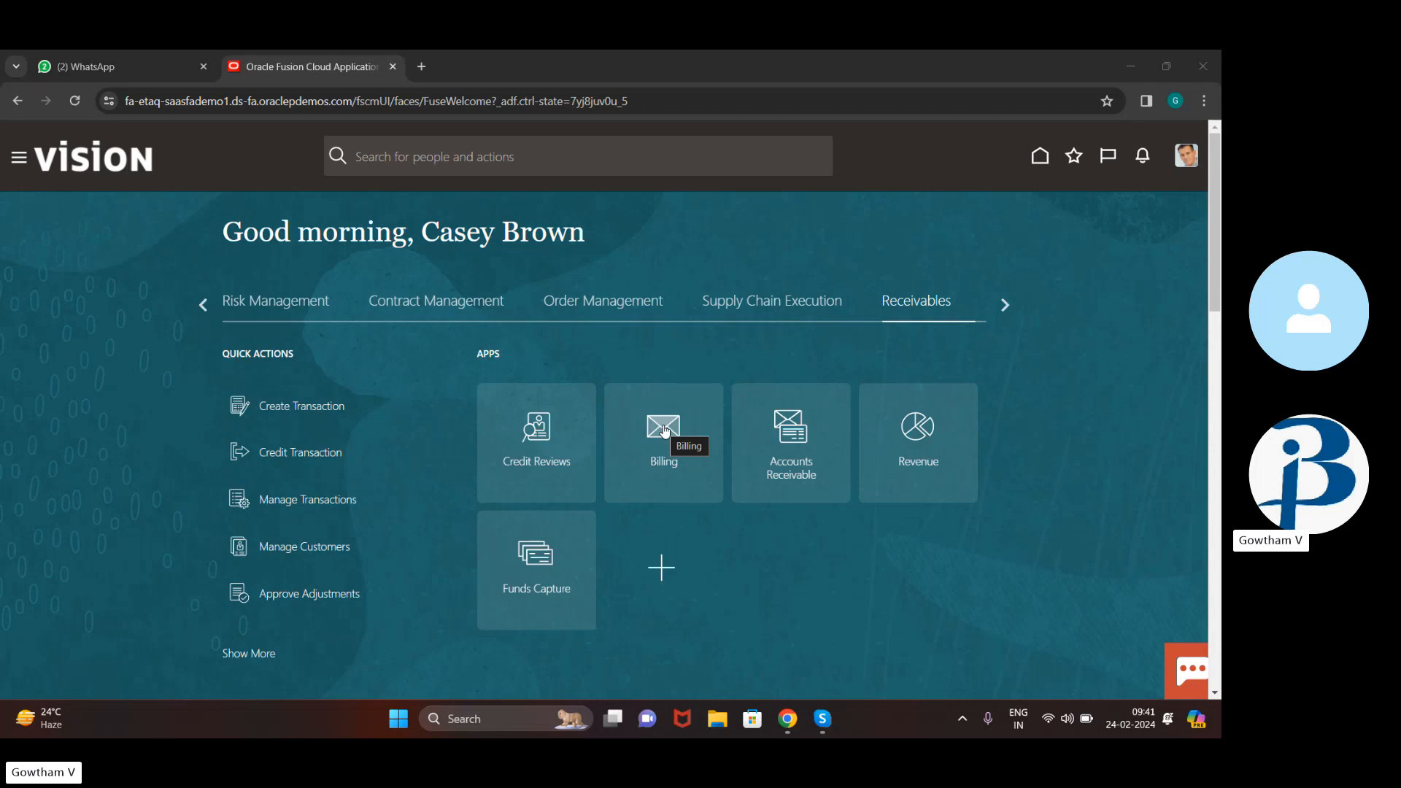
Open the Billing work area and start a new invoice from Create Transaction in Tasks
click(657, 430)
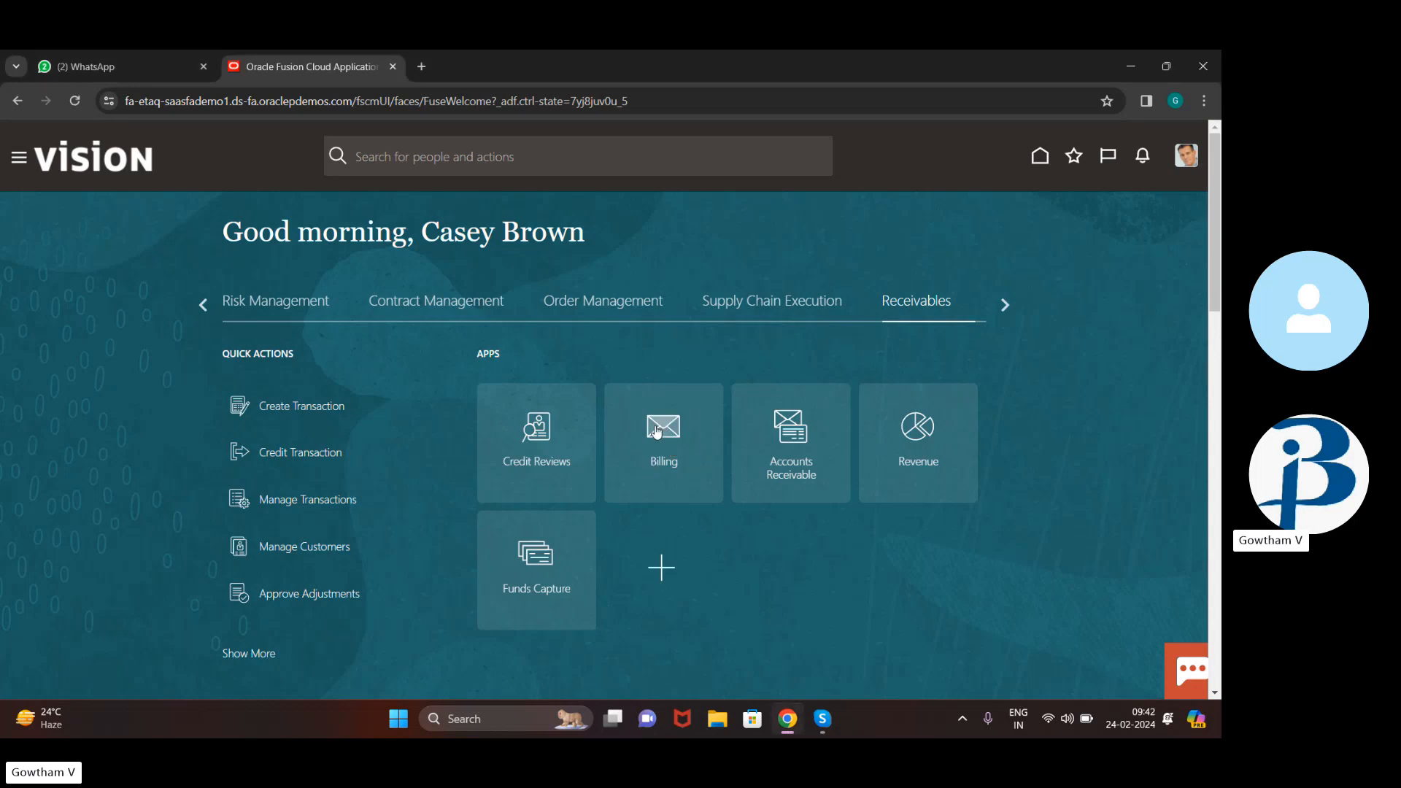
click(657, 430)
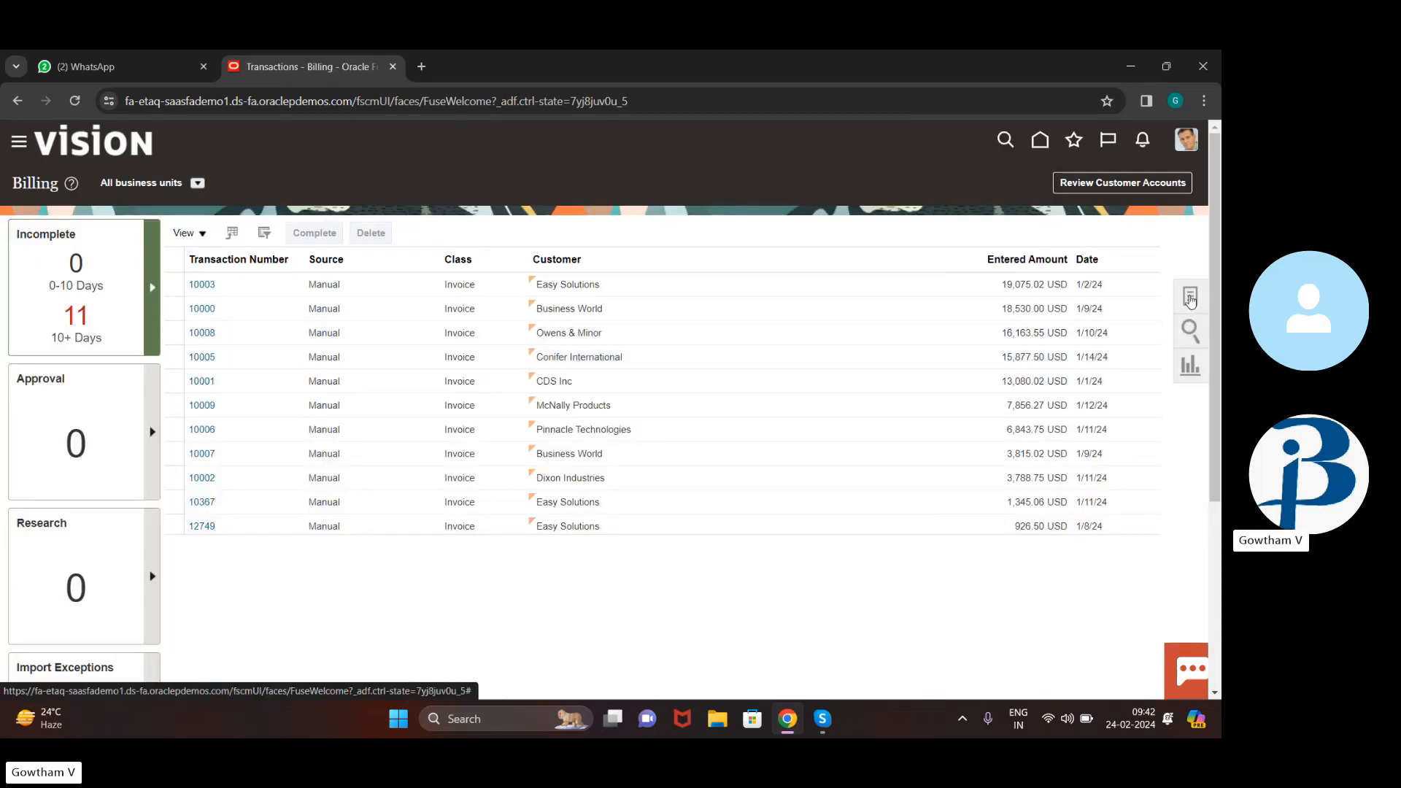
click(1190, 297)
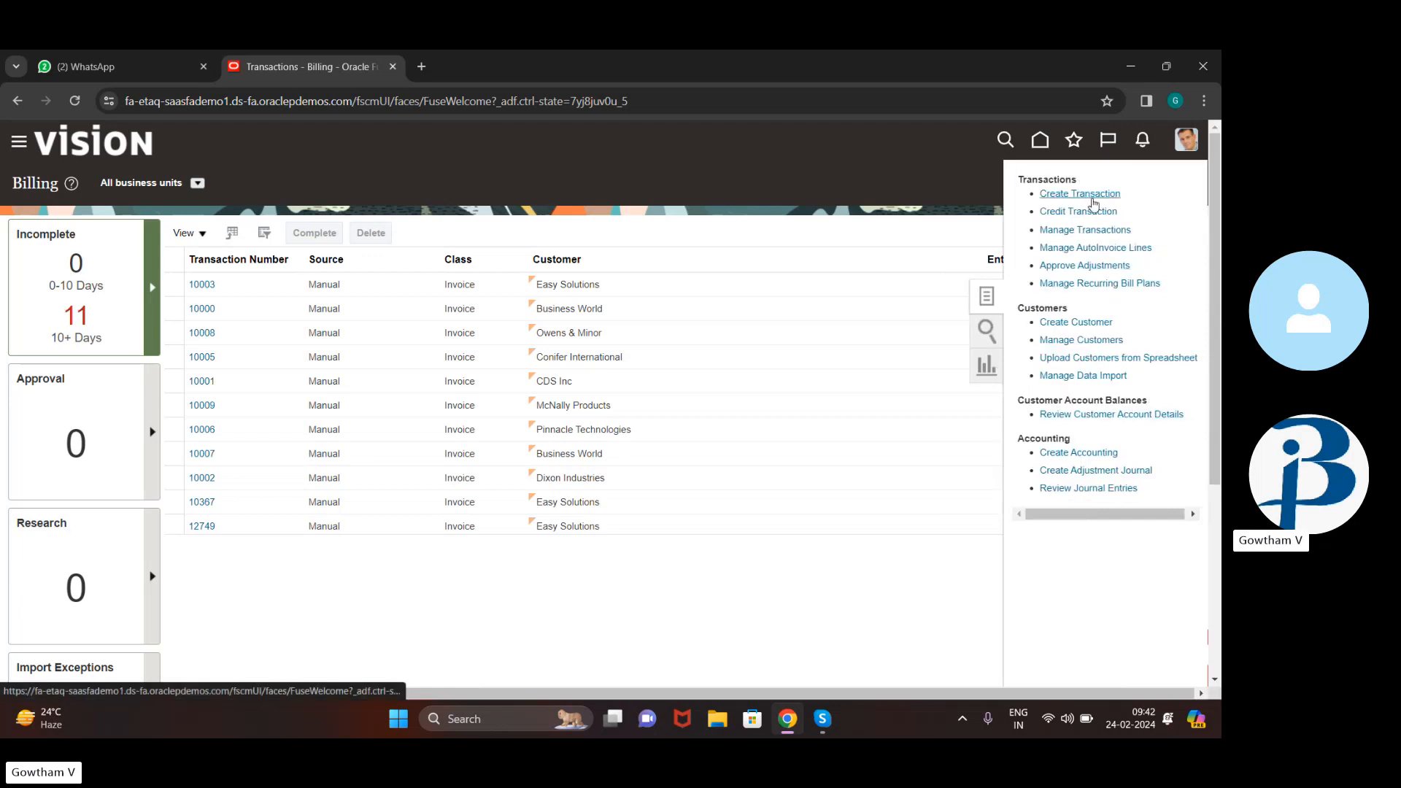
click(1092, 195)
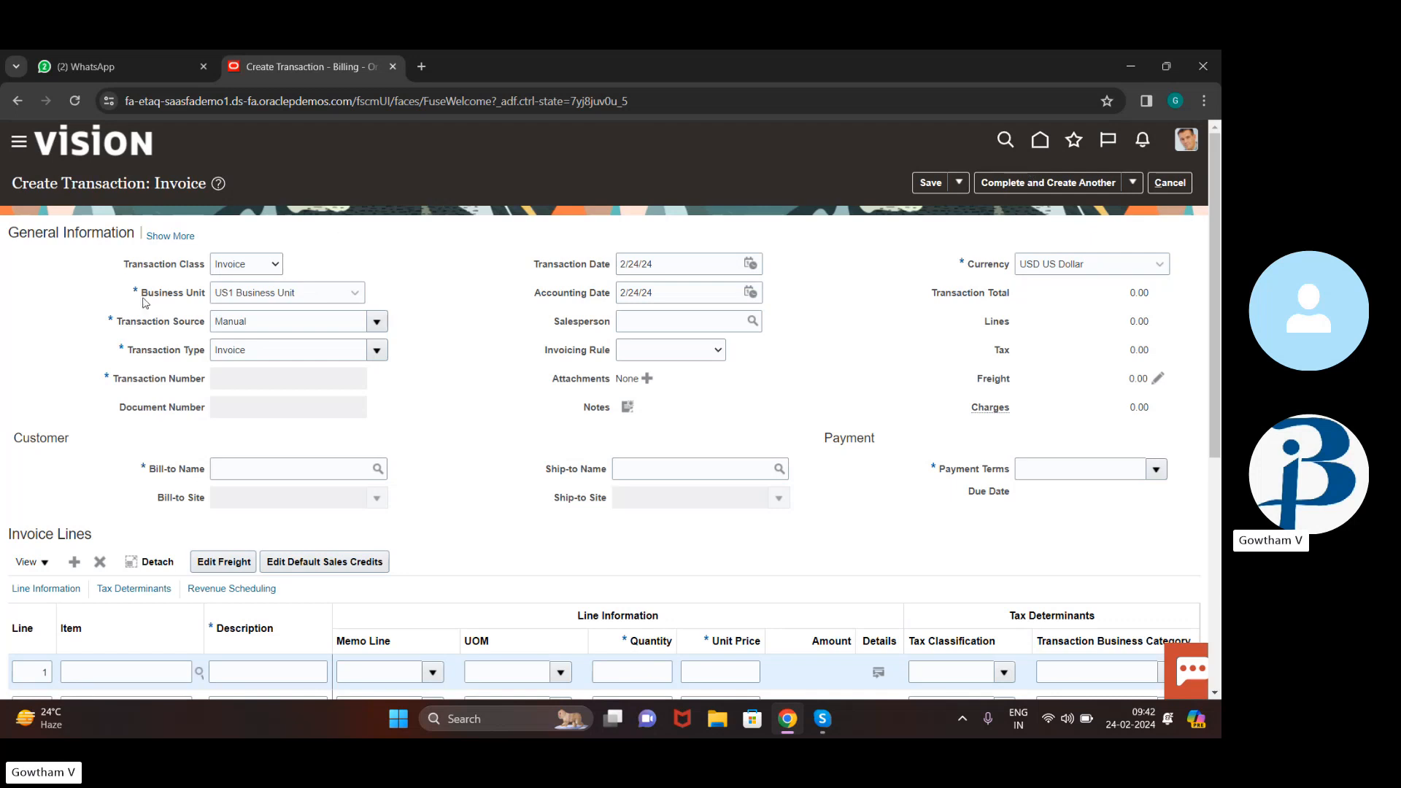
click(274, 265)
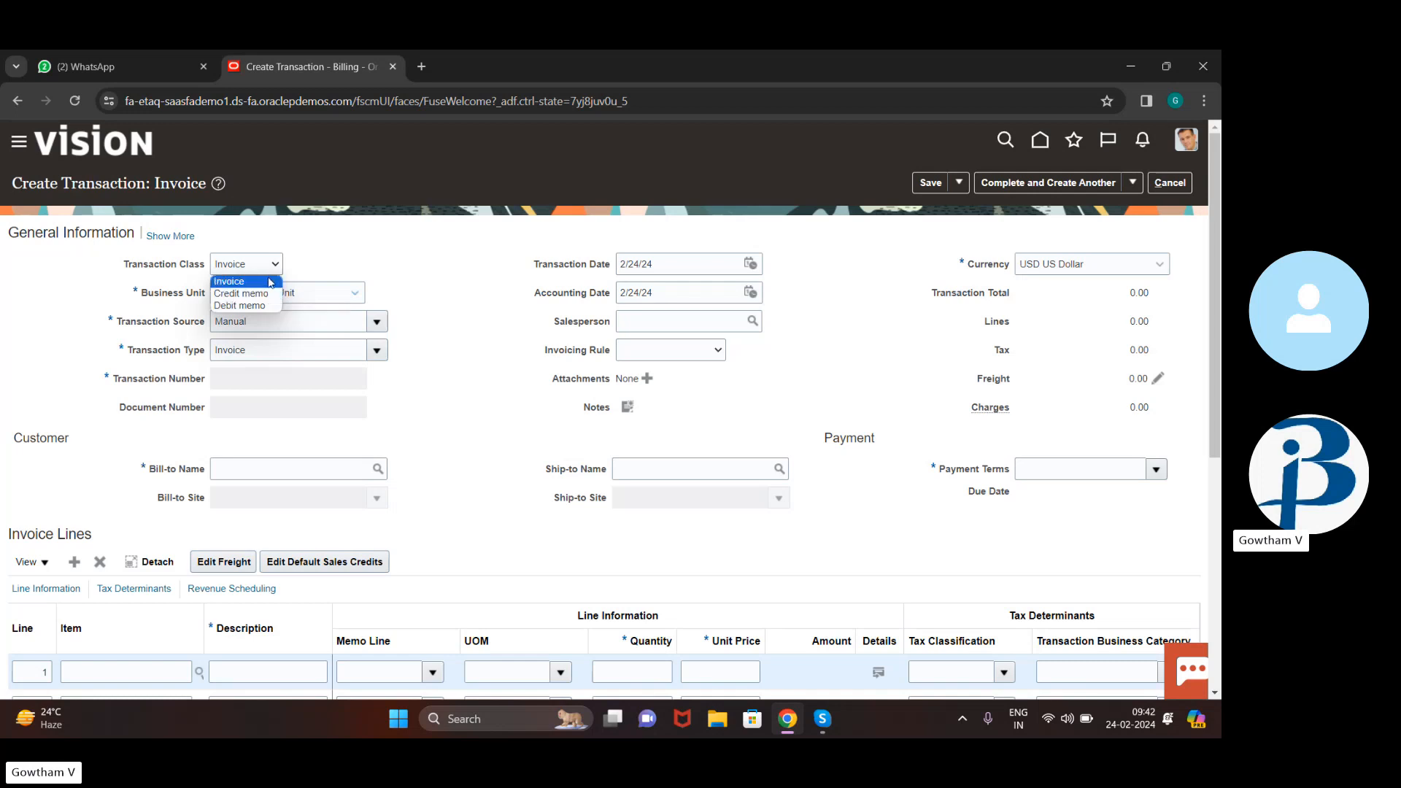
click(271, 282)
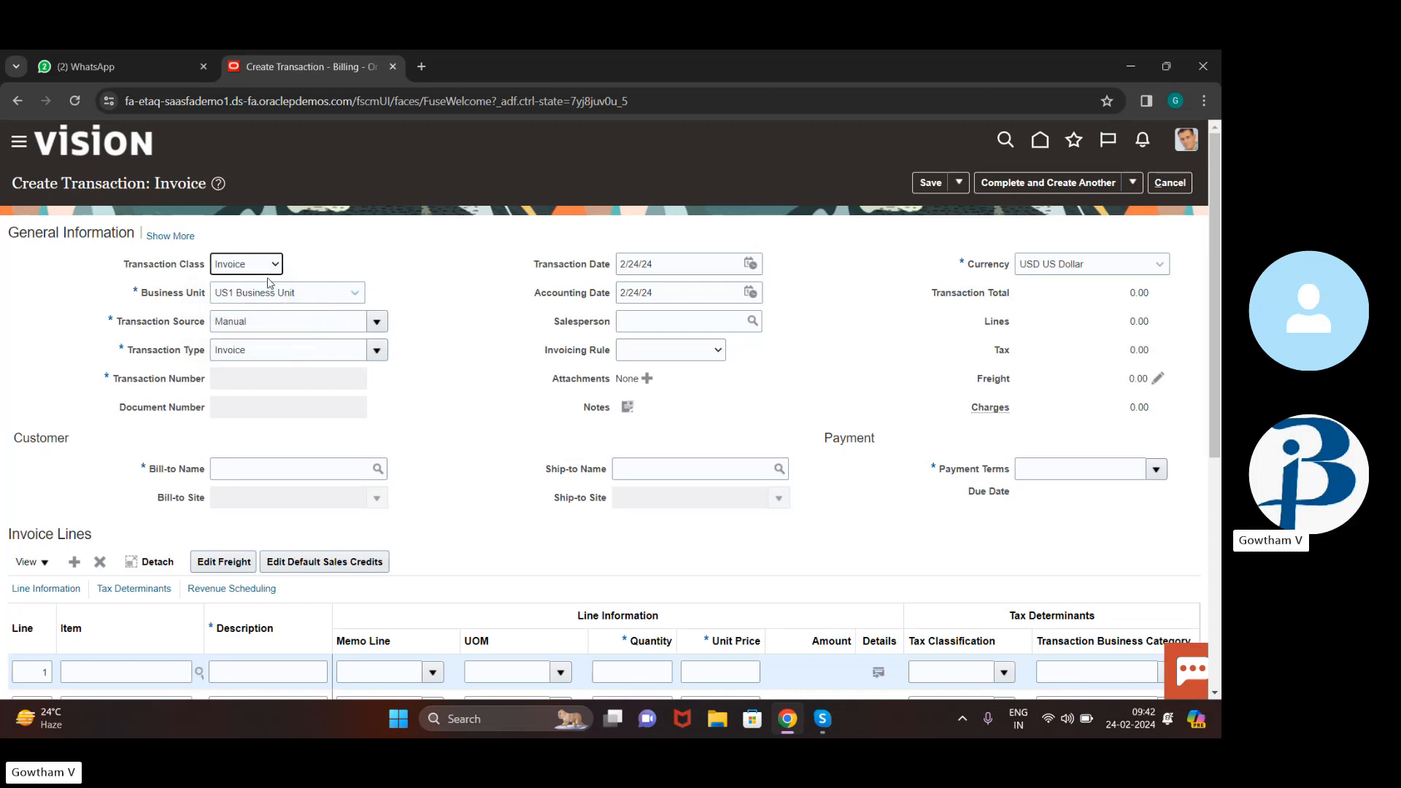
click(357, 294)
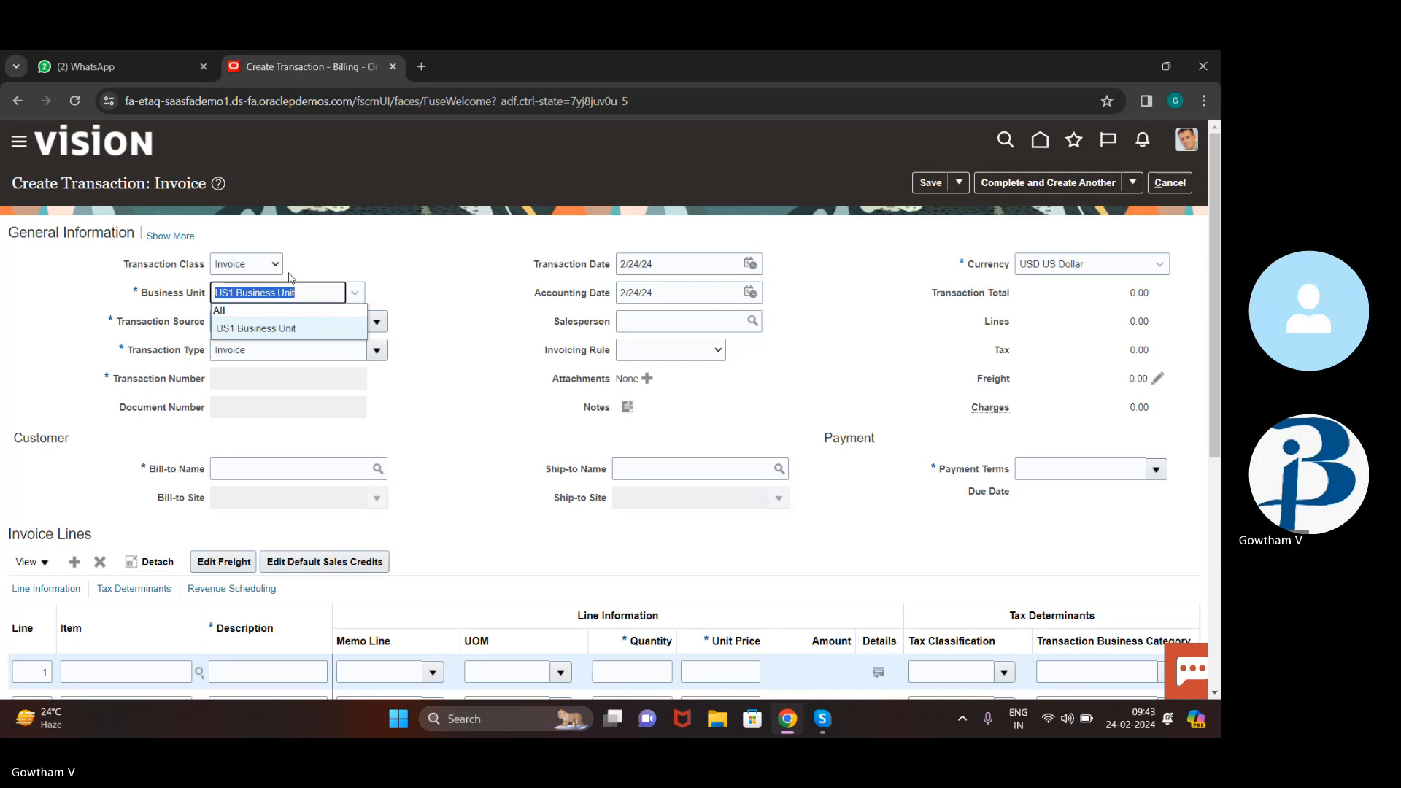
click(326, 291)
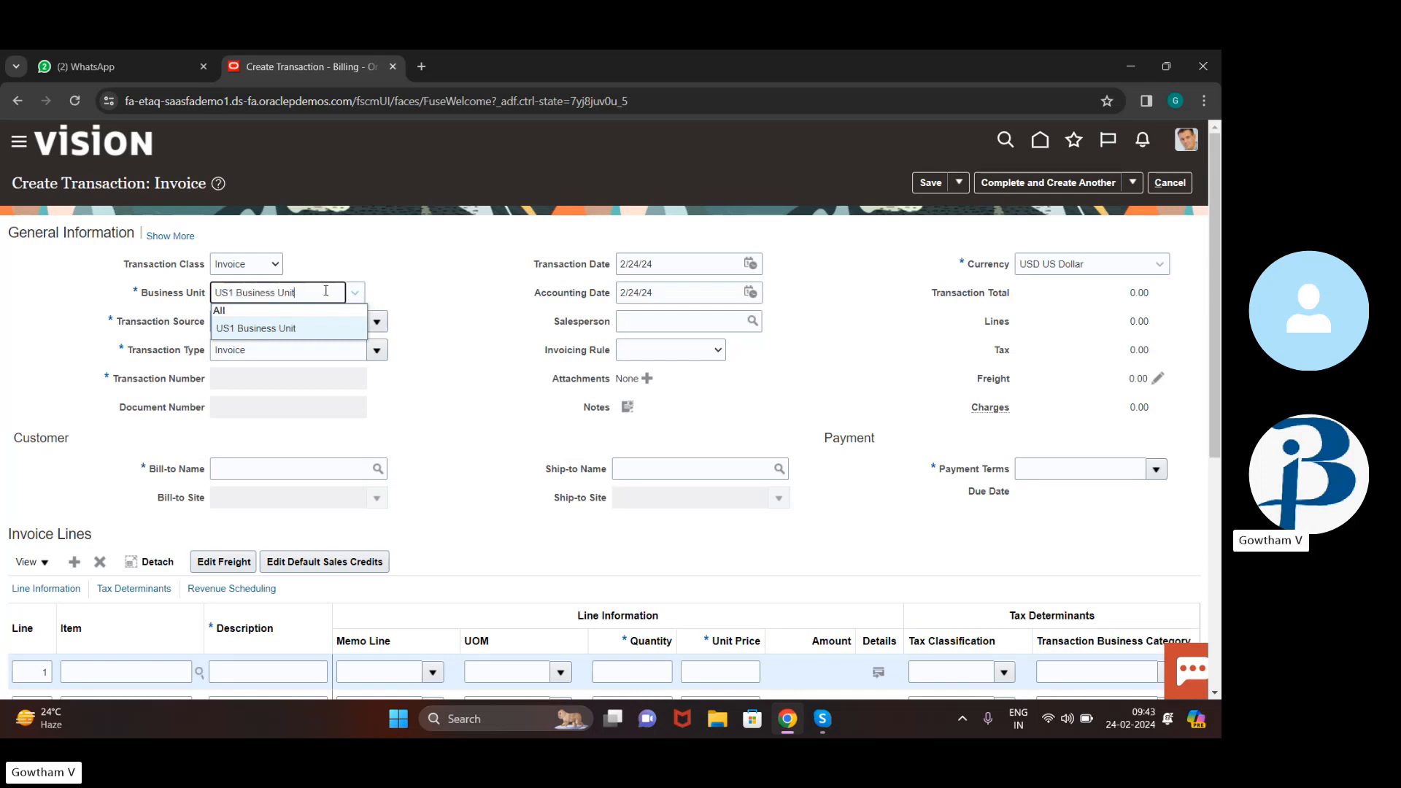
click(440, 303)
click(376, 322)
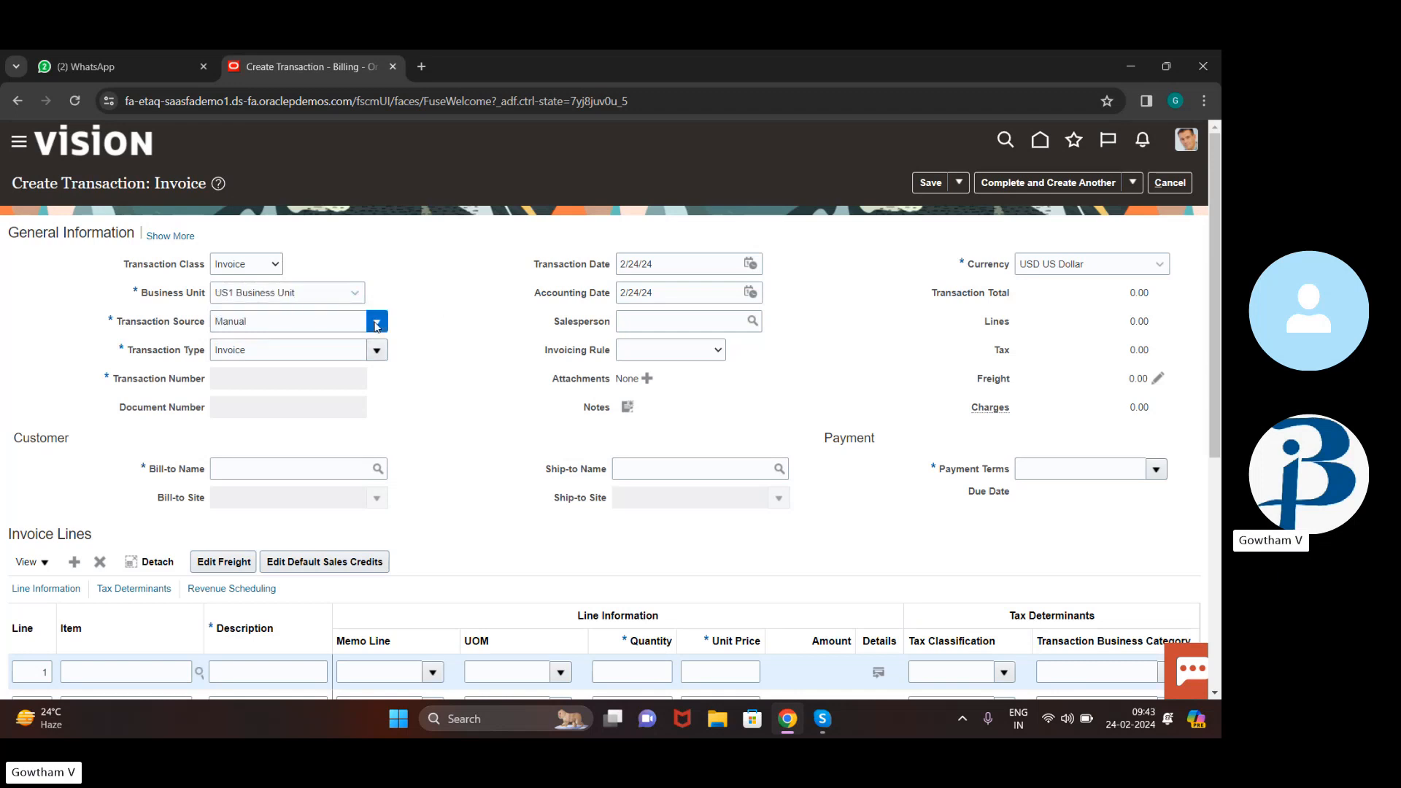
click(322, 349)
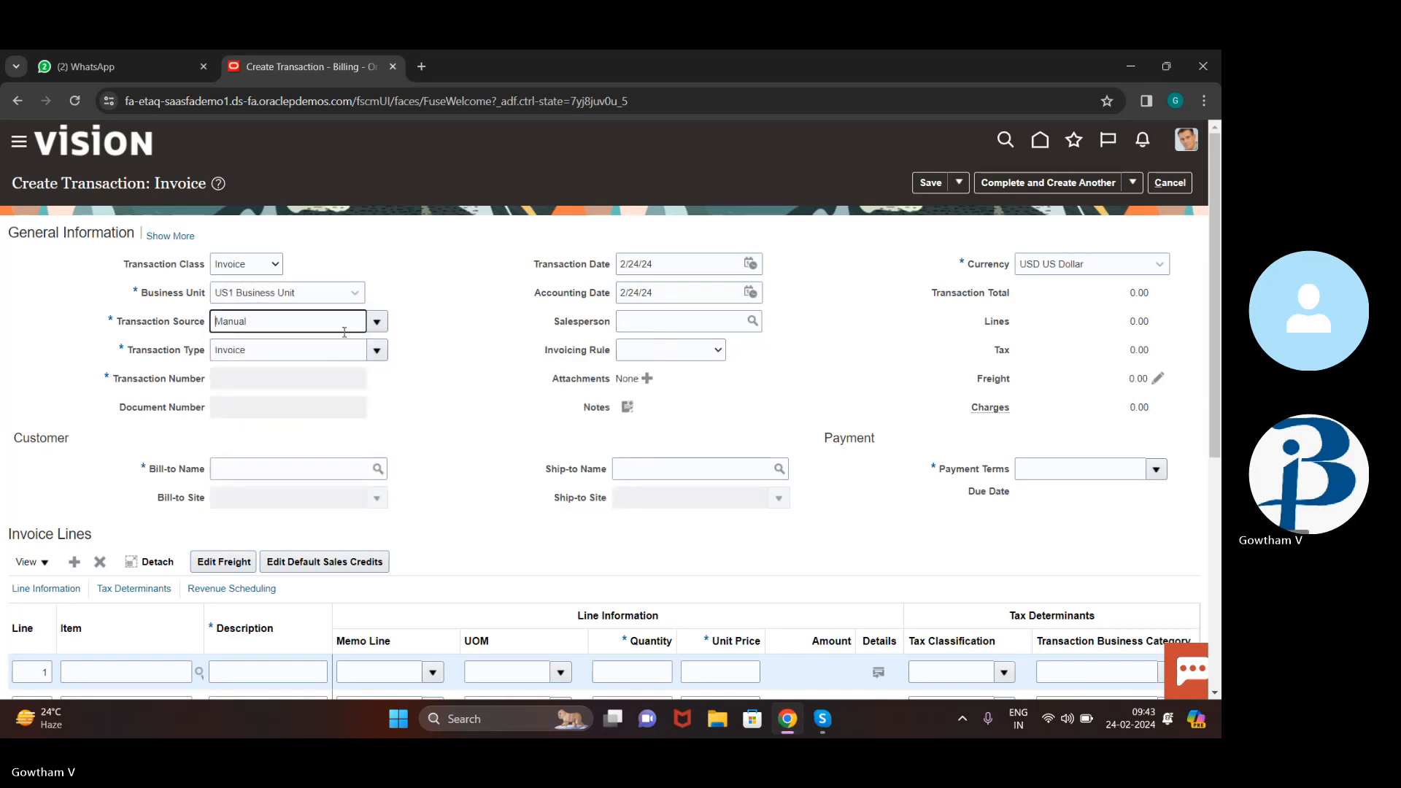
click(377, 321)
click(410, 347)
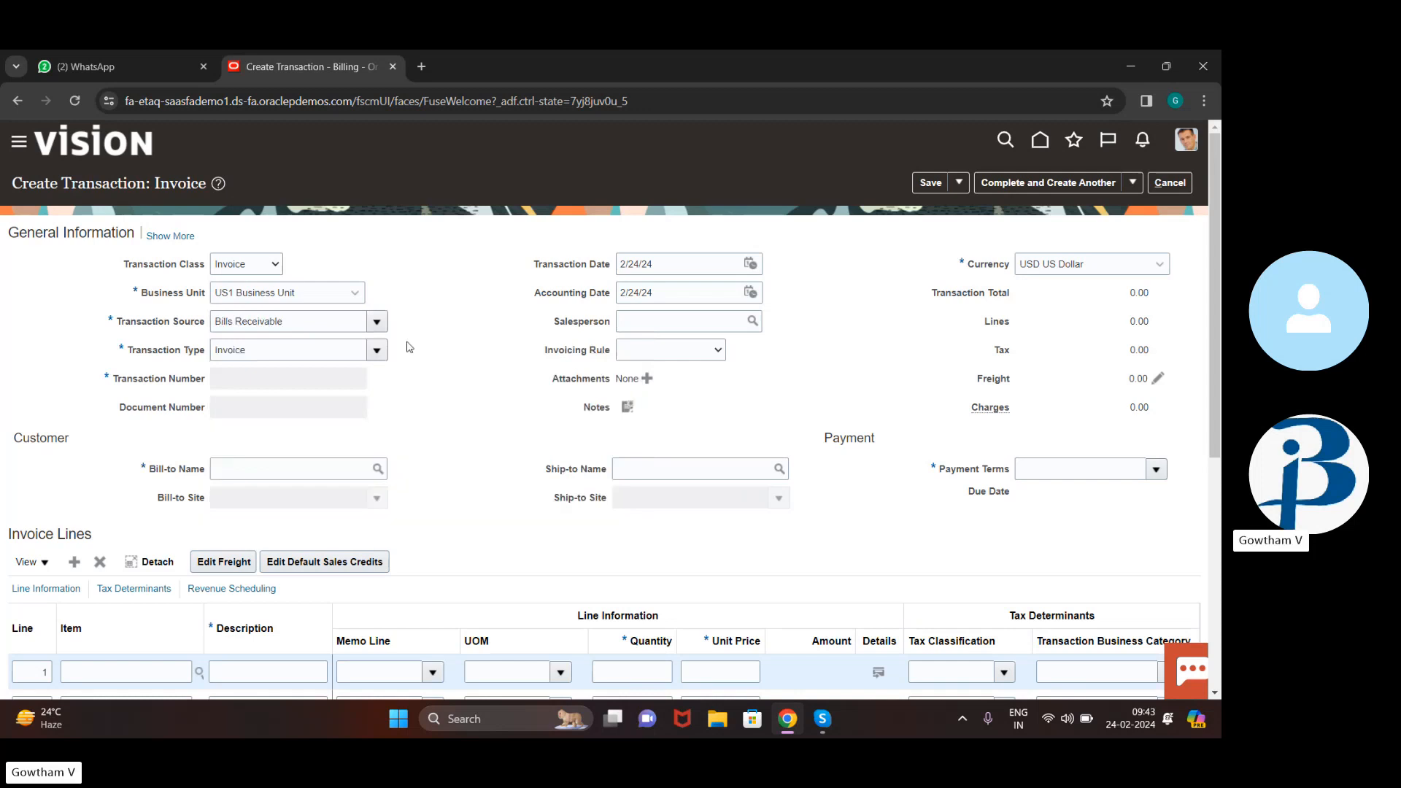
click(376, 321)
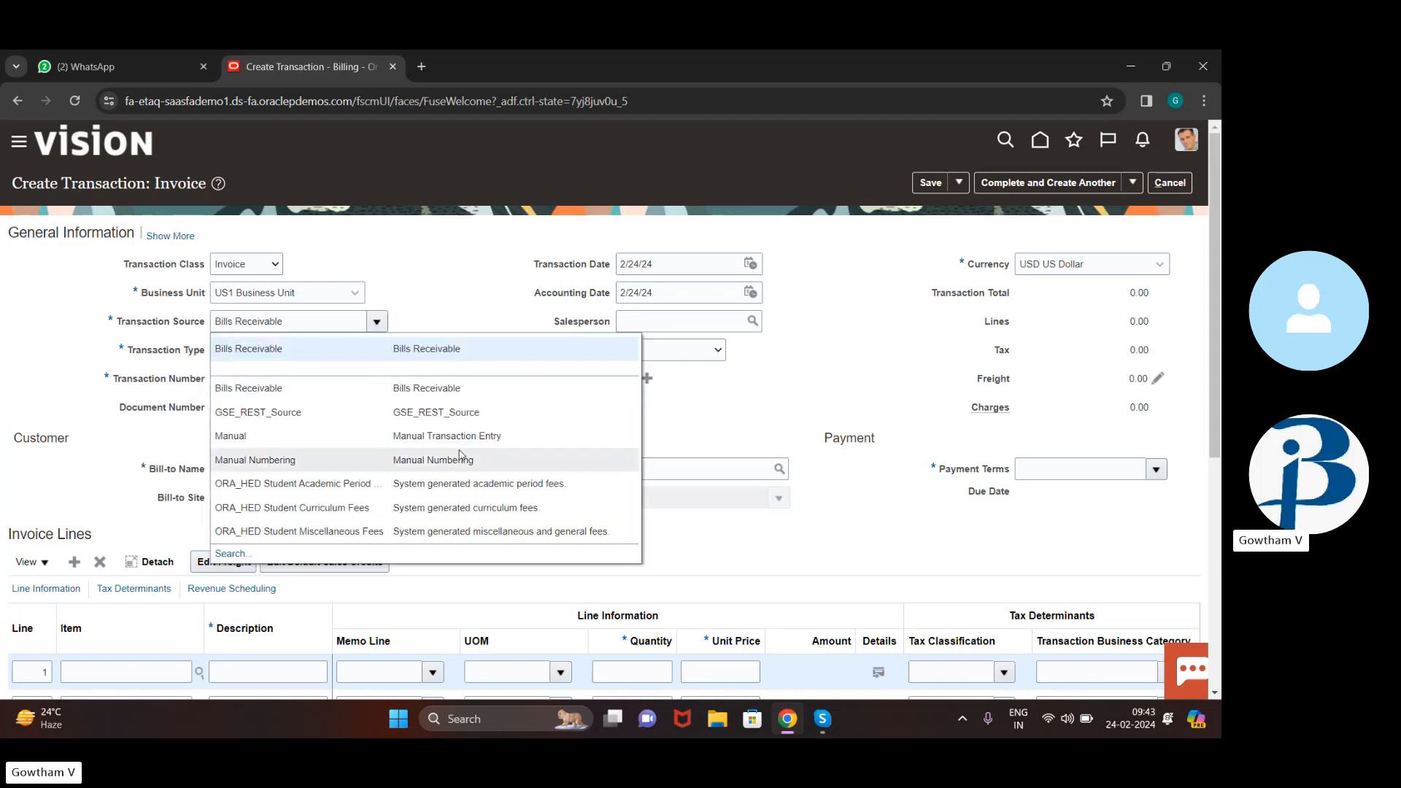
click(468, 436)
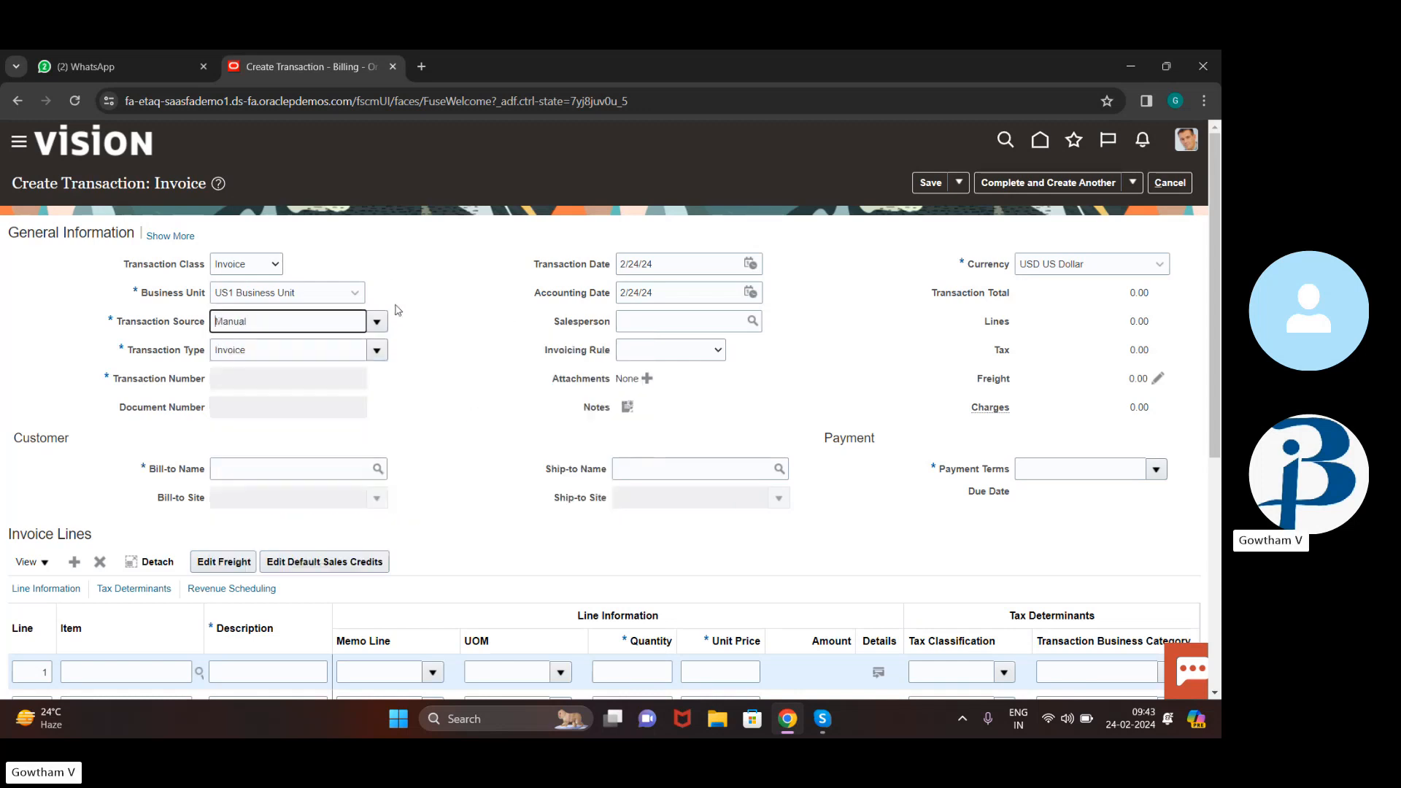
click(383, 352)
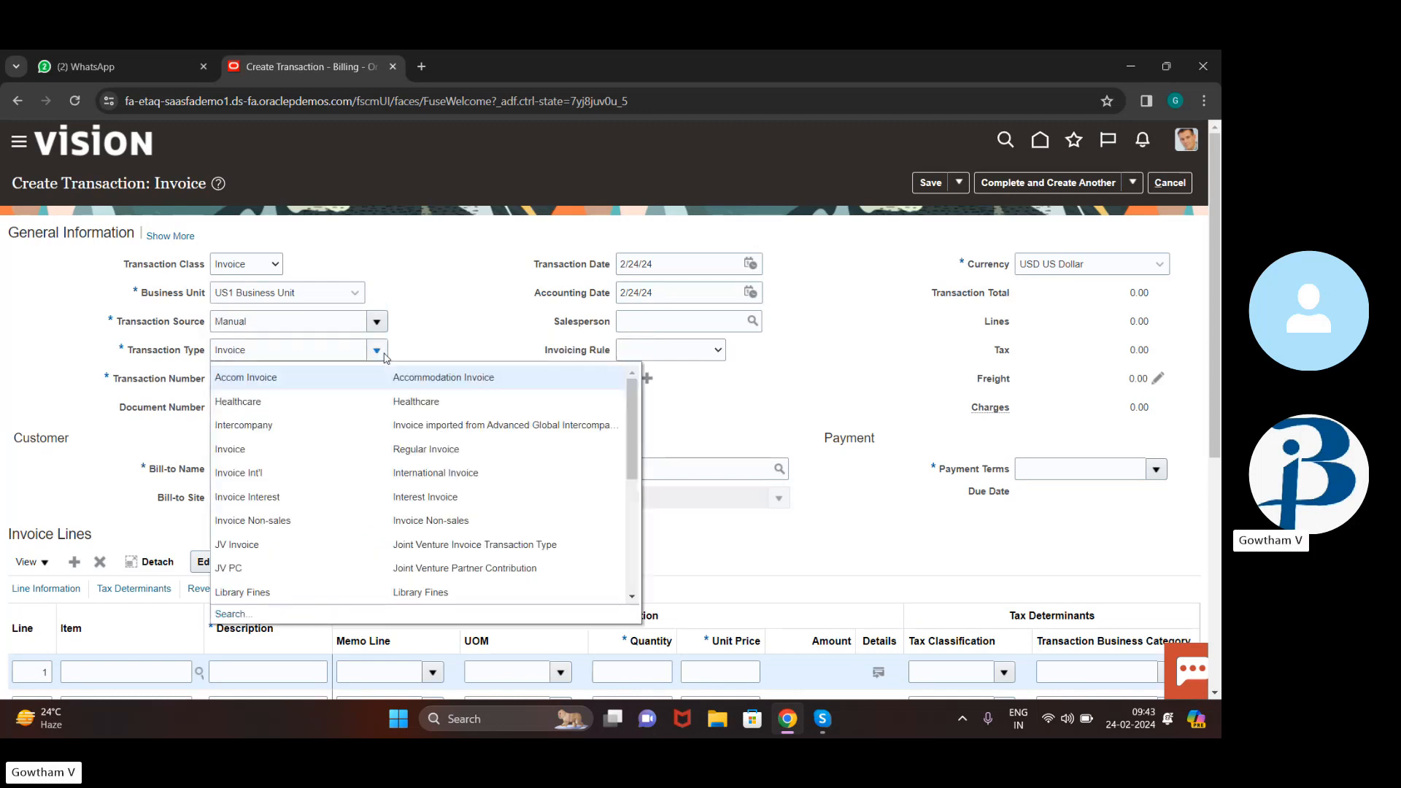
scroll(426, 509, down, 1)
scroll(427, 512, up, 1)
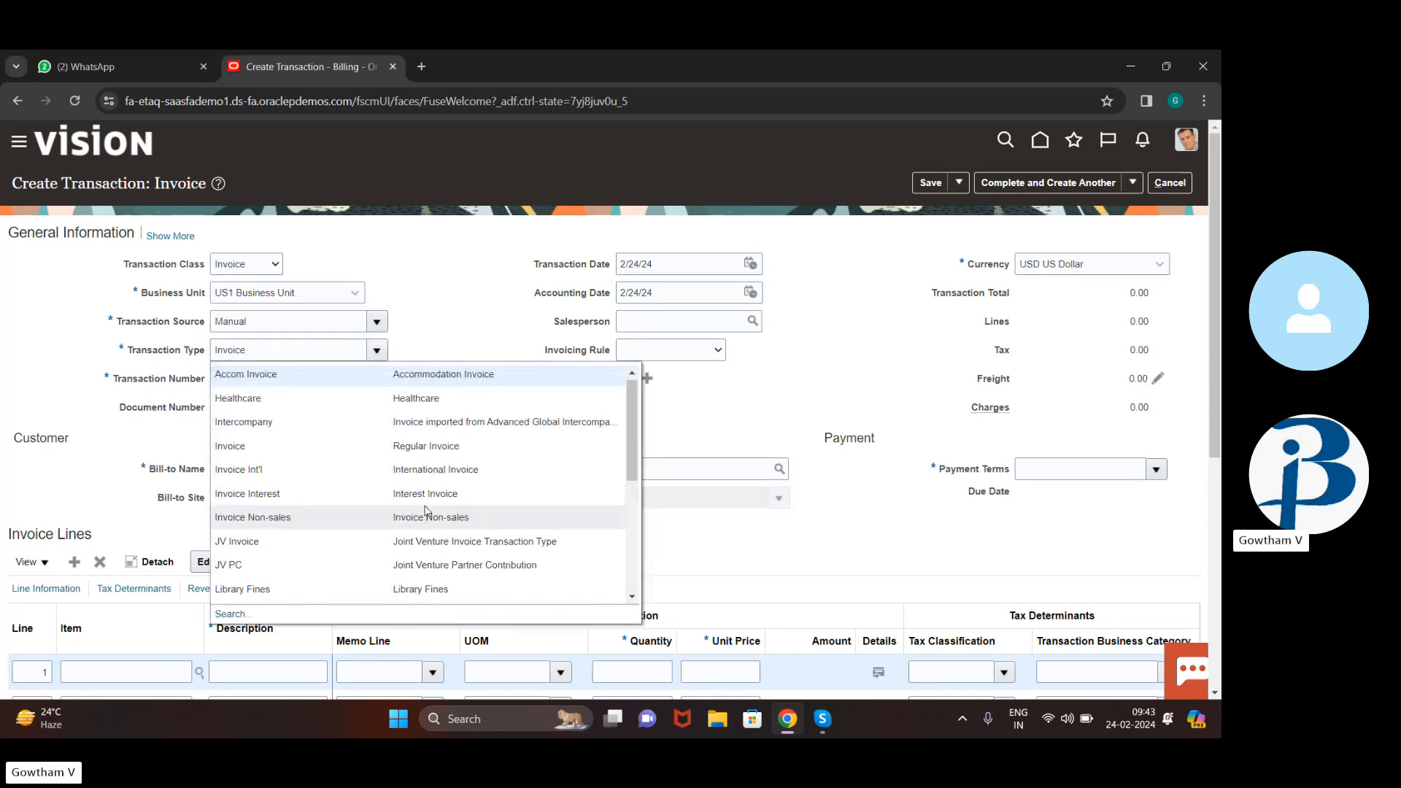
click(478, 319)
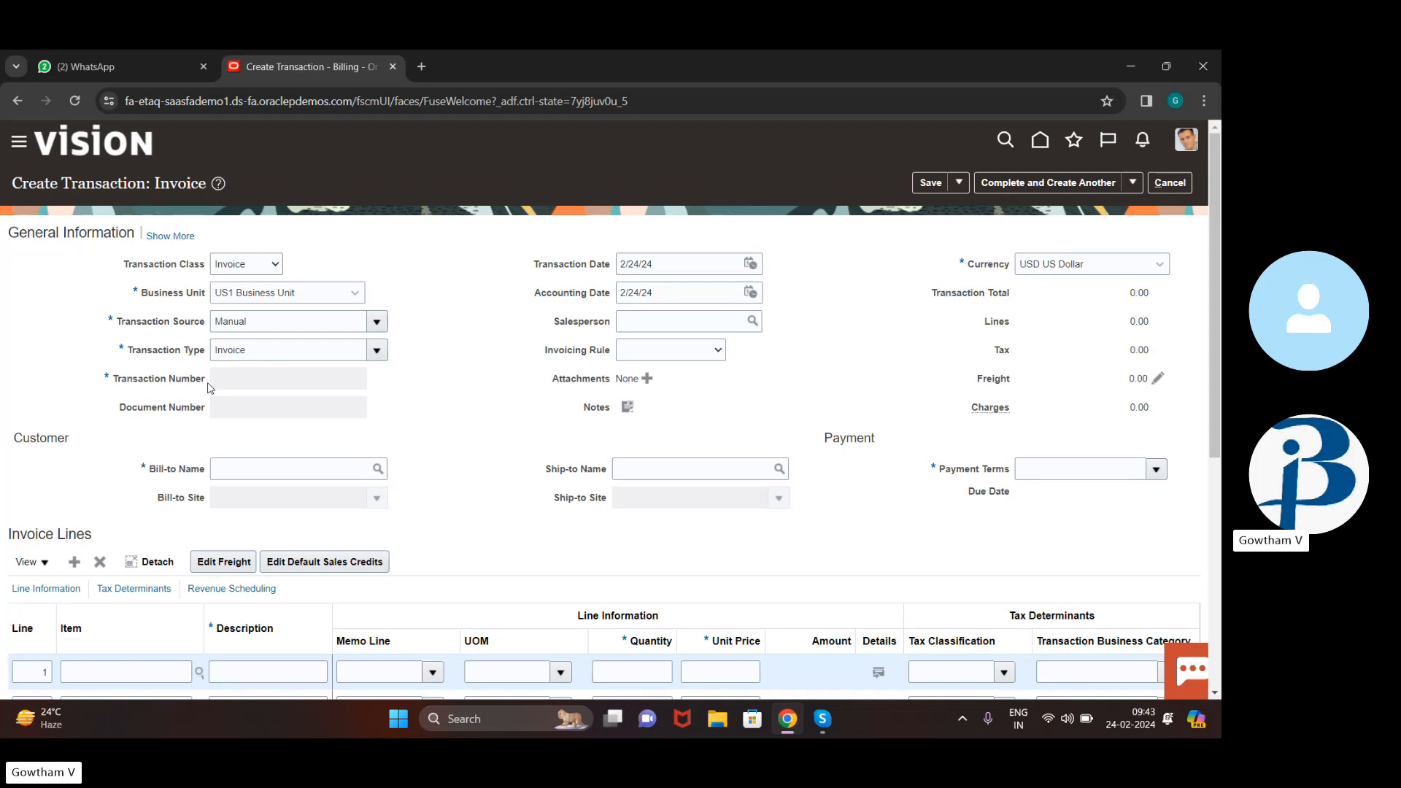
click(325, 348)
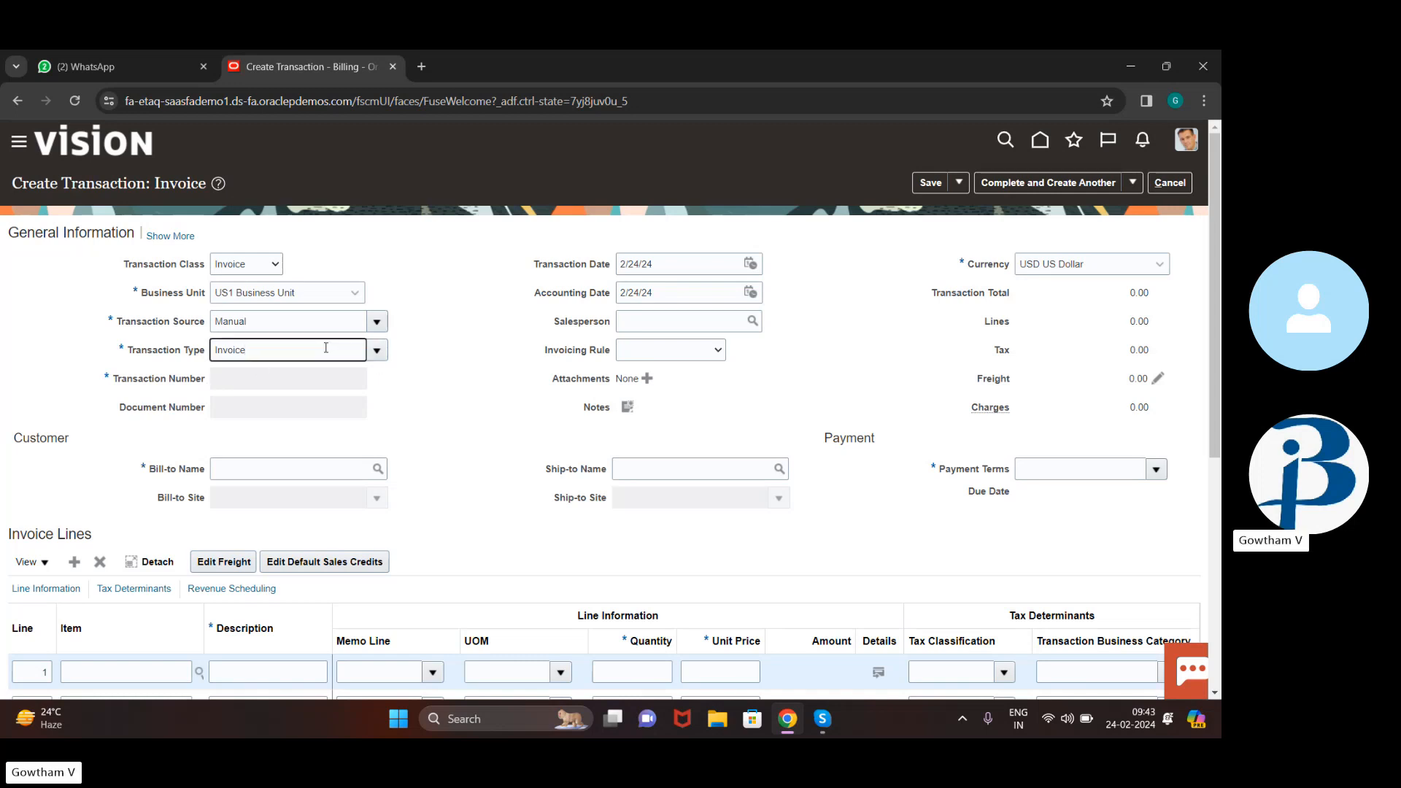
key(BackSpace)
key(BackSpace)
key(BackSpace)
key(BackSpace)
key(BackSpace)
key(BackSpace)
key(BackSpace)
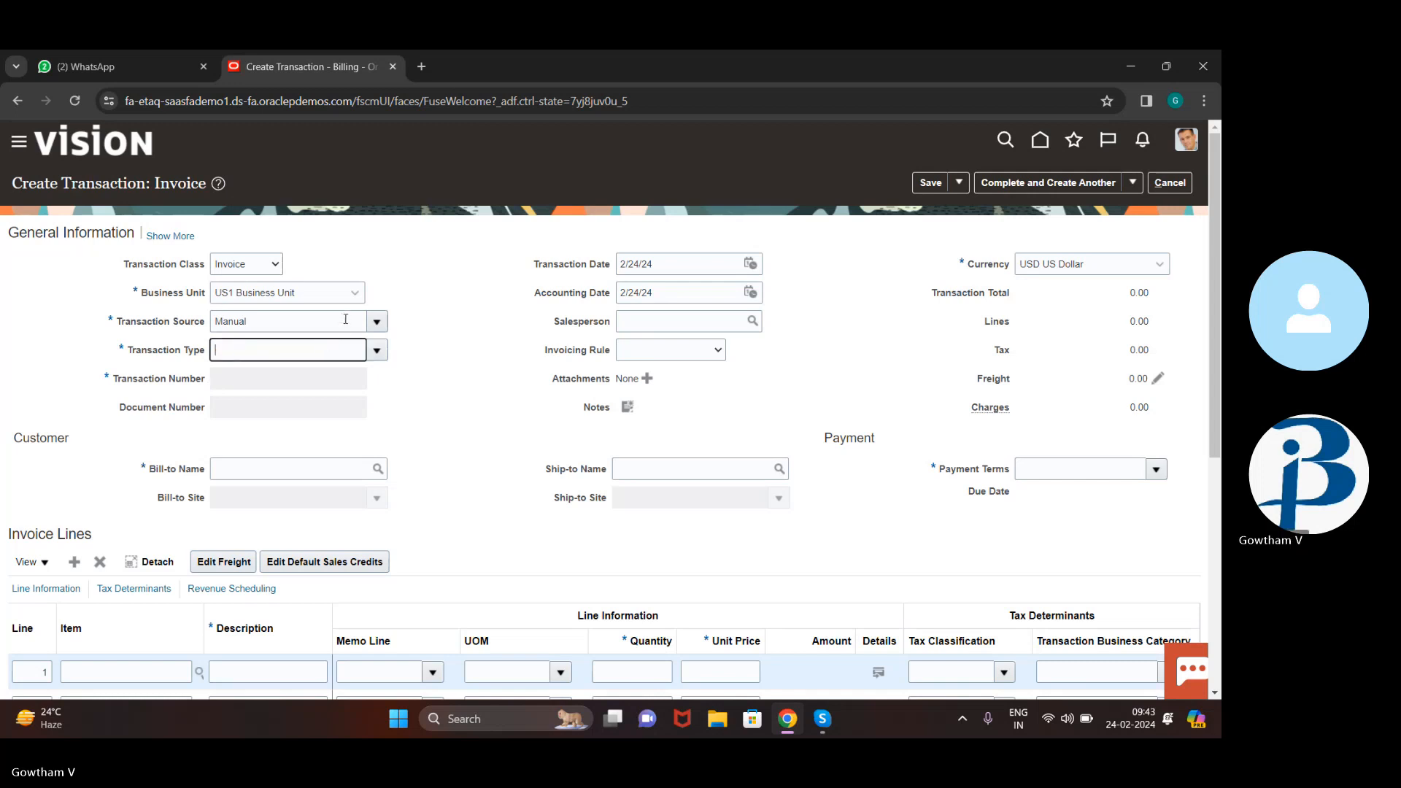
click(346, 319)
text(\\\\\\\\\\)
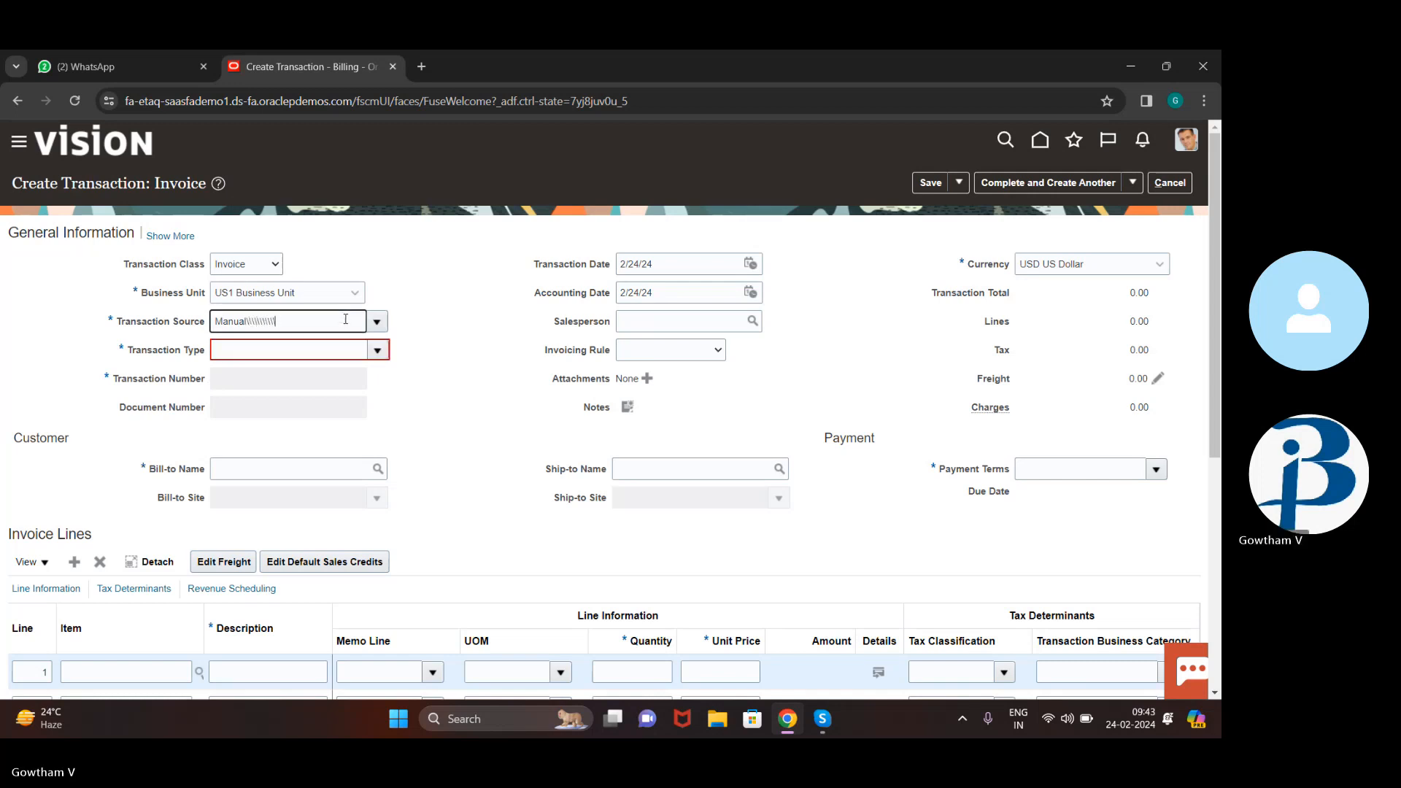
key(BackSpace)
key(BackSpace)
key(BackSpace)
key(BackSpace)
key(BackSpace)
key(BackSpace)
key(BackSpace)
key(BackSpace)
key(BackSpace)
key(BackSpace)
key(BackSpace)
key(BackSpace)
key(BackSpace)
key(BackSpace)
key(BackSpace)
key(BackSpace)
triple_click(344, 294)
key(BackSpace)
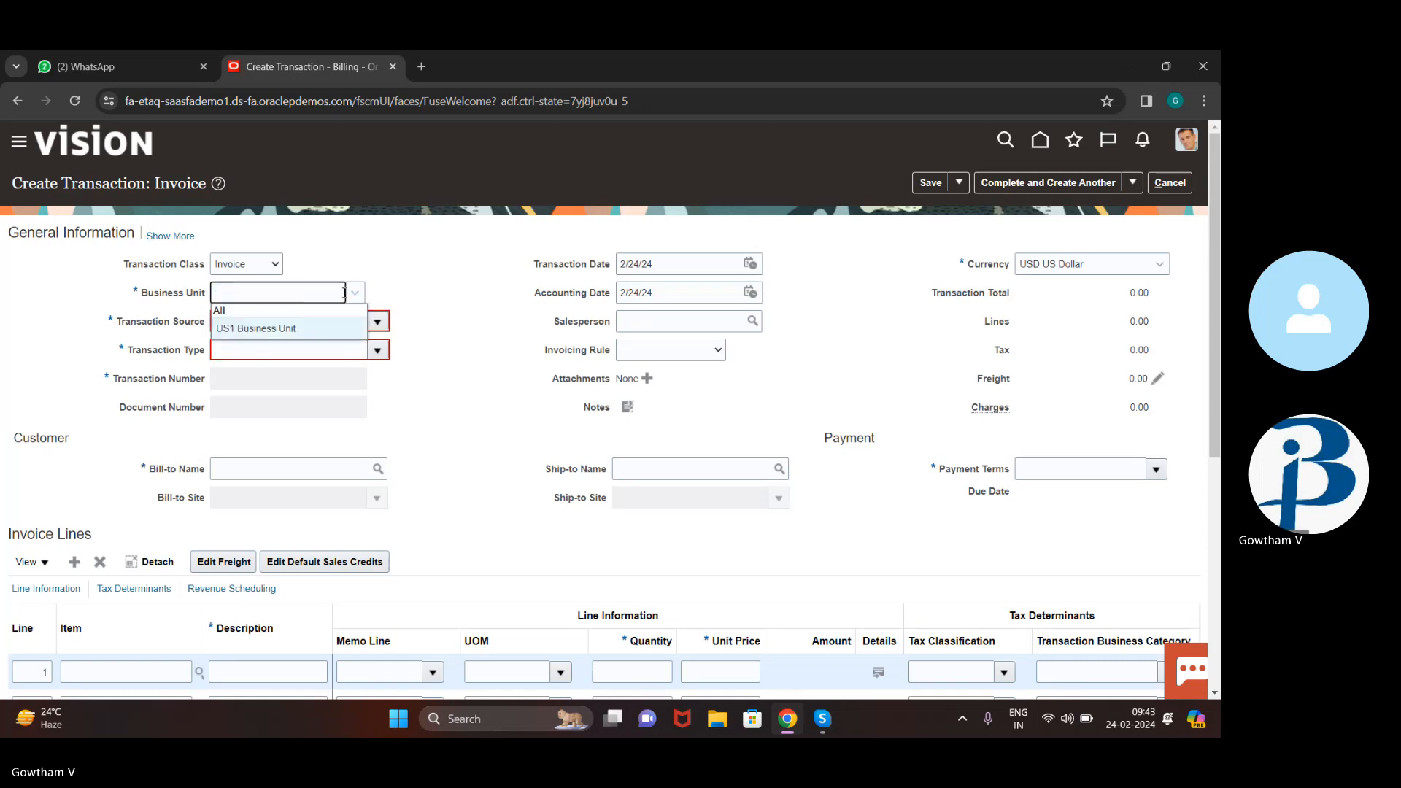
double_click(489, 374)
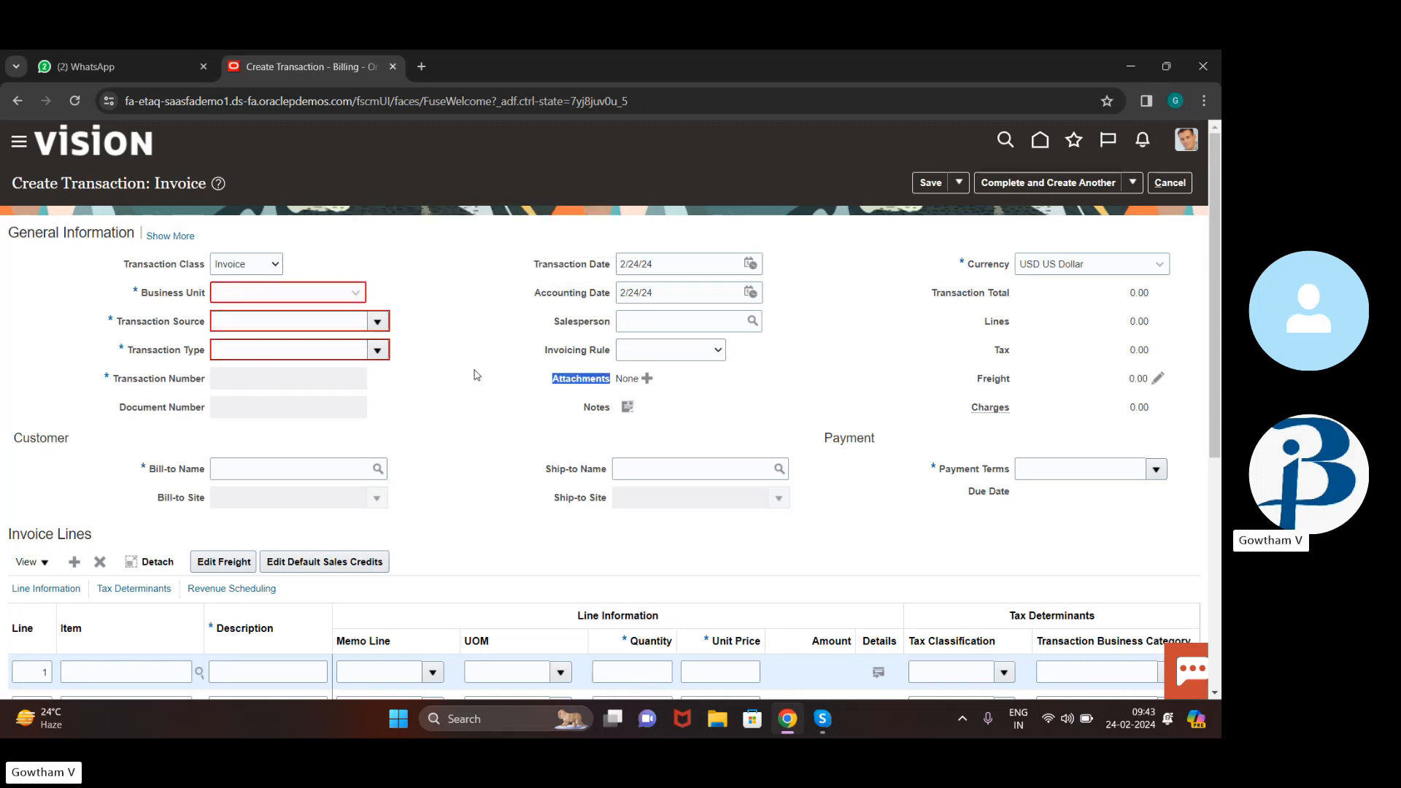
click(284, 285)
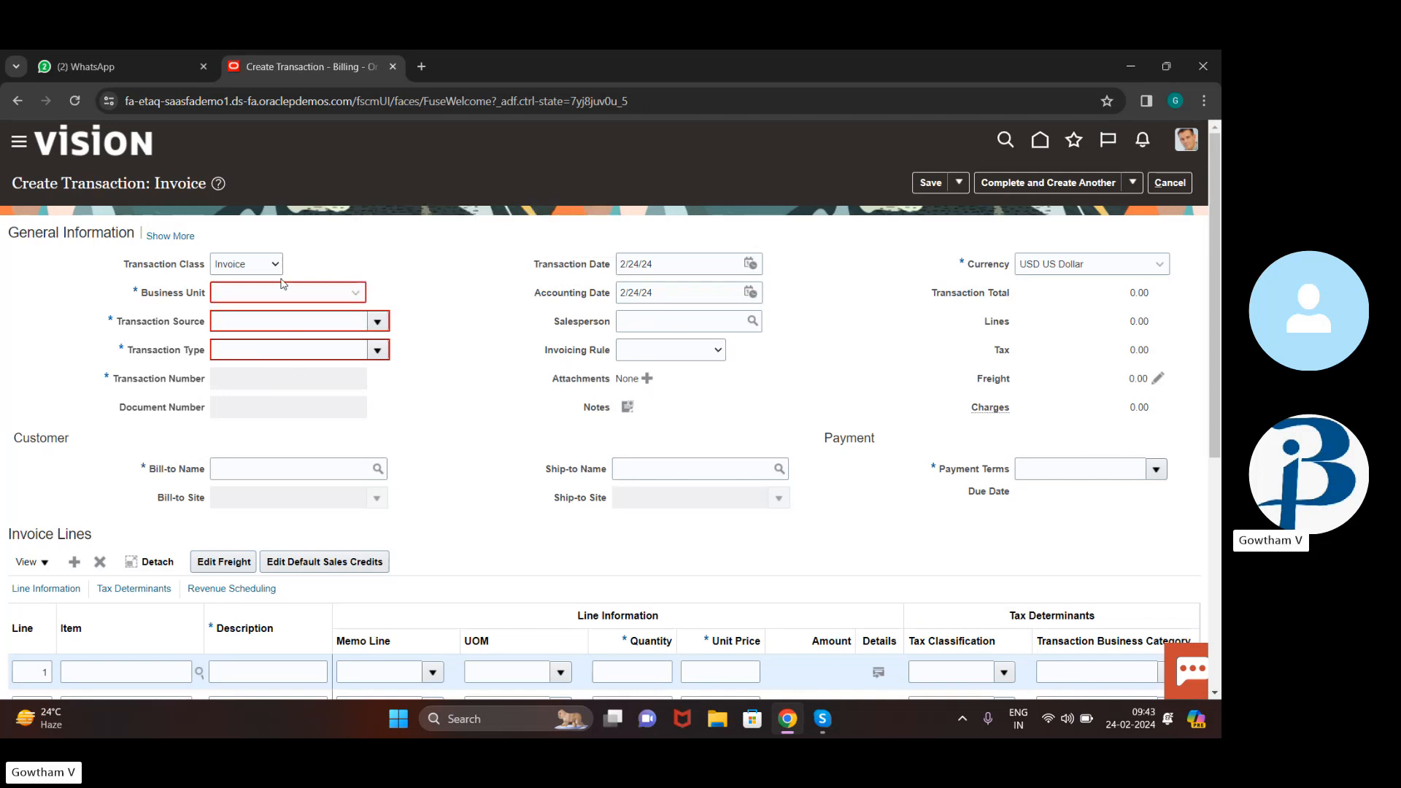
click(356, 293)
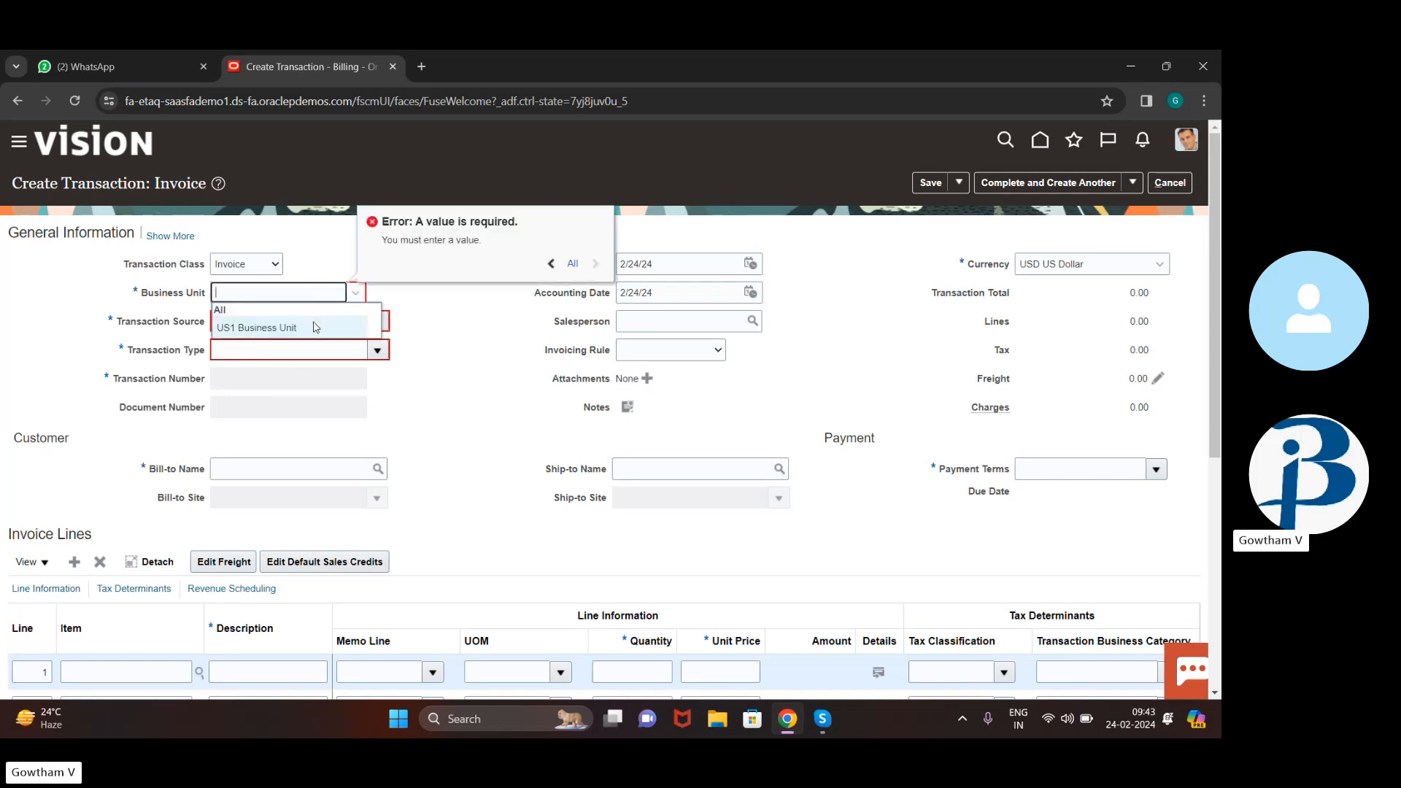
click(316, 328)
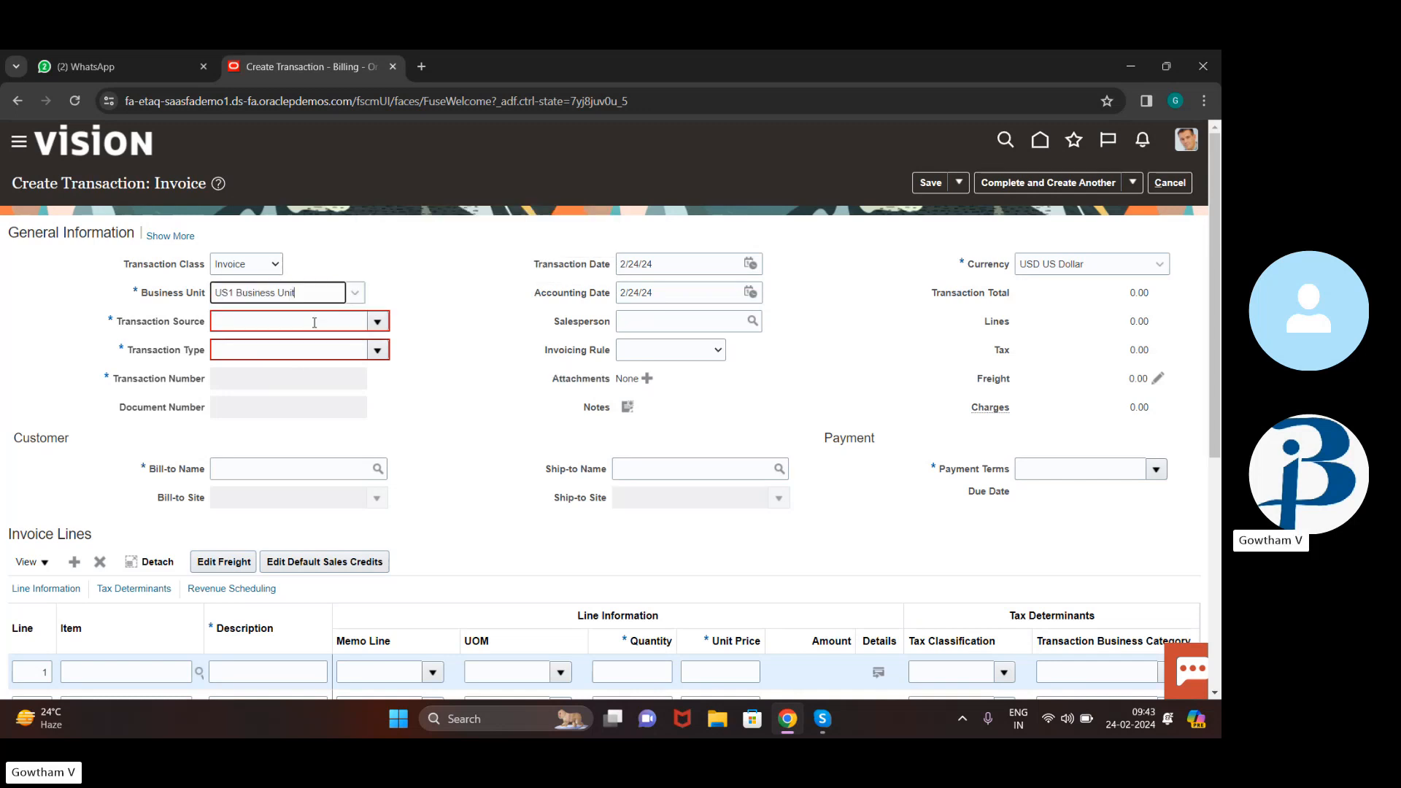
click(377, 325)
click(334, 357)
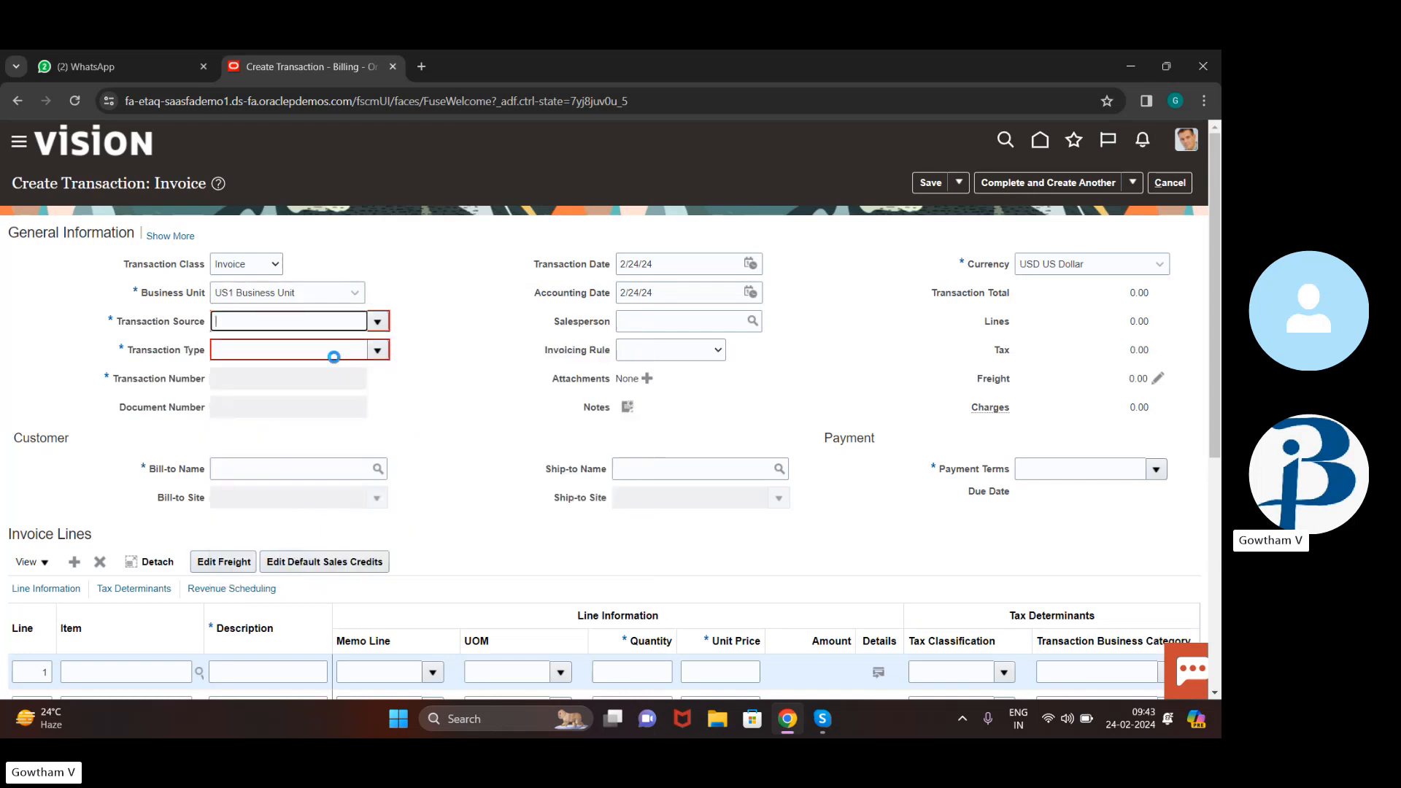
click(377, 350)
click(405, 303)
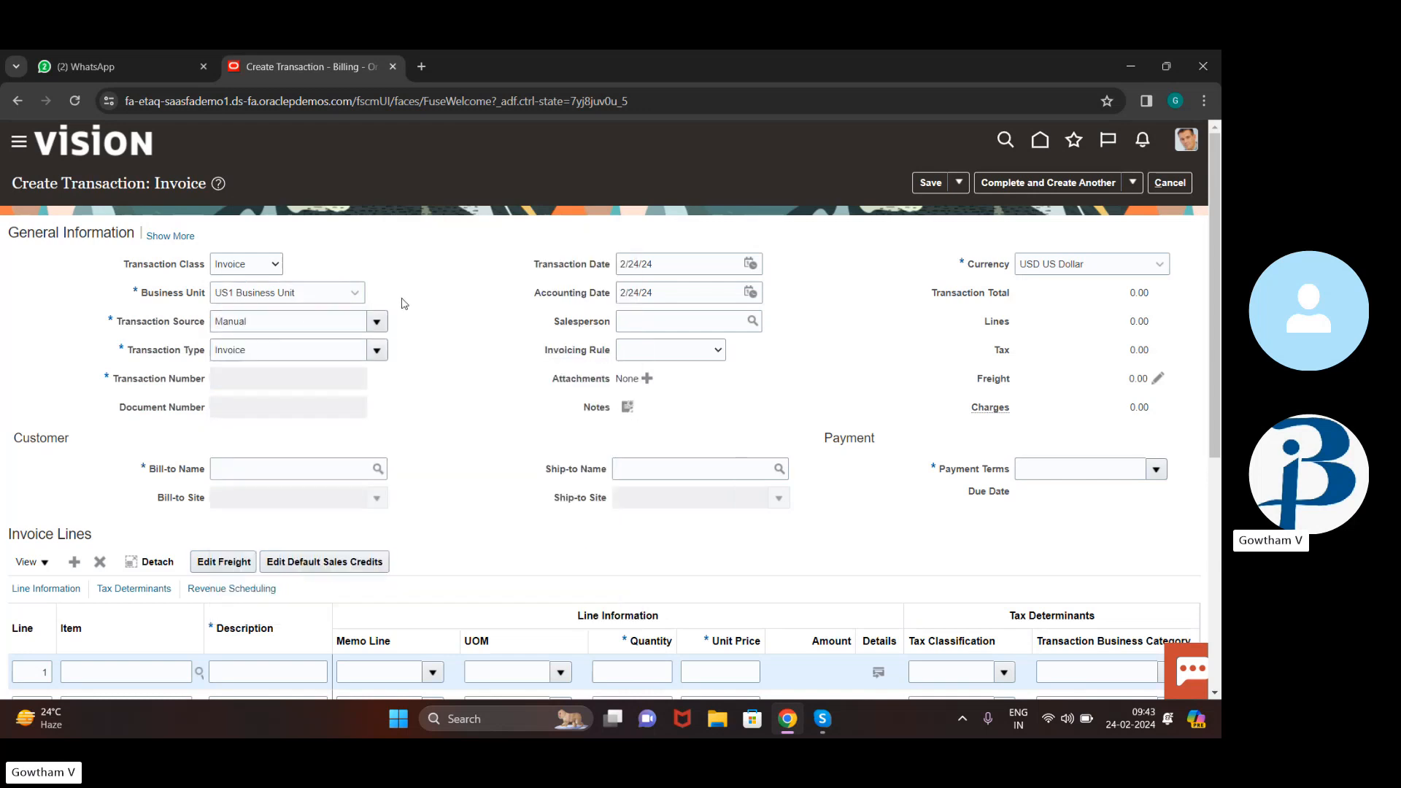
click(751, 267)
click(935, 405)
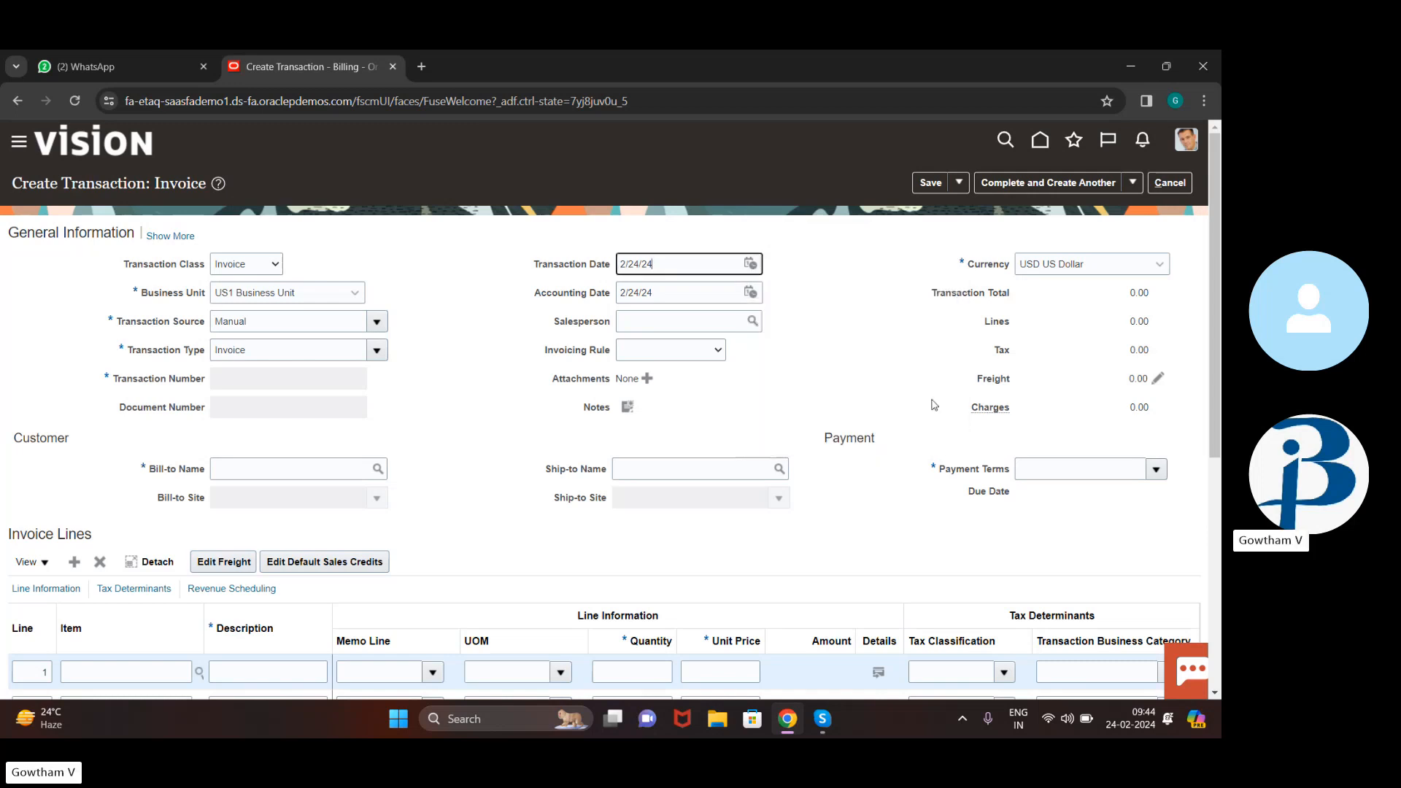
scroll(566, 332, down, 2)
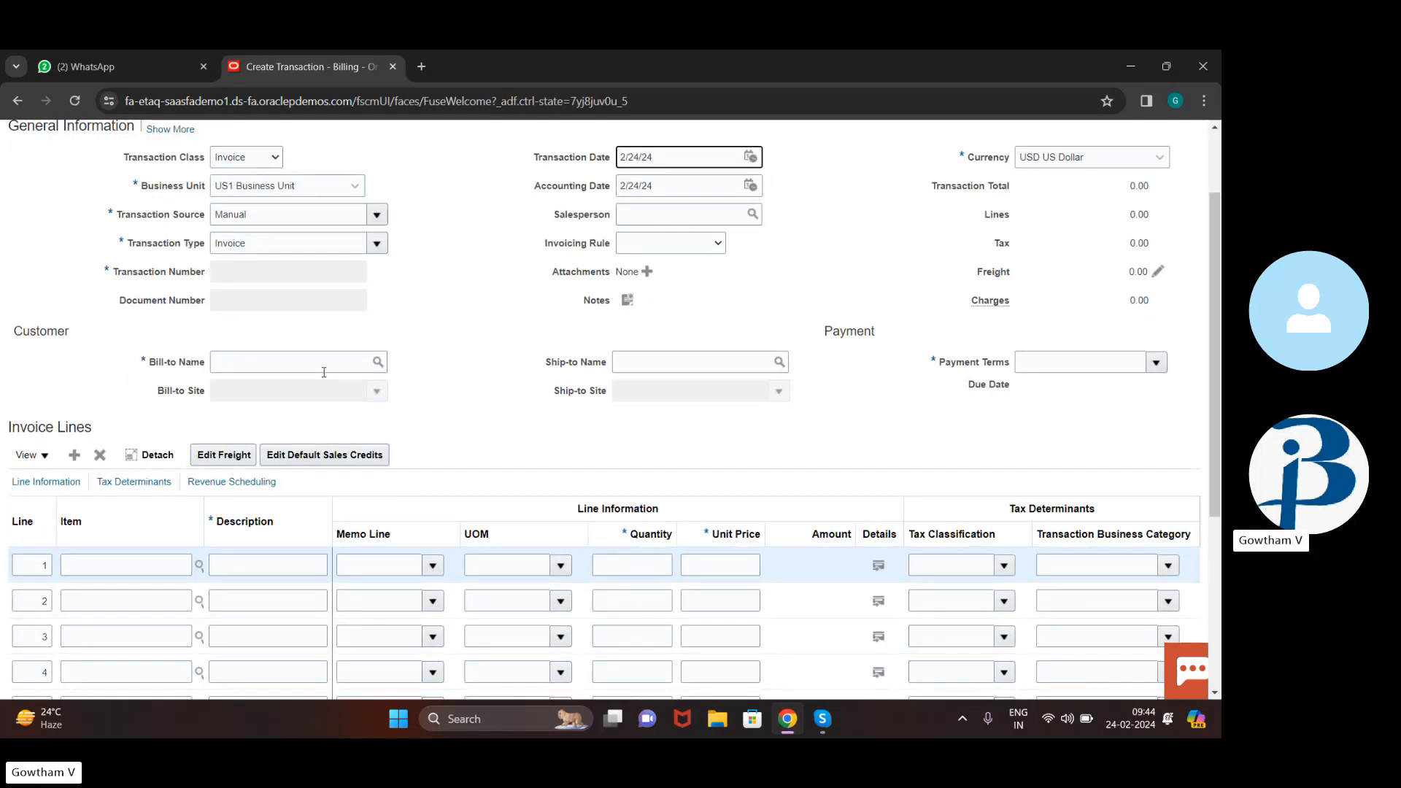
Search bill-to names for 'ADV' and select the matching customer for the invoice
click(380, 361)
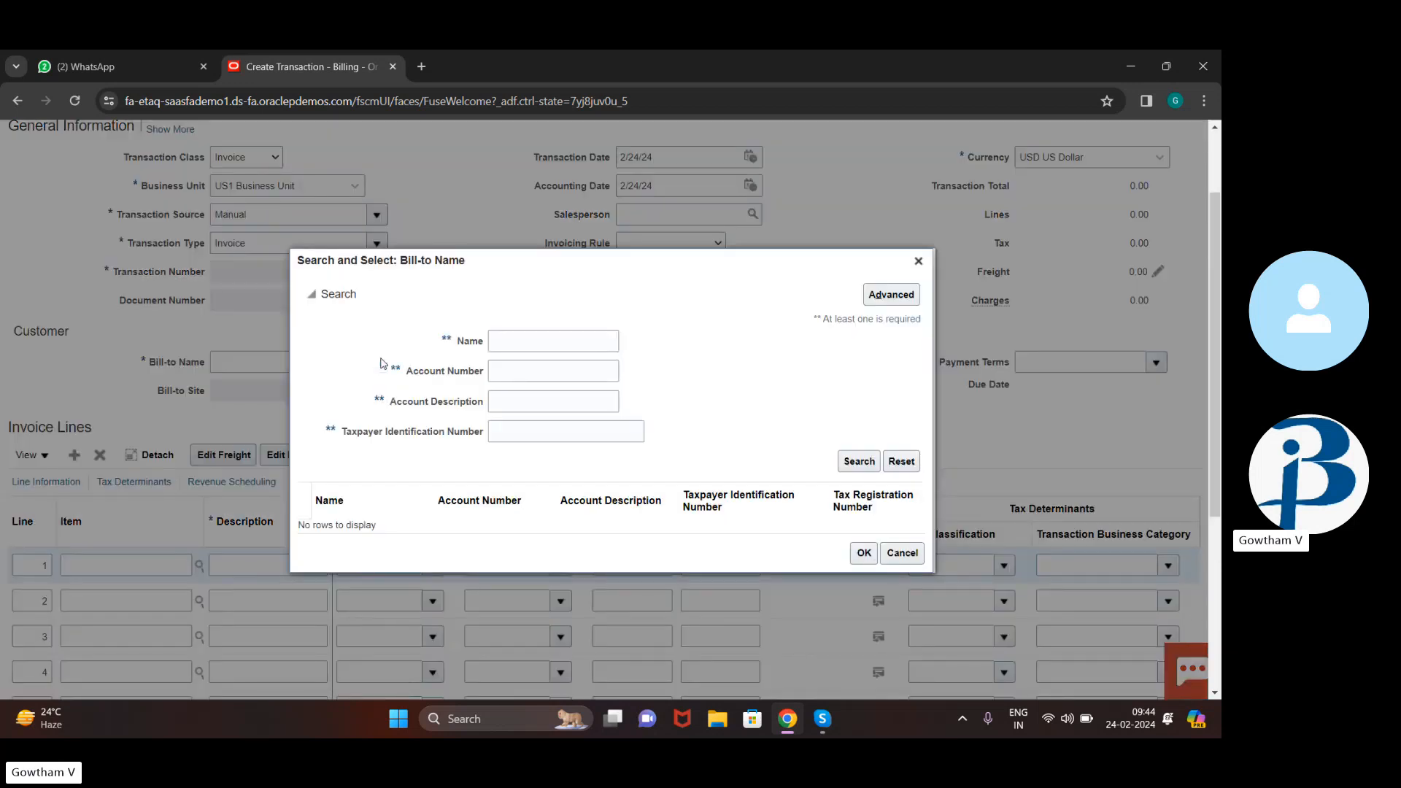
click(560, 343)
text(ADV)
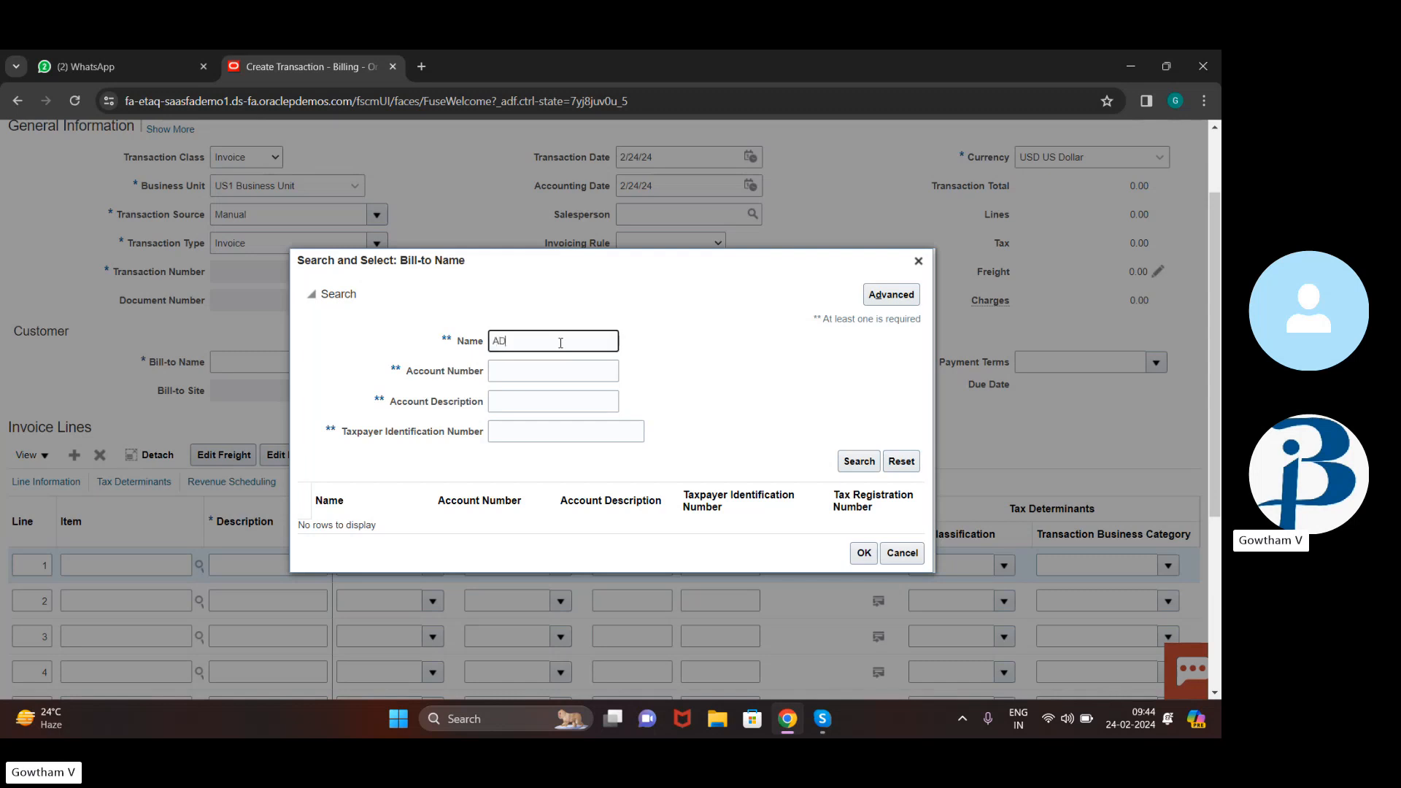
click(845, 469)
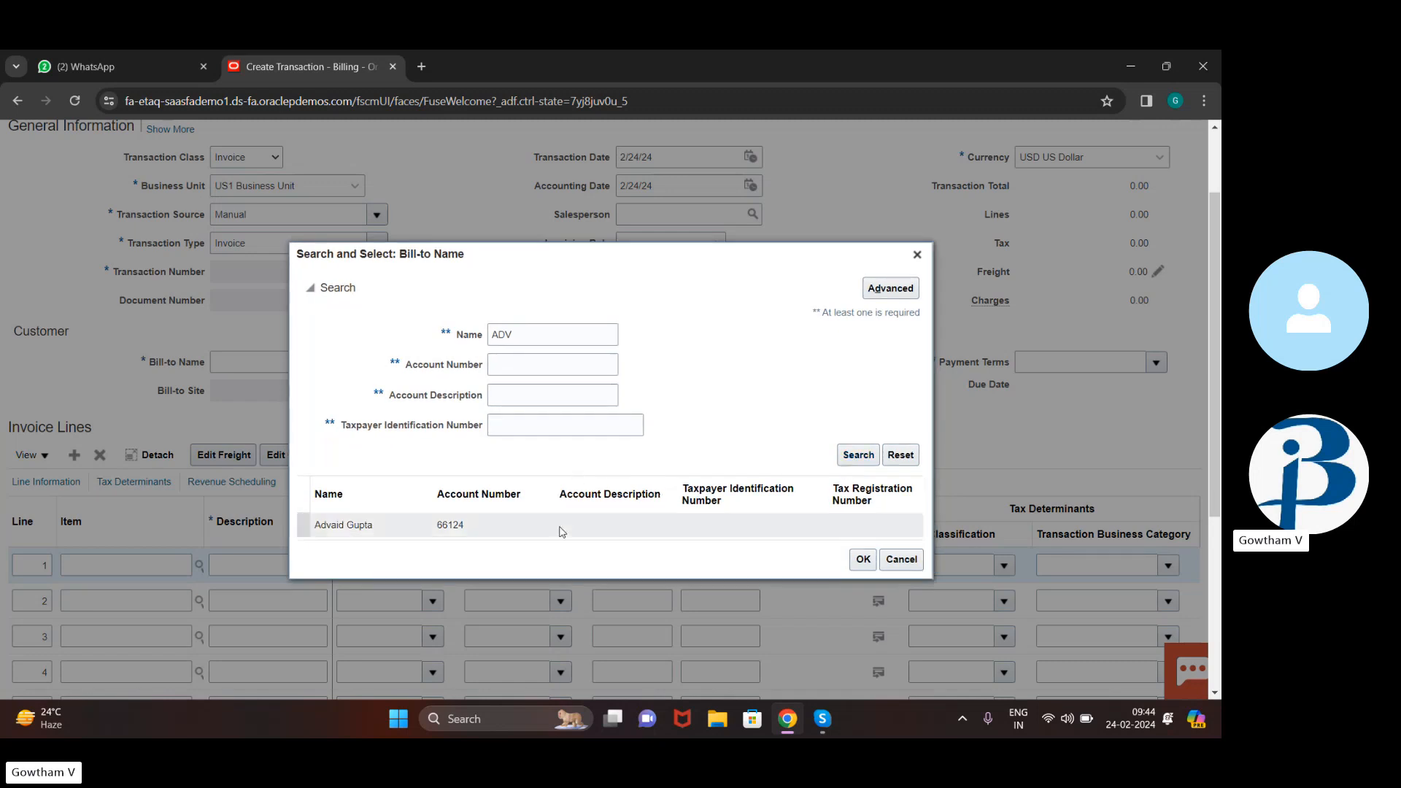
click(562, 531)
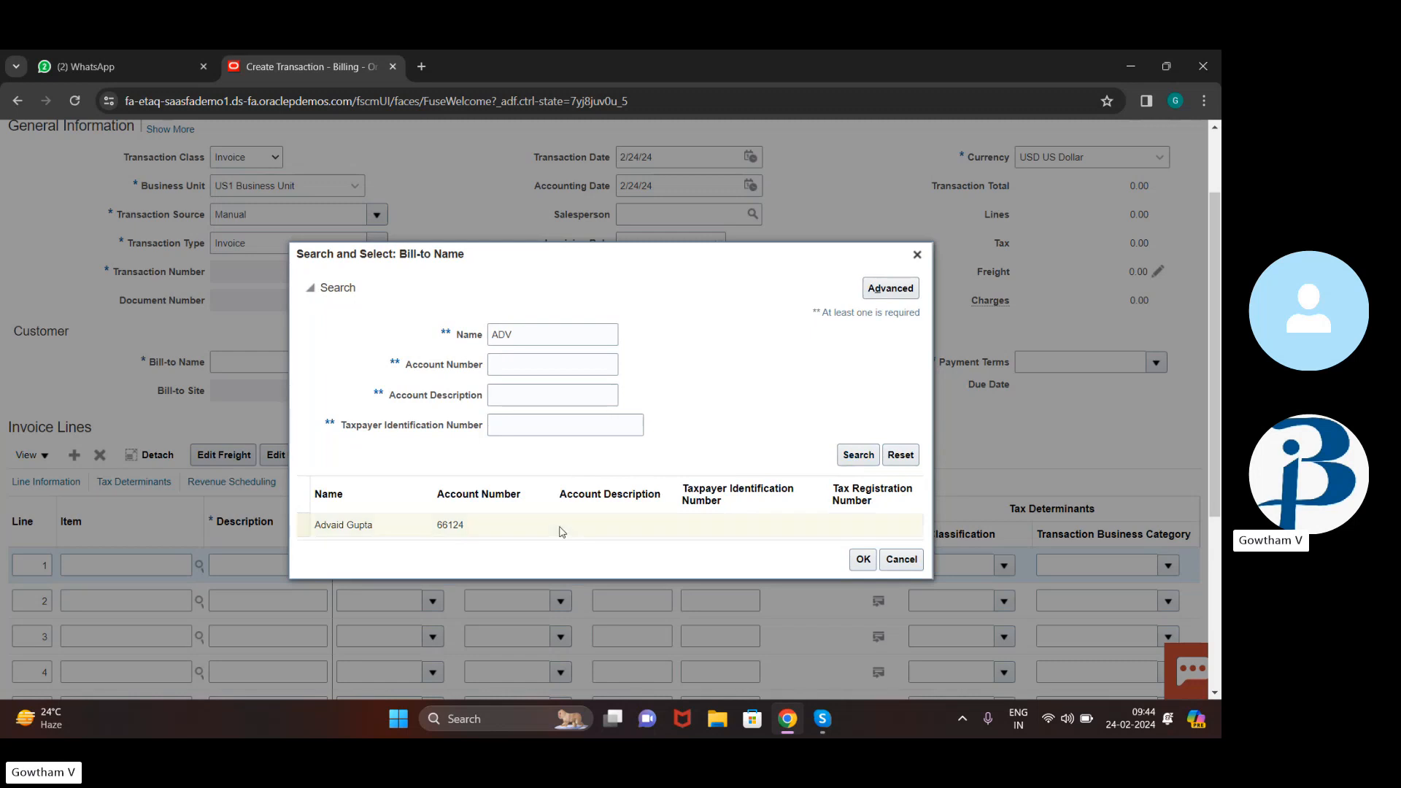
click(855, 559)
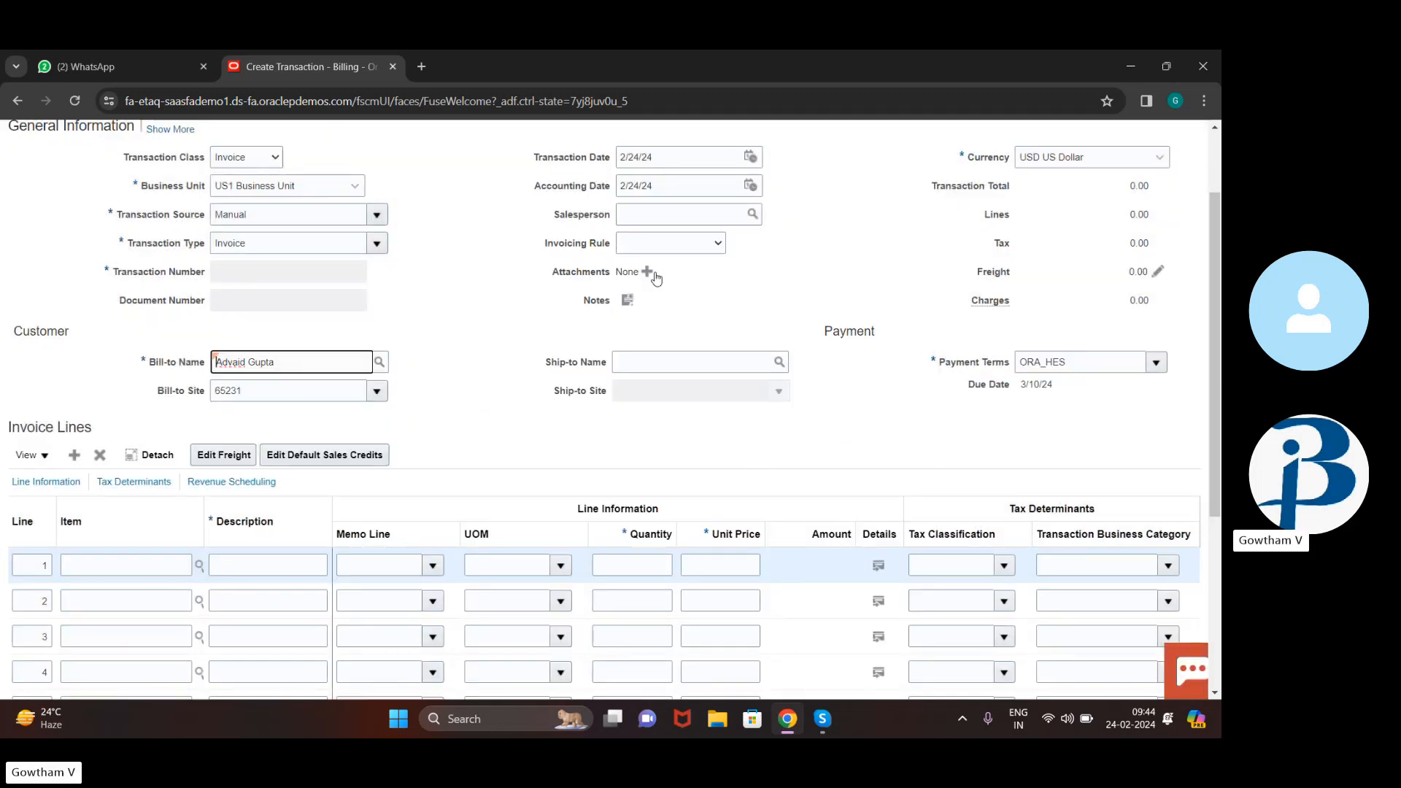
Set invoice line 1's description to Hardware
scroll(604, 357, down, 3)
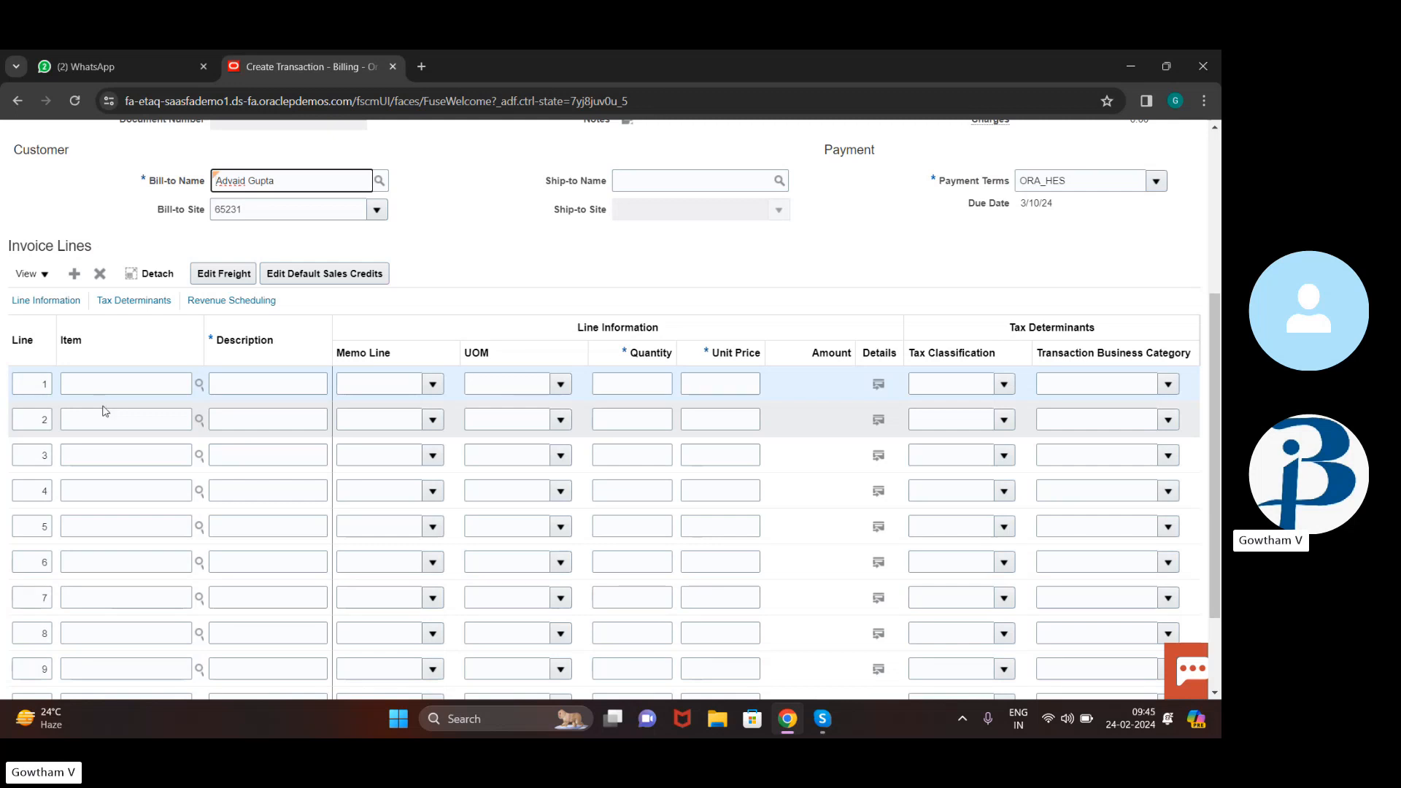
click(143, 382)
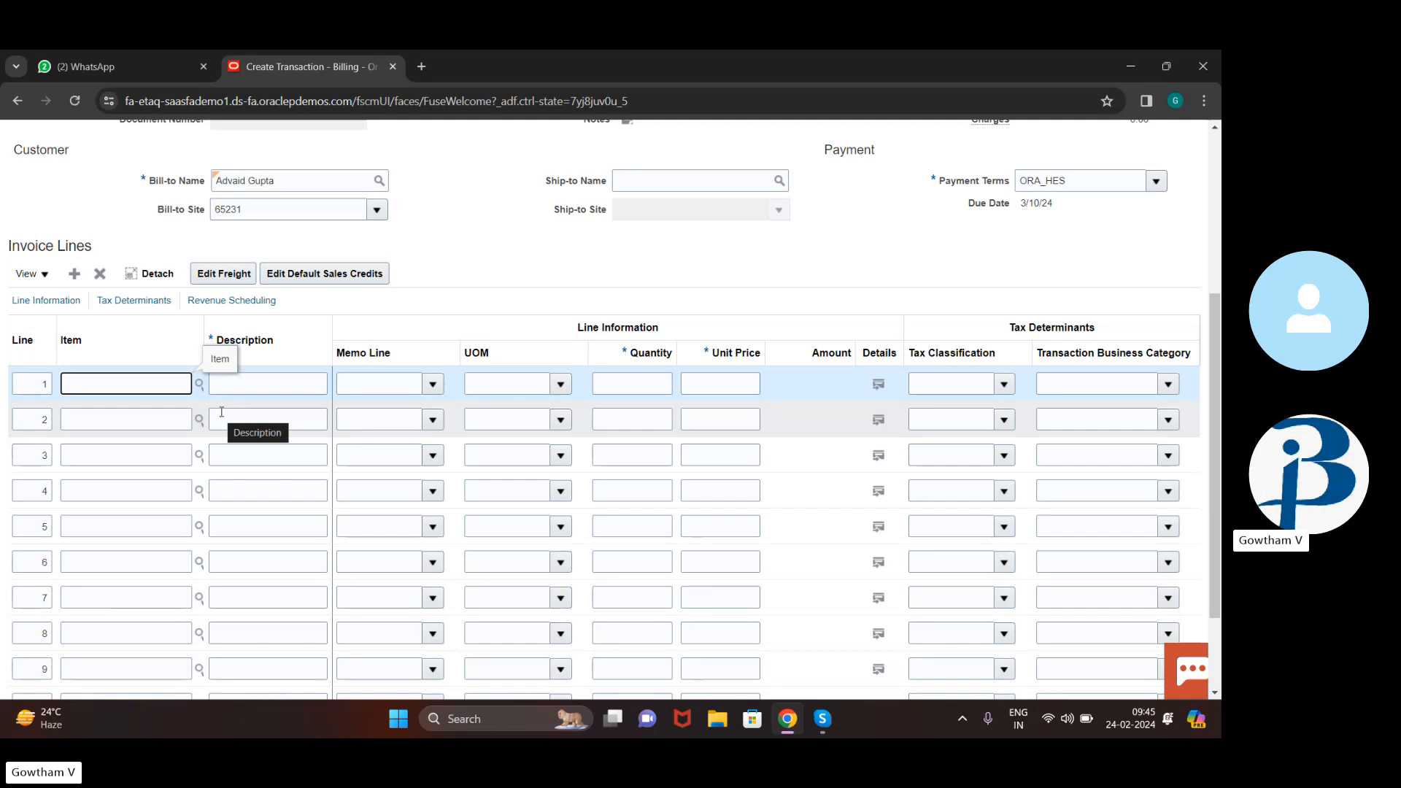
click(239, 386)
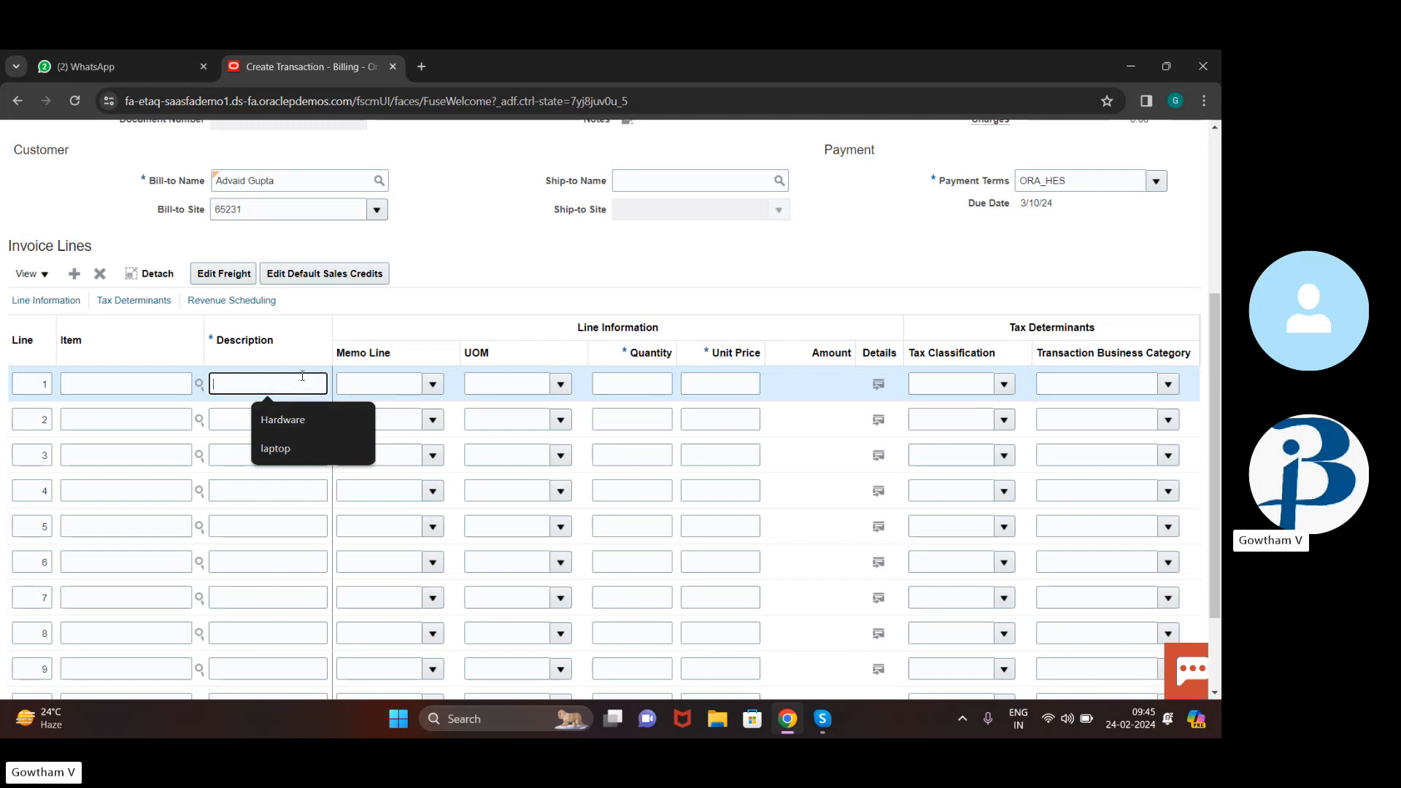
click(292, 417)
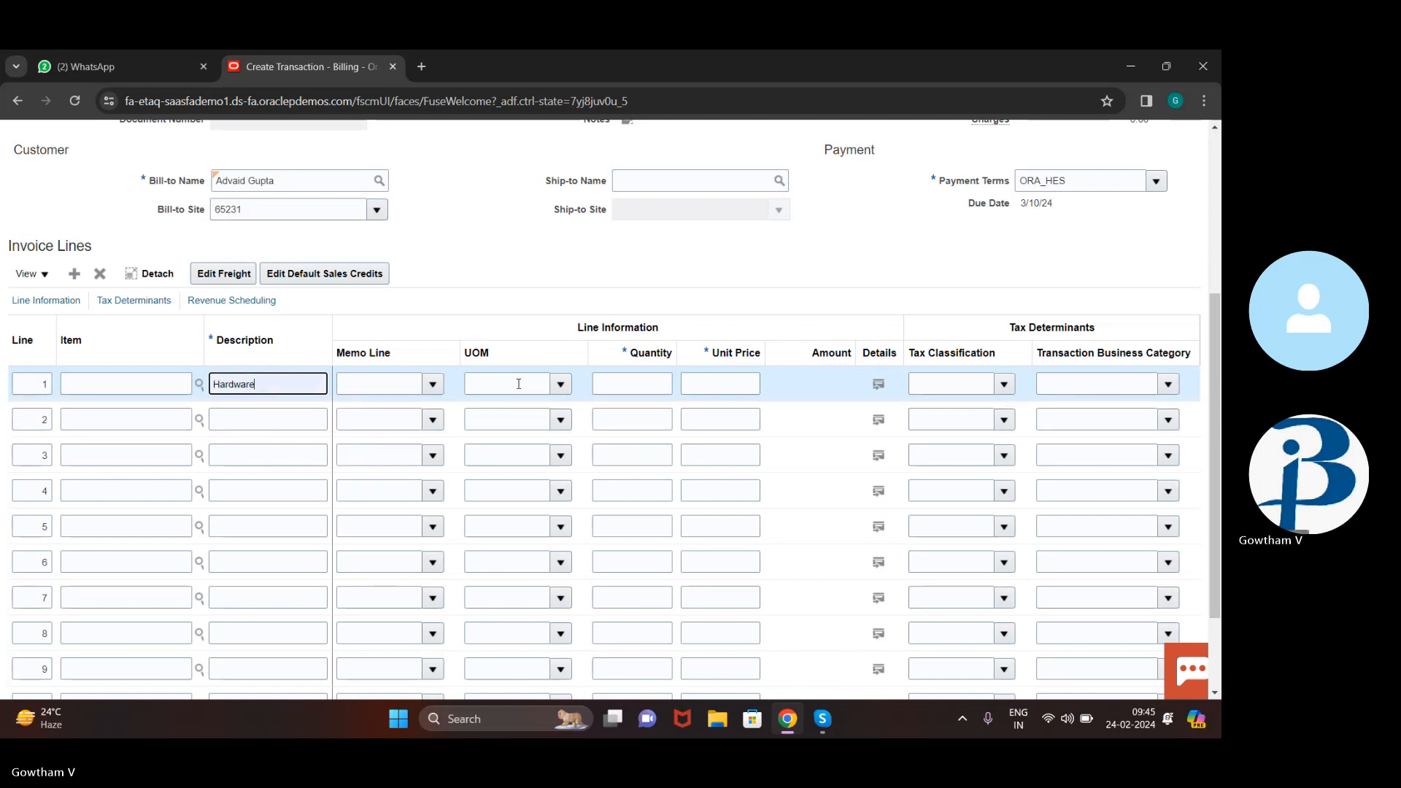
Bring up the Search and Select: Item dialog for line 1
click(560, 383)
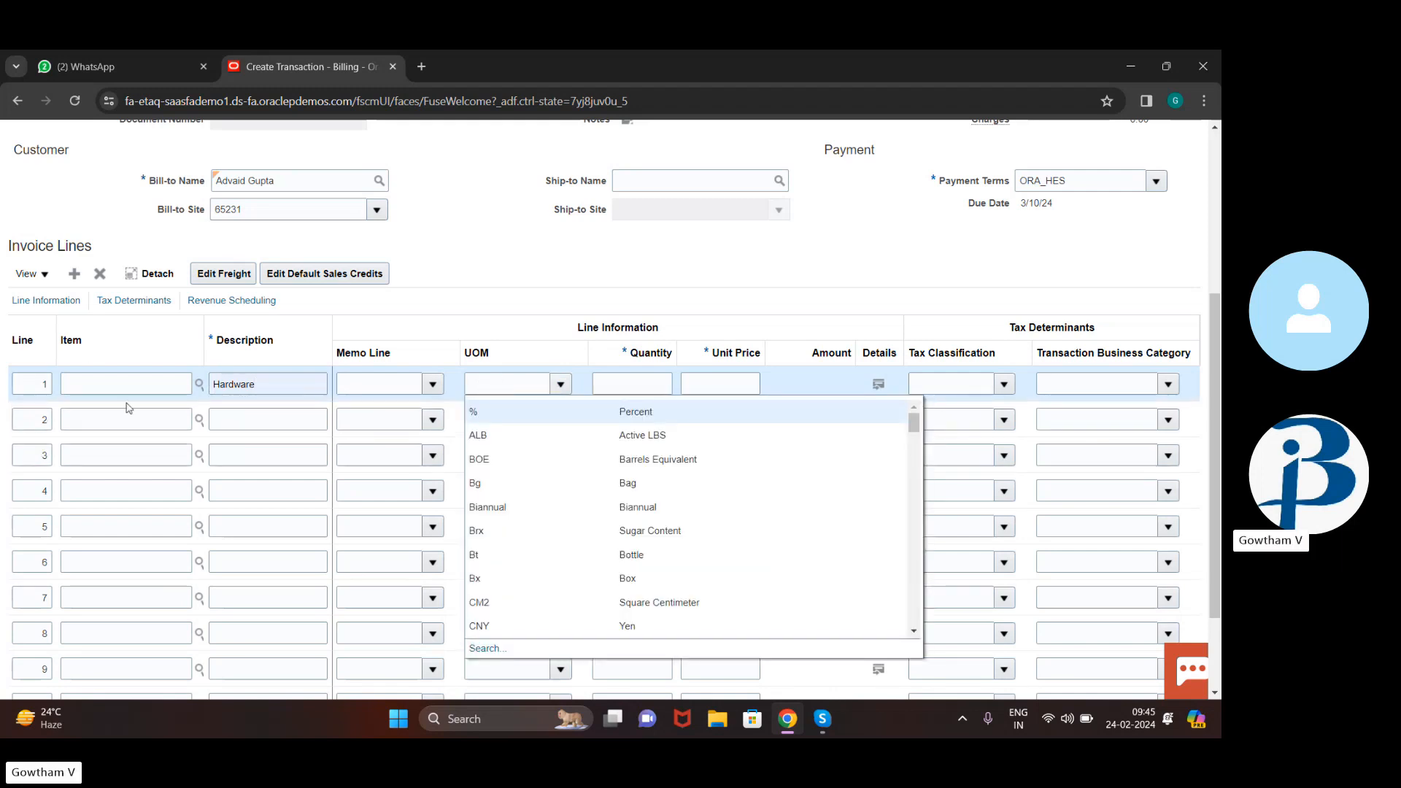
click(154, 383)
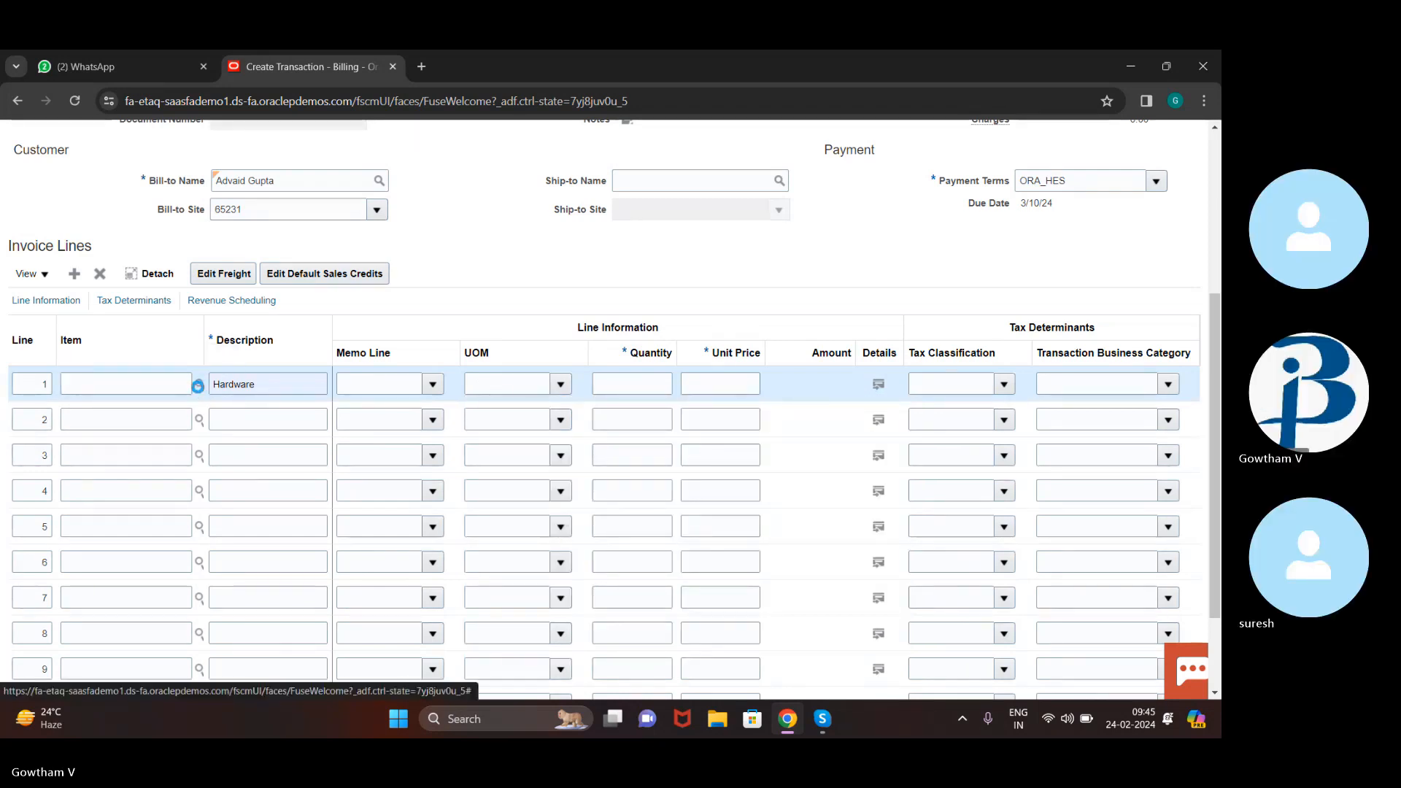
click(199, 387)
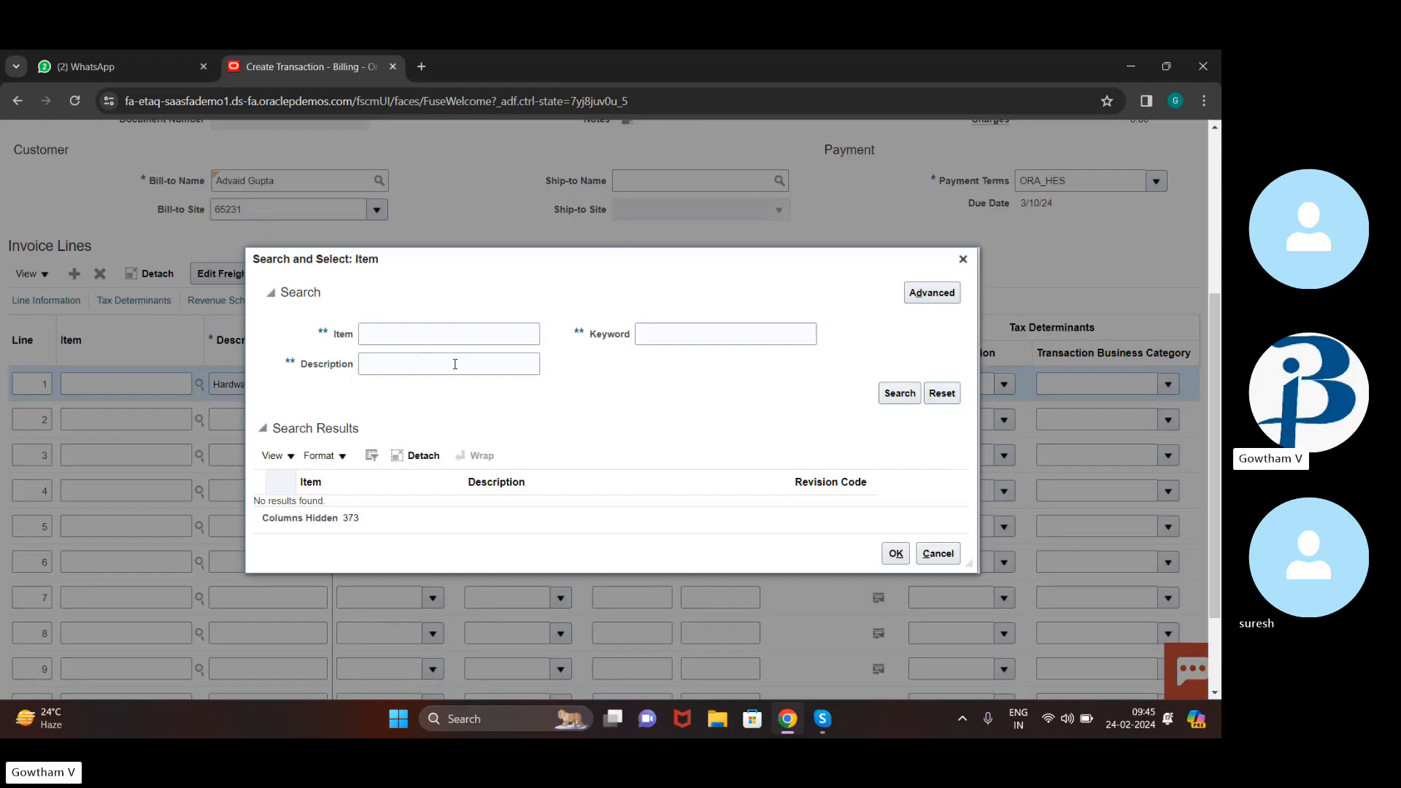
Search items for COURT, then close the item search without selecting anything
click(476, 333)
text(C)
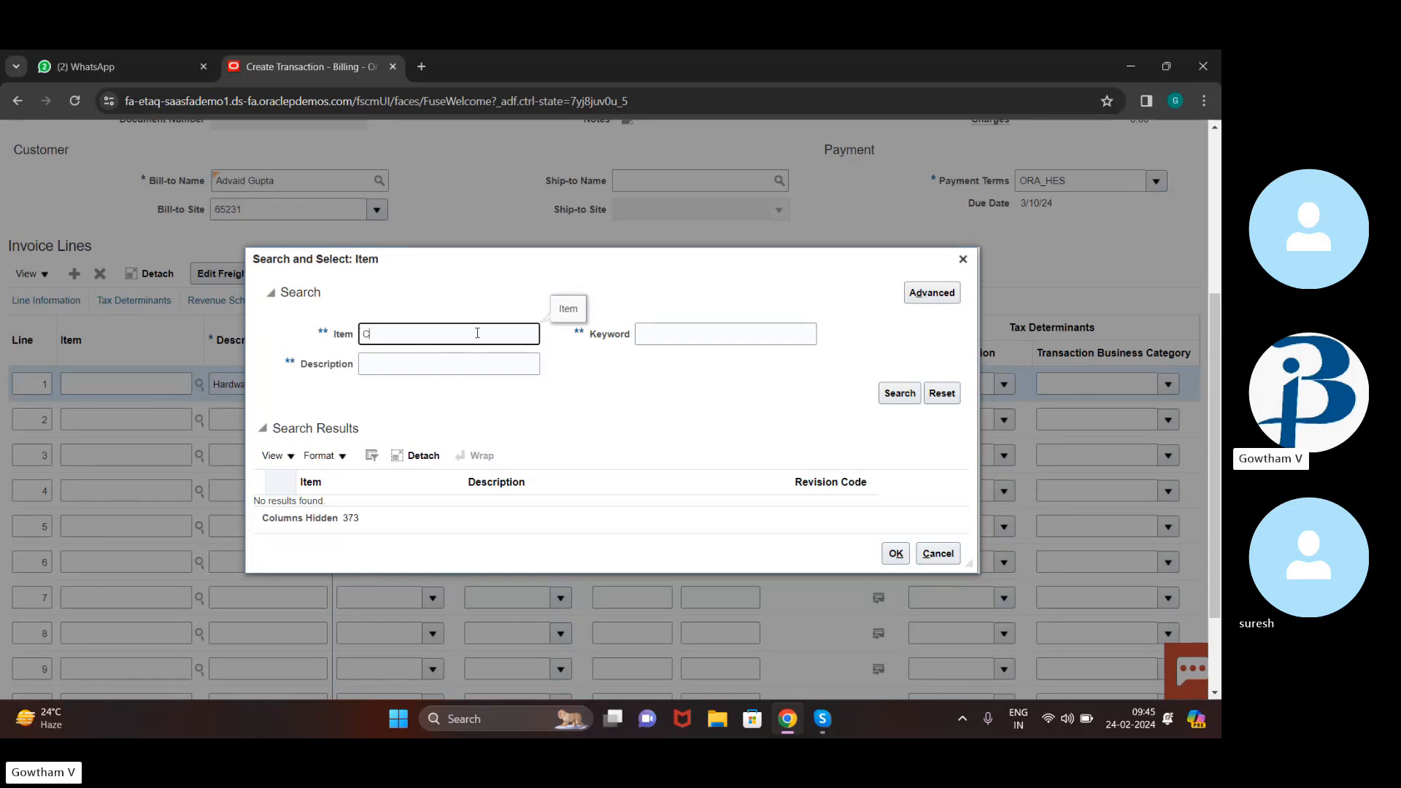
text(OURT)
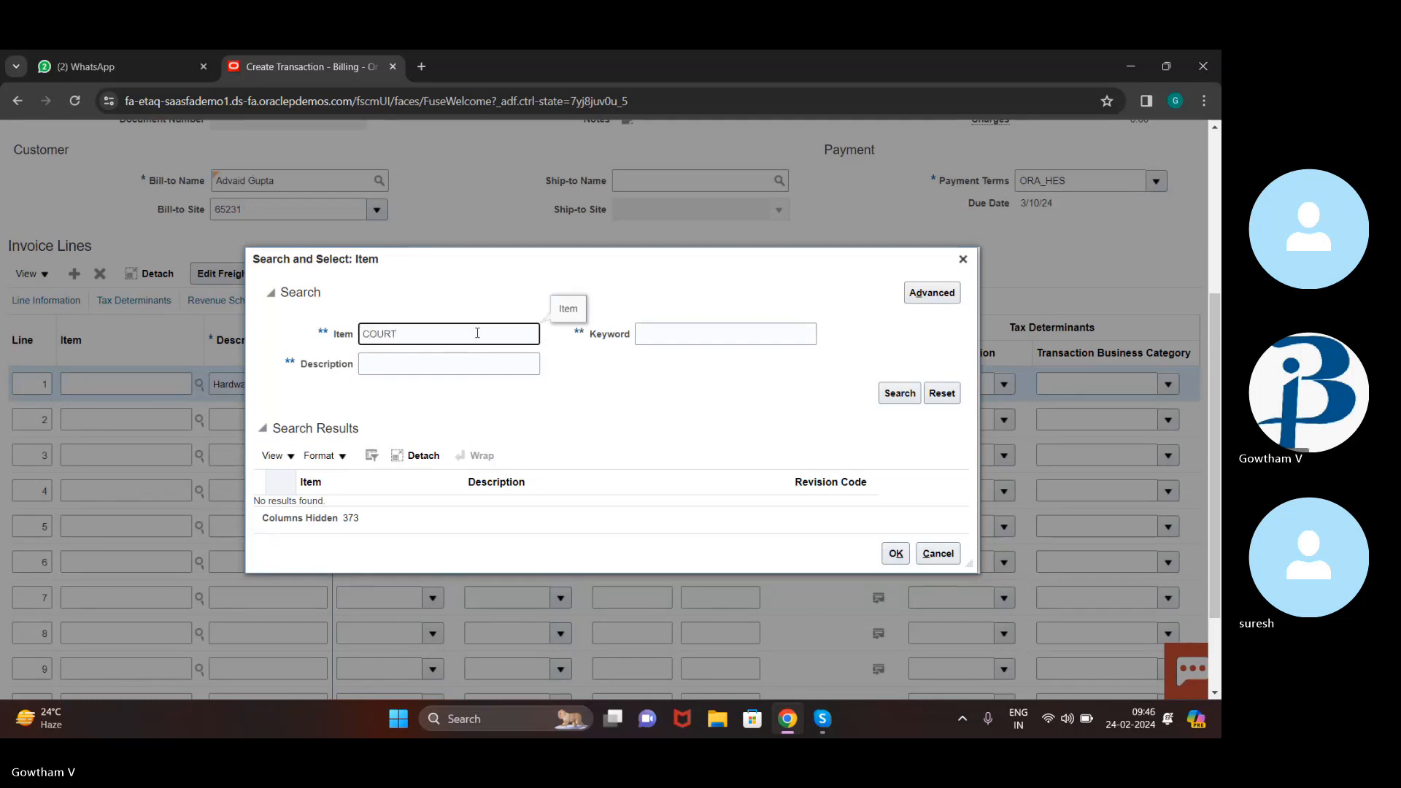
click(885, 398)
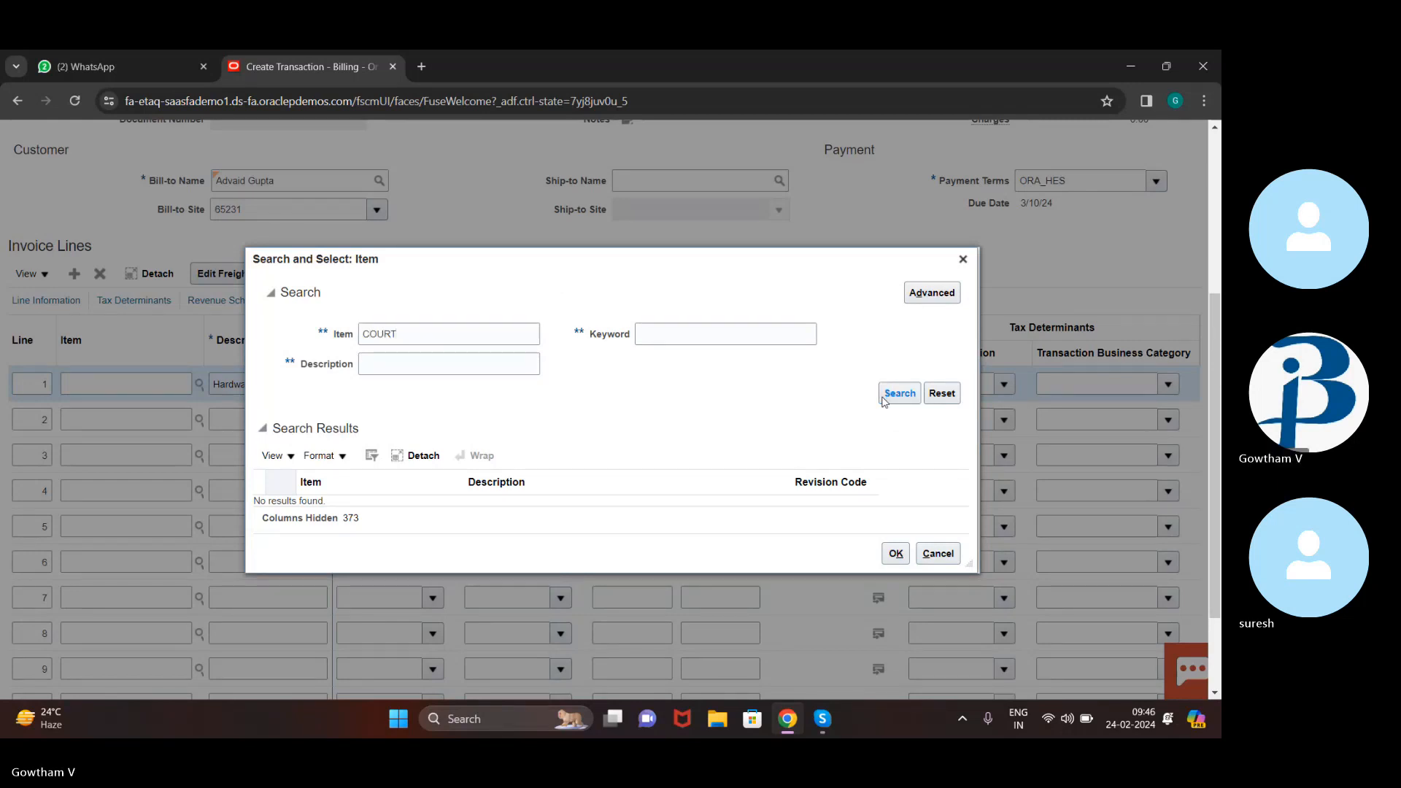
click(962, 252)
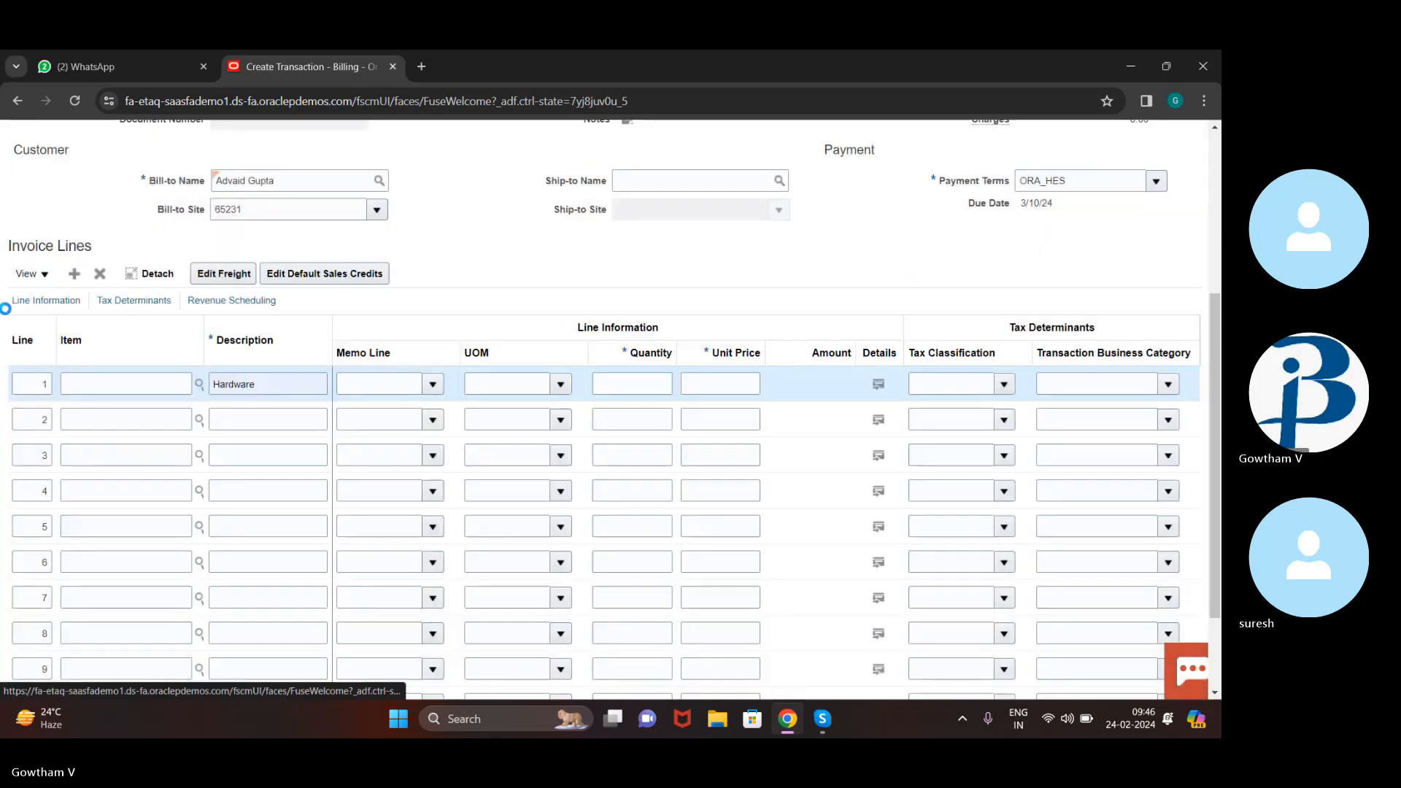
Try entering LAP as line 1's item, then clear it, leaving the item blank
click(112, 379)
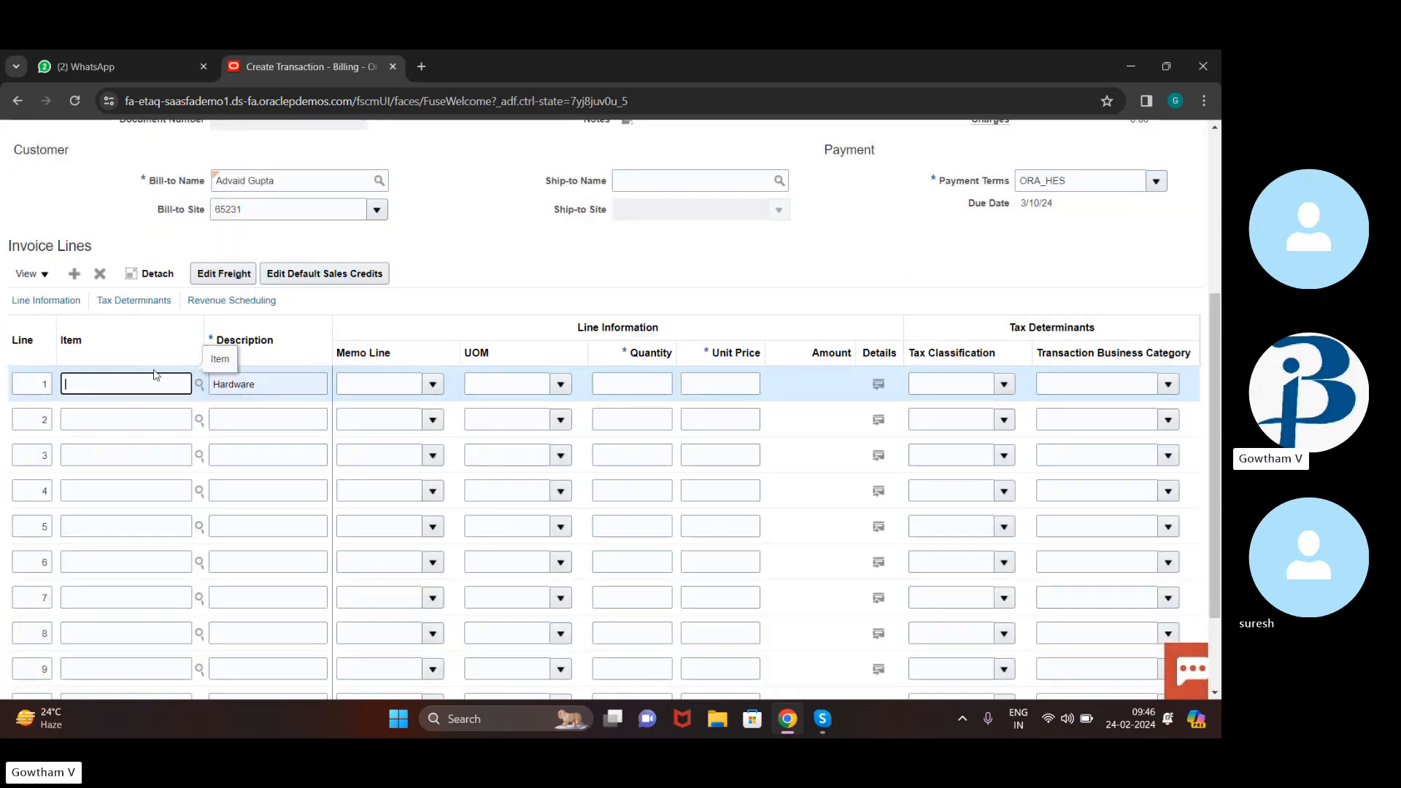
click(231, 358)
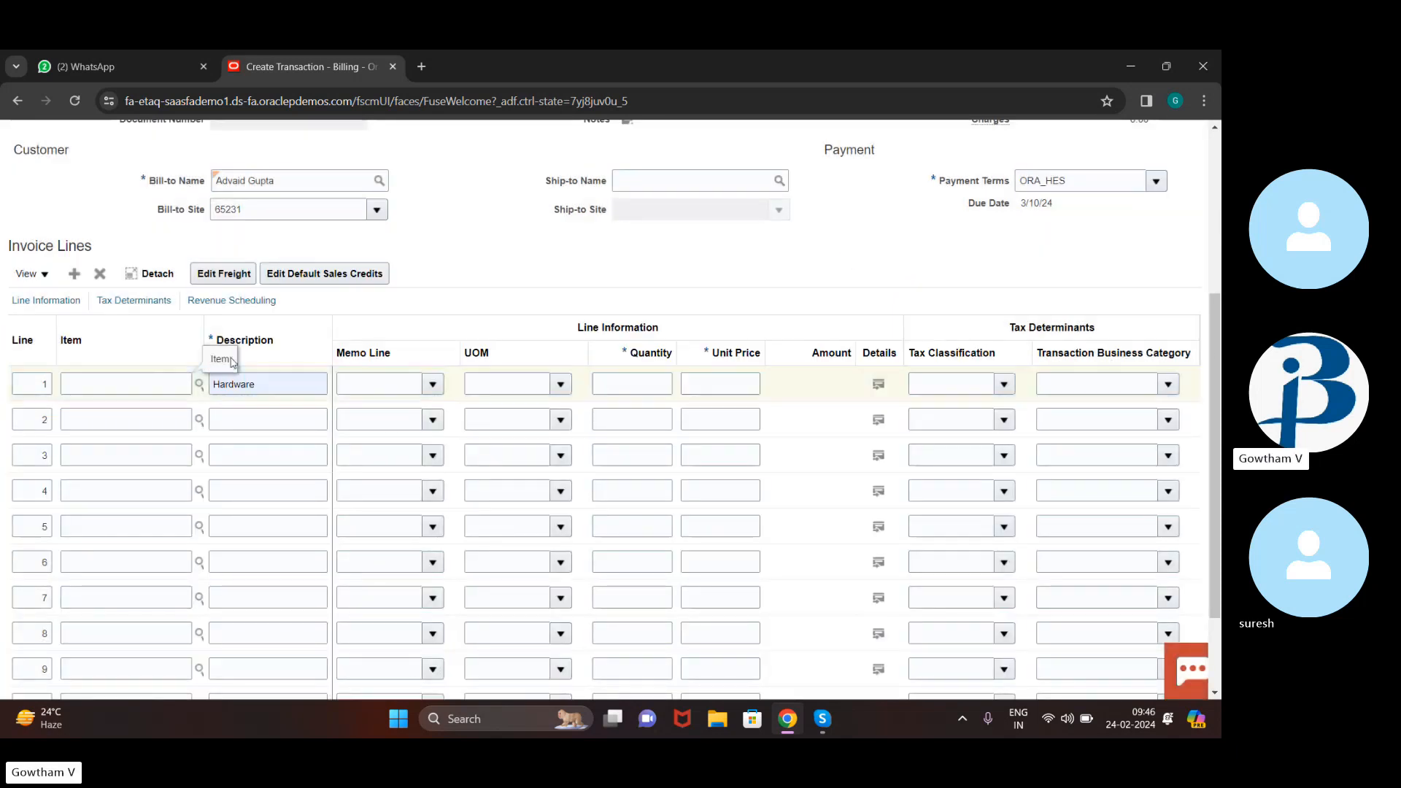
click(132, 385)
text(LAP)
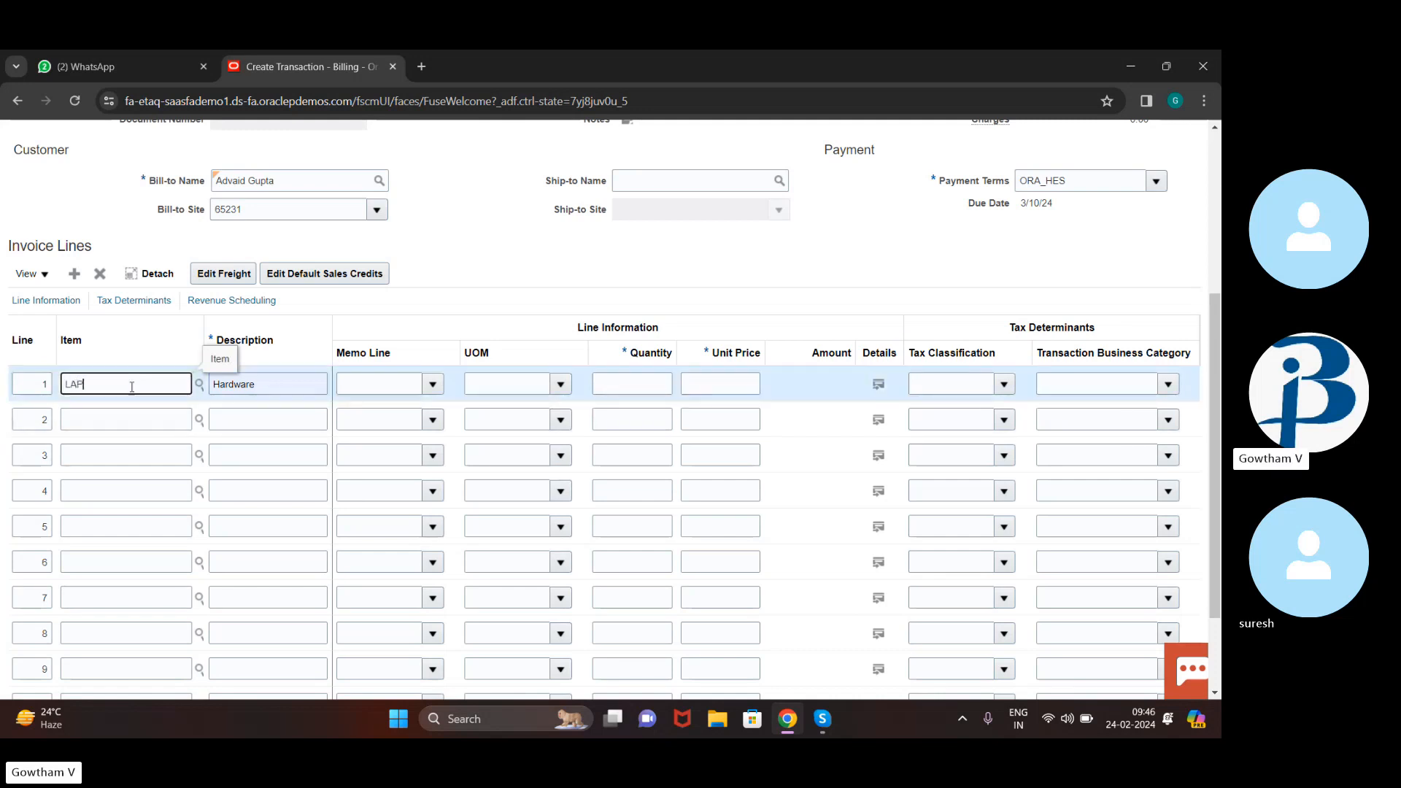
key(BackSpace)
key(BackSpace)
key(BackSpace)
text(lap)
key(BackSpace)
key(BackSpace)
click(302, 383)
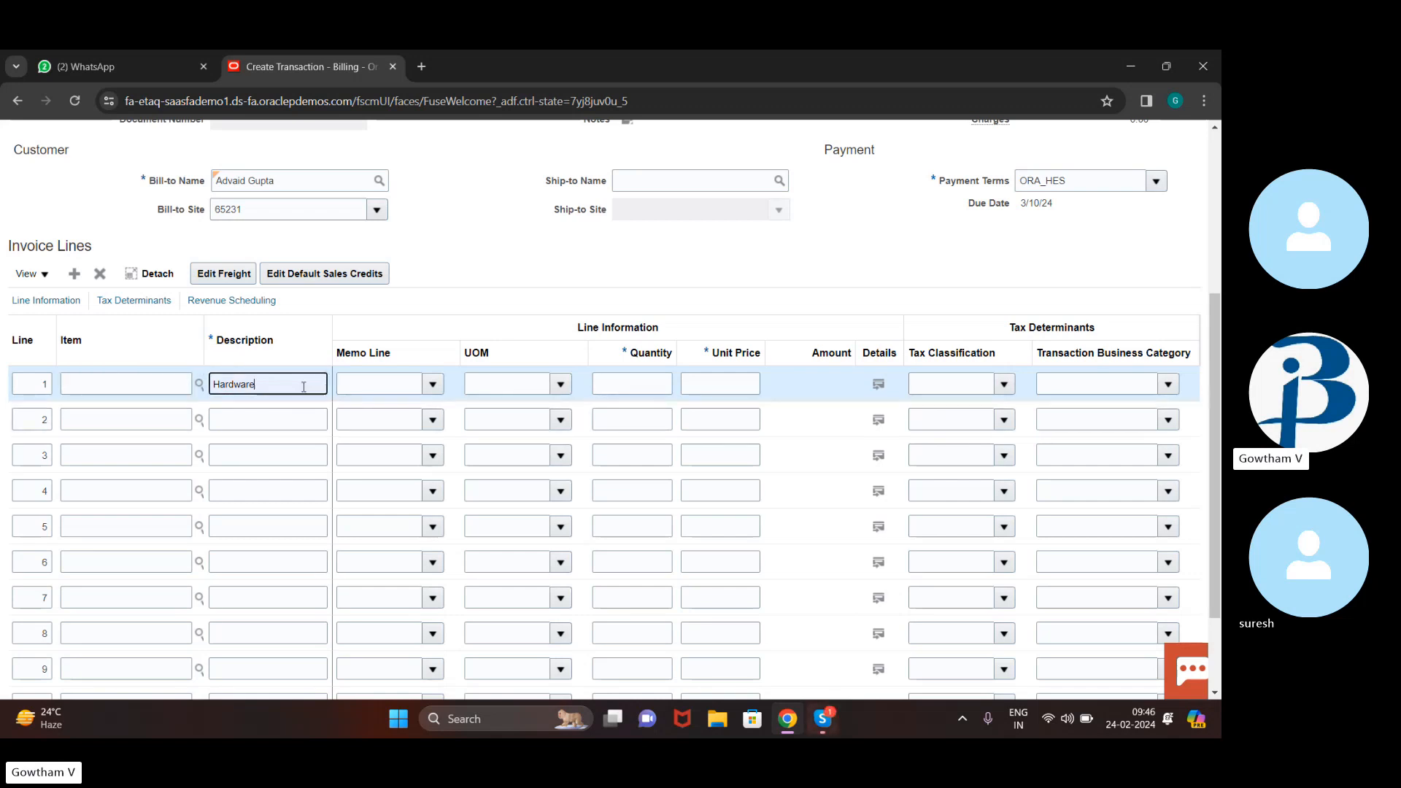
Give line 1 UOM Ea, quantity 2 and unit price 2000 for a 4,000.00 amount
click(542, 385)
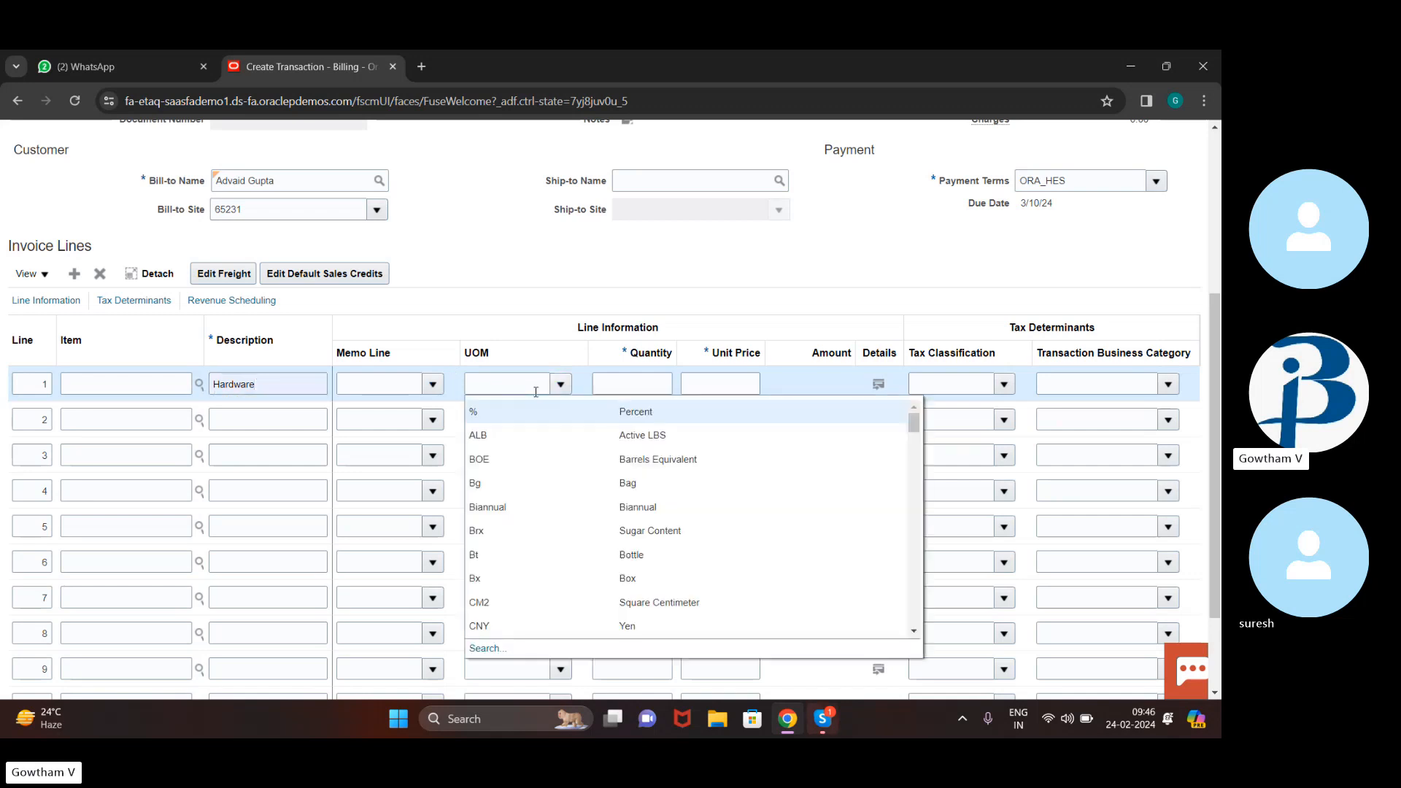
scroll(642, 624, down, 4)
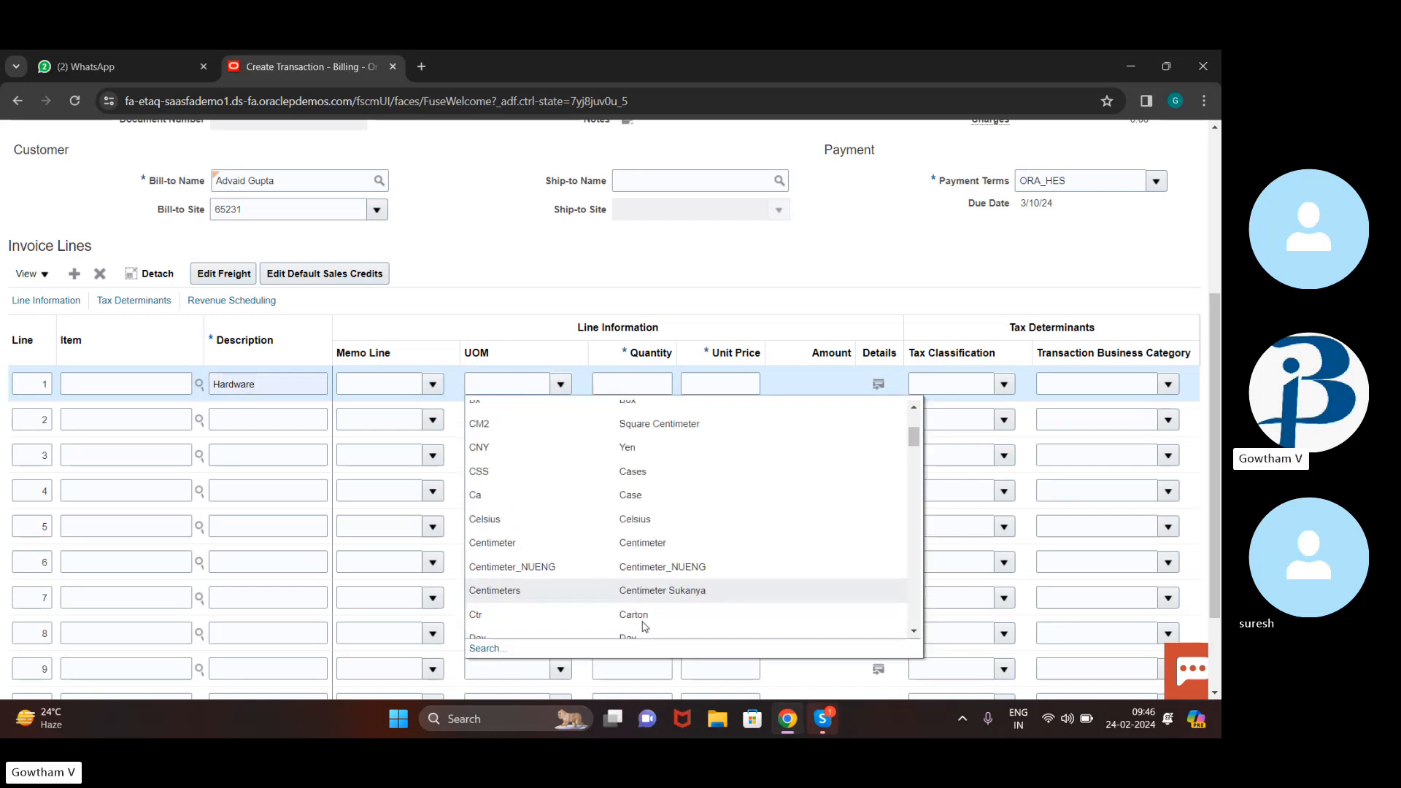
click(626, 621)
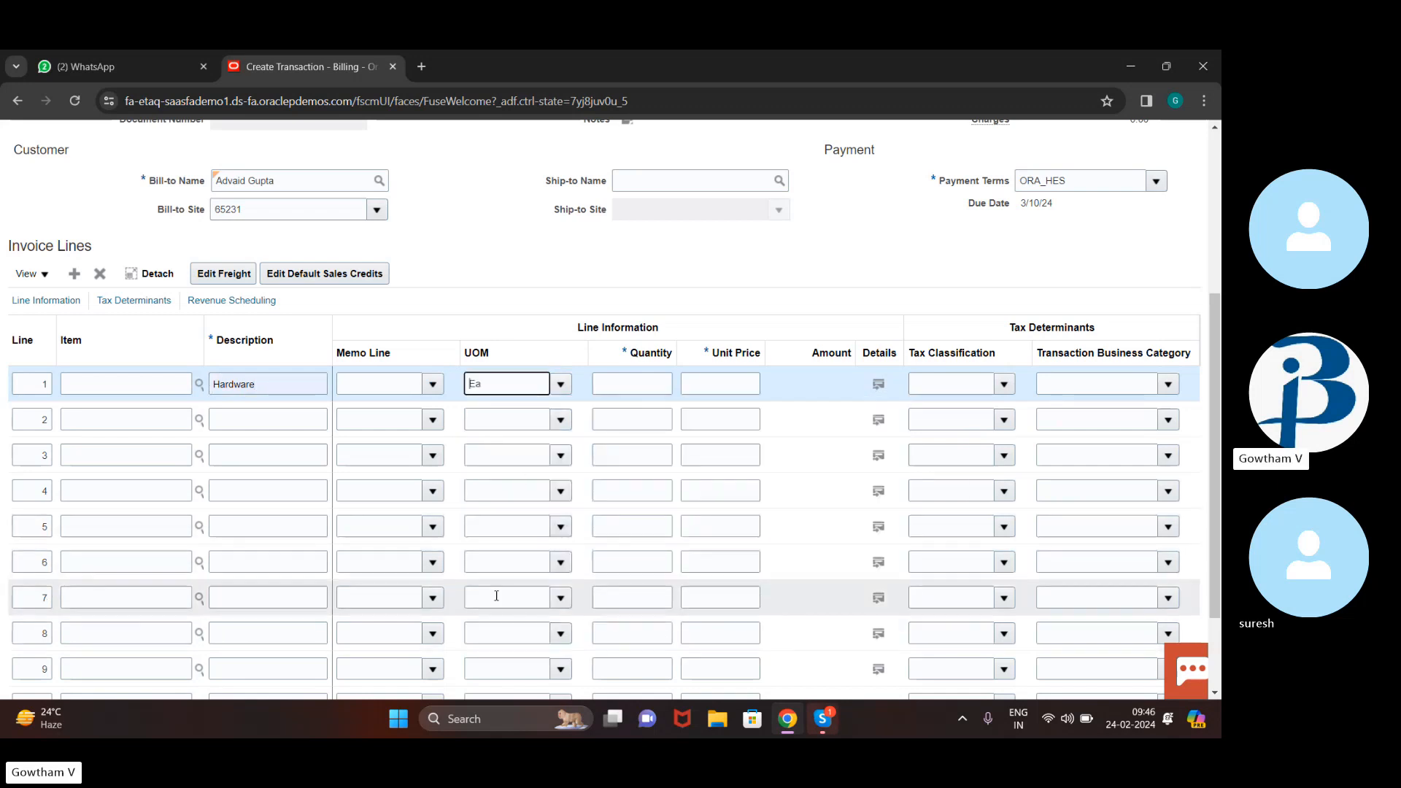
mouse_move(813, 728)
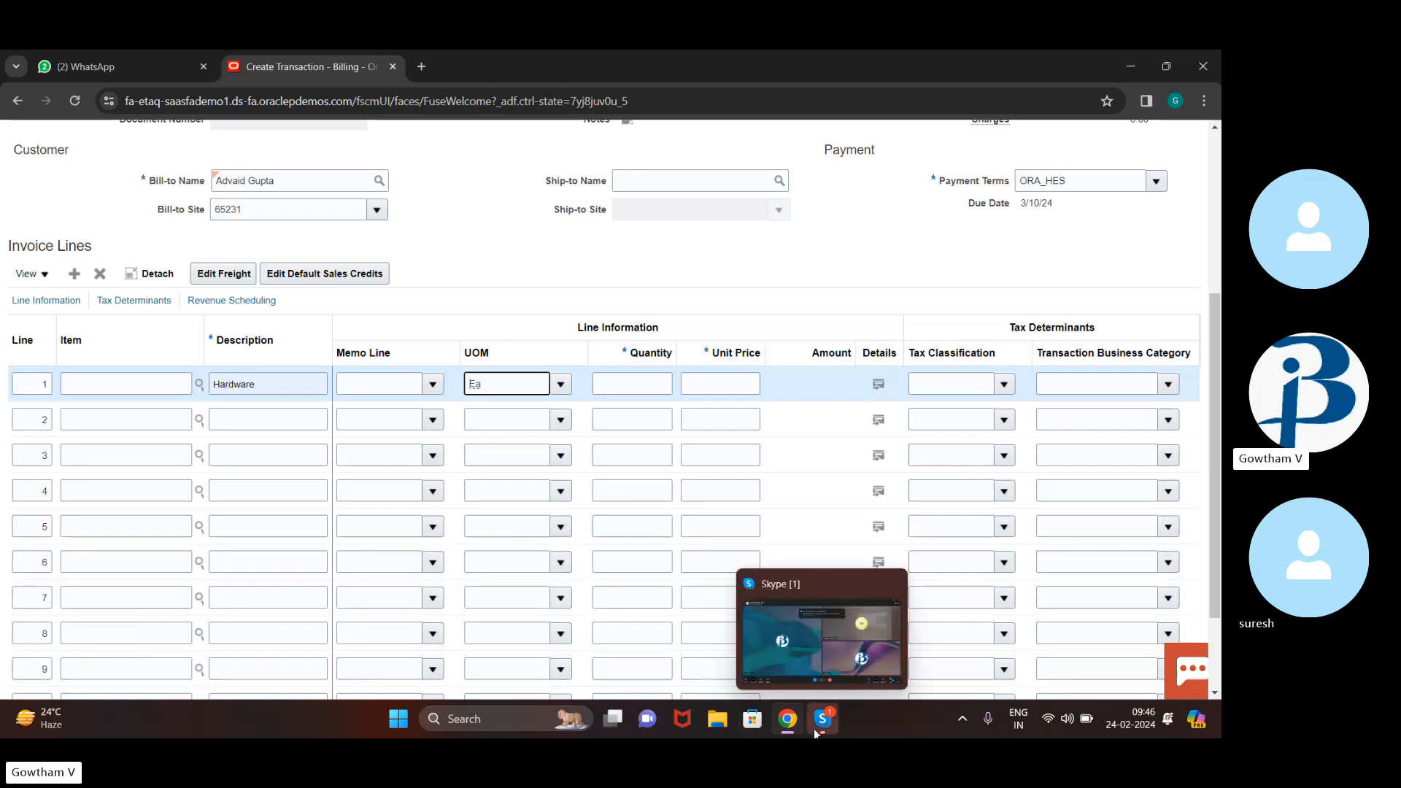
click(629, 381)
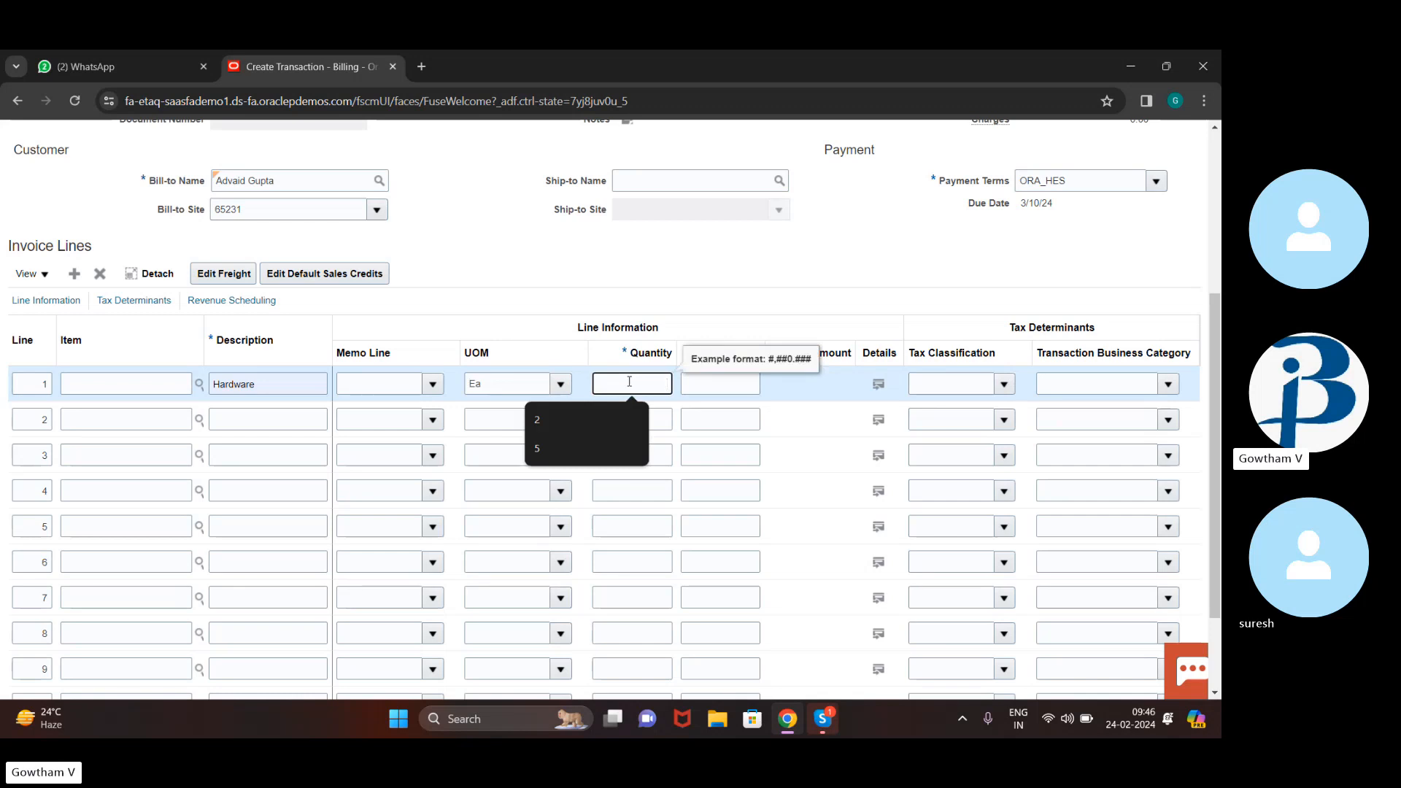
text(2)
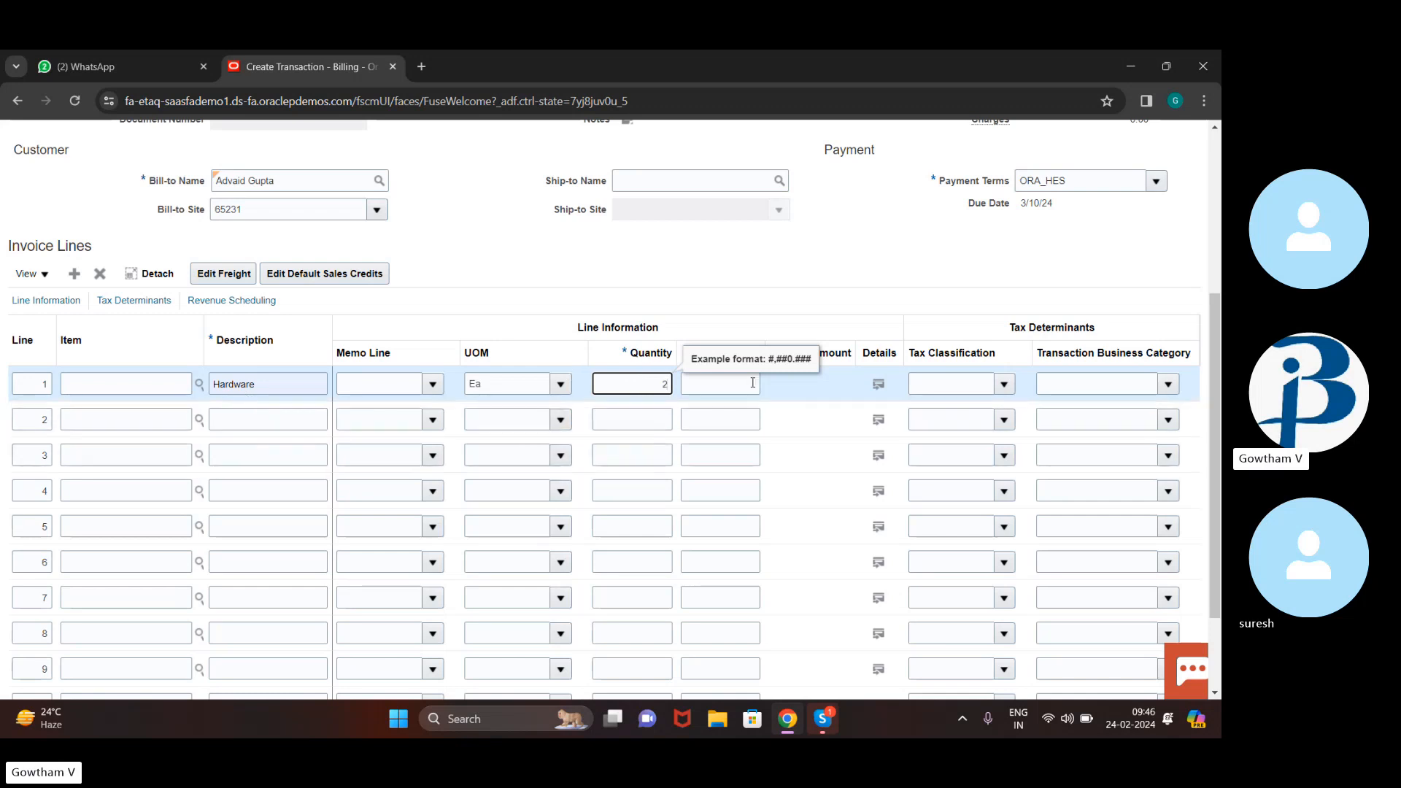
click(701, 377)
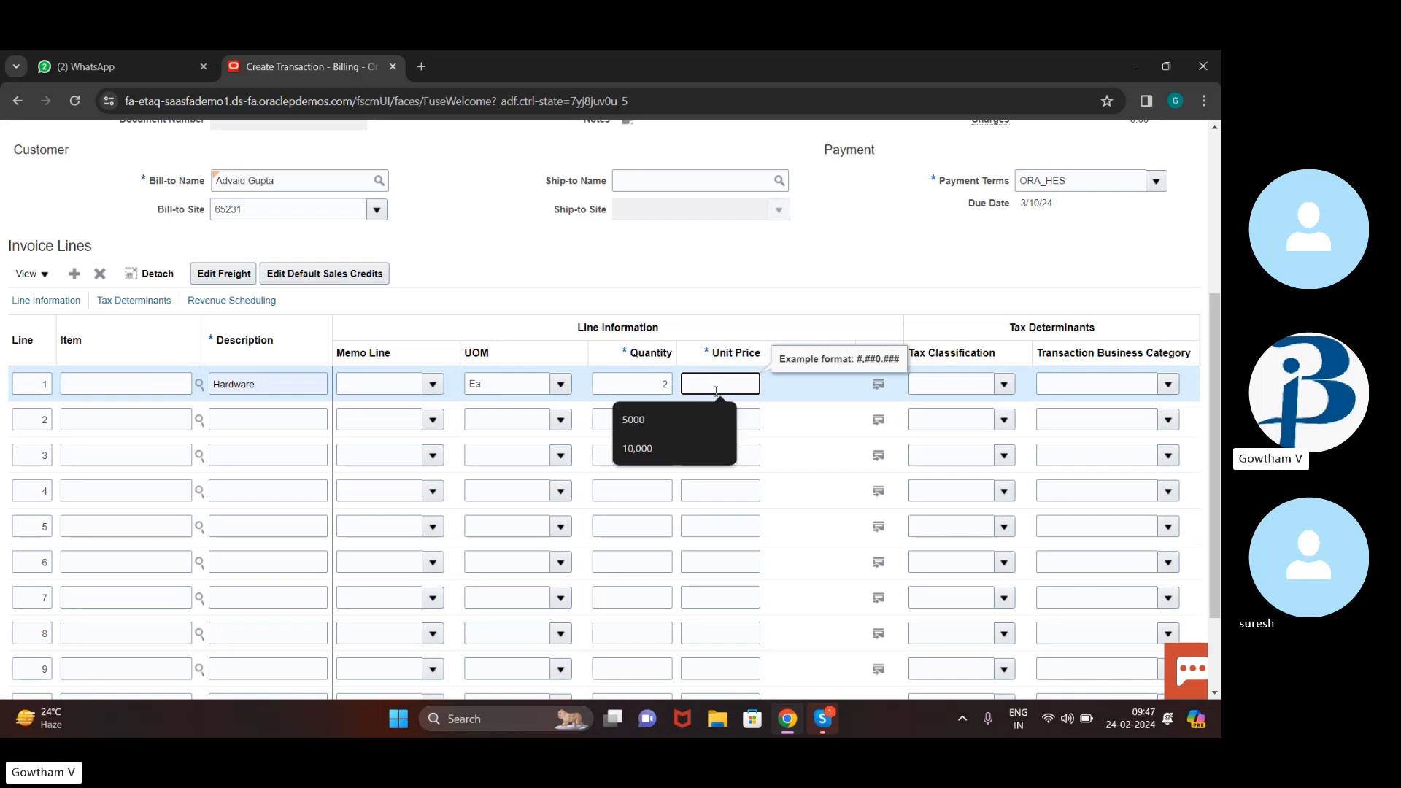
text(000)
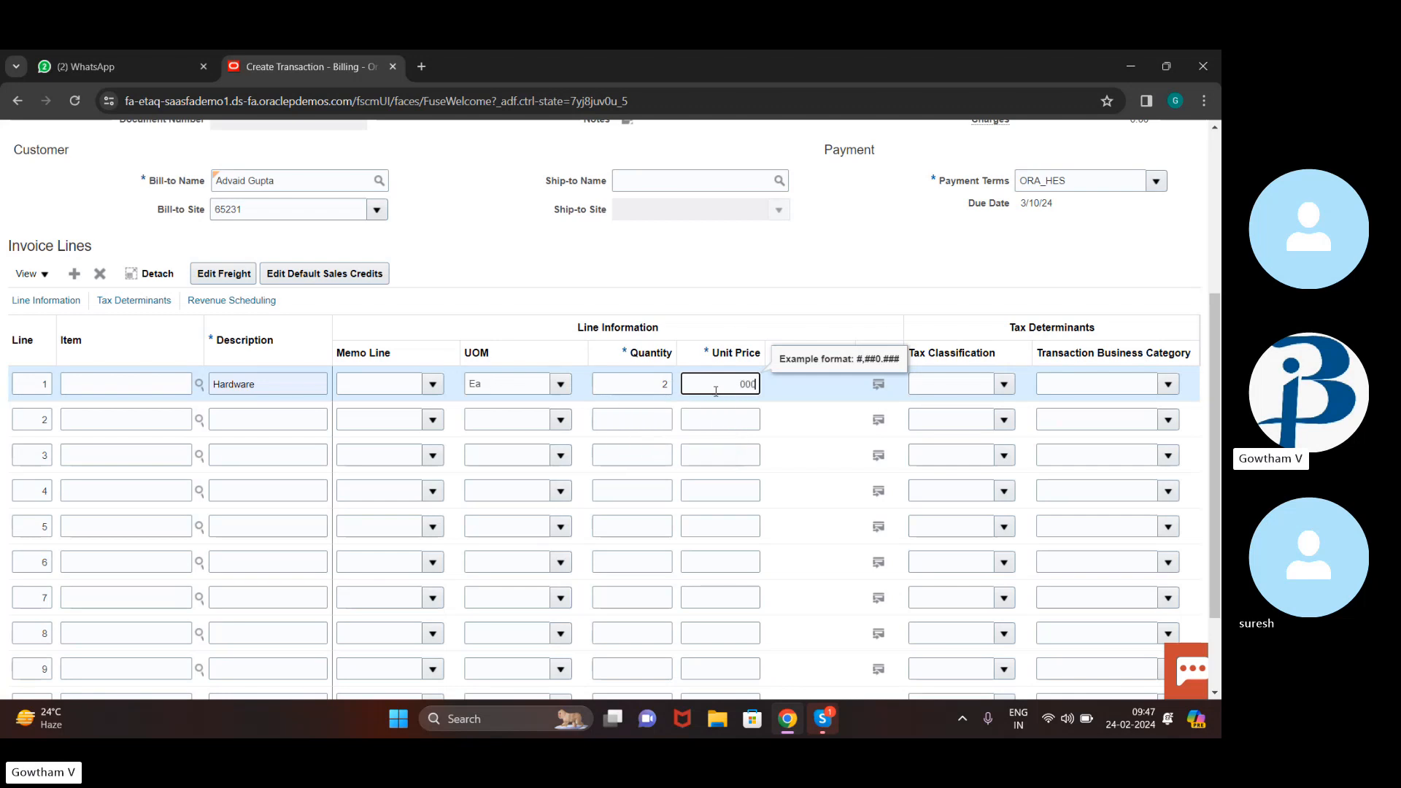
key(BackSpace)
key(BackSpace)
text(2000)
key(Tab)
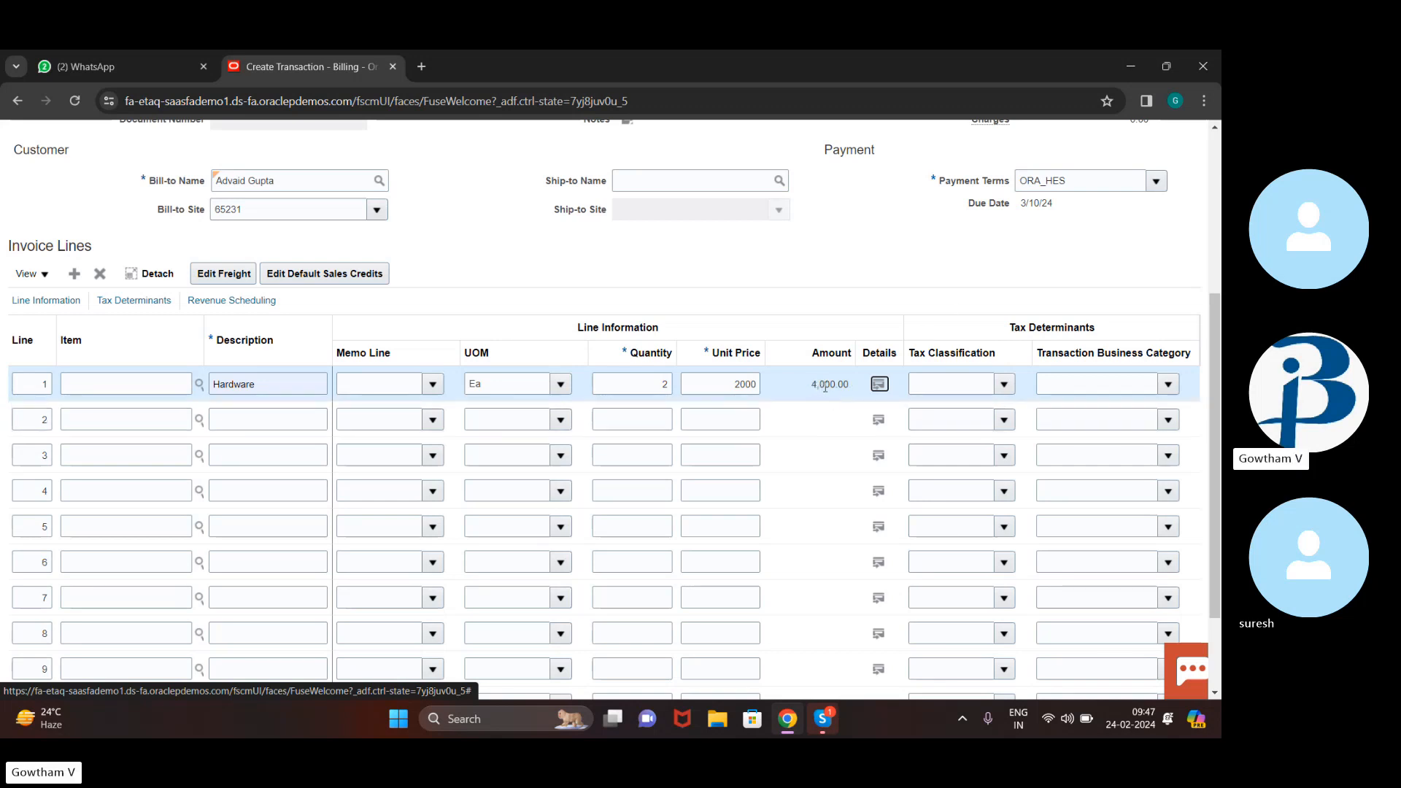
Complete the invoice with Complete and Review, yielding invoice 89765 totalling 4,200.00
scroll(552, 305, up, 4)
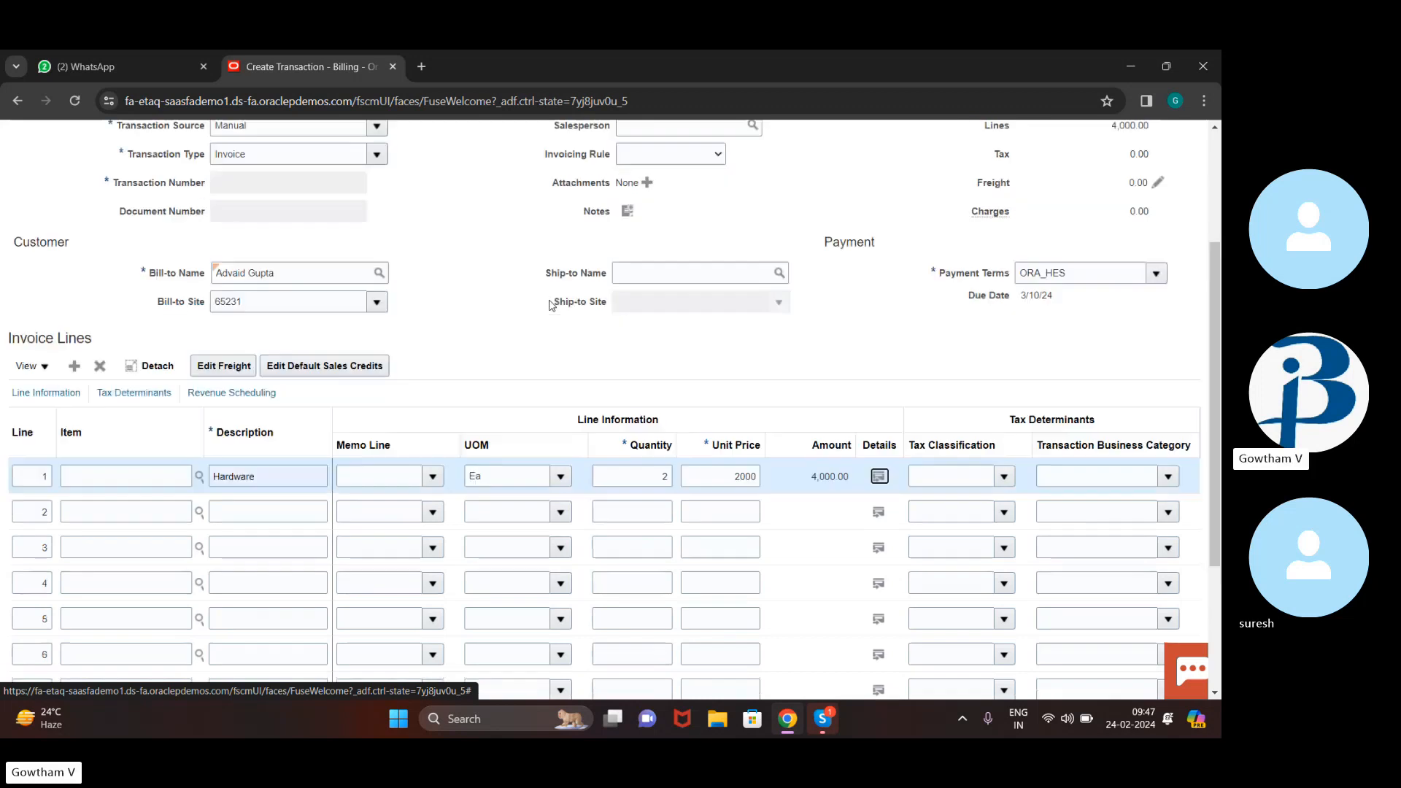
scroll(552, 305, down, 5)
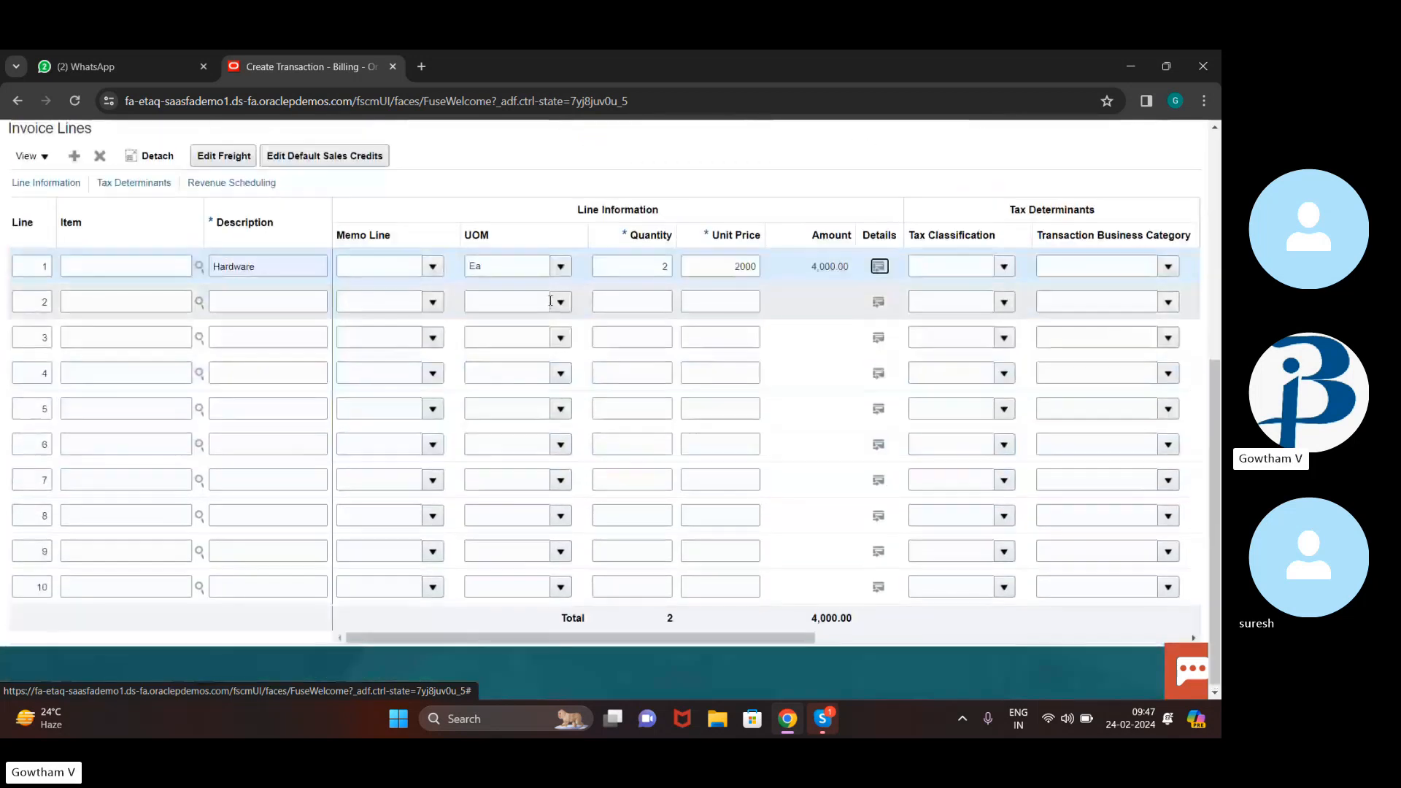
scroll(553, 305, up, 5)
scroll(552, 305, down, 1)
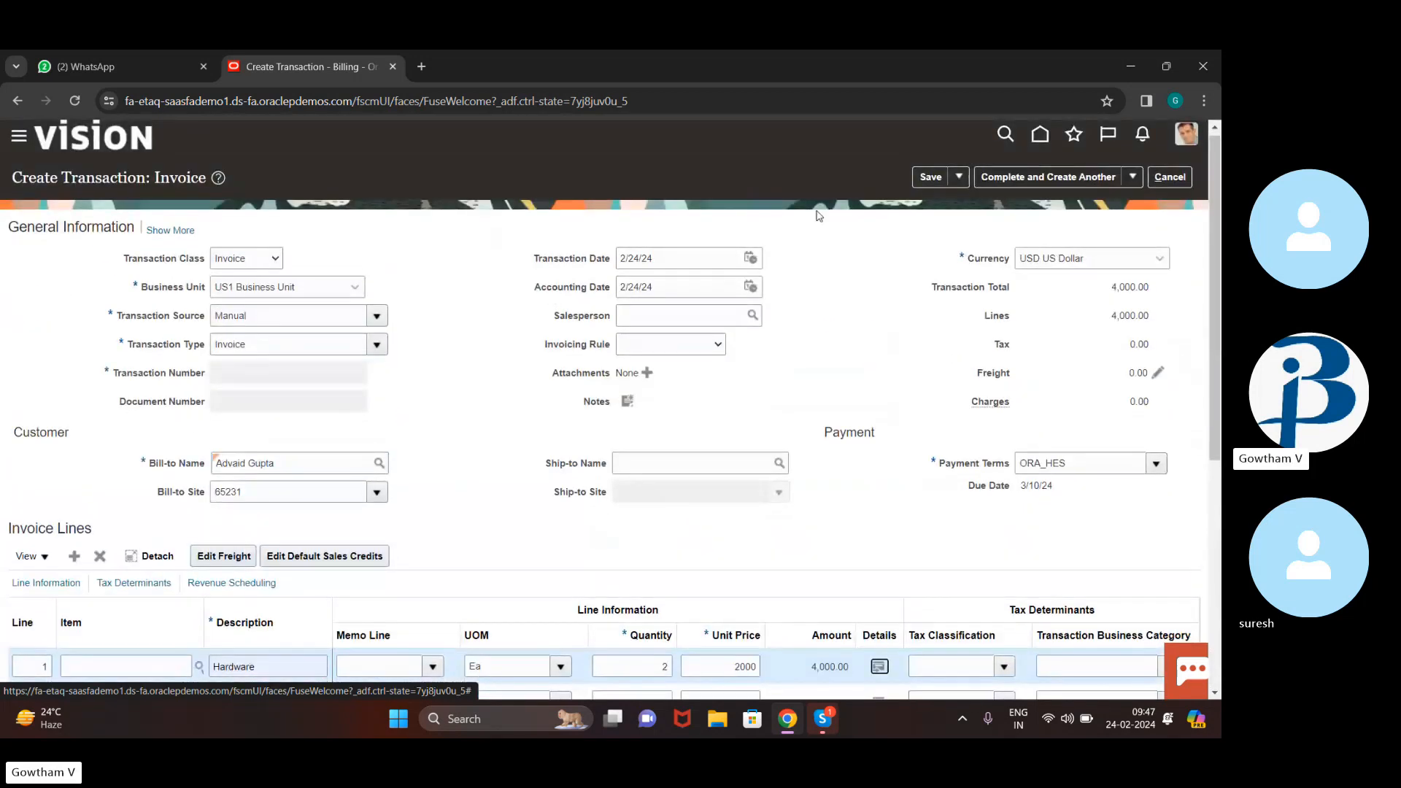
click(1131, 178)
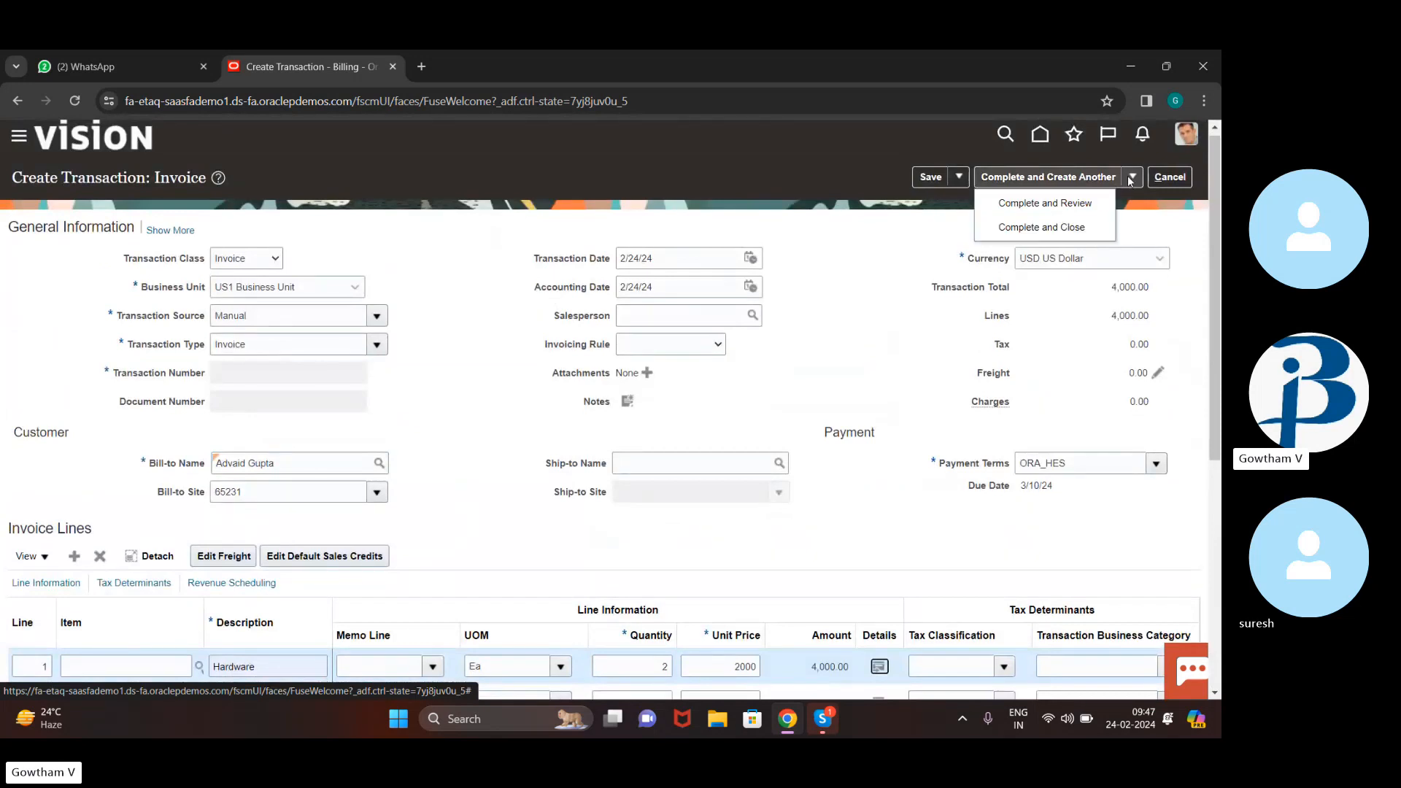
click(1094, 199)
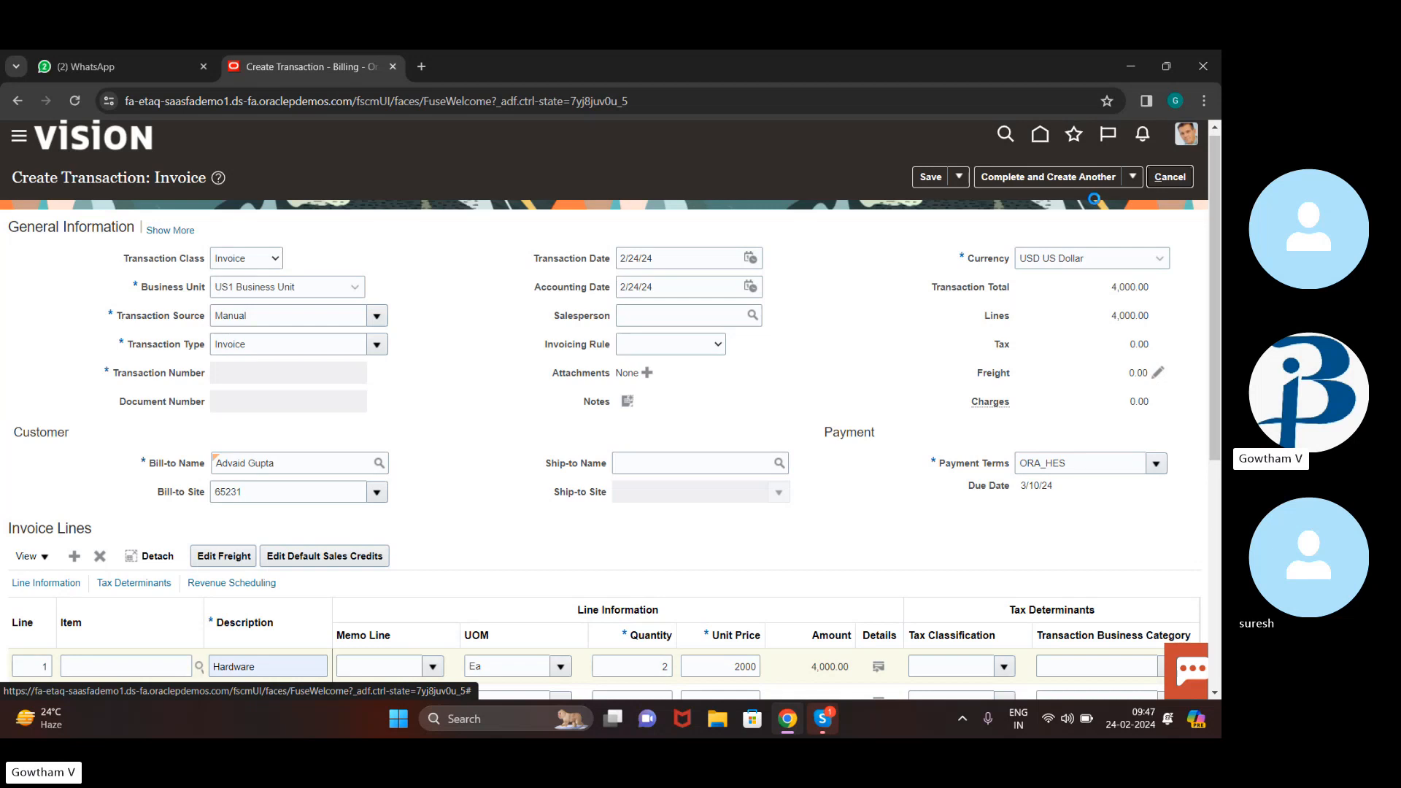
click(1134, 177)
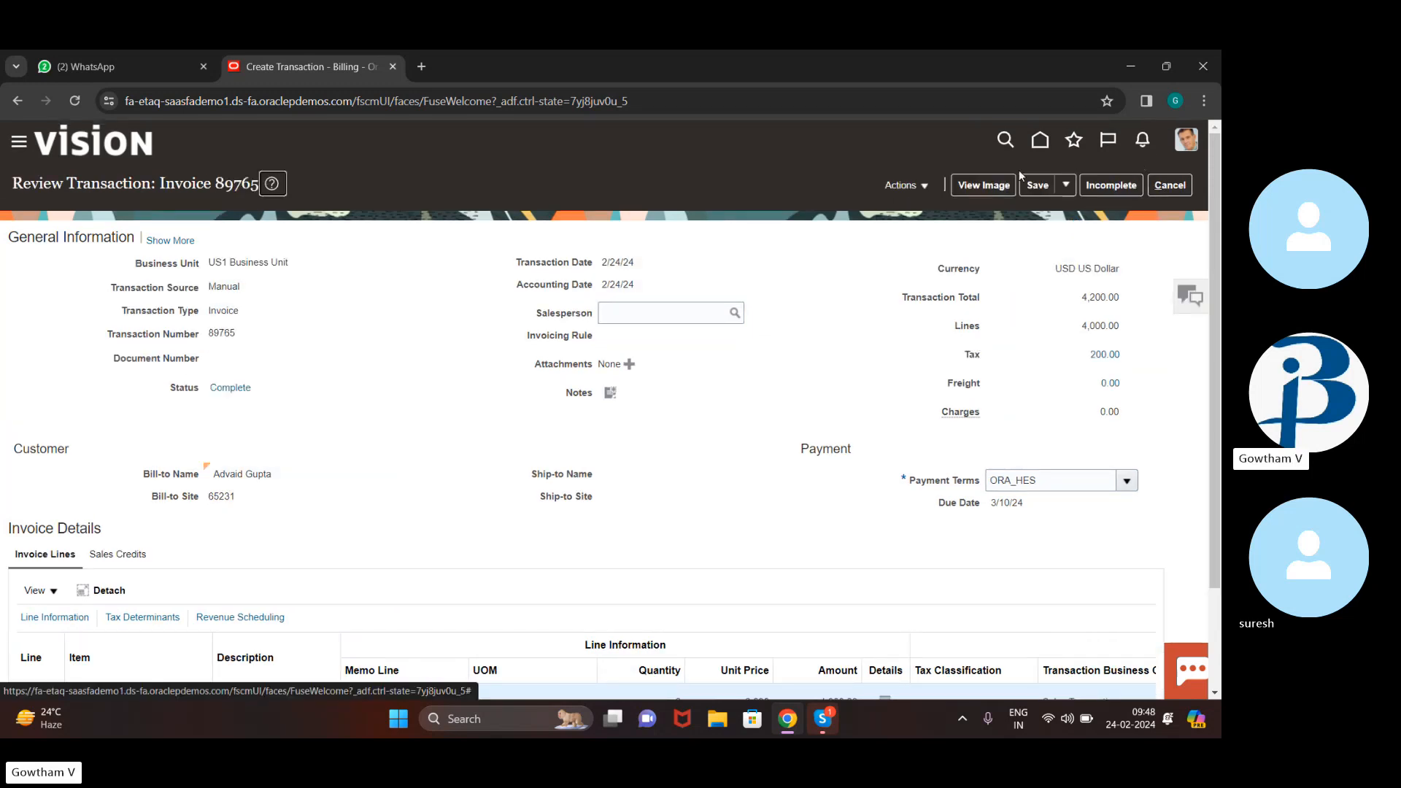
scroll(716, 365, down, 2)
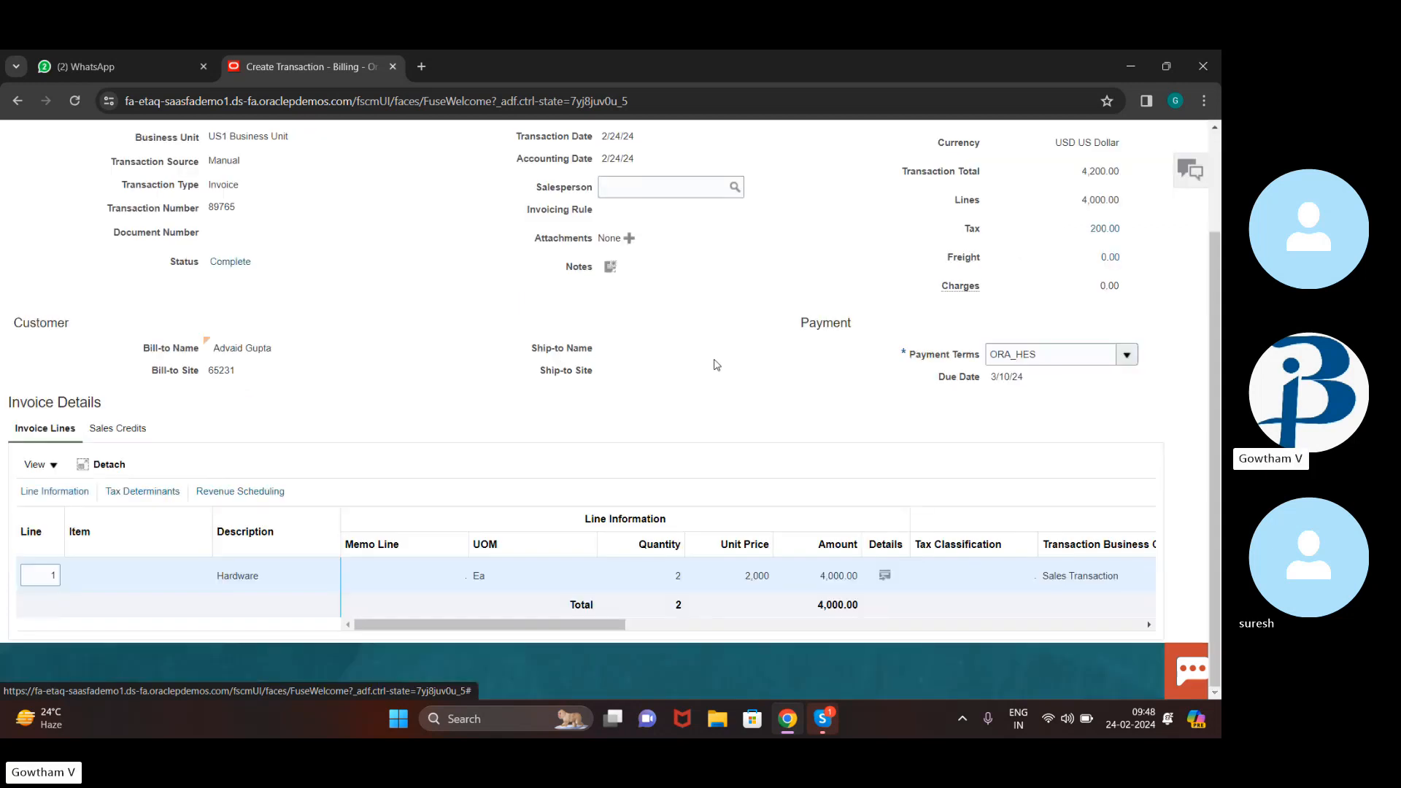
scroll(717, 365, up, 2)
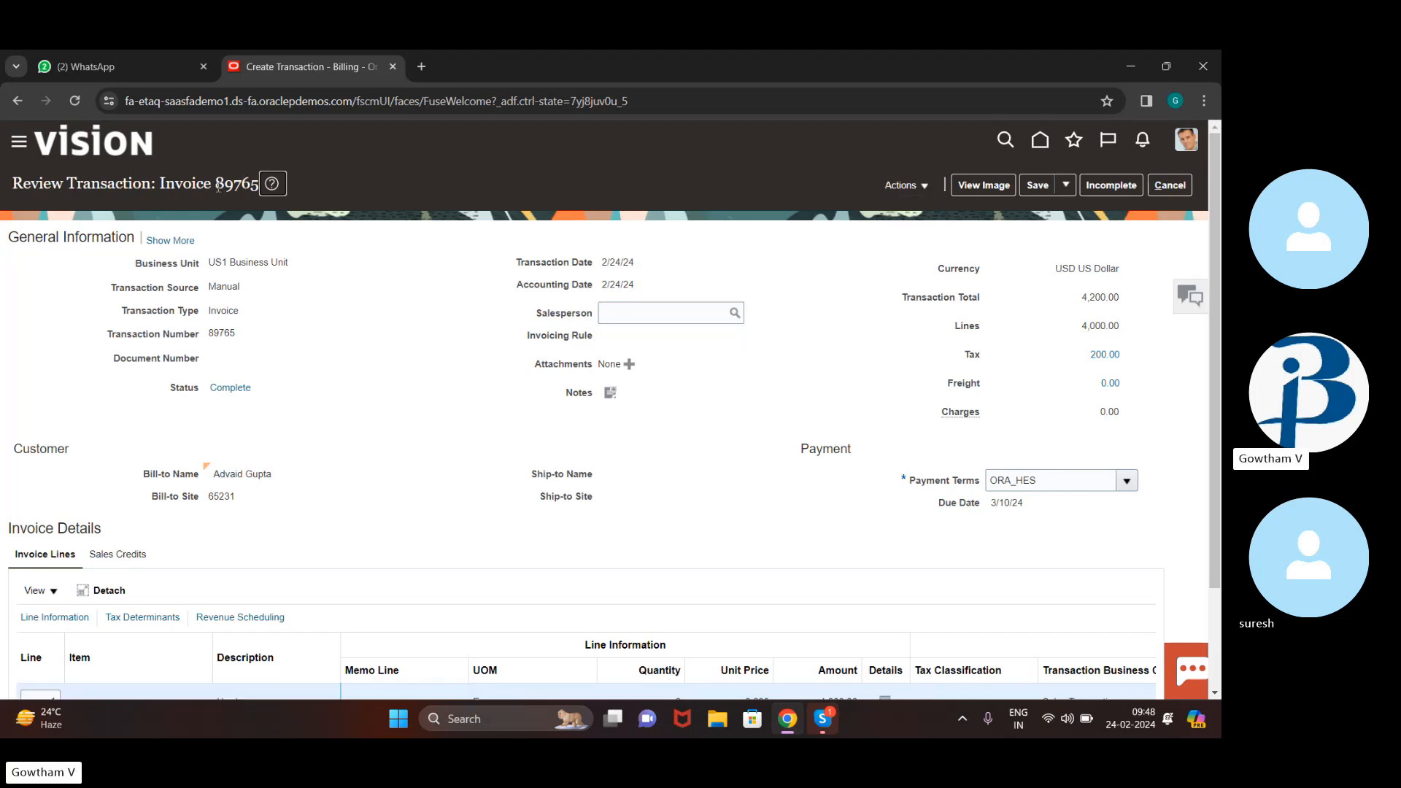
drag(216, 185, 256, 189)
Post invoice 89765 to the ledger from the Actions menu
click(923, 187)
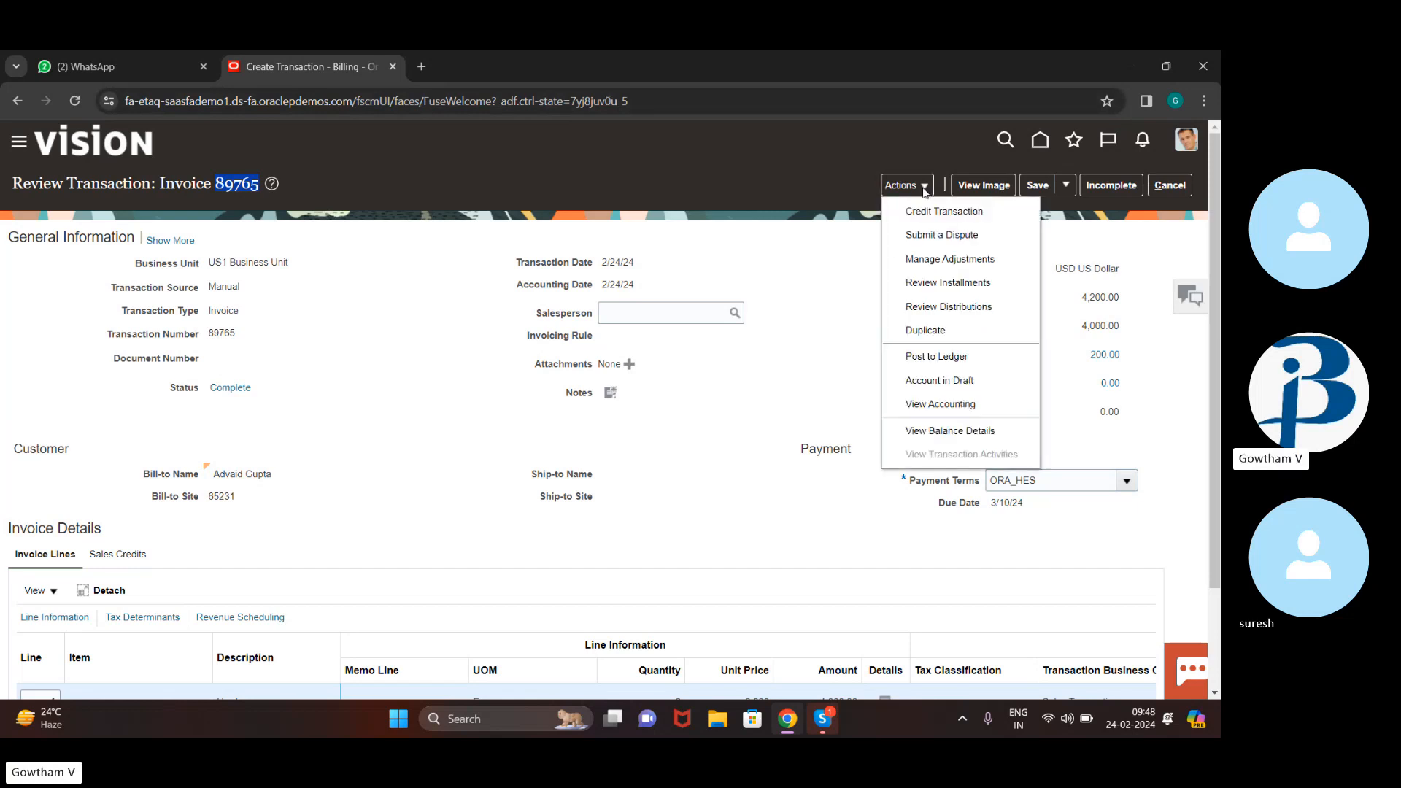
click(937, 357)
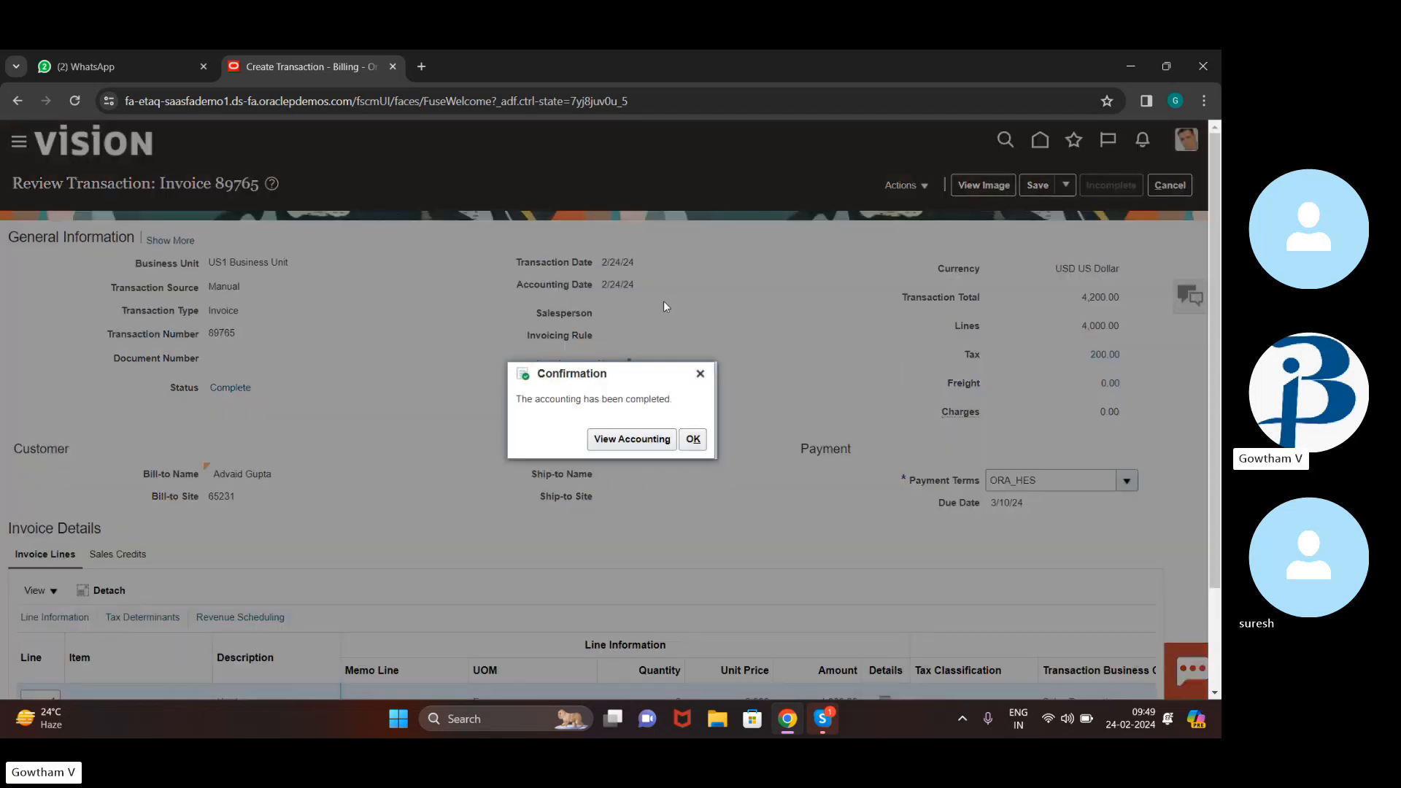
Review invoice 89765's accounting: 4,200 receivable debit, 4,000 revenue and 200 tax credits
click(611, 440)
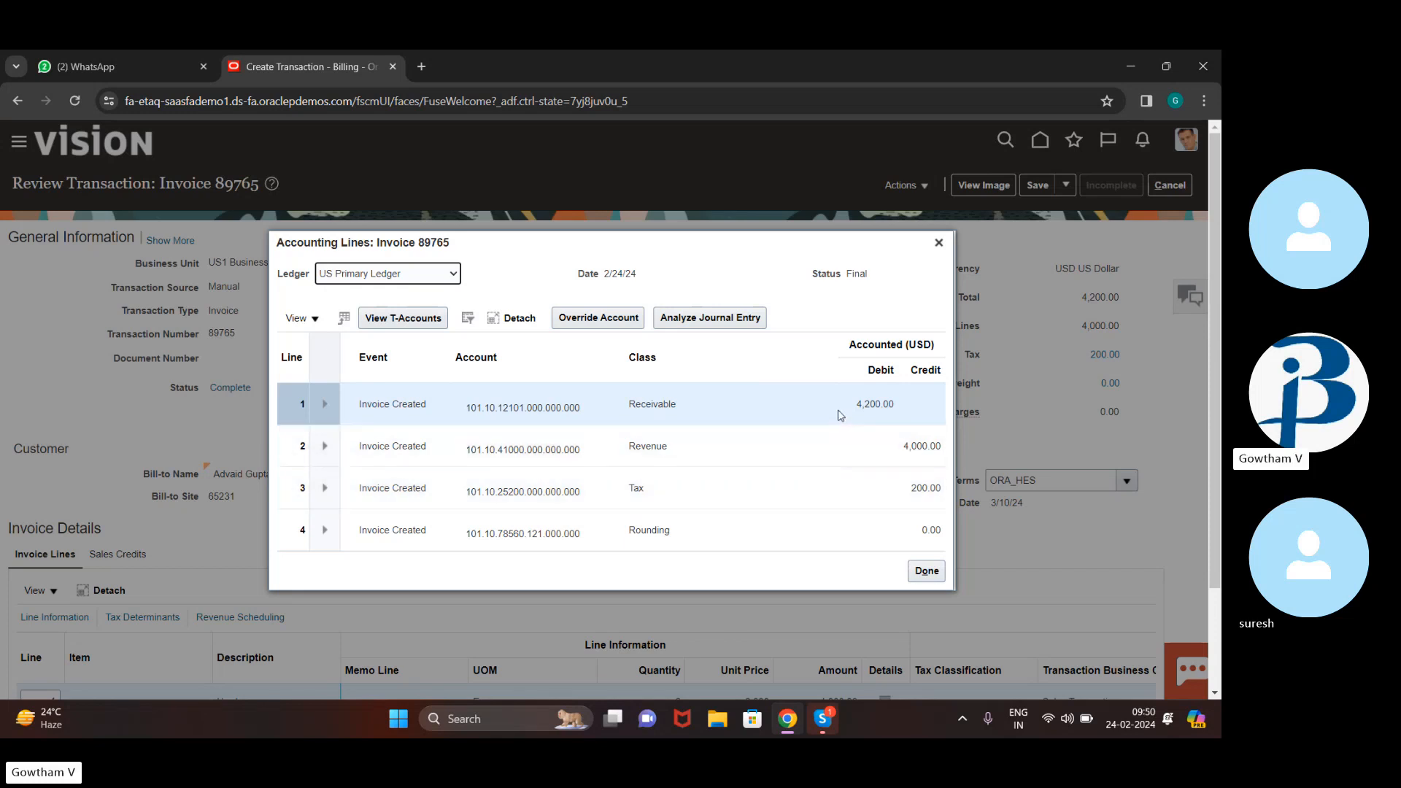
click(857, 502)
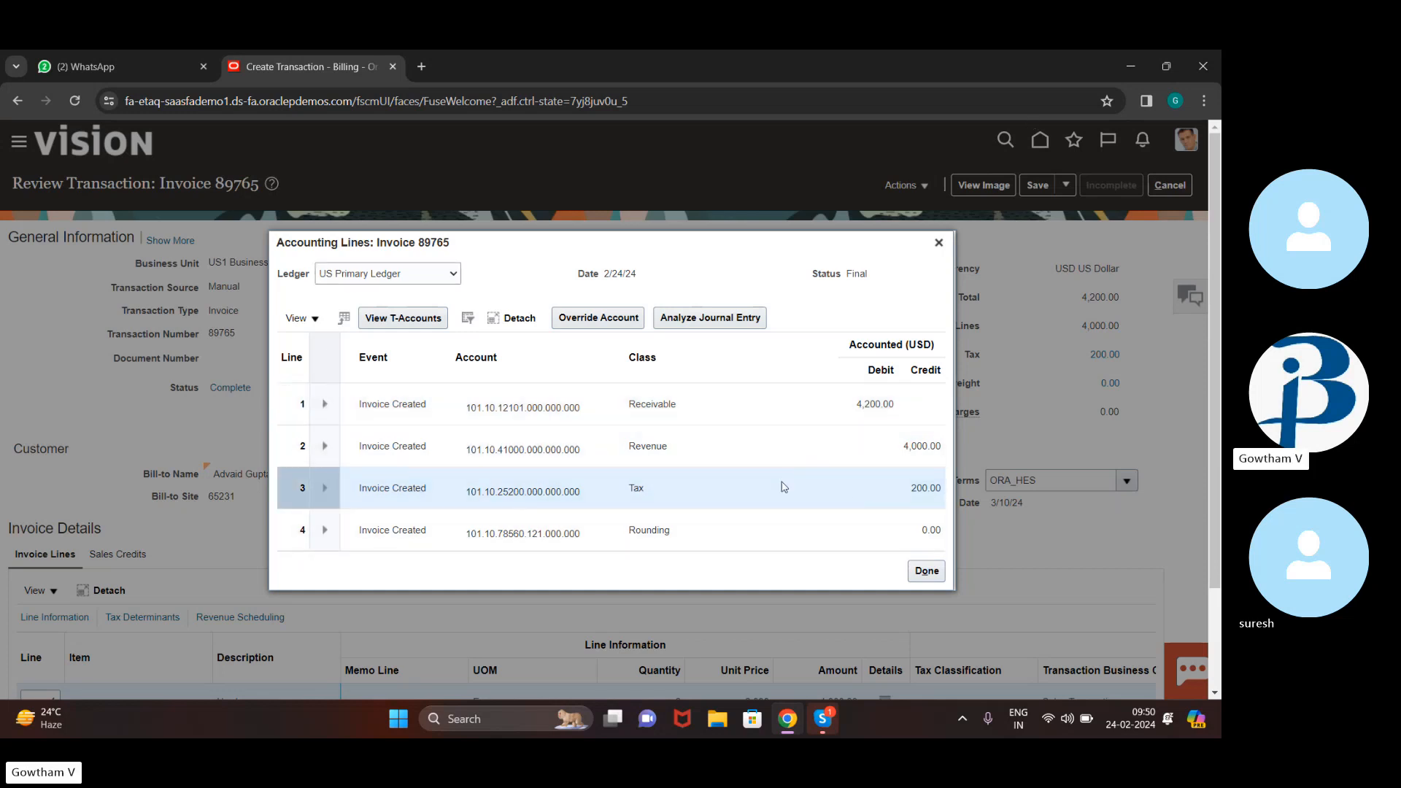
click(797, 464)
click(830, 400)
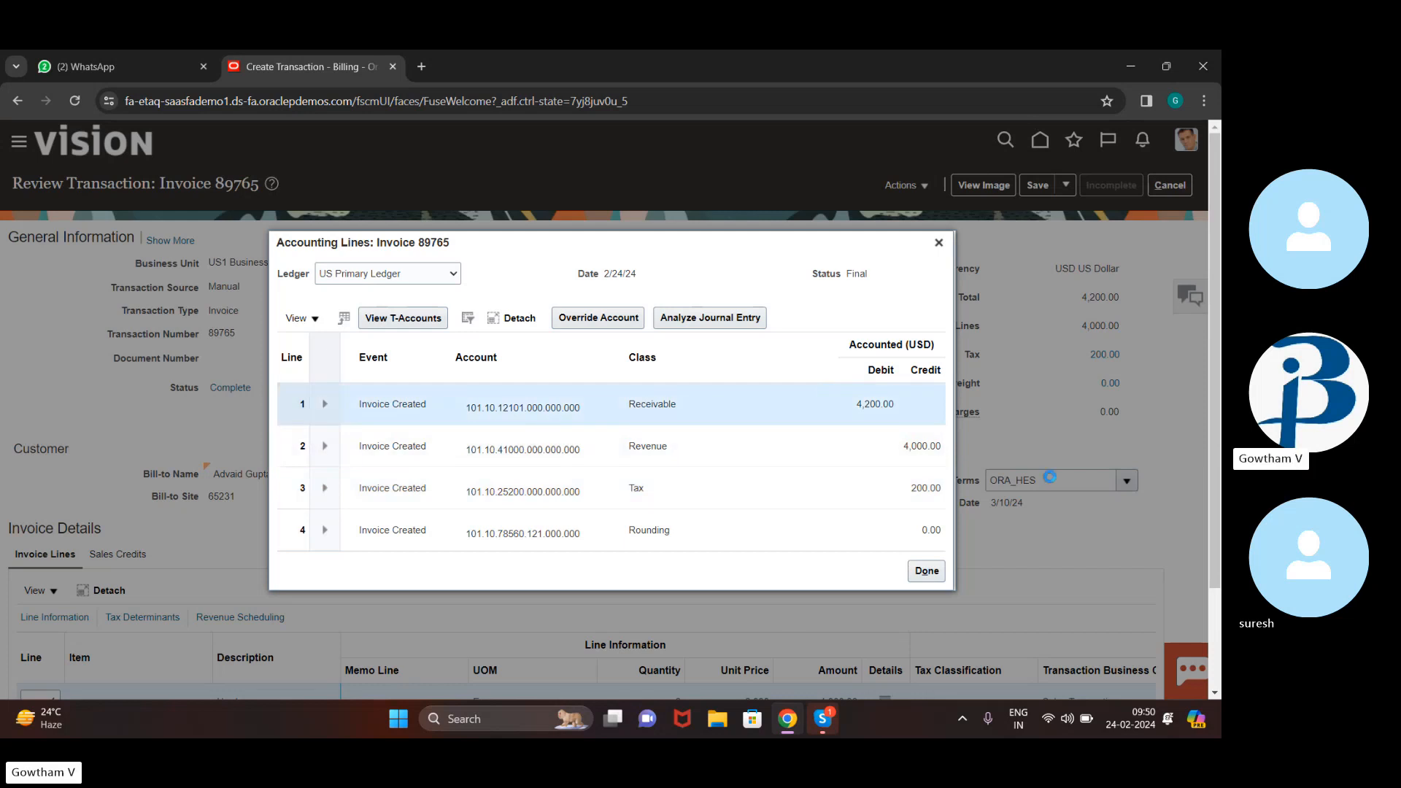
click(927, 571)
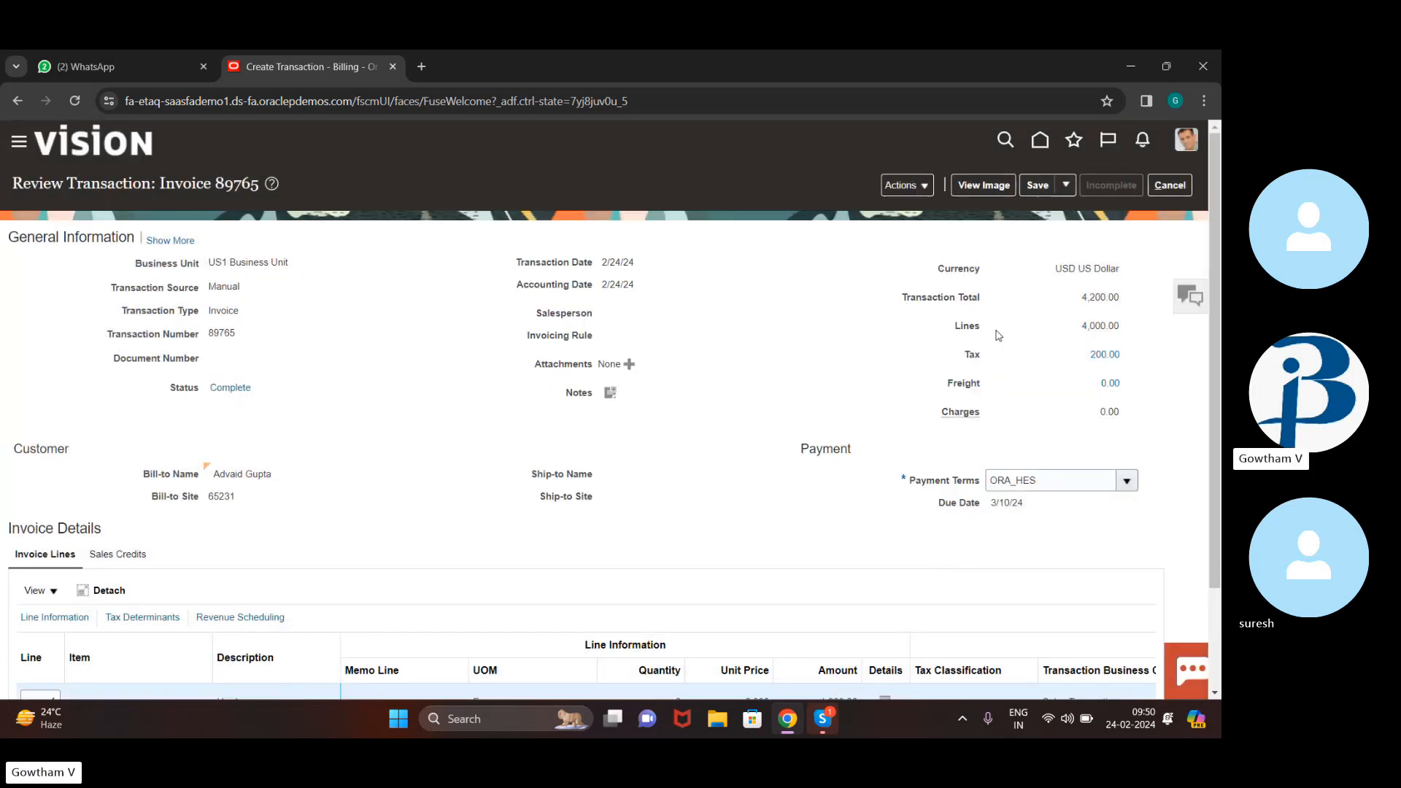
Save and close invoice 89765, acknowledging the saved message
click(1066, 186)
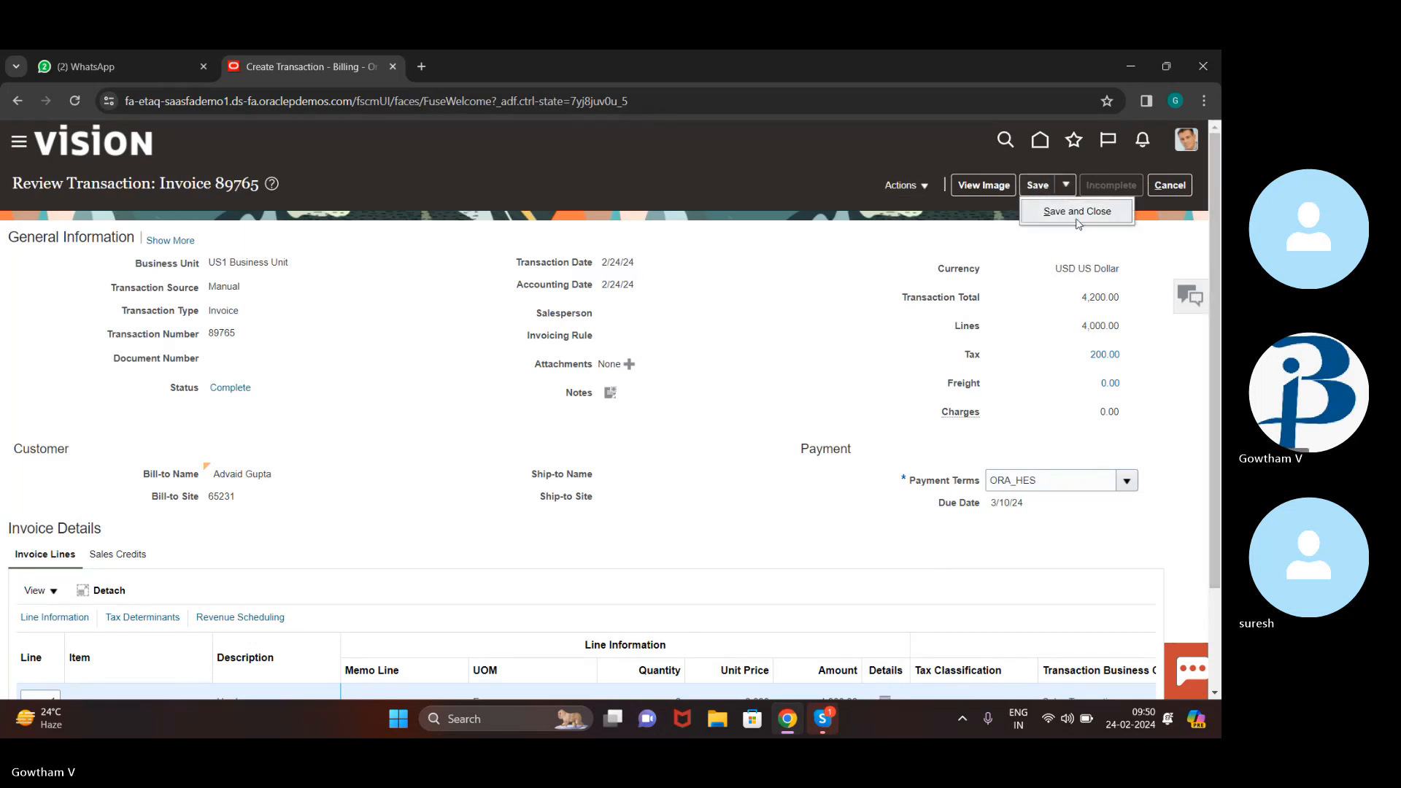
click(1110, 211)
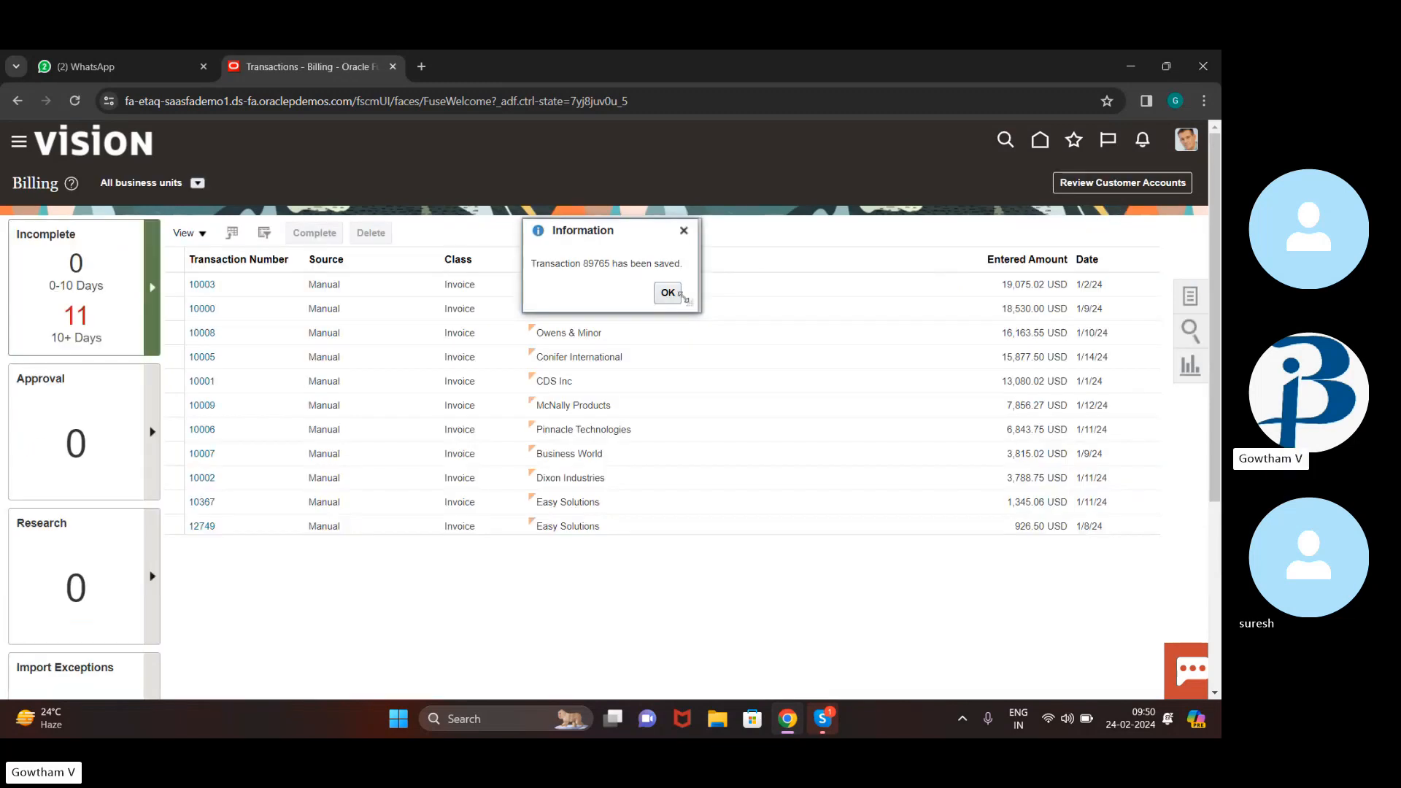
click(666, 298)
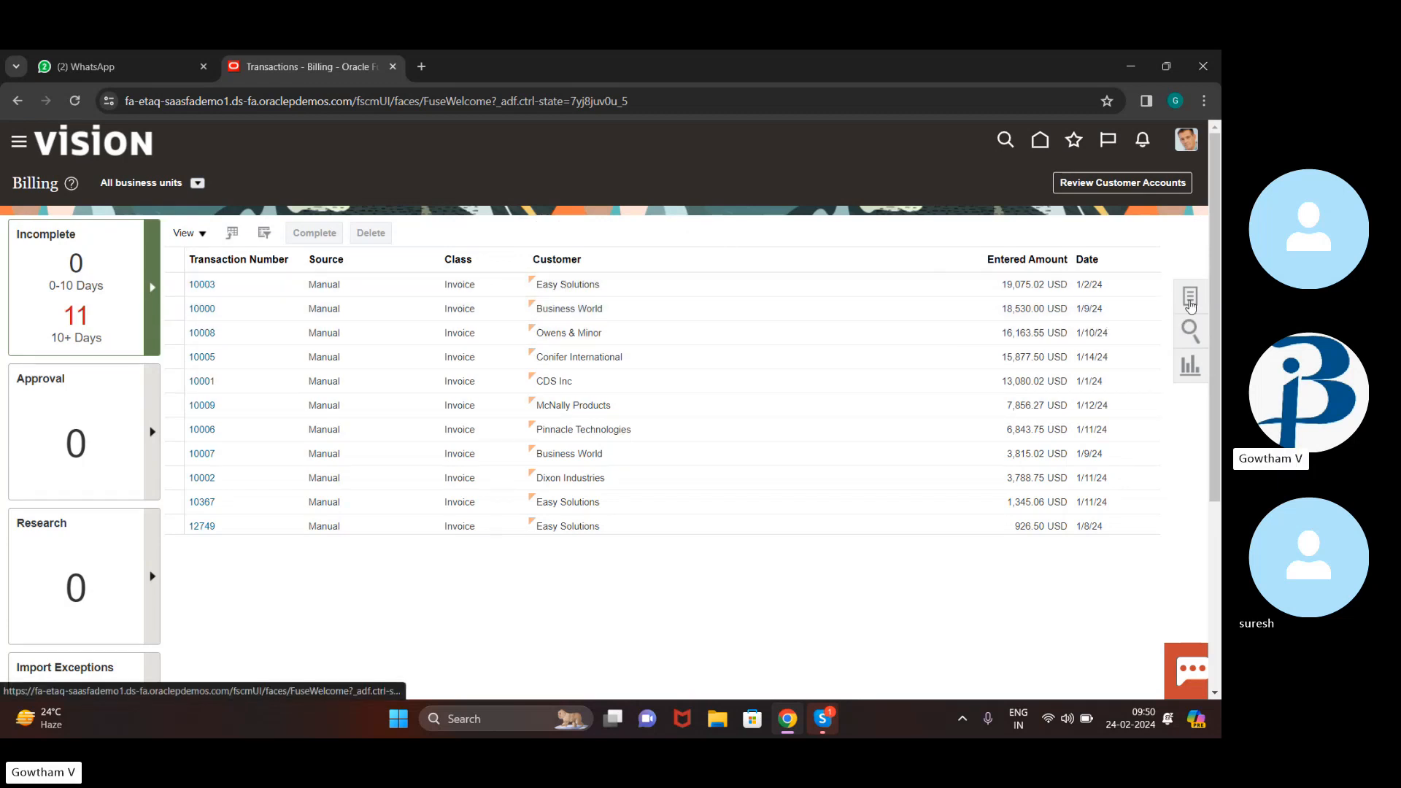
Go to Manage Transactions and enter transaction number 89765 as the search criterion
click(1190, 300)
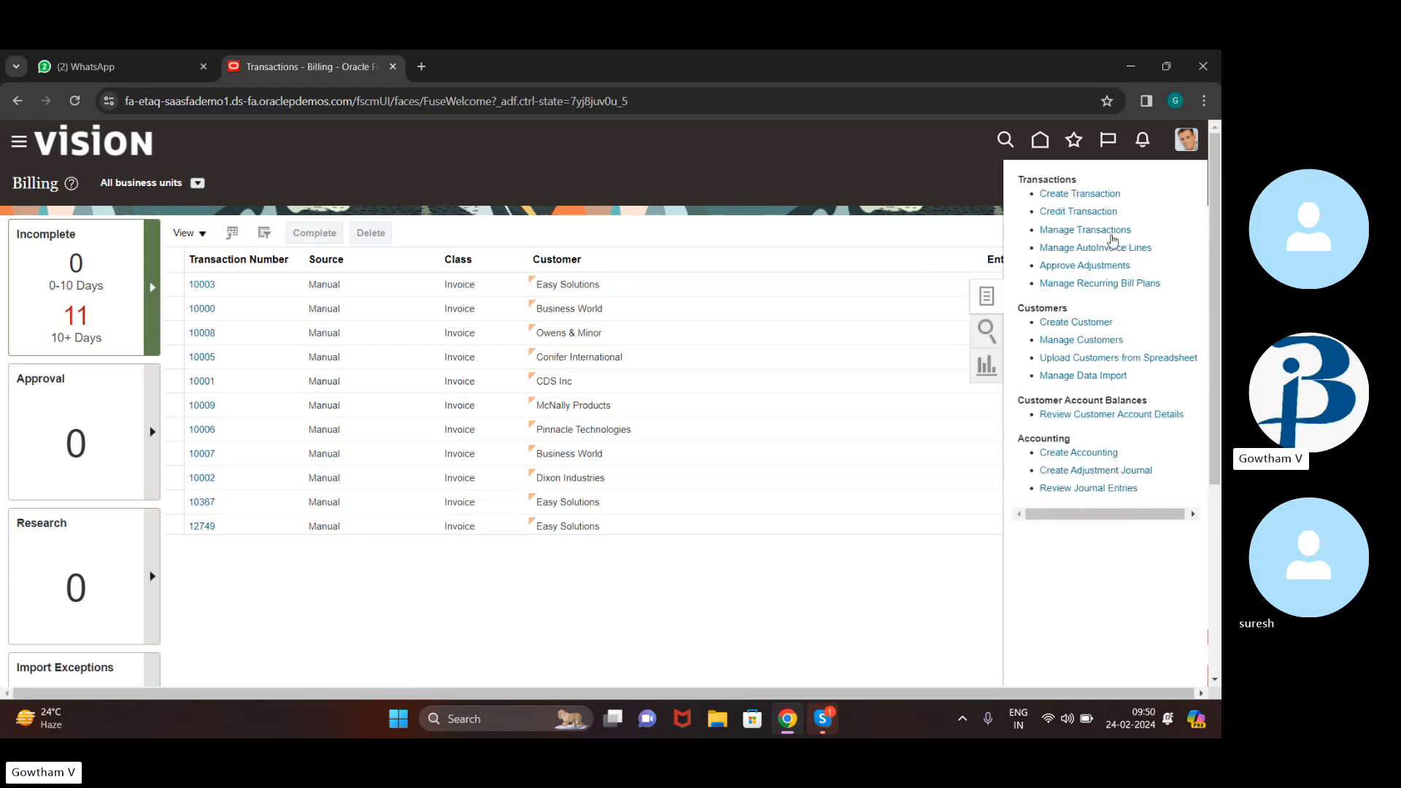
click(1106, 232)
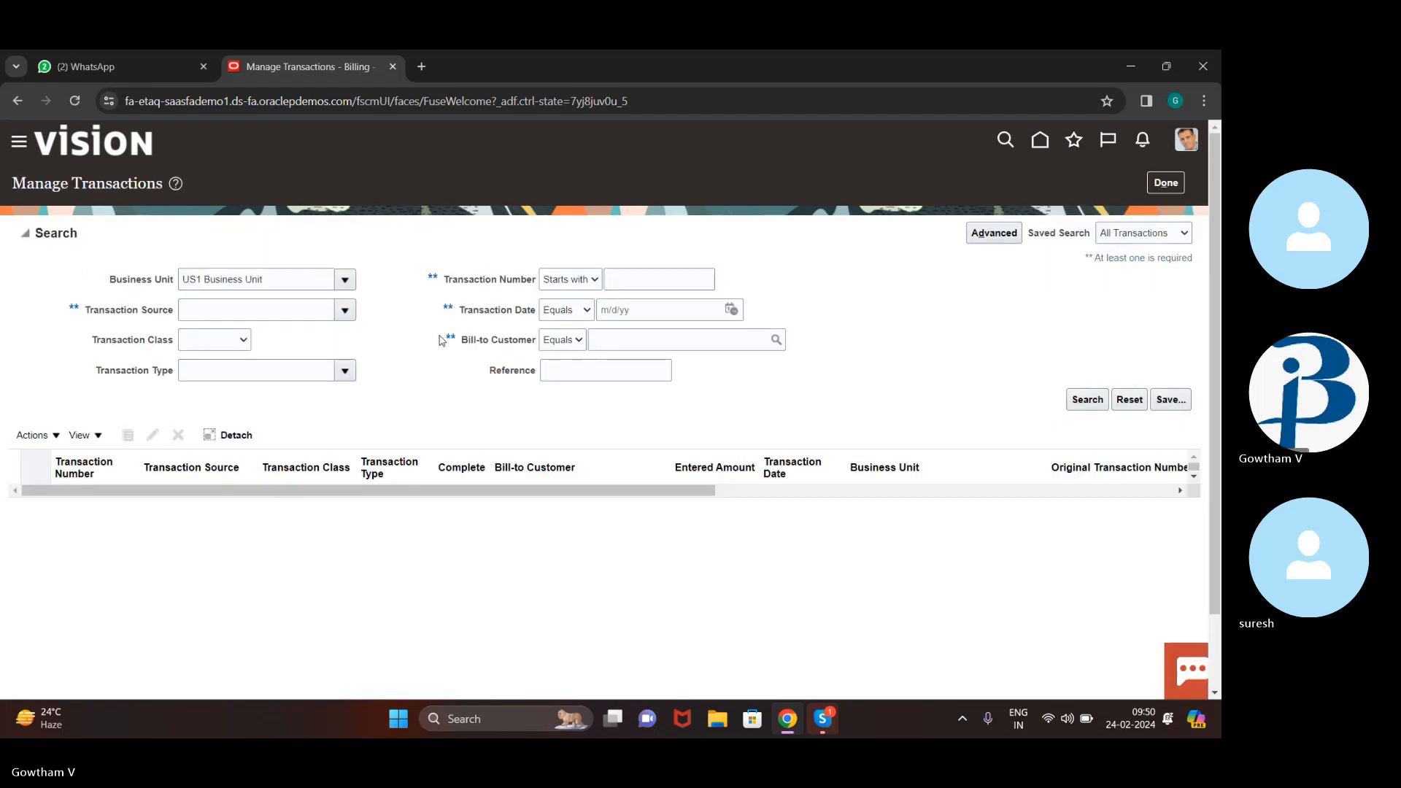
click(670, 281)
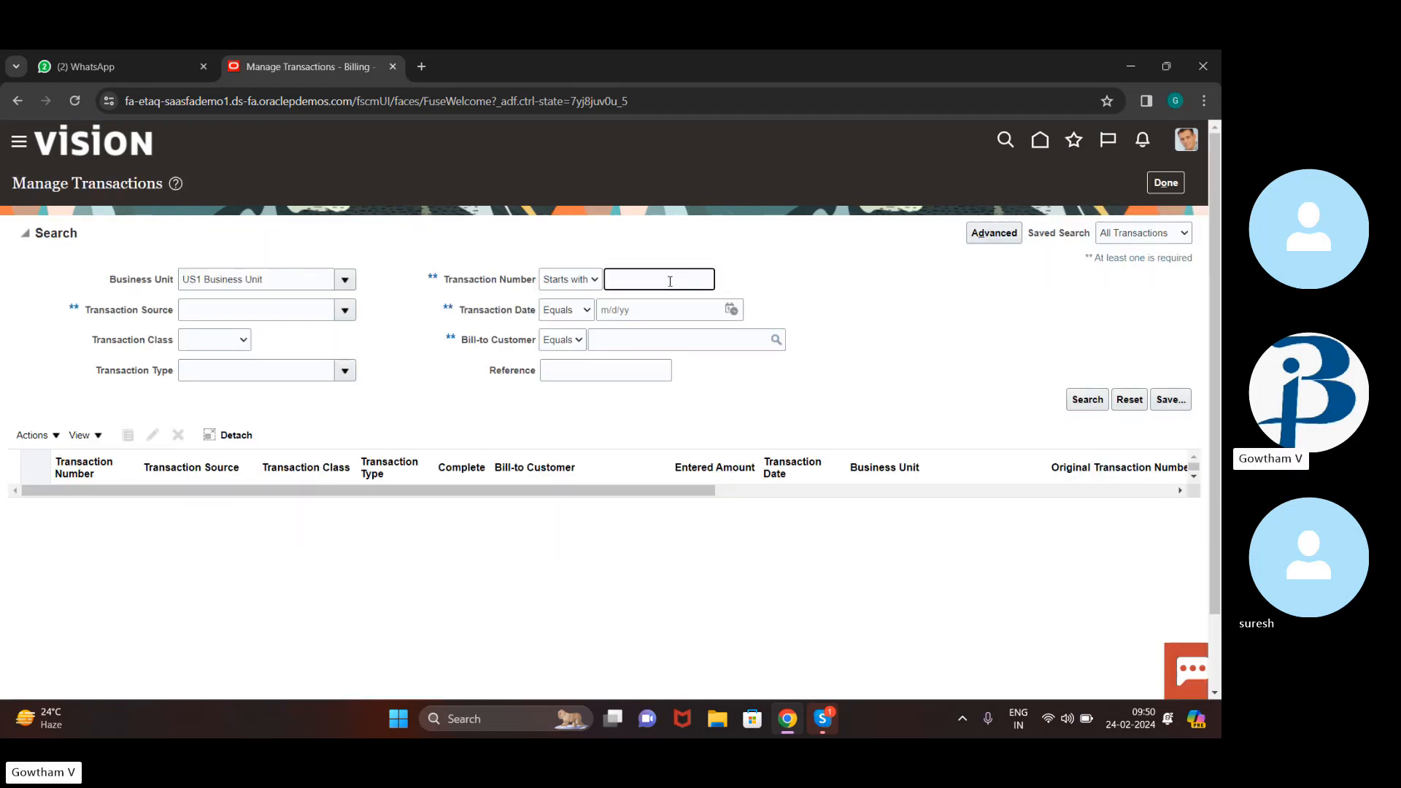
text(89765)
Search transaction 89765 with transaction date 2/24/24
click(733, 311)
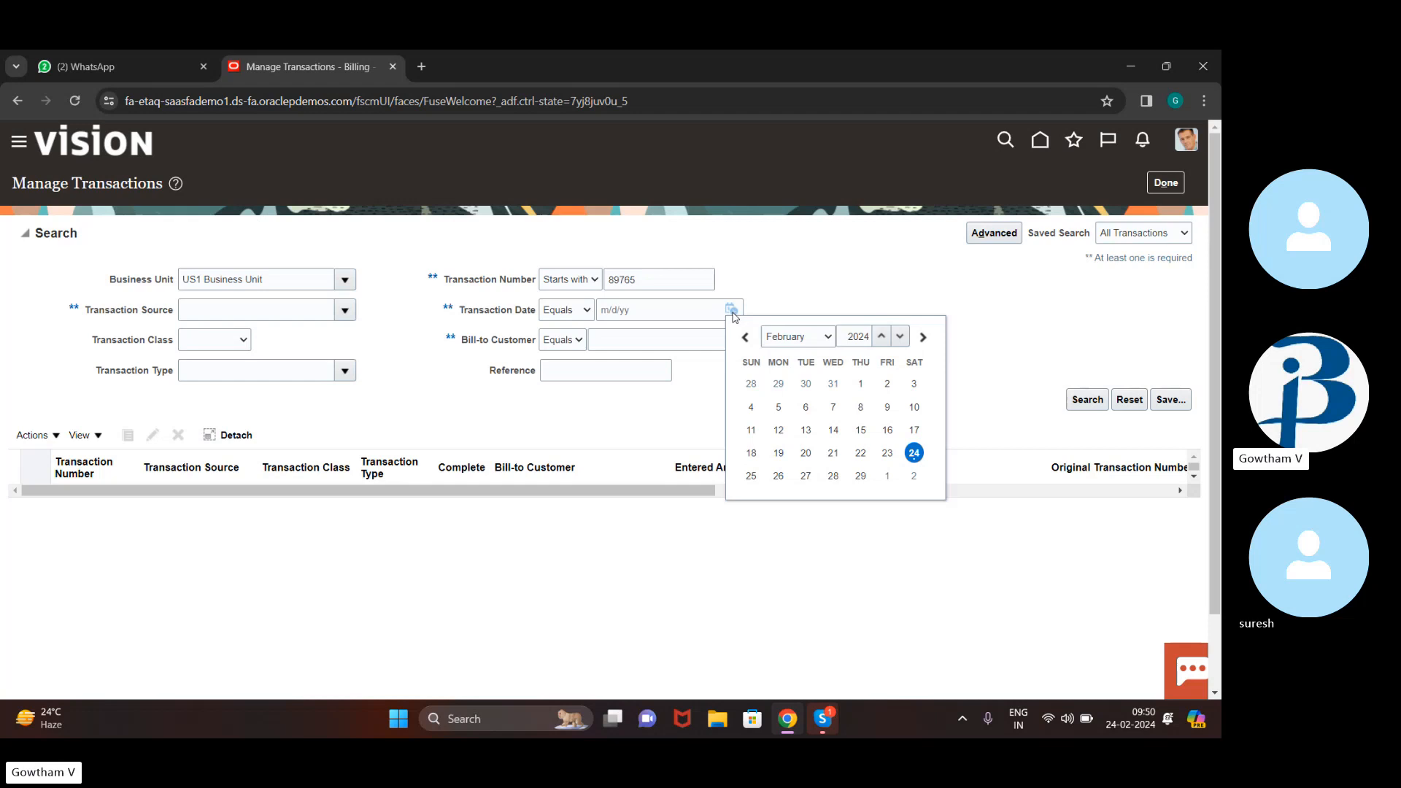
click(914, 453)
click(1091, 404)
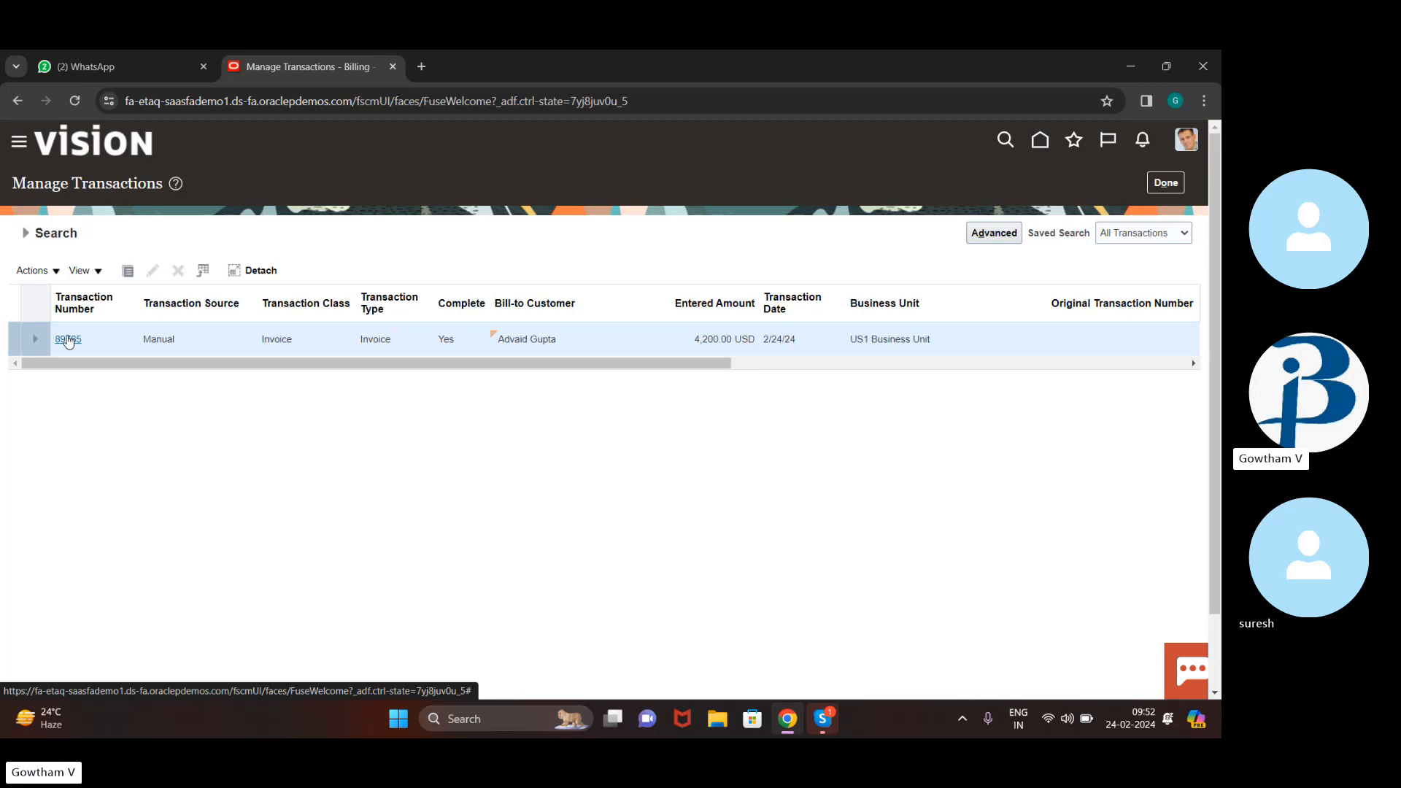
click(67, 340)
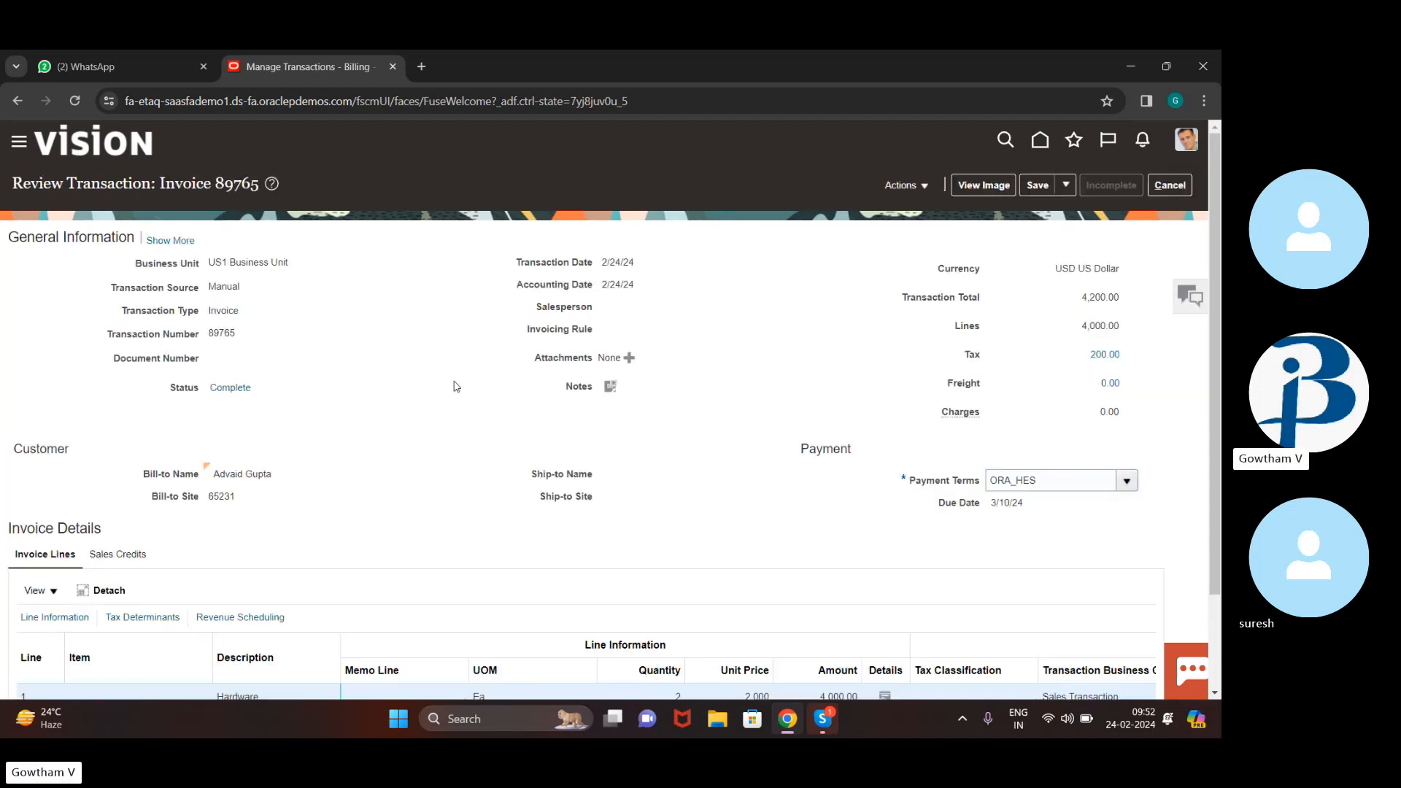
scroll(511, 427, down, 3)
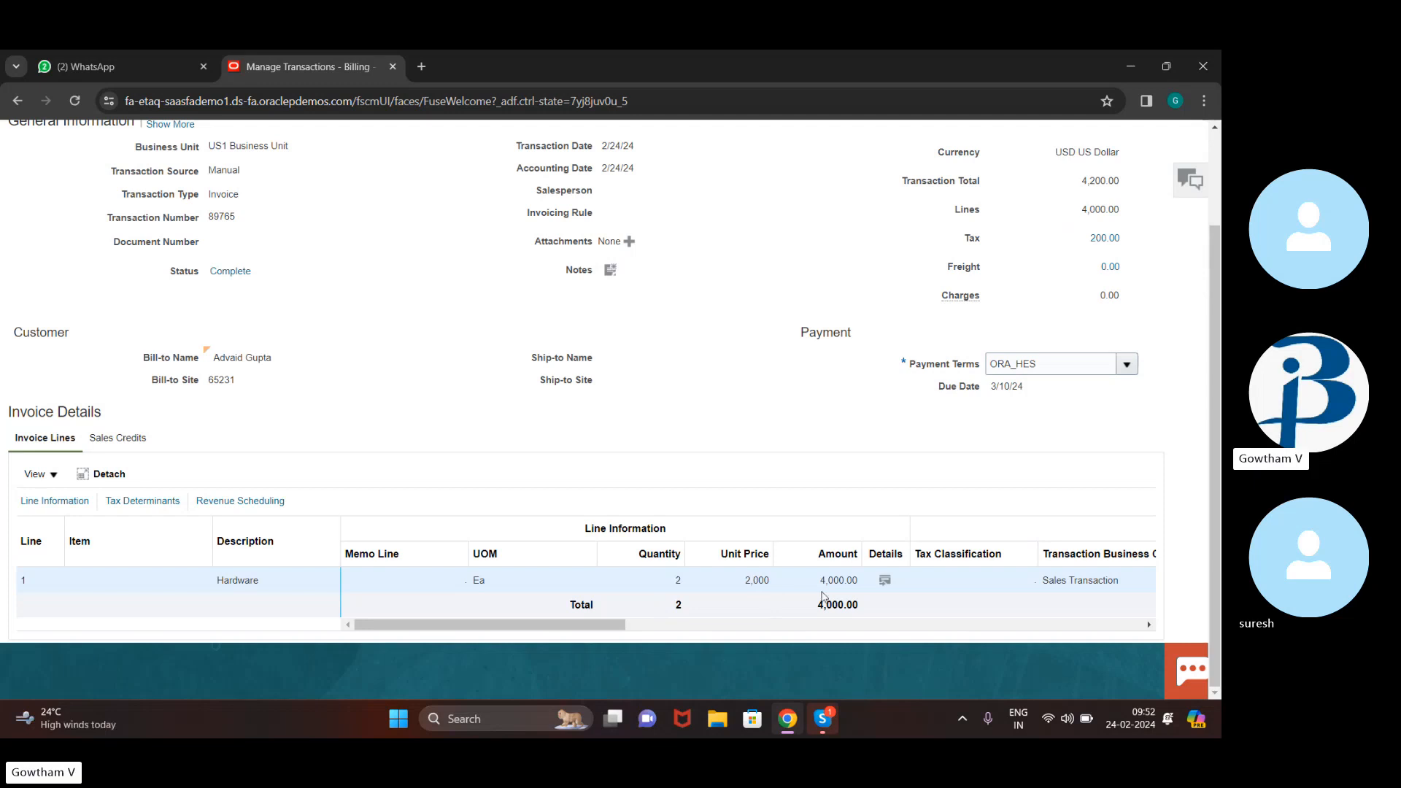
scroll(725, 356, up, 2)
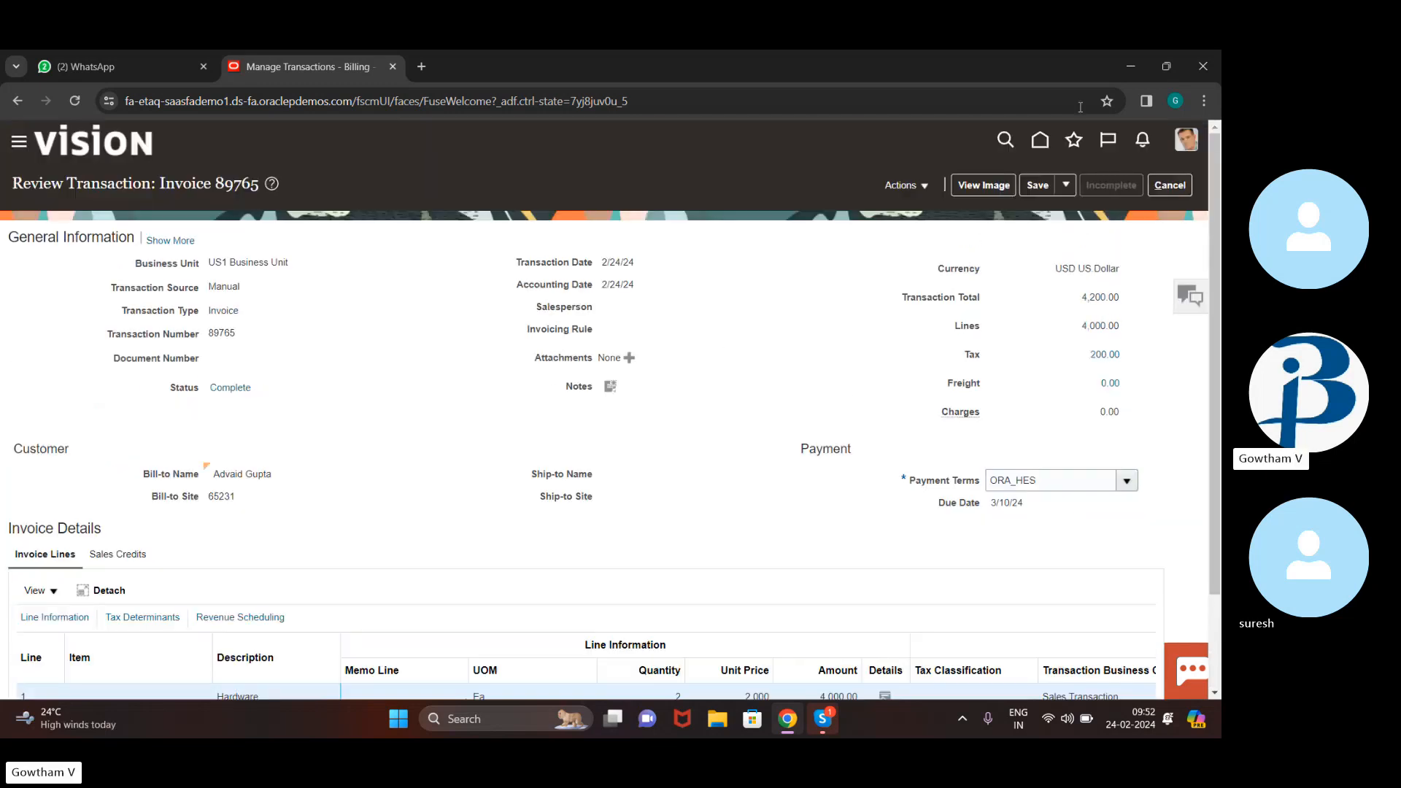
click(1171, 186)
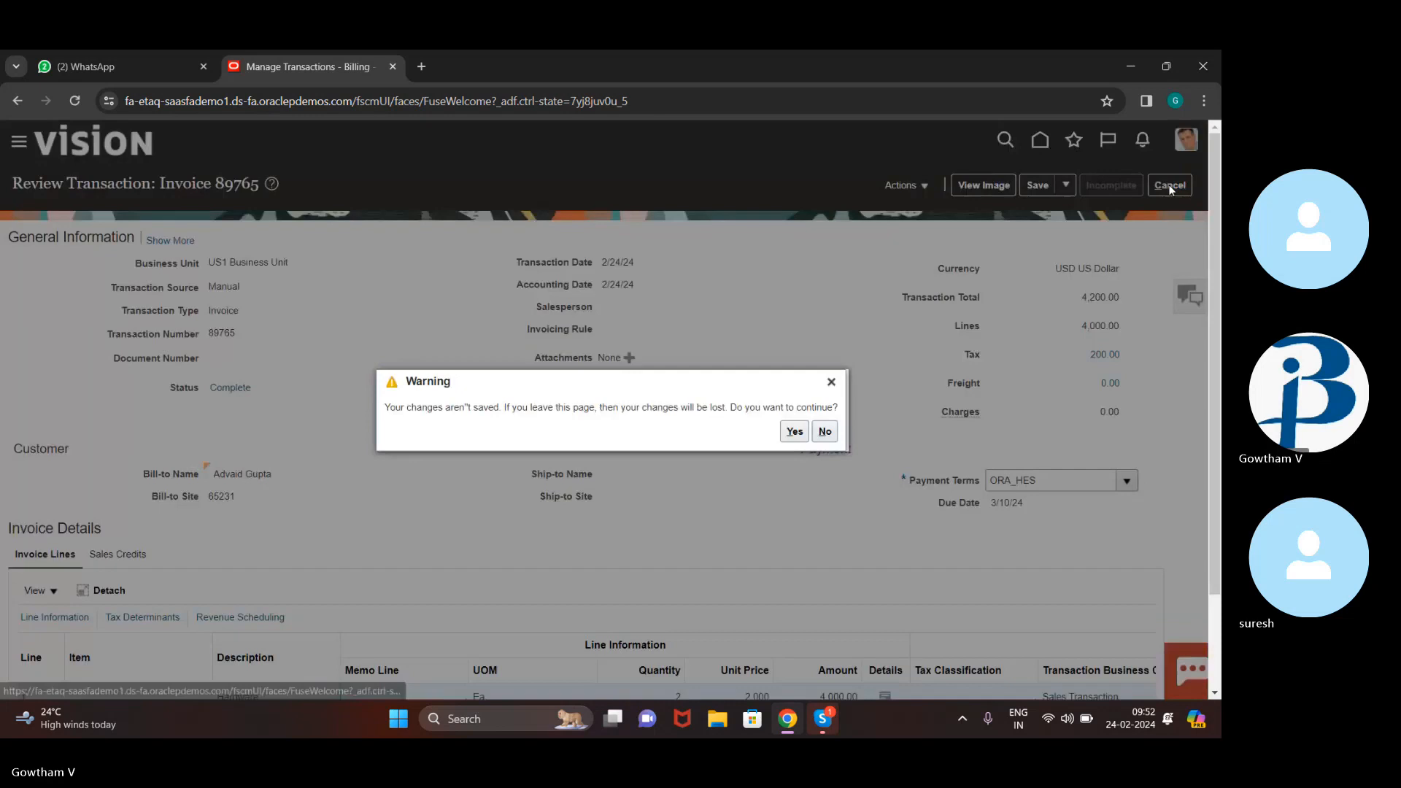
click(803, 437)
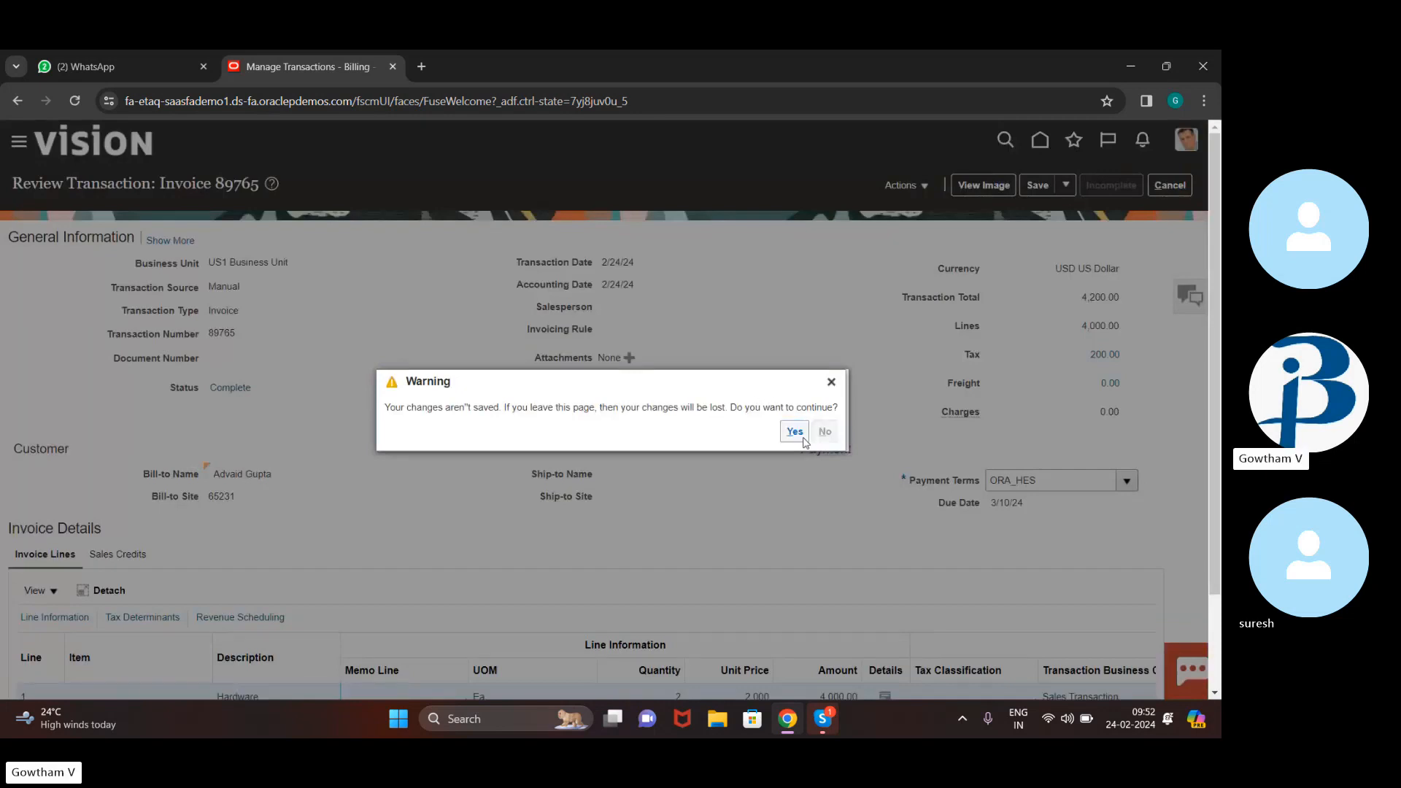
click(802, 437)
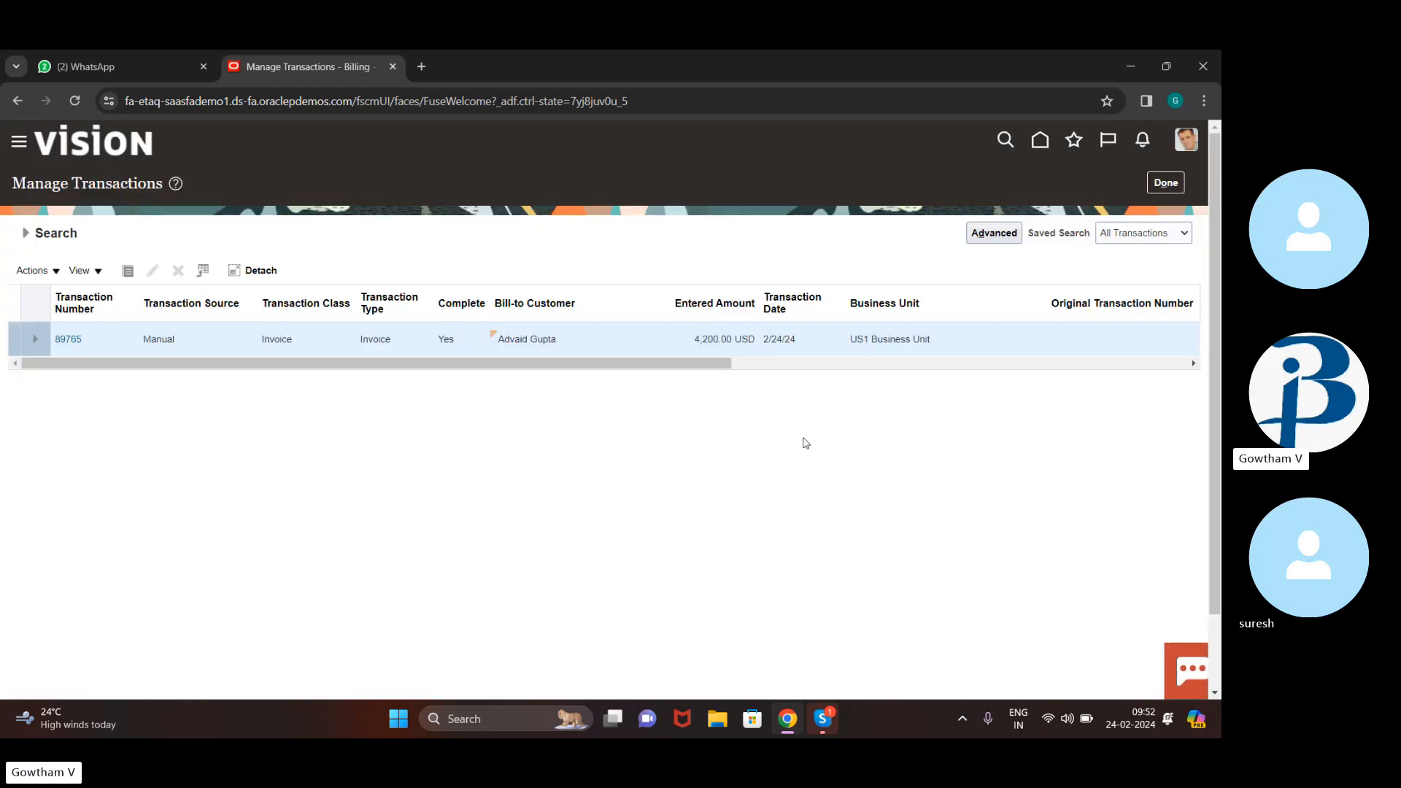
Leave the transaction search and open a blank Create Transaction invoice form (US1, Manual, Invoice)
click(1170, 183)
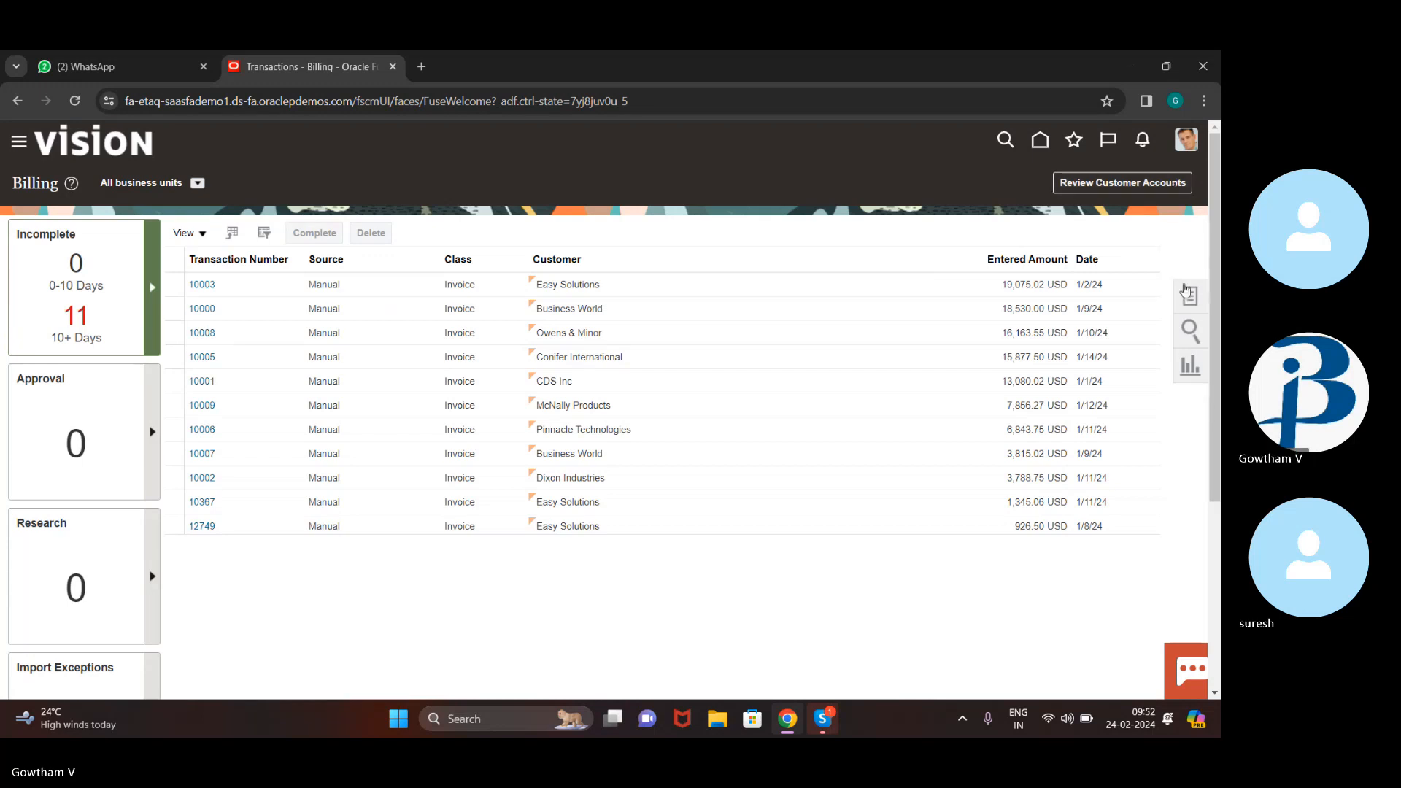
click(1189, 295)
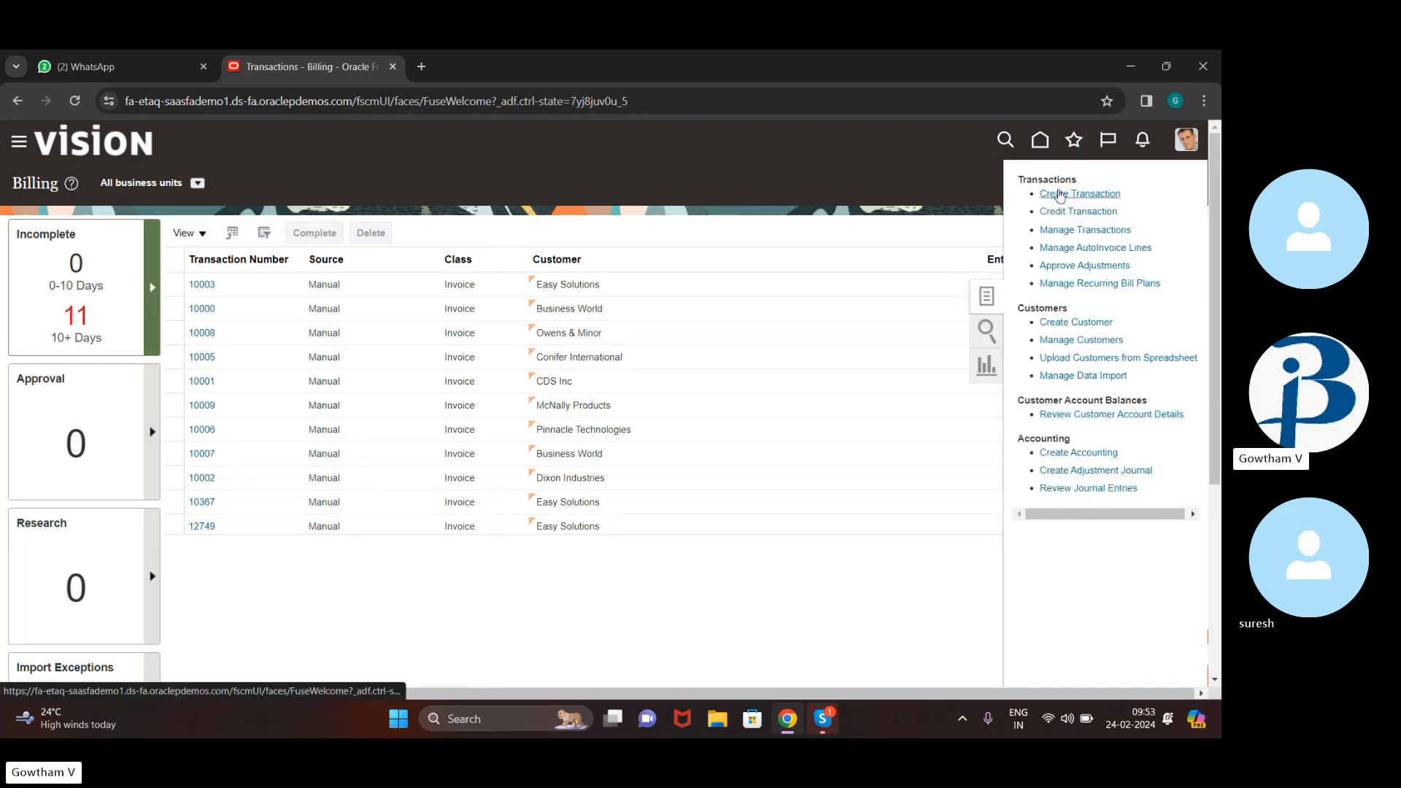
click(1058, 192)
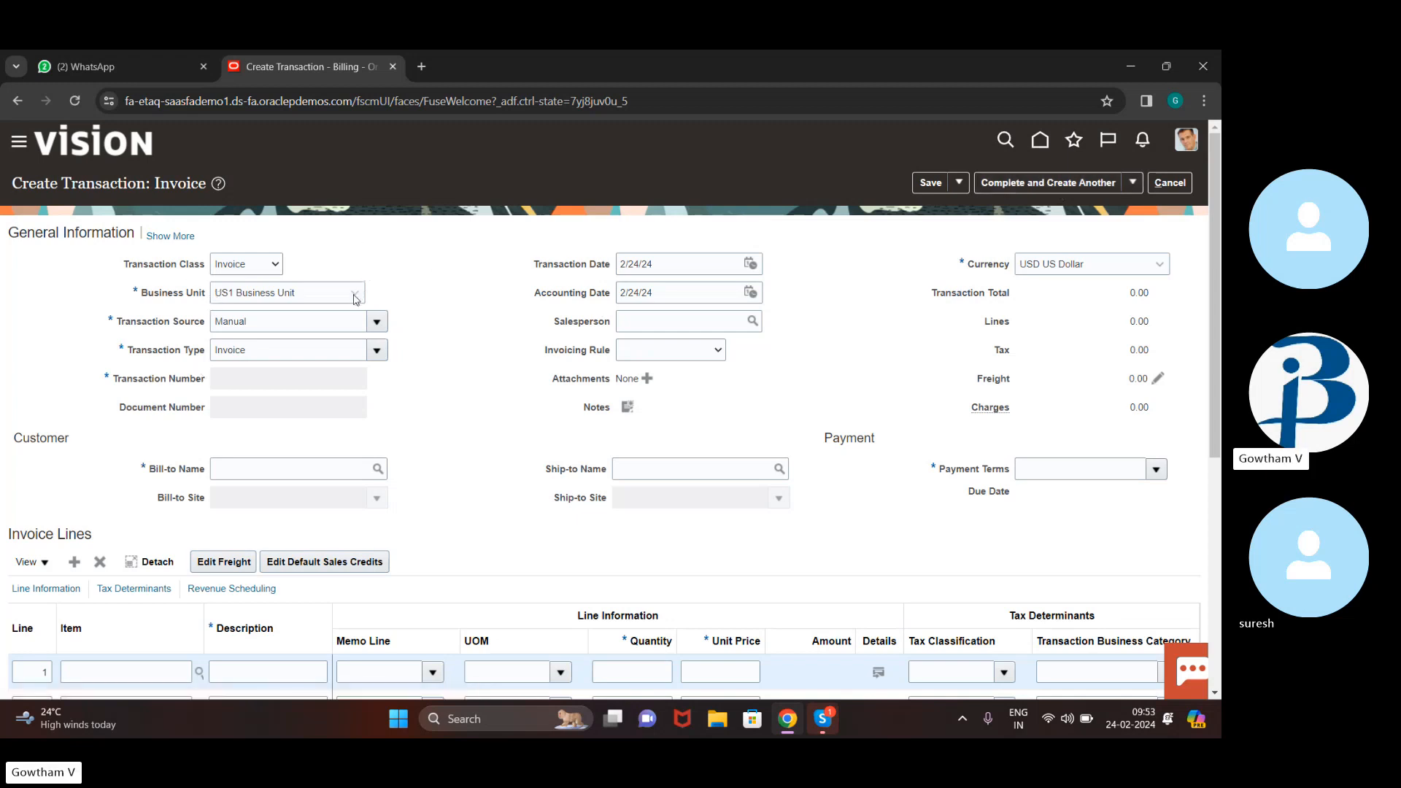
Set the invoice currency to EUR Euro and choose Easy Solutions as bill-to name, found by searching 'EASY'
click(1156, 267)
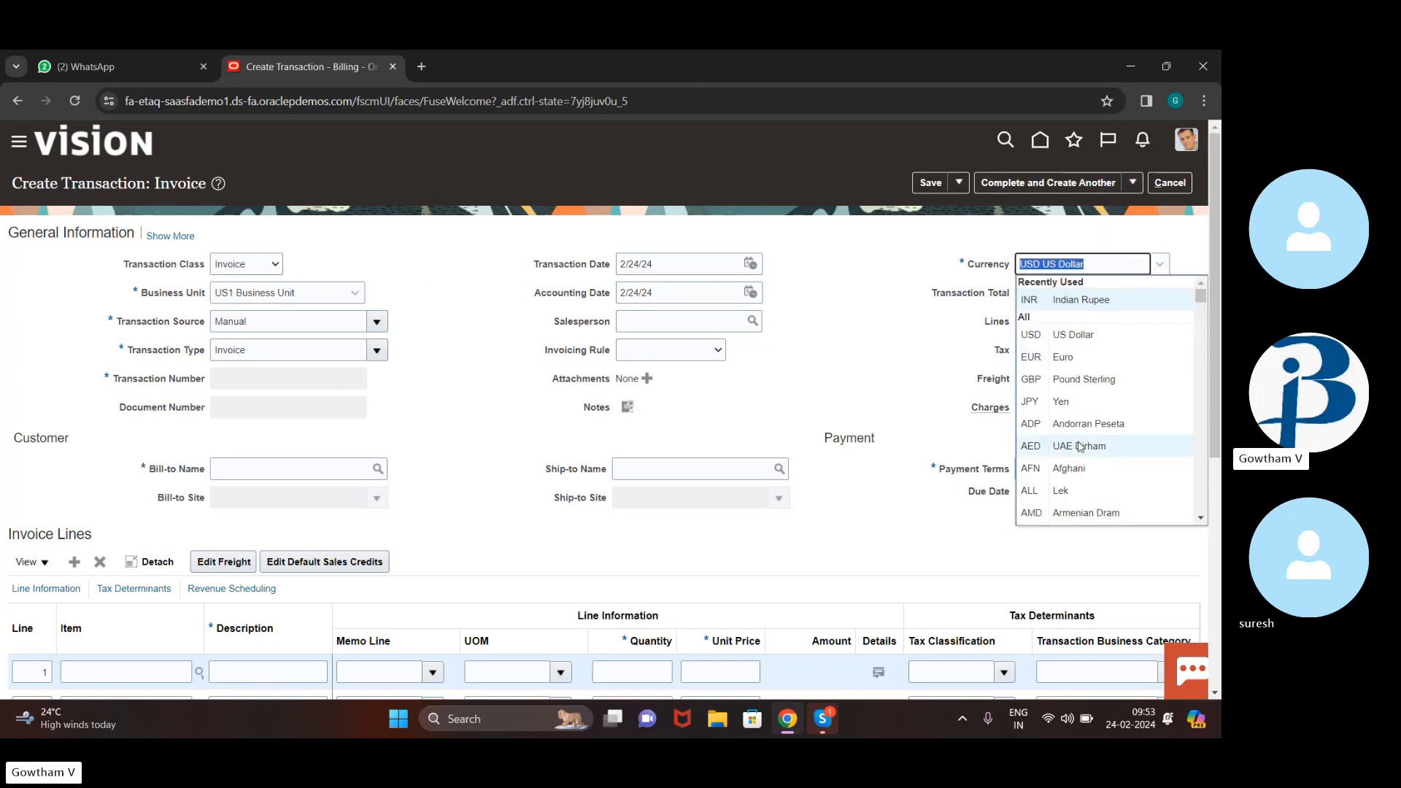
click(1142, 363)
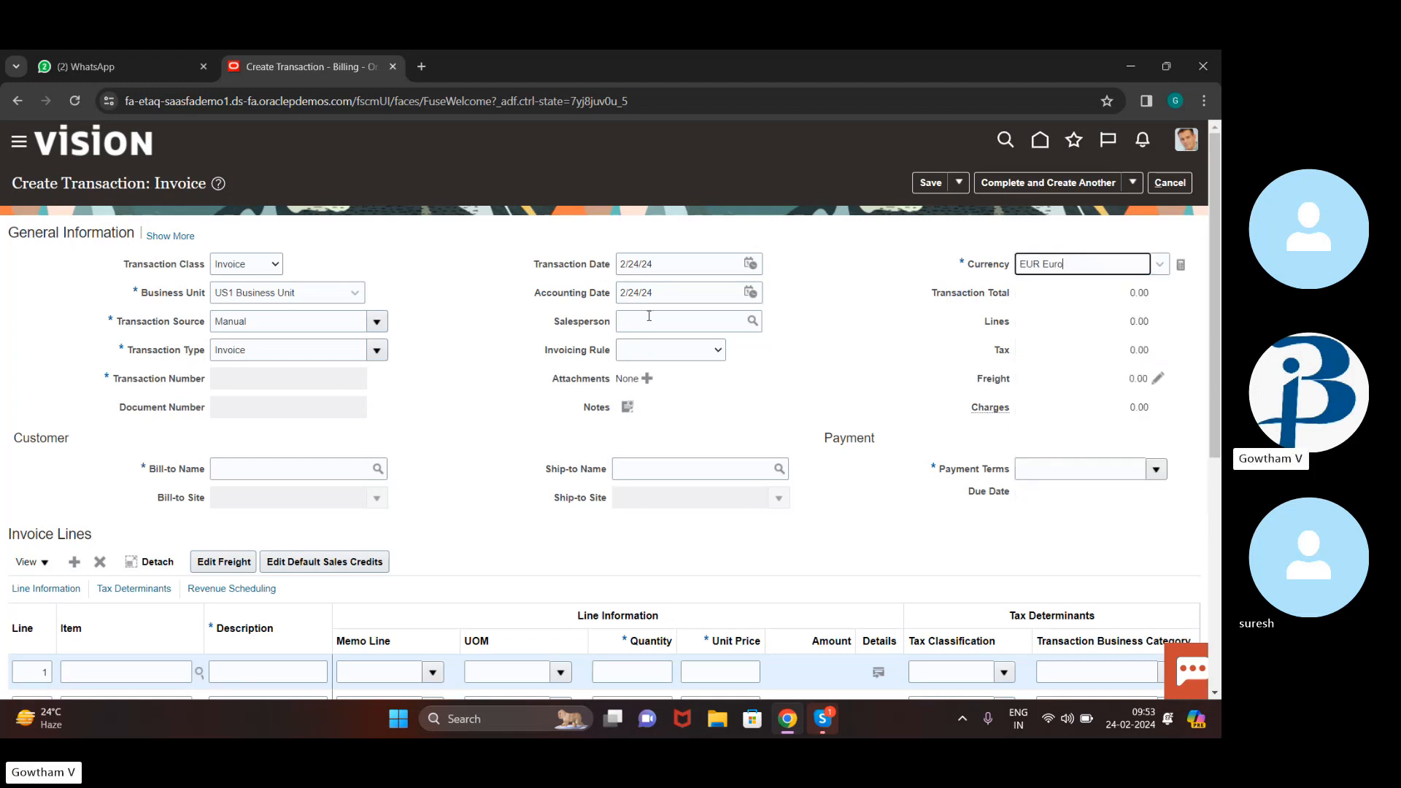
click(380, 476)
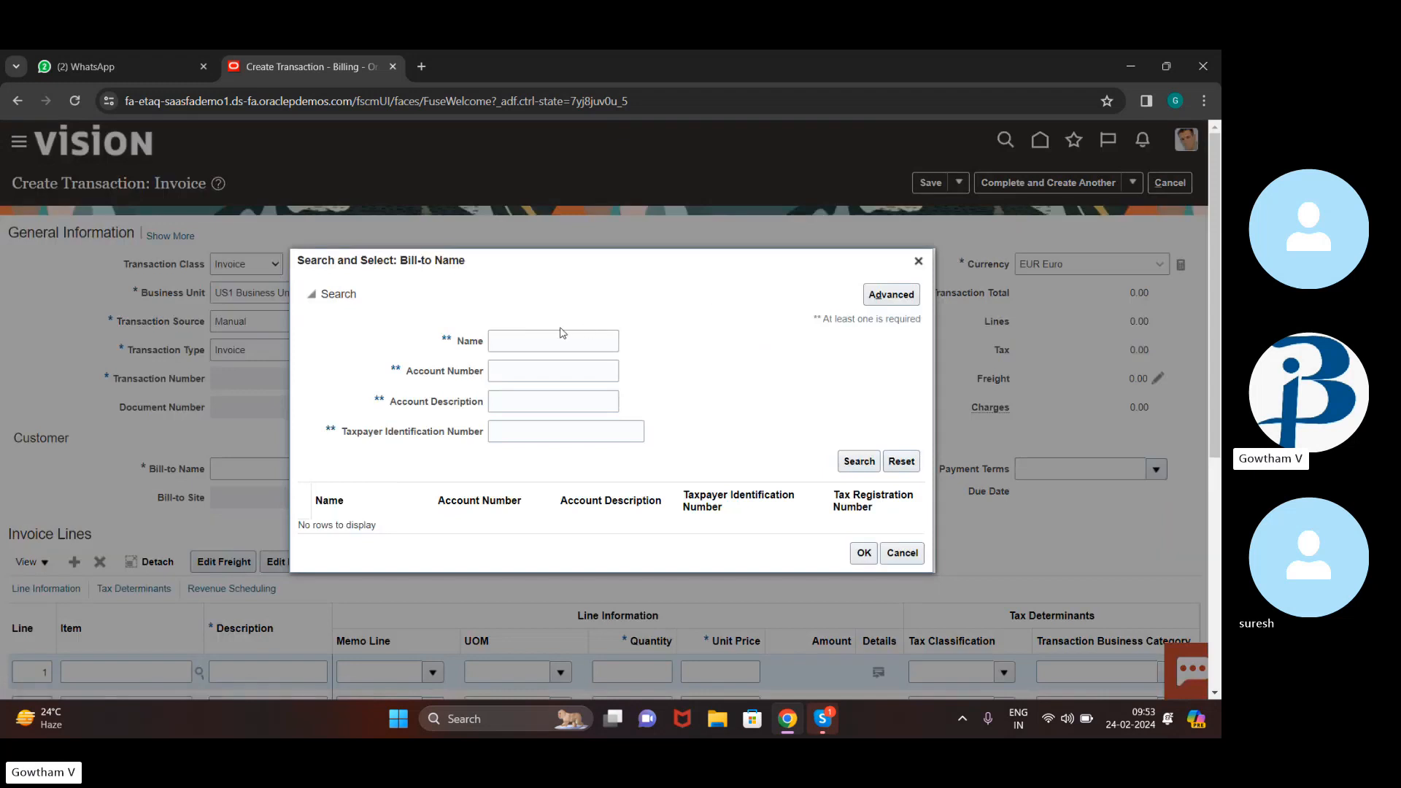
click(559, 336)
text(EAS)
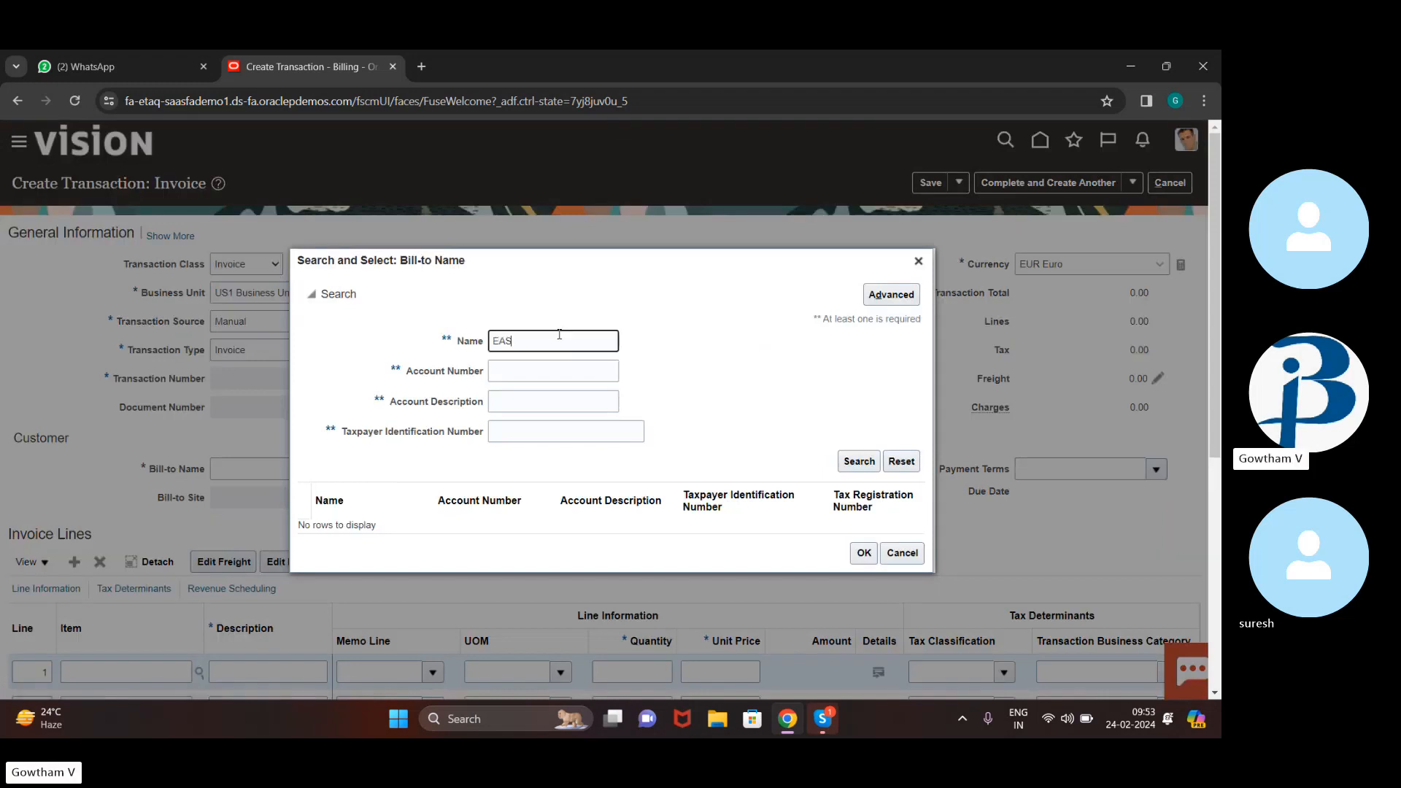
text(Y)
click(847, 463)
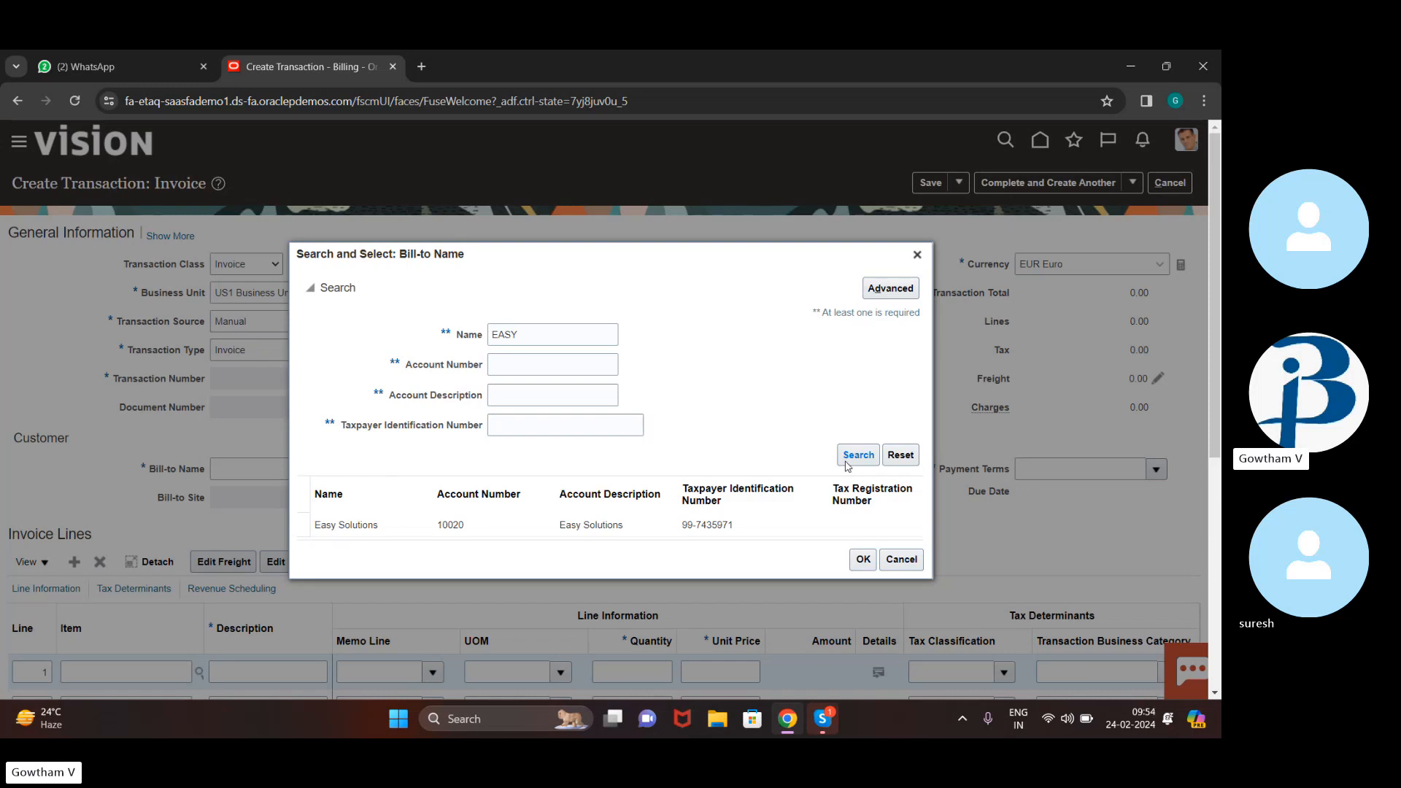
click(719, 527)
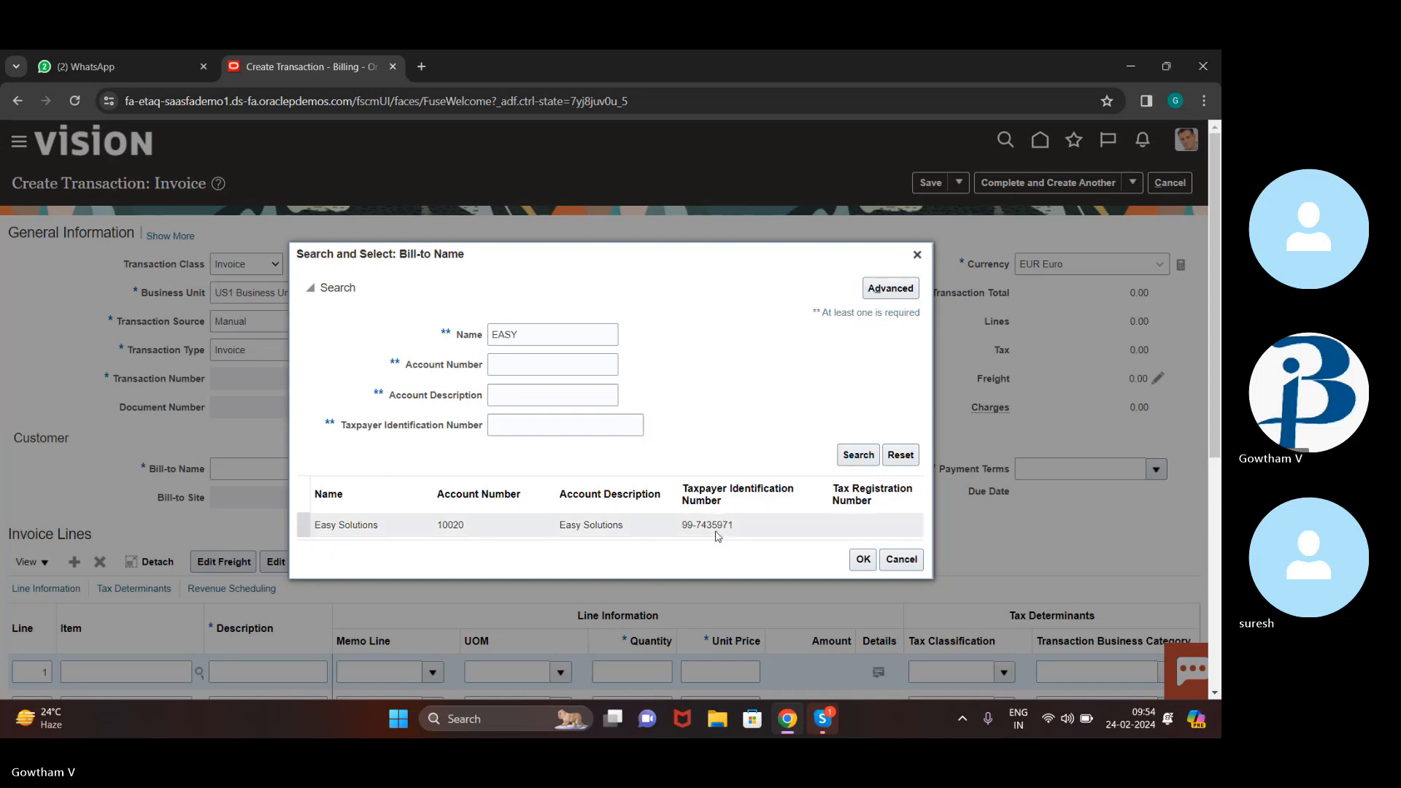
click(863, 561)
click(863, 560)
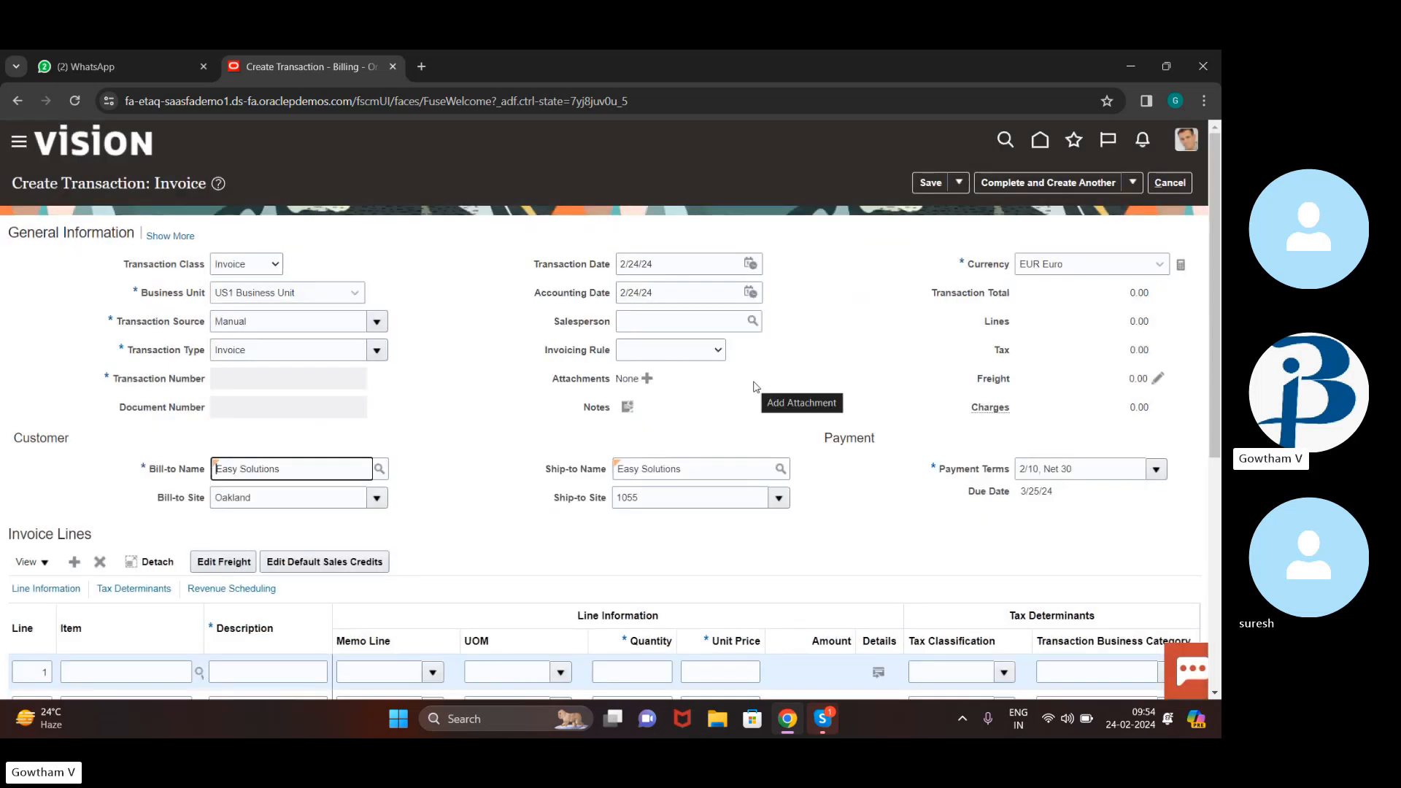
Give invoice line 1 the description CAR and the unit of measure Each
scroll(744, 378, down, 2)
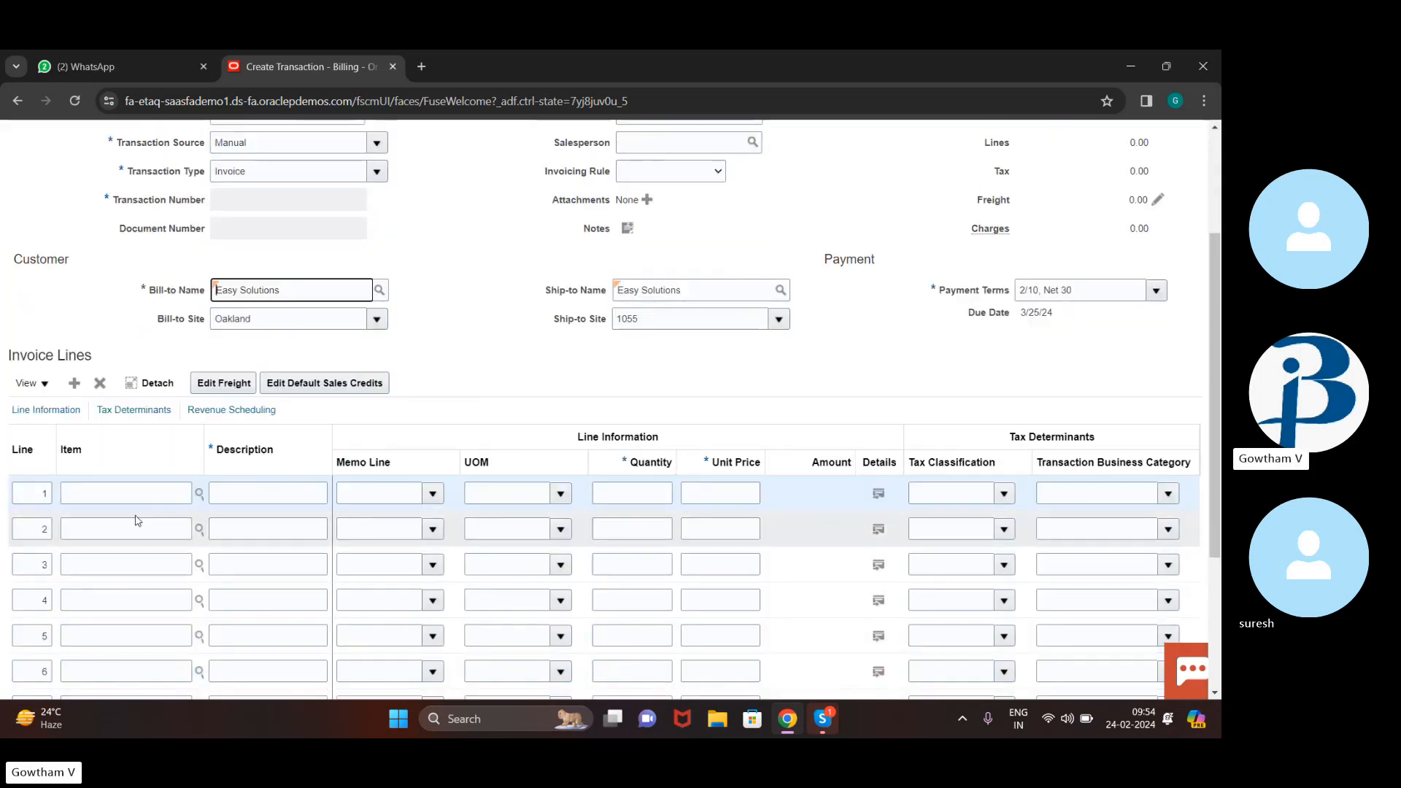
click(235, 496)
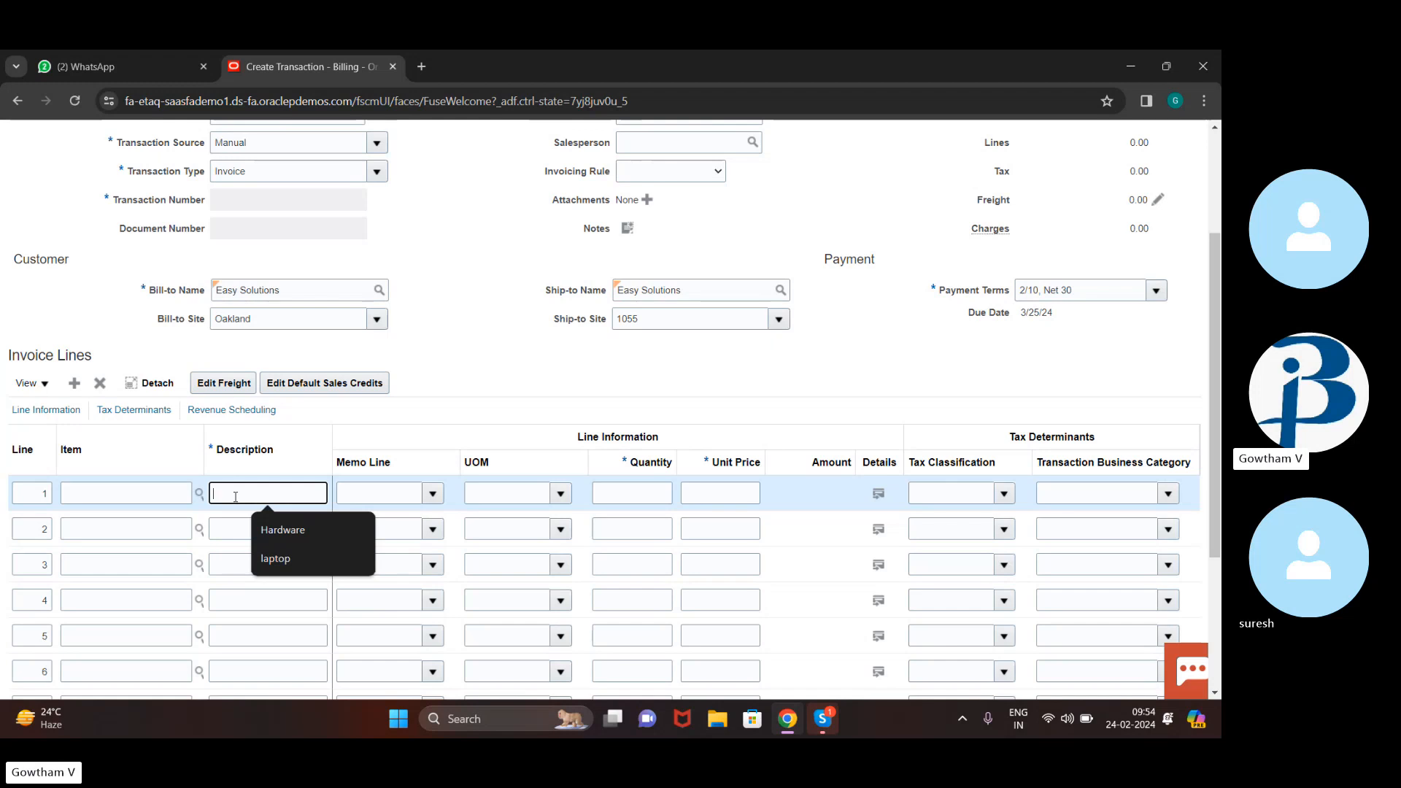
text(CAR)
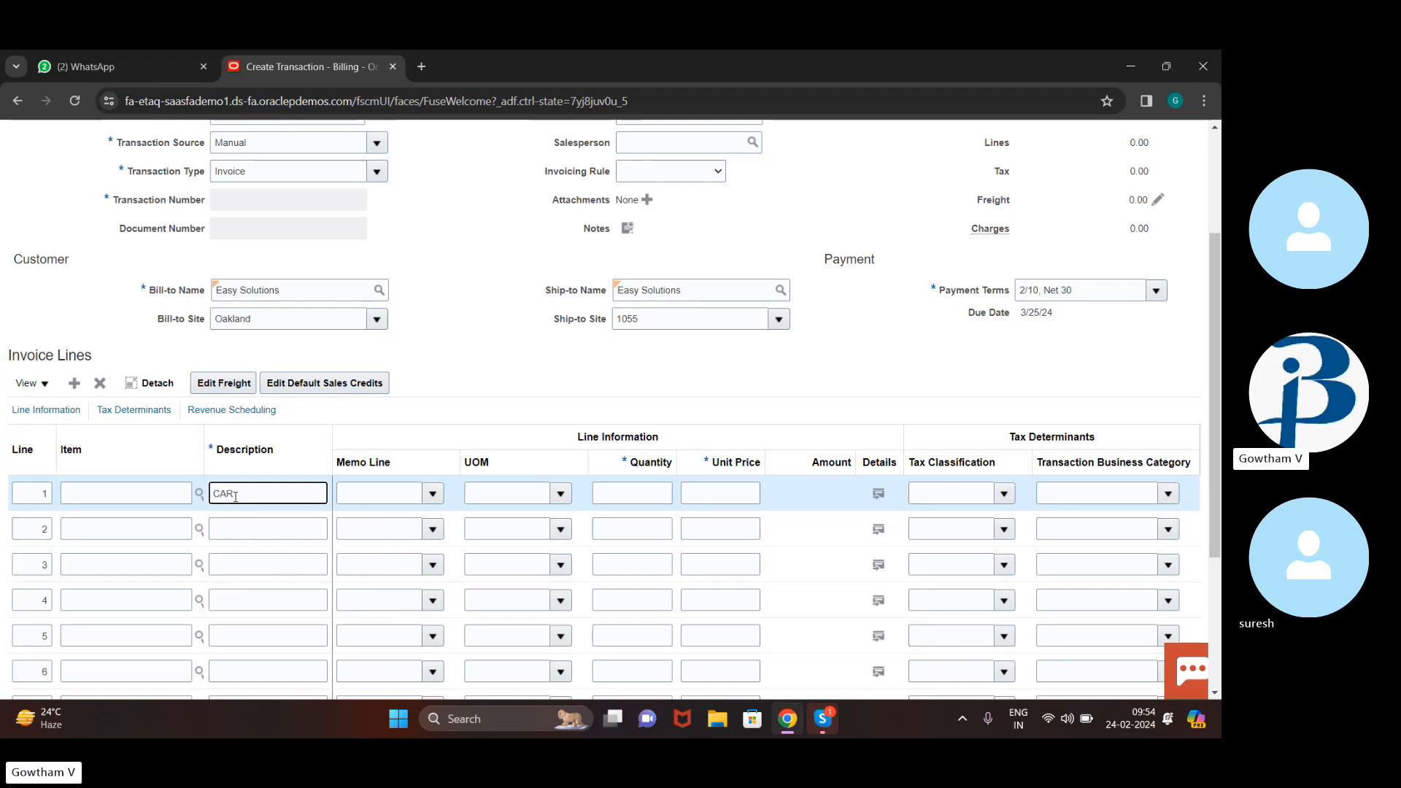
click(527, 494)
text(E)
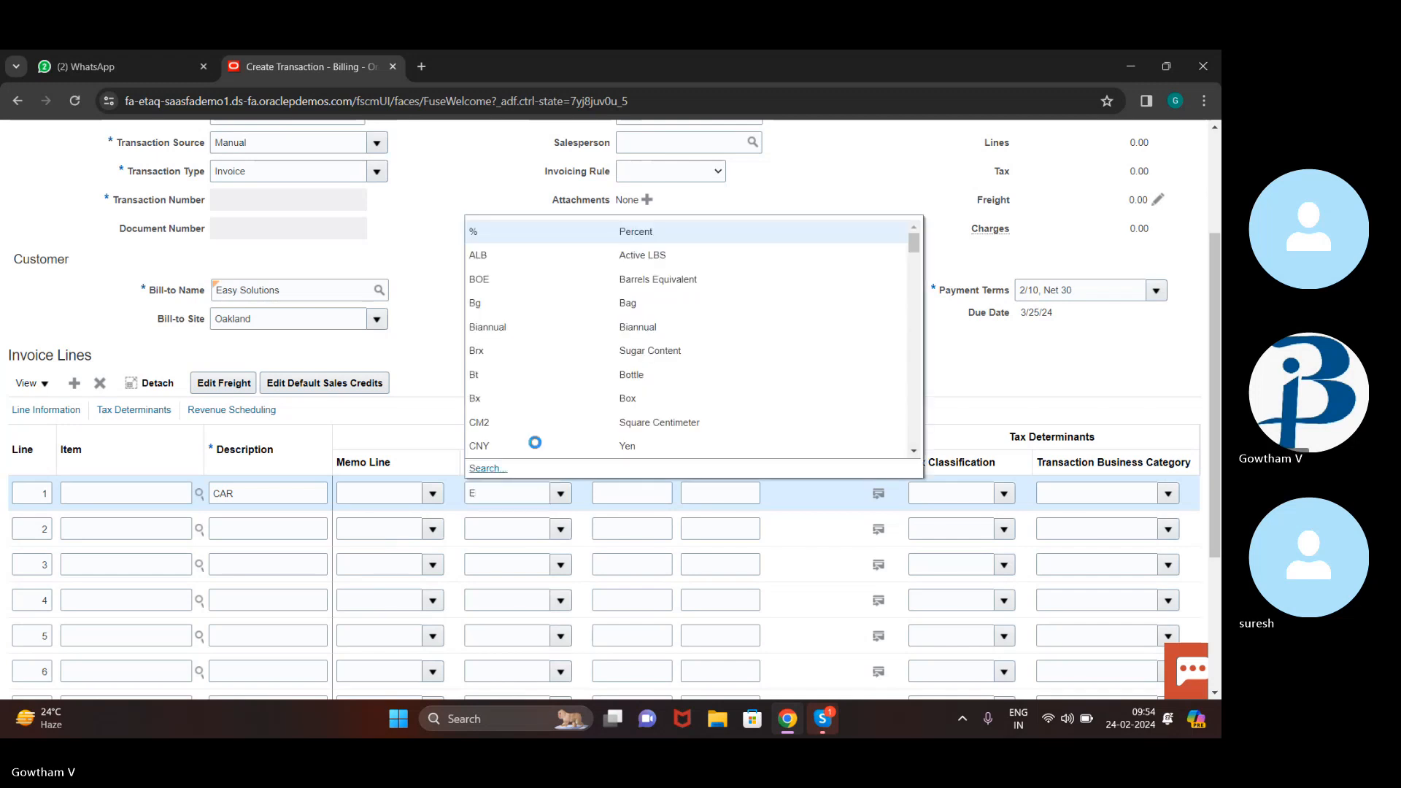
scroll(578, 420, down, 5)
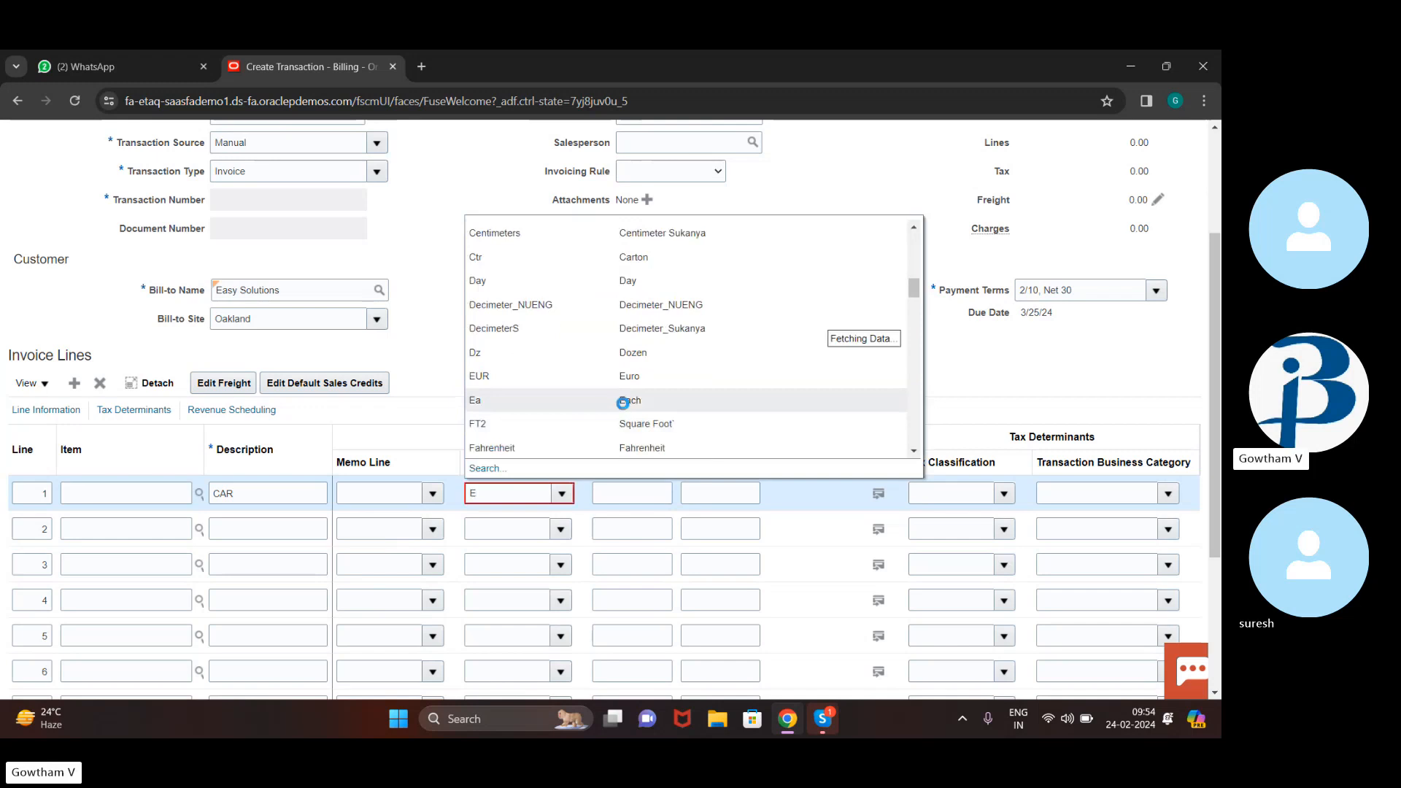
key(BackSpace)
text(HA)
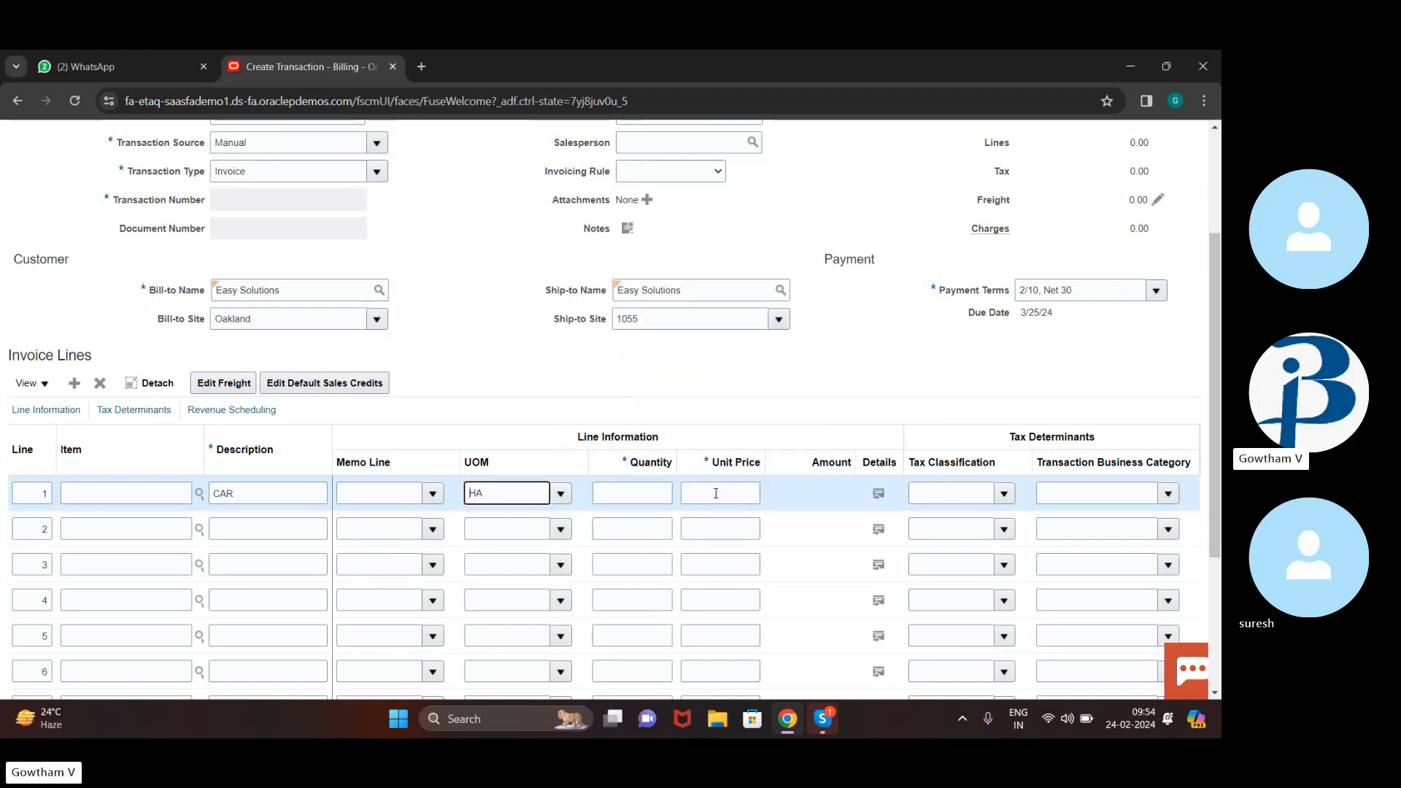
click(659, 494)
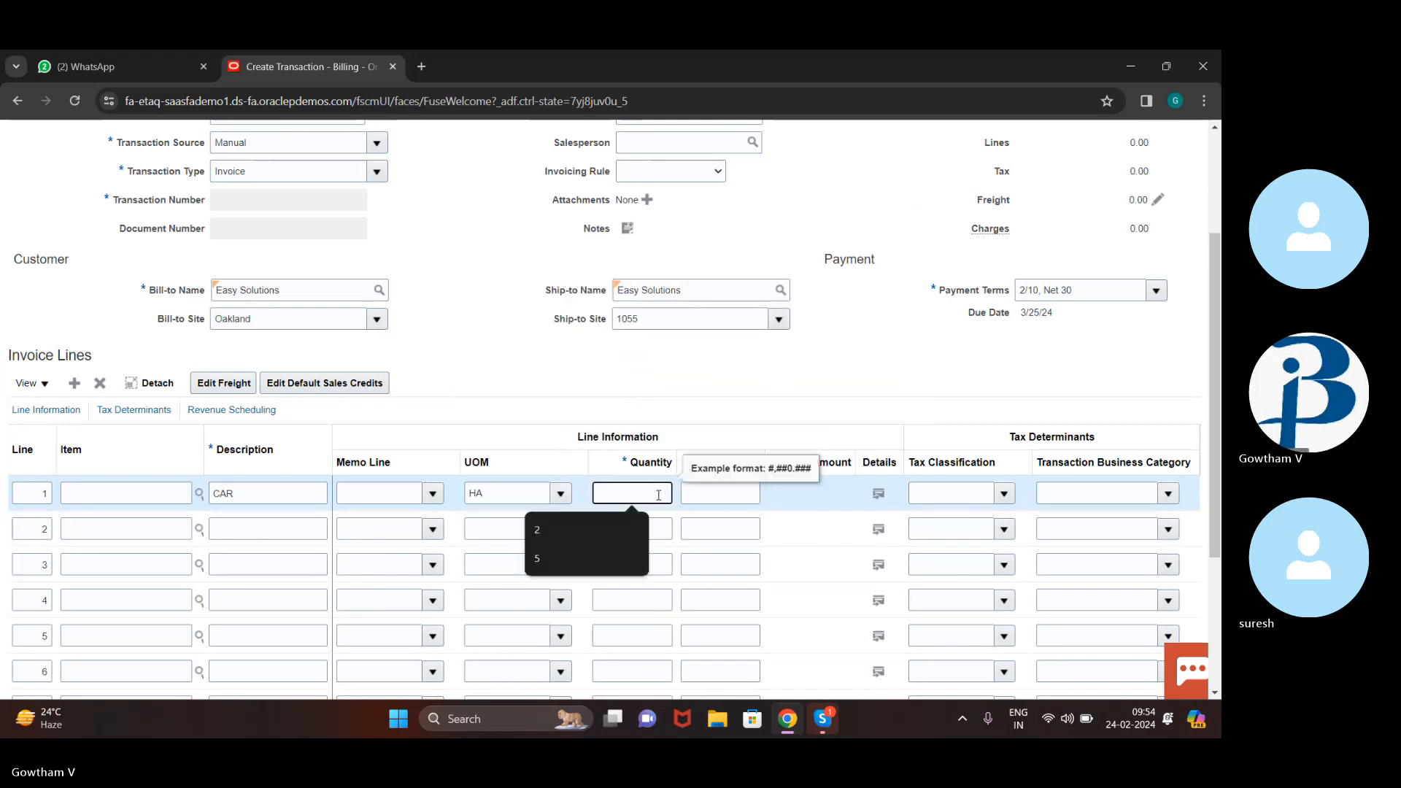
click(518, 491)
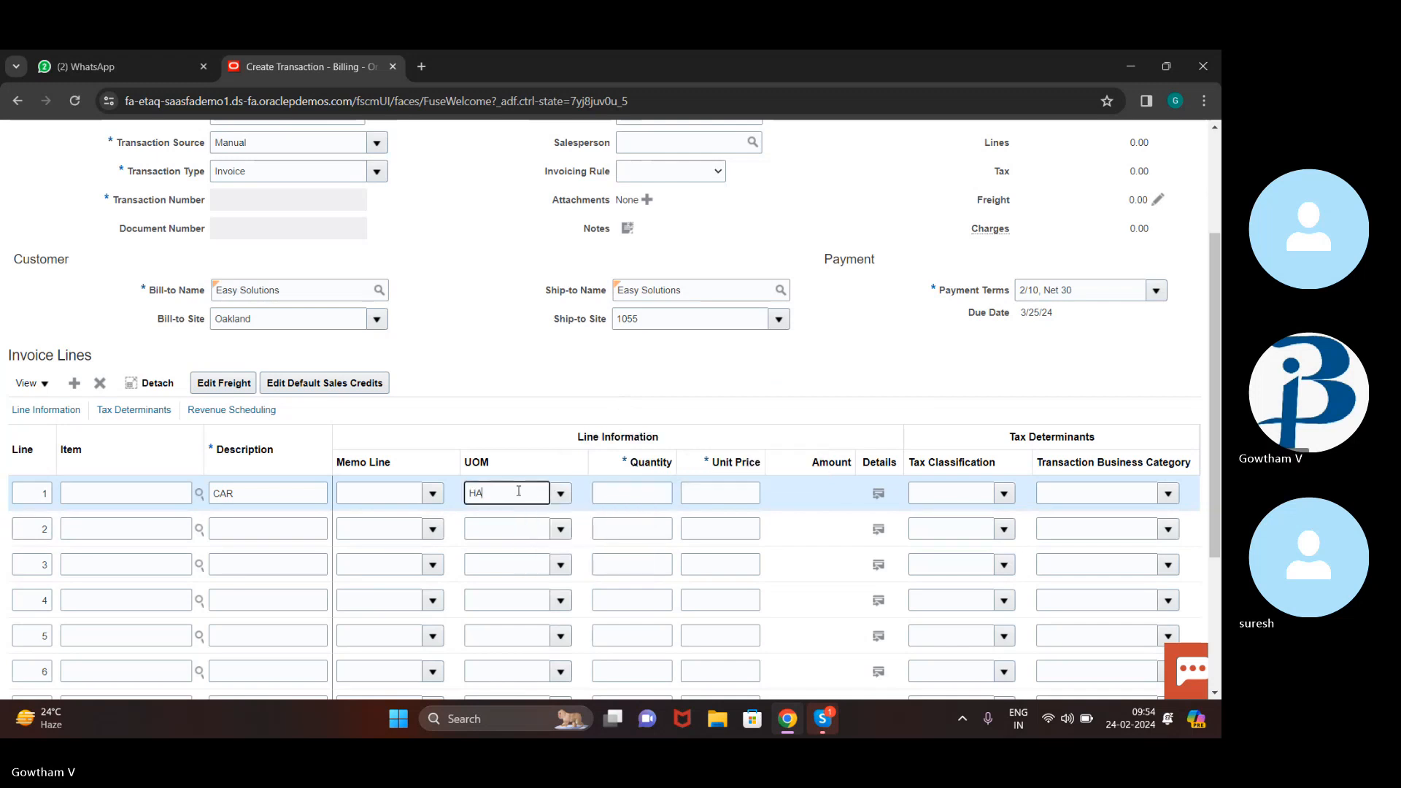
key(BackSpace)
key(BackSpace)
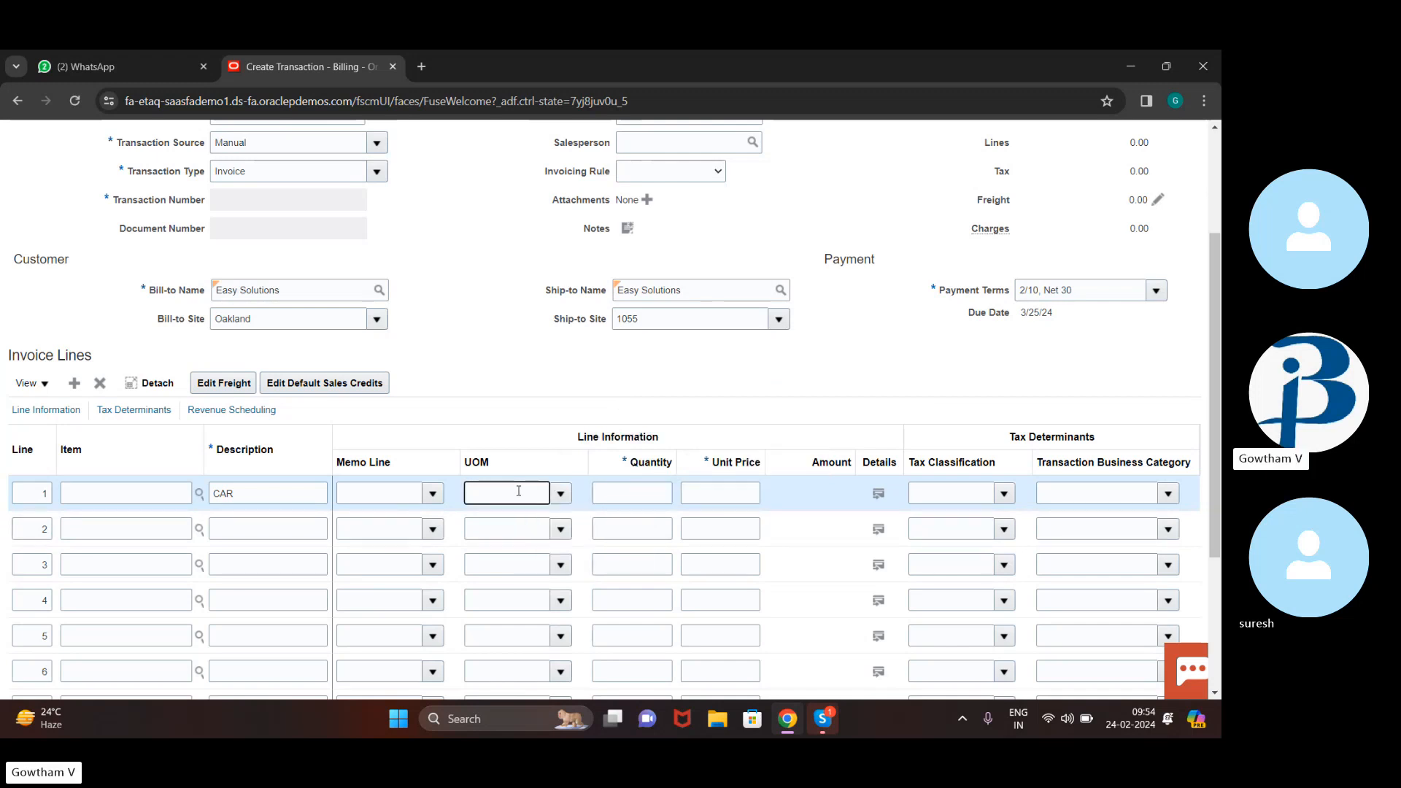
click(566, 496)
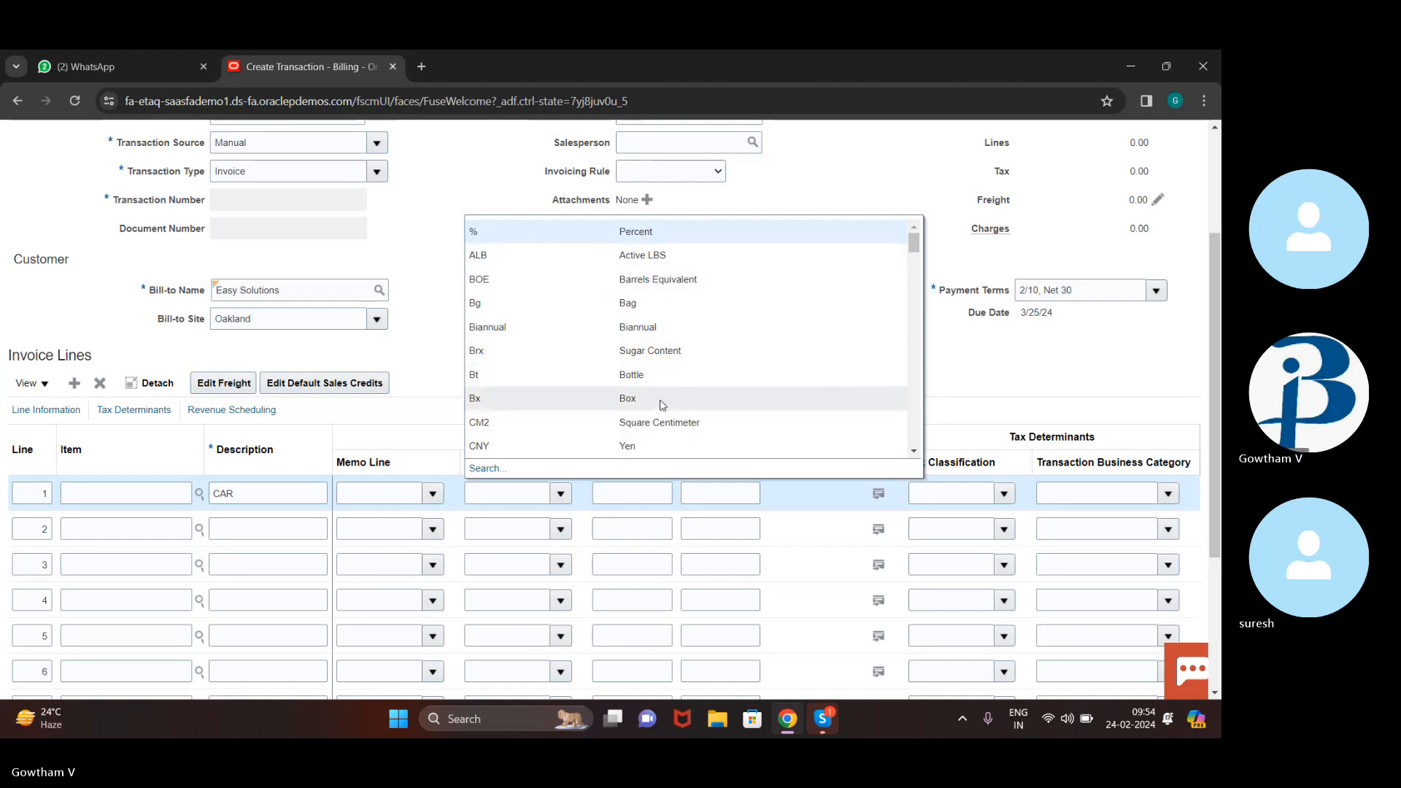
scroll(657, 423, down, 3)
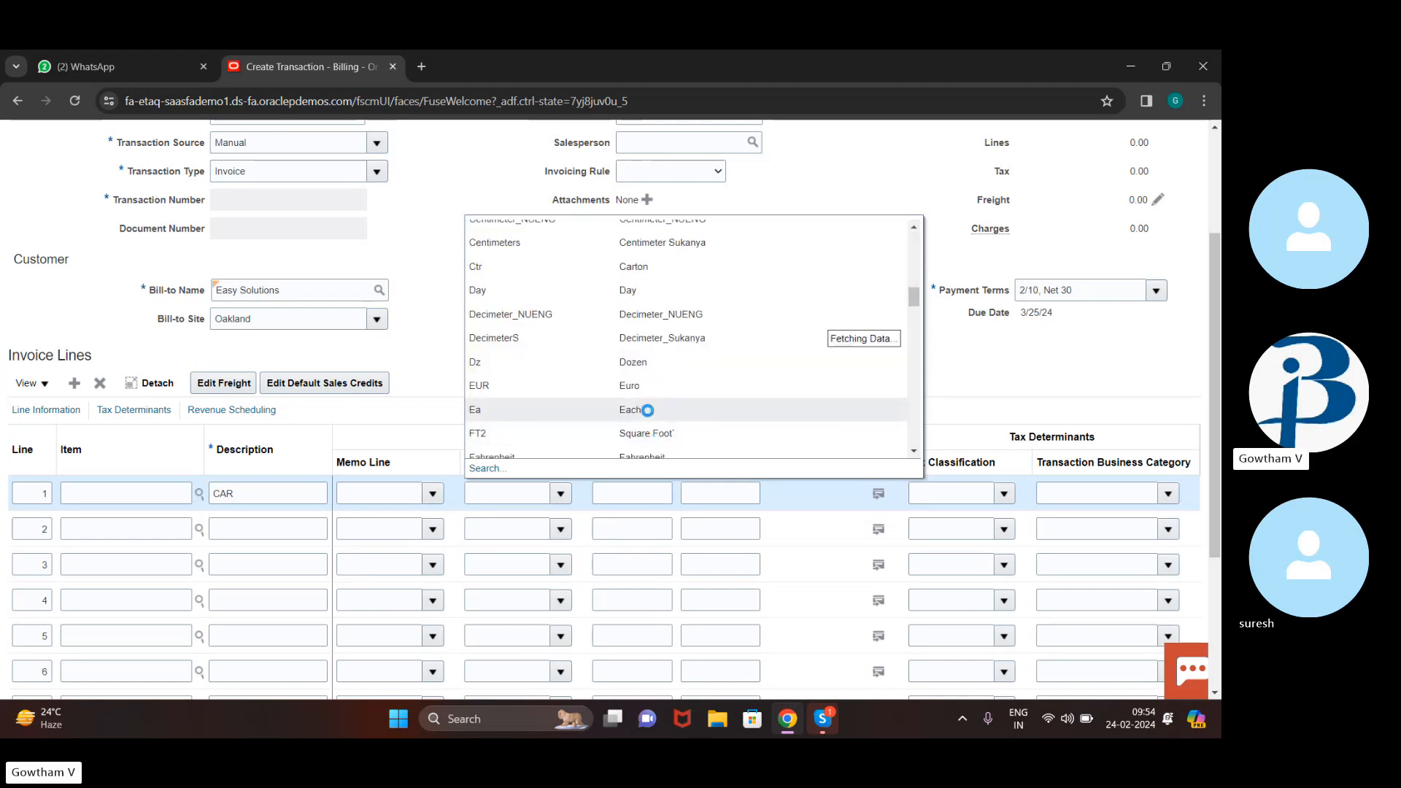
scroll(649, 416, down, 3)
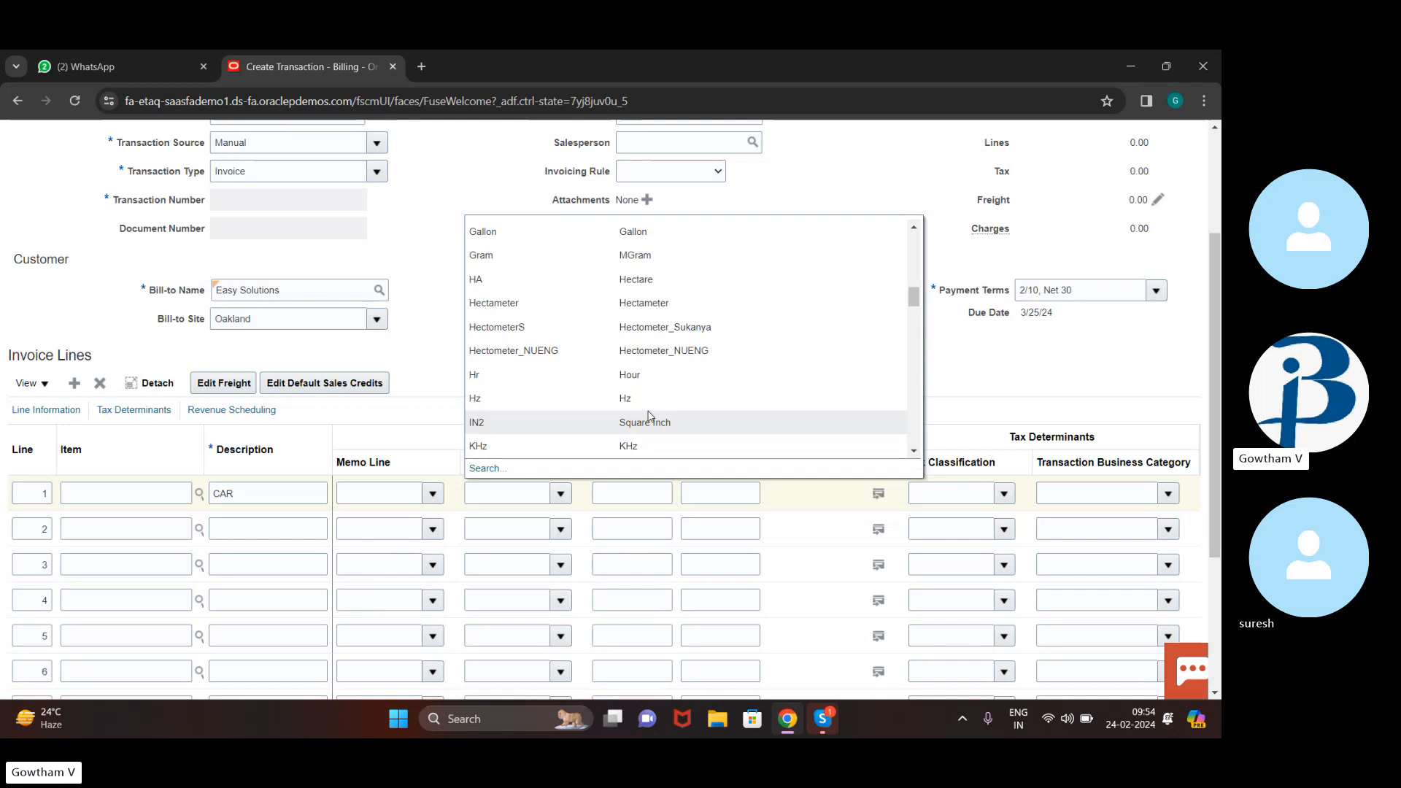
scroll(707, 337, down, 1)
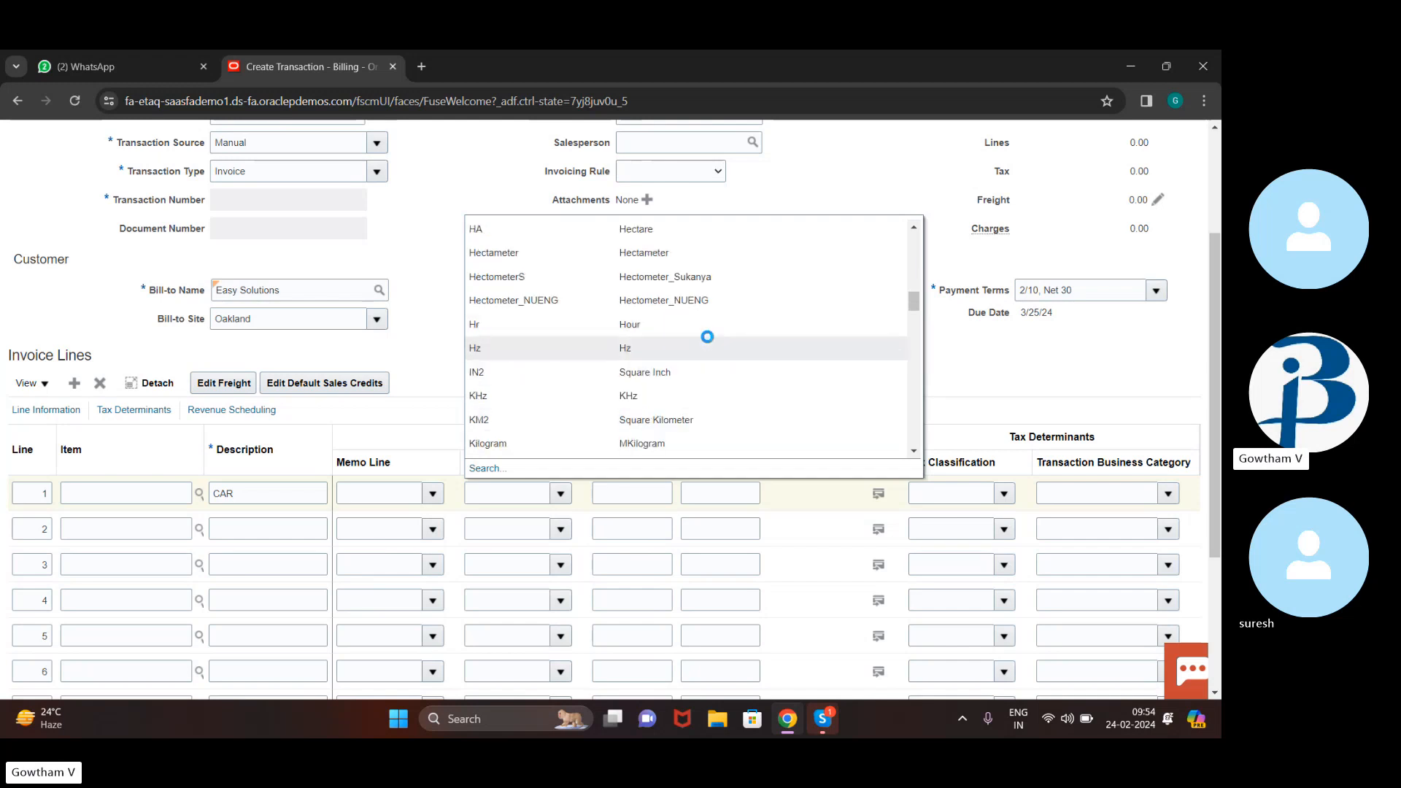
scroll(707, 337, down, 2)
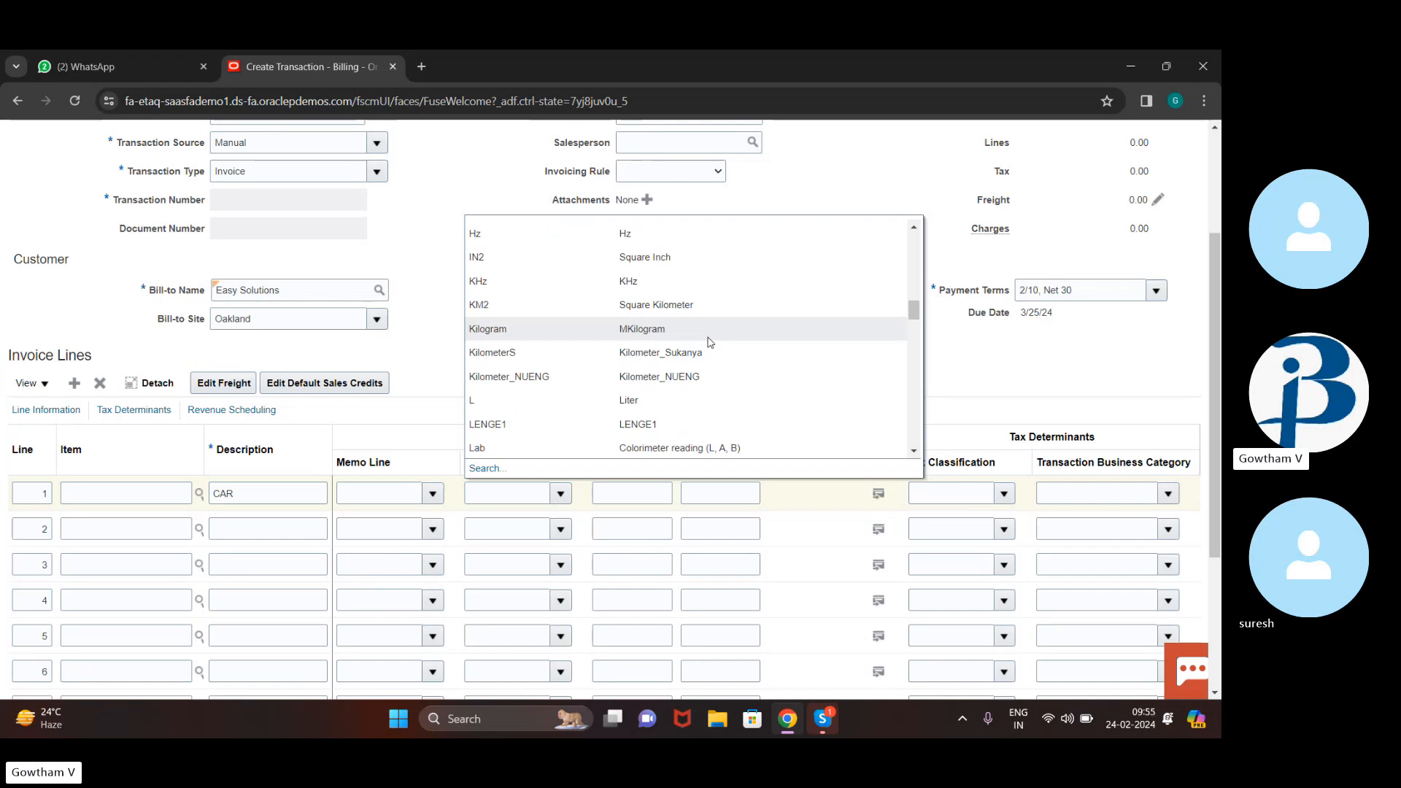
scroll(712, 346, down, 3)
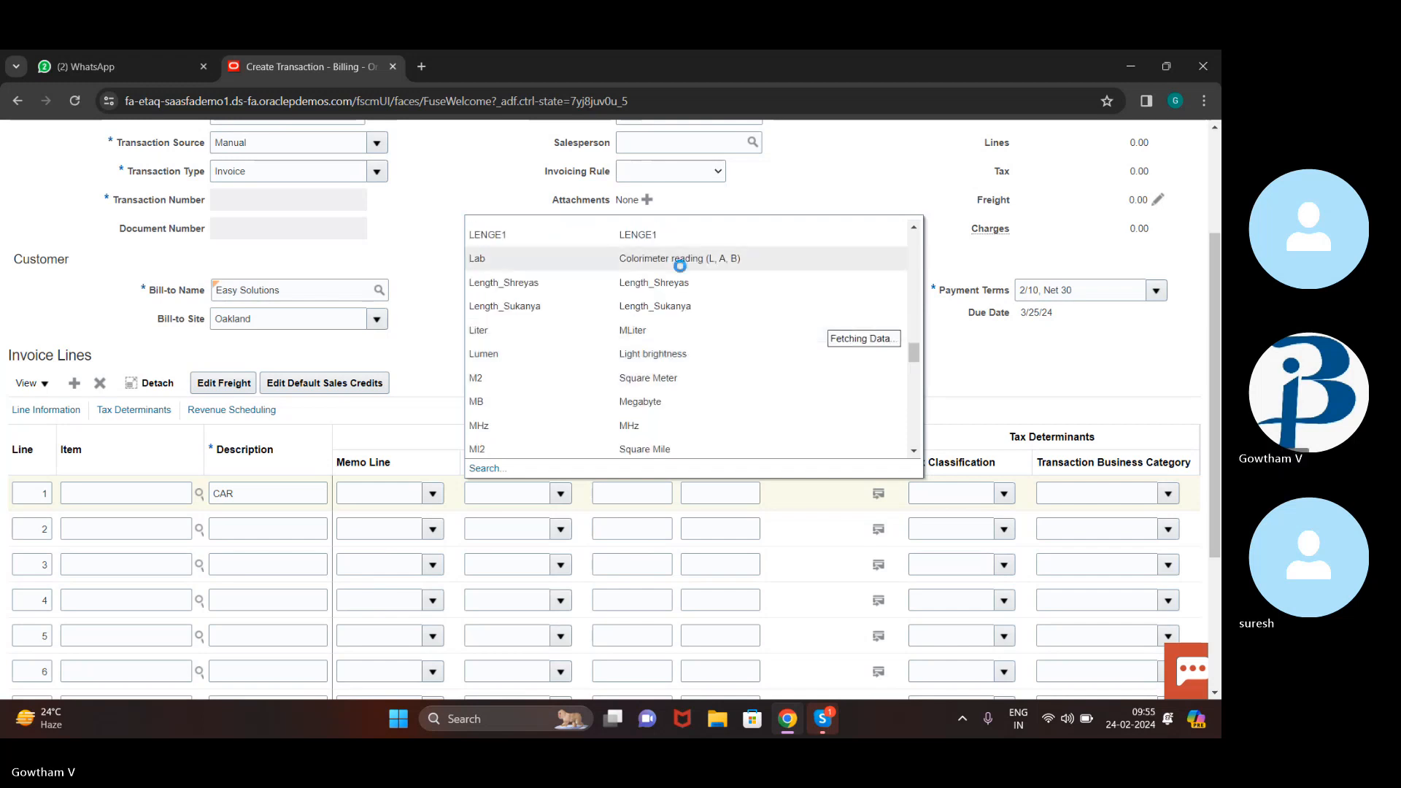
scroll(679, 265, up, 6)
scroll(682, 272, up, 3)
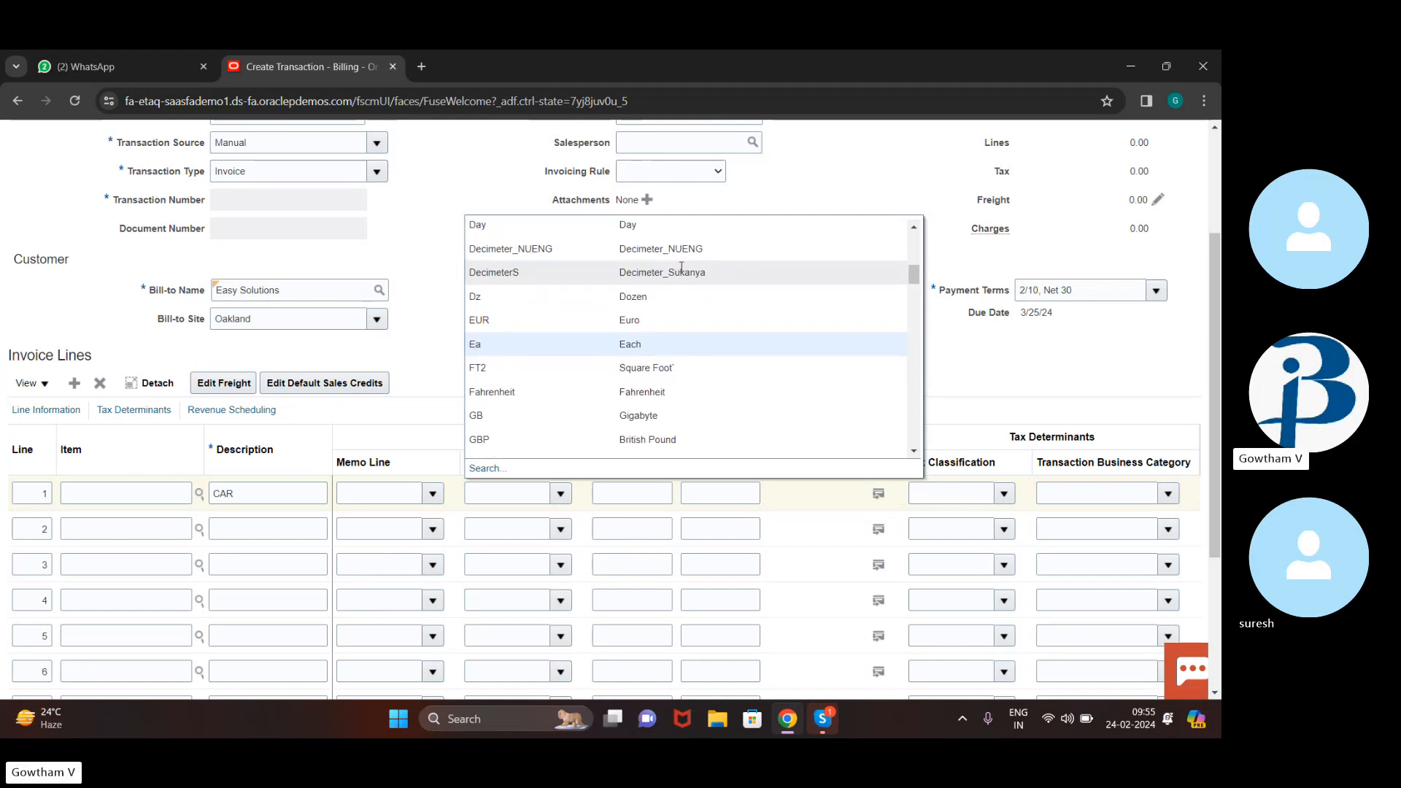
click(659, 343)
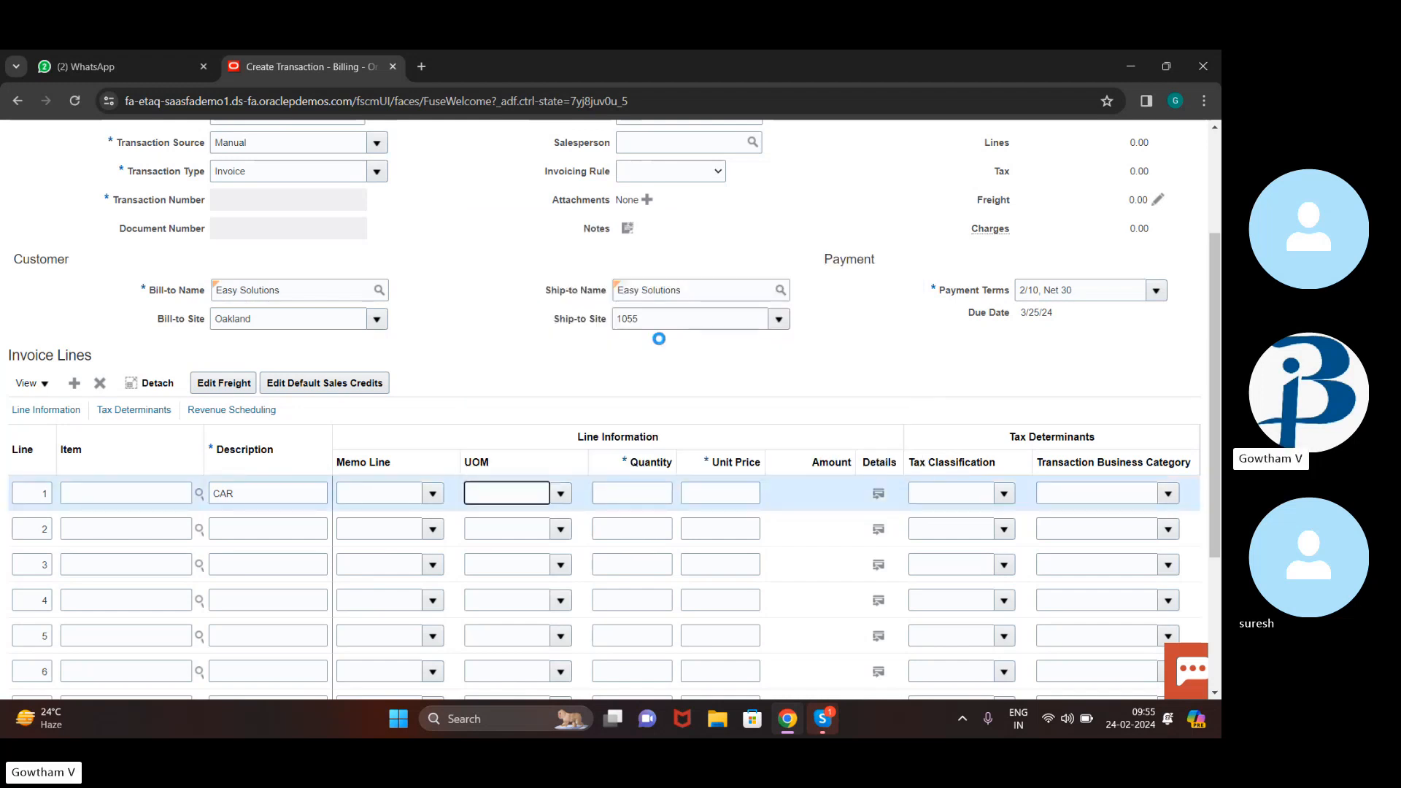
Set line 1 quantity 2 and unit price 500000, for a 1,000,000.00 EUR amount
click(652, 500)
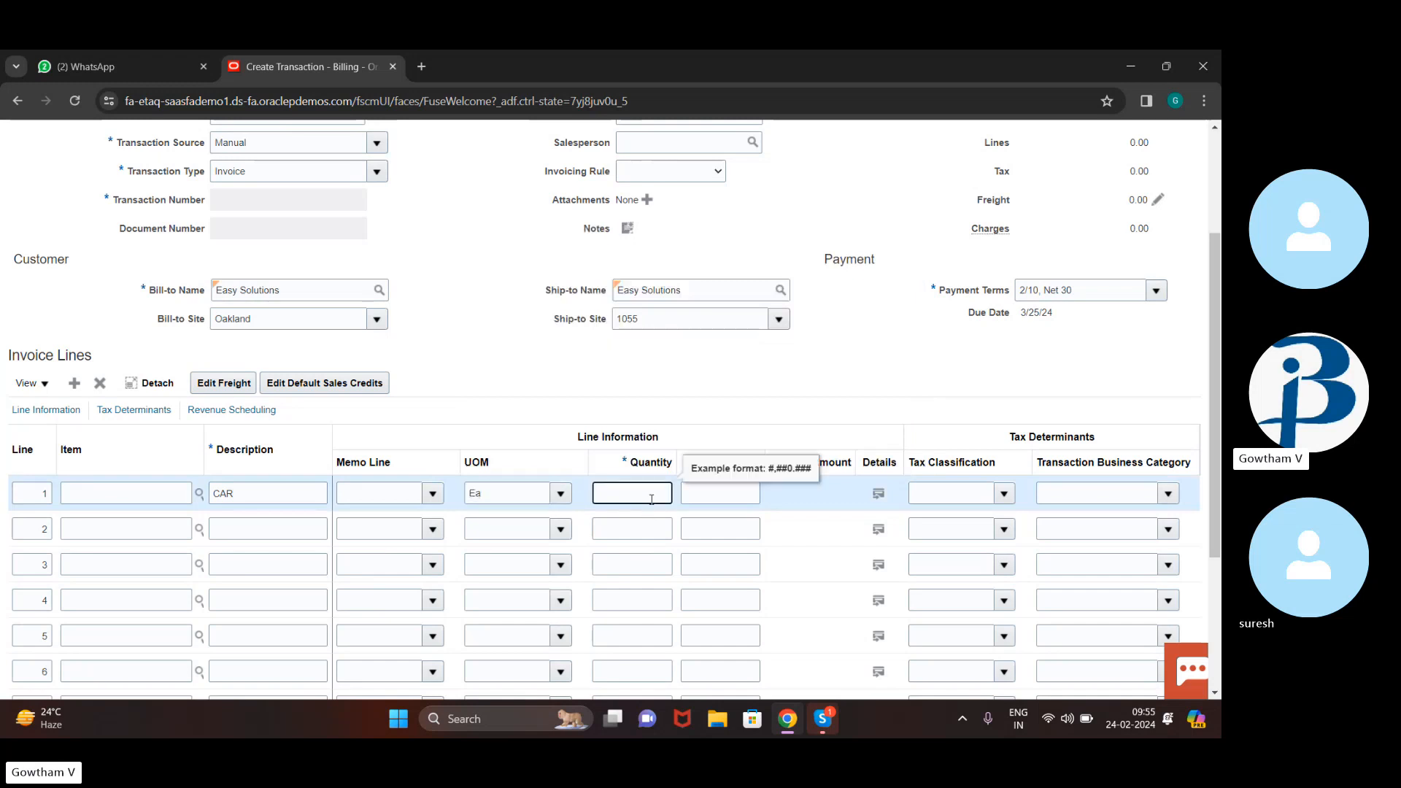
click(715, 484)
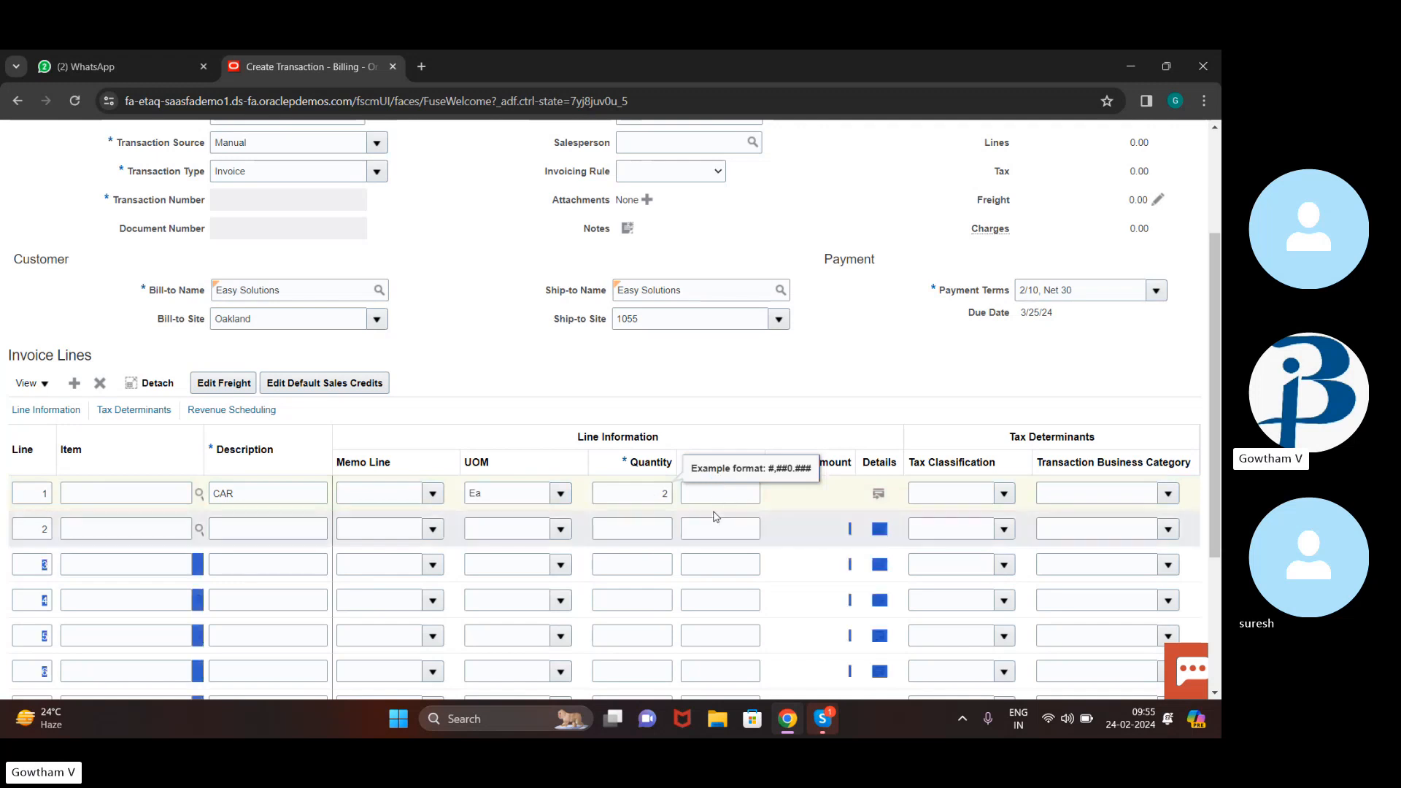
click(724, 487)
text(5)
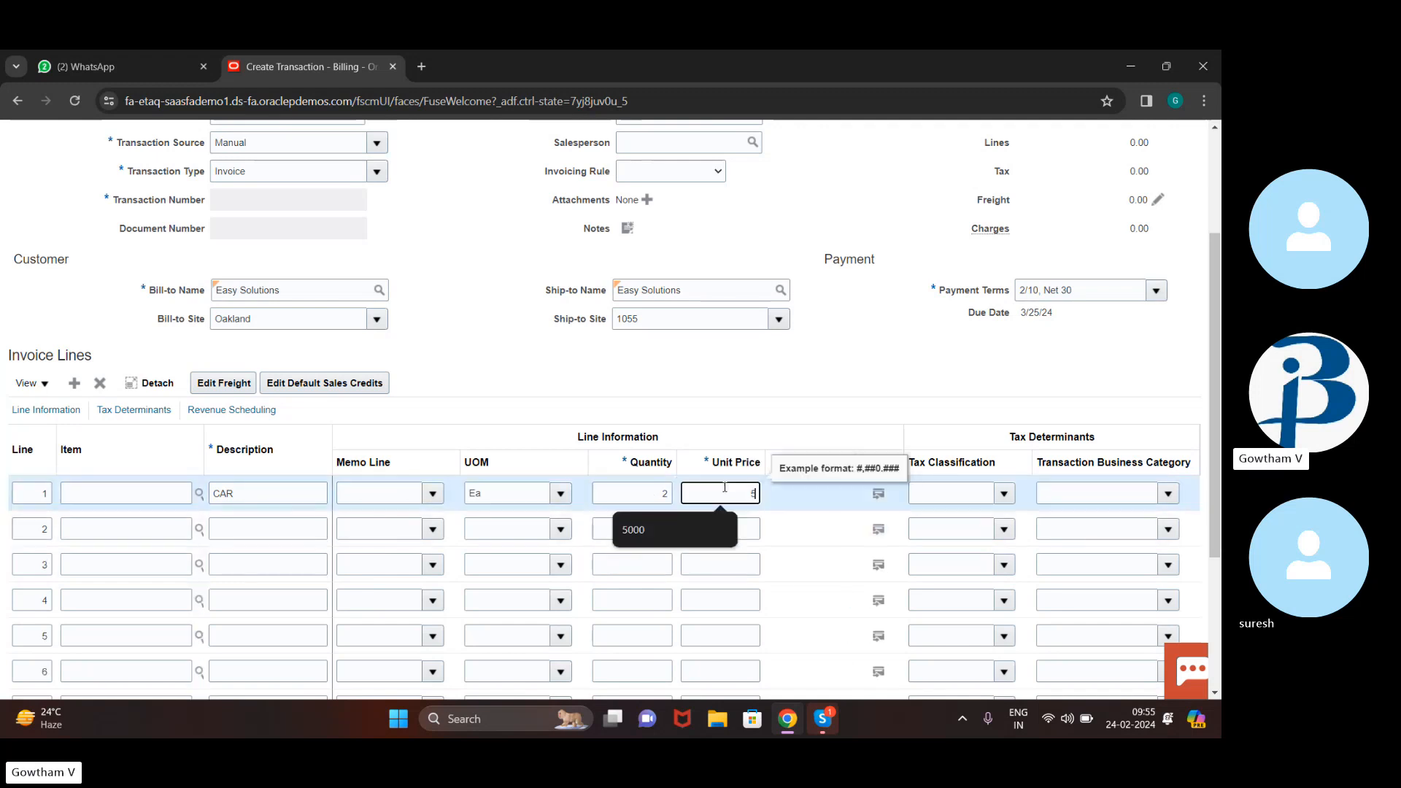
text(00000)
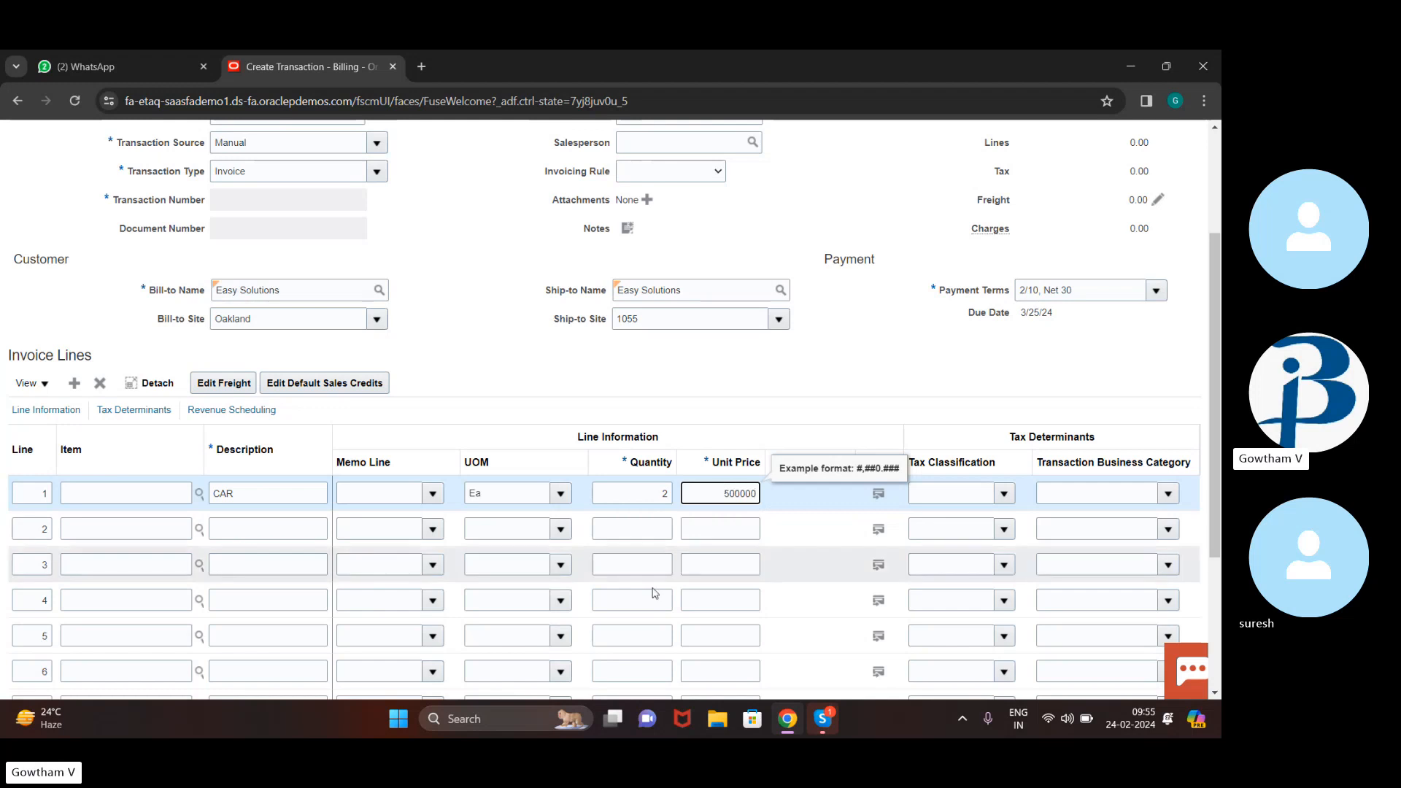
key(Tab)
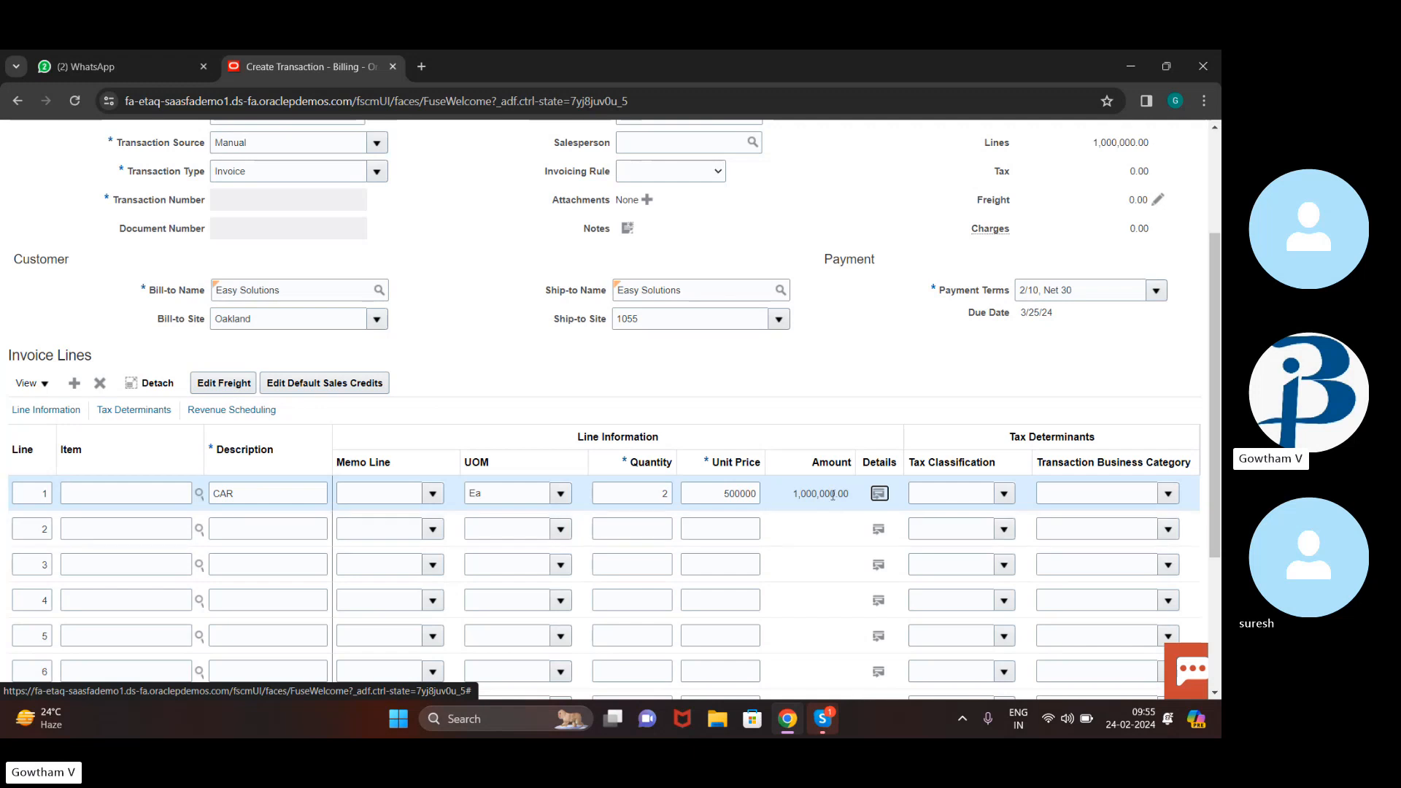
scroll(833, 496, up, 3)
scroll(832, 496, down, 5)
scroll(832, 495, up, 5)
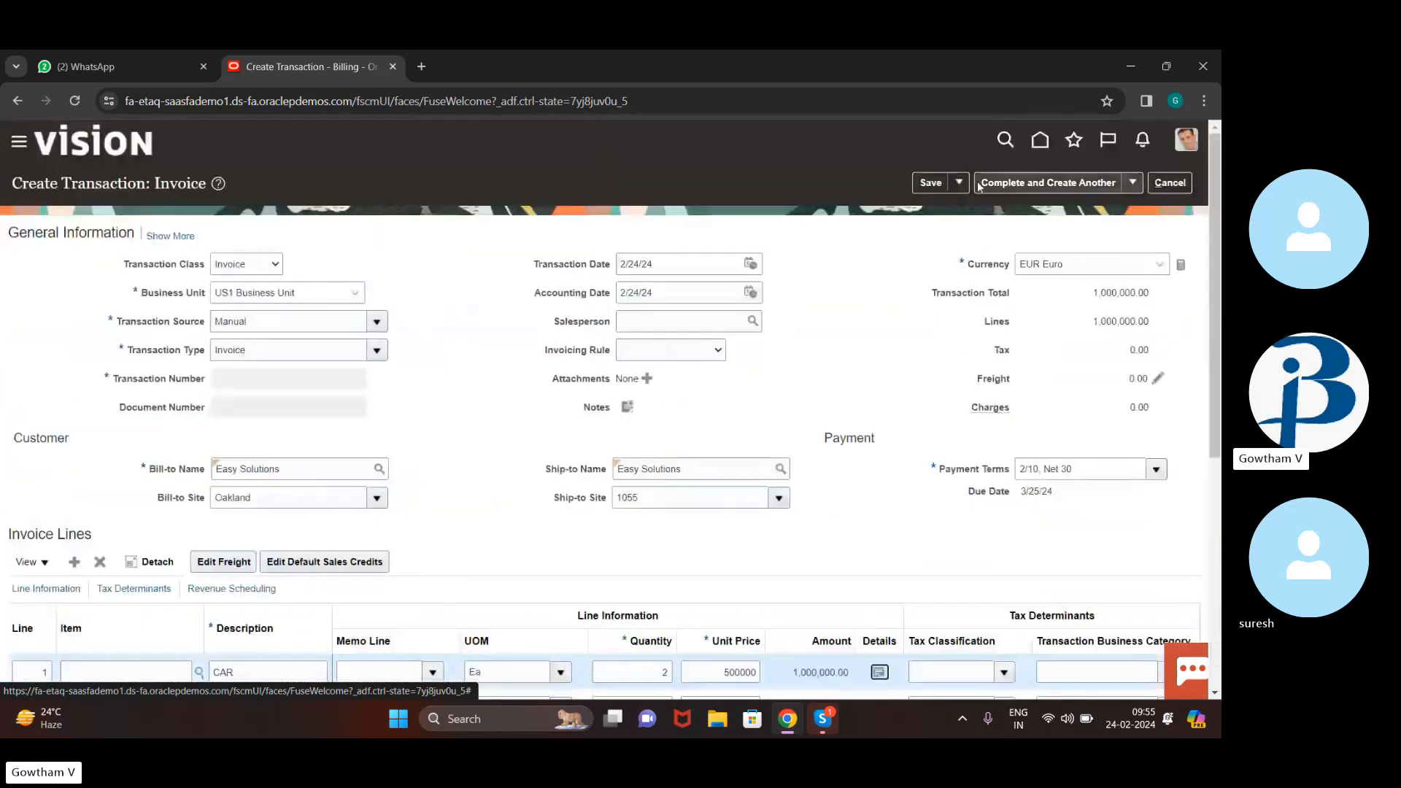
Complete and review invoice 90765, then post its accounting to the ledger
click(1132, 182)
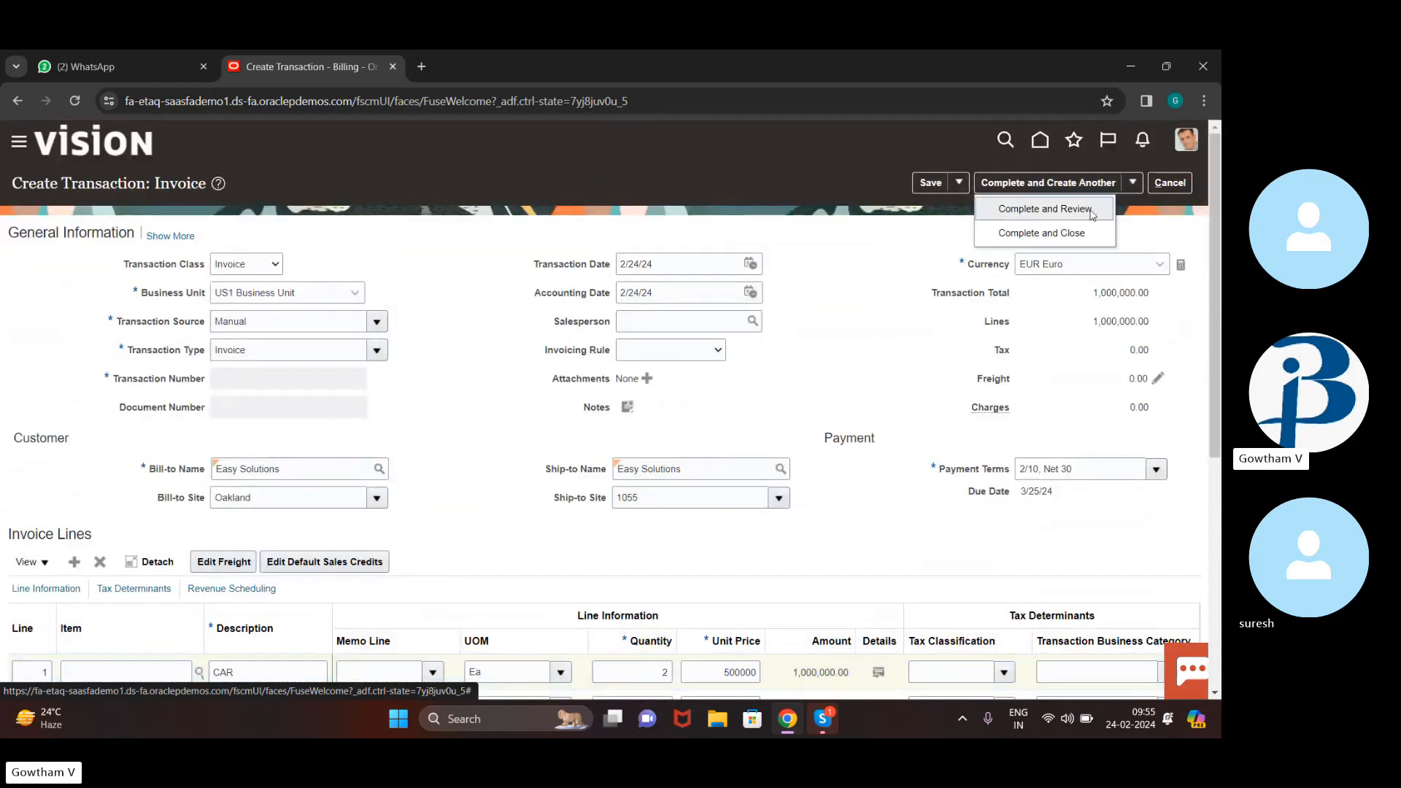
click(1091, 212)
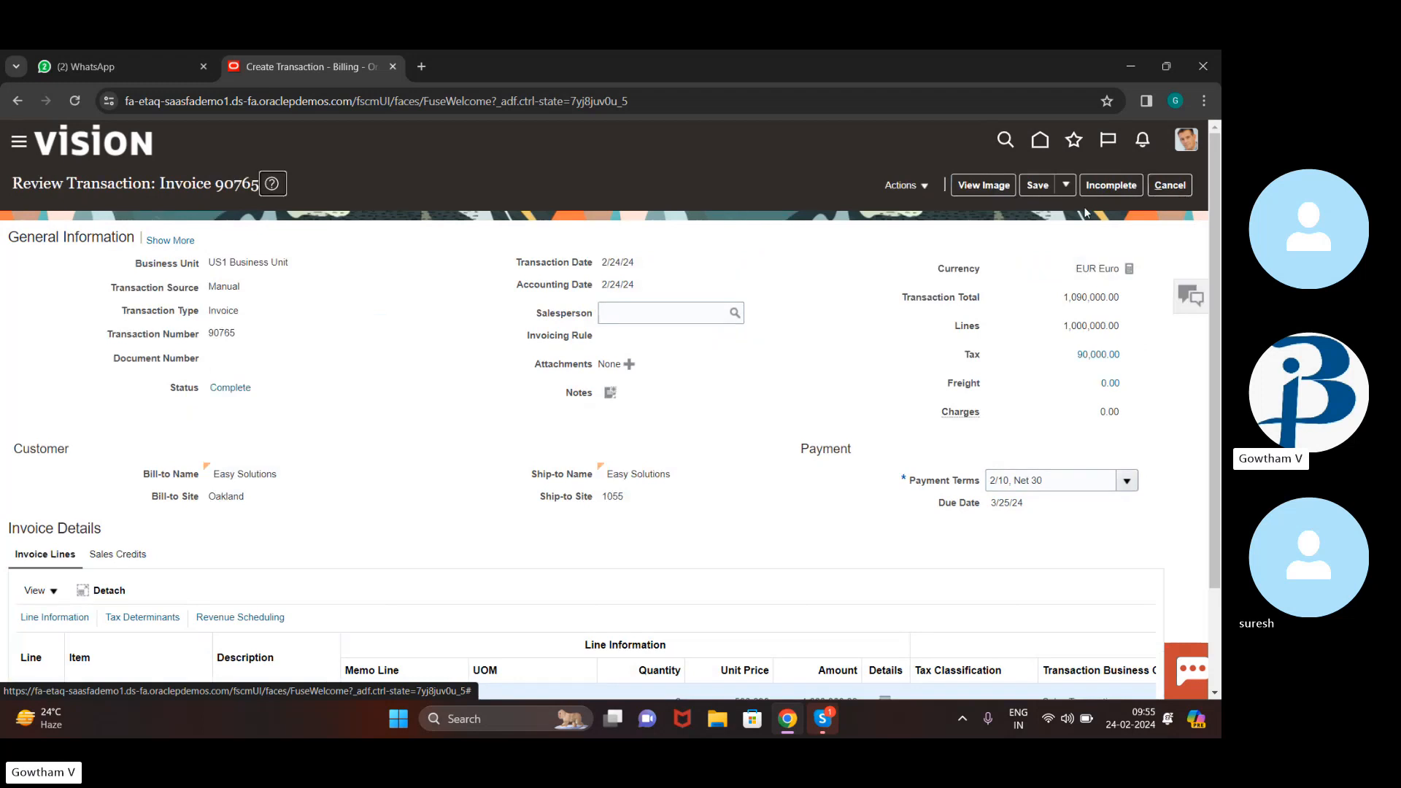
click(933, 184)
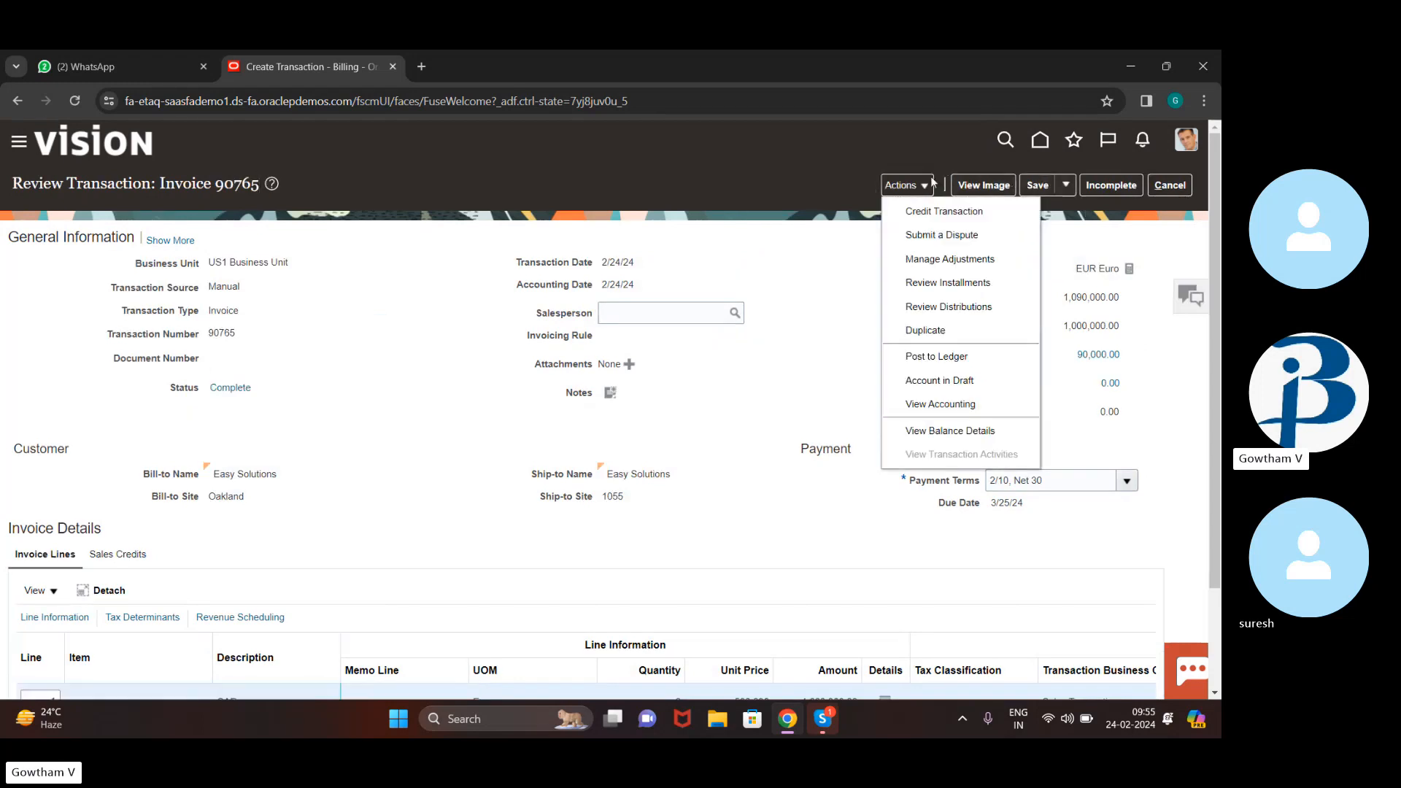
click(981, 356)
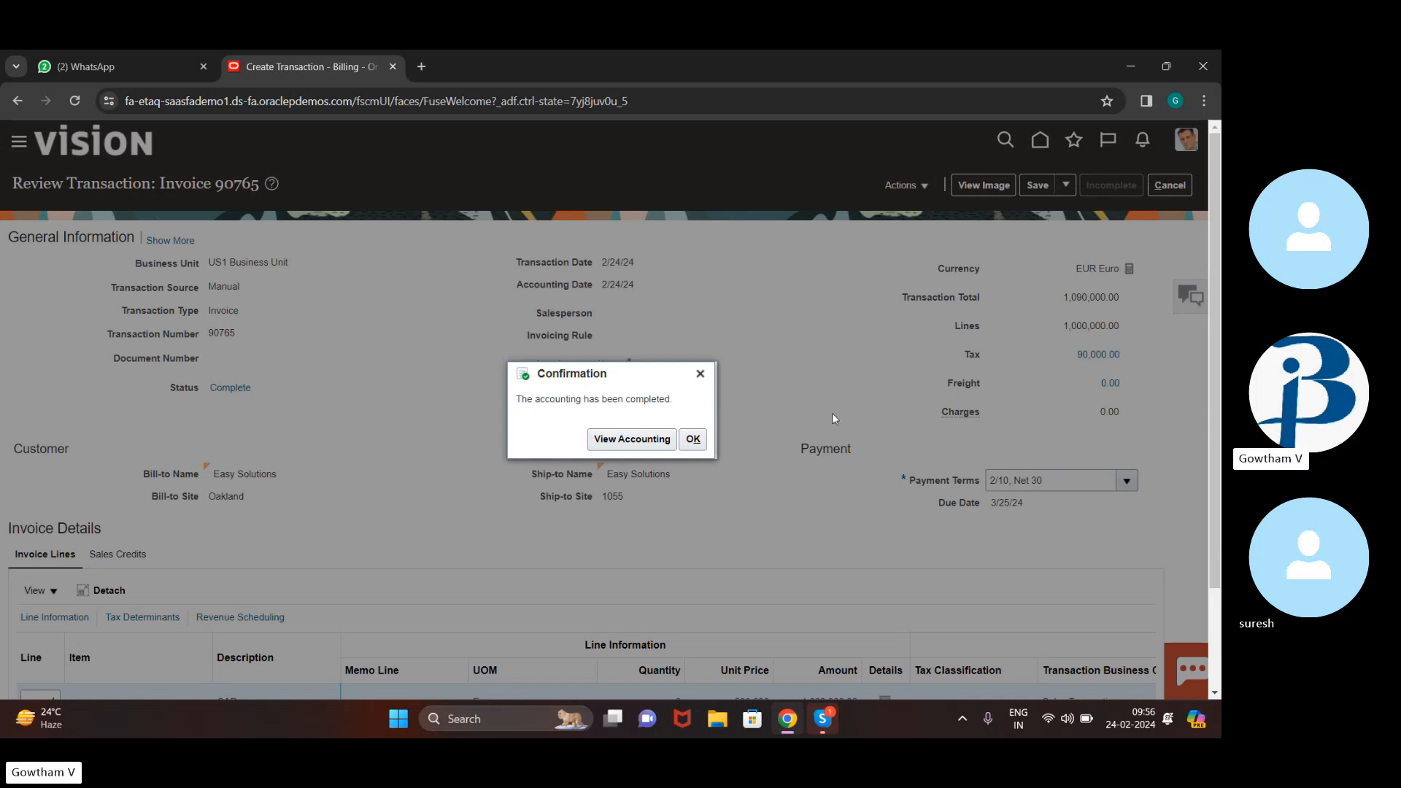
Review invoice 90765's accounting lines, selecting the Revenue row, then close the view
click(632, 444)
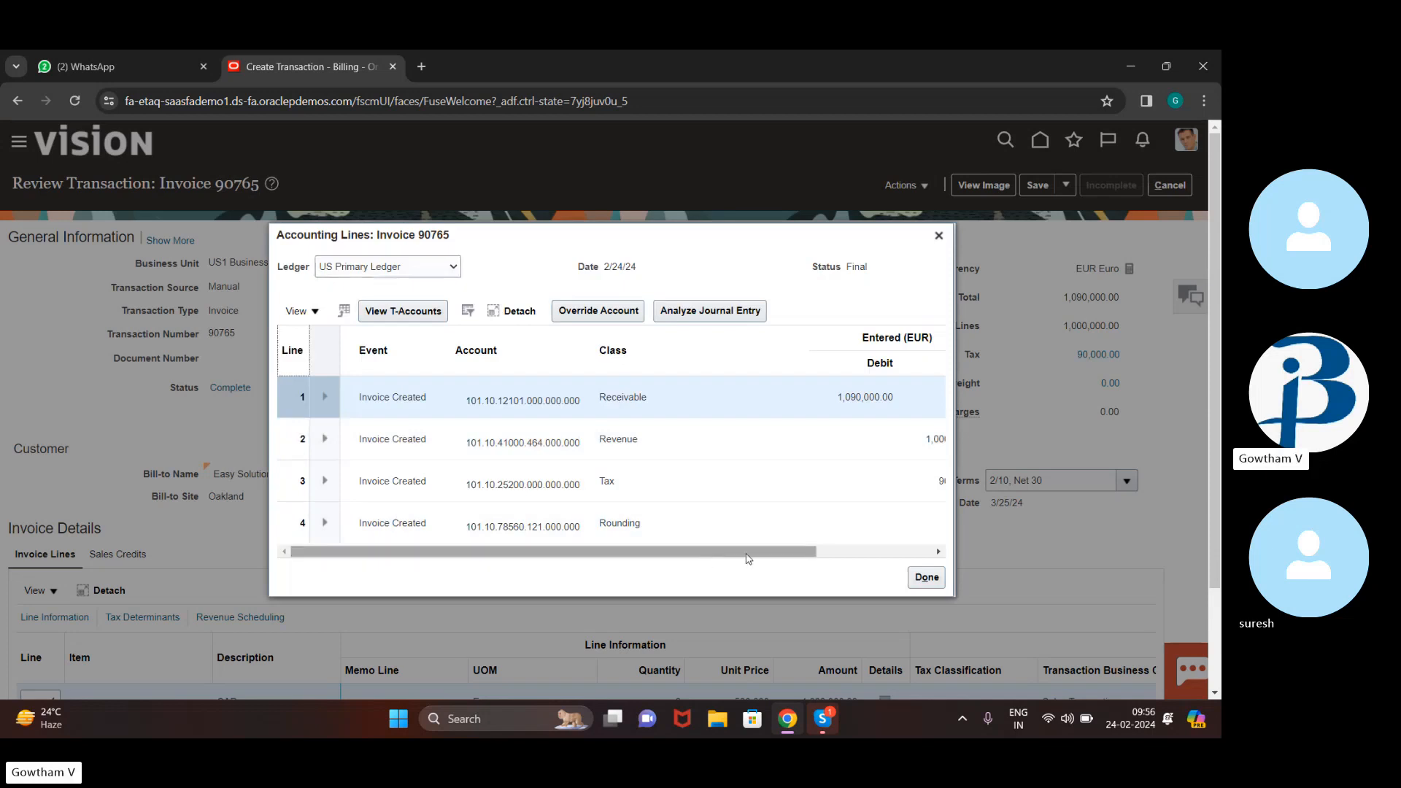
drag(839, 549, 957, 544)
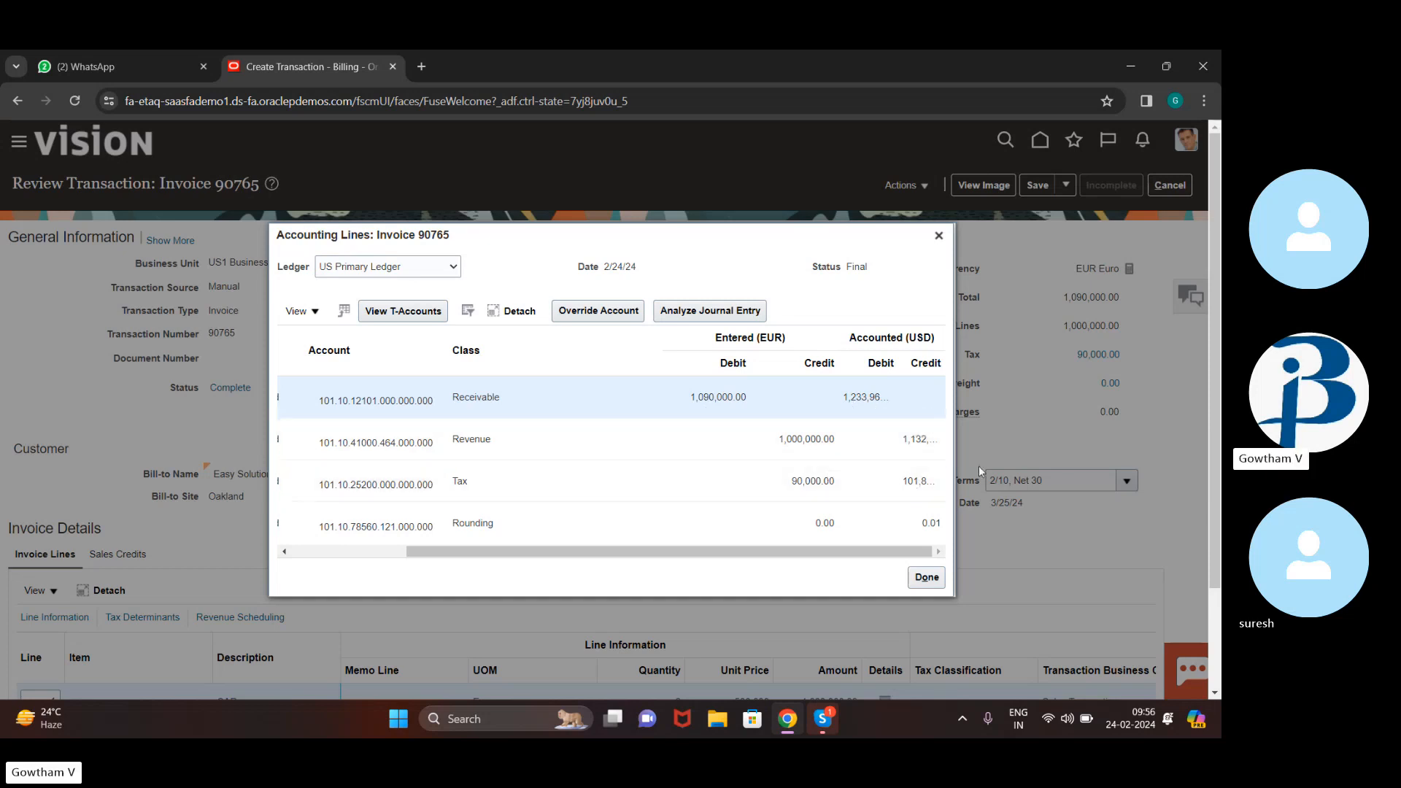
click(922, 442)
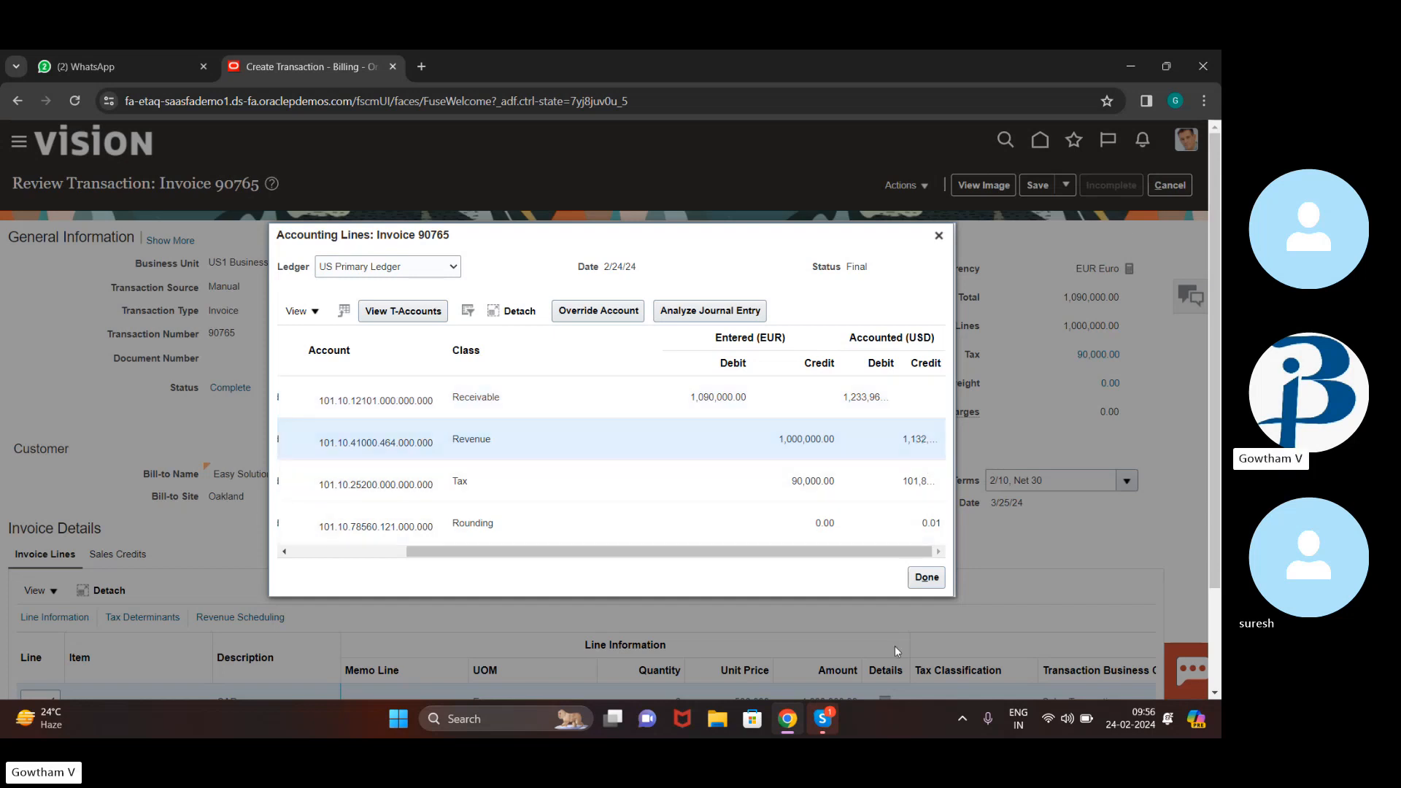
click(927, 577)
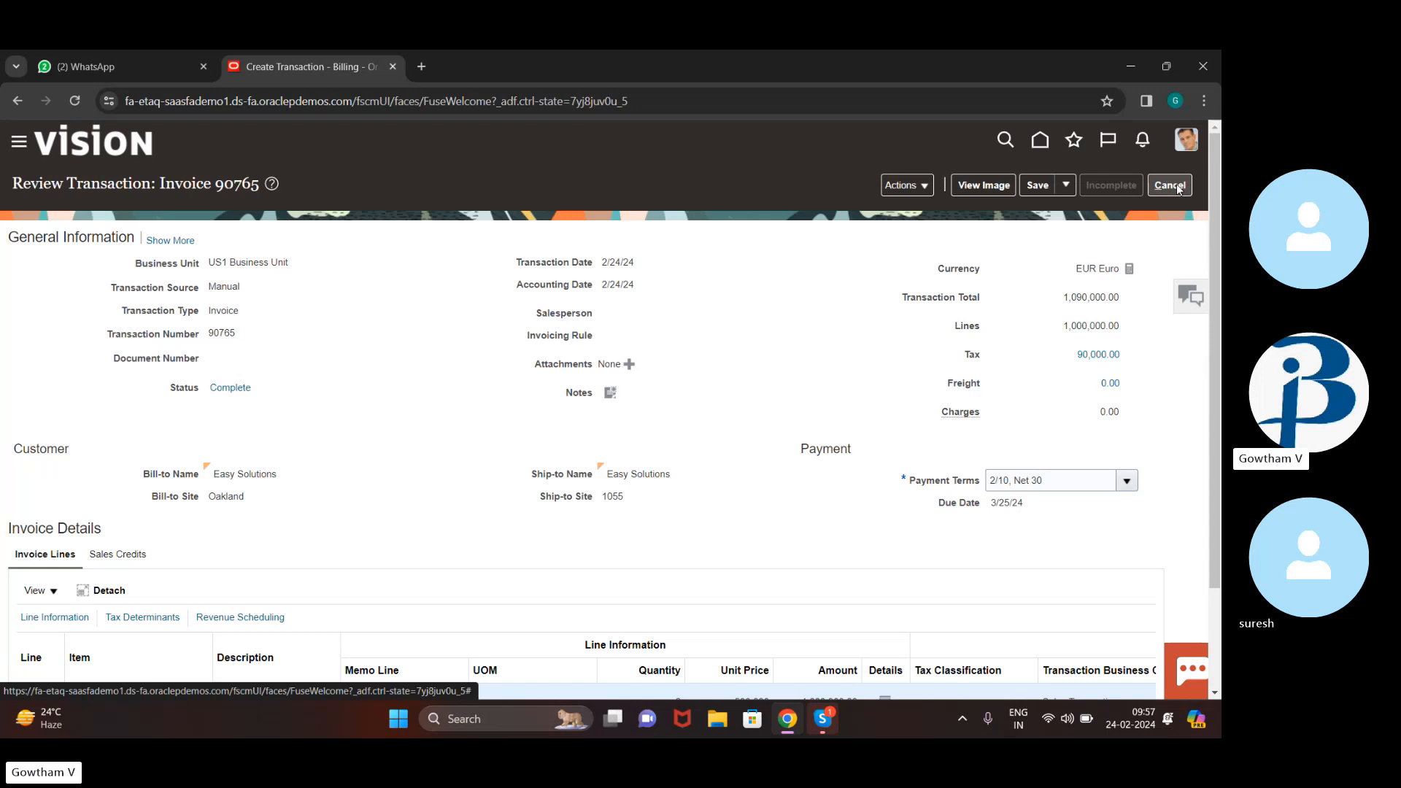
Save and close invoice 90765, then open a new Credit Transaction page
click(1066, 184)
click(1051, 204)
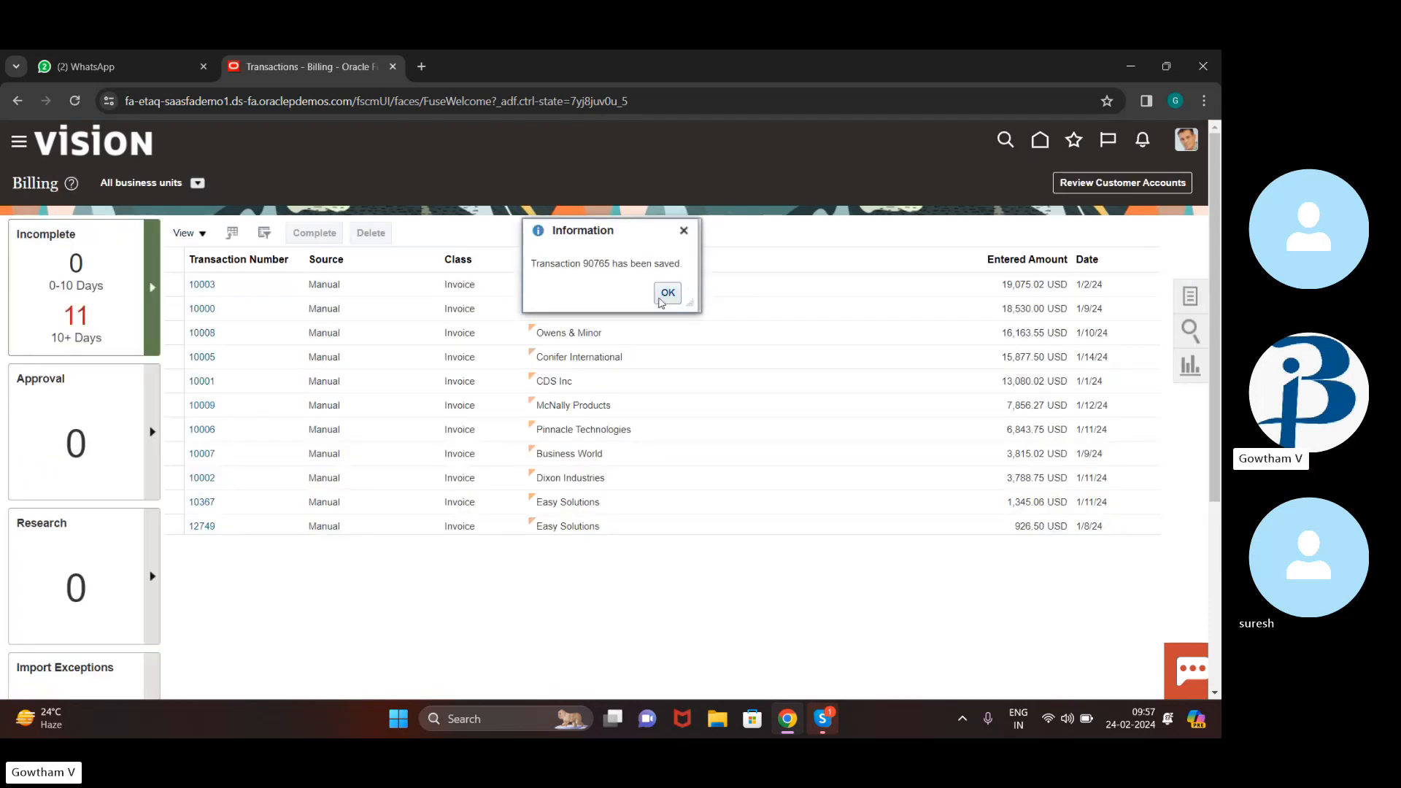
click(668, 293)
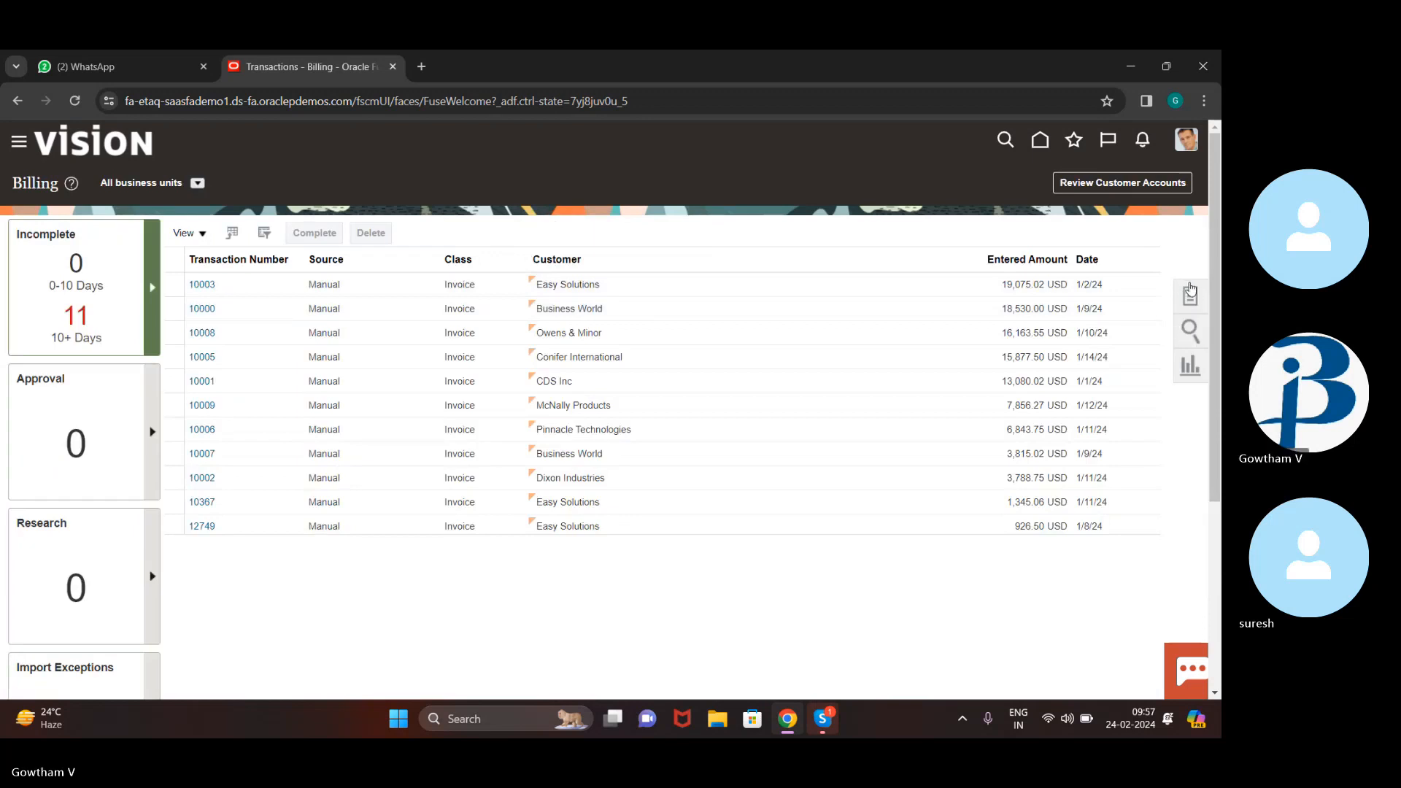
click(1194, 295)
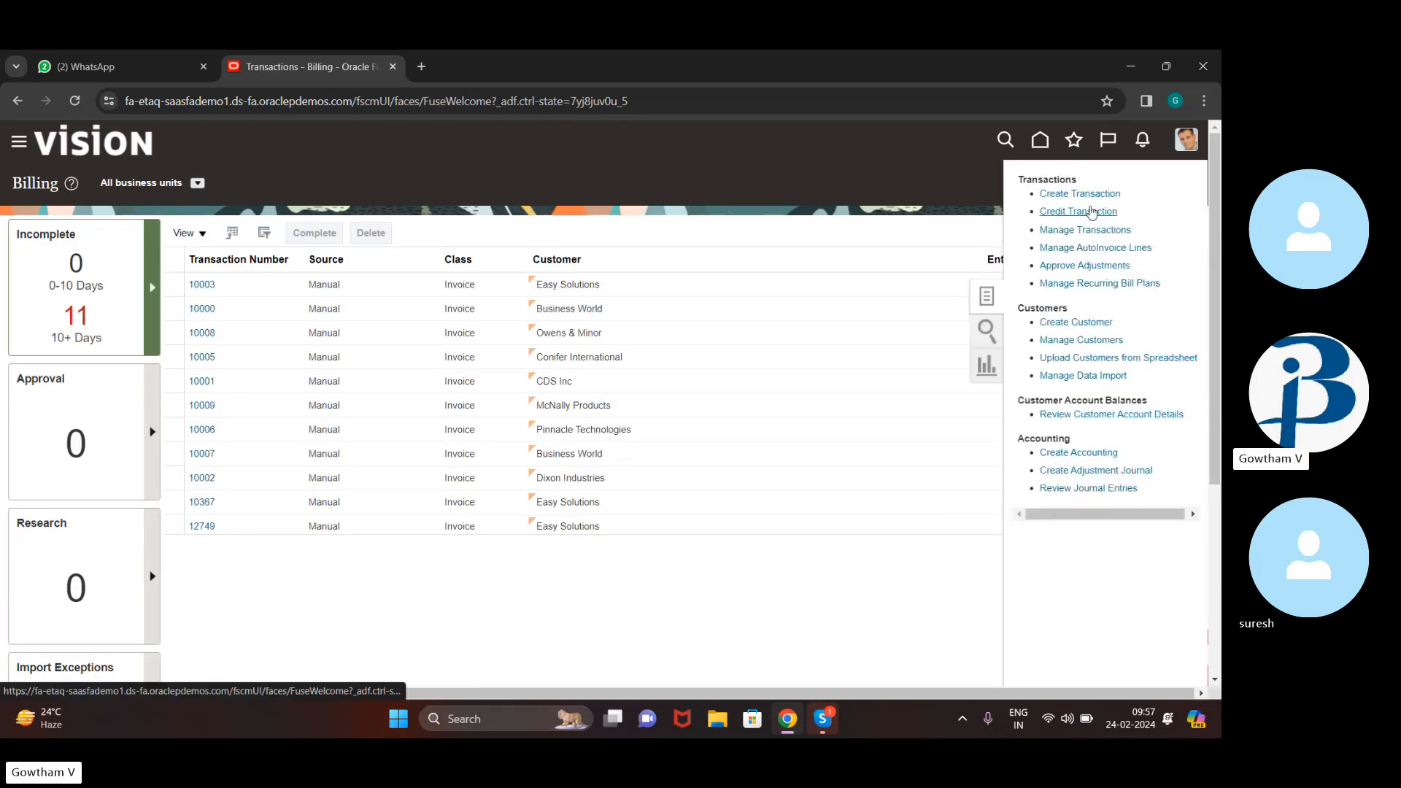
click(1087, 211)
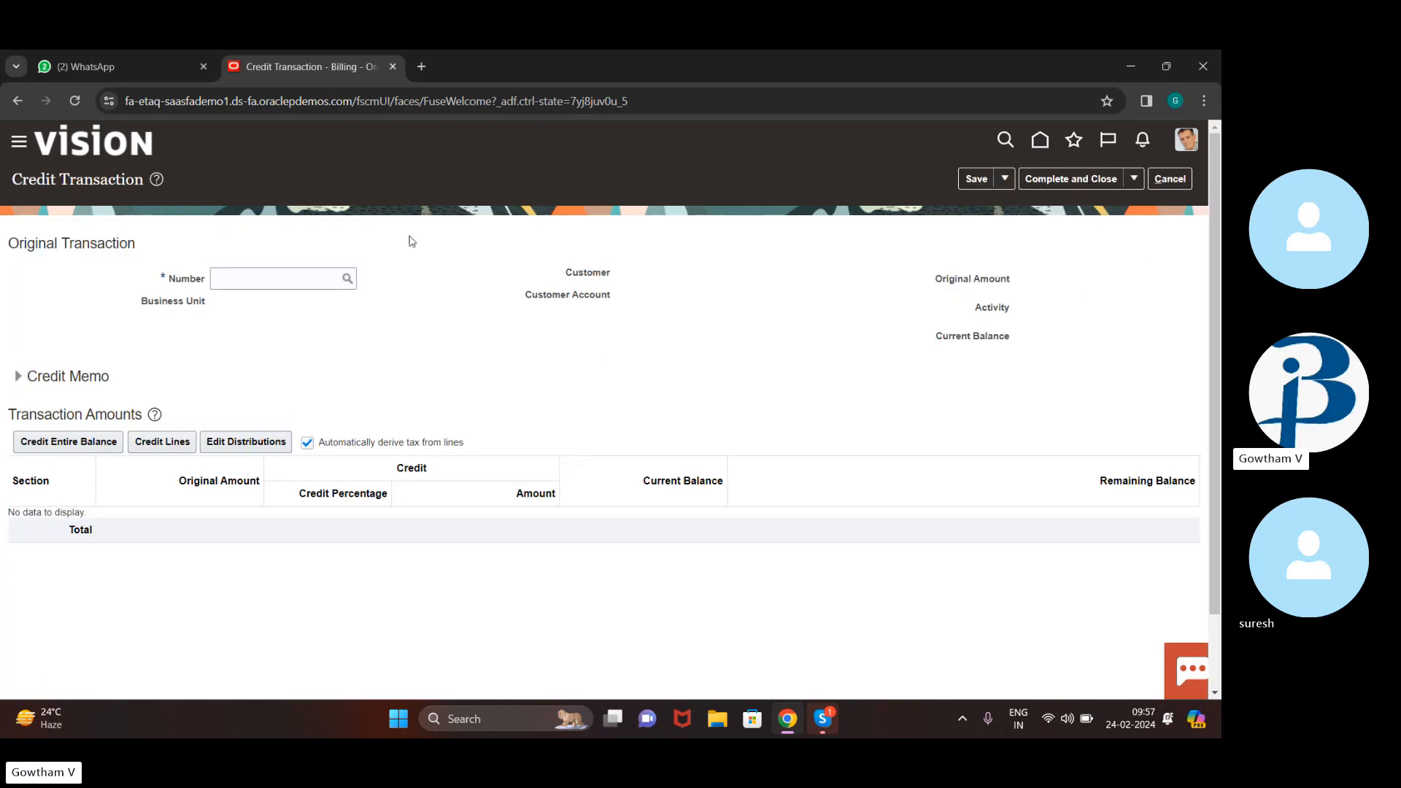
Paste 89765 as the original transaction number and select that transaction from the search results
click(294, 280)
text(89765)
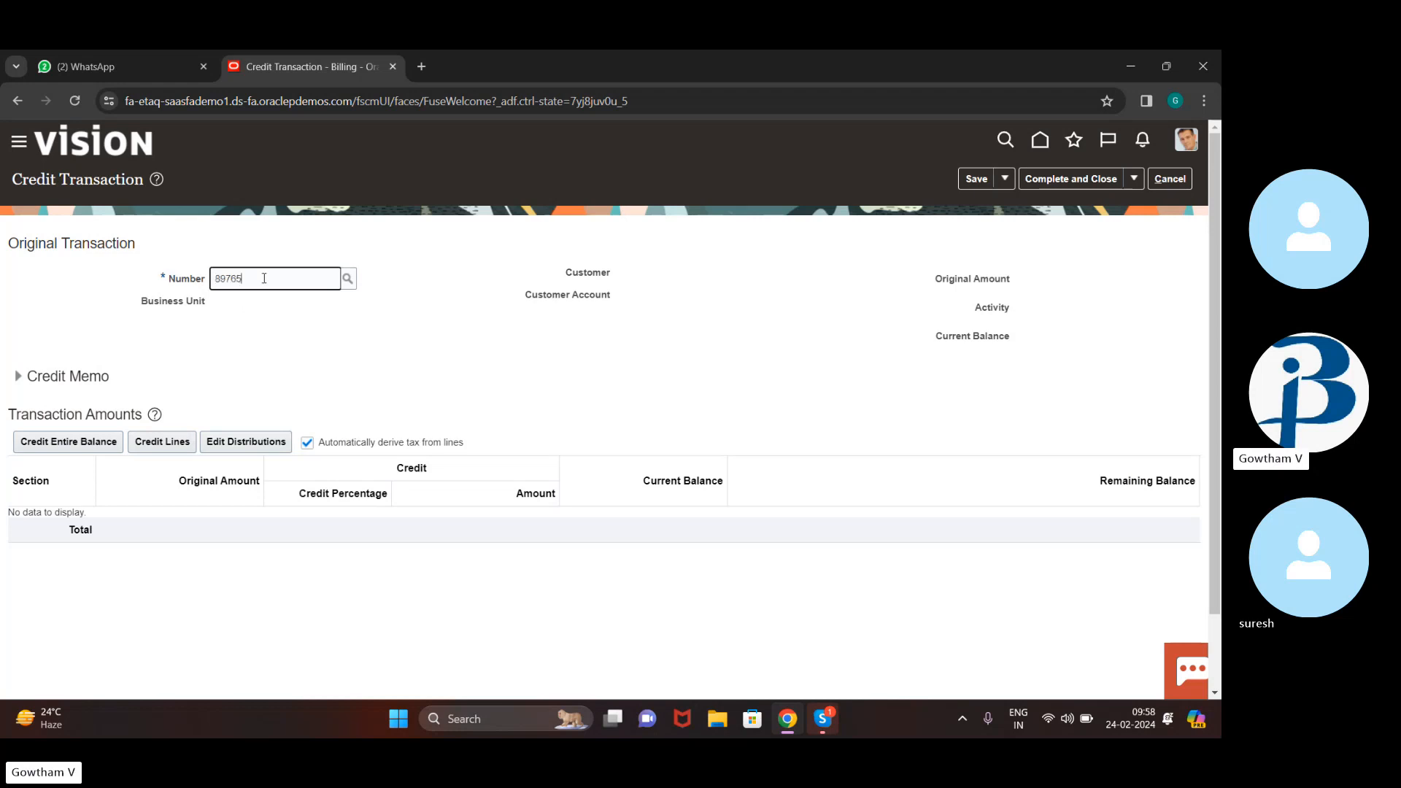
click(348, 281)
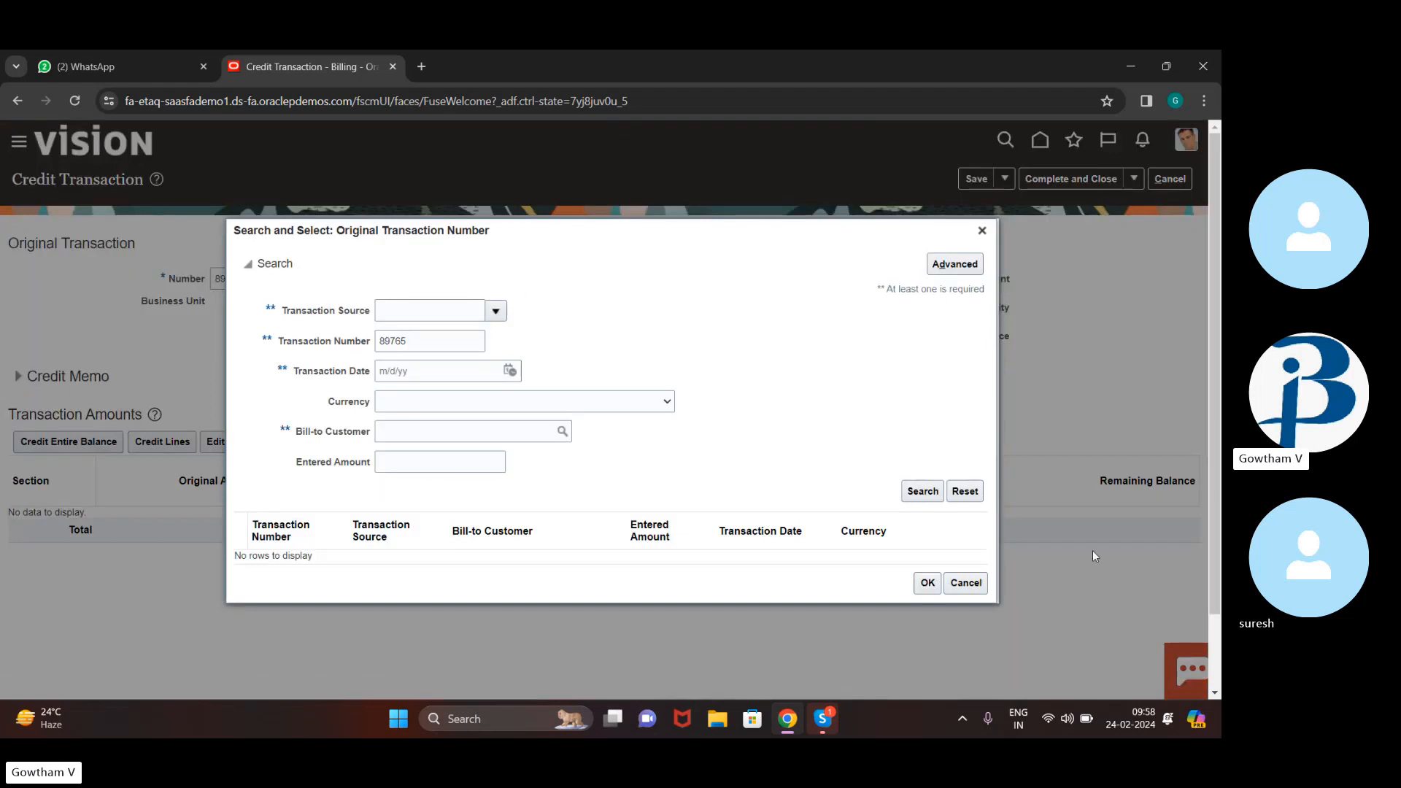
click(932, 498)
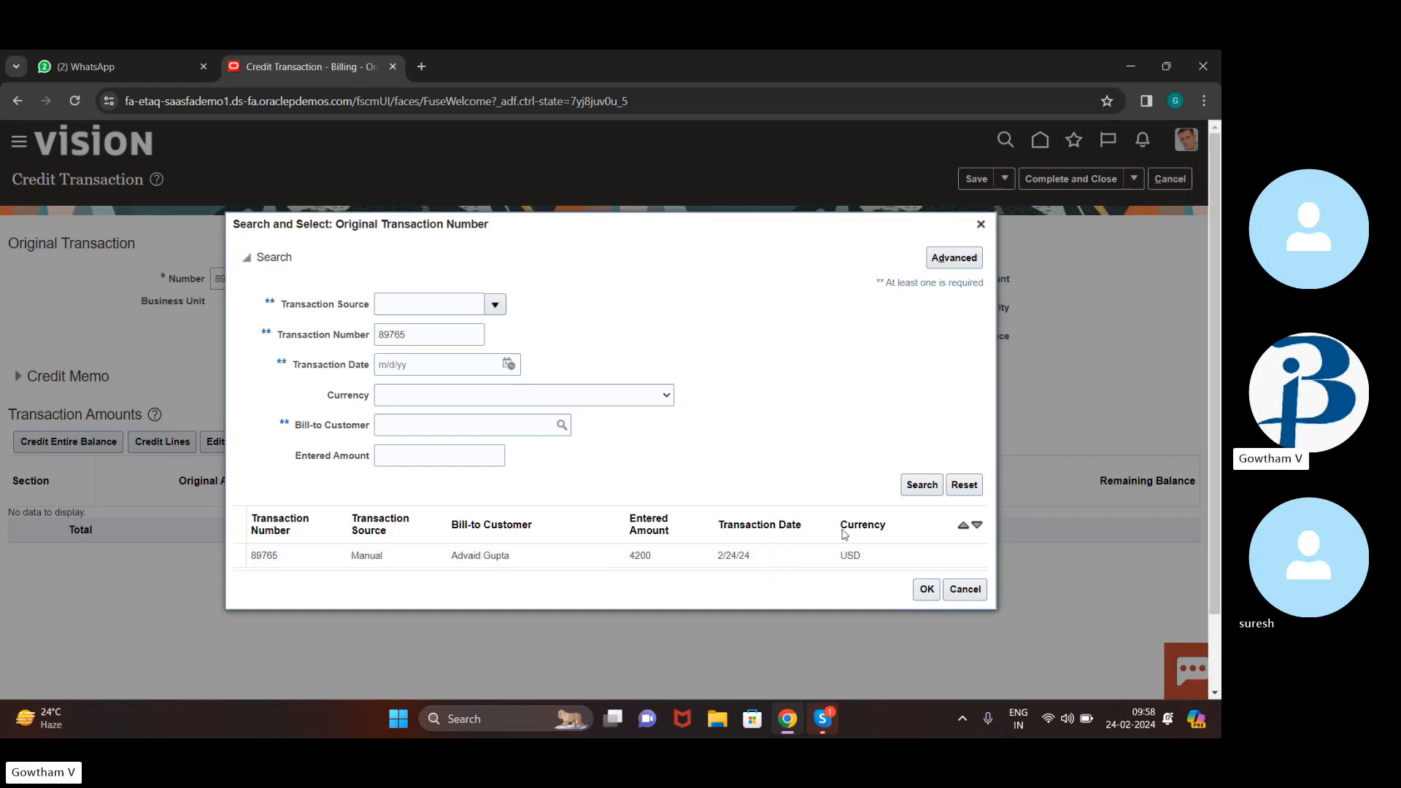
click(886, 562)
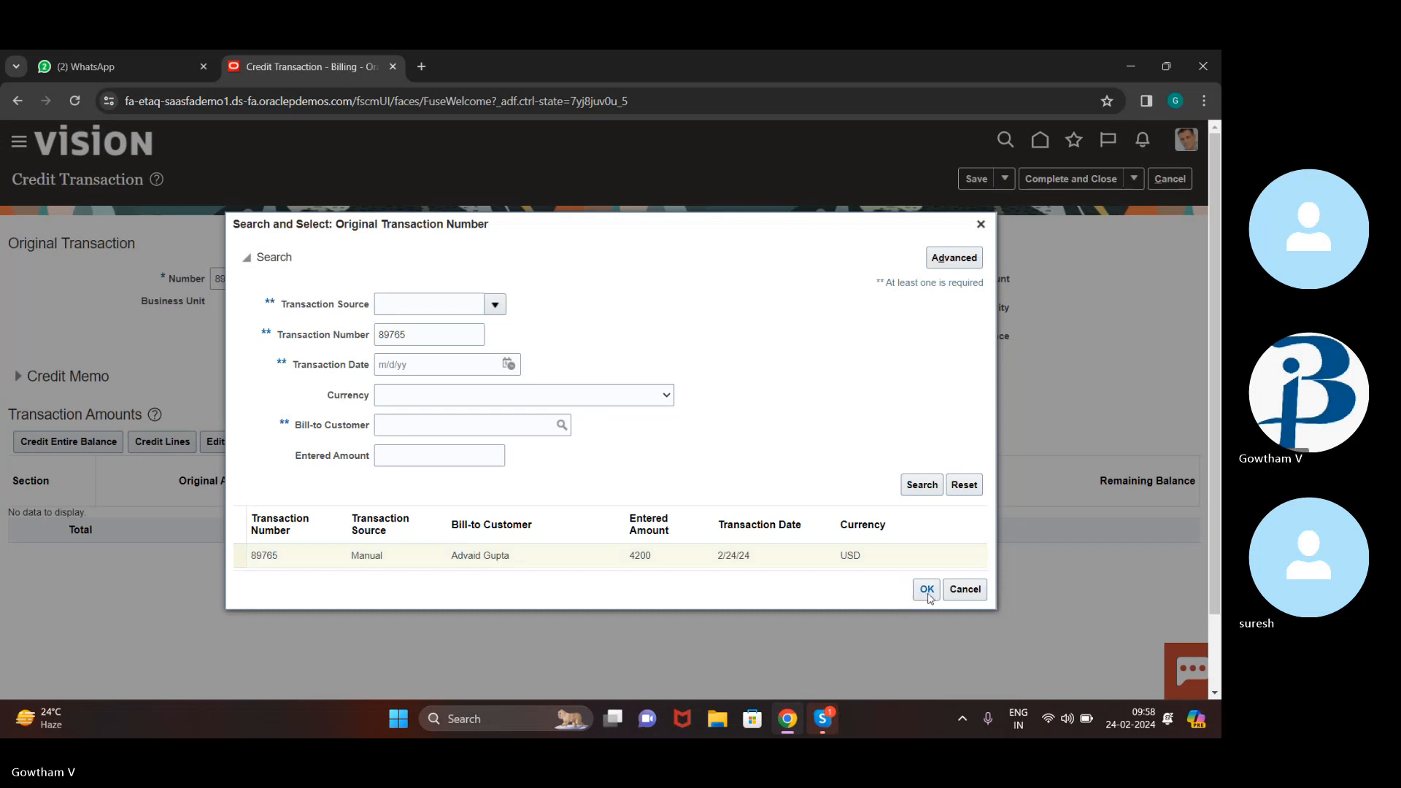
click(926, 589)
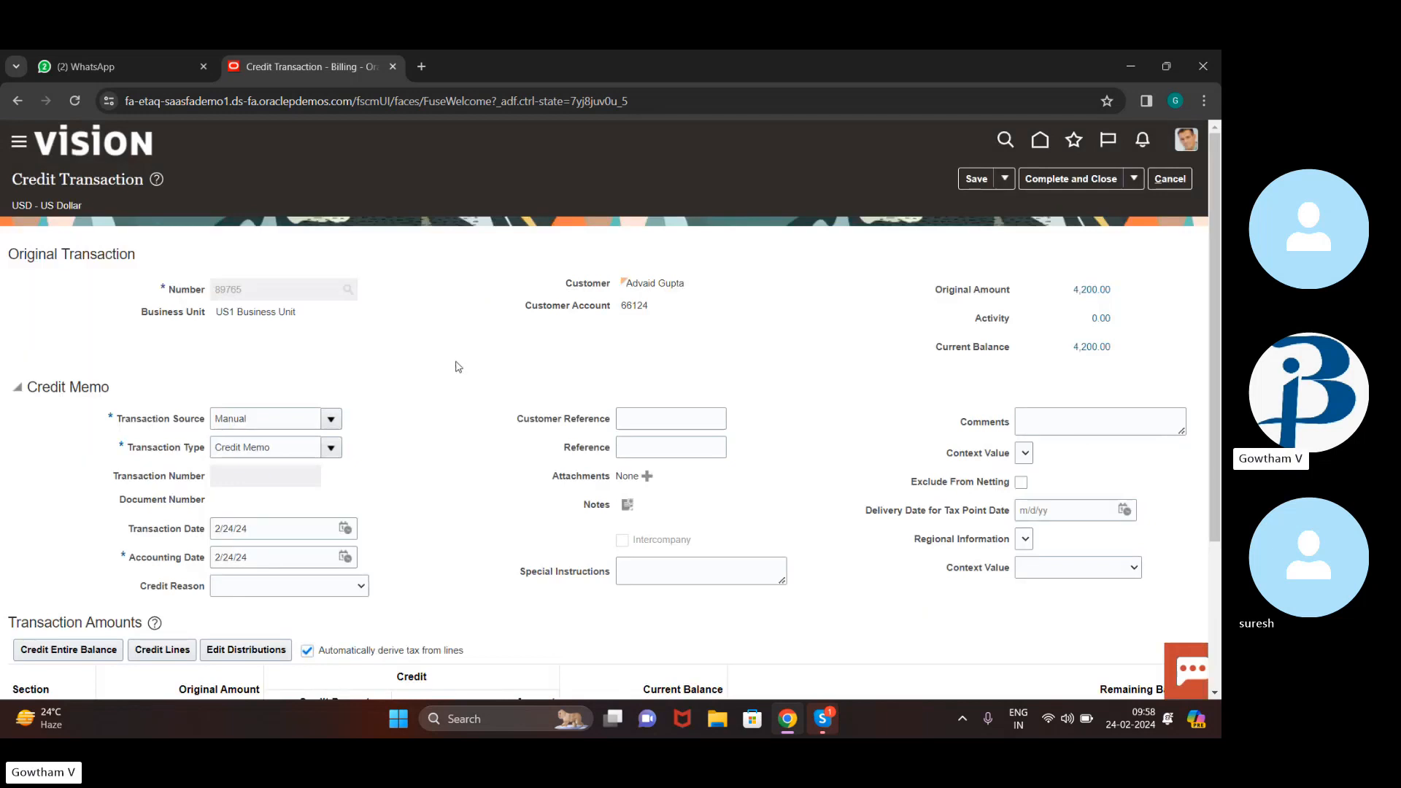
Enter a 50% line credit percentage so the credit totals -2,100.00
scroll(446, 401, down, 3)
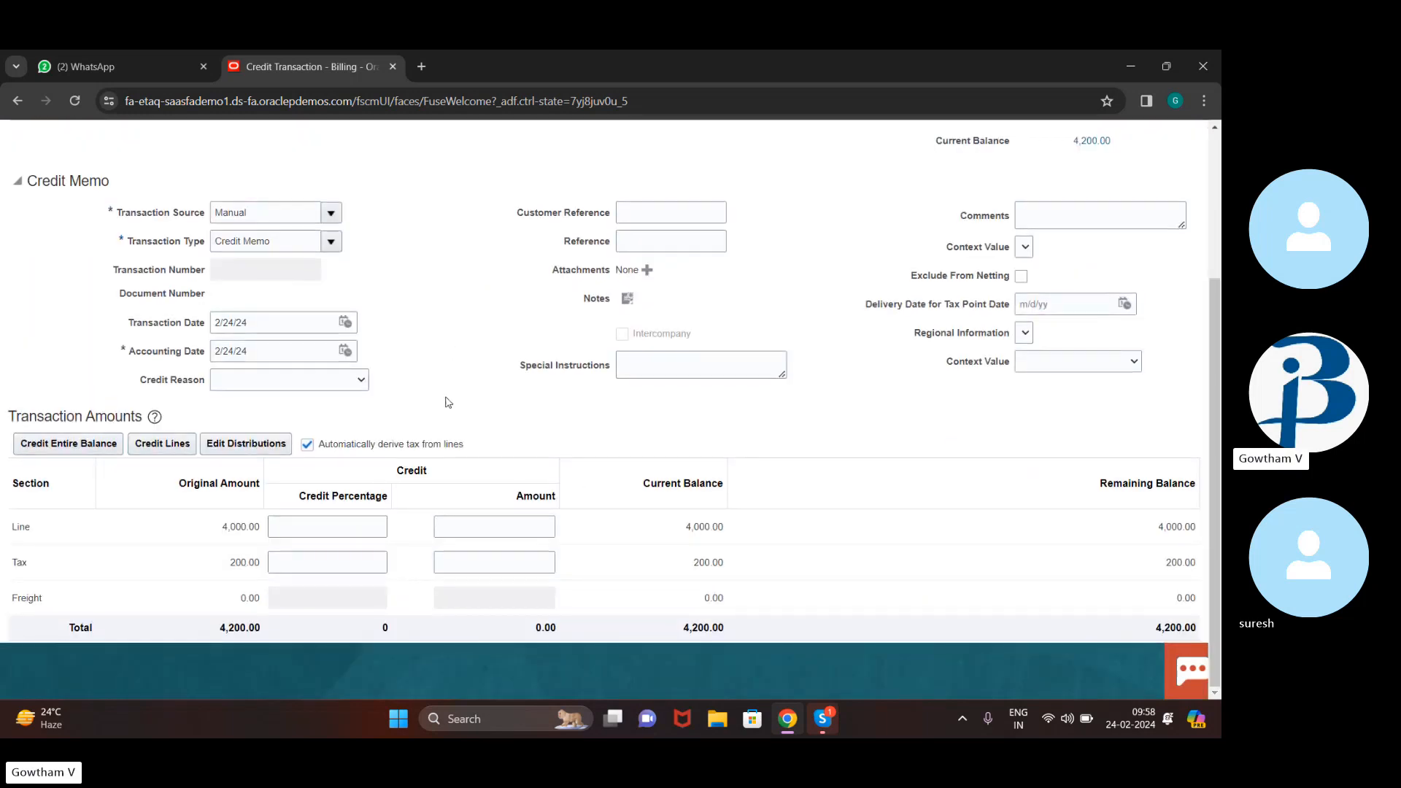
click(363, 523)
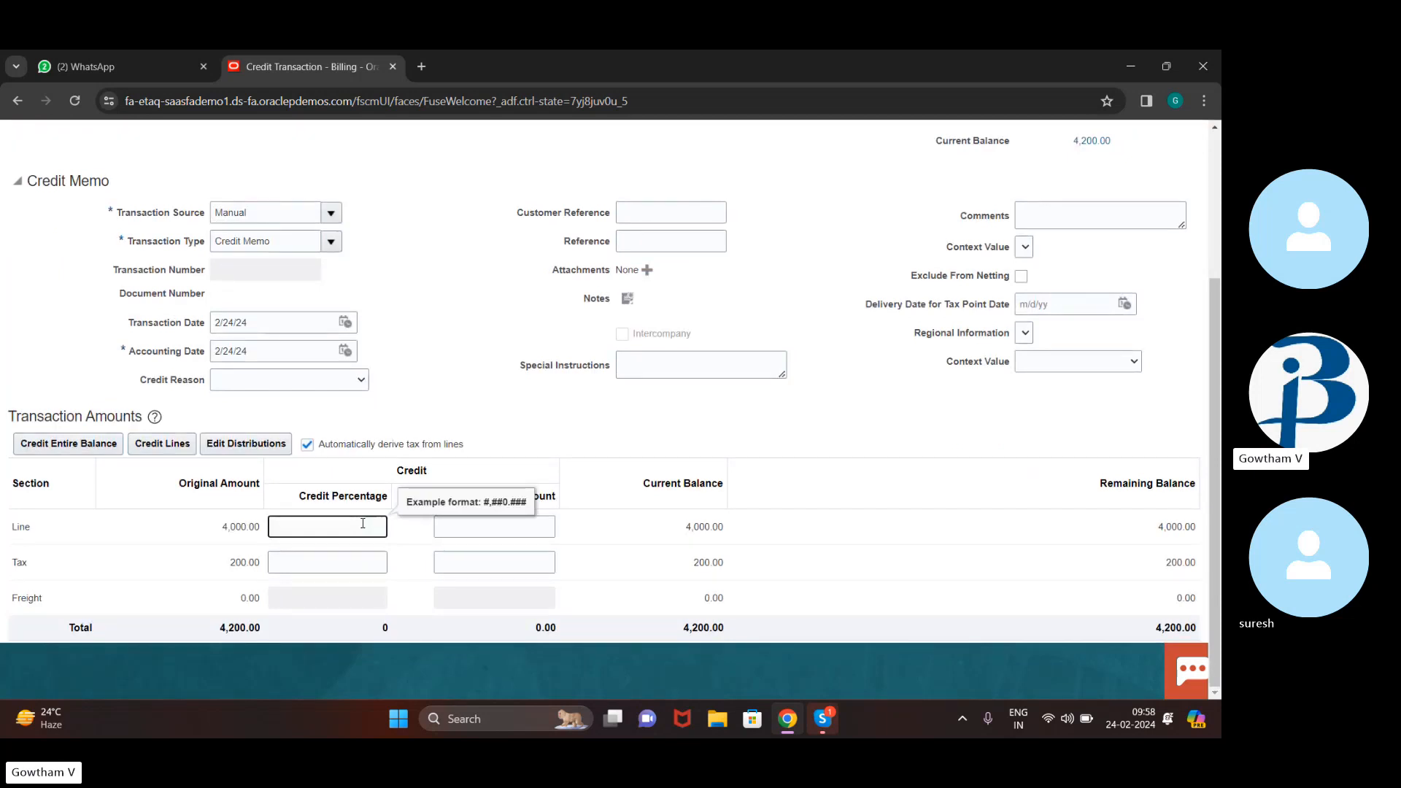
text(500)
key(BackSpace)
key(Tab)
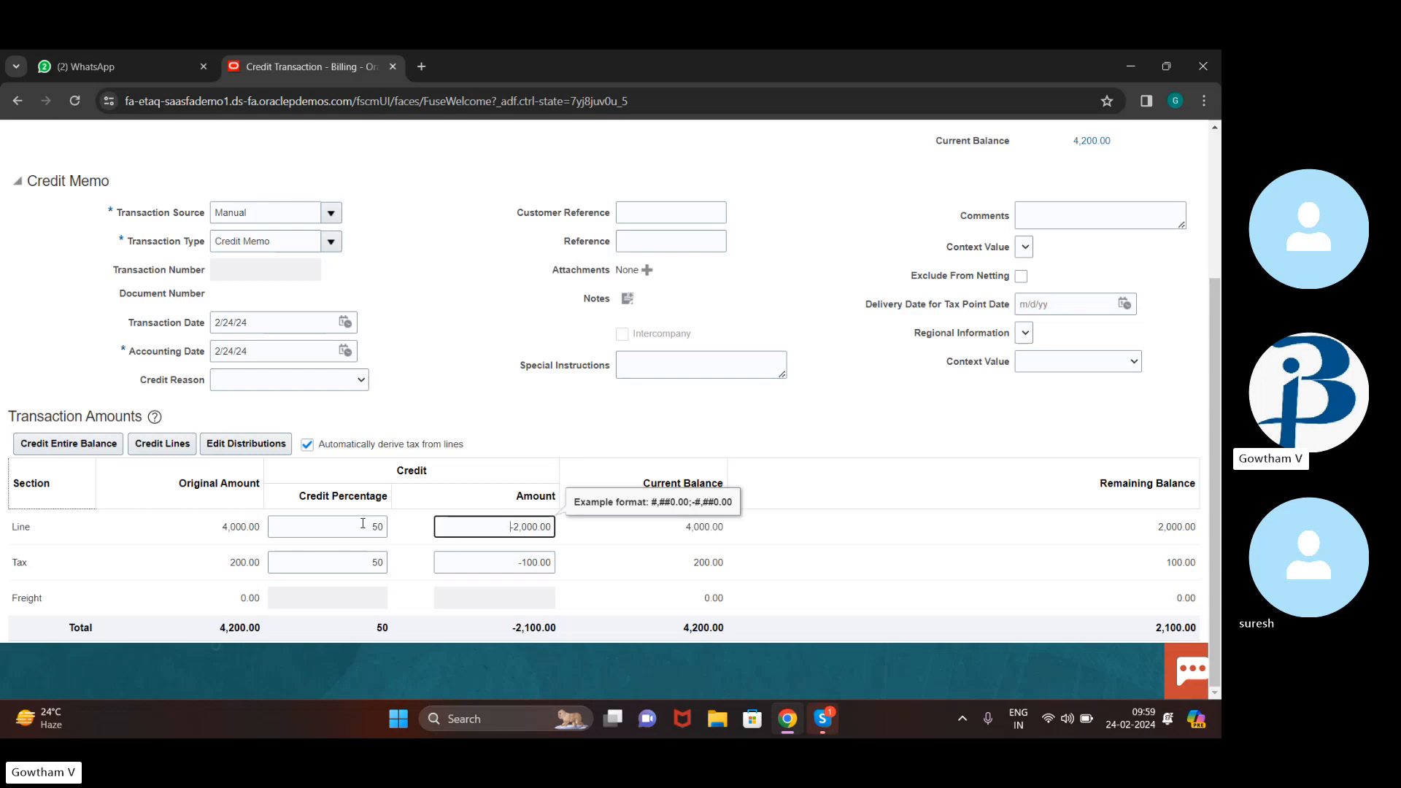
click(836, 421)
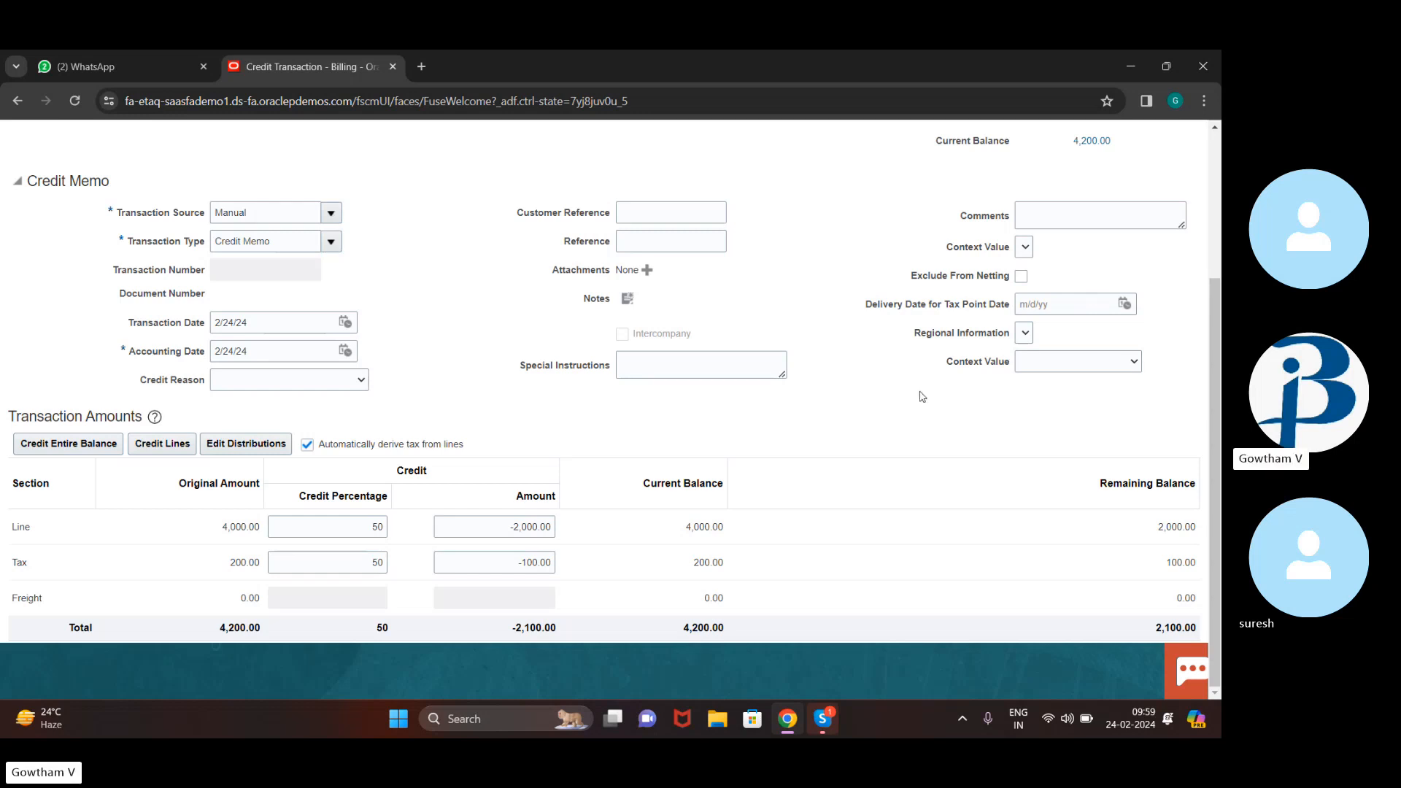
Complete and review credit memo 90766, then post its accounting to the ledger
scroll(784, 270, up, 3)
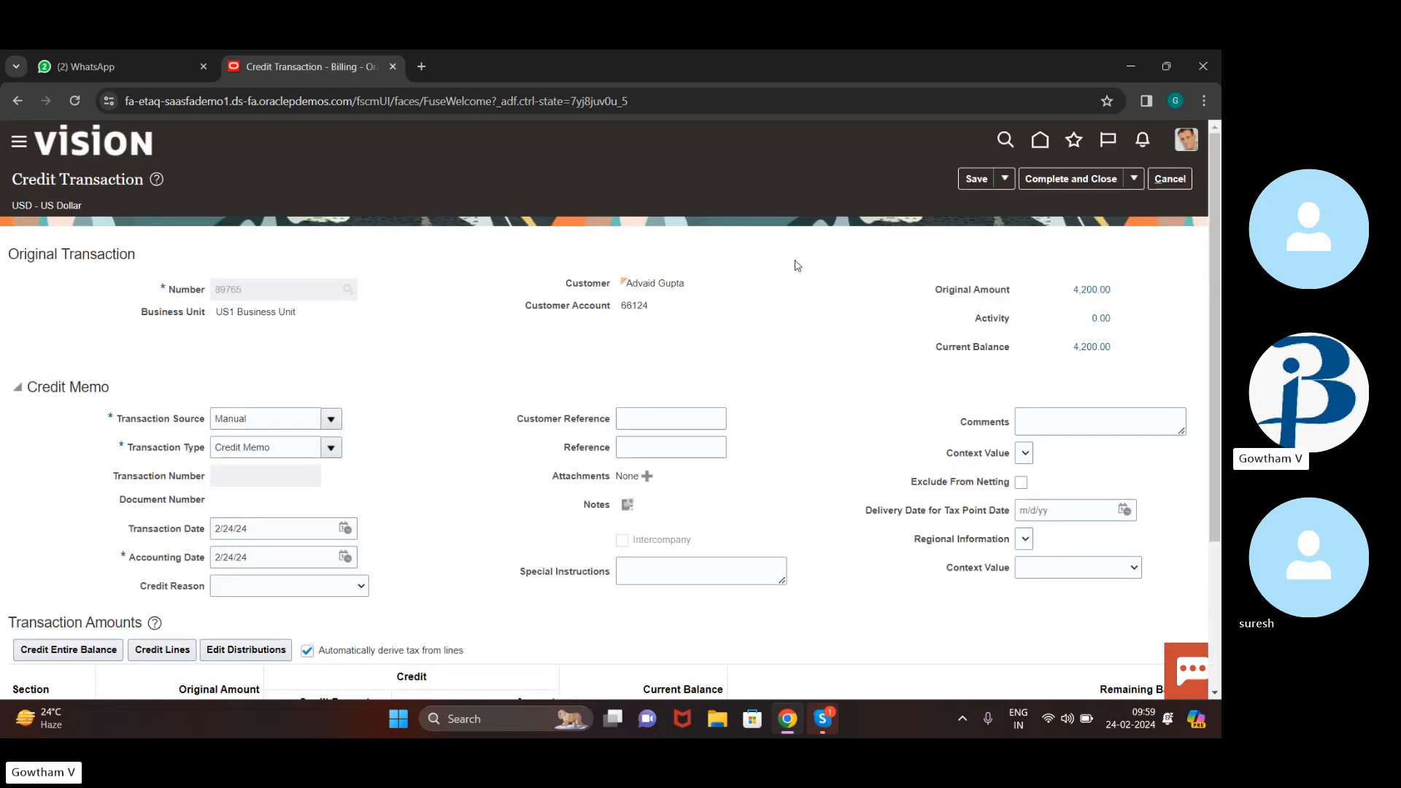
click(1135, 179)
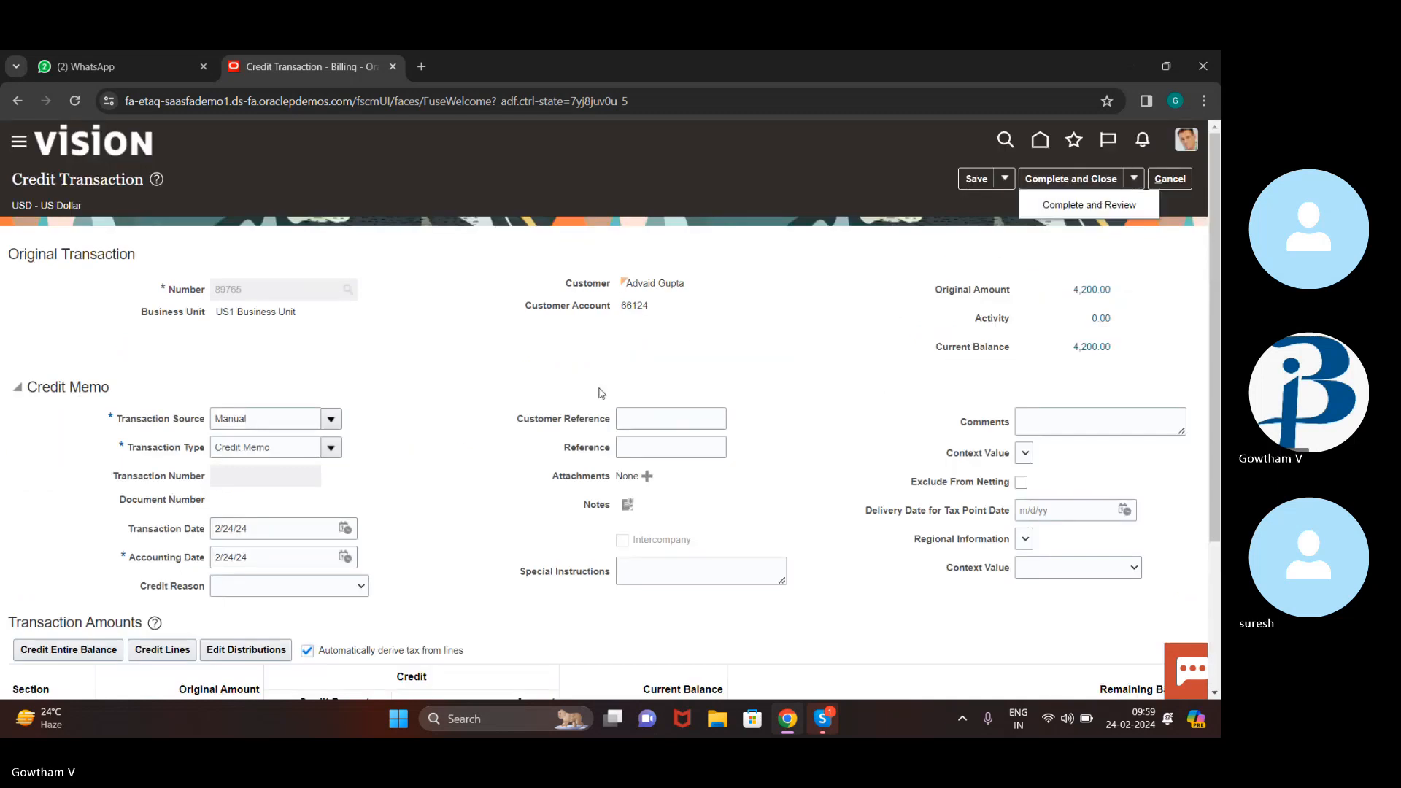
click(703, 378)
scroll(703, 379, down, 3)
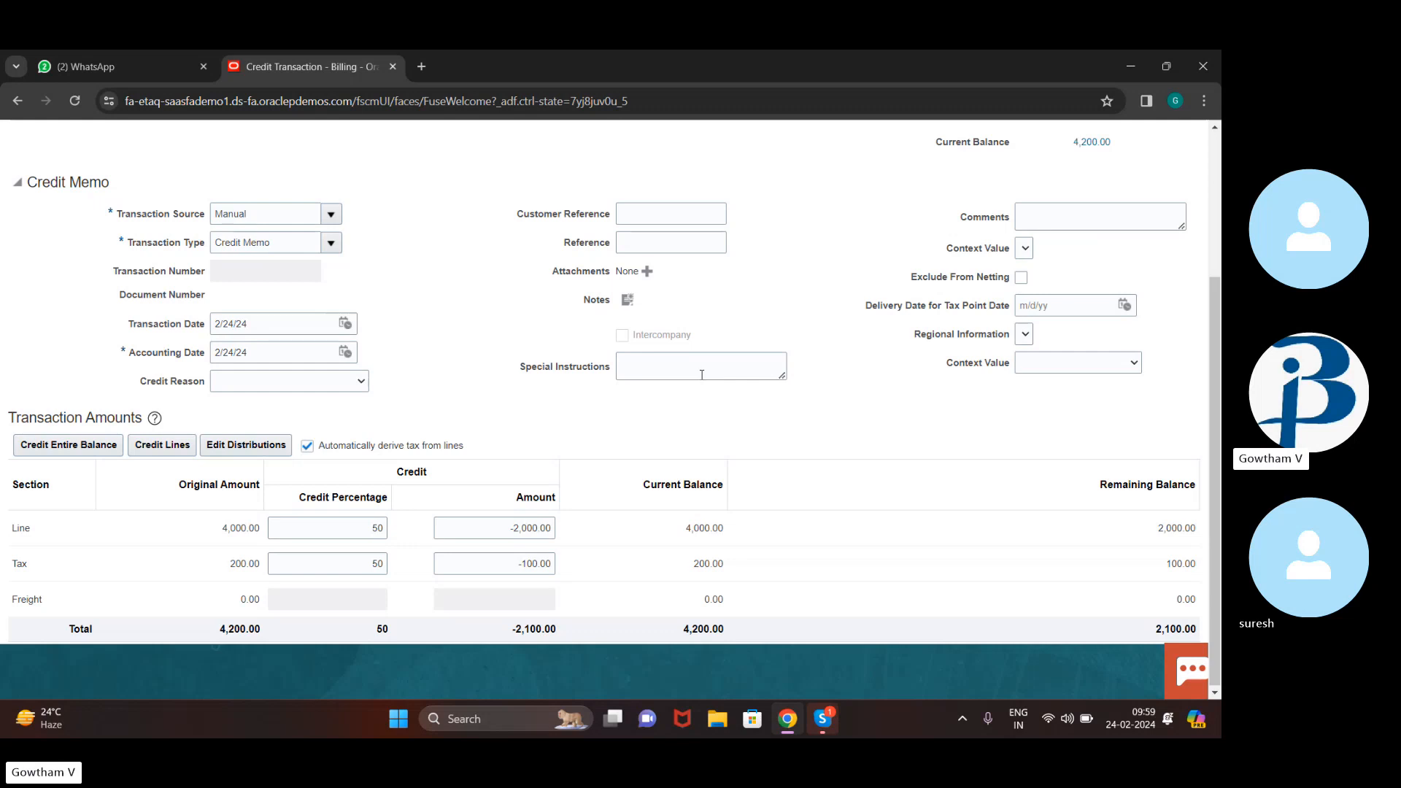
scroll(779, 289, up, 3)
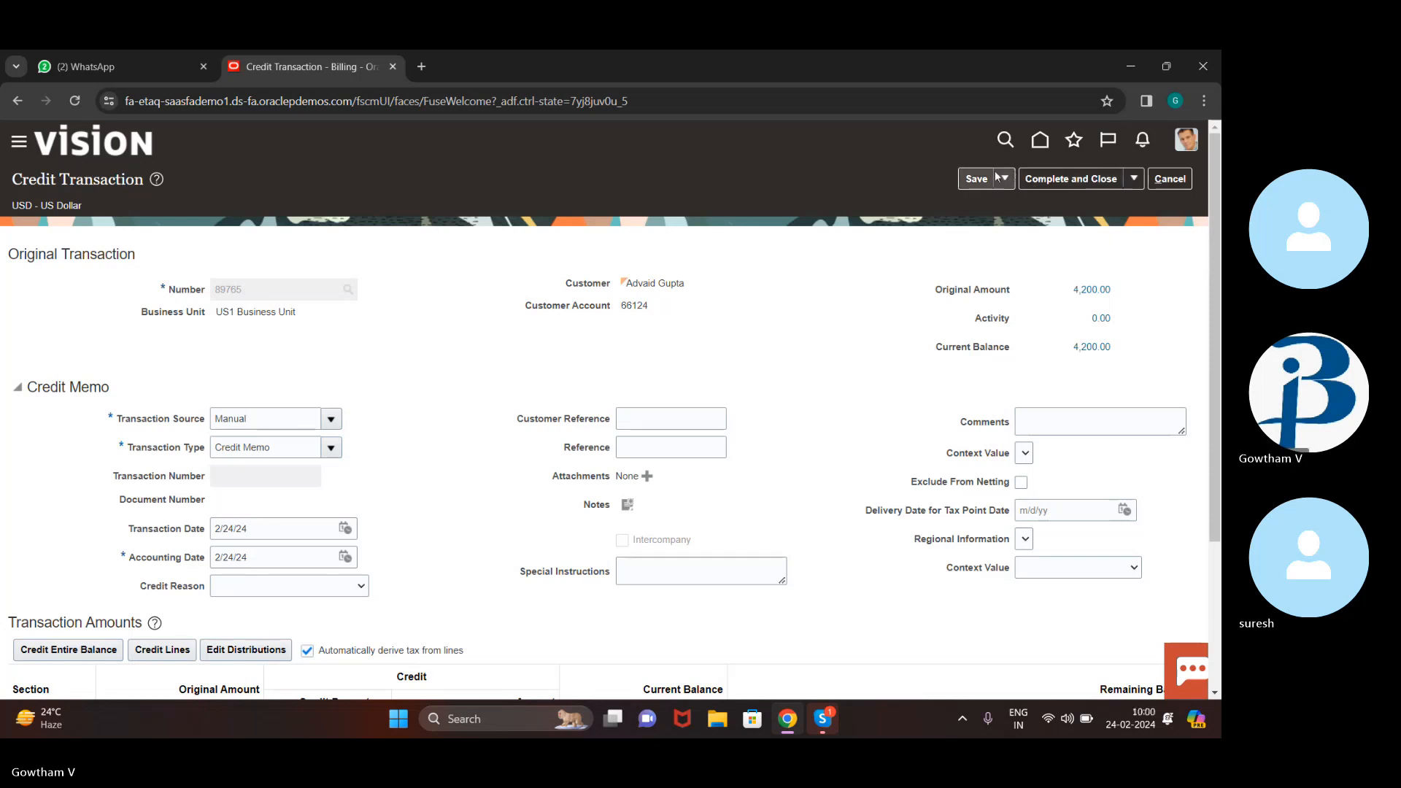
click(1132, 181)
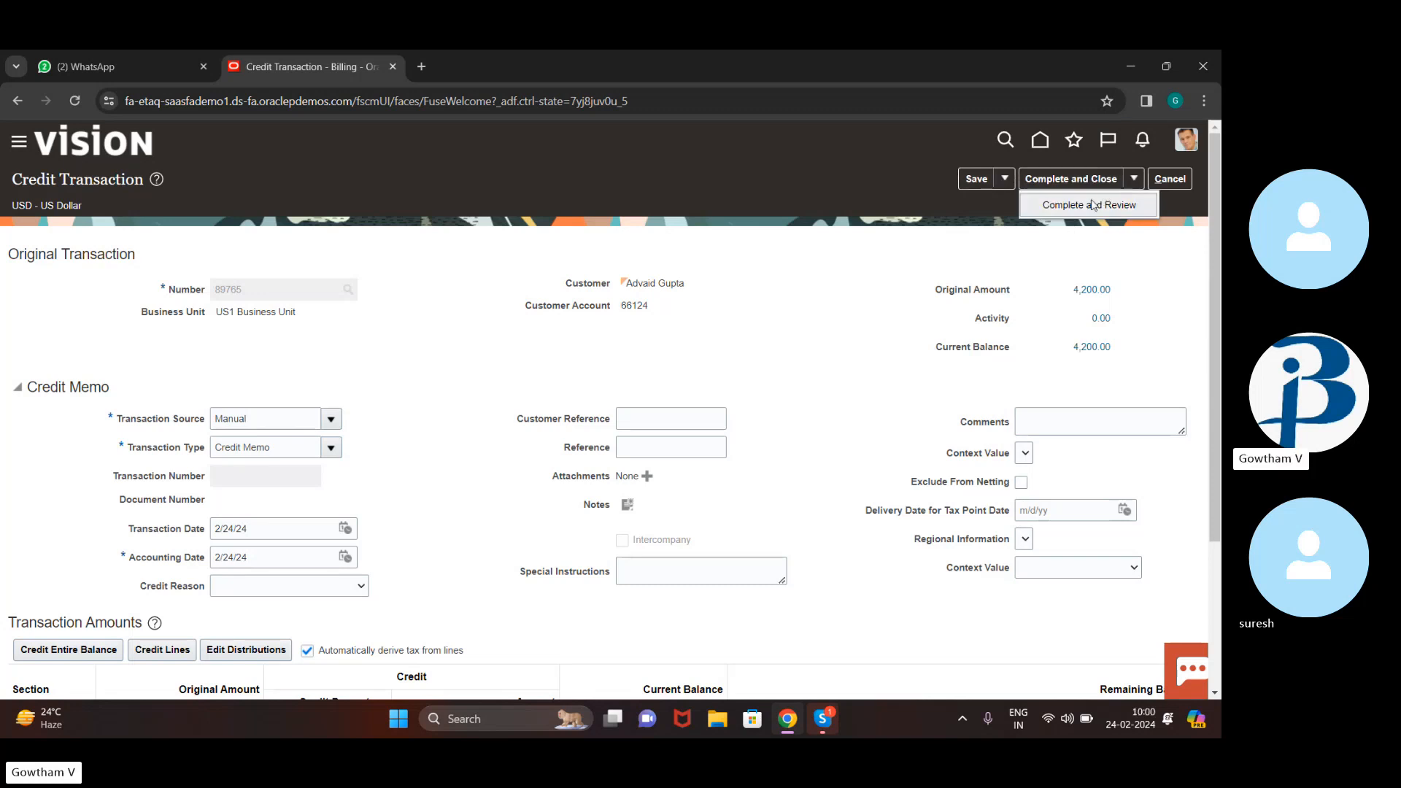
click(1091, 199)
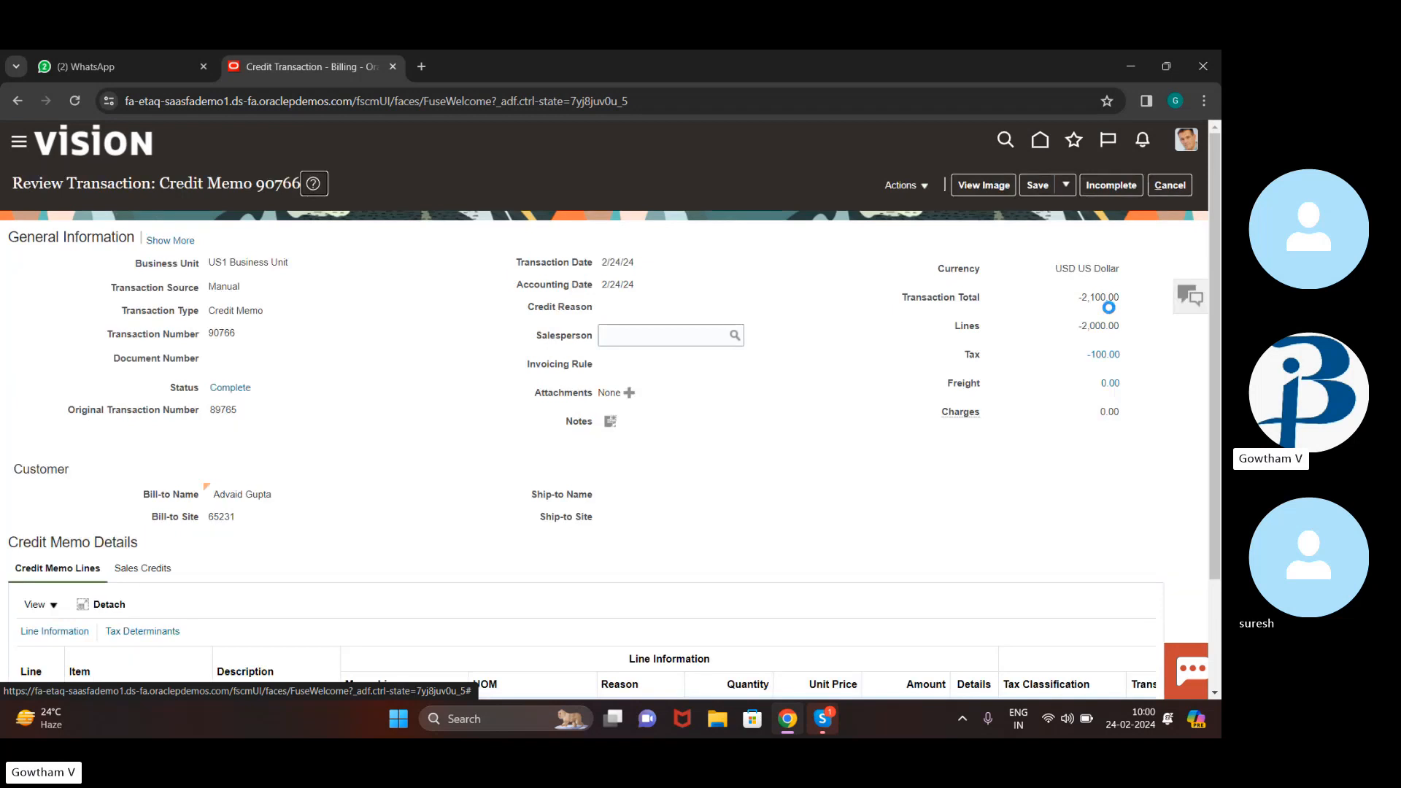
click(923, 187)
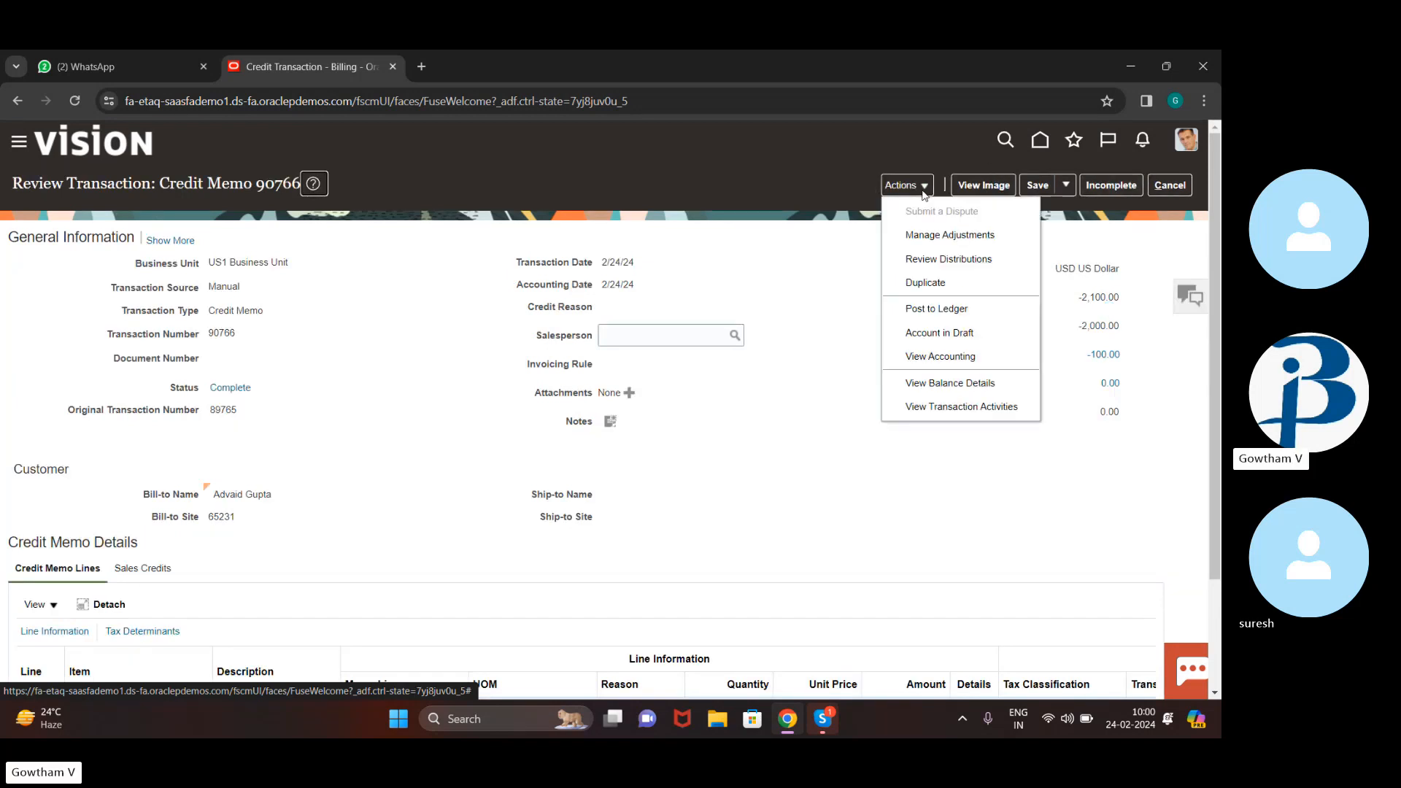
click(975, 312)
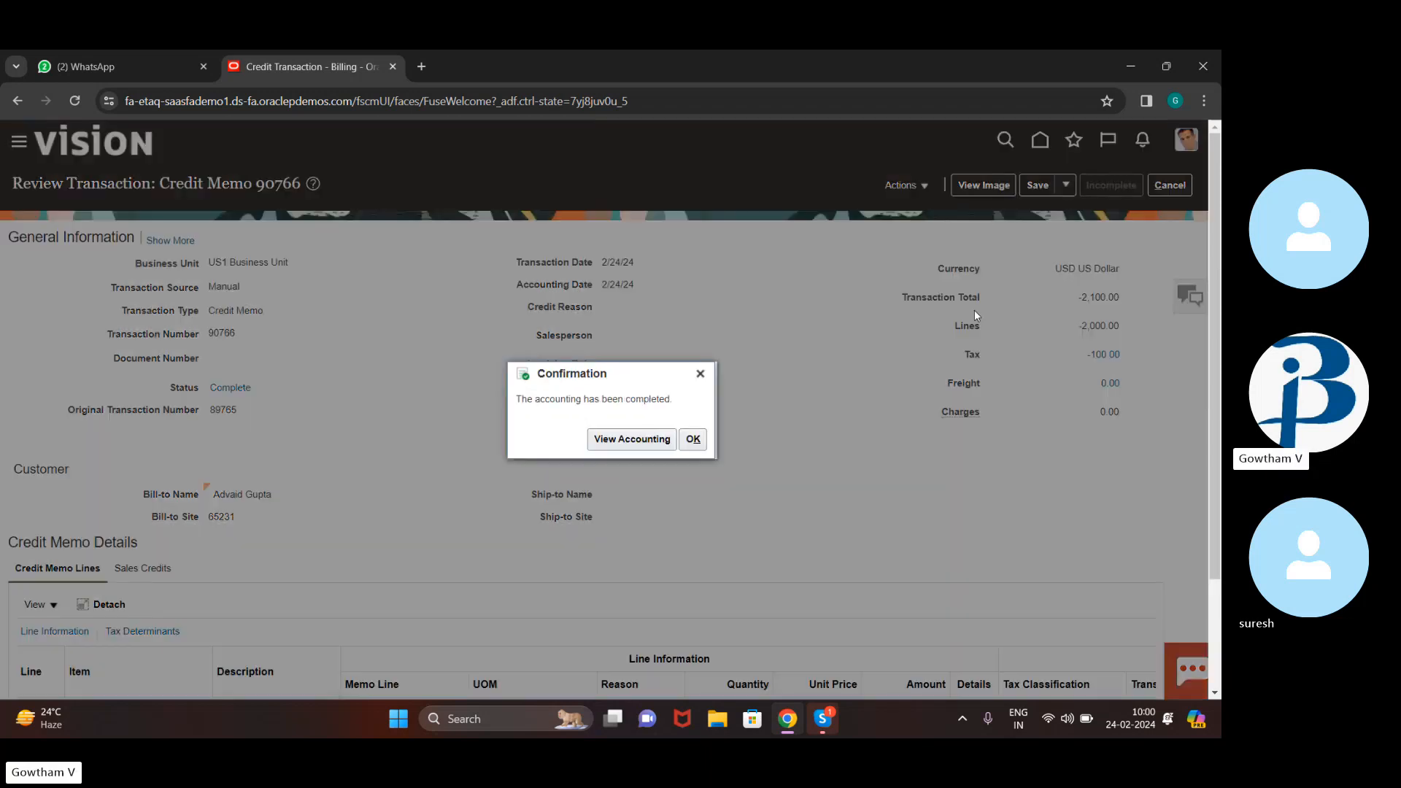
Review credit memo 90766's accounting lines and confirm Manage Adjustments lists none
click(664, 439)
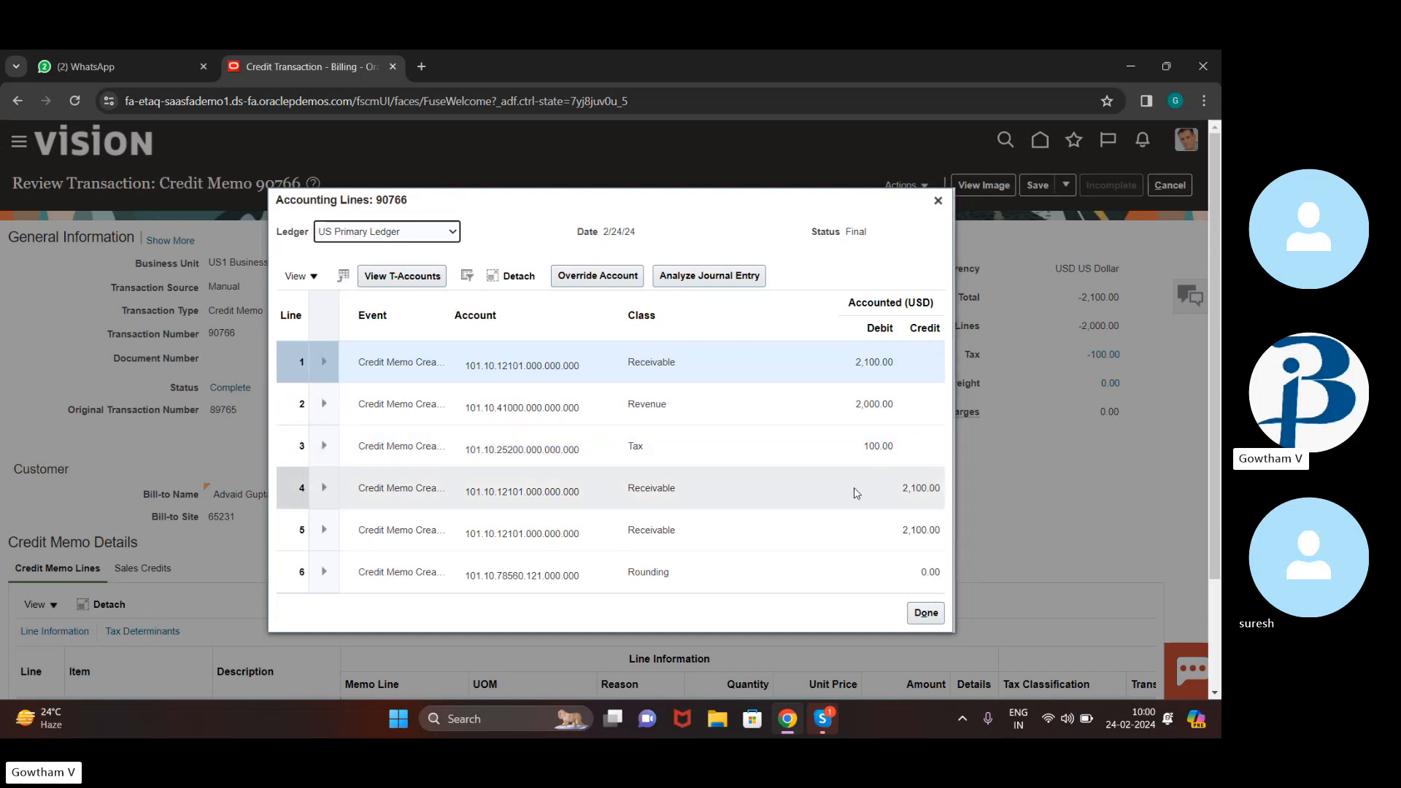
click(930, 616)
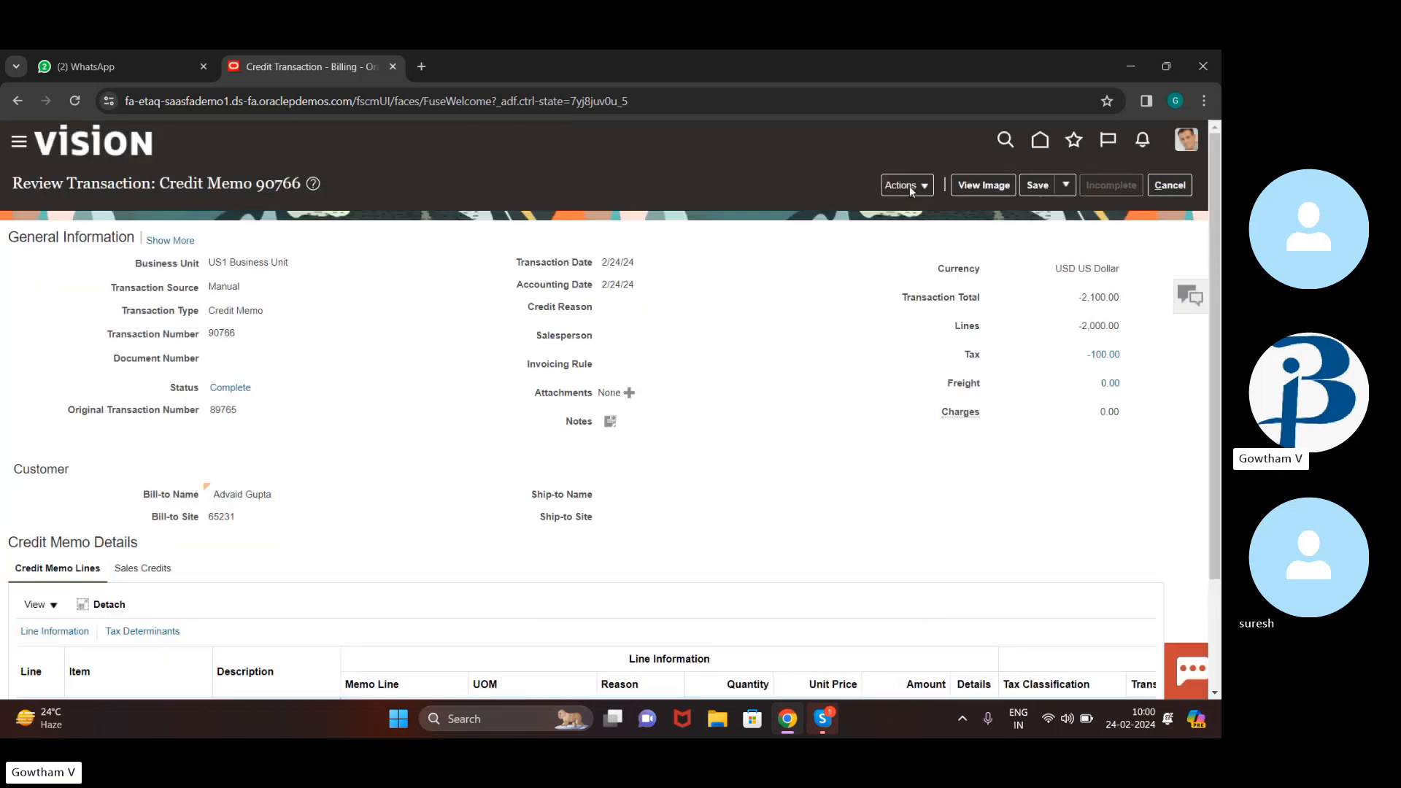
click(910, 186)
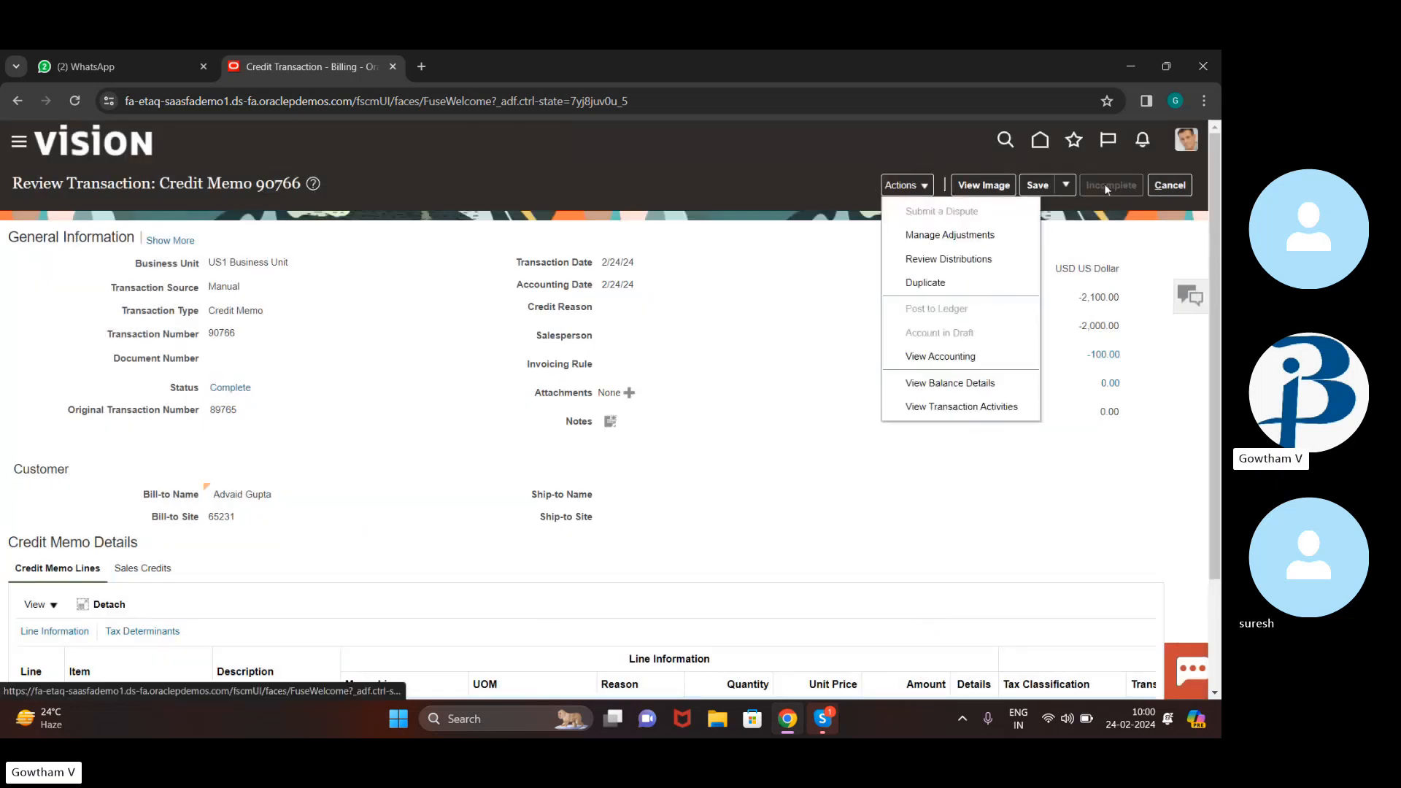
click(978, 236)
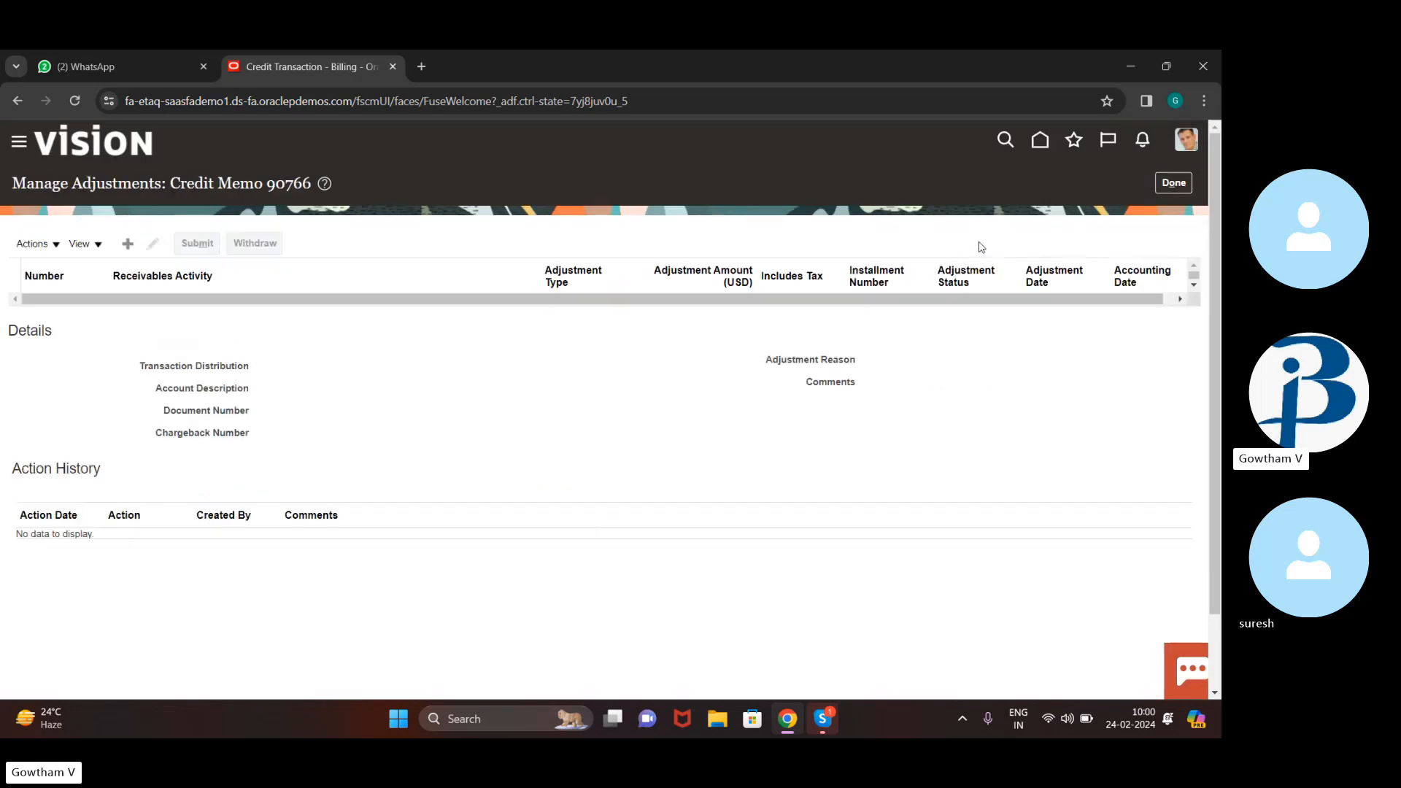
click(1186, 185)
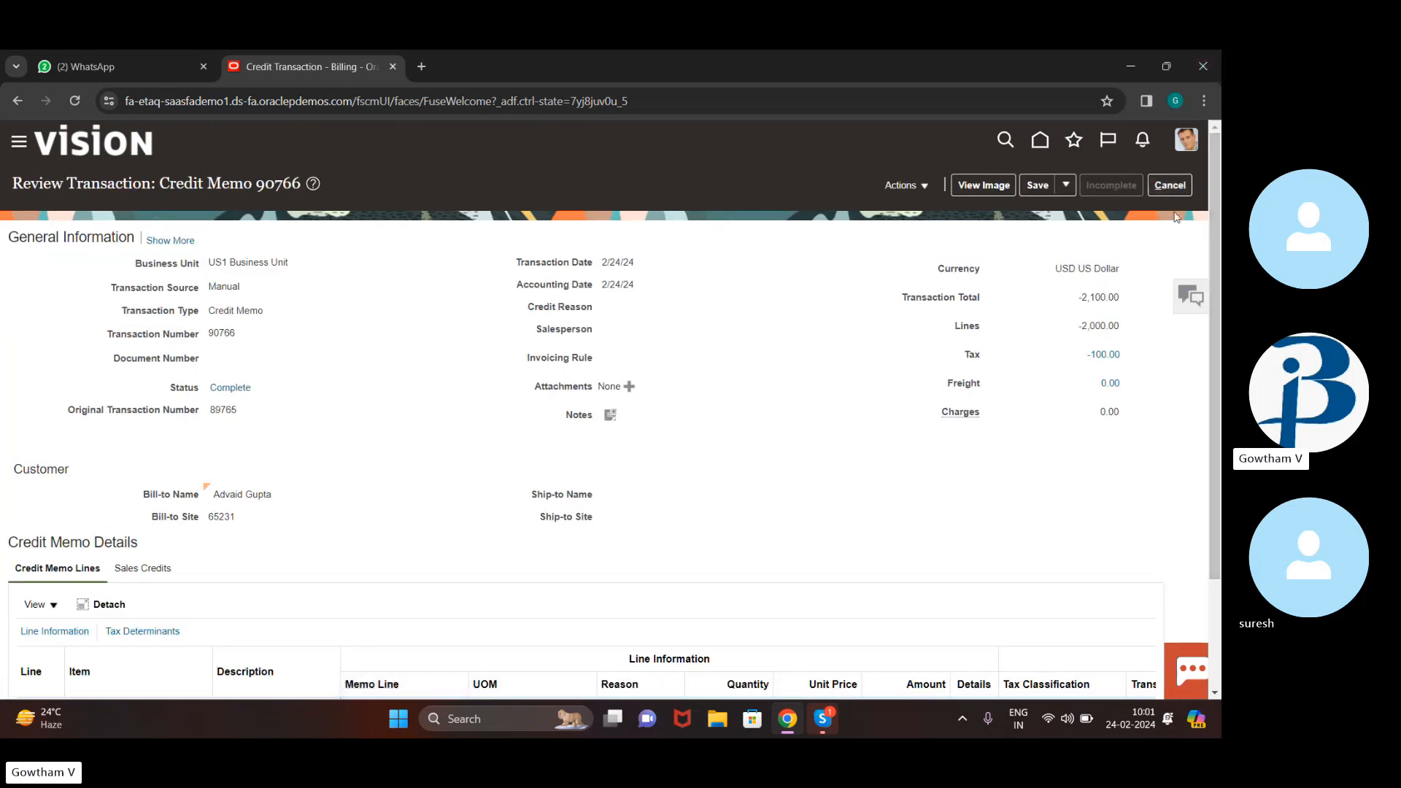
click(1180, 186)
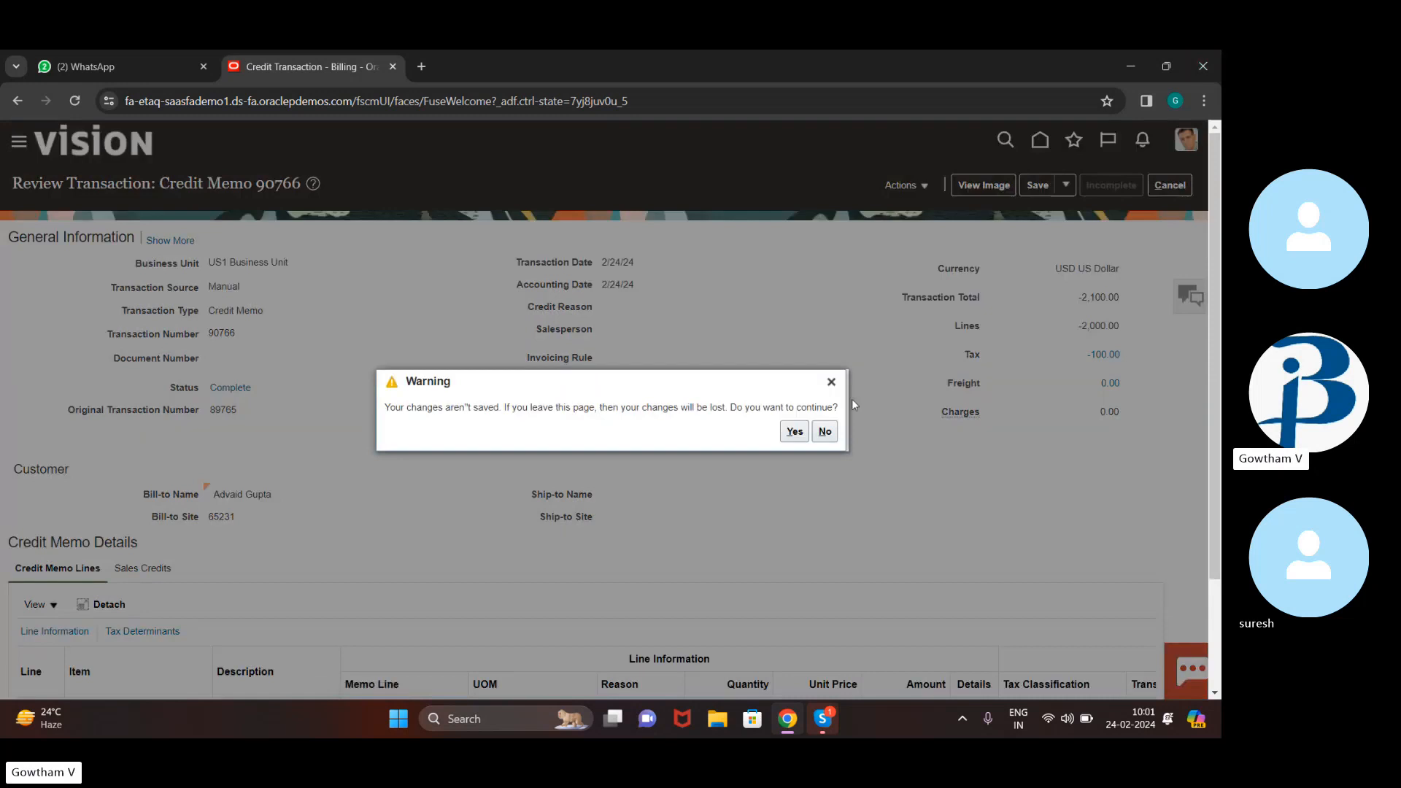
Discard credit memo 90766 and reopen invoice 89765 through a transaction number search for 89765
click(794, 432)
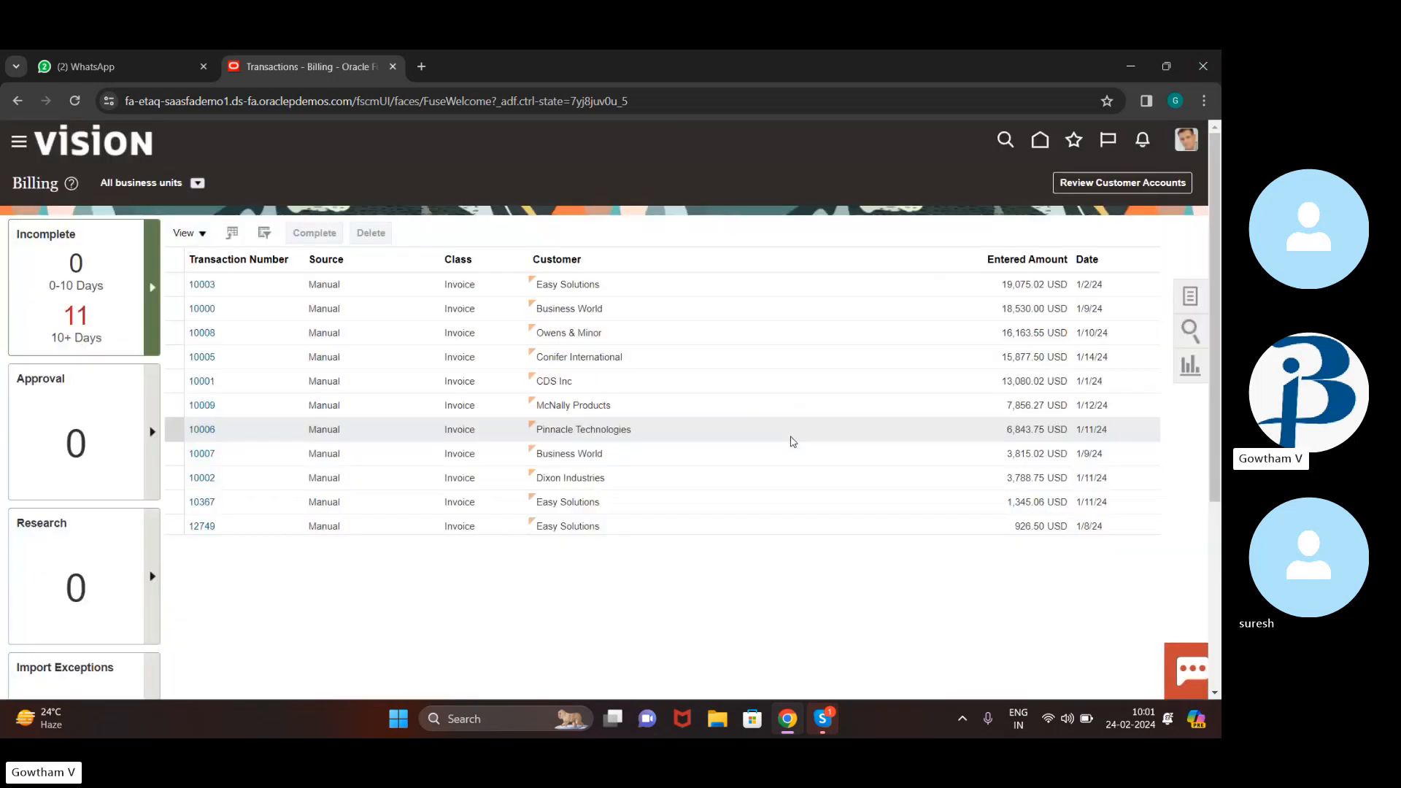
click(1003, 349)
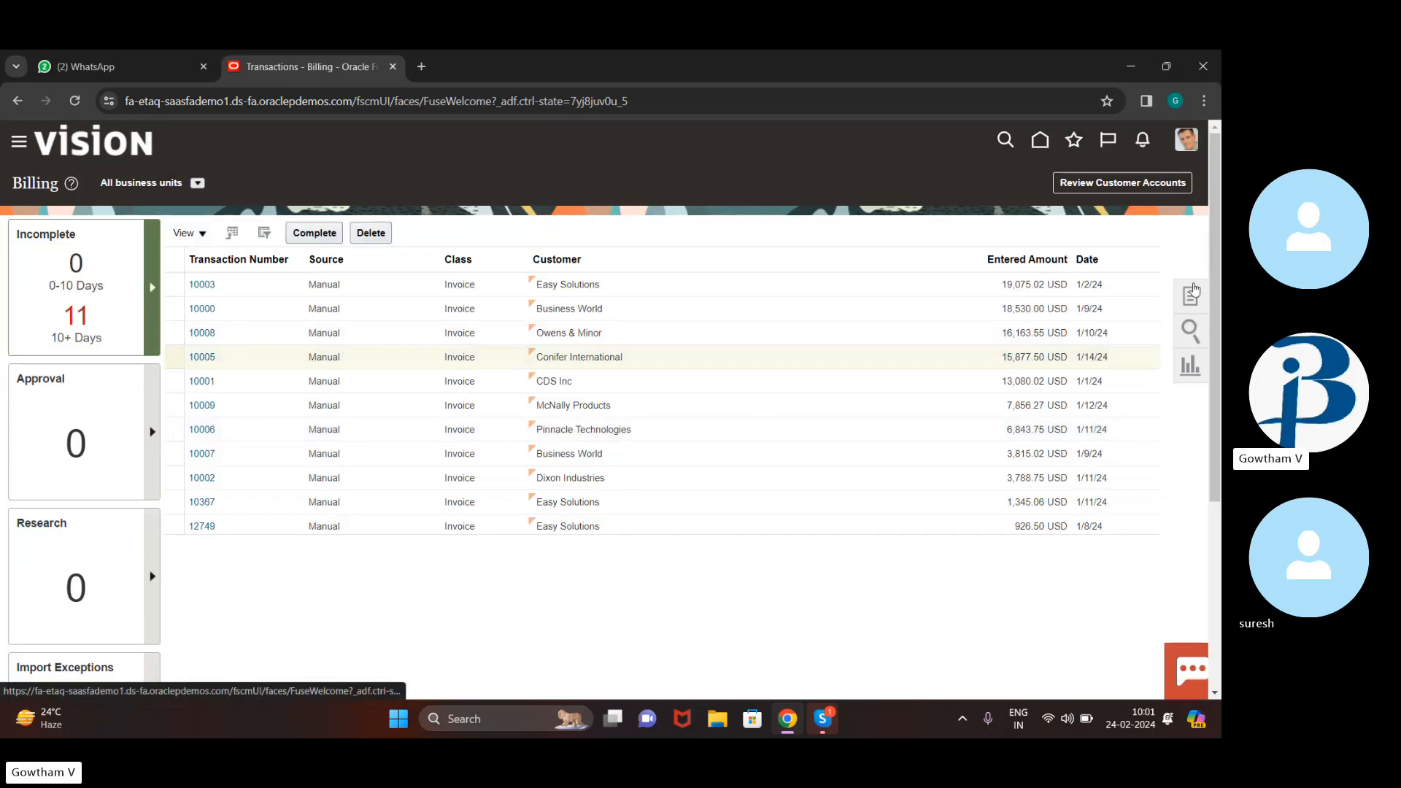
click(1193, 294)
click(1108, 232)
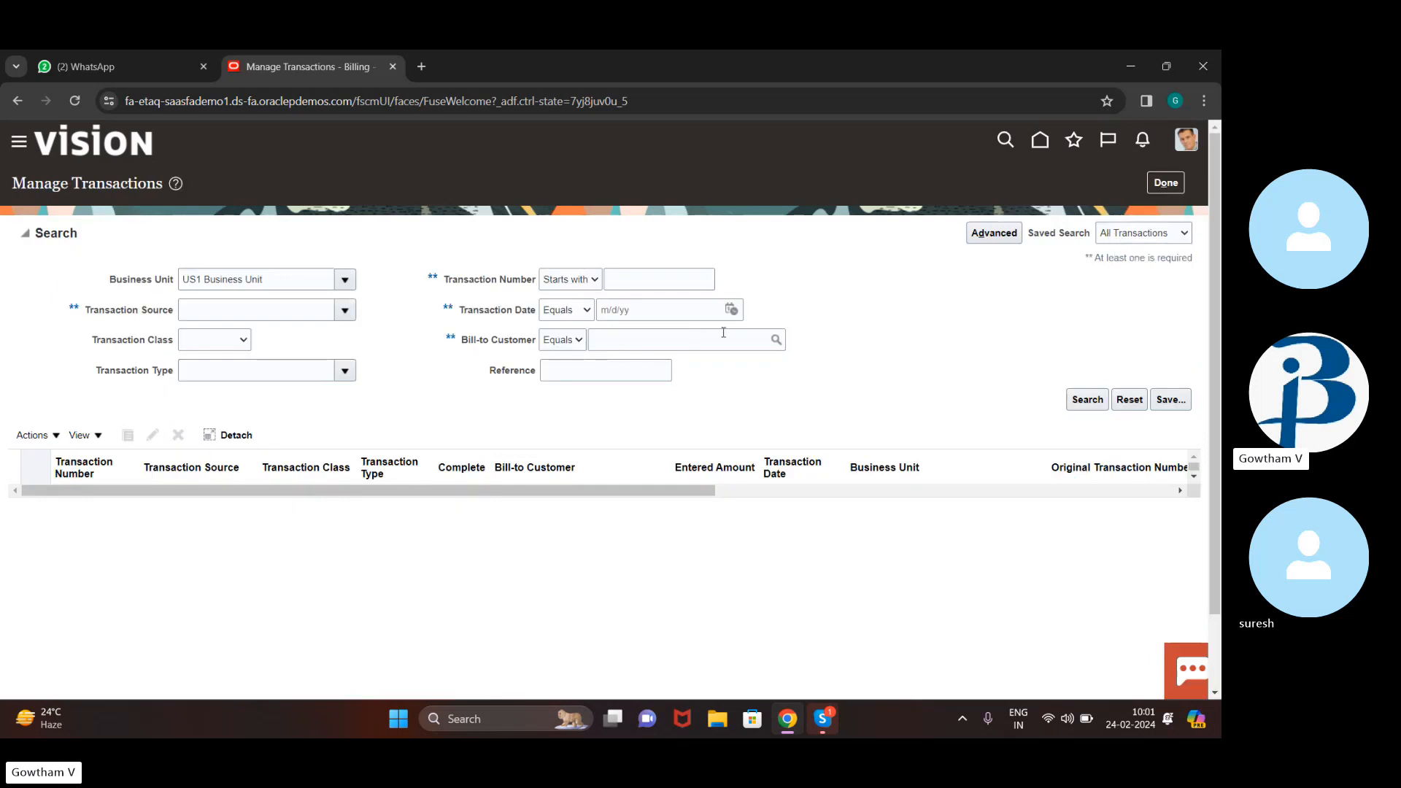
click(663, 277)
text(89765)
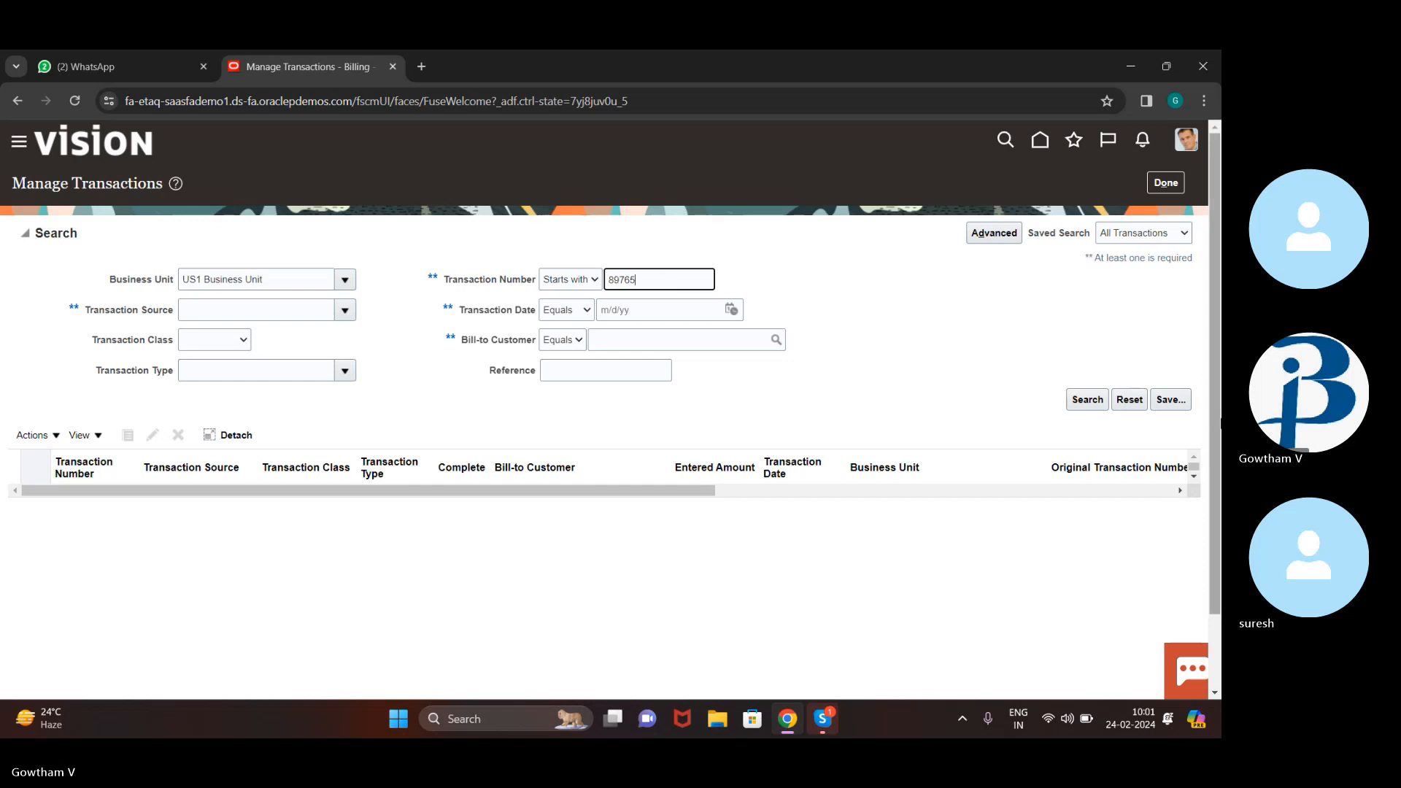
click(1082, 400)
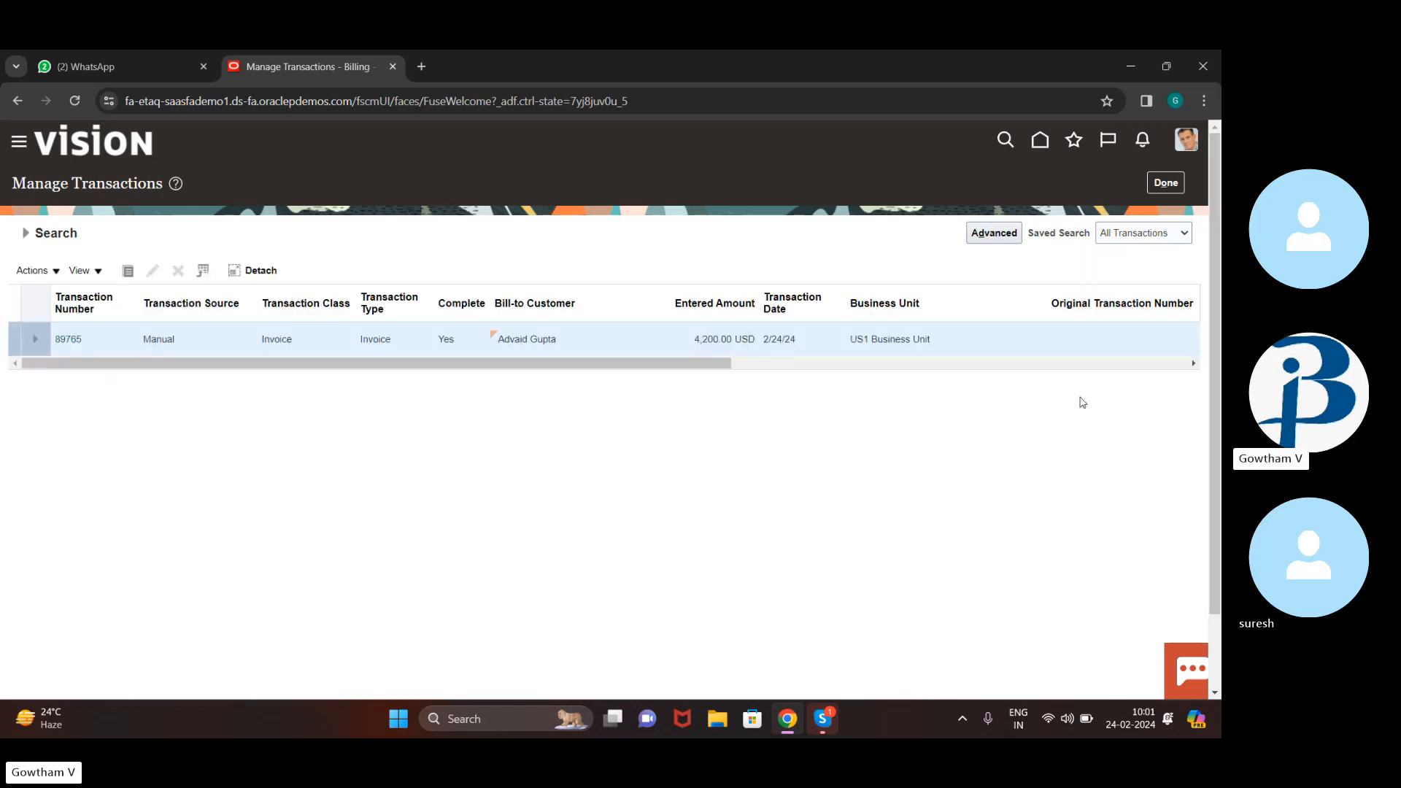
click(64, 337)
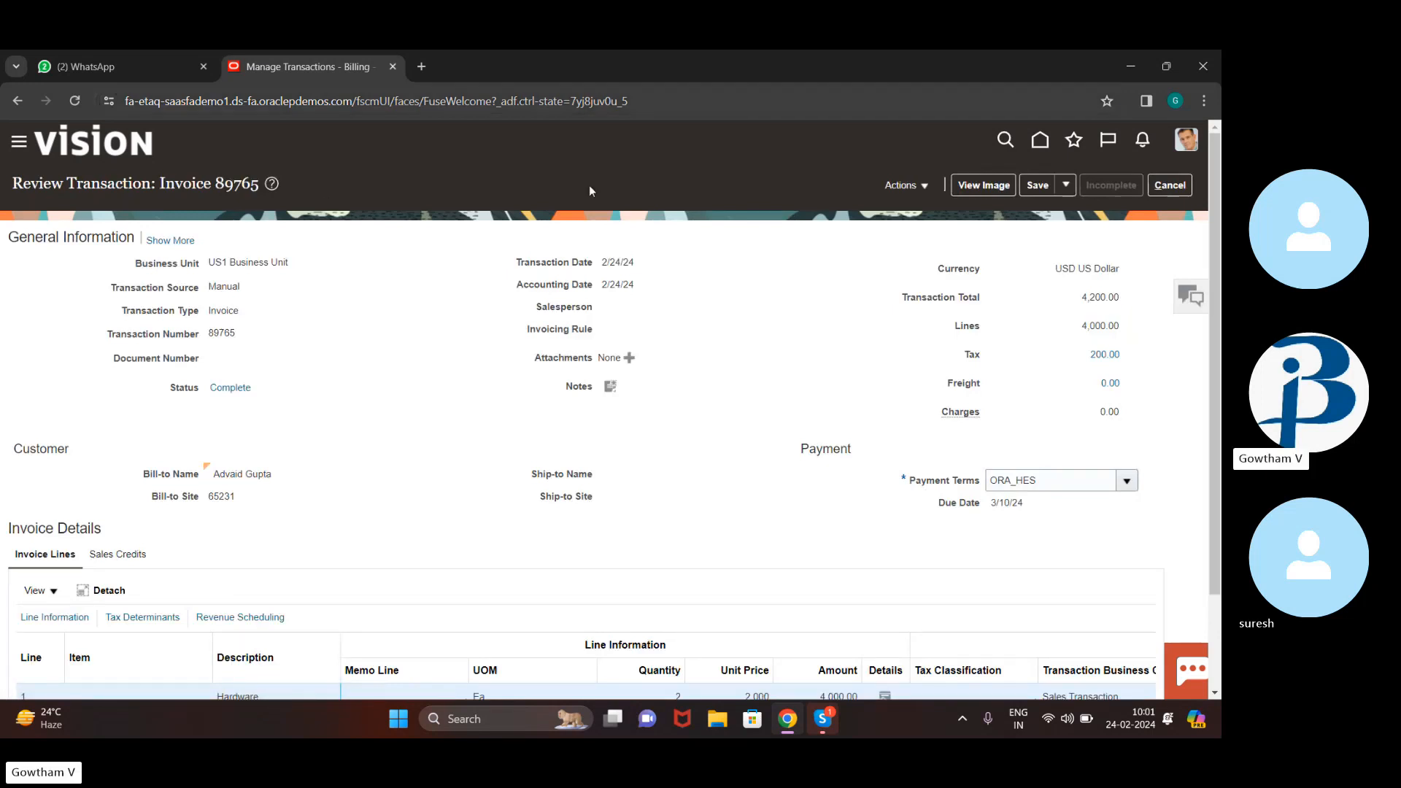
Open Manage Adjustments for invoice 89765 from its Actions menu
click(1066, 186)
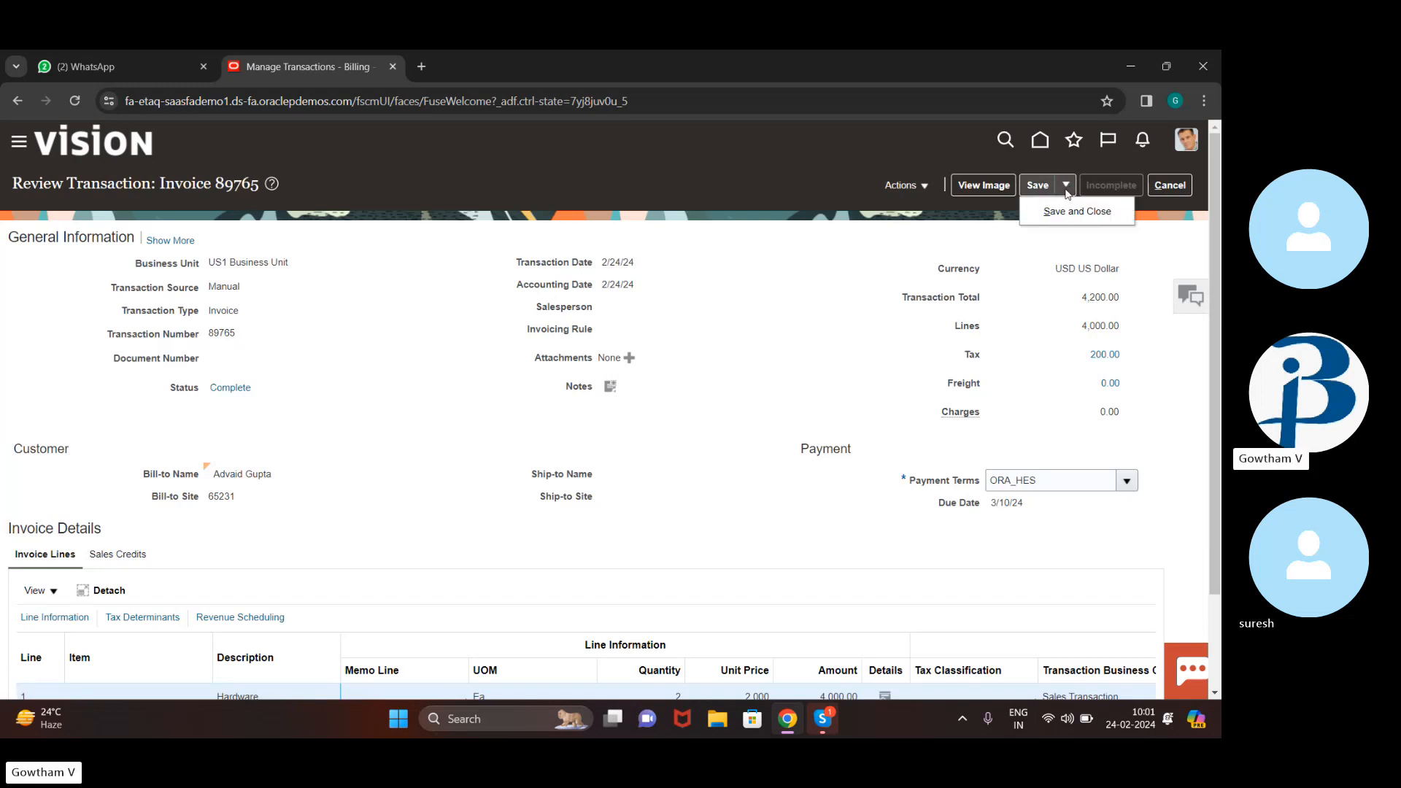
click(921, 182)
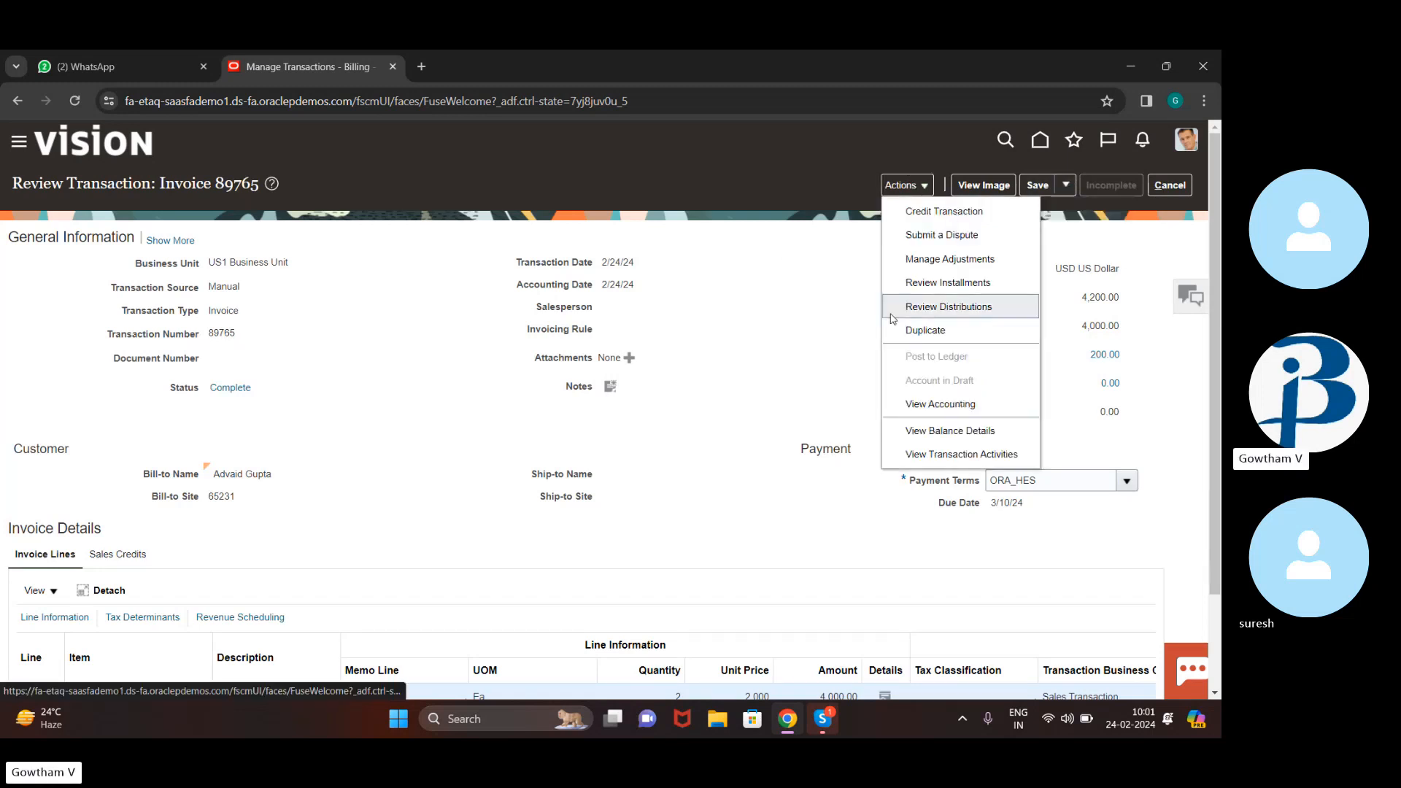
click(945, 261)
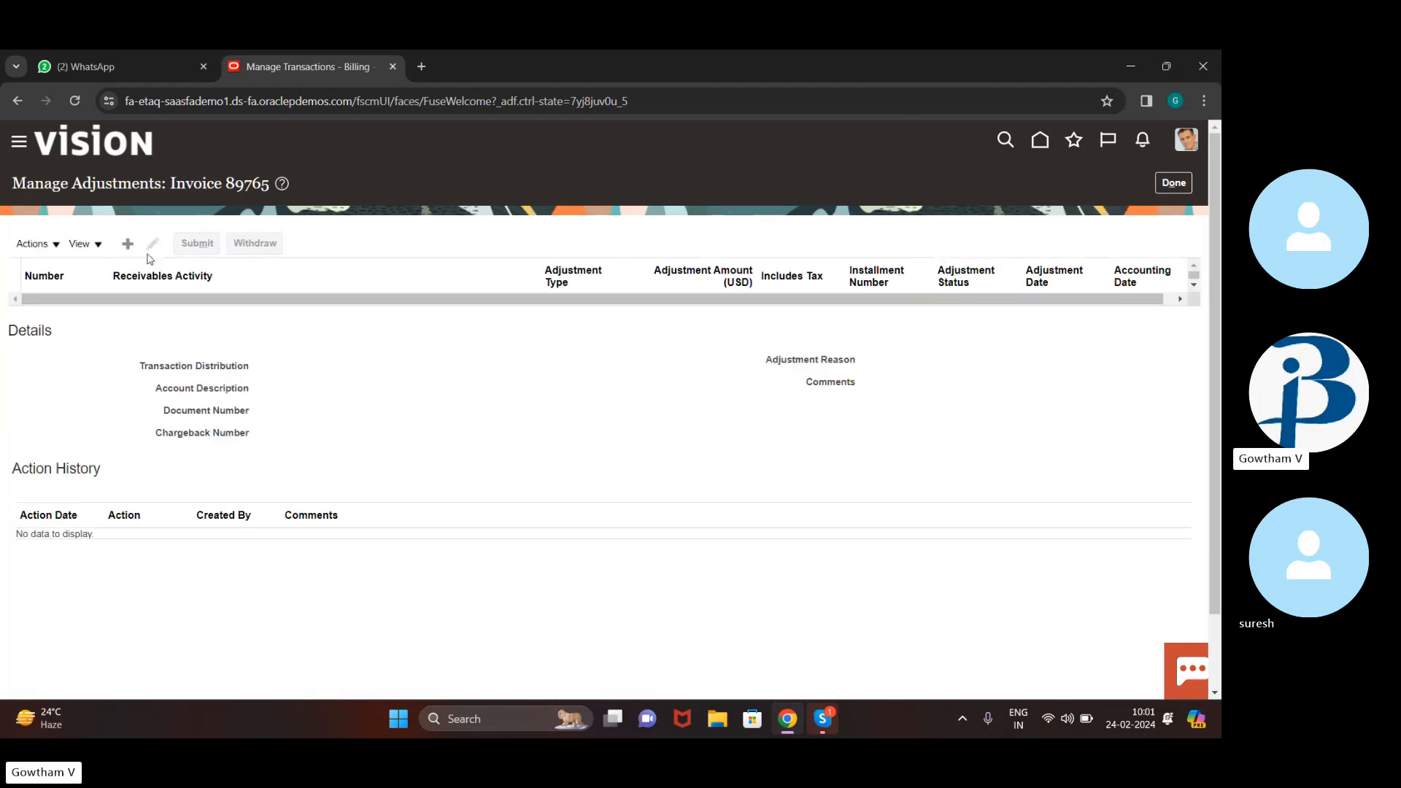
click(58, 246)
click(387, 506)
key(ctrl+a)
click(409, 486)
Start a new adjustment for invoice 89765, then cancel it without creating anything
click(102, 252)
drag(316, 346, 130, 255)
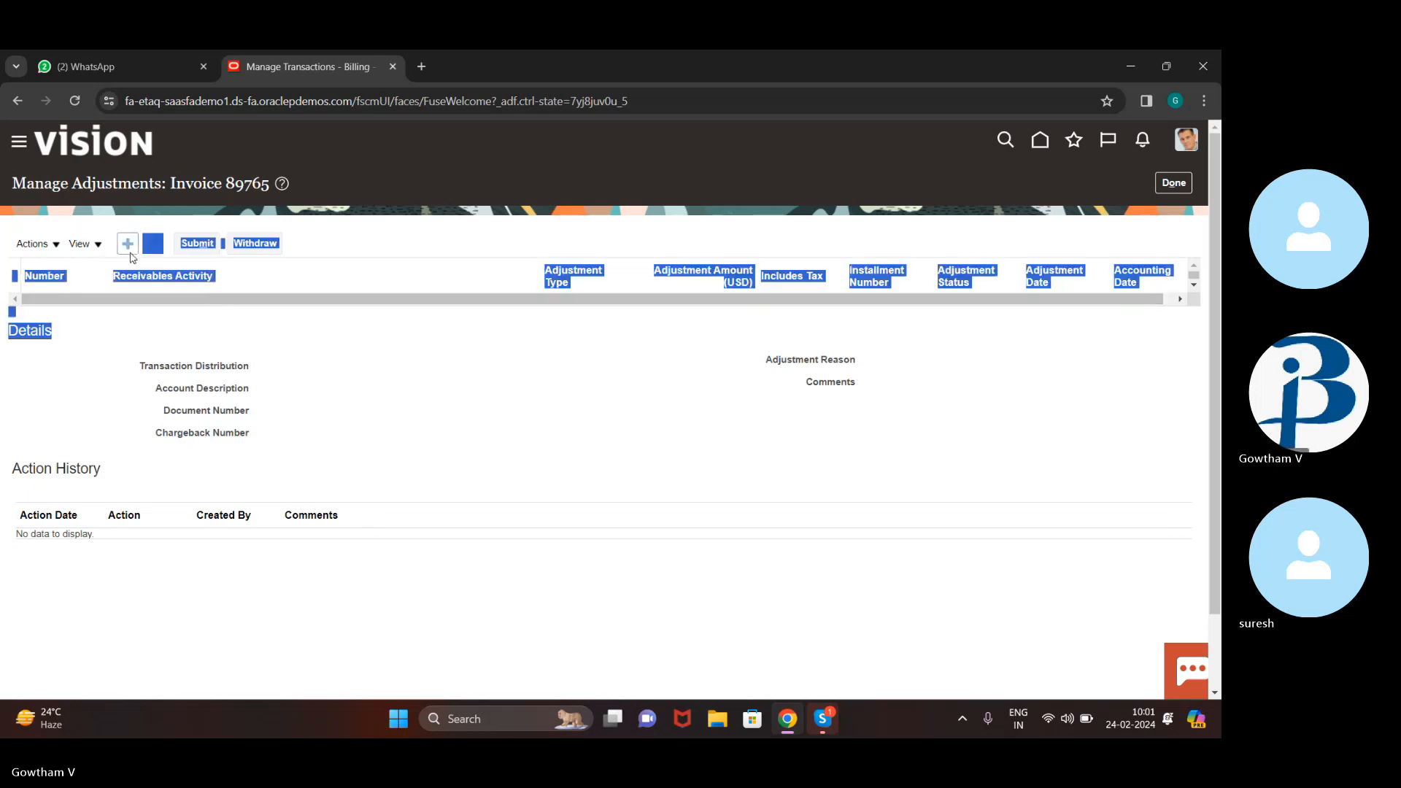
click(131, 253)
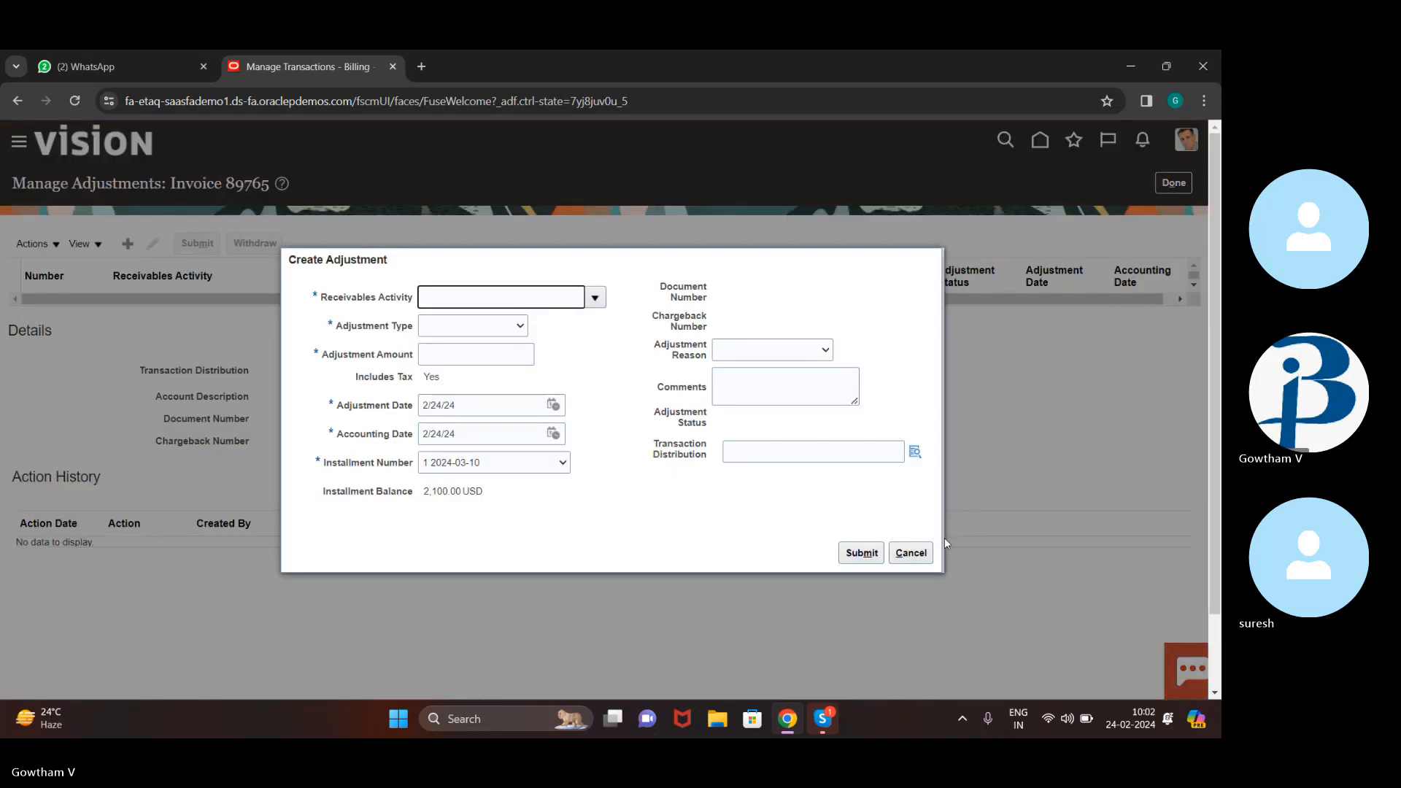
click(923, 554)
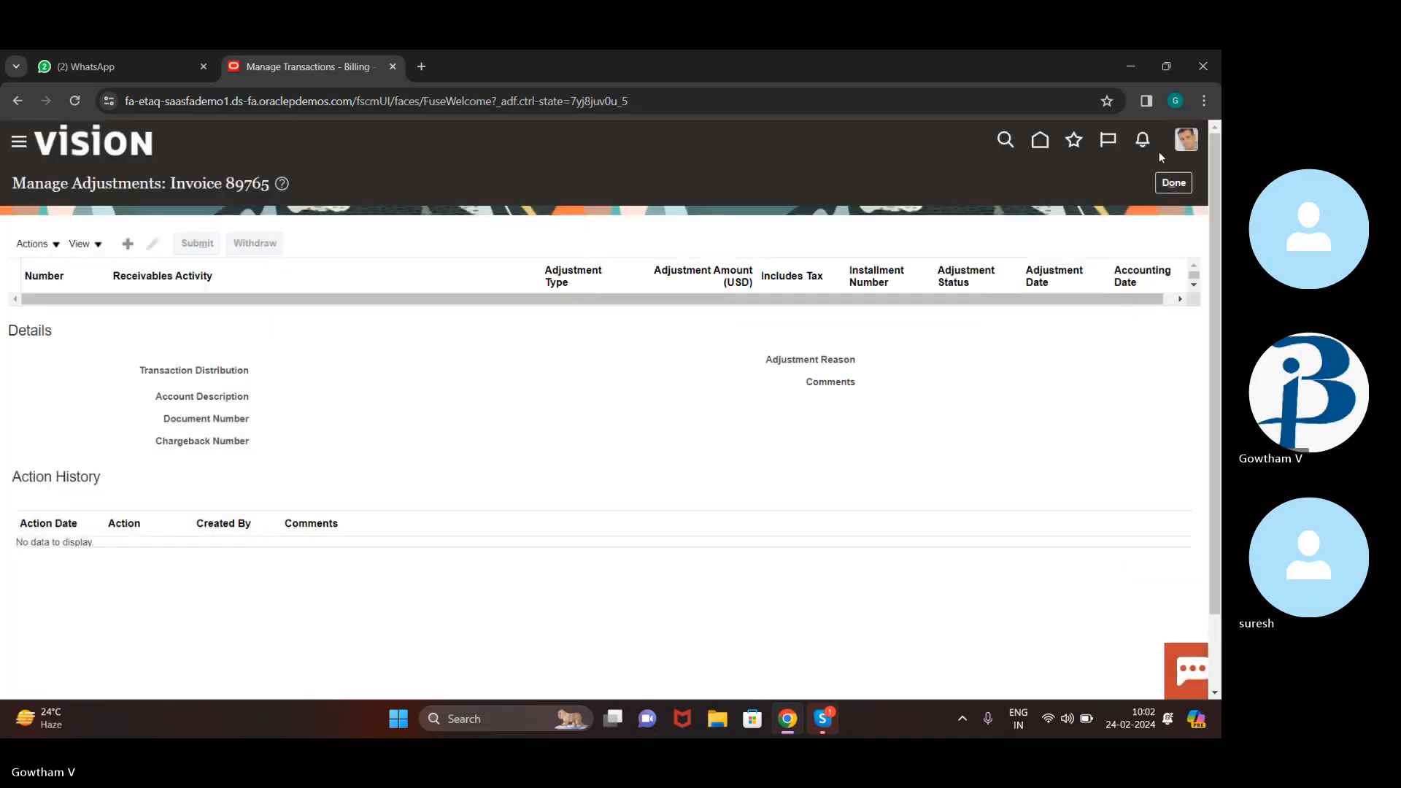
Return to invoice 89765, revisit its empty adjustments list, then go back to the invoice
click(1184, 189)
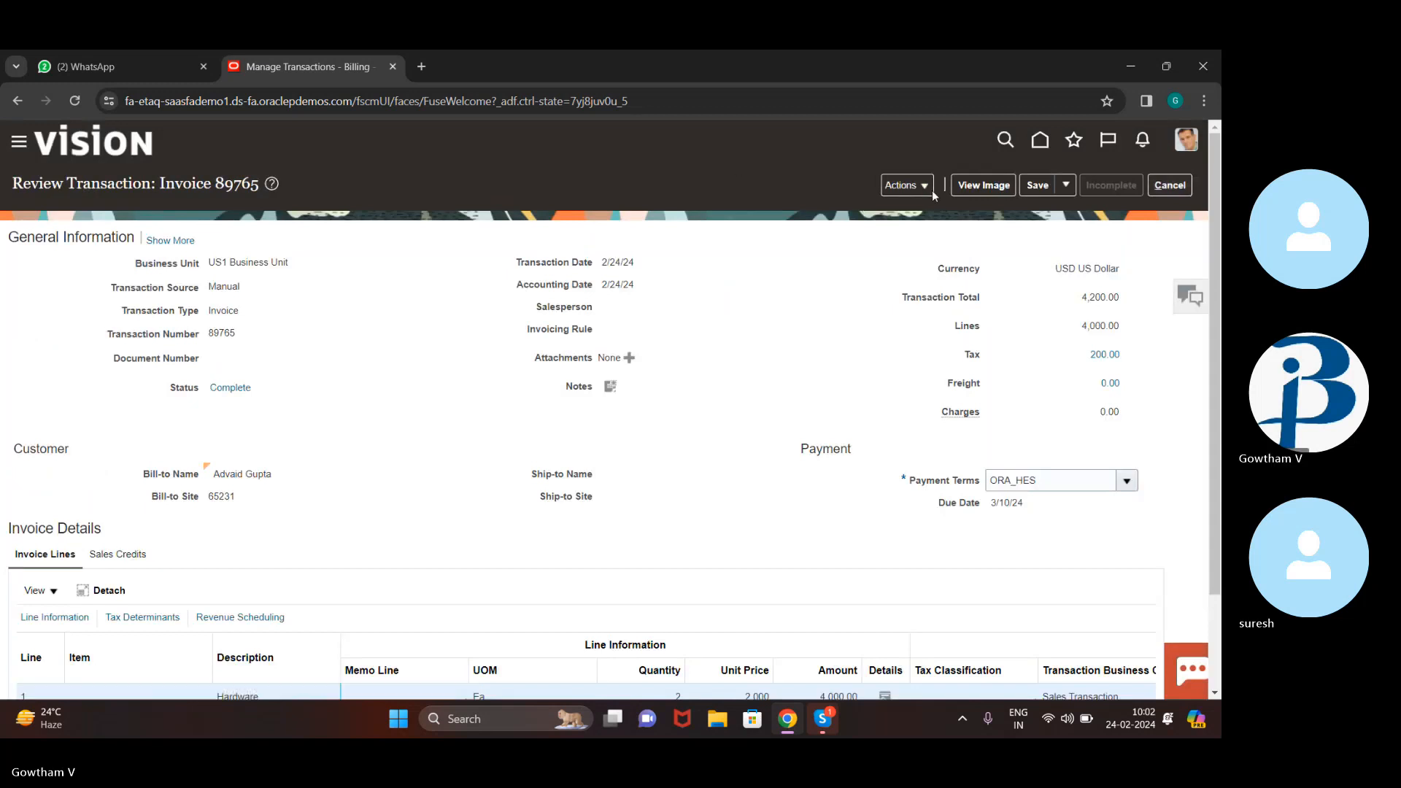
click(905, 186)
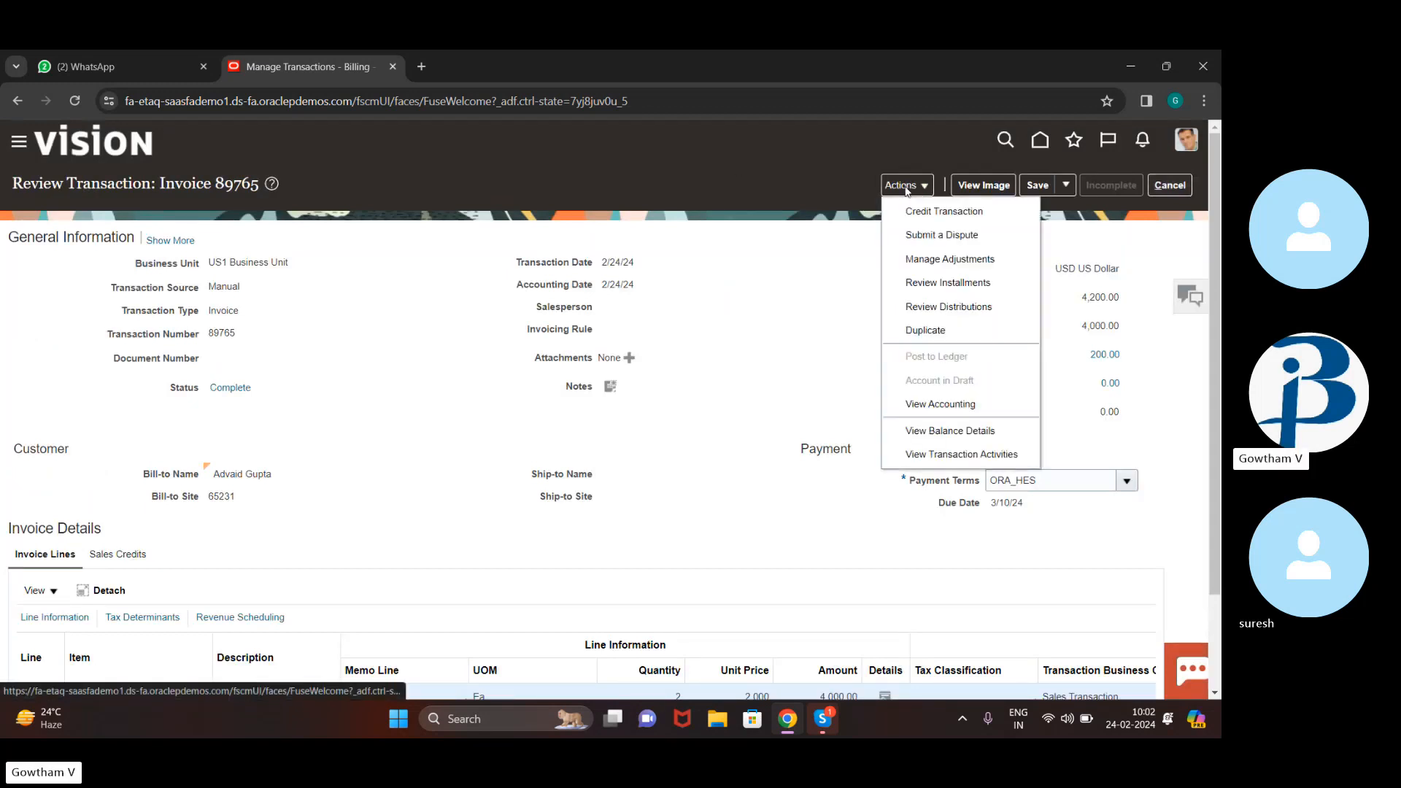
click(825, 303)
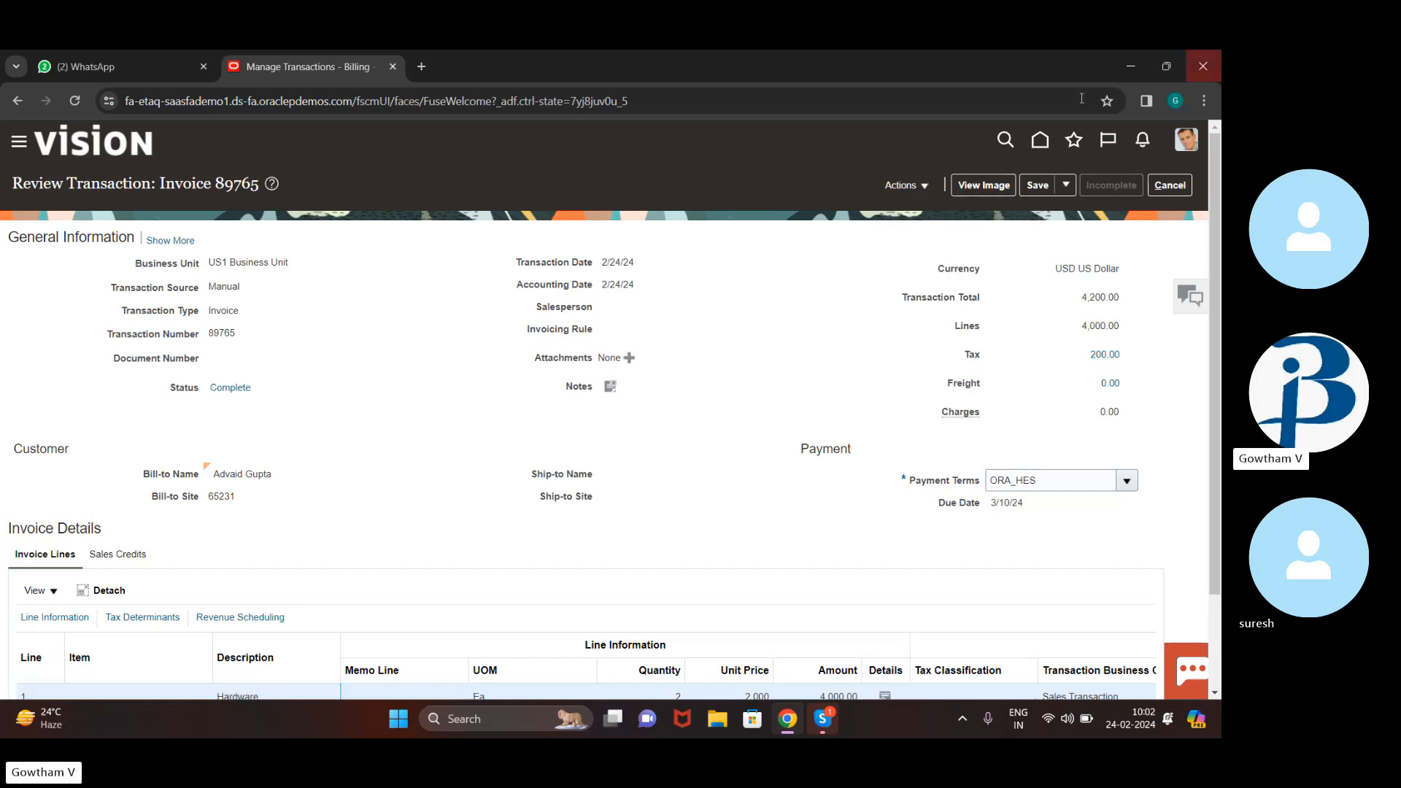
click(931, 187)
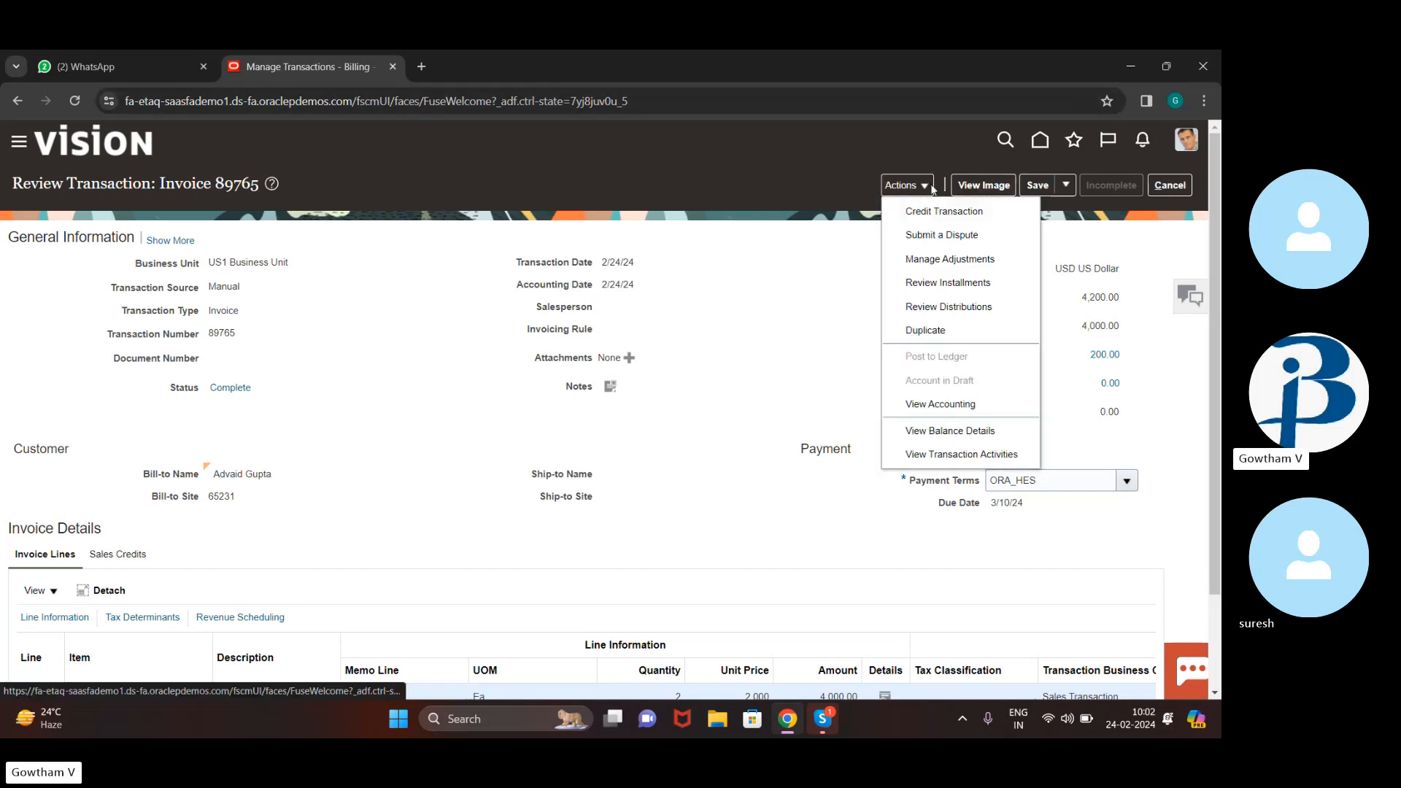
click(1008, 264)
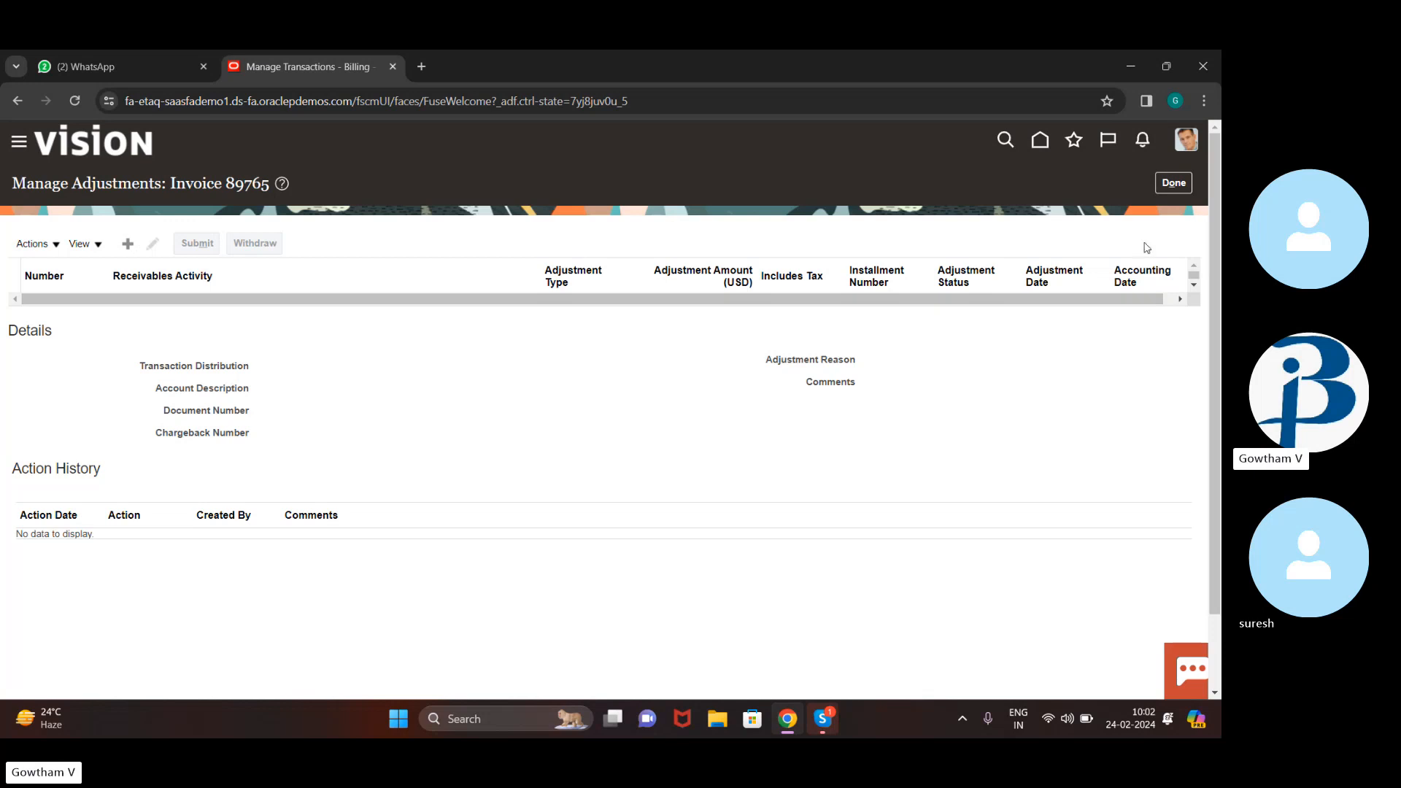
drag(1061, 298, 1004, 317)
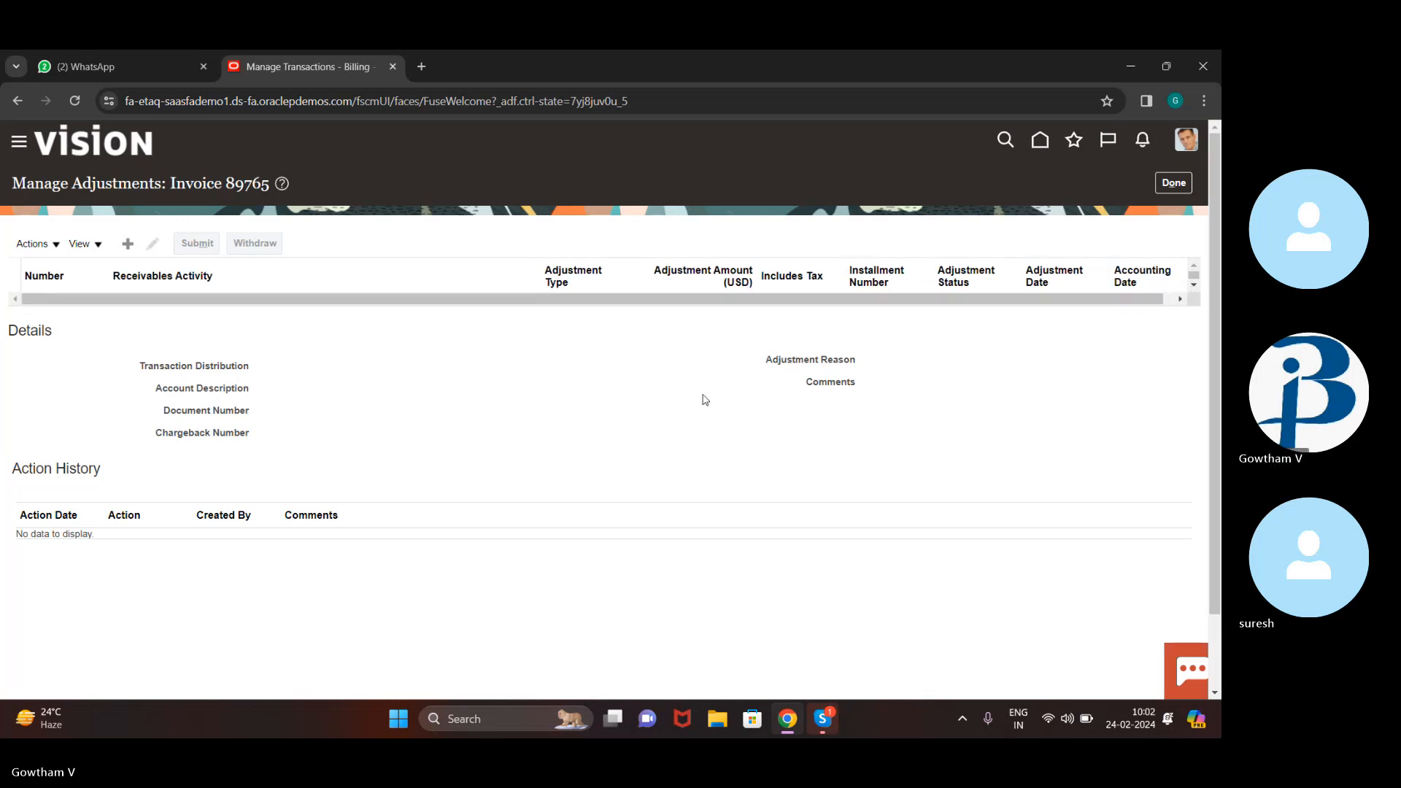
drag(93, 359, 211, 365)
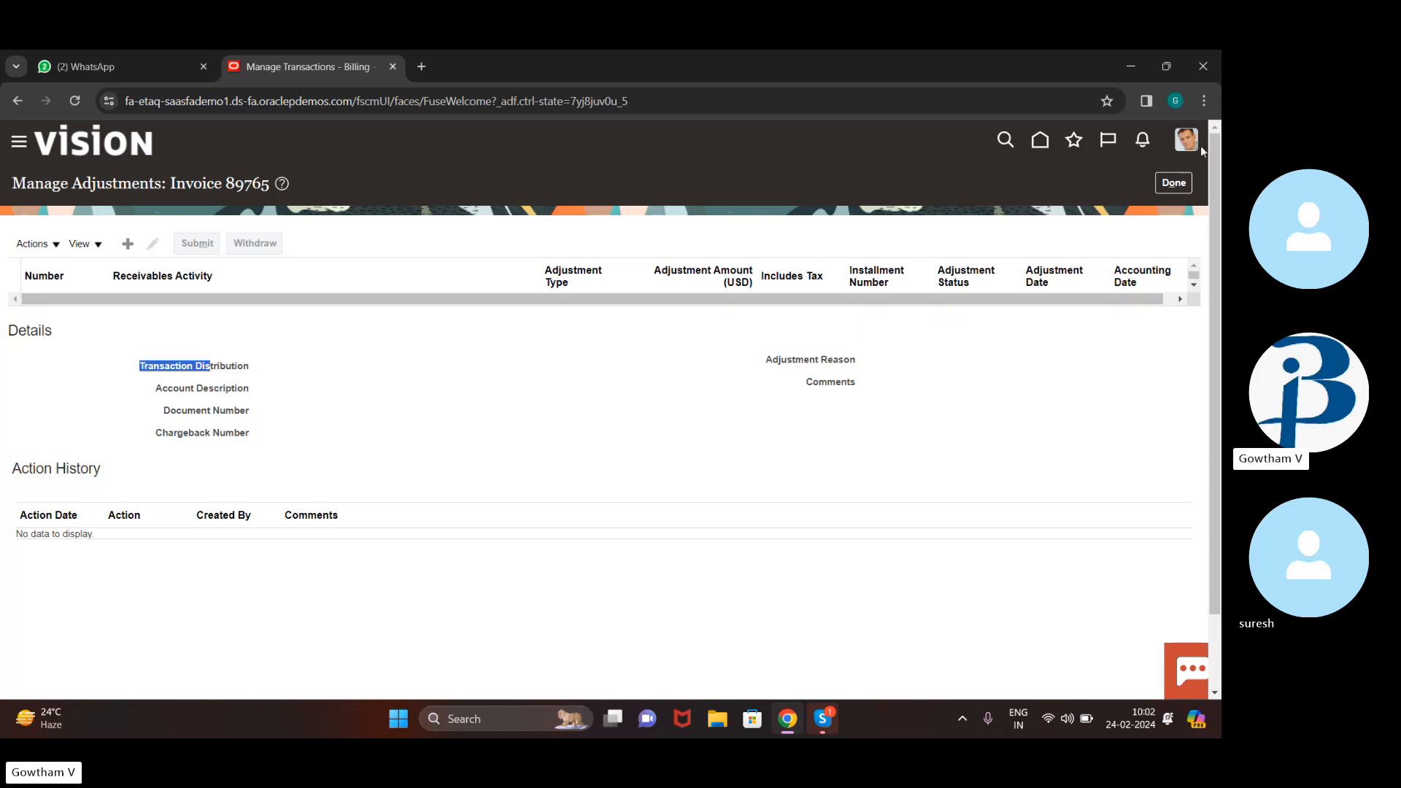
click(1173, 182)
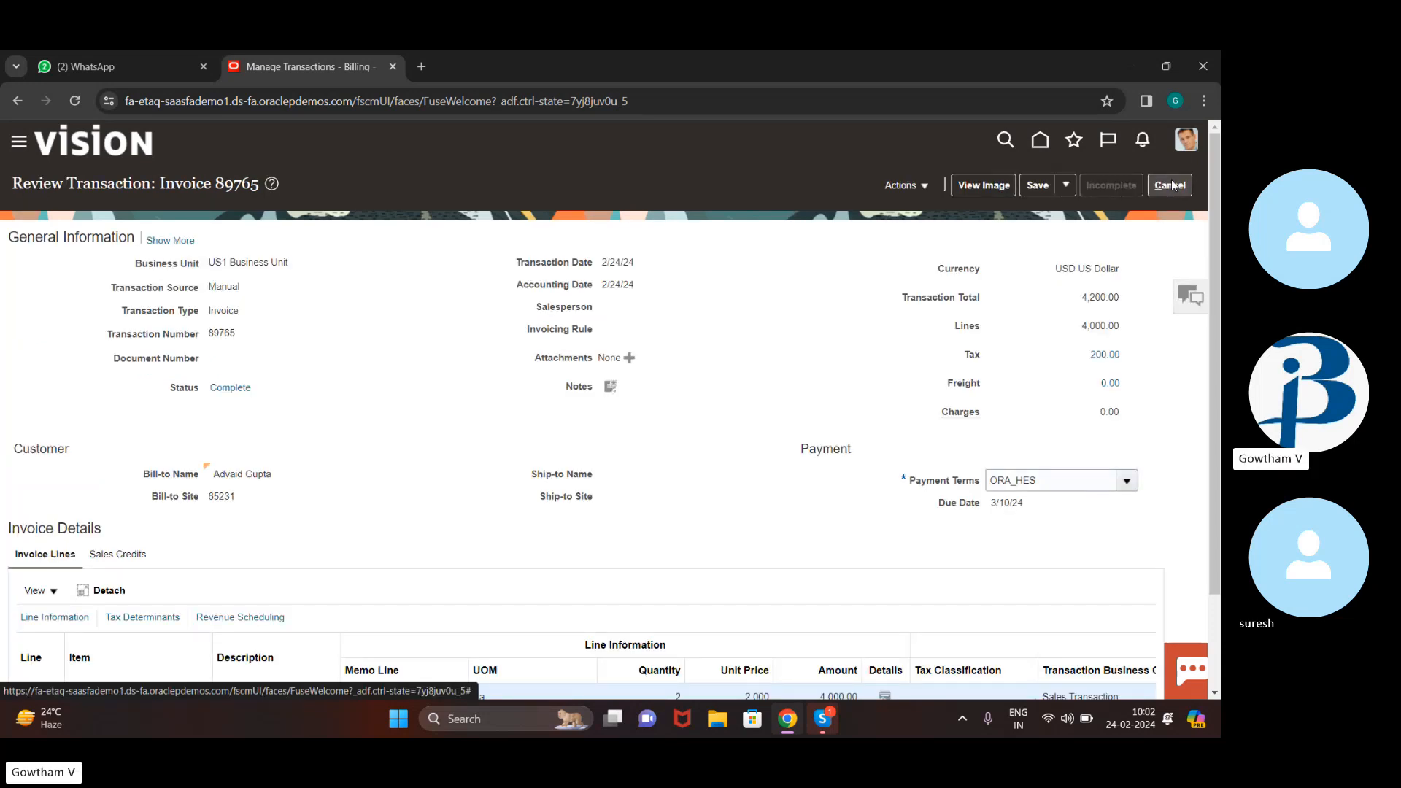
View invoice 89765's accounting lines, then close them
click(1068, 192)
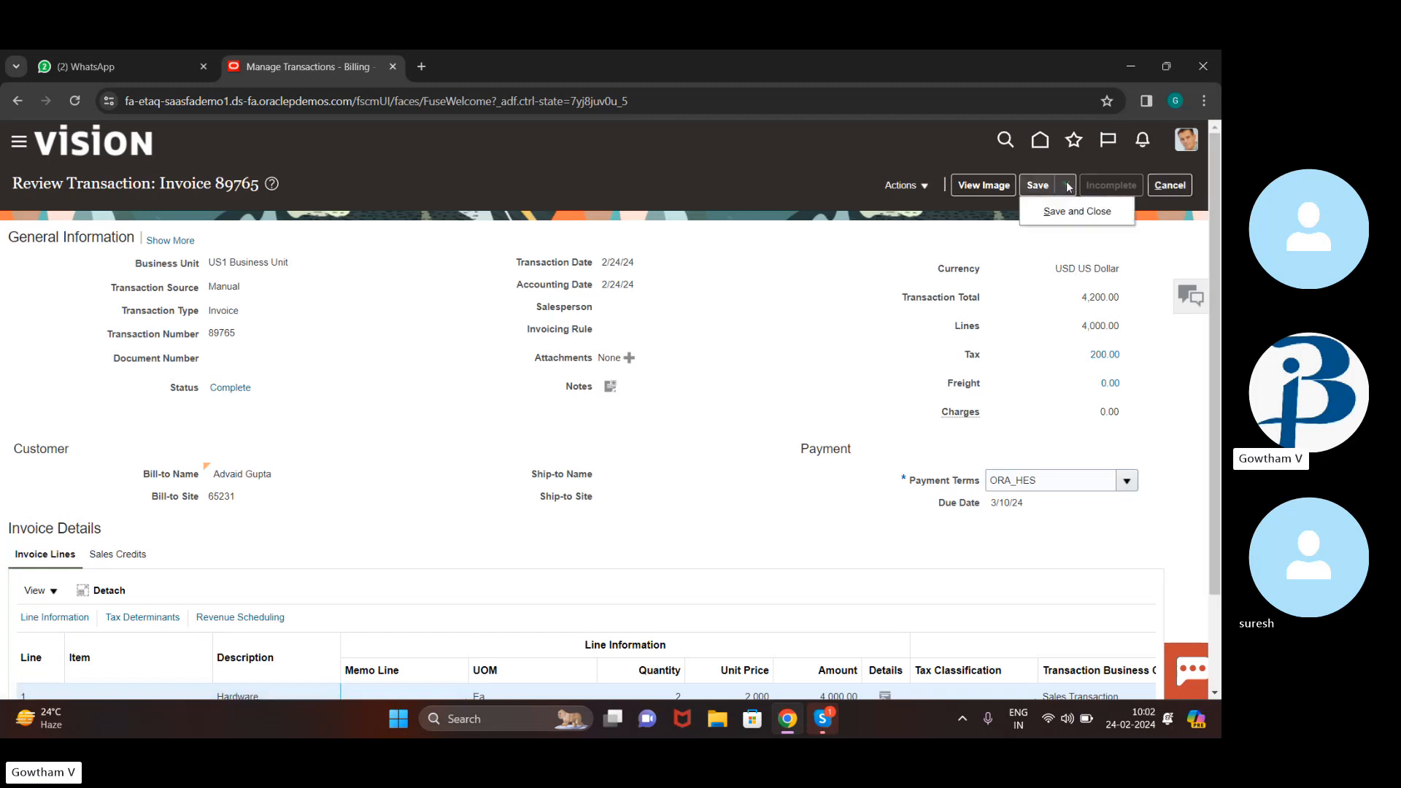
click(889, 186)
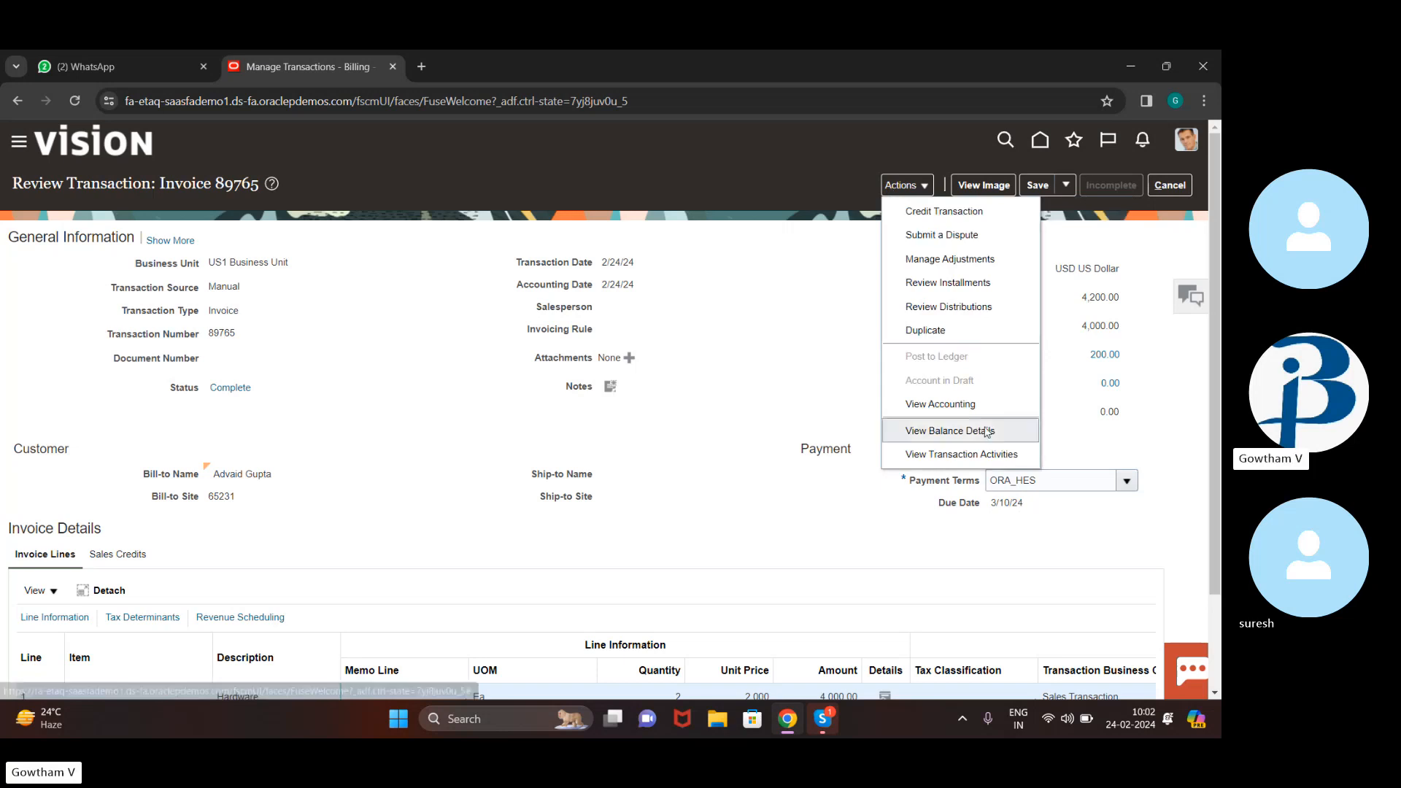
click(949, 403)
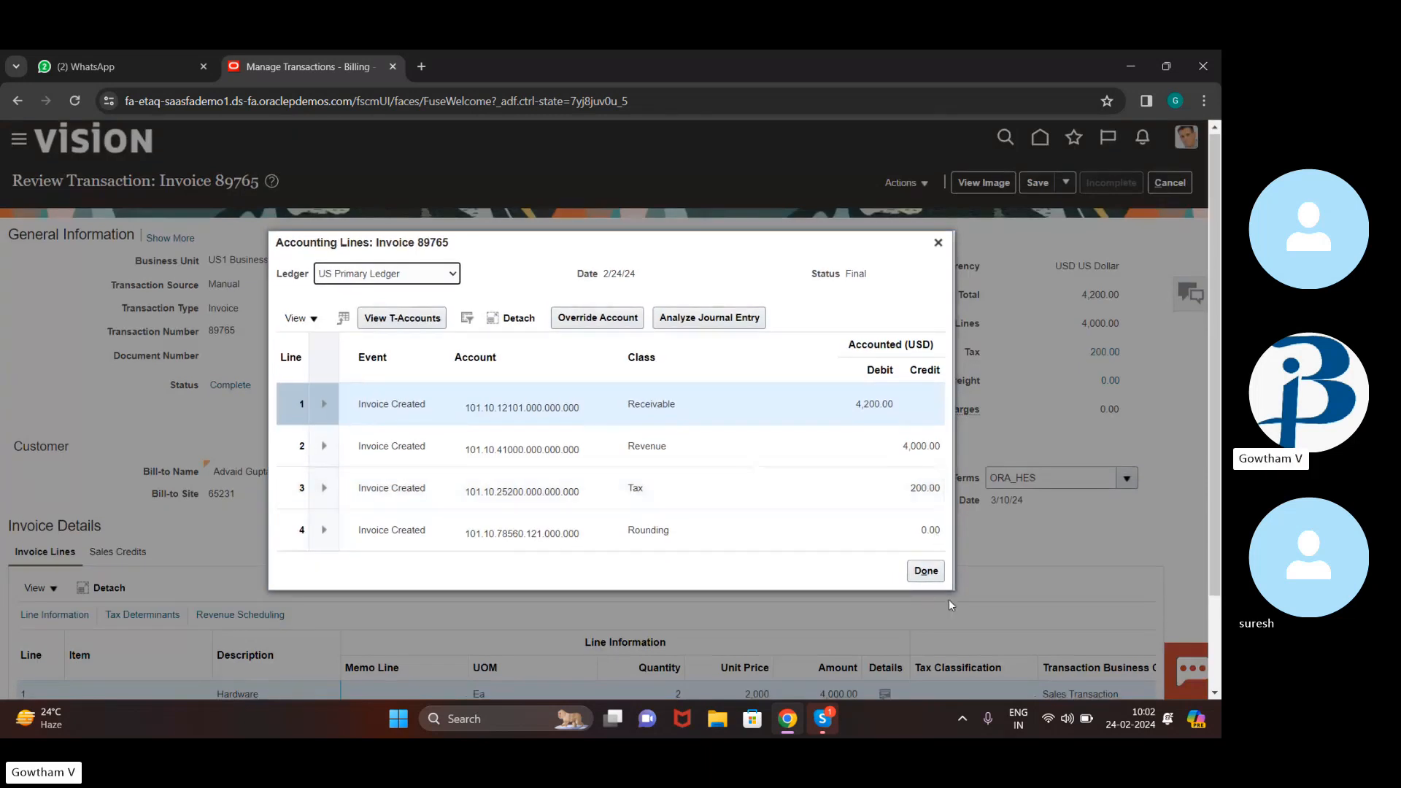
click(925, 572)
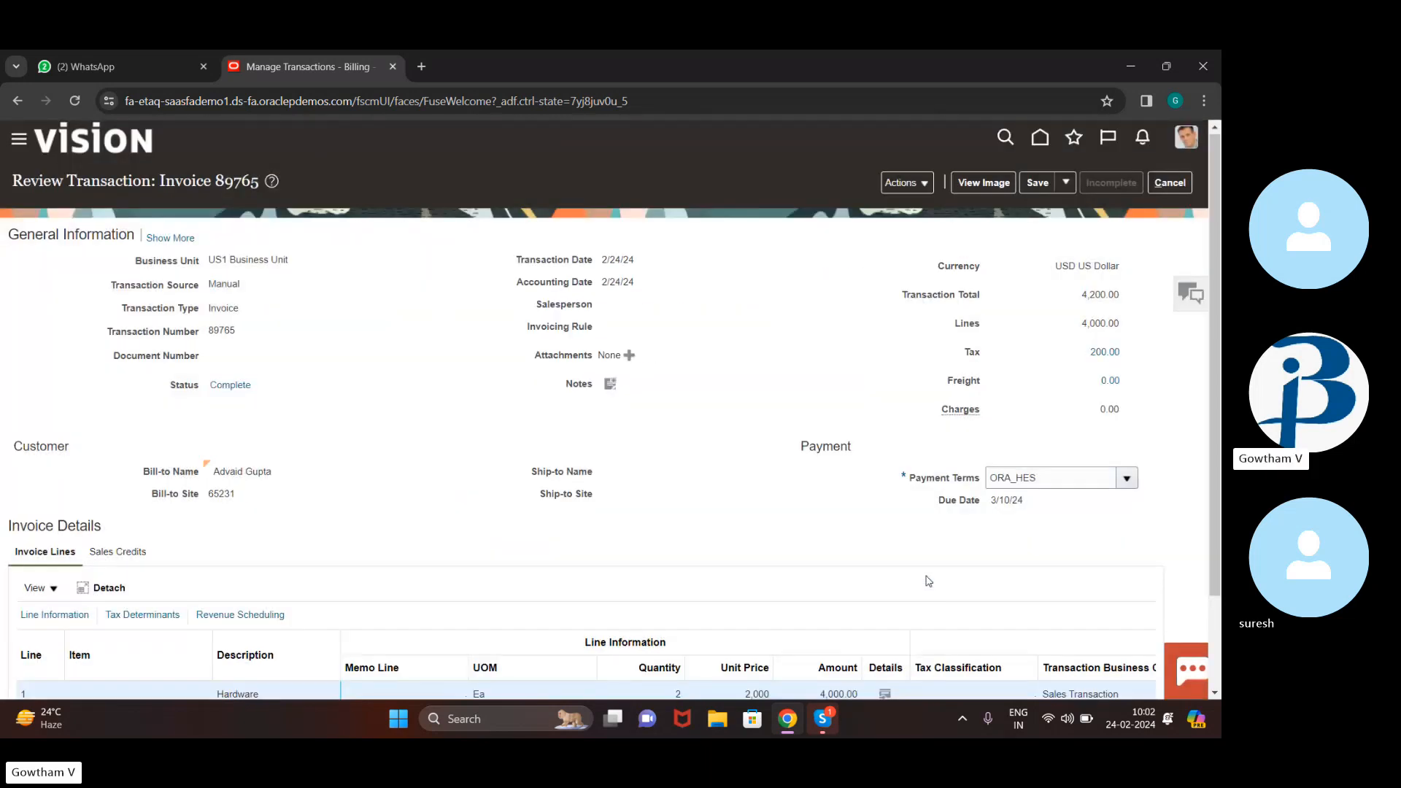
Exit invoice 89765 without saving, back to the Manage Transactions results
click(924, 183)
click(924, 183)
click(924, 183)
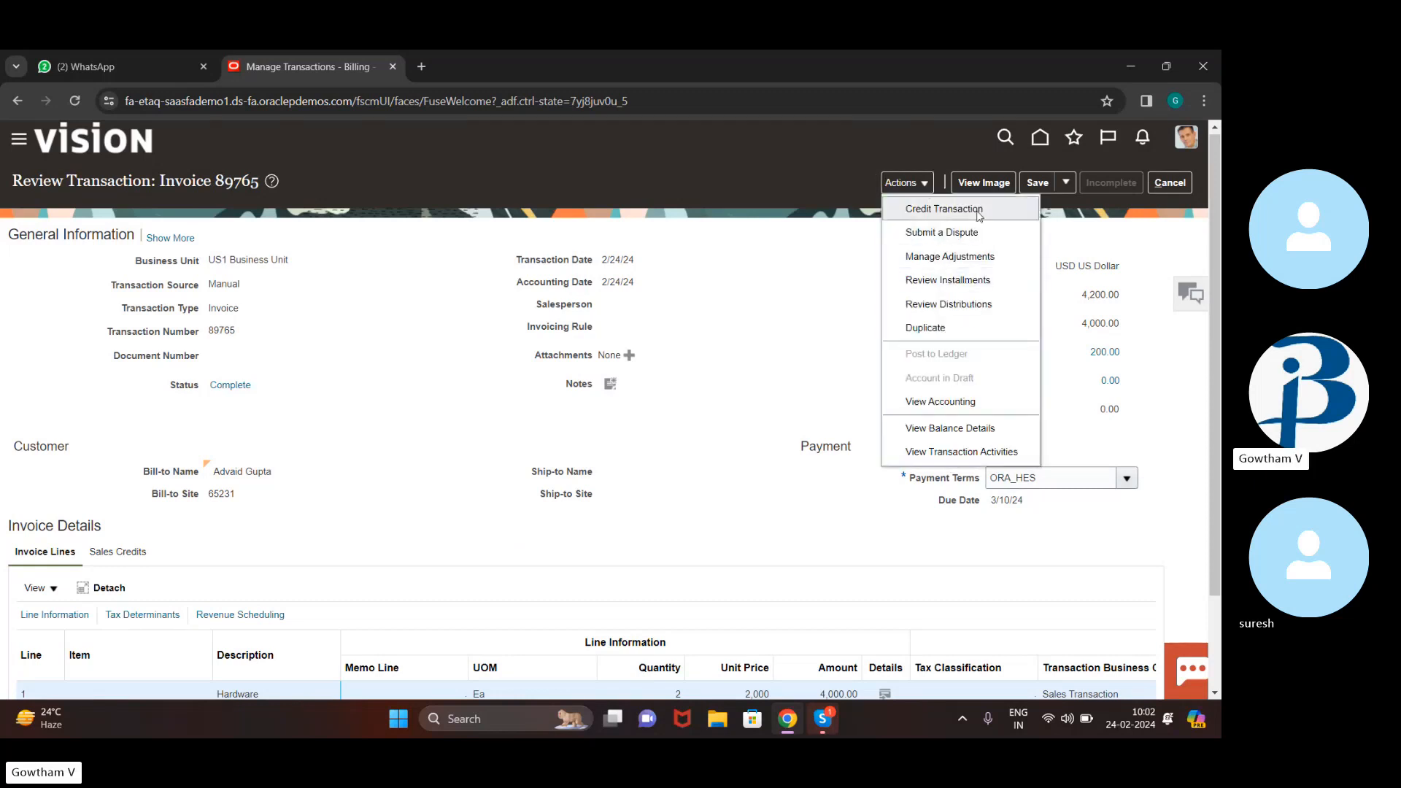
click(843, 304)
click(1168, 183)
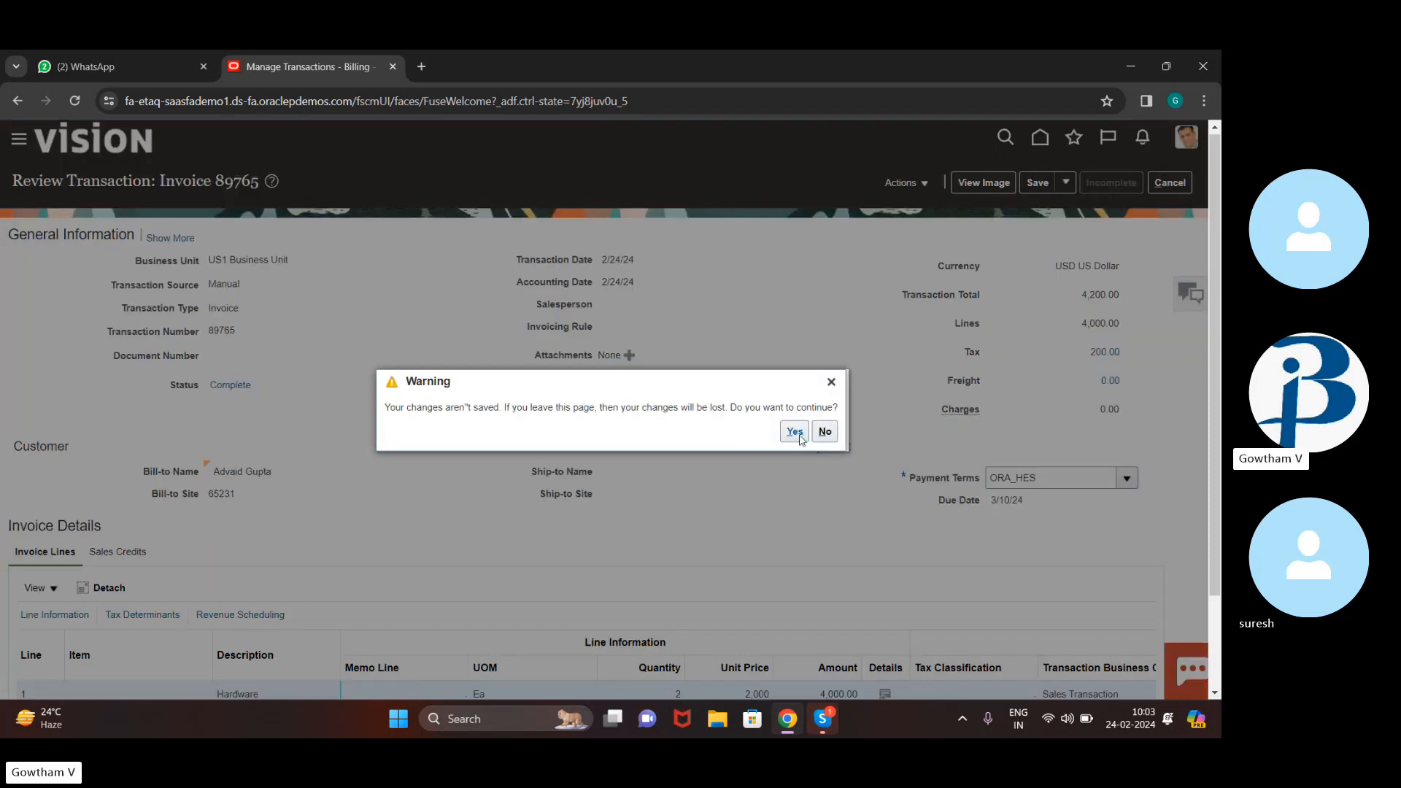
click(797, 435)
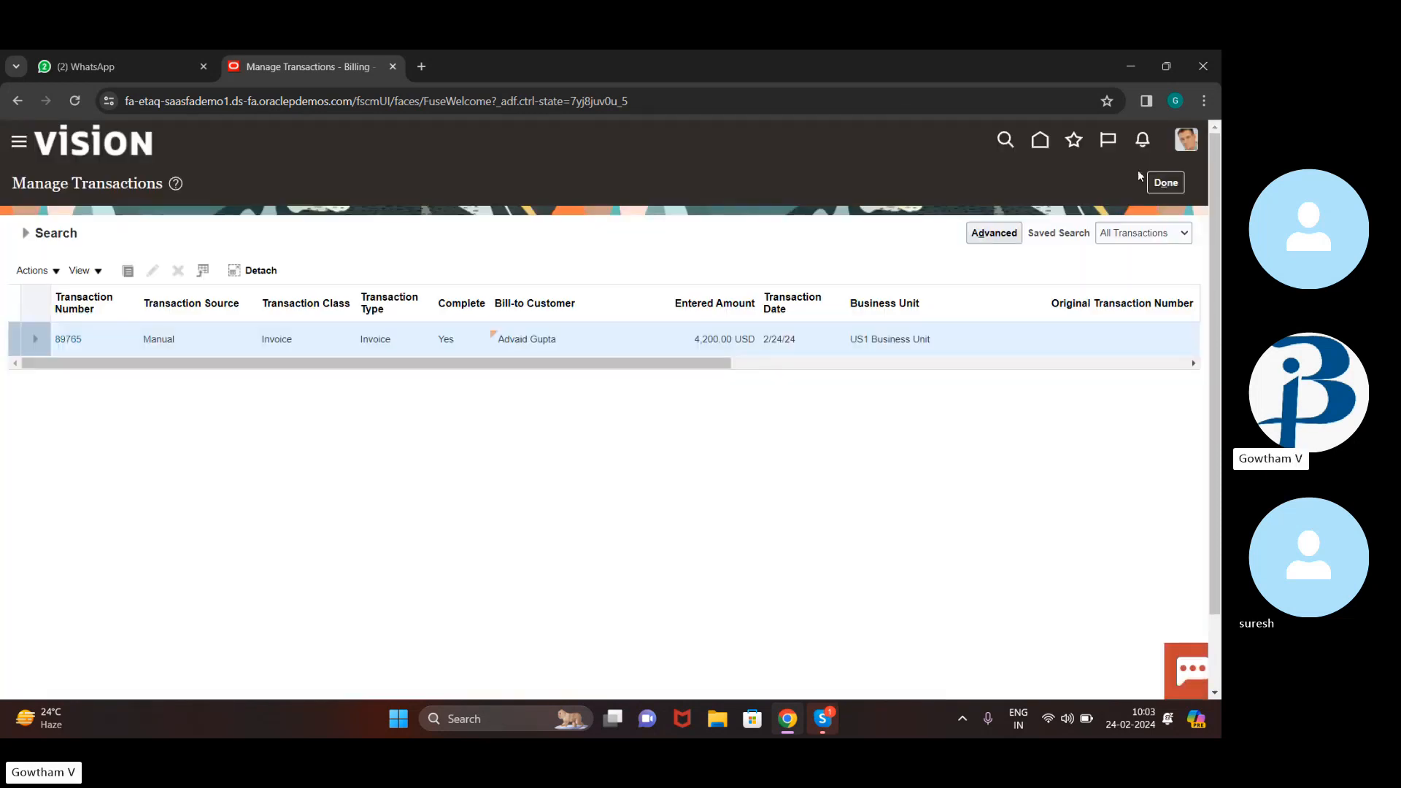
Close the transactions search and return to the home page
click(1168, 183)
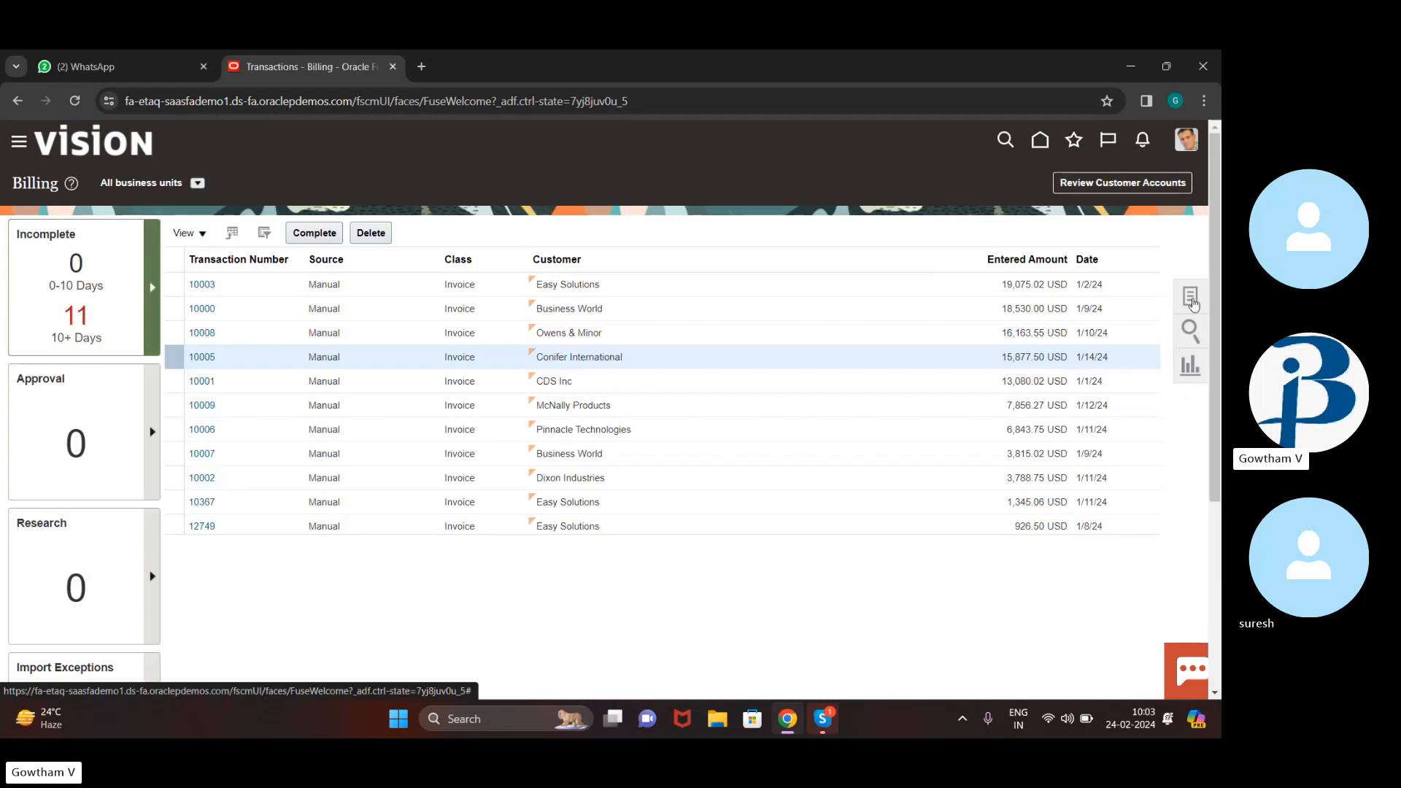
click(1191, 297)
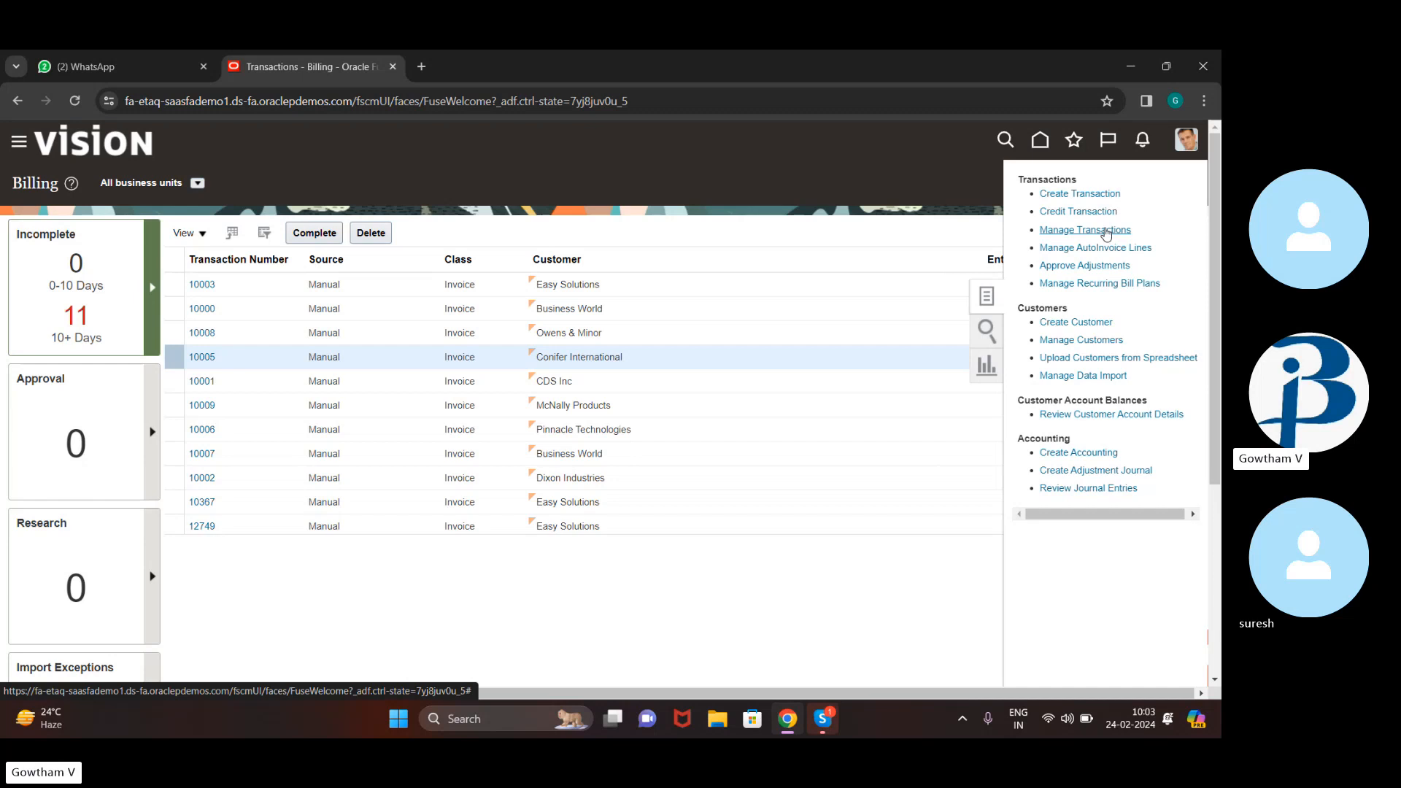
click(869, 562)
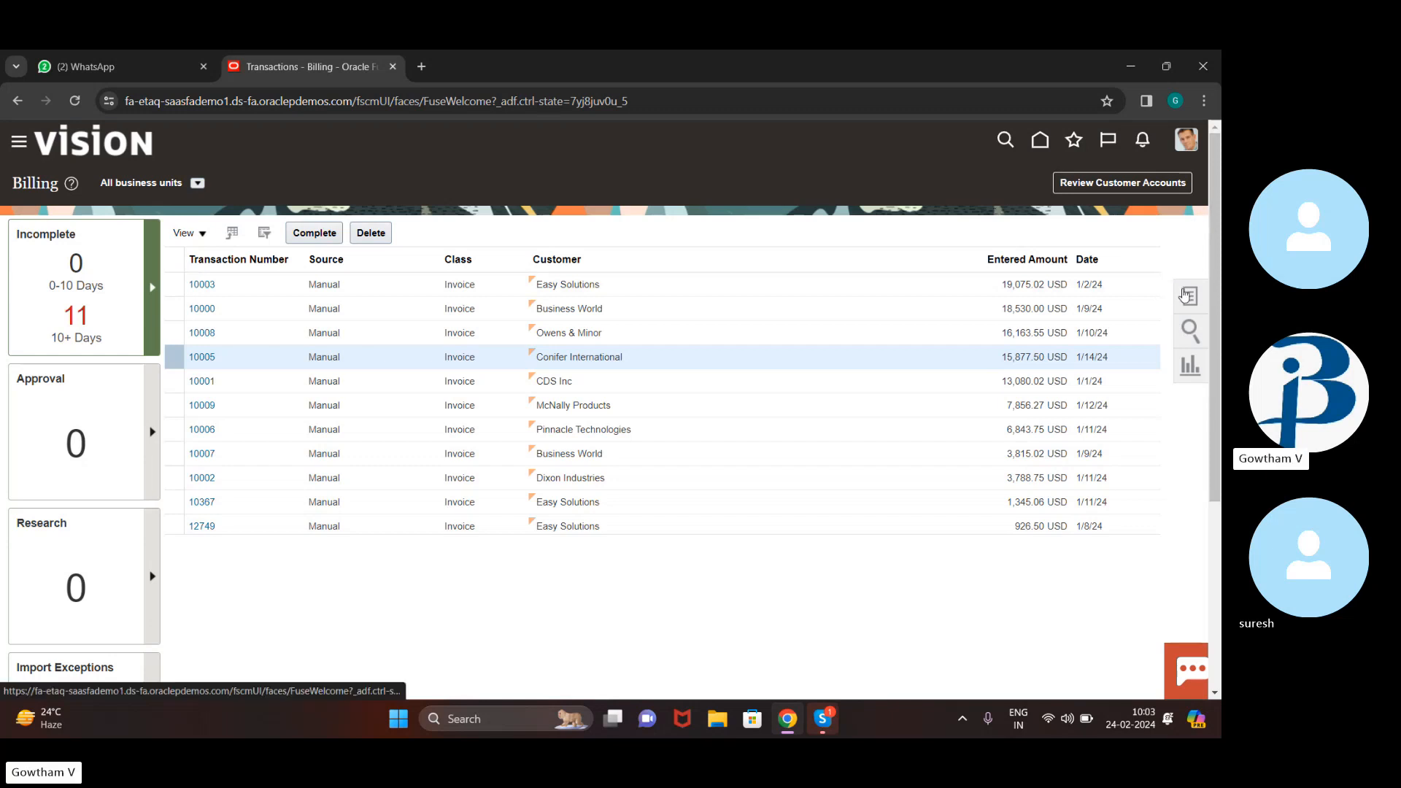
click(1184, 294)
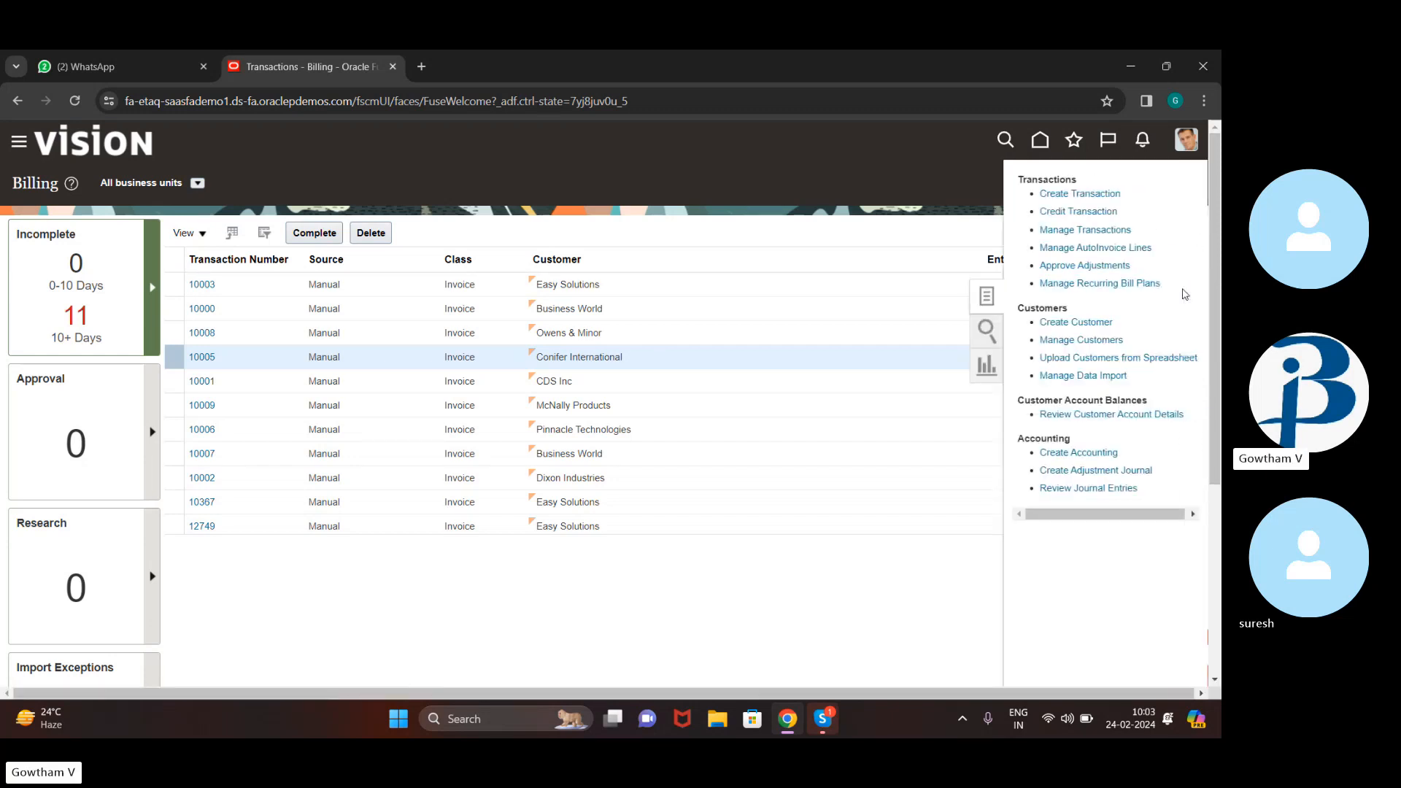
click(904, 165)
double_click(1038, 146)
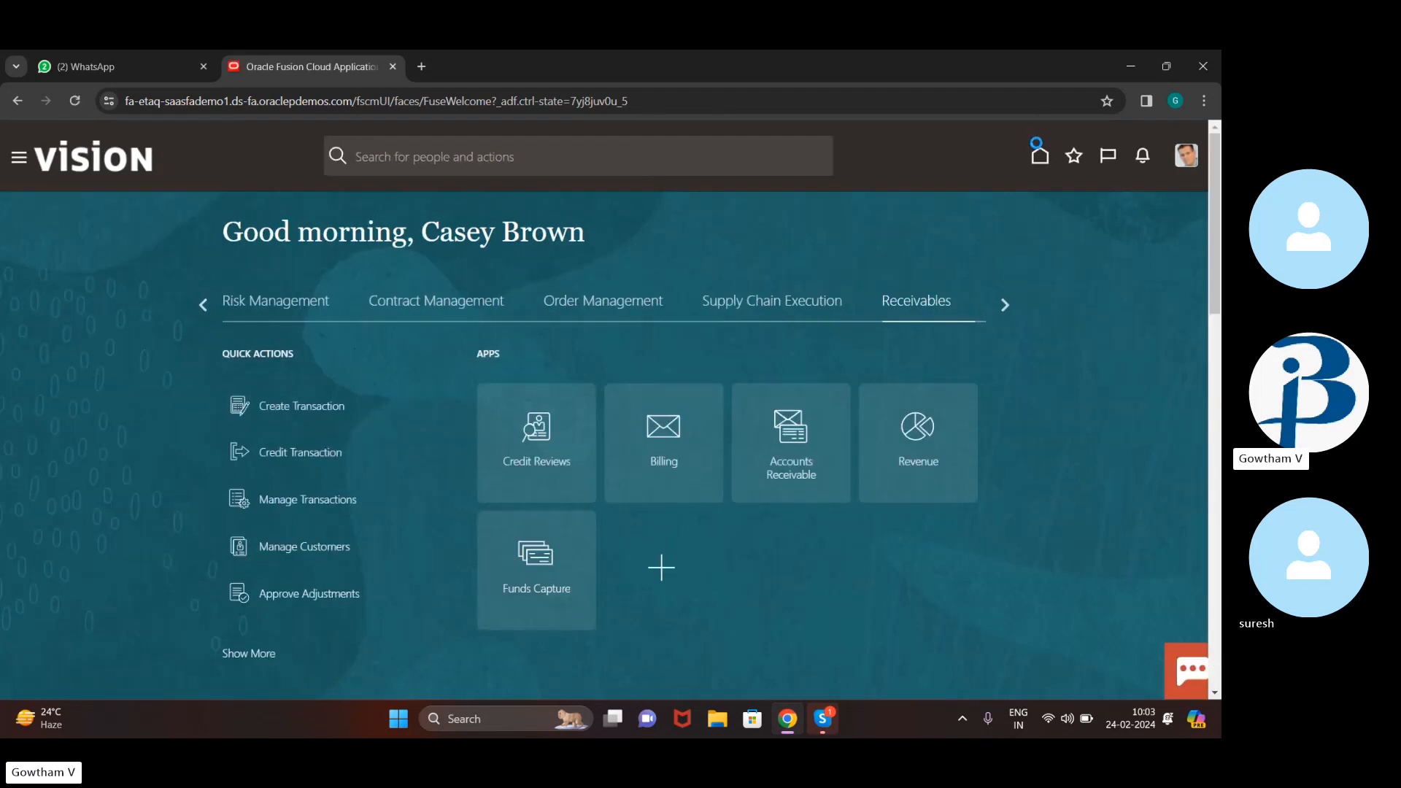
Open Accounts Receivable and start a blank receipt from its Tasks panel
click(789, 426)
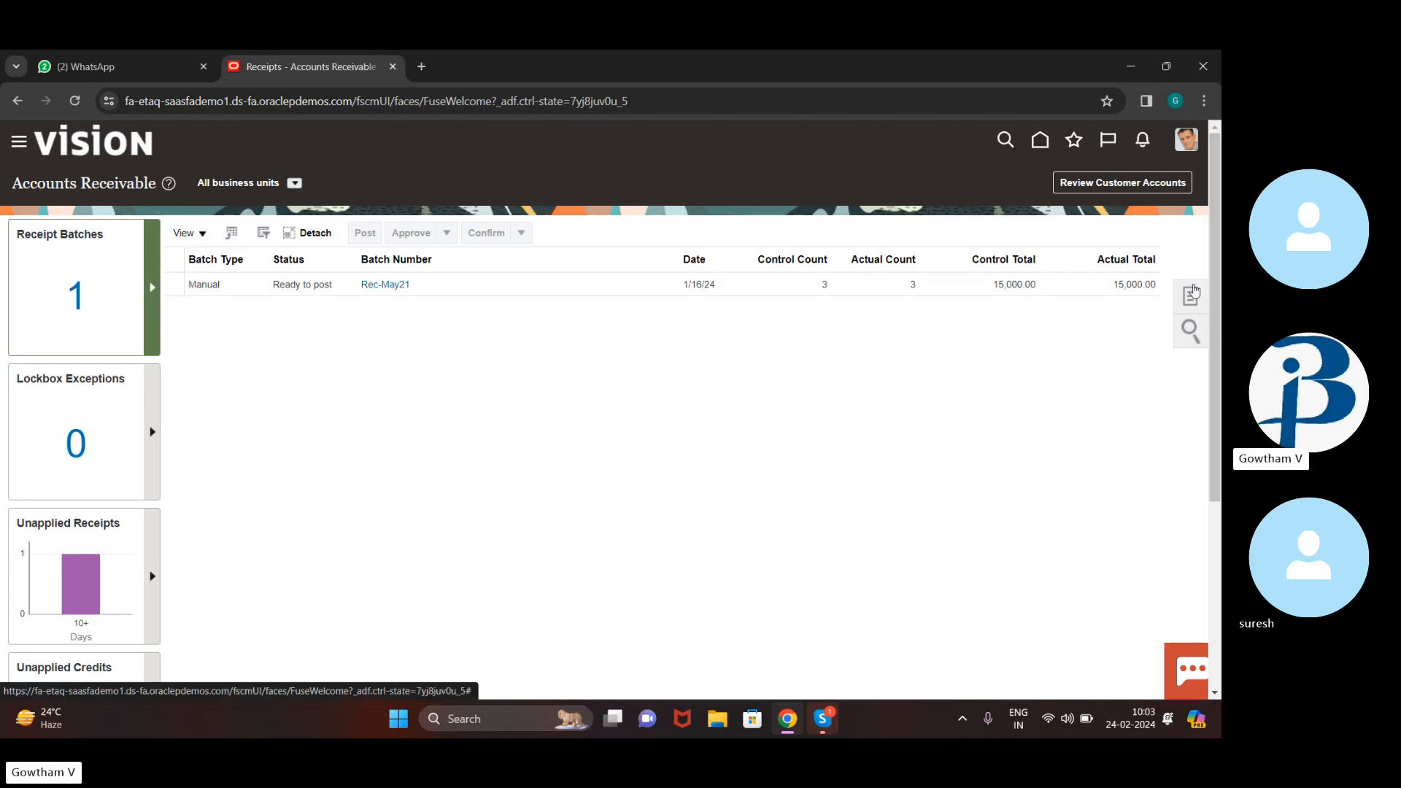
click(1192, 293)
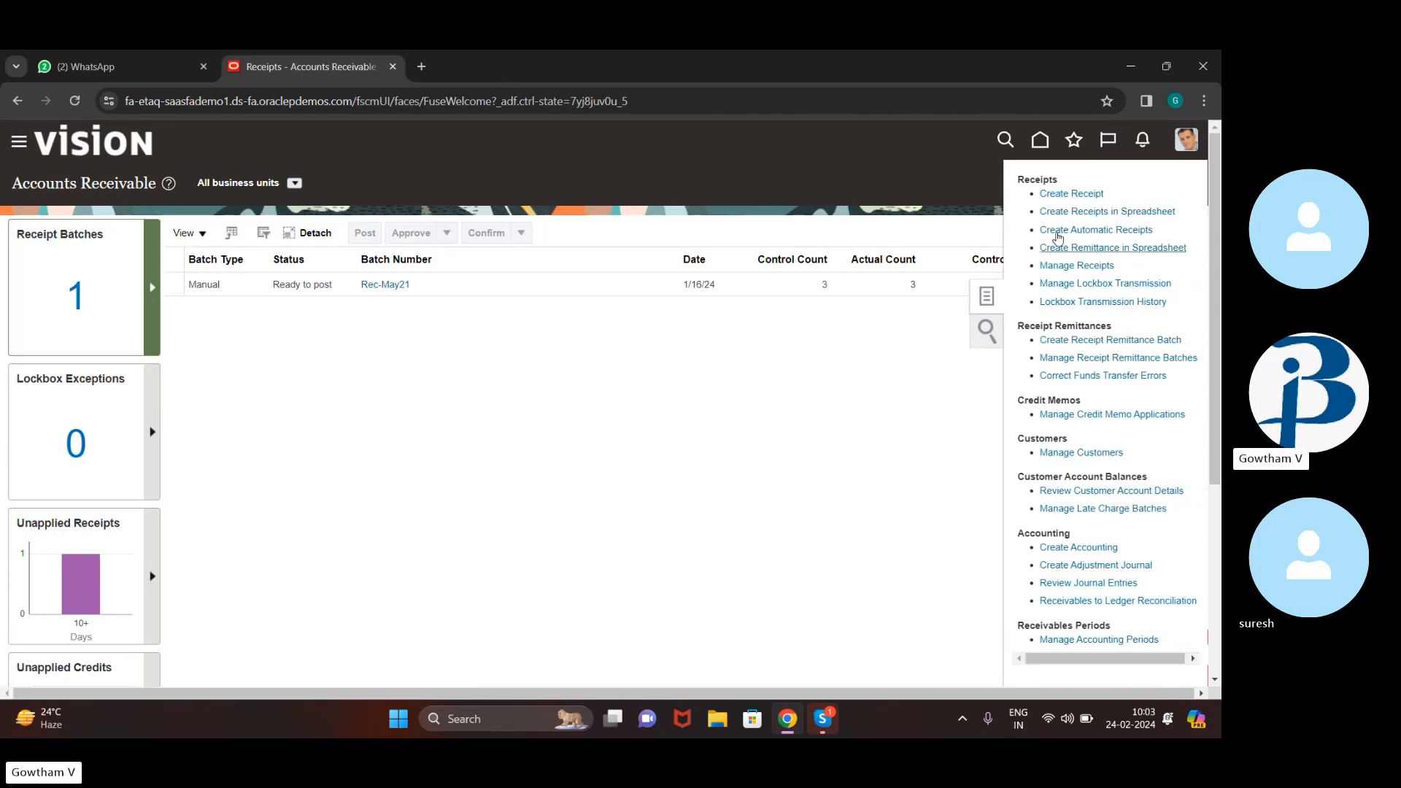
click(1063, 192)
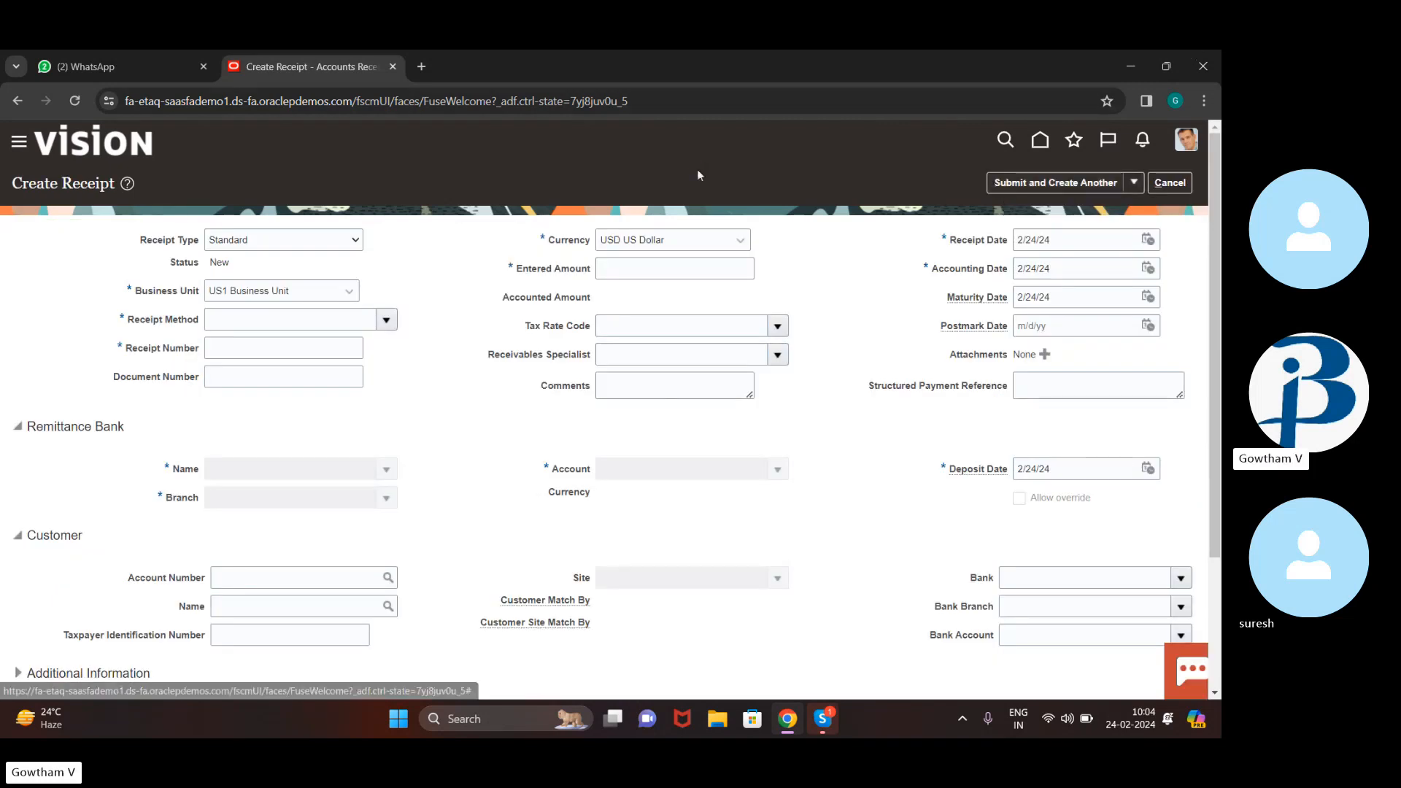
click(357, 241)
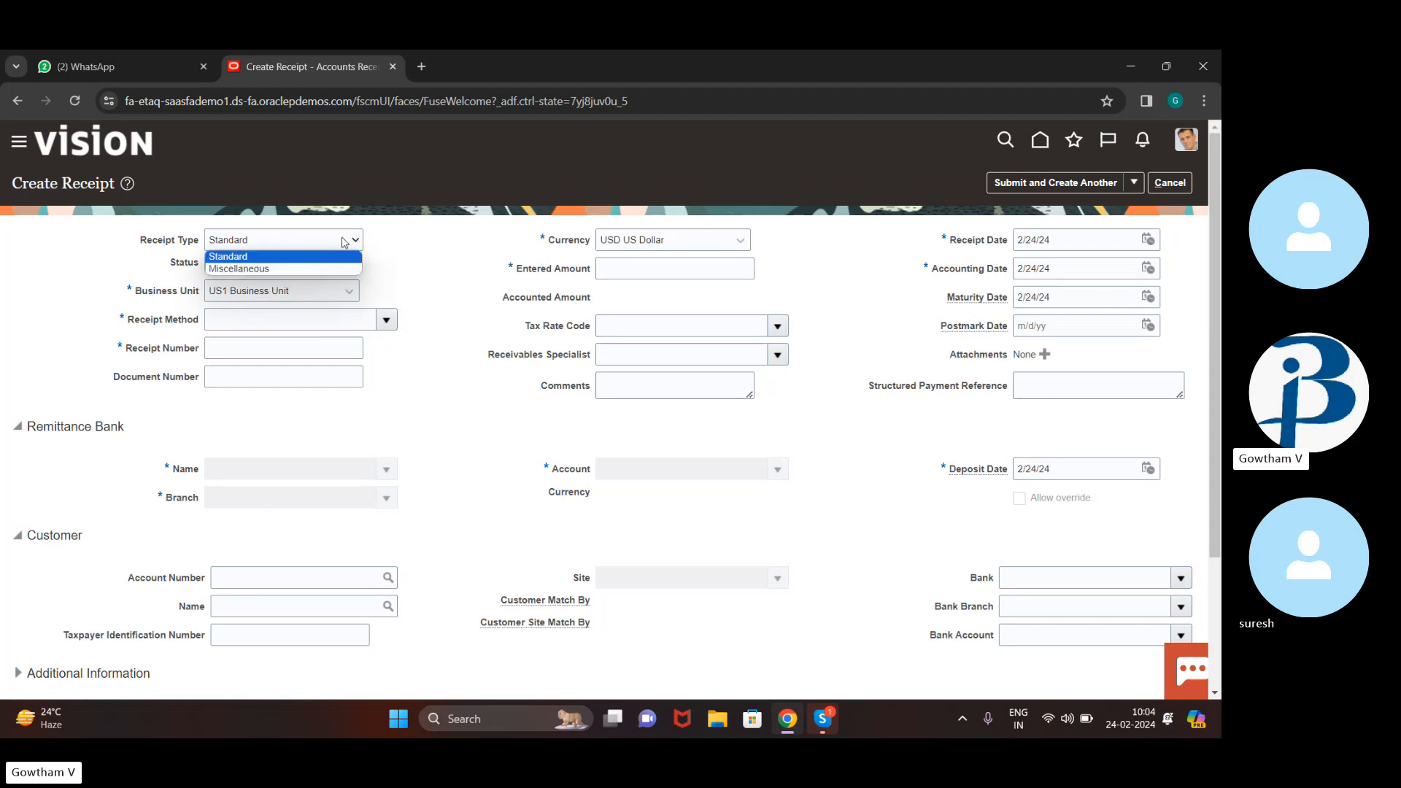
click(351, 240)
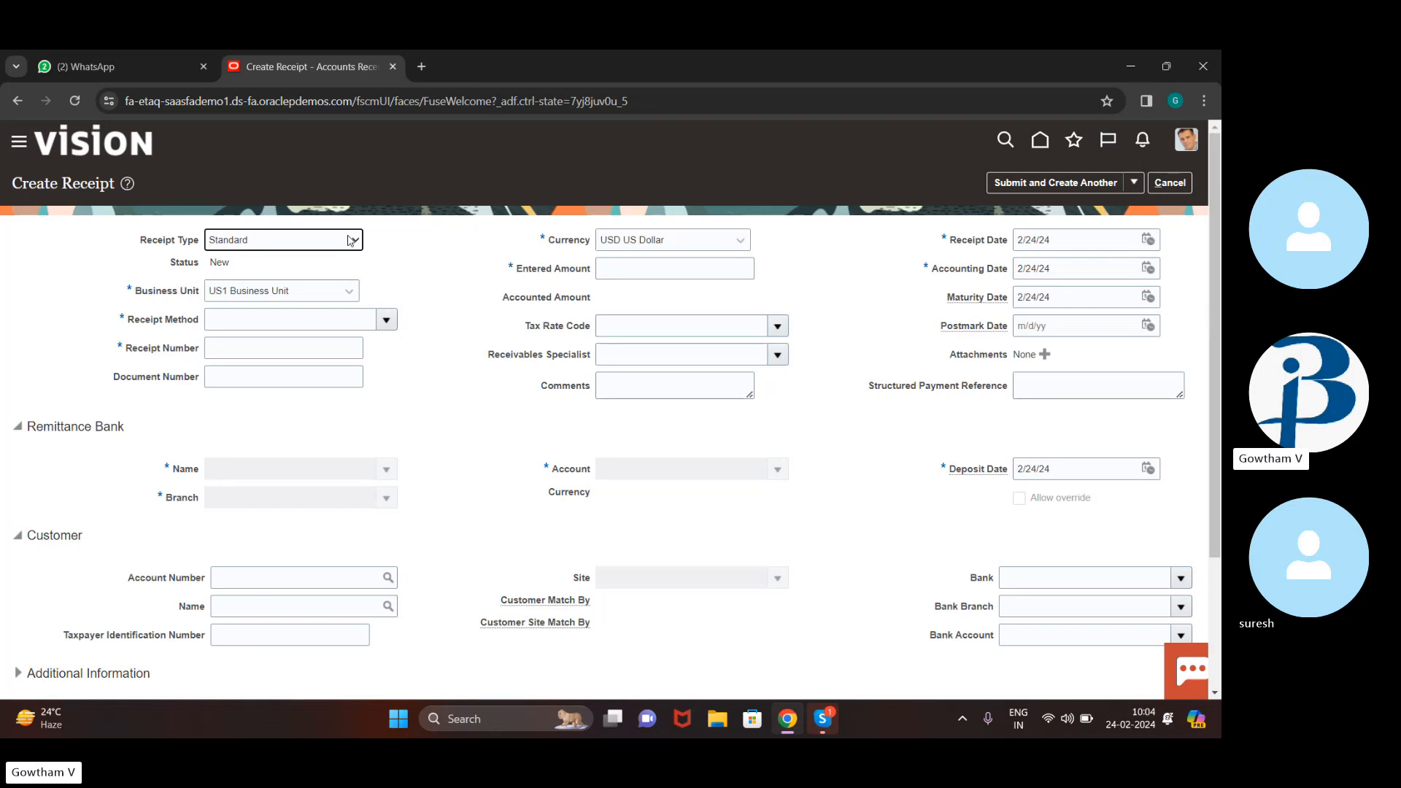
click(356, 240)
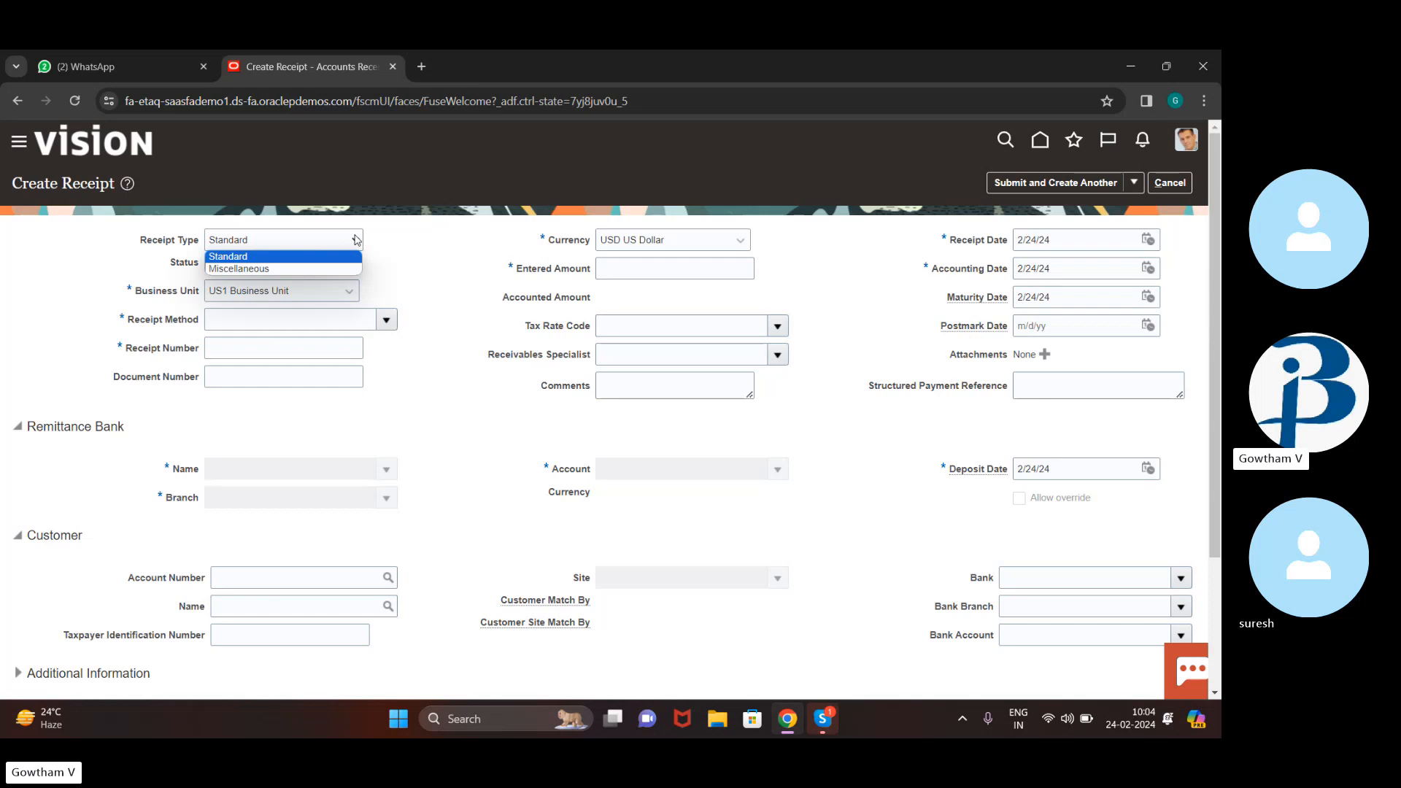
click(368, 265)
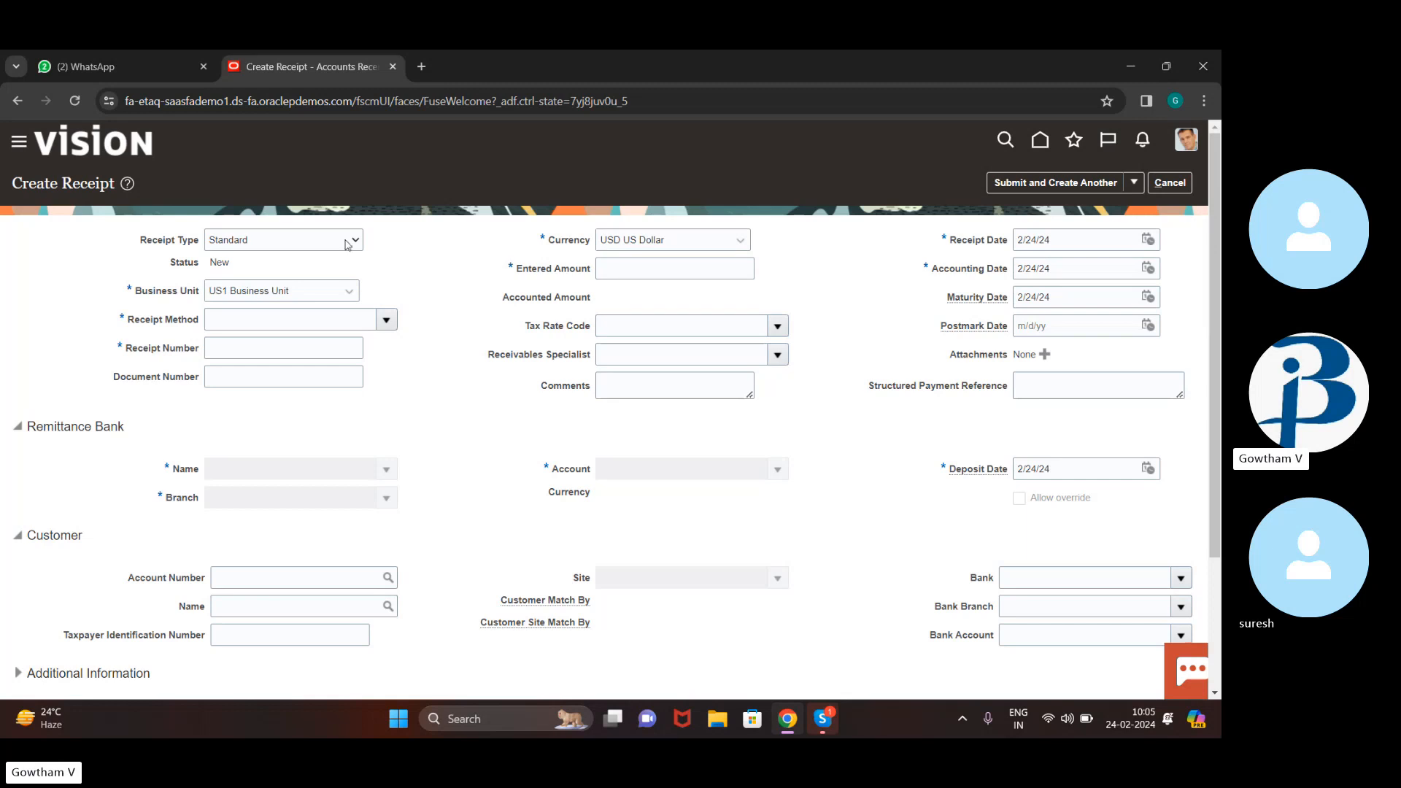
click(347, 245)
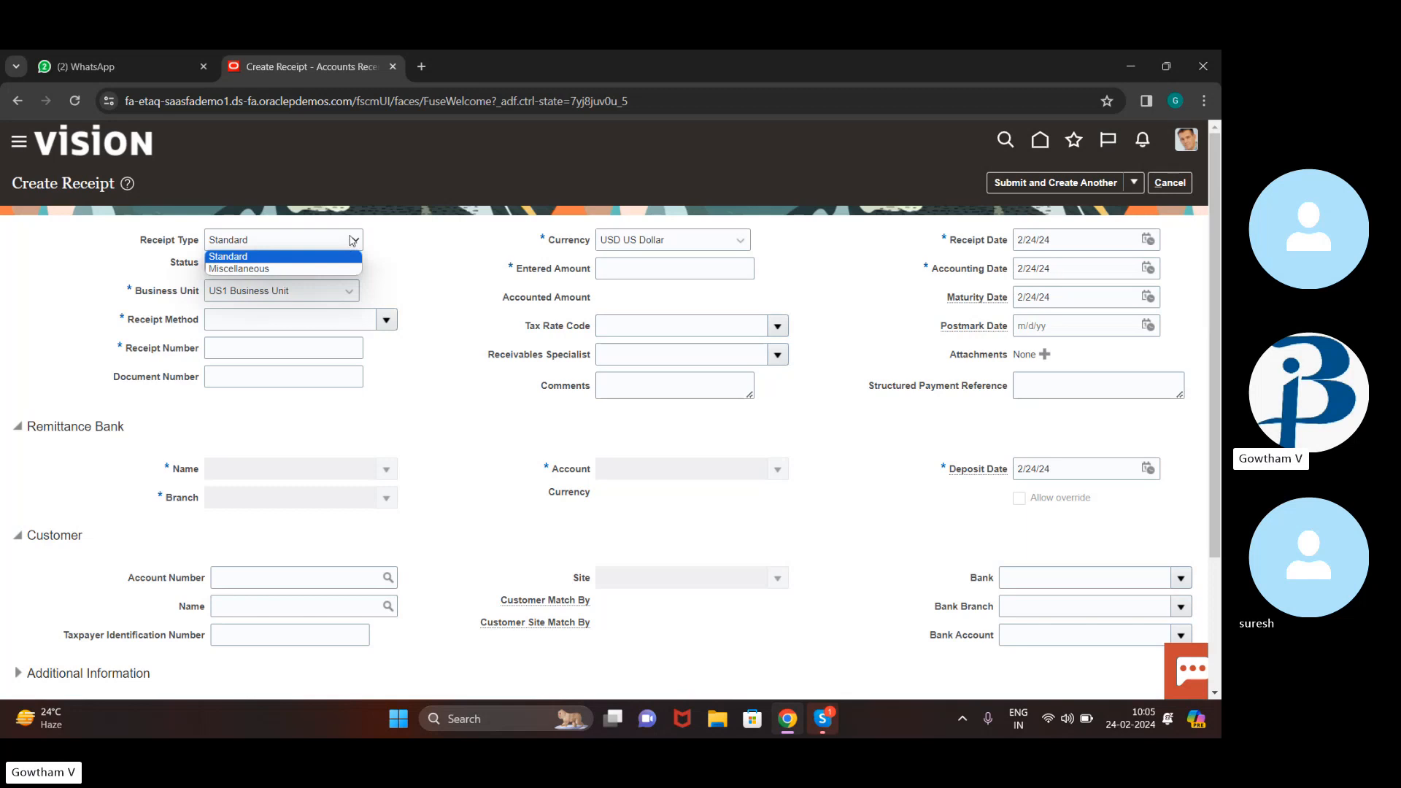
click(384, 245)
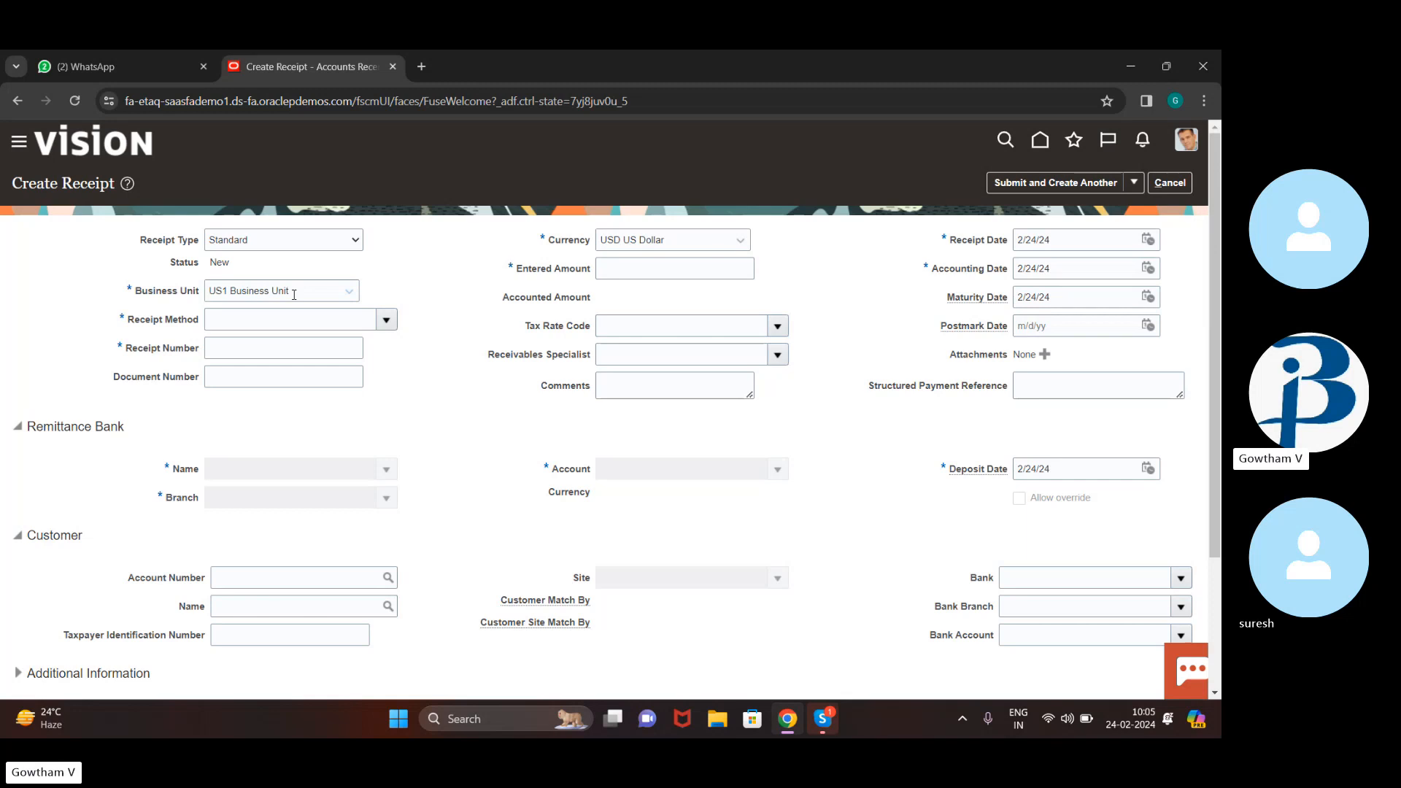
Keep Business Unit US1 and set method EFT (Automatic), receipt number 00121, amount 2000
click(338, 293)
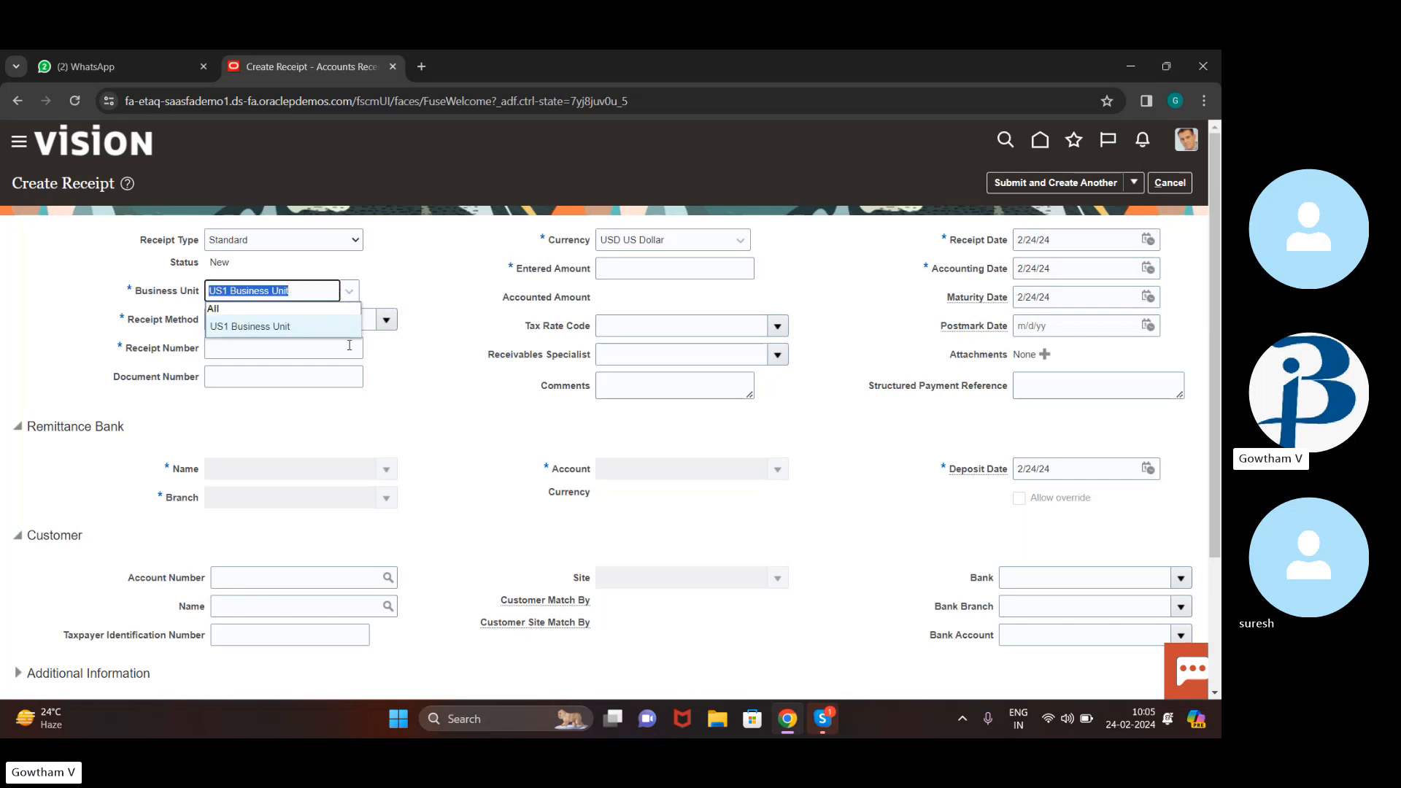
click(398, 376)
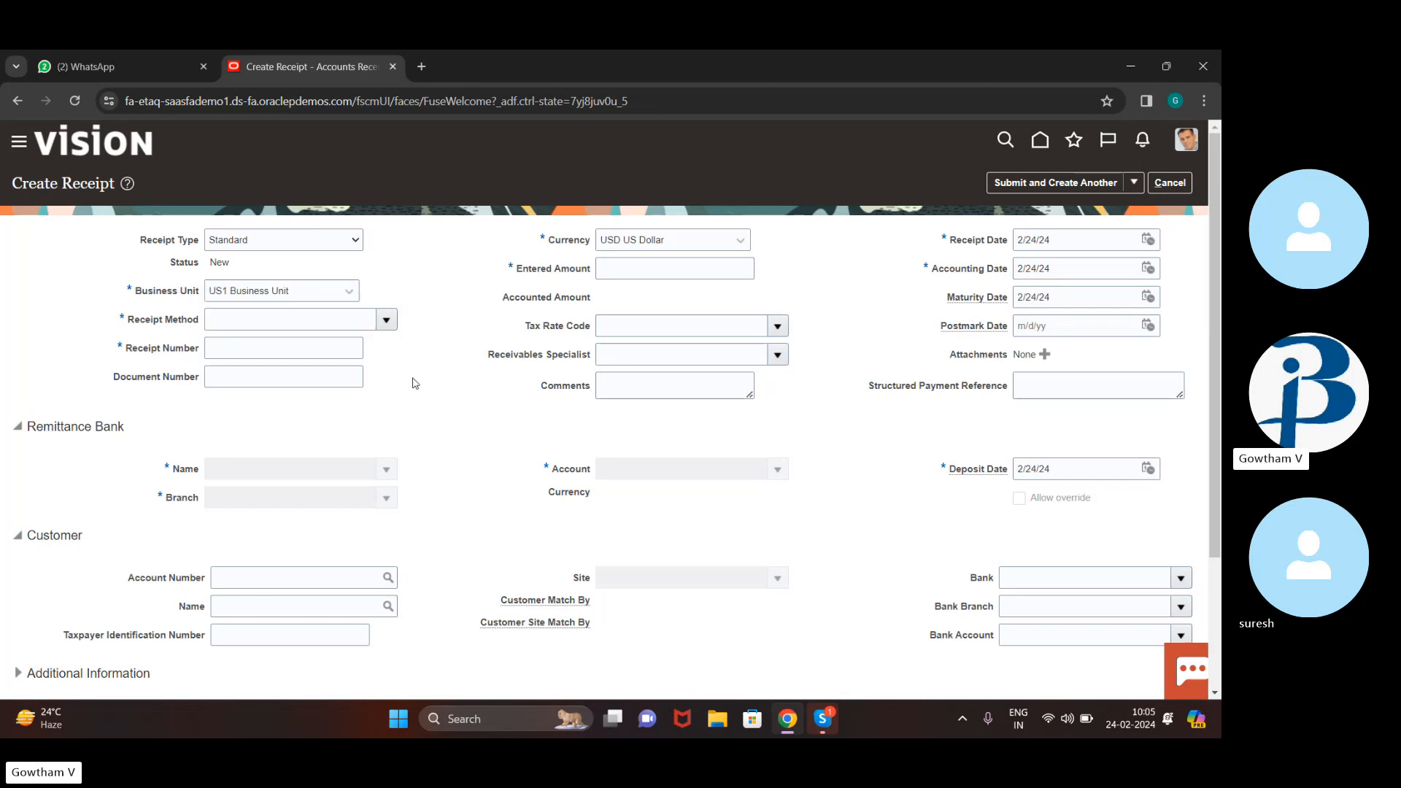
click(386, 320)
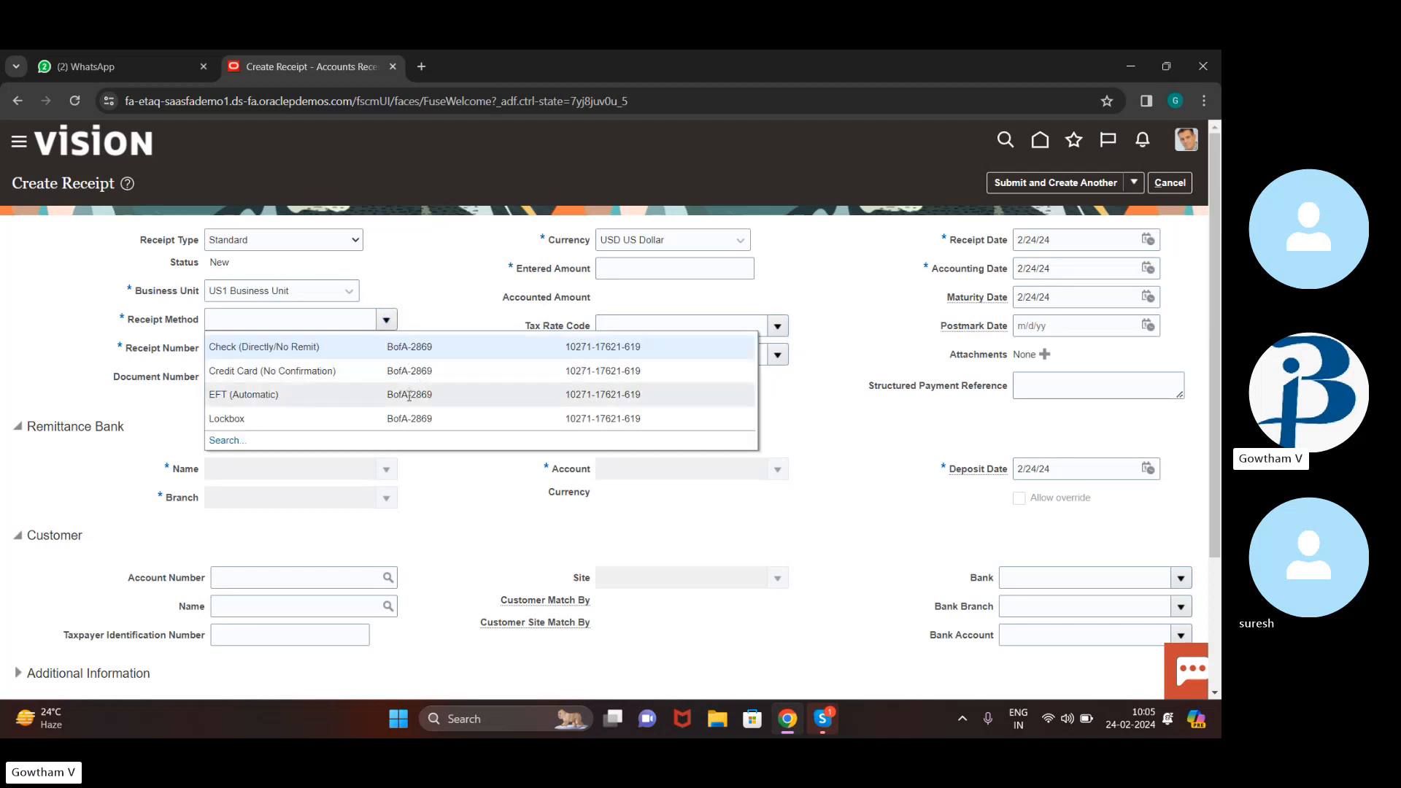
click(409, 395)
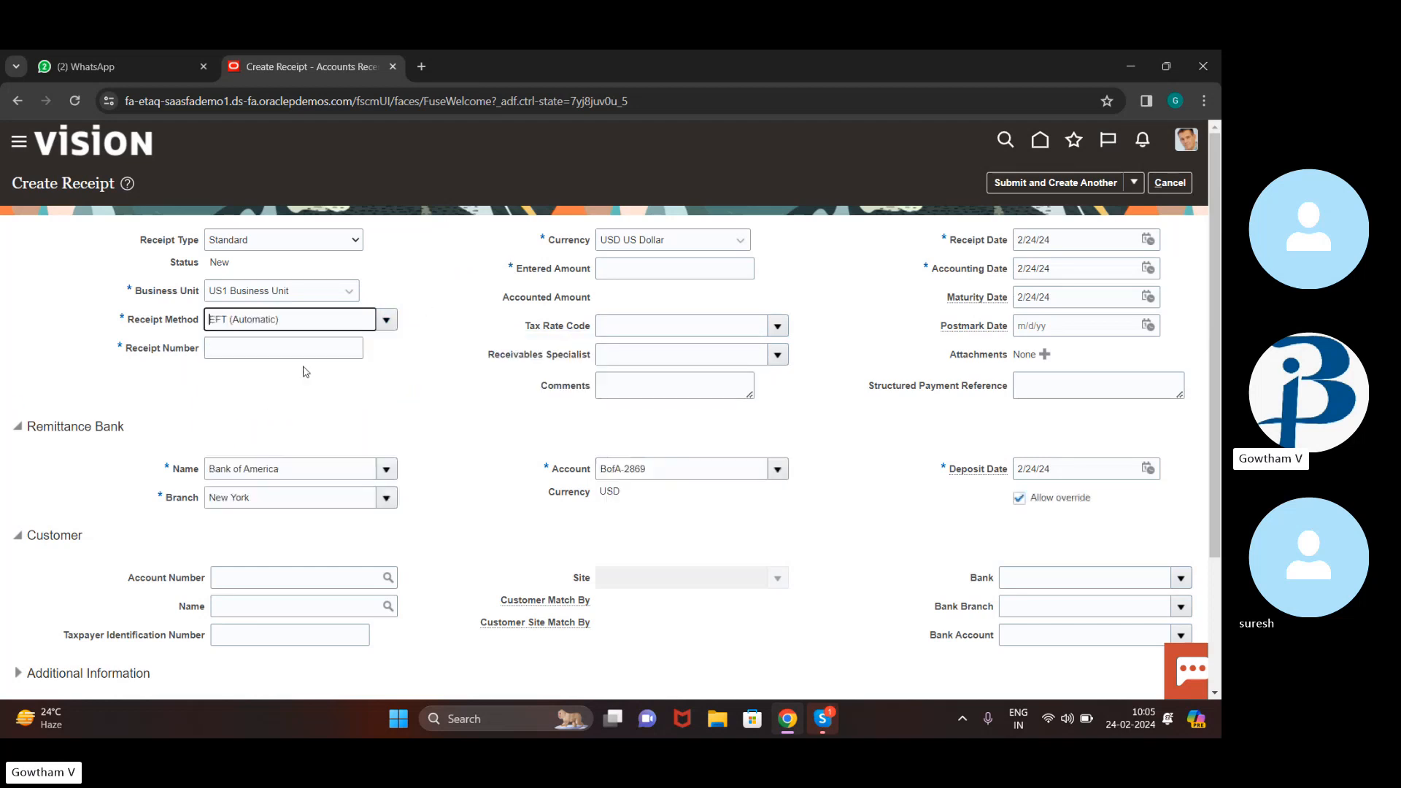
click(286, 348)
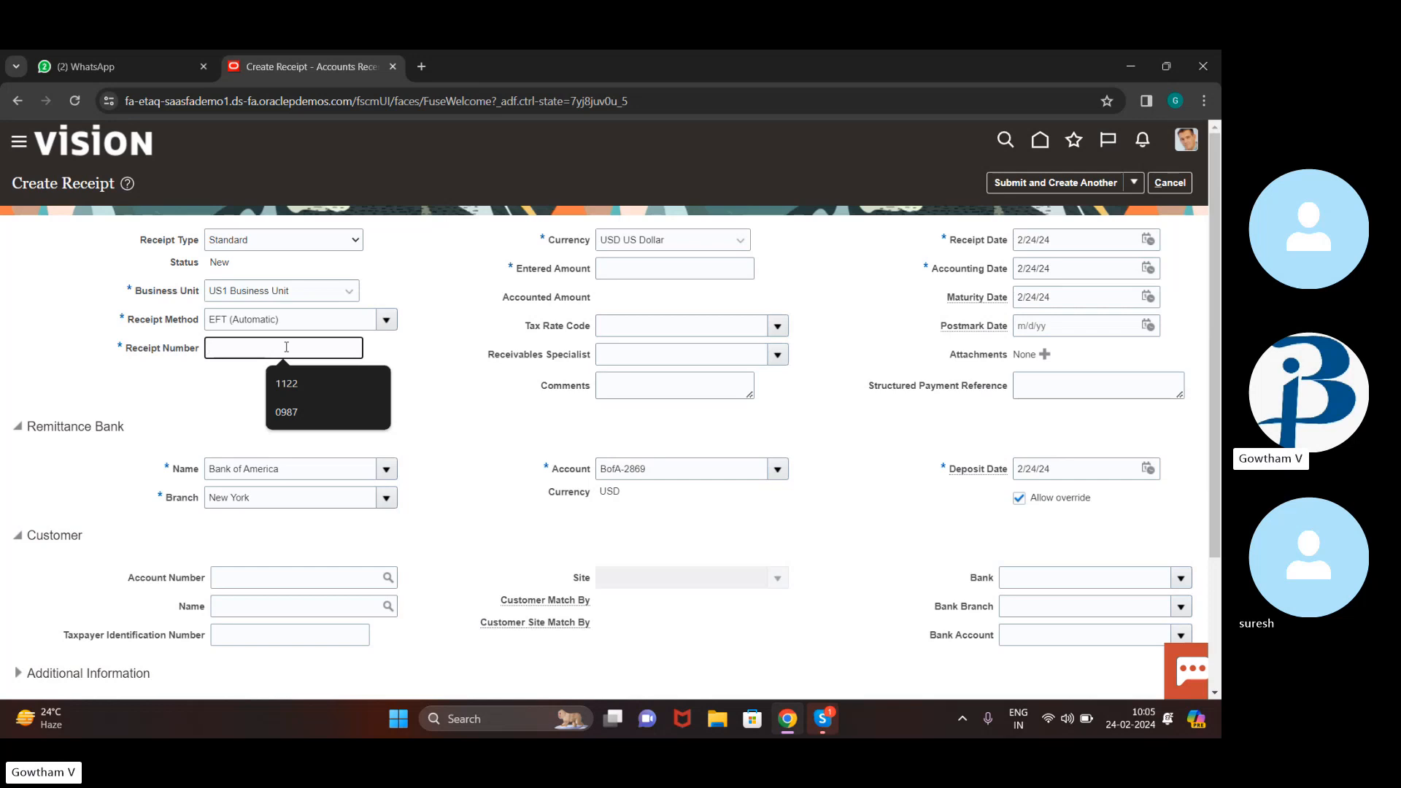
text(00121)
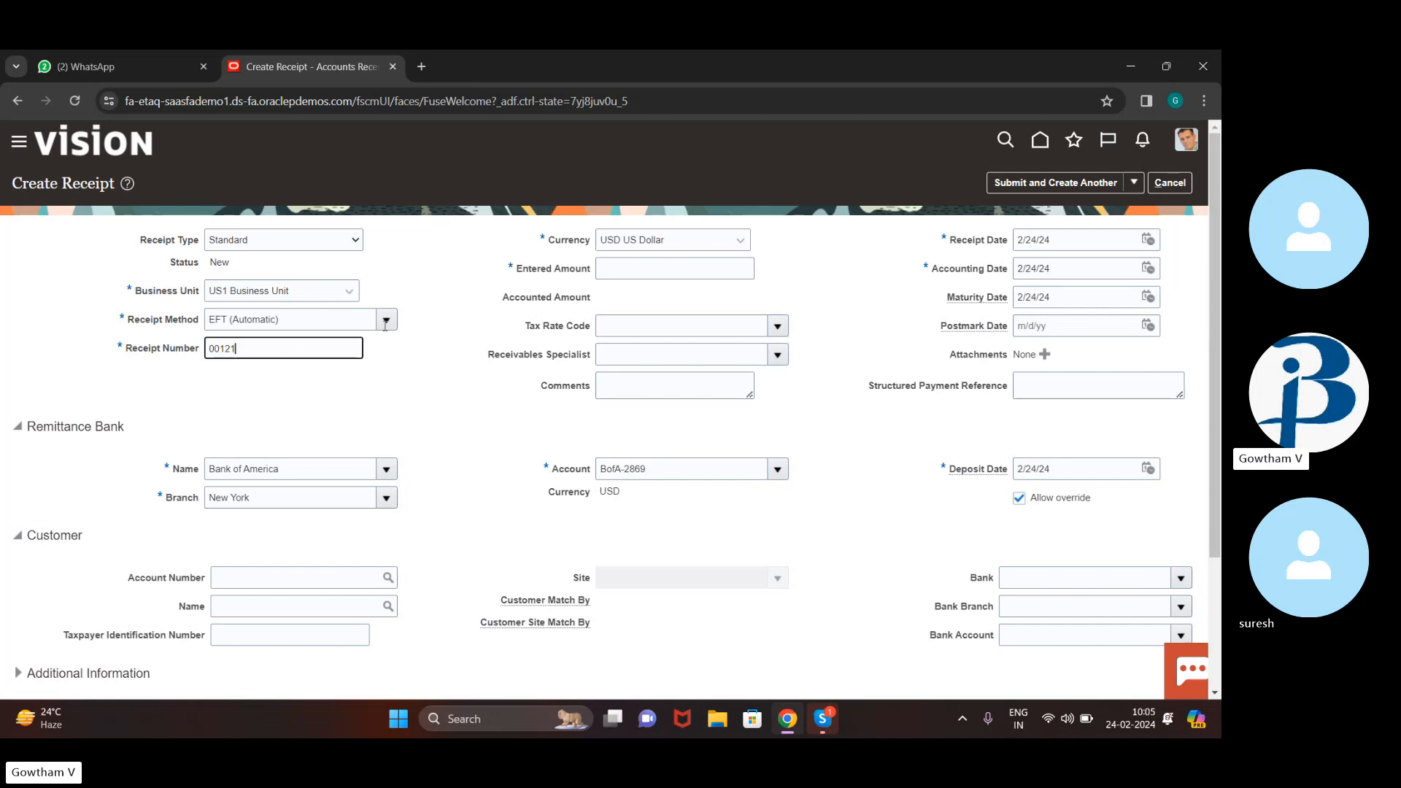
click(699, 268)
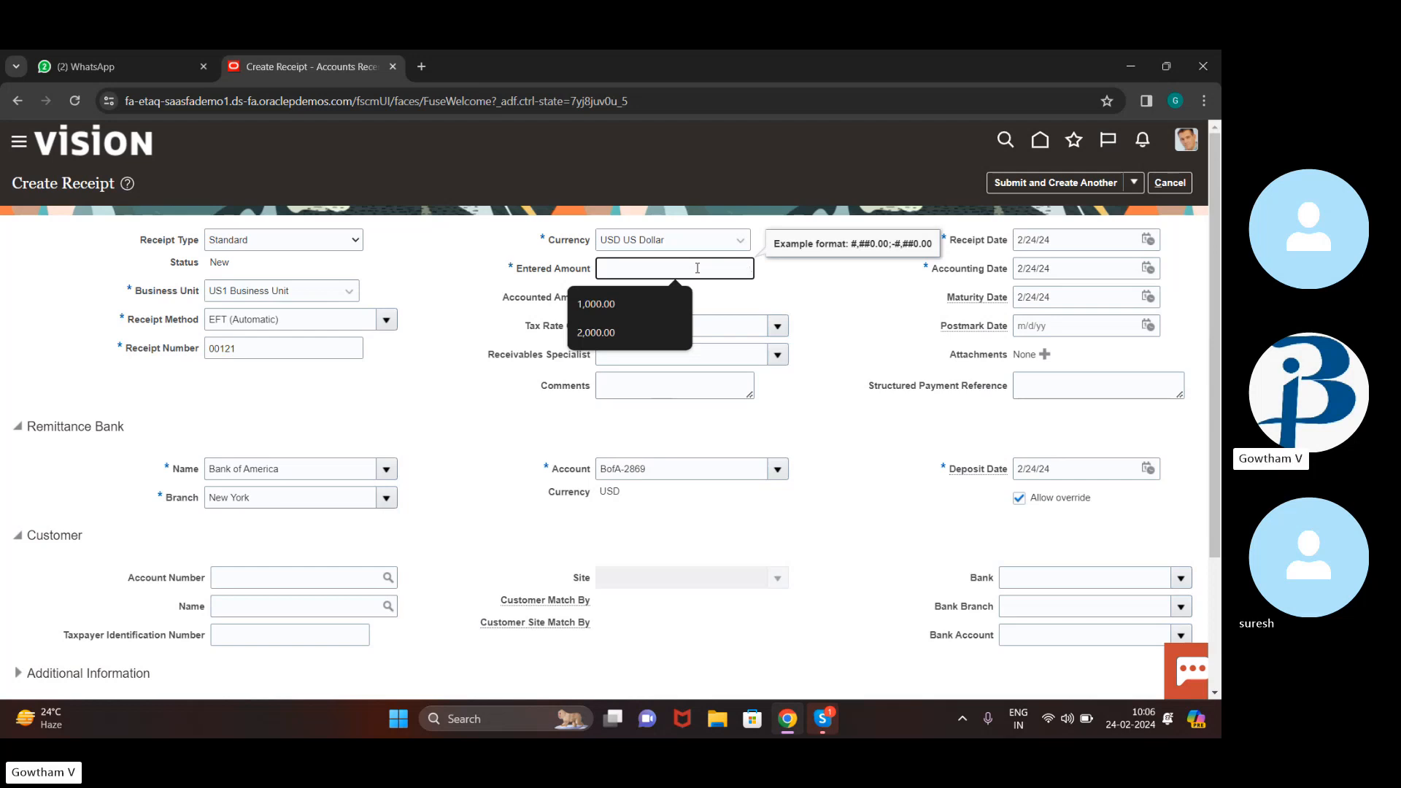
text(2000)
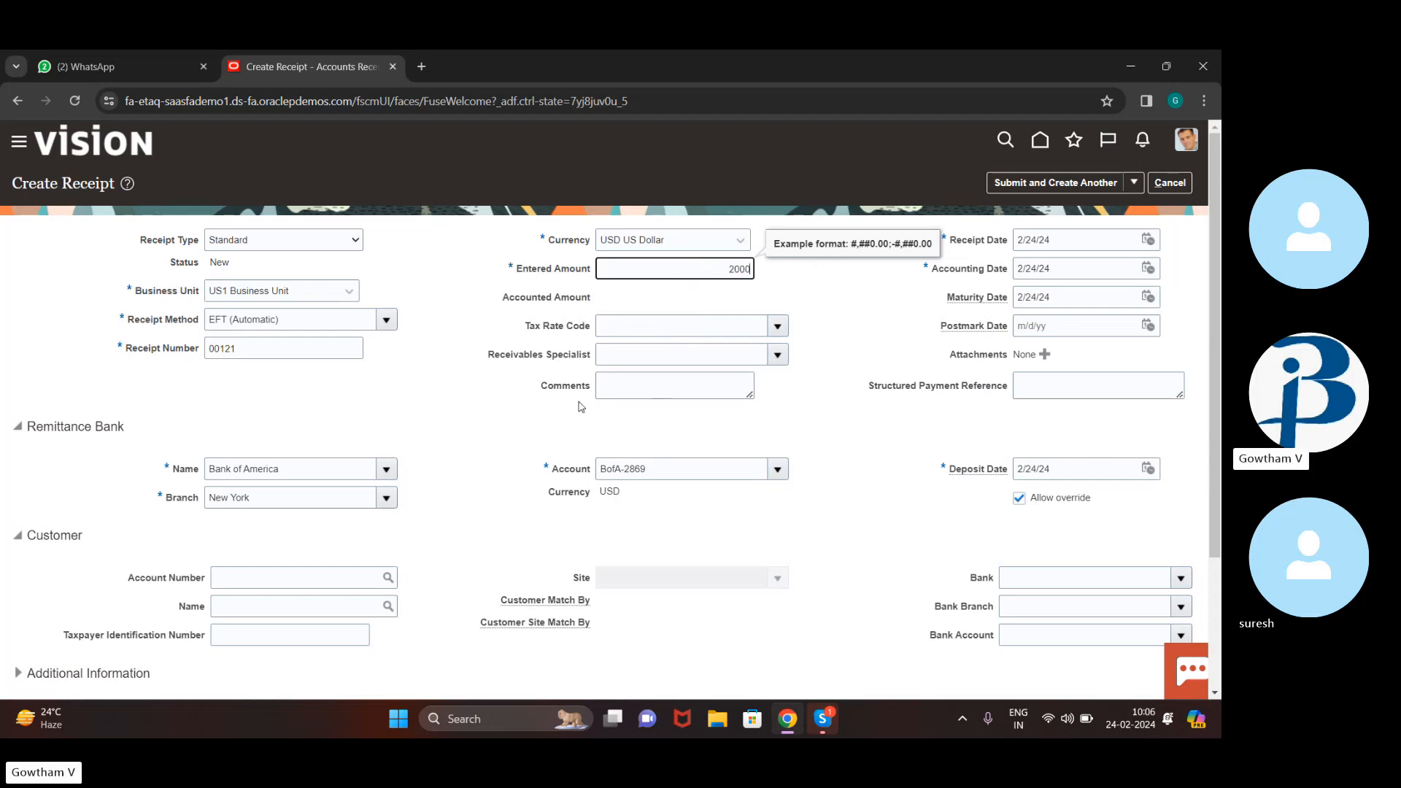
Scroll to the Customer section and check the account number search without choosing anything
scroll(531, 380, down, 2)
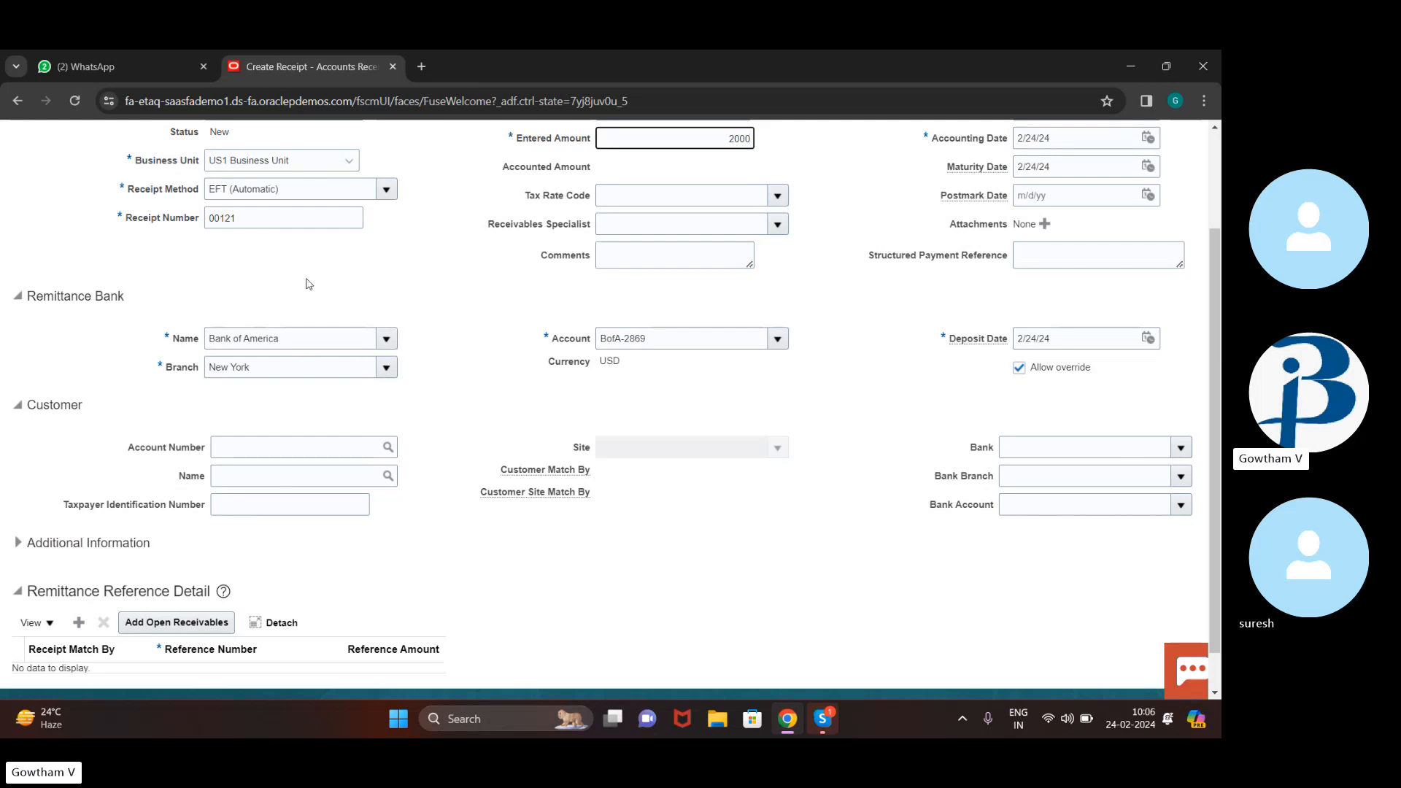
scroll(309, 284, up, 1)
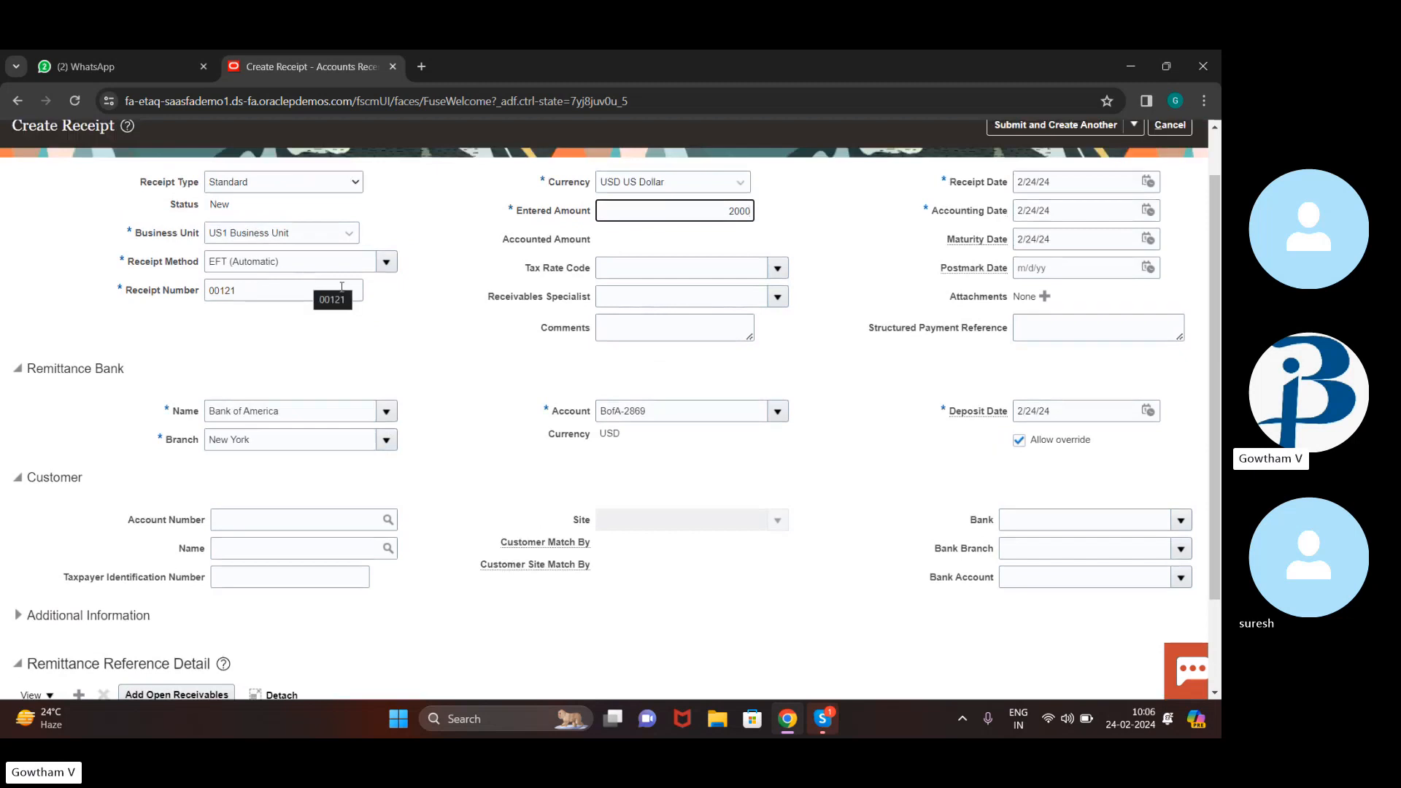
scroll(309, 391, down, 1)
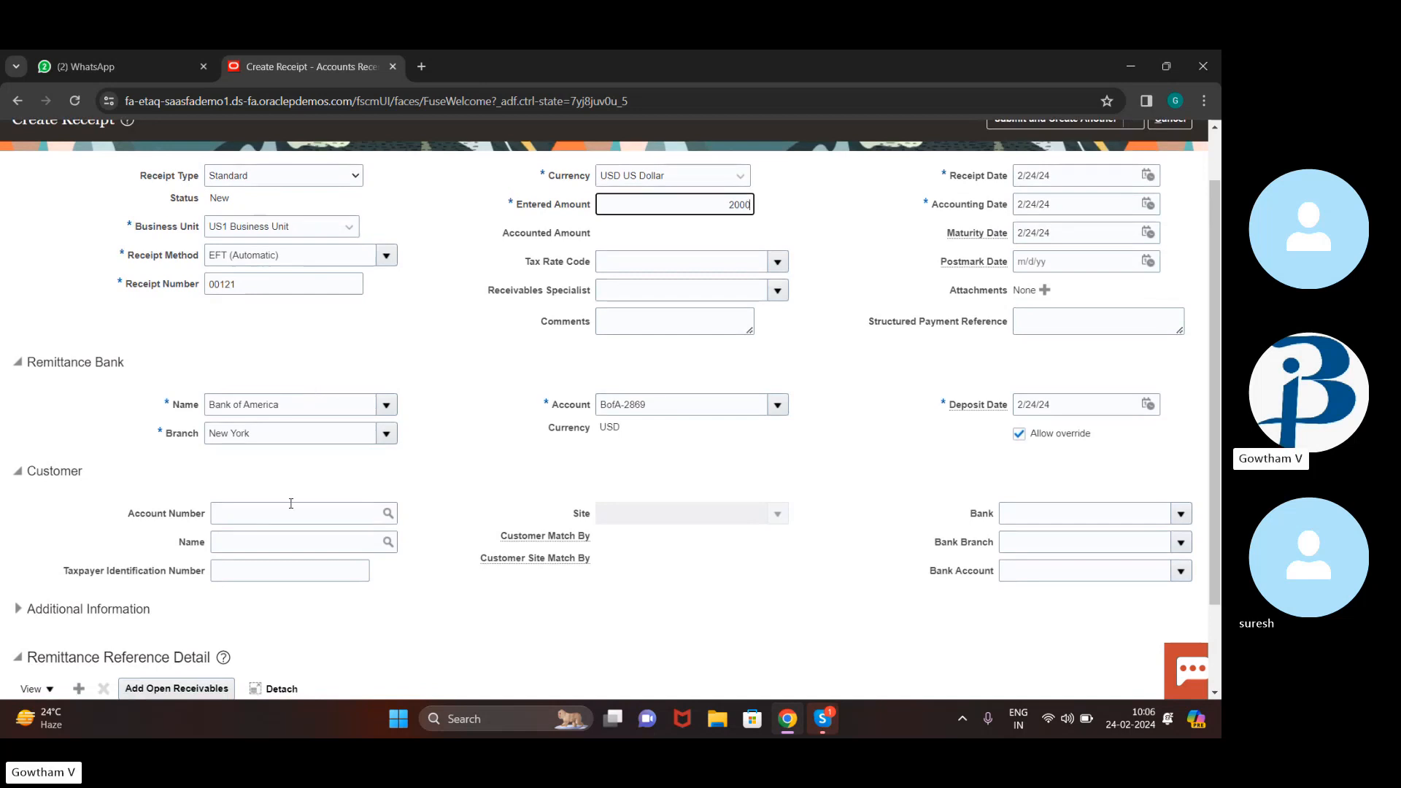
scroll(294, 500, down, 1)
scroll(294, 501, down, 3)
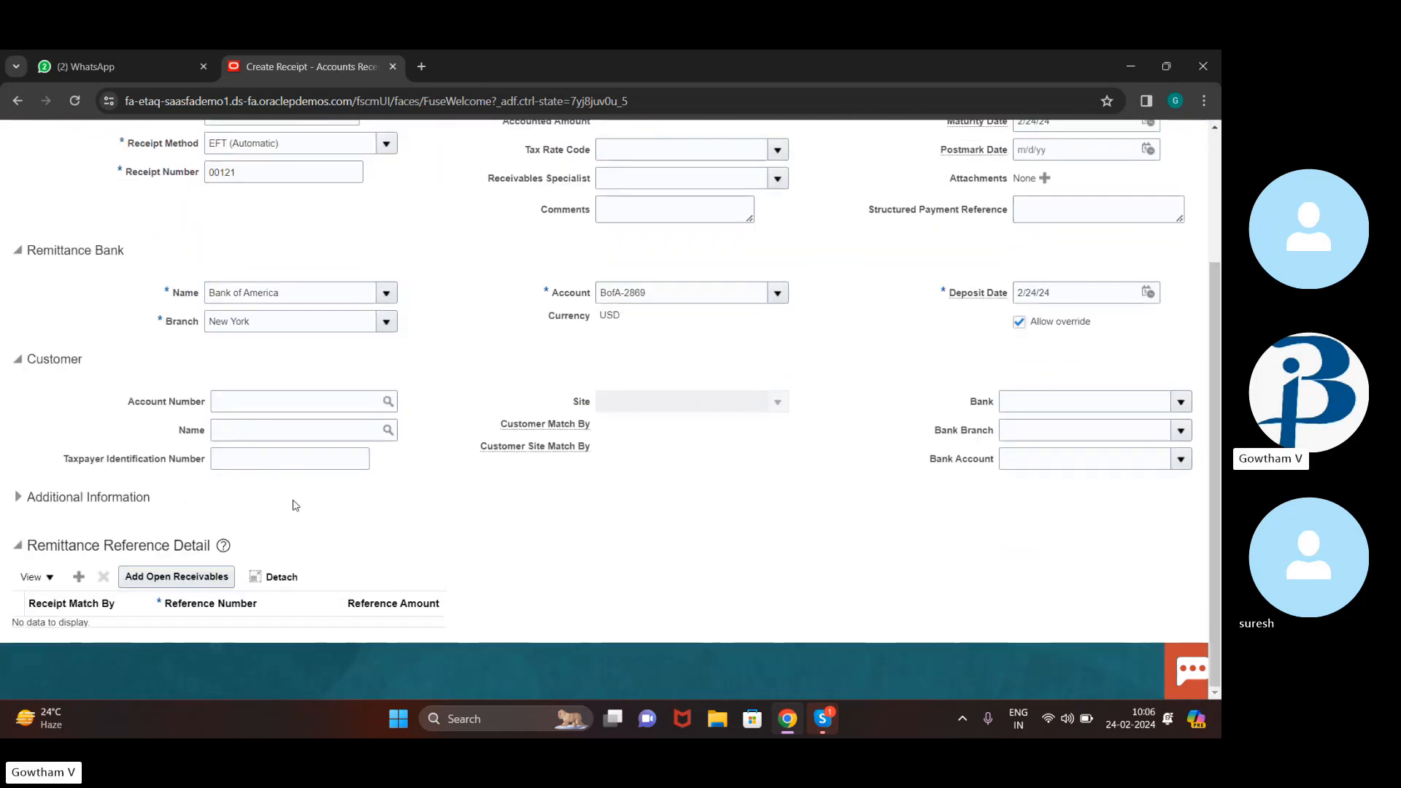
click(387, 409)
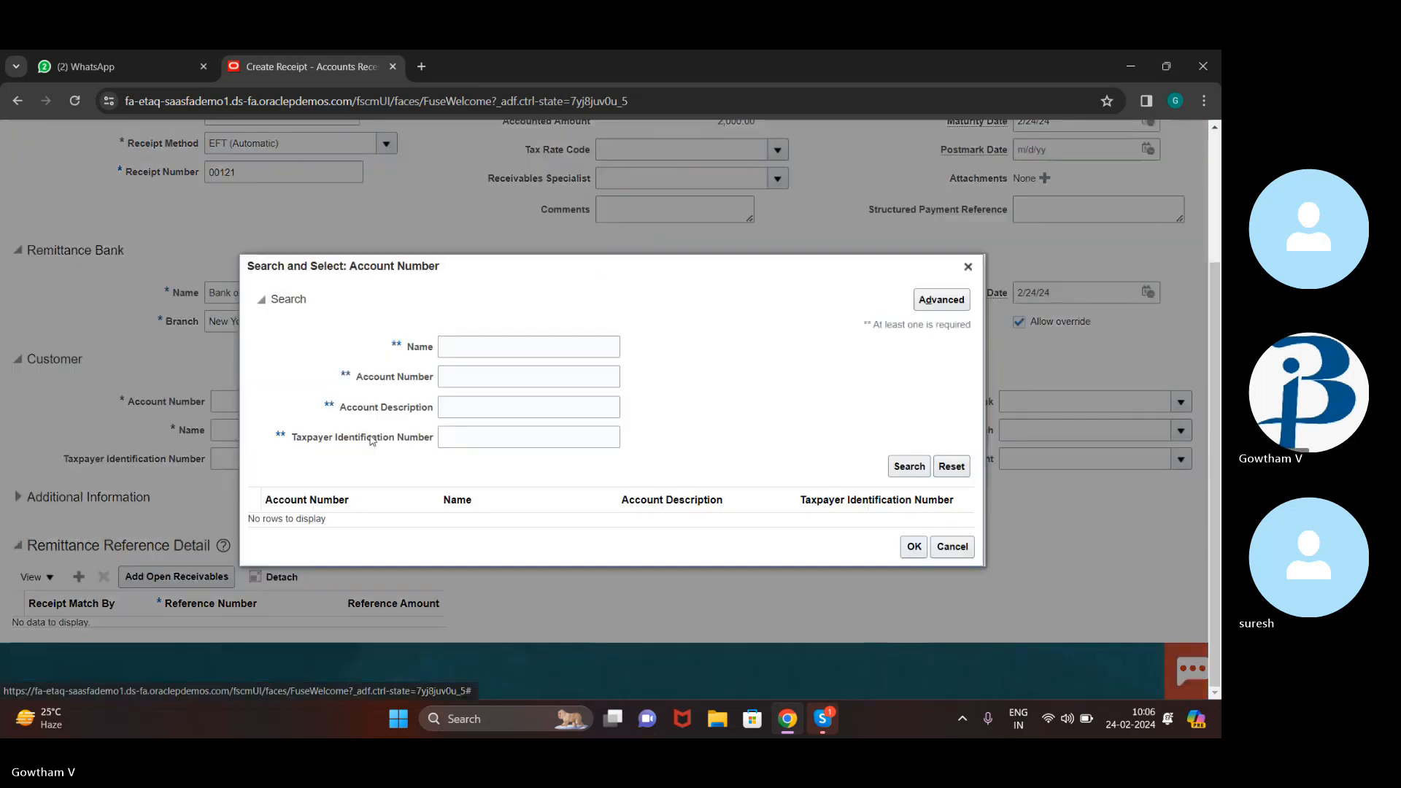
click(969, 267)
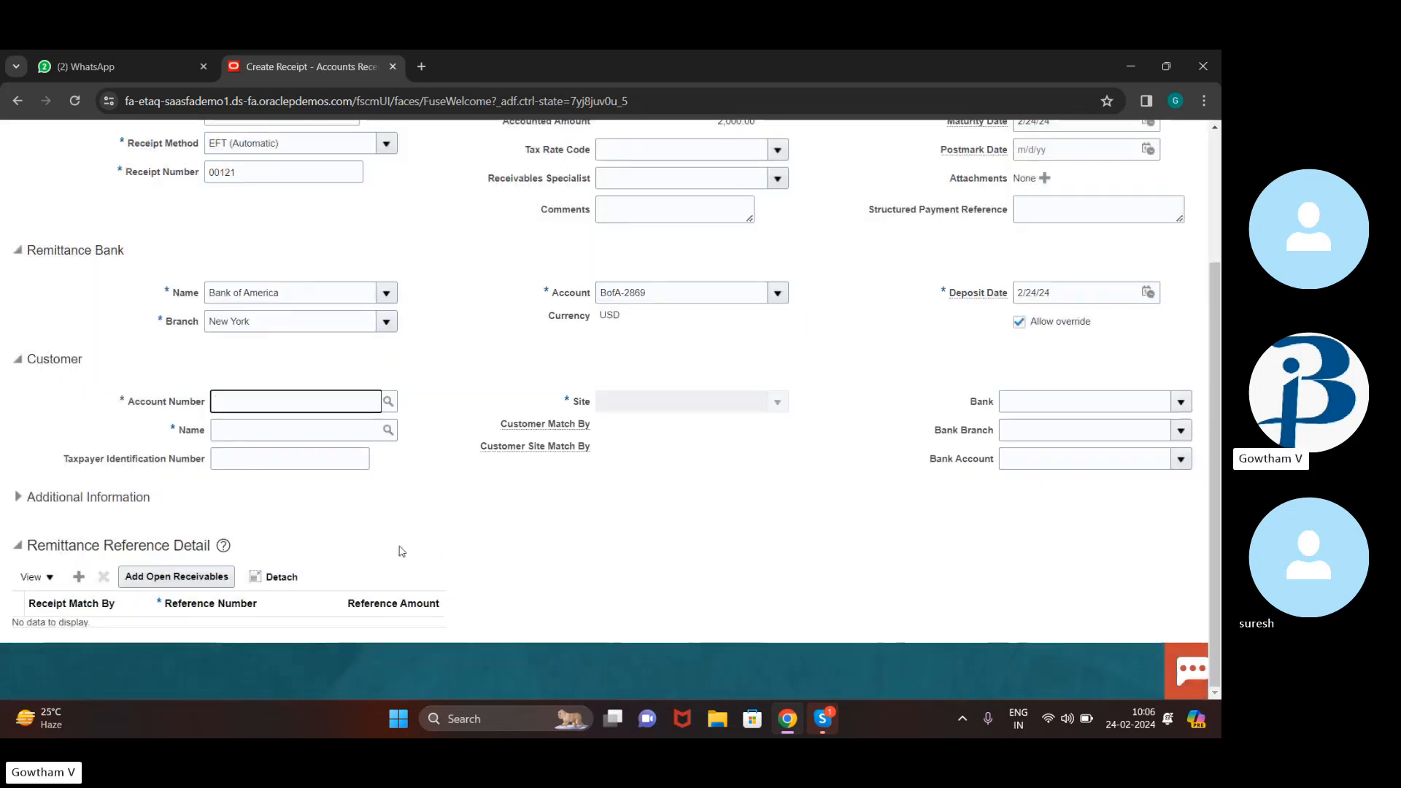
Find the customer with a name search for ADV and apply the matching result to the receipt
click(387, 431)
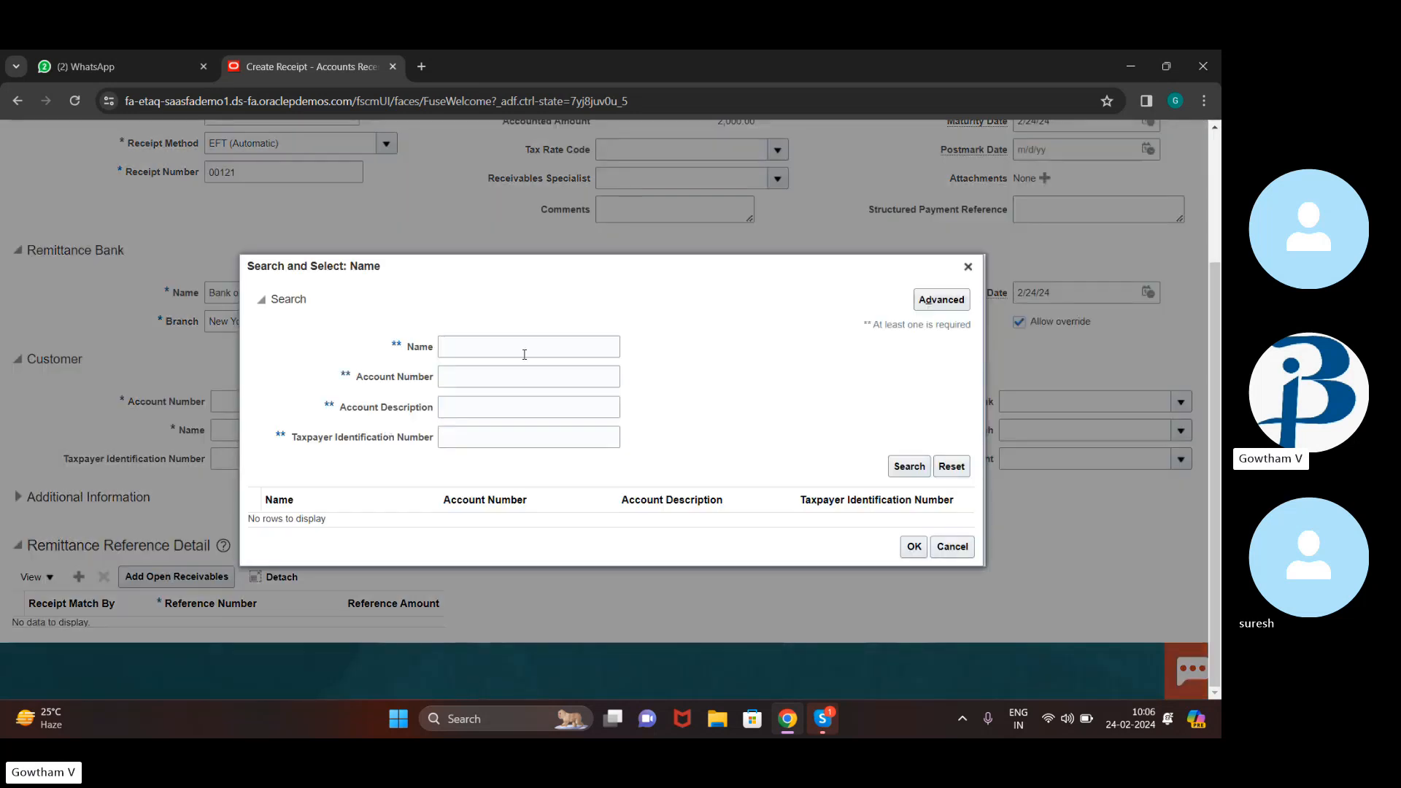
click(466, 349)
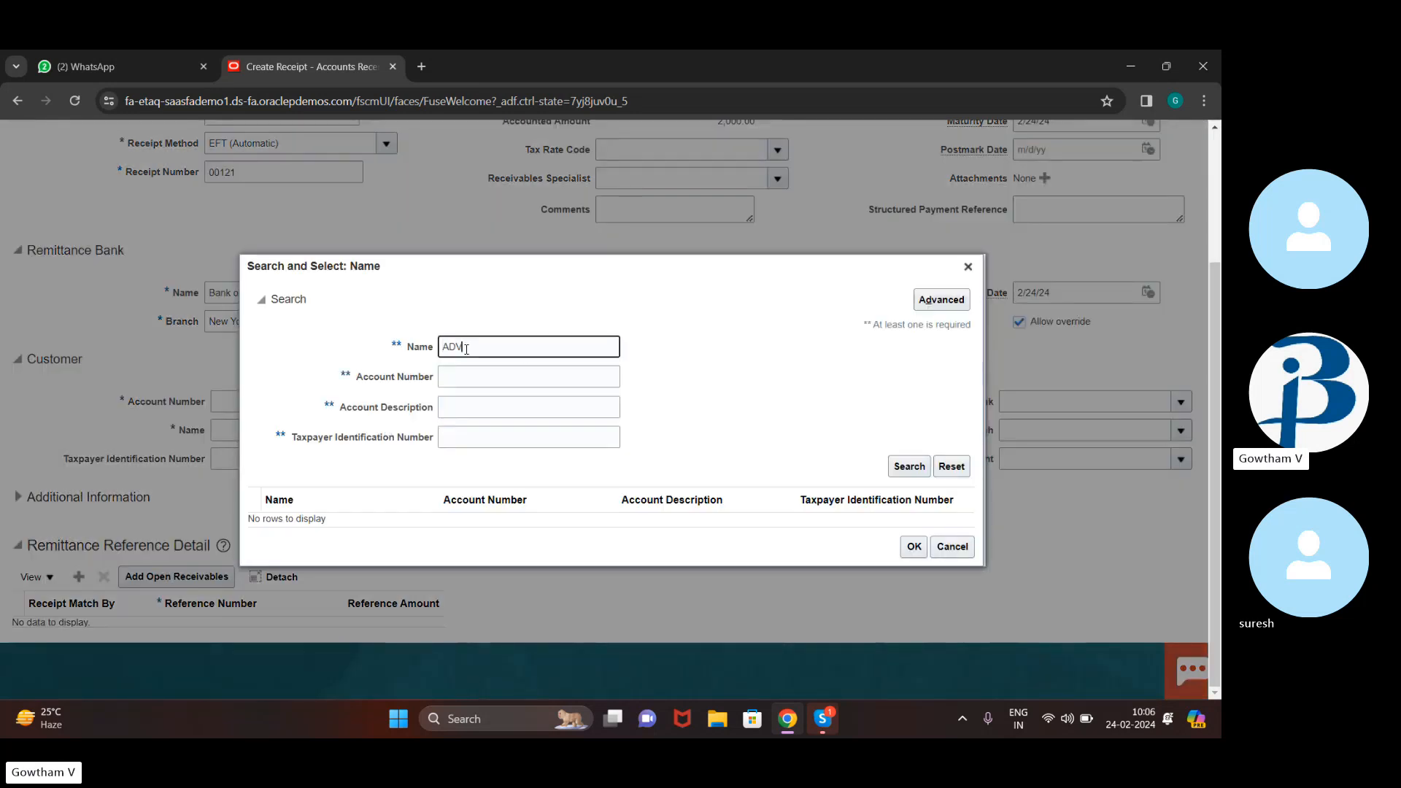
click(911, 467)
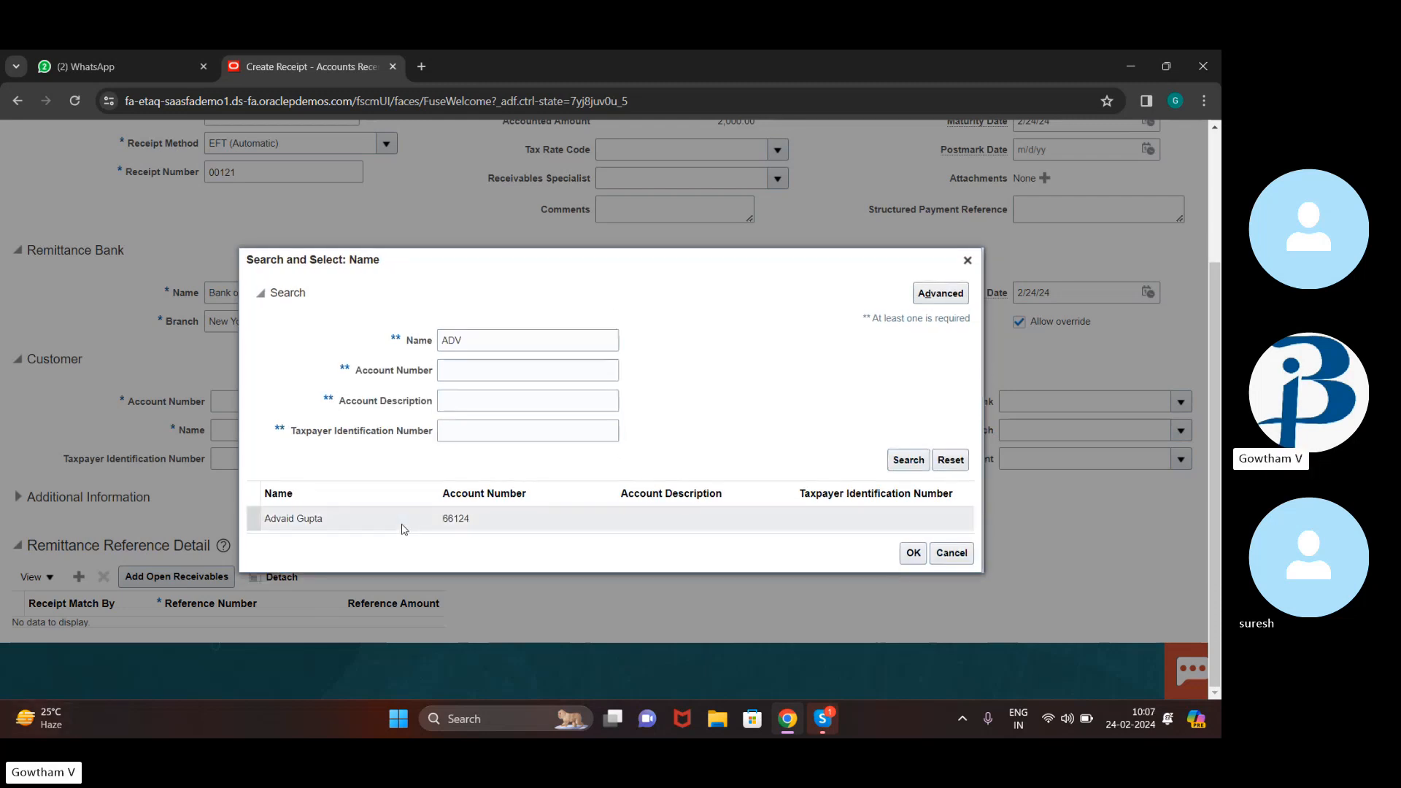
click(404, 526)
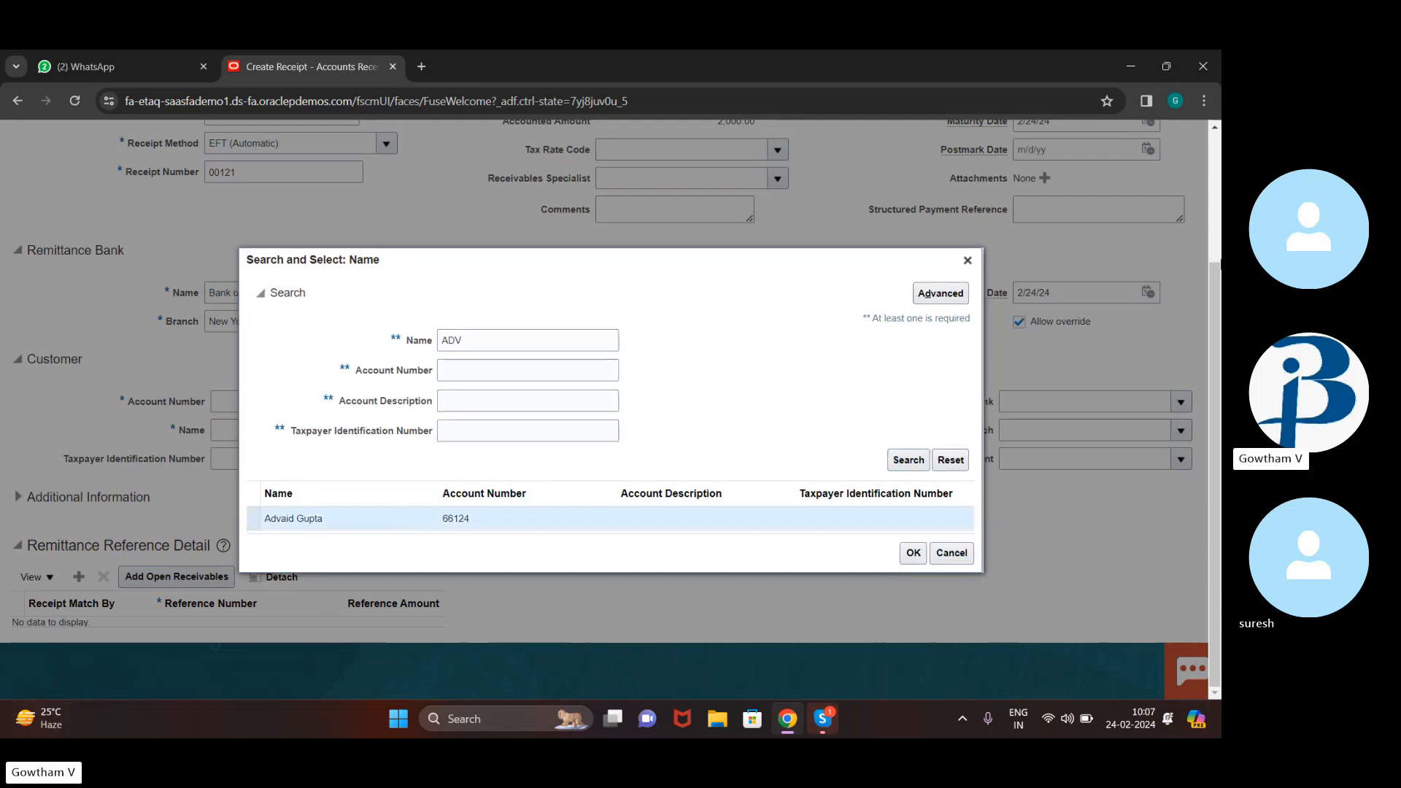
click(911, 554)
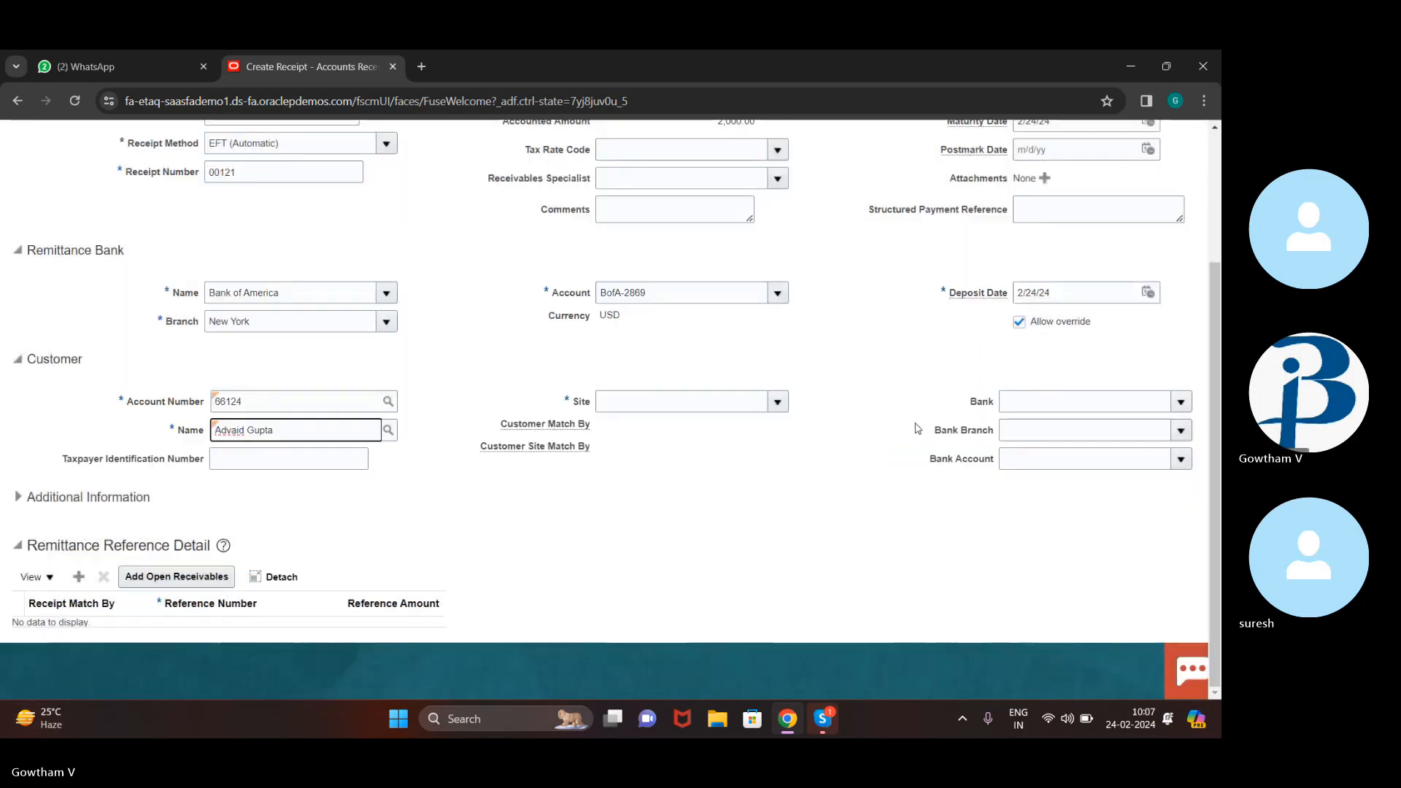
click(863, 438)
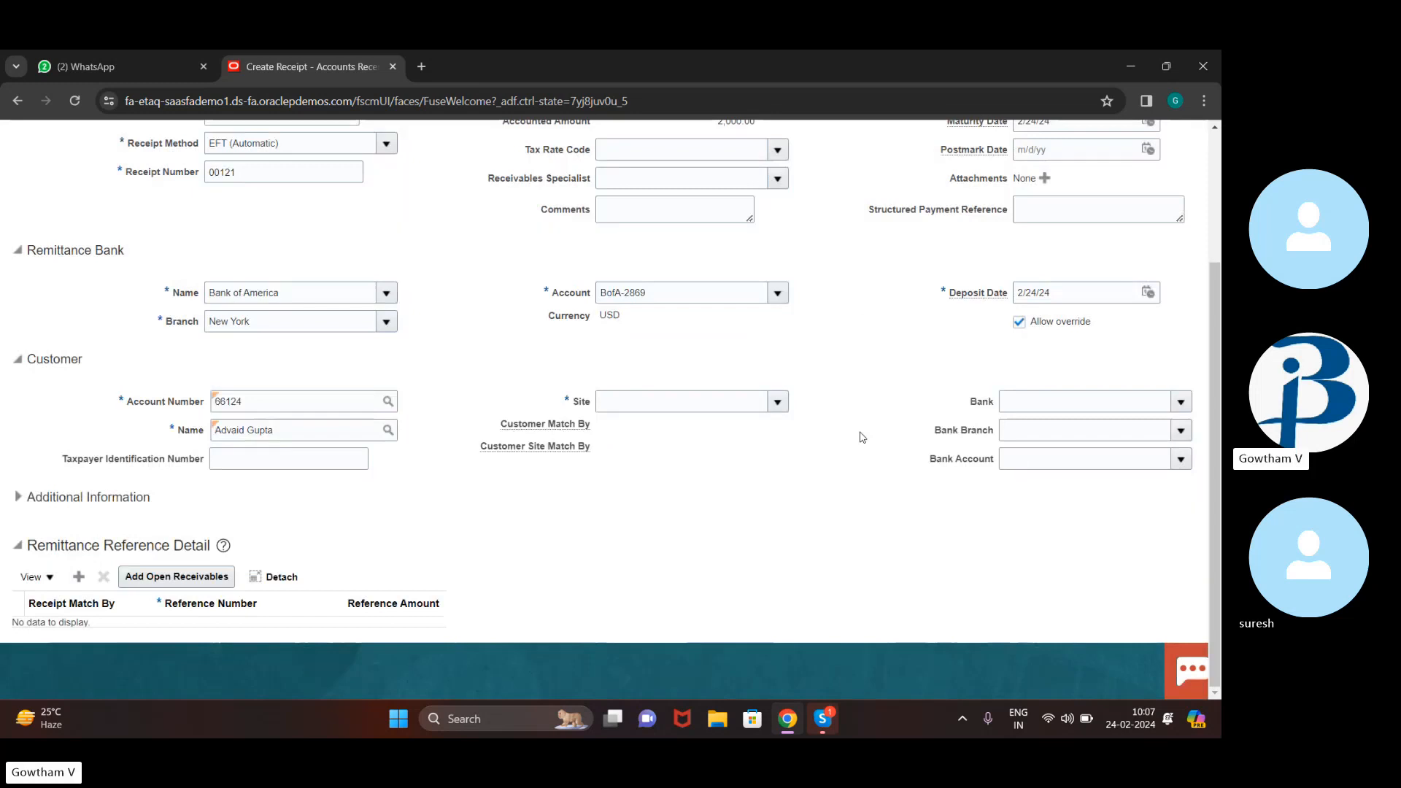
click(777, 402)
Give the receipt the customer's primary site, then check the Payment Details bank account options
click(601, 436)
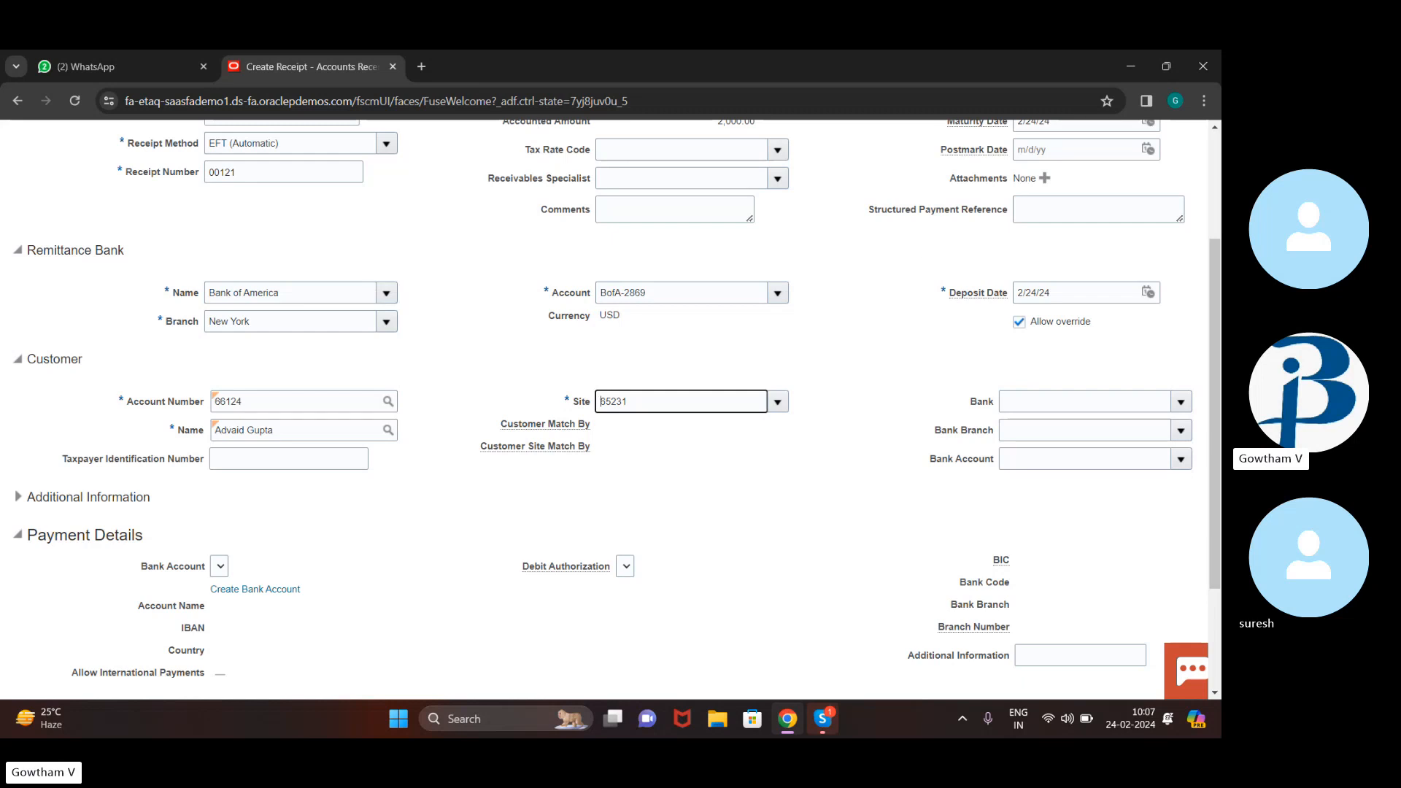
scroll(860, 336, up, 3)
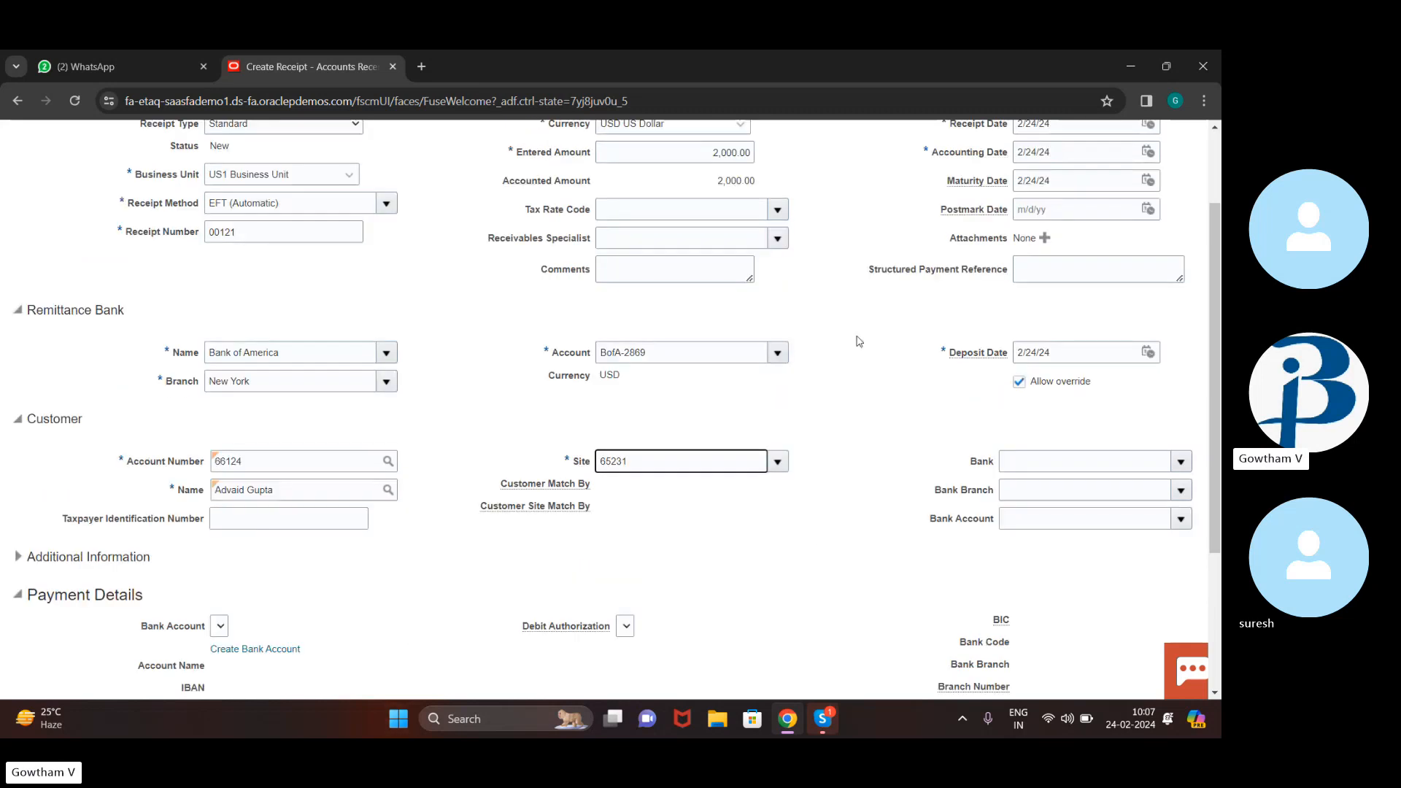
scroll(860, 337, down, 5)
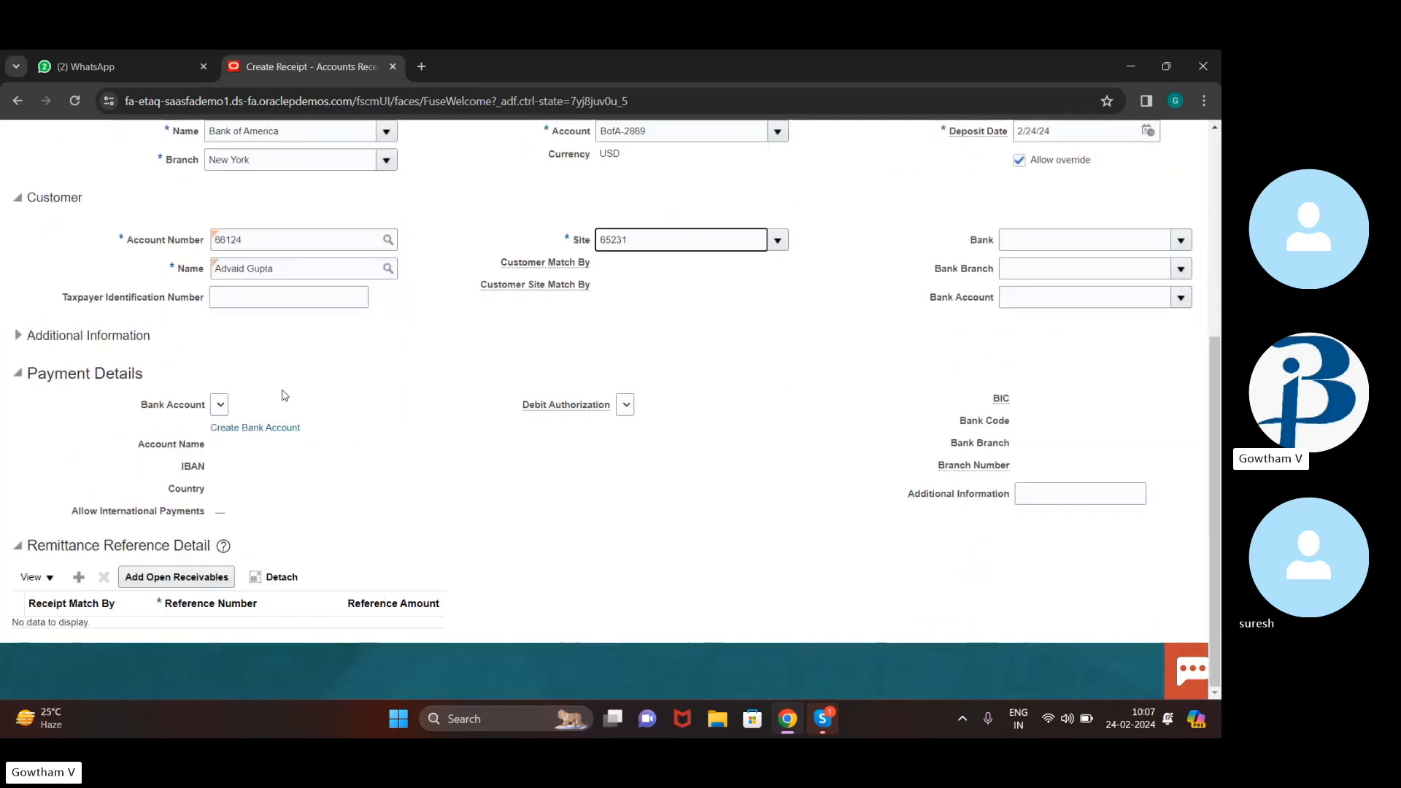
click(221, 413)
Replace the receipt's customer with Easy Solutions using a name search for EASY
click(395, 270)
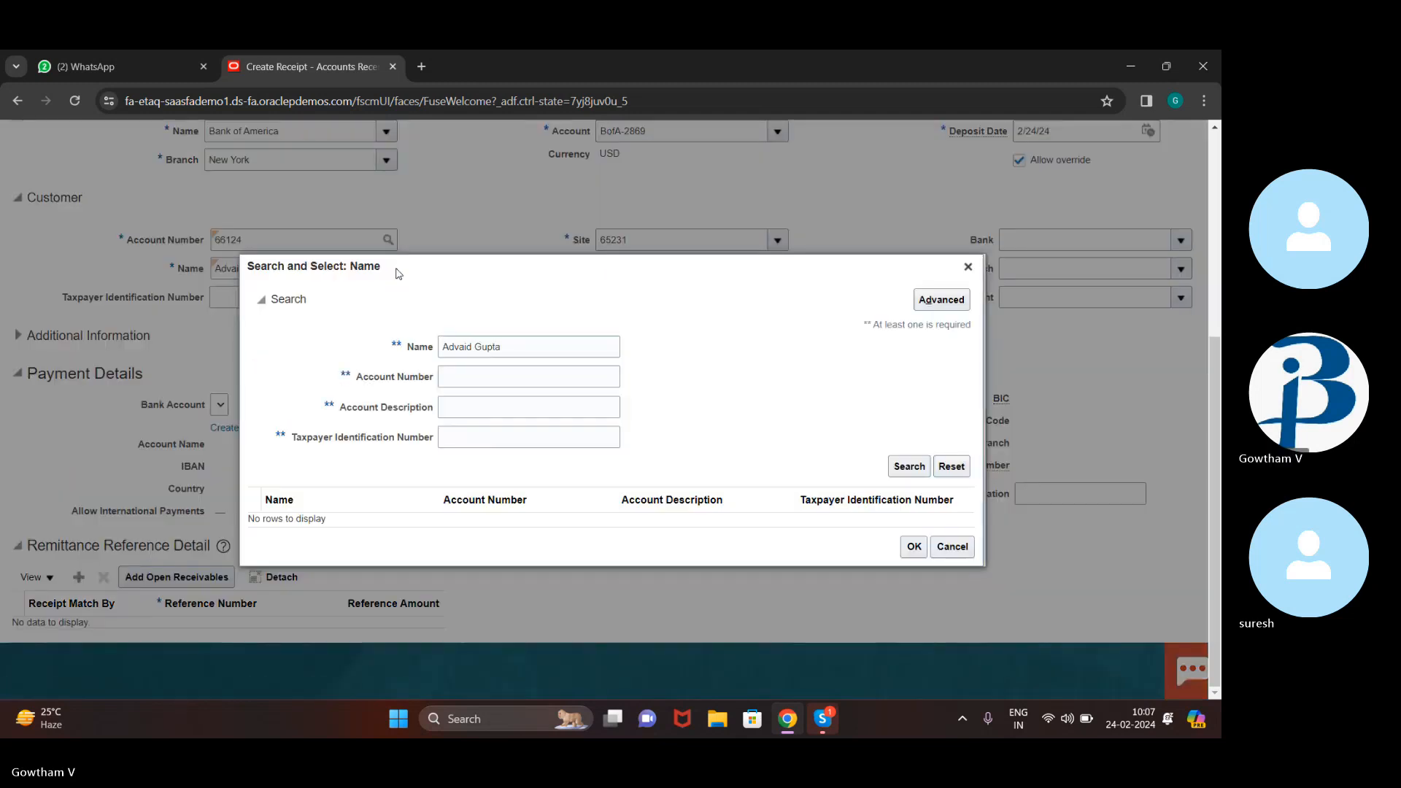
click(572, 345)
key(BackSpace)
key(BackSpace)
key(BackSpace)
key(BackSpace)
key(BackSpace)
key(BackSpace)
key(BackSpace)
key(BackSpace)
key(BackSpace)
key(BackSpace)
key(BackSpace)
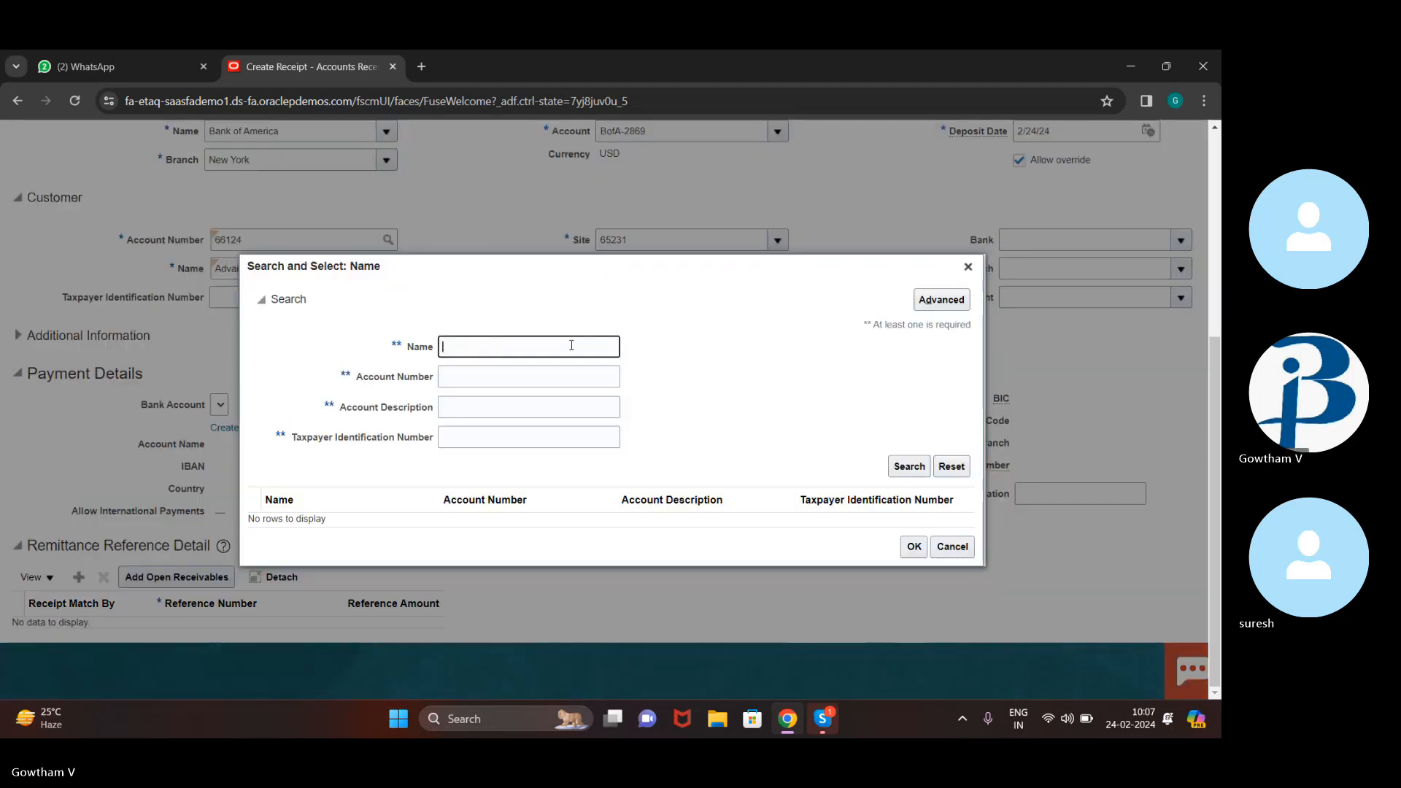
text(EASY)
click(924, 468)
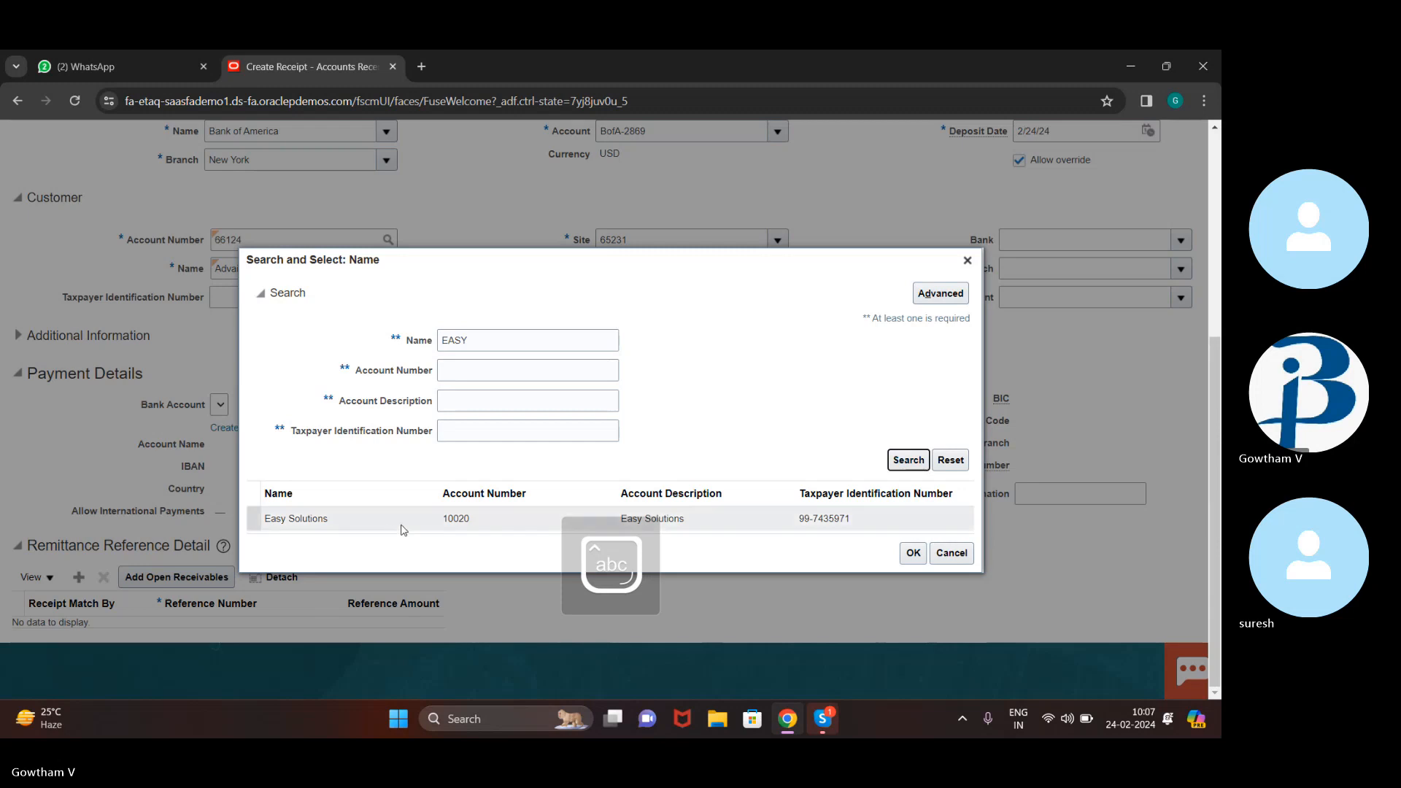
click(404, 525)
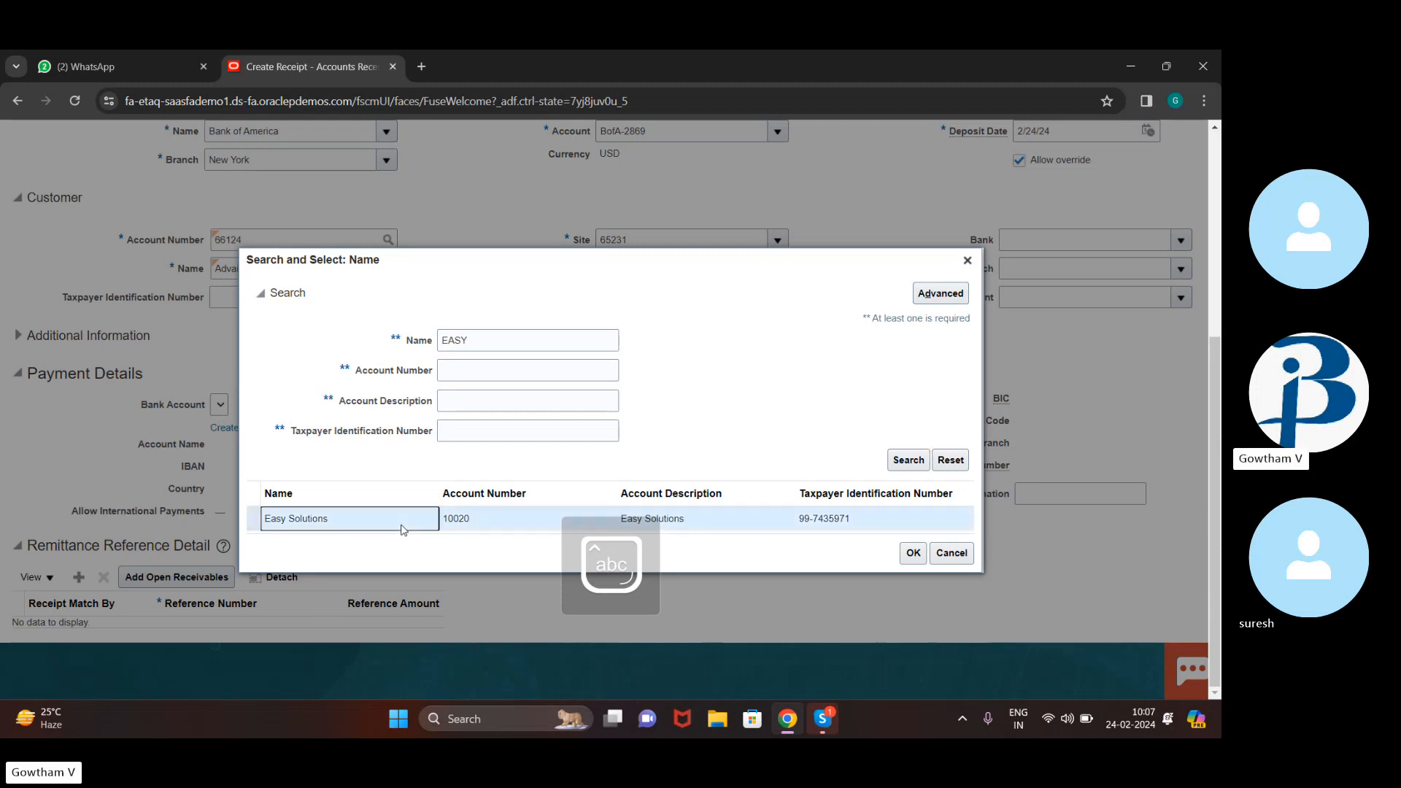
click(914, 553)
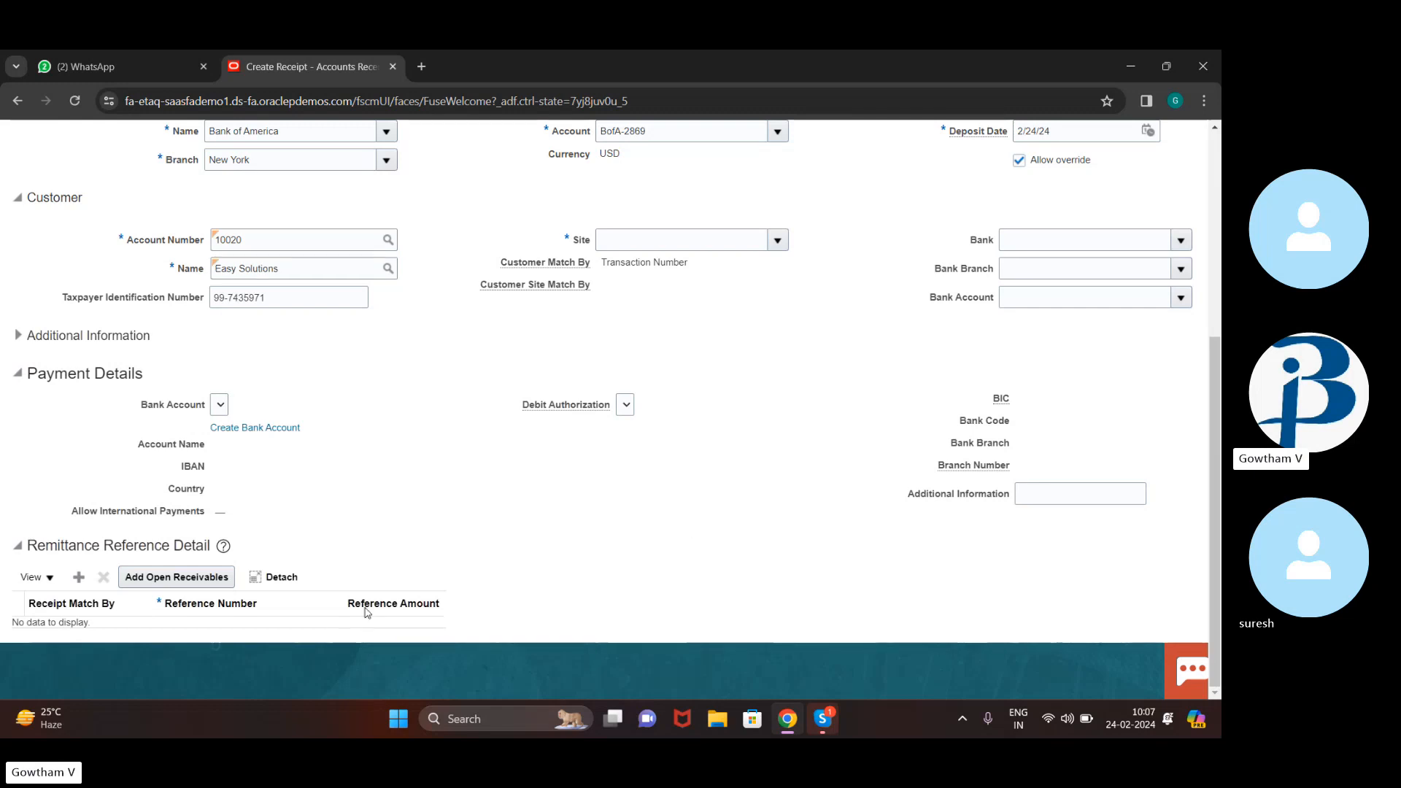
scroll(392, 409, up, 3)
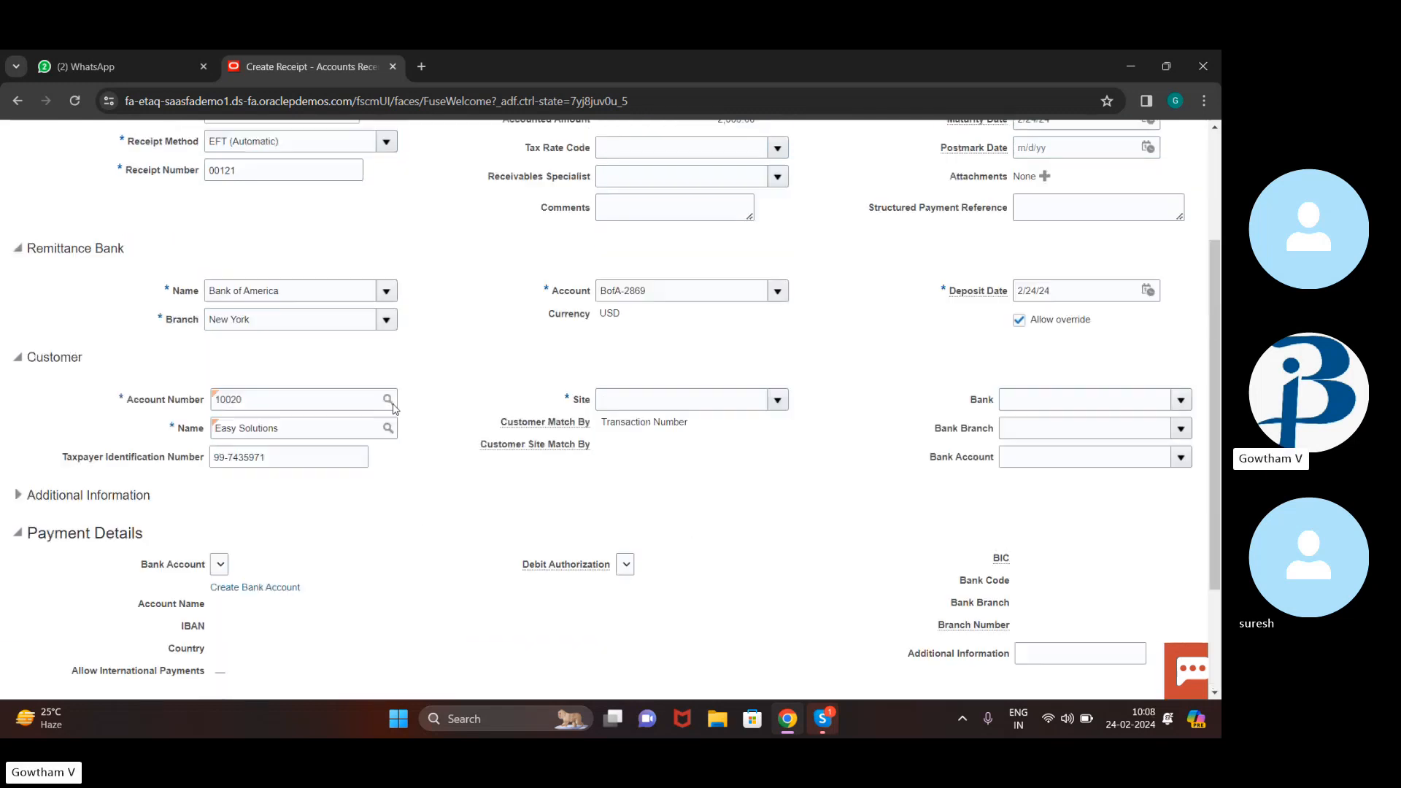
scroll(393, 409, up, 2)
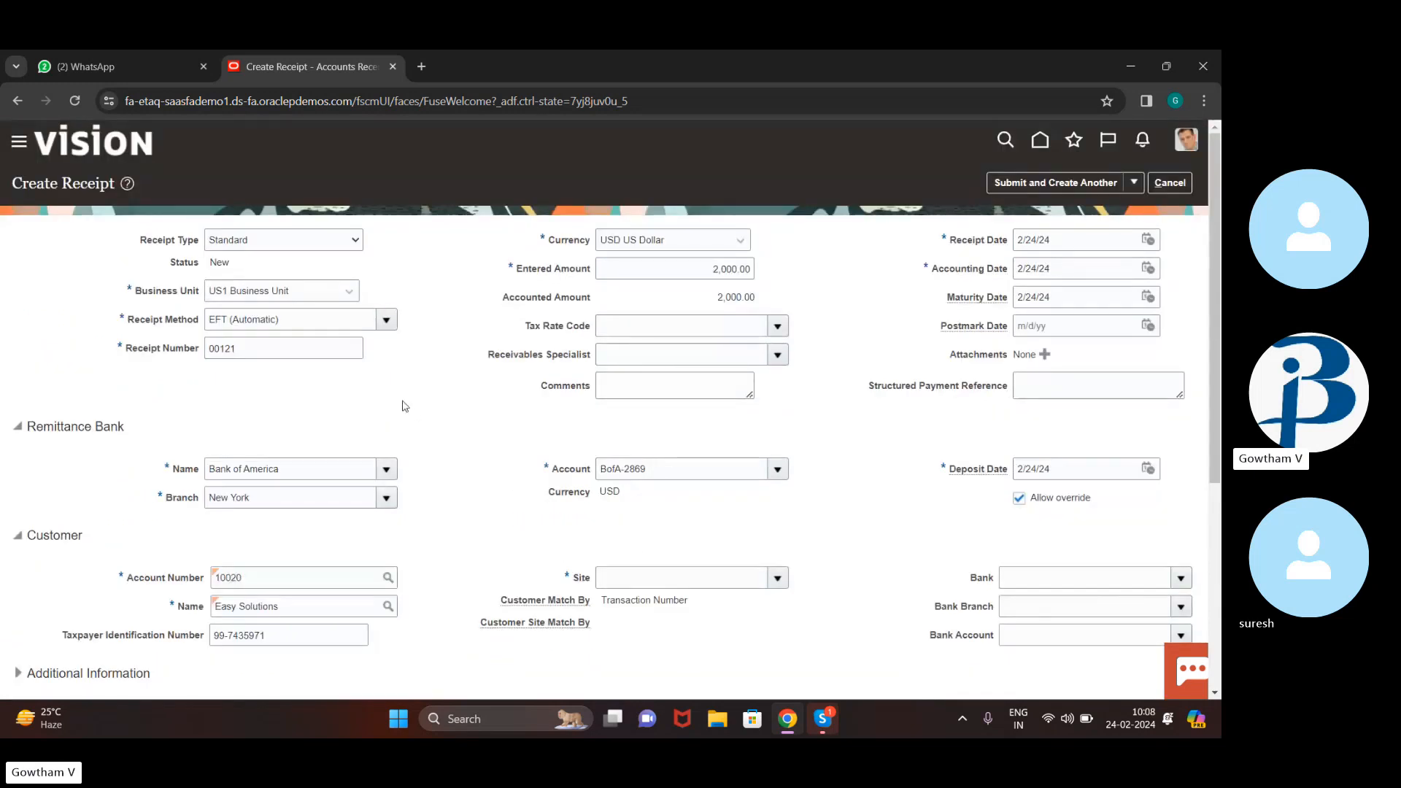
scroll(403, 405, down, 2)
scroll(404, 405, down, 1)
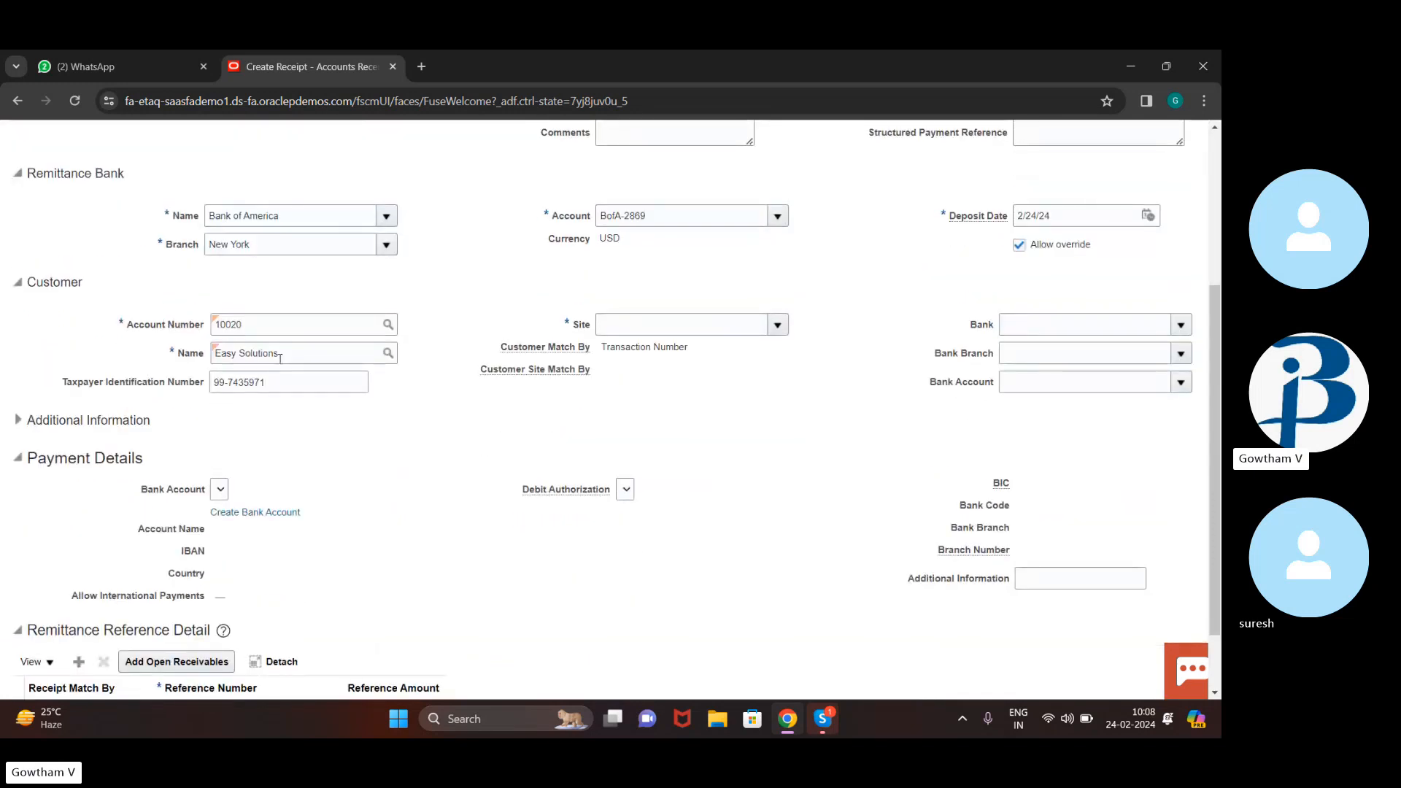
scroll(266, 463, down, 1)
Open Add Open Receivables and search Easy Solutions' open transactions in US1
click(216, 578)
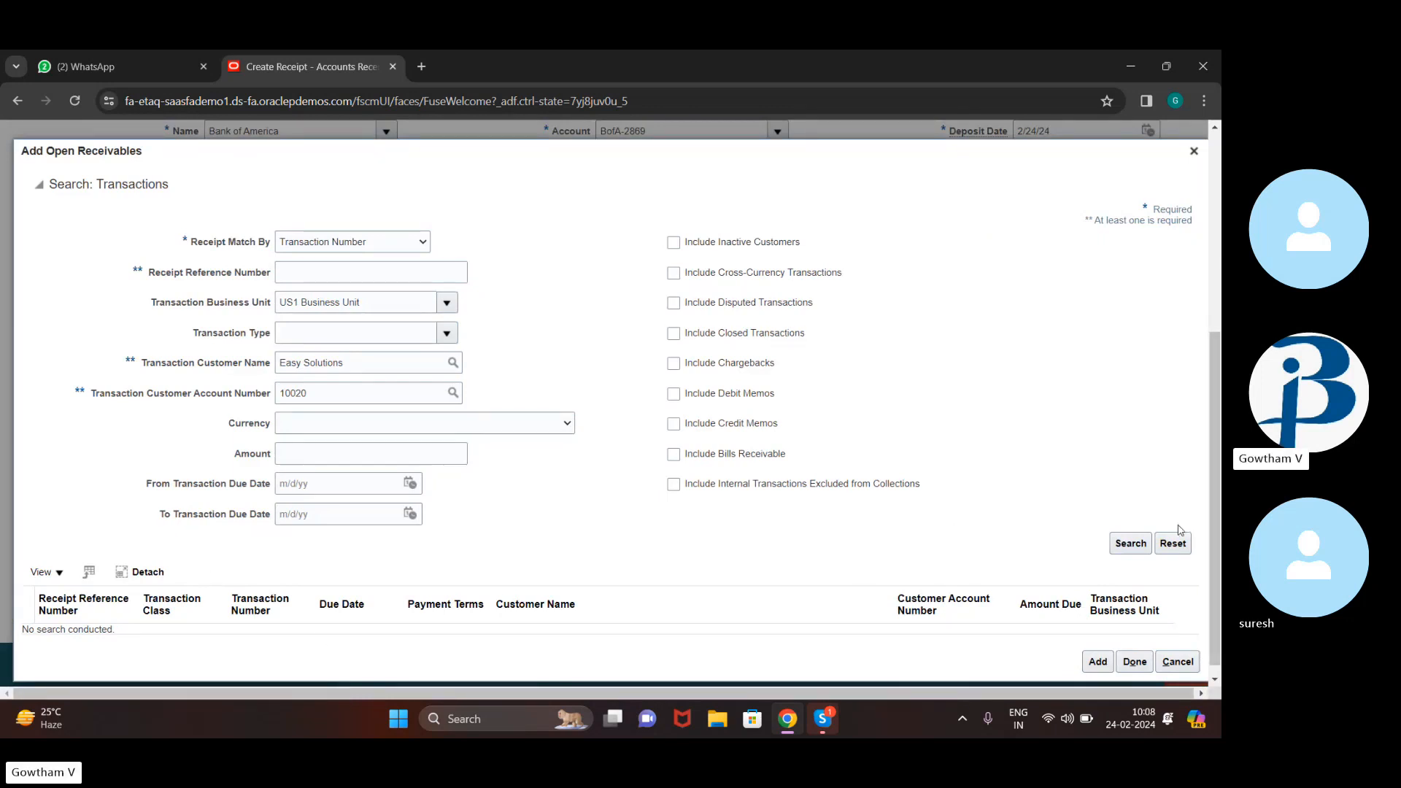
click(1131, 545)
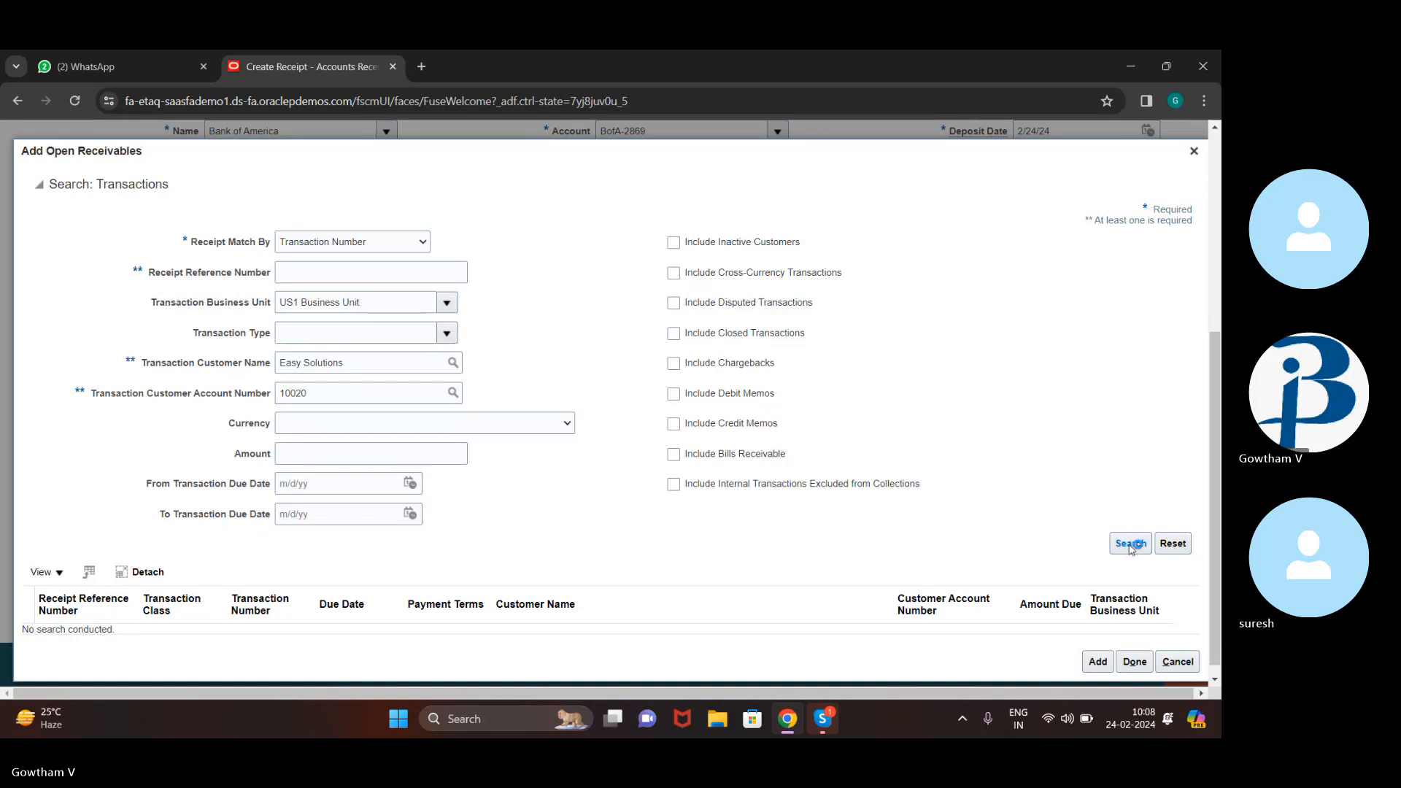
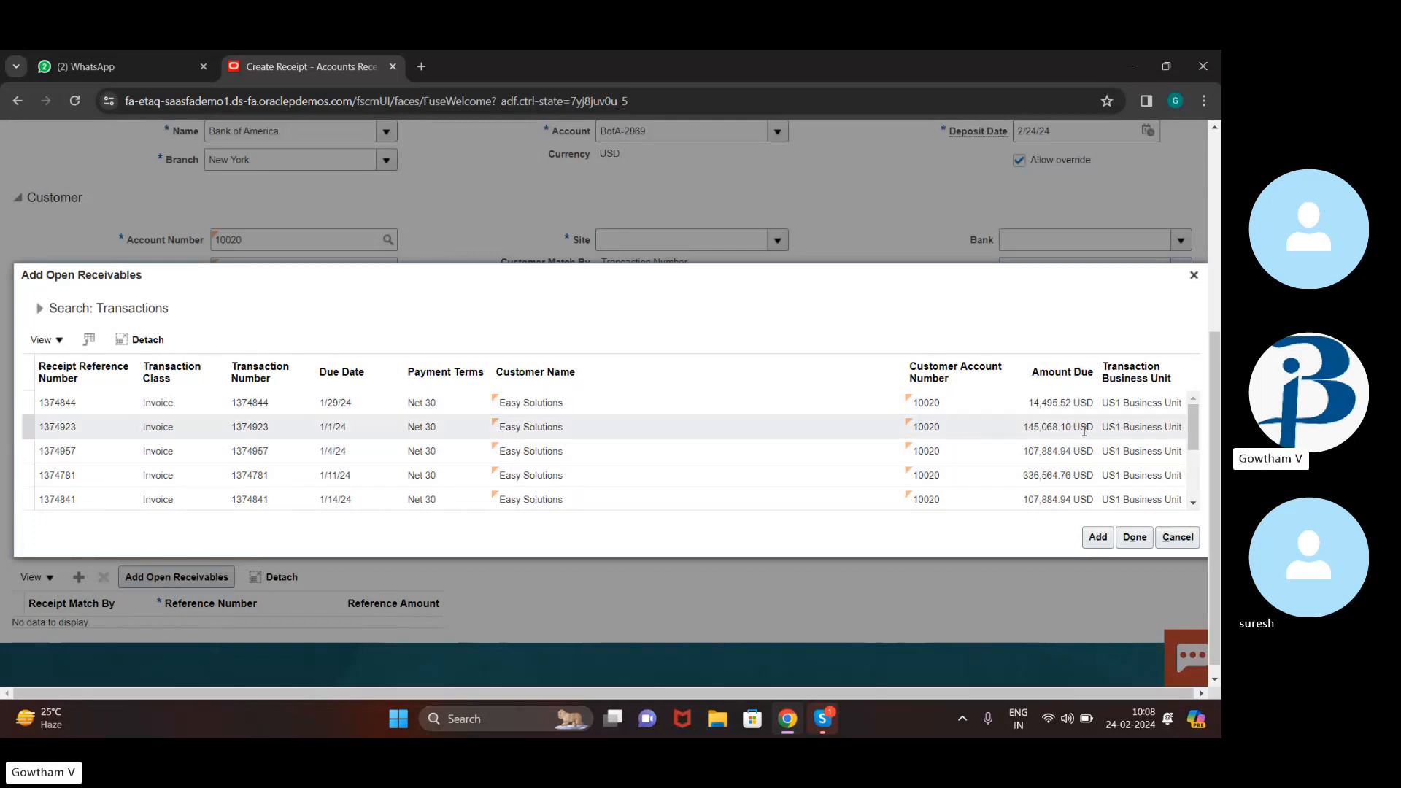
Pick invoice 1374844 for 14,495.52 USD from the open receivables list and add it
scroll(1085, 431, down, 1)
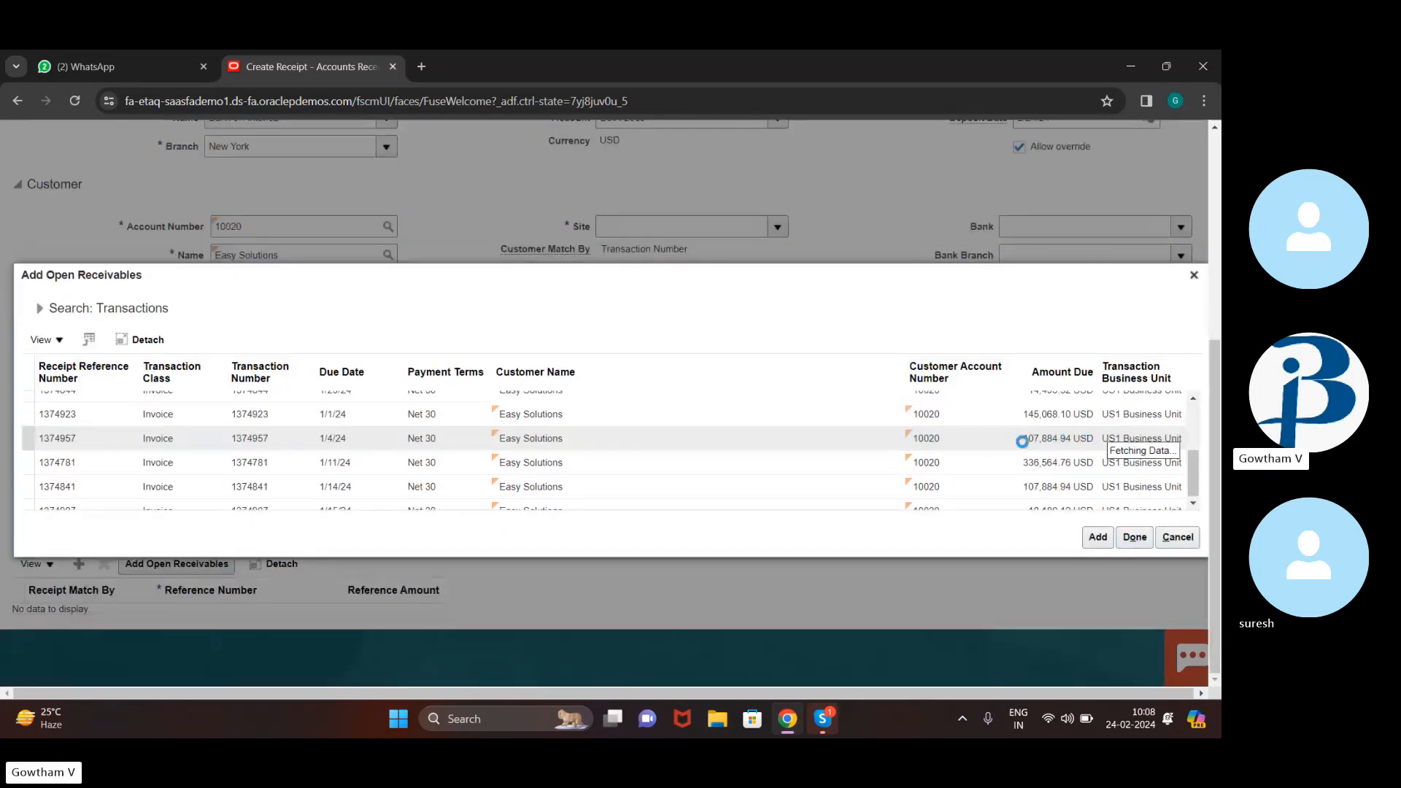
scroll(1022, 441, up, 3)
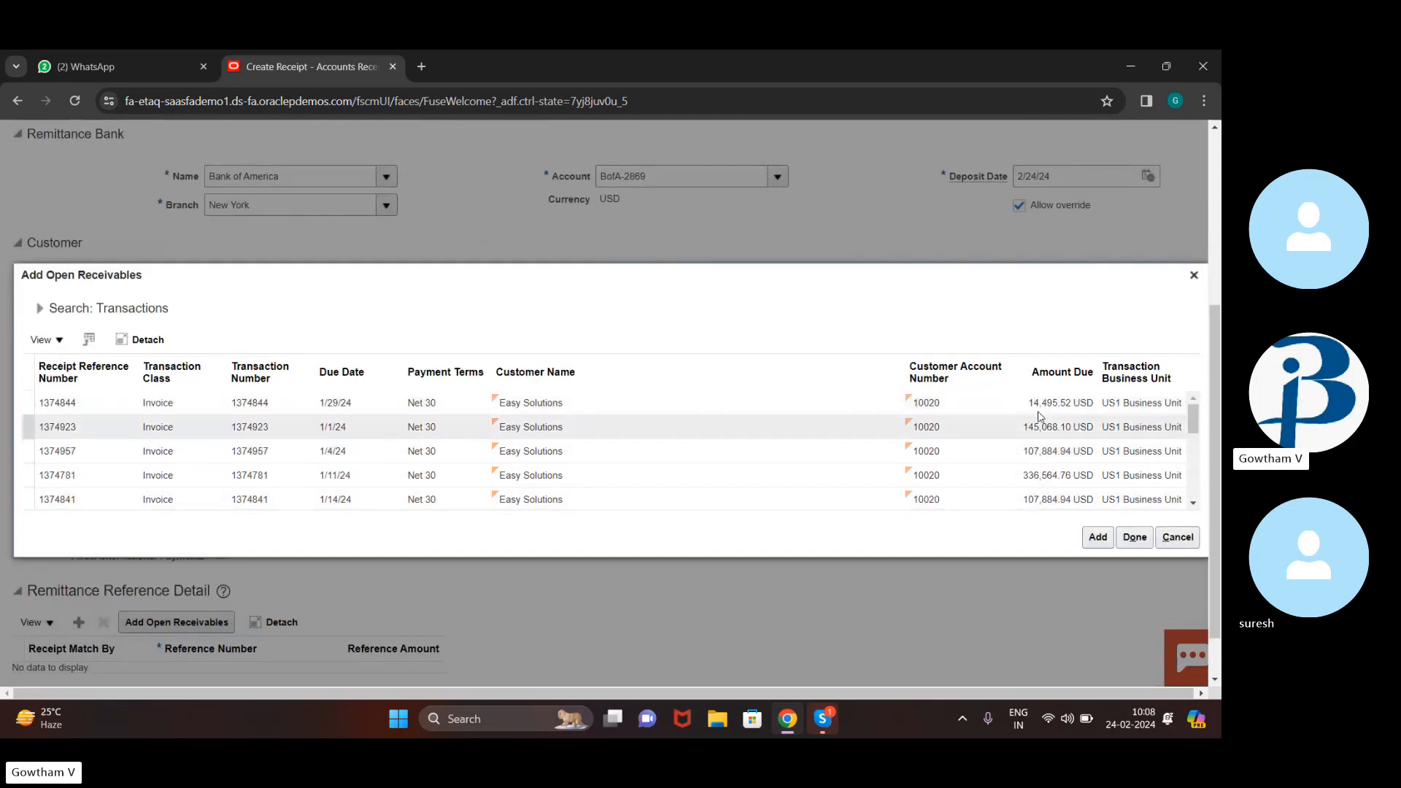
click(1011, 406)
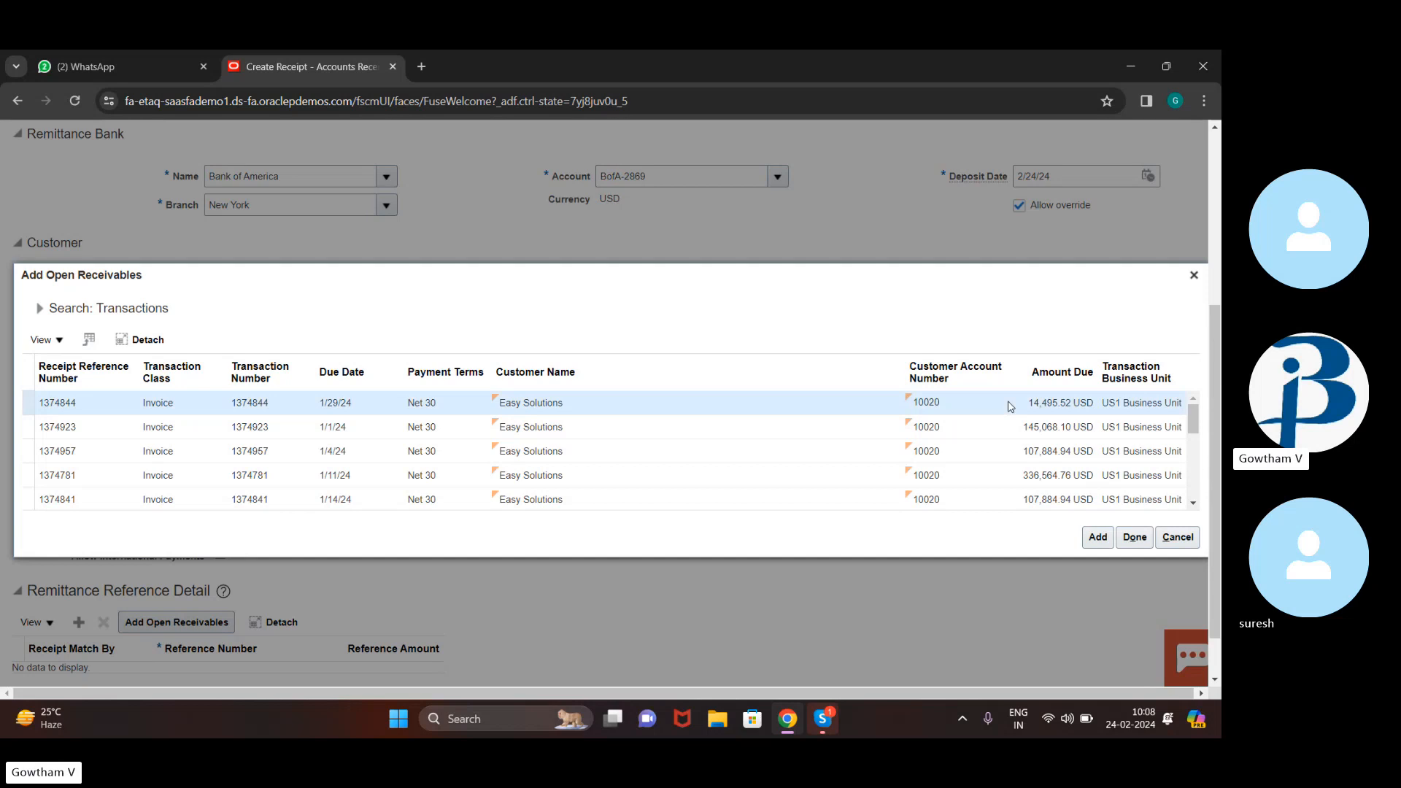
click(1126, 544)
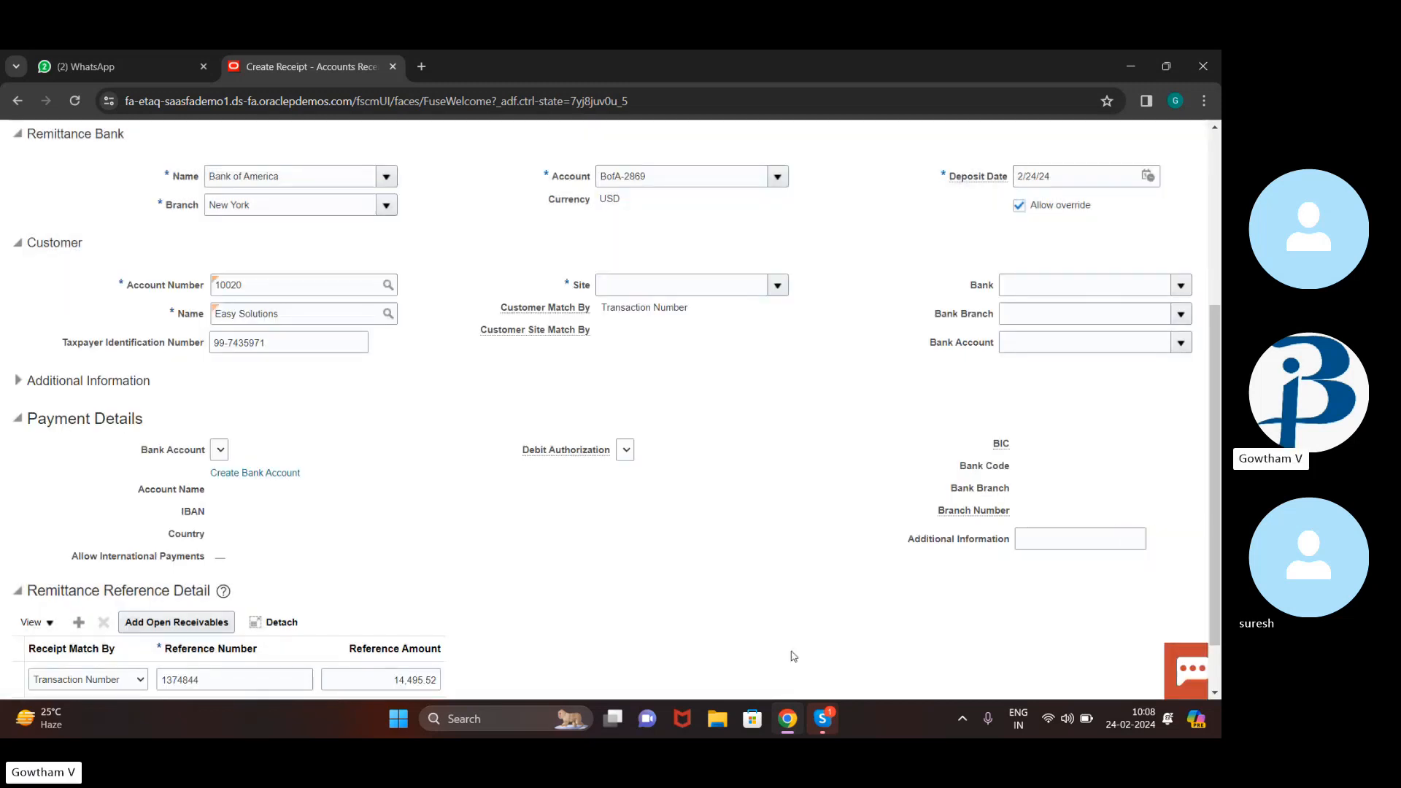
Try submitting the 2,000.00 EFT receipt from the Submit menu
scroll(544, 568, down, 1)
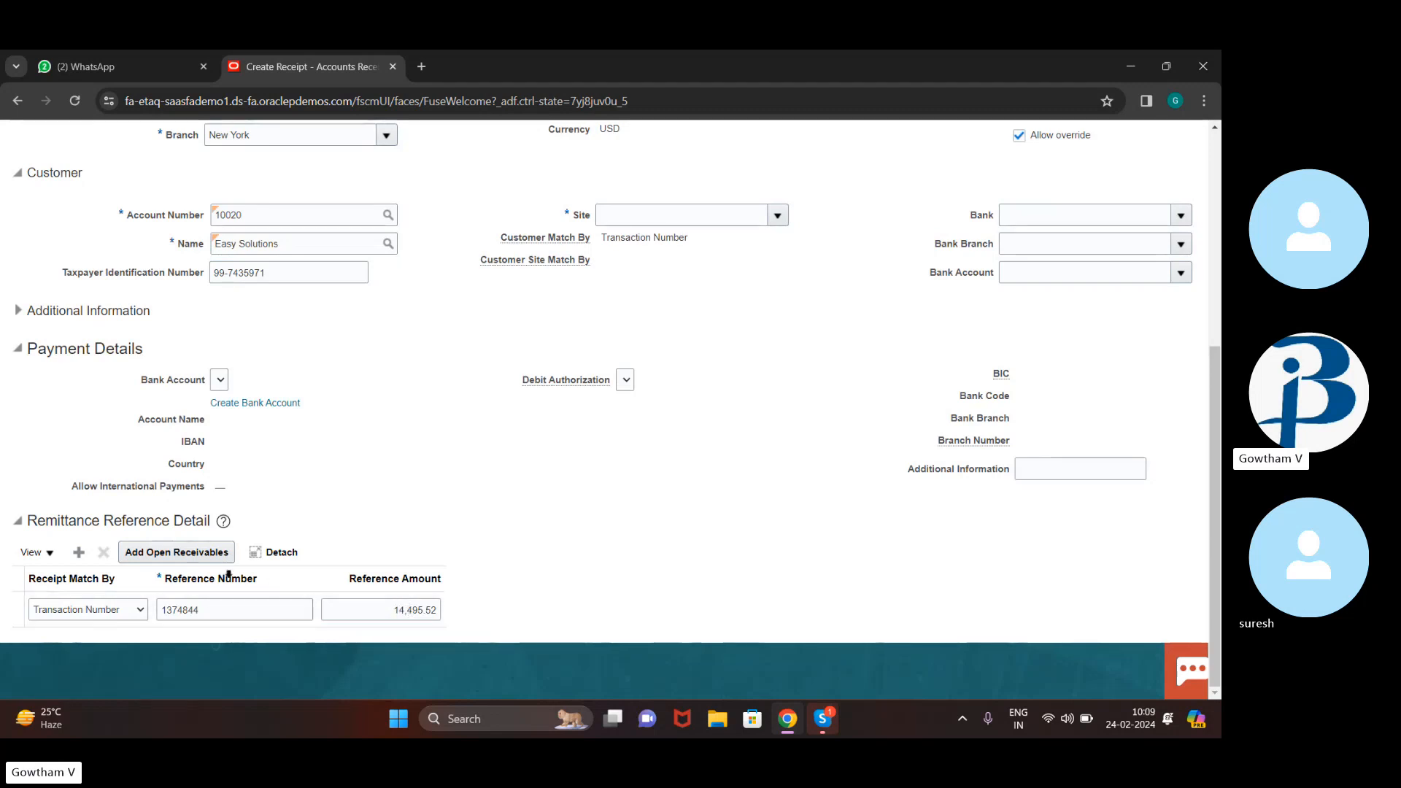
scroll(610, 561, up, 5)
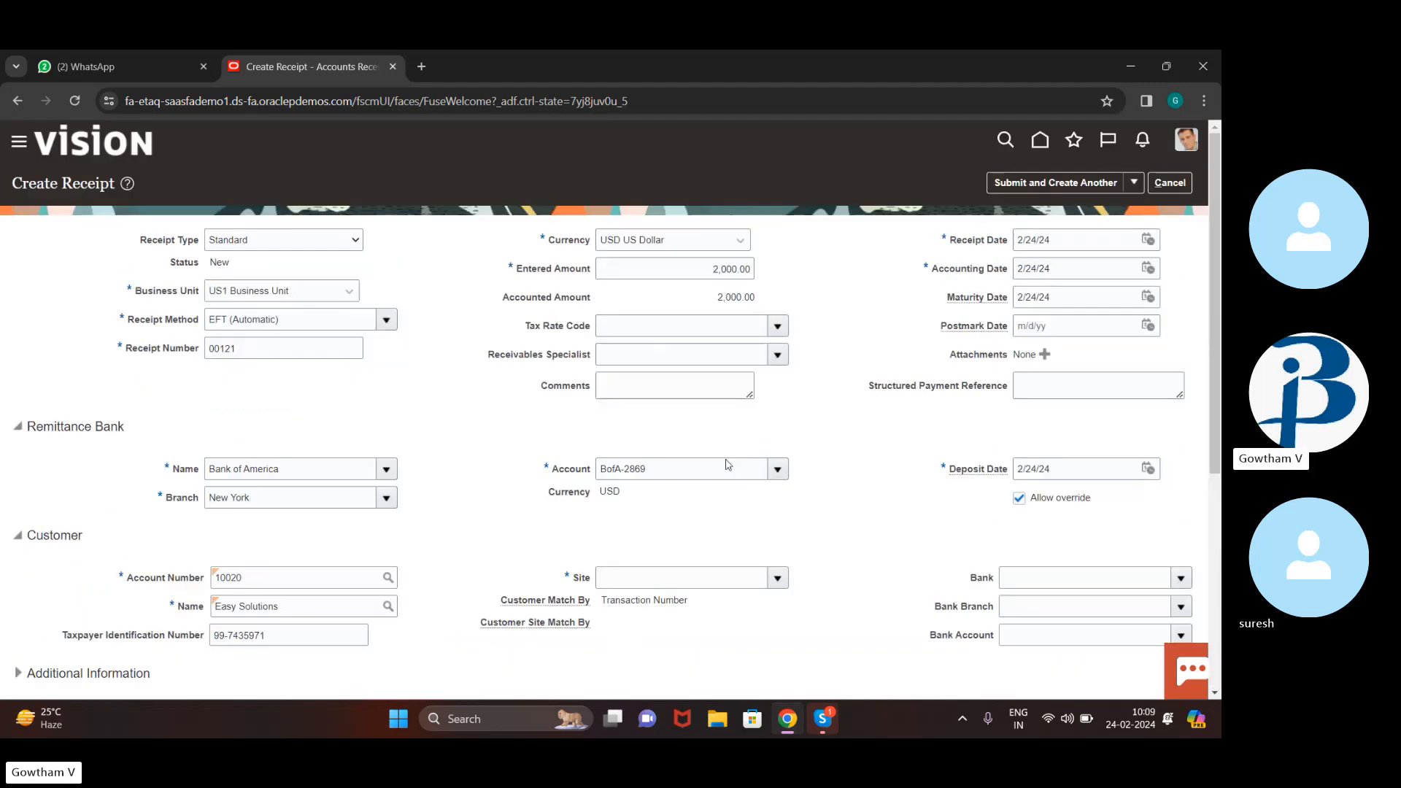
click(1142, 183)
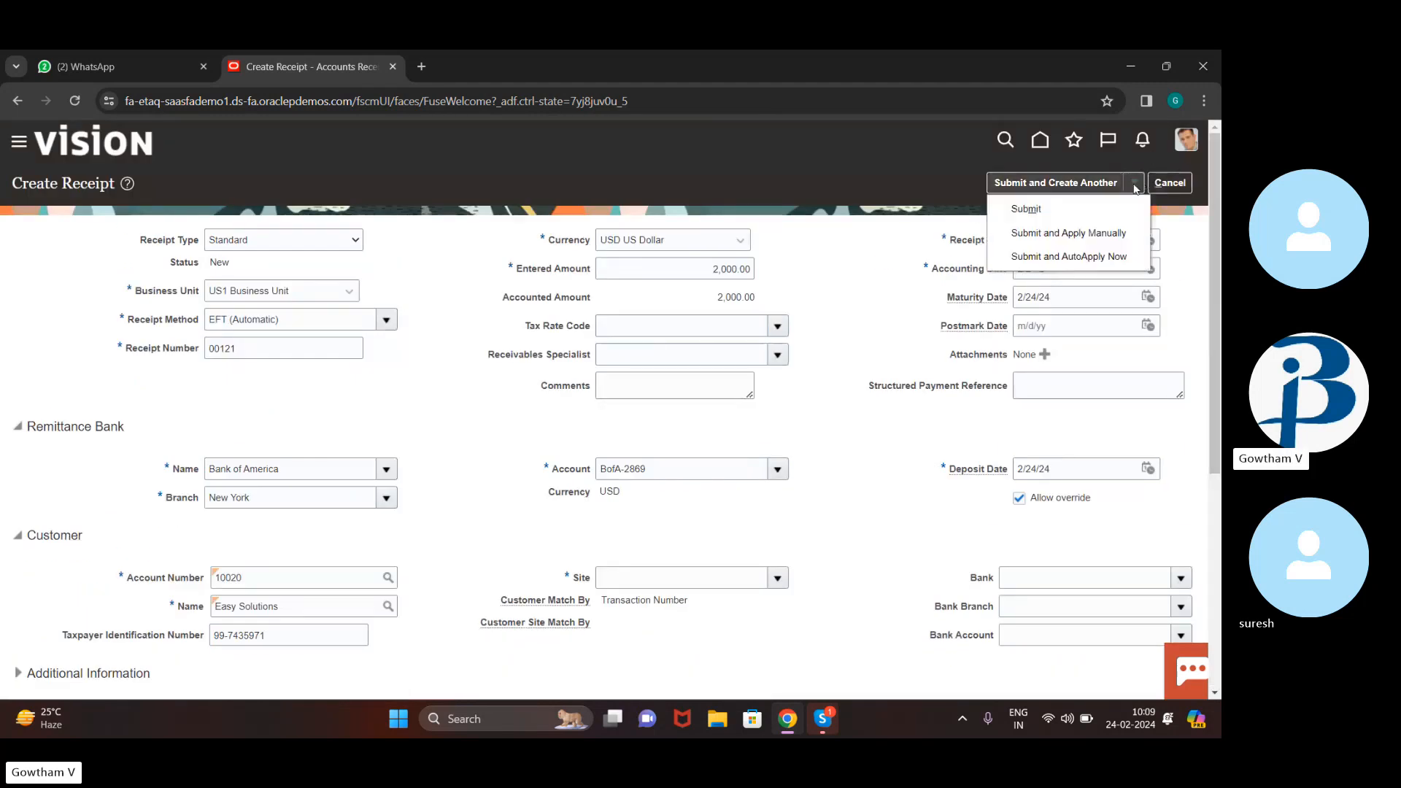
click(1091, 229)
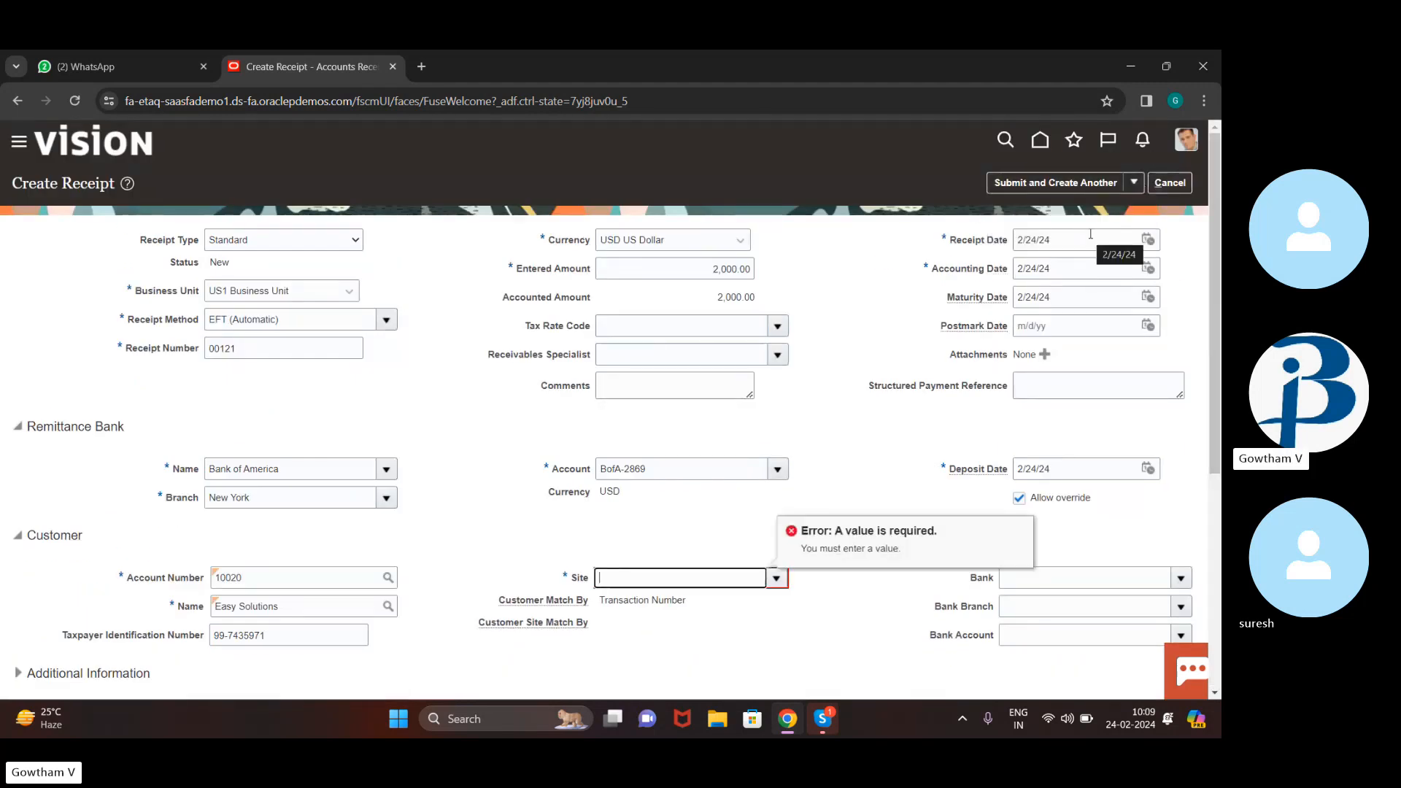
Set the customer site to Oakland and submit the receipt with Submit and Apply Manually
click(775, 579)
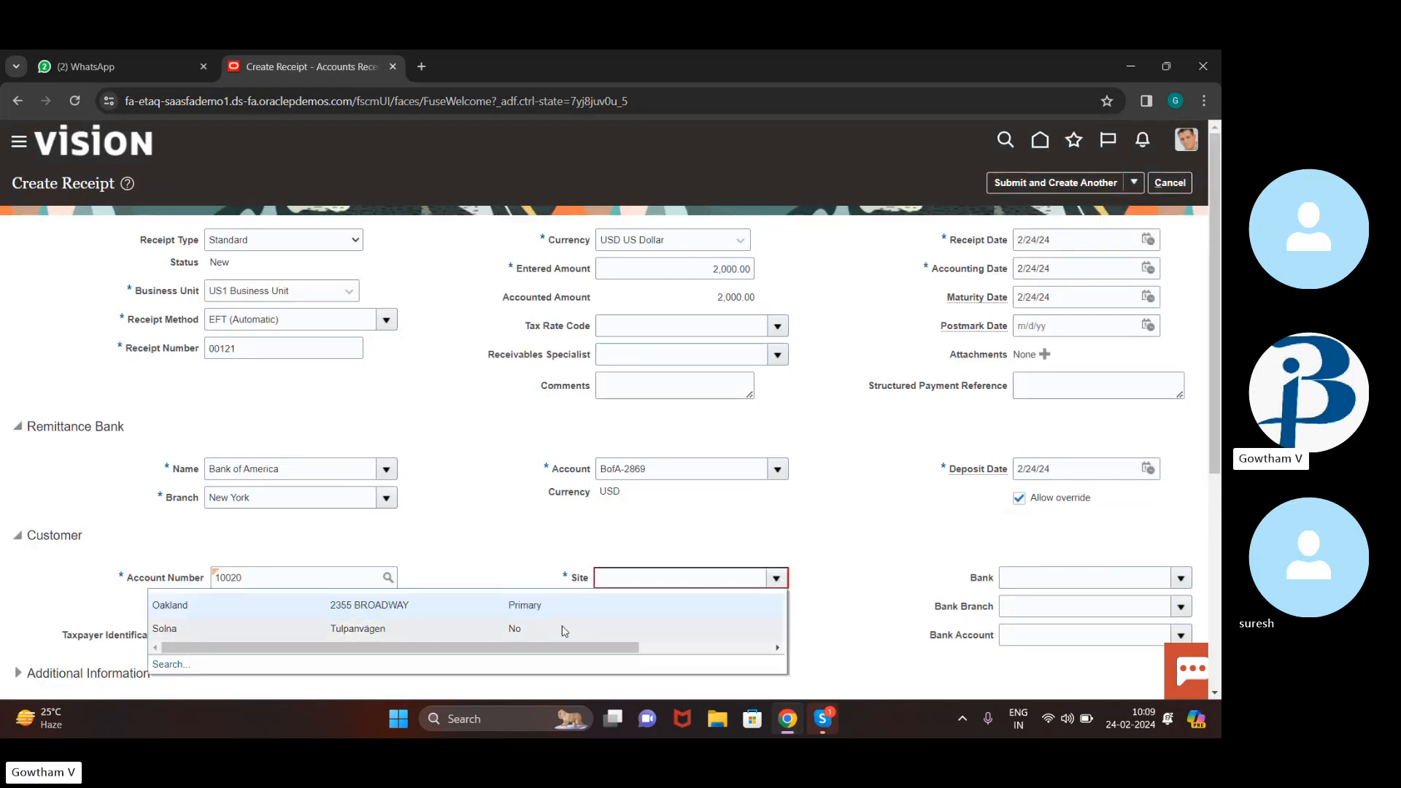
click(586, 606)
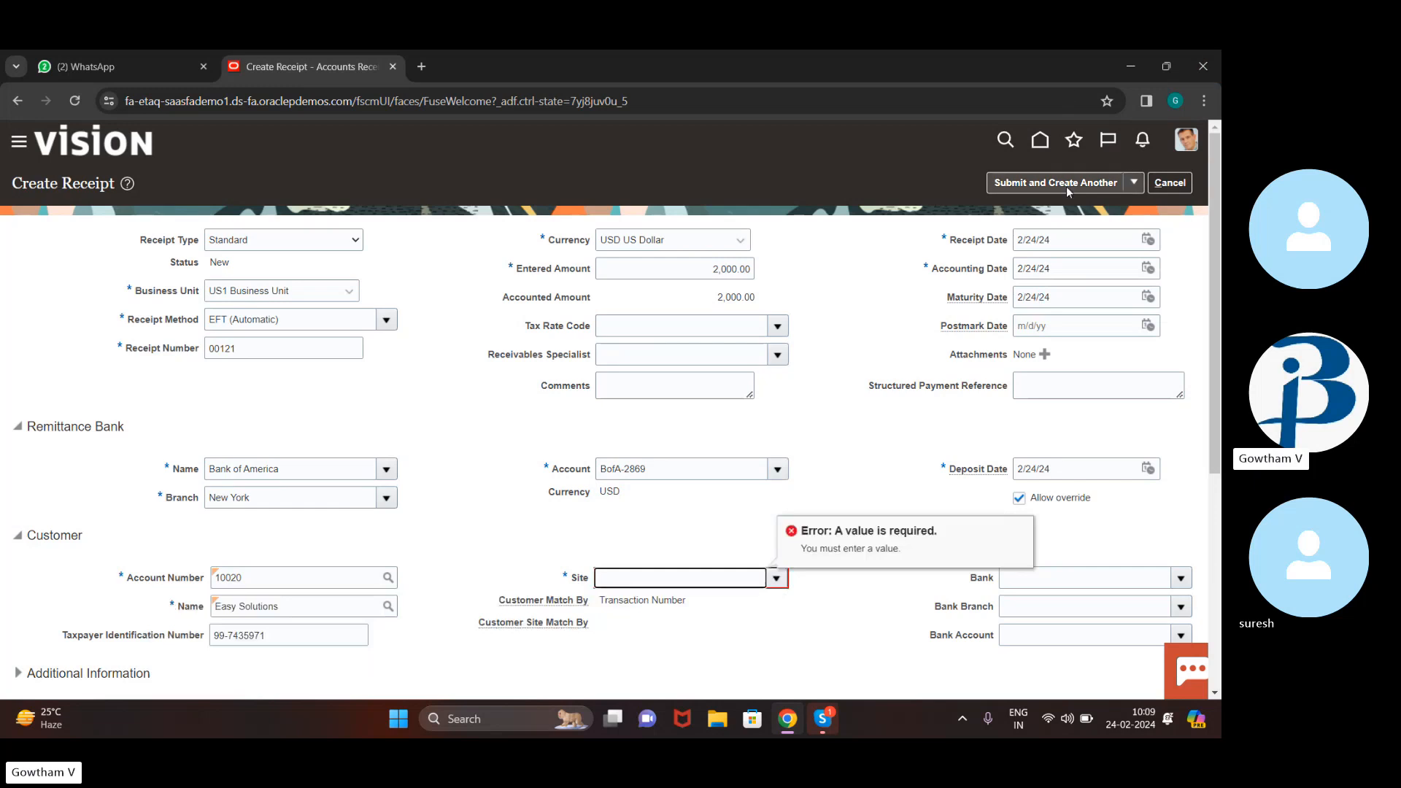
click(1137, 186)
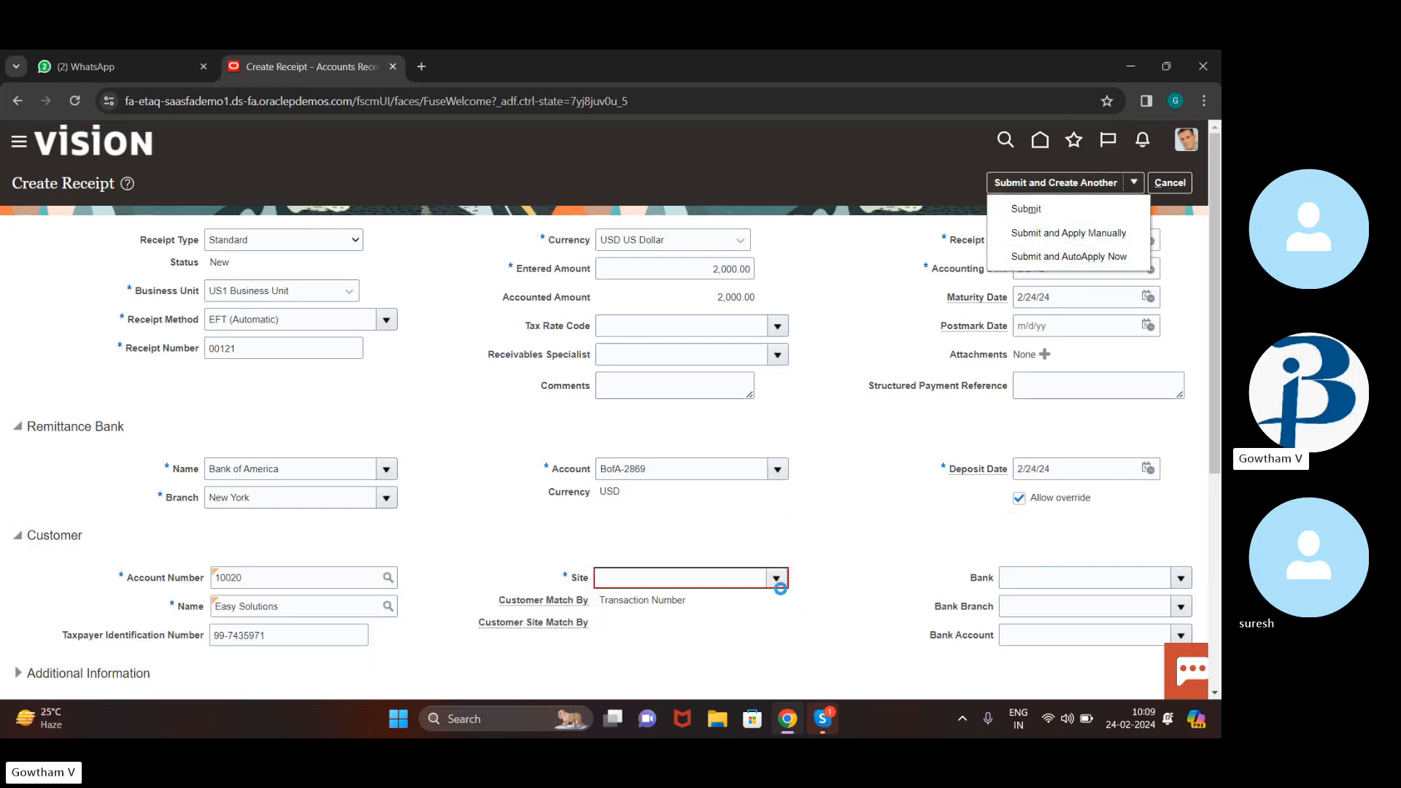
click(1027, 234)
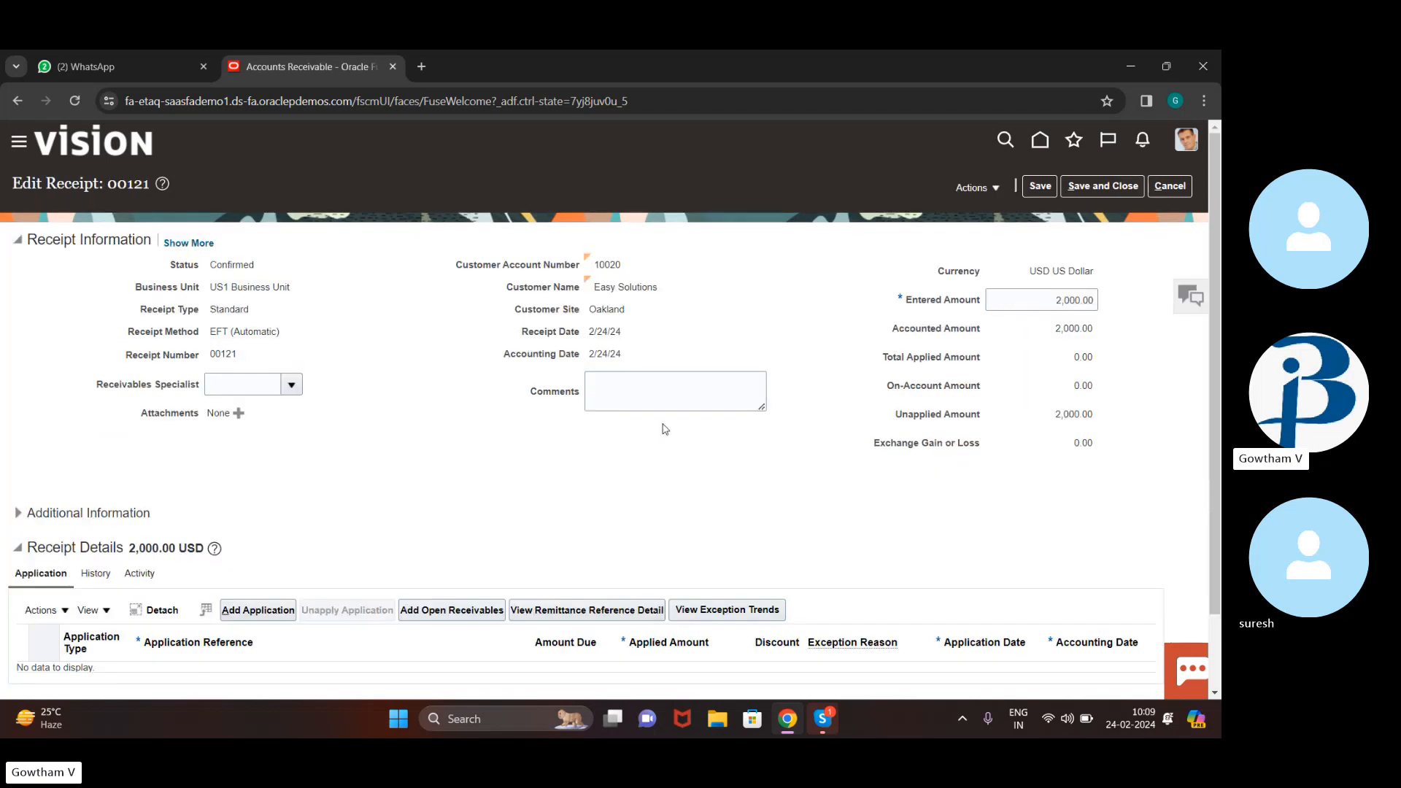
Apply the full 2,000.00 to invoice 1374844, leaving 12,495.52 USD due on it
scroll(705, 532, down, 1)
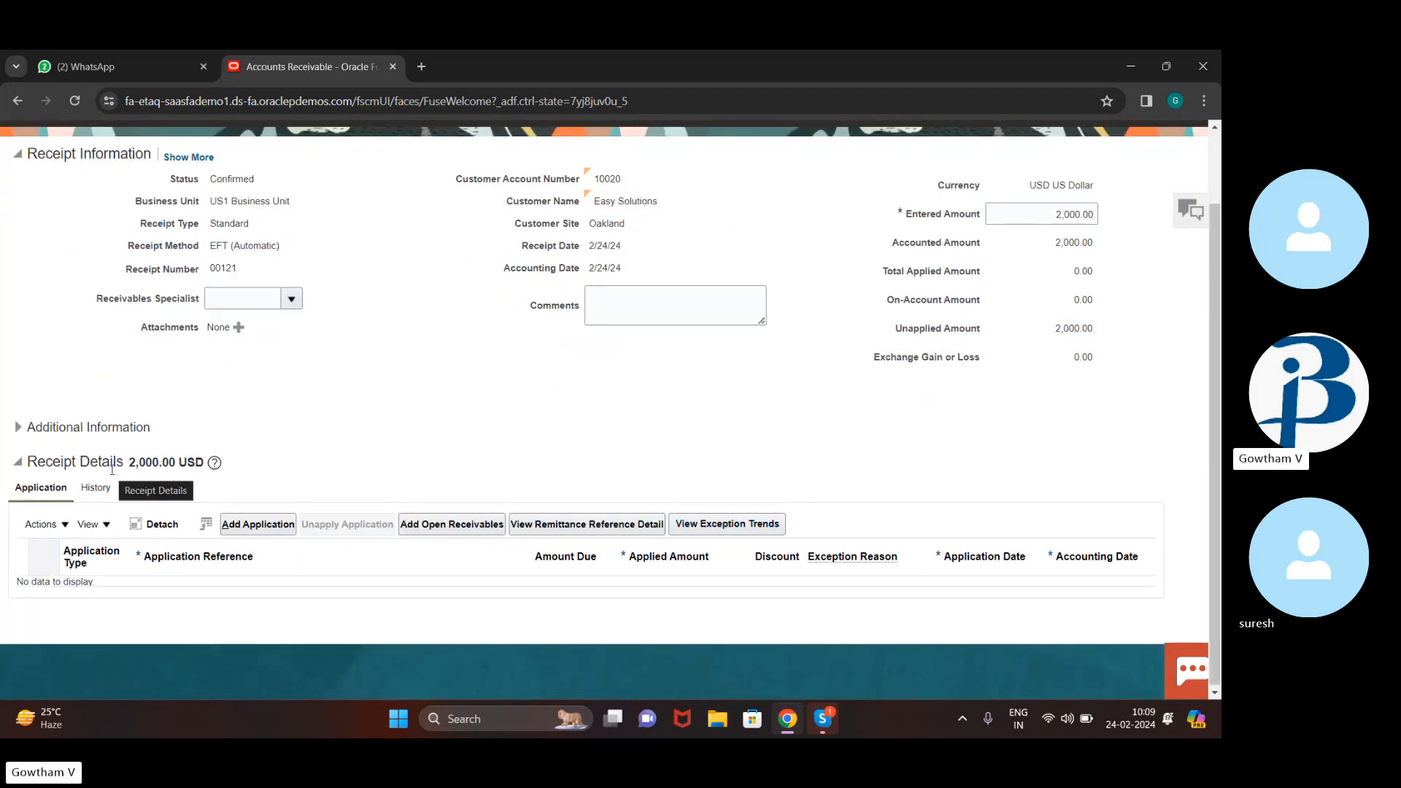
click(458, 526)
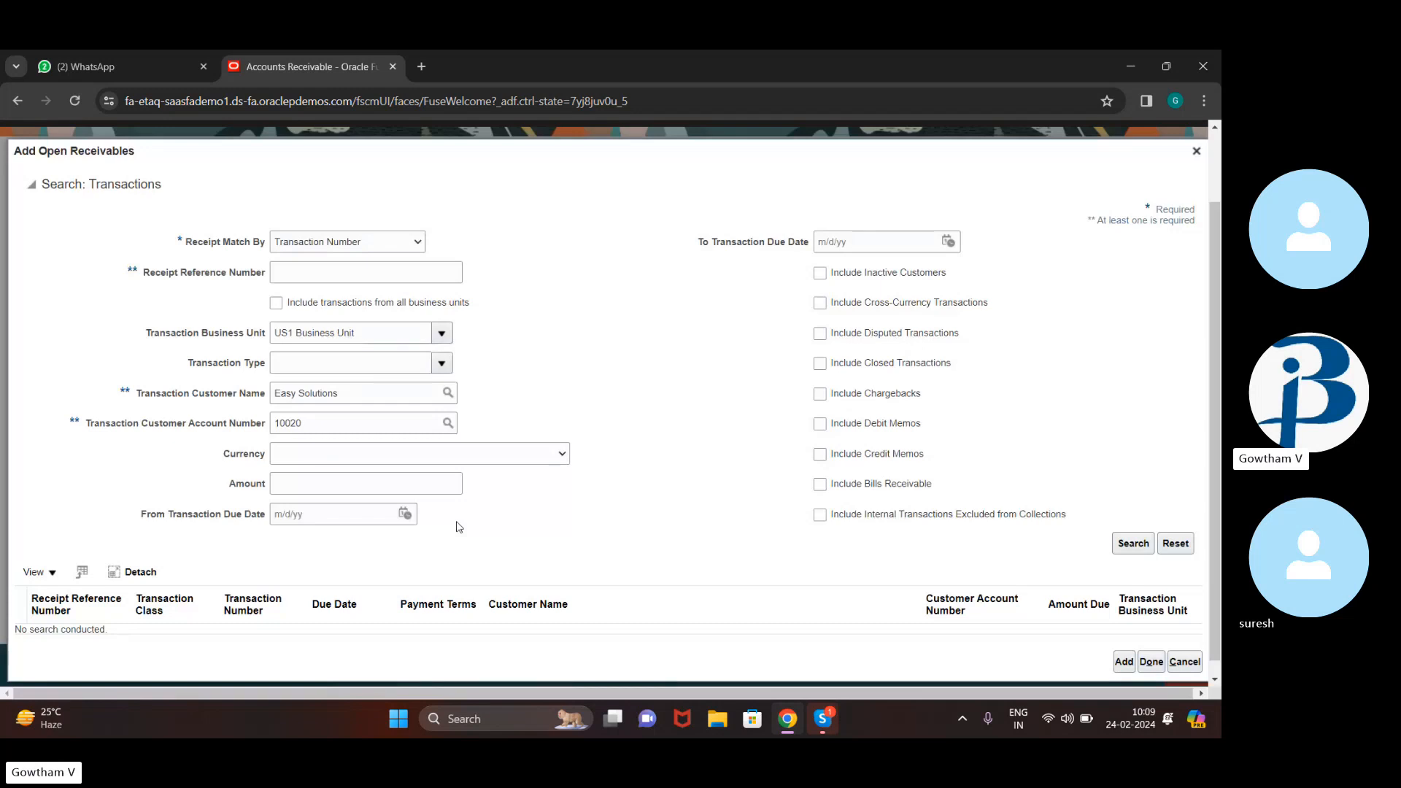
click(1133, 545)
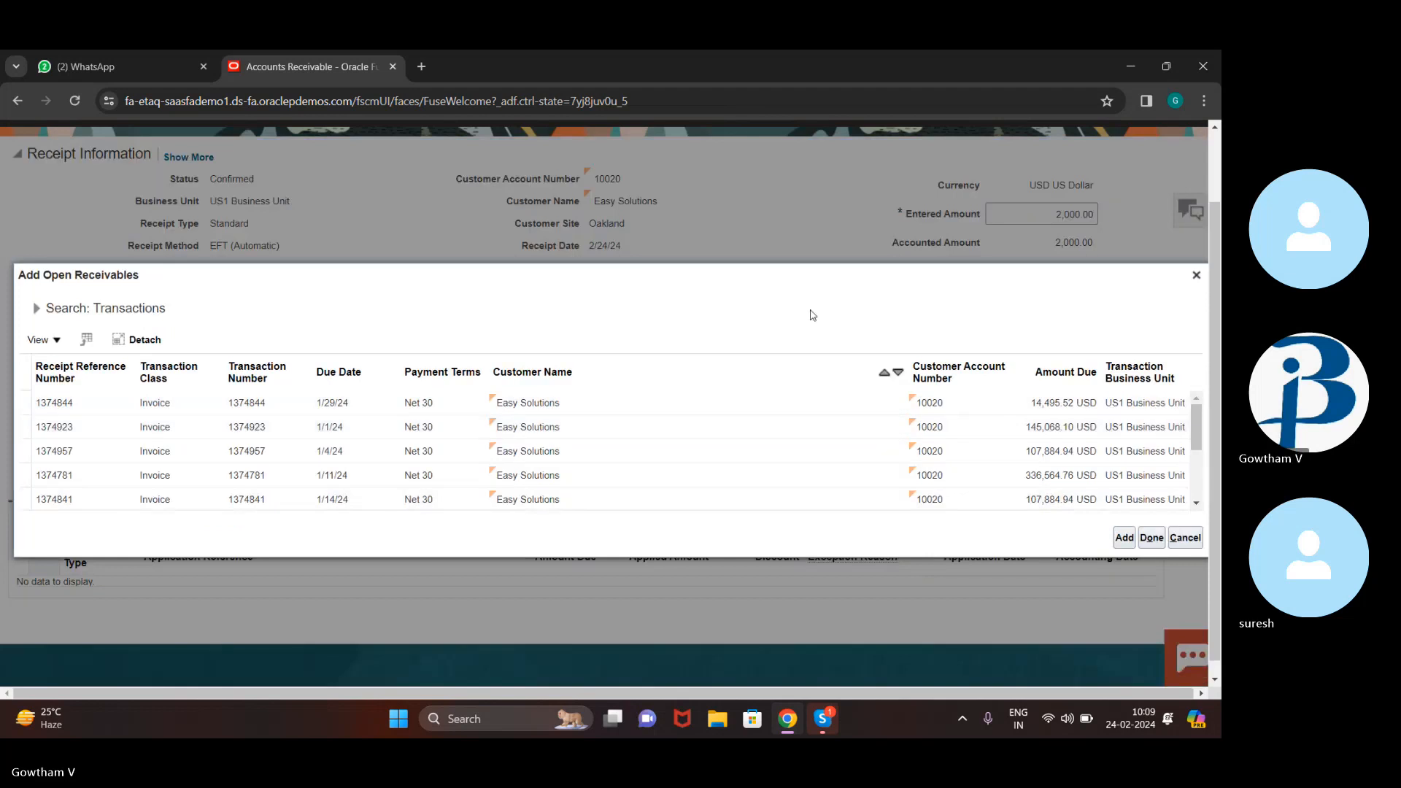
click(793, 395)
click(1152, 539)
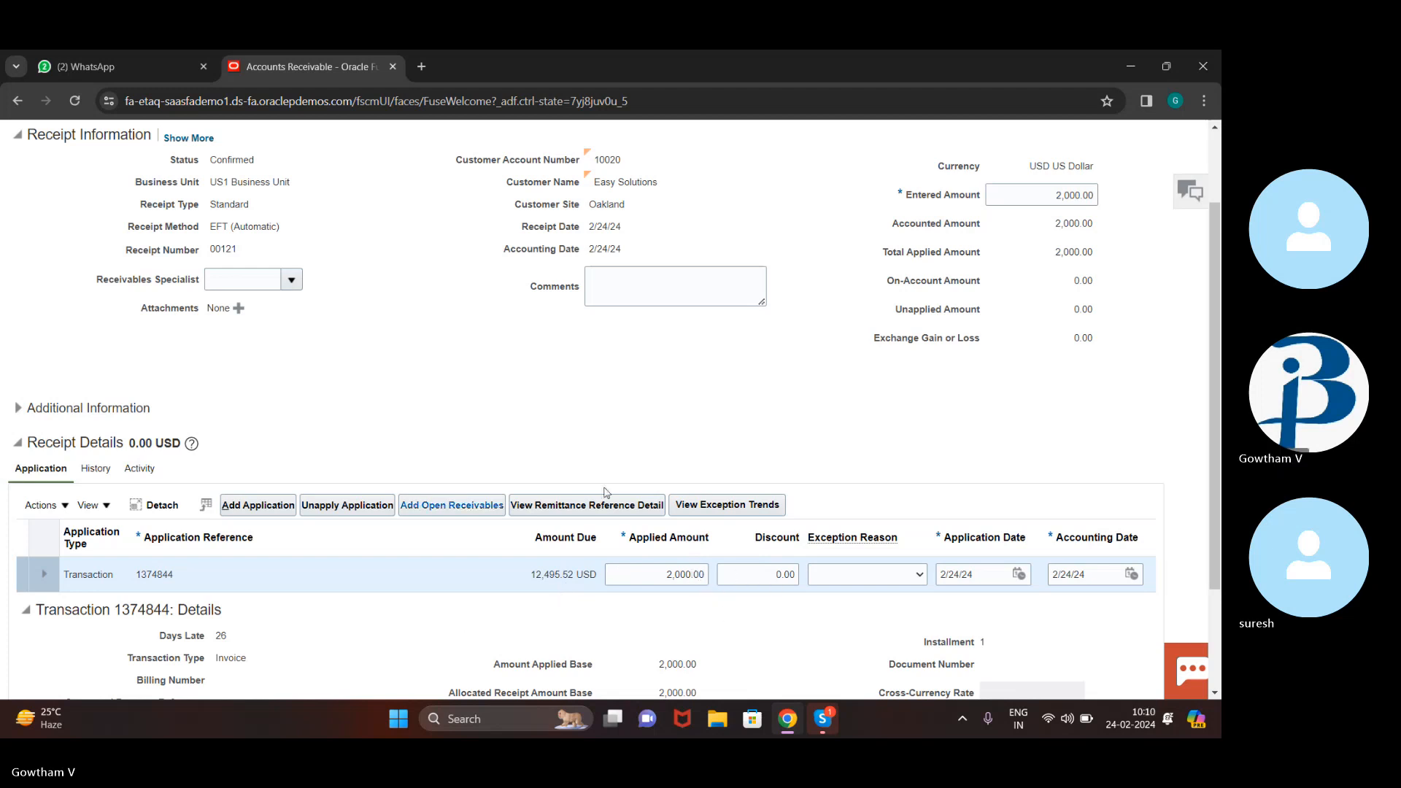
scroll(747, 399, up, 2)
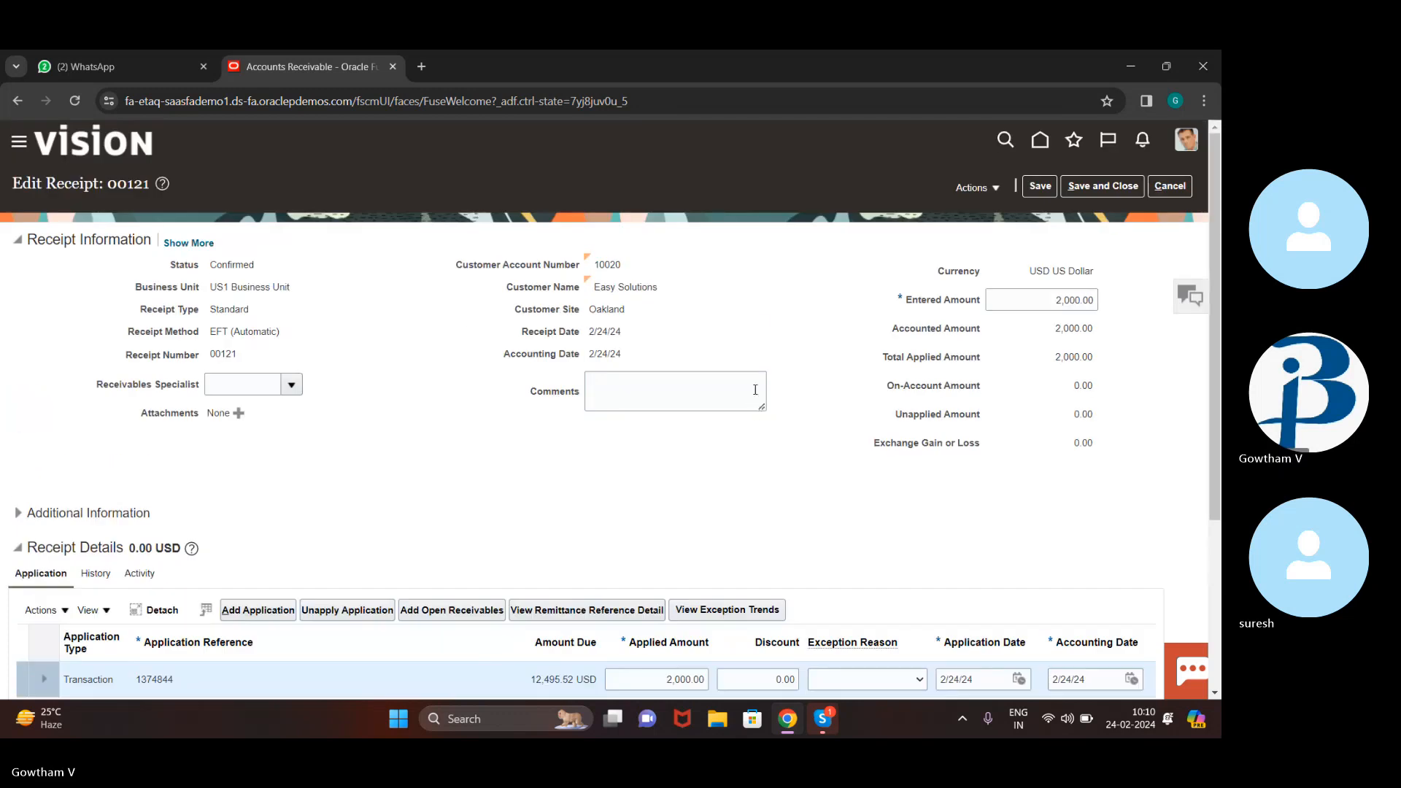
scroll(757, 395, down, 4)
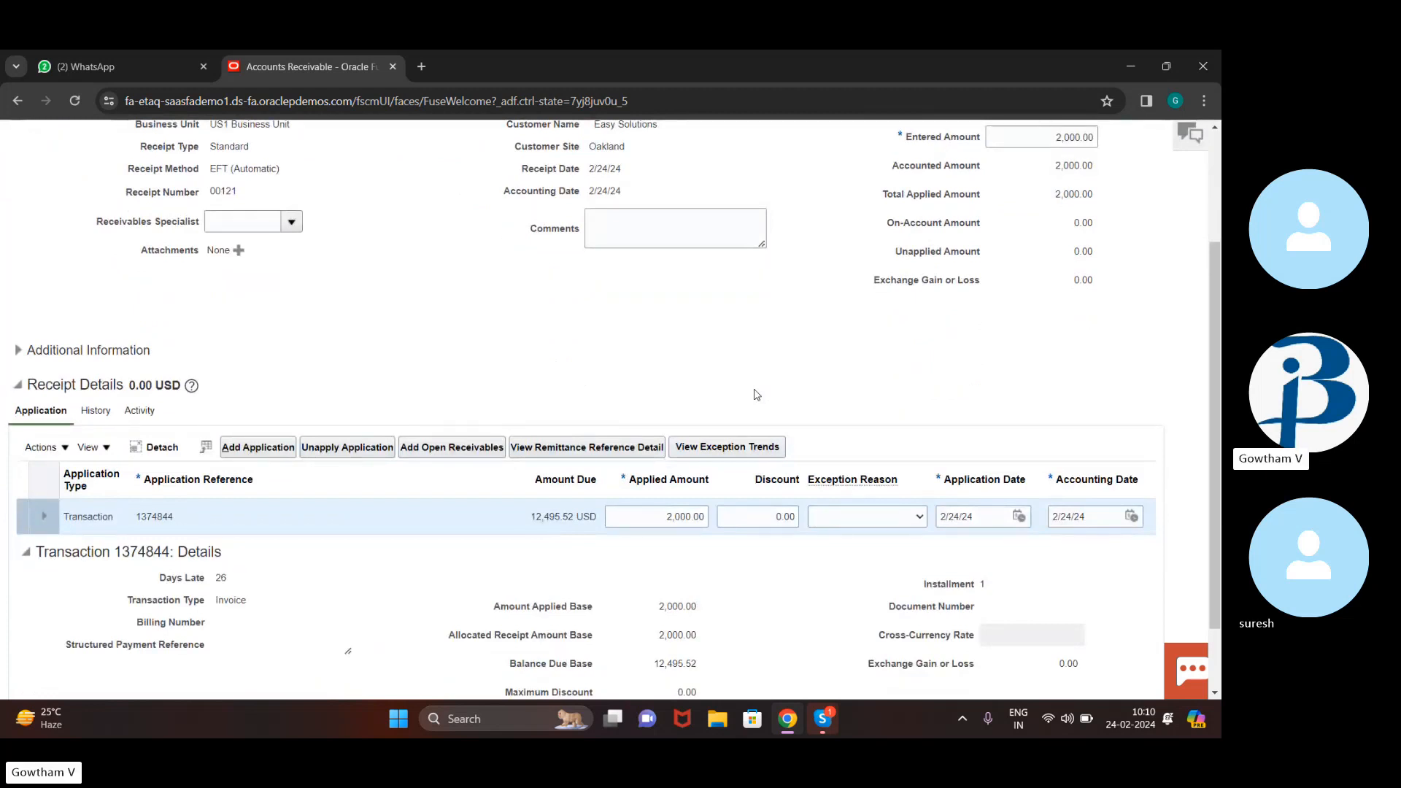
scroll(757, 394, down, 3)
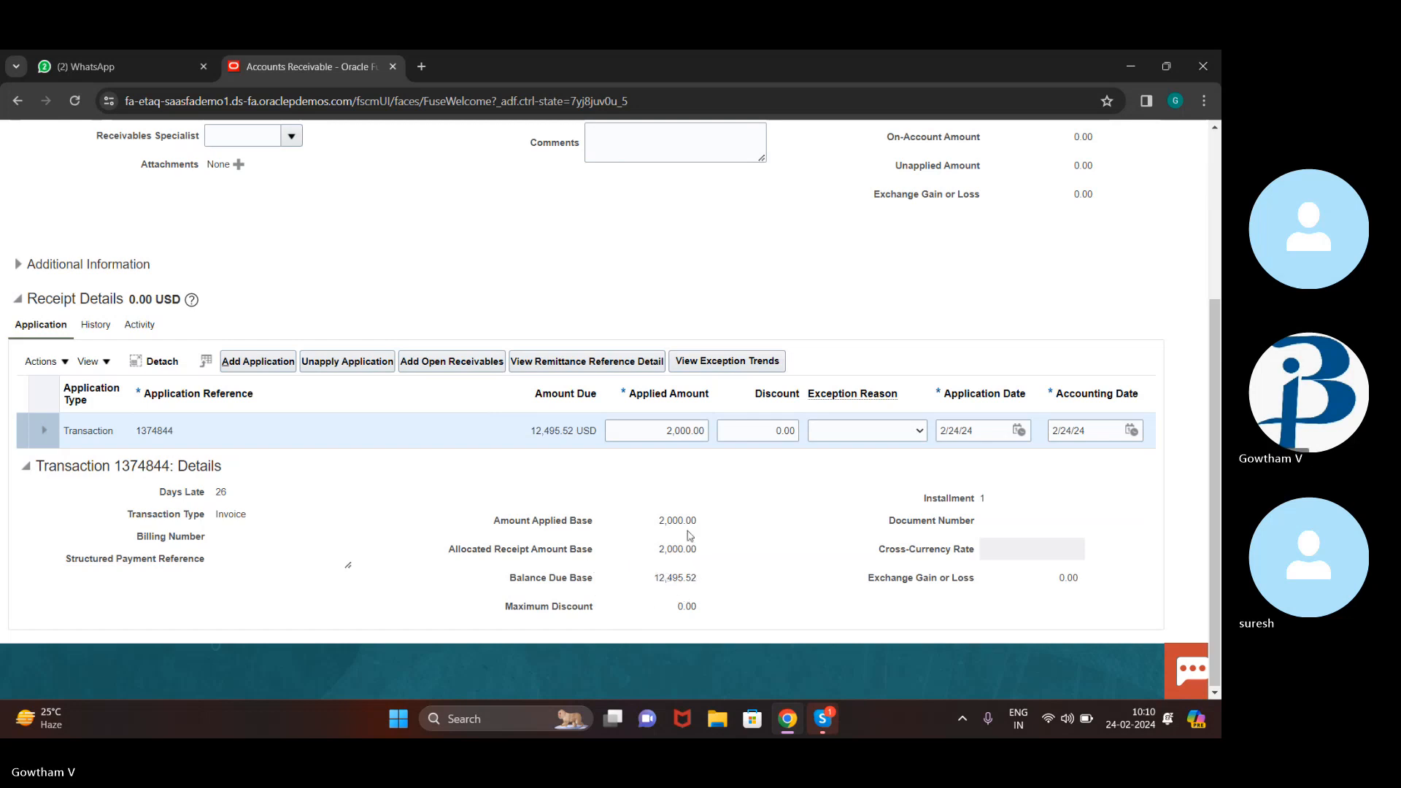
scroll(700, 476, up, 3)
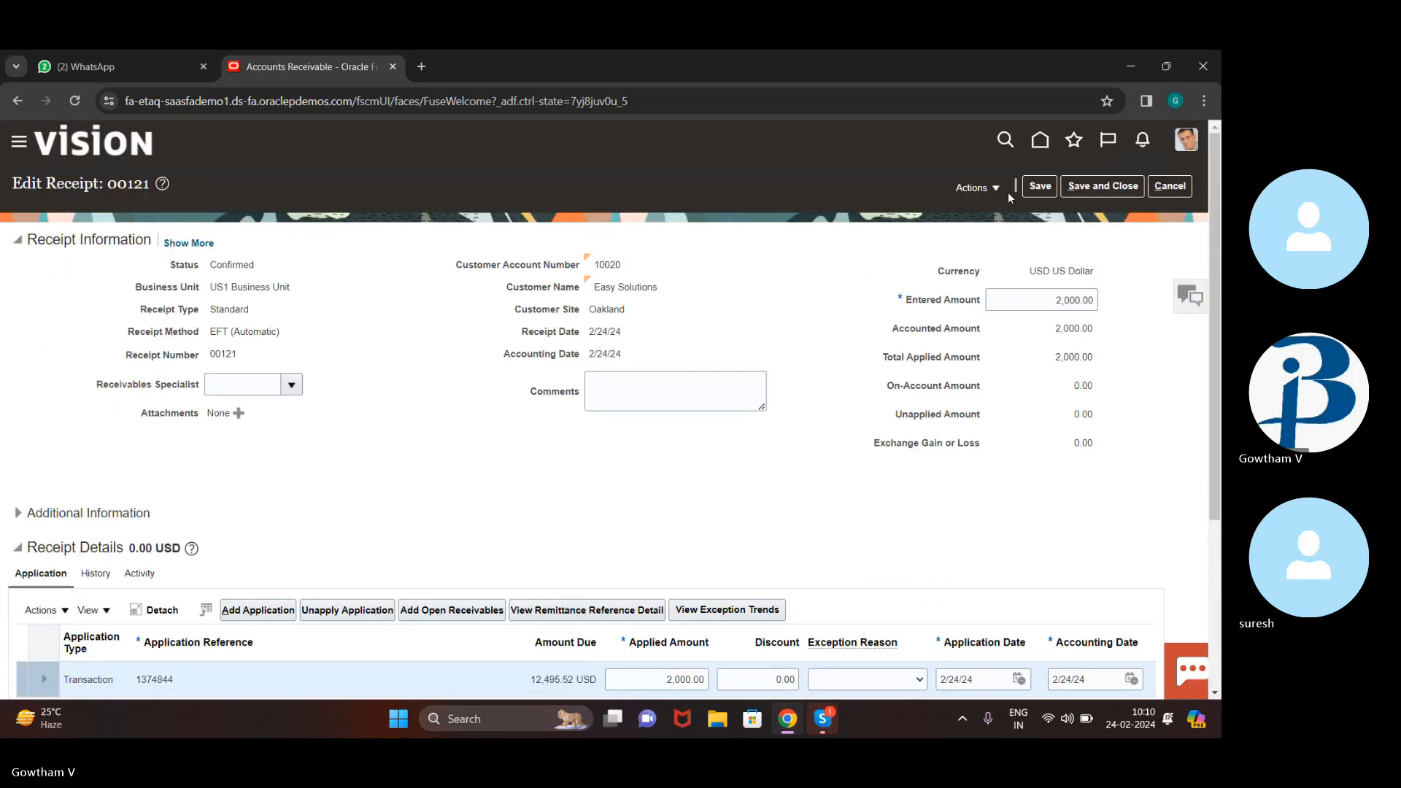
Post receipt 00121 to the ledger and review its 2,000.00 confirmed-cash and unapplied-cash lines
click(975, 188)
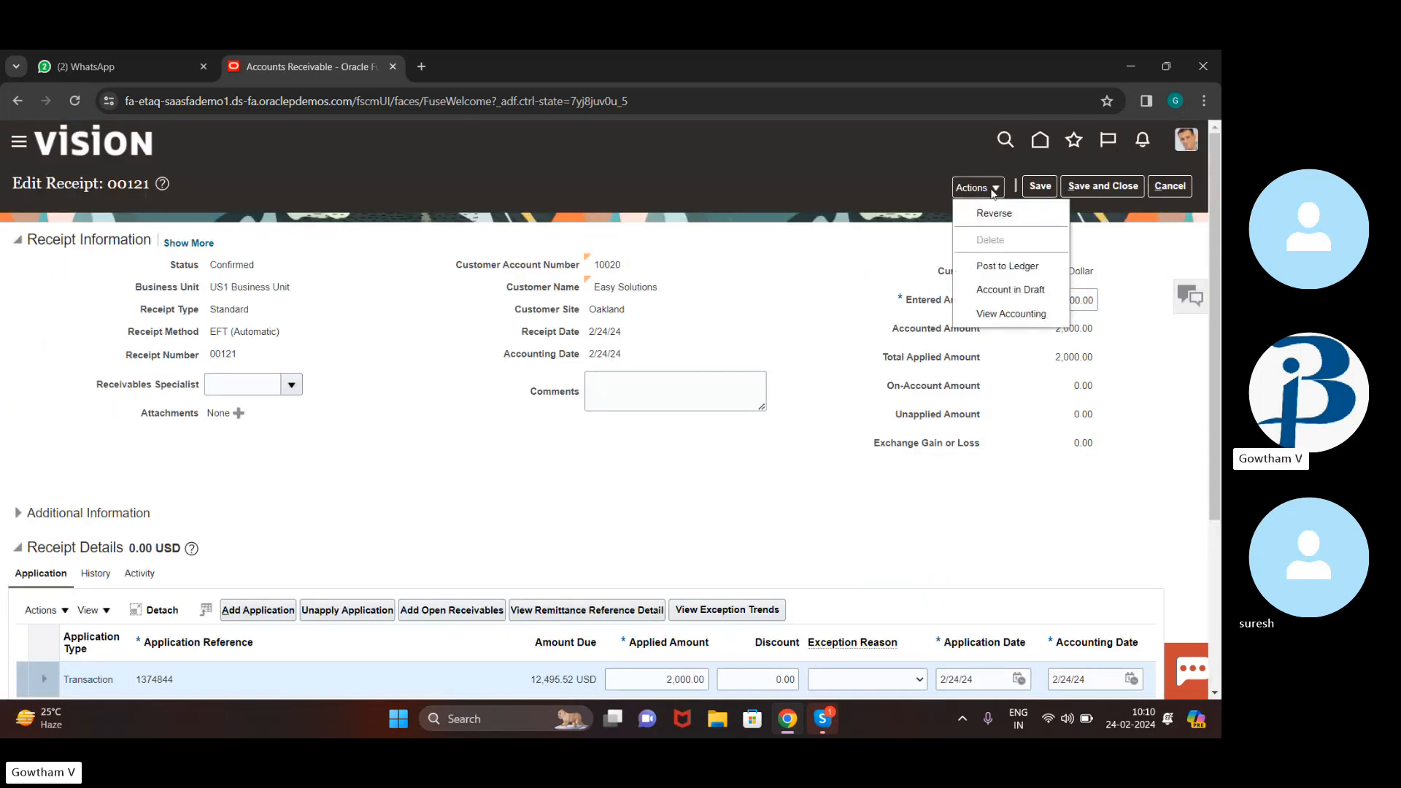
click(1053, 267)
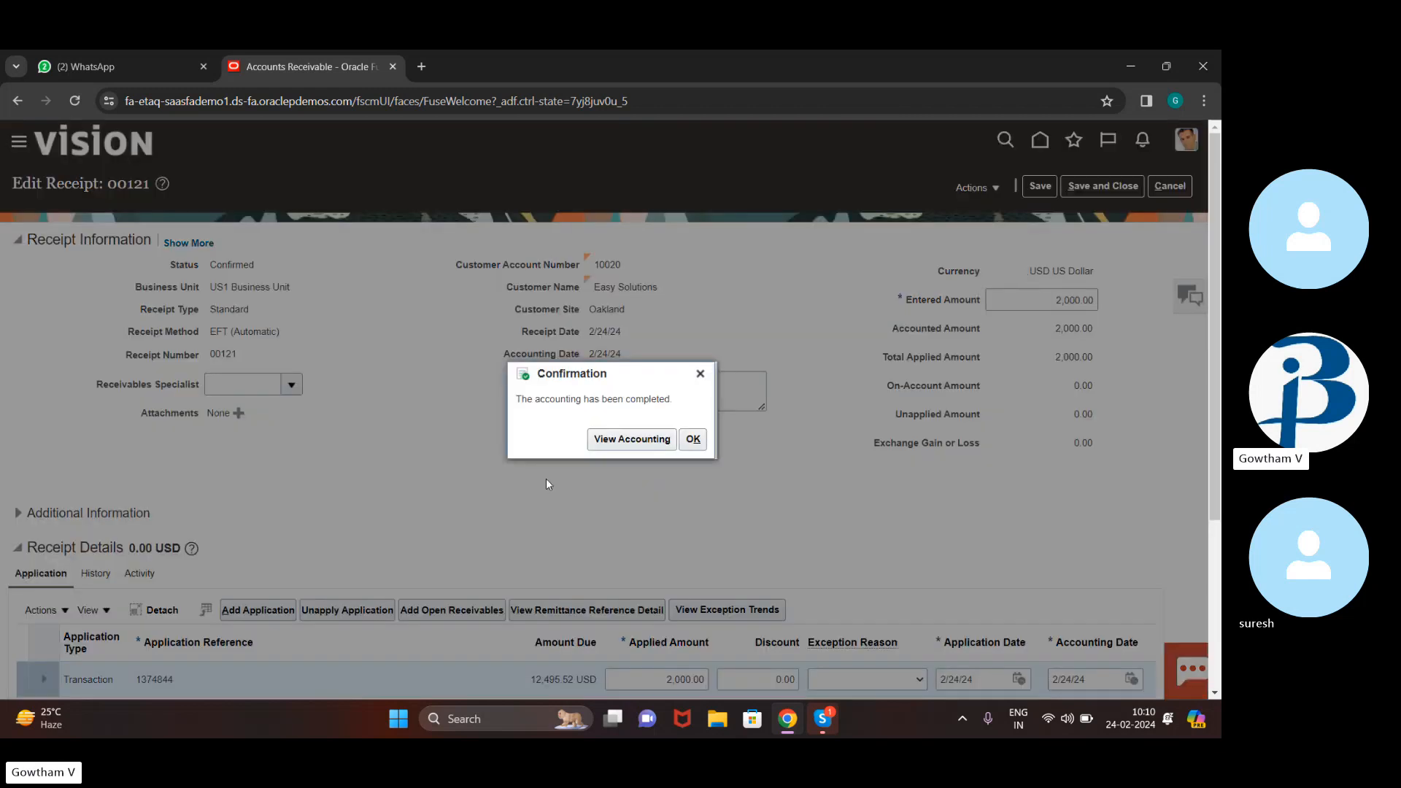
click(652, 443)
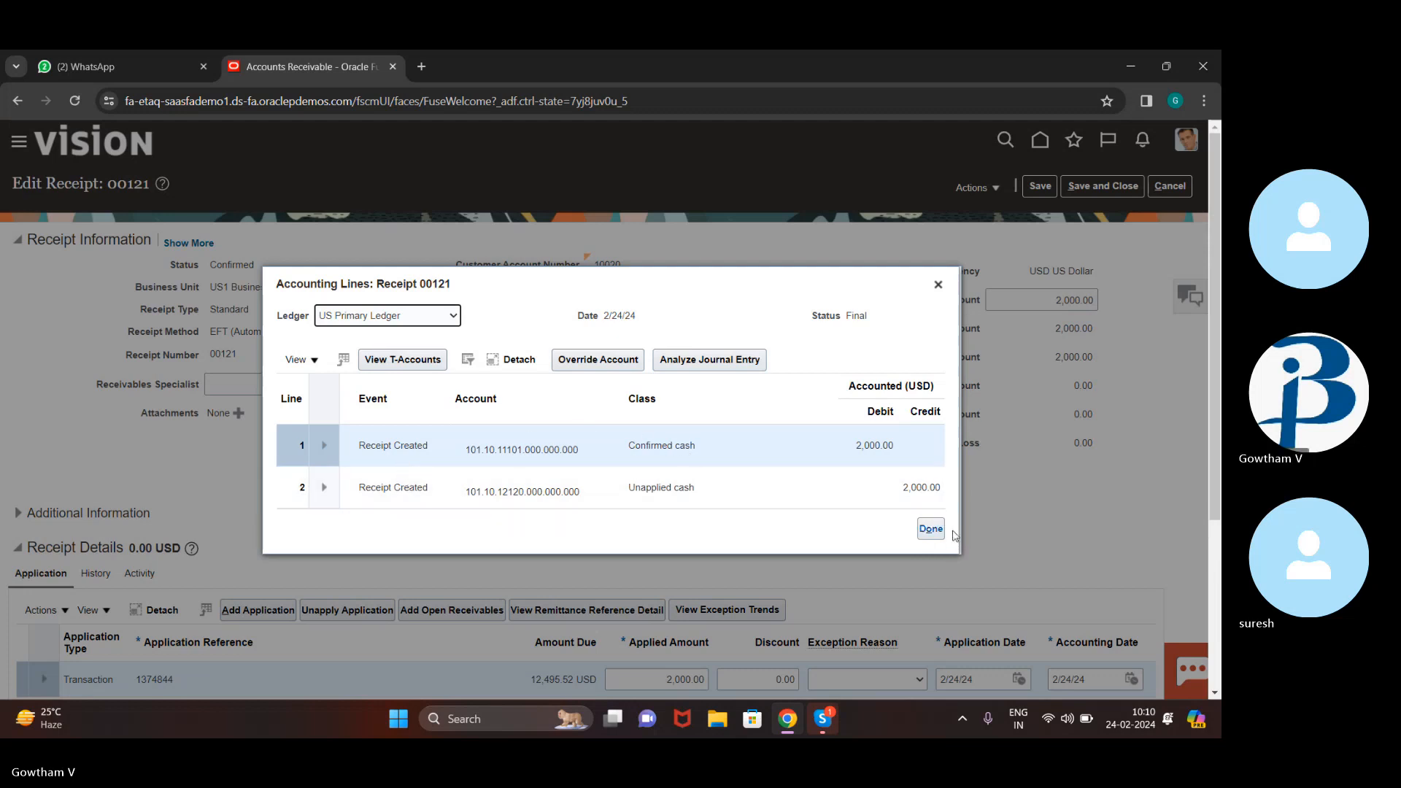
click(934, 537)
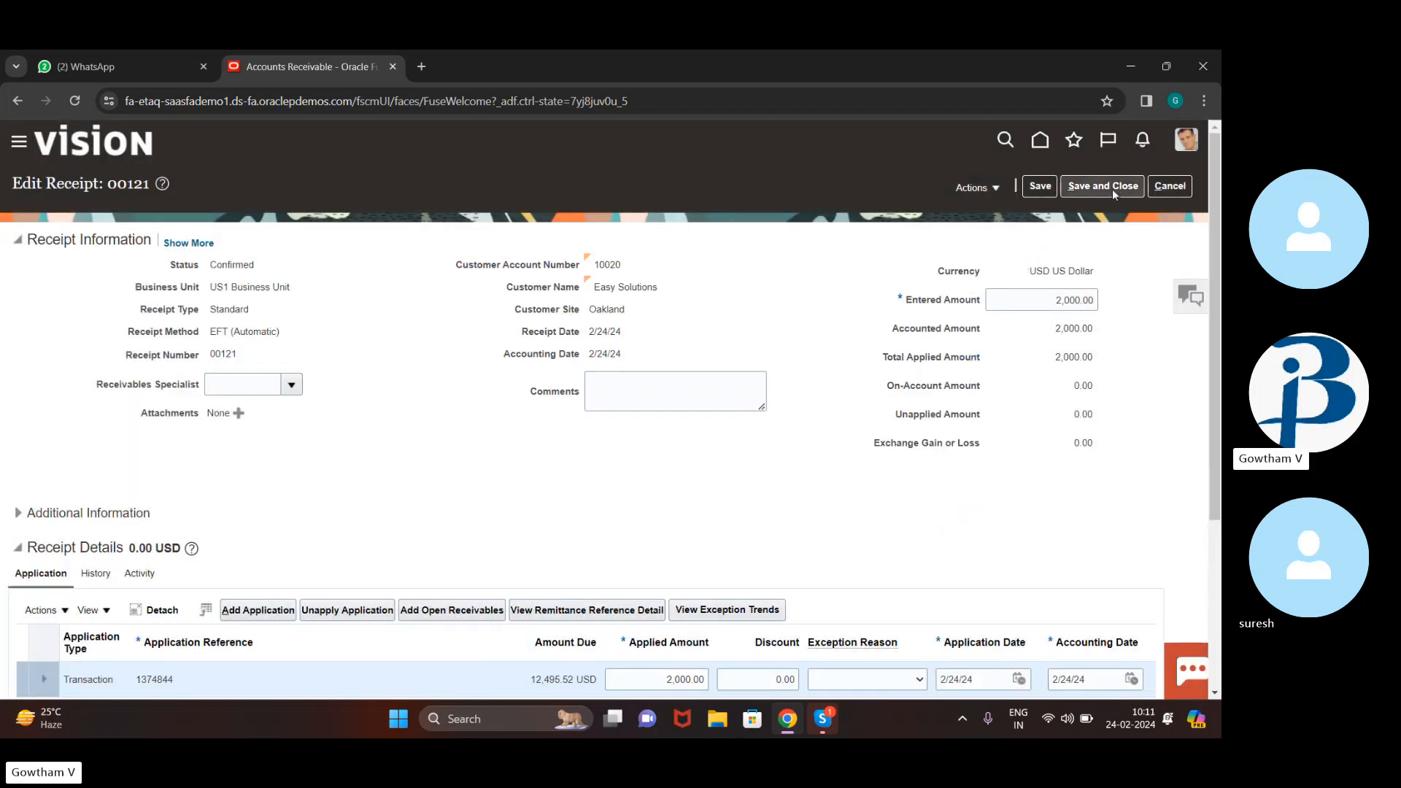
Save and close receipt 00121, then start a blank Standard USD receipt from Tasks
click(1112, 185)
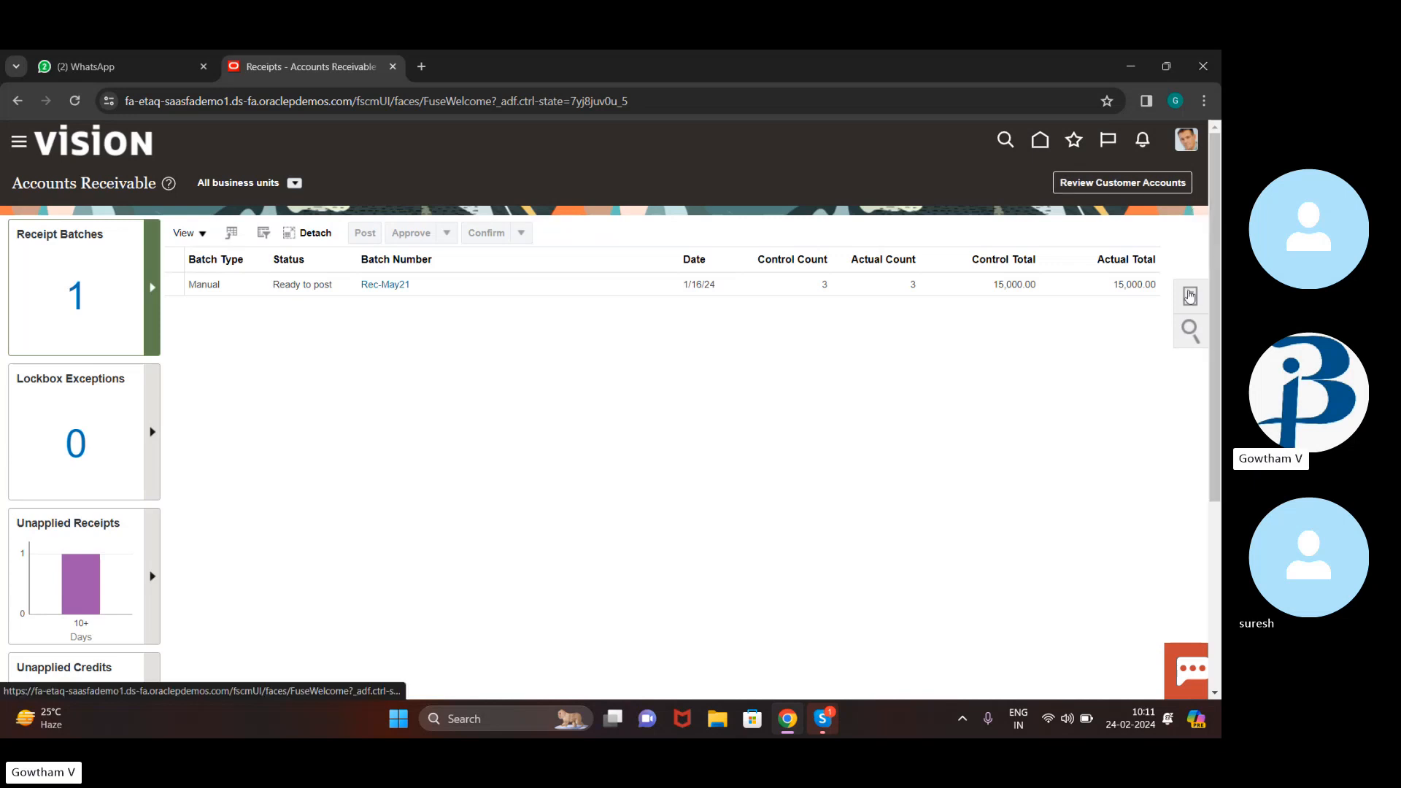
click(1190, 295)
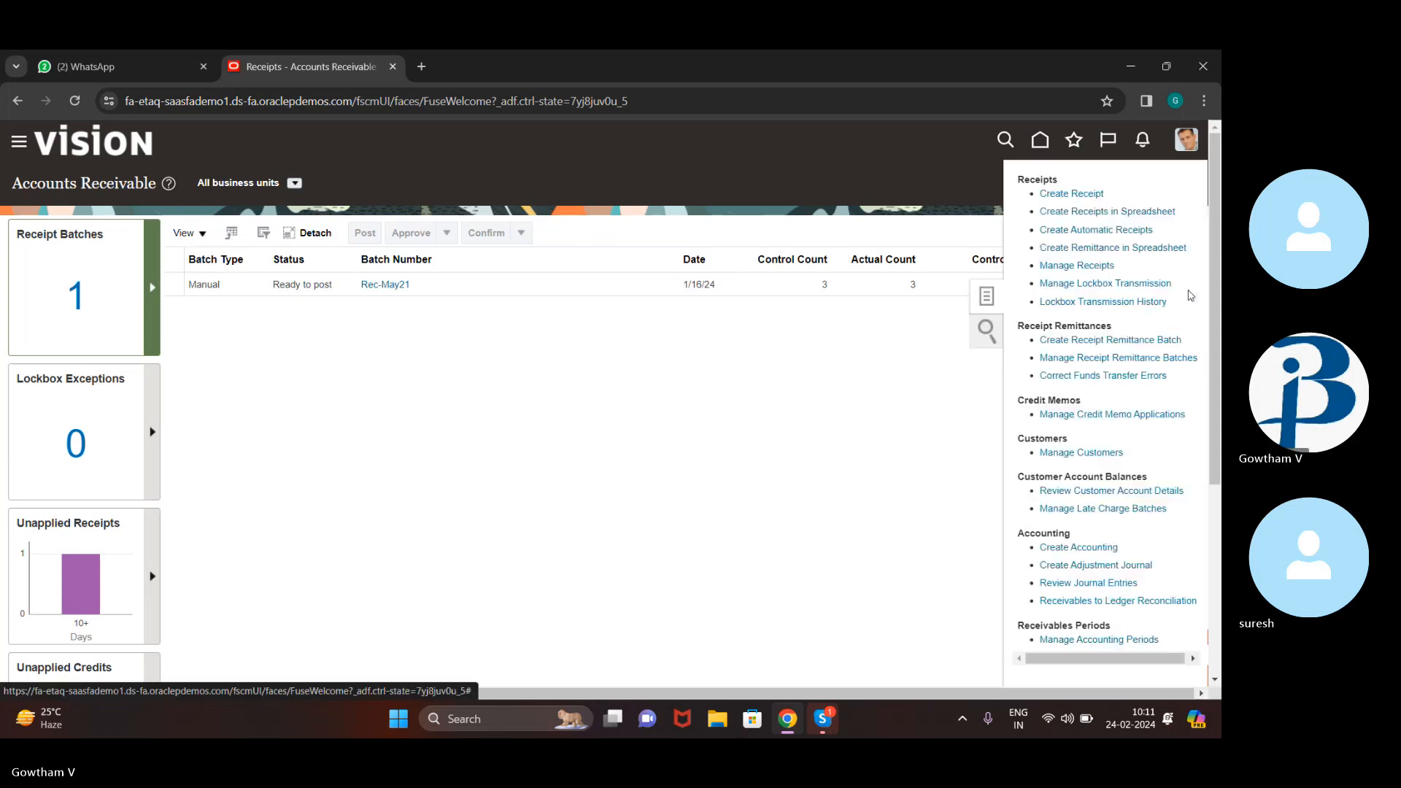
click(1080, 191)
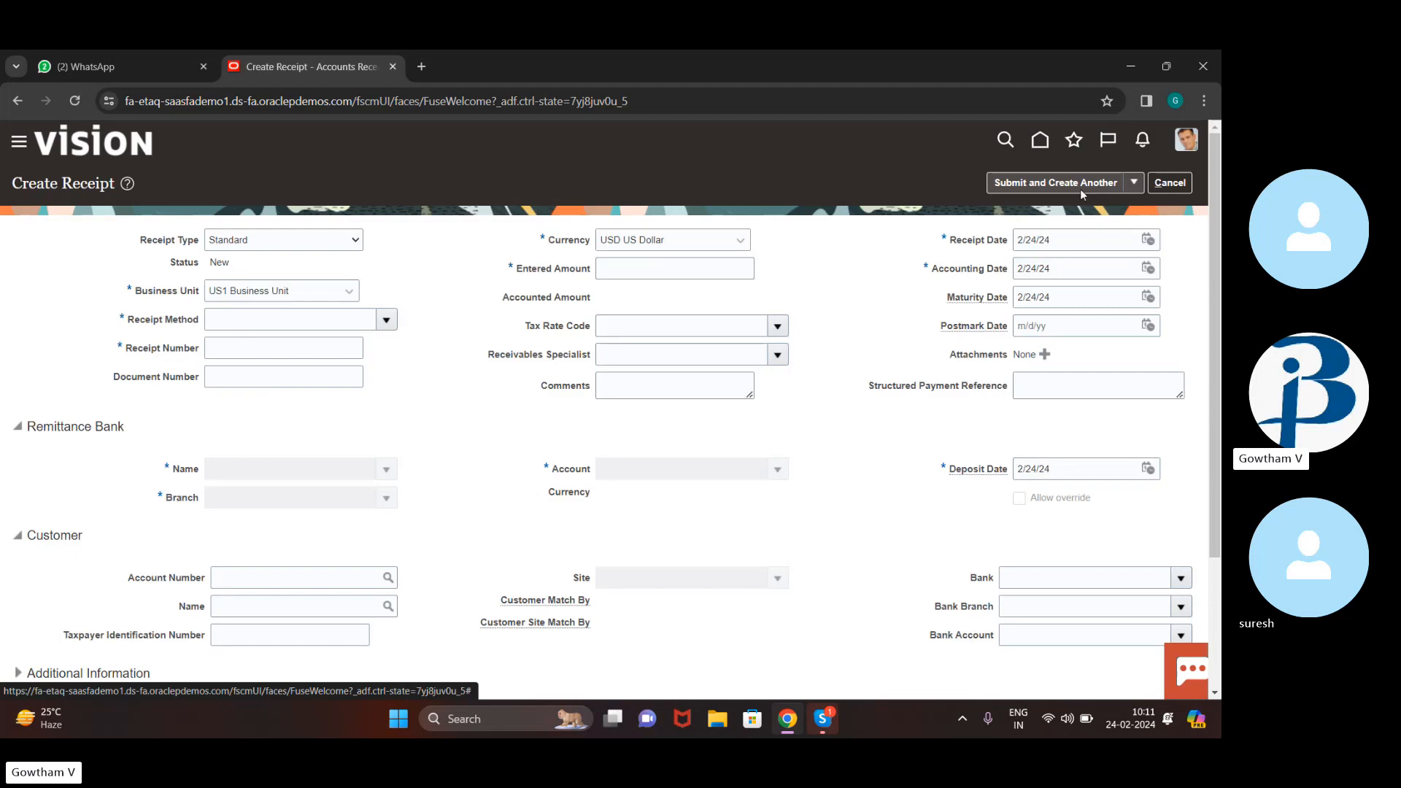
Set currency INR, amount 50000, receipt method EFT (Automatic) and receipt number 10000
click(718, 242)
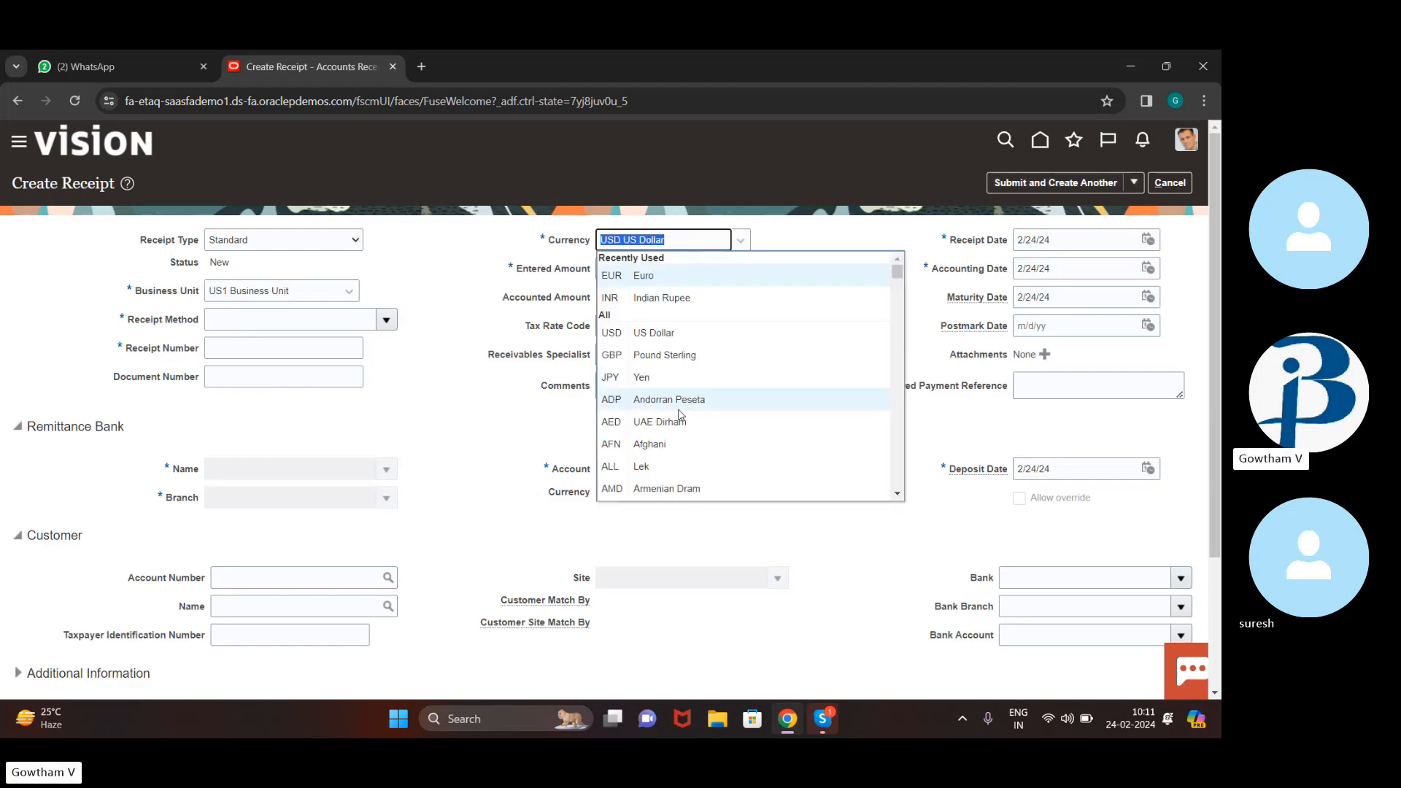
click(701, 298)
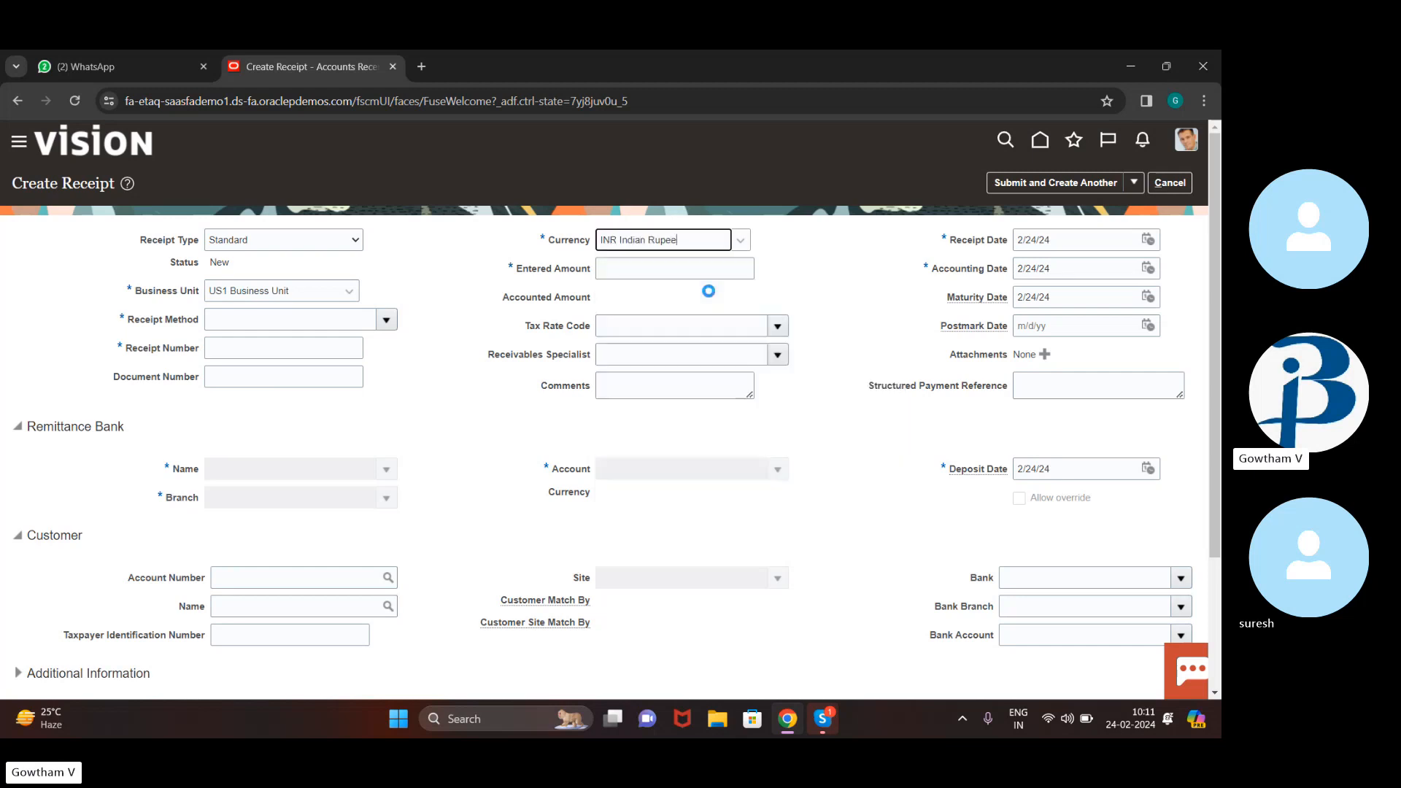
click(656, 271)
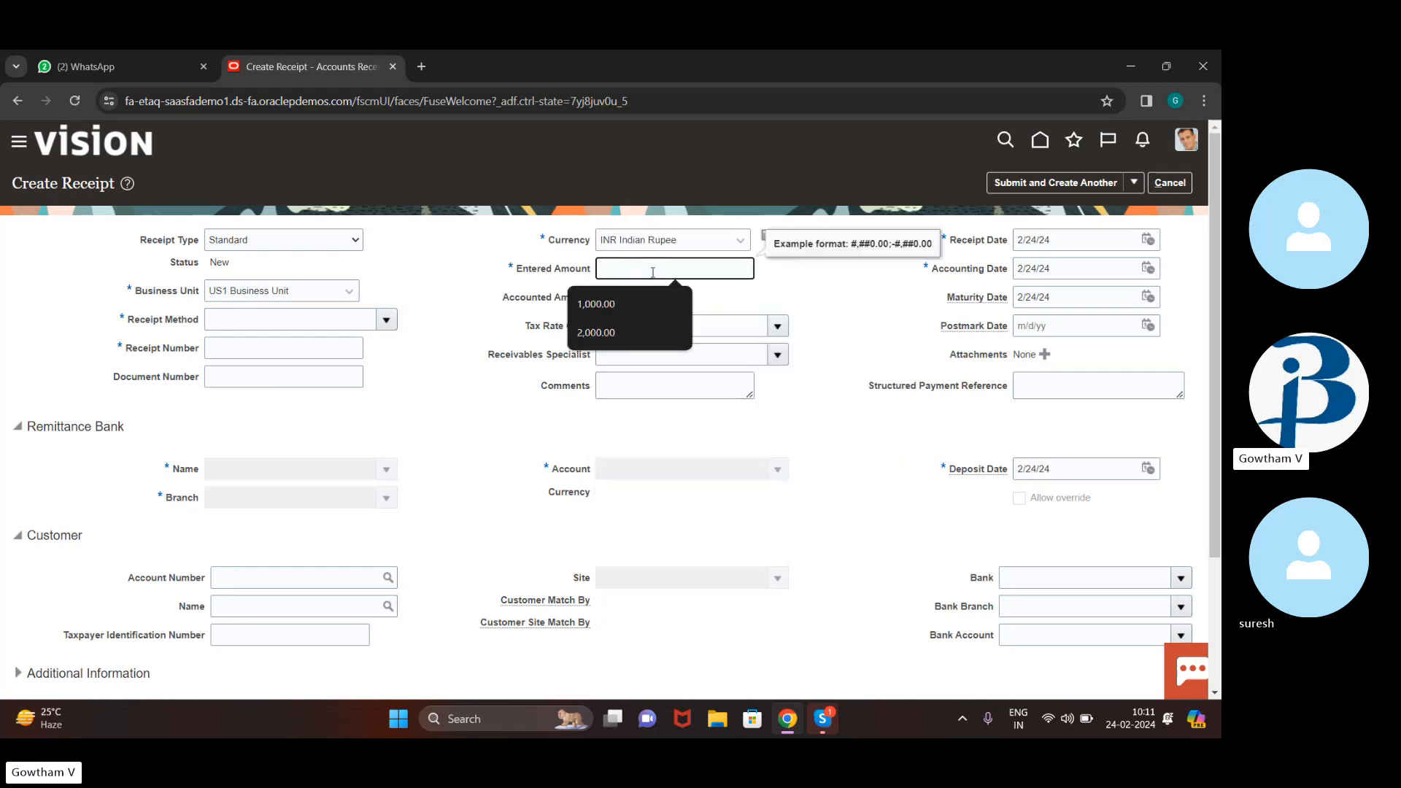
text(50000)
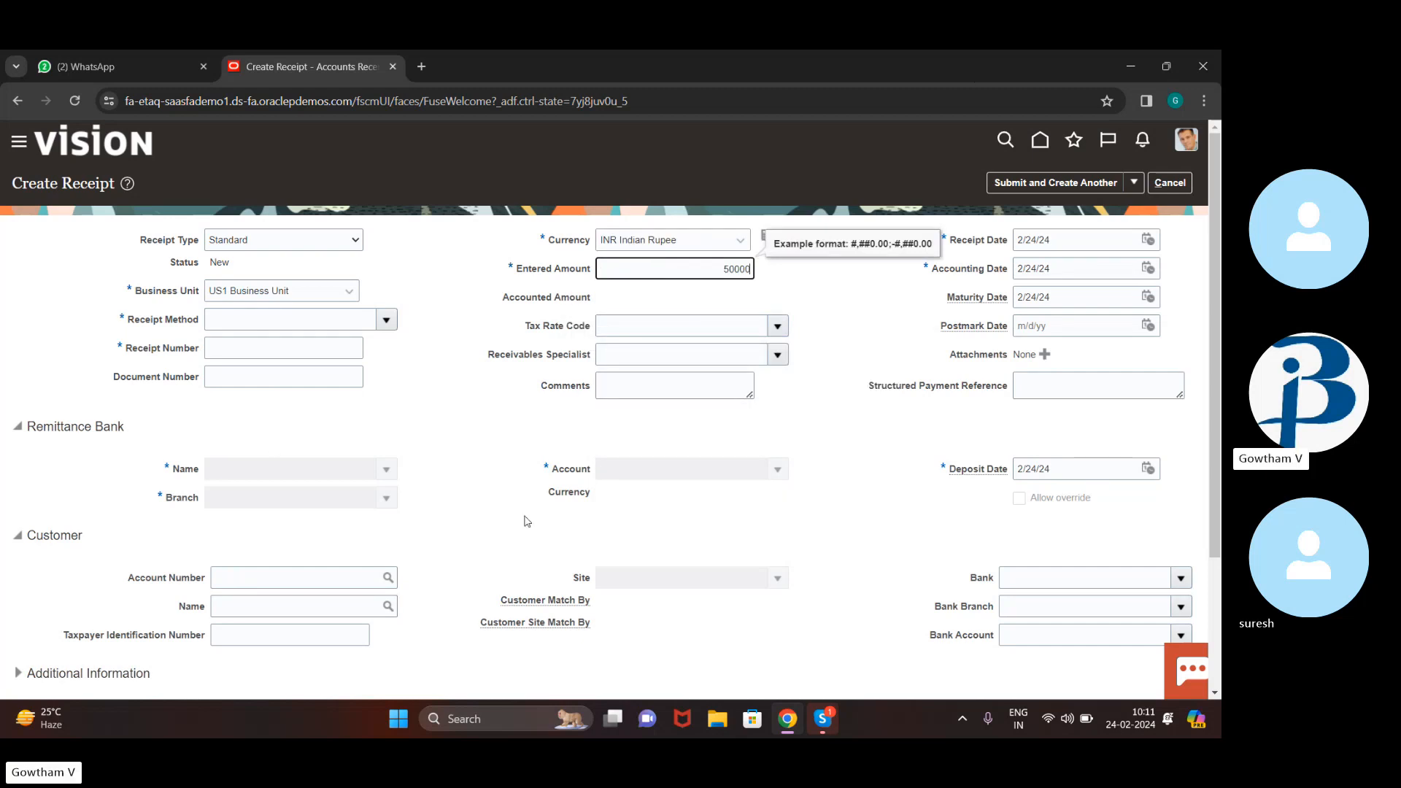
click(386, 319)
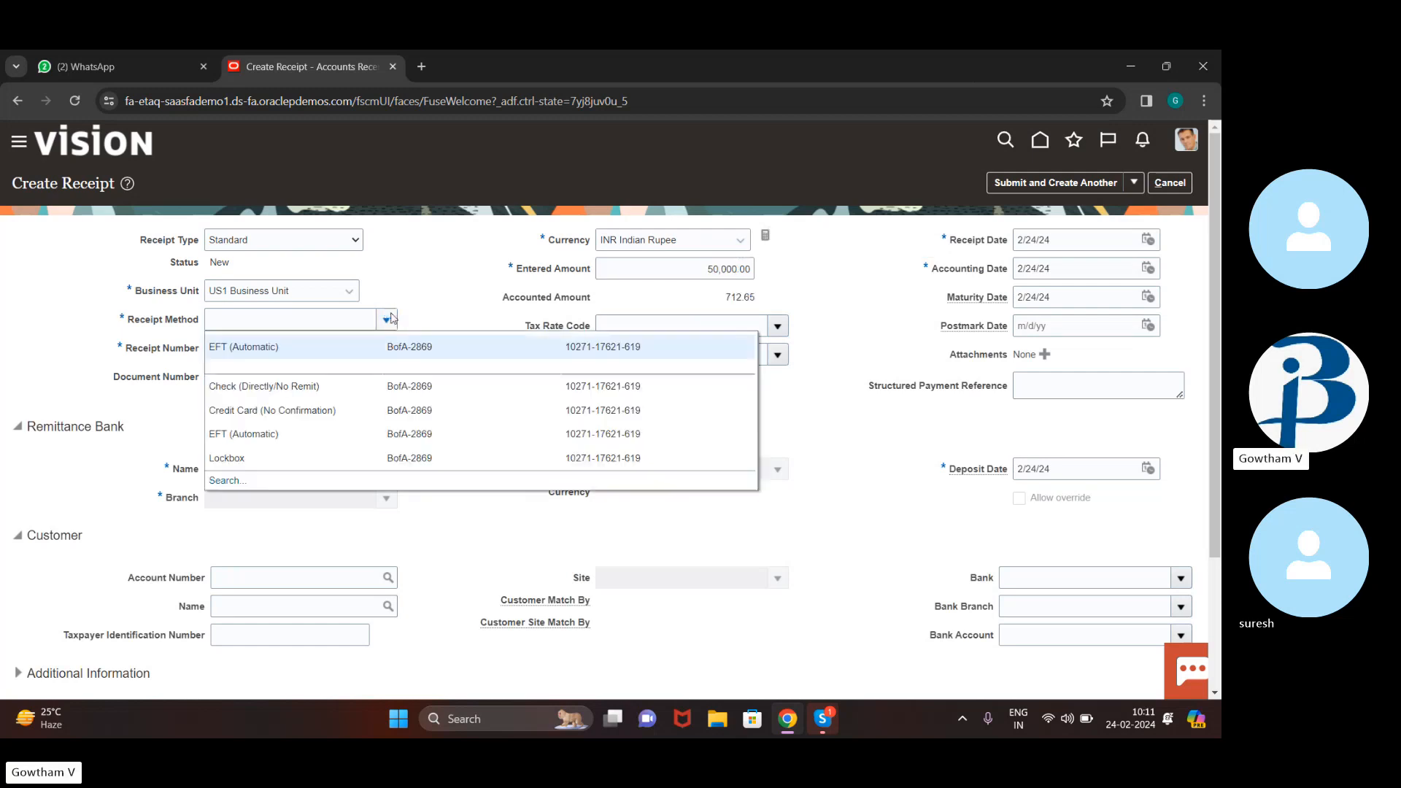
click(392, 359)
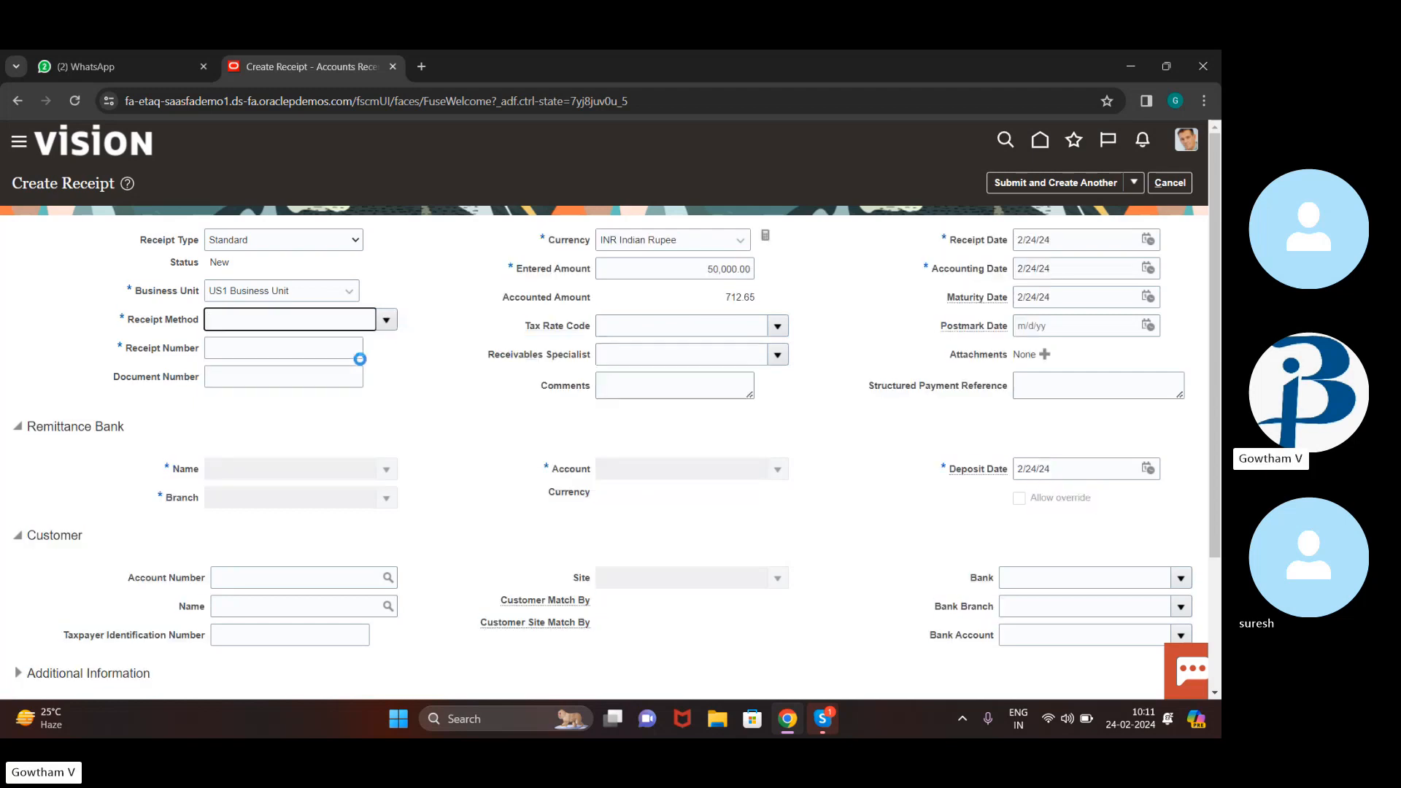
click(293, 340)
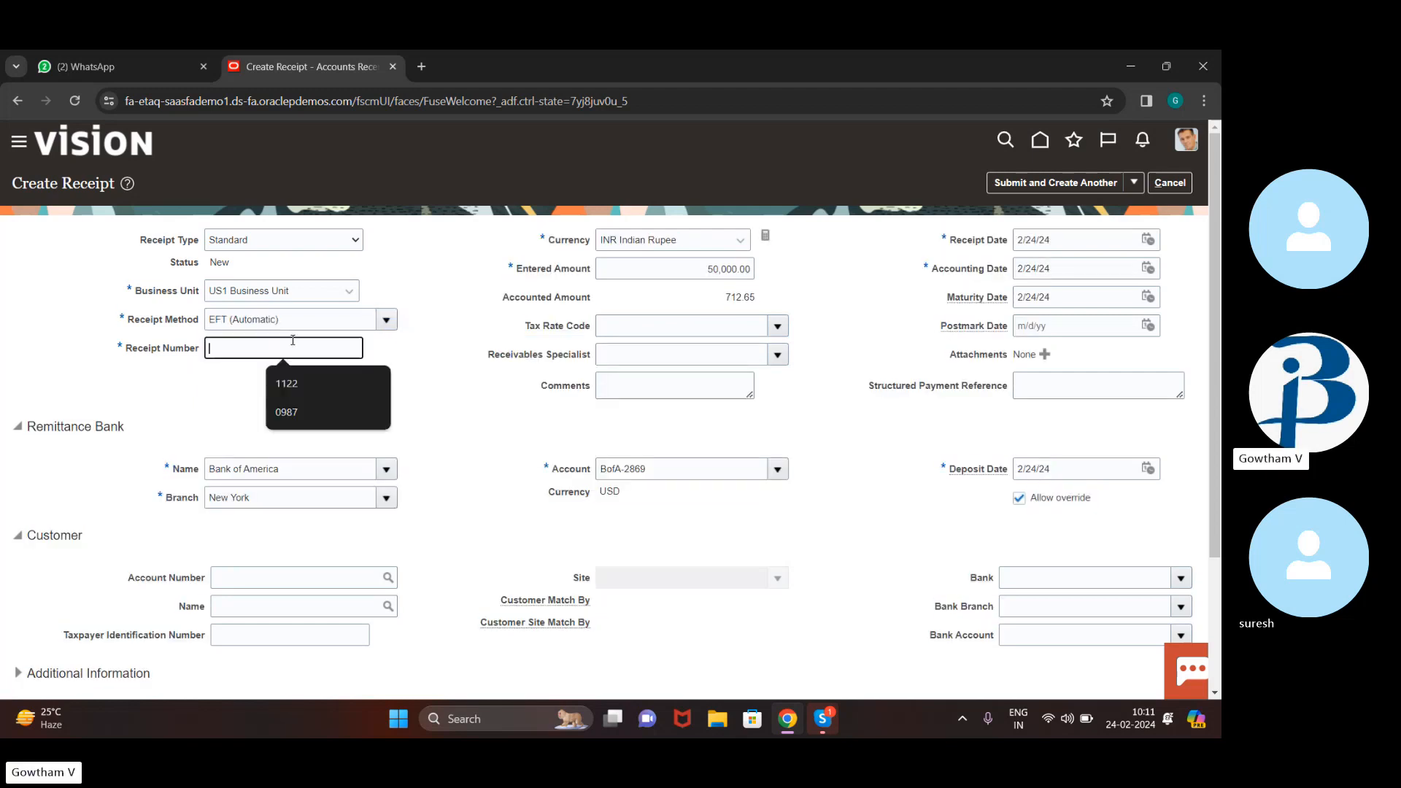
text(10000)
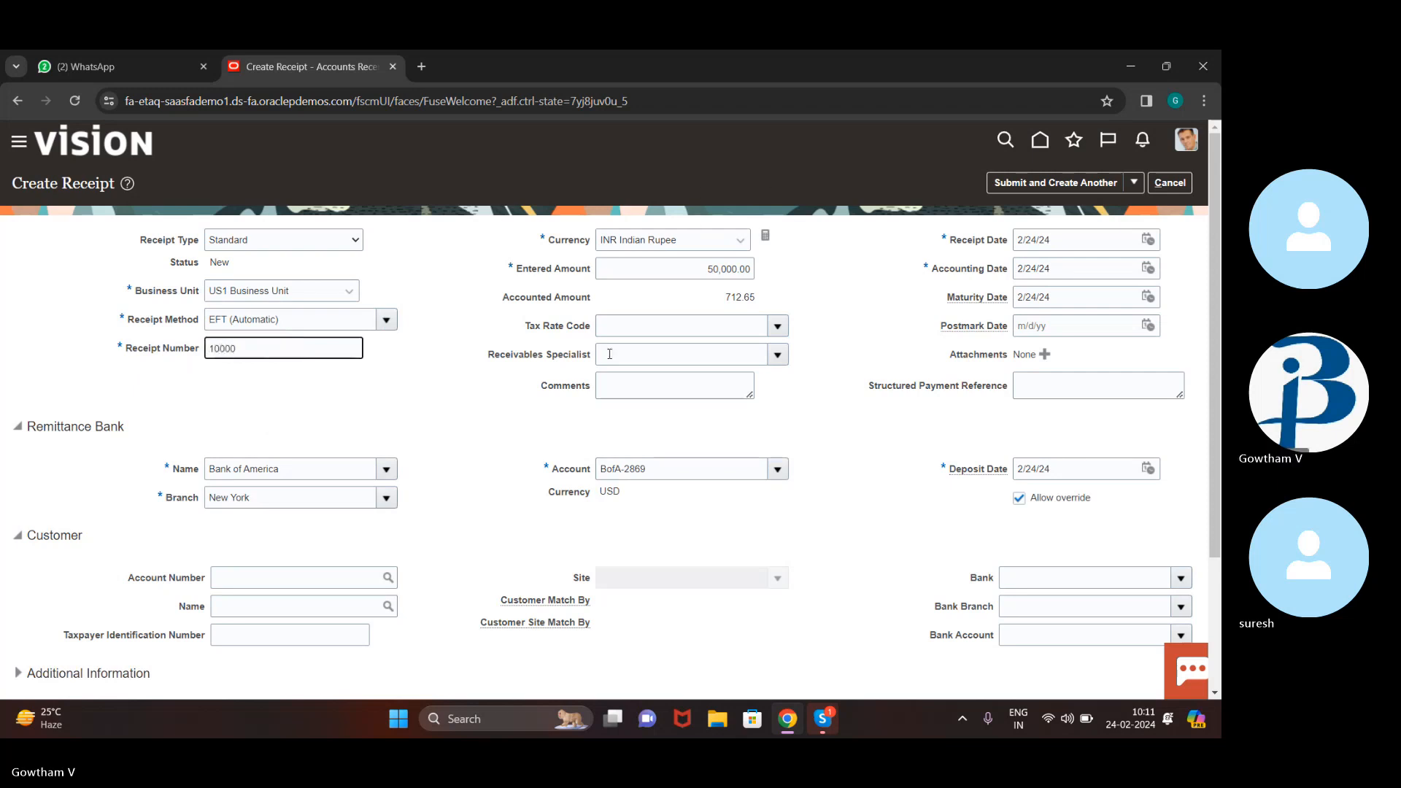
Search for and select customer Easy Solutions, then choose site Oakland
scroll(601, 360, down, 3)
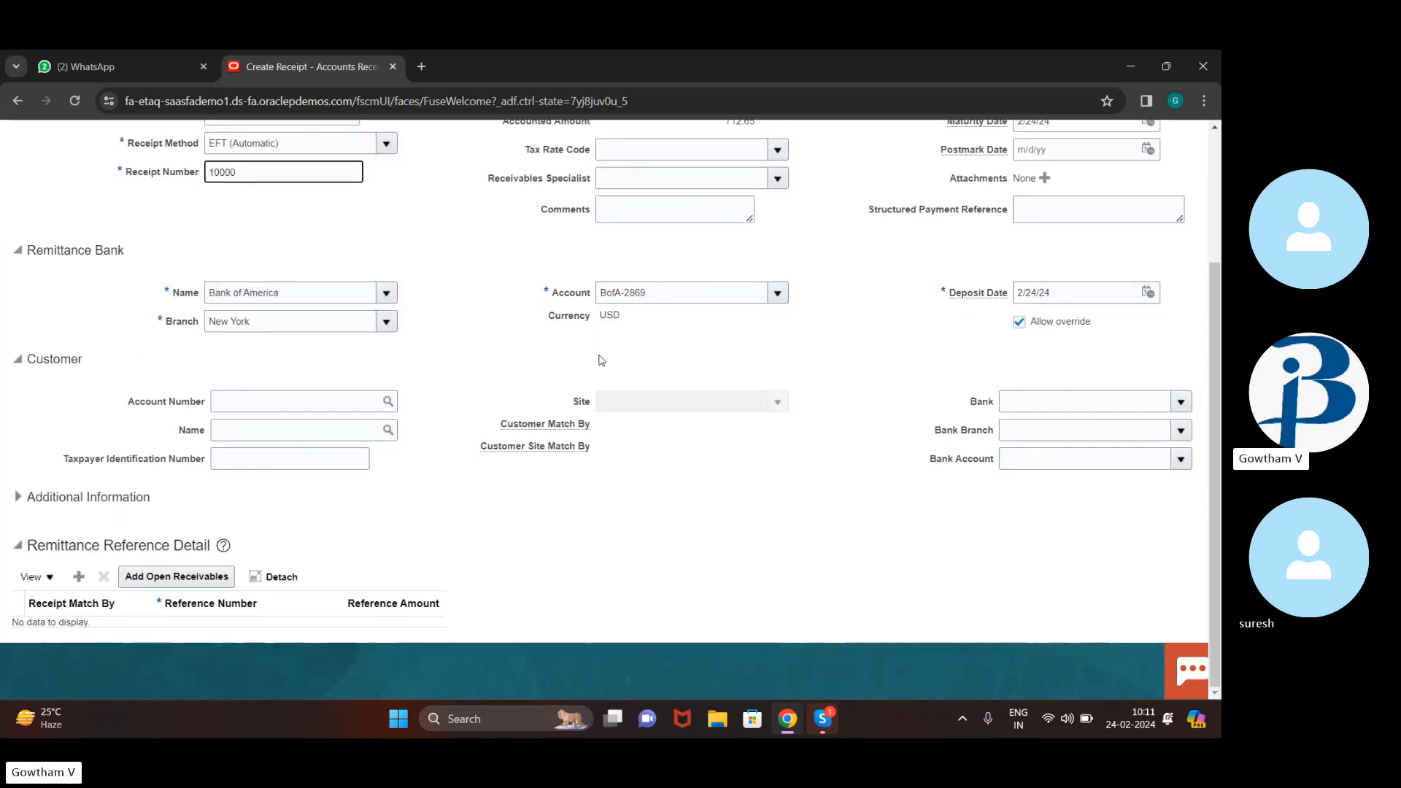
click(288, 425)
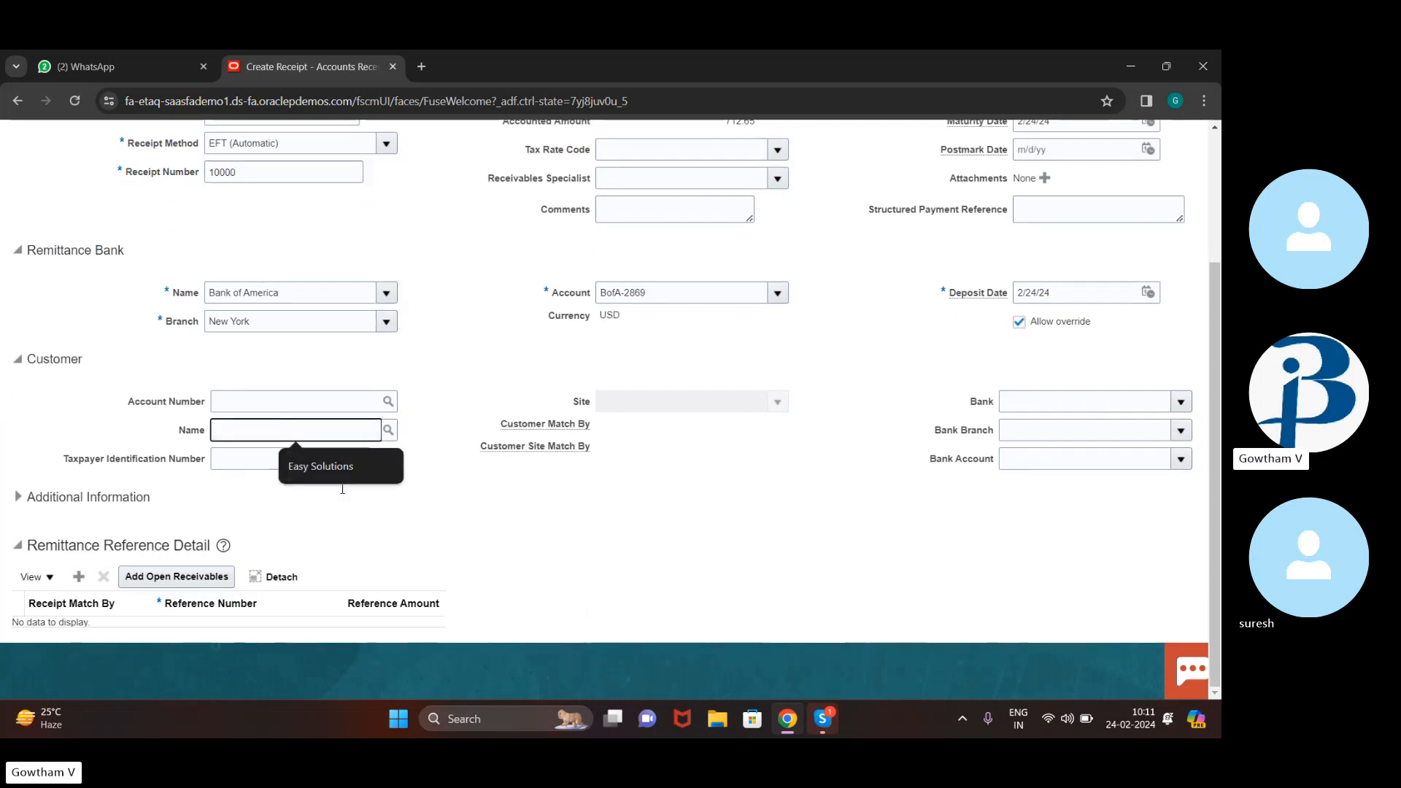
click(354, 460)
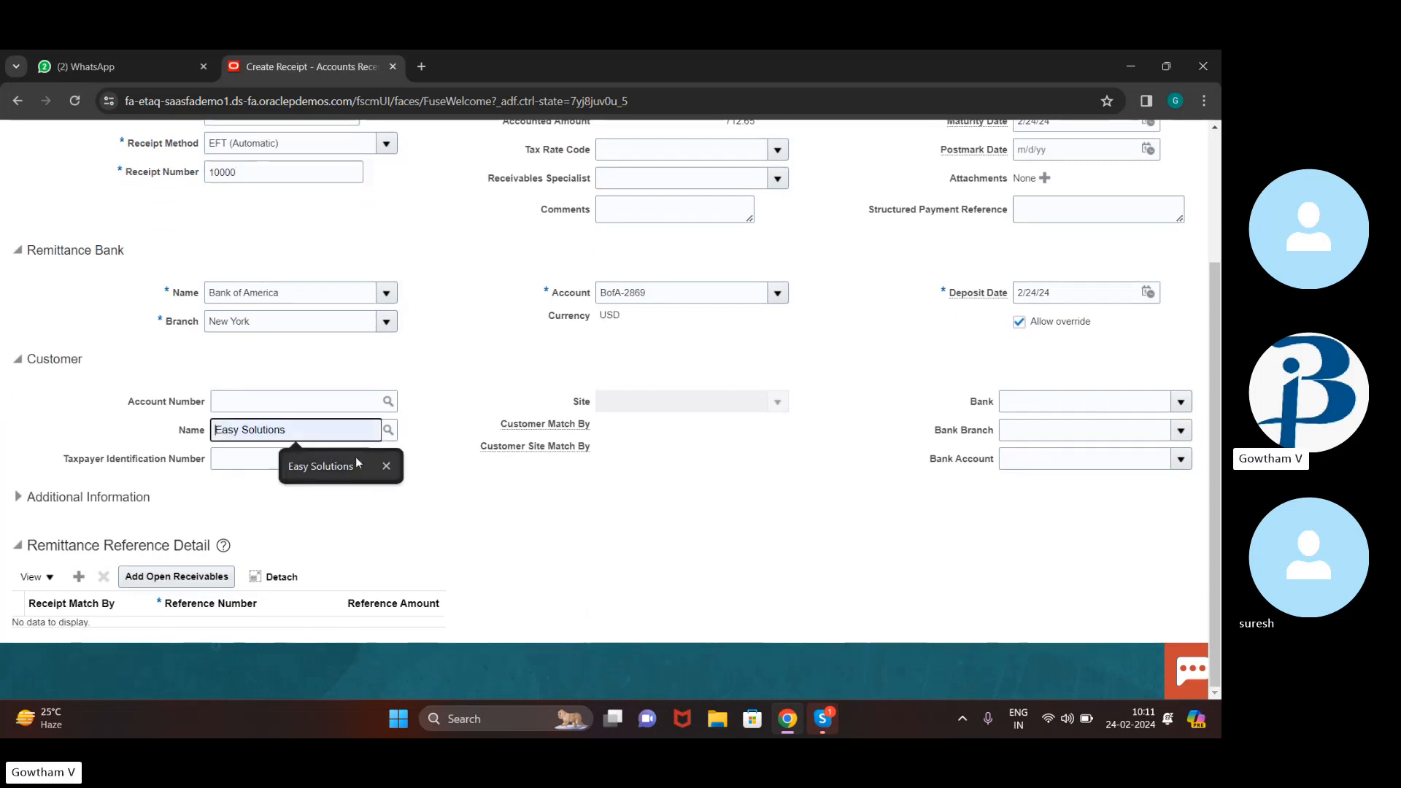
click(389, 431)
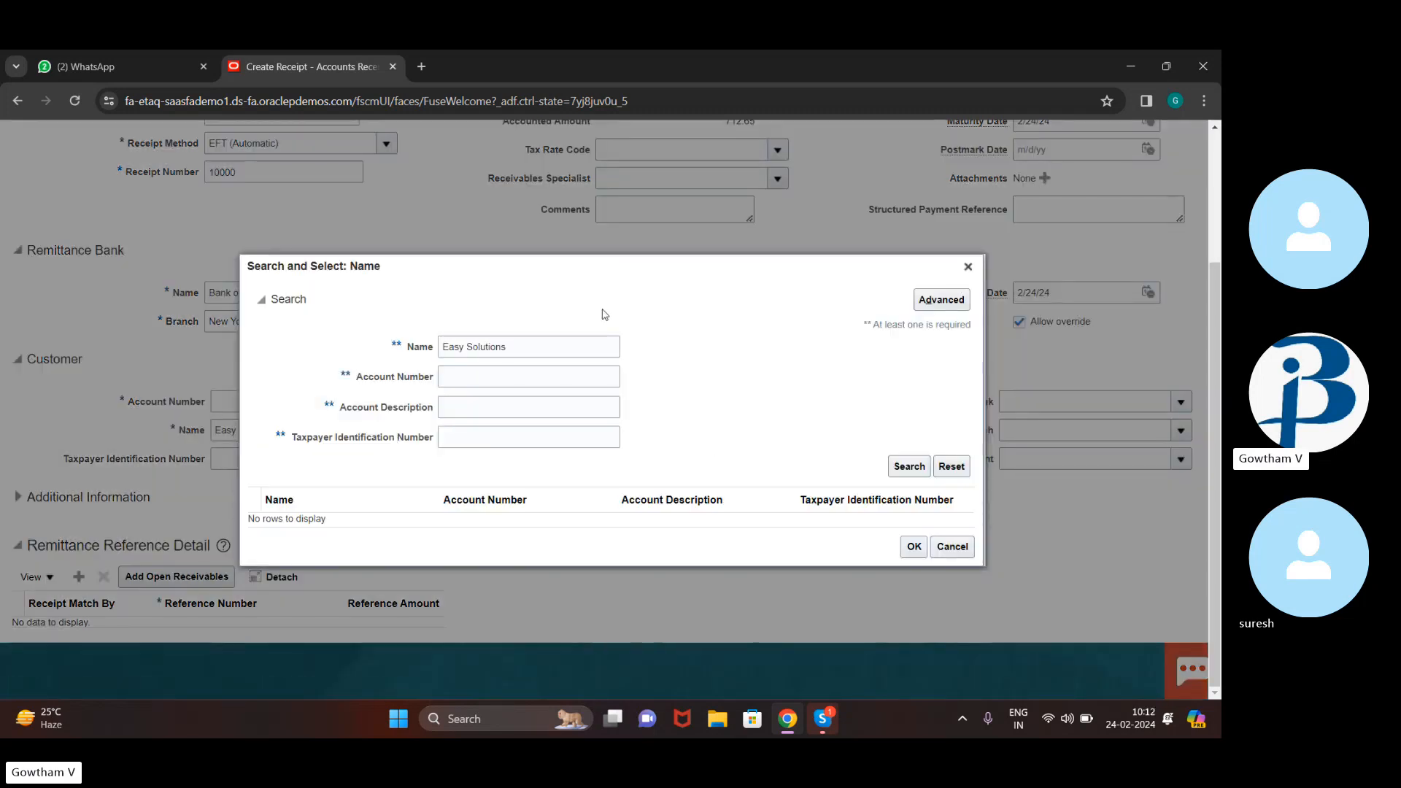
click(907, 468)
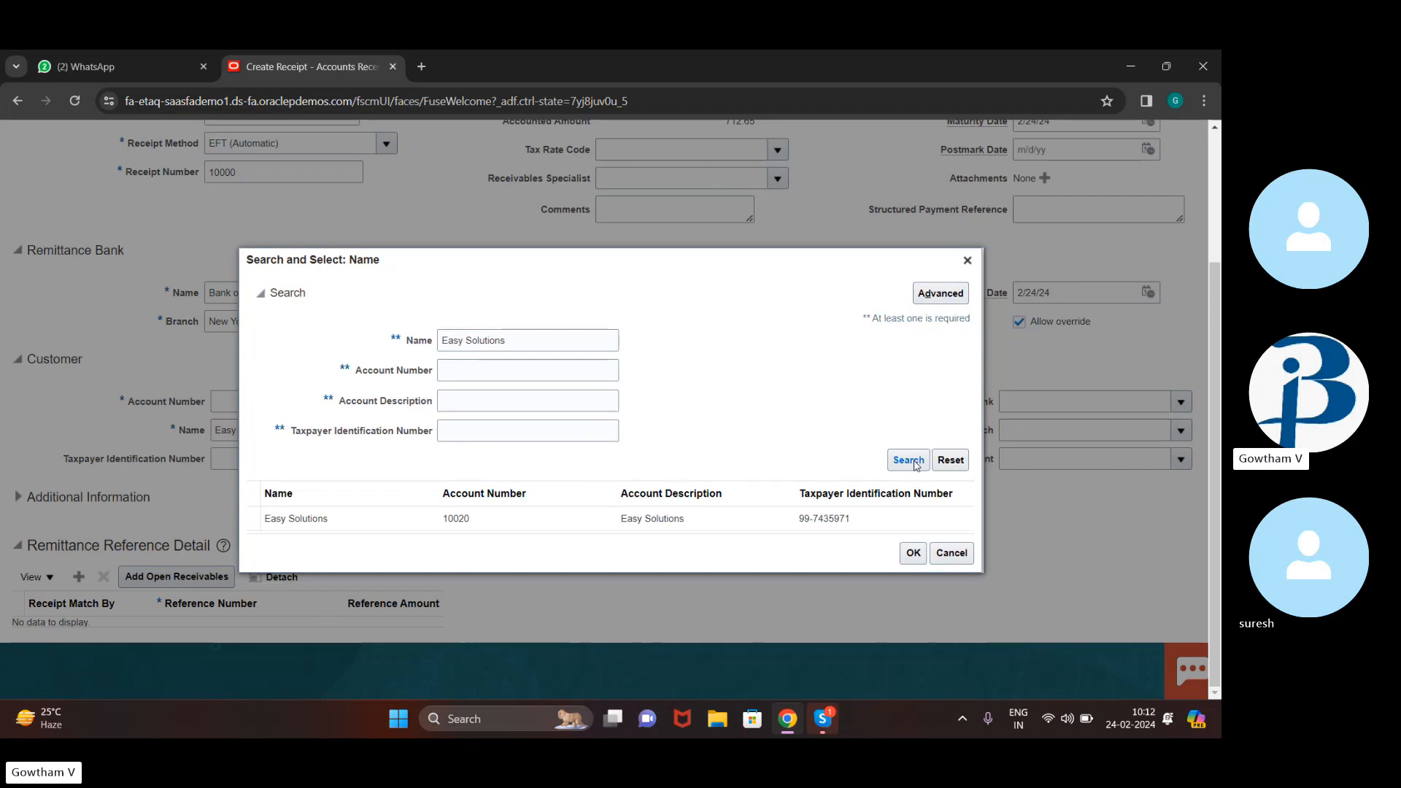
click(832, 519)
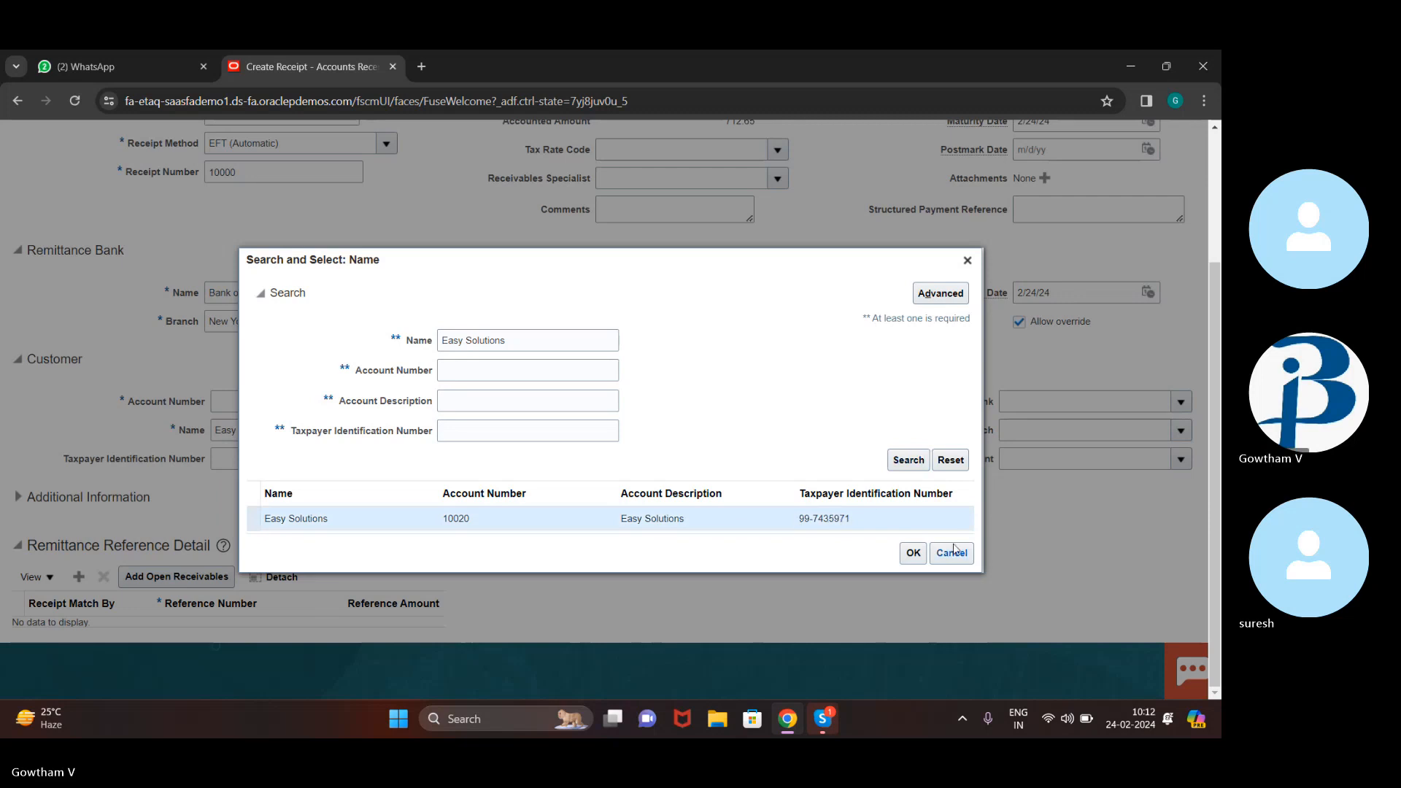
click(913, 553)
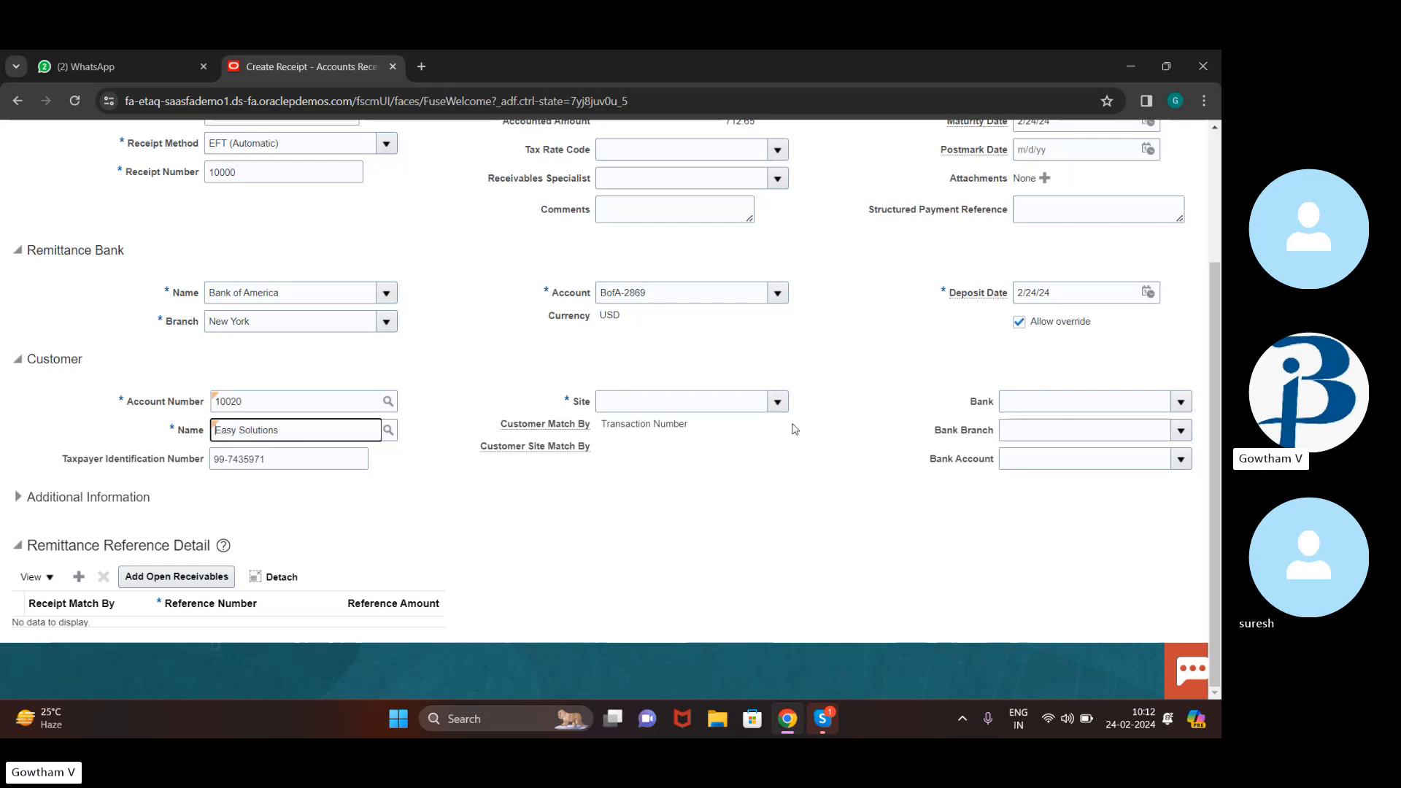
click(778, 403)
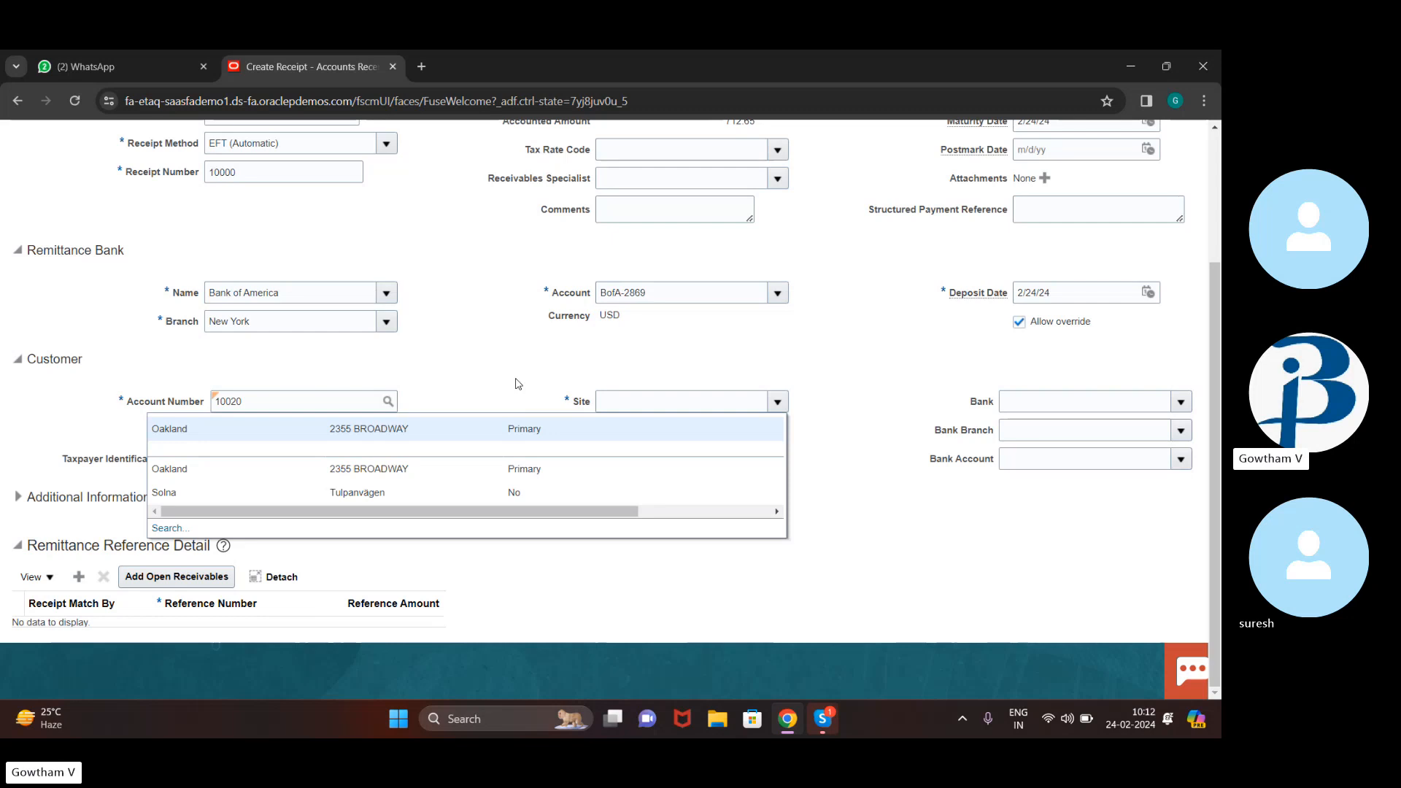
click(492, 423)
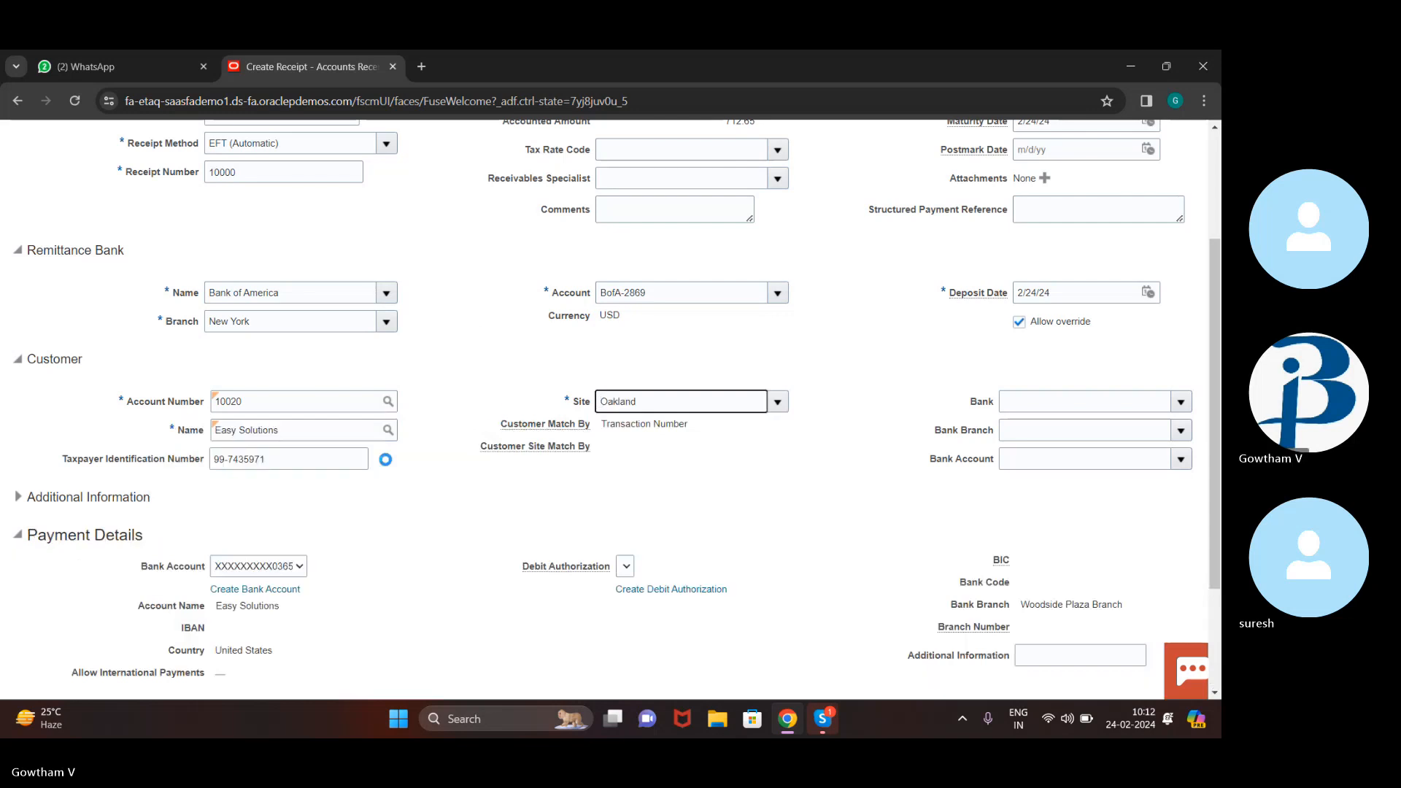
scroll(463, 225, down, 2)
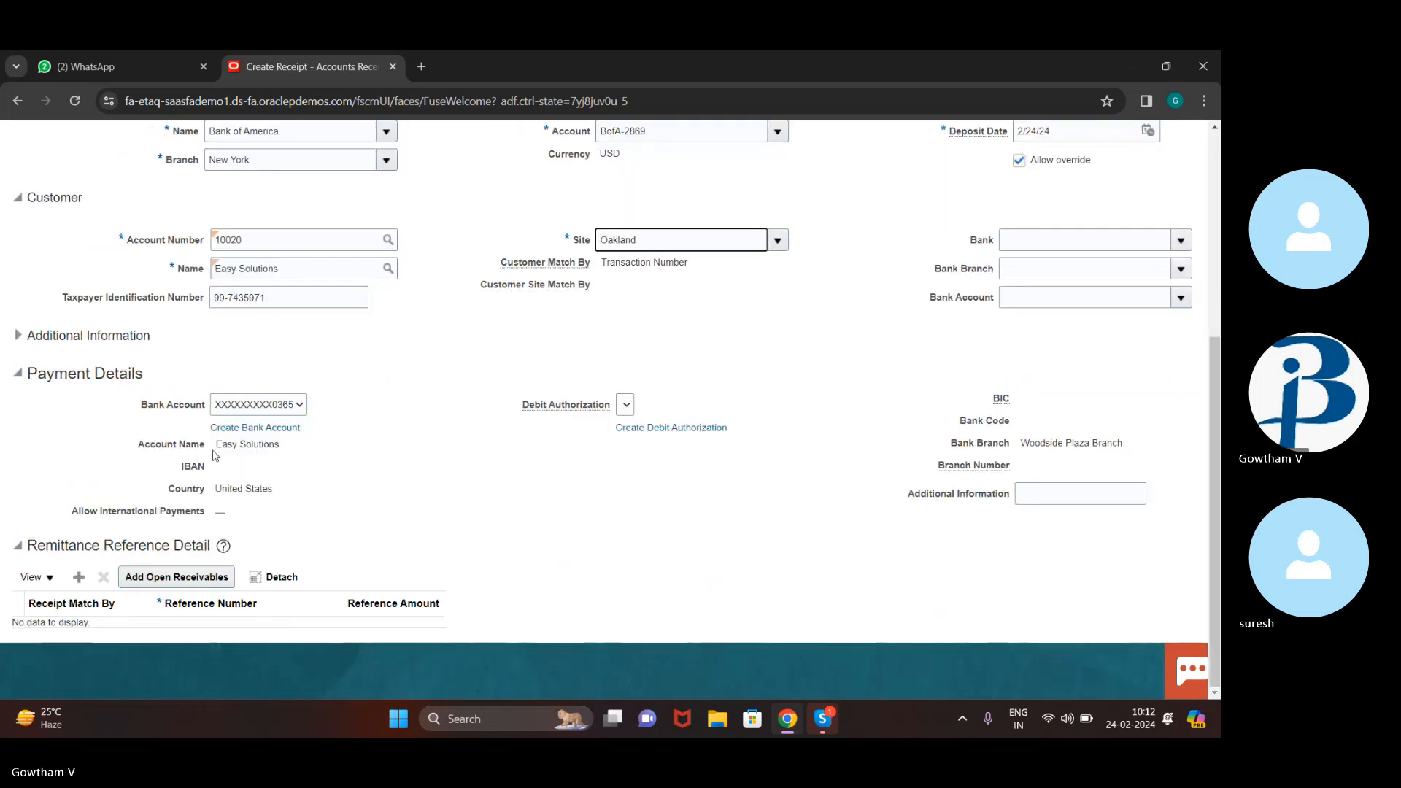
Add USD invoice 1374957 for 107,884.94 via a cross-currency open receivables search
click(188, 578)
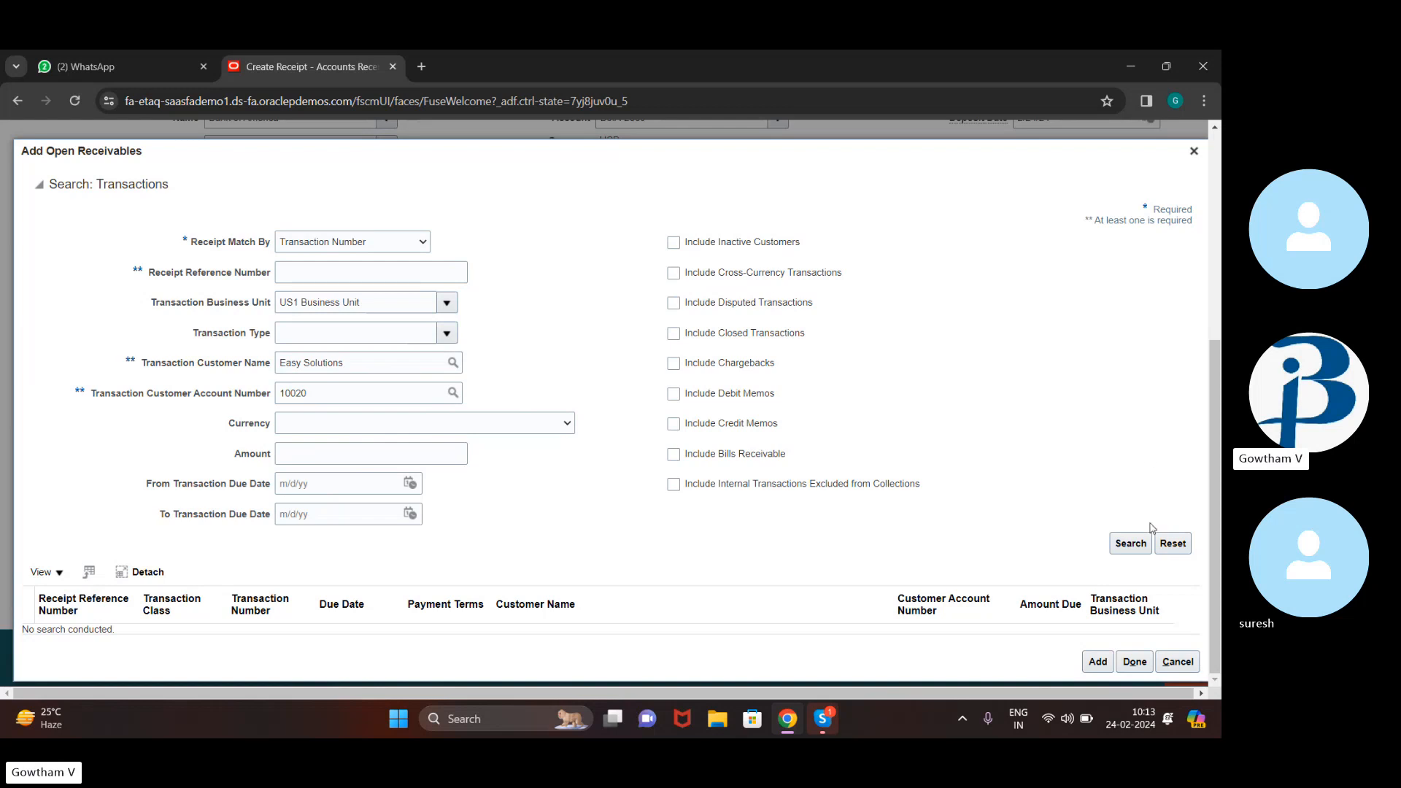
click(1130, 548)
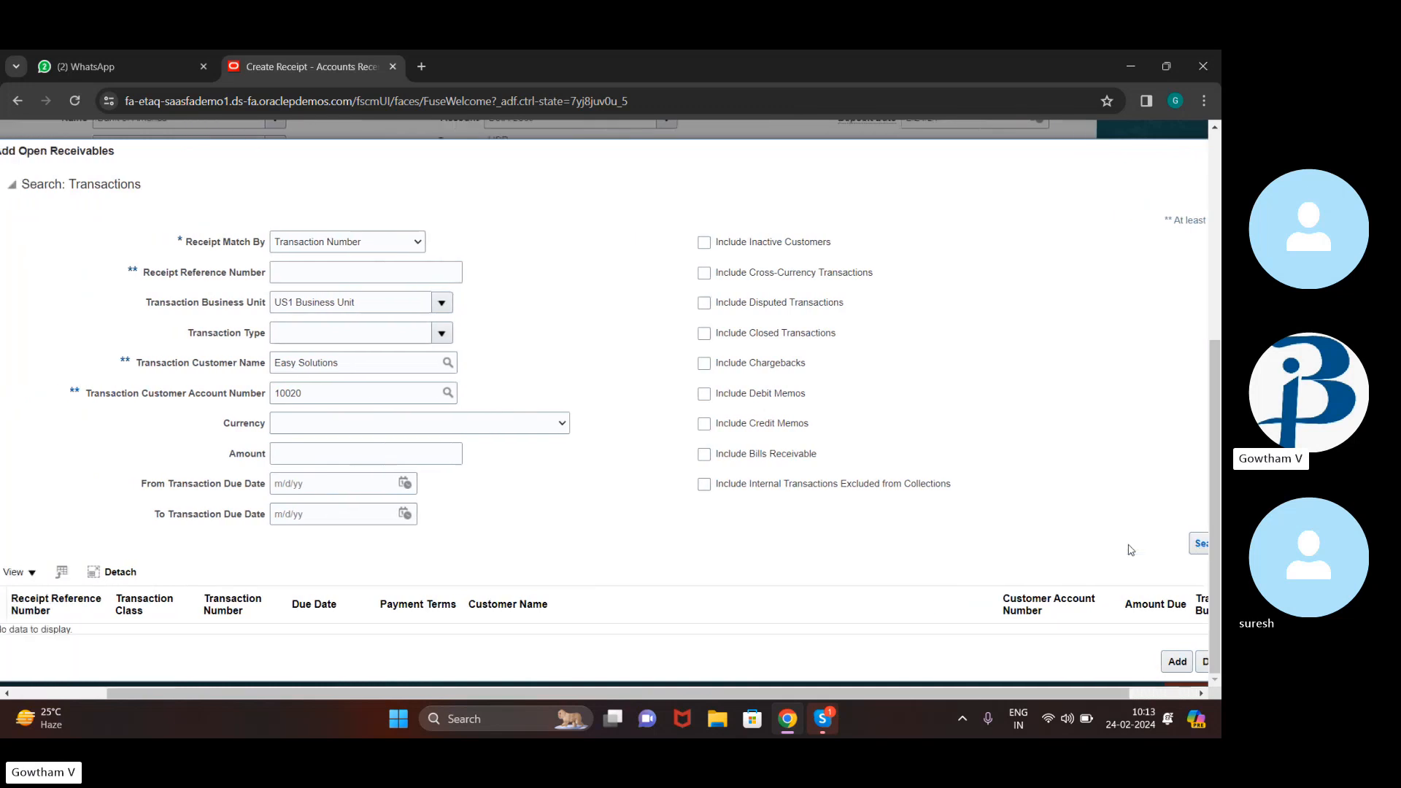
click(704, 274)
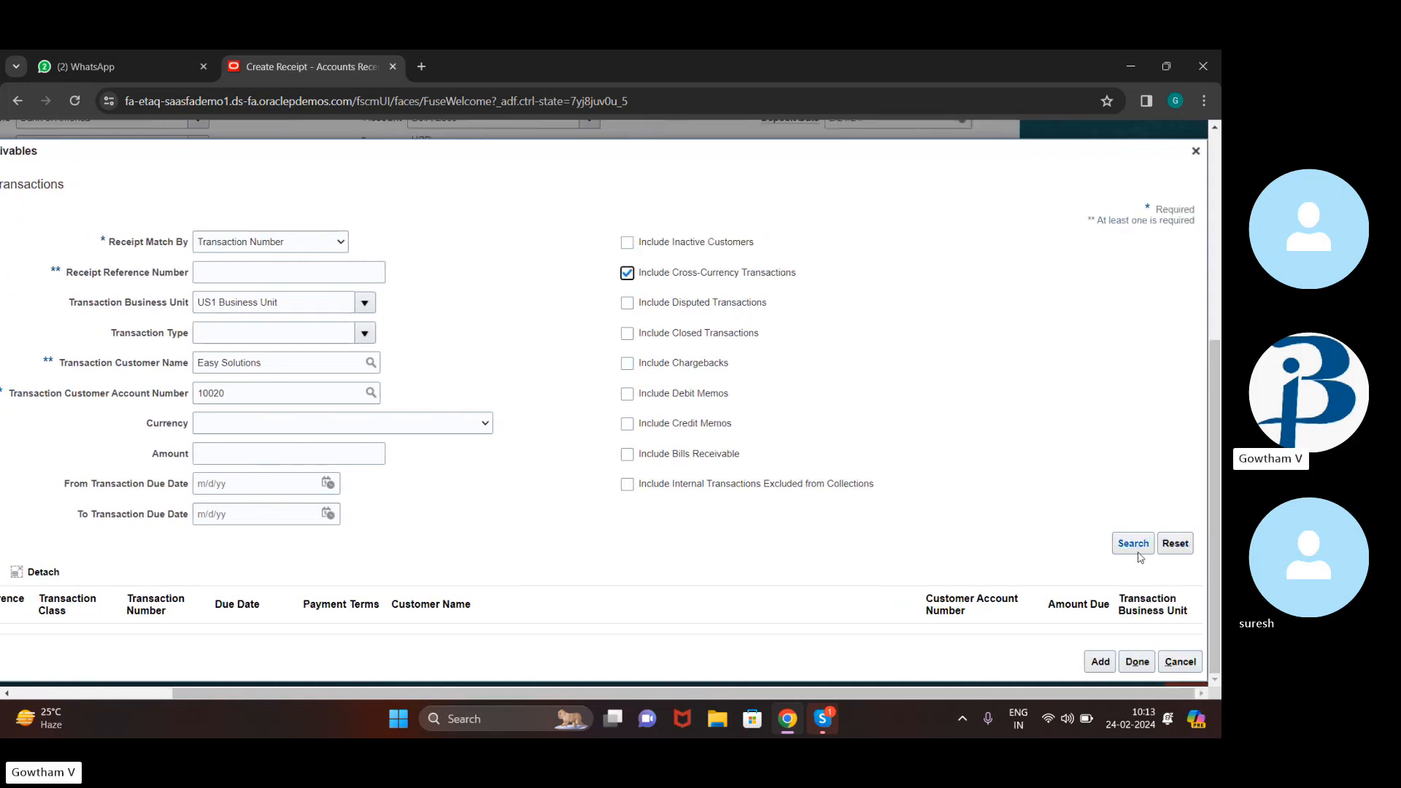
click(1140, 549)
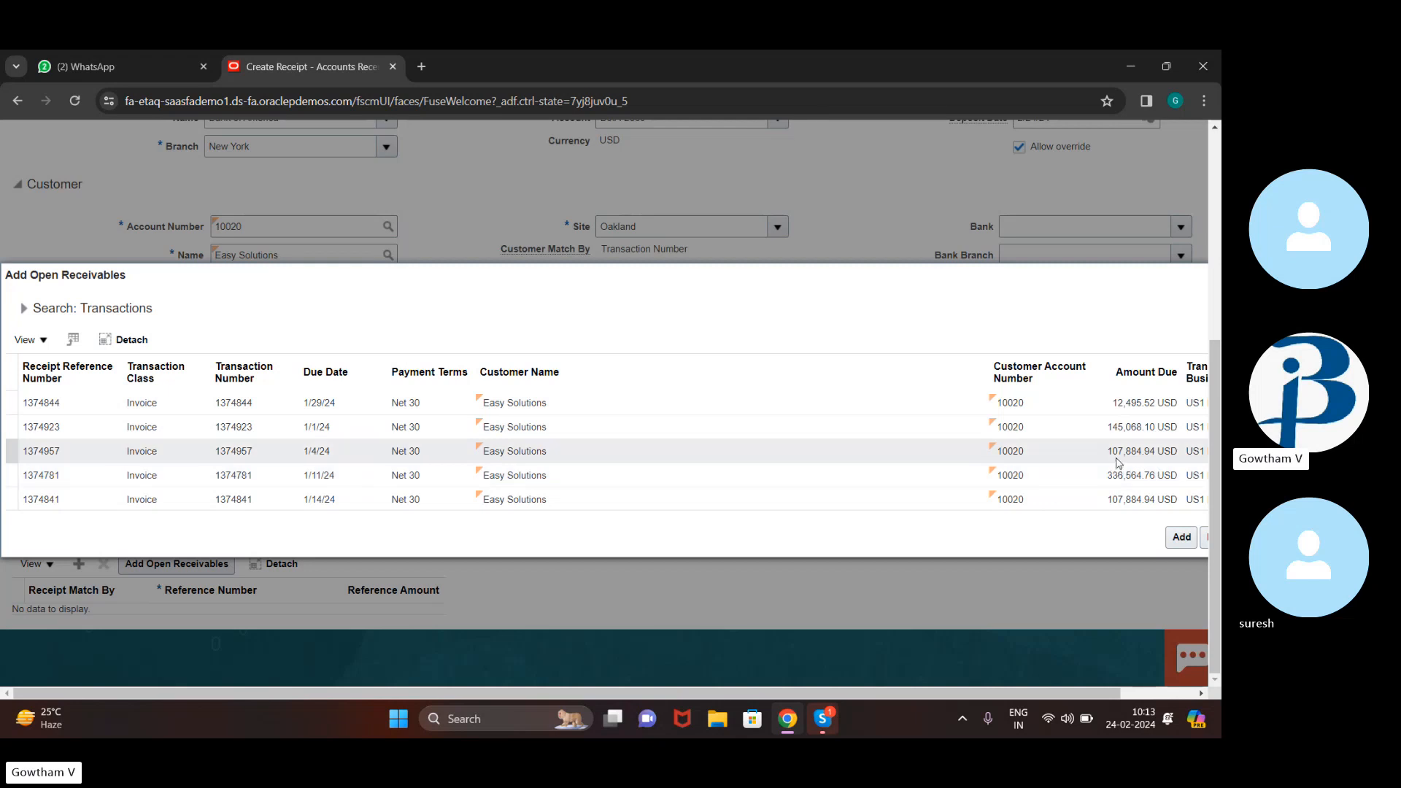
click(1091, 458)
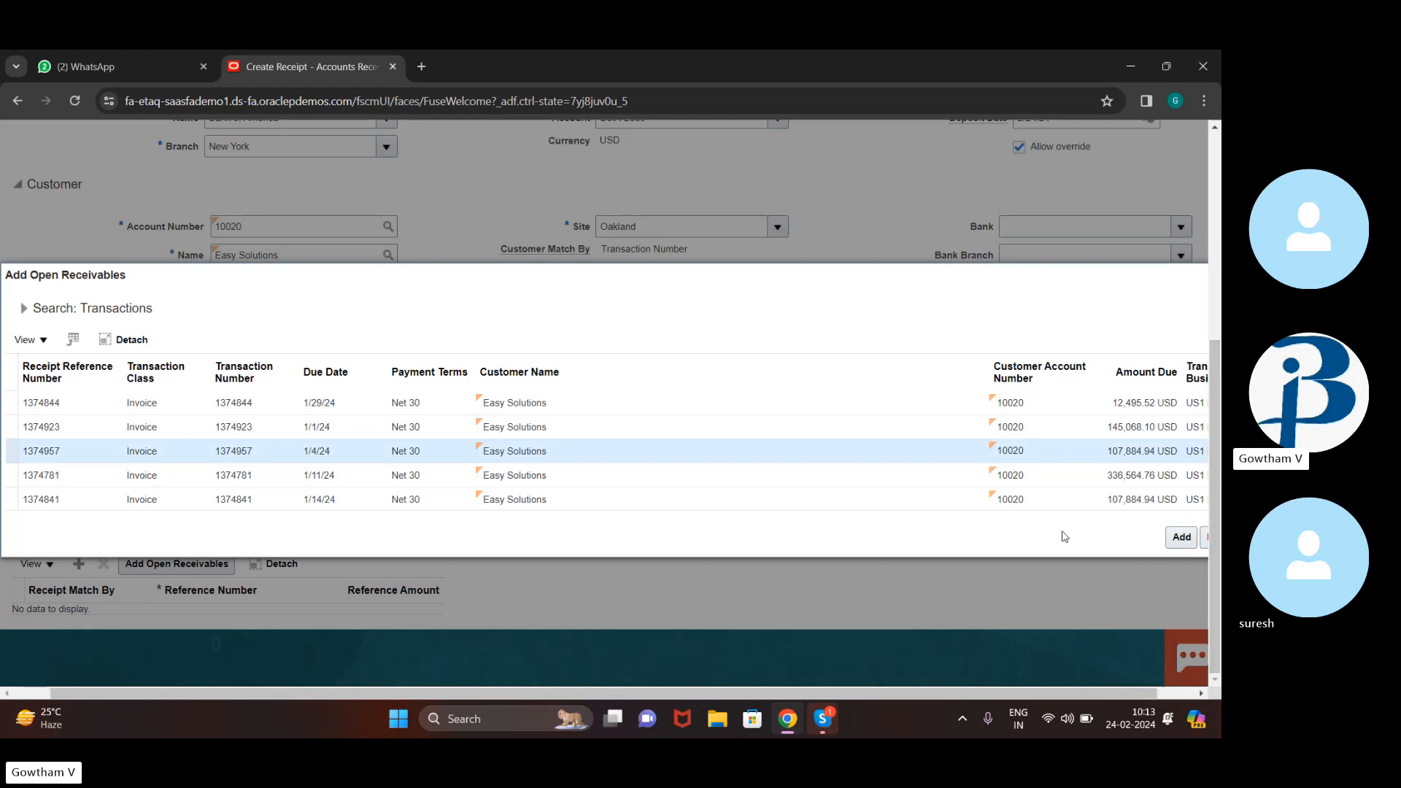
scroll(1065, 538, right, 1)
click(1142, 546)
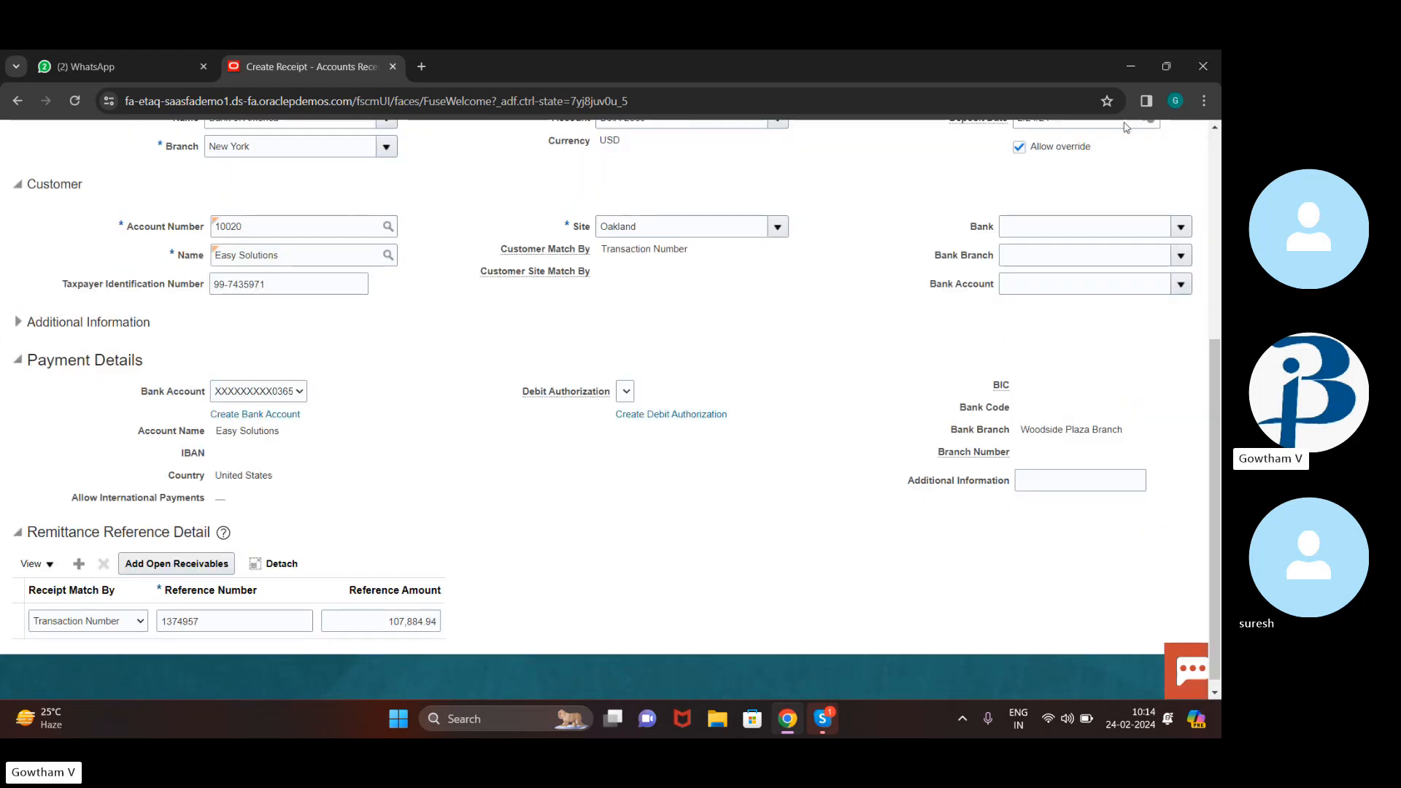
scroll(876, 437, up, 10)
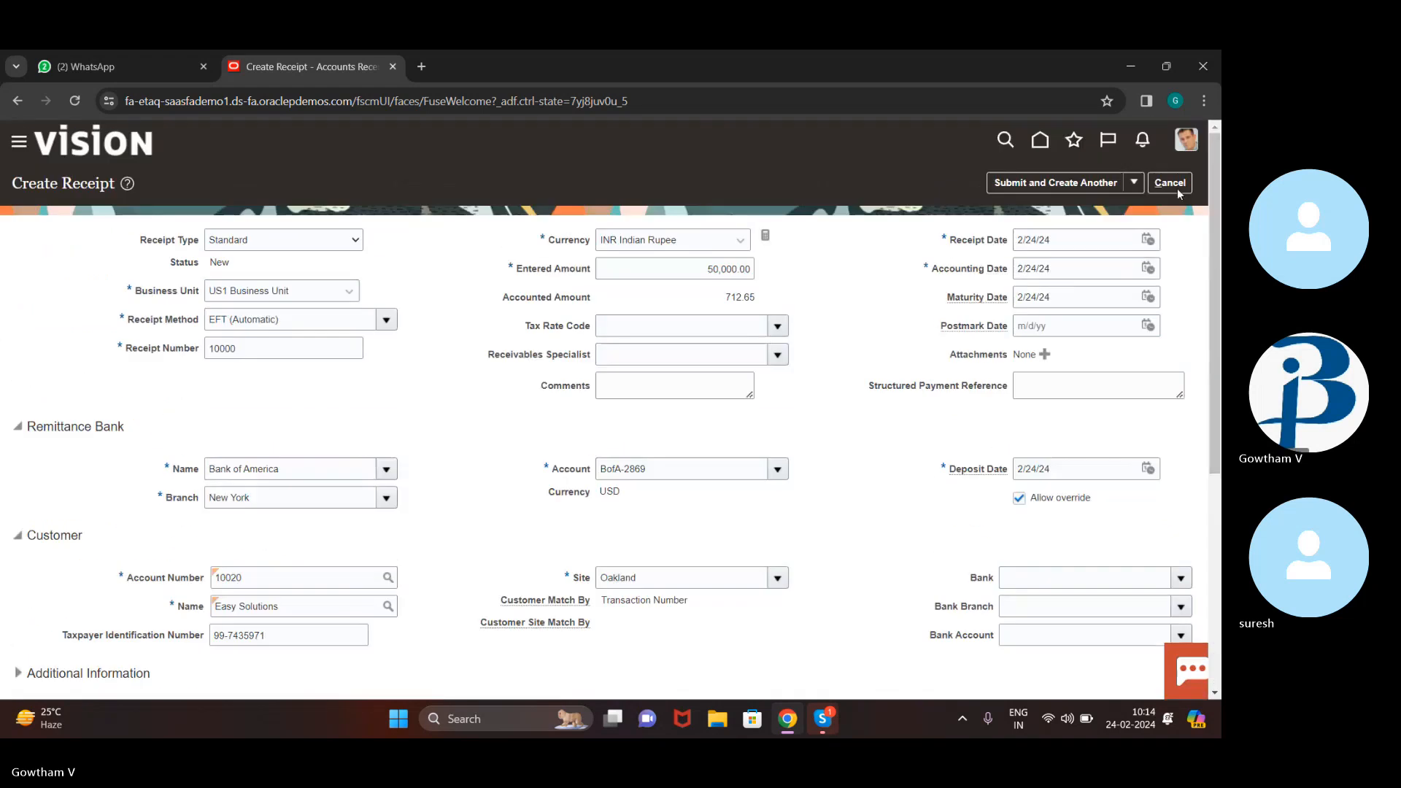
Submit receipt 10000 so it is saved as Confirmed
click(1134, 182)
click(1111, 217)
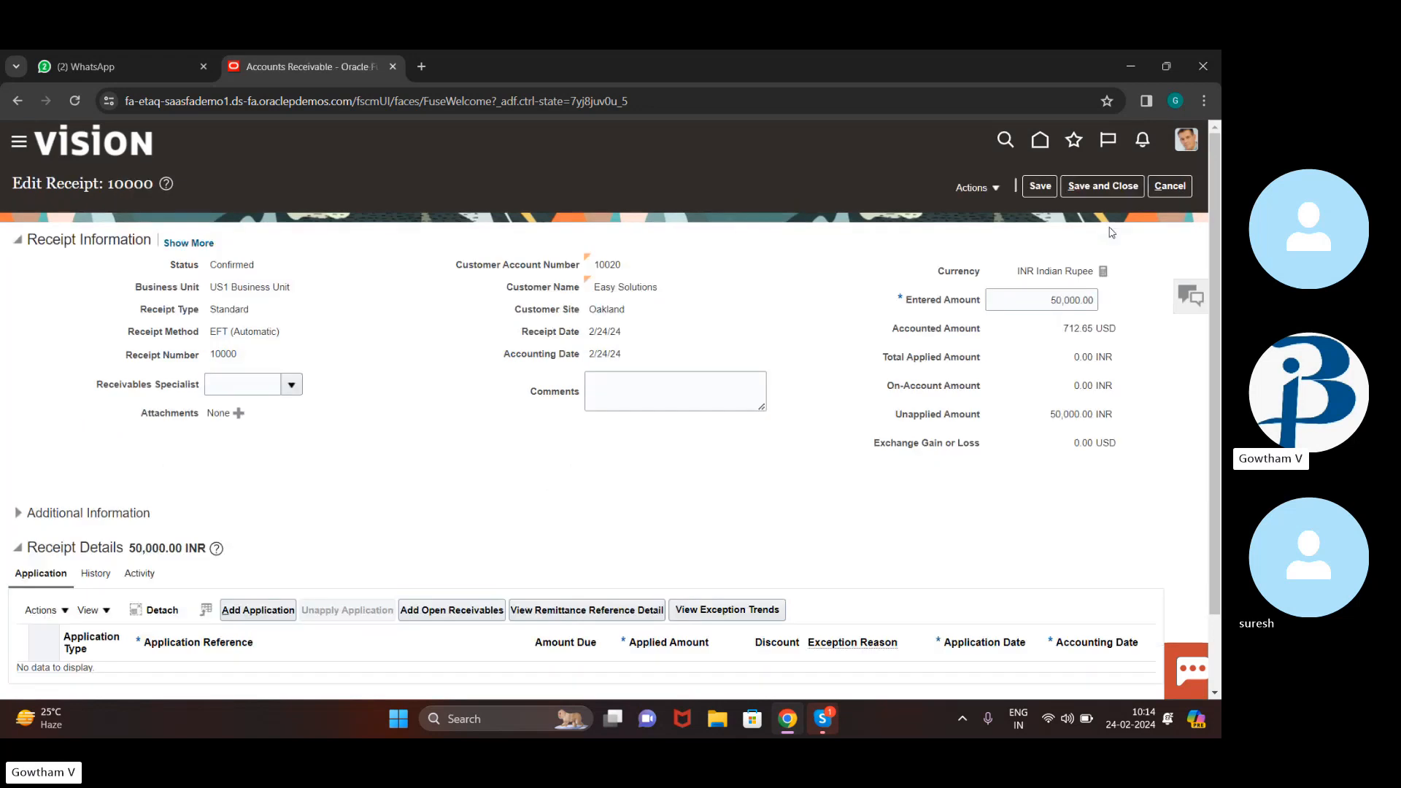
scroll(676, 475, down, 1)
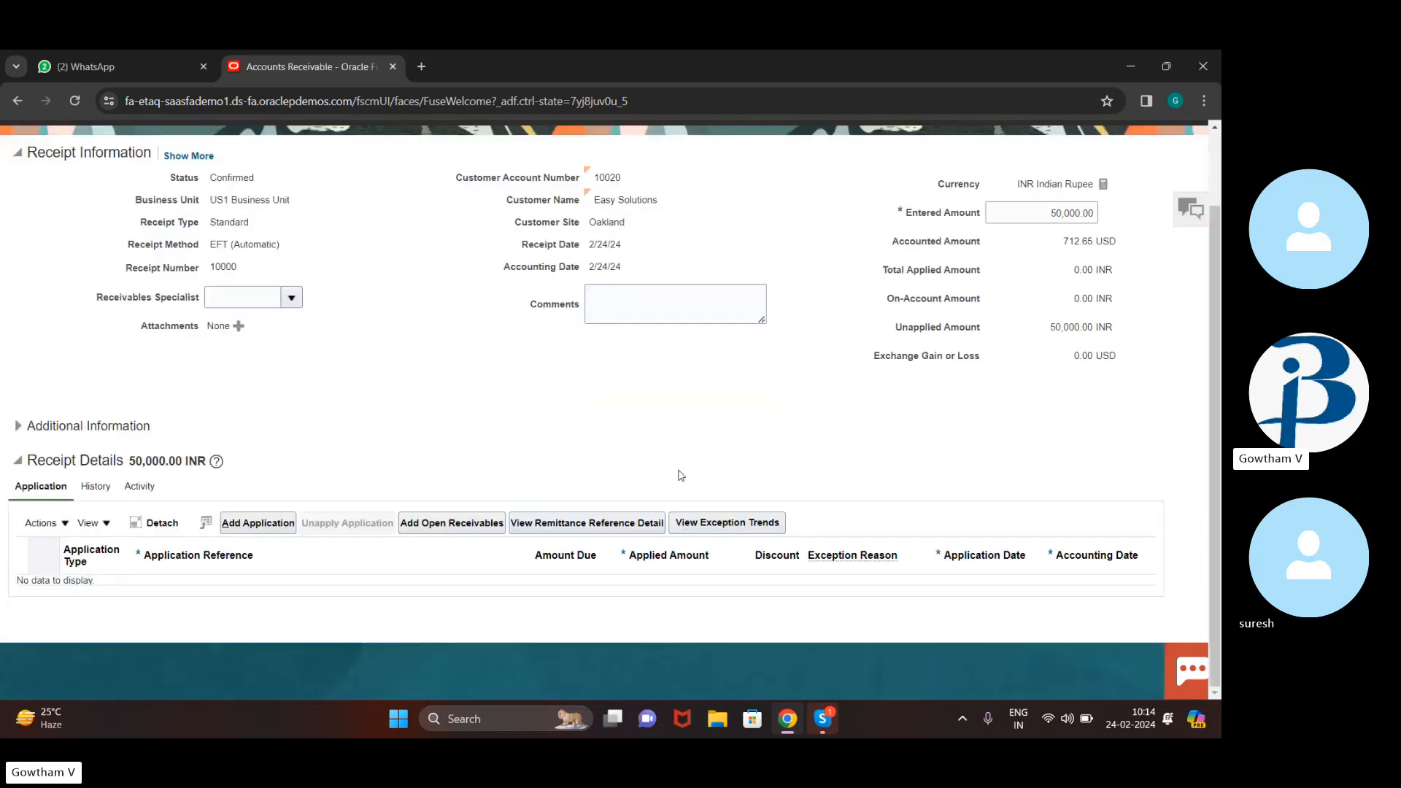
Search Easy Solutions' cross-currency open transactions, then cancel without applying any
click(449, 524)
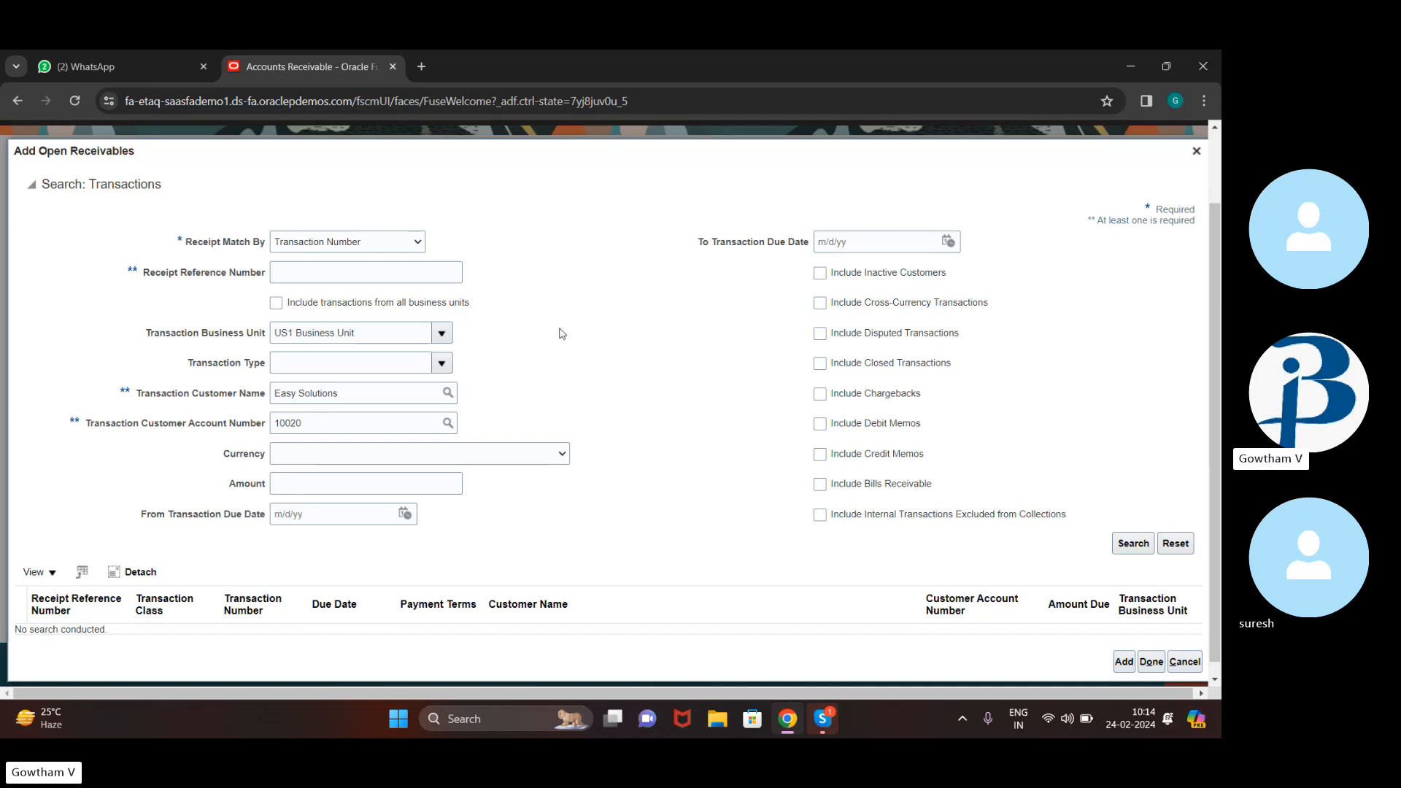
scroll(728, 588, down, 1)
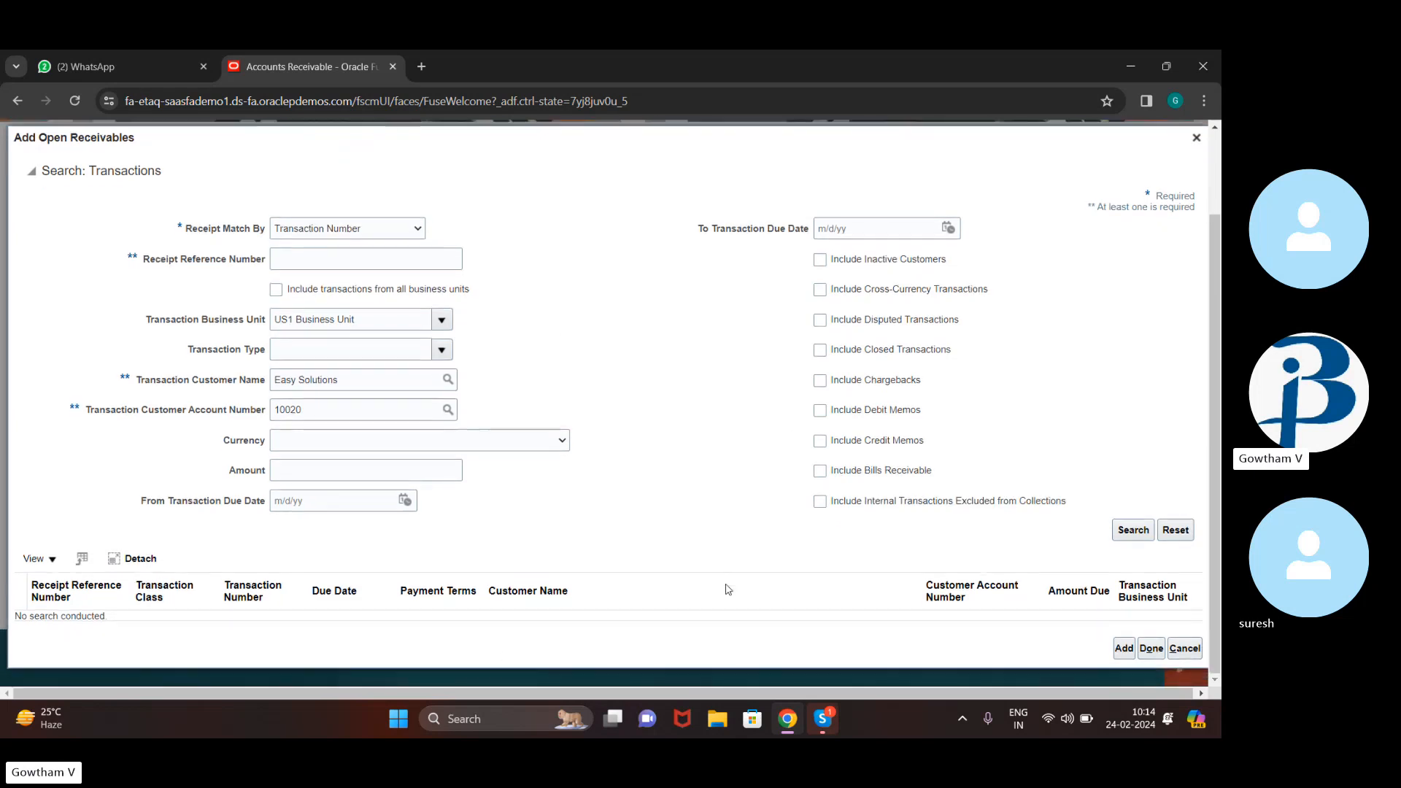
click(822, 303)
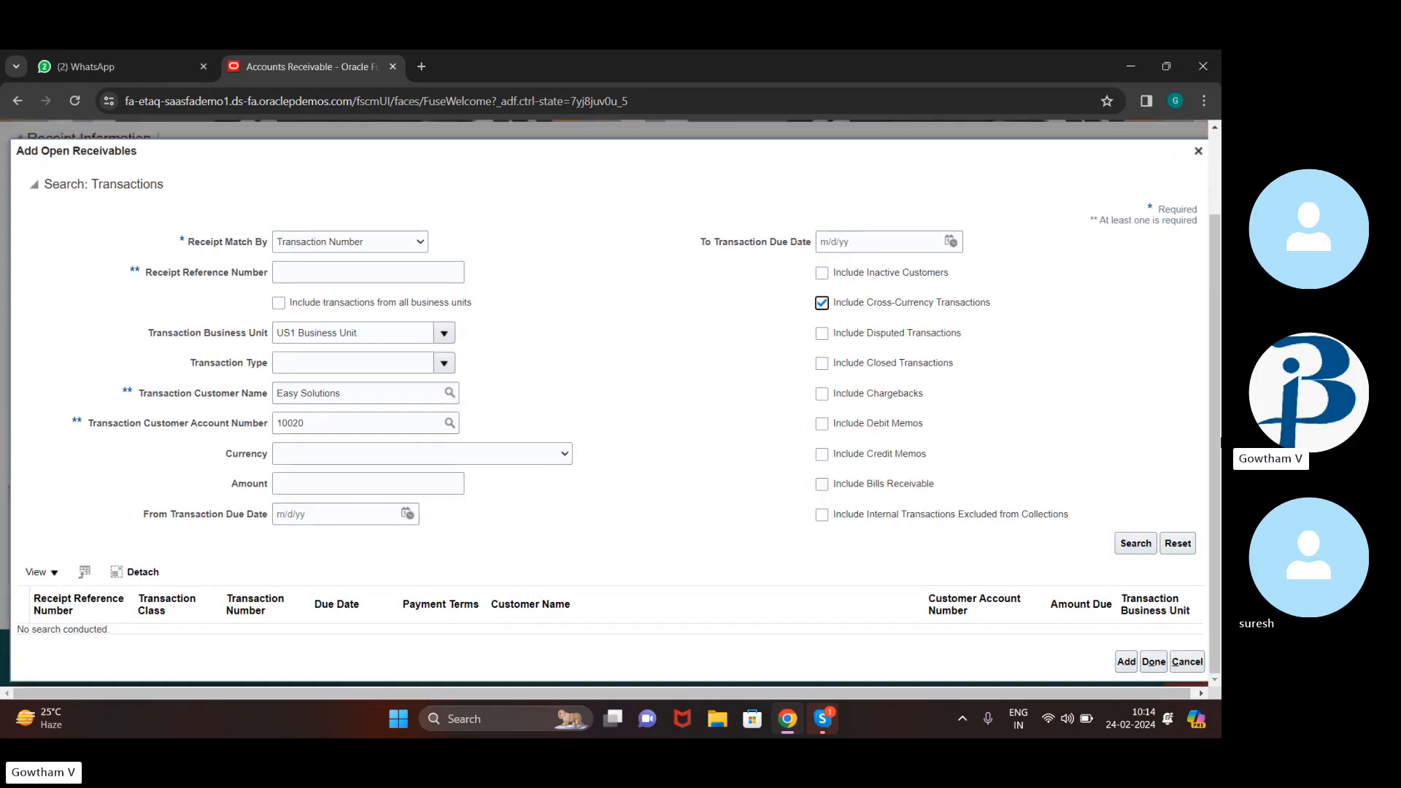
click(1133, 547)
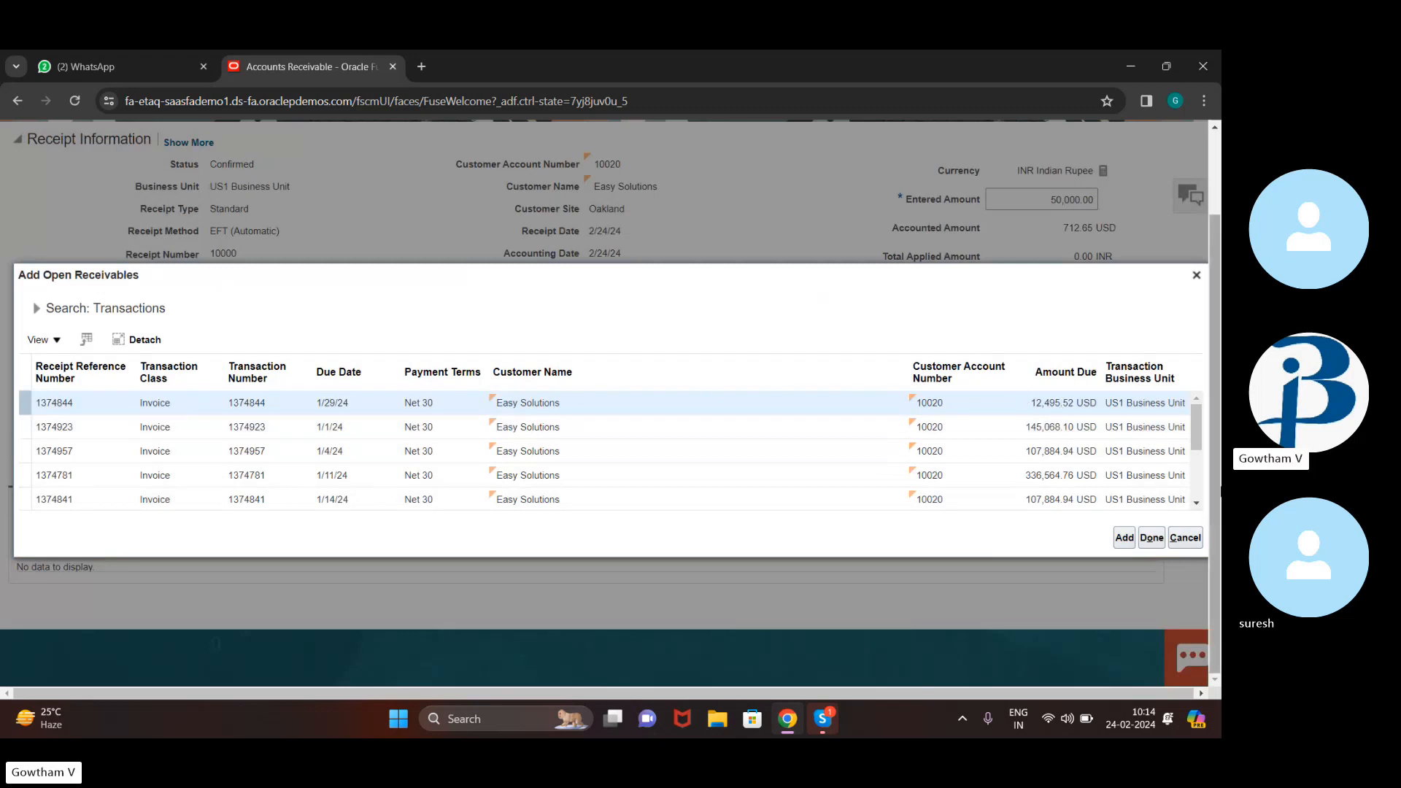
click(1185, 538)
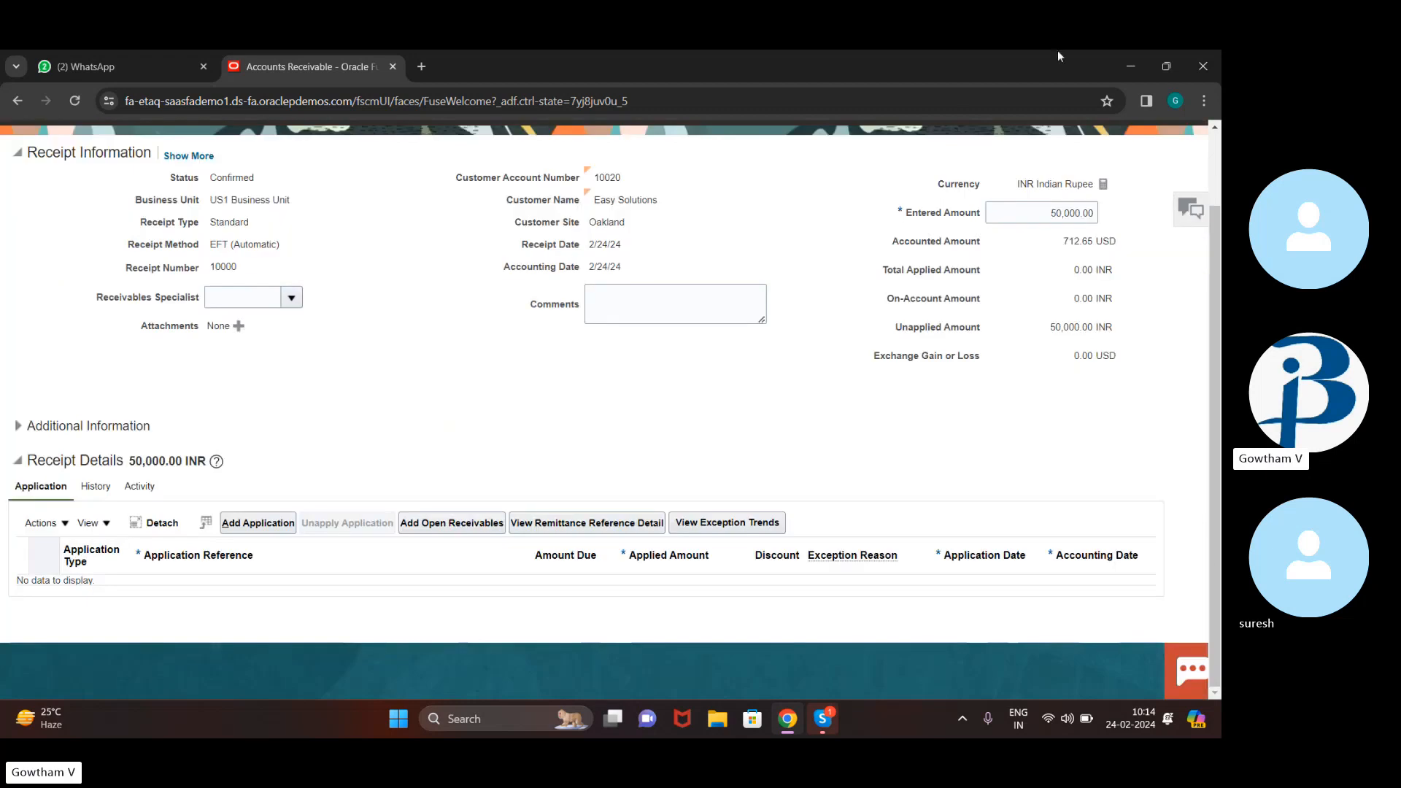
scroll(677, 288, up, 2)
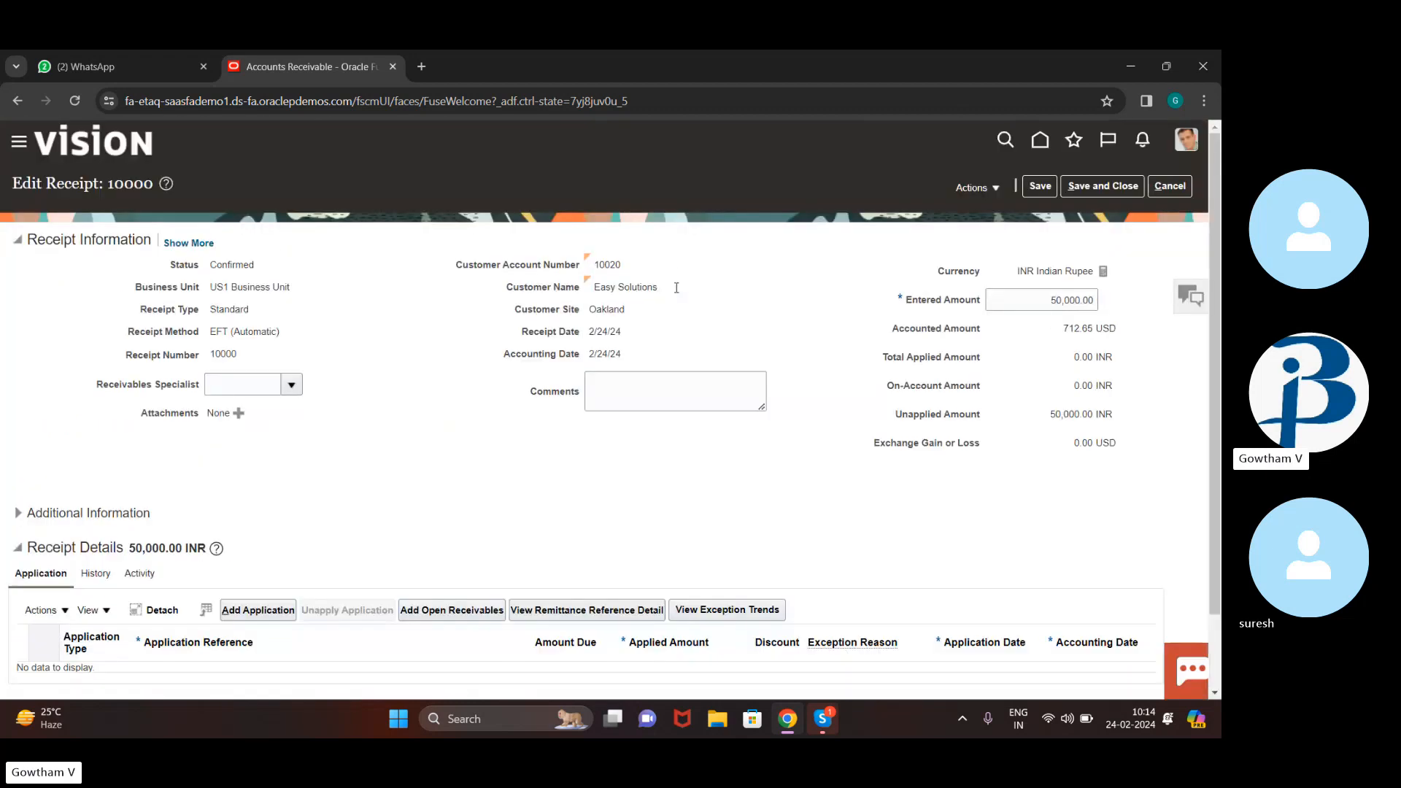
Leave receipt 10000 unsaved and start a new receipt from the Tasks list
click(1175, 186)
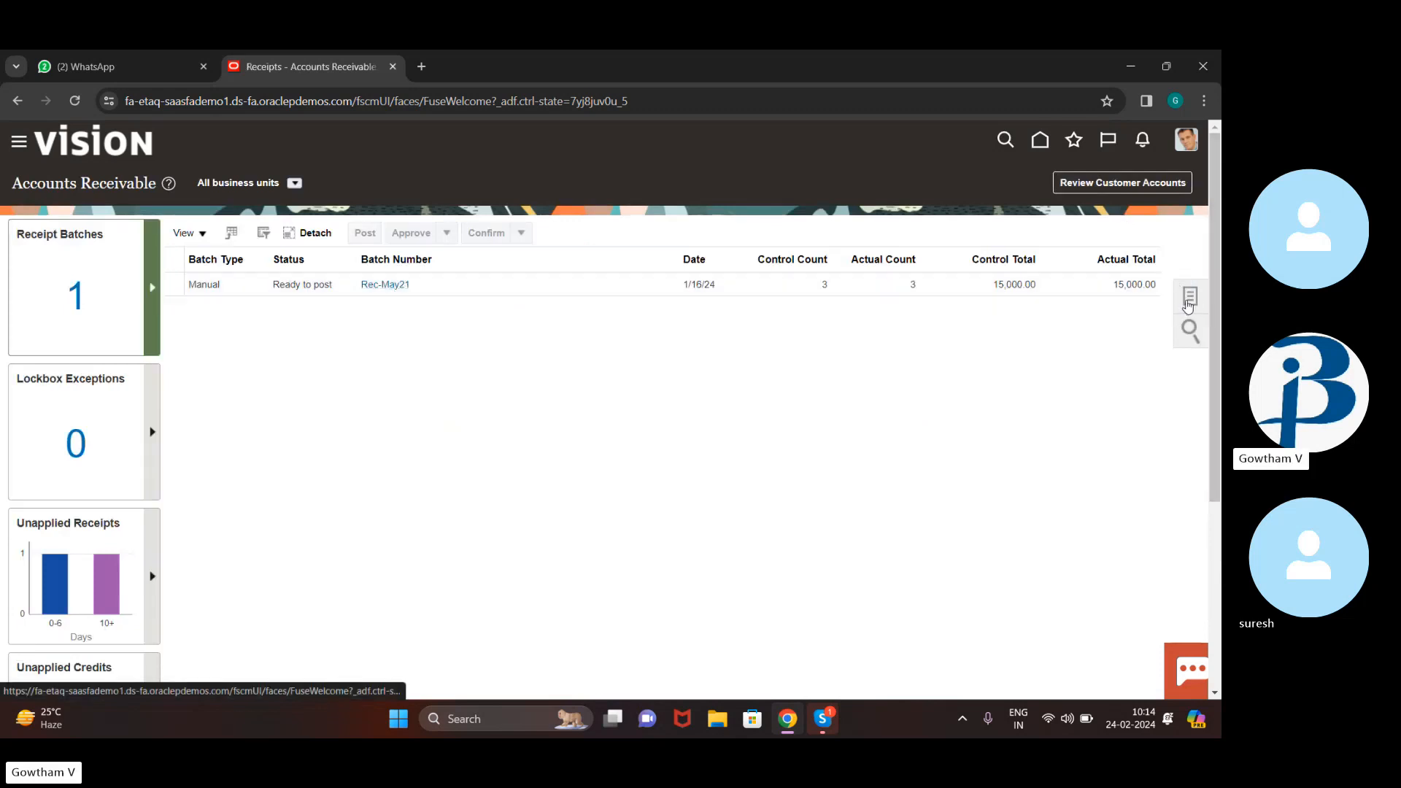
click(1189, 301)
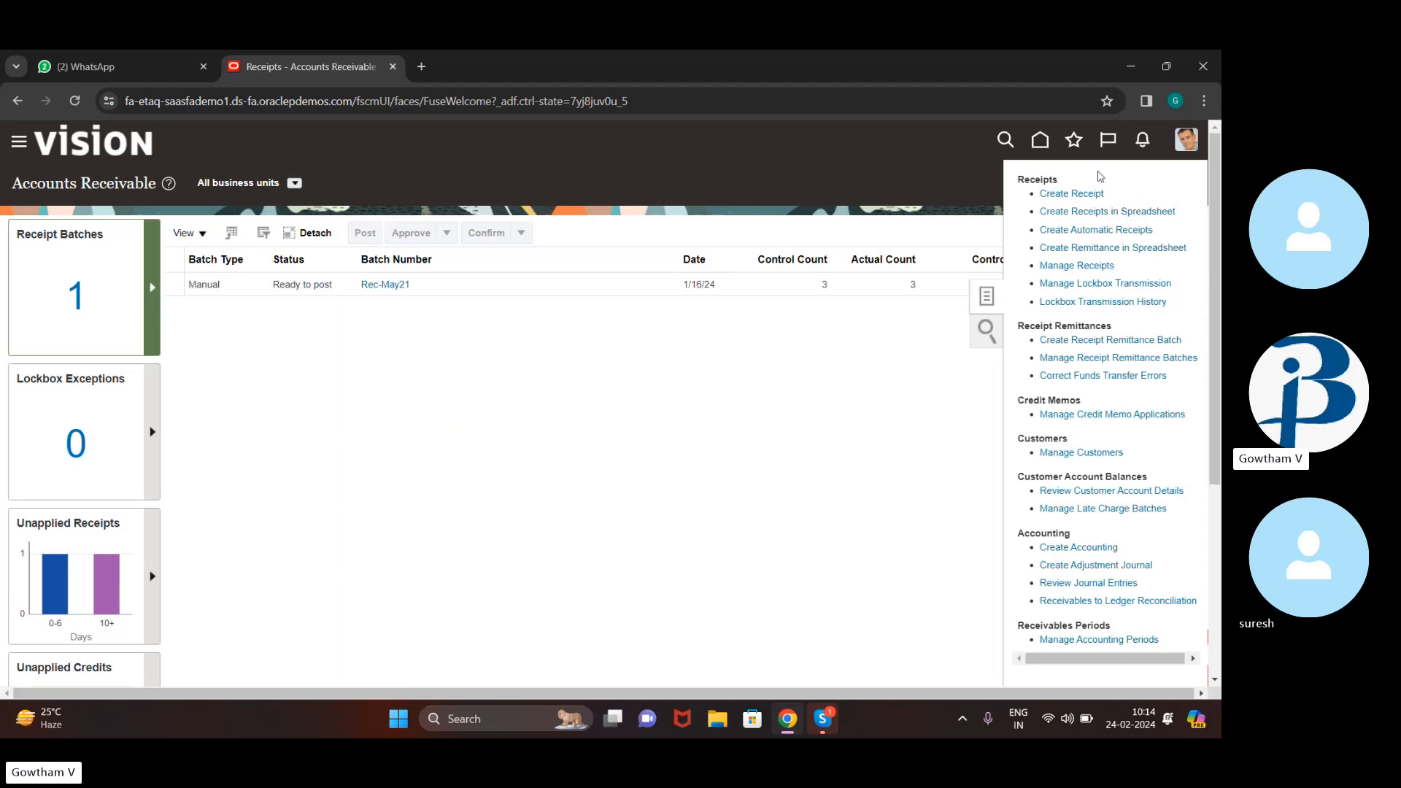
click(1086, 195)
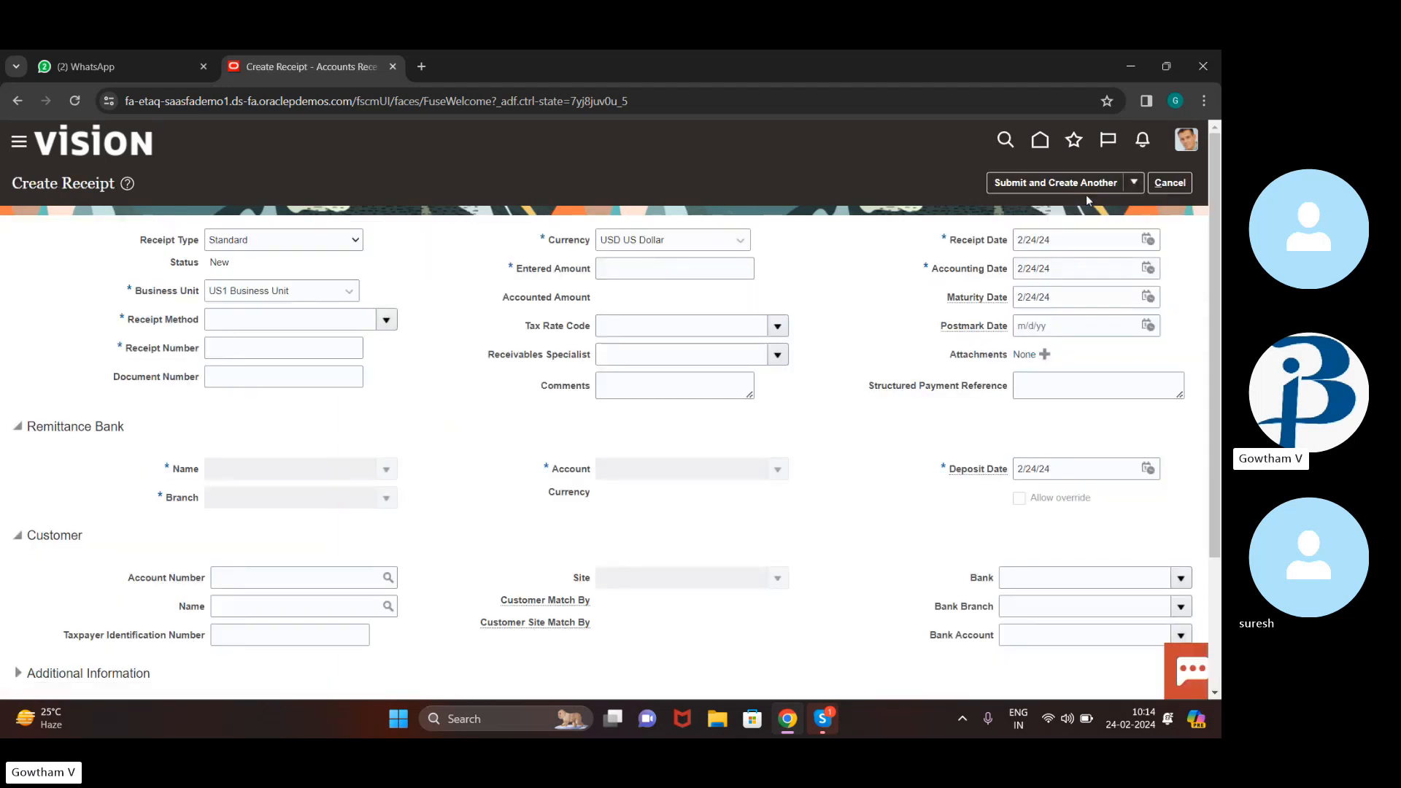
Set receipt method EFT (Automatic), currency INR and entered amount 50000
click(387, 321)
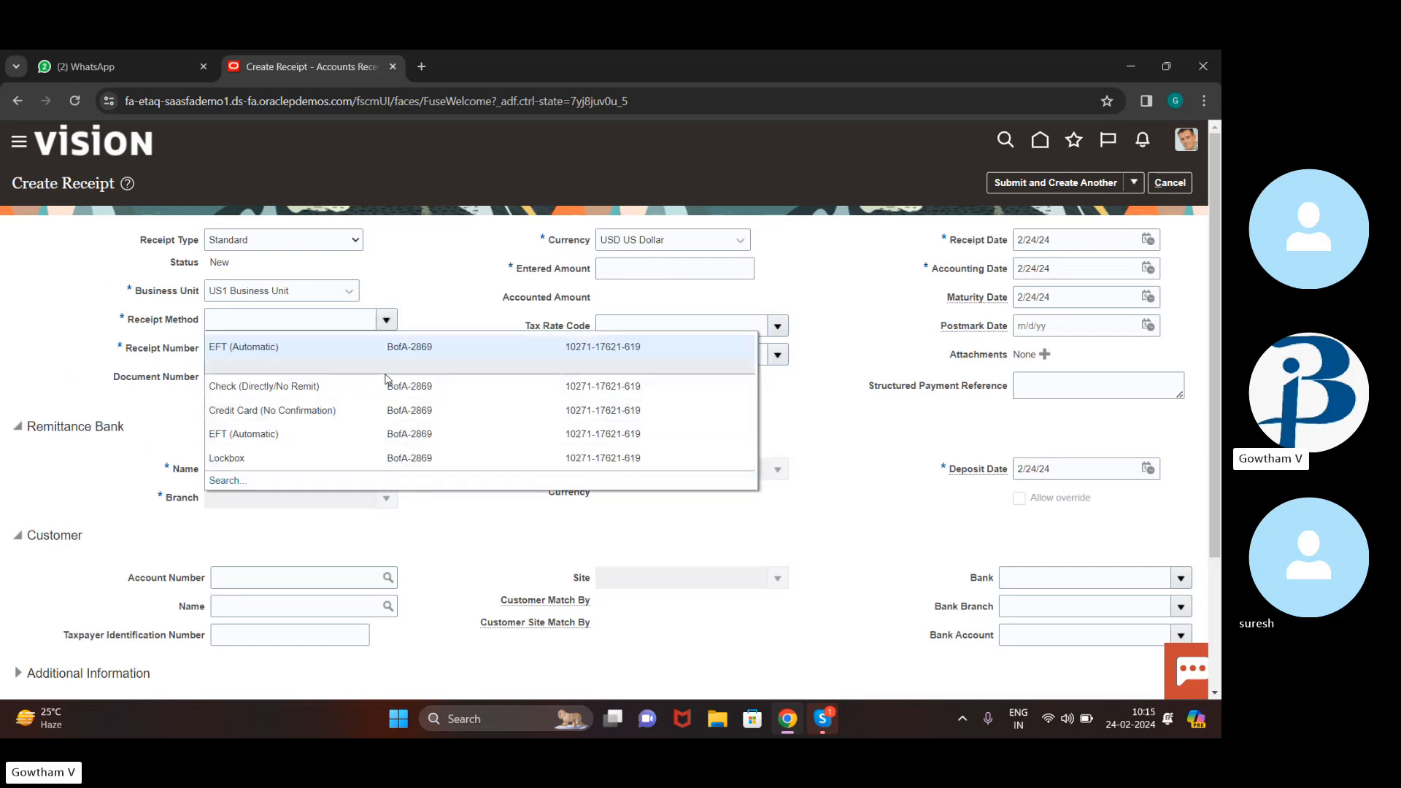
click(494, 356)
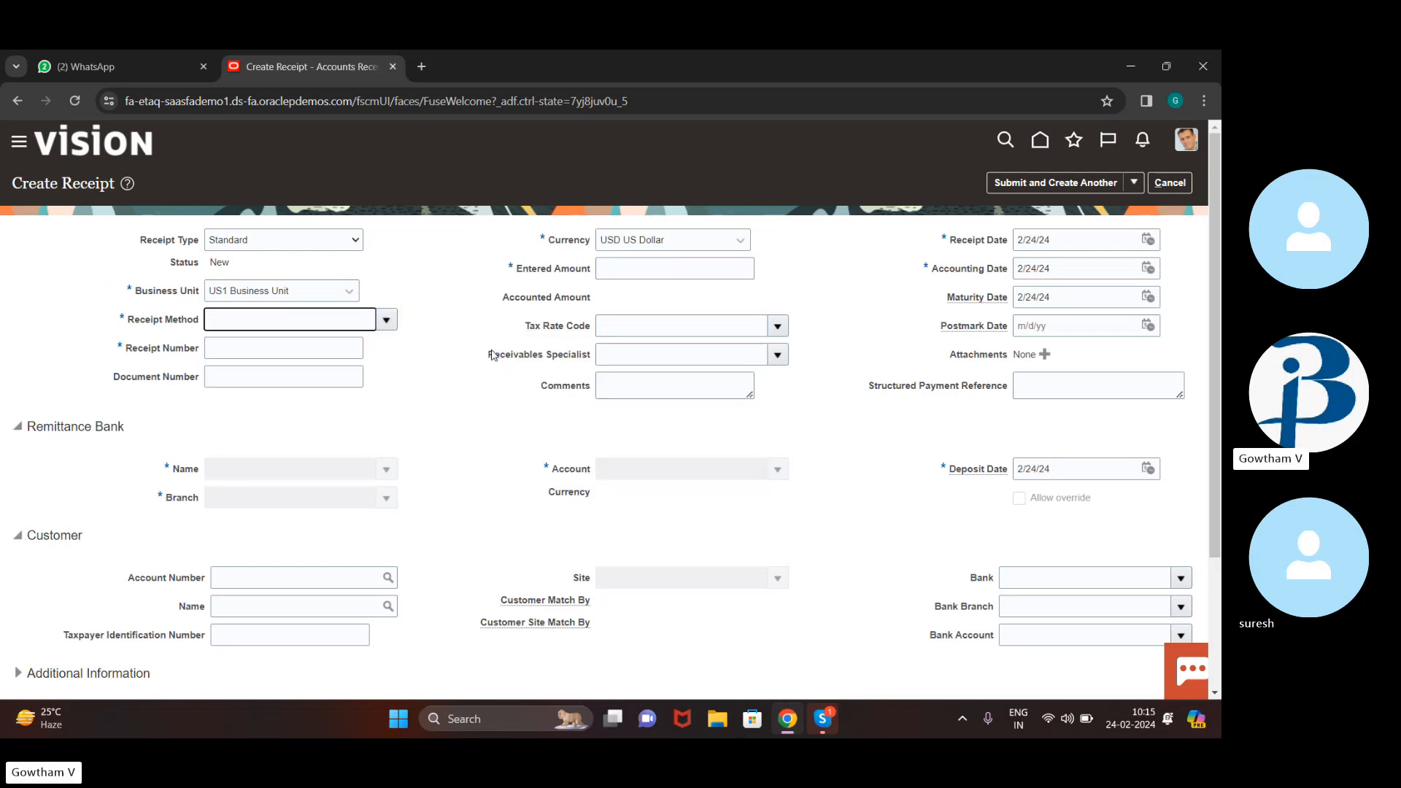
click(736, 246)
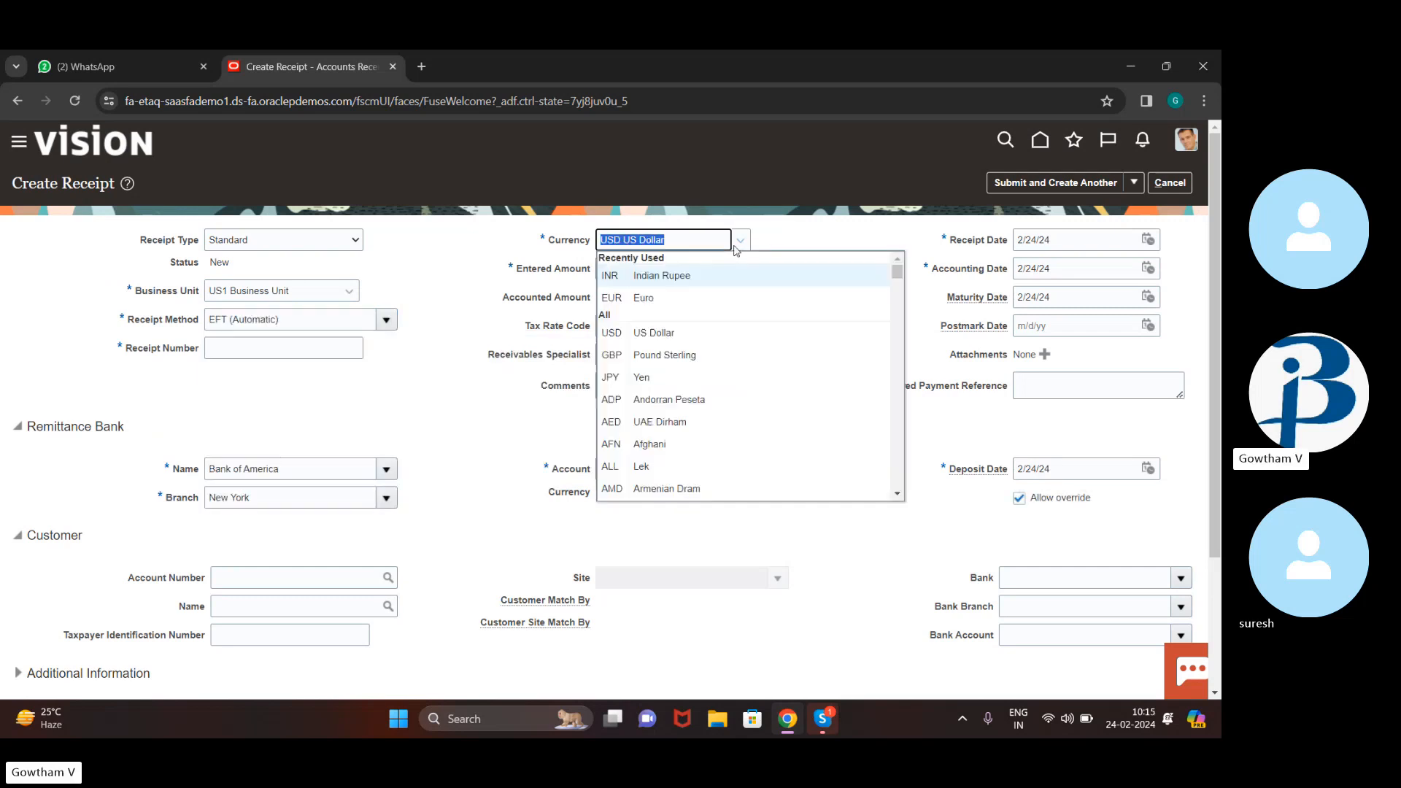
click(741, 277)
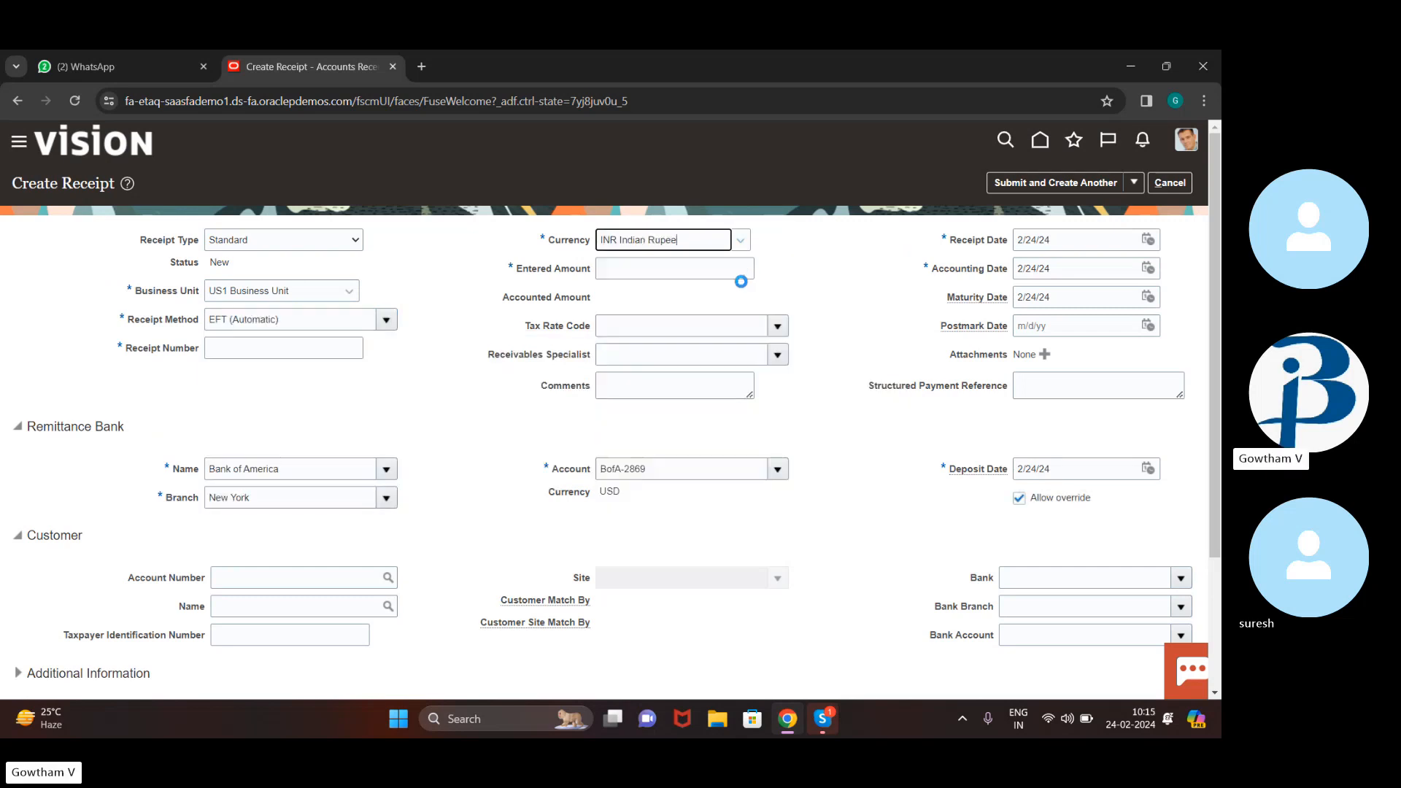
click(708, 267)
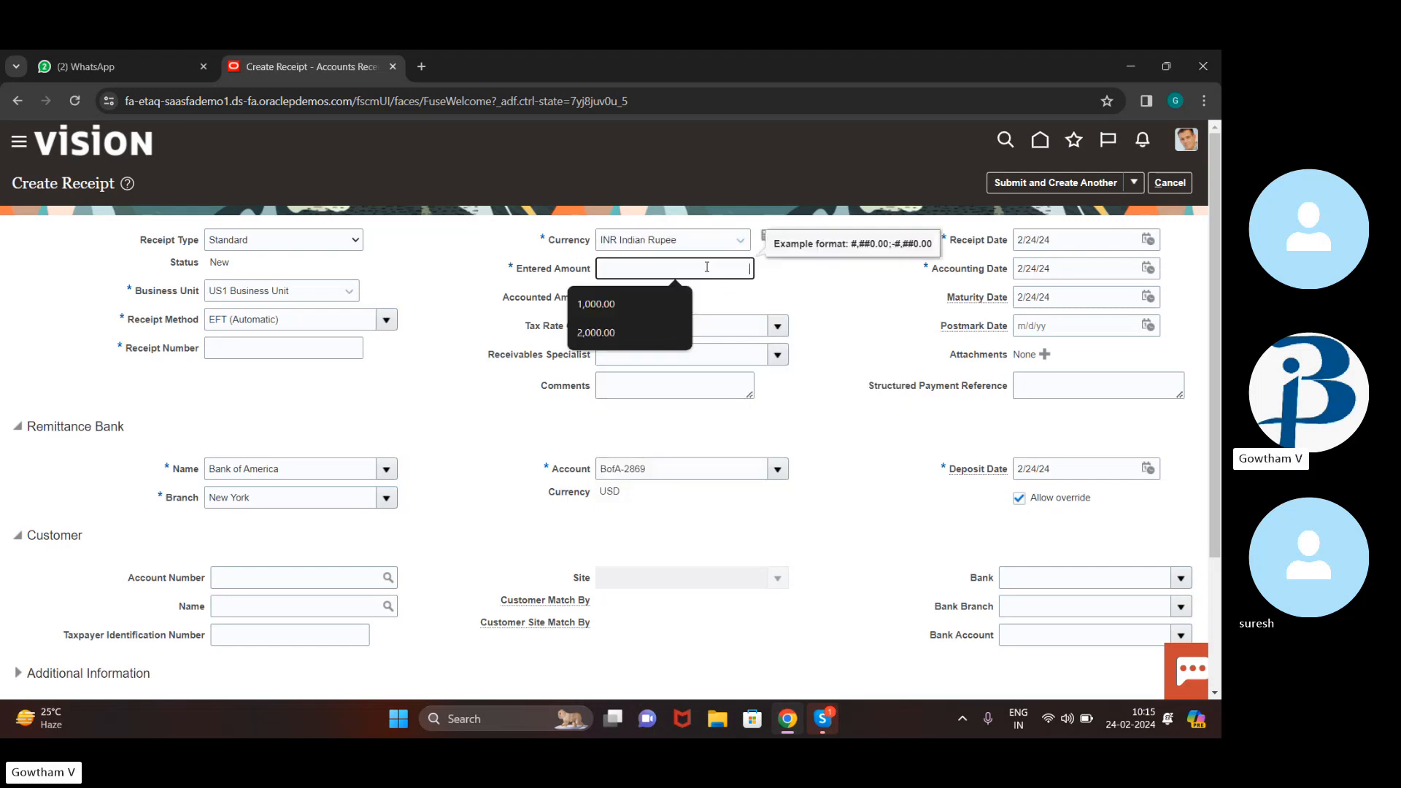
text(50000)
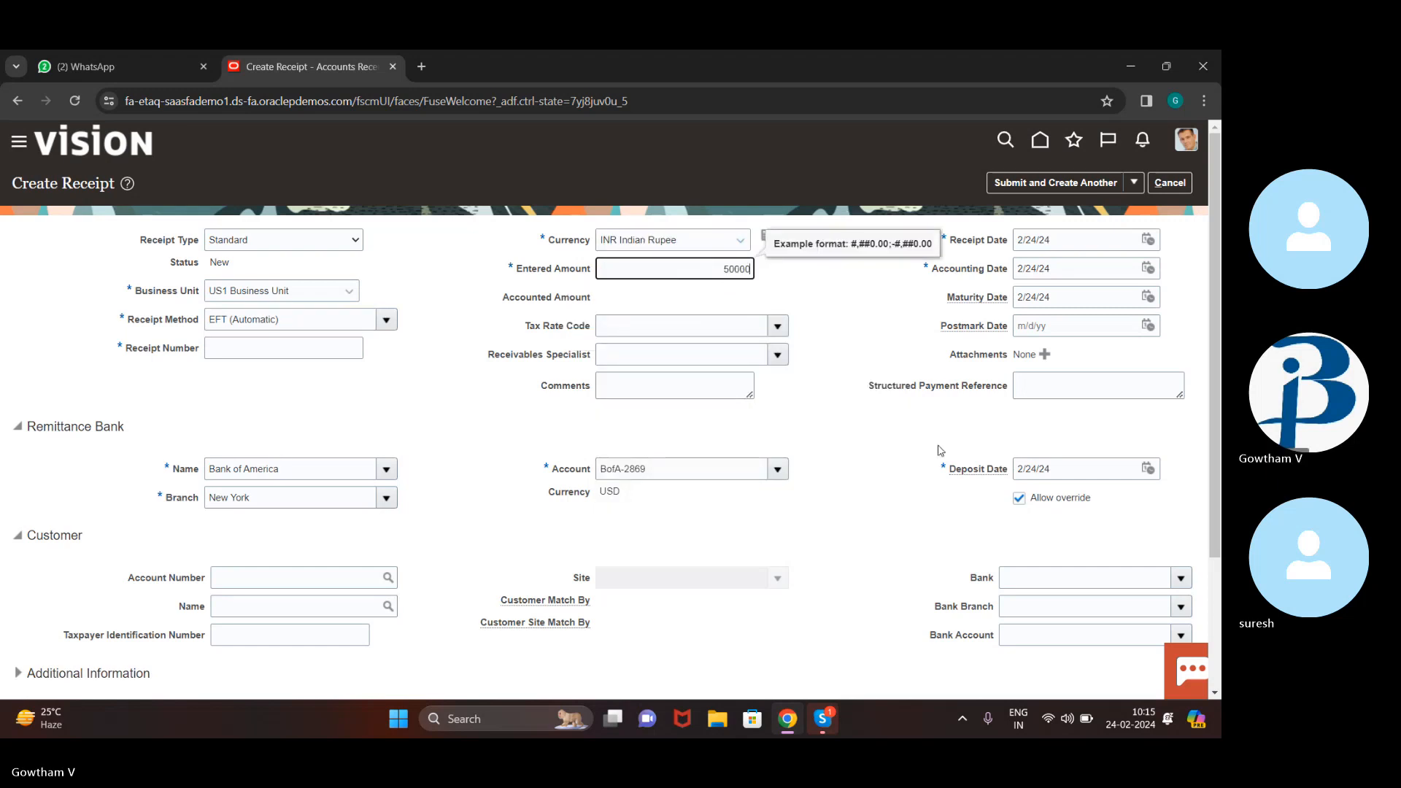
scroll(919, 422, down, 2)
scroll(921, 424, up, 2)
scroll(921, 423, down, 1)
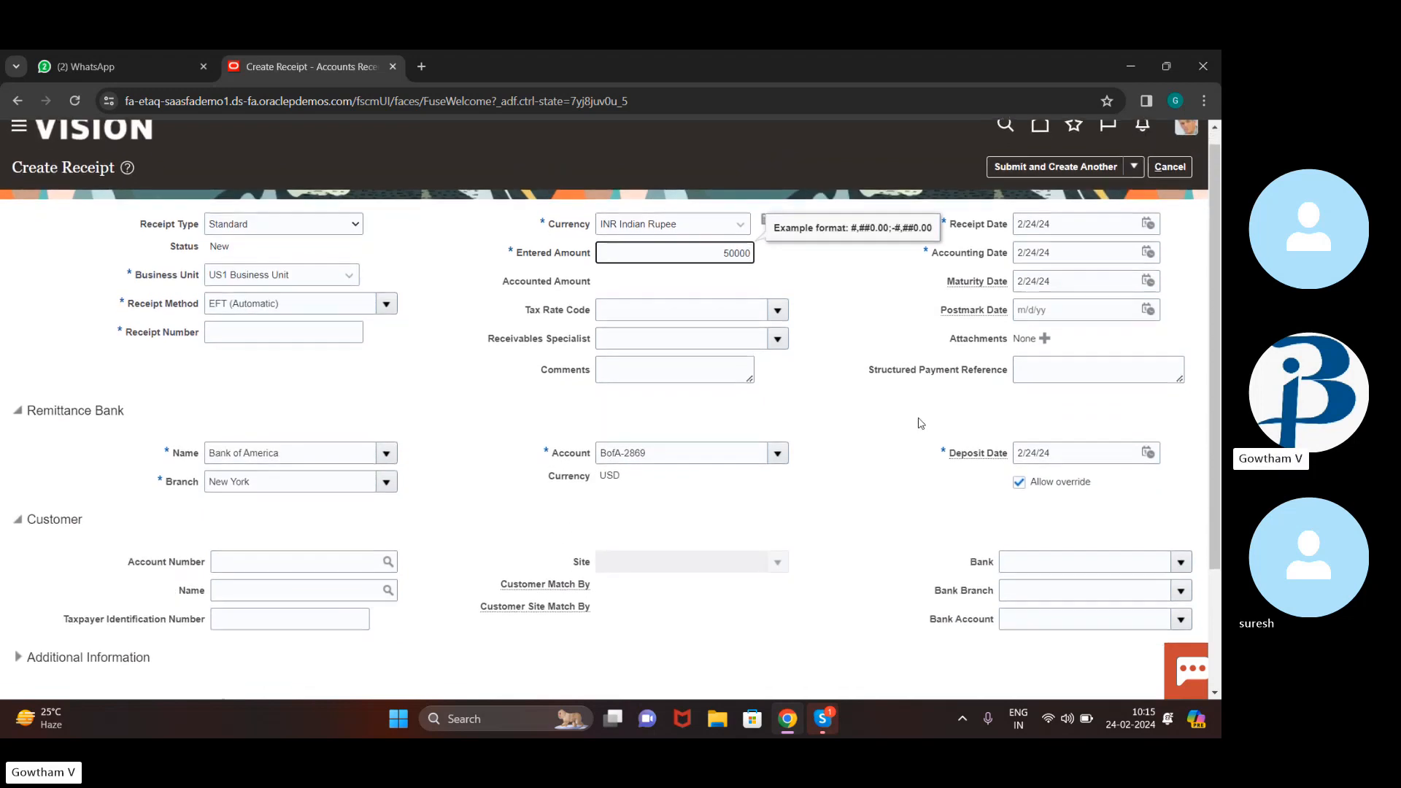
scroll(921, 423, down, 3)
scroll(921, 423, down, 1)
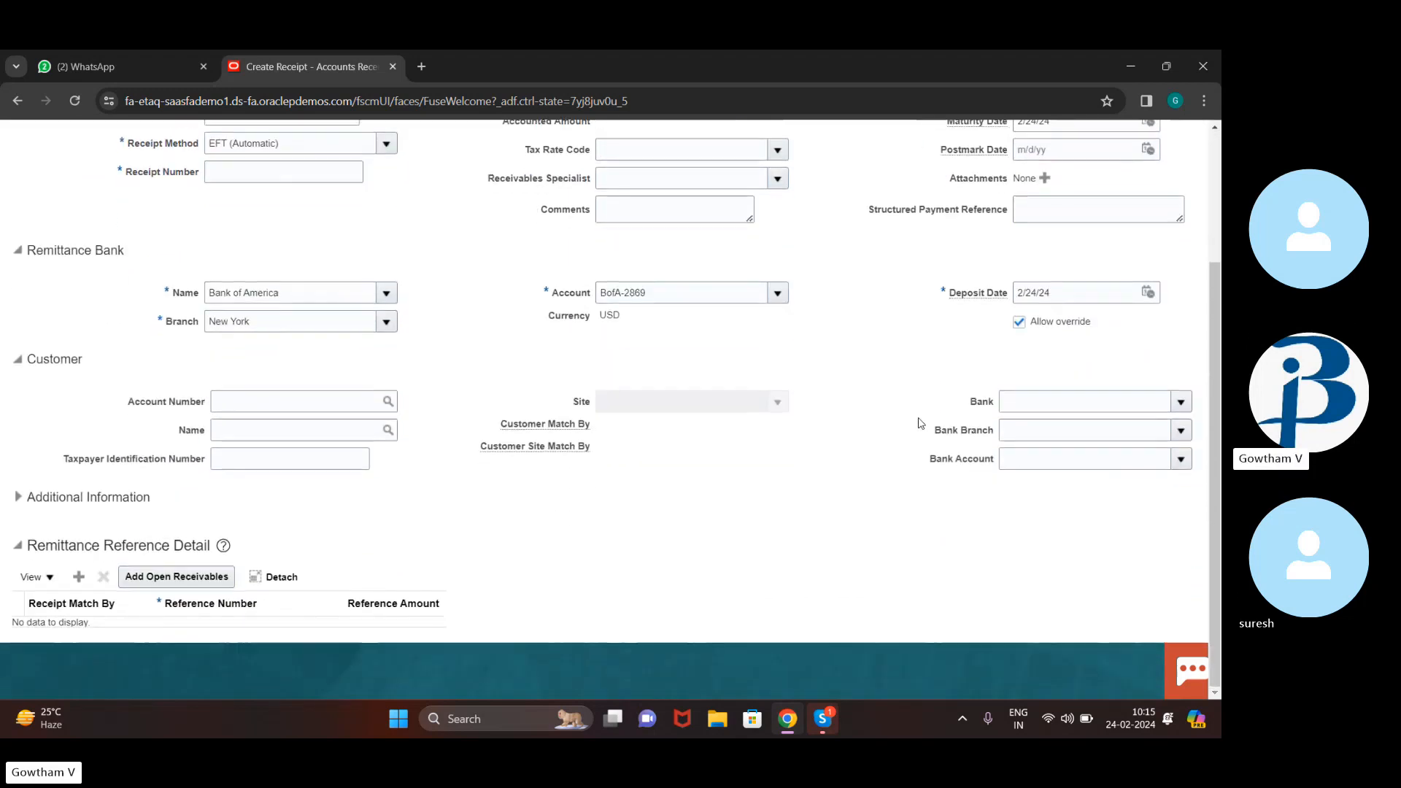
Search 'easy' to select customer Easy Solutions (account 10020), then choose site Oakland
click(389, 431)
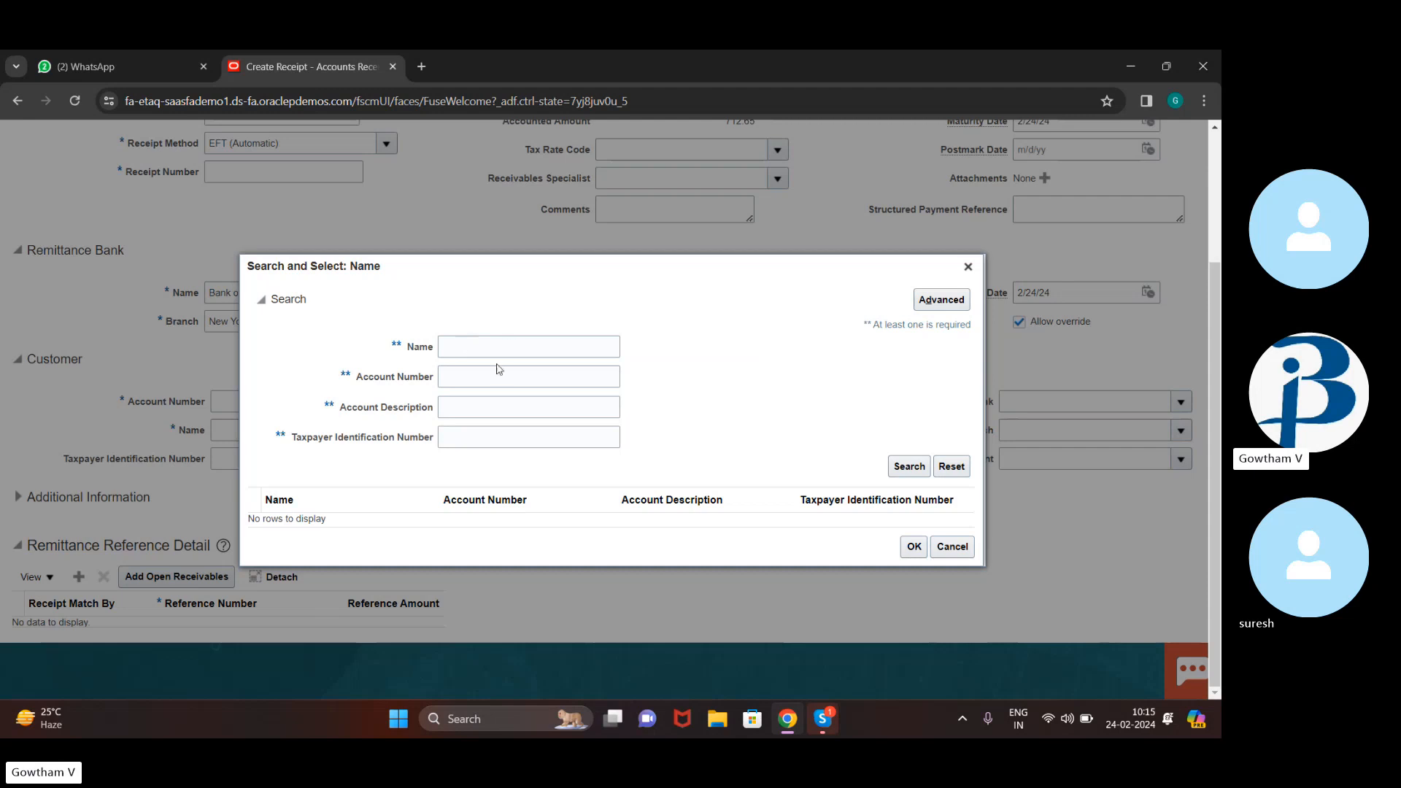
click(520, 352)
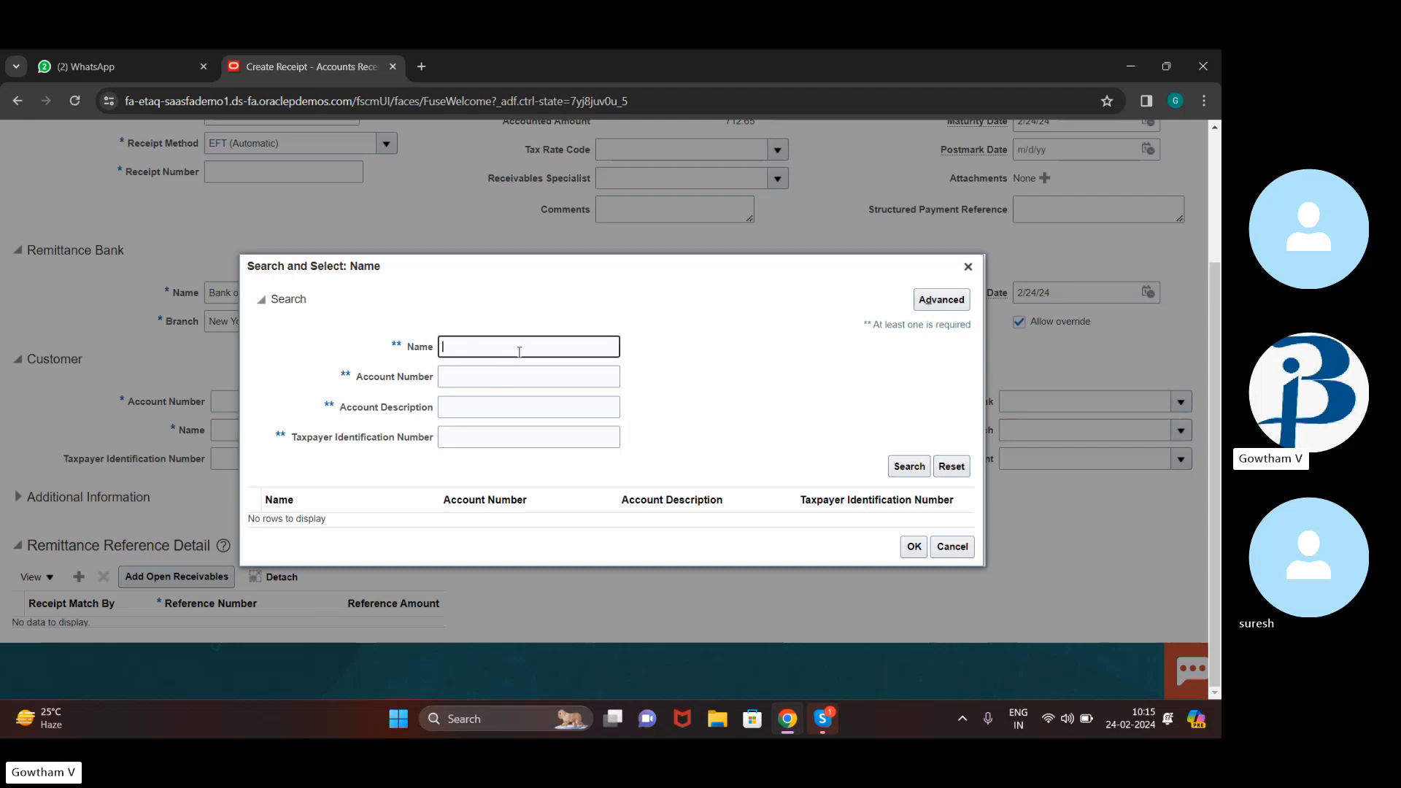
text(easy)
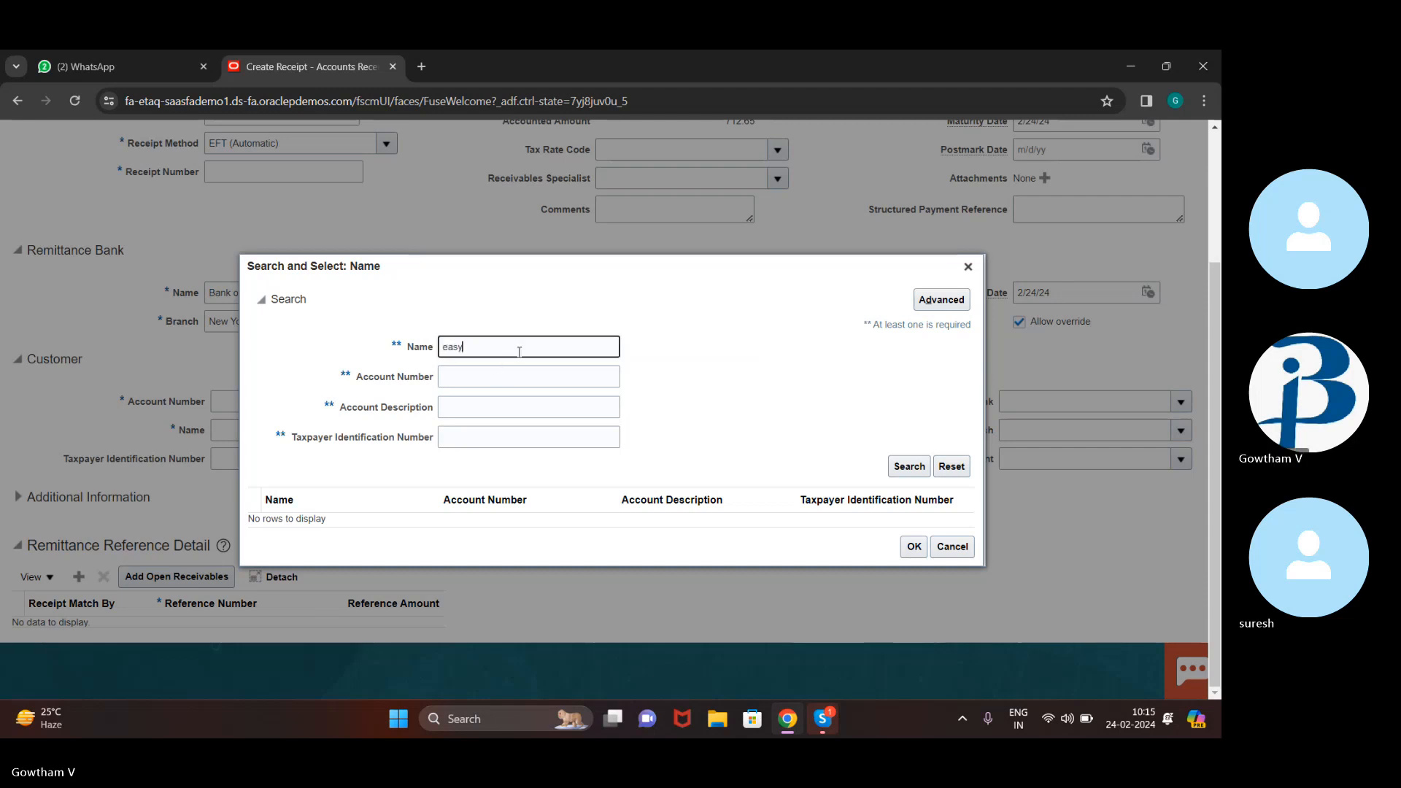
click(902, 463)
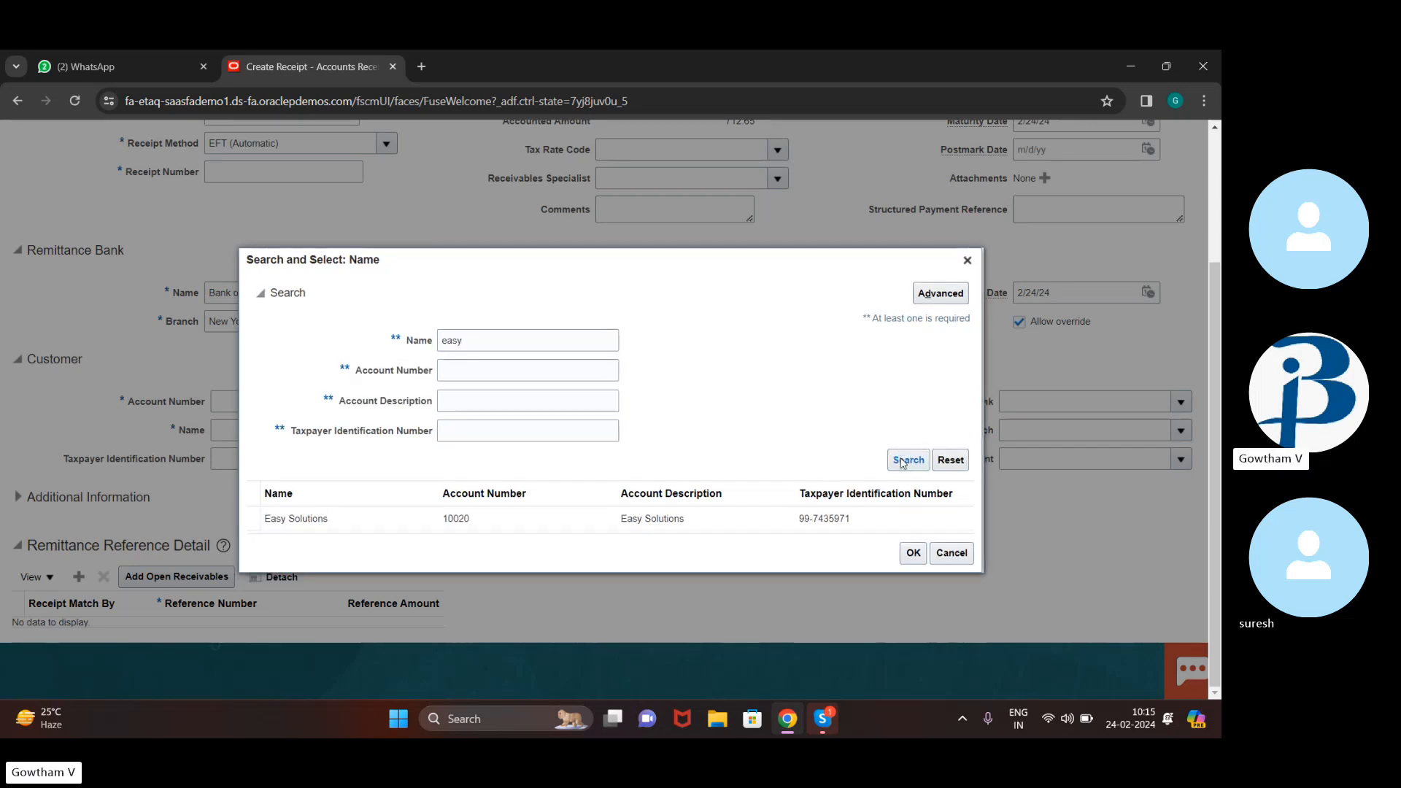
click(914, 552)
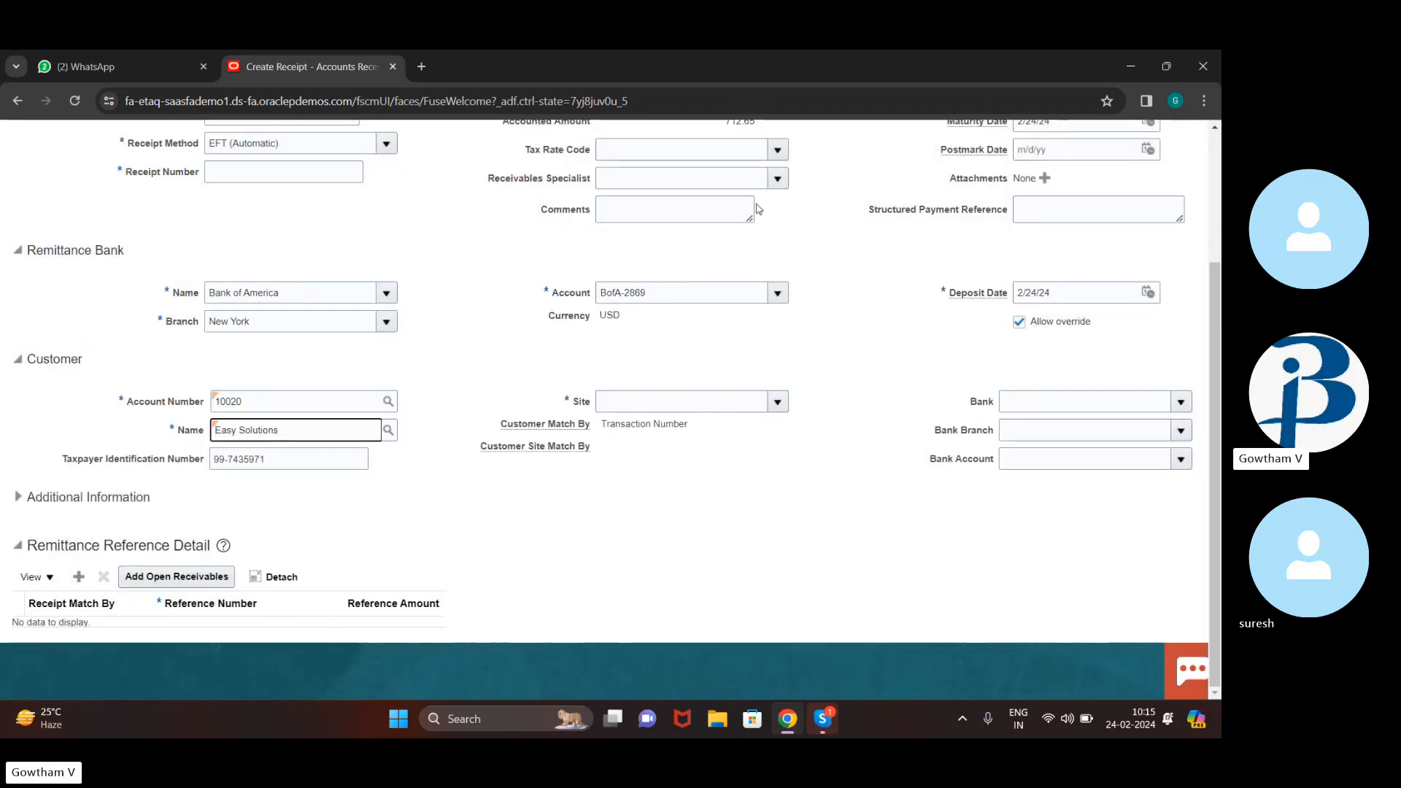
click(777, 402)
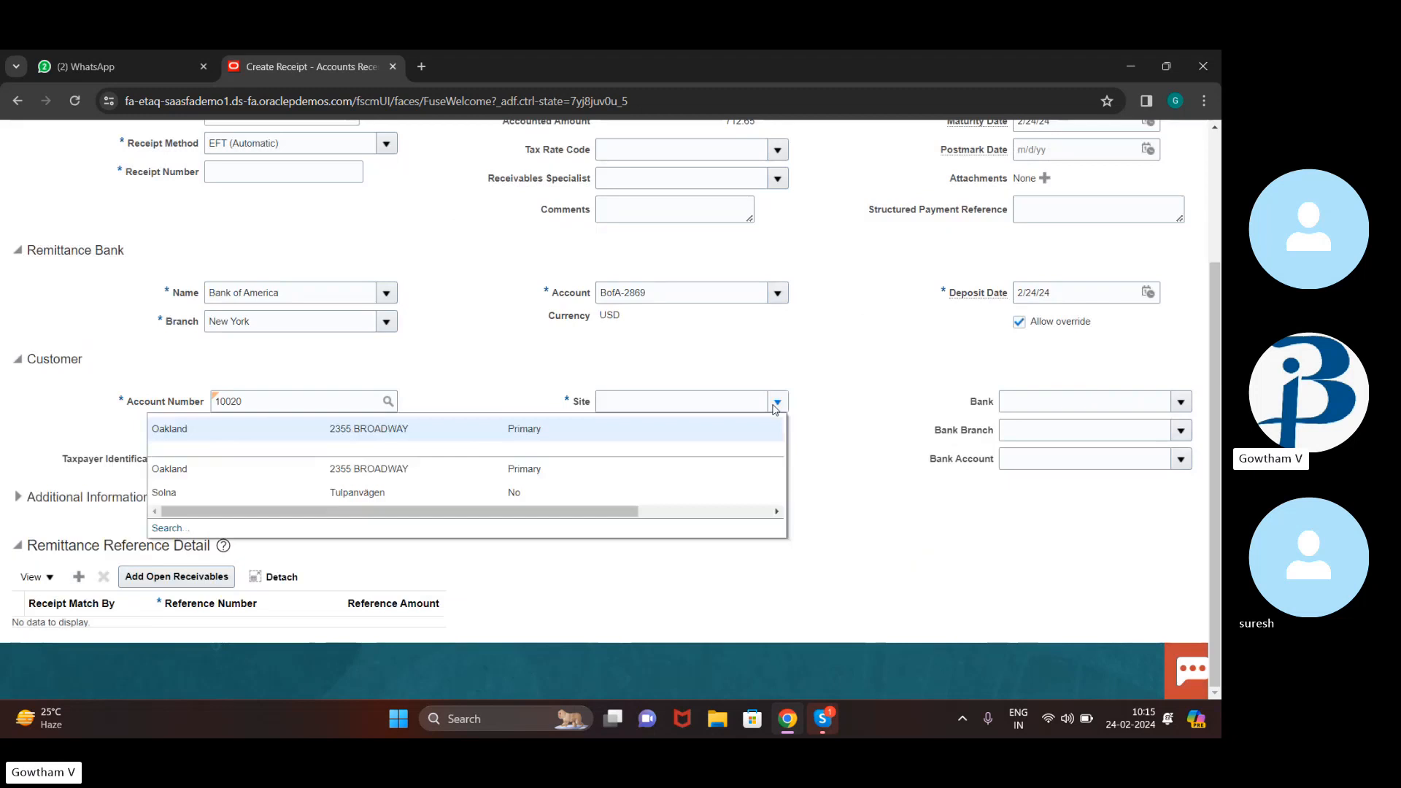
click(697, 436)
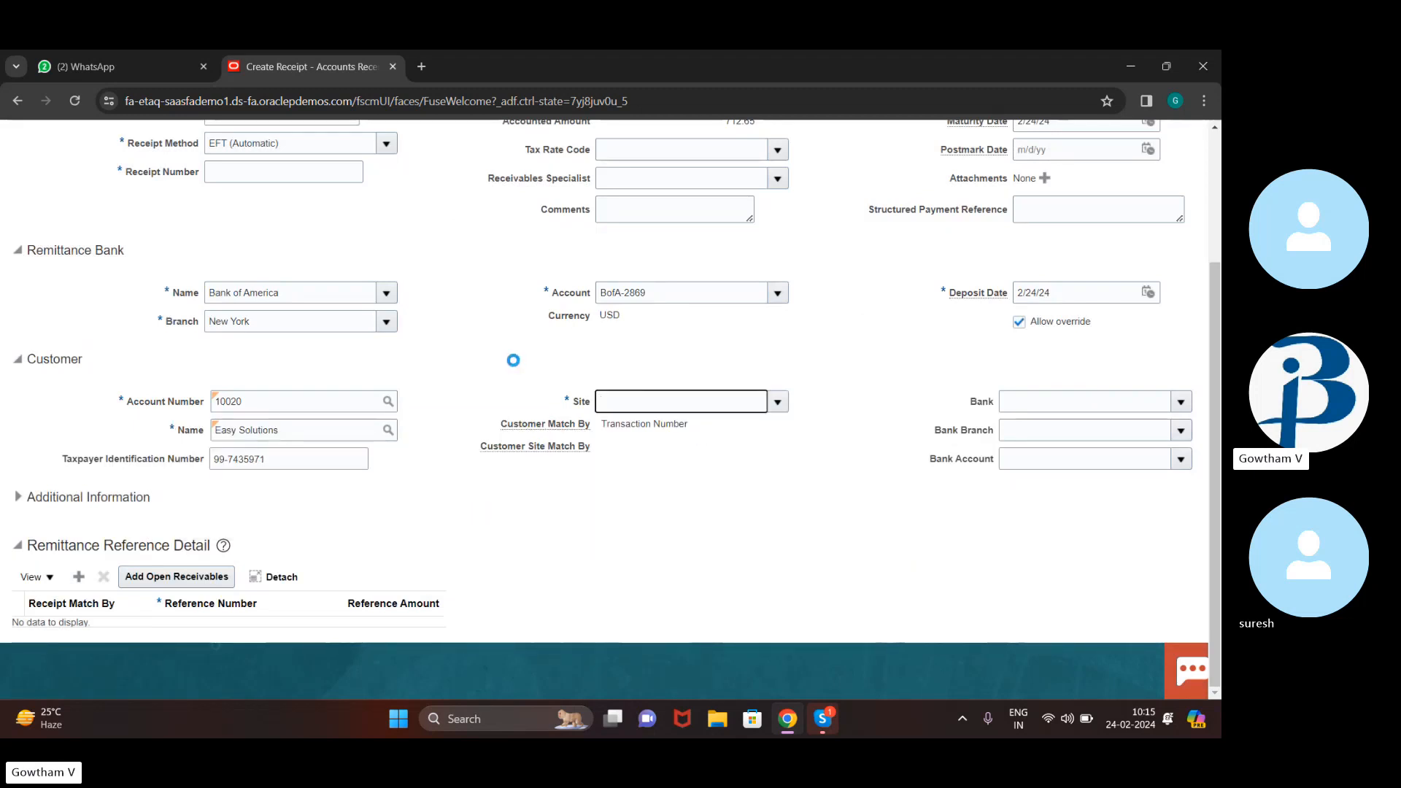
scroll(502, 361, down, 3)
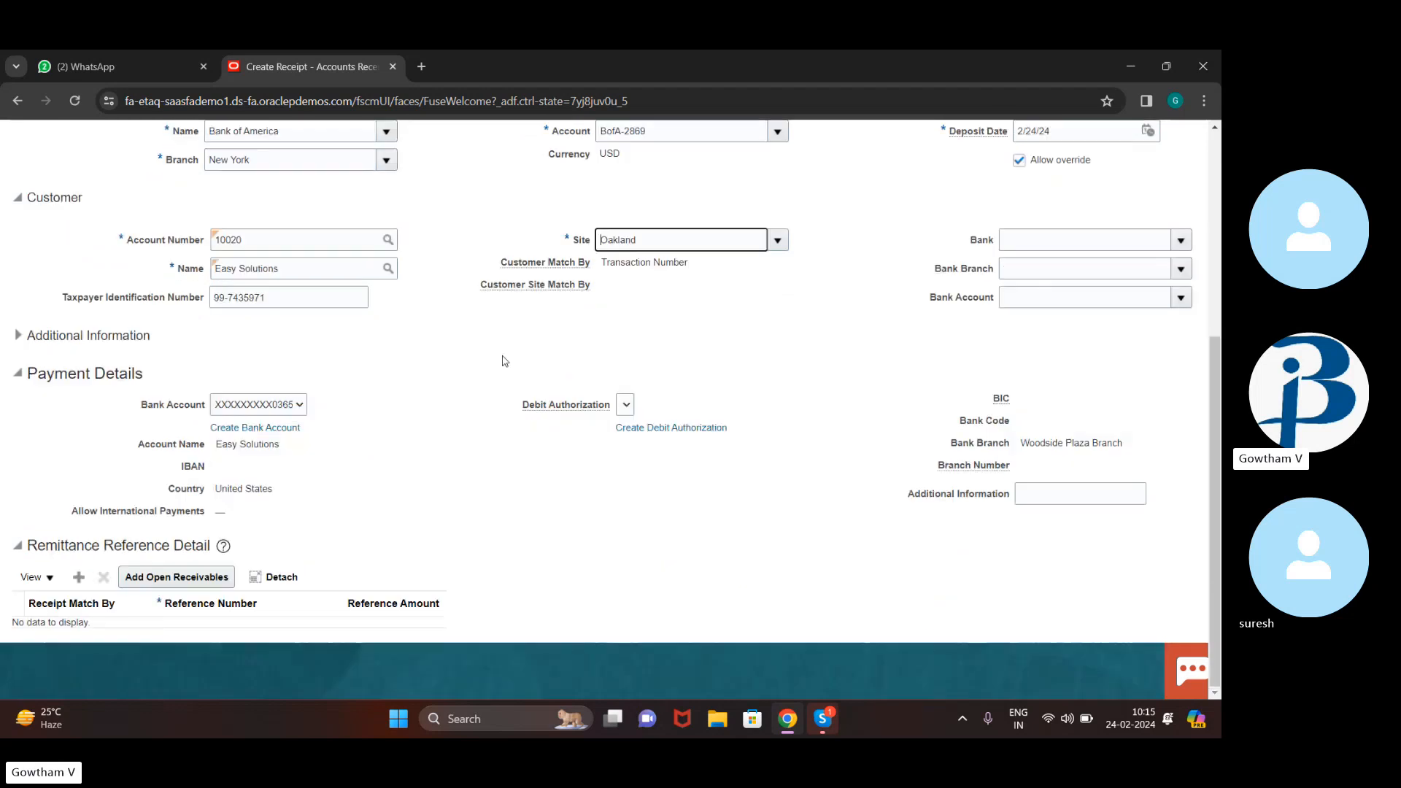
click(156, 577)
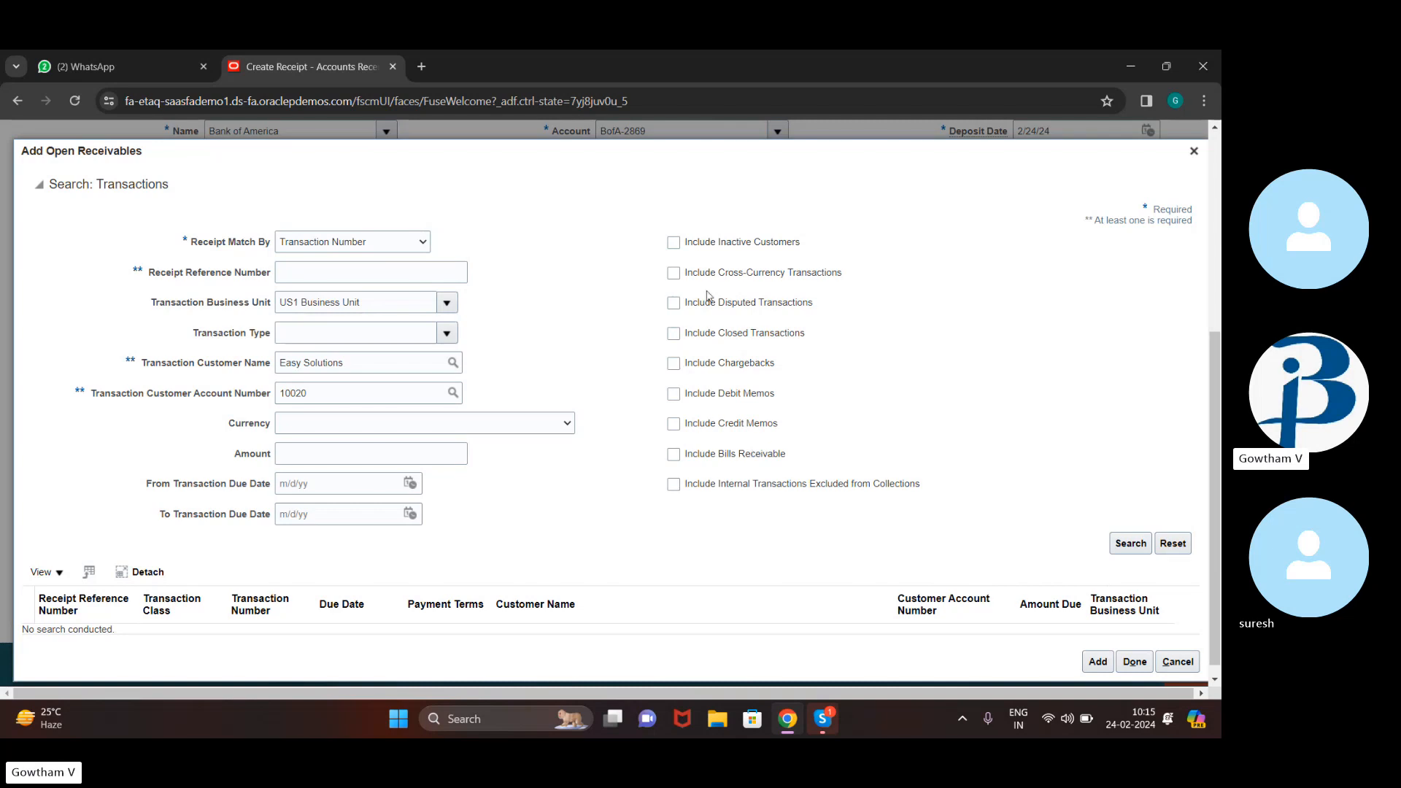
click(674, 273)
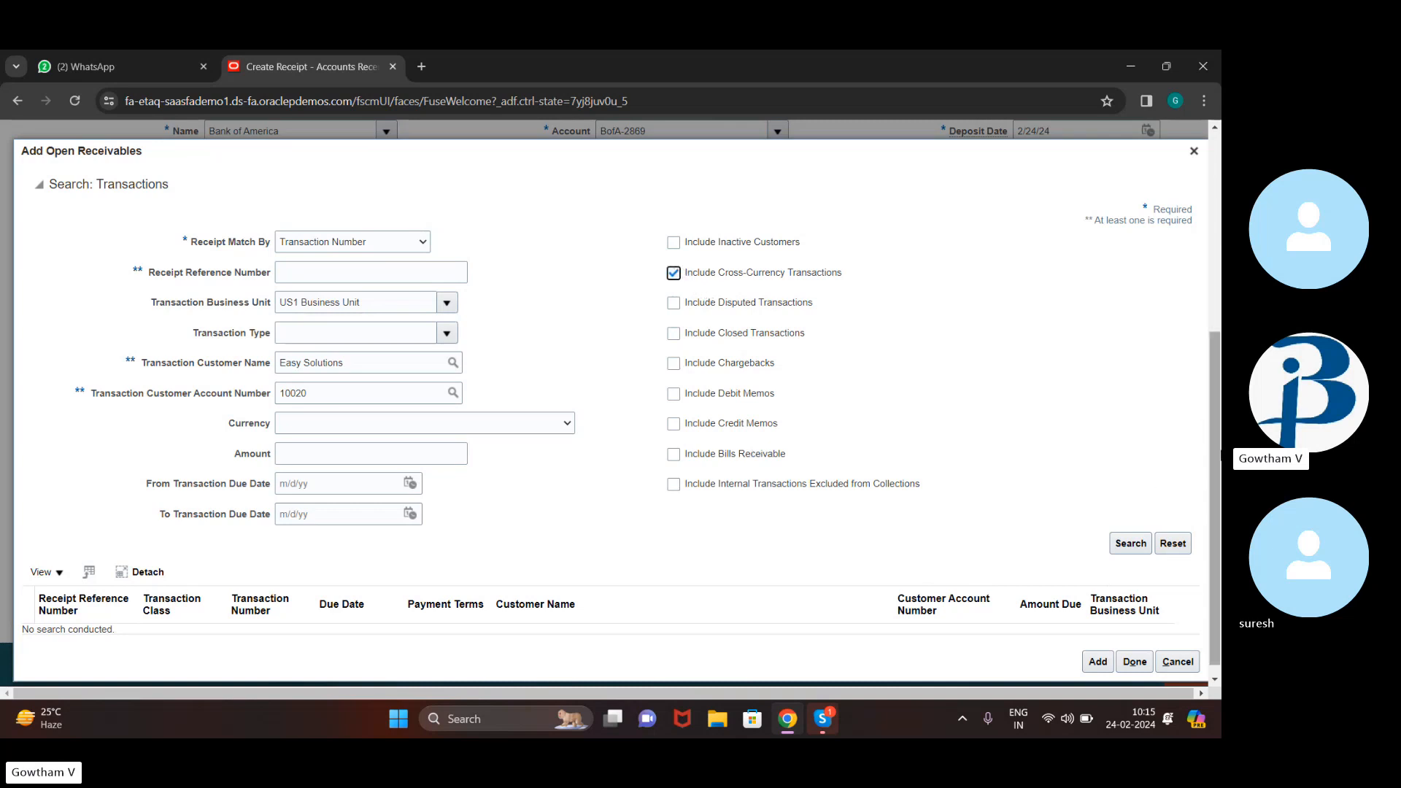
click(1137, 543)
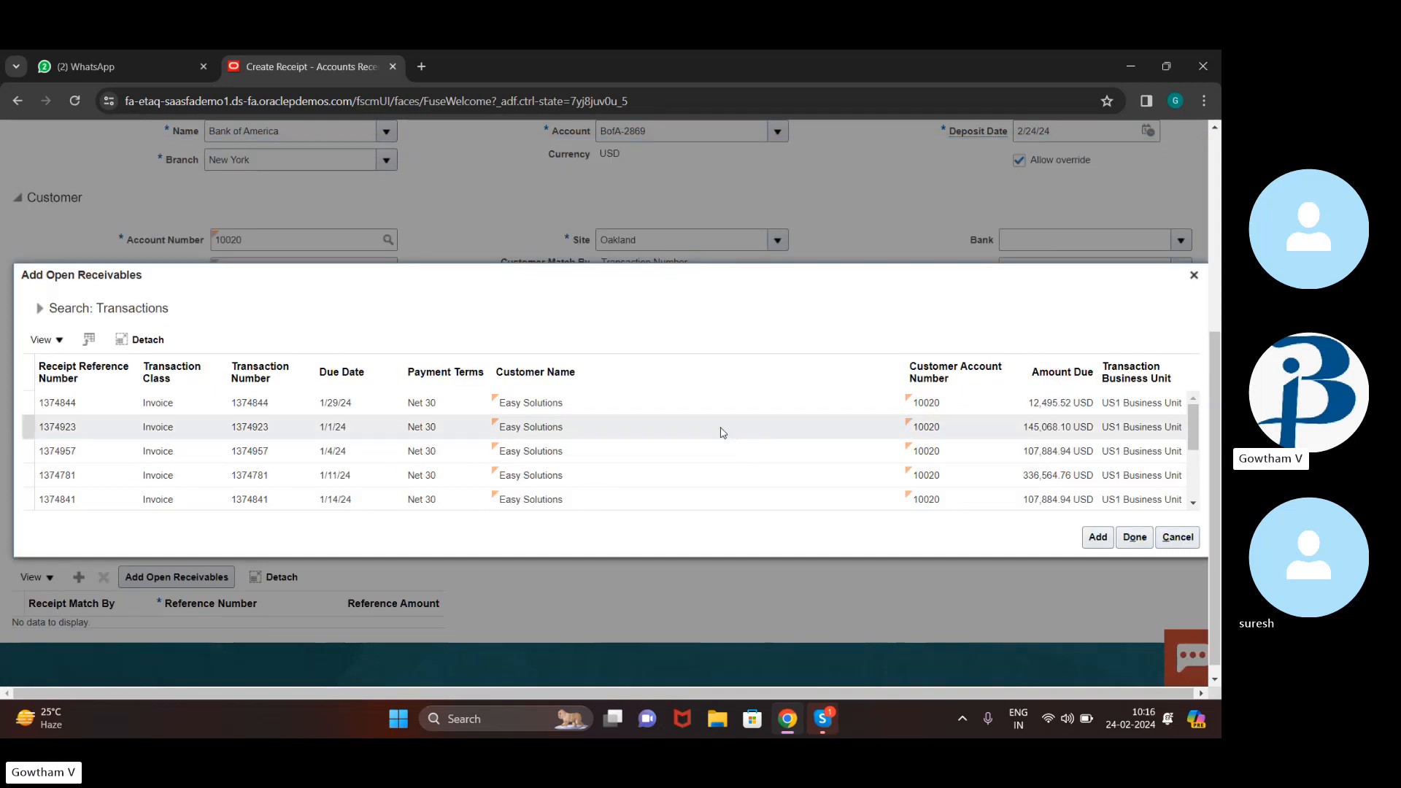
click(709, 478)
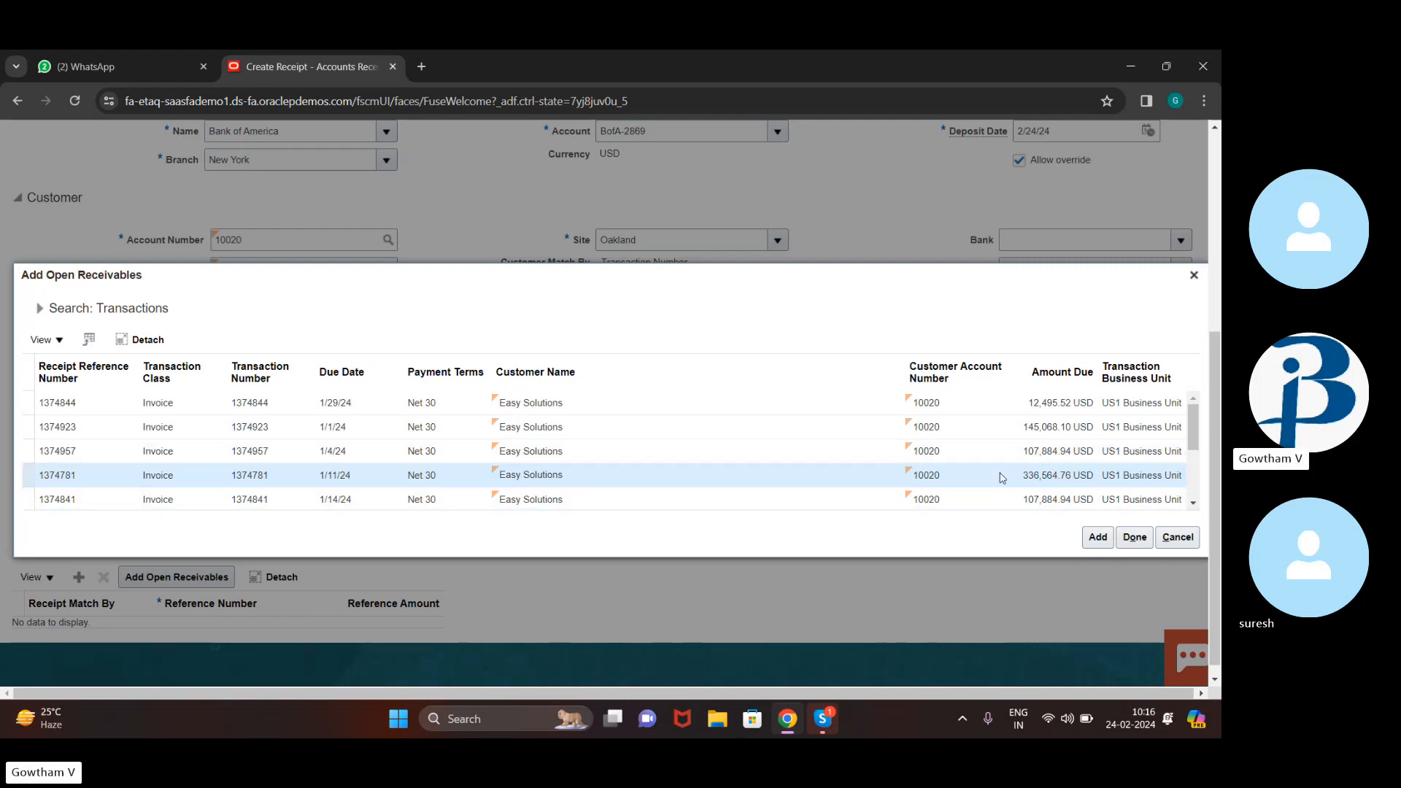
click(1135, 538)
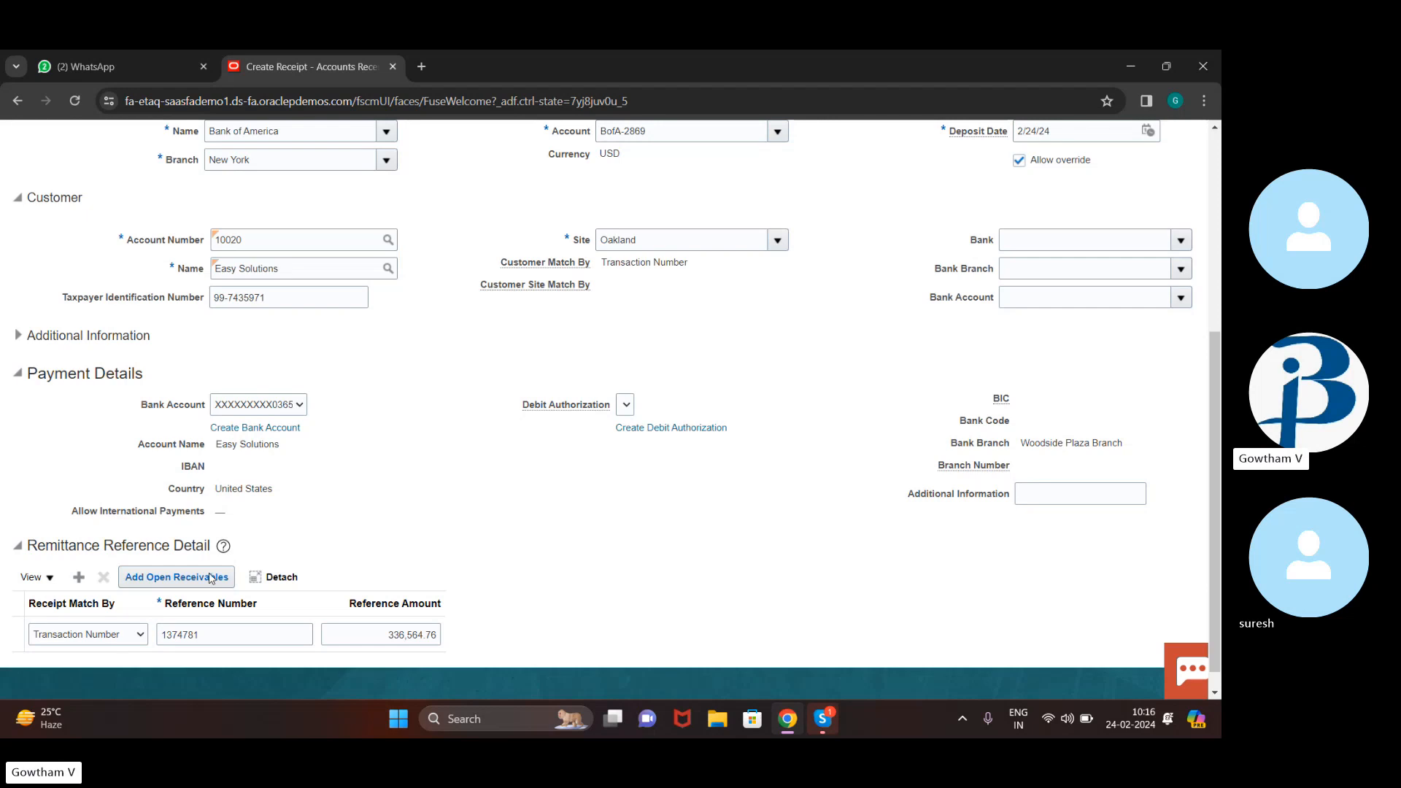
Give the receipt number 1234 and submit it for manual application
scroll(758, 374, up, 5)
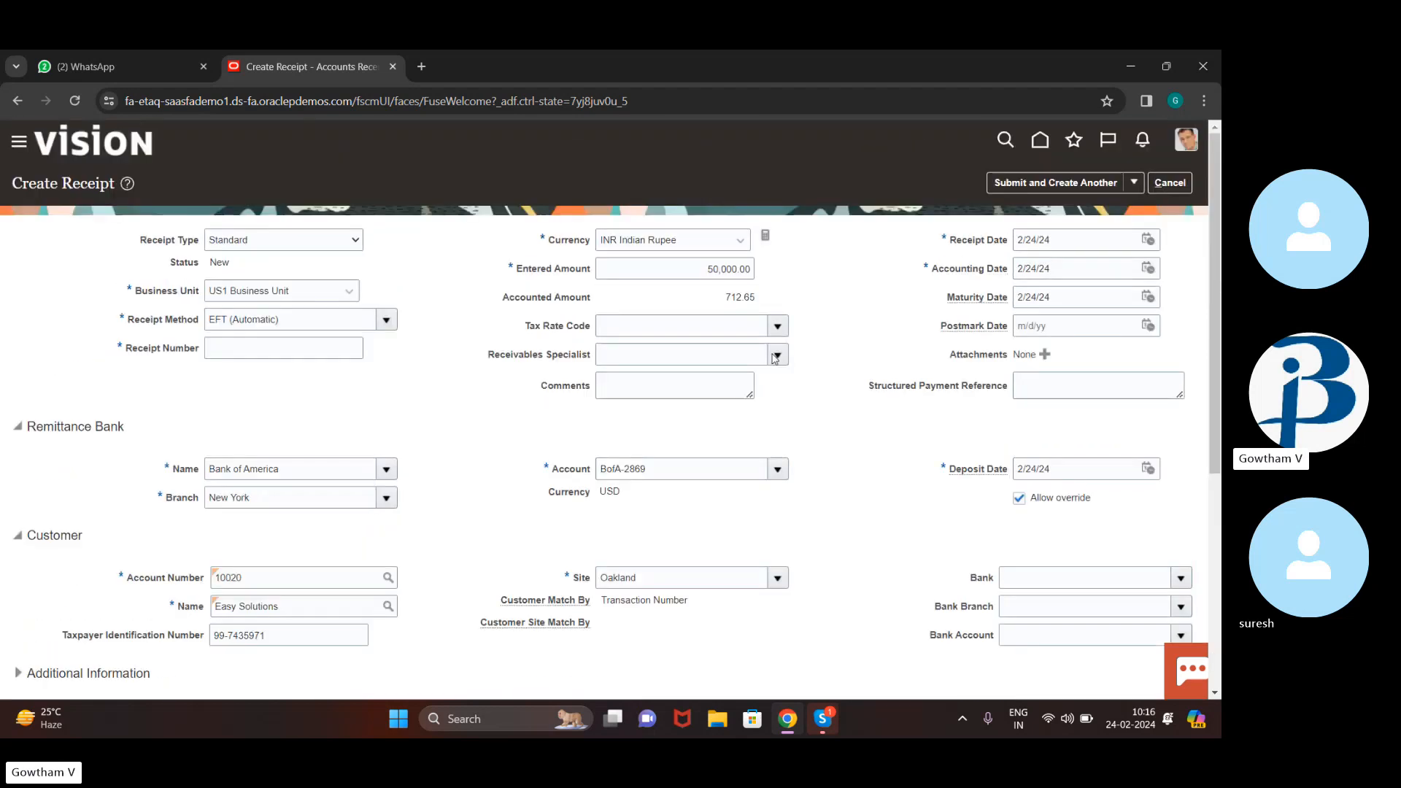
click(1126, 183)
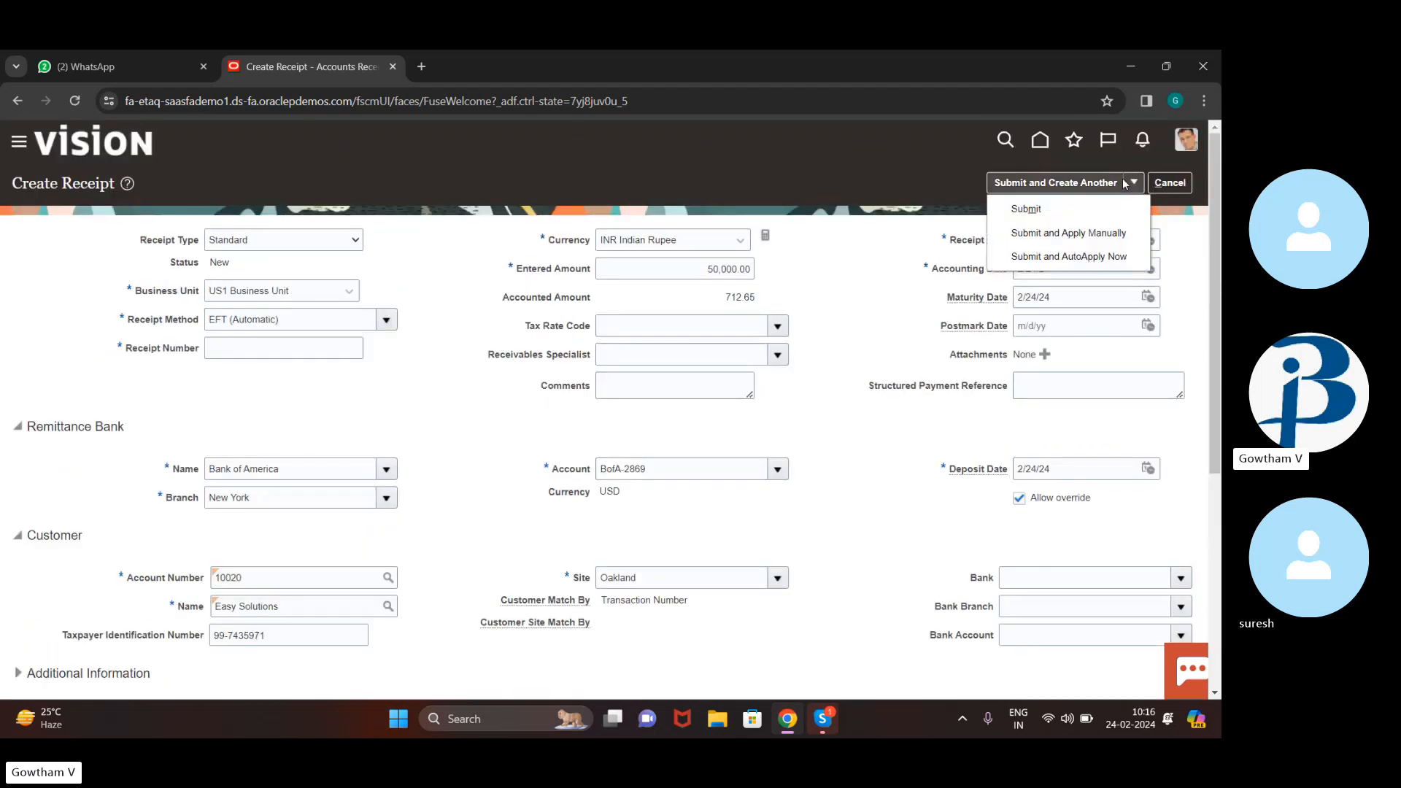
click(1121, 234)
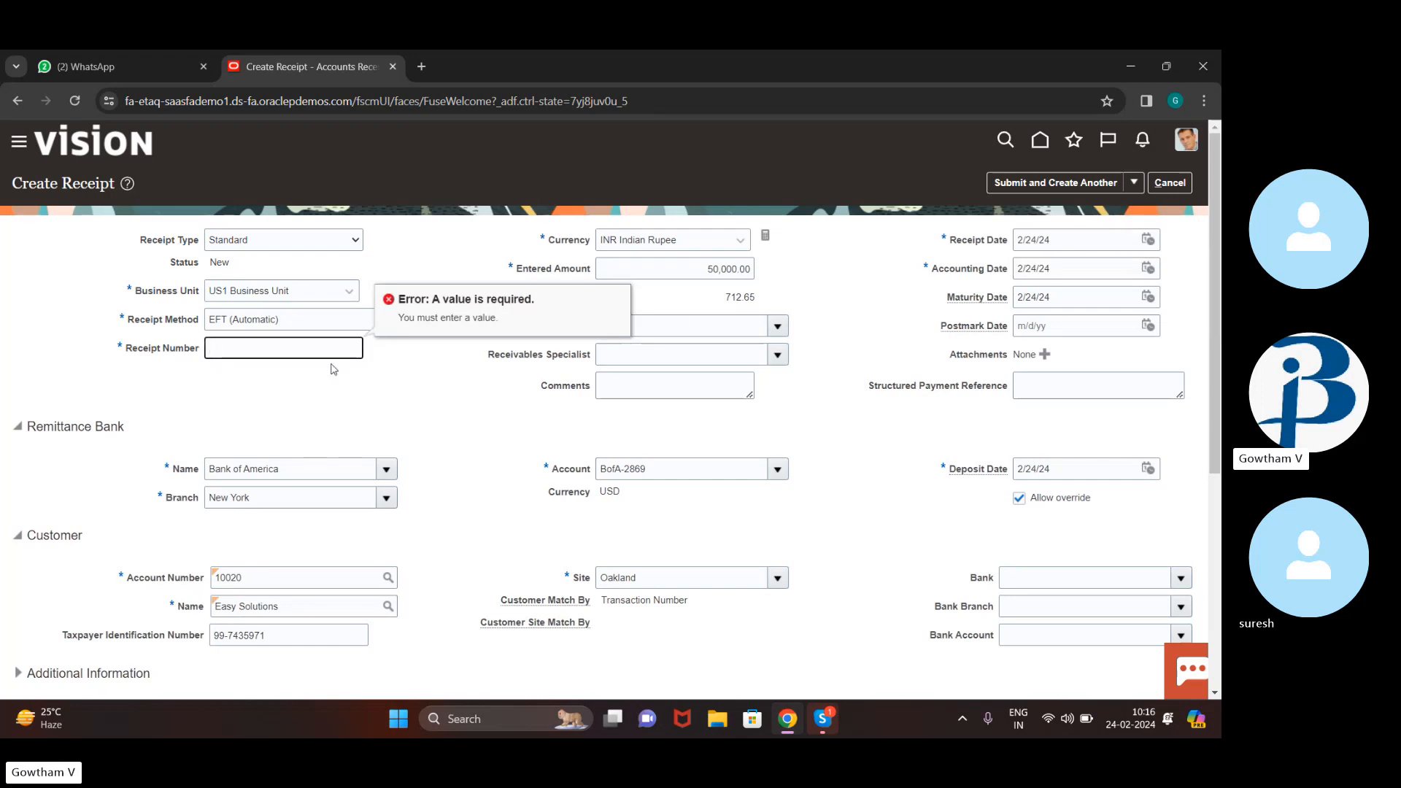
text(1234)
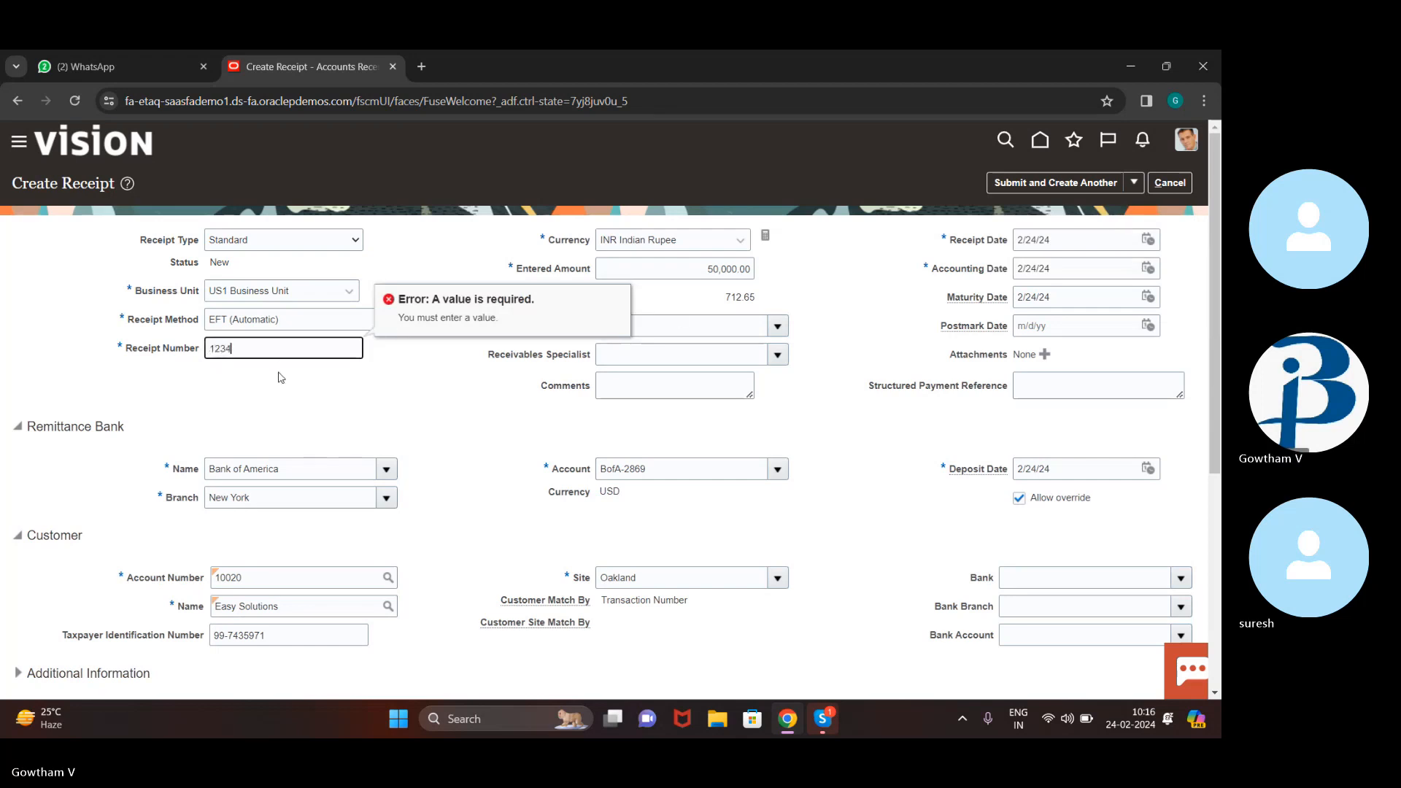
click(1134, 184)
click(1088, 232)
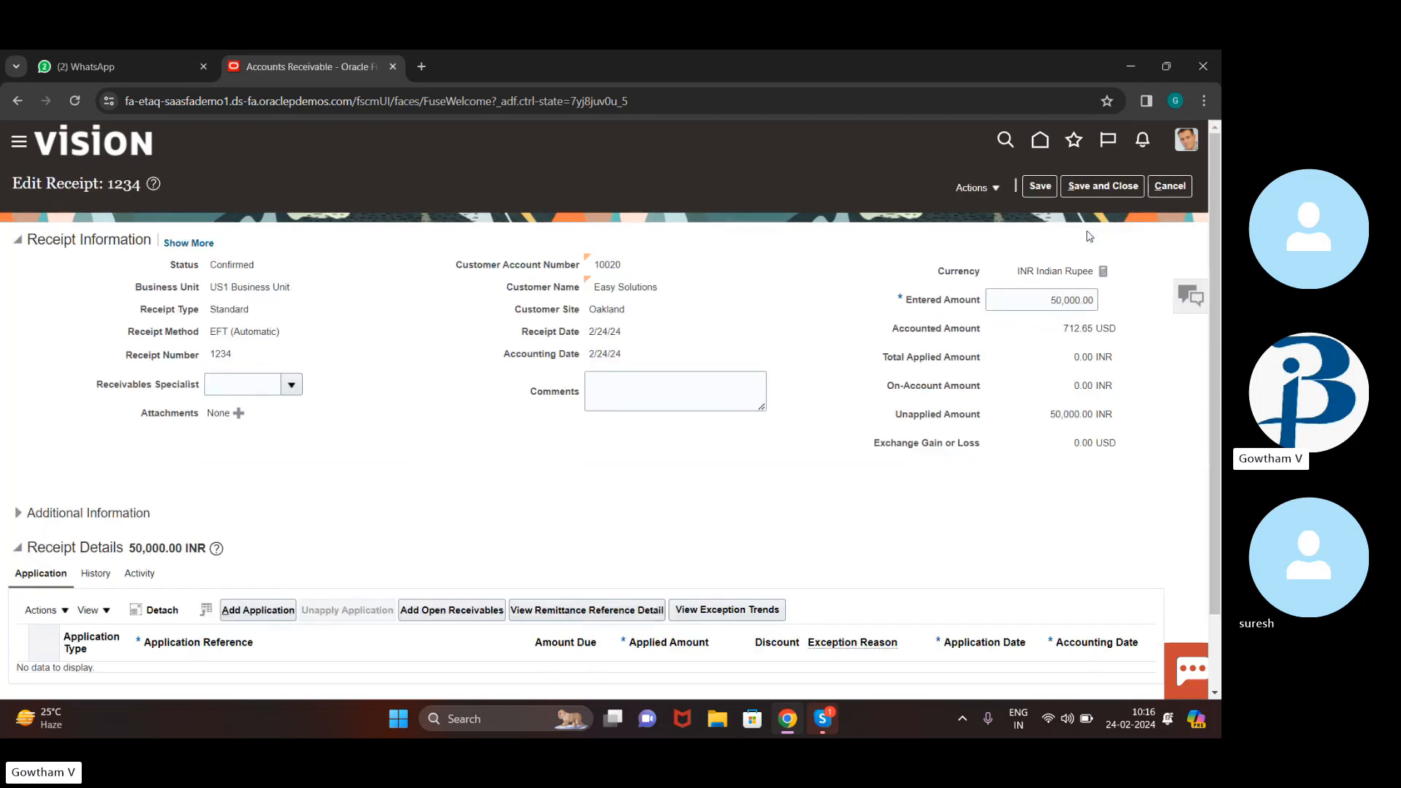
Apply receipt 1234 to cross-currency invoice 1374781 as 712.65 USD and check the applied amount
scroll(912, 357, down, 1)
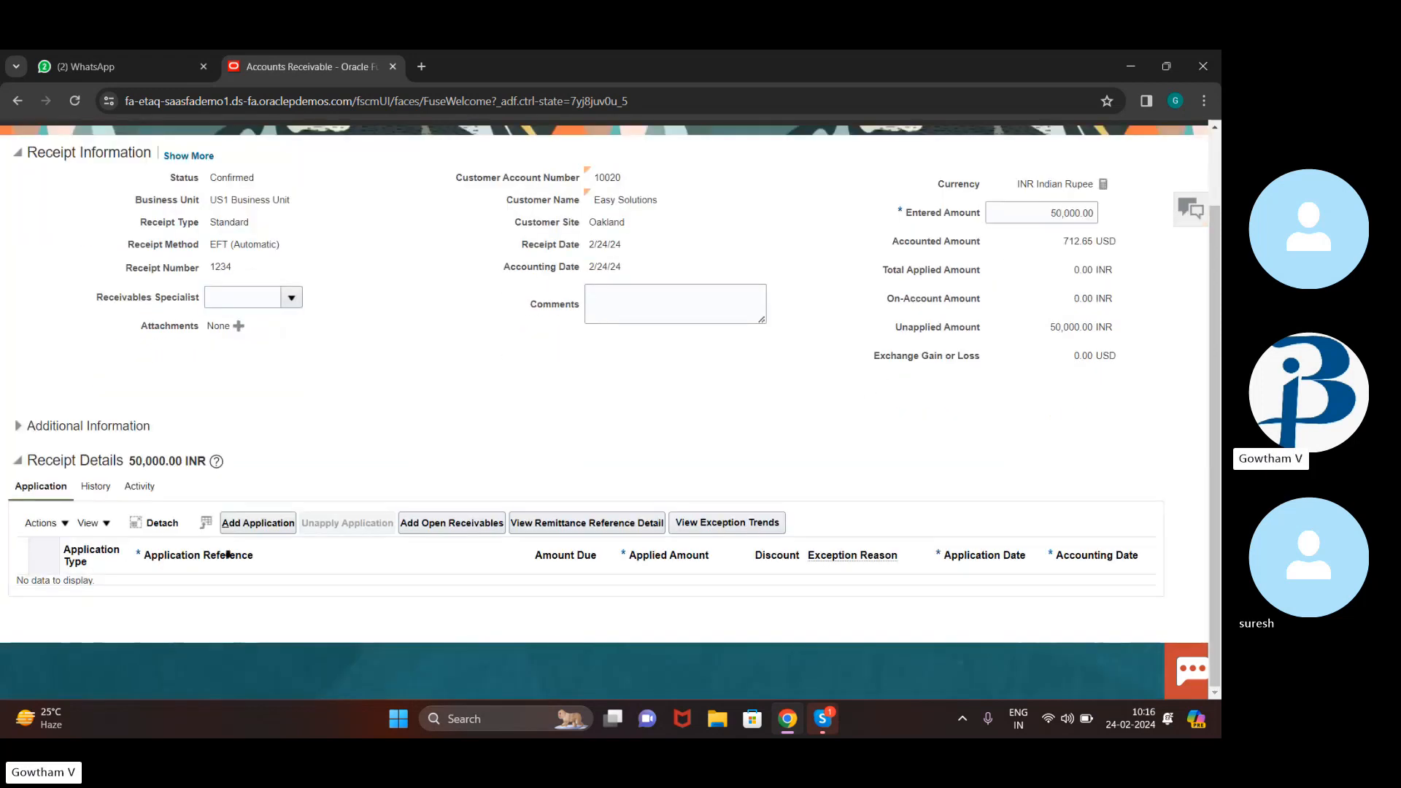
click(471, 524)
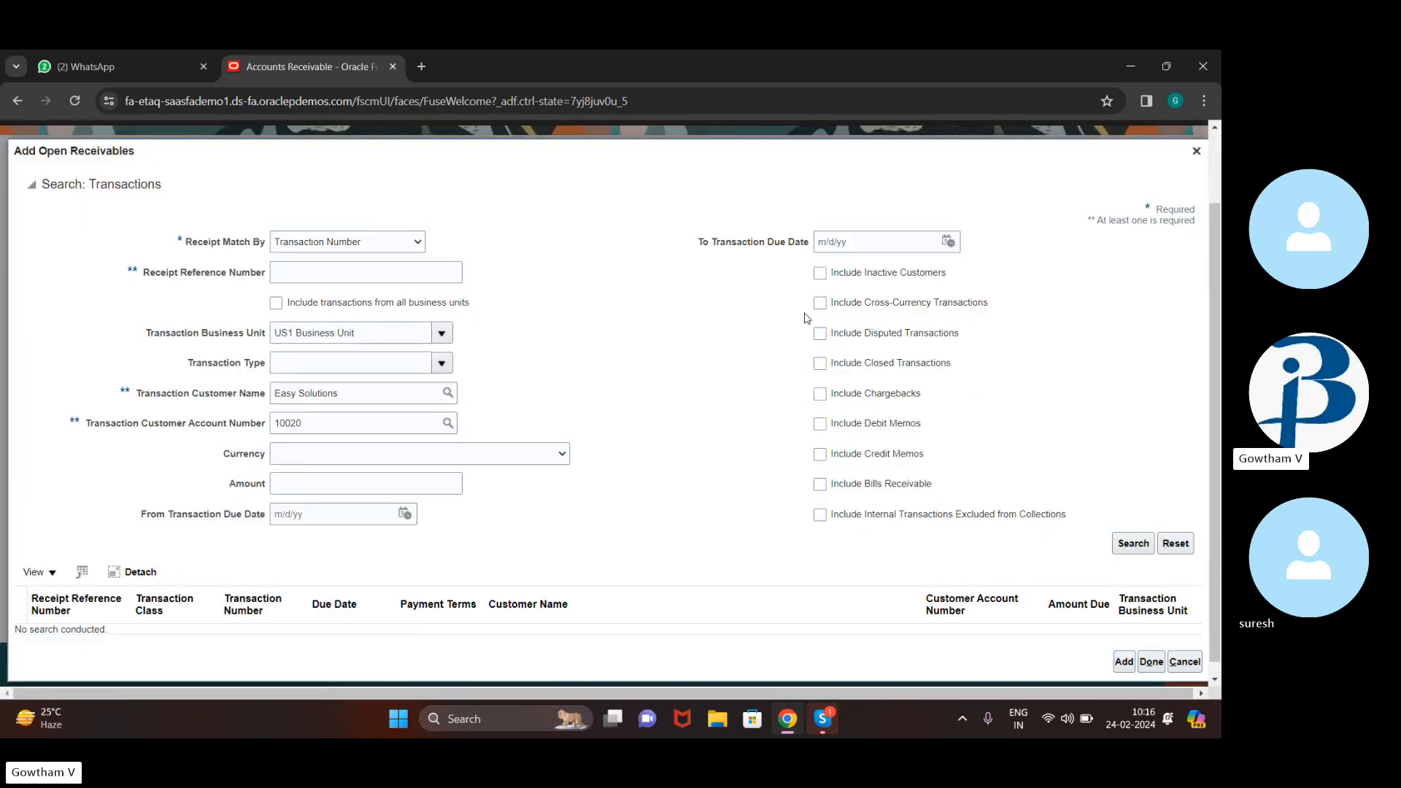
click(819, 302)
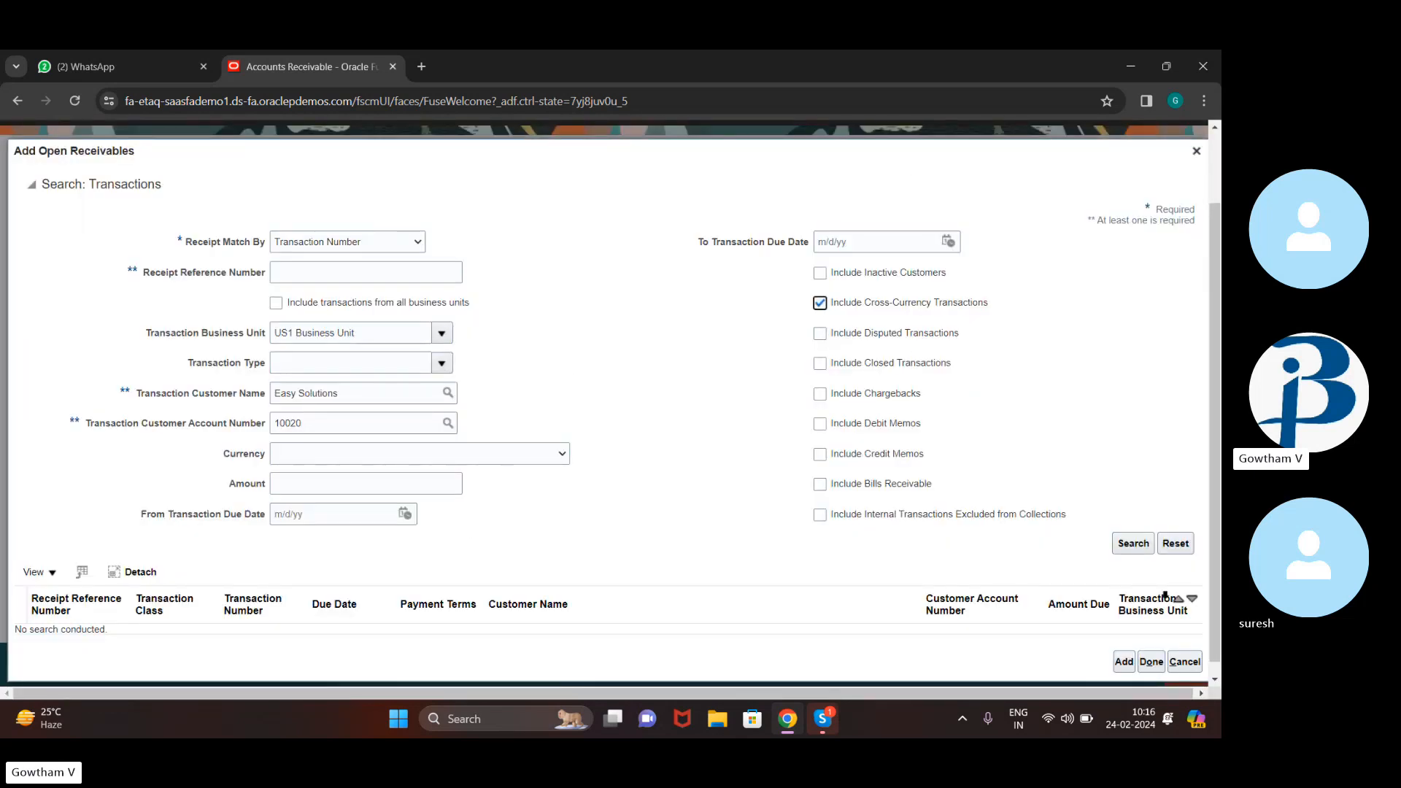
click(1134, 545)
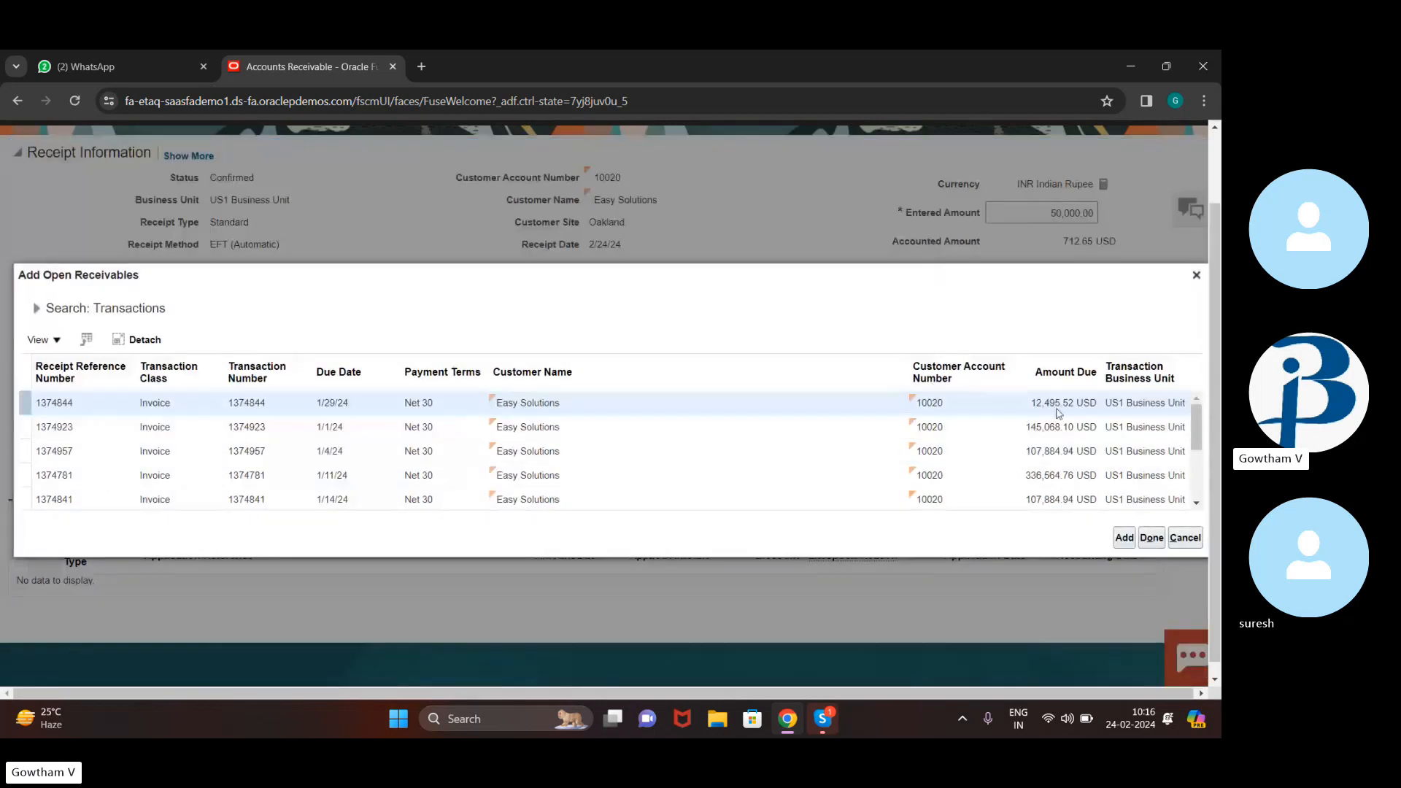
click(1022, 478)
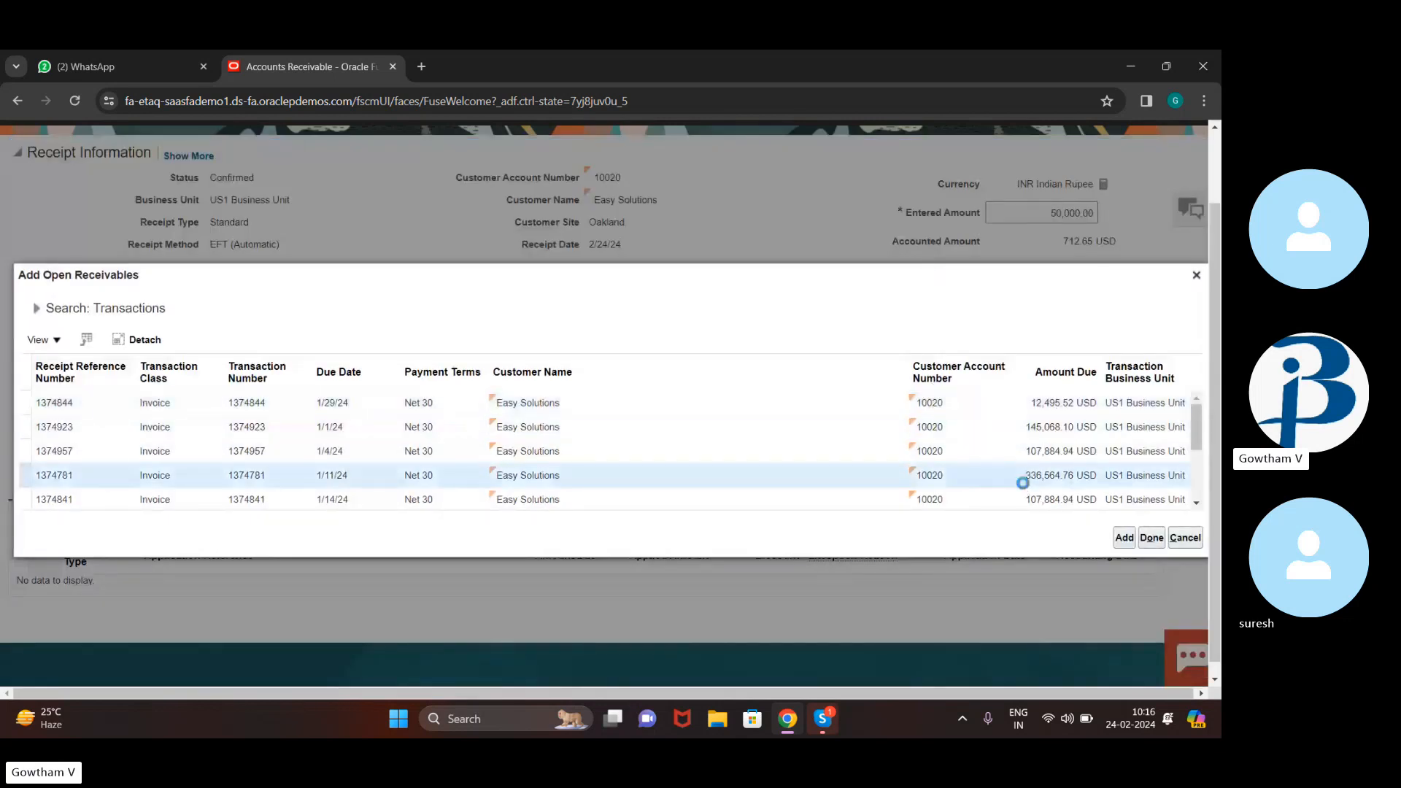
click(1153, 538)
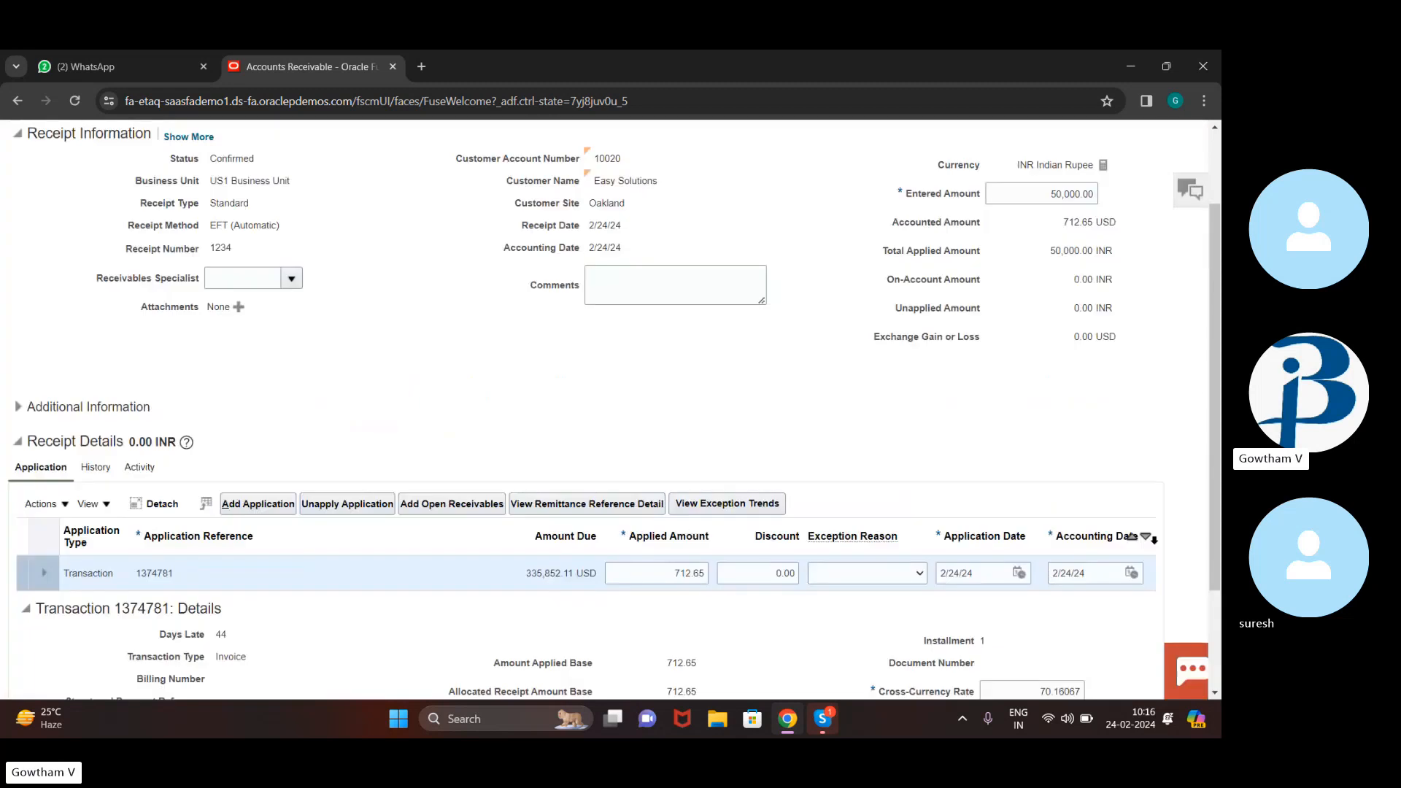
scroll(776, 354, down, 2)
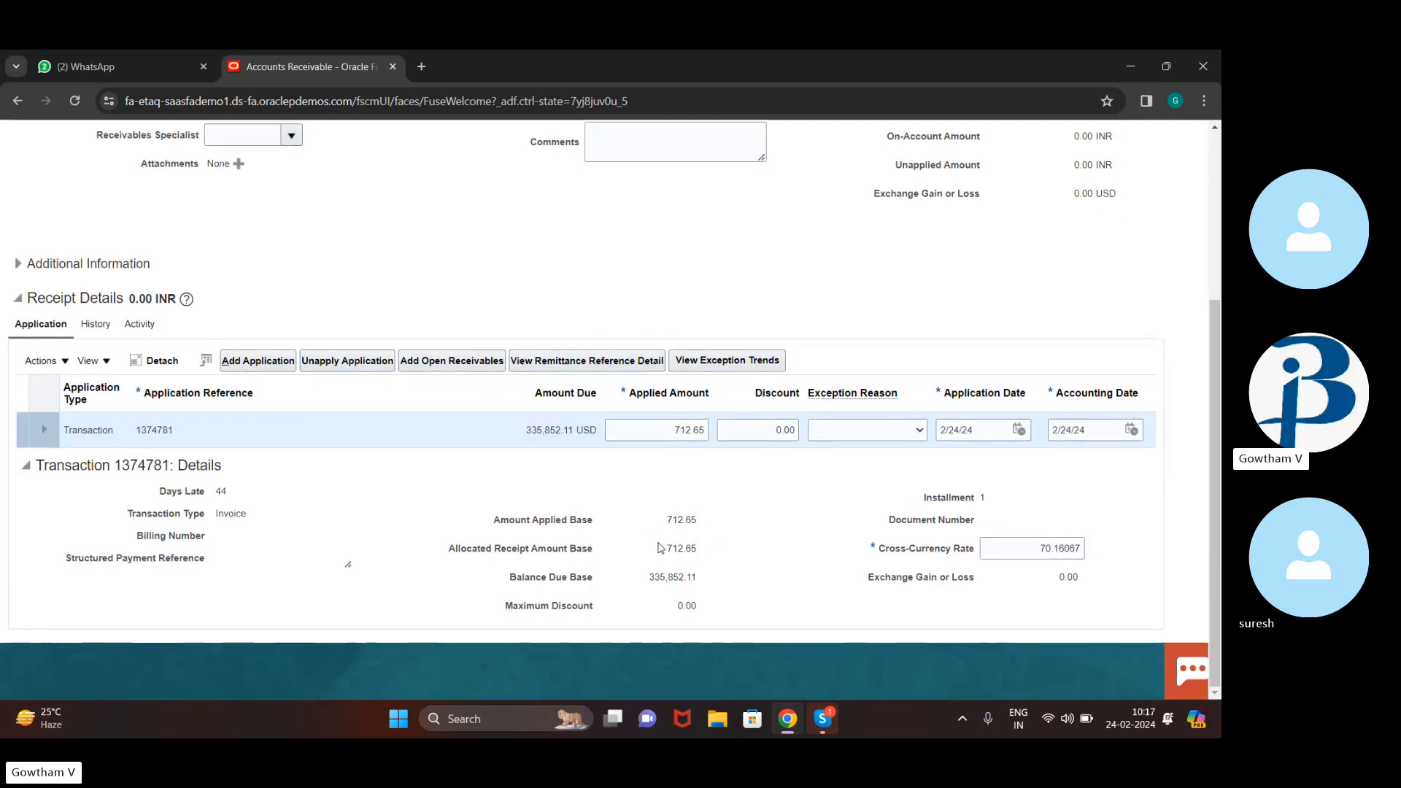
scroll(659, 547, up, 4)
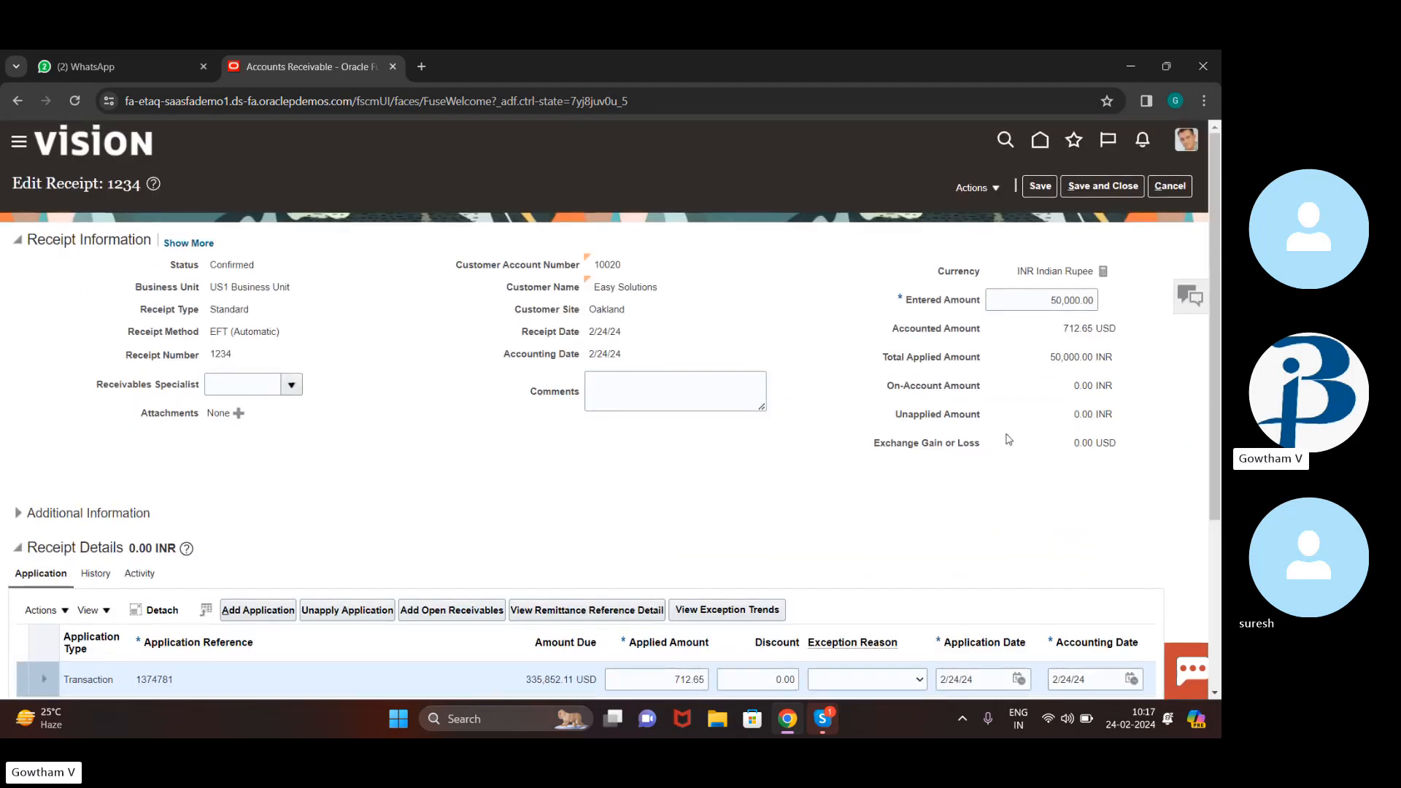
scroll(797, 500, down, 4)
scroll(798, 500, up, 4)
Post receipt 1234 to the ledger and review its confirmed cash and unapplied cash accounting lines
click(988, 191)
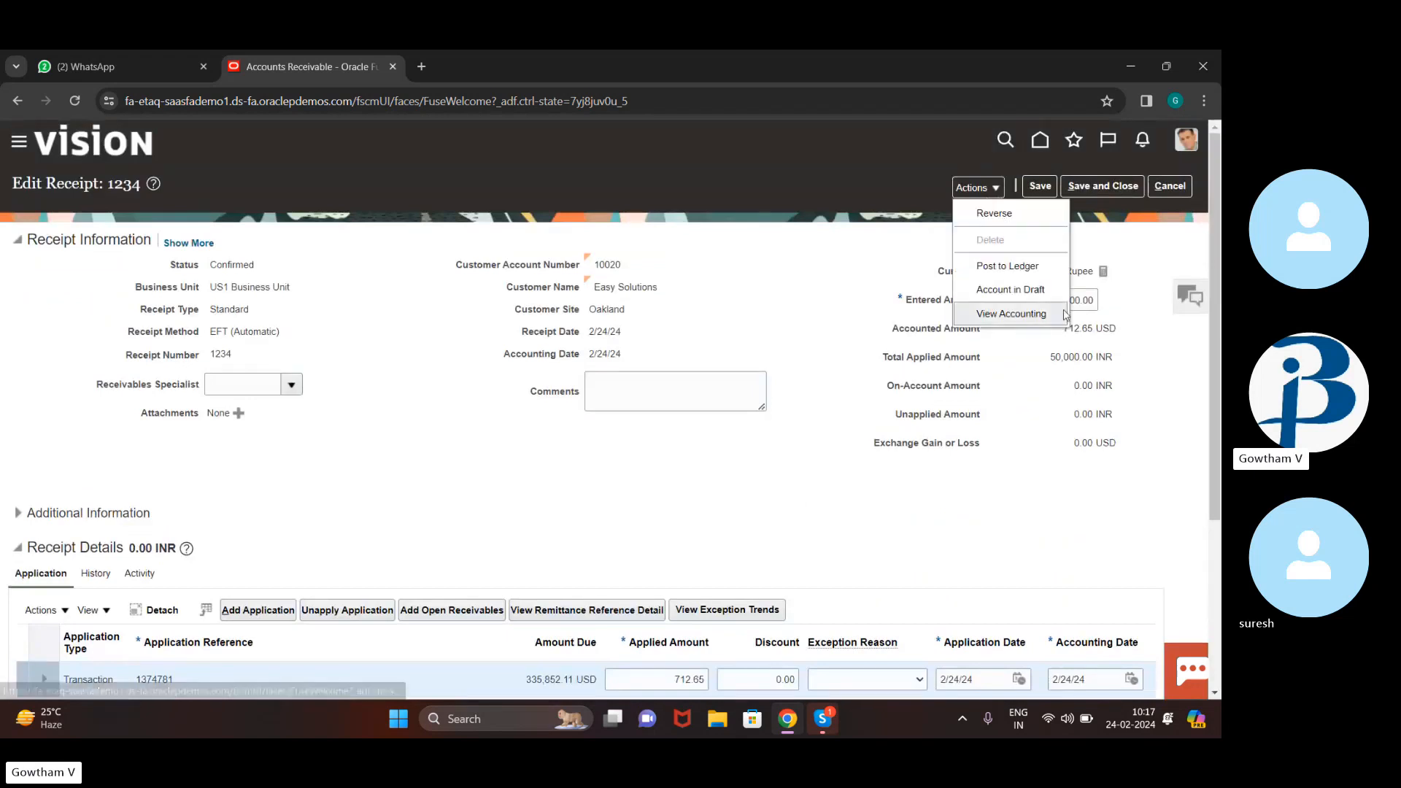
click(1040, 267)
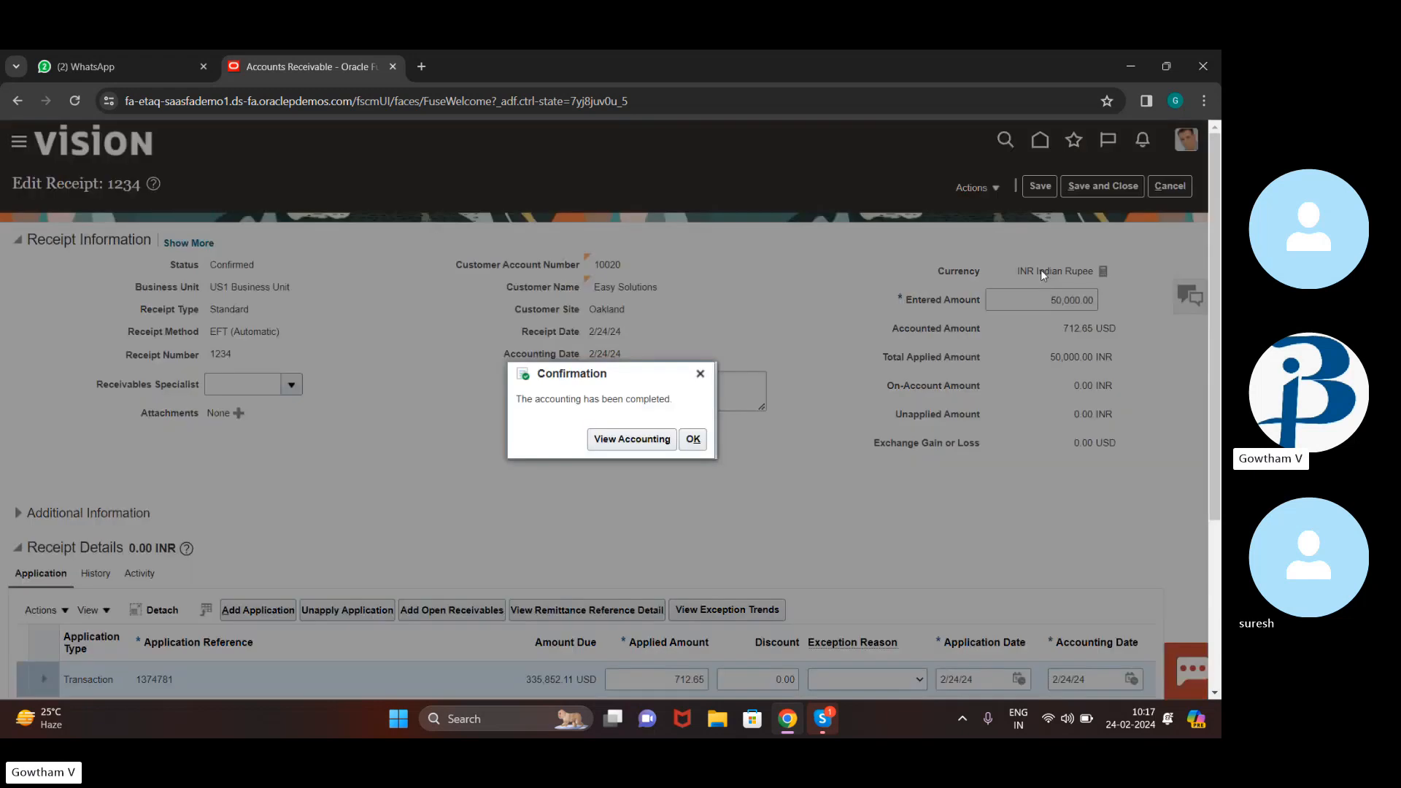
click(631, 440)
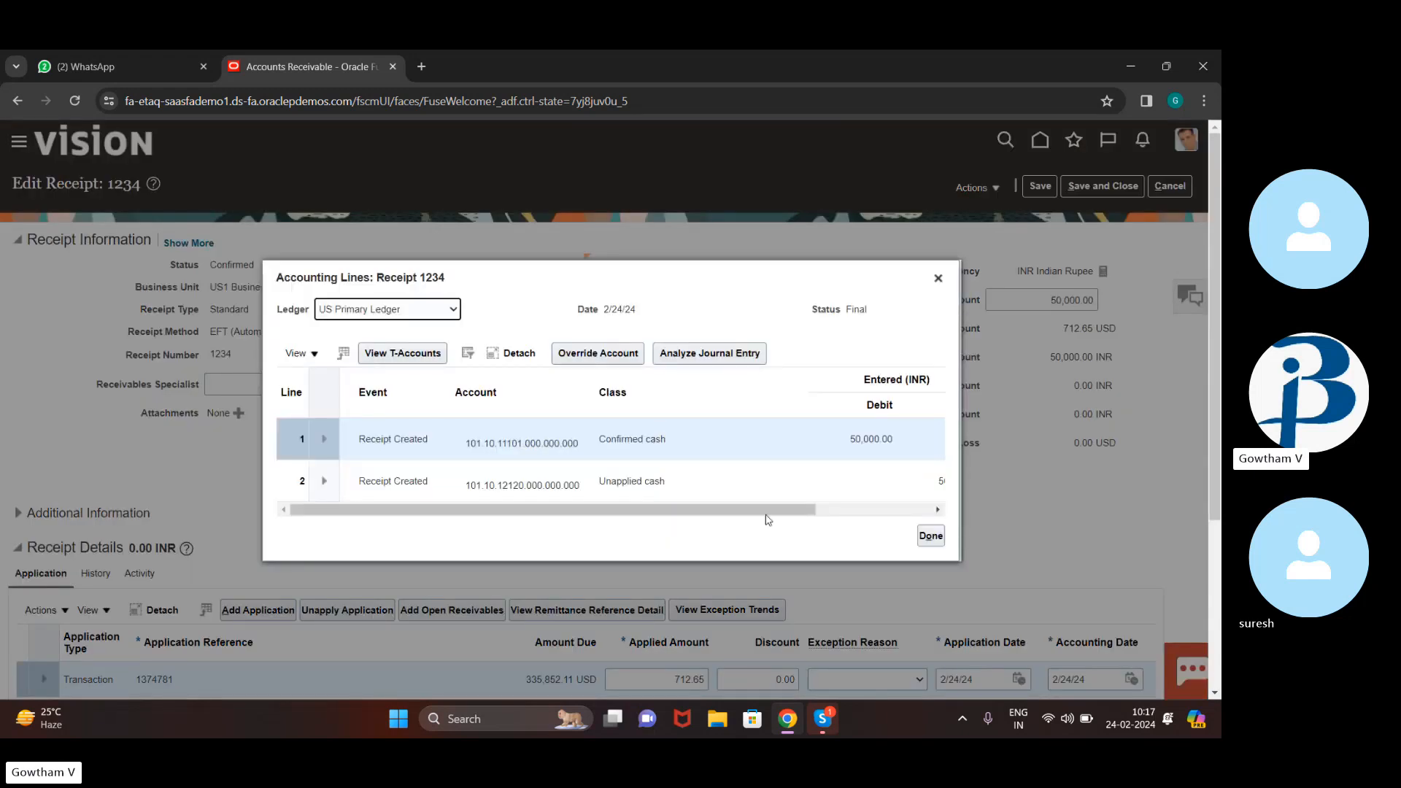
scroll(867, 432, right, 3)
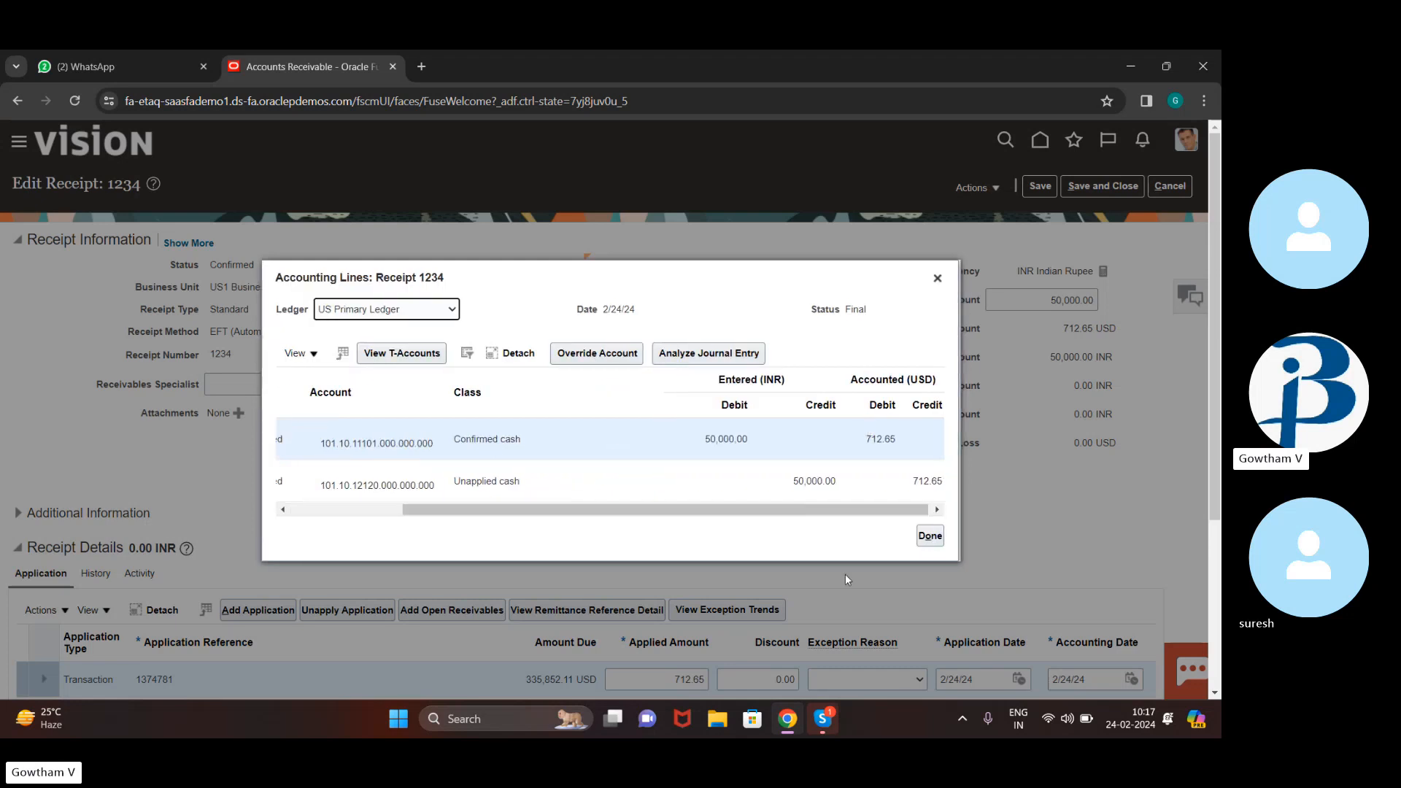
scroll(845, 576, down, 1)
scroll(845, 576, up, 1)
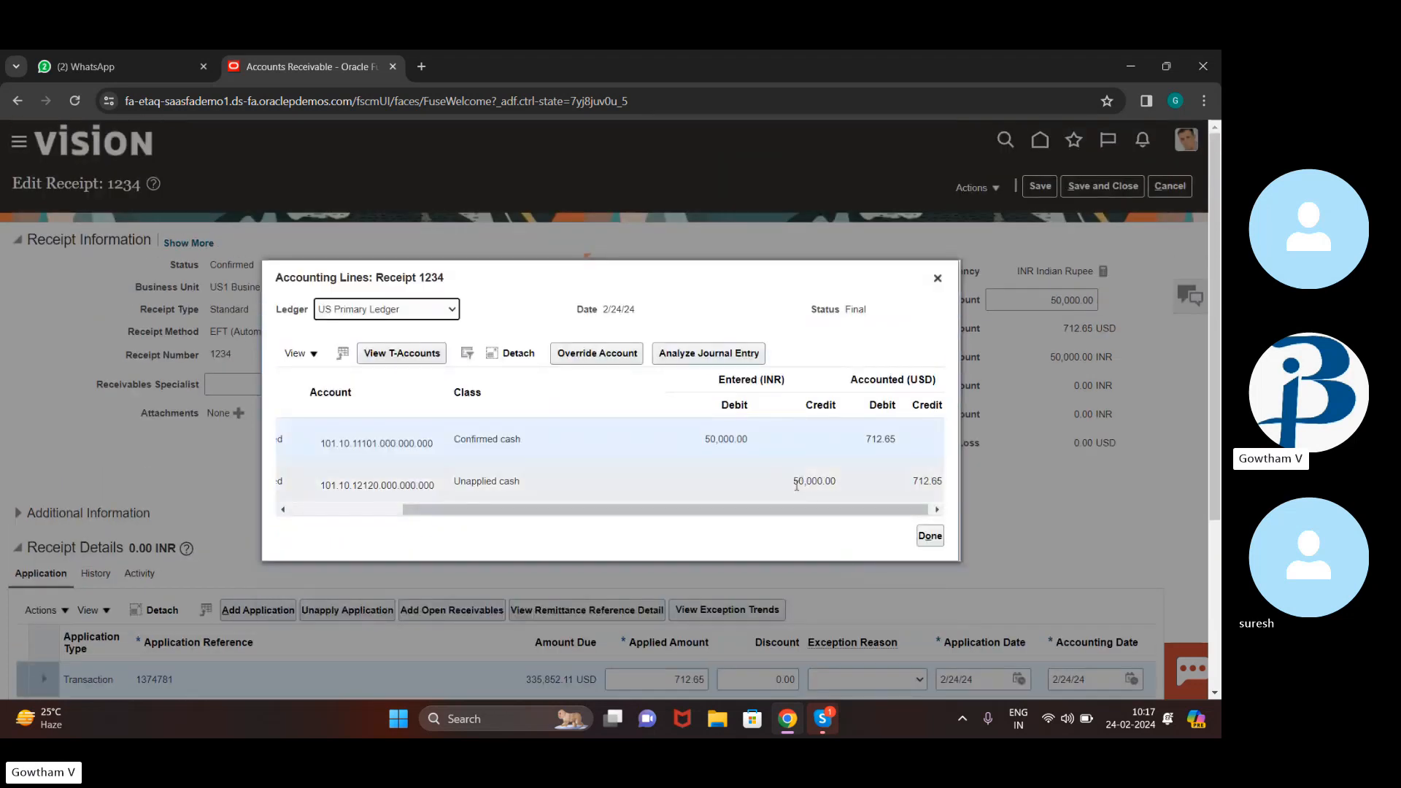
scroll(795, 481, right, 1)
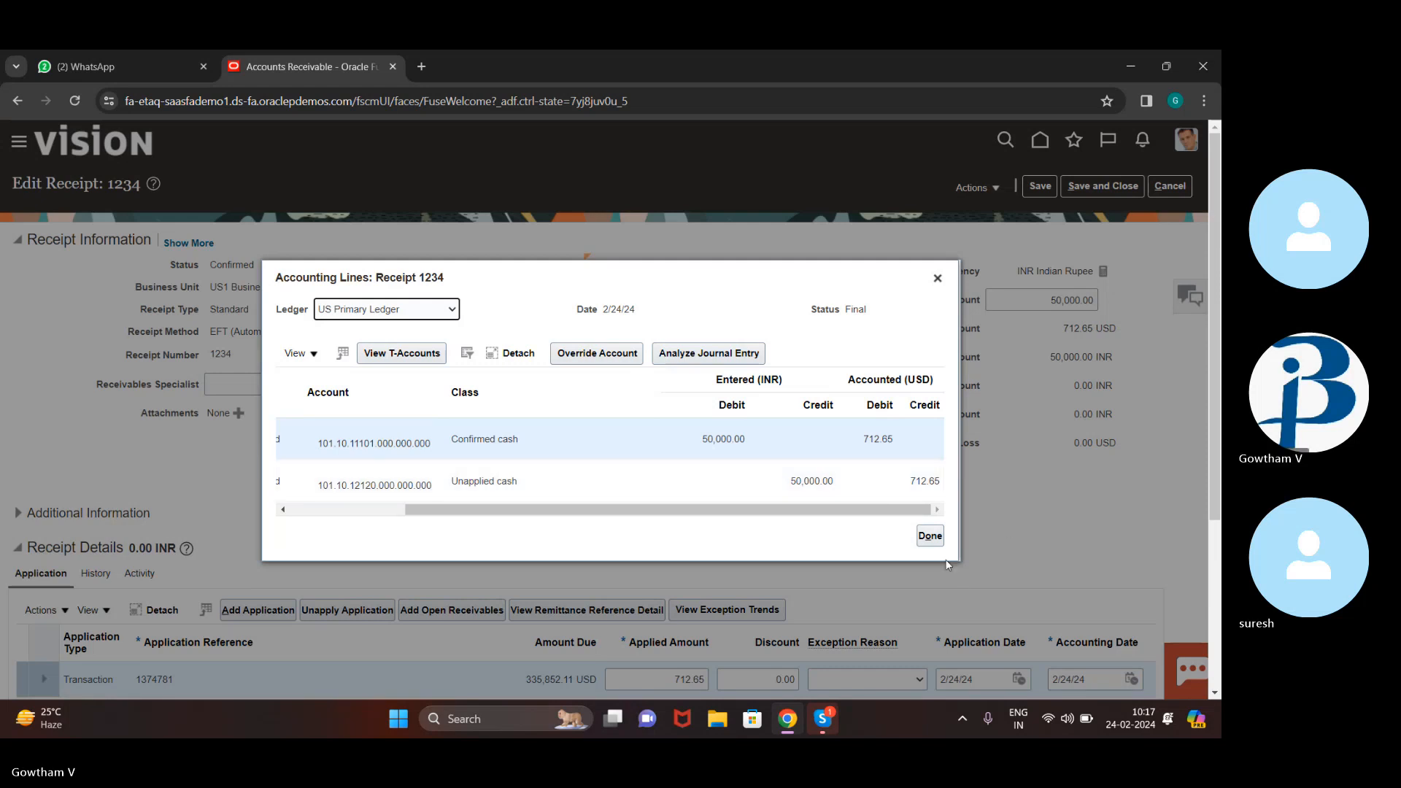
click(931, 537)
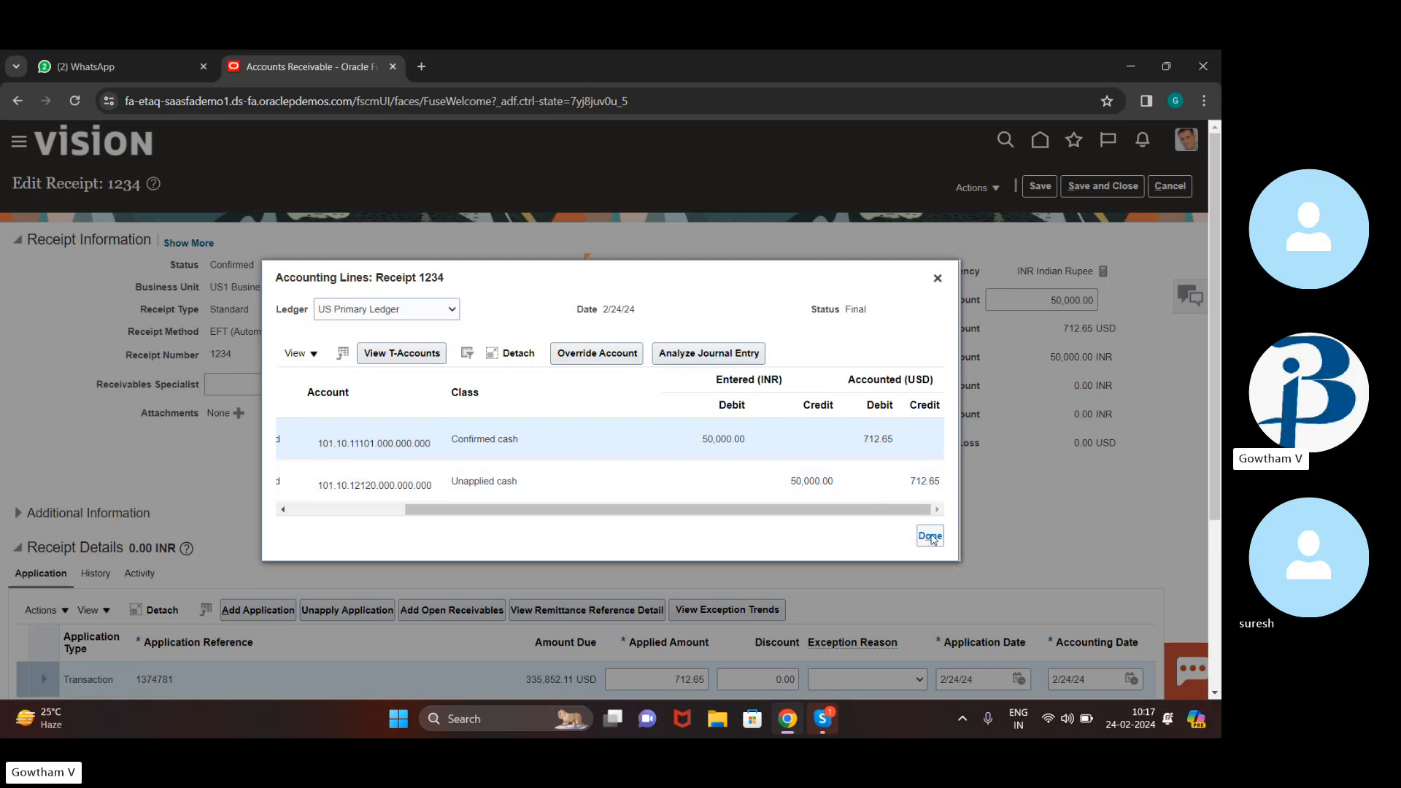
click(939, 279)
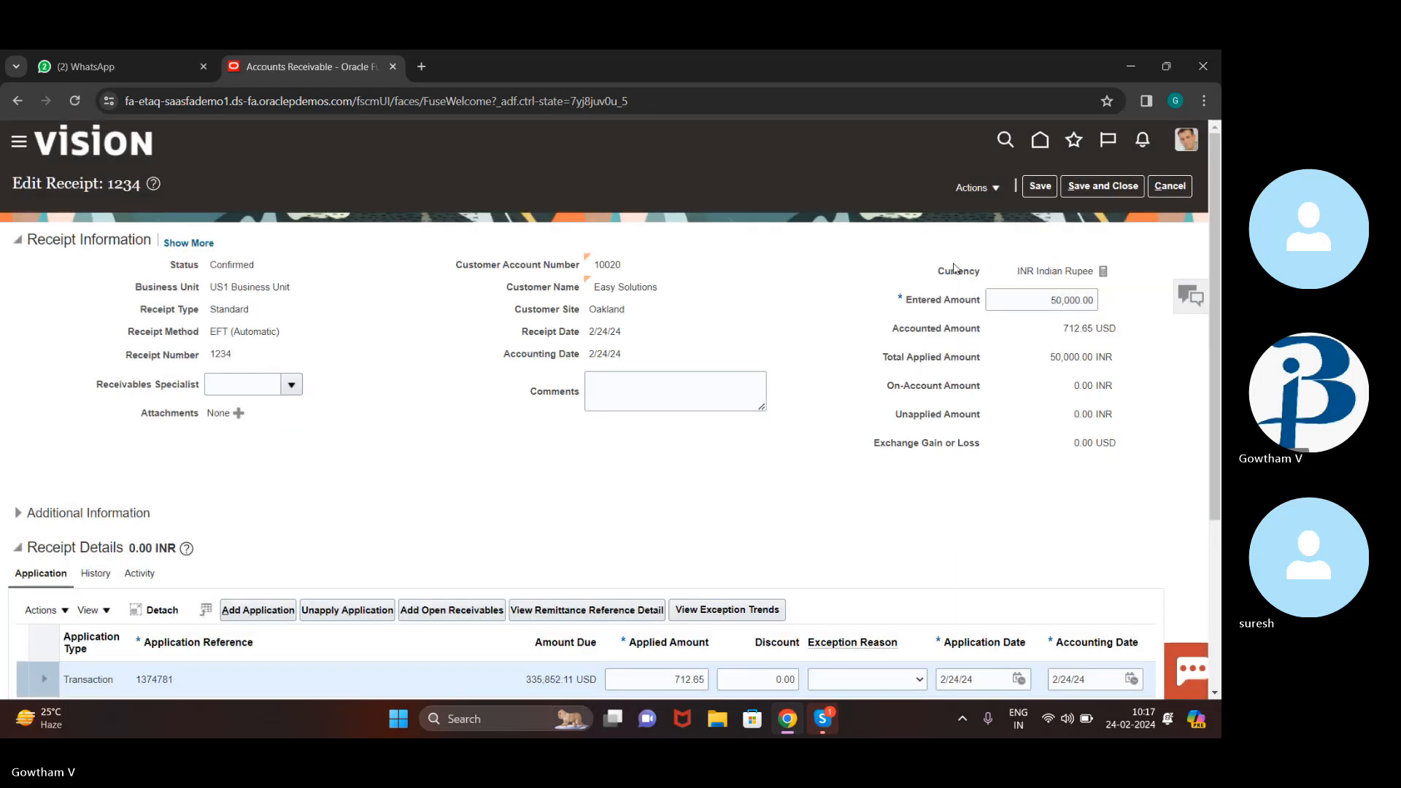
click(989, 194)
drag(1136, 250, 1097, 191)
Save and close receipt 1234, browse the Receivables task list, and return to the home page
click(1096, 191)
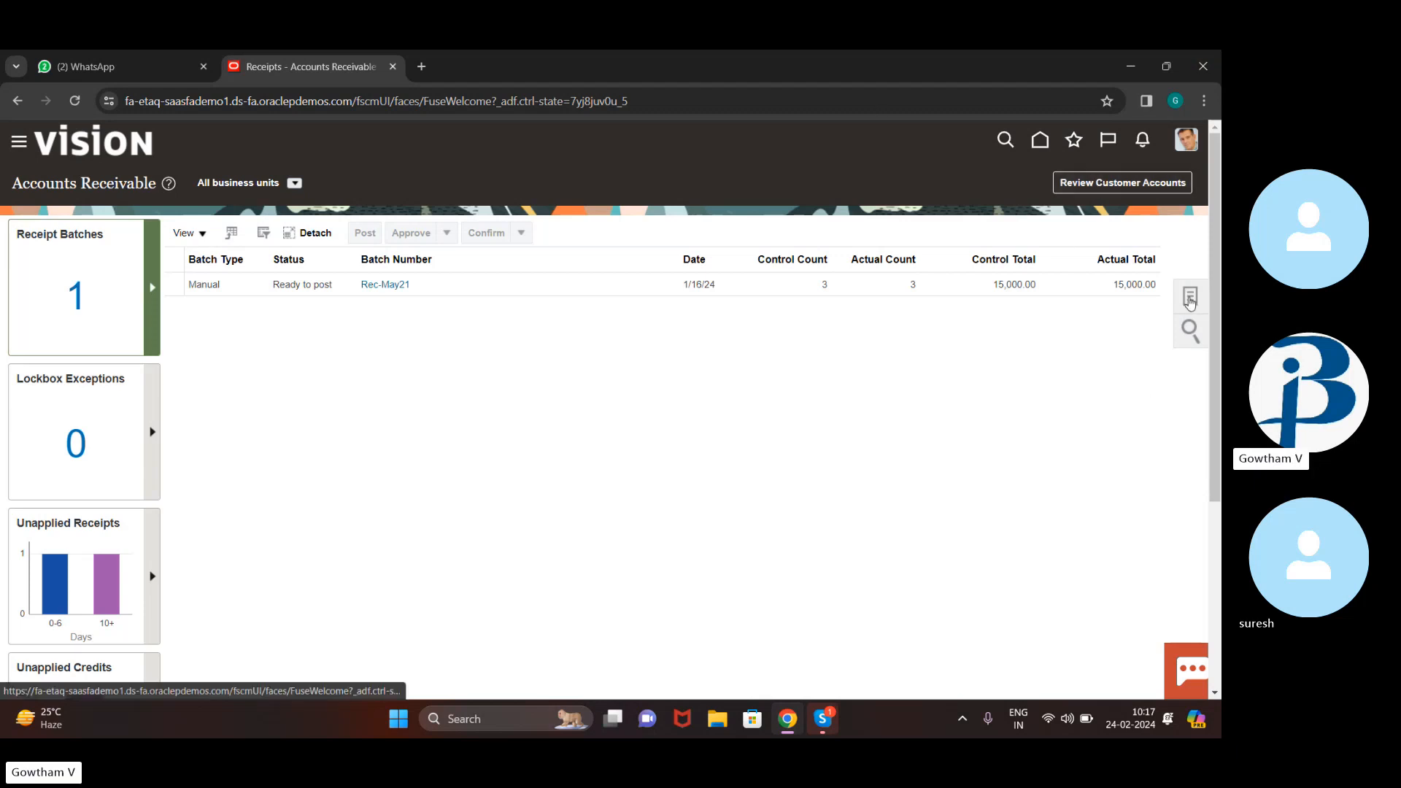
click(1191, 297)
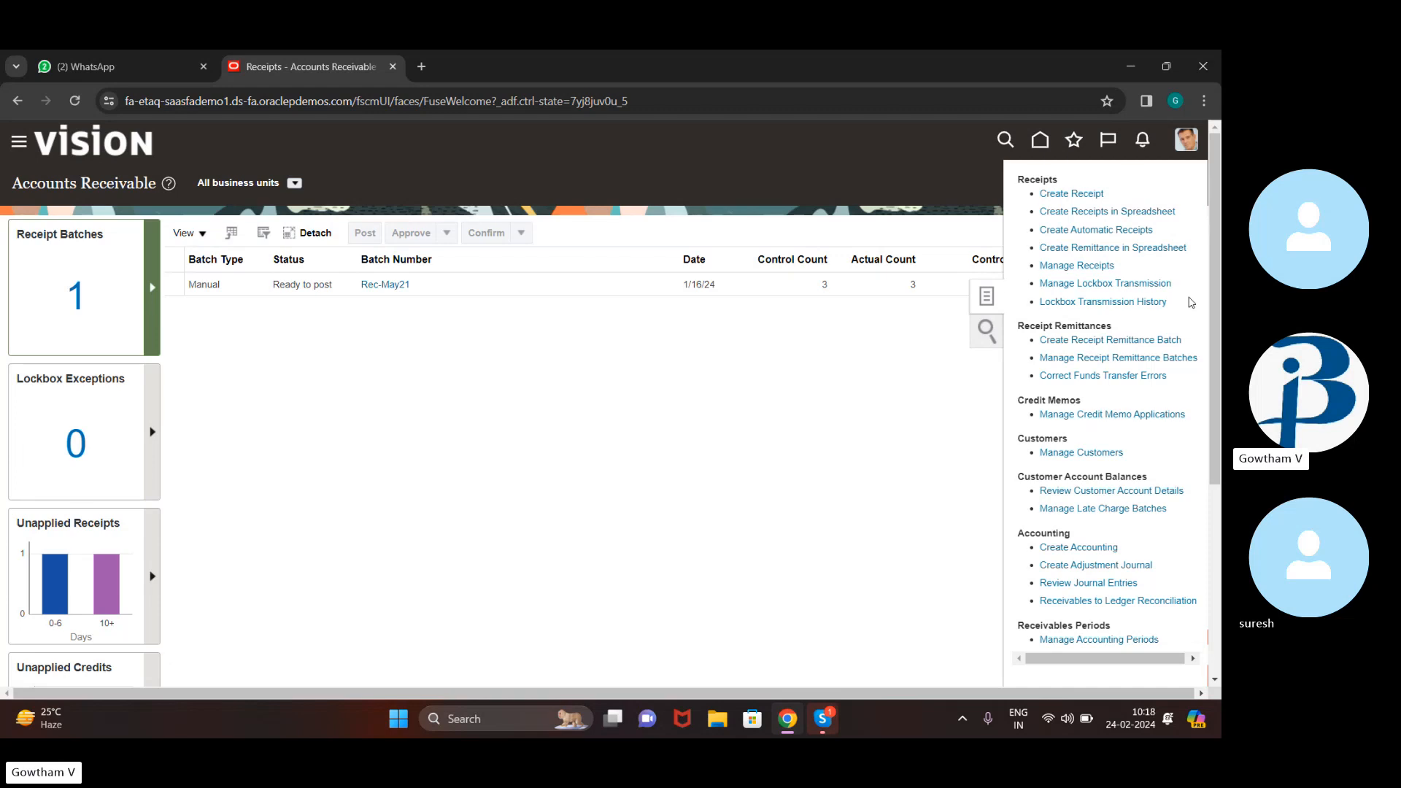
click(682, 425)
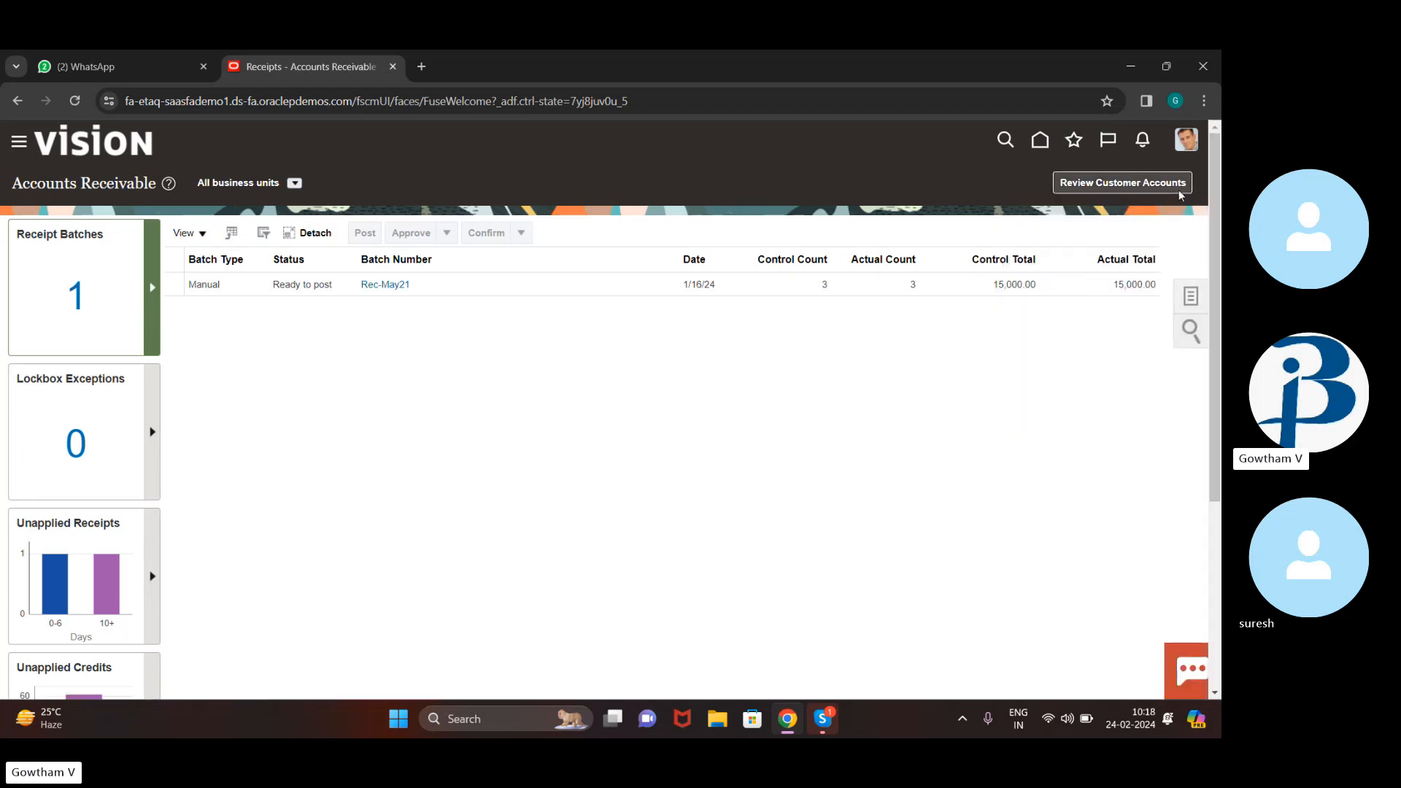
click(1183, 297)
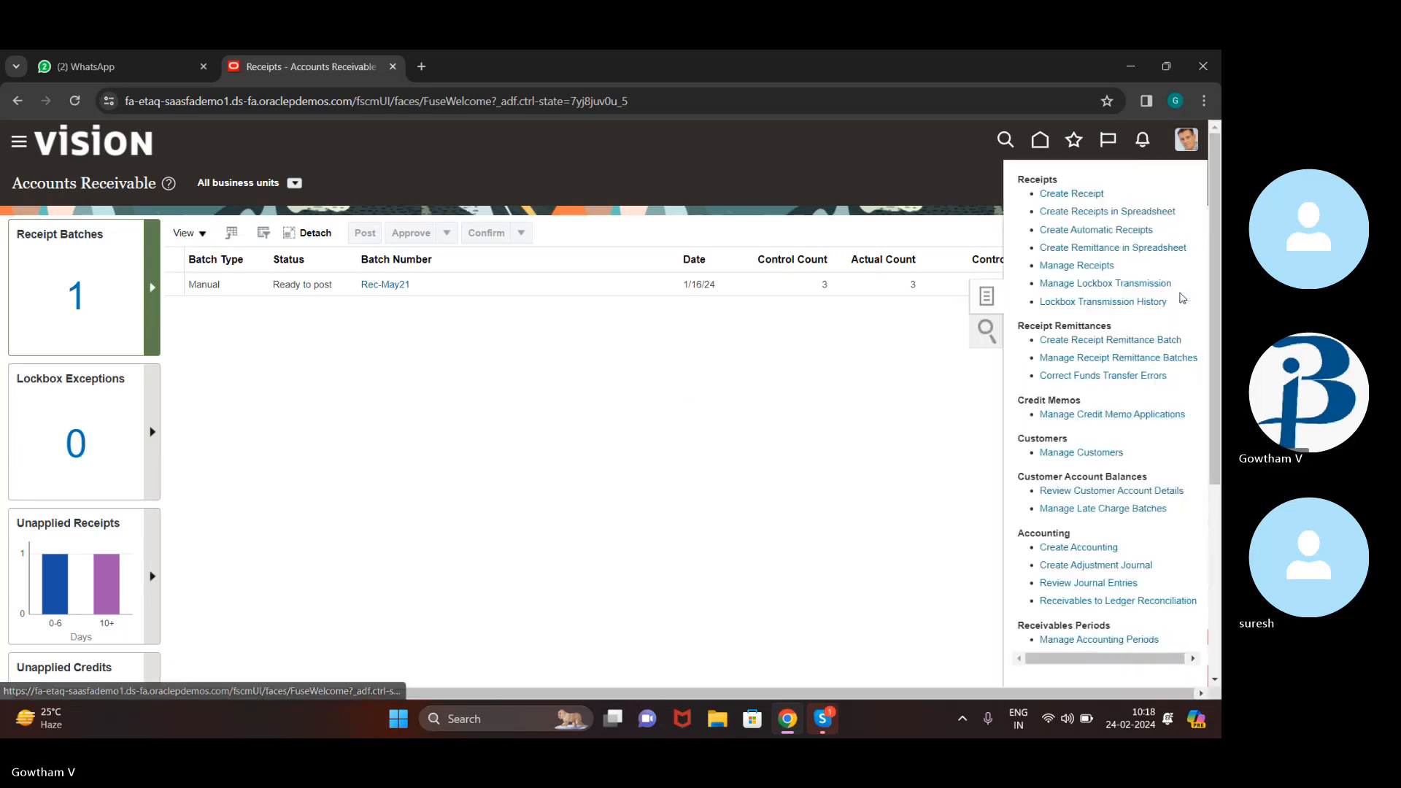
key(ctrl+a)
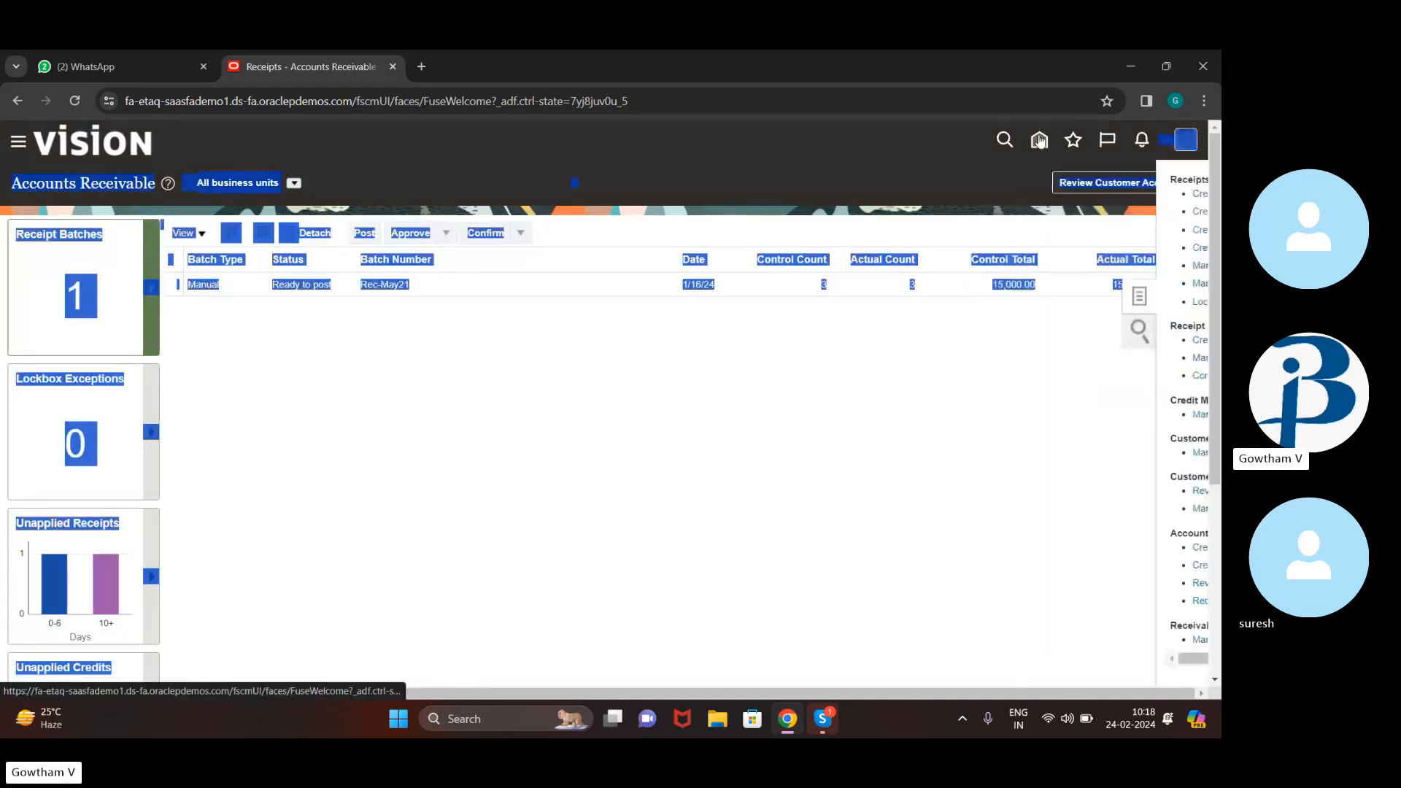
click(1039, 140)
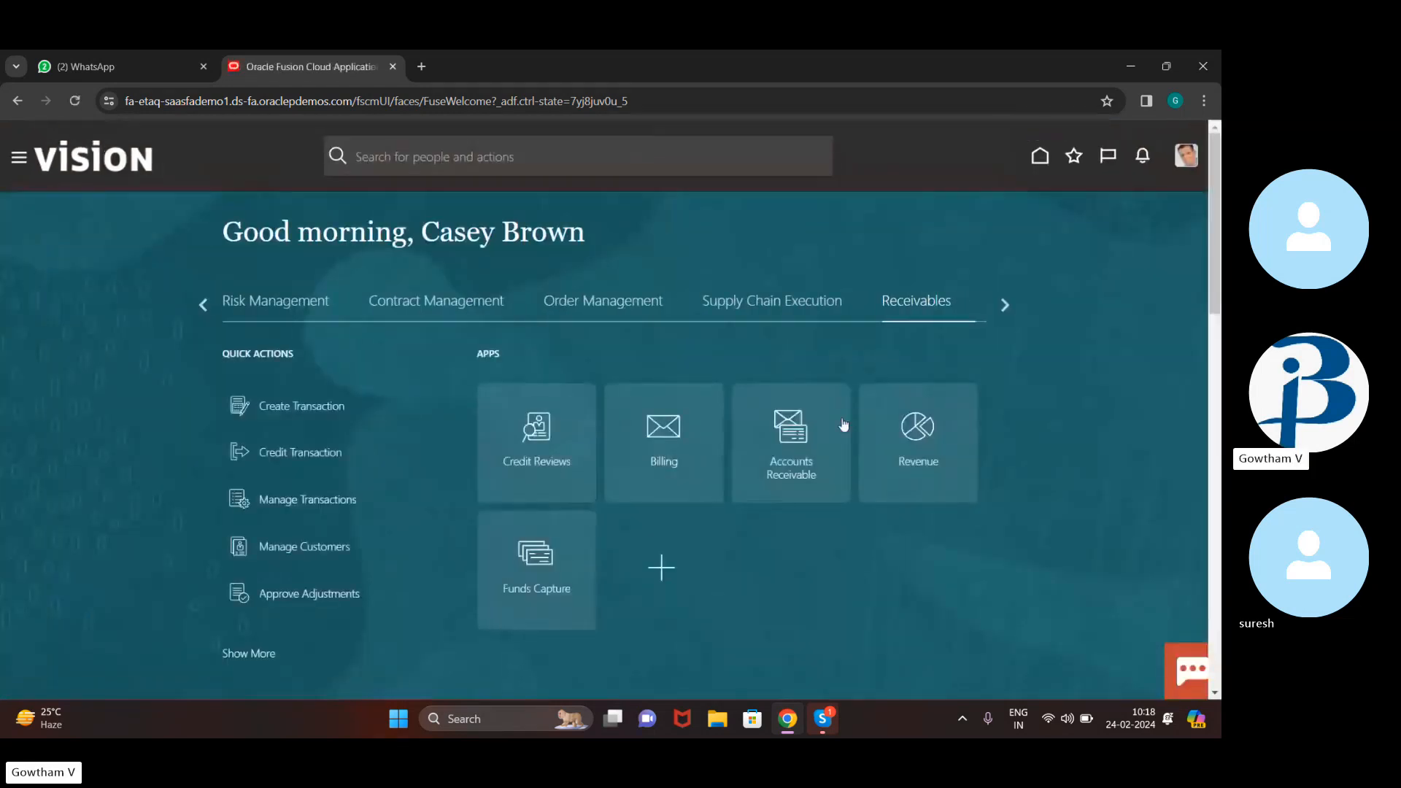
Scroll the home page to view the Receivables quick actions and apps
scroll(995, 549, down, 3)
scroll(996, 550, up, 3)
scroll(996, 549, down, 1)
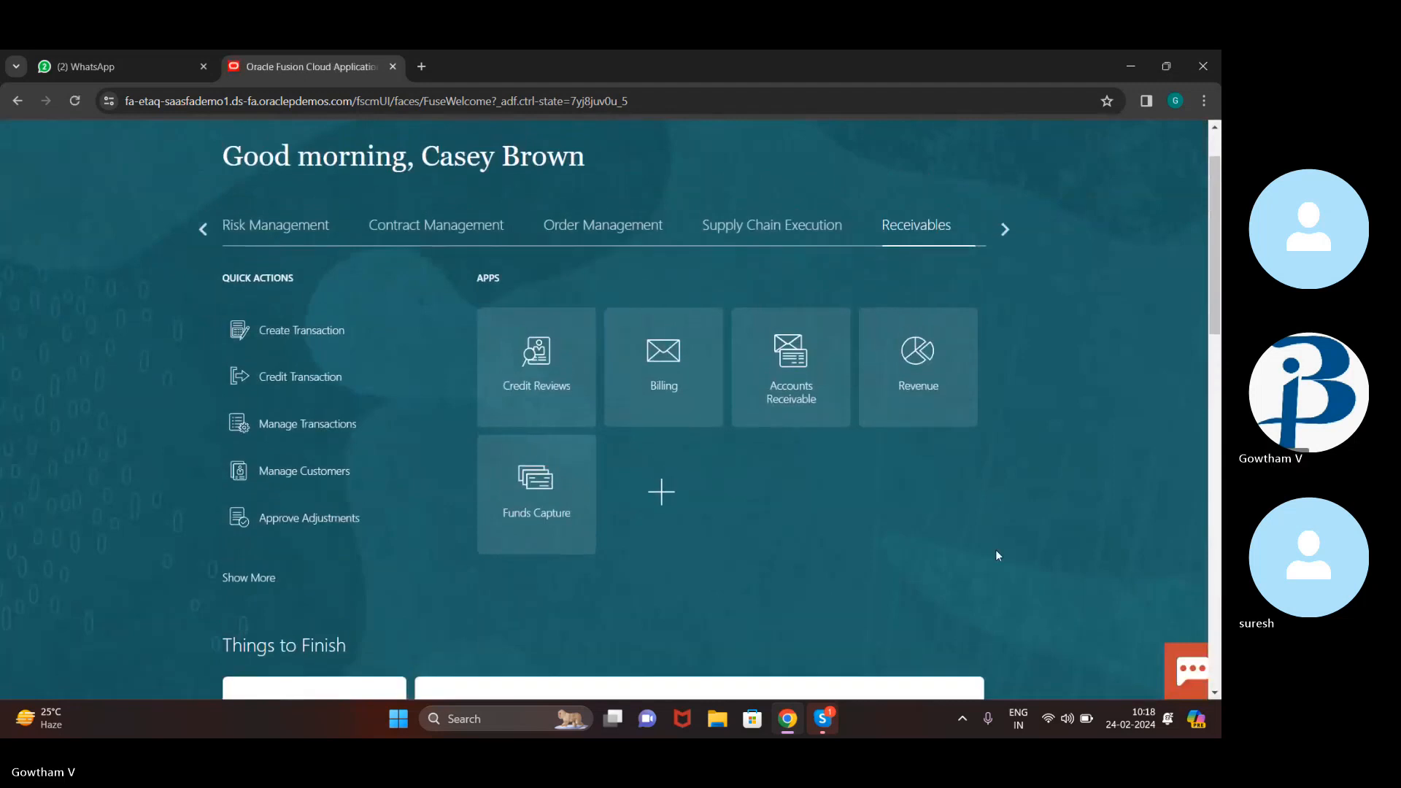
scroll(996, 554, up, 1)
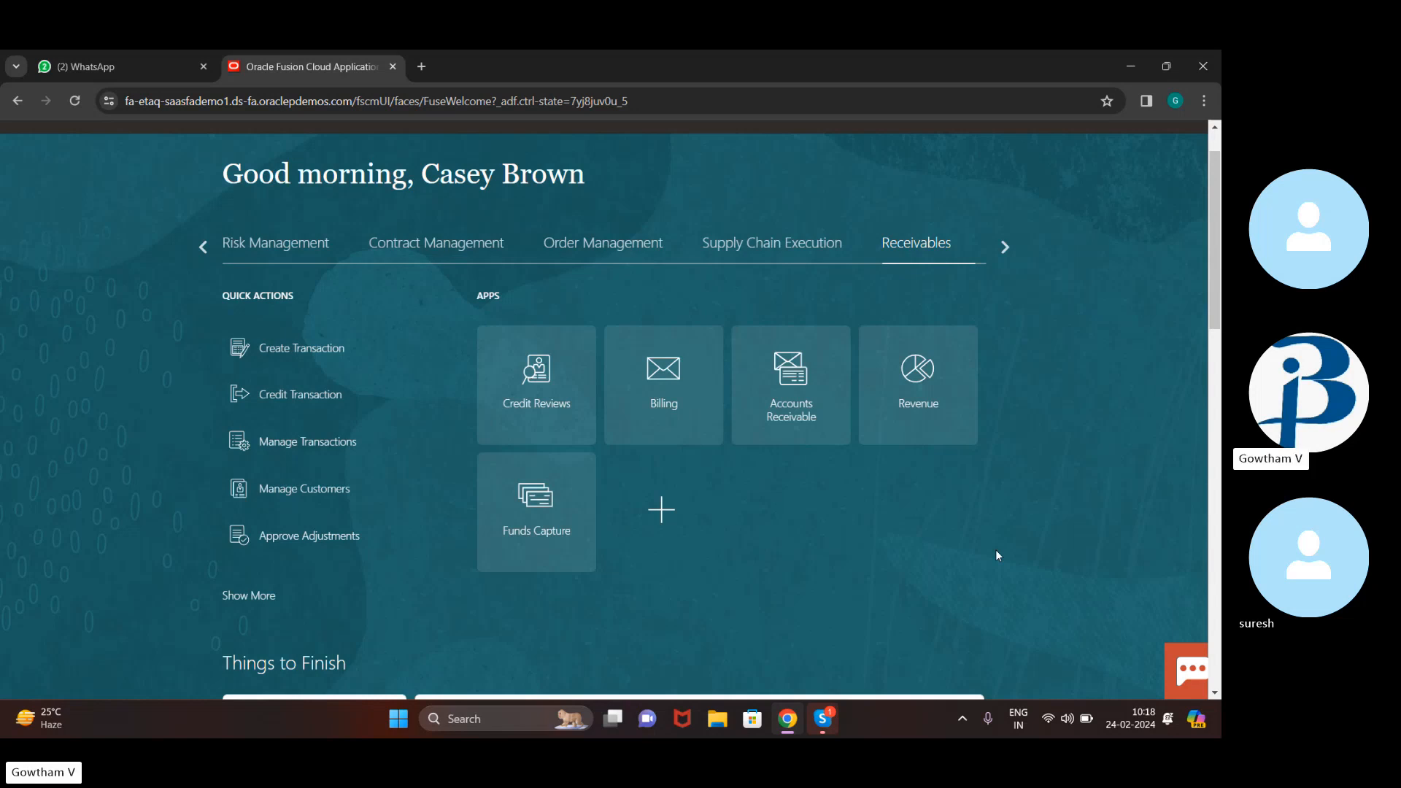
Open the Billing work area and launch Create Customer for a new organization customer
click(663, 377)
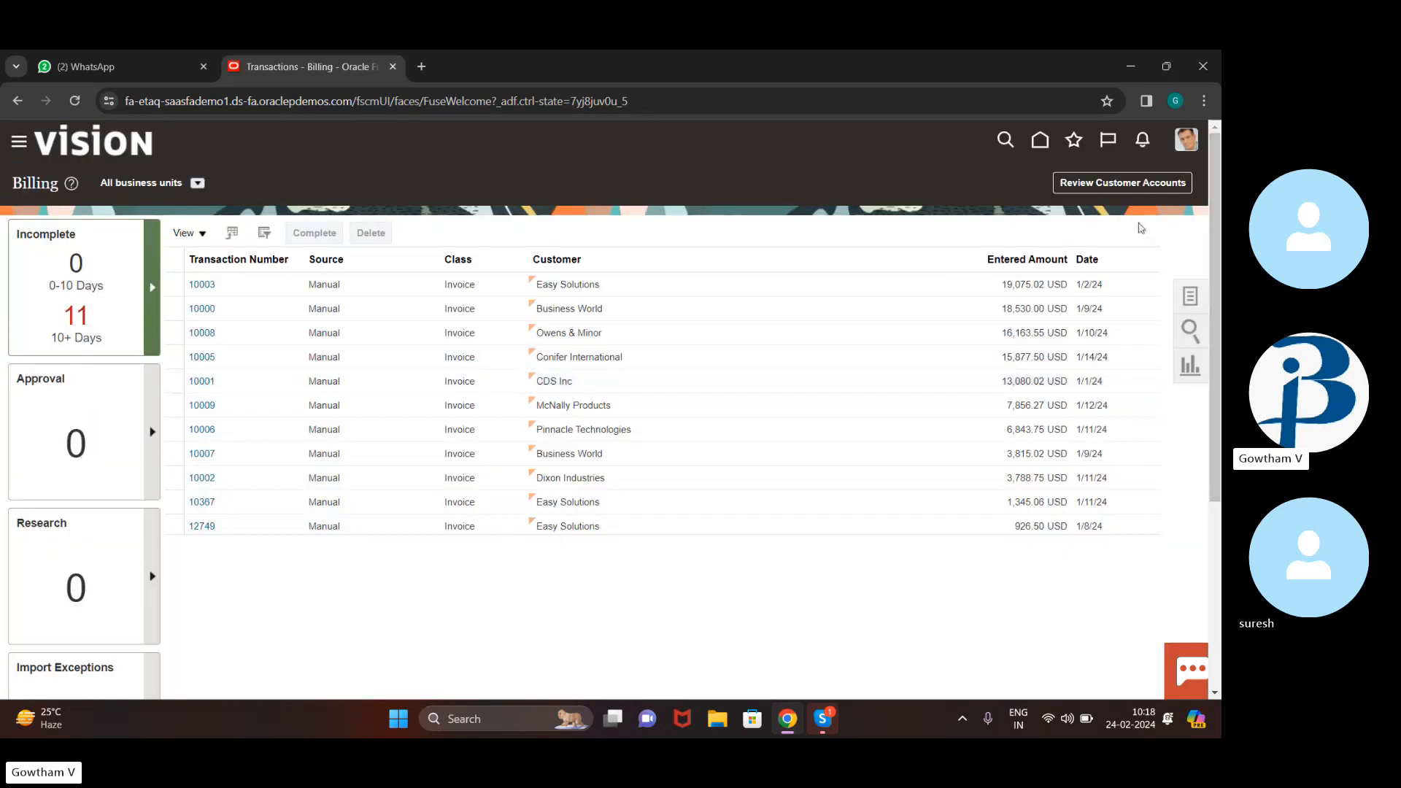
click(1190, 300)
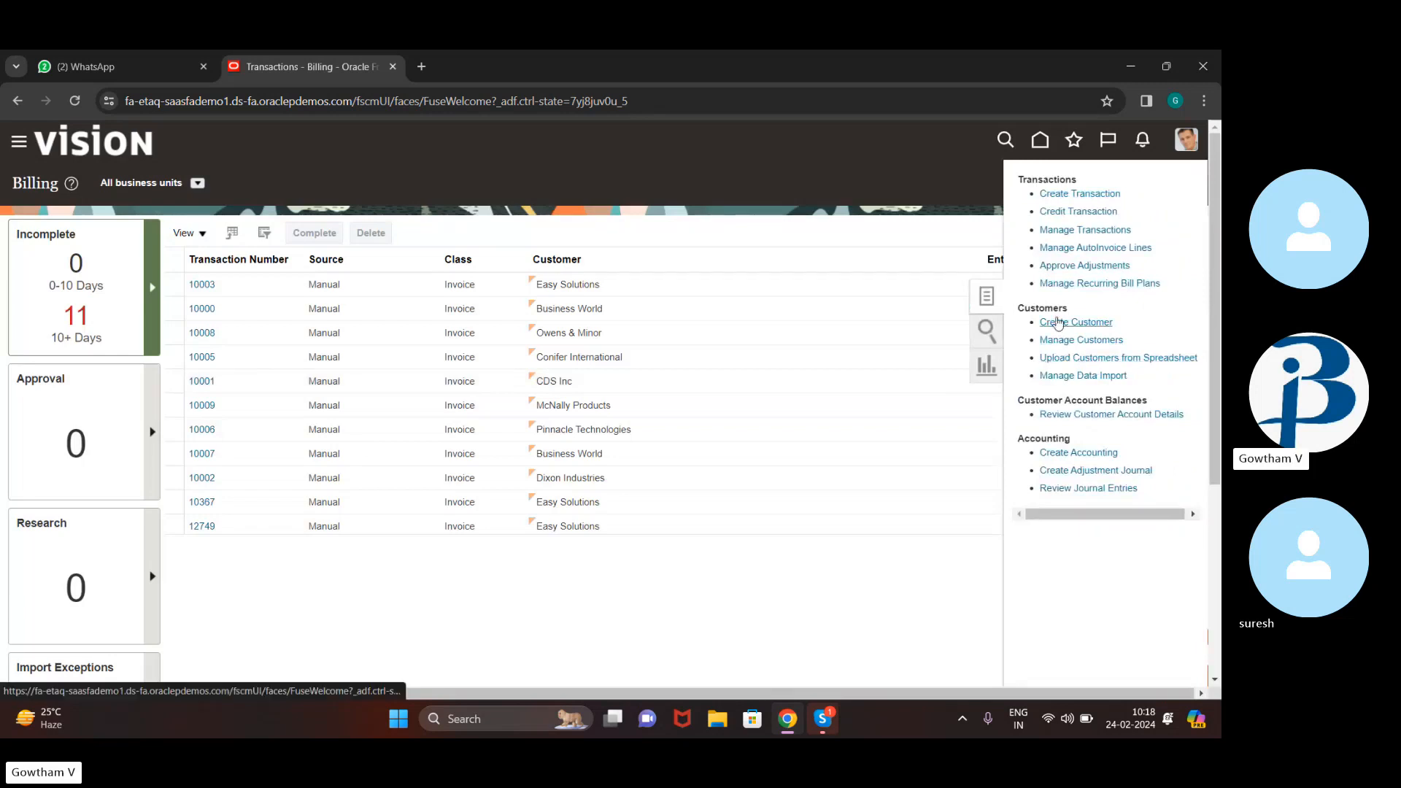
click(1056, 318)
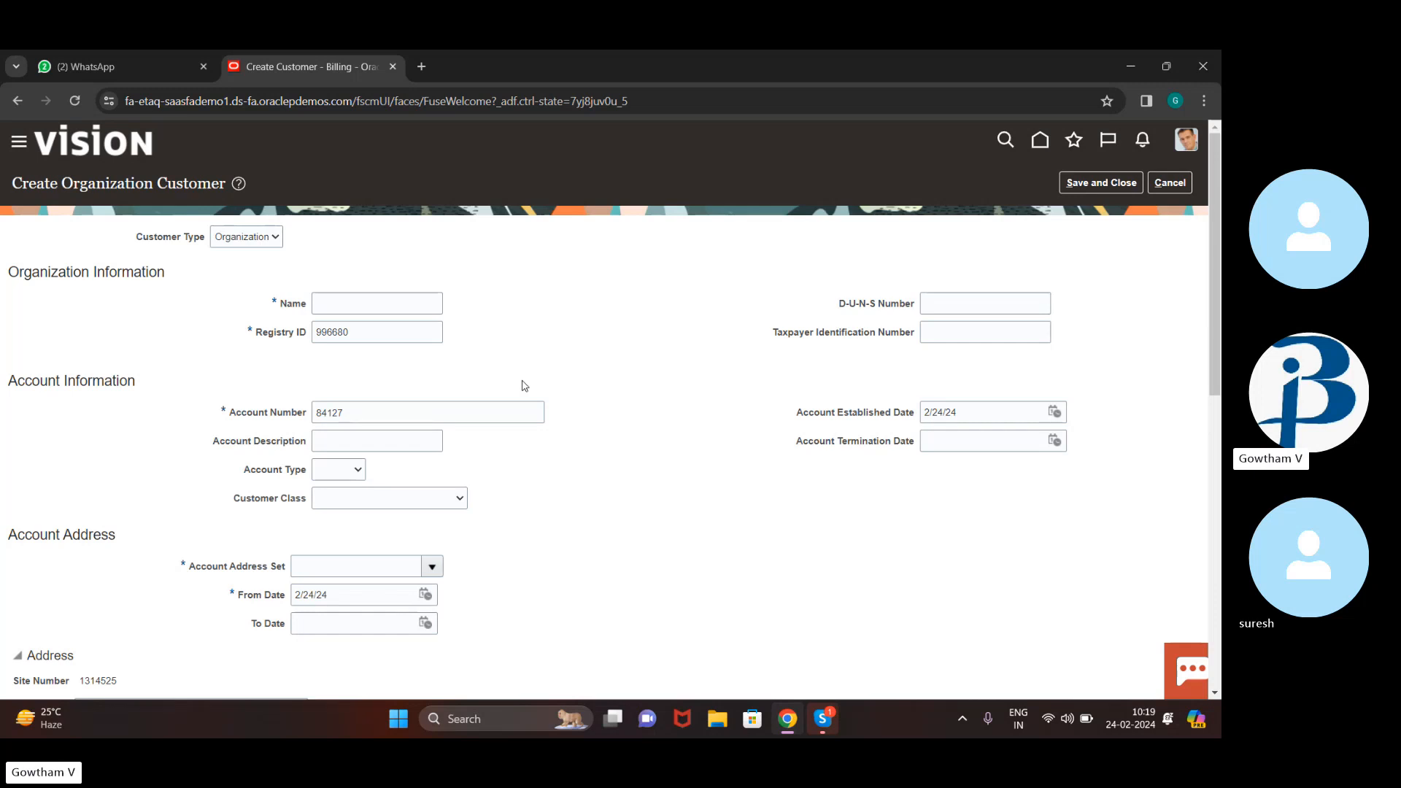
Name the customer '11 buddy corporation', leaving the generated Registry ID 996680 unchanged
click(425, 298)
text(11 buddy)
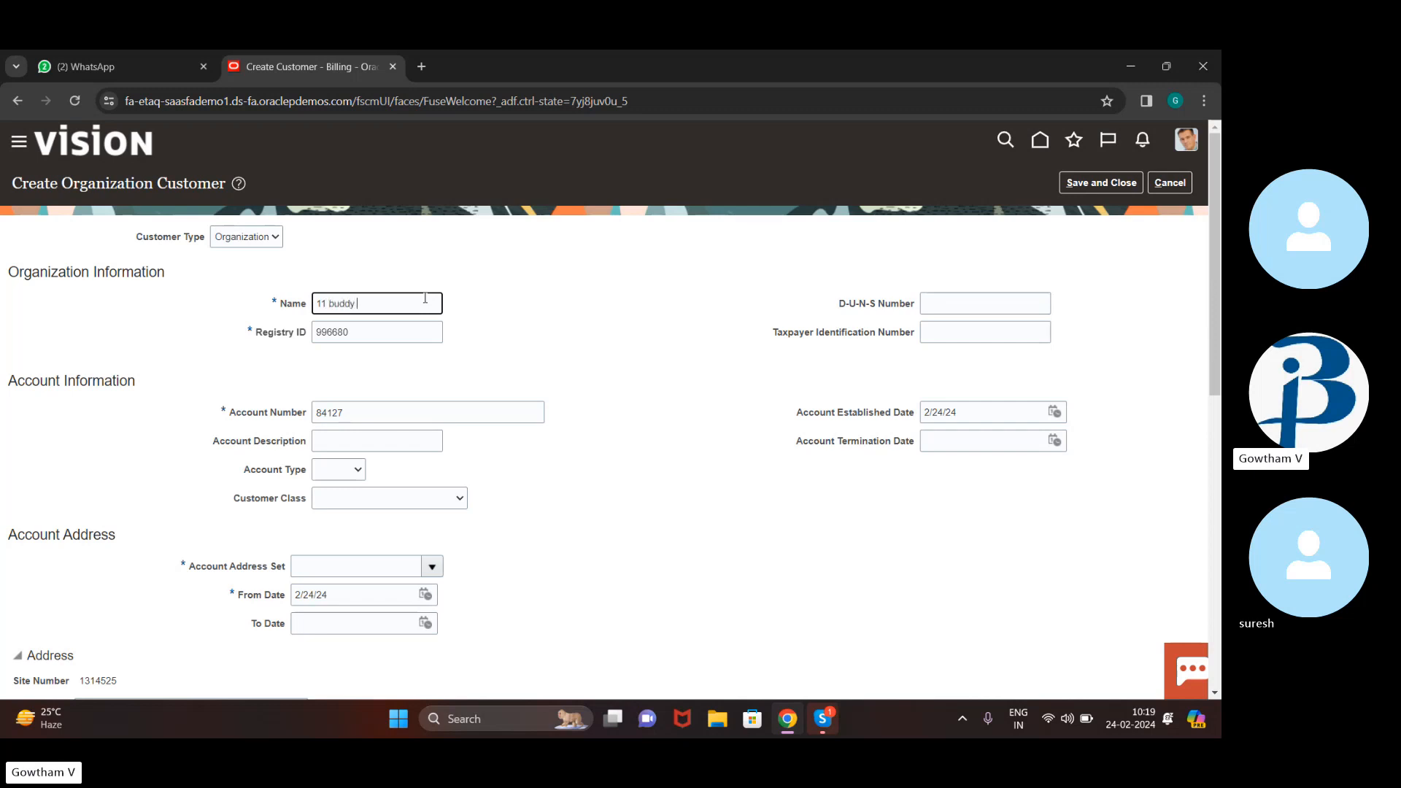
text( corporation)
double_click(343, 338)
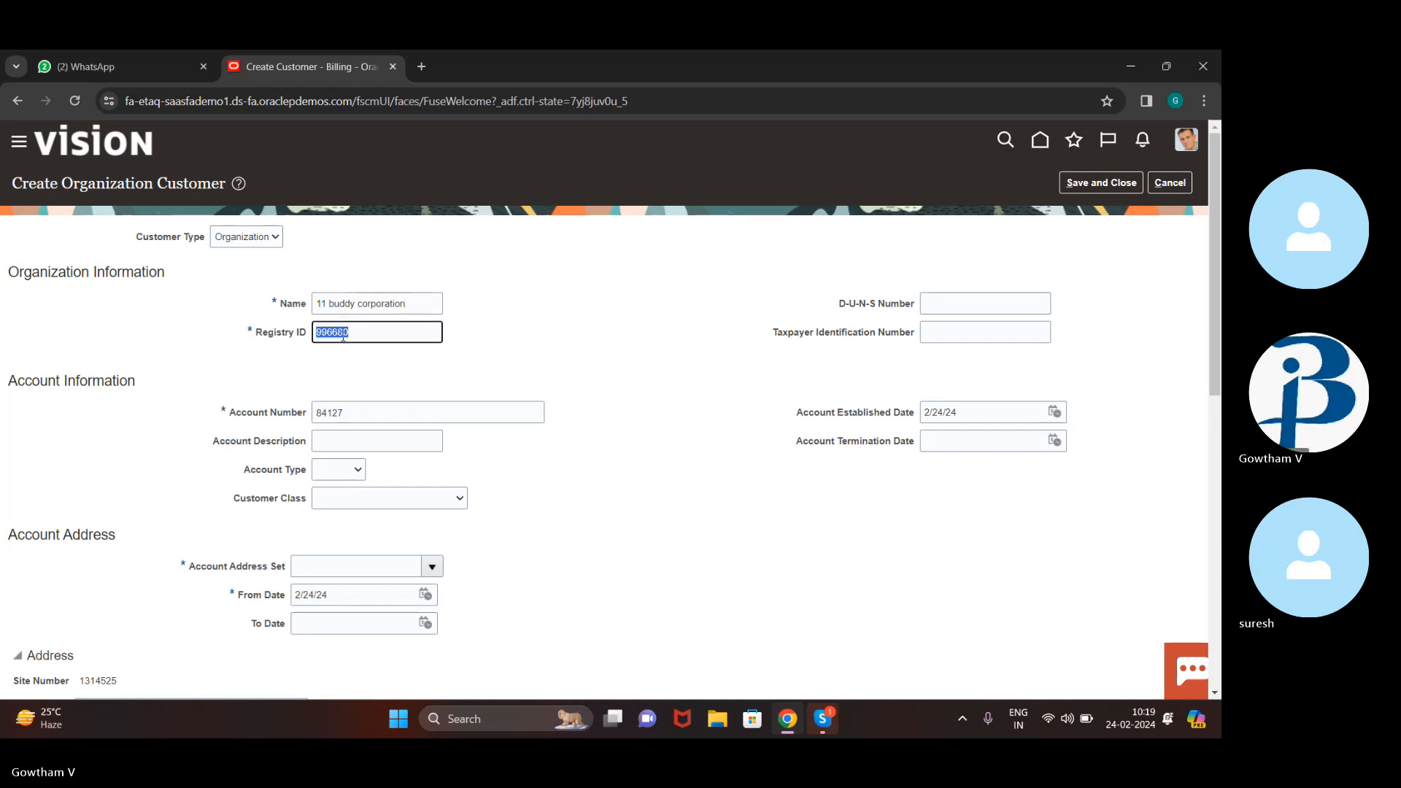
click(496, 348)
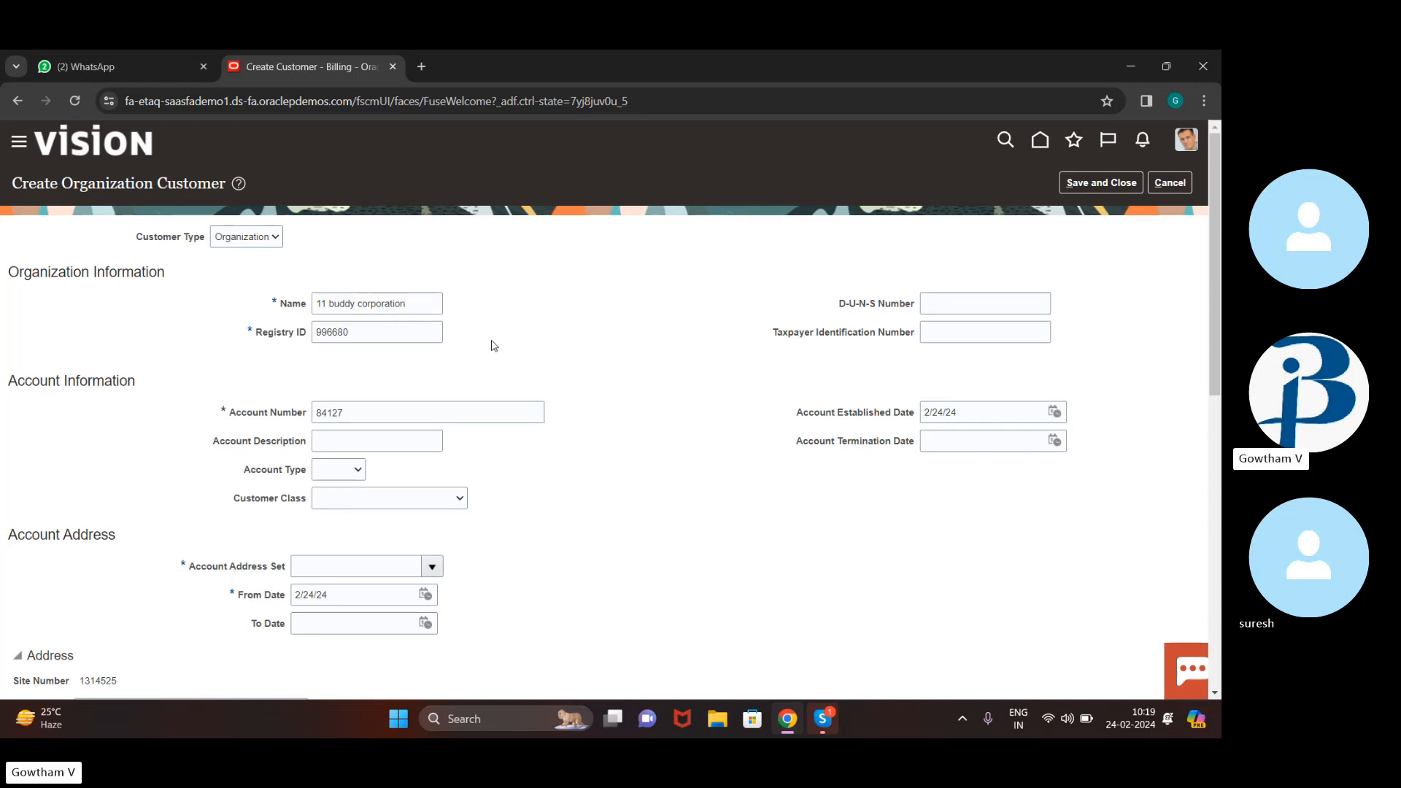
scroll(456, 448, down, 1)
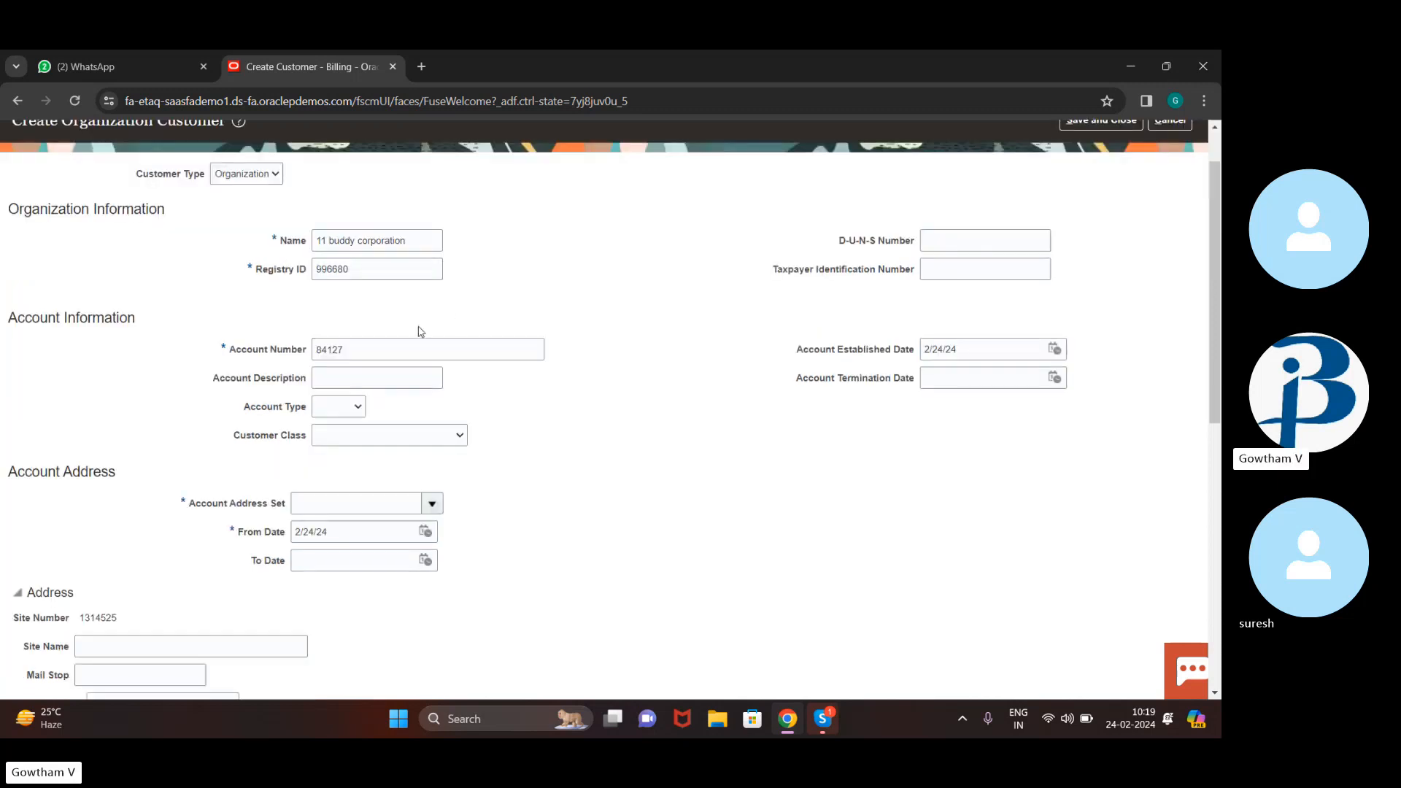
click(379, 374)
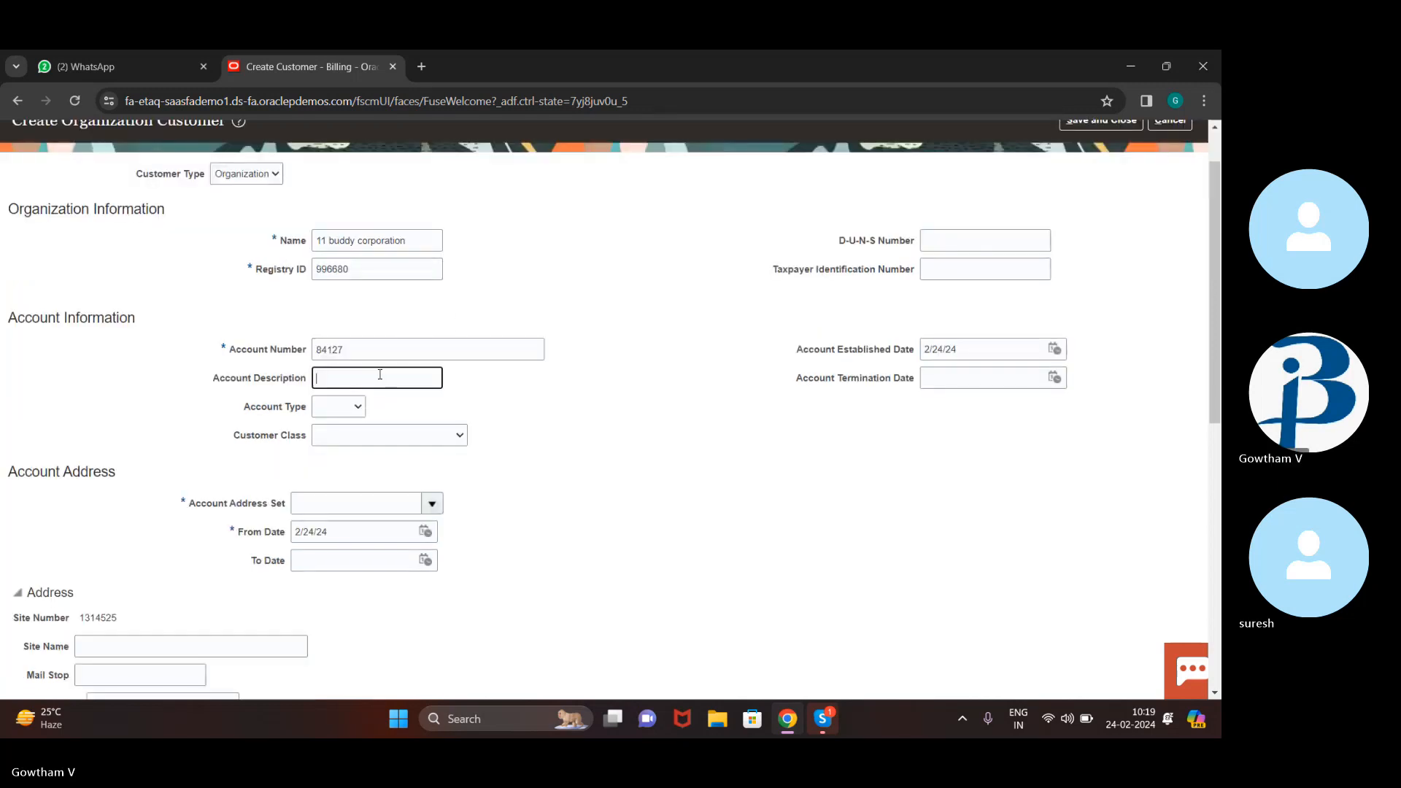
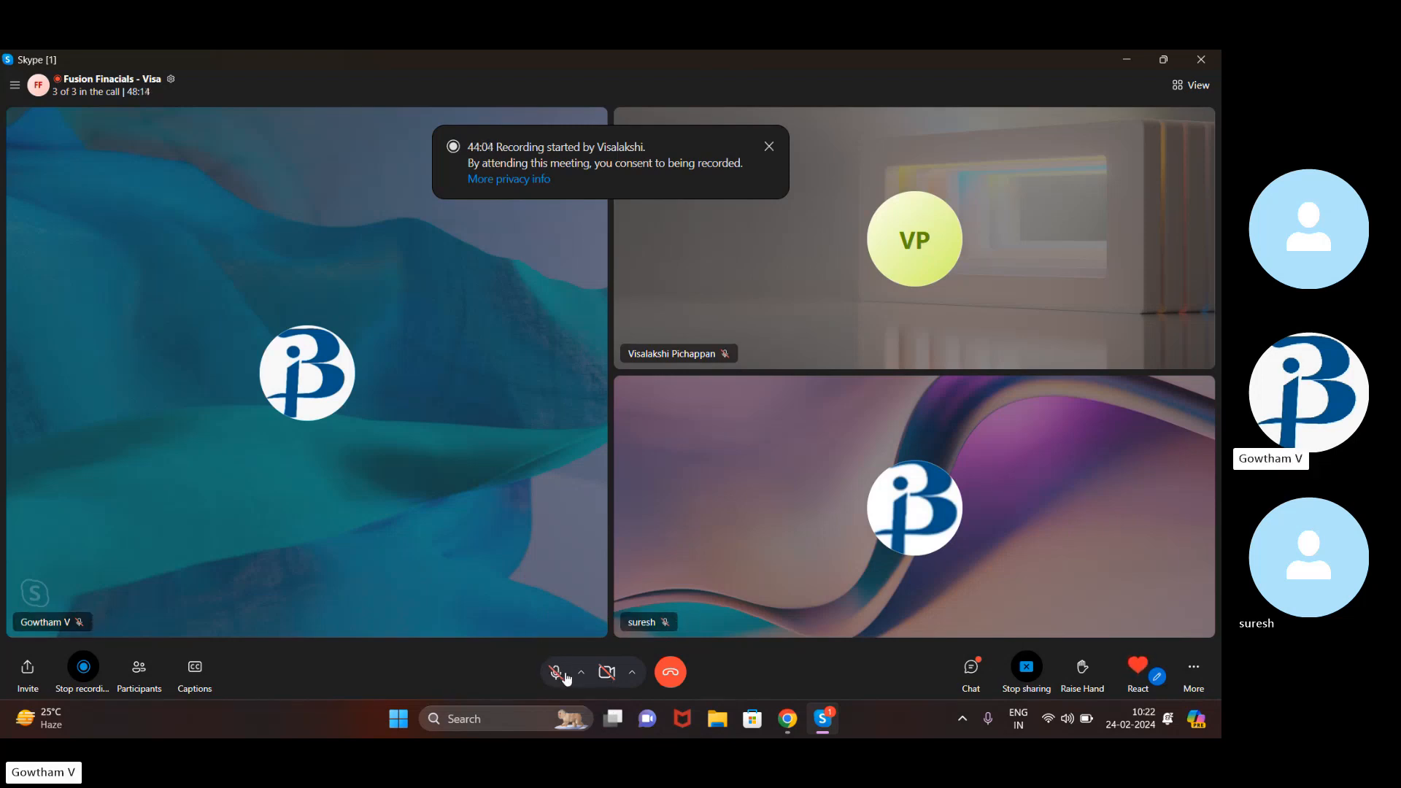
Unmute the Skype microphone and return to the browser's Create Customer form
click(567, 678)
click(798, 722)
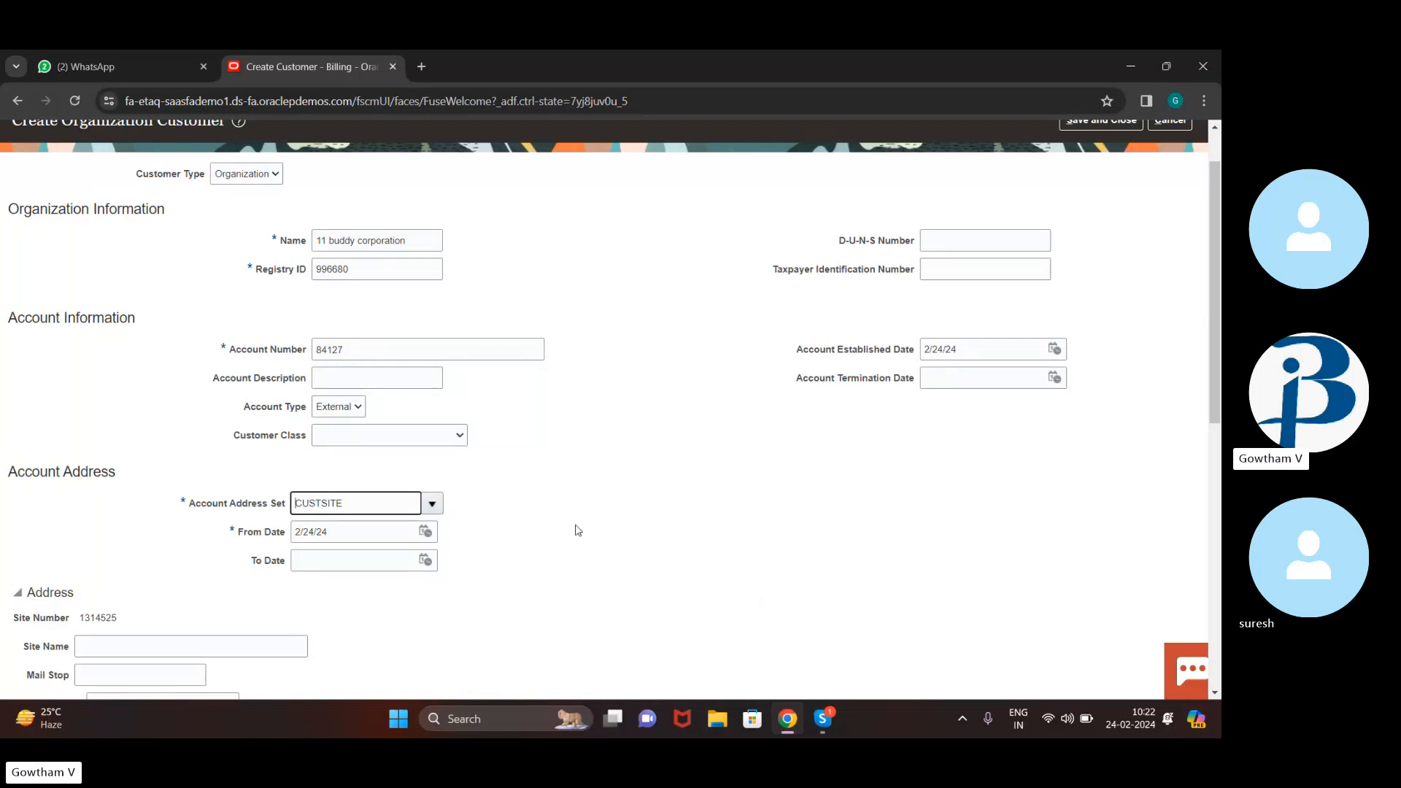
Browse the Customer Class list and close it without choosing a class
click(447, 438)
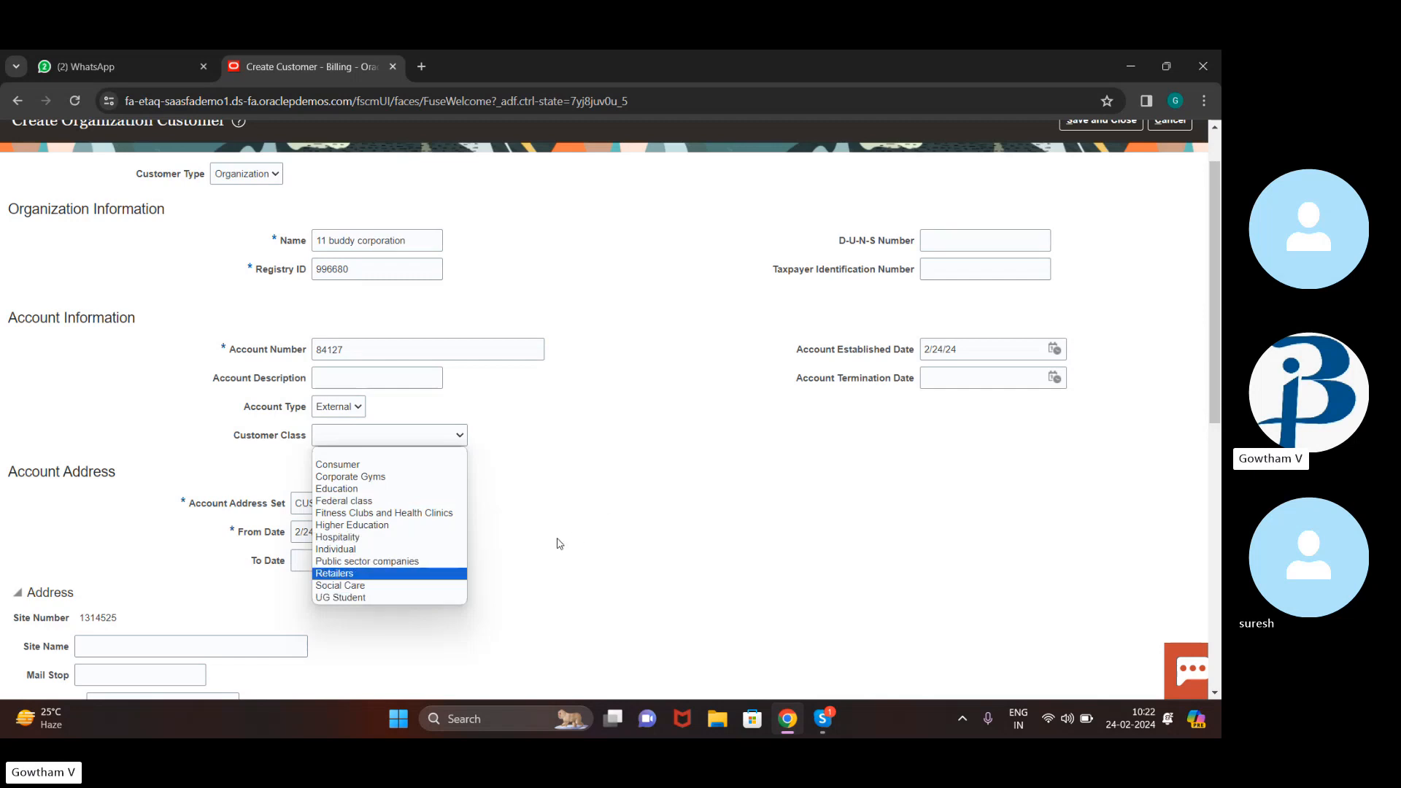
key(Down)
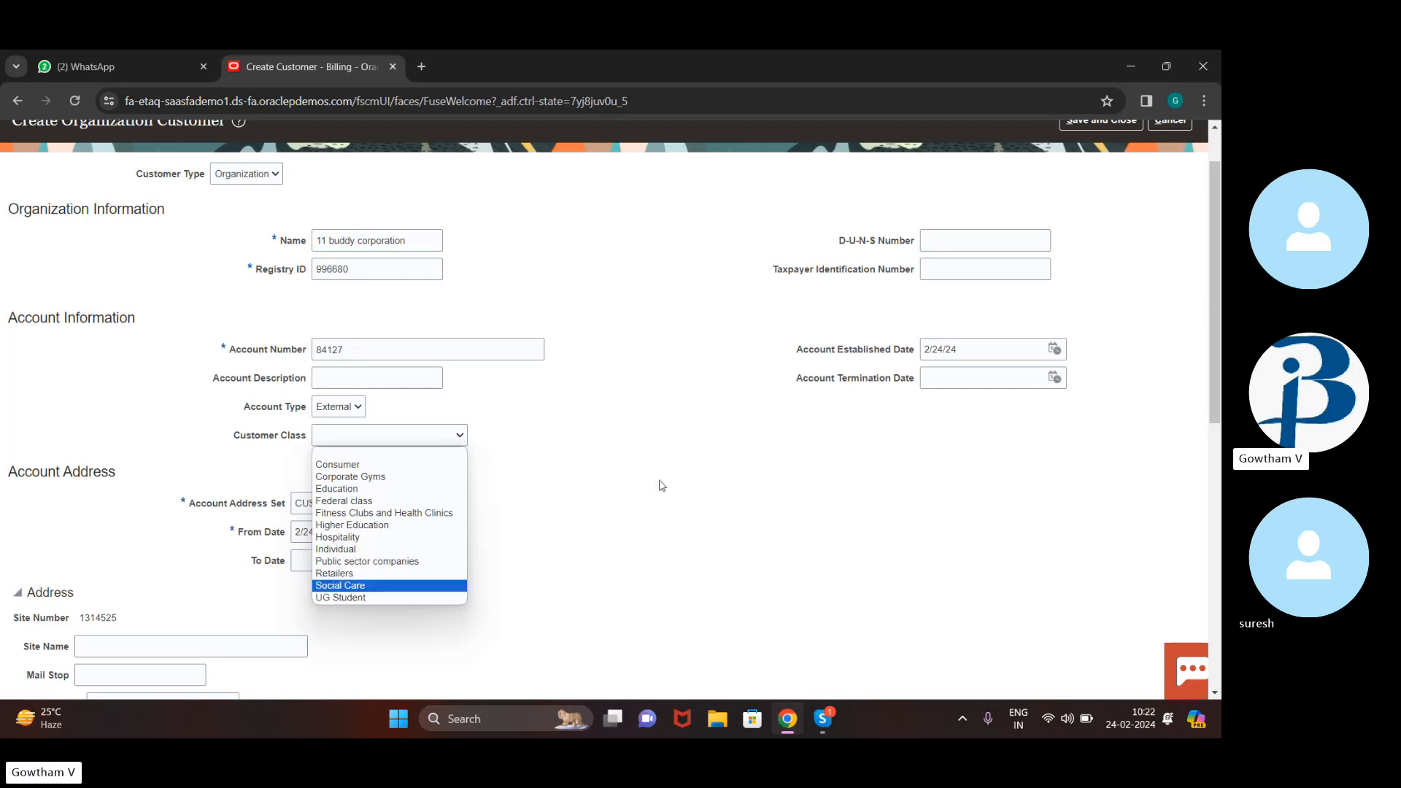
key(Escape)
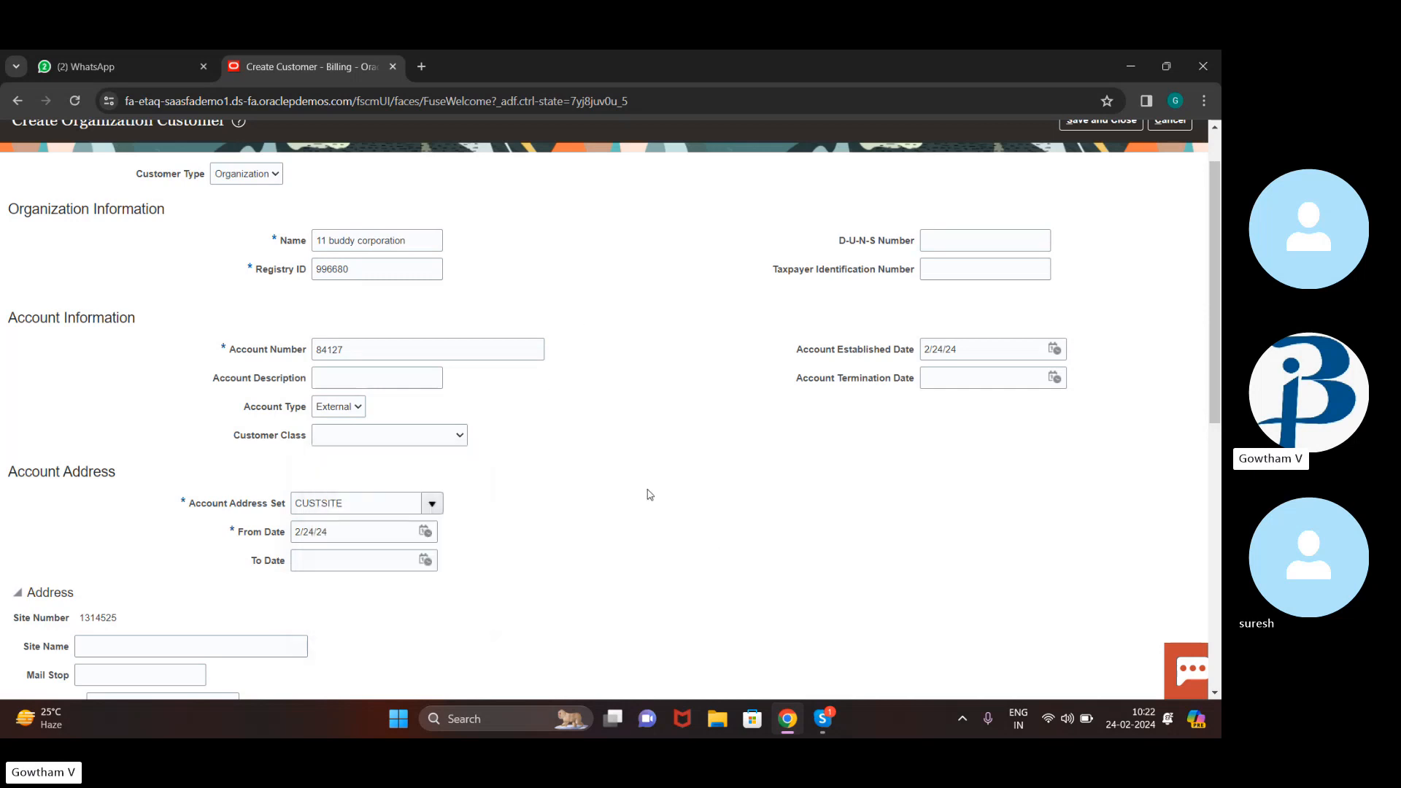
click(455, 438)
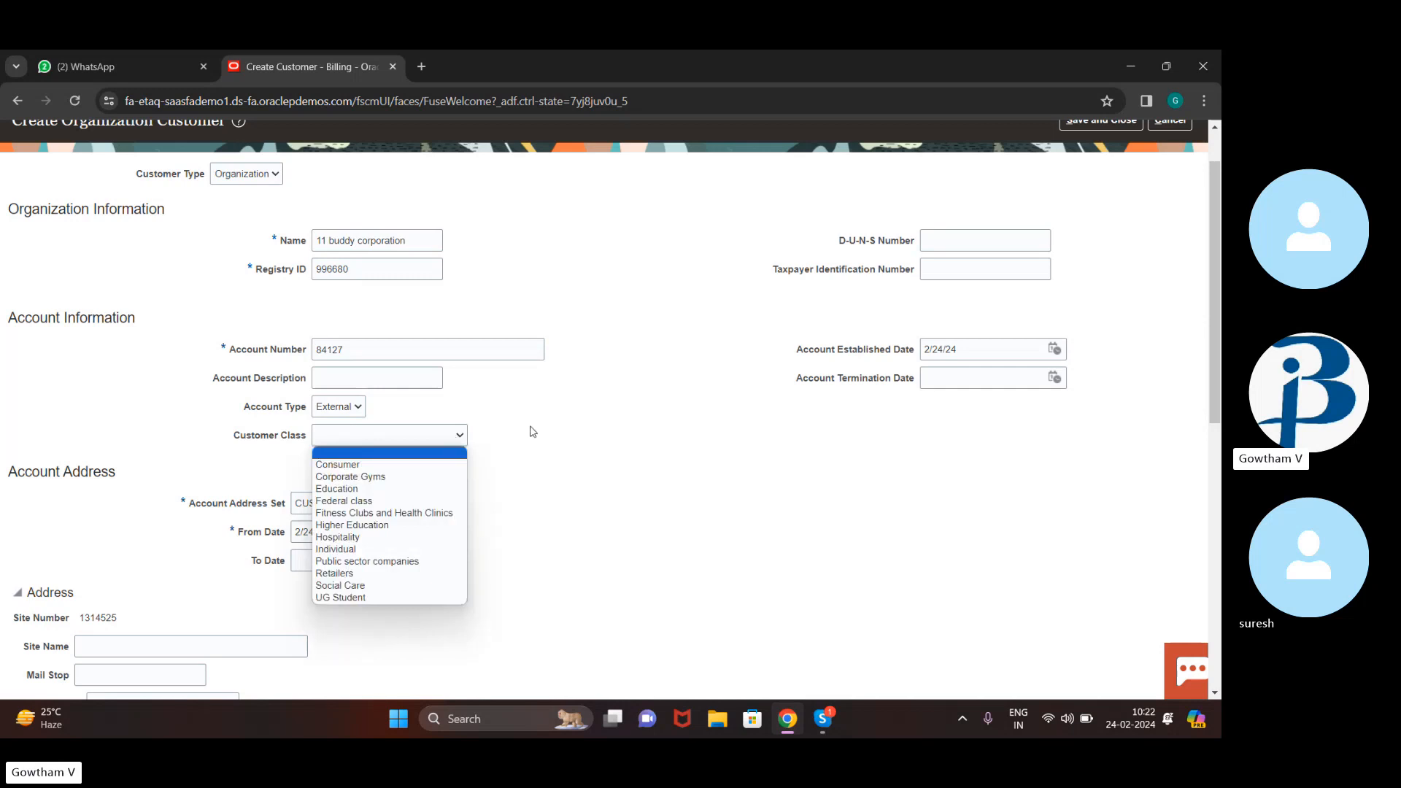
drag(535, 431, 379, 381)
Copy the name '11 buddy corporation' into Account Description
click(378, 378)
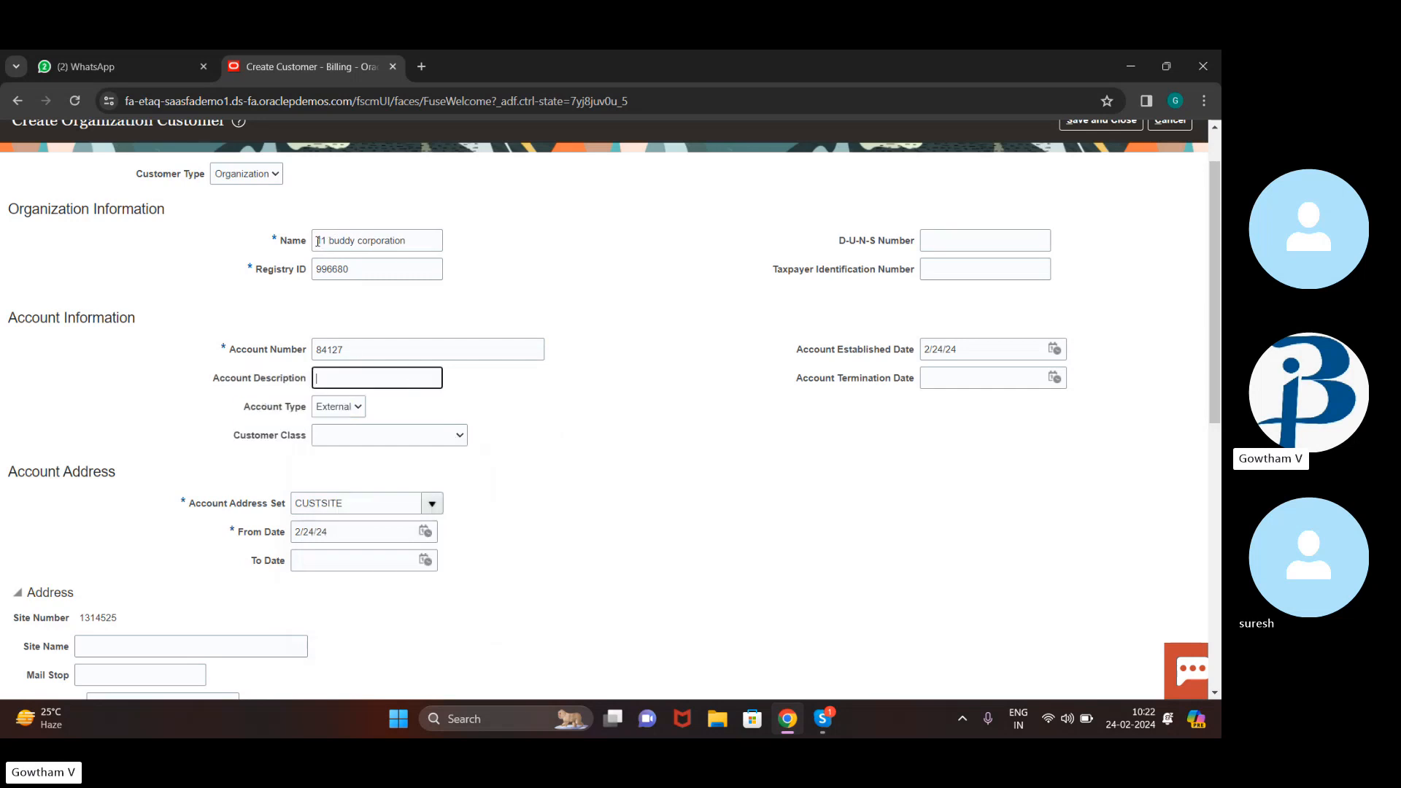
drag(319, 240, 521, 274)
key(ctrl+c)
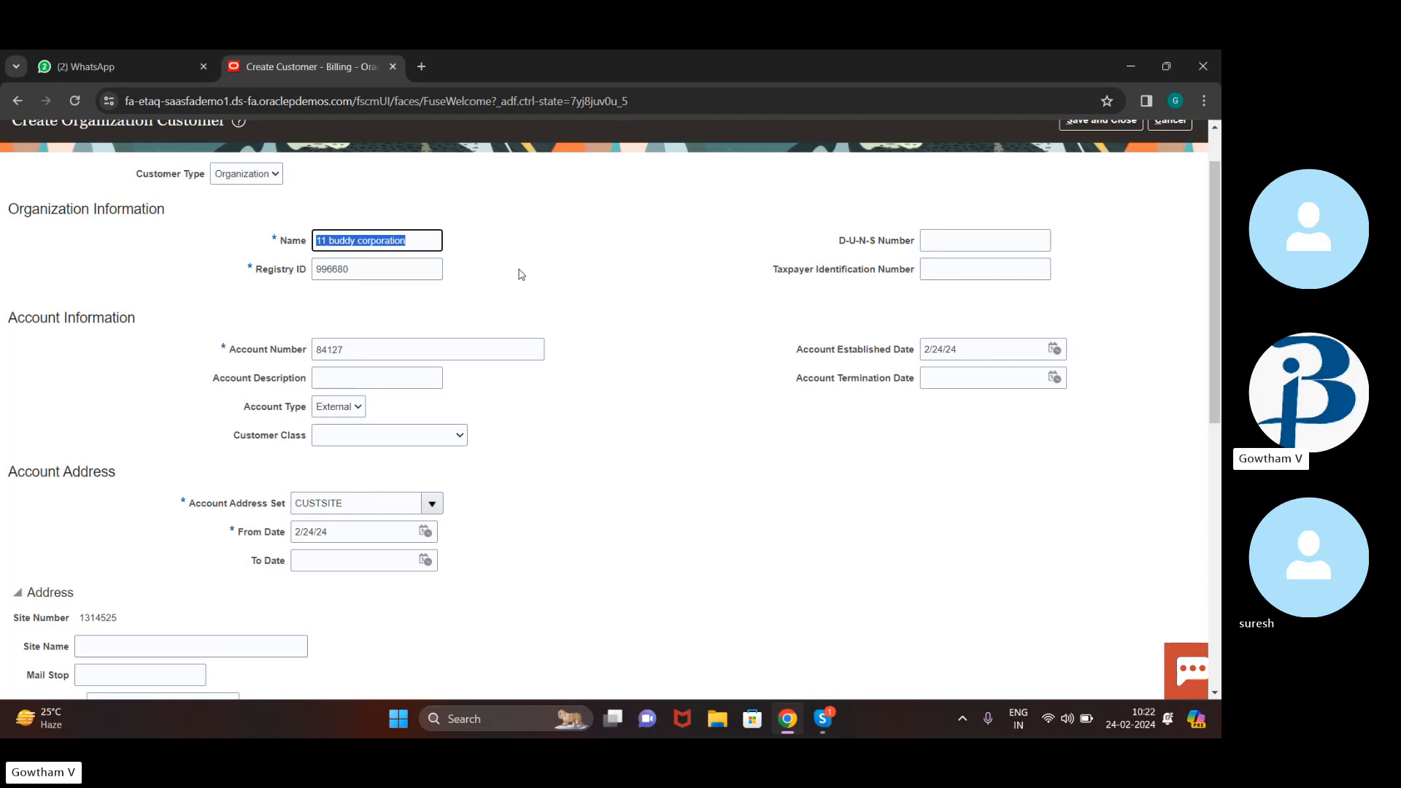
click(423, 378)
key(ctrl+v)
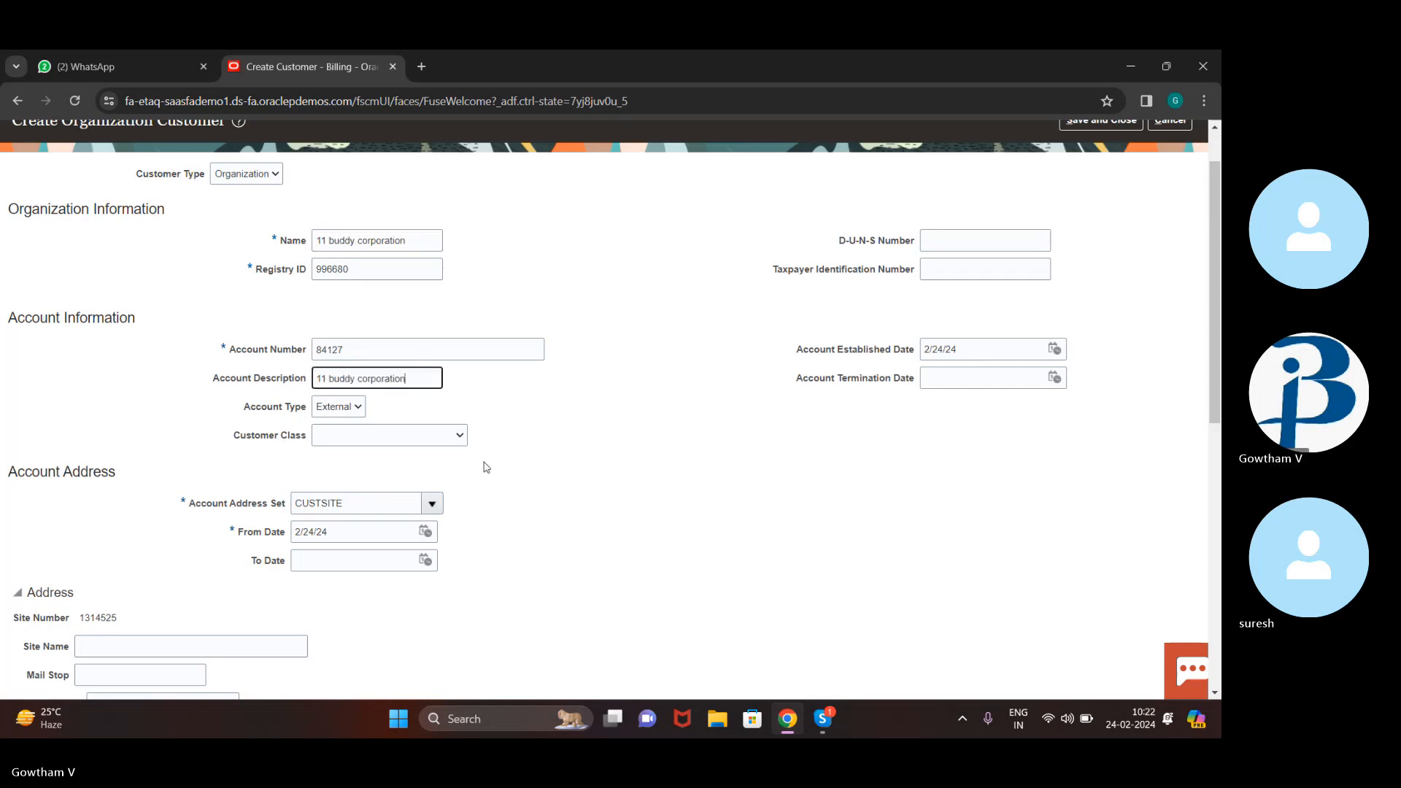
scroll(484, 469, down, 3)
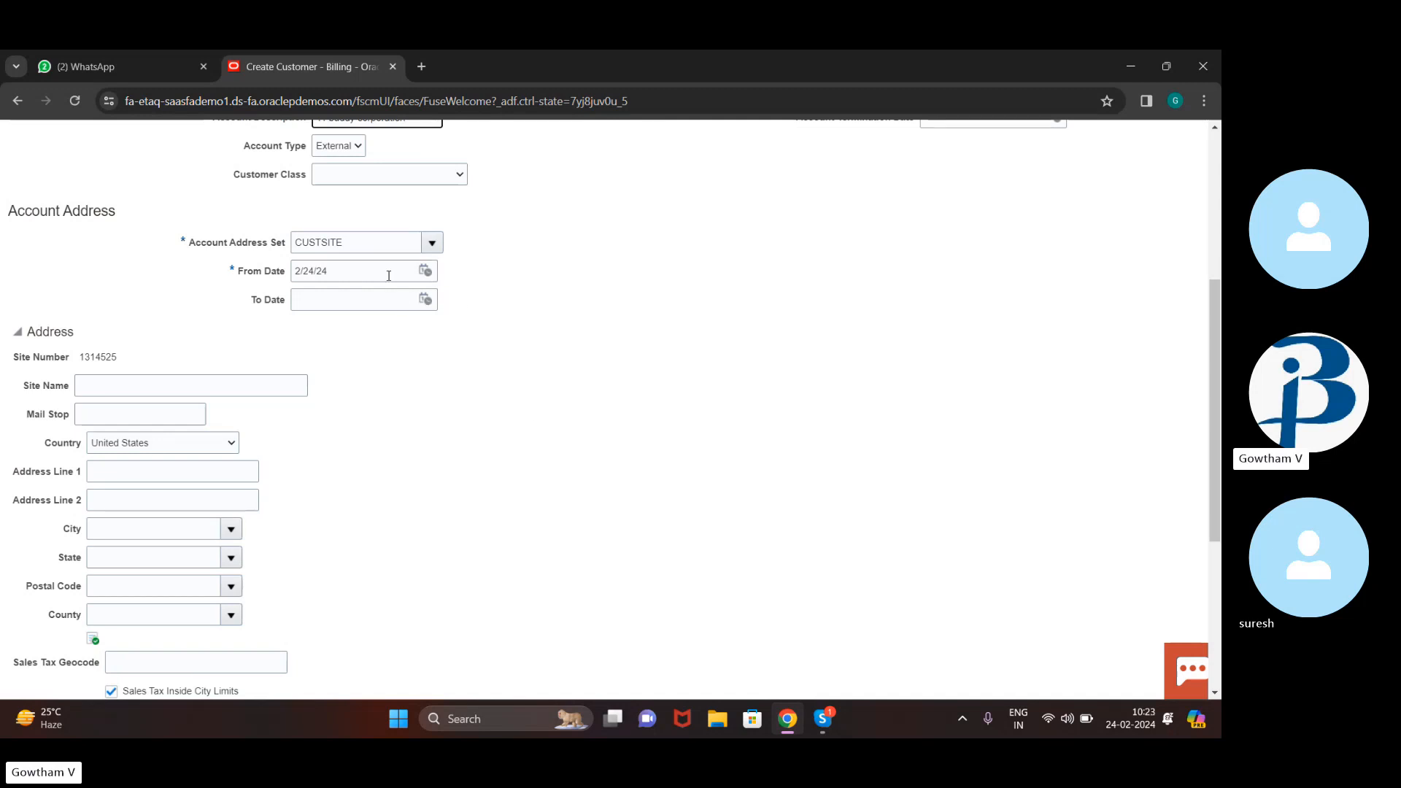
Enter 'New York' as the address Site Name, correcting the typos
scroll(531, 418, down, 2)
scroll(531, 418, up, 1)
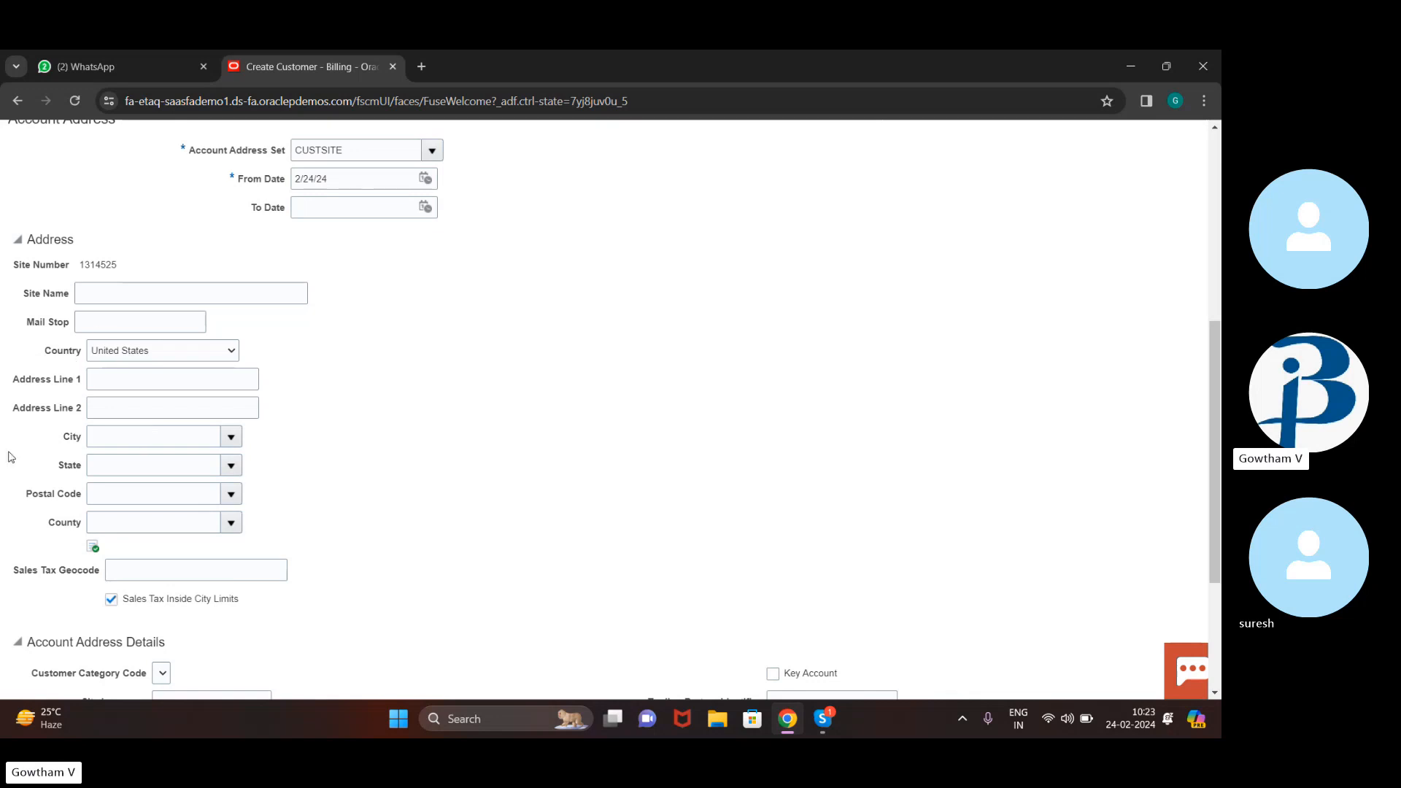
click(231, 292)
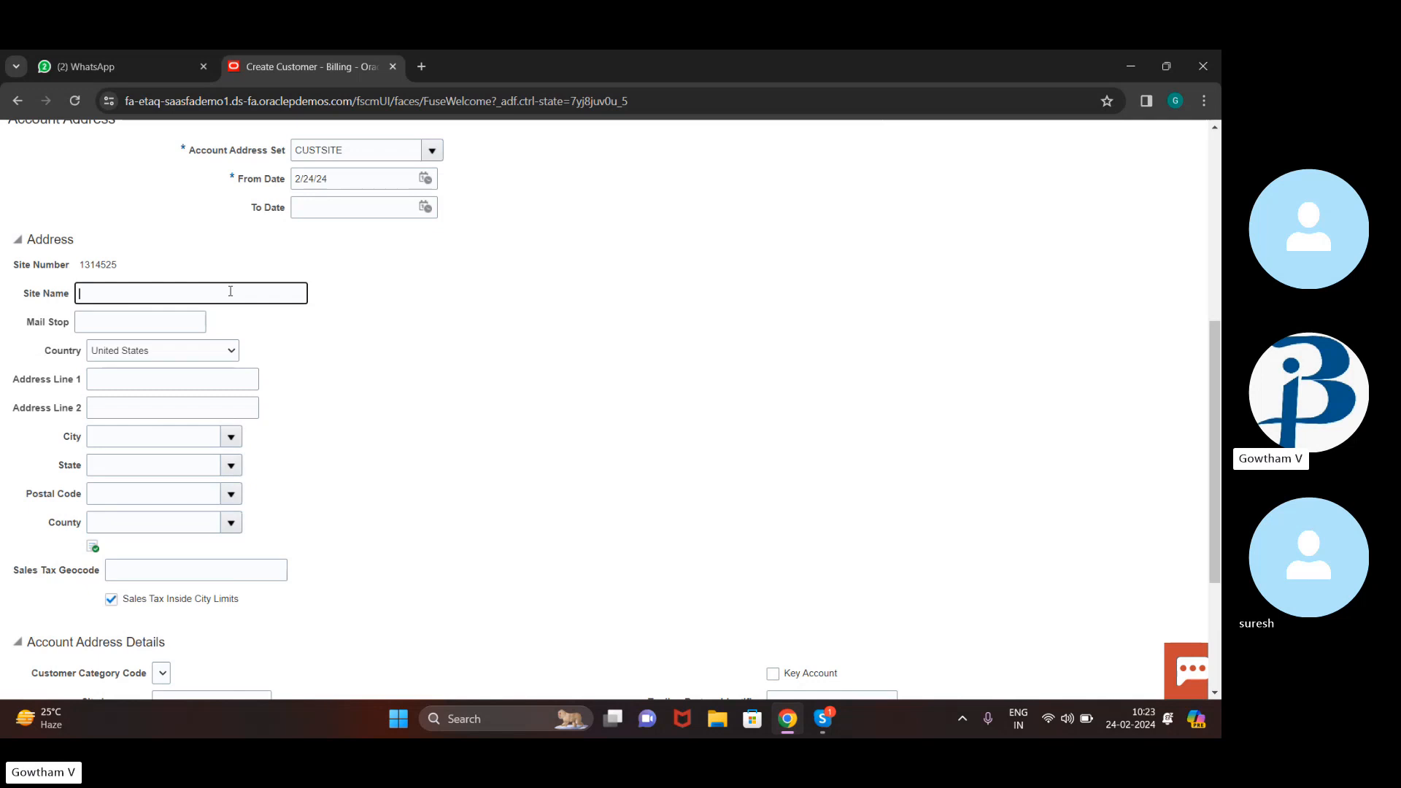
text(ney yoe)
key(BackSpace)
key(BackSpace)
key(BackSpace)
key(BackSpace)
key(BackSpace)
key(BackSpace)
key(BackSpace)
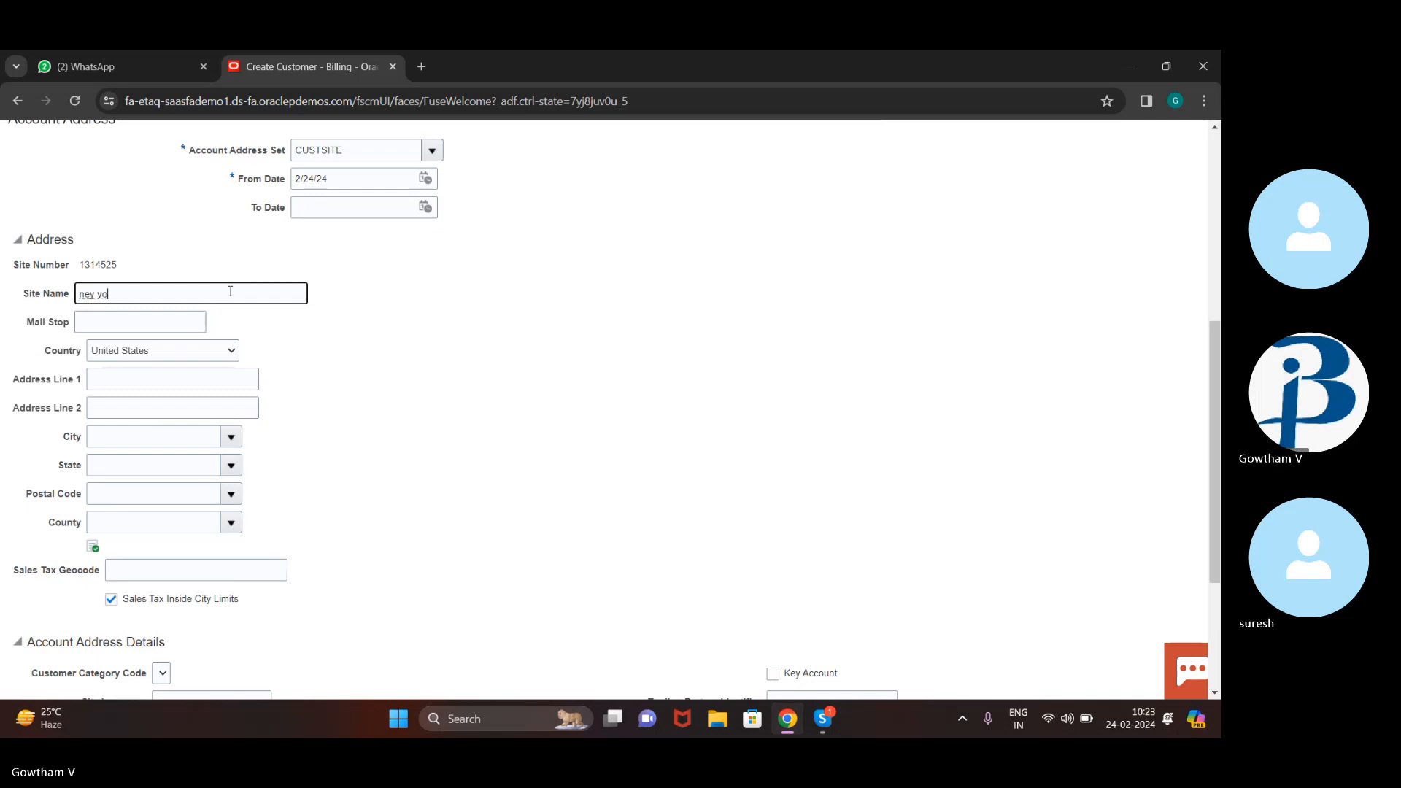
key(Caps_Lock)
text(N)
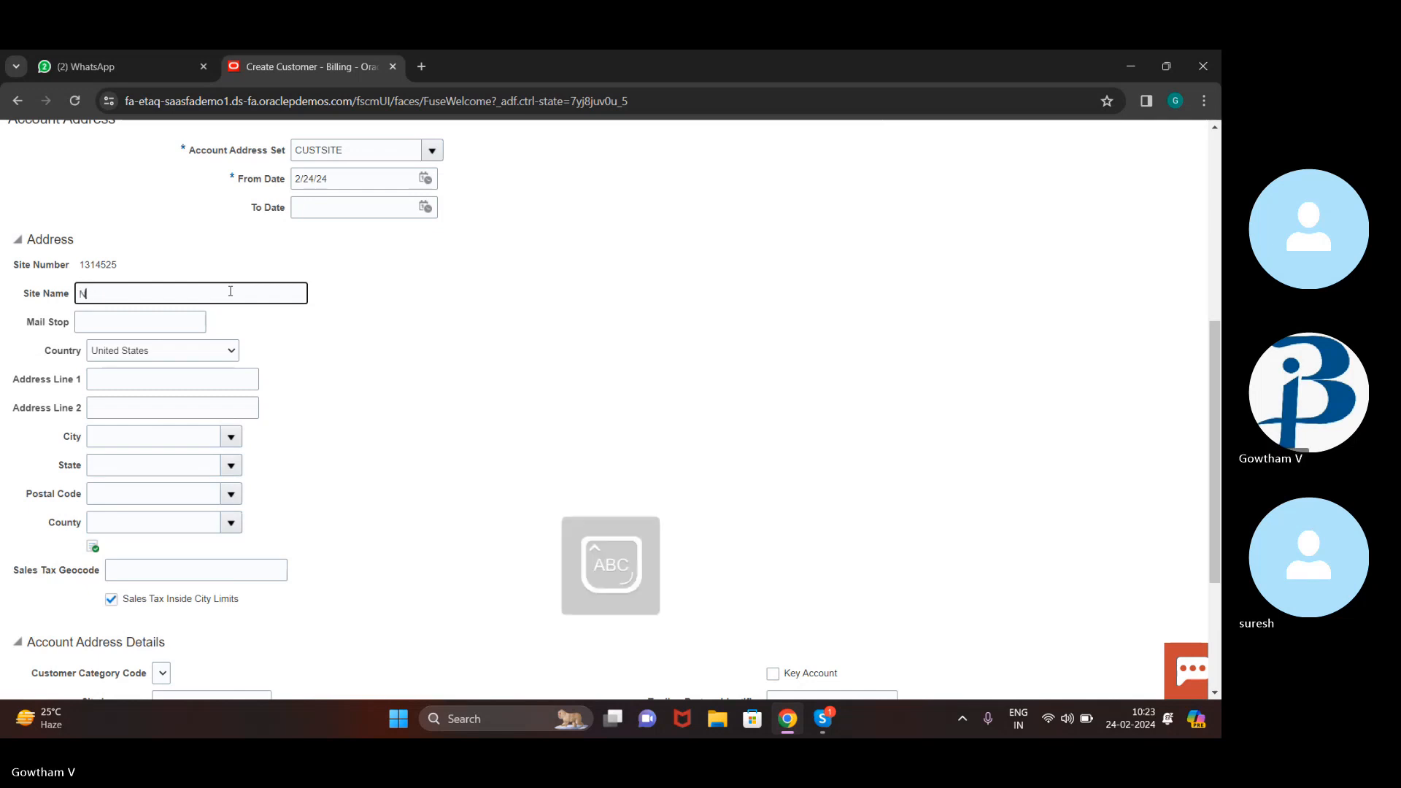
text(ew Yor)
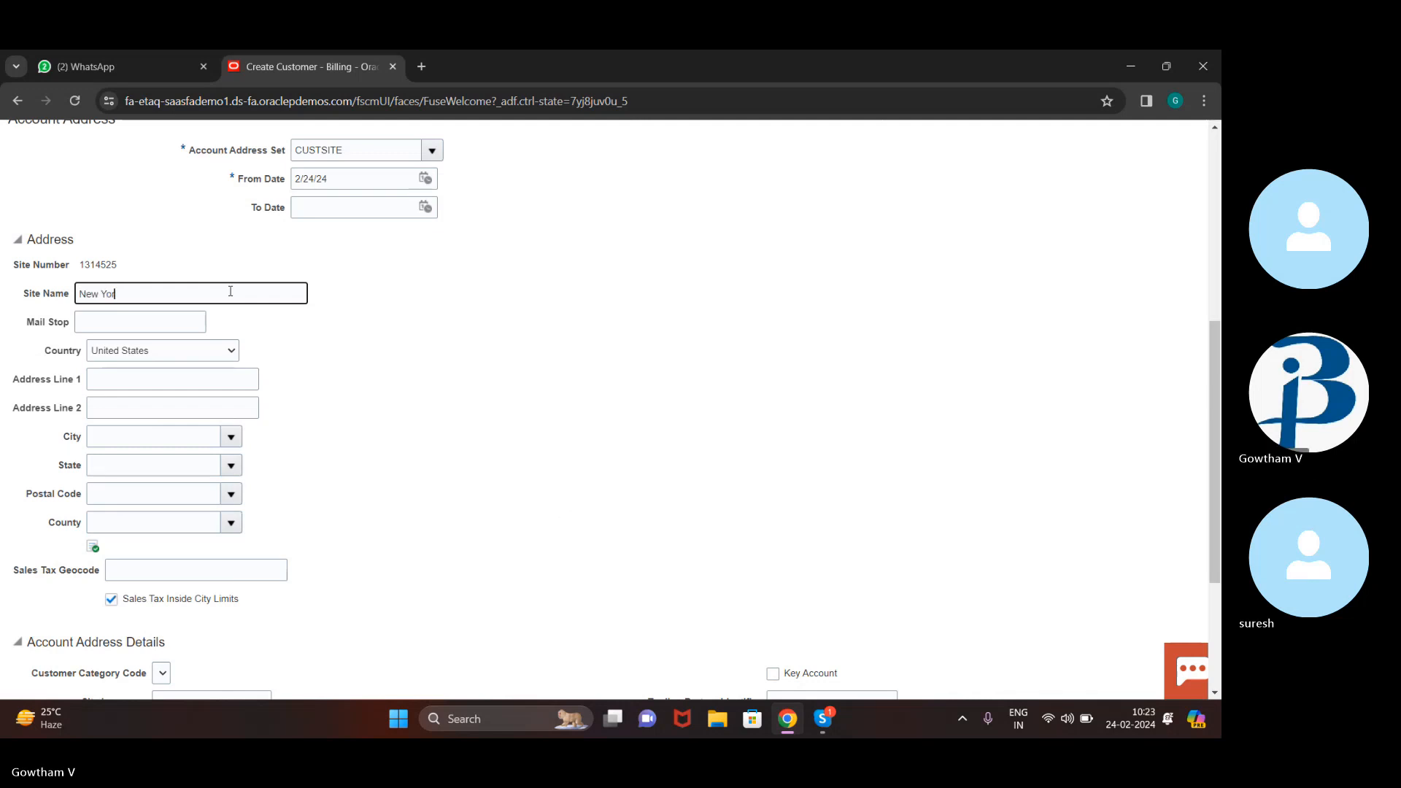
text(lk)
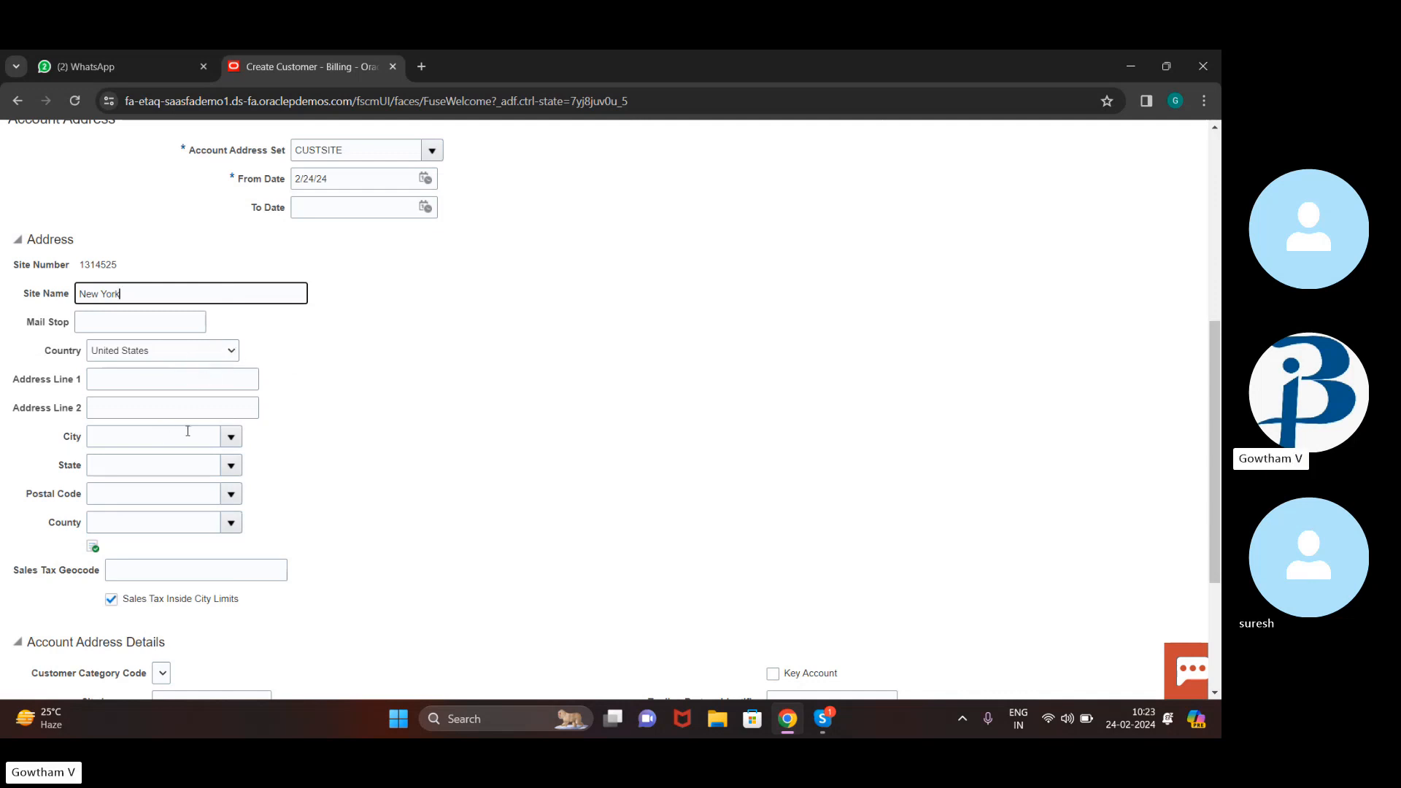
click(231, 440)
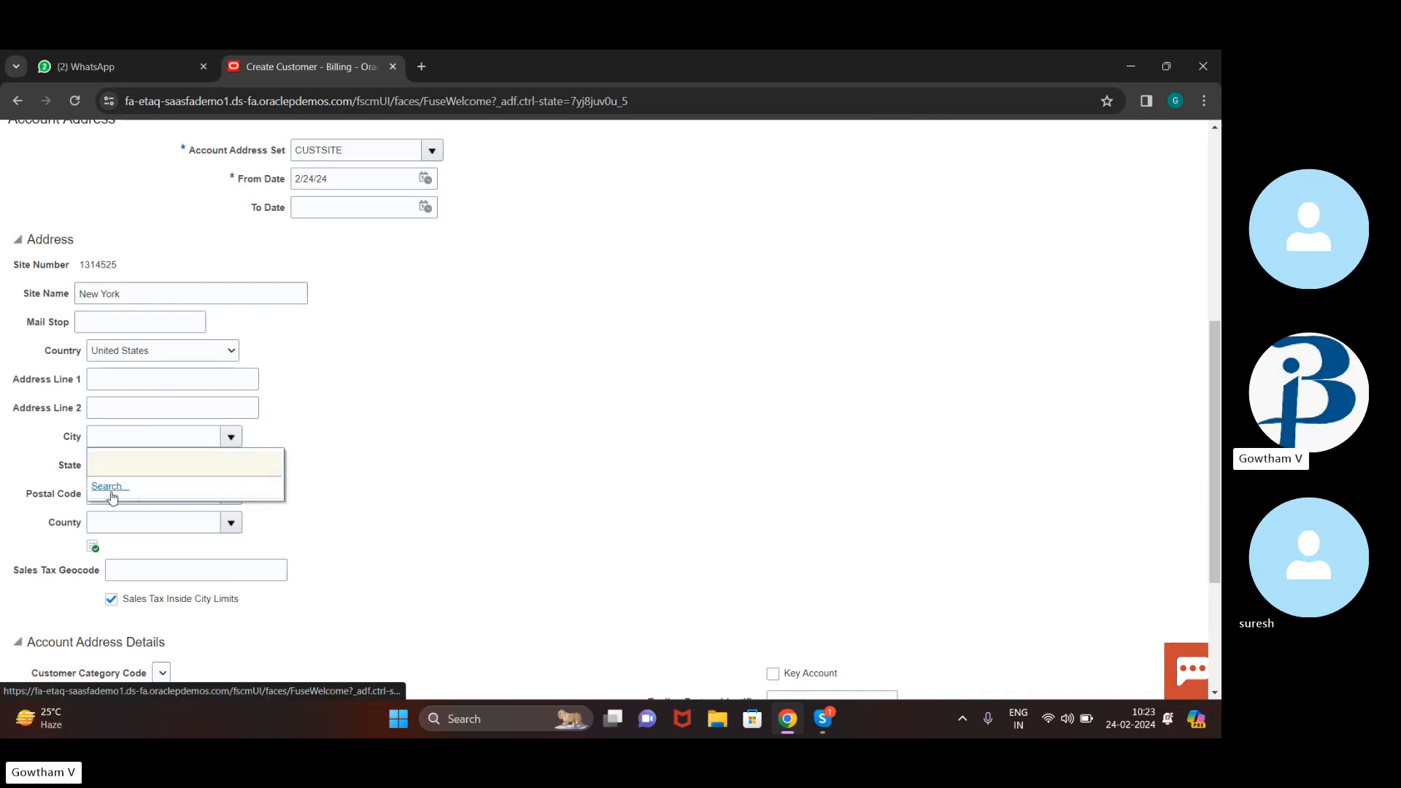
Search for 'new york' and set City to New York, New York, NY
click(110, 487)
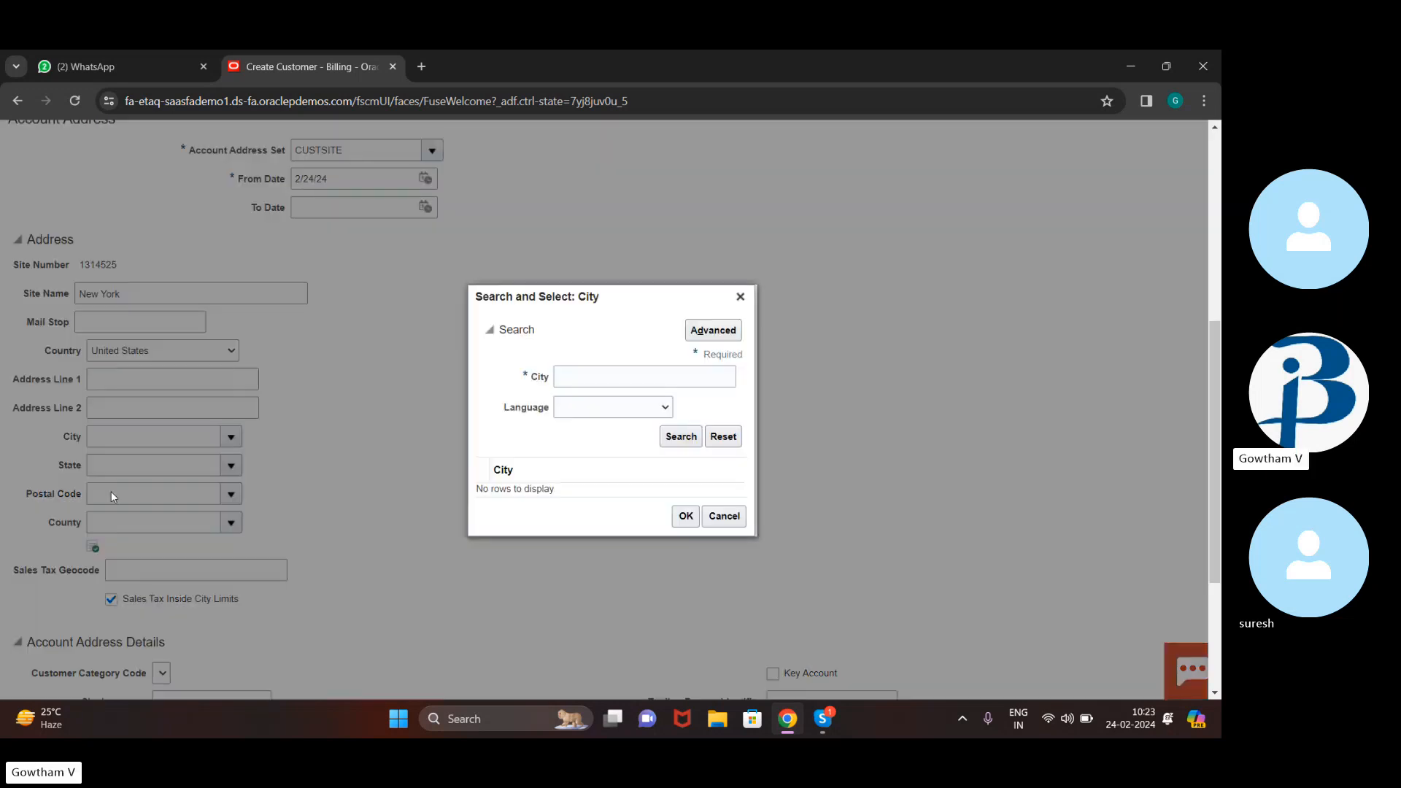
click(635, 380)
text(y)
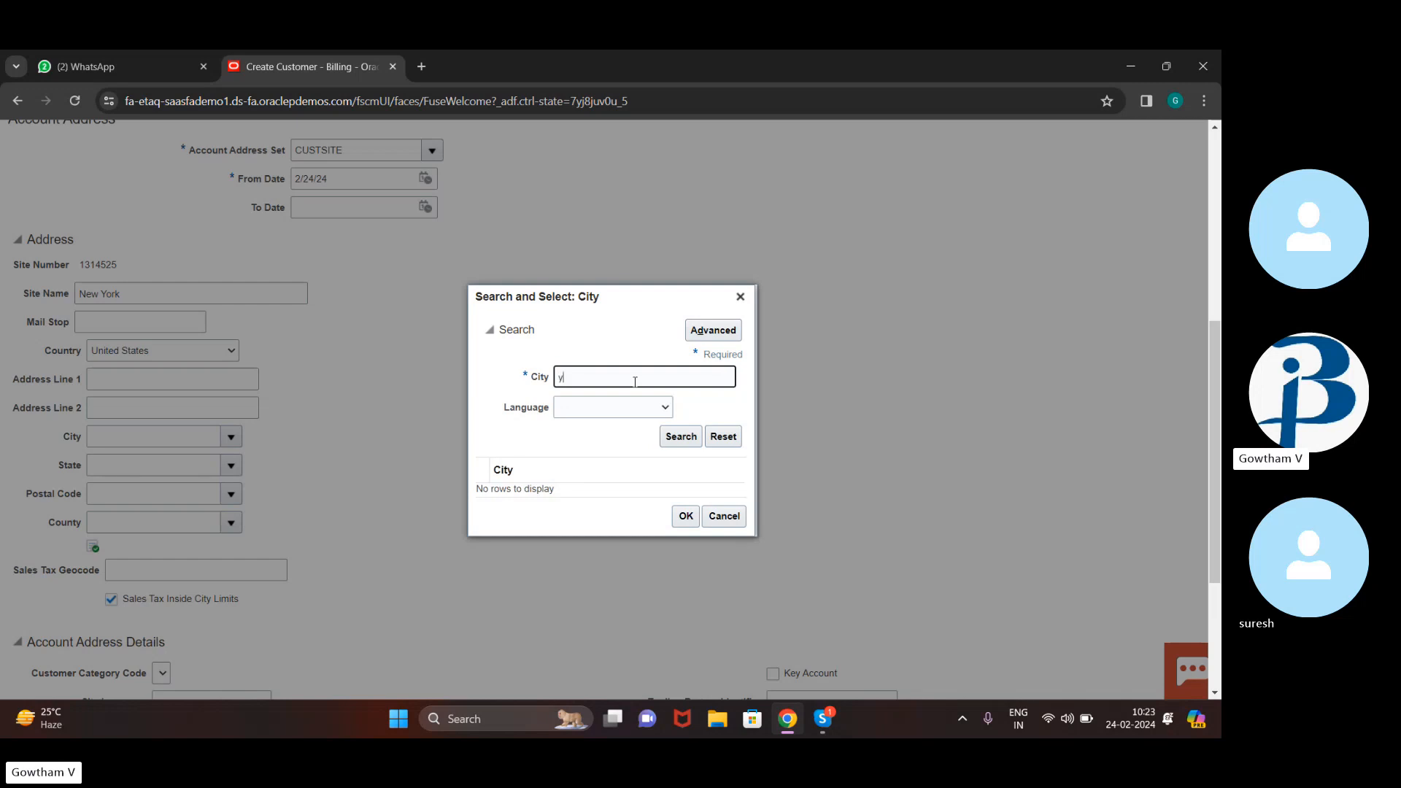
text(new york)
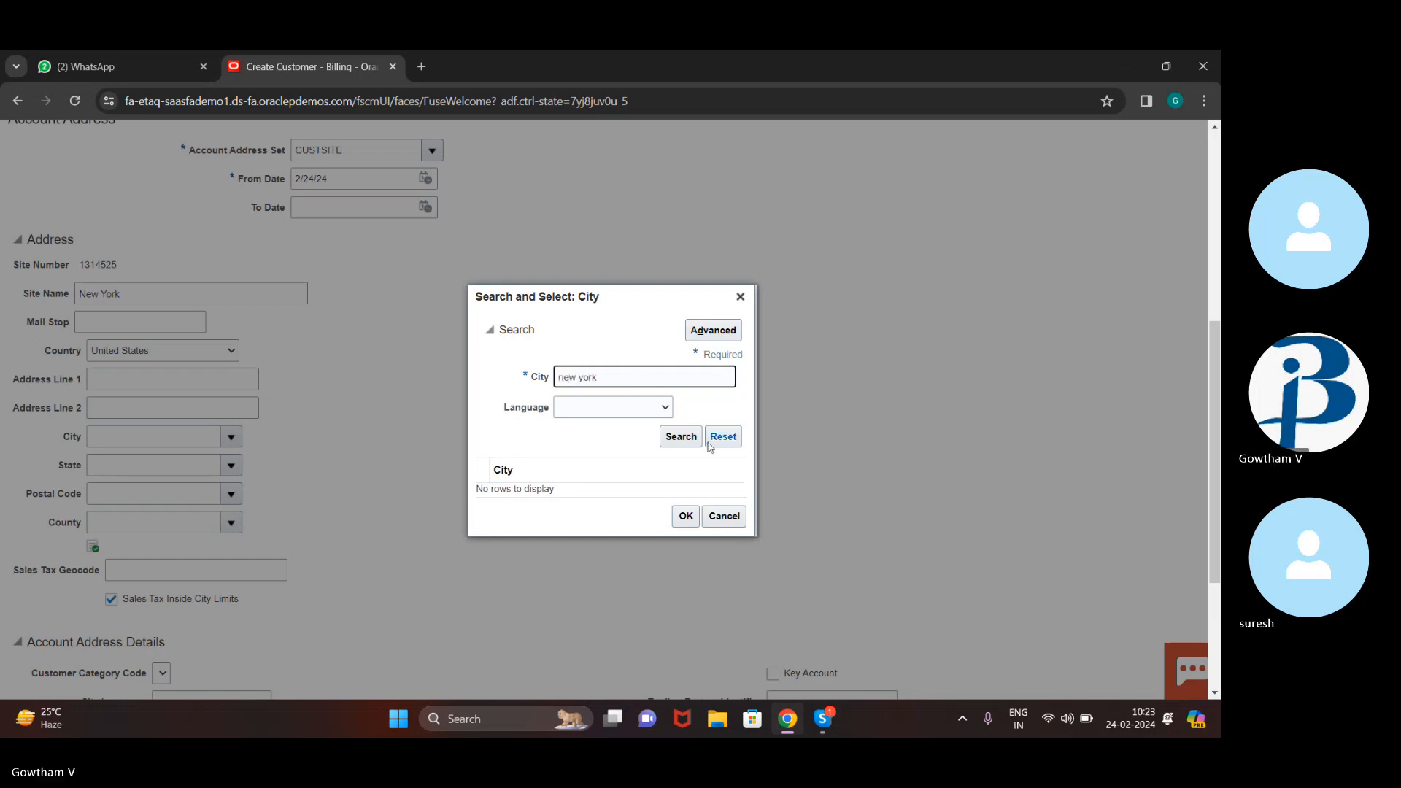
click(698, 440)
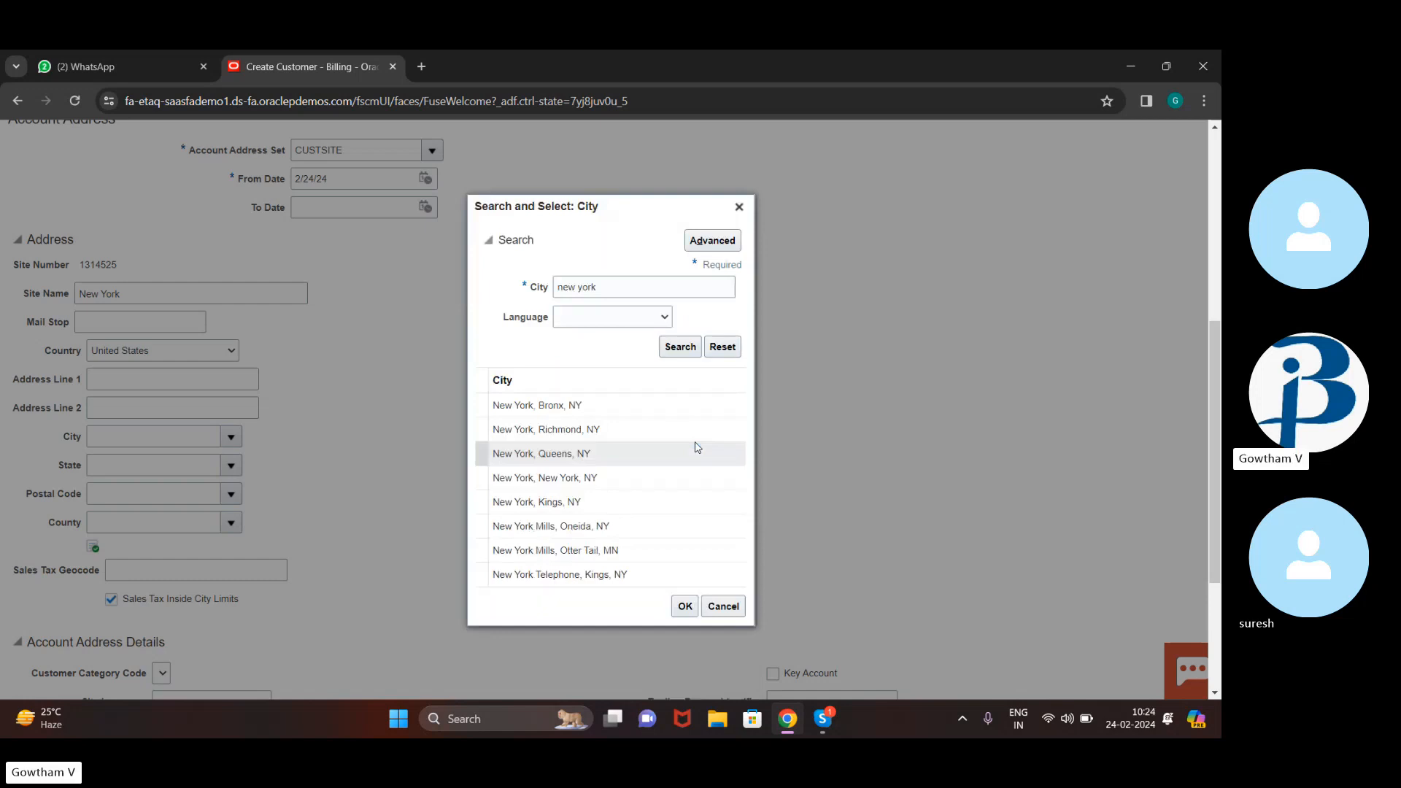
click(584, 479)
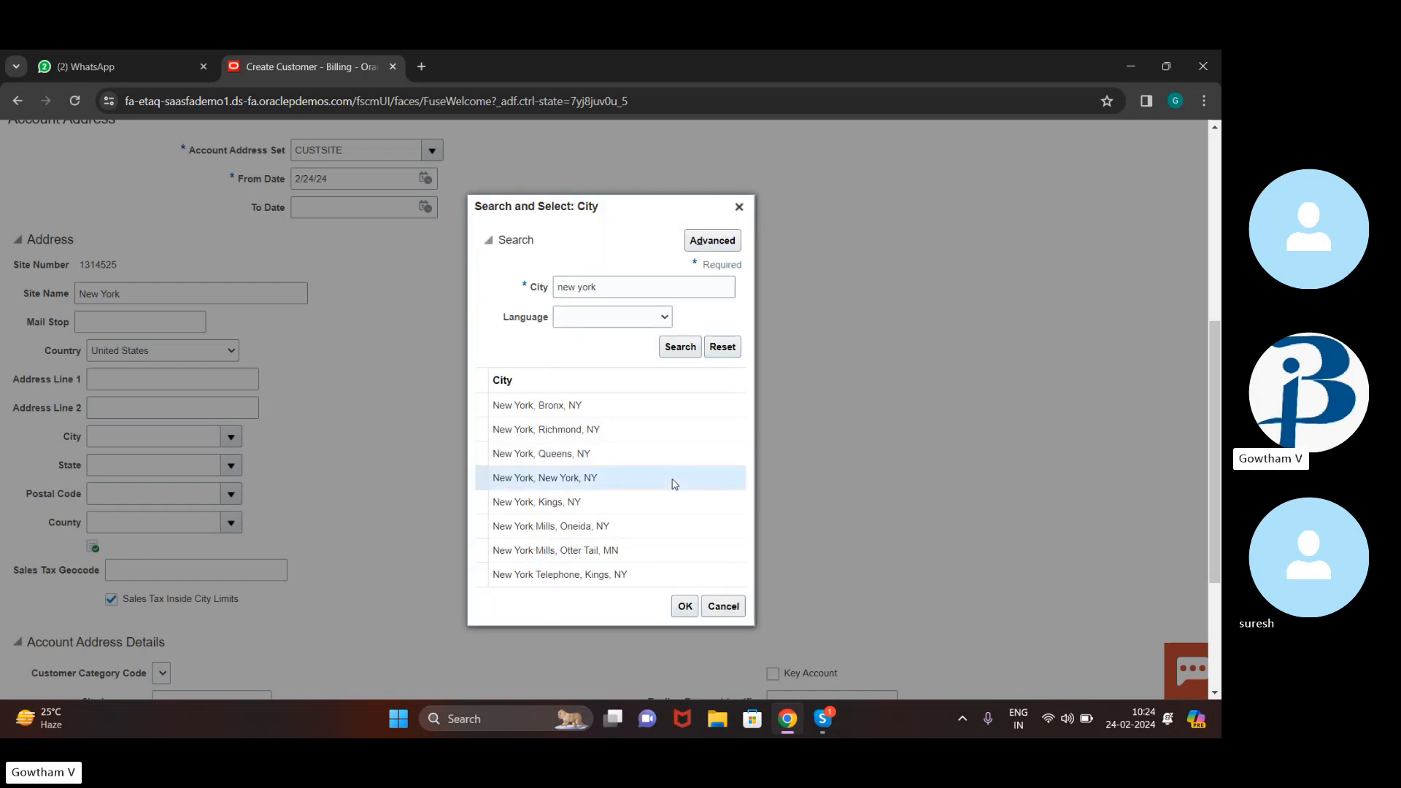
click(686, 607)
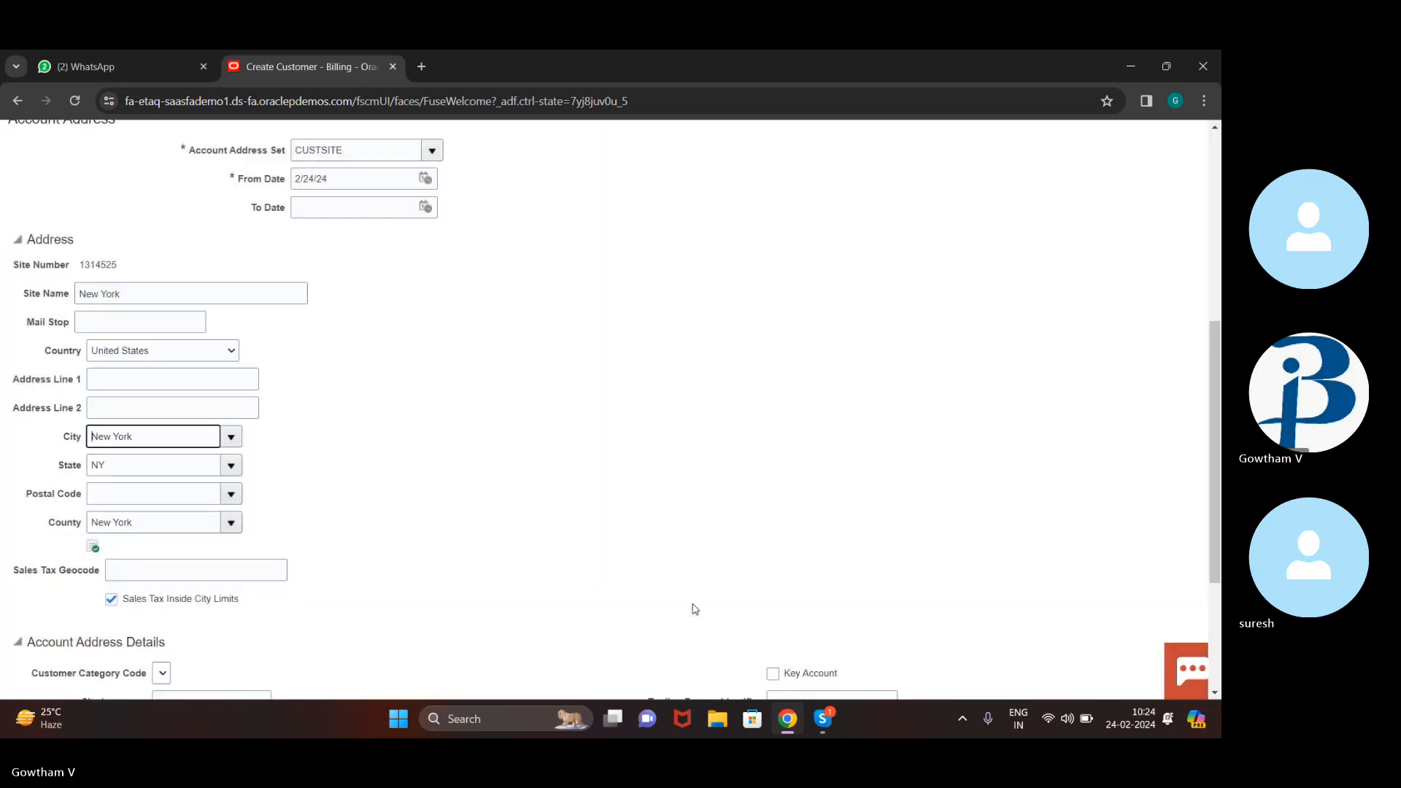
Enter postal code 10030 and pick the New York suggestion
click(170, 492)
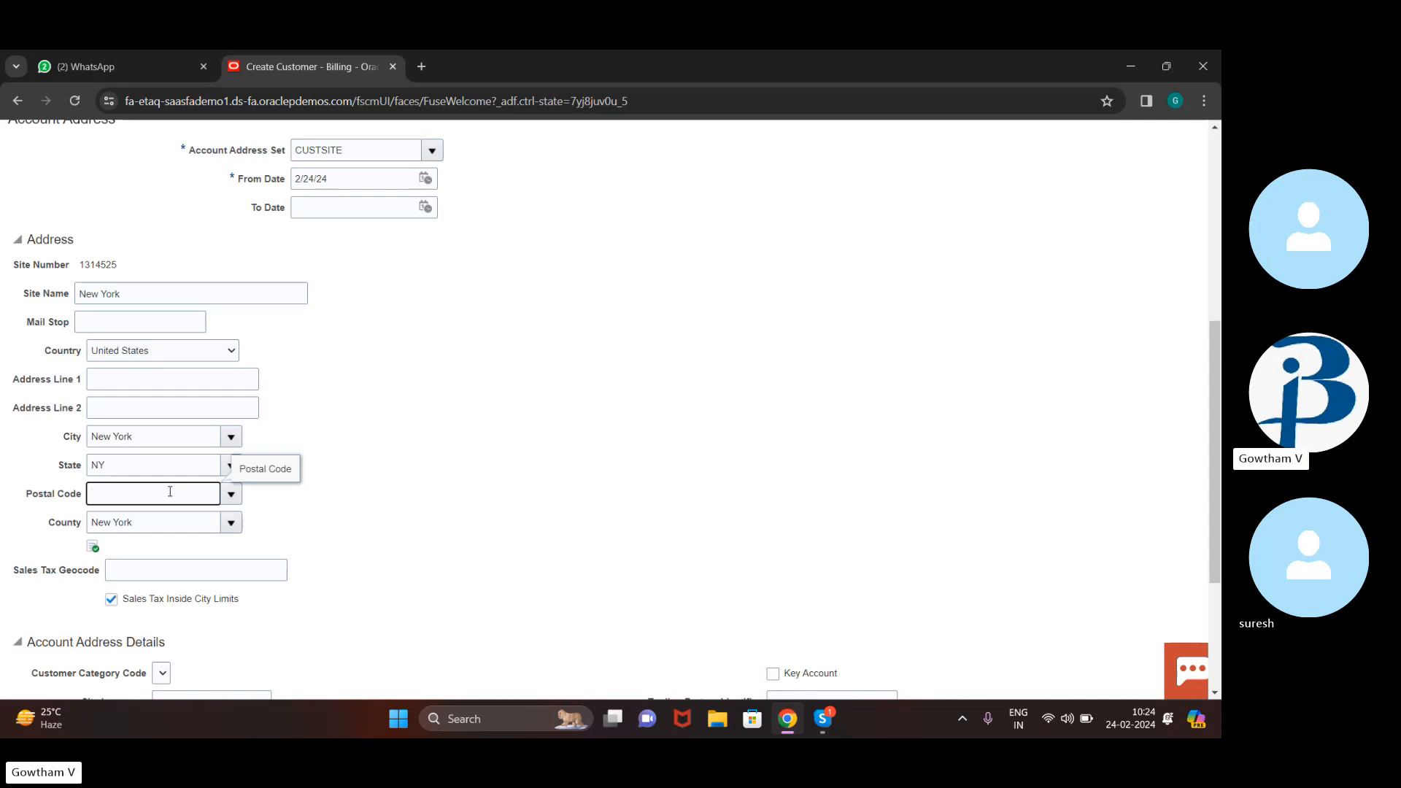
text(0030)
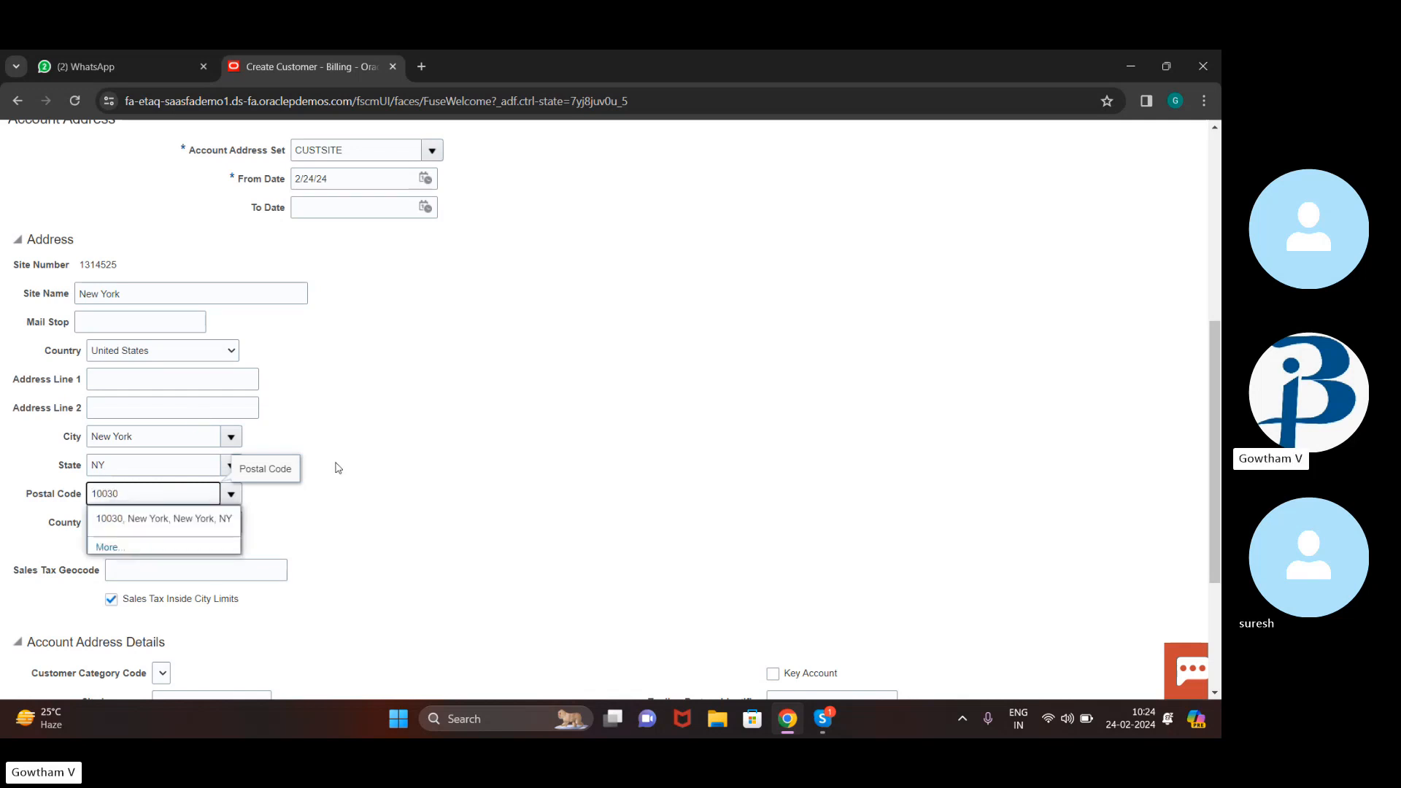
click(119, 519)
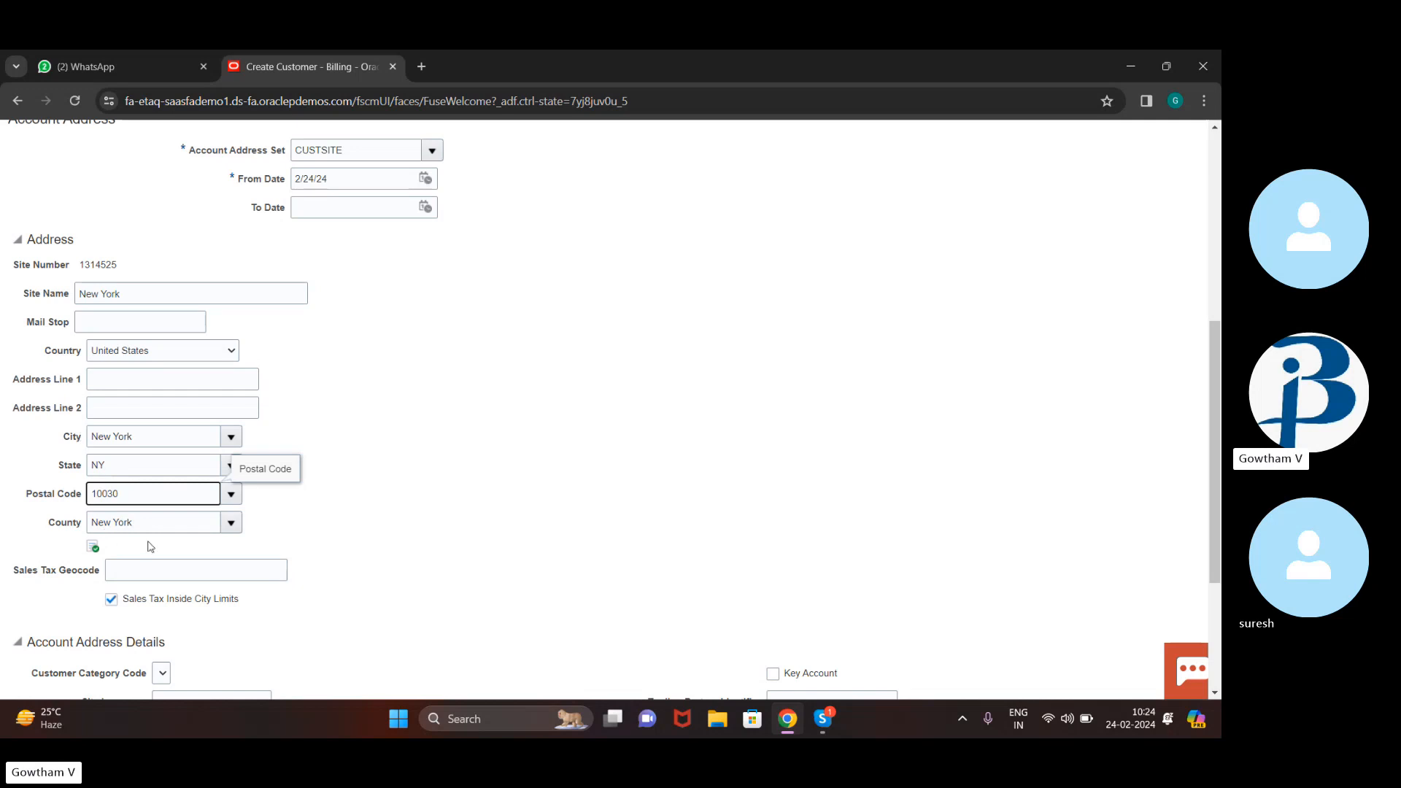
Set the address purpose of site 83242 to Bill to
scroll(390, 521, down, 3)
scroll(391, 521, up, 2)
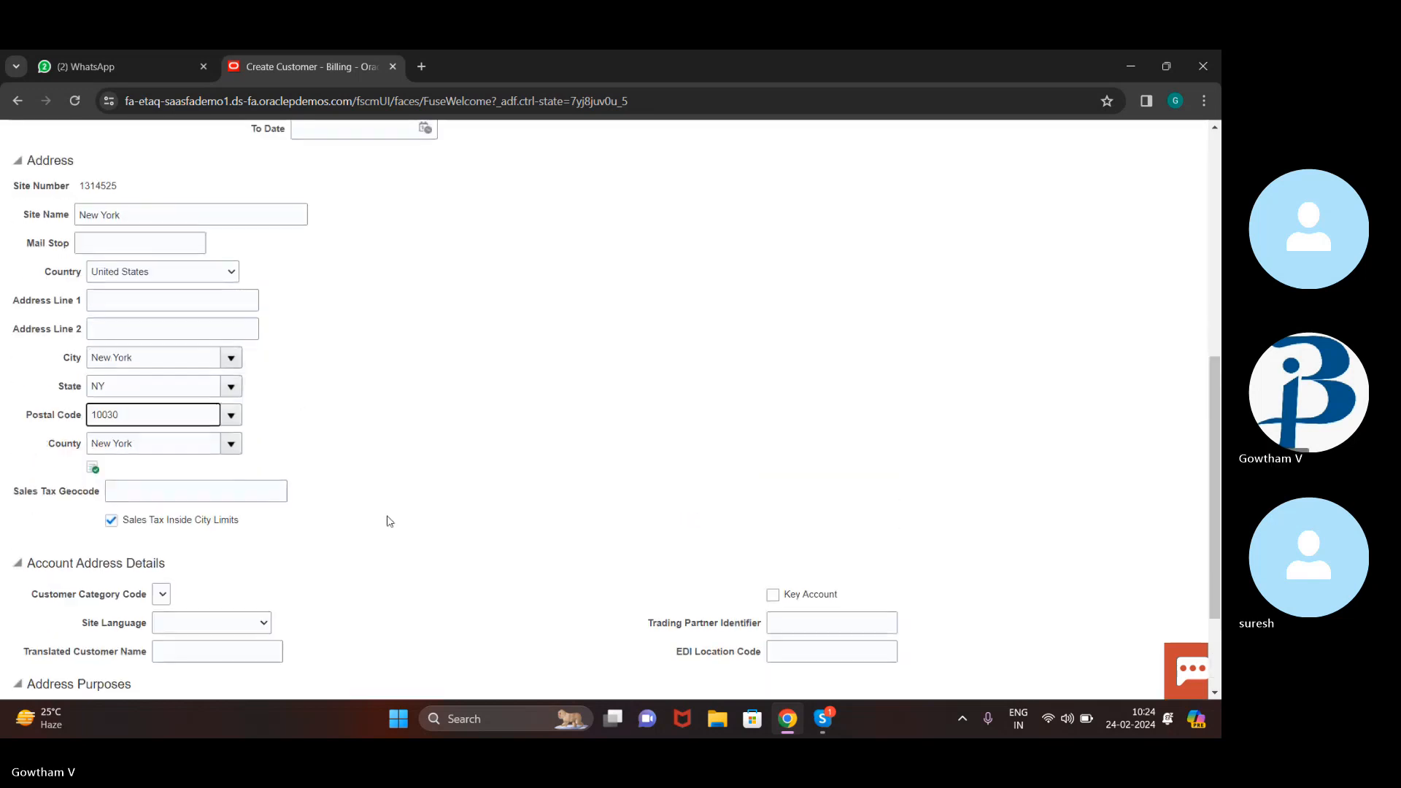
scroll(390, 521, down, 2)
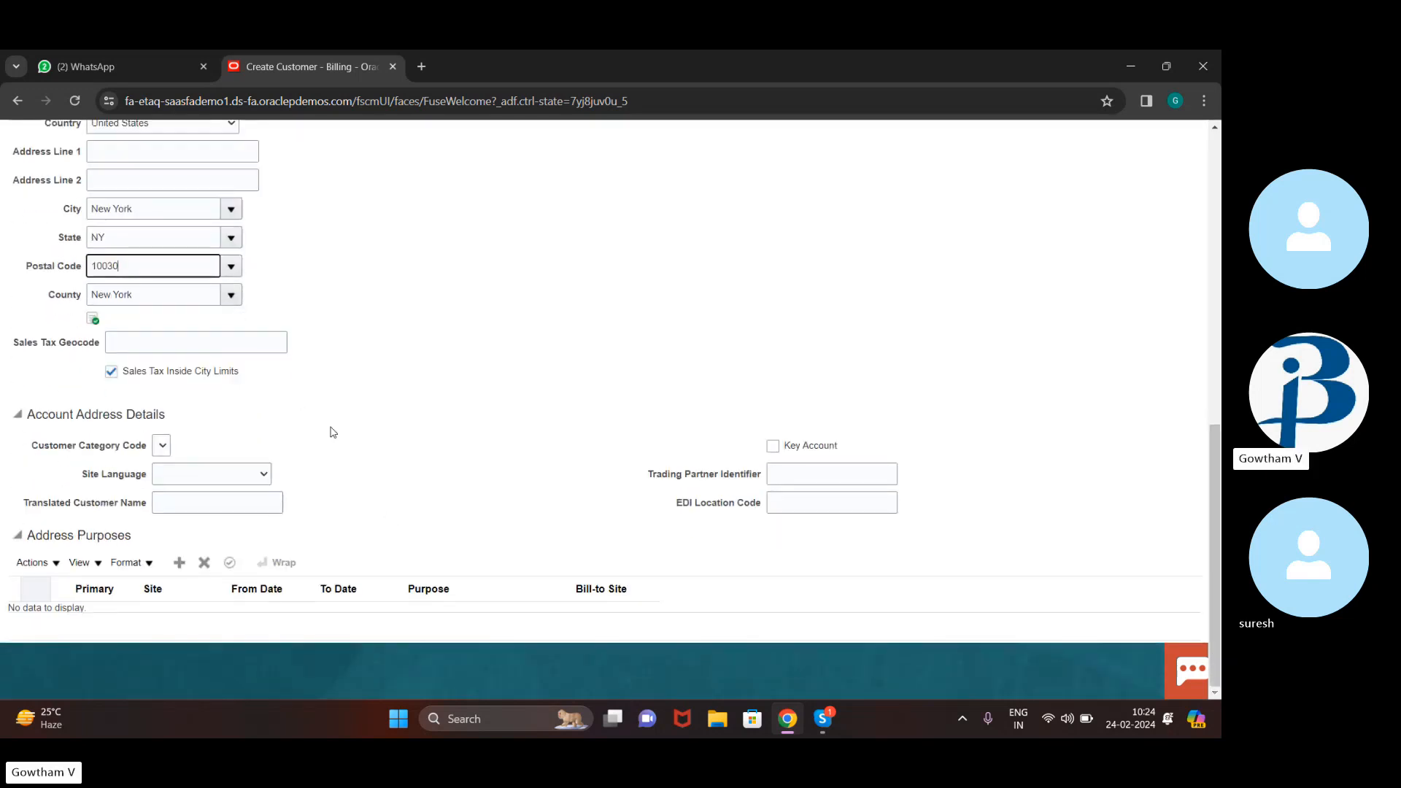
click(20, 534)
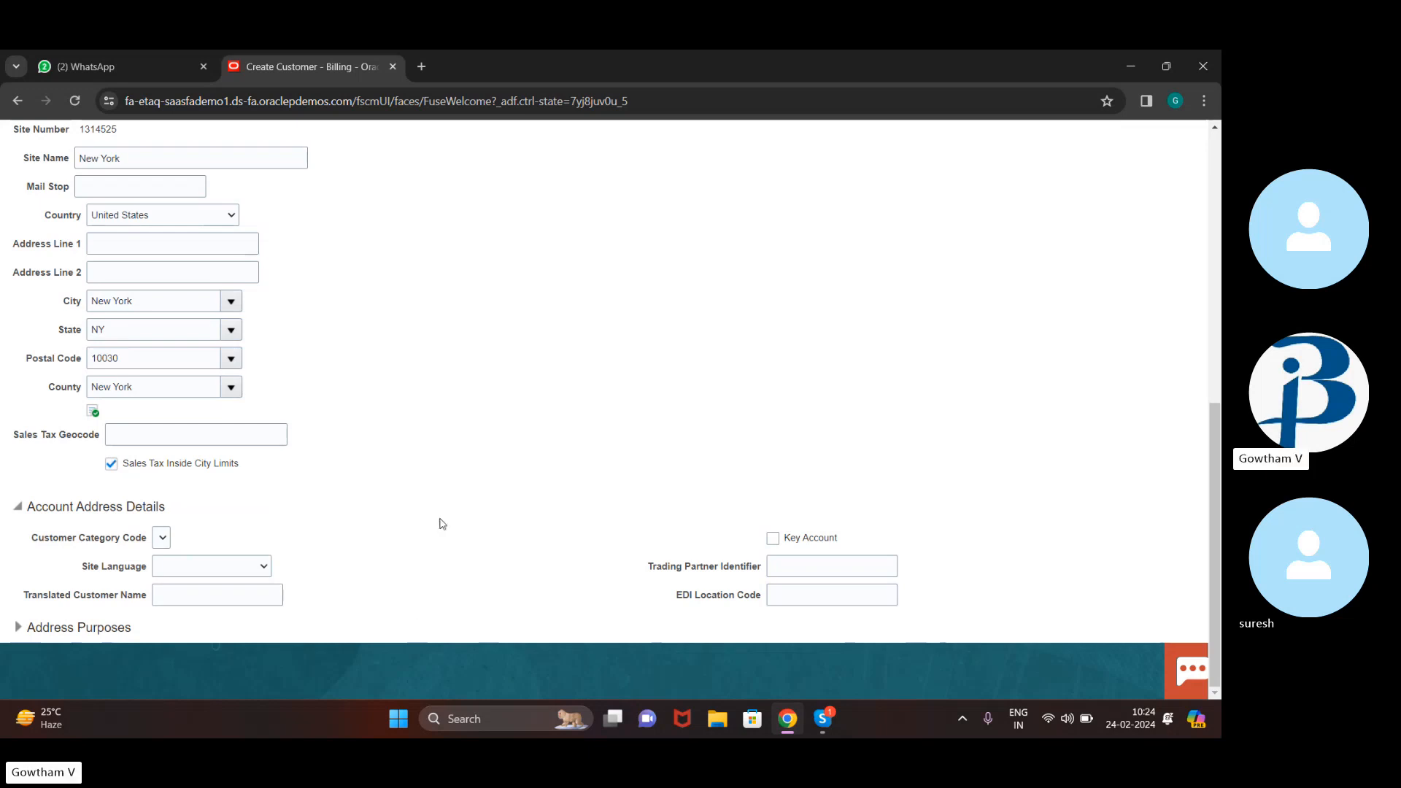
scroll(440, 519, up, 1)
scroll(440, 519, down, 1)
click(18, 626)
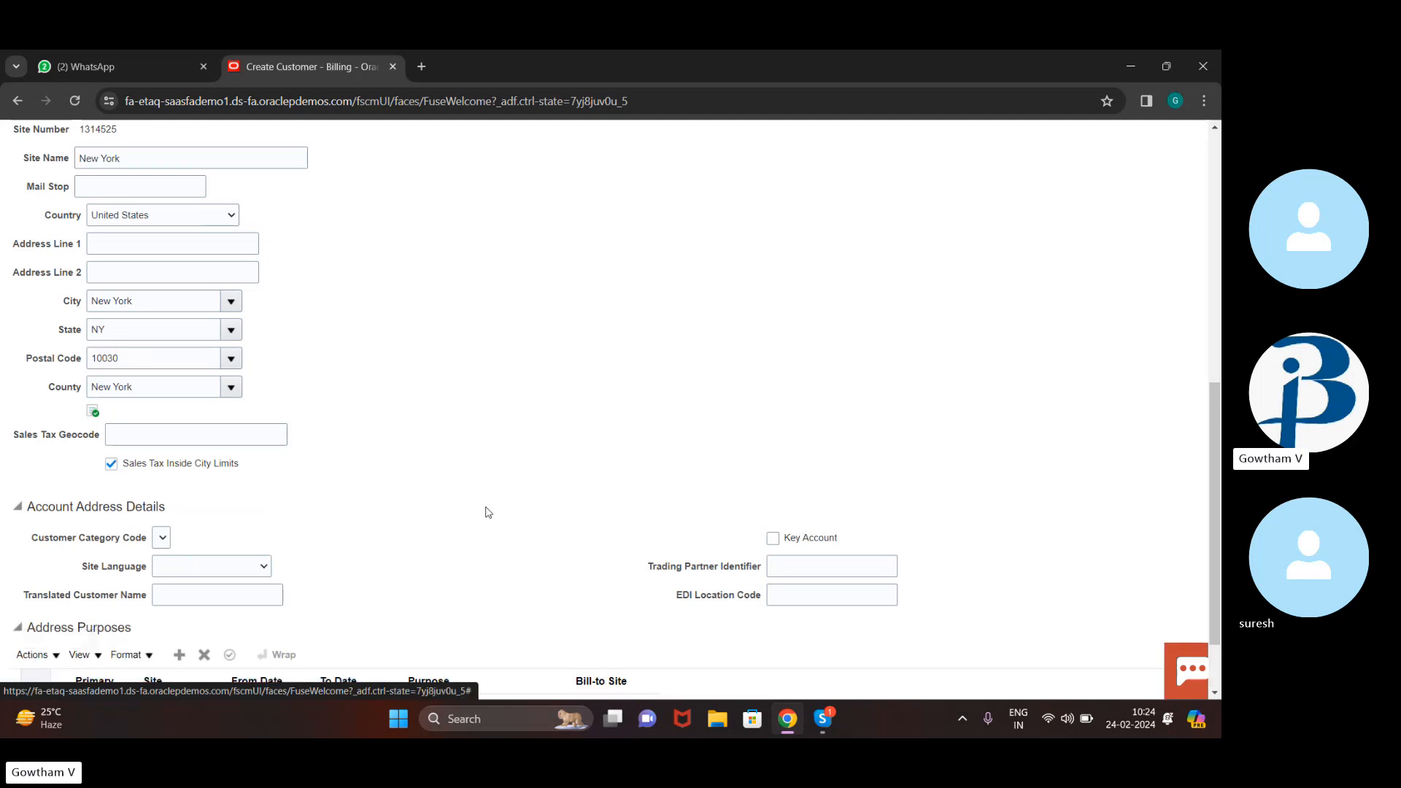
scroll(508, 512, down, 1)
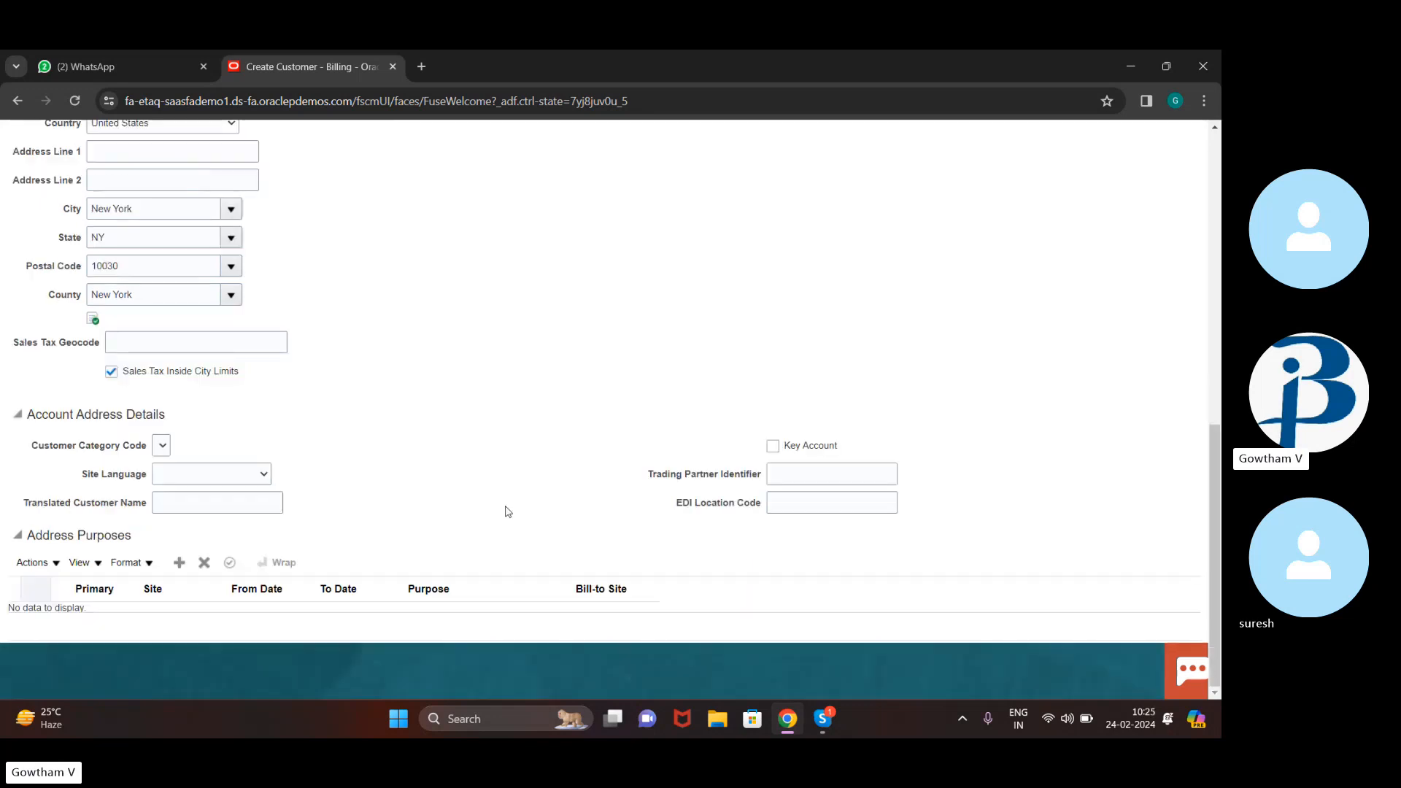
click(179, 562)
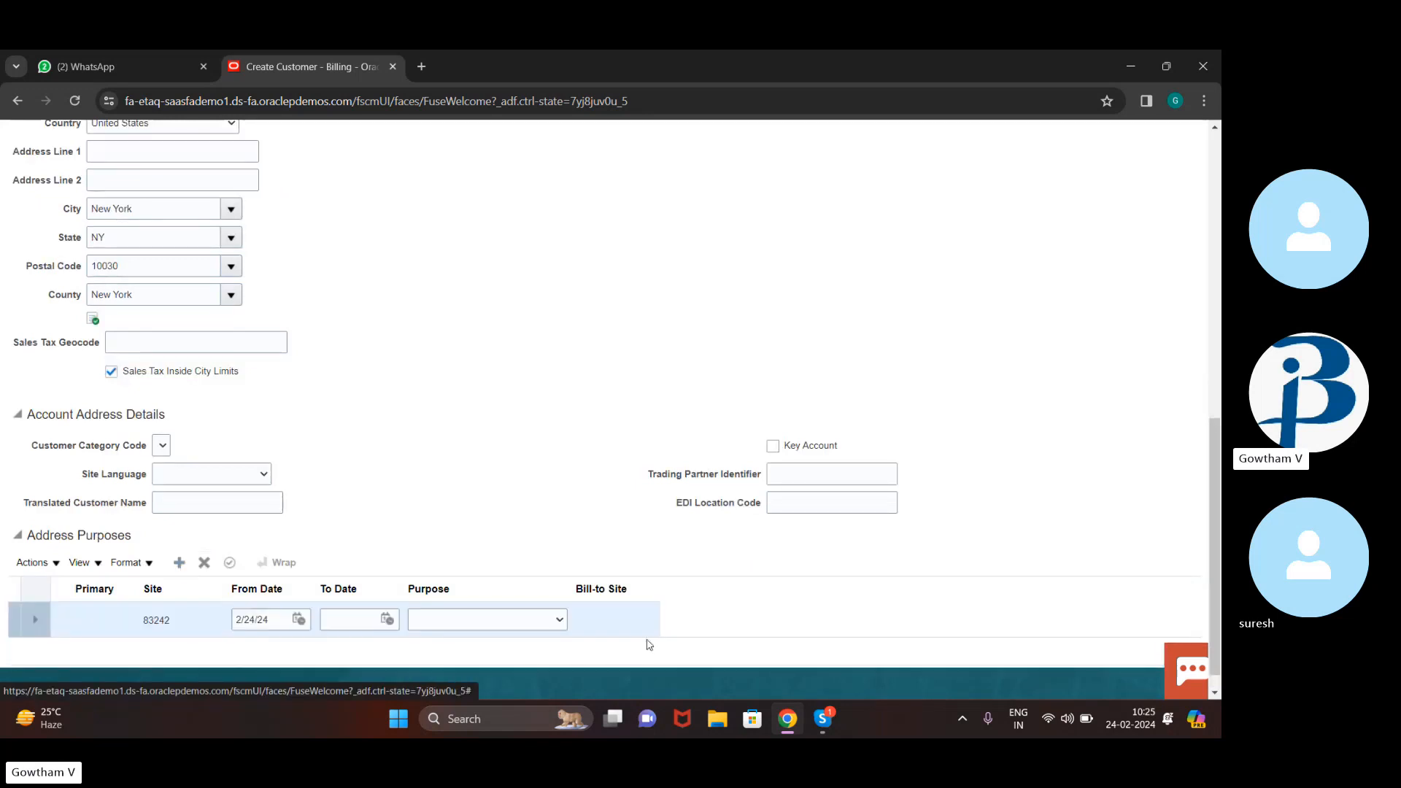
click(556, 620)
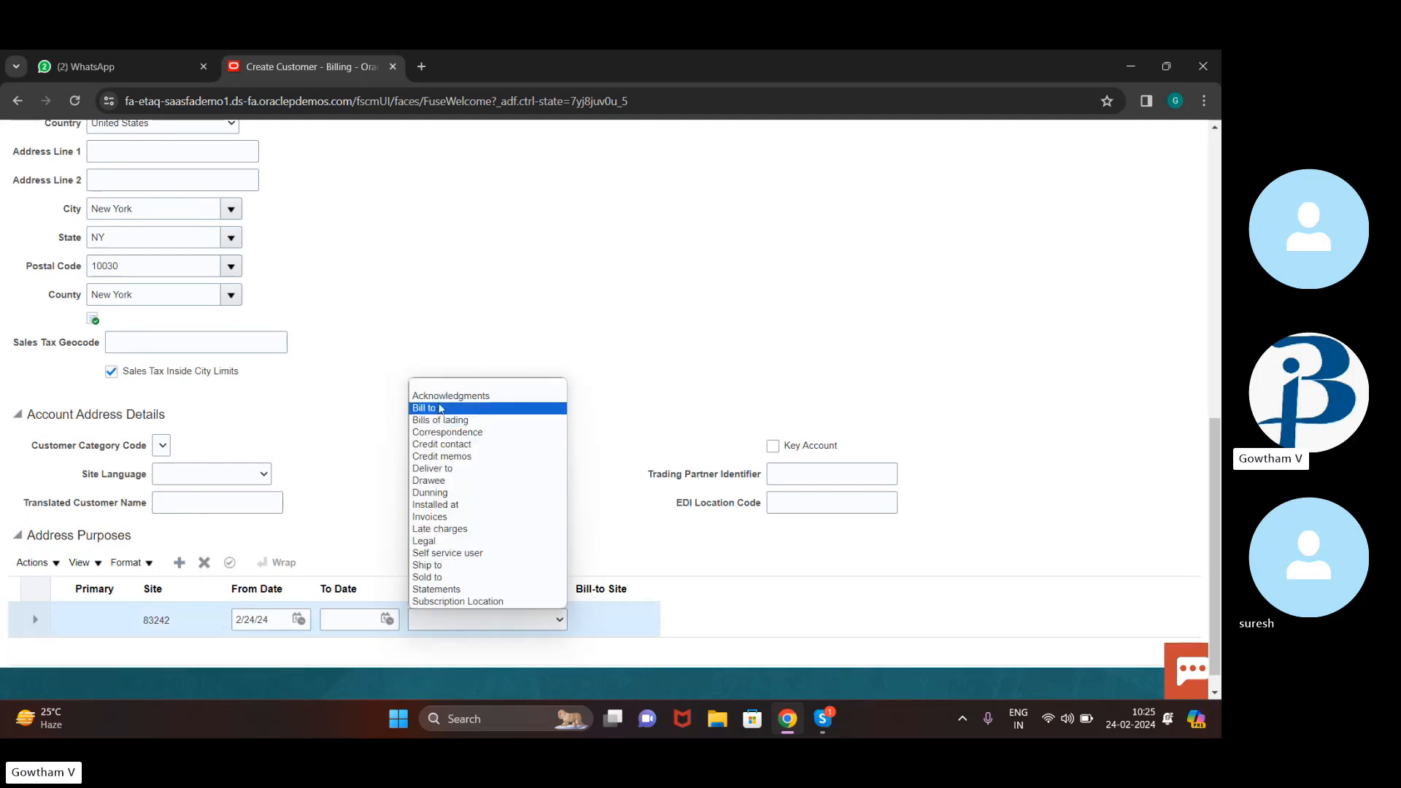
click(440, 409)
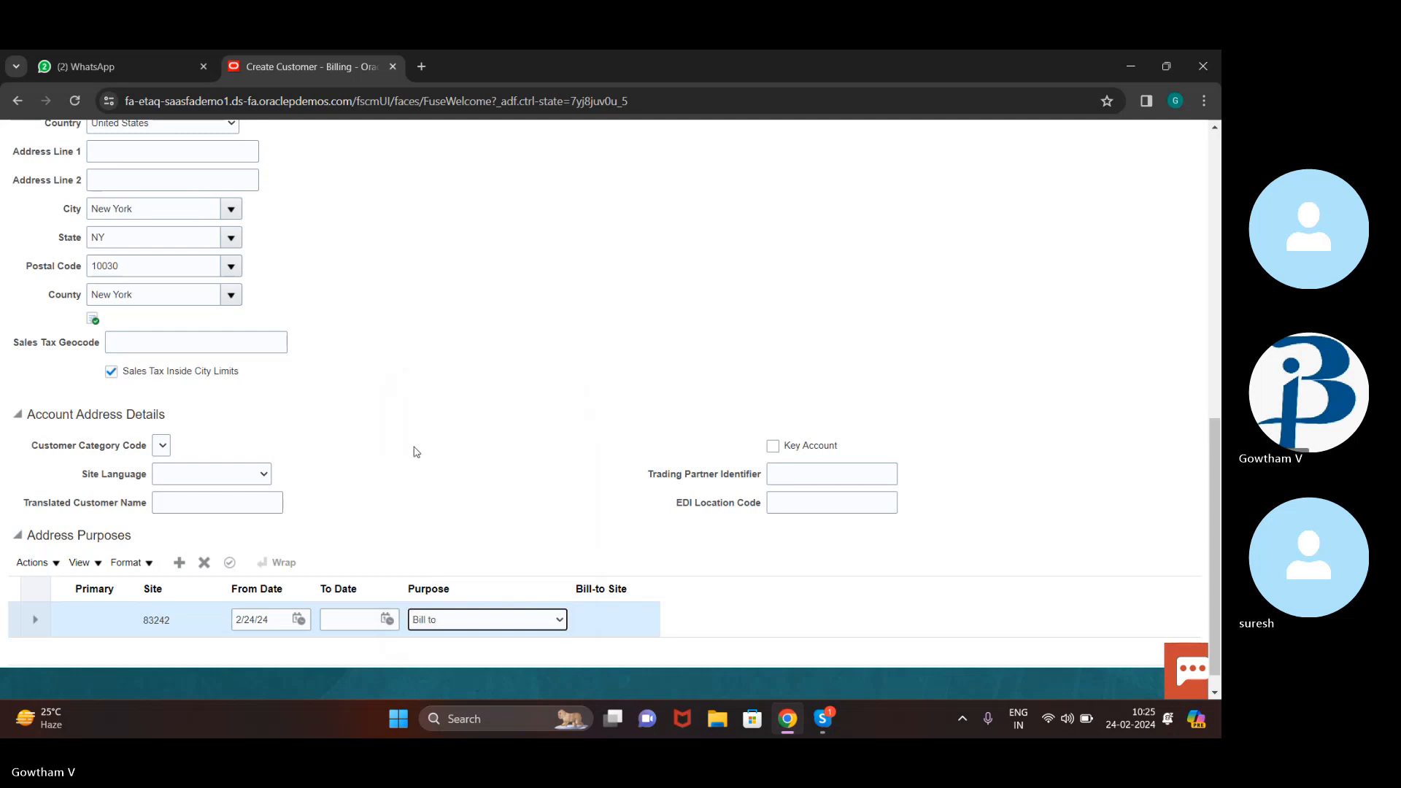
Add site 83243 as Ship to, with bill-to site NEW YORK, NY 10030
scroll(416, 452, down, 1)
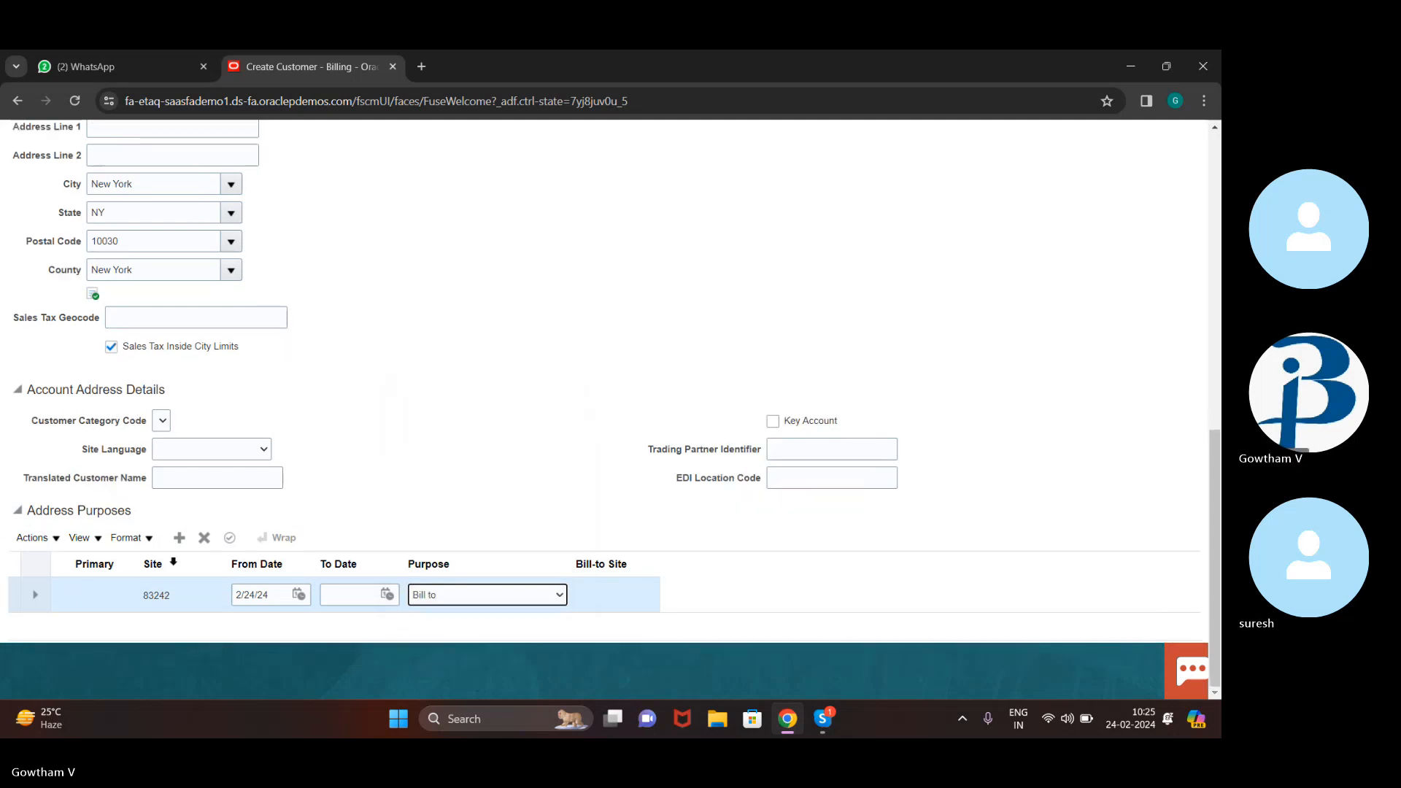
click(179, 539)
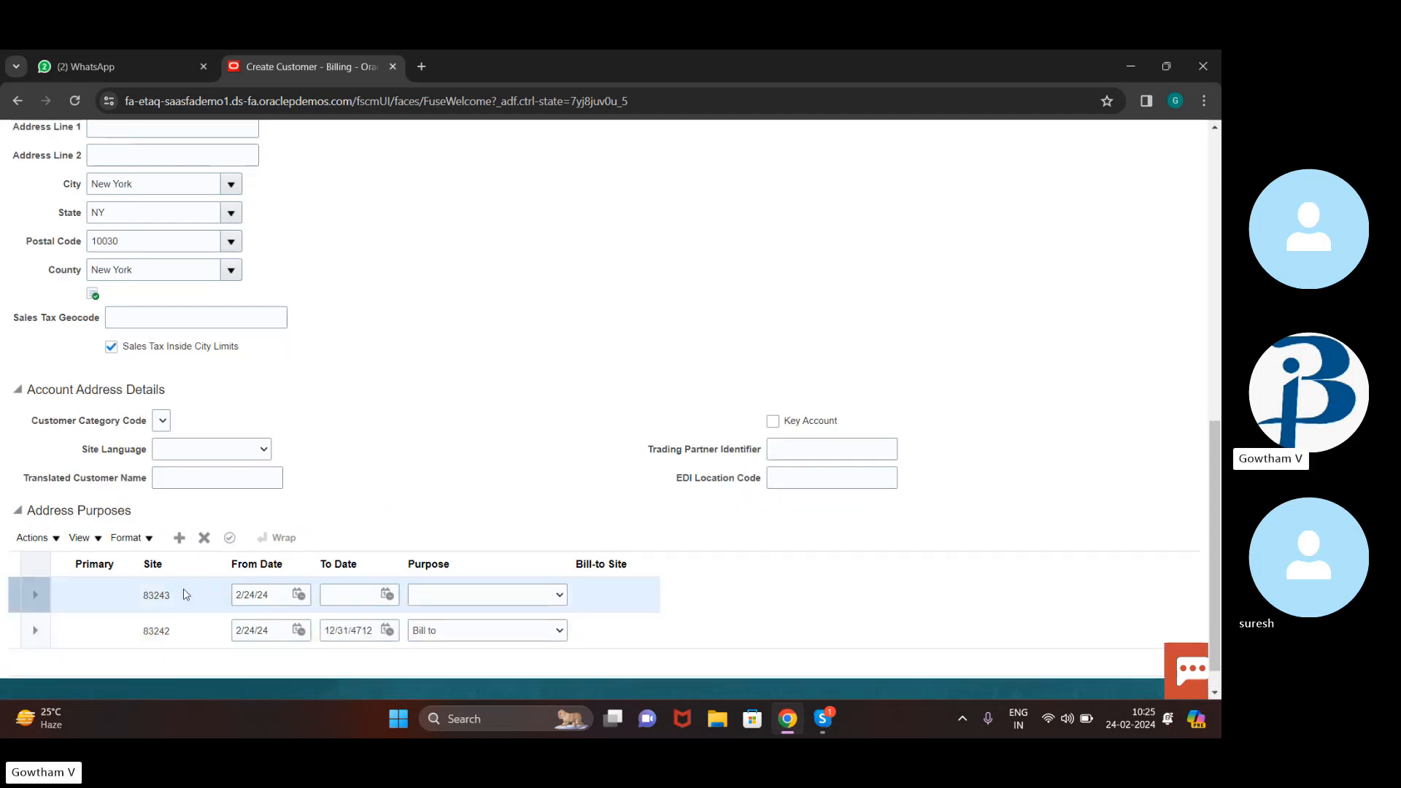
click(548, 600)
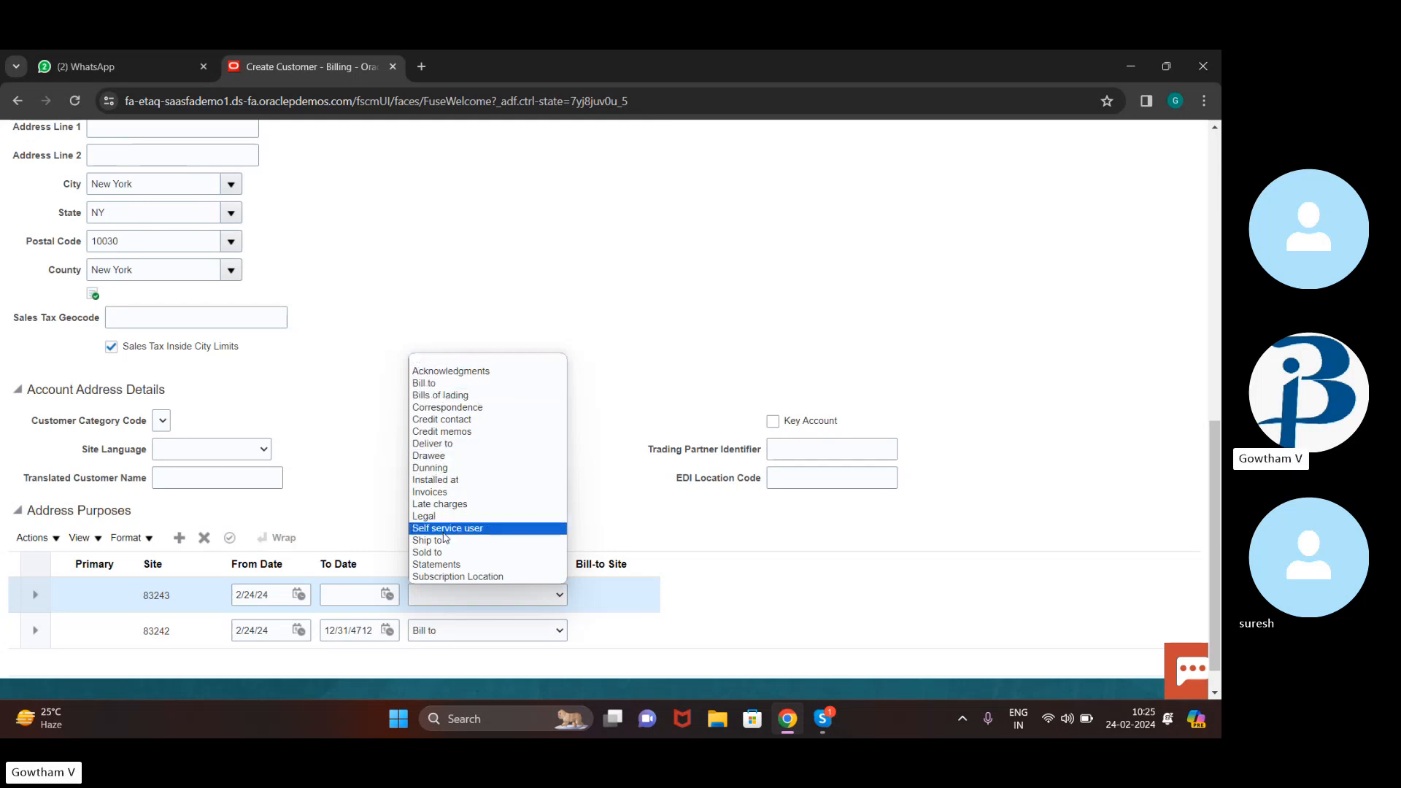
click(441, 542)
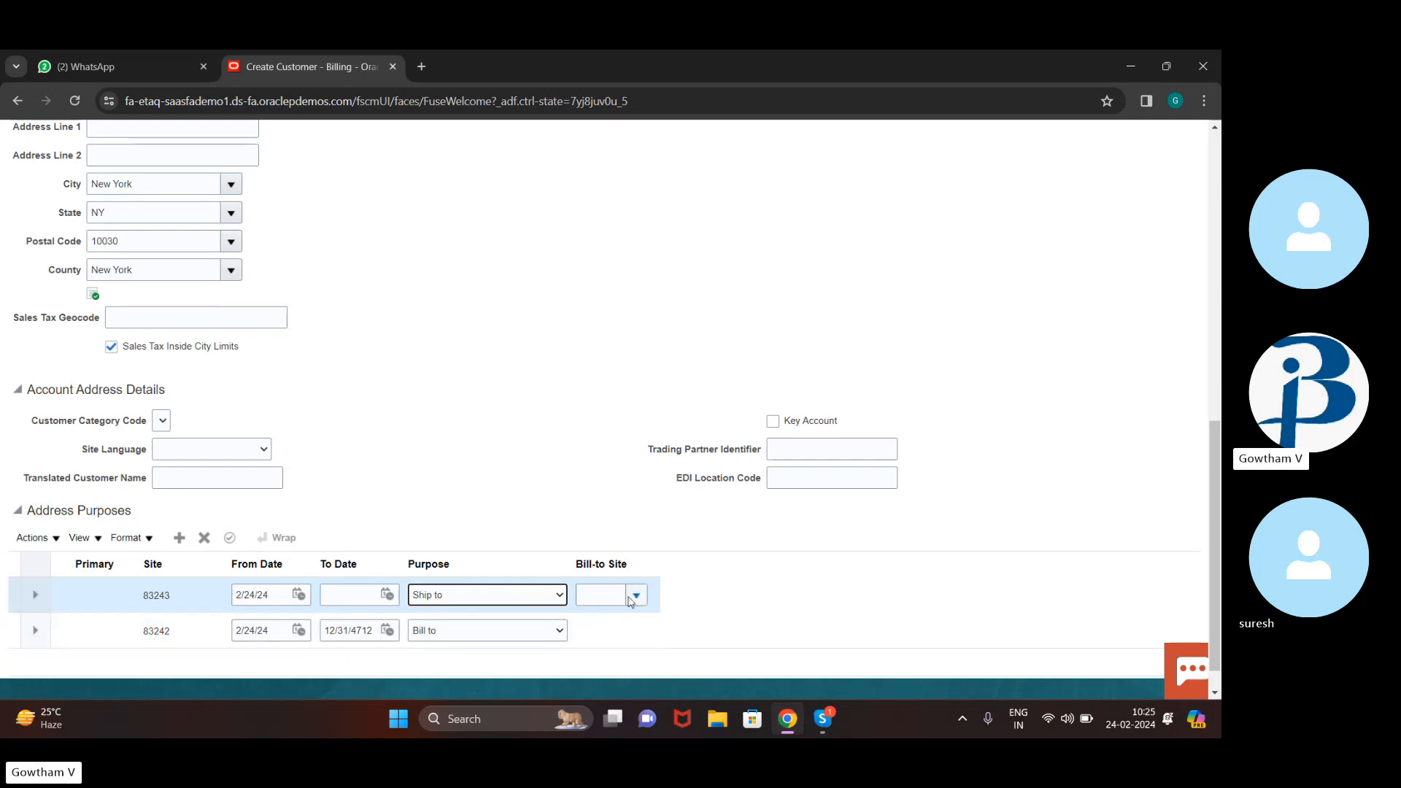
click(632, 598)
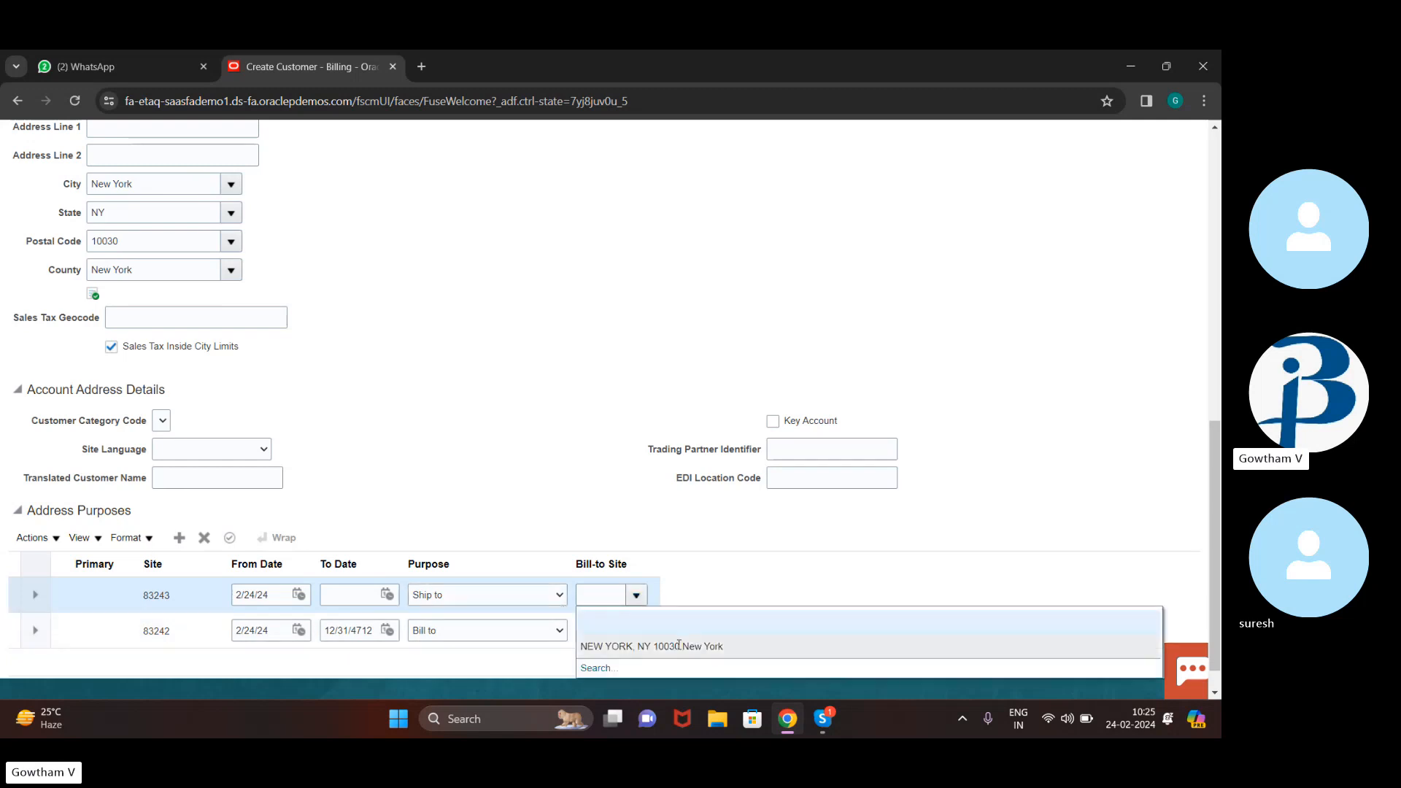
click(679, 646)
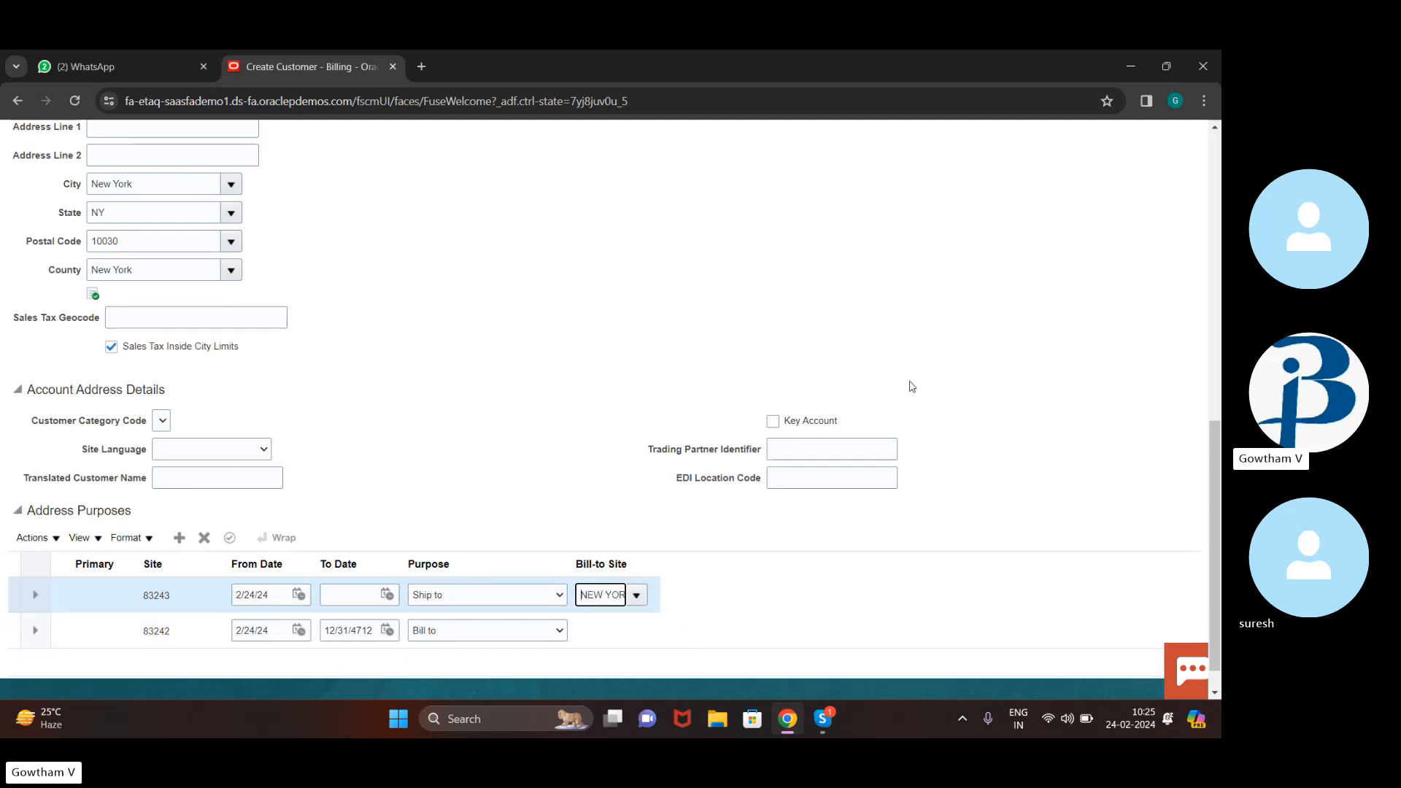
scroll(750, 265, up, 10)
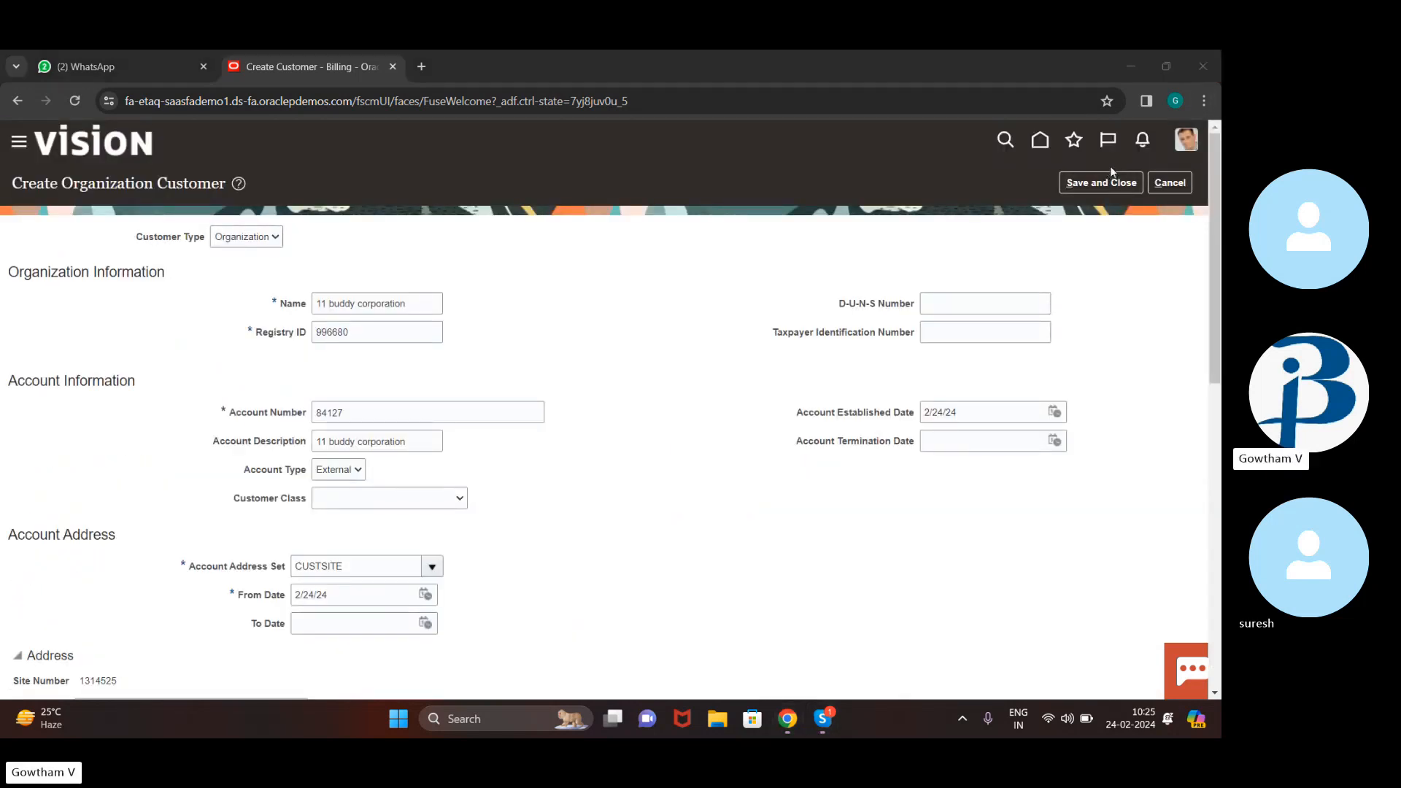
click(823, 719)
Mute the microphone in the three-person Skype call
click(557, 669)
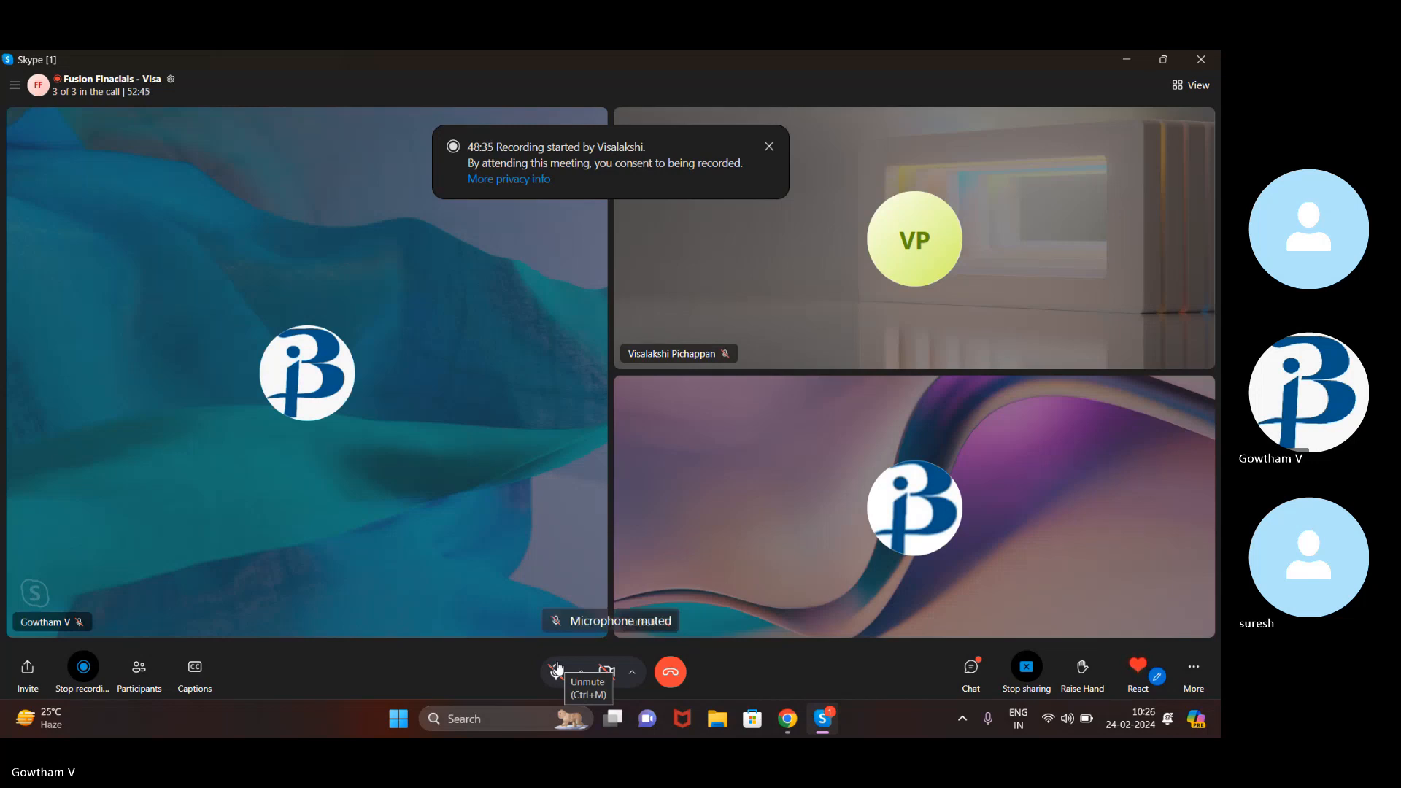
click(556, 670)
Switch back to the browser and review the 11 buddy corporation customer form
click(778, 724)
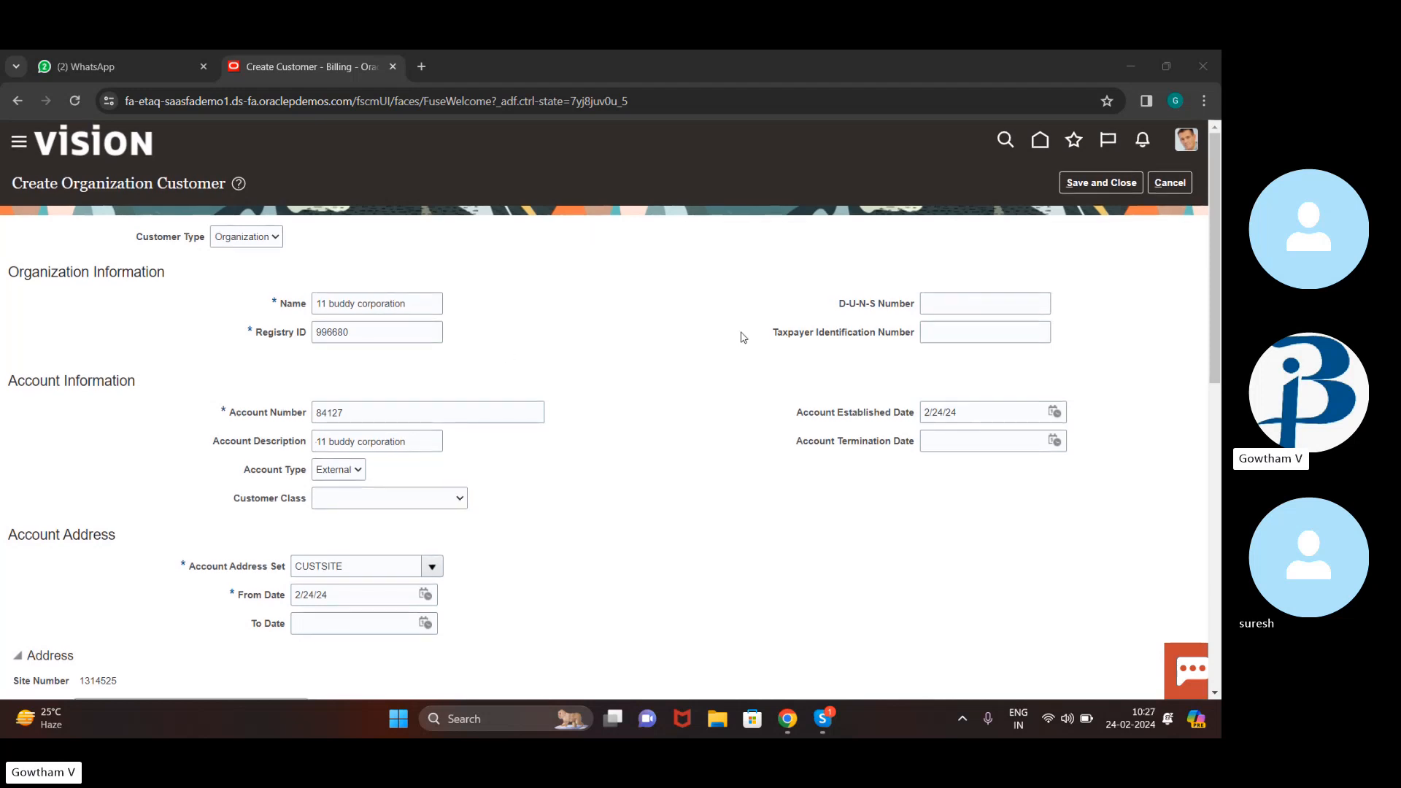
scroll(742, 337, down, 1)
scroll(743, 337, down, 10)
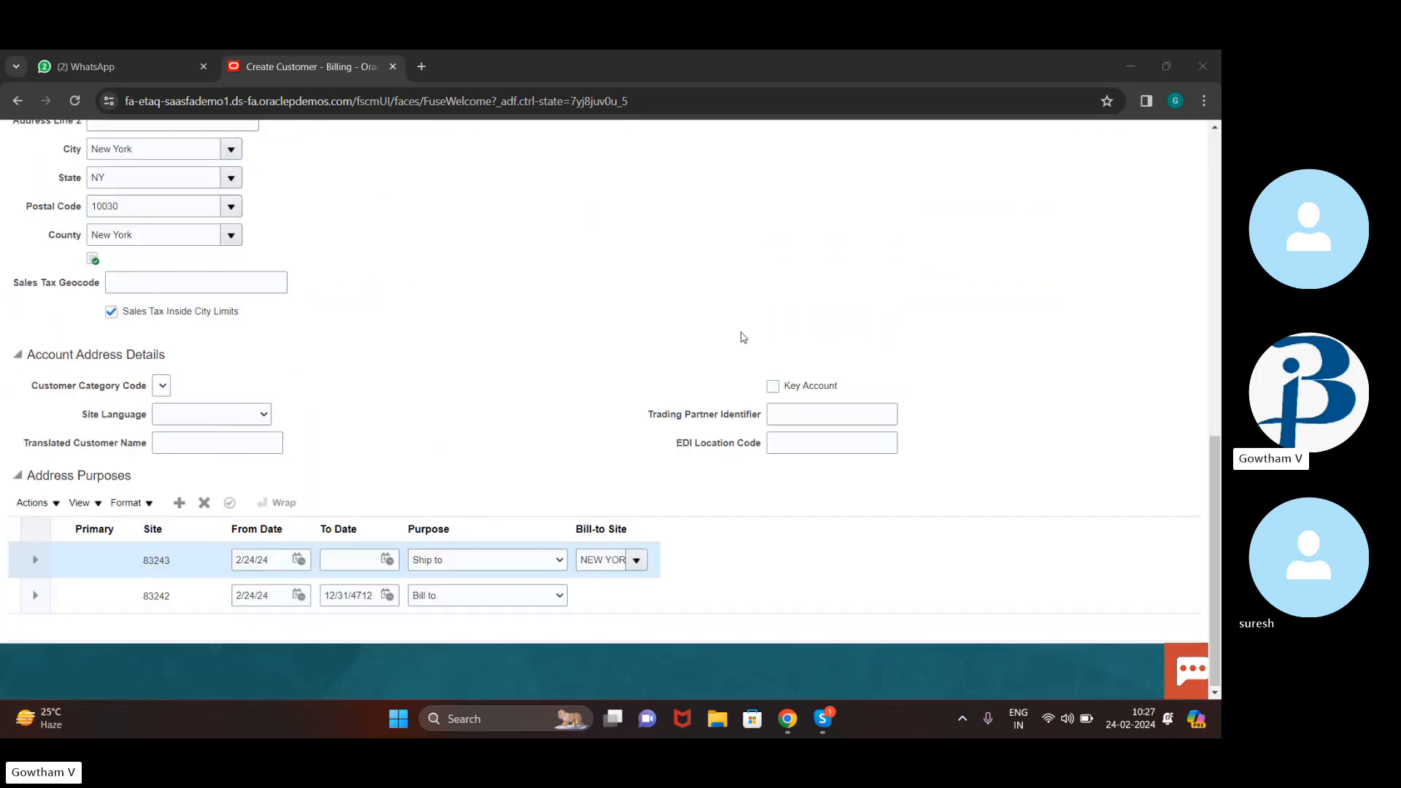
scroll(742, 338, up, 15)
click(1085, 182)
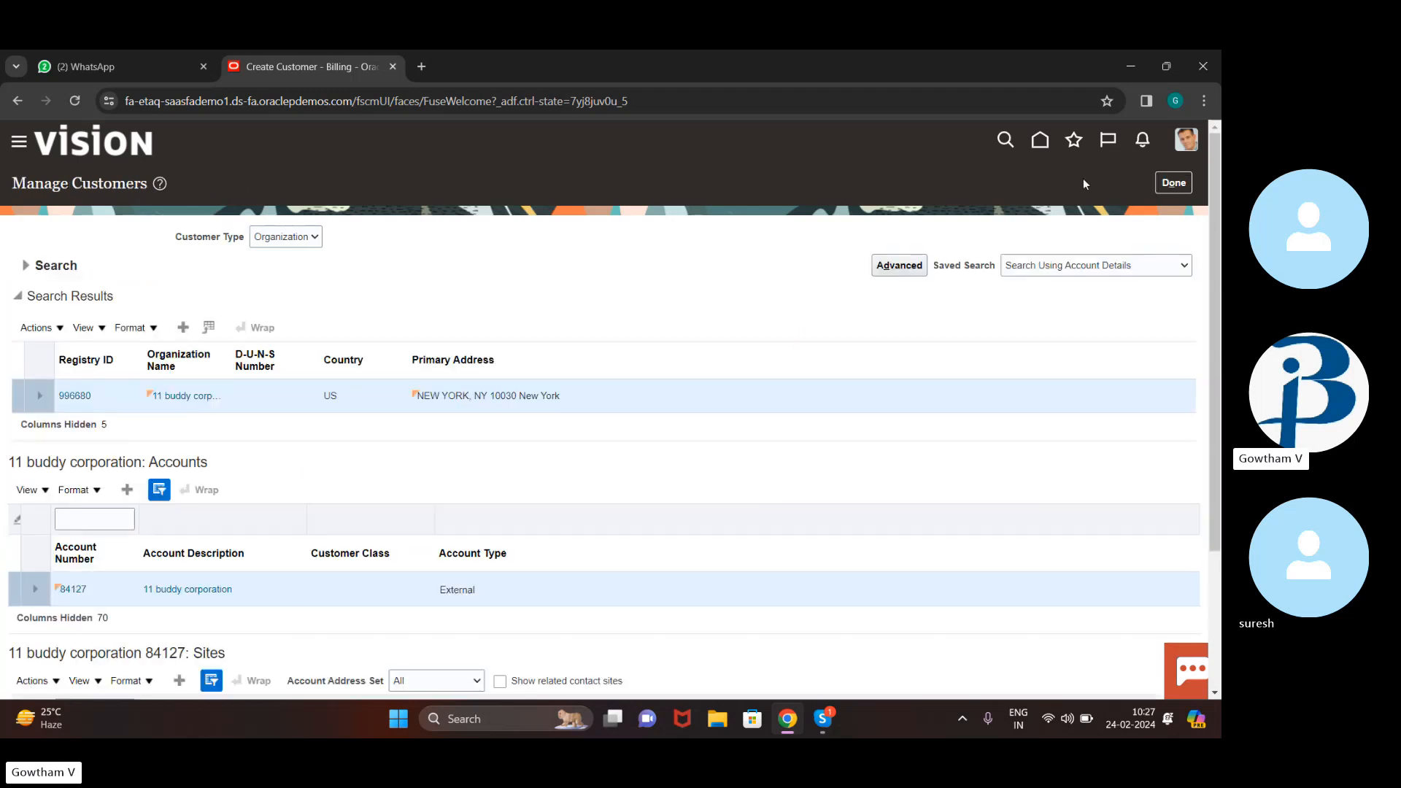
scroll(2, 620, down, 3)
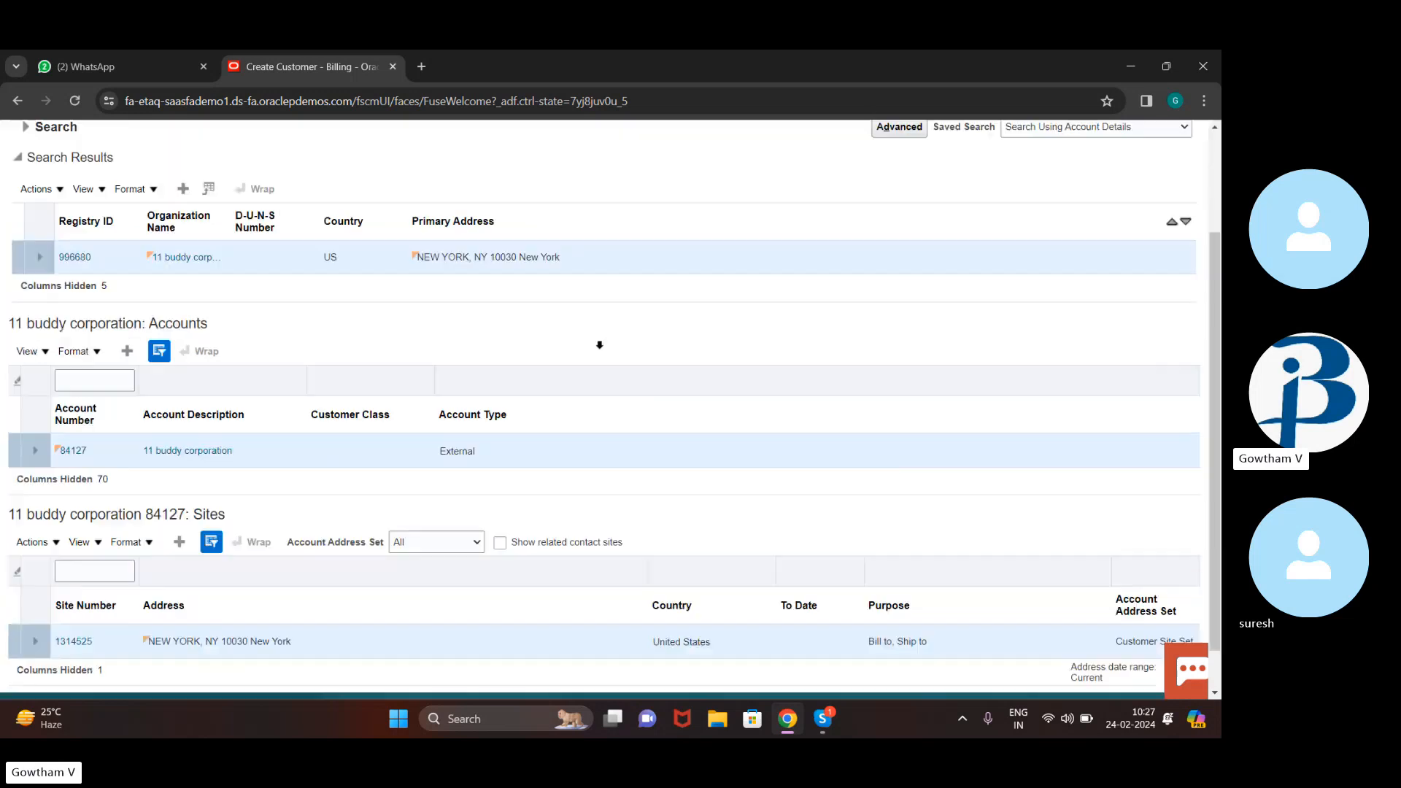
scroll(274, 347, up, 3)
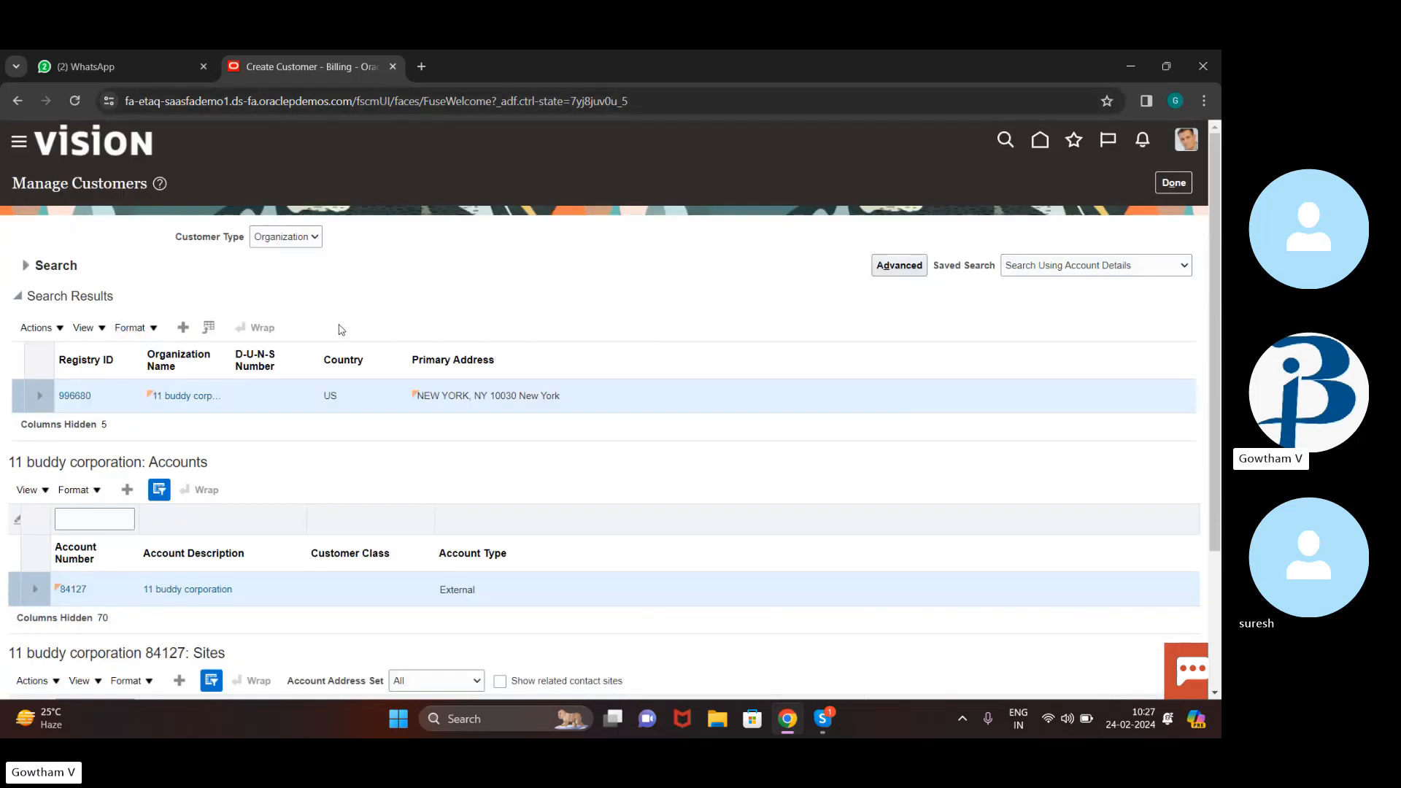
scroll(341, 330, down, 3)
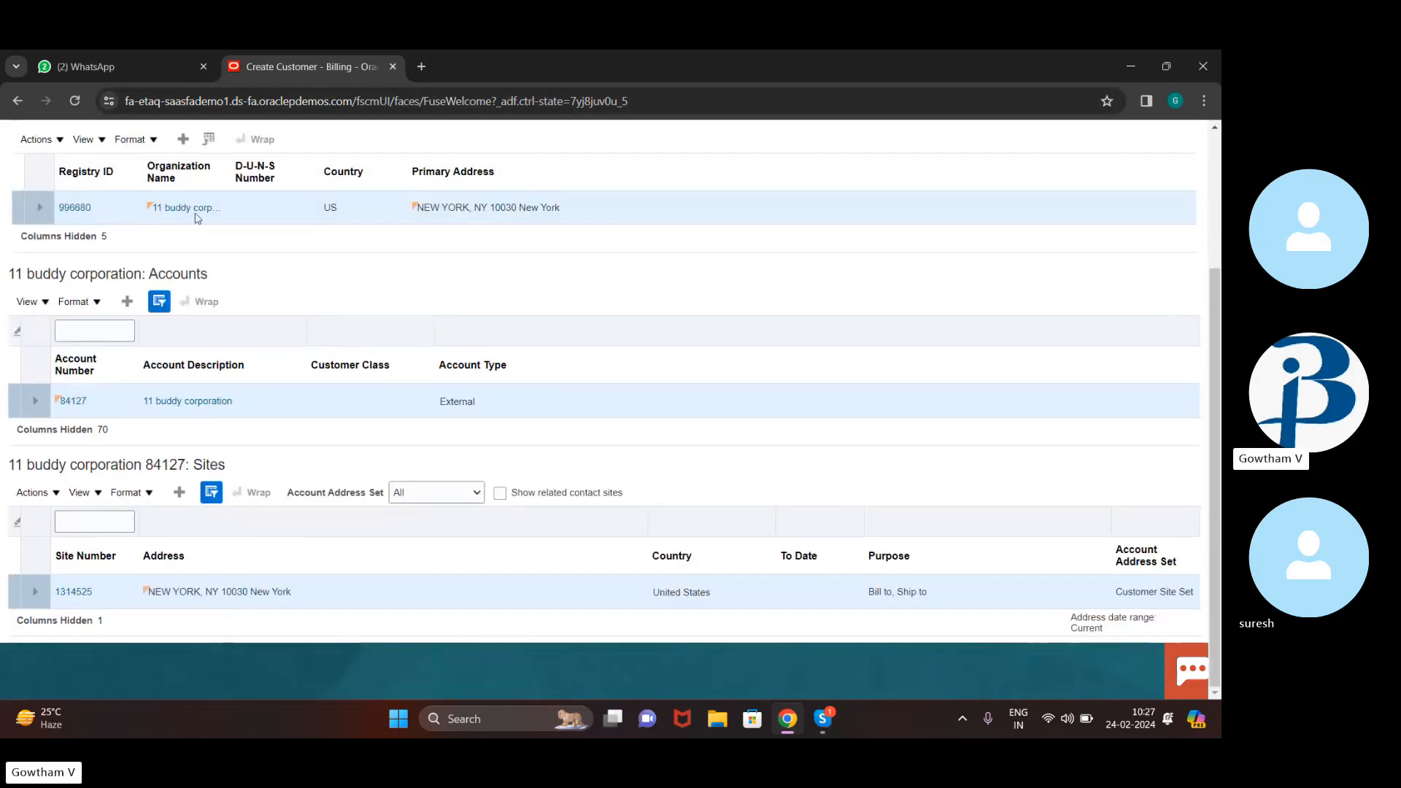
Open site 1314525 and start a new entry in its Reference Accounts section
click(84, 594)
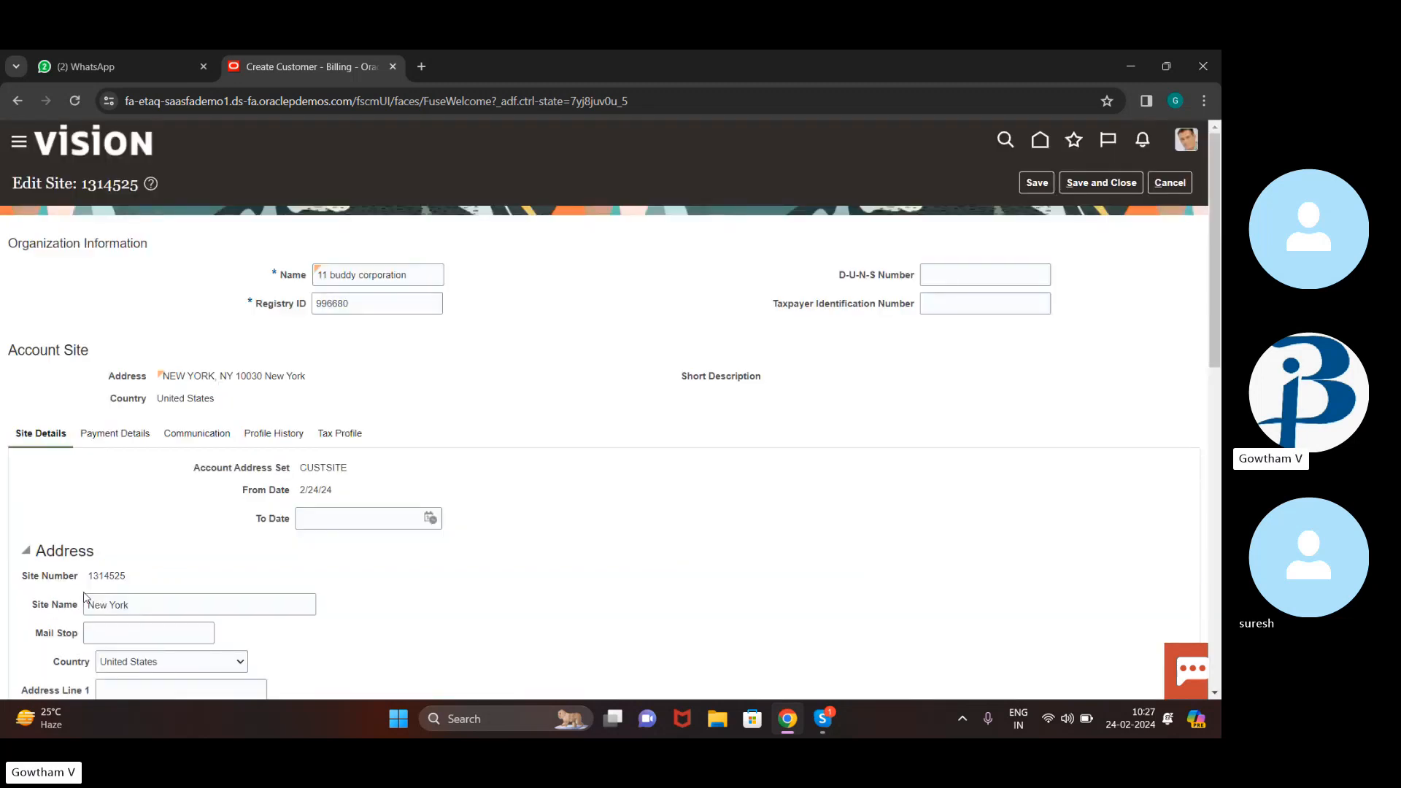
scroll(84, 597, down, 10)
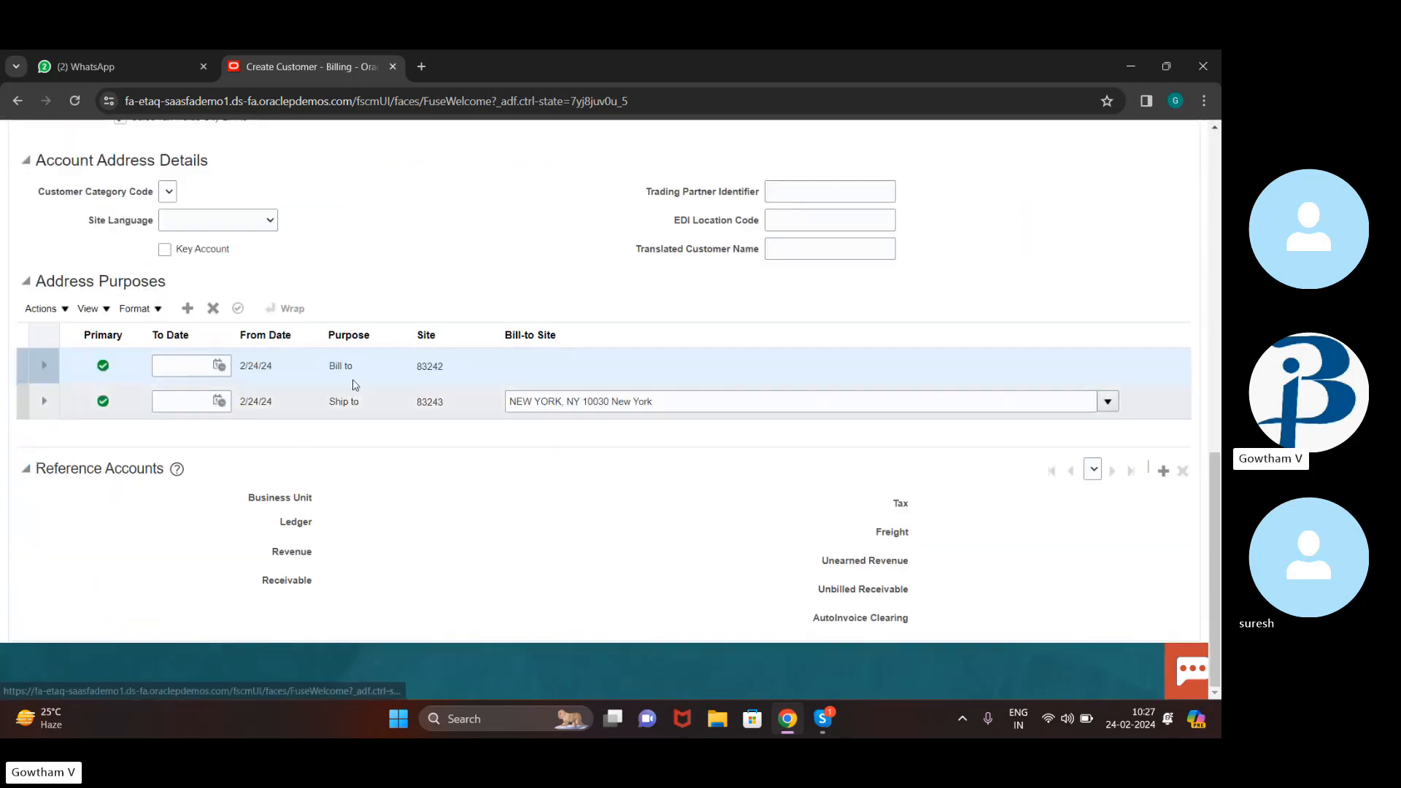
click(1164, 472)
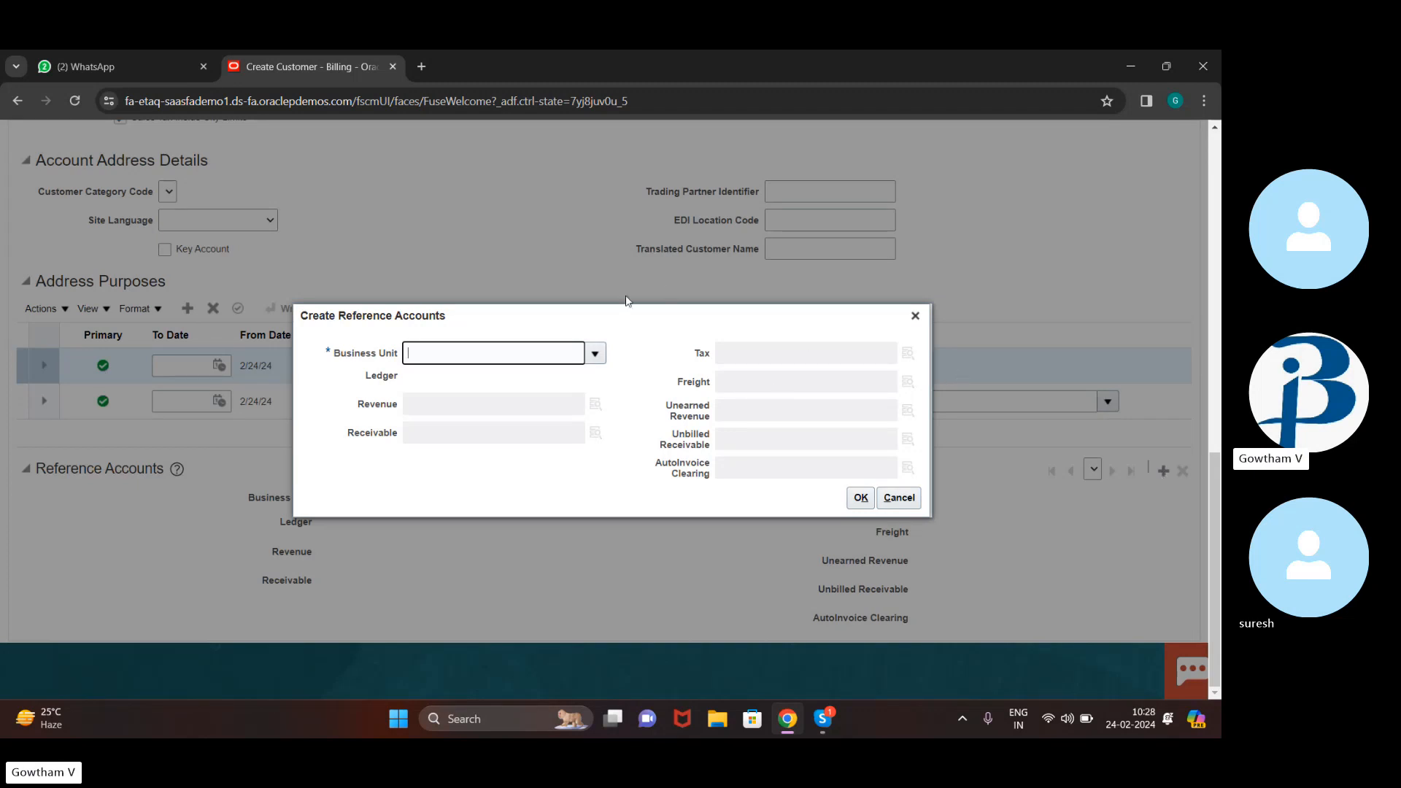
Search the business units for 'us1'
click(595, 353)
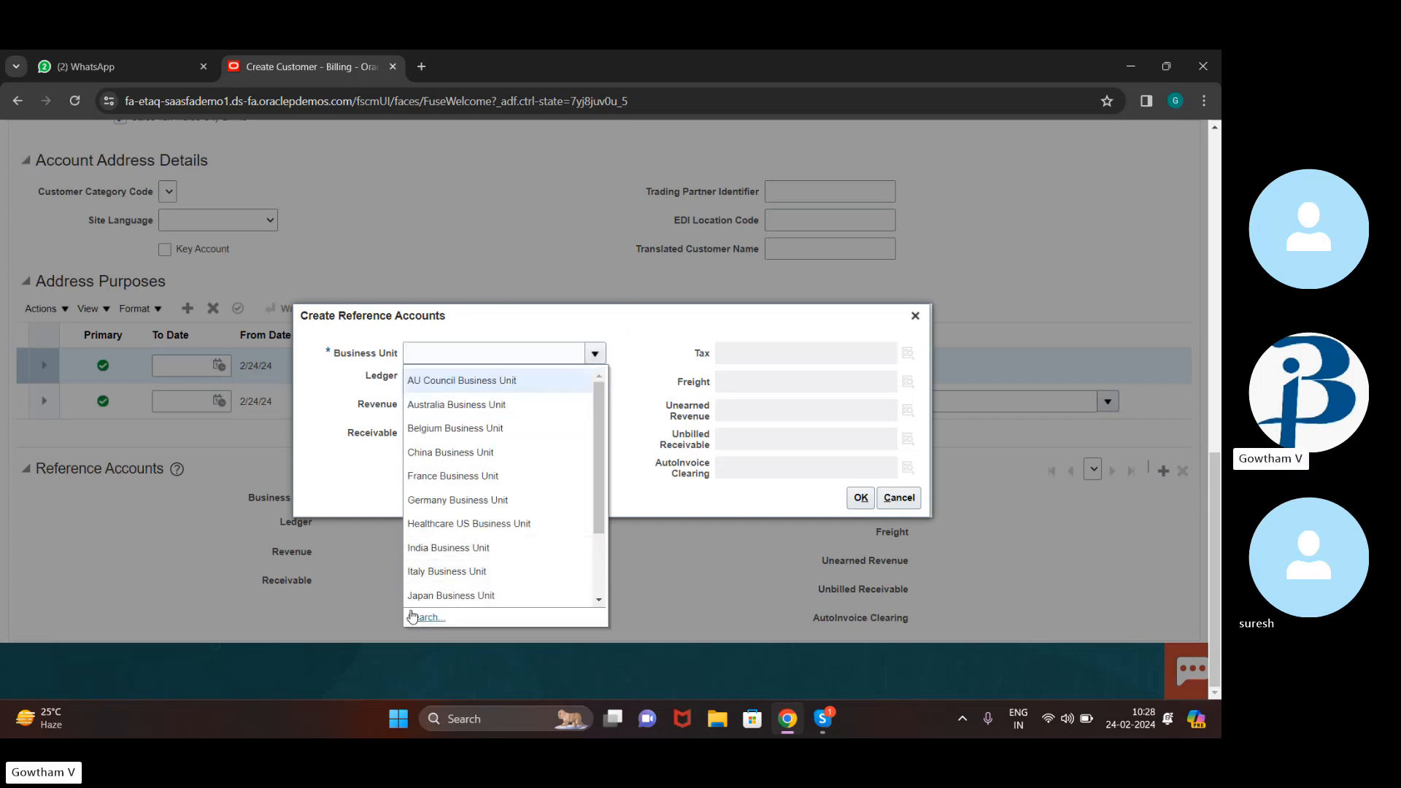
click(426, 617)
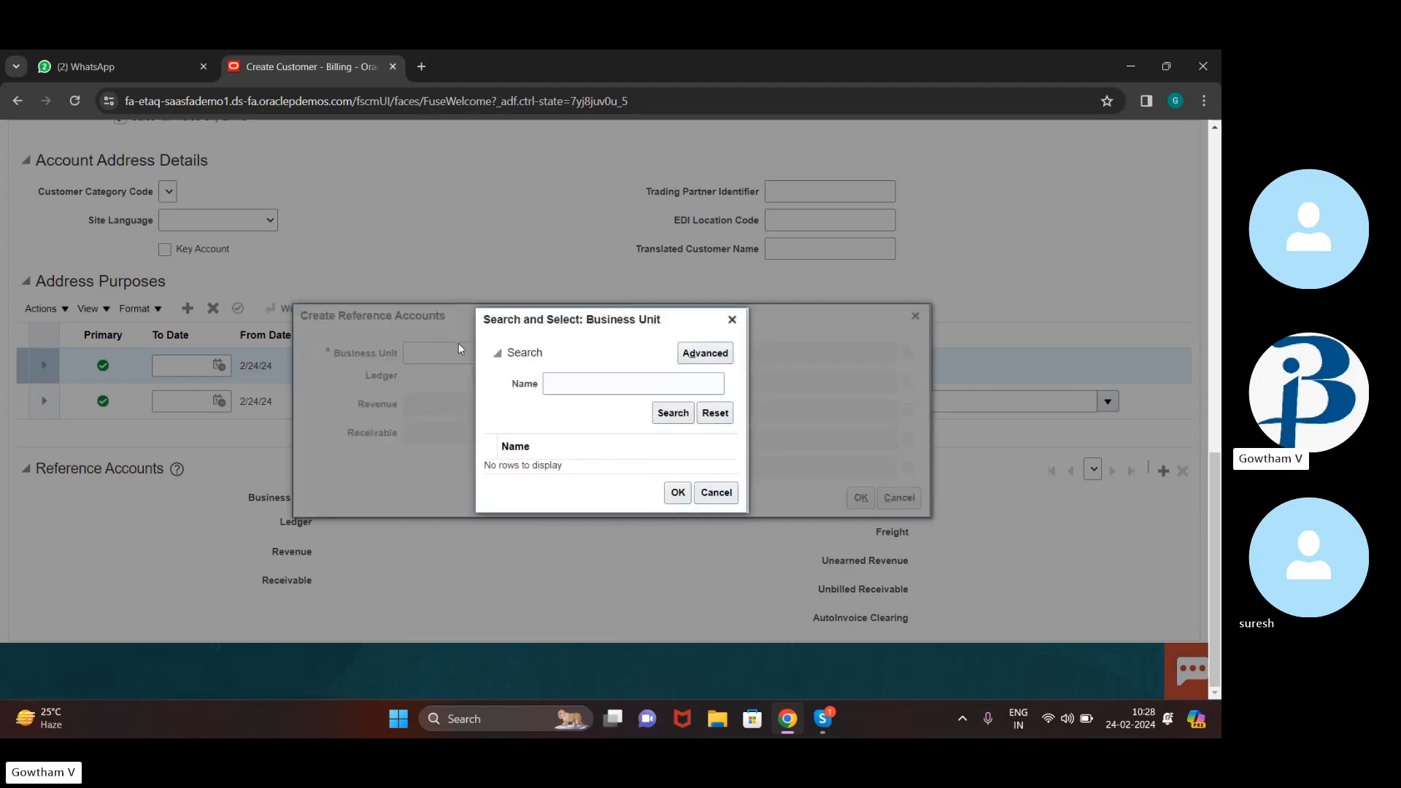
click(603, 378)
text(us1)
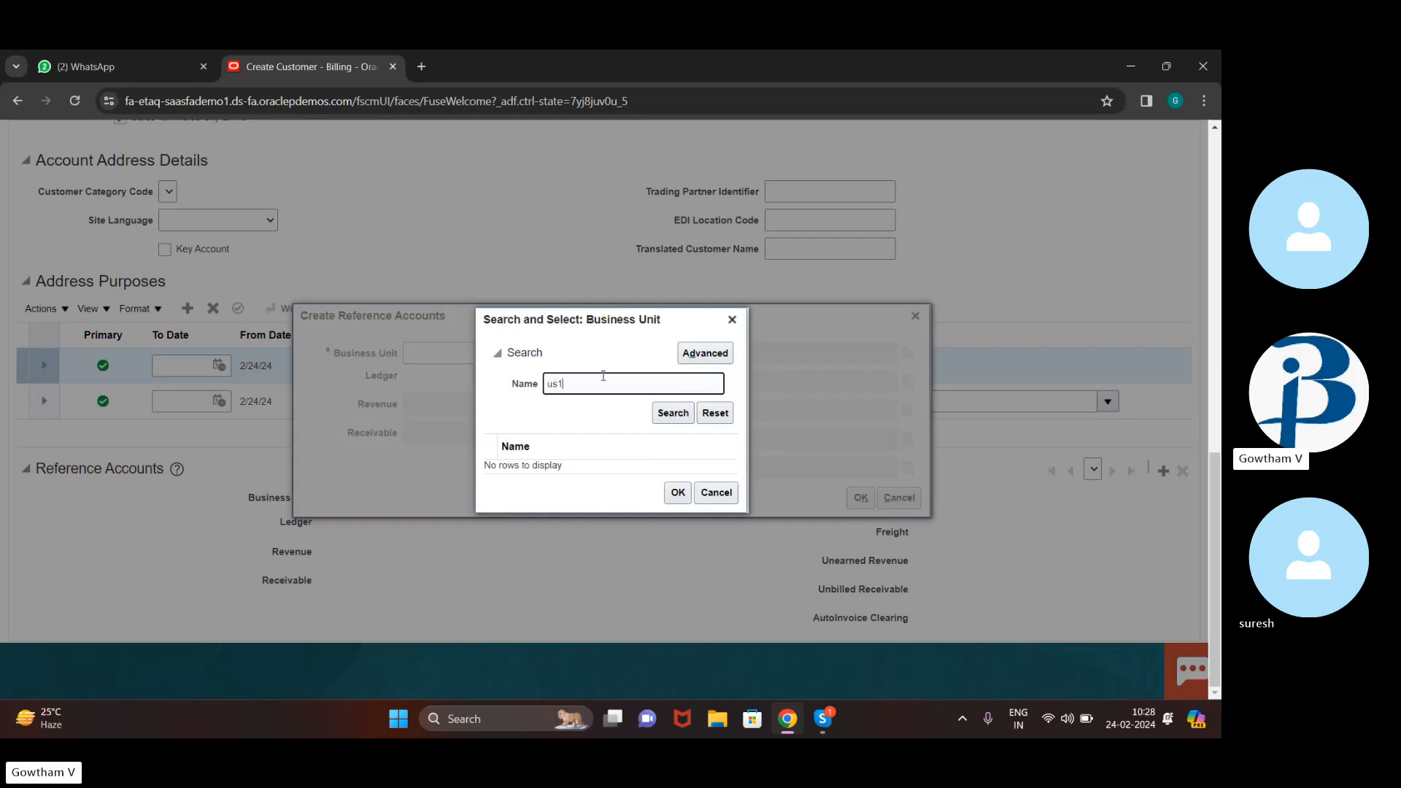
click(671, 411)
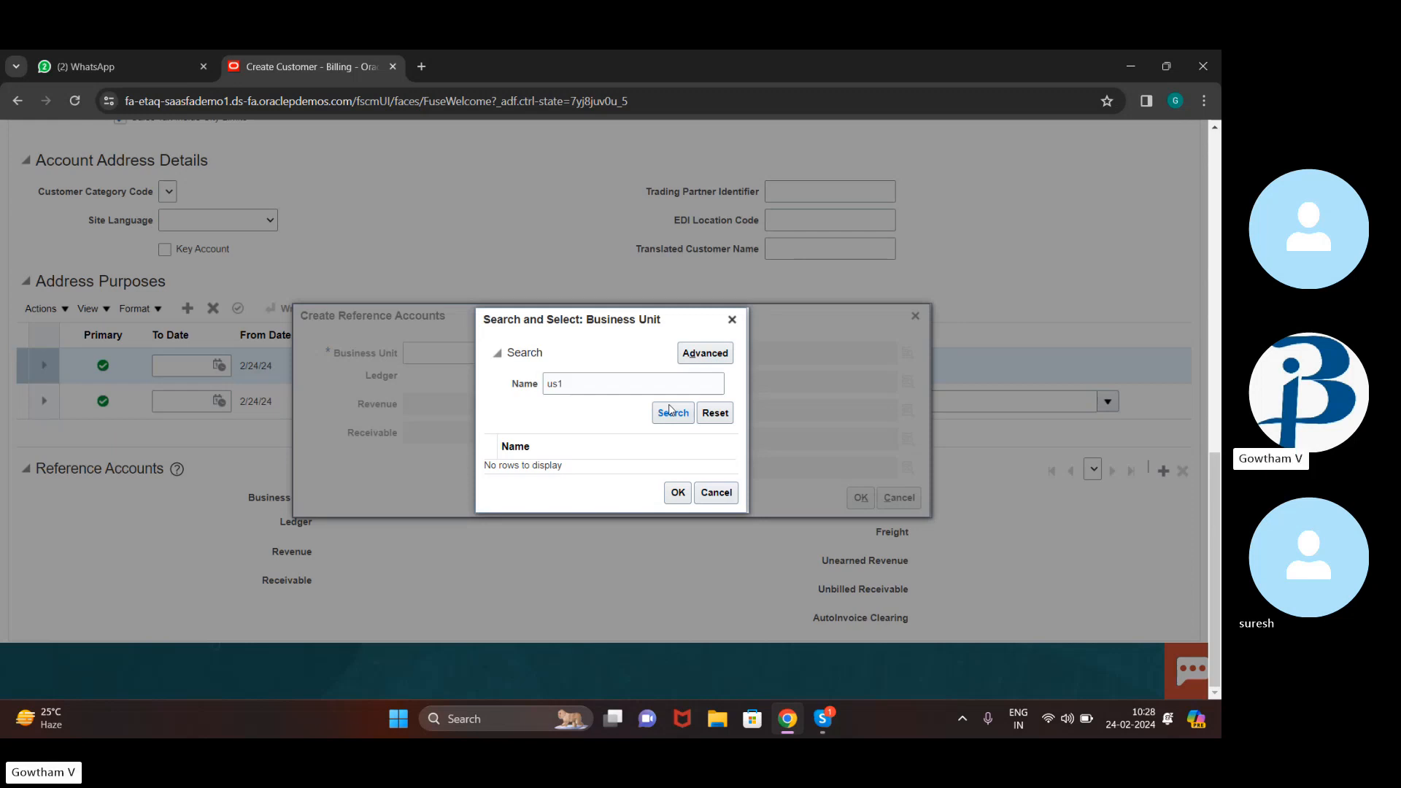
Search for 'US1 business unit' and choose US1 Business Unit
click(592, 379)
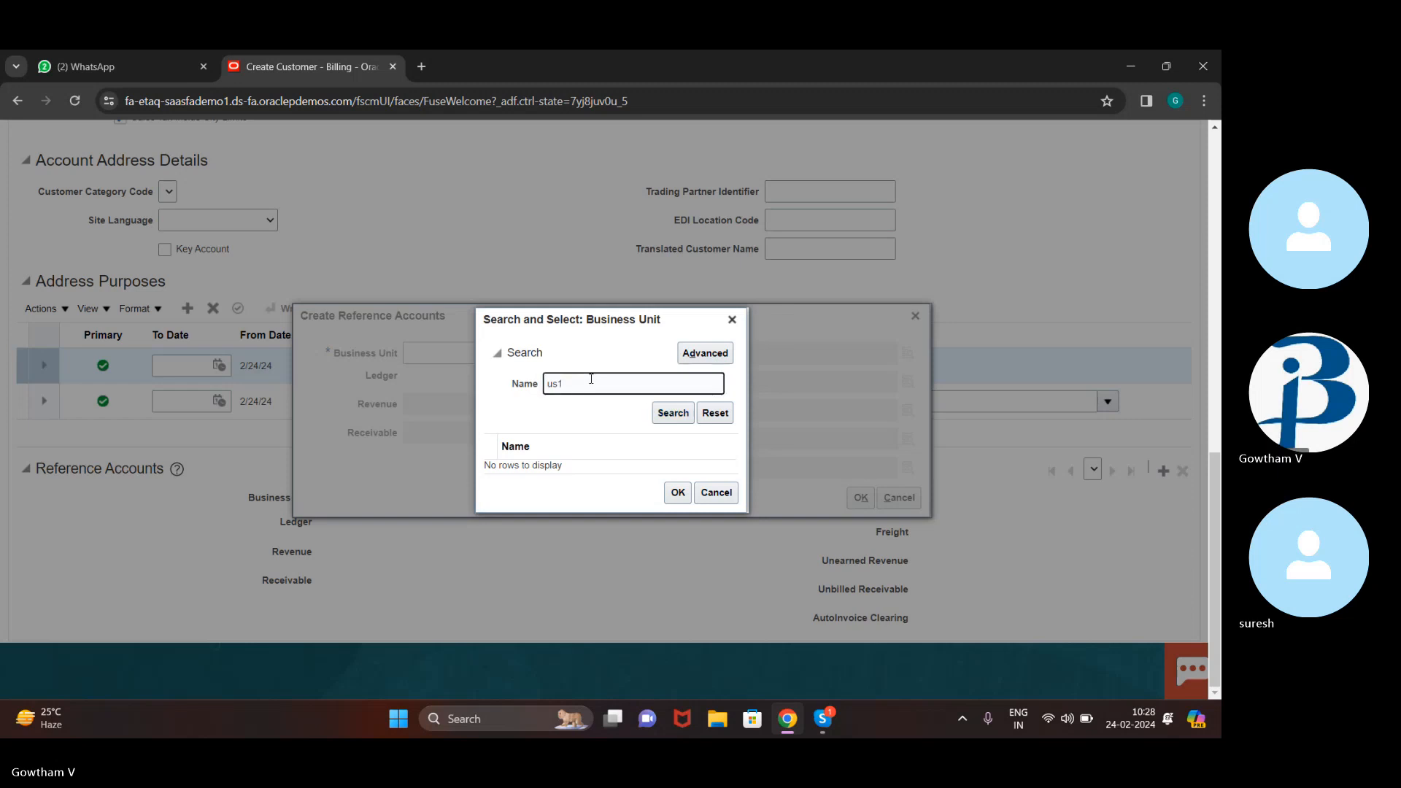
key(BackSpace)
key(BackSpace)
key(BackSpace)
text(US1)
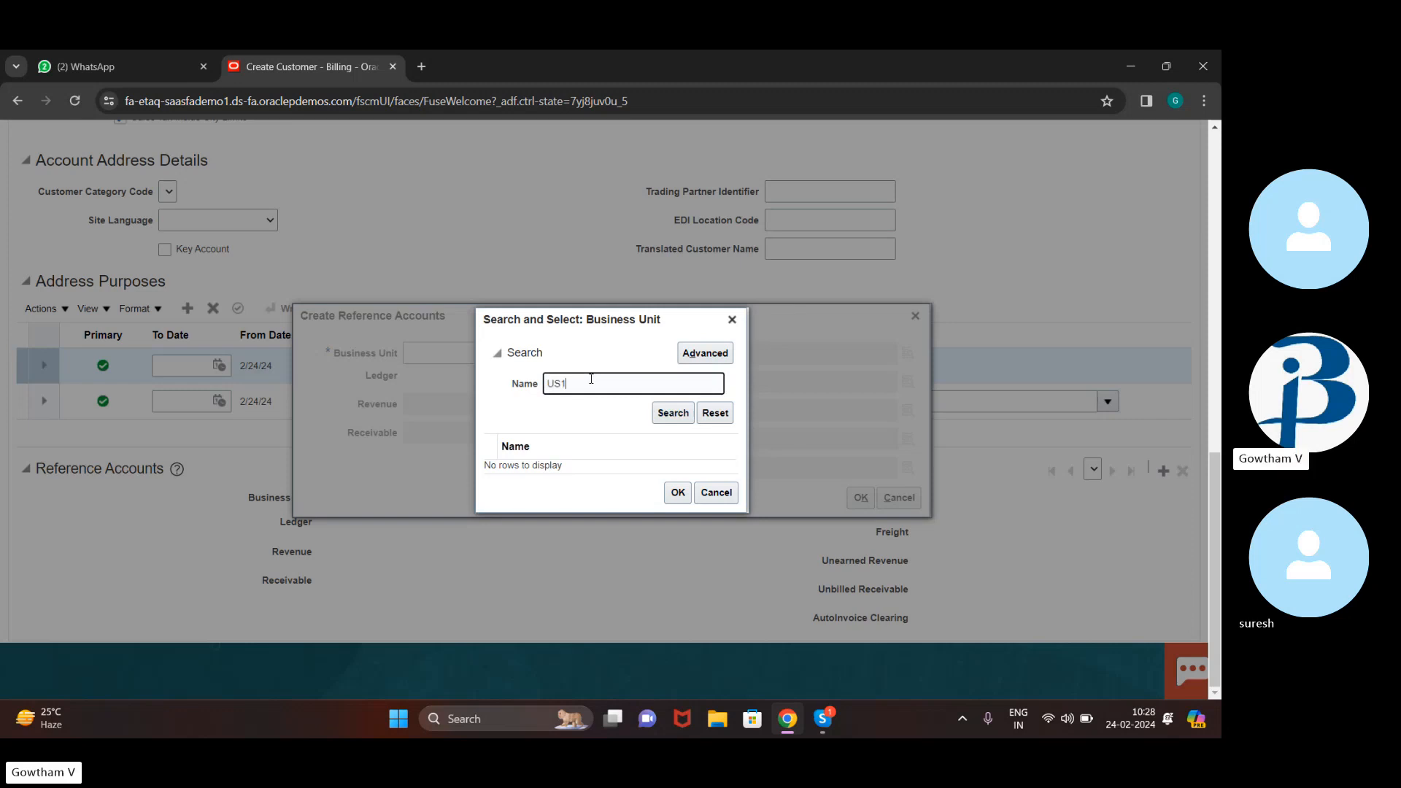
text( busi)
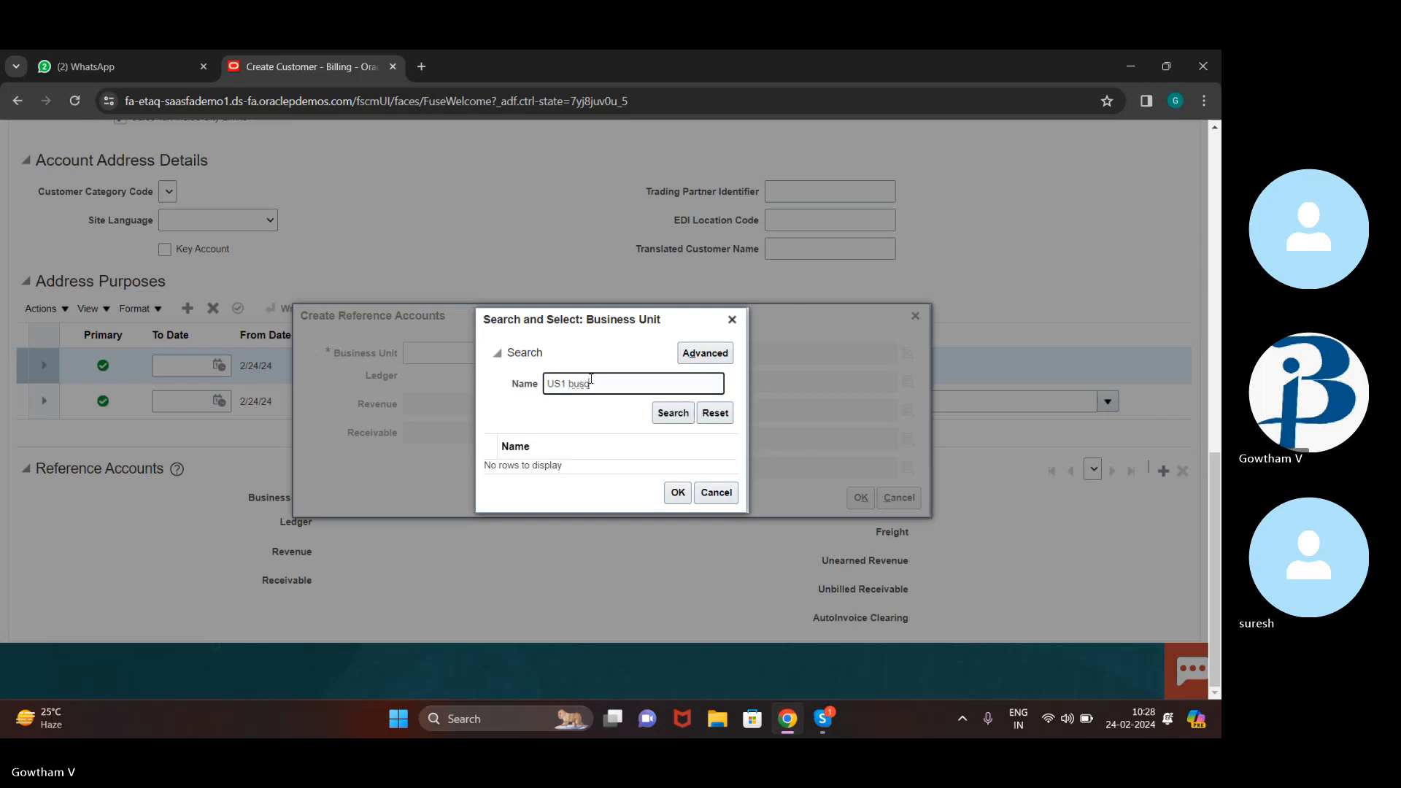
key(BackSpace)
text(iness unt)
key(BackSpace)
text(it)
click(670, 416)
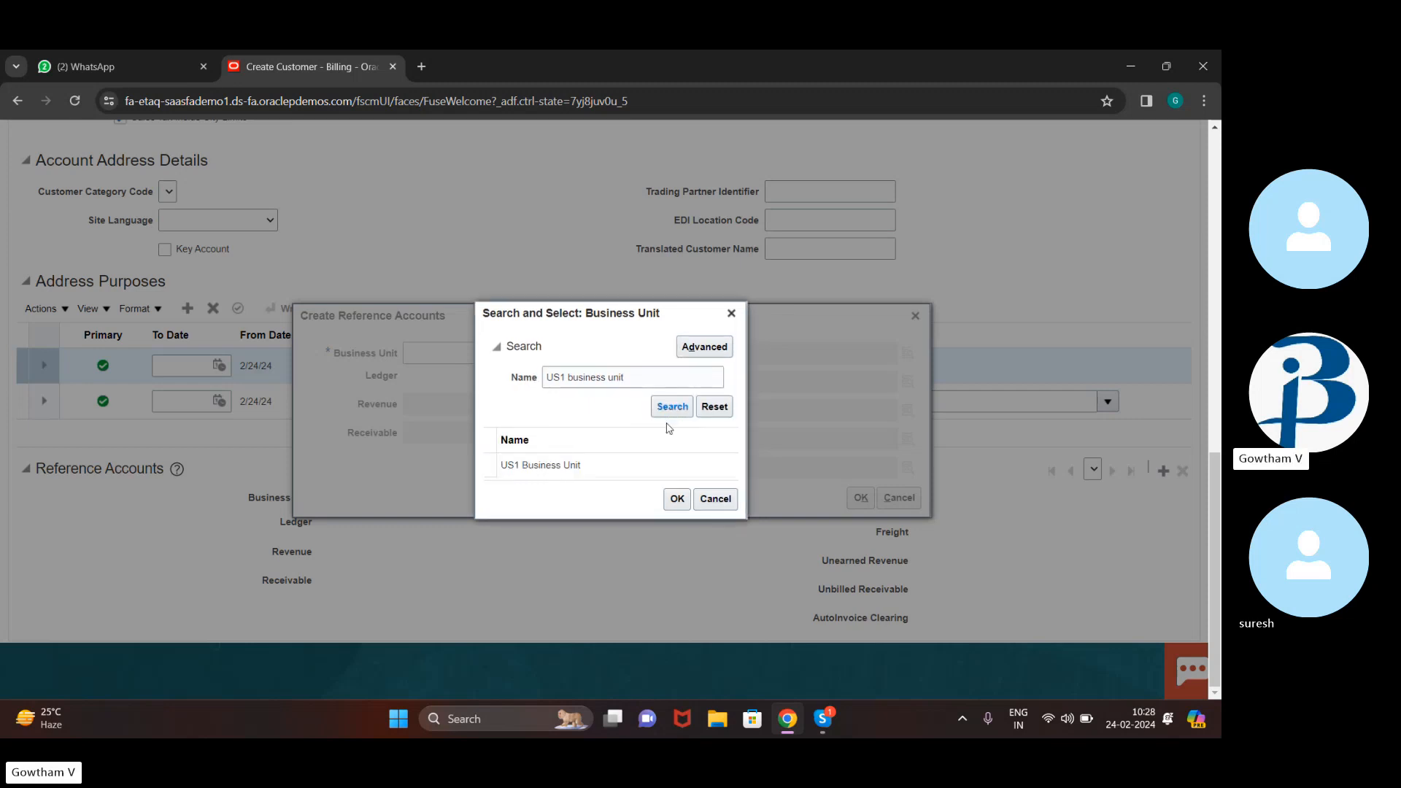
click(532, 465)
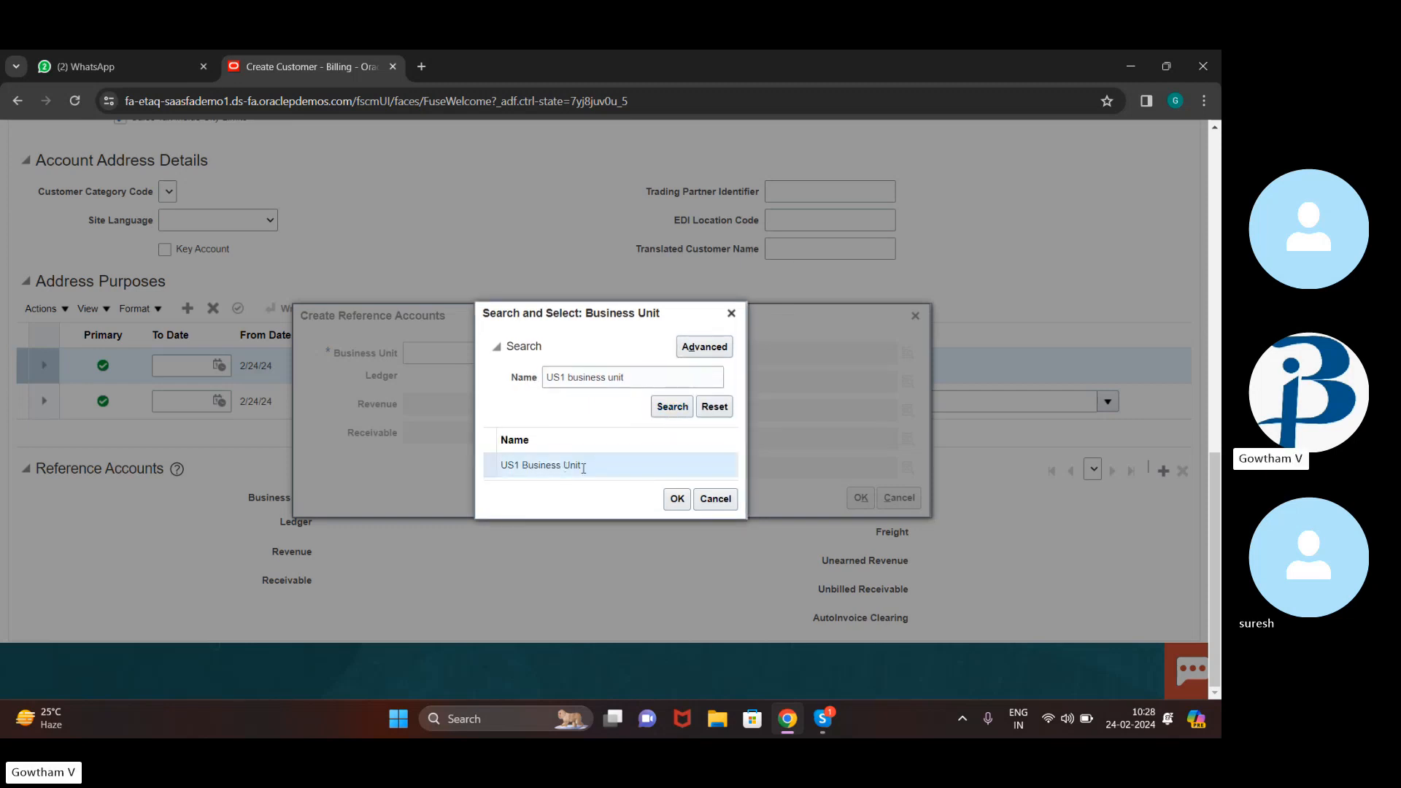
click(675, 499)
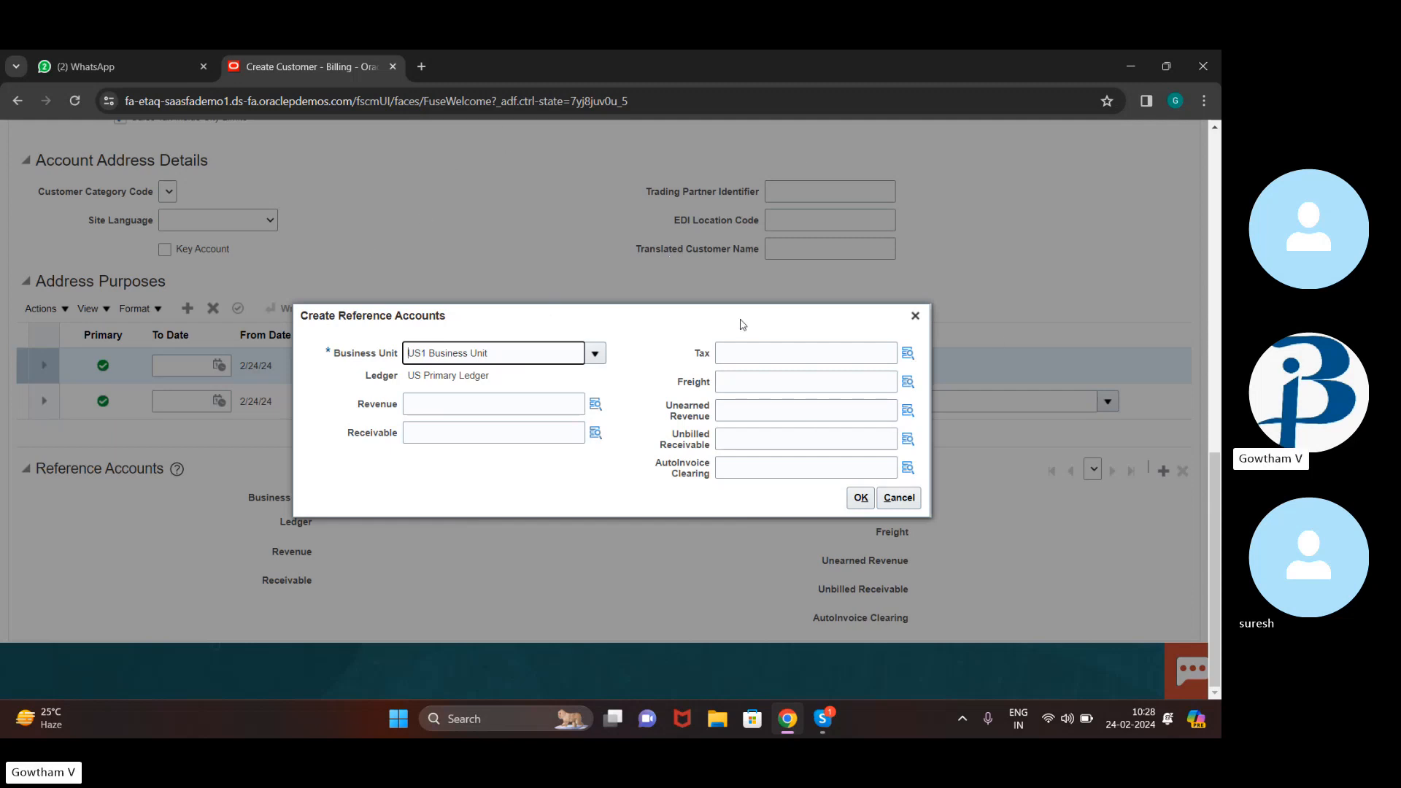
Try Revenue Account 11104 HDFC Account with Cost Center 131 Food & Commercial, which is rejected as invalid
click(595, 403)
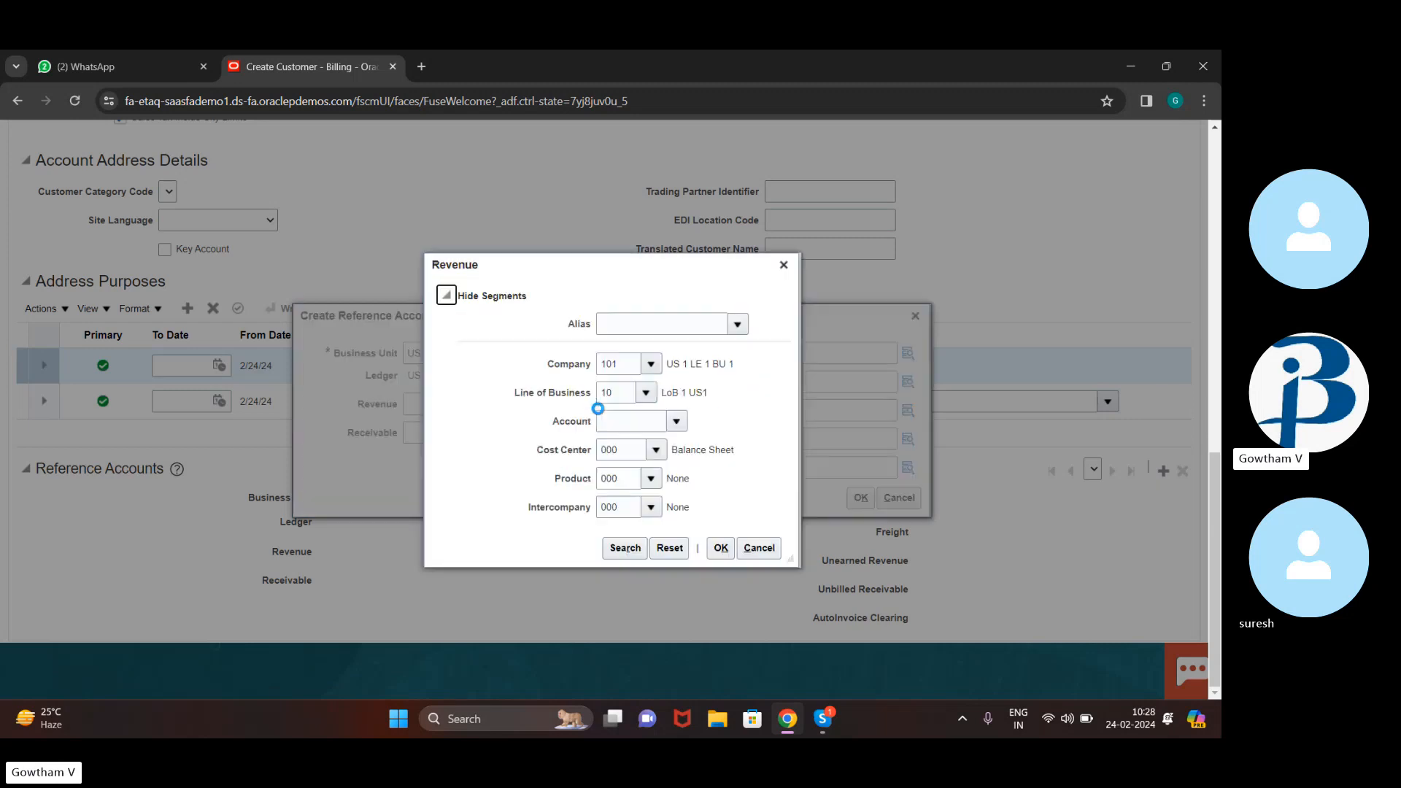
click(677, 422)
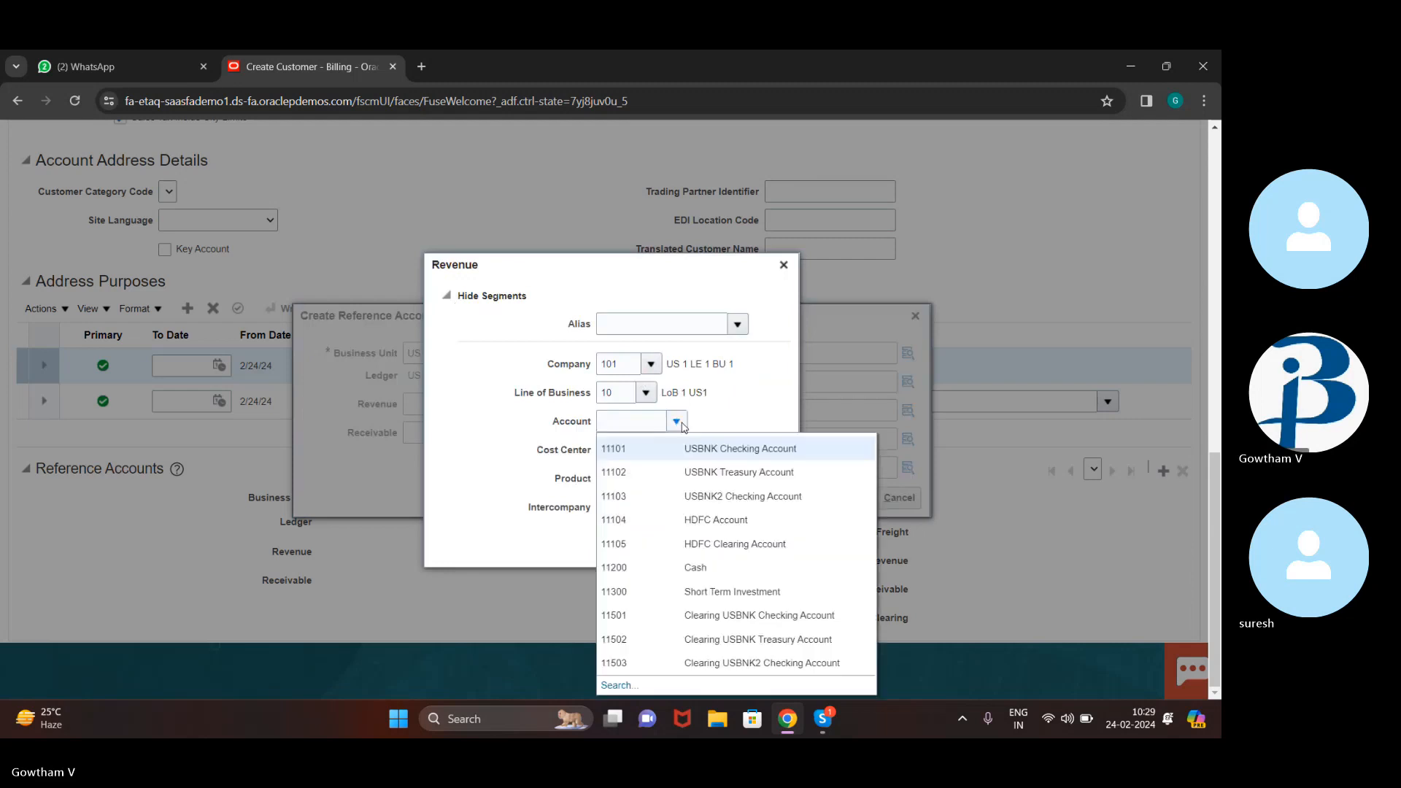
click(753, 524)
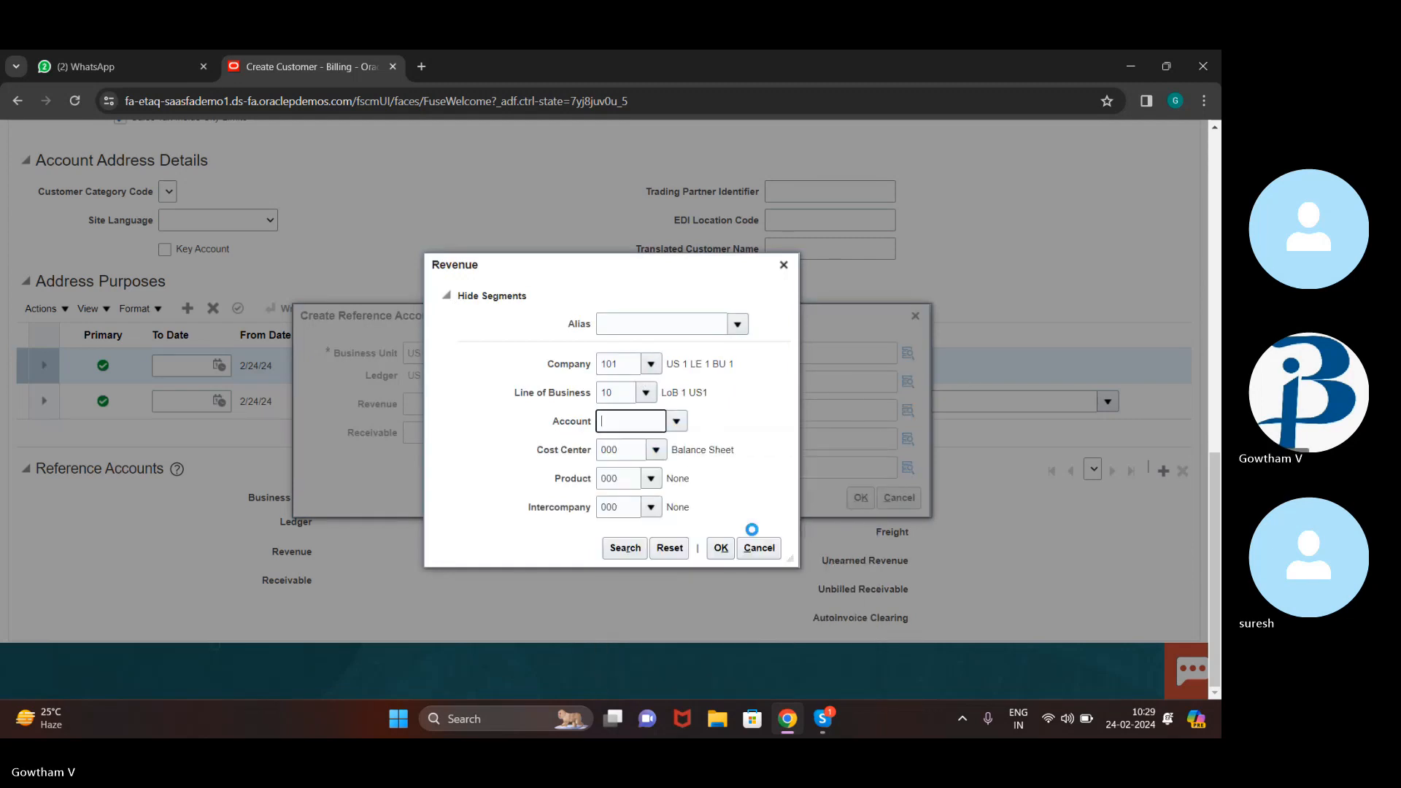
click(657, 451)
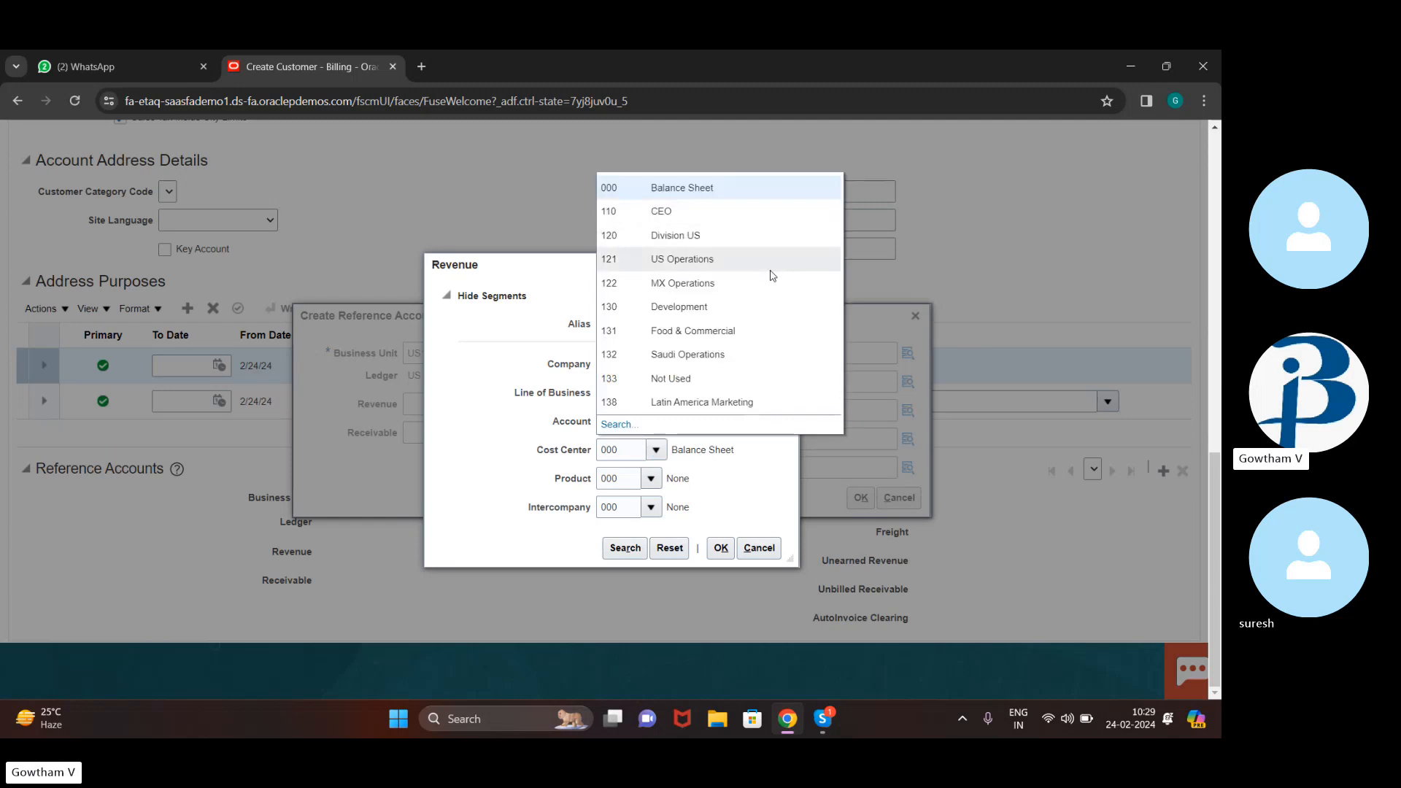
click(759, 334)
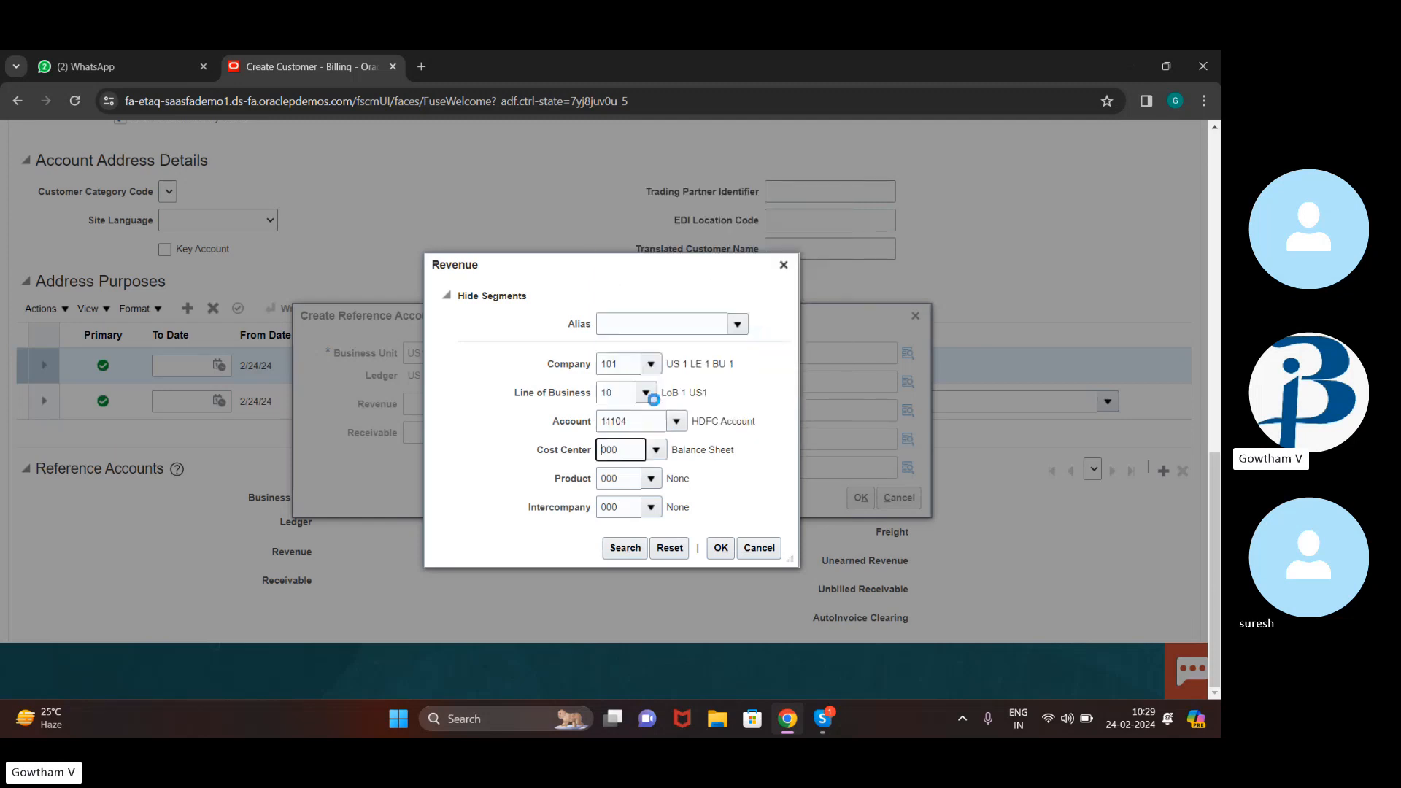
click(721, 549)
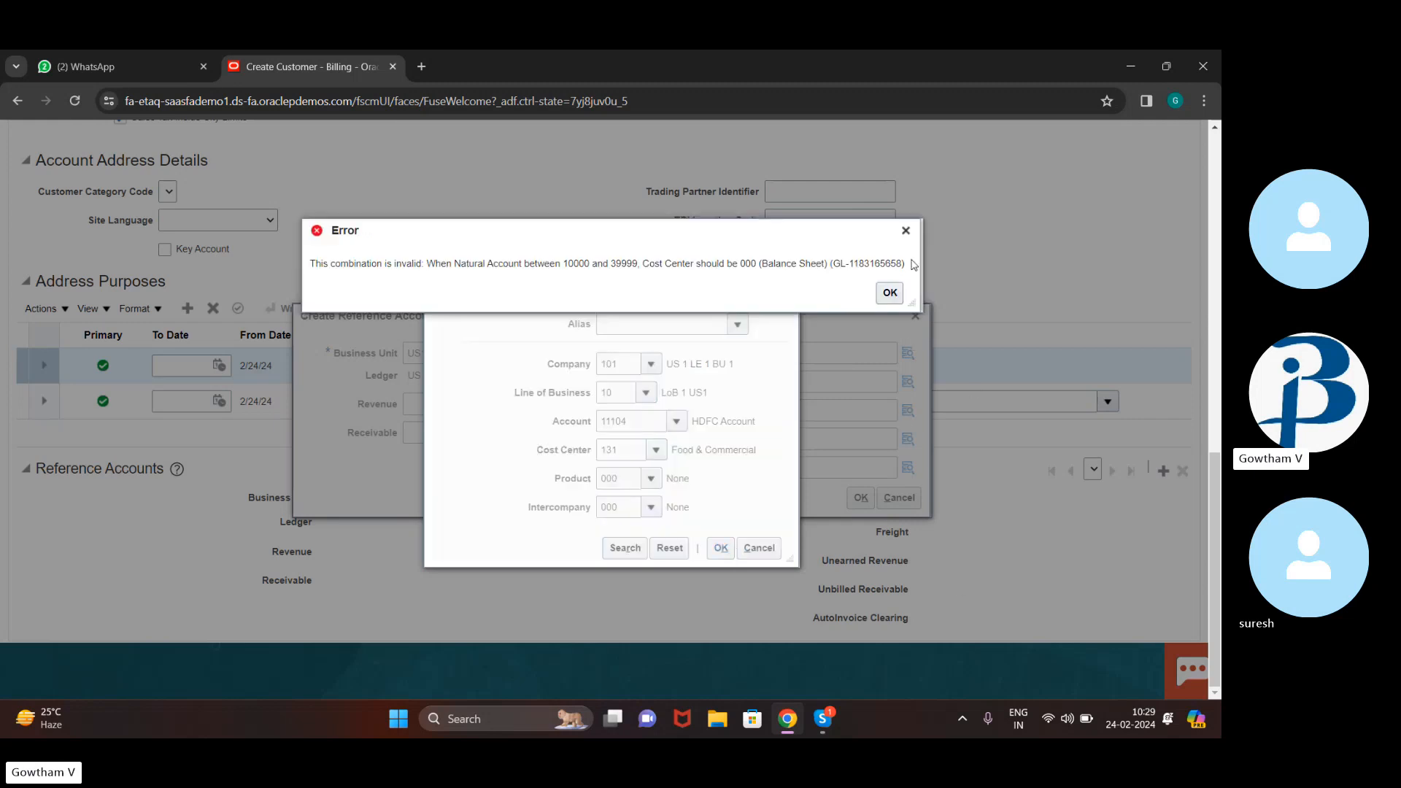
click(906, 231)
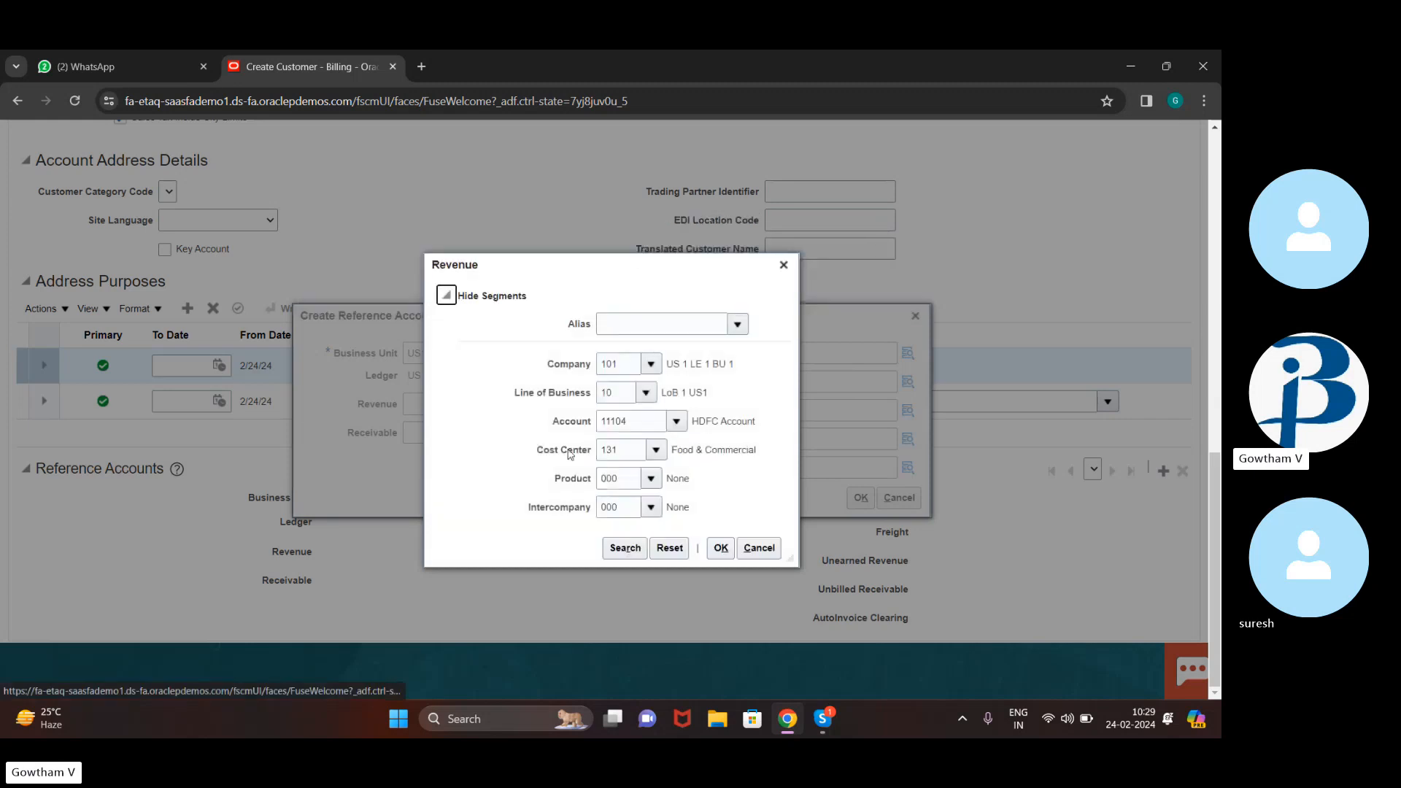
Change the Revenue Cost Center to 464 and confirm the combination again
click(655, 451)
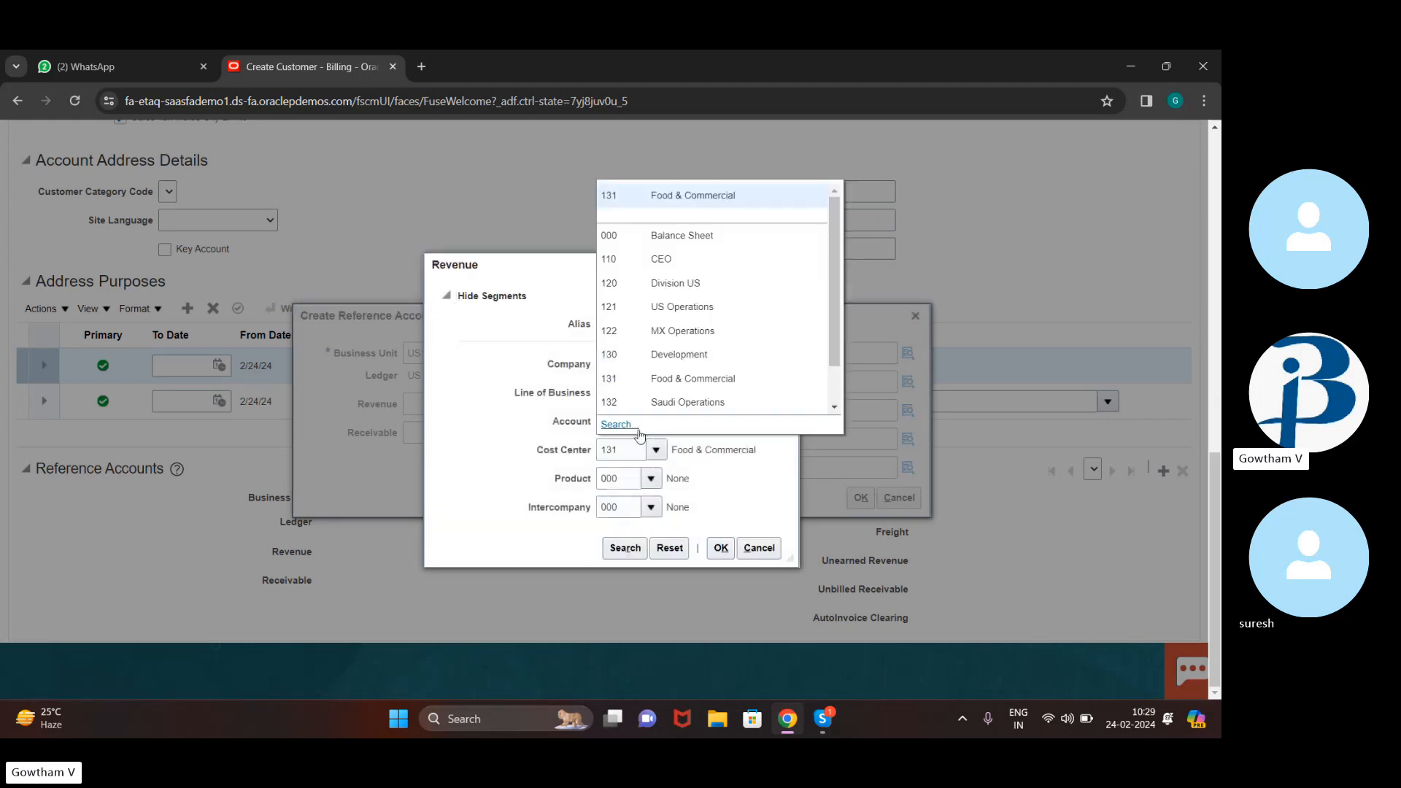
click(629, 451)
key(BackSpace)
key(BackSpace)
key(BackSpace)
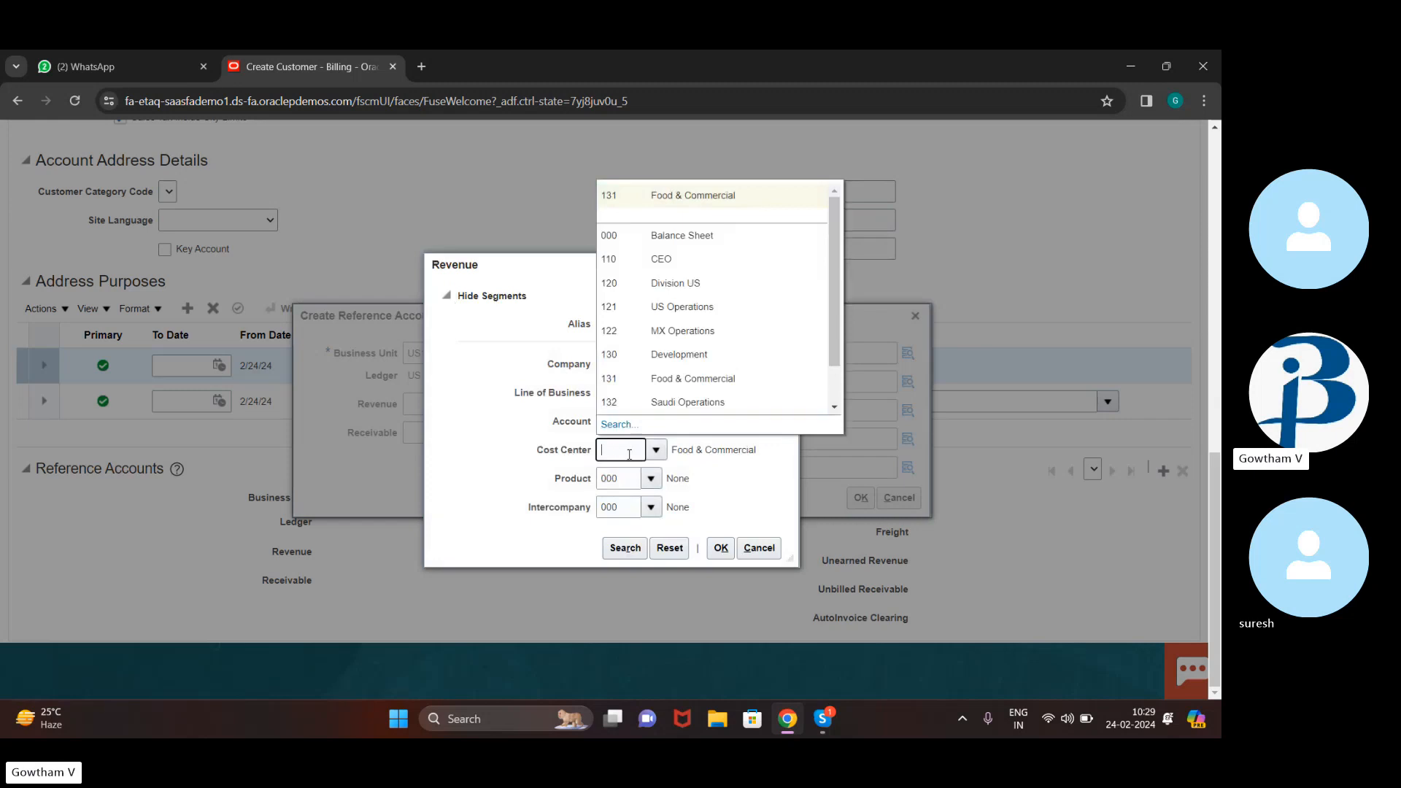
text(46)
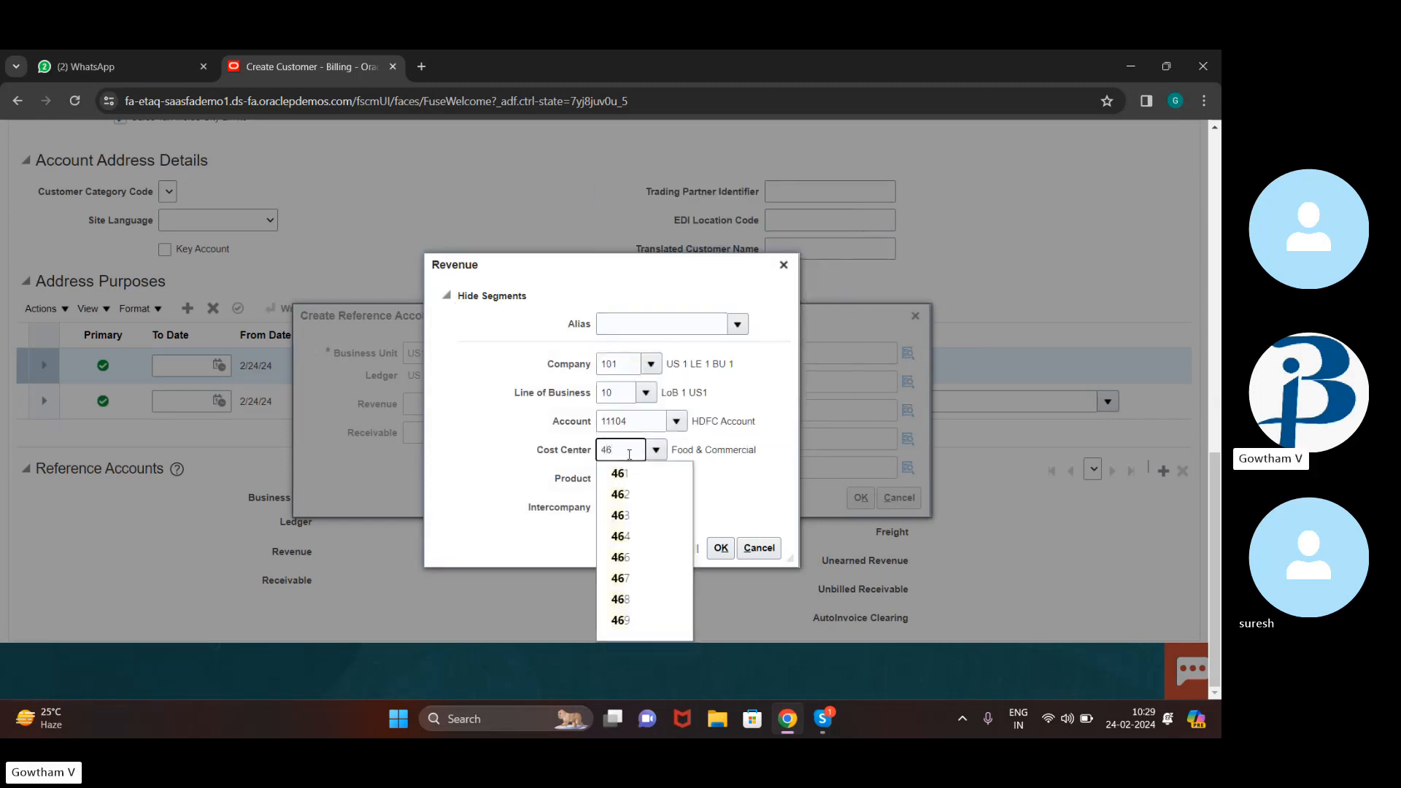
click(634, 537)
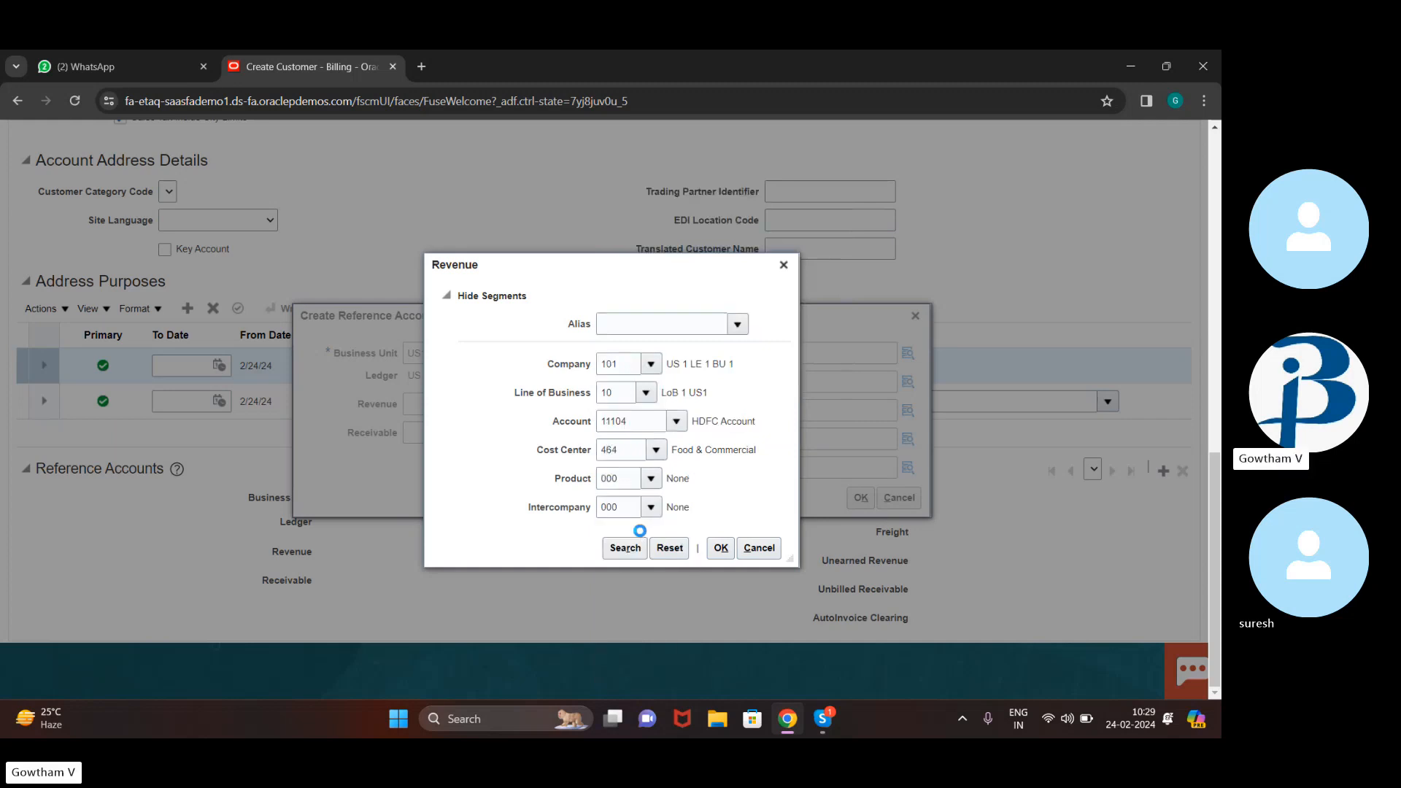
click(723, 556)
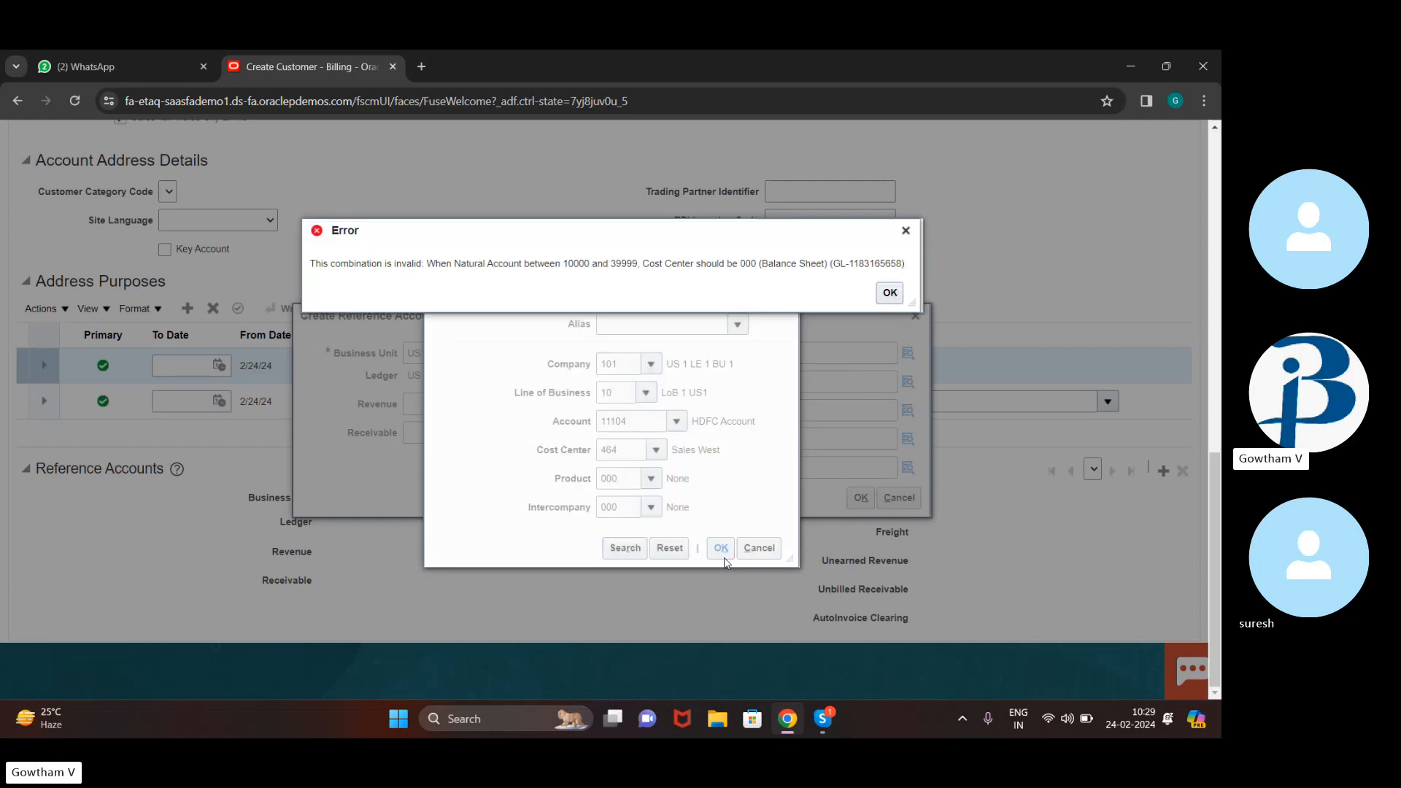
Dismiss the error and rework the Revenue Account value, trimming it back to 41
key(Return)
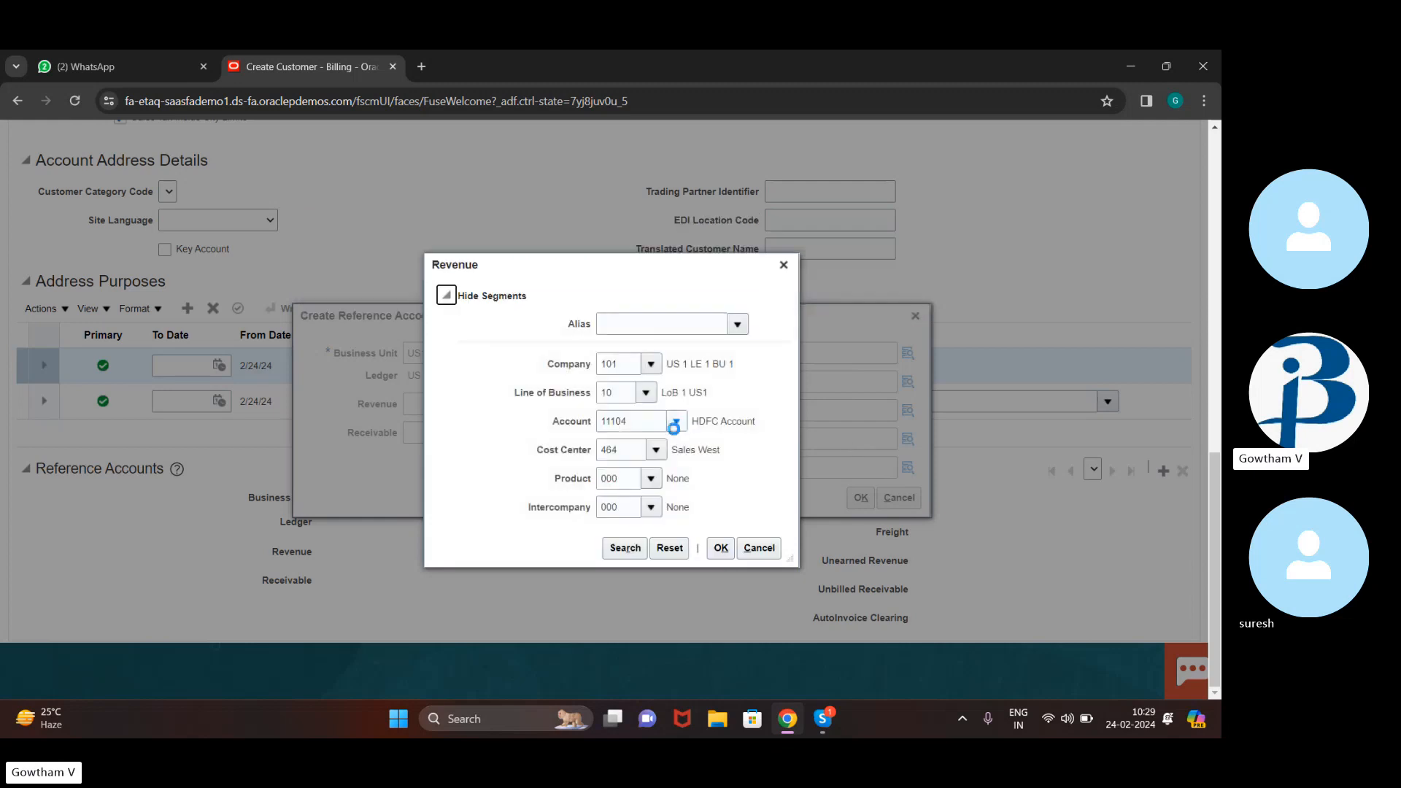
click(650, 430)
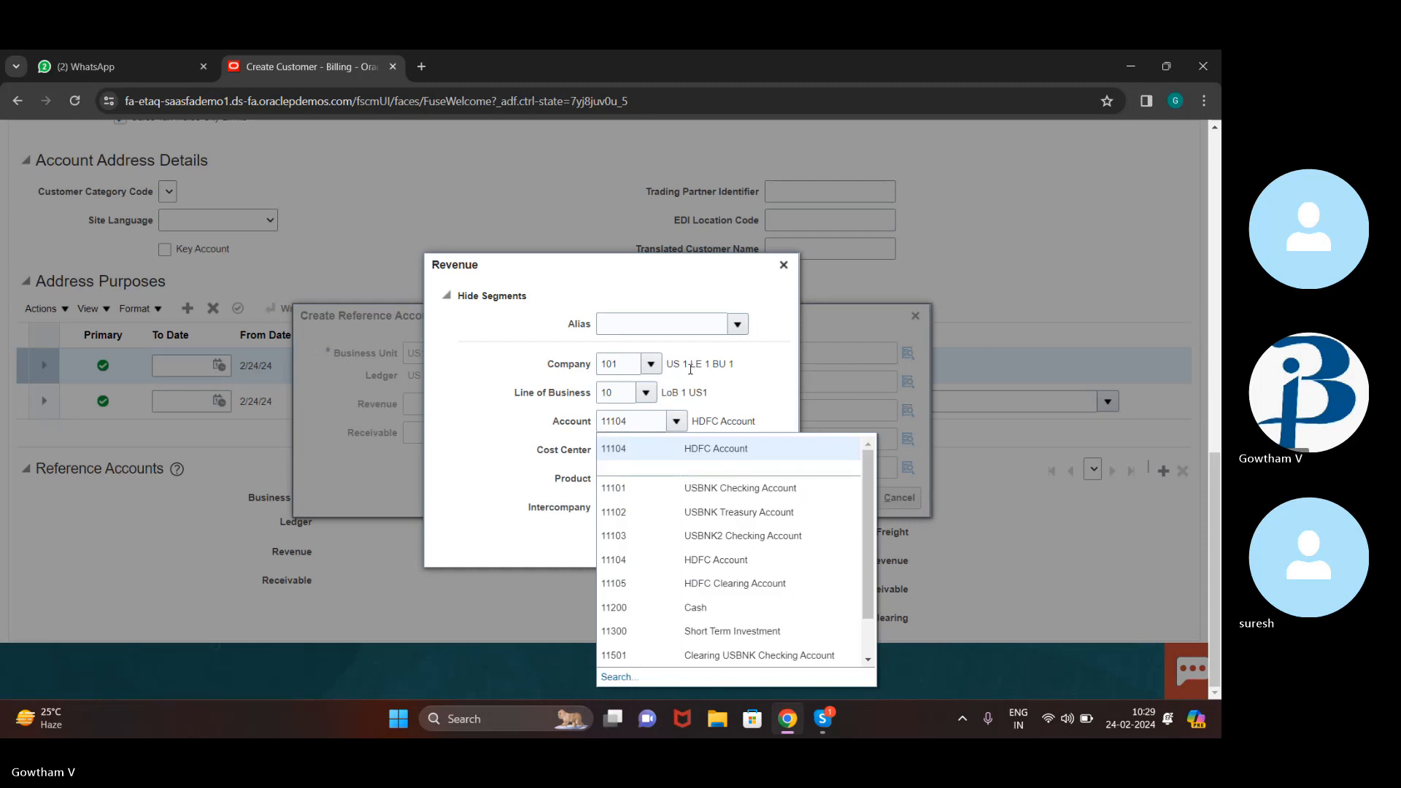
click(631, 424)
key(BackSpace)
key(BackSpace)
key(BackSpace)
key(BackSpace)
key(BackSpace)
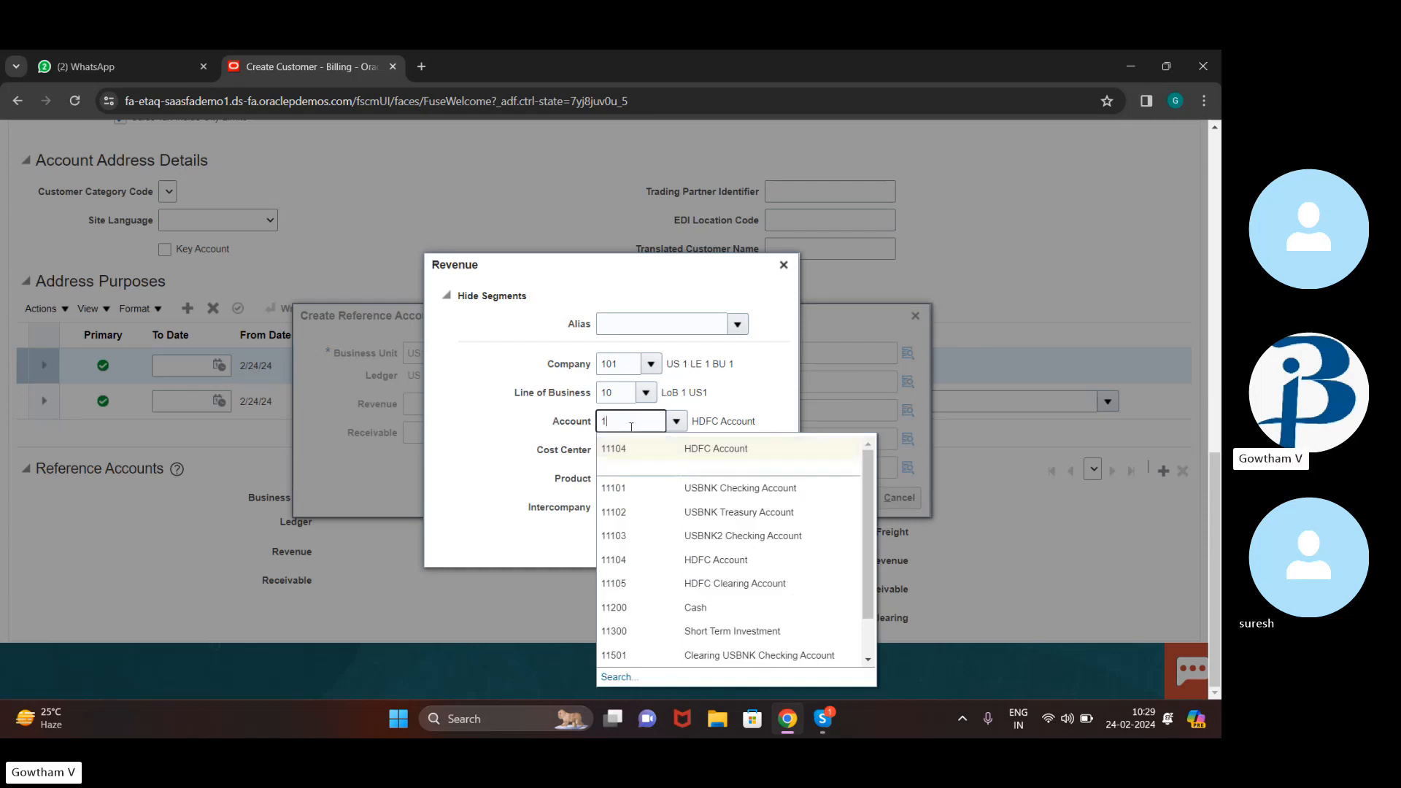
text(42)
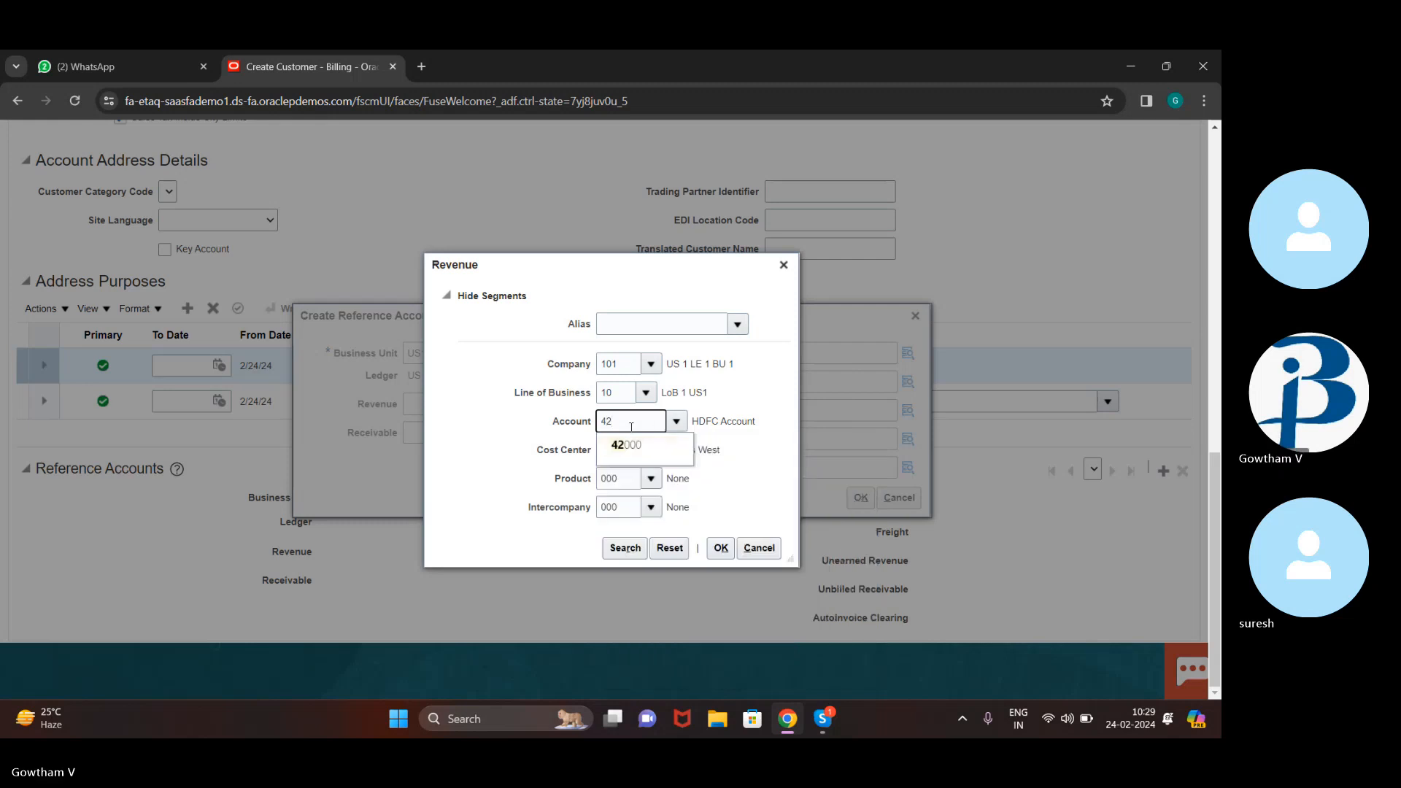
key(BackSpace)
text(1634)
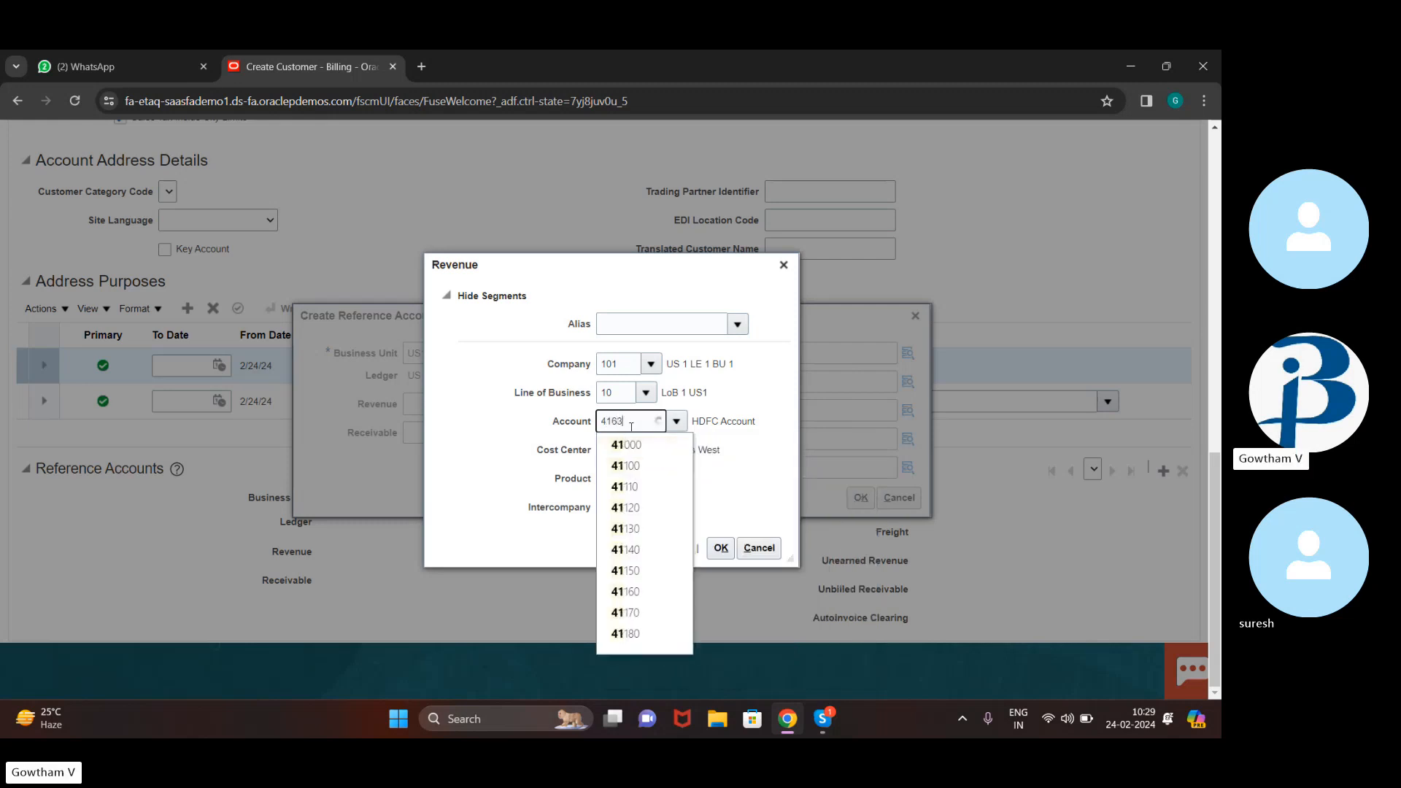
key(BackSpace)
key(BackSpace)
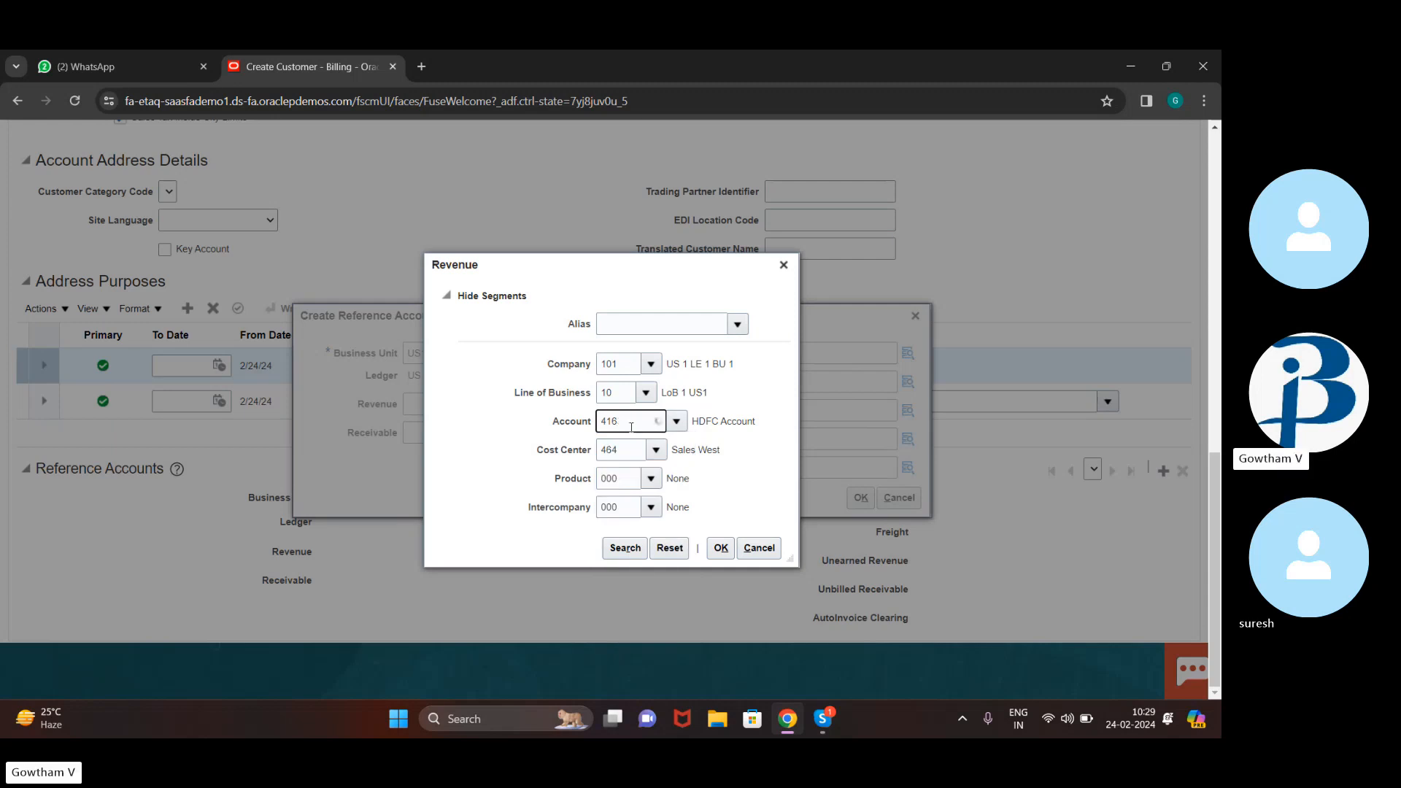
text(24)
key(BackSpace)
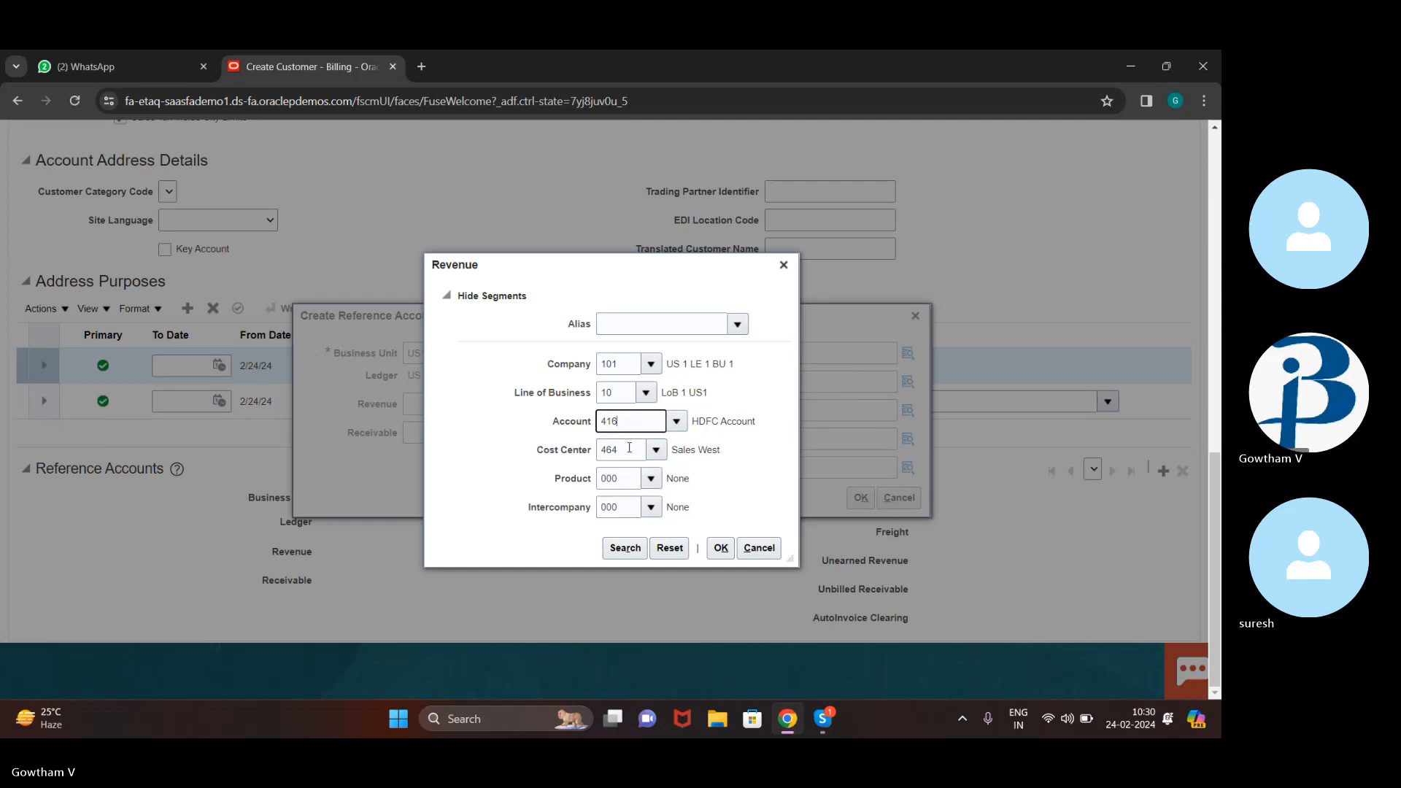
key(BackSpace)
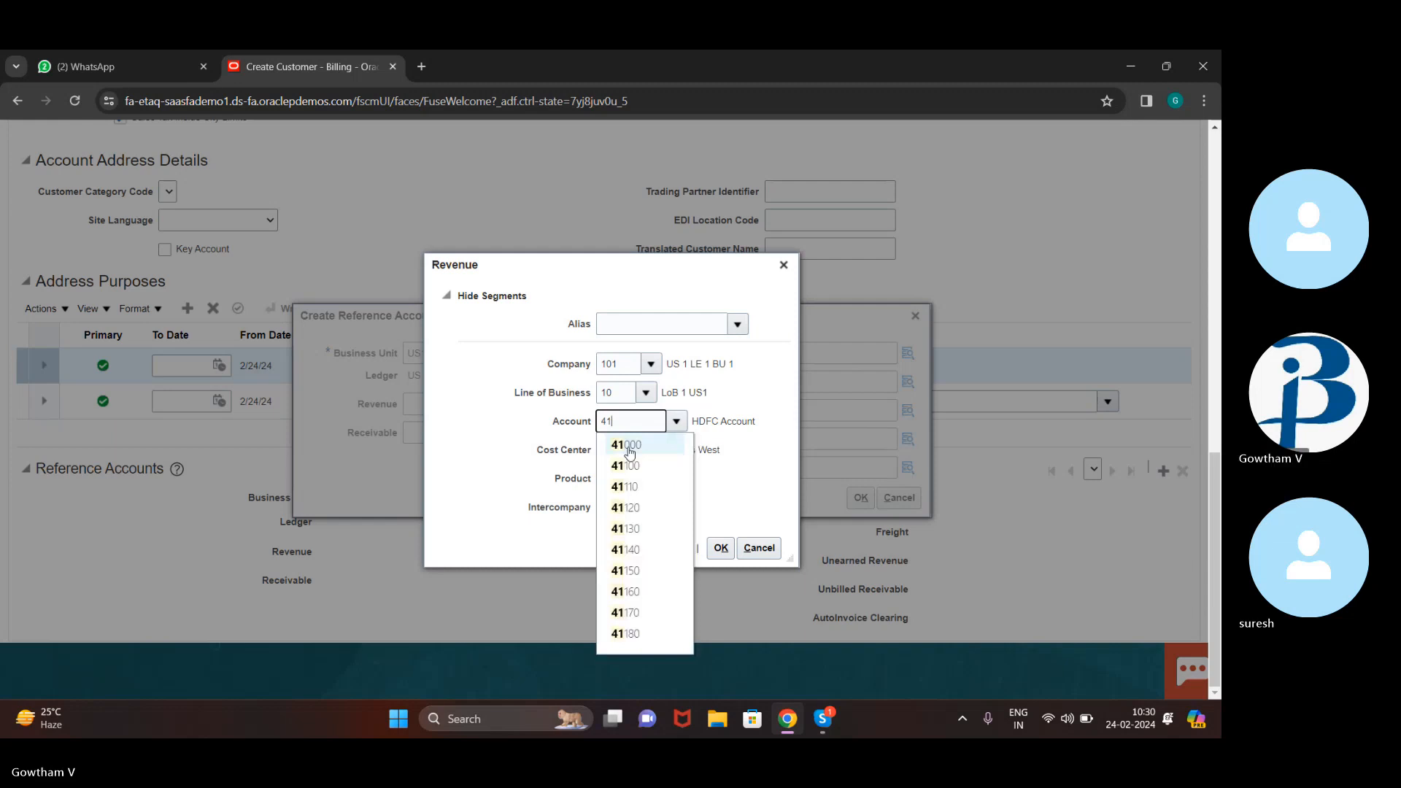
click(770, 473)
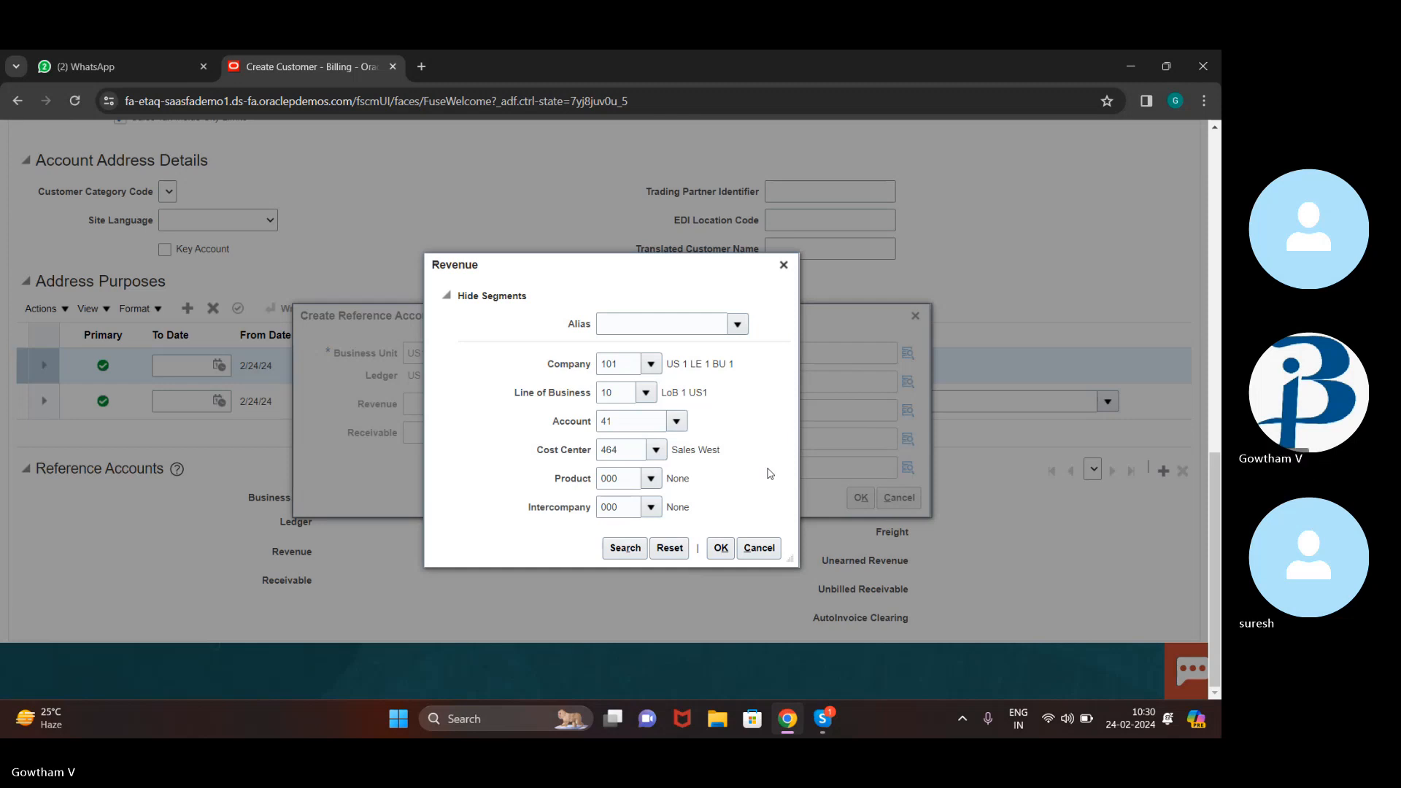
Complete the Revenue Account value as 410000
click(621, 423)
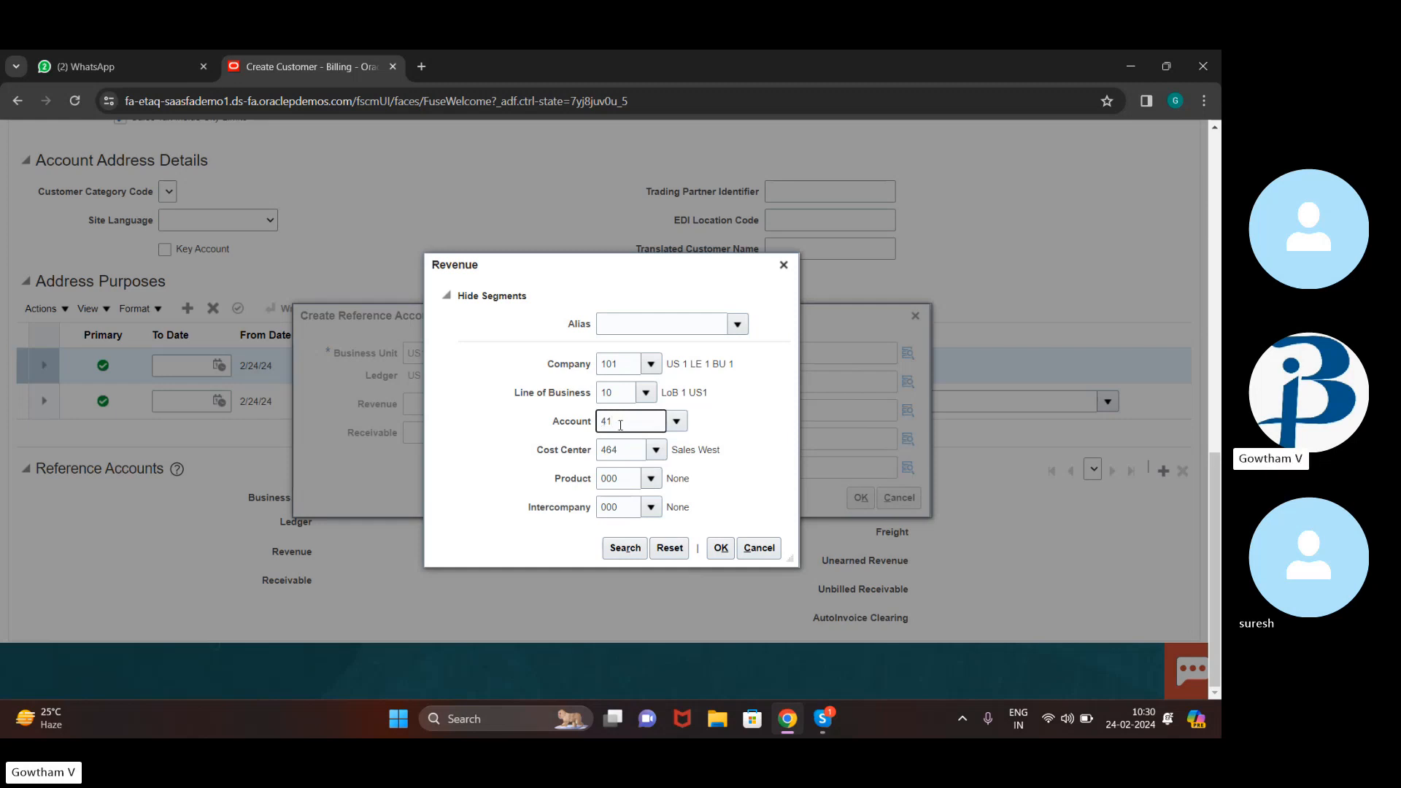
text(00)
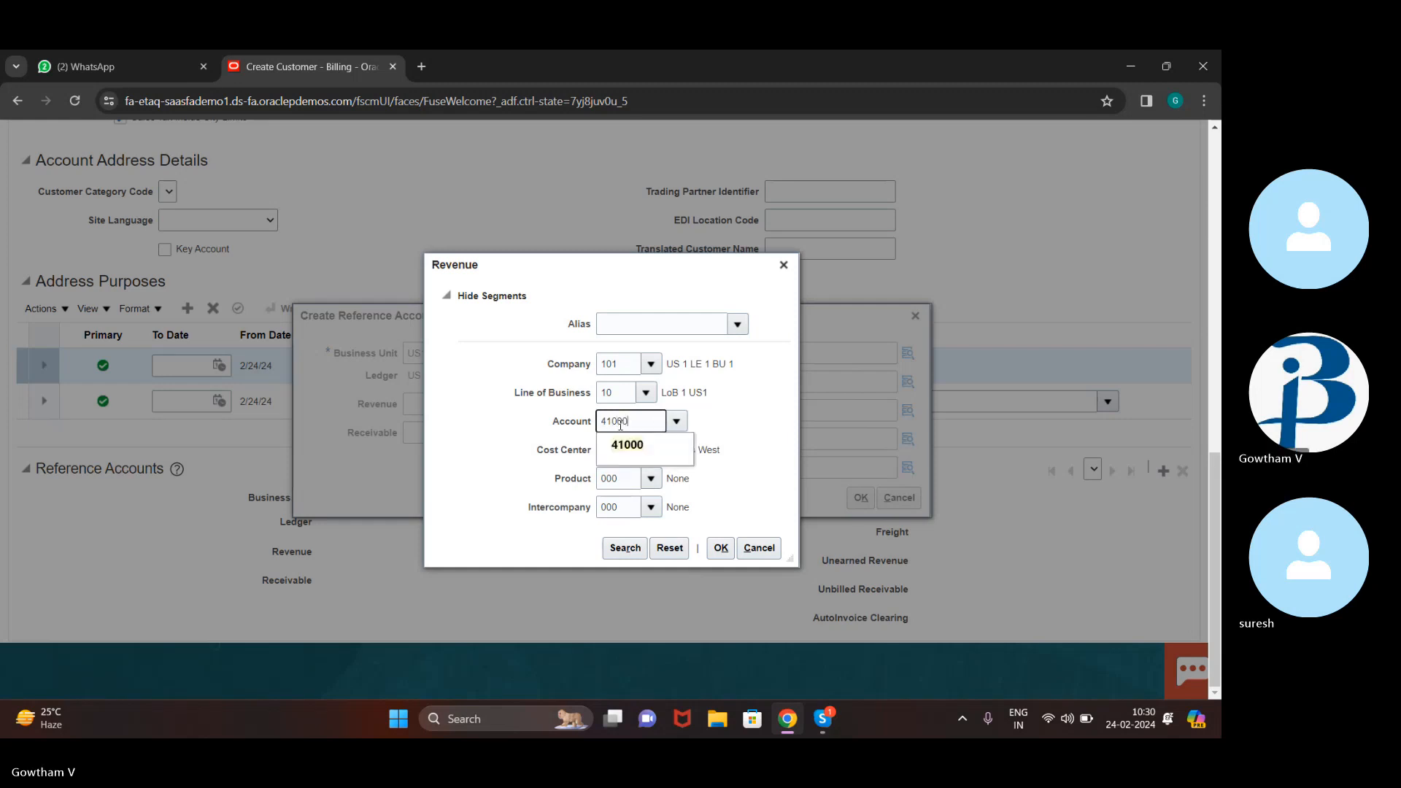
key(BackSpace)
text(000)
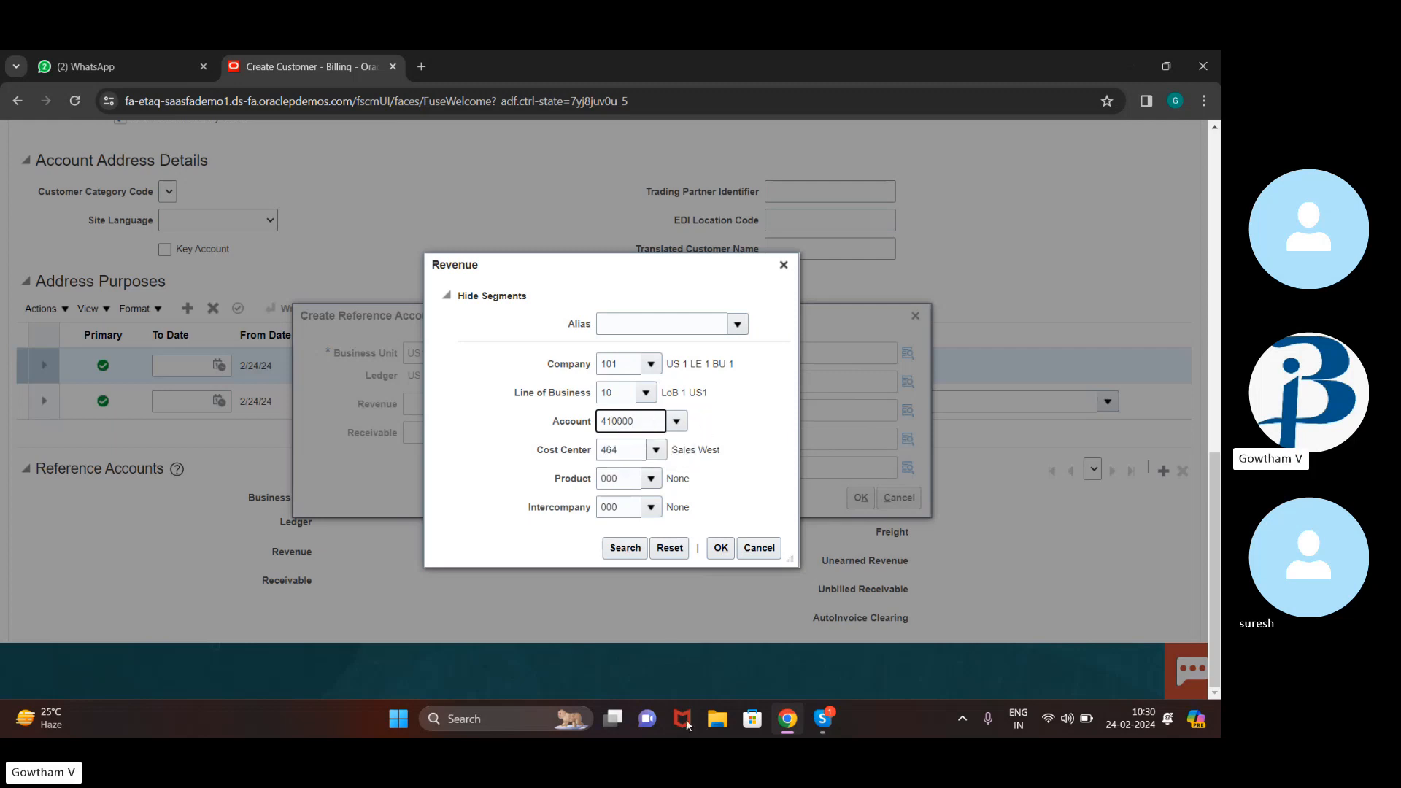
Mute the microphone in the Skype call and return to the Oracle billing page
click(827, 734)
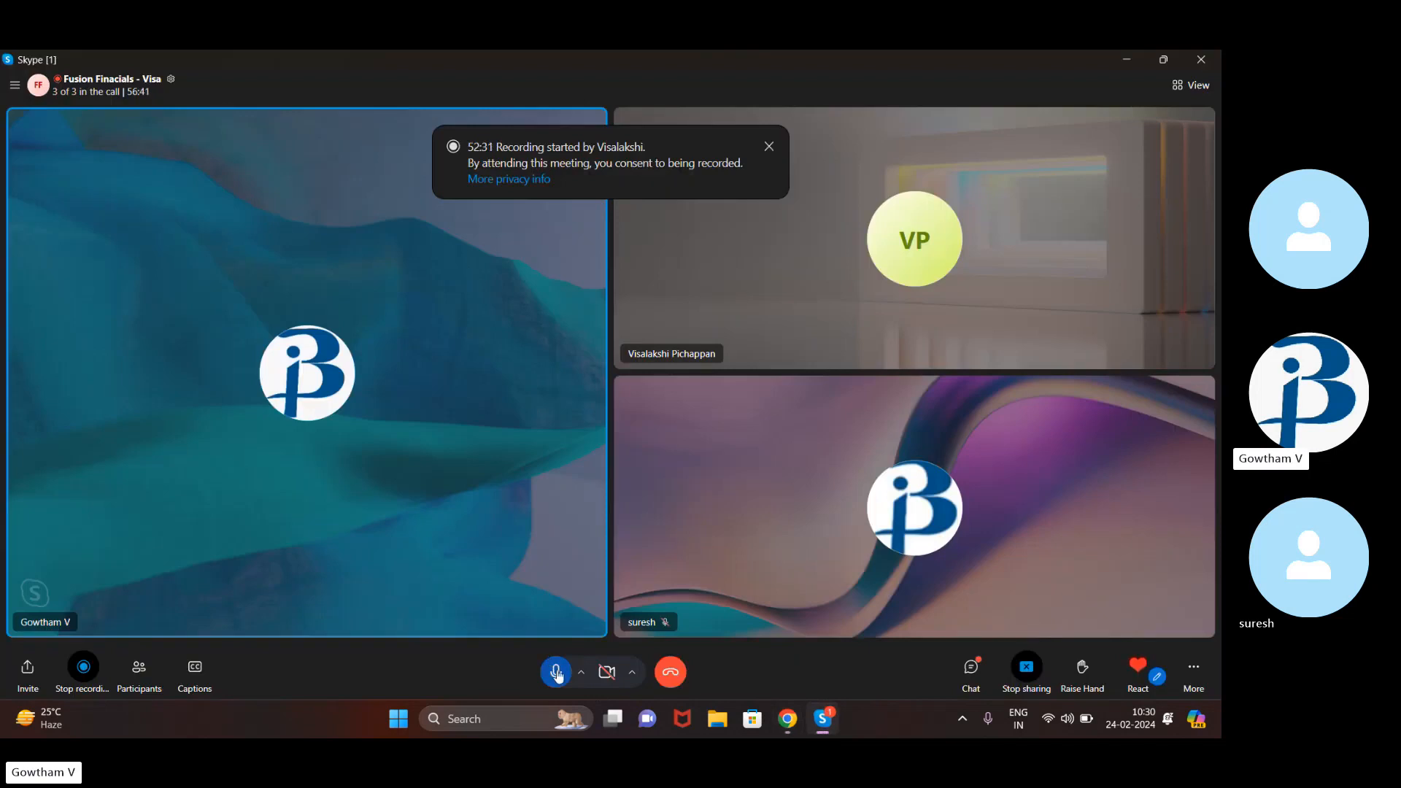
click(555, 671)
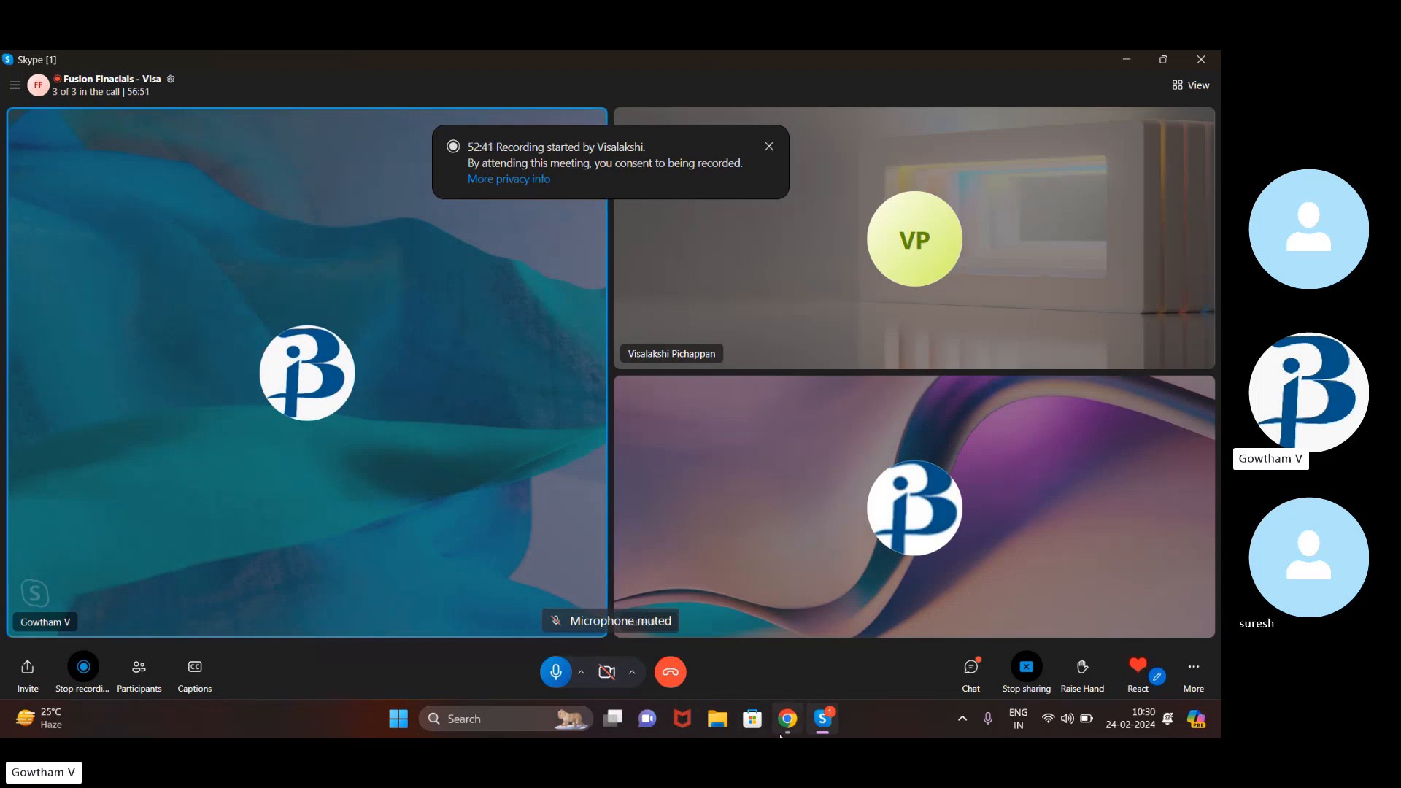
click(787, 719)
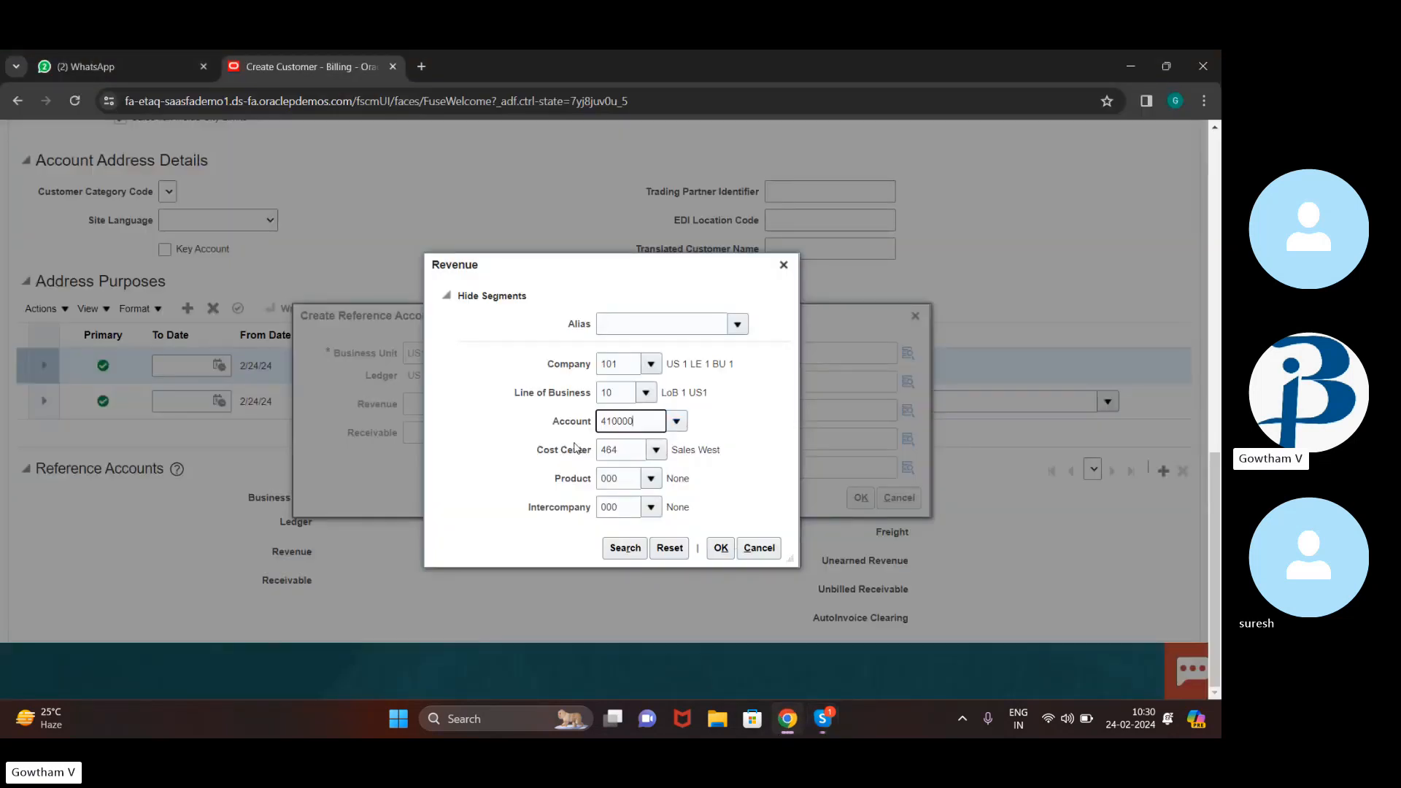
Try the Revenue combination with Cost Center 24500, which is rejected as invalid
click(720, 548)
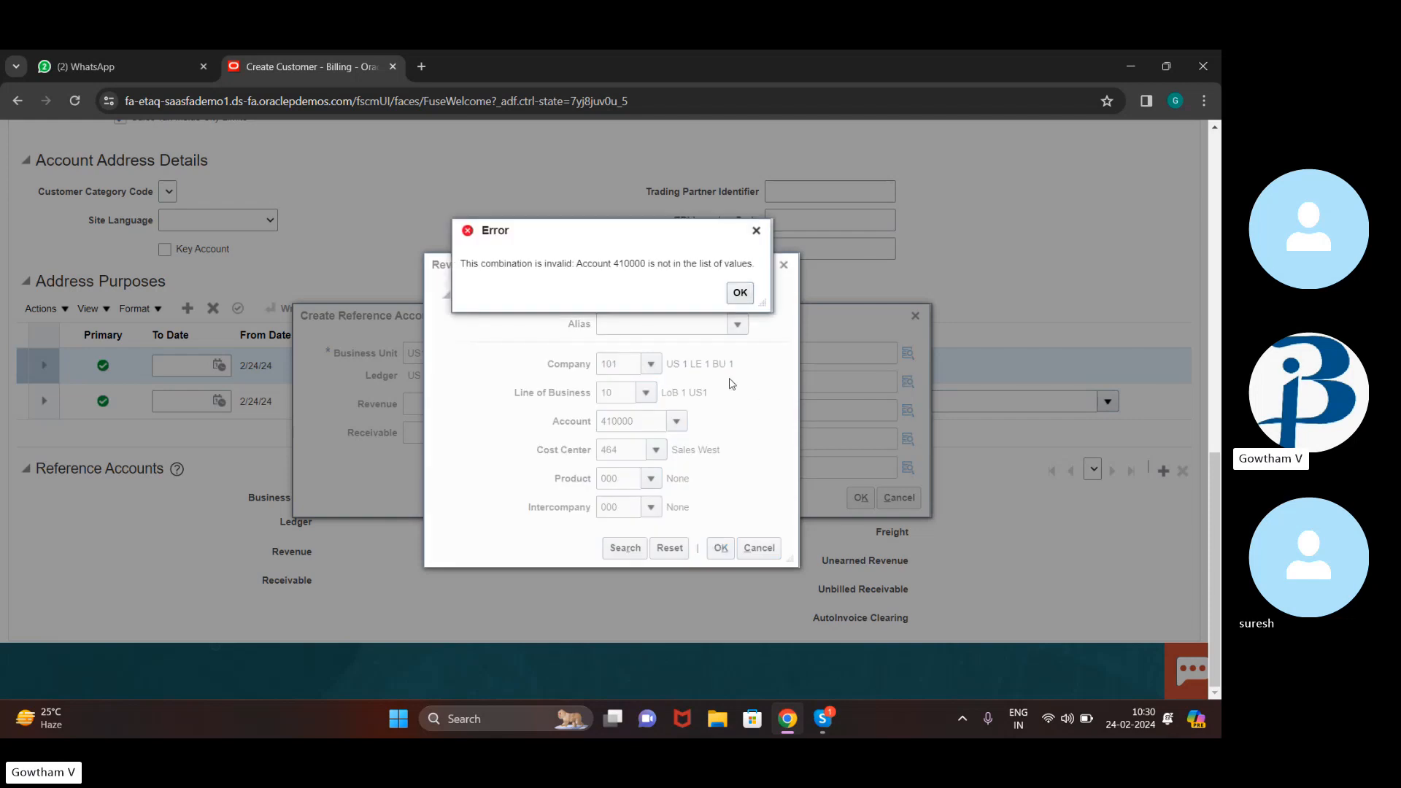
click(738, 294)
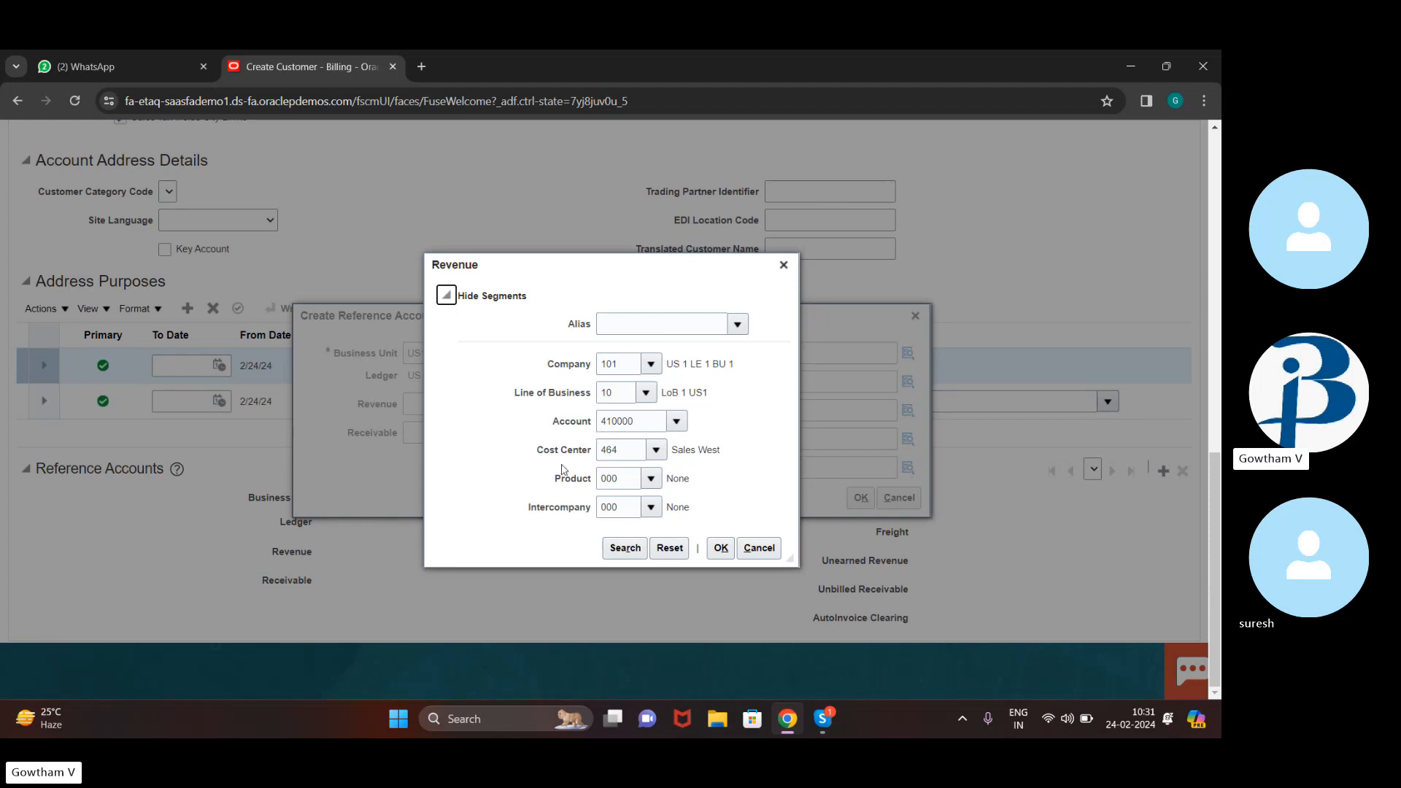
click(627, 460)
key(BackSpace)
text(2)
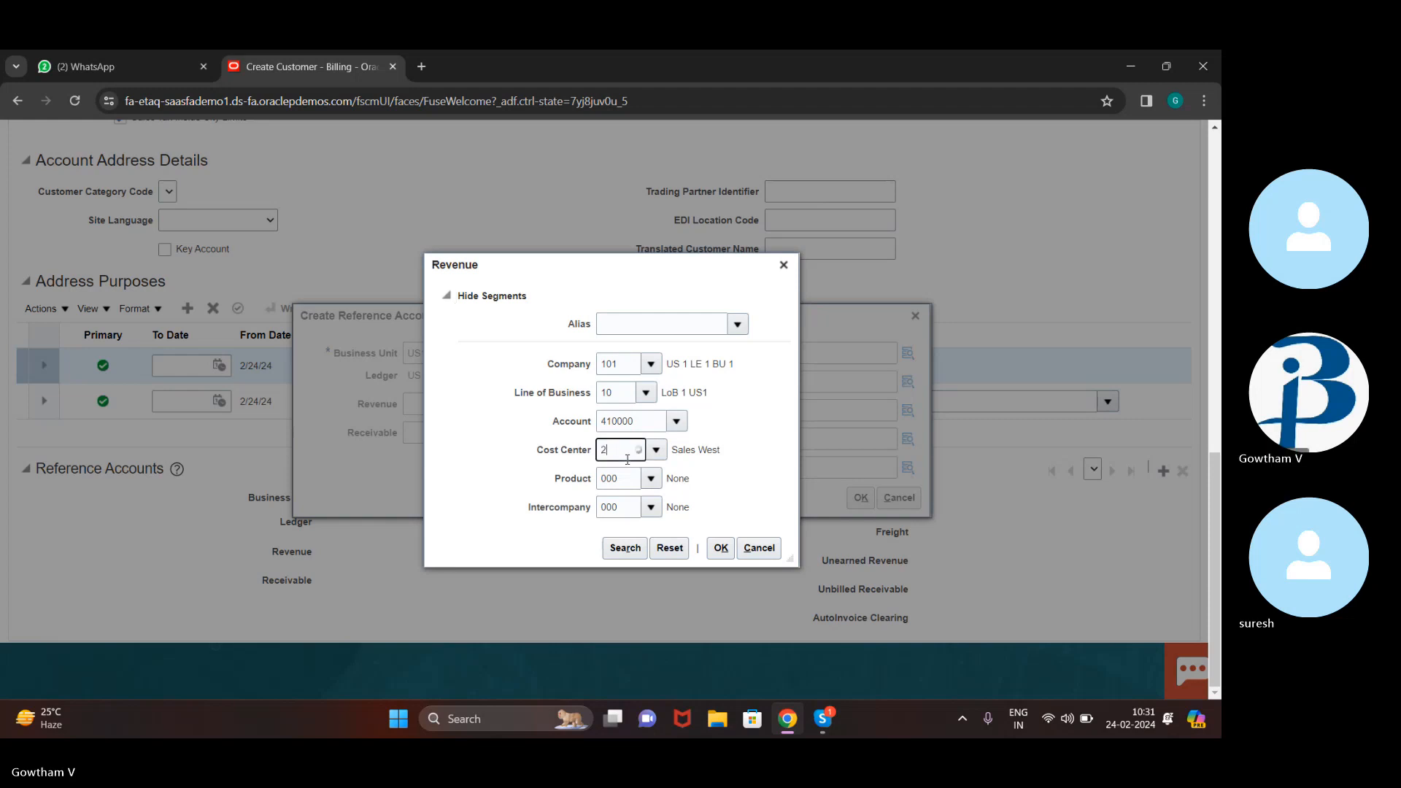
text(4500)
click(721, 548)
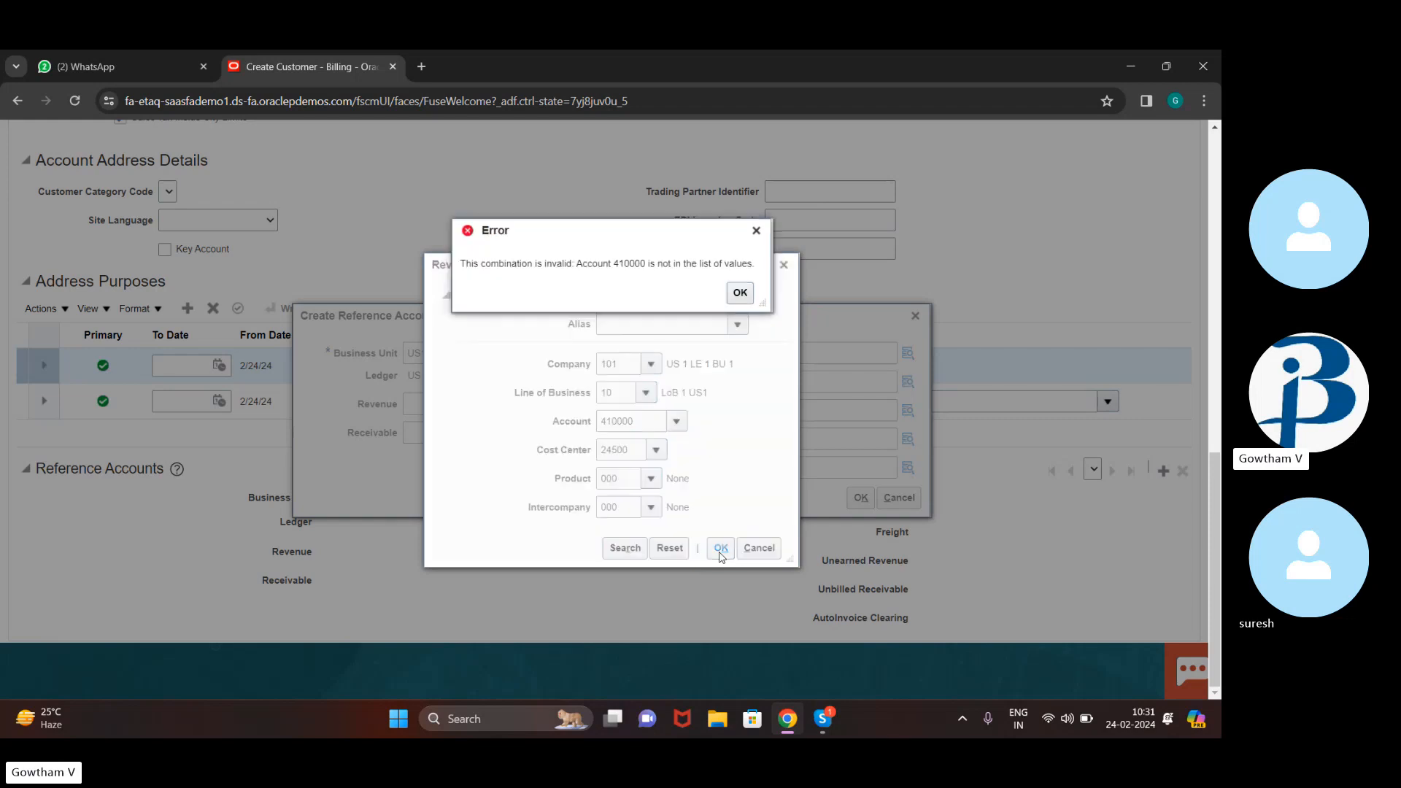
click(741, 294)
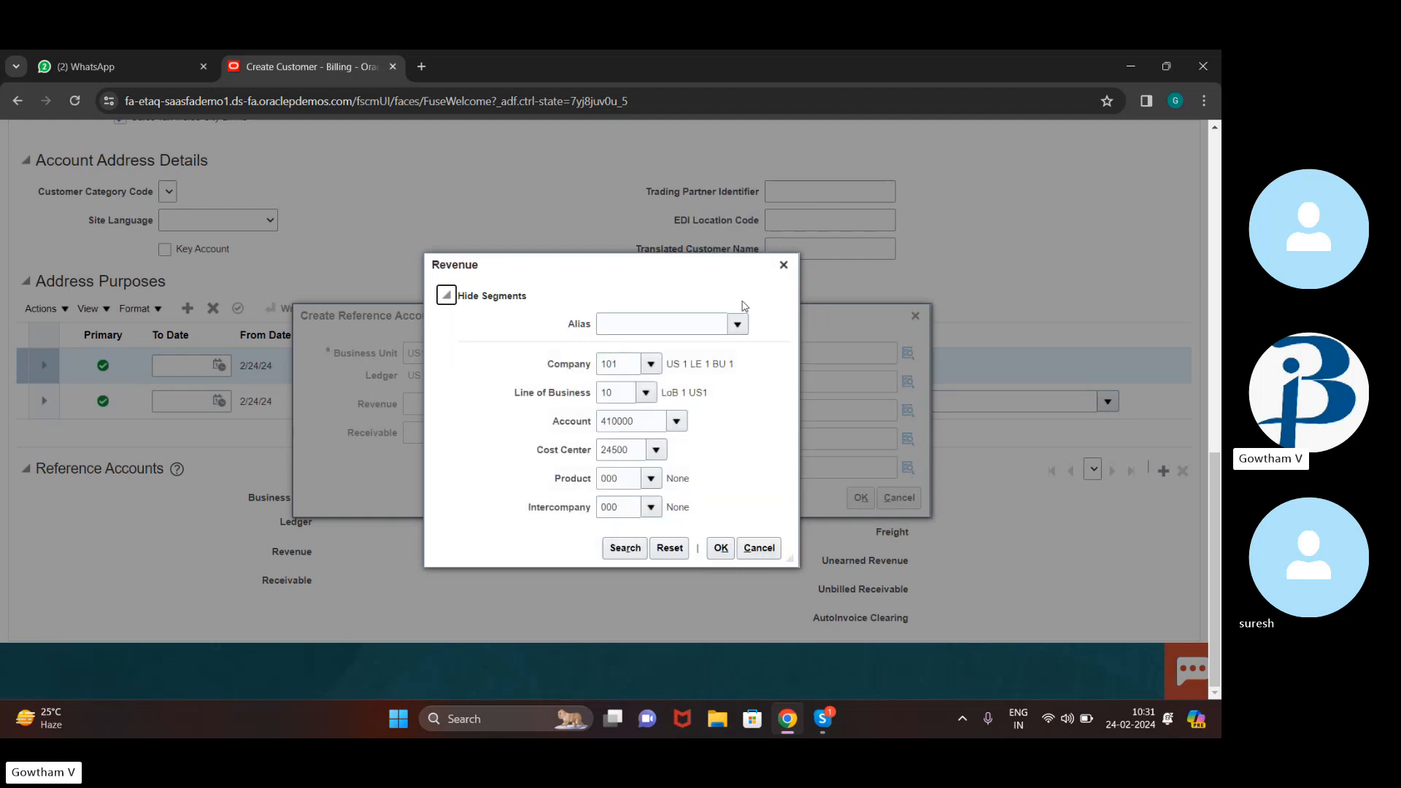
click(645, 421)
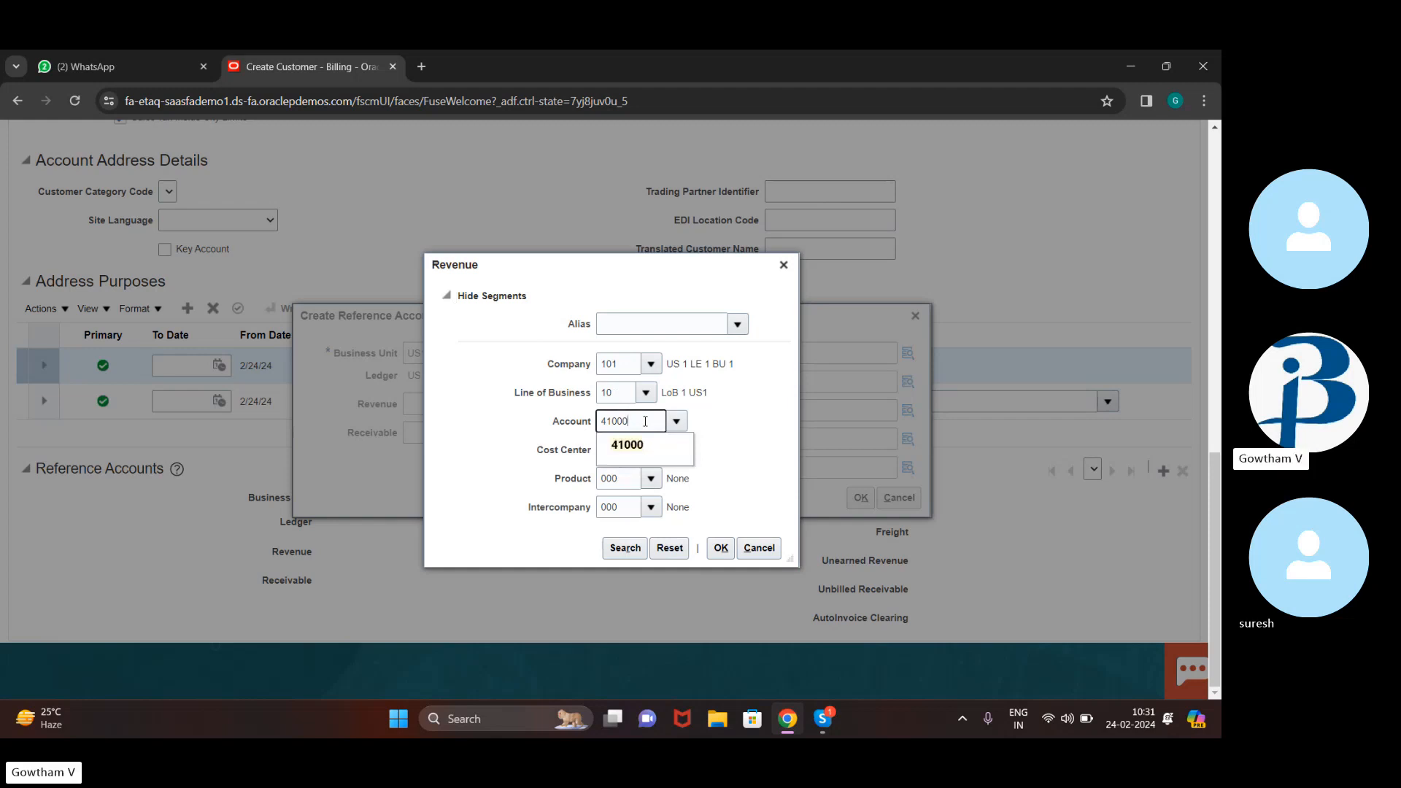
click(722, 551)
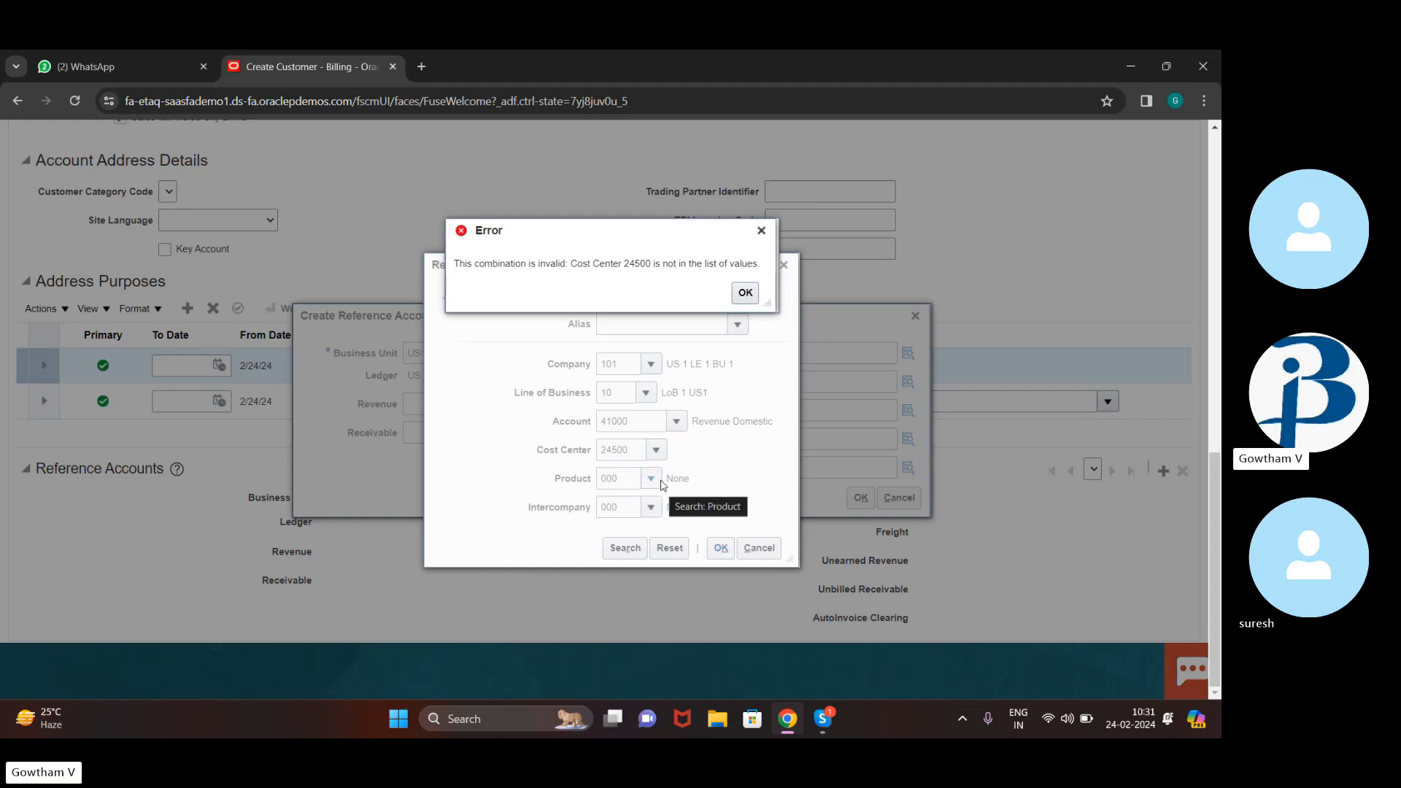
Set Cost Center to 464 and confirm Revenue account 101.10.41000.464.000.000
click(634, 452)
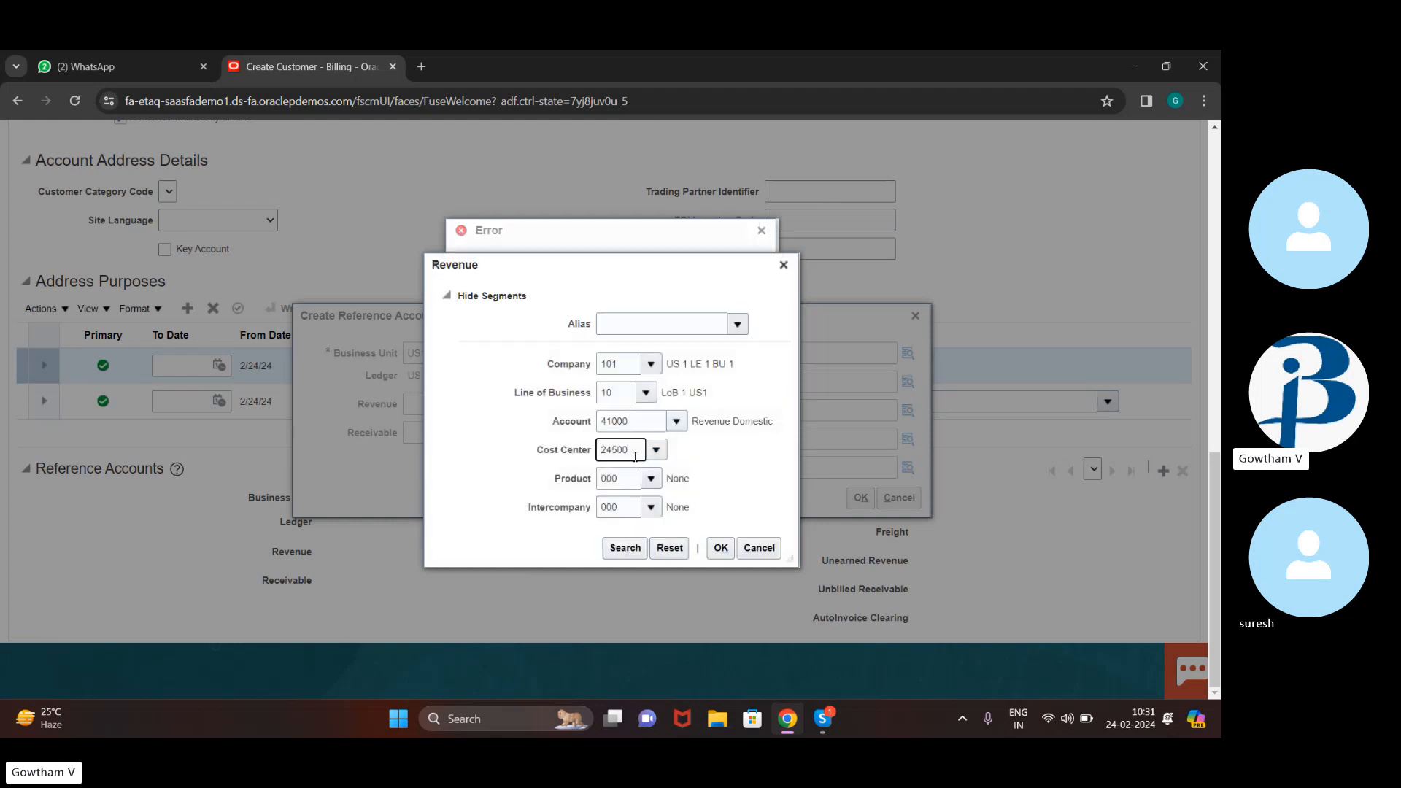
key(BackSpace)
key(BackSpace)
key(BackSpace)
key(BackSpace)
key(BackSpace)
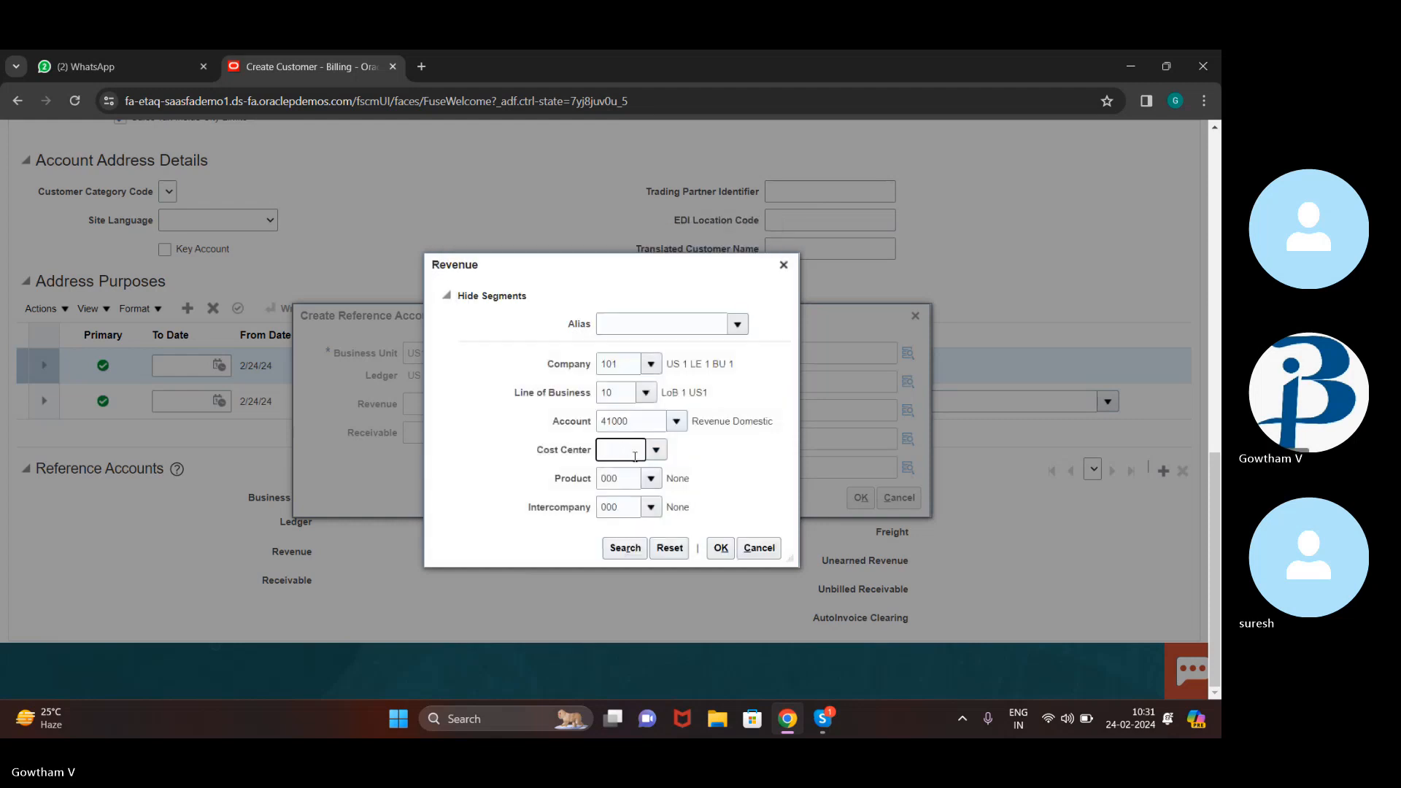
text(464)
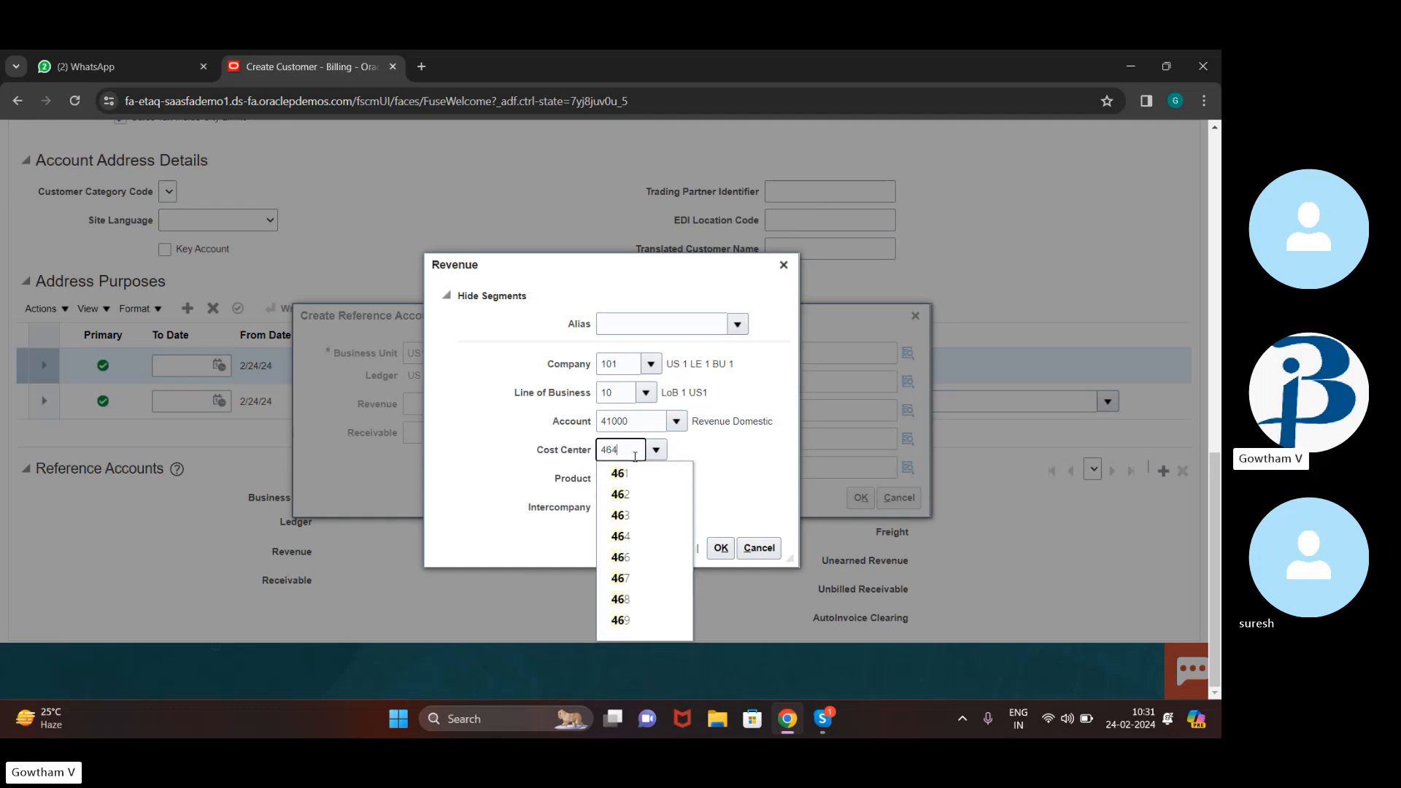
click(743, 474)
click(720, 549)
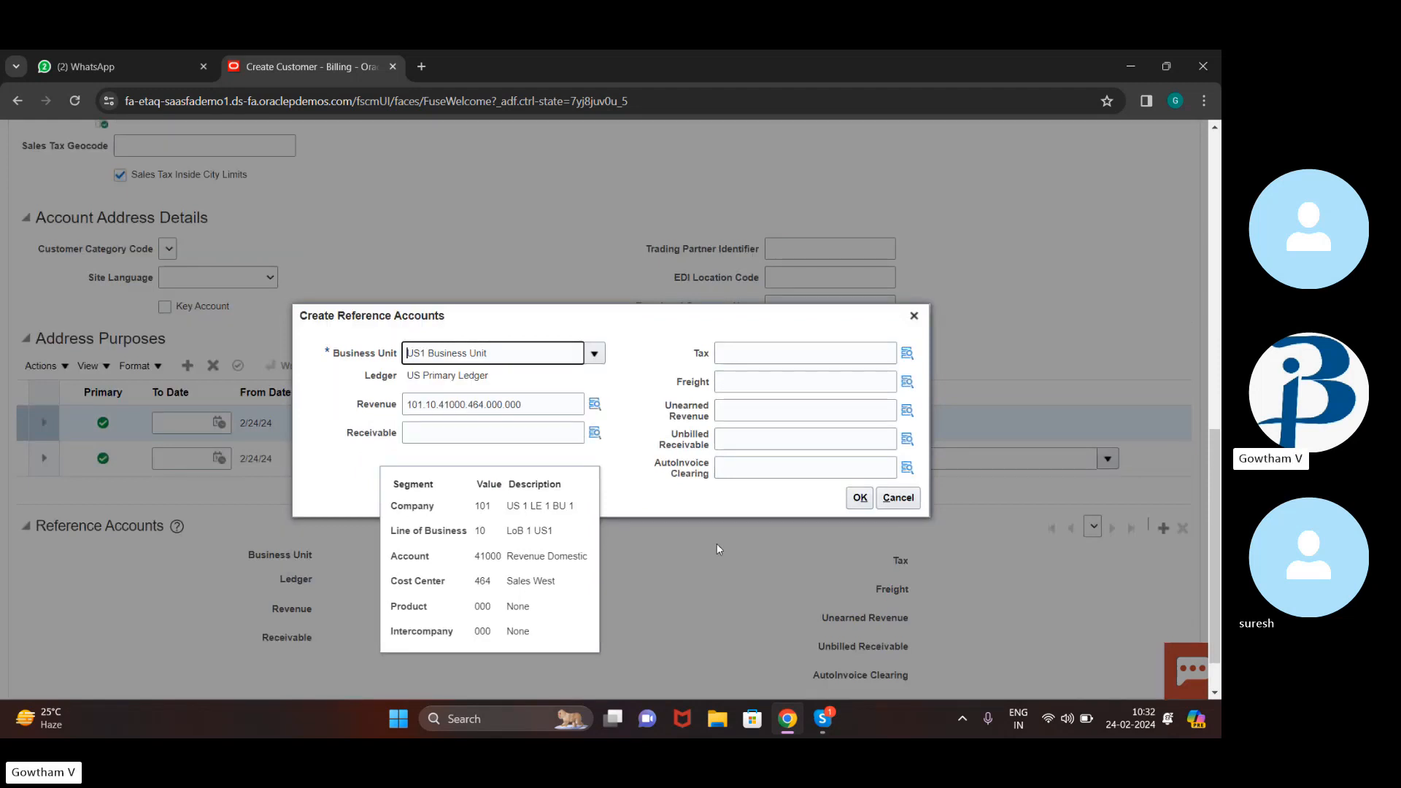
Set Unearned Revenue to account 24500 (101.10.24500.000.000.000) and apply the US1 reference accounts
click(908, 411)
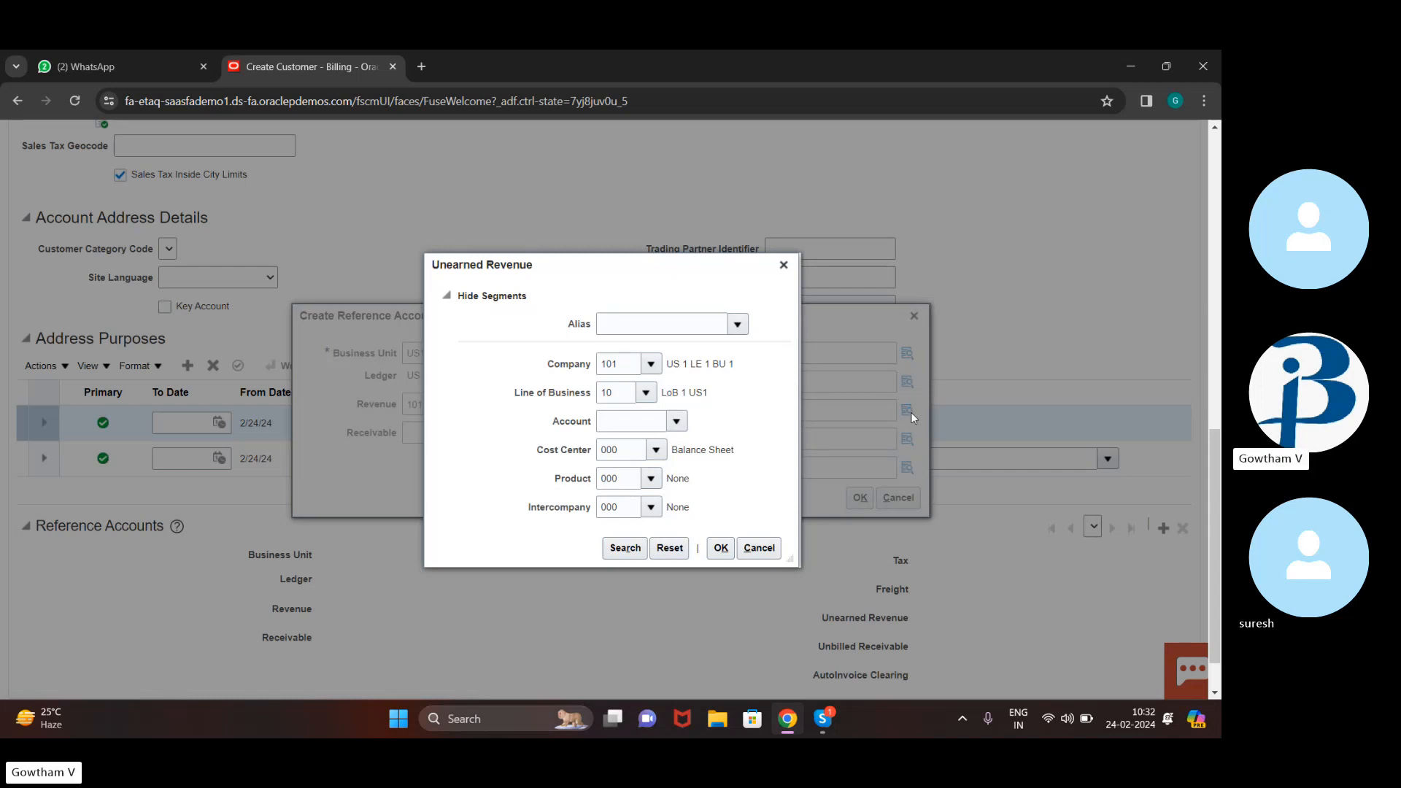
click(632, 426)
text(24500)
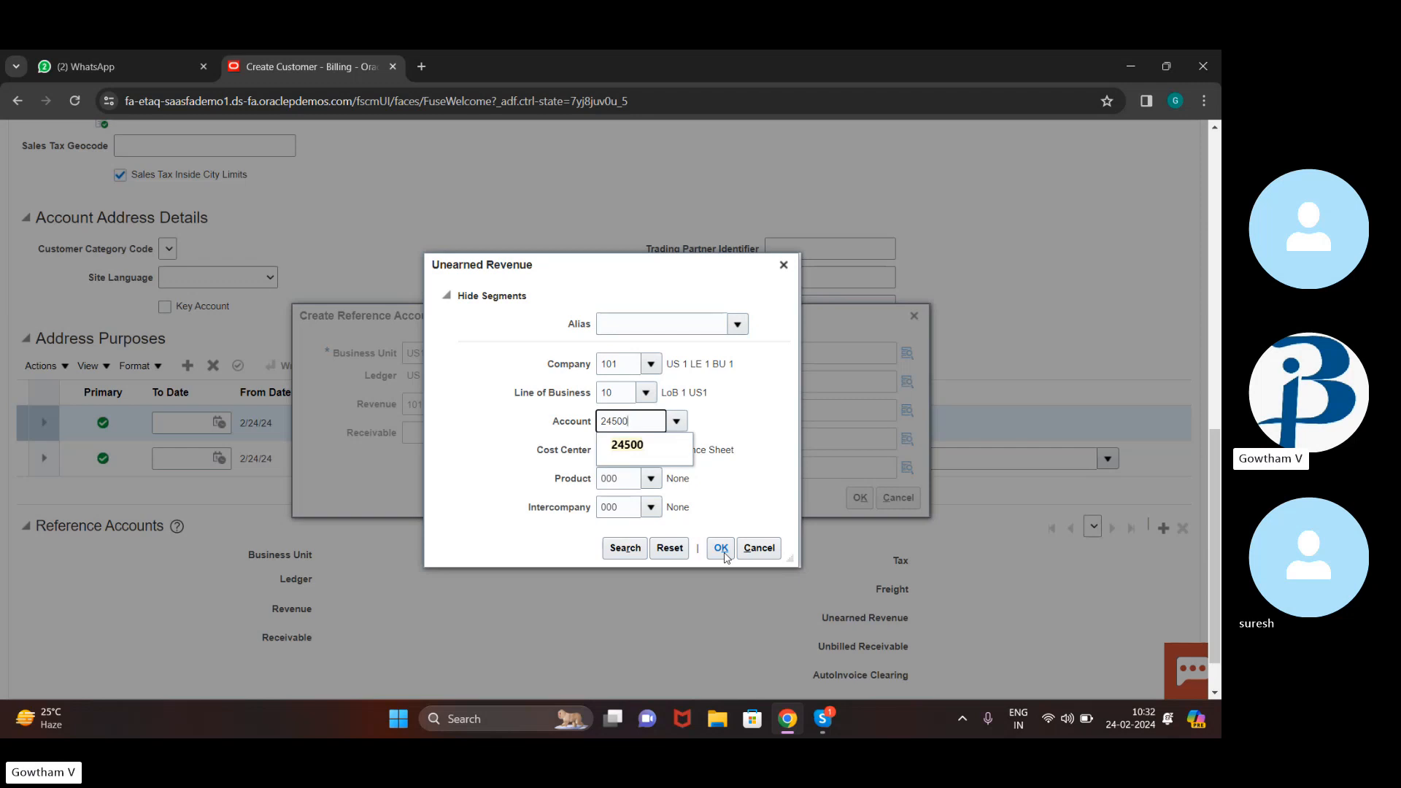
click(721, 548)
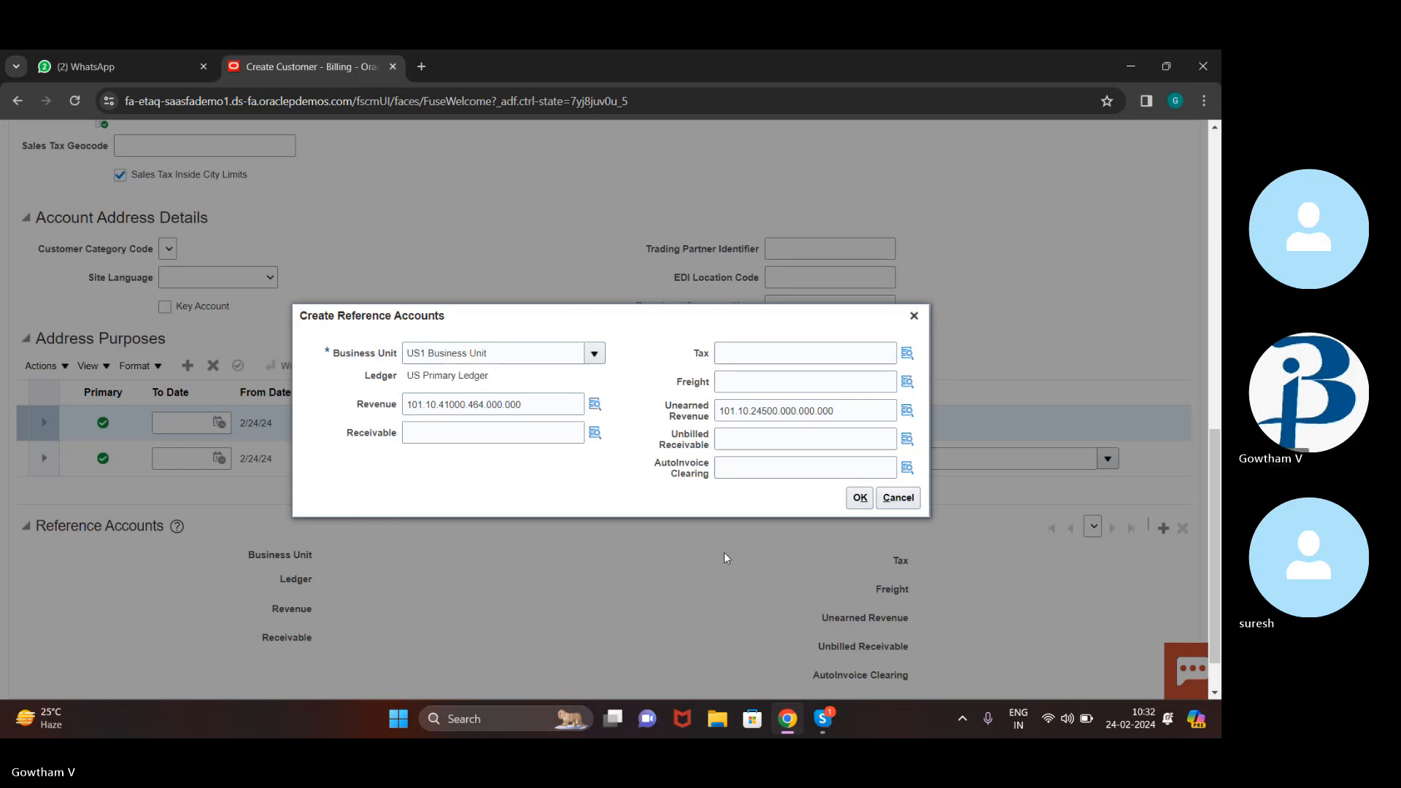
click(859, 499)
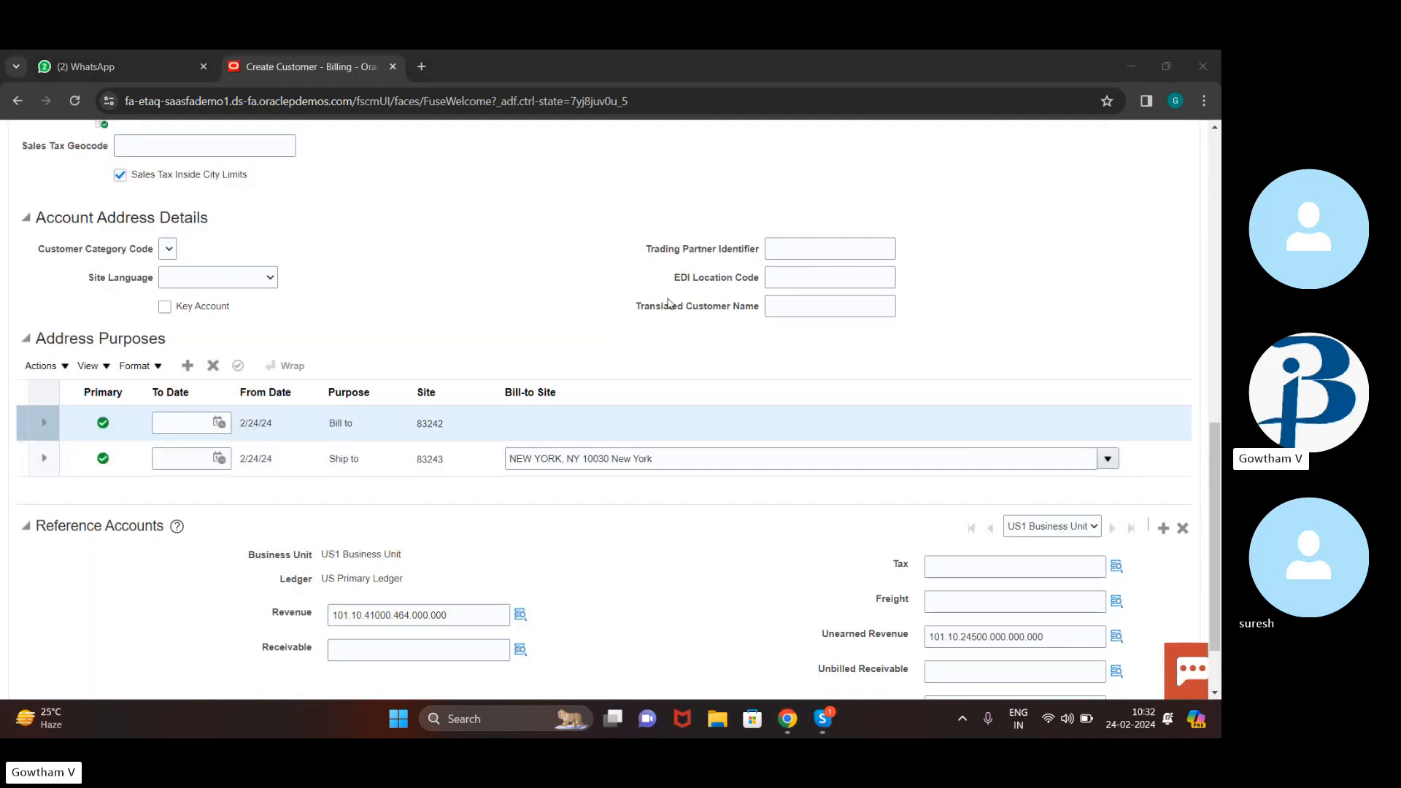
Save and close the edited site, finish with Manage Customers, and return to the home page
scroll(699, 465, up, 10)
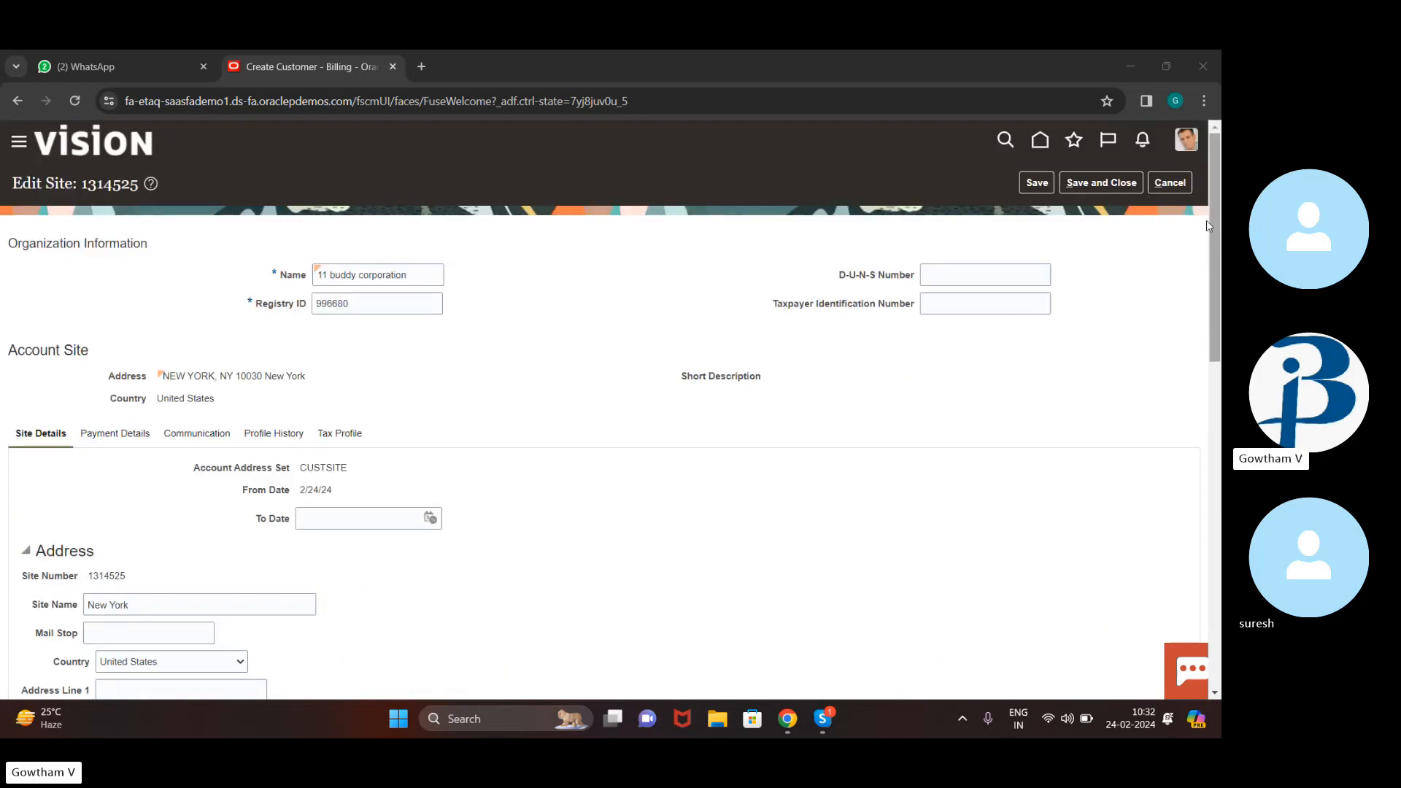
click(1124, 189)
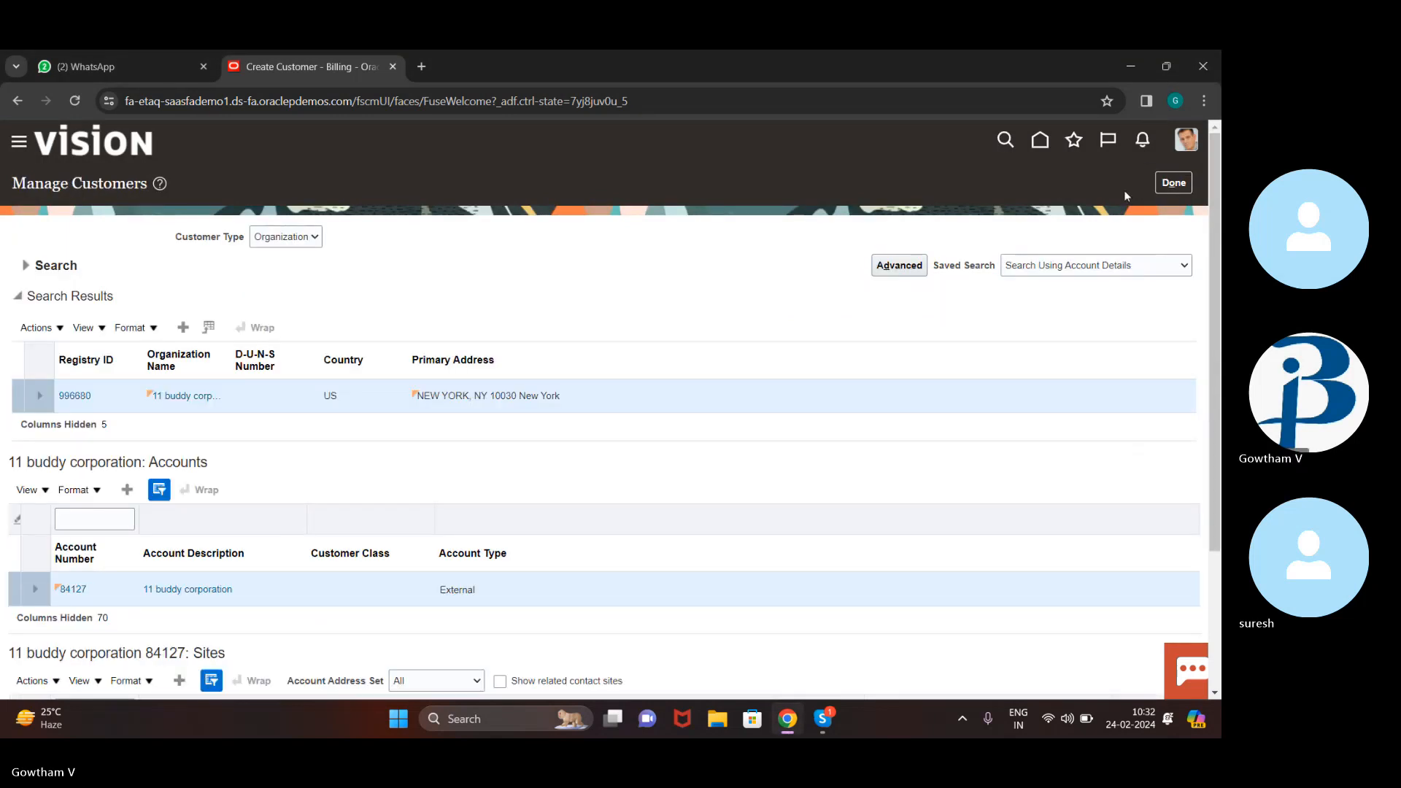
click(1186, 182)
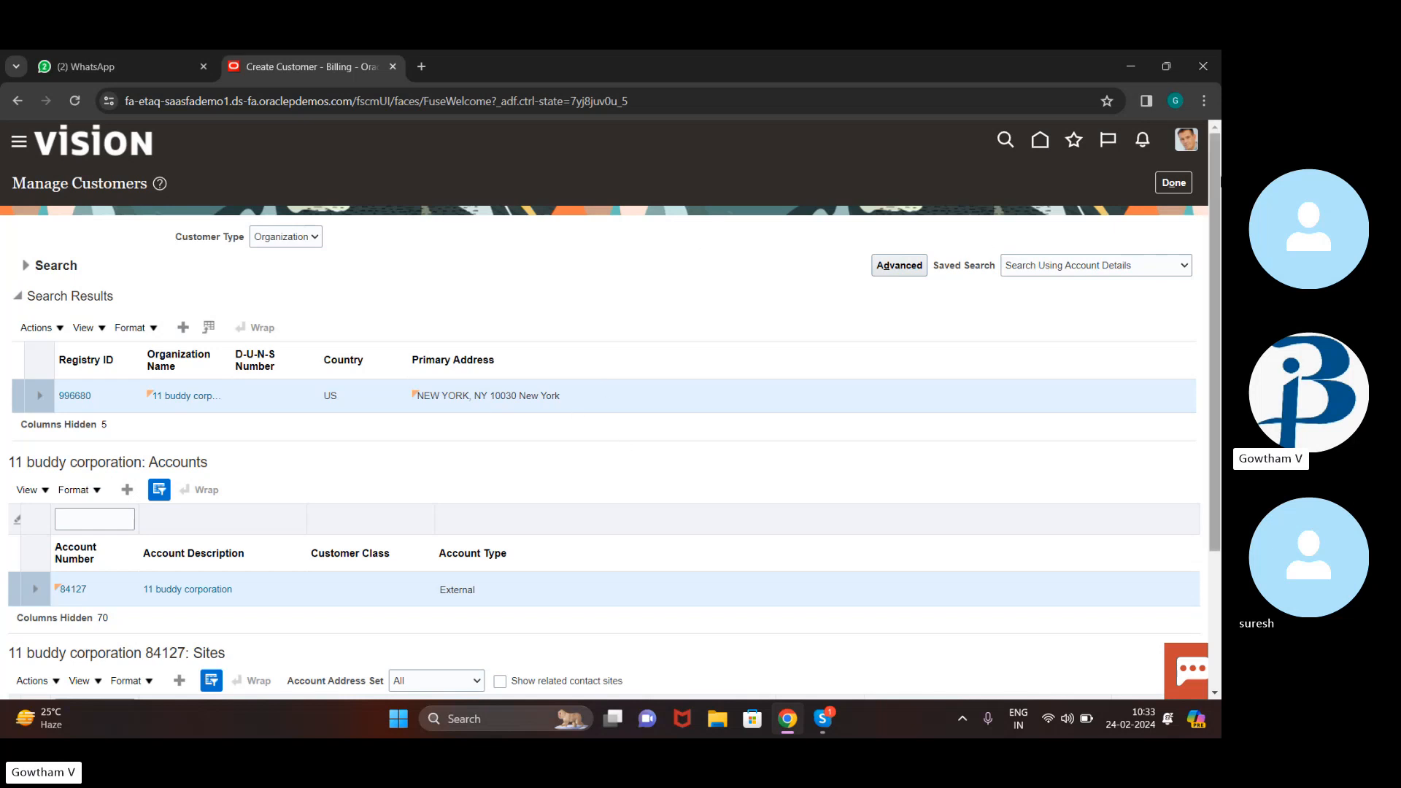
click(1171, 186)
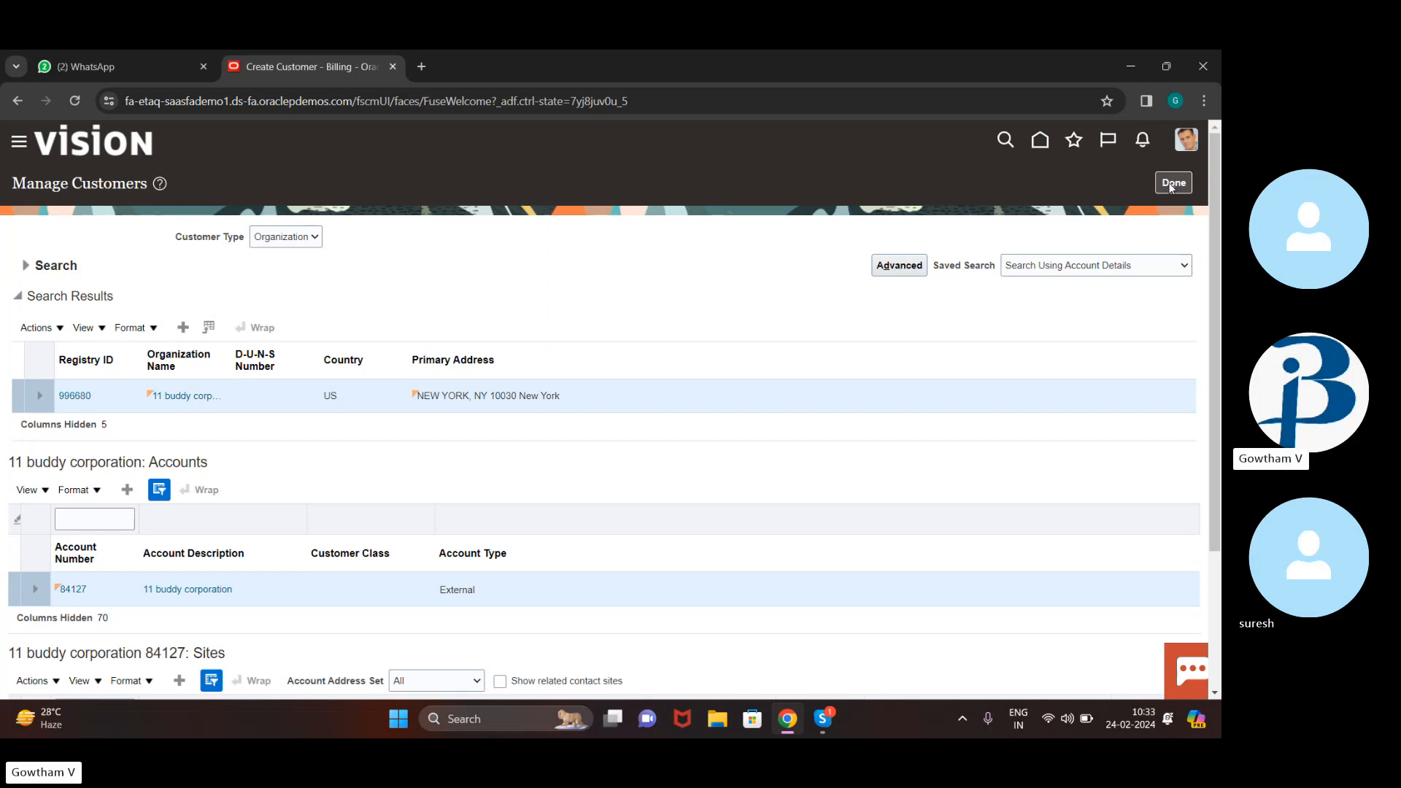
click(1043, 139)
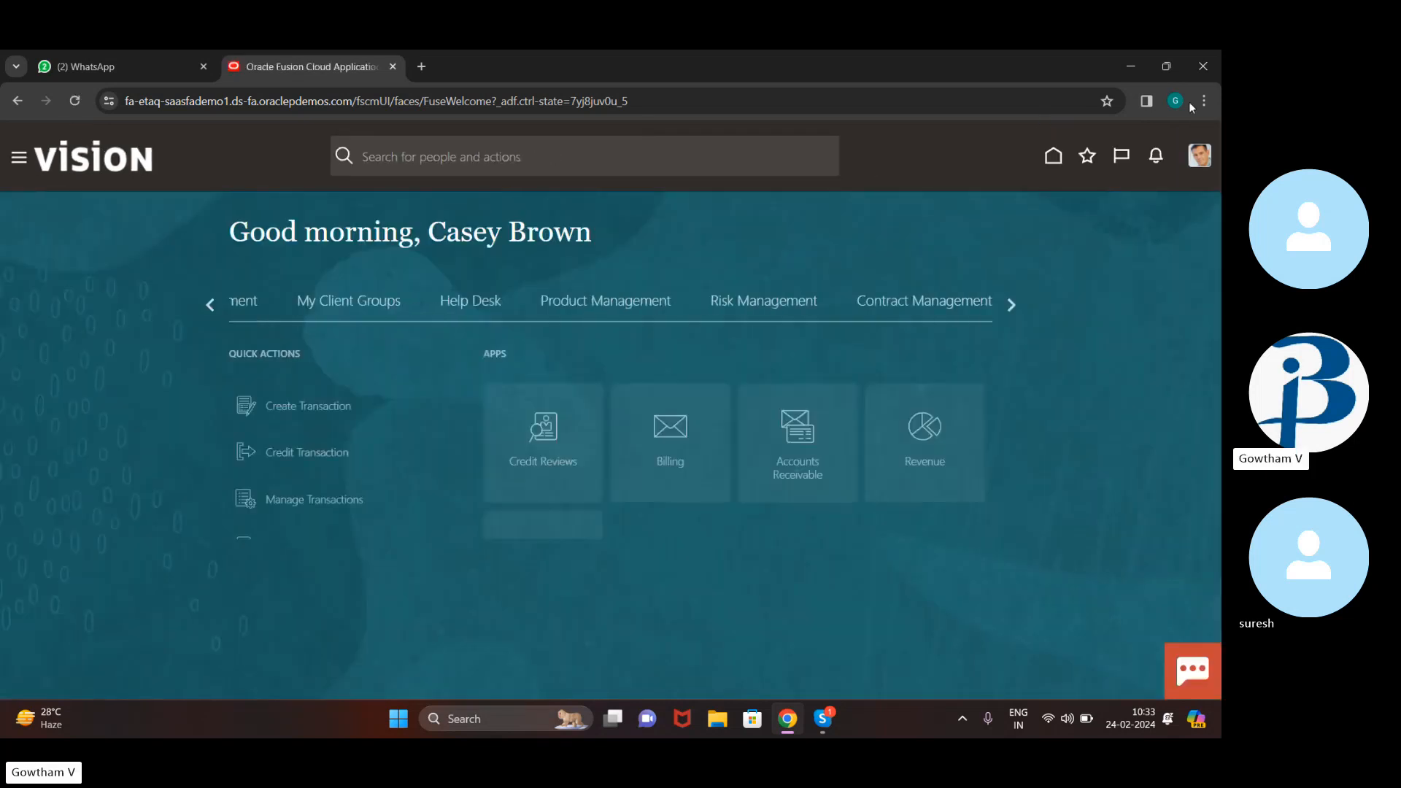
In Billing, start a new transaction, look at the Bill-to Name search, then discard the unsaved invoice
click(669, 422)
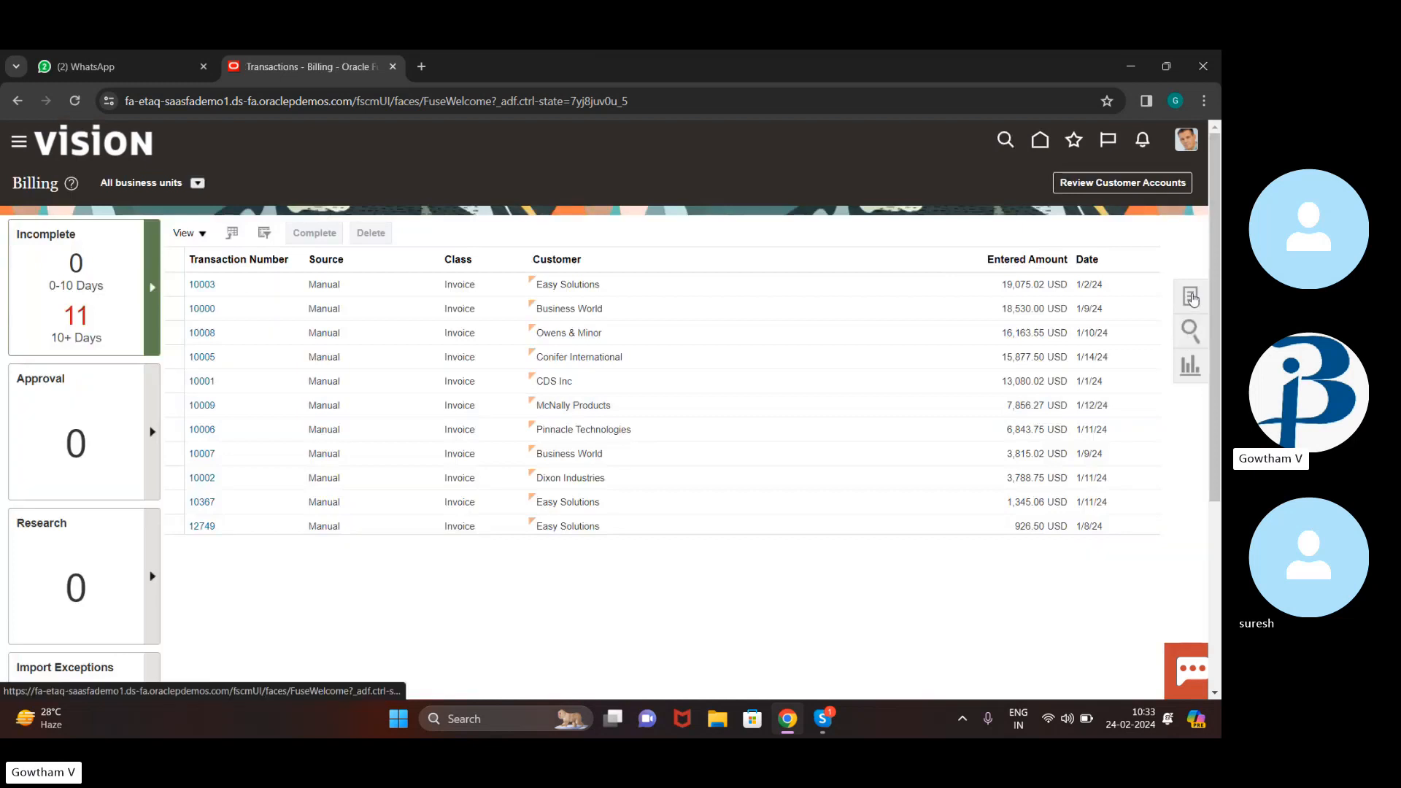
click(1191, 296)
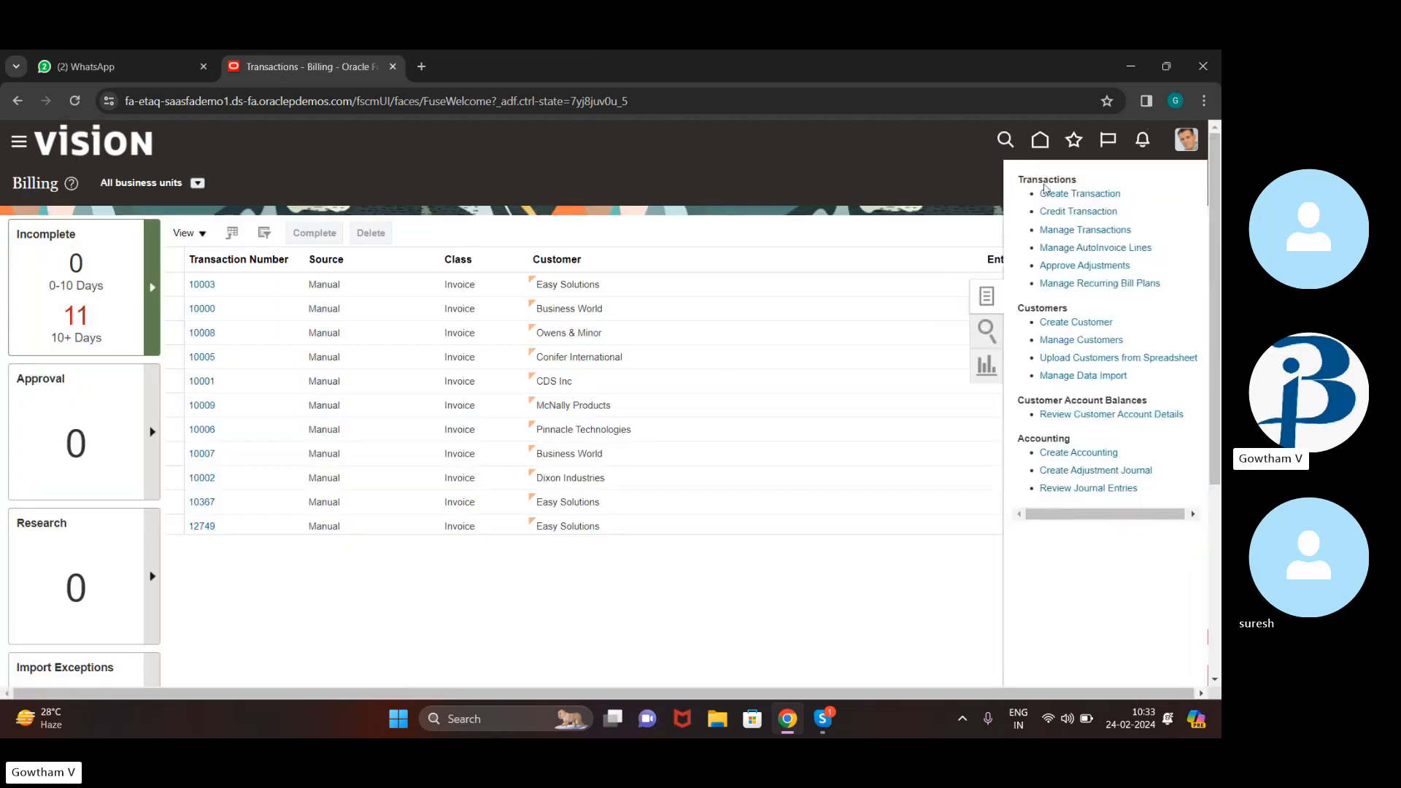
click(1090, 194)
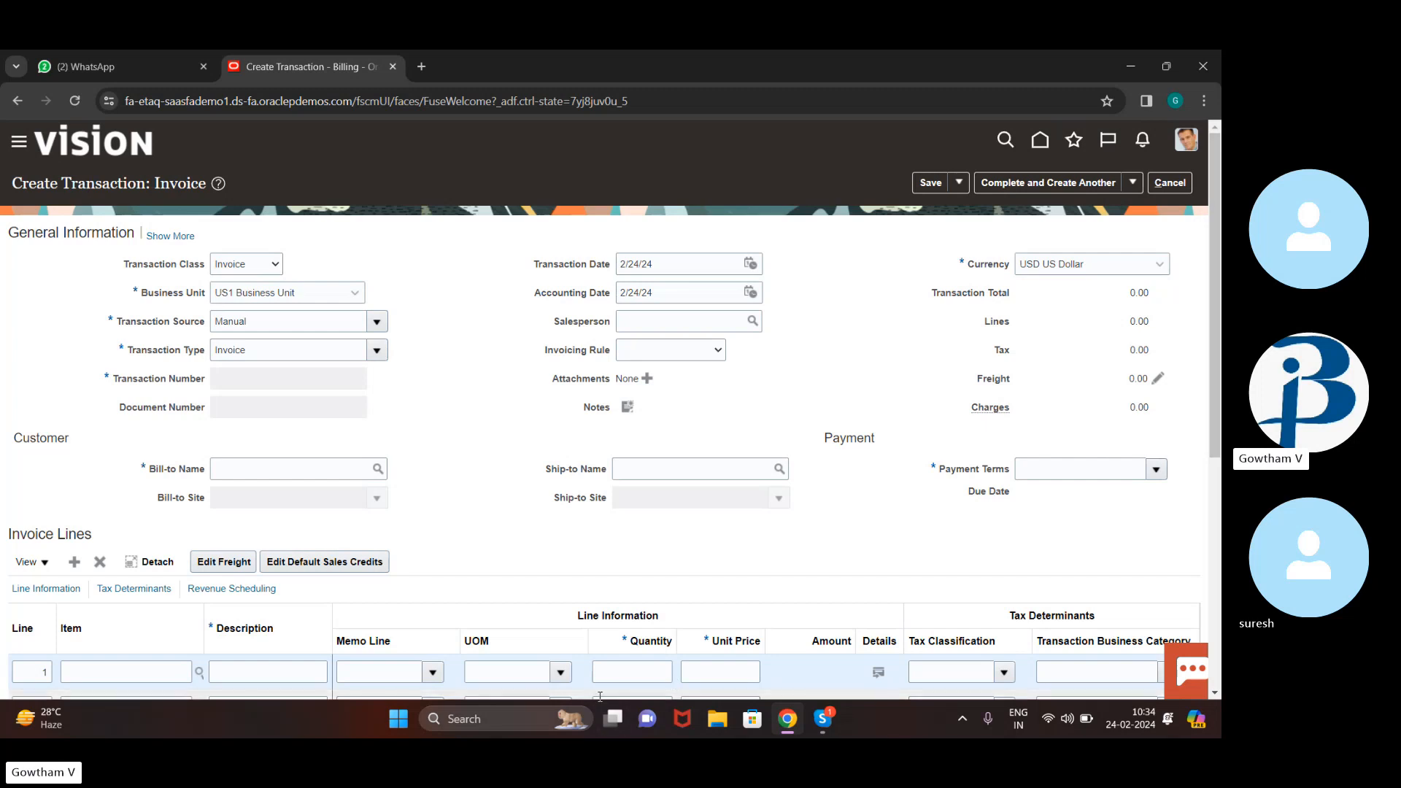
scroll(600, 686, down, 3)
scroll(600, 686, up, 3)
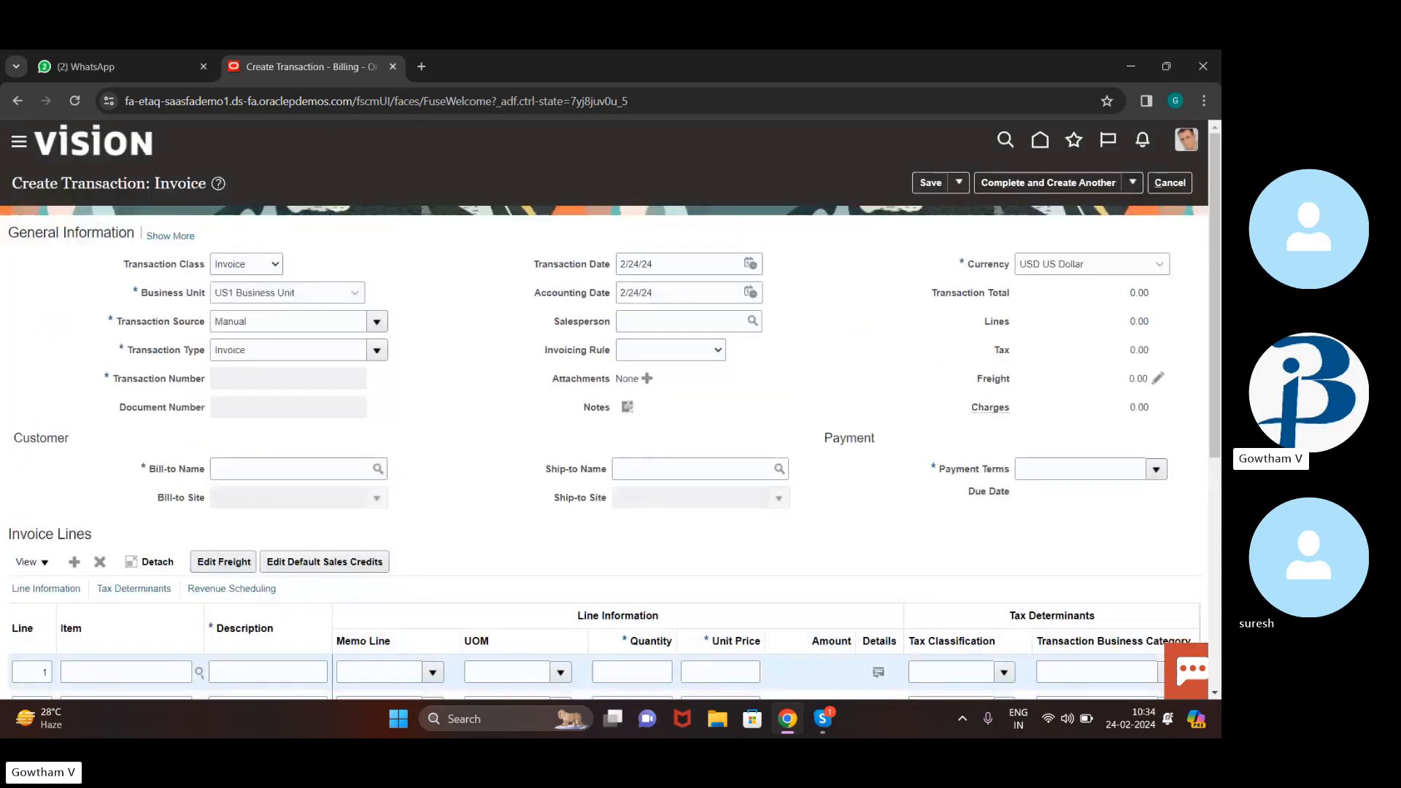
click(378, 470)
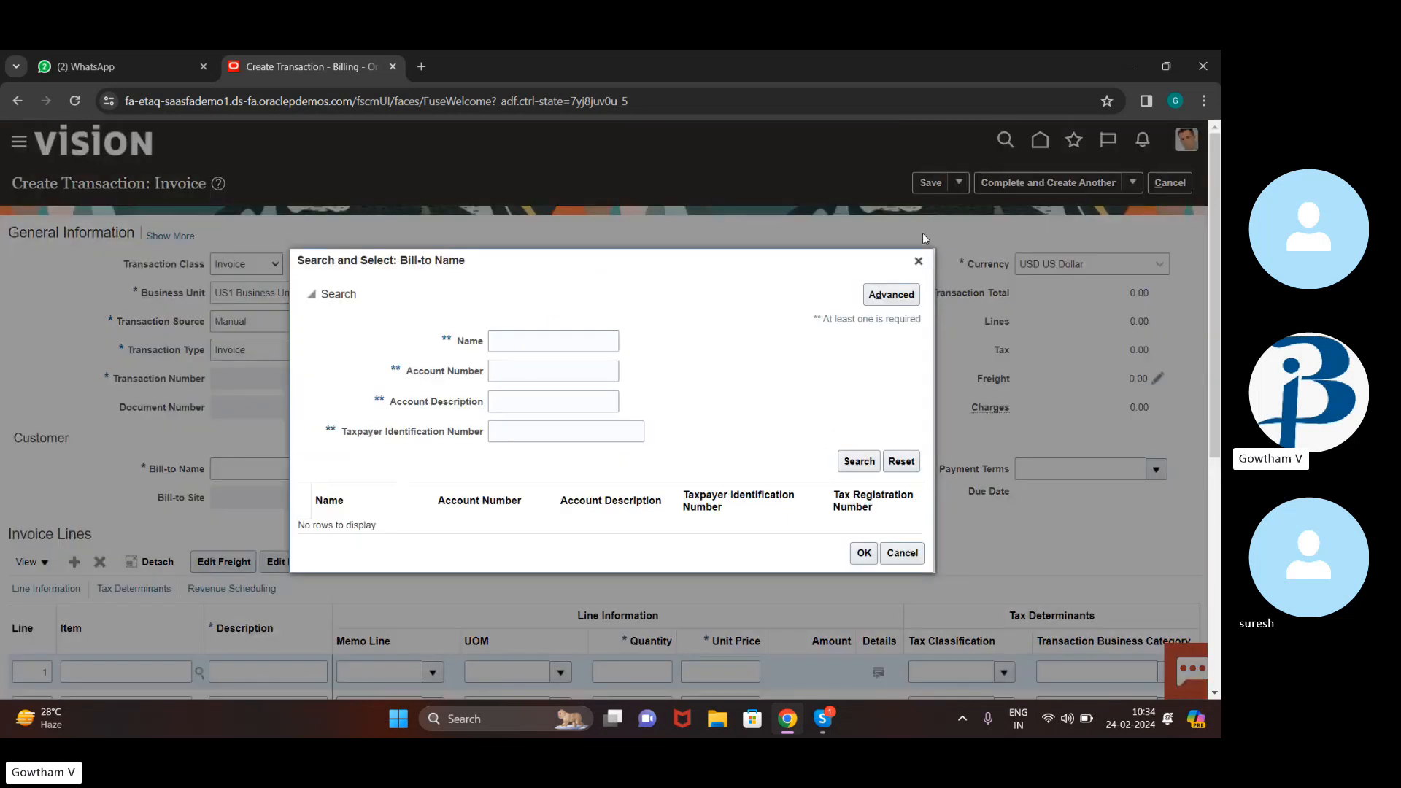
click(918, 260)
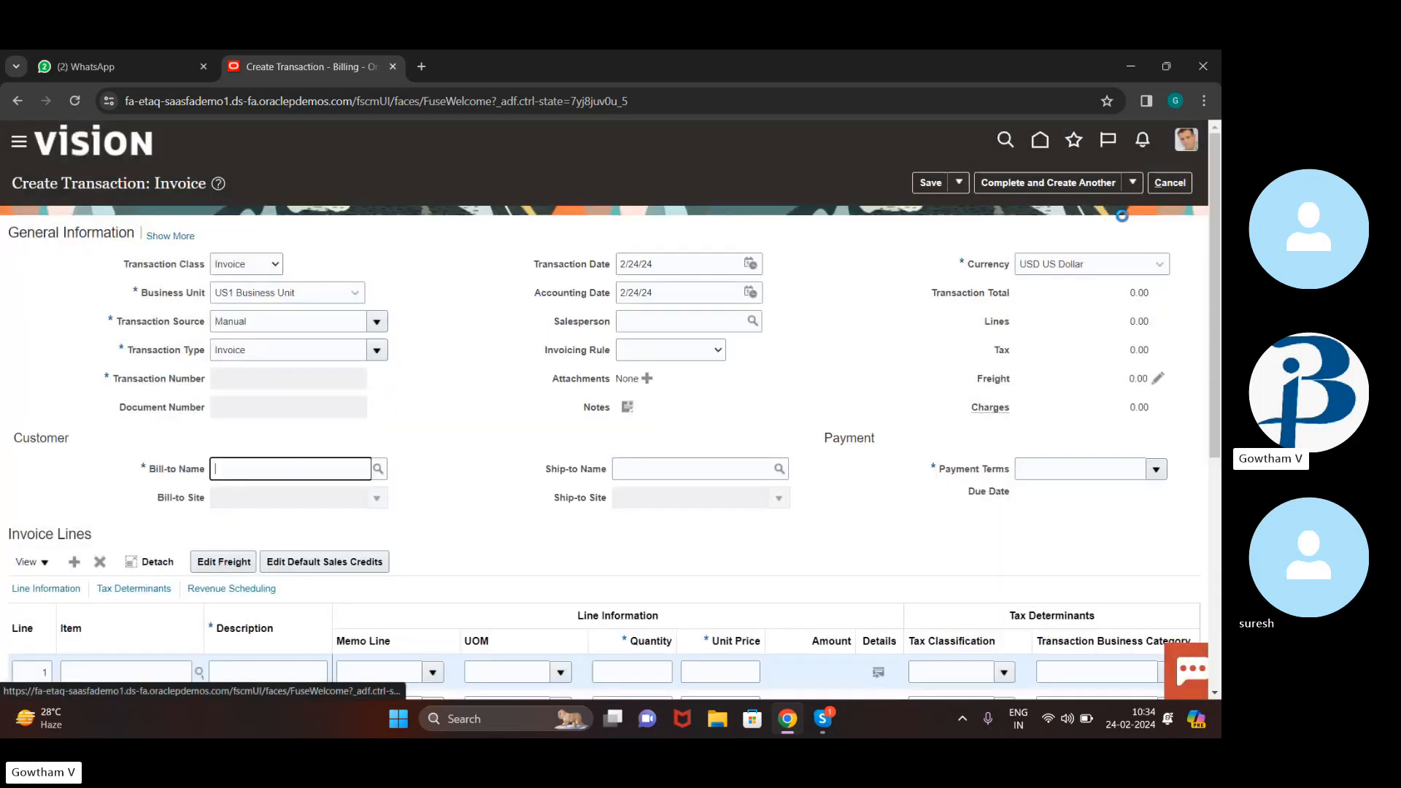
click(1188, 183)
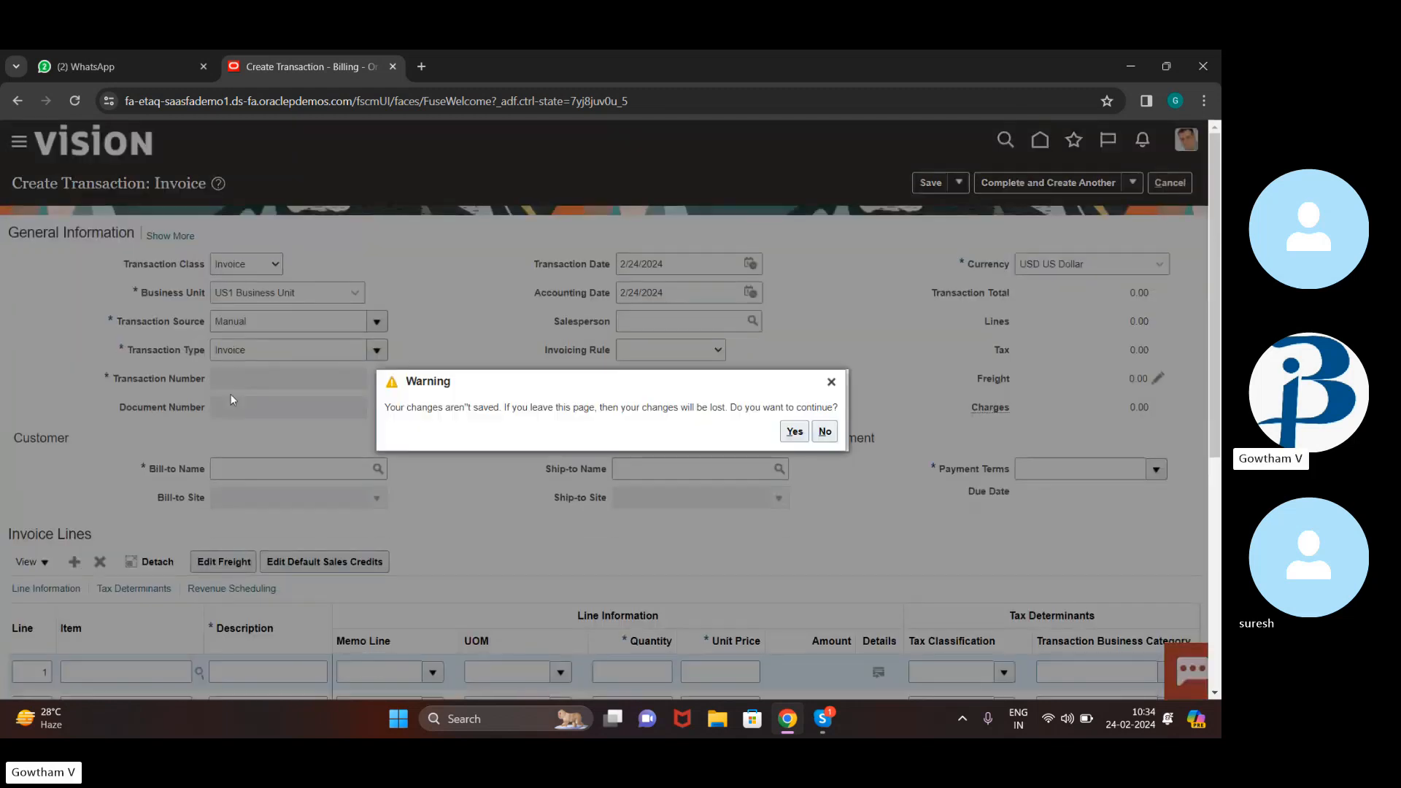
click(794, 435)
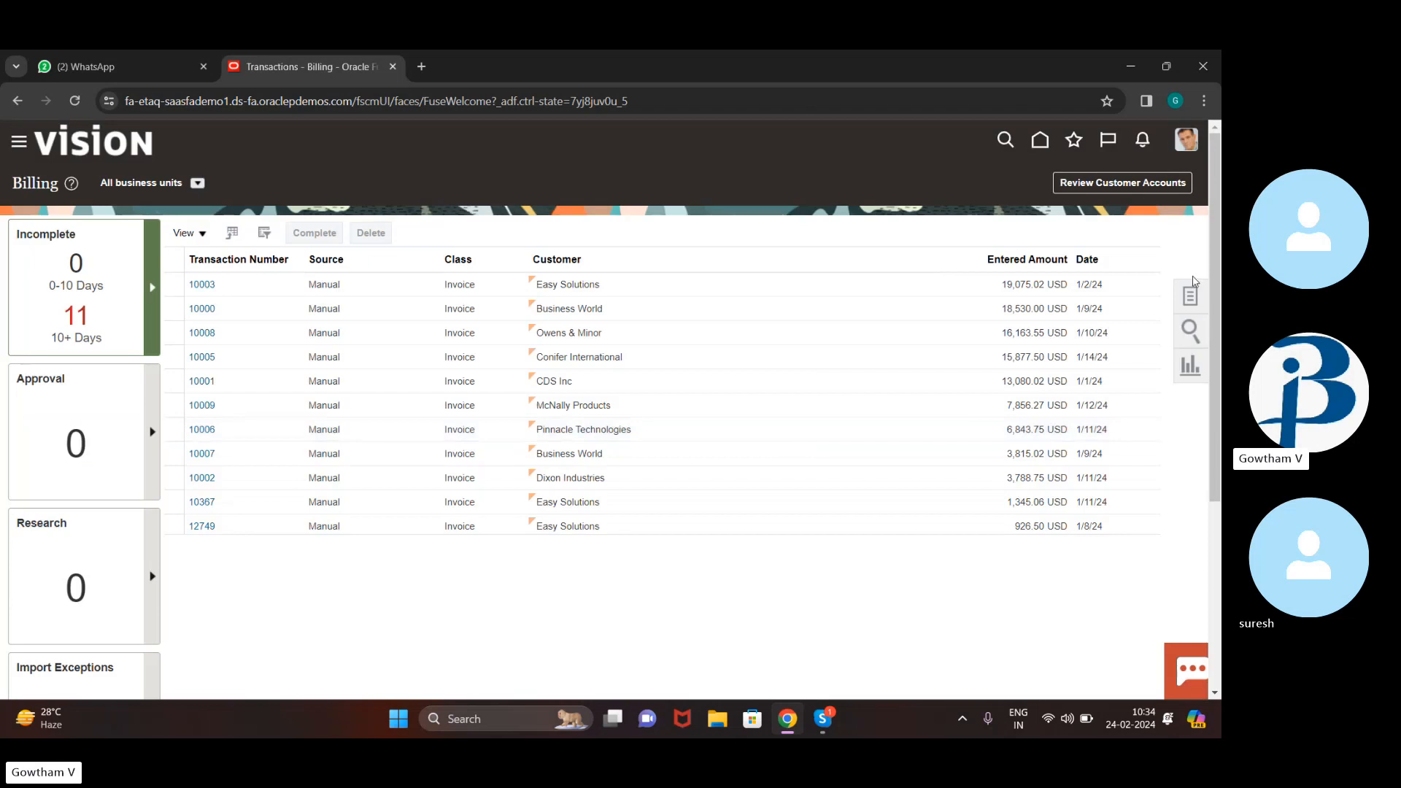
Leave the Billing tasks list and open the Accounts Receivable work area from Home
click(1189, 297)
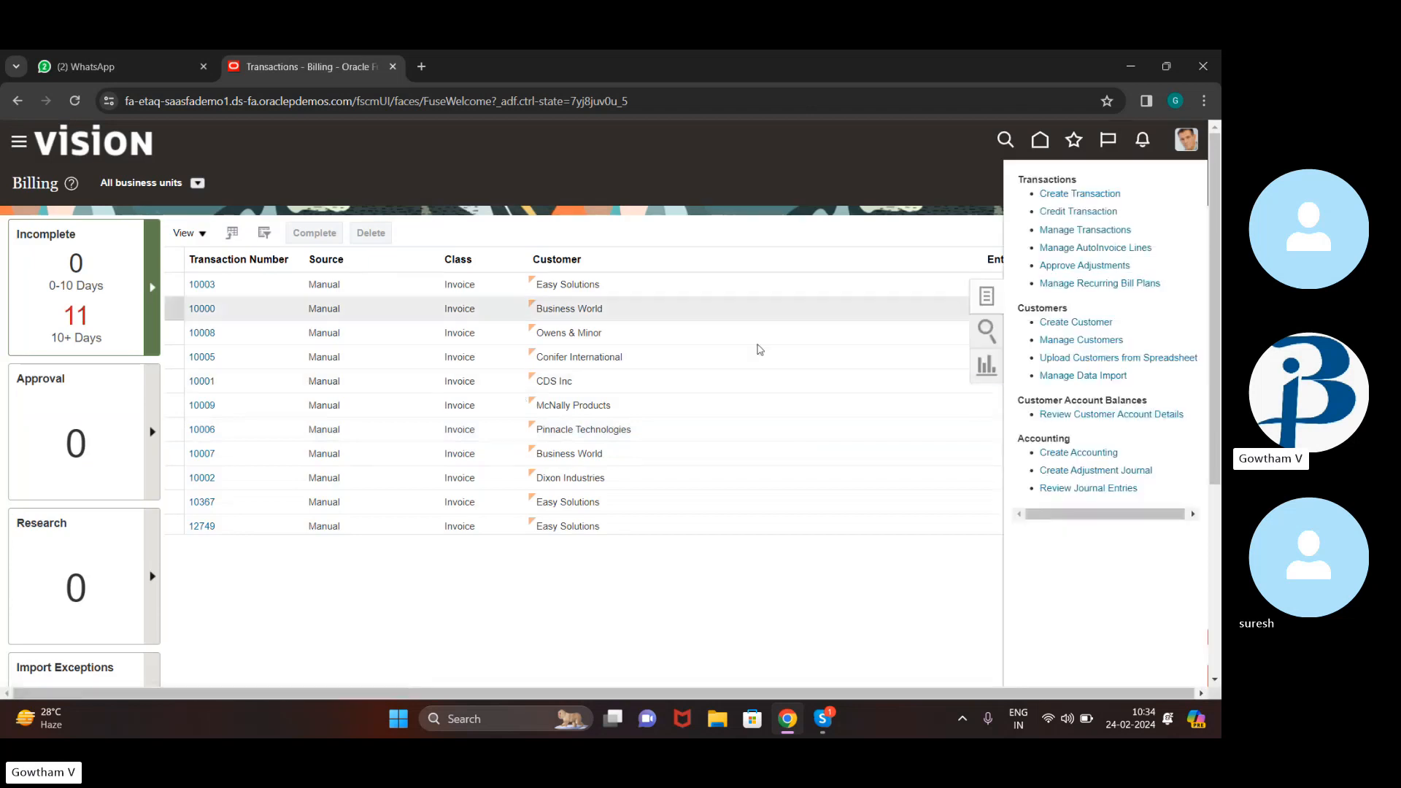
click(873, 330)
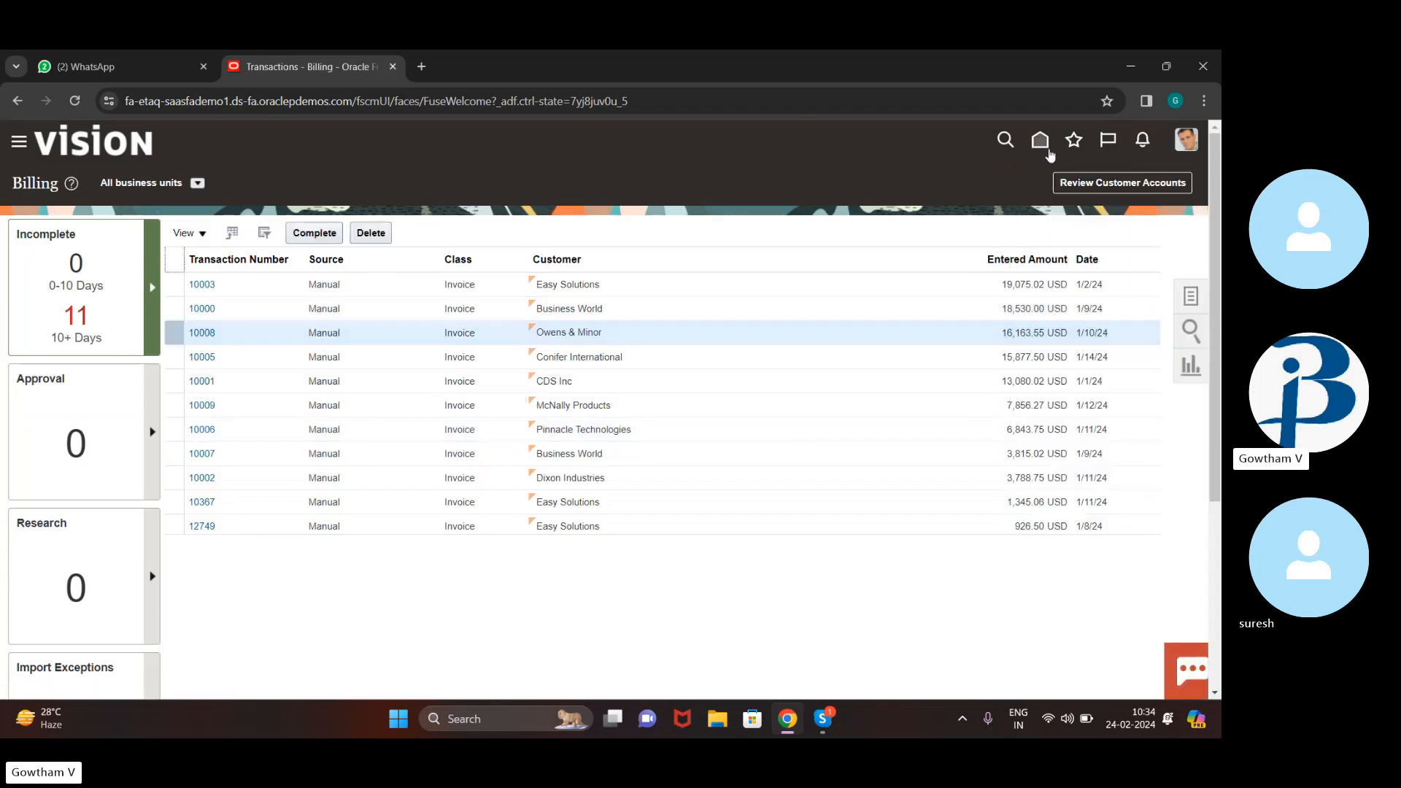
click(1037, 140)
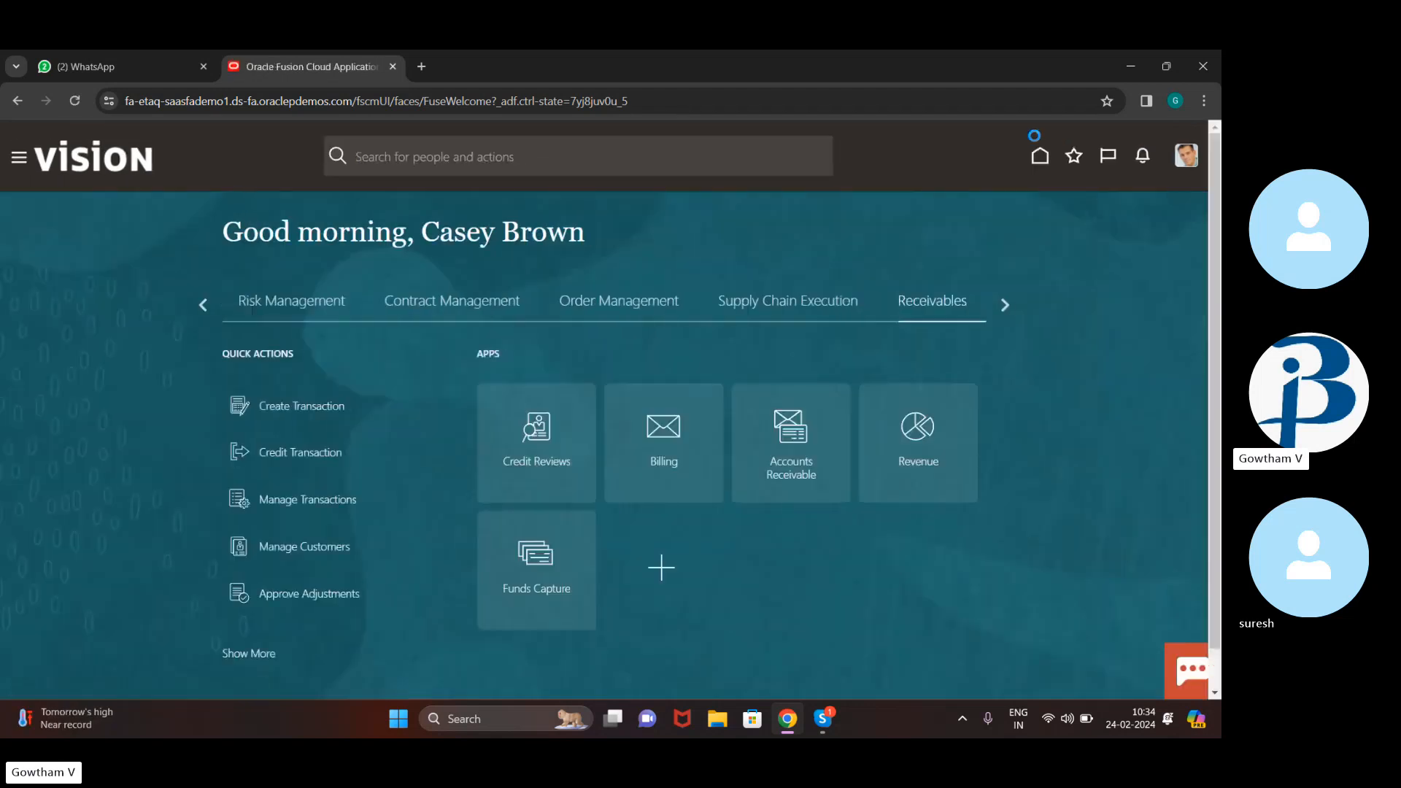
click(789, 440)
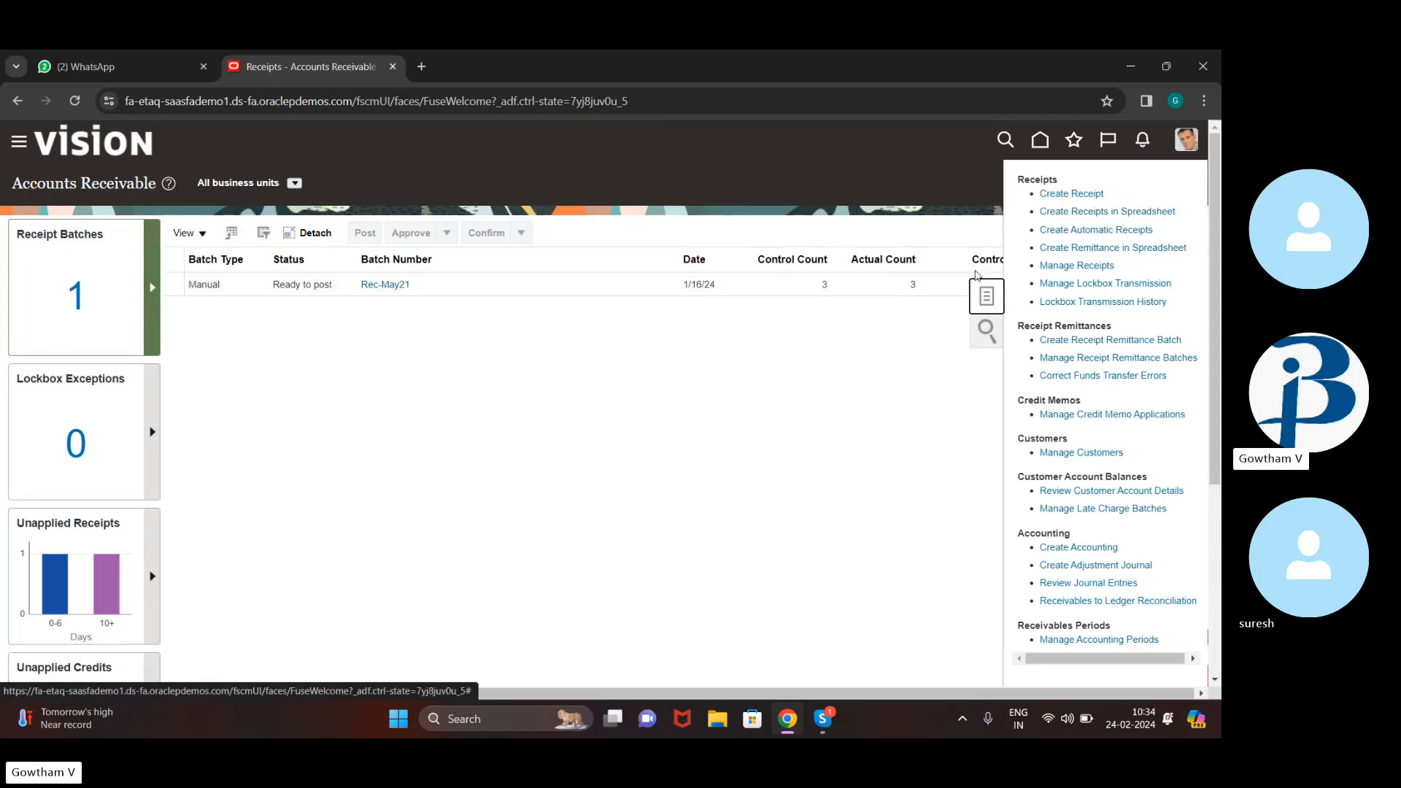
Start an EFT (Automatic) receipt numbered 8857, then cancel it
click(1057, 193)
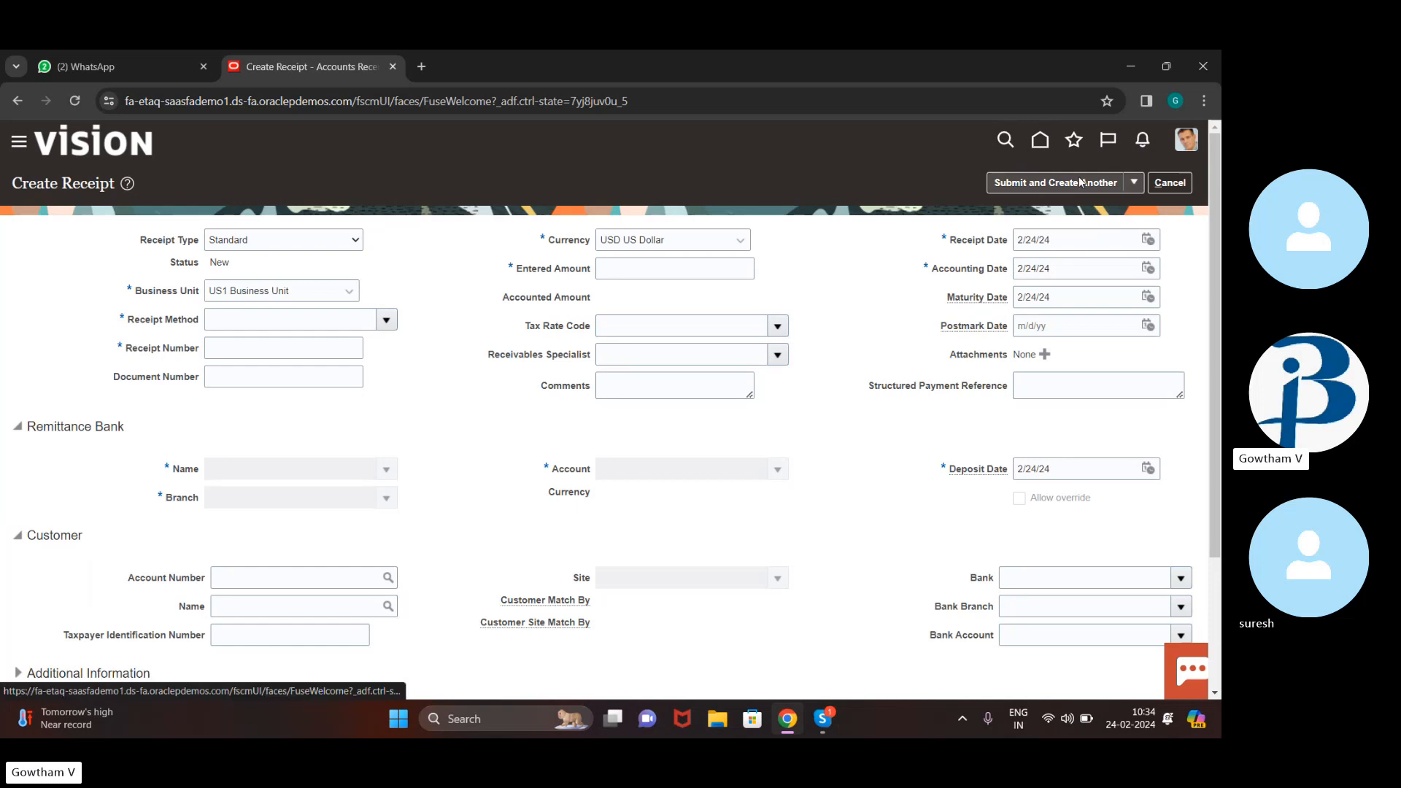
click(387, 322)
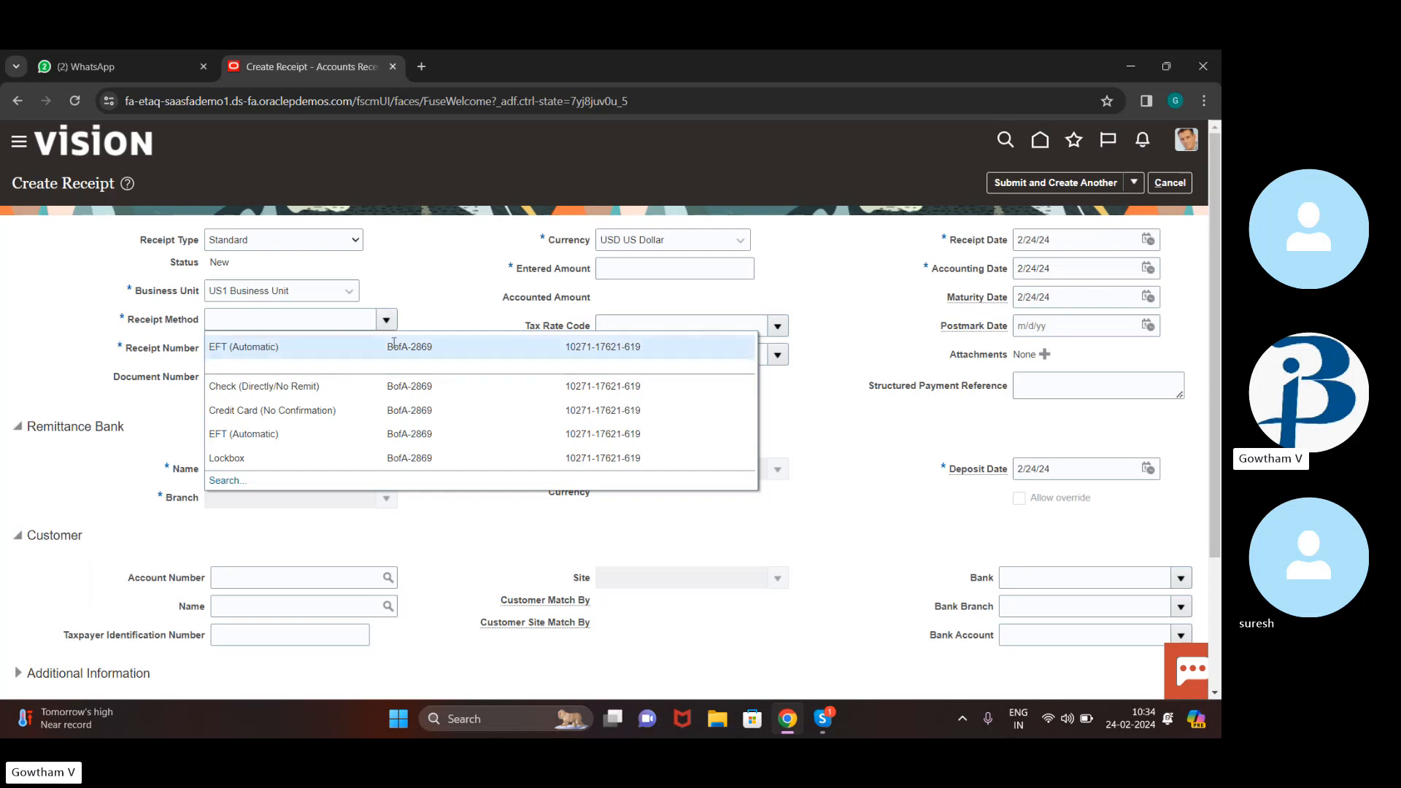
click(394, 344)
click(256, 350)
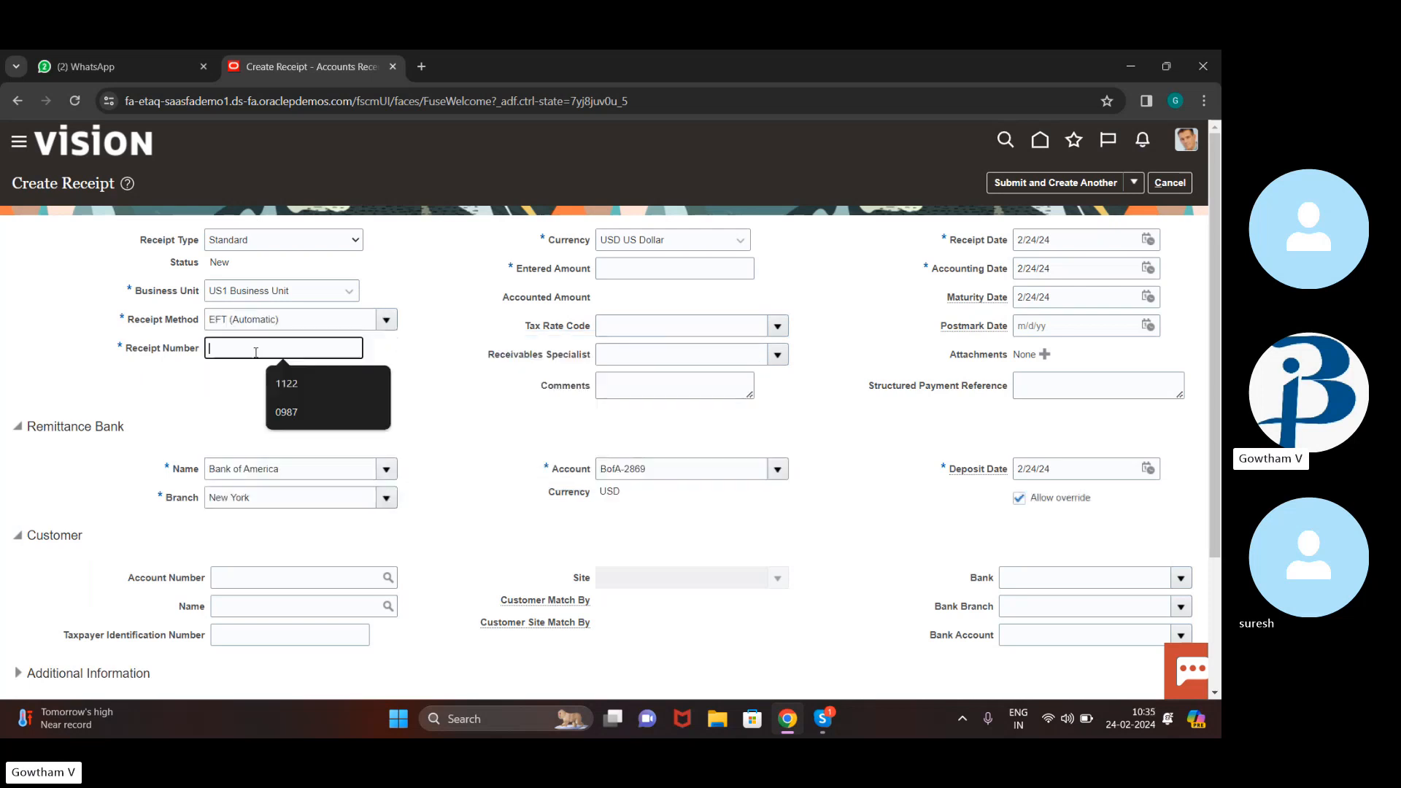
text(8857)
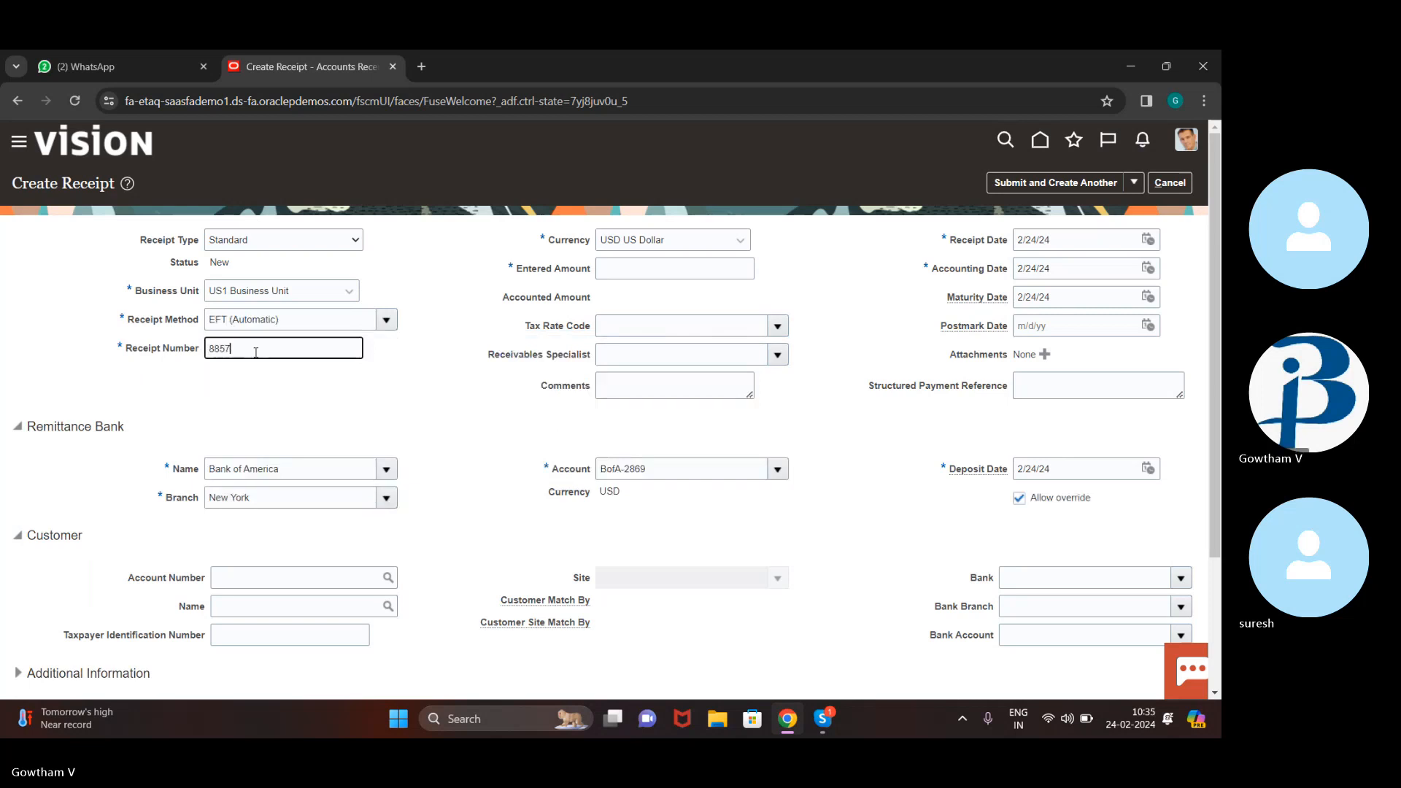
click(653, 267)
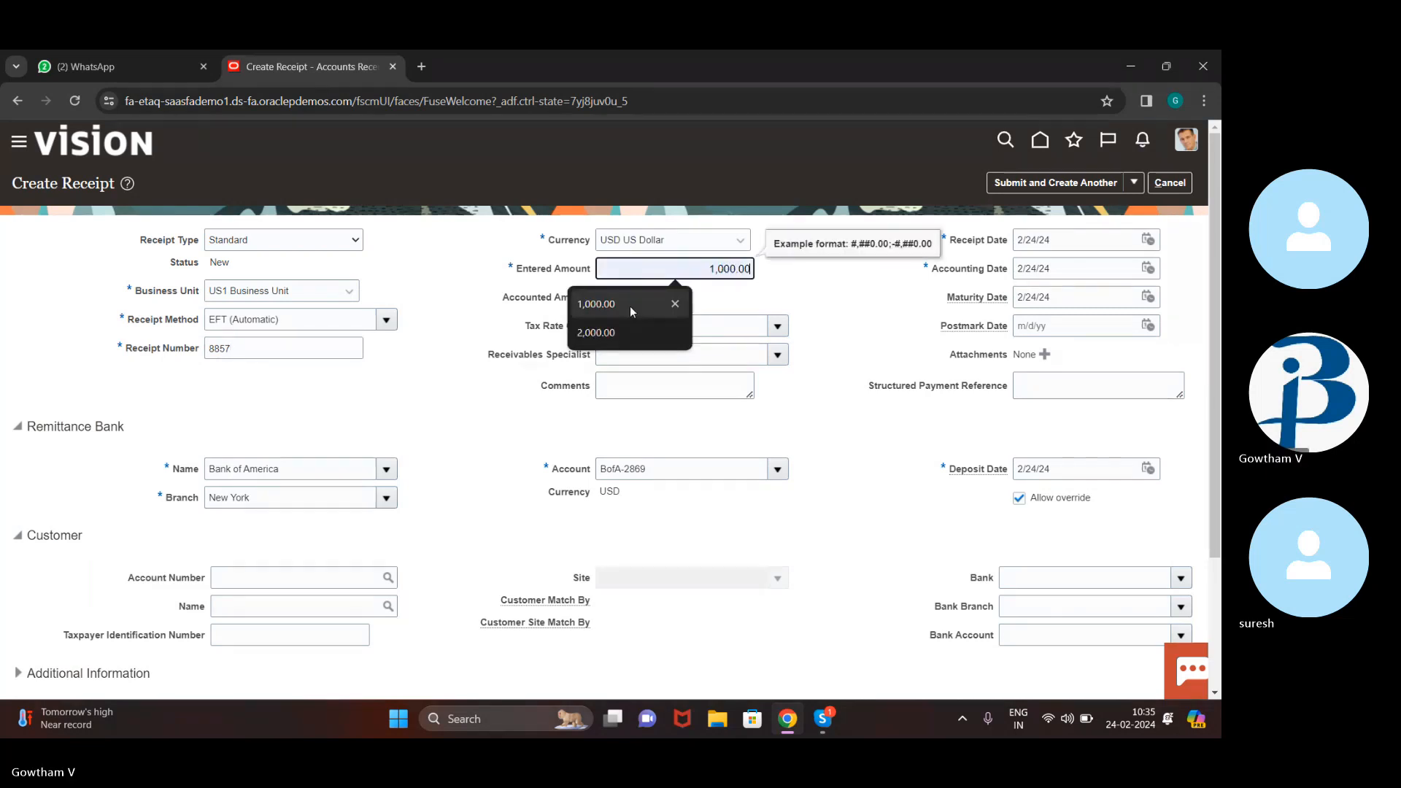
click(1170, 183)
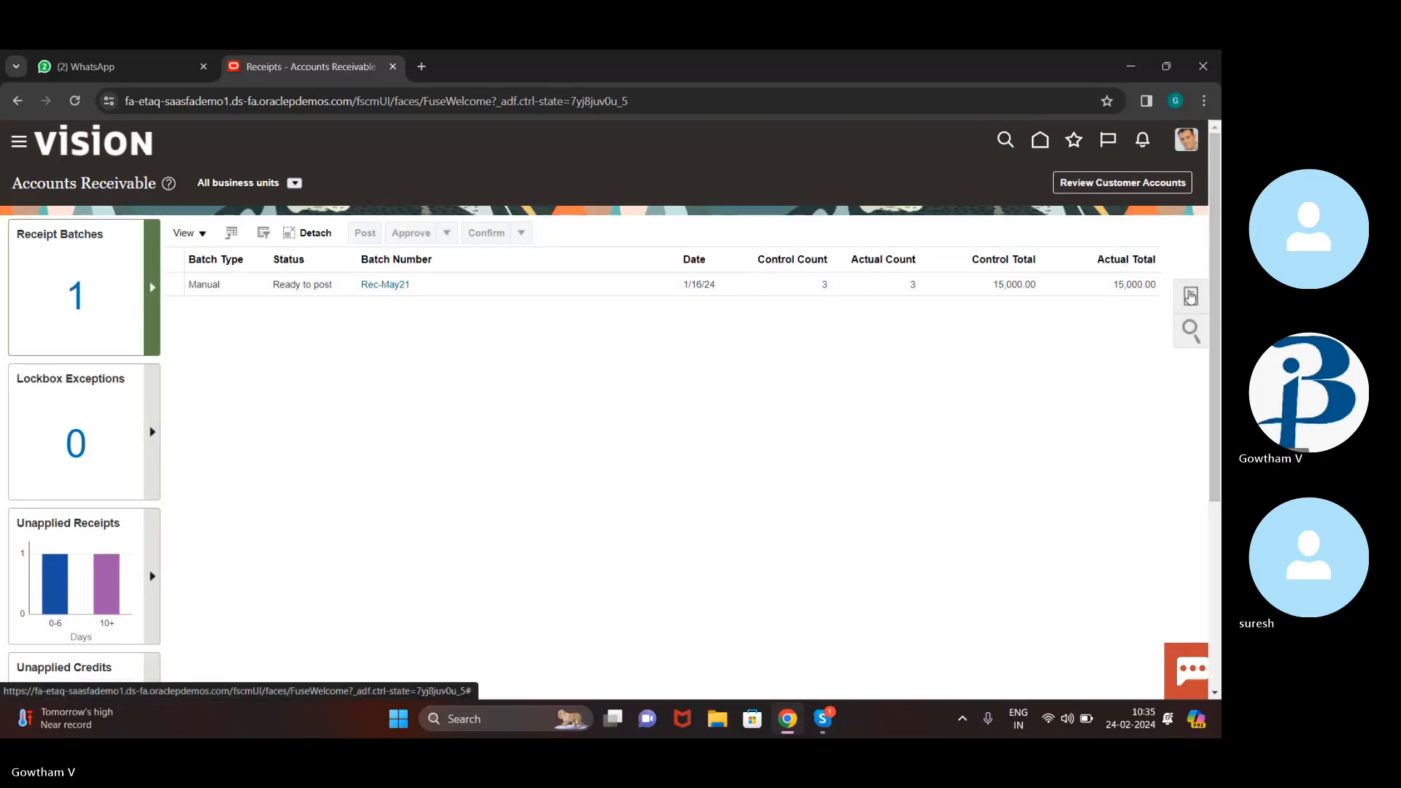
Return home, open Billing, and start creating a new customer from the tasks list
click(1190, 295)
click(998, 282)
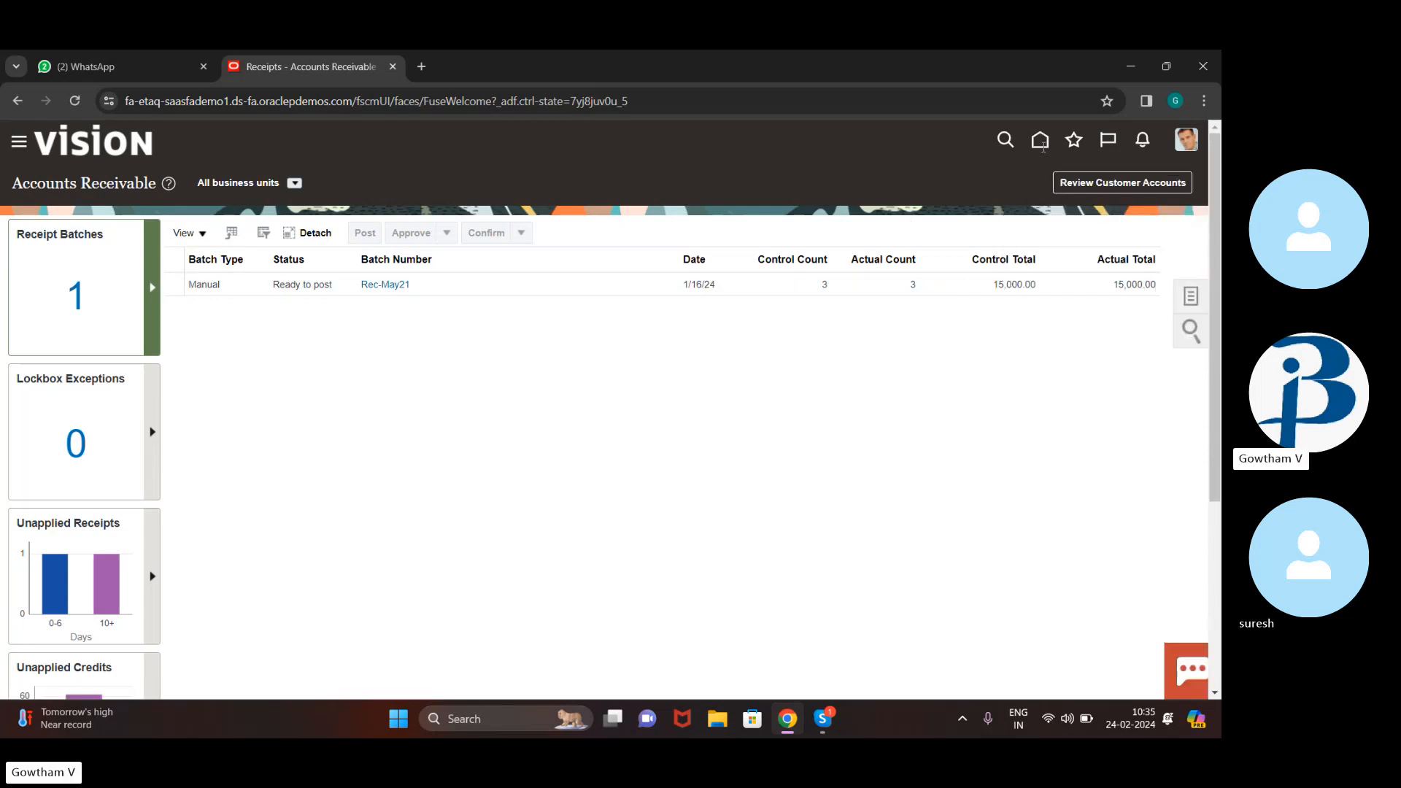
click(1042, 143)
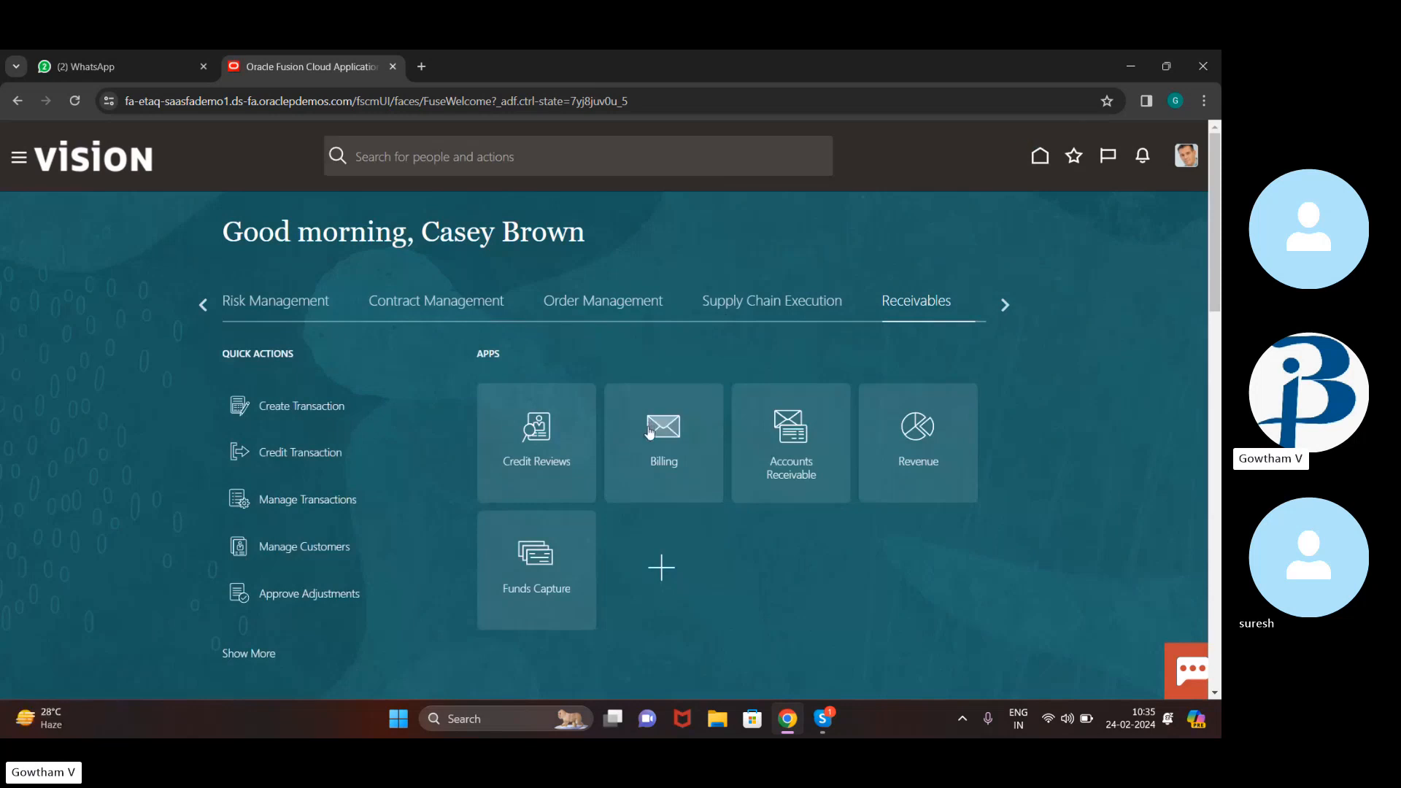
click(650, 432)
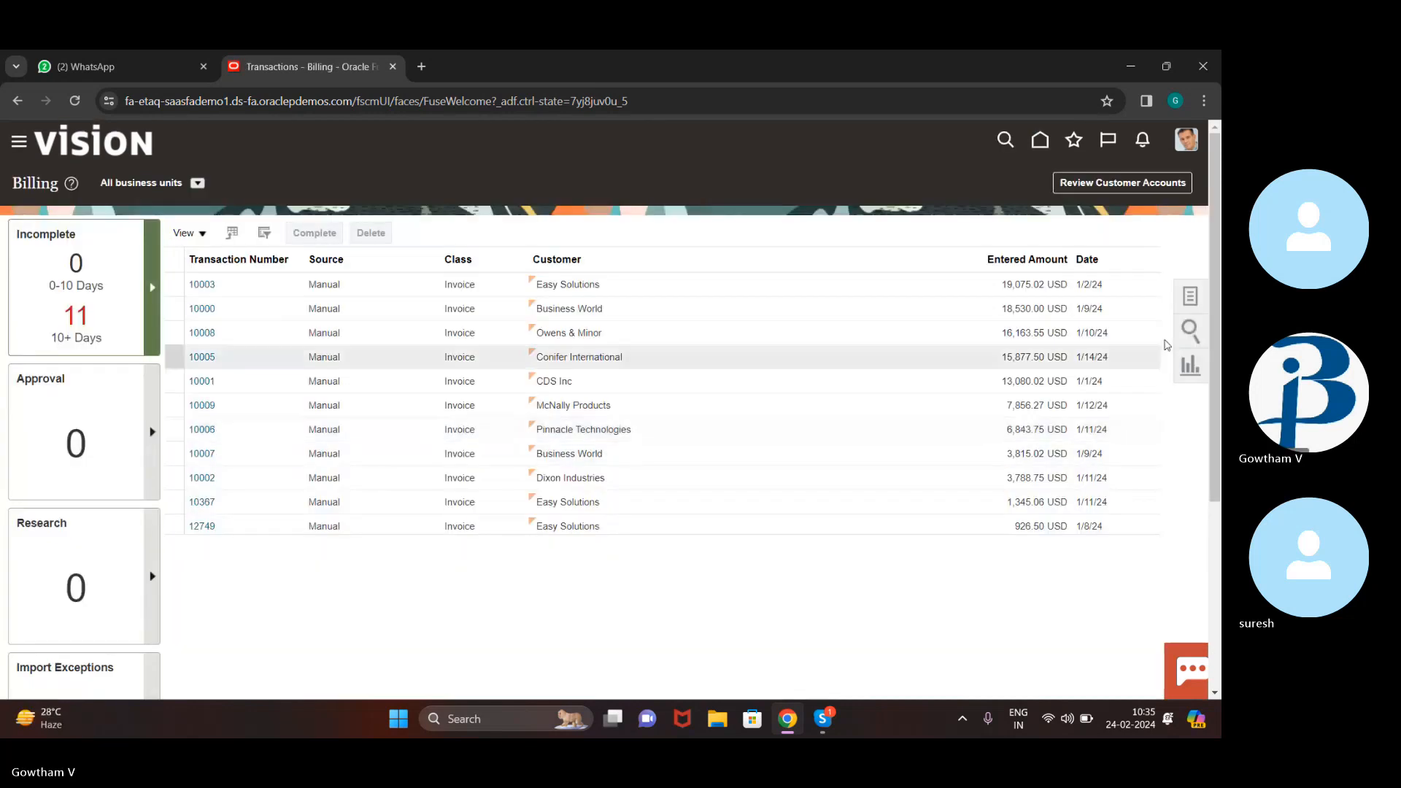
click(1191, 306)
click(1092, 323)
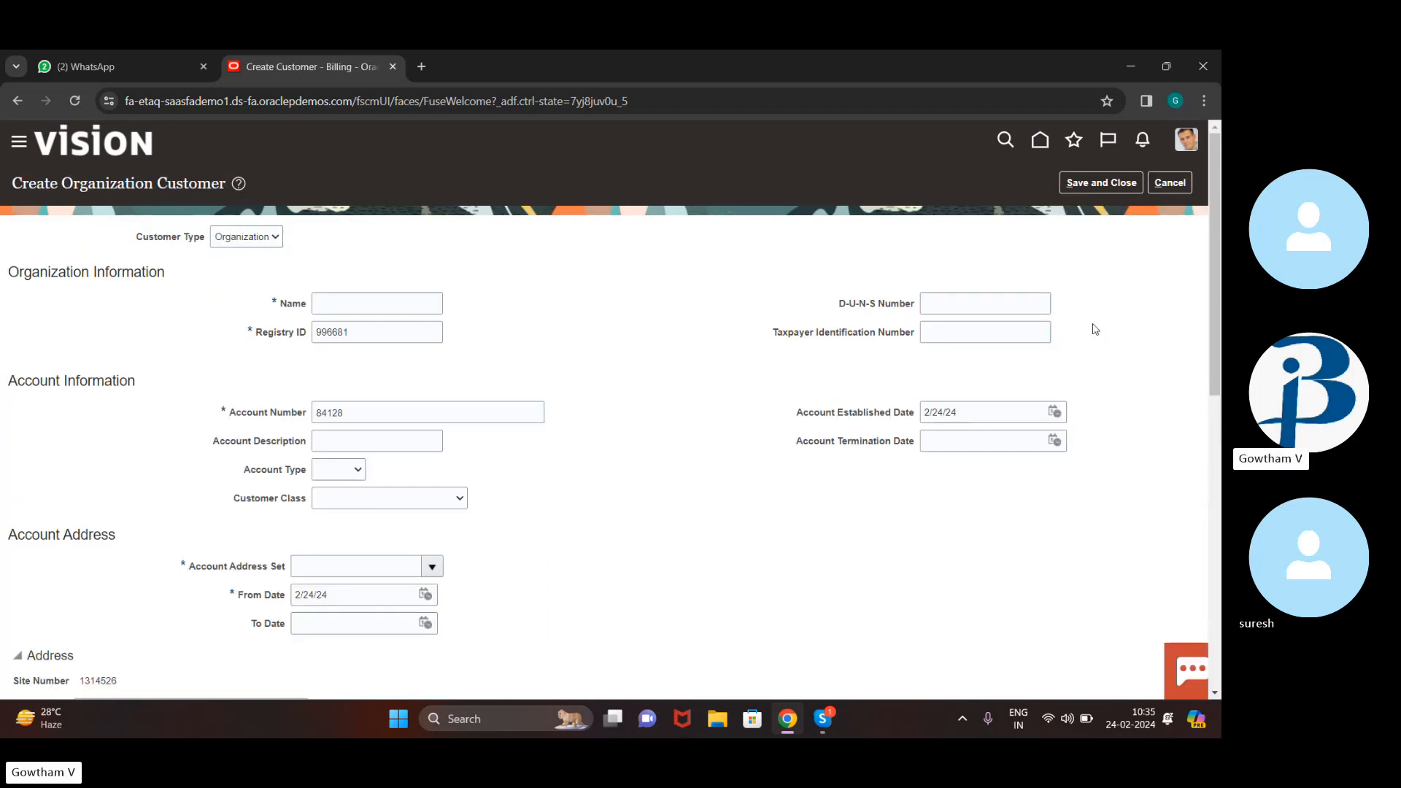
Enter '11 buddy corp' as Name and Account Description, set Account Type External, then switch to Skype
click(376, 298)
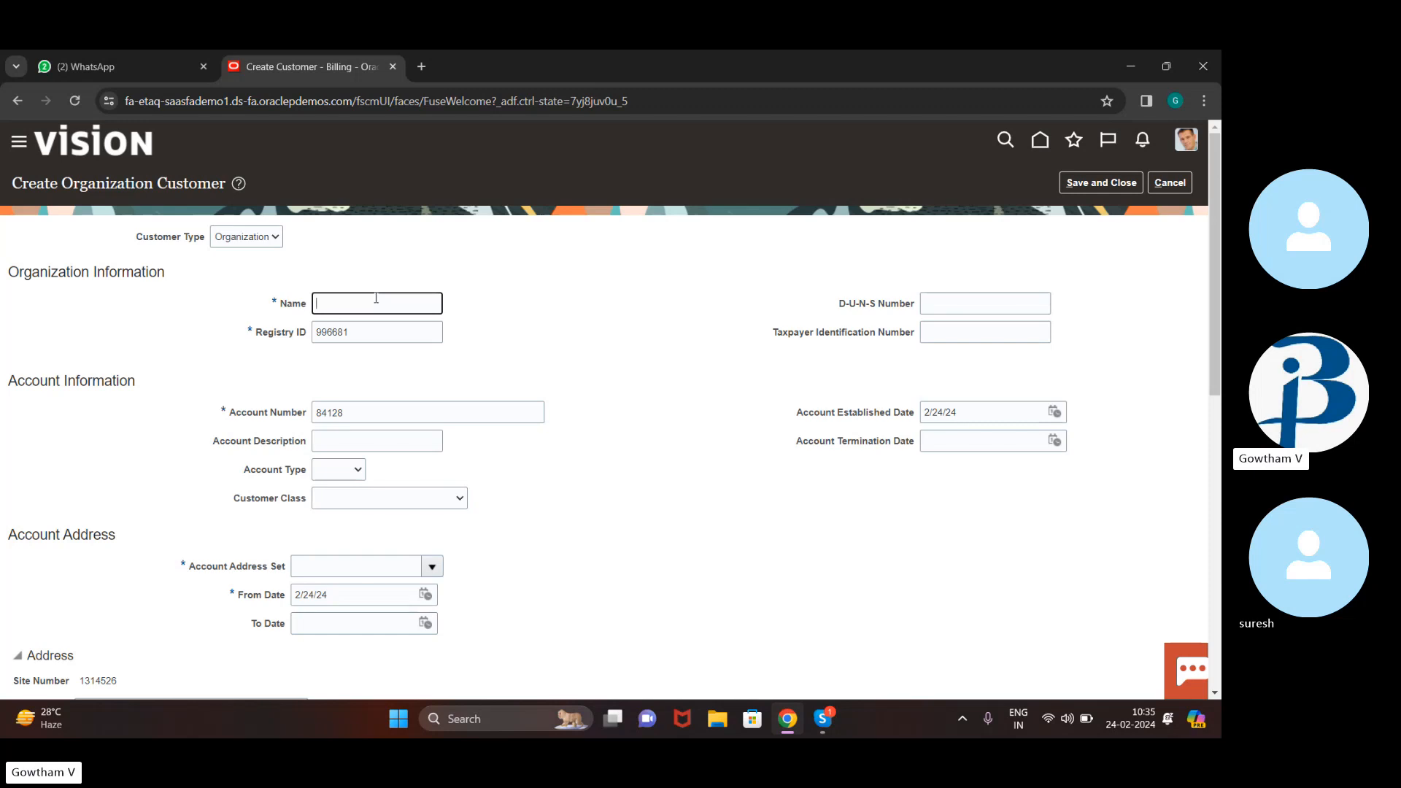
text(77 buddy)
key(ctrl+a)
key(BackSpace)
text(11 buddy)
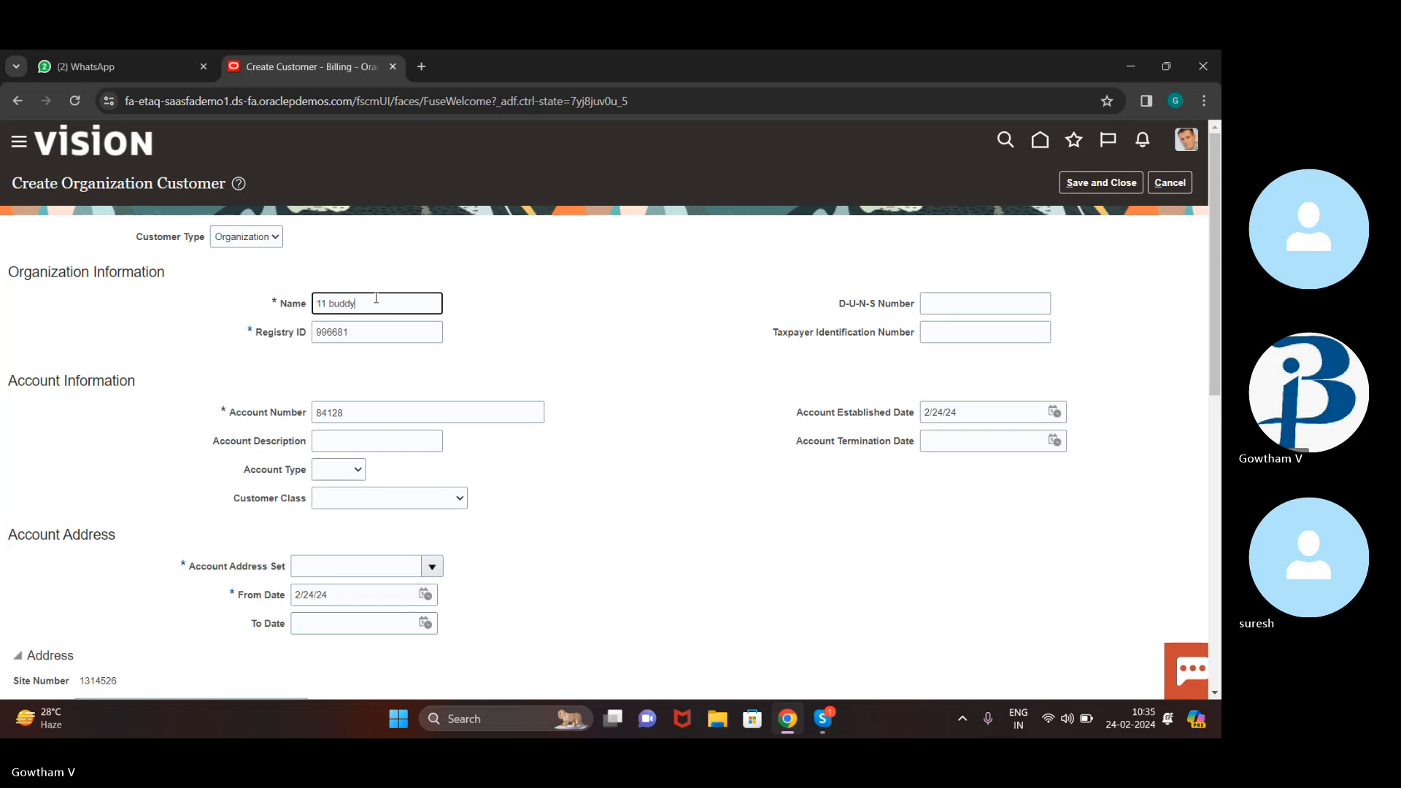
text( corp)
click(389, 437)
text(11 buddy )
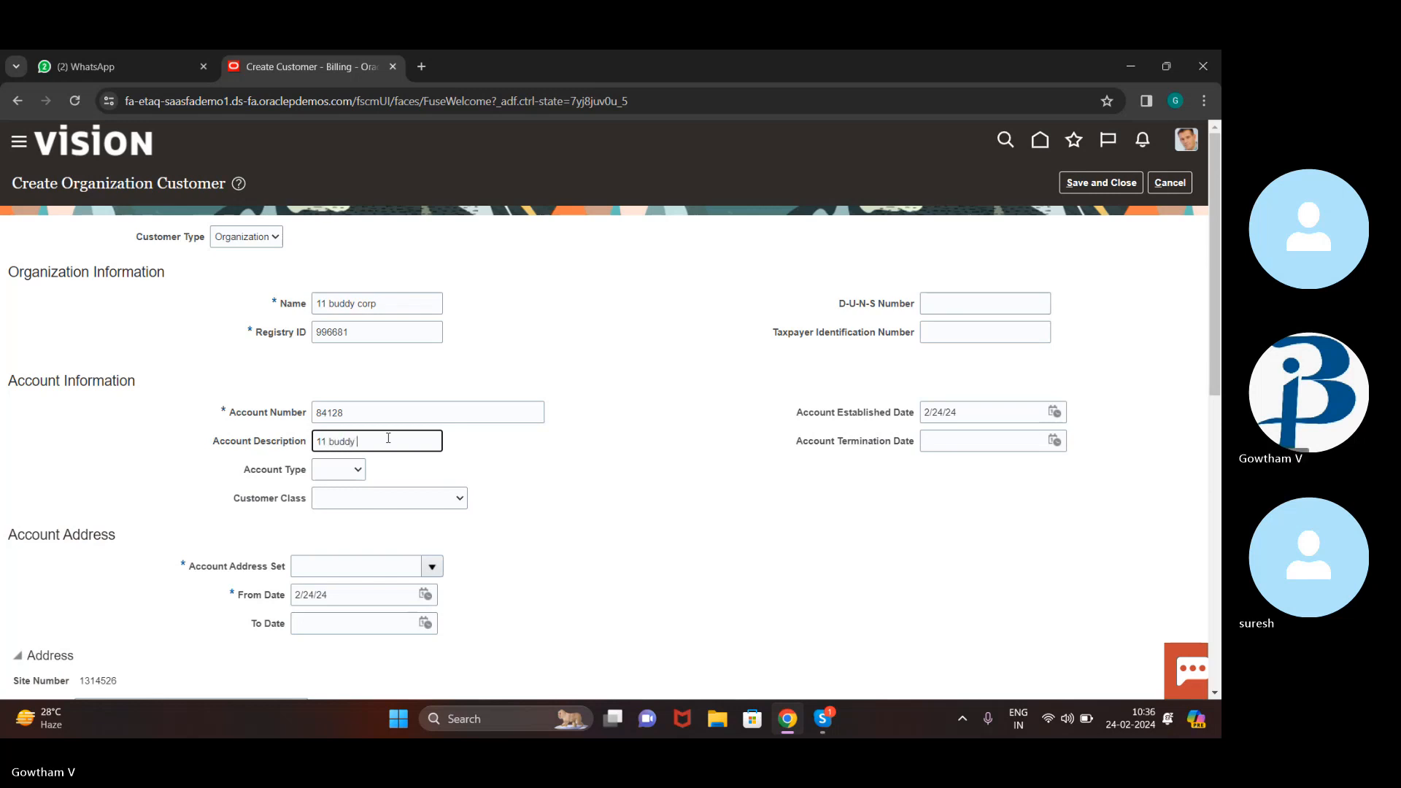
text(corp)
scroll(478, 504, down, 3)
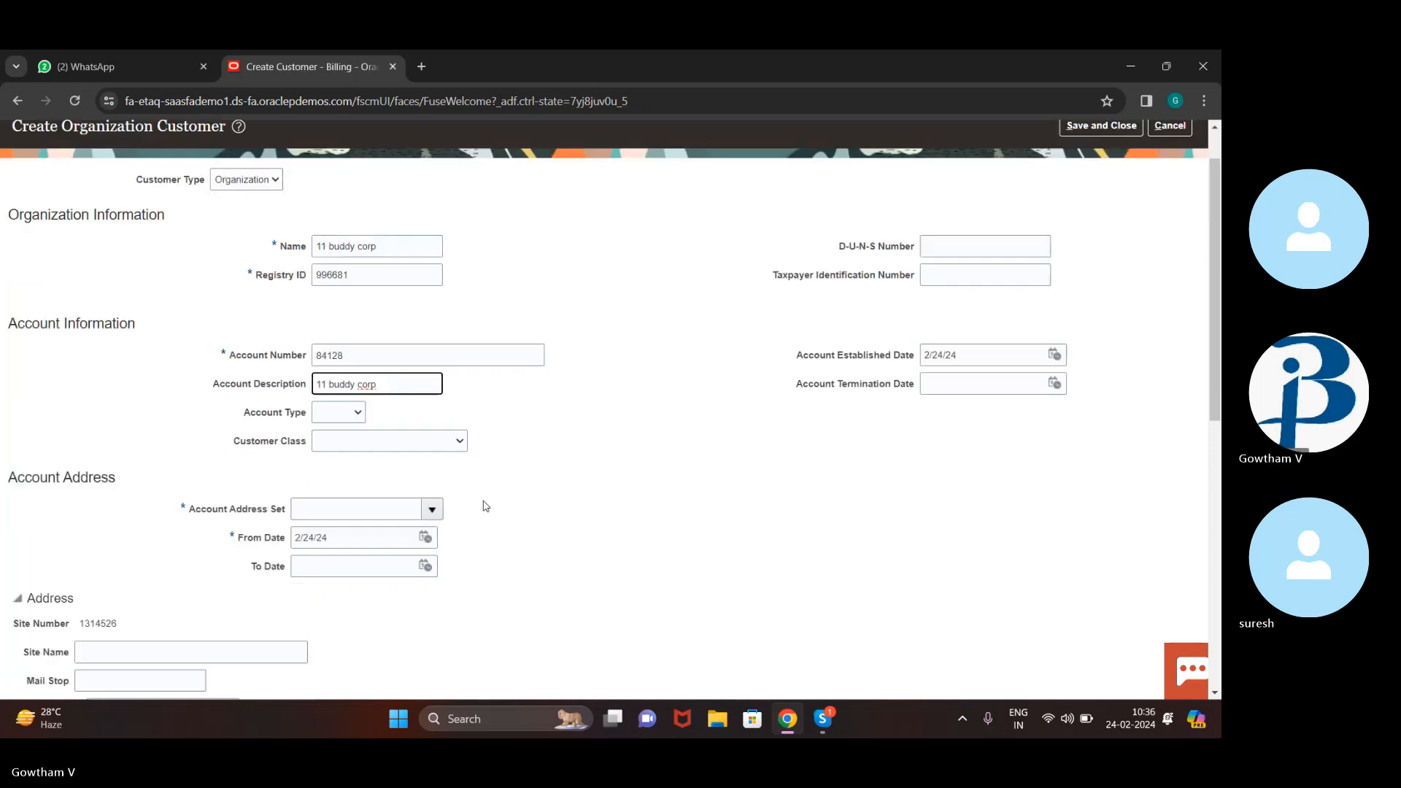
click(358, 299)
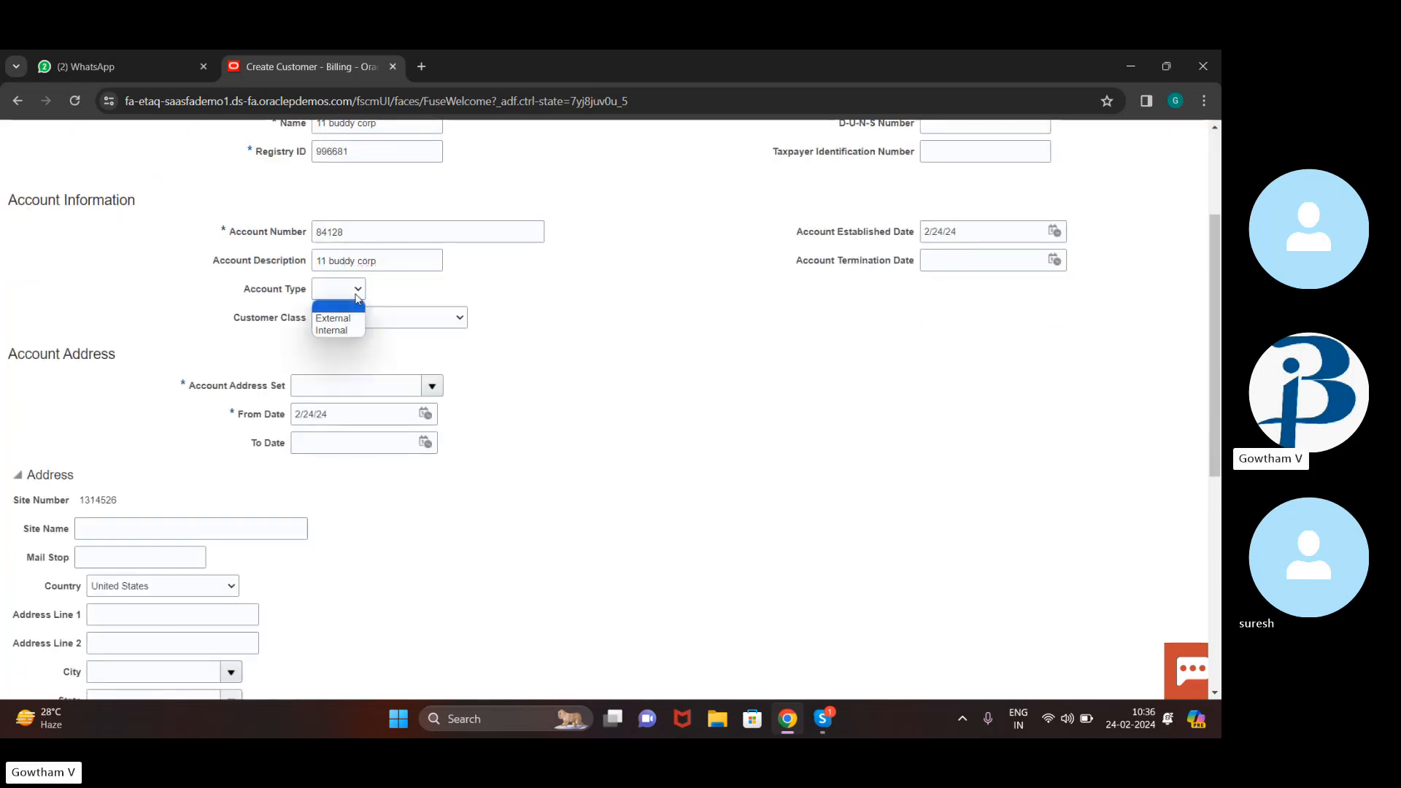
click(345, 319)
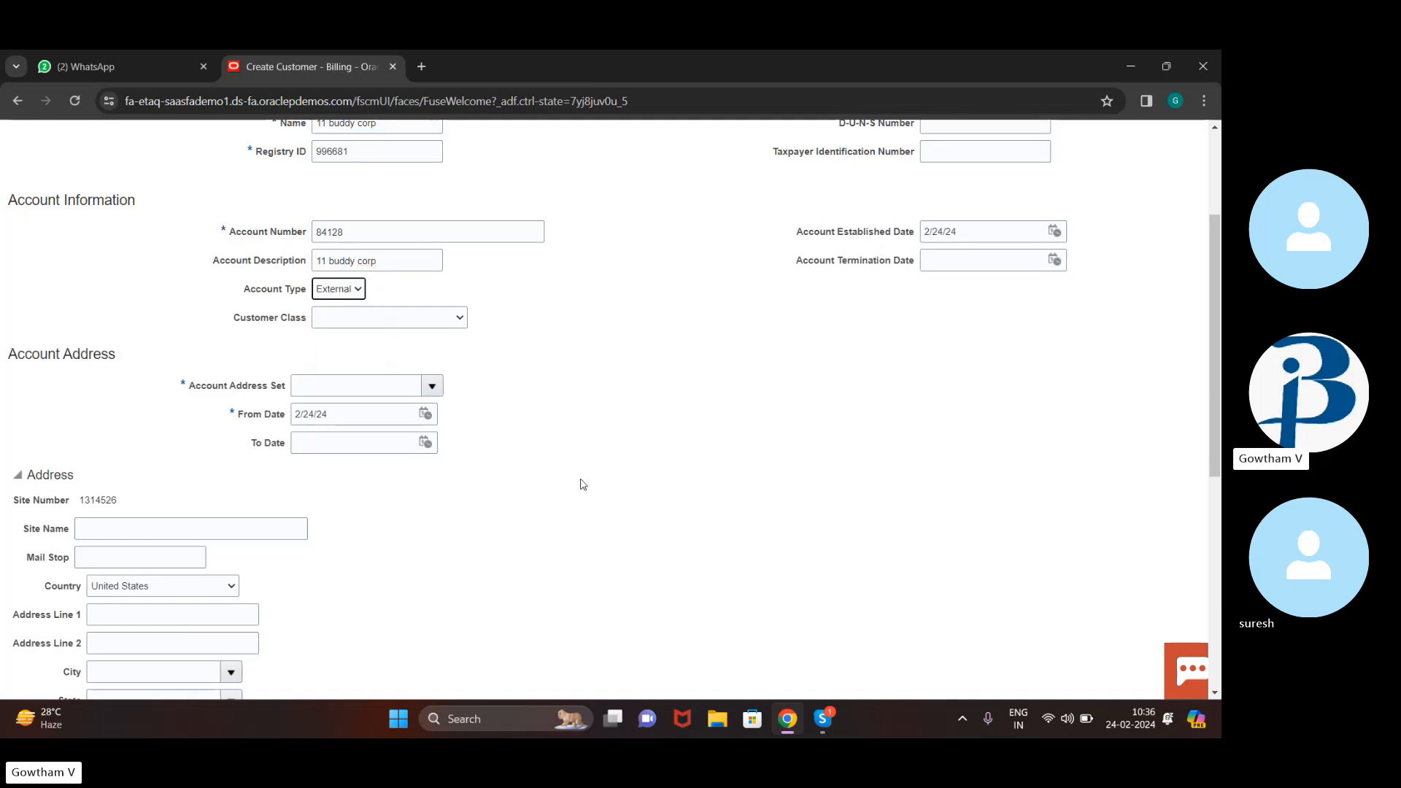
click(822, 721)
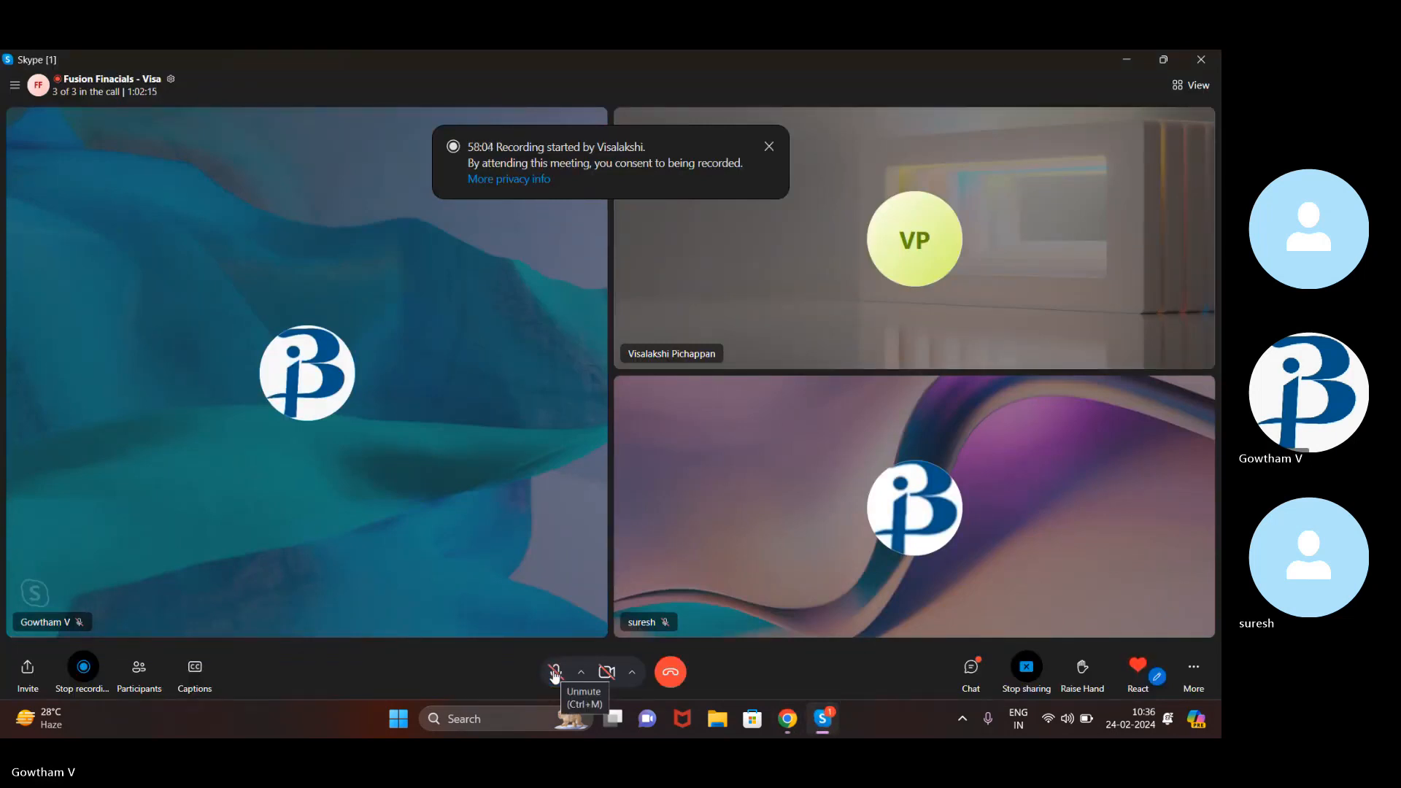
Mute then unmute the Skype microphone and bring the Create Customer form back
click(554, 677)
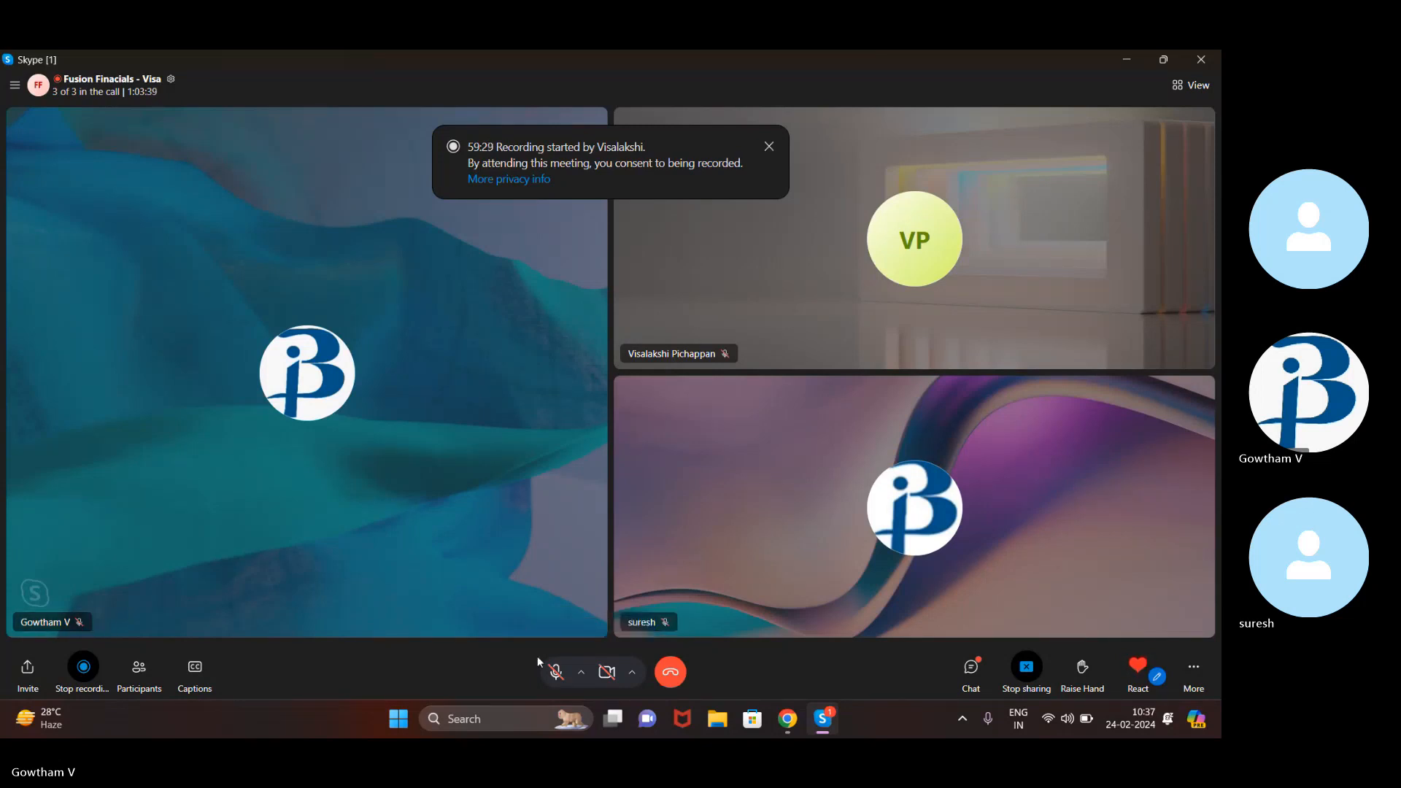
click(555, 670)
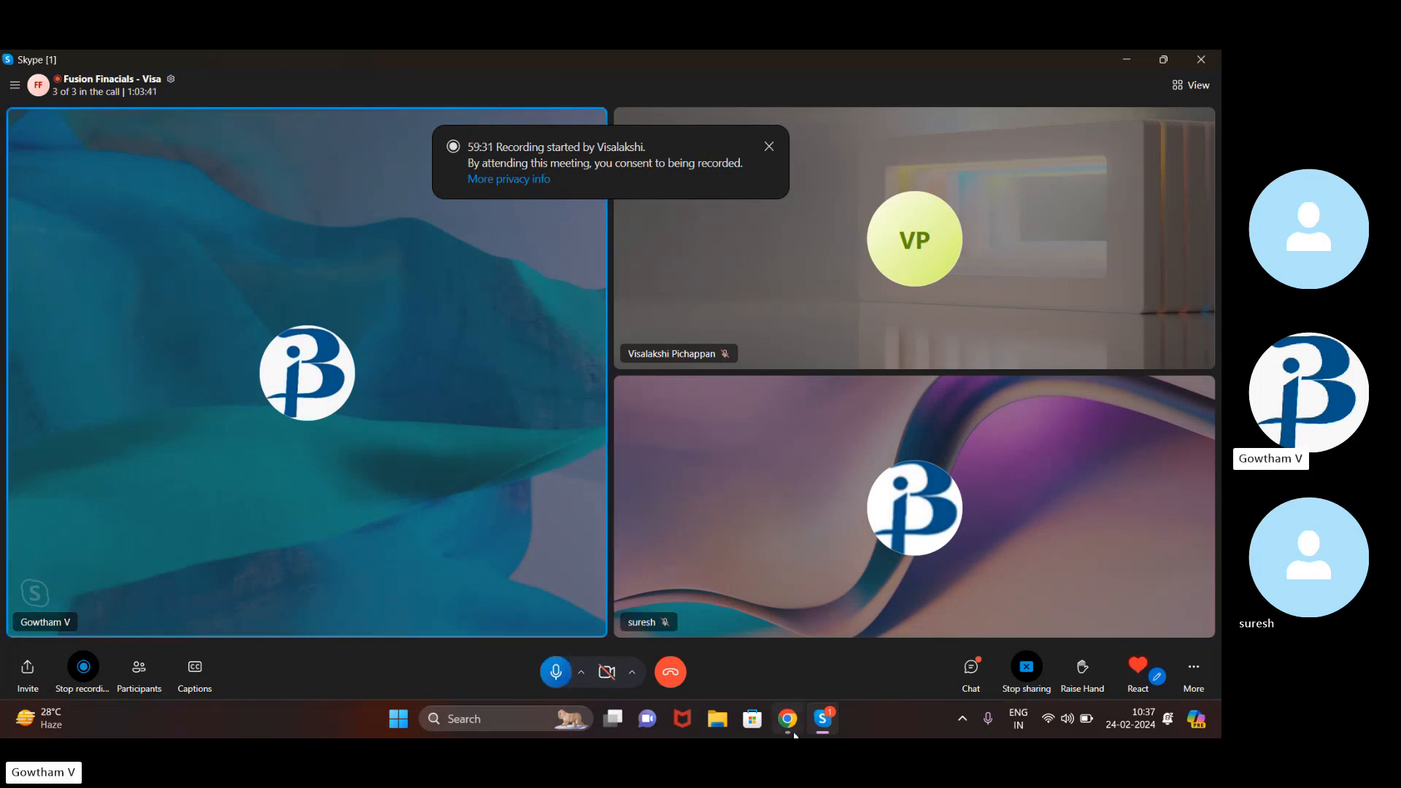
mouse_move(787, 718)
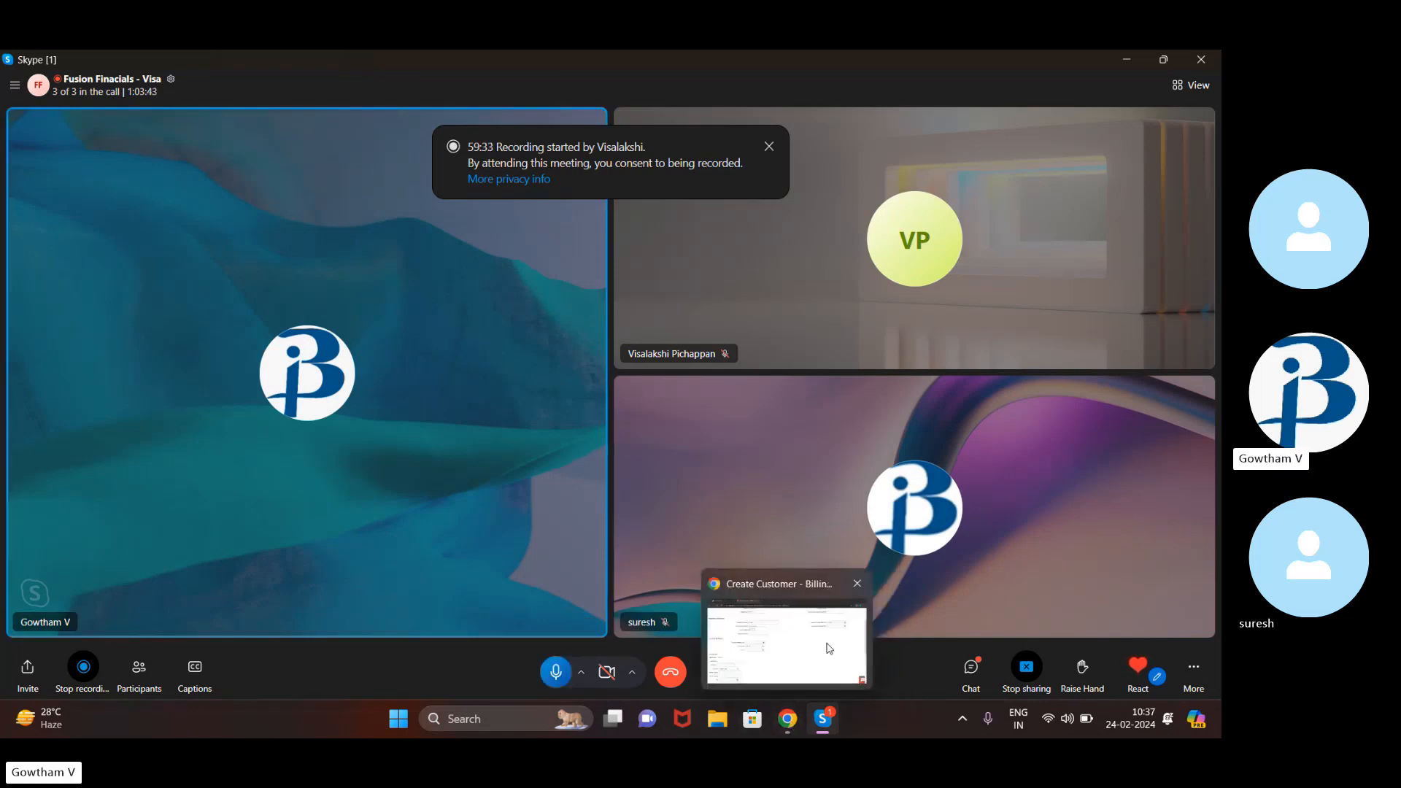
click(827, 644)
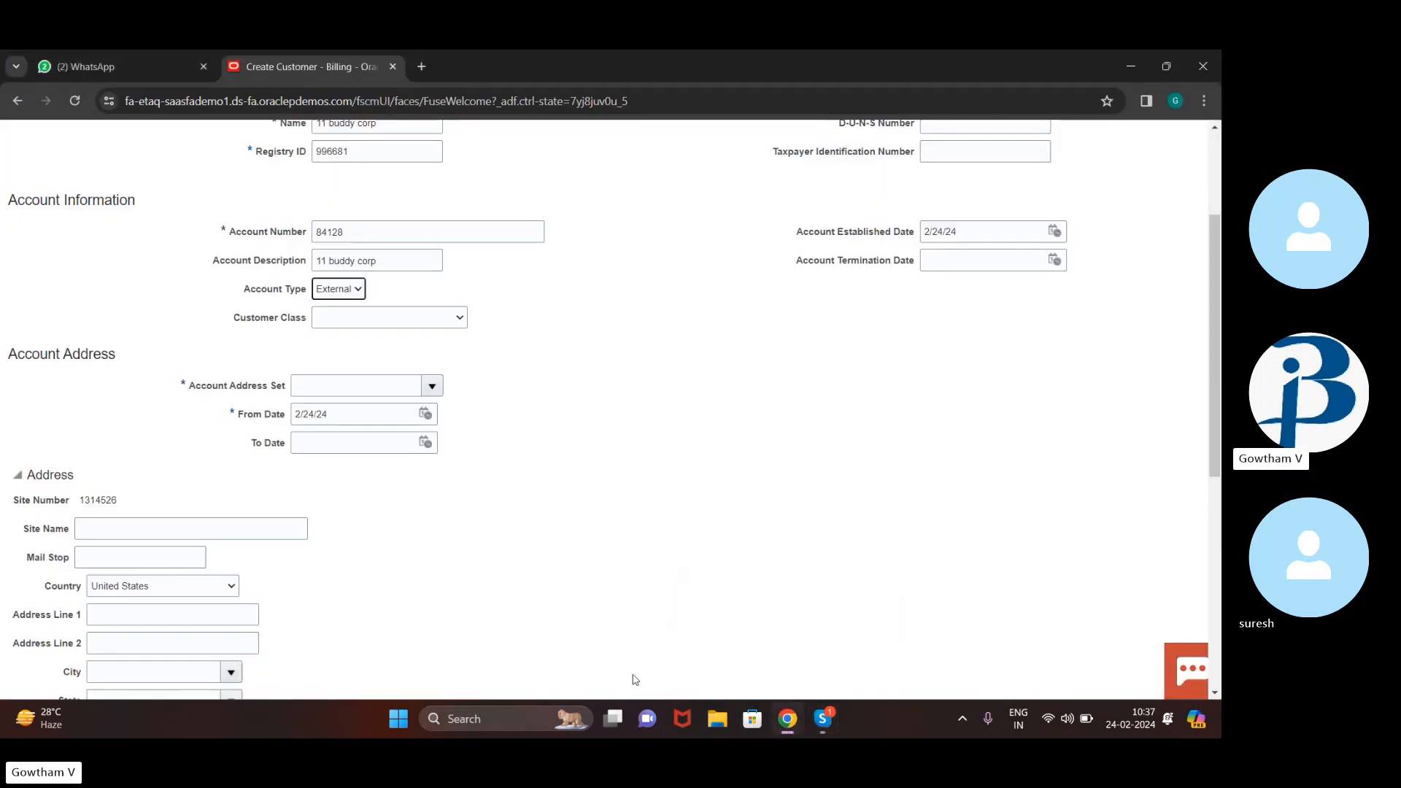
Open the Customer Class list and close it without choosing a class
click(455, 319)
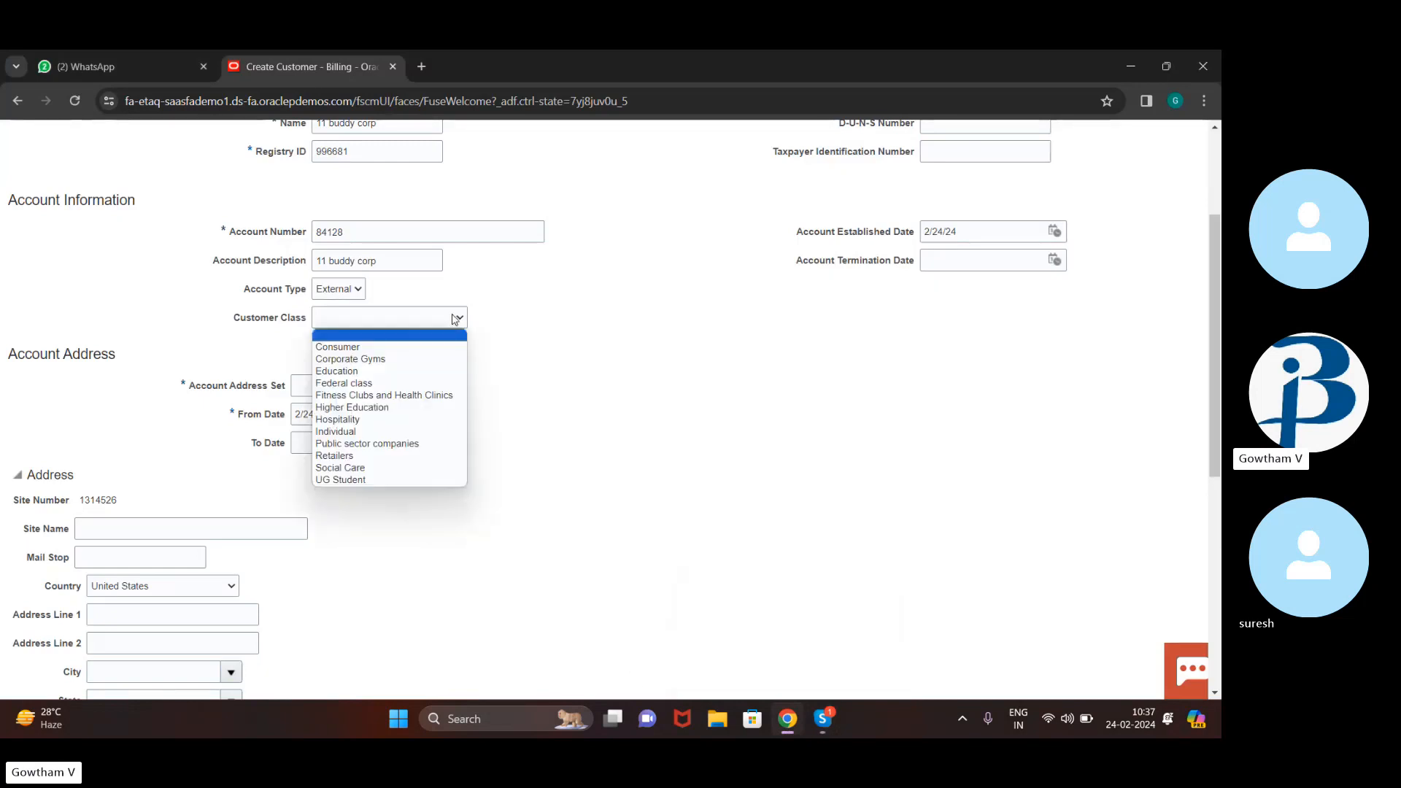
drag(503, 344, 623, 212)
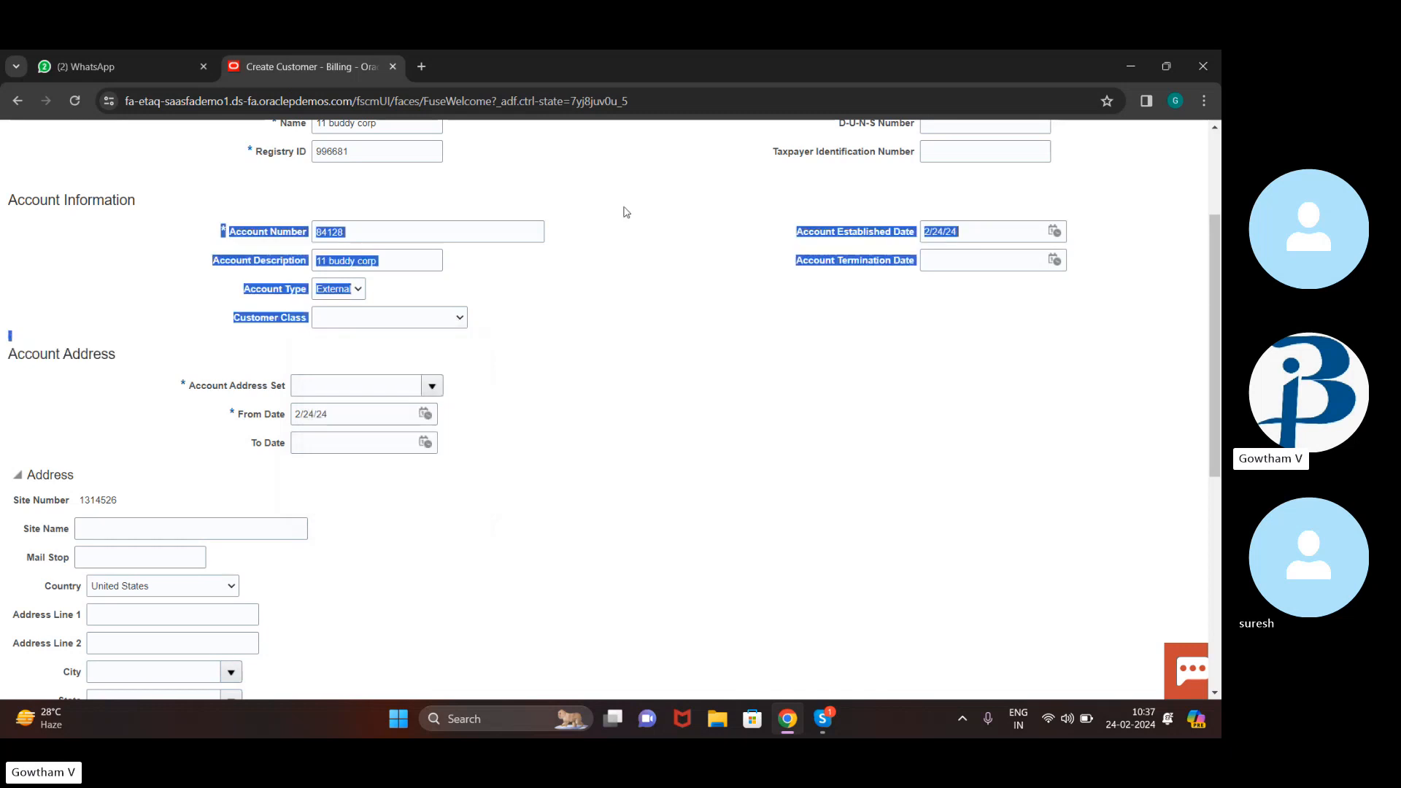
click(435, 344)
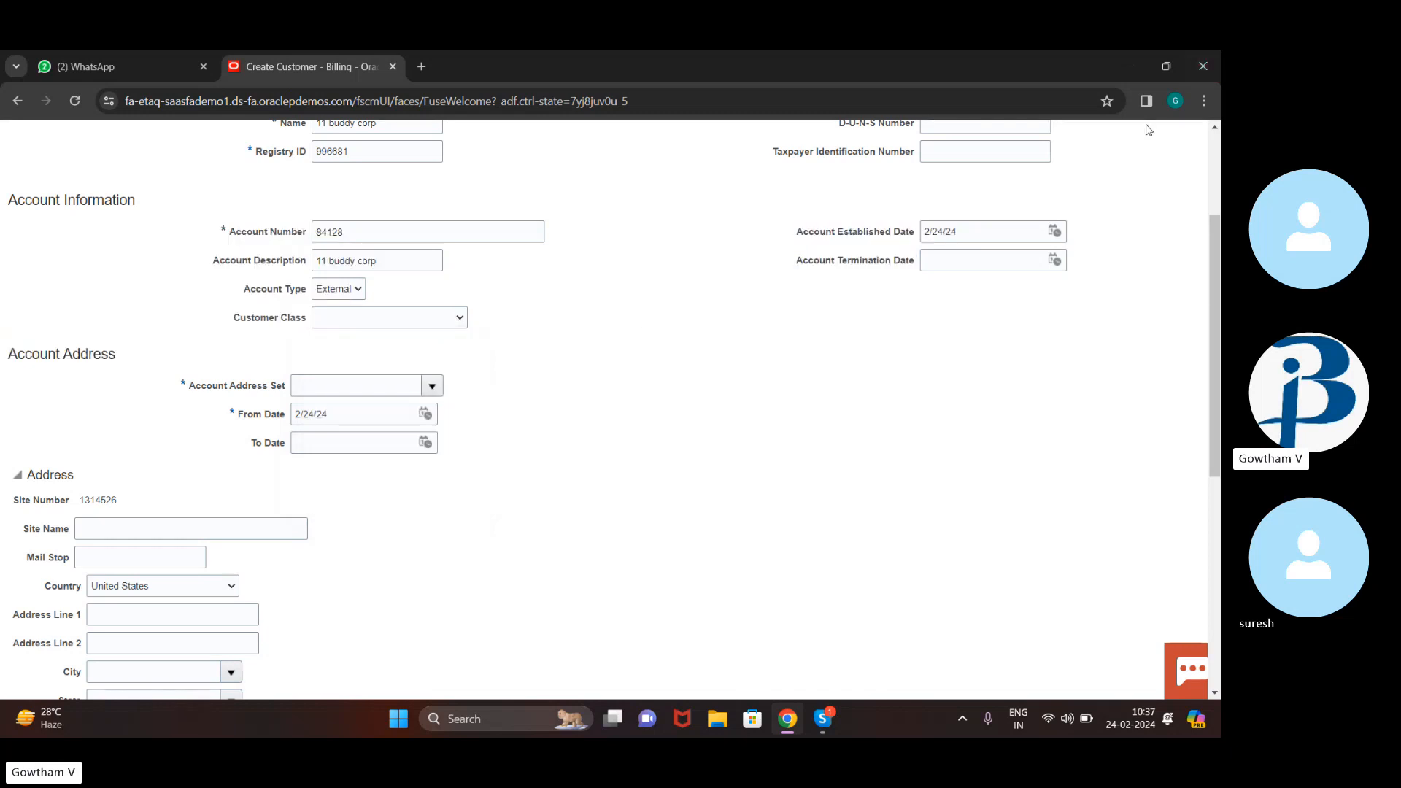
click(1109, 167)
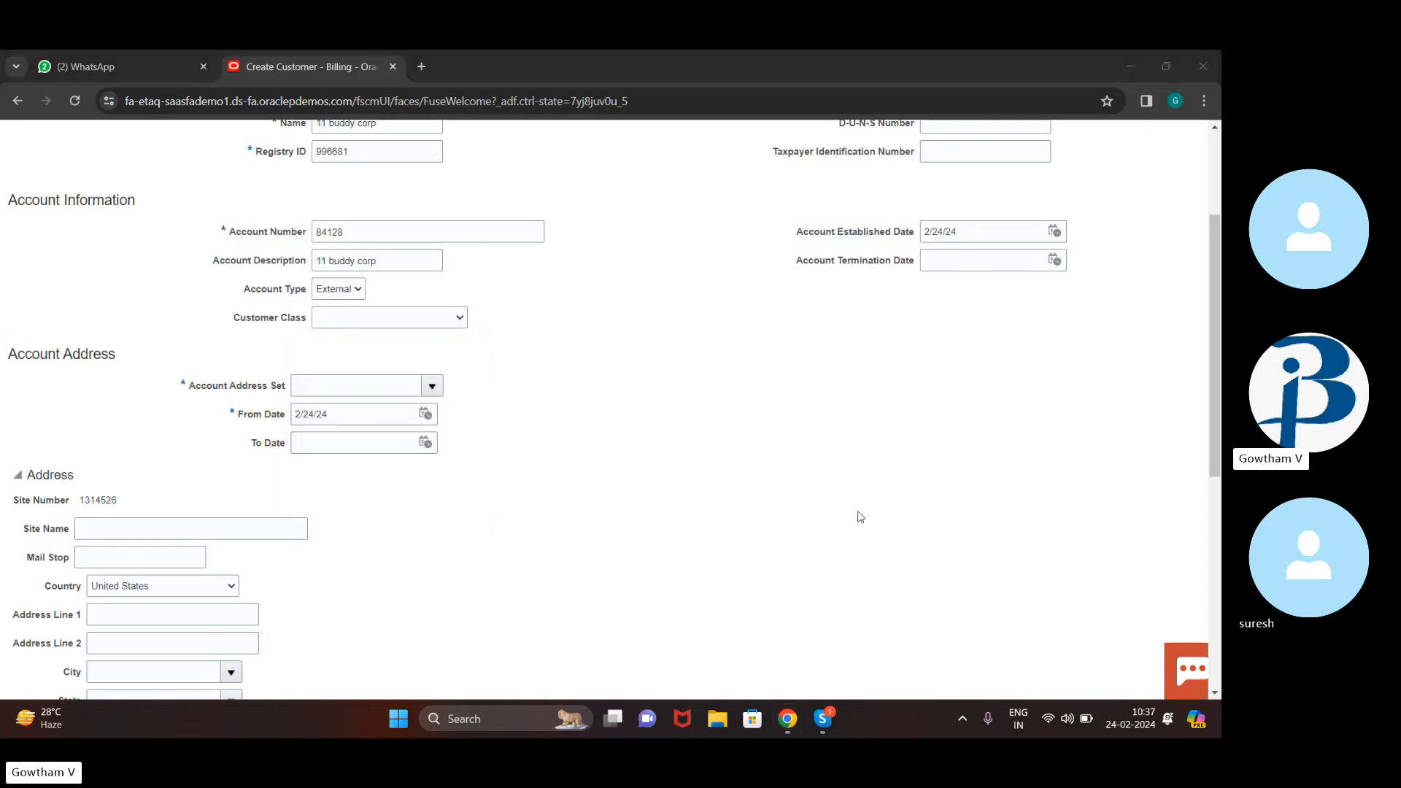
Enter 'atlanrta' as the address Site Name, keep United States as country, and open City
scroll(601, 440, down, 3)
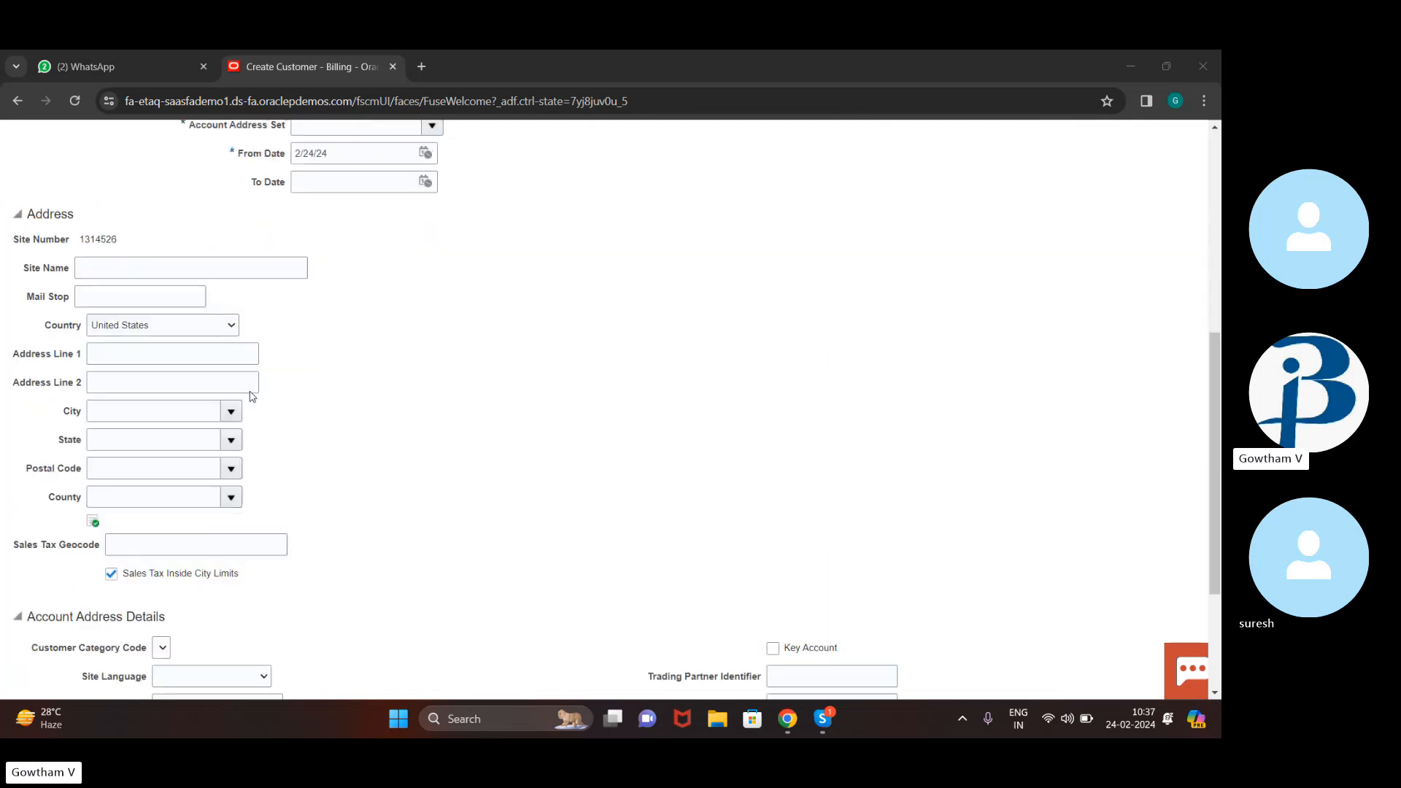
click(155, 270)
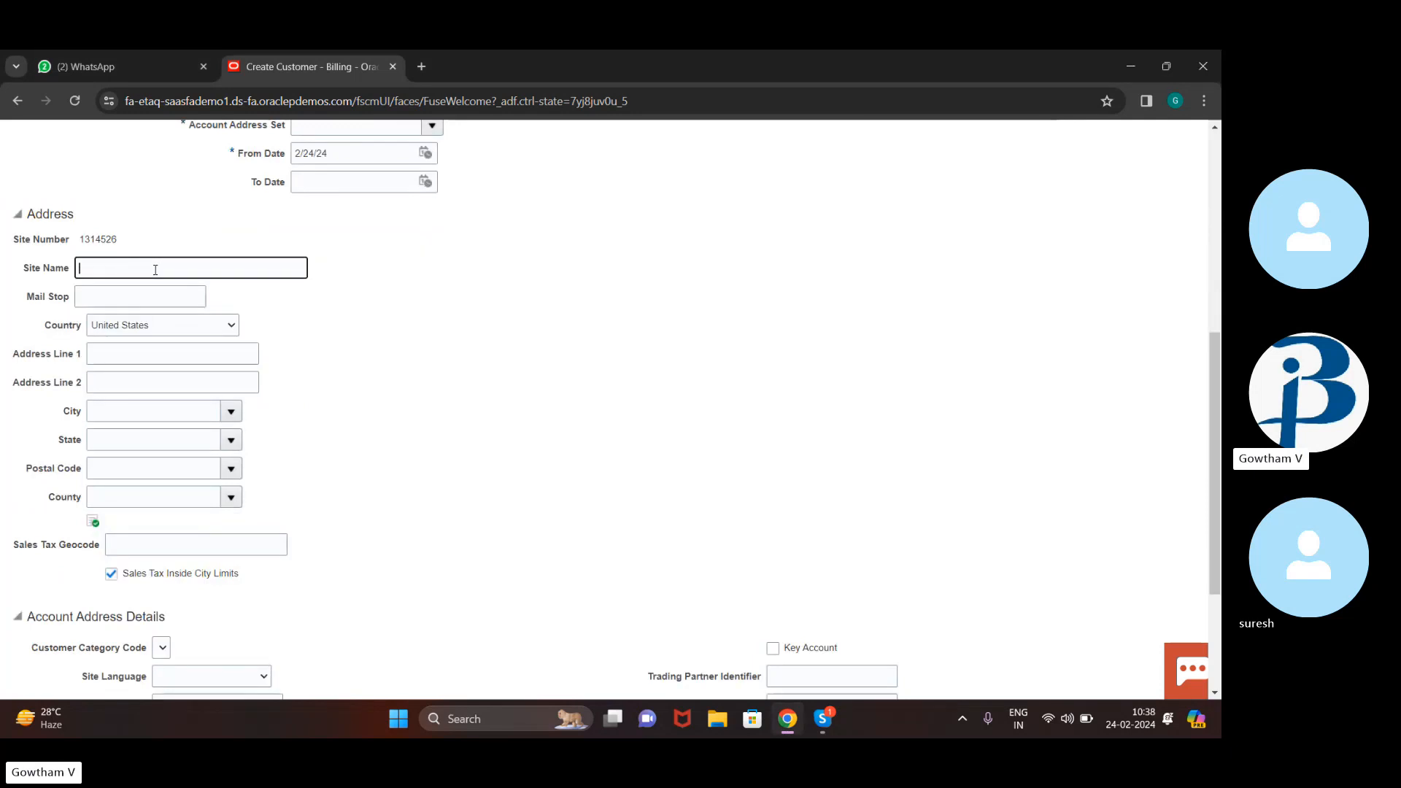
text(atlanrta)
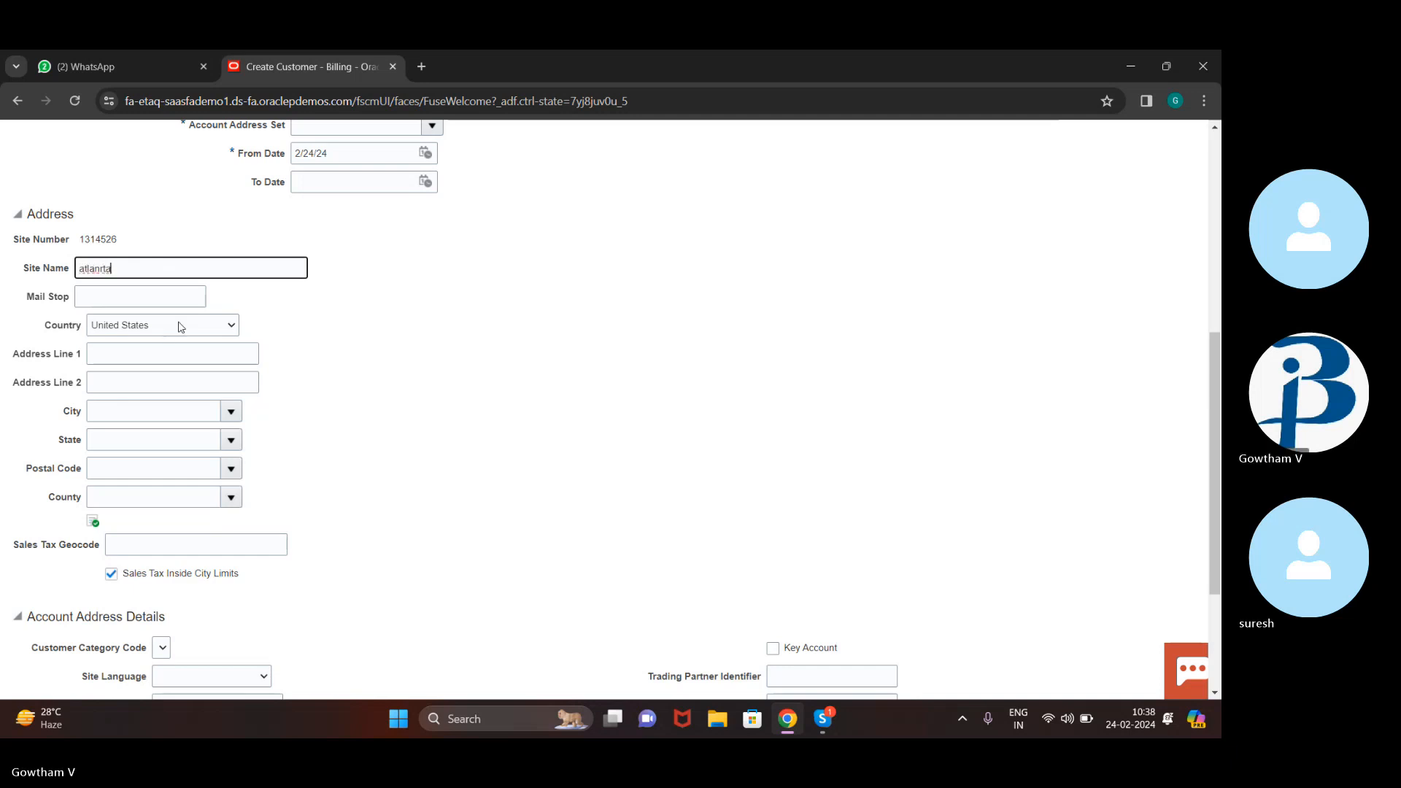
click(174, 297)
click(205, 325)
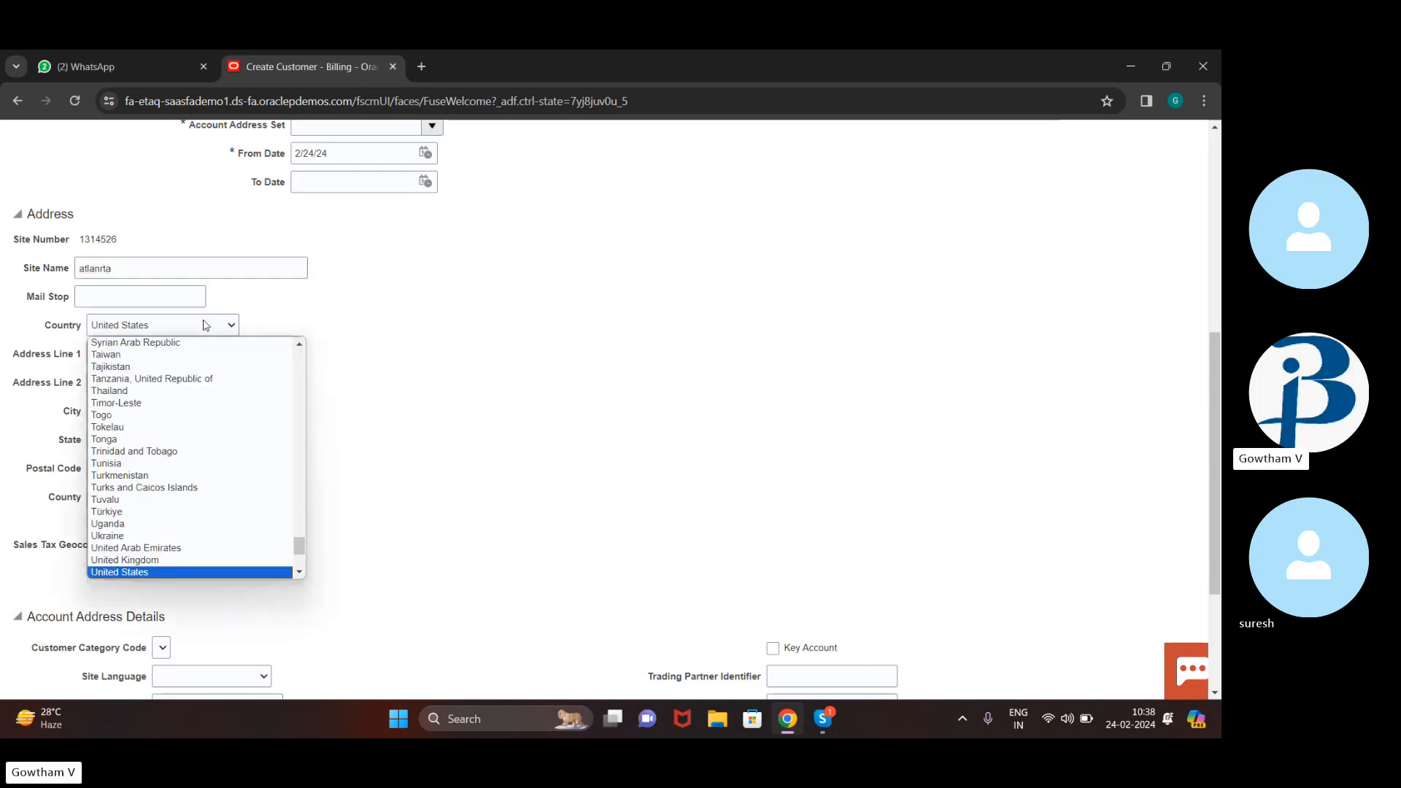
click(631, 401)
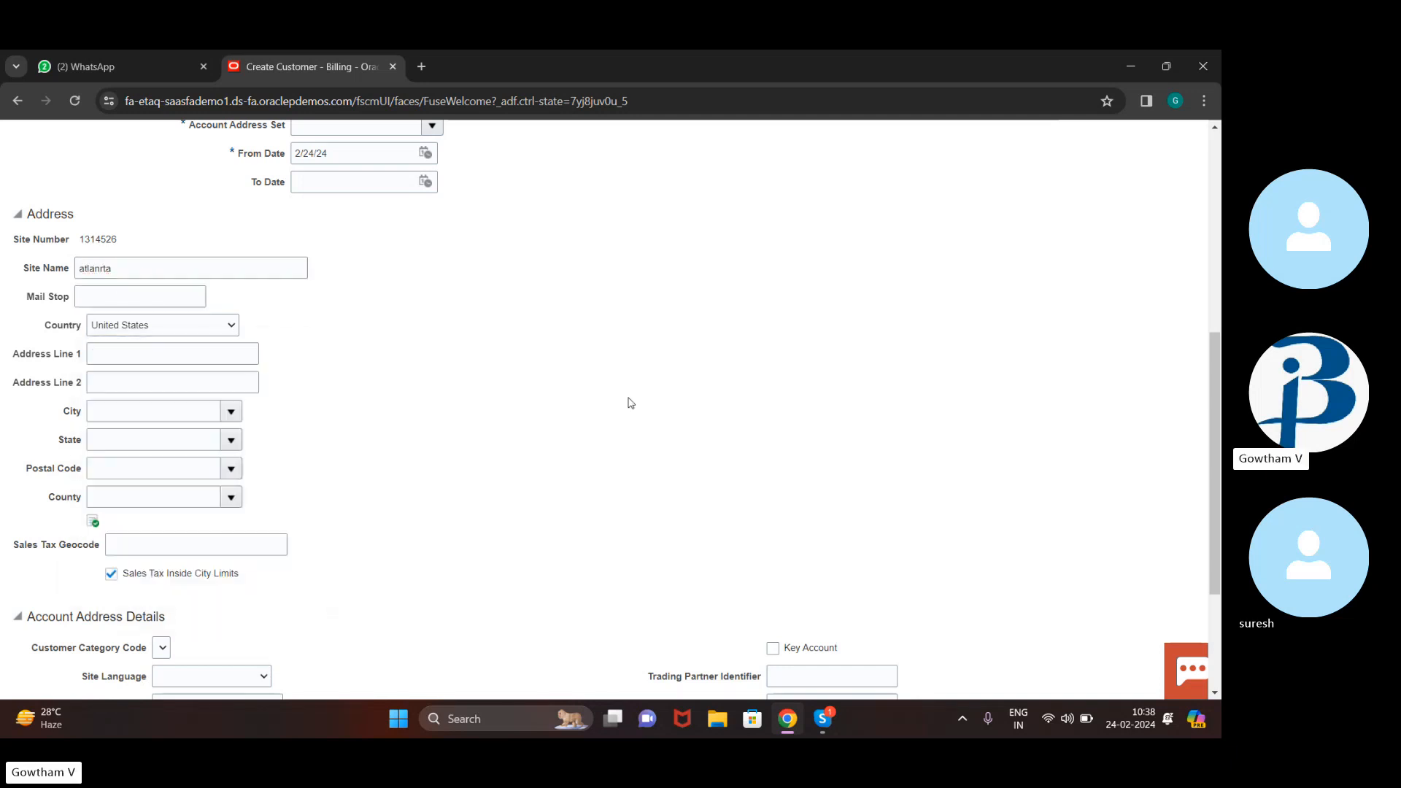
click(231, 415)
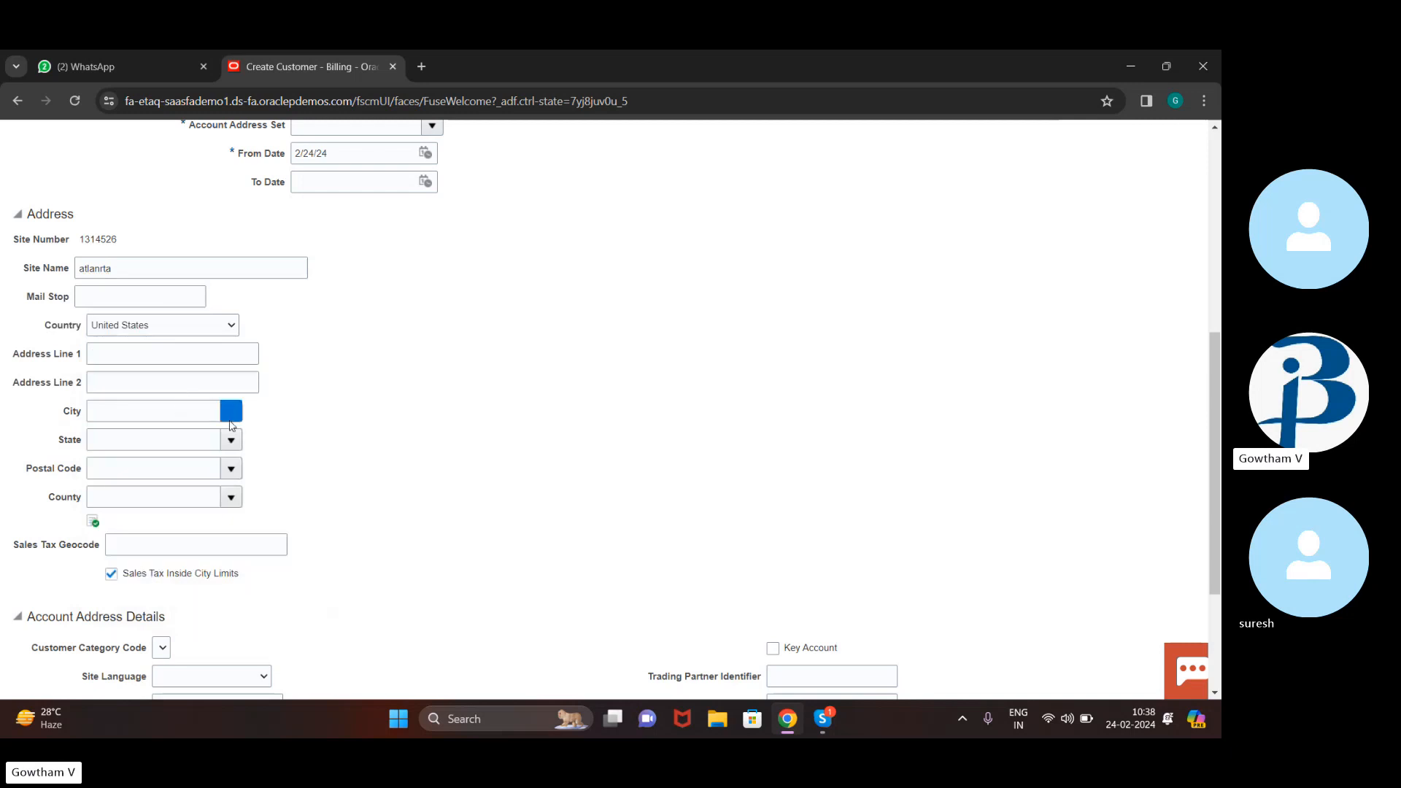
click(156, 420)
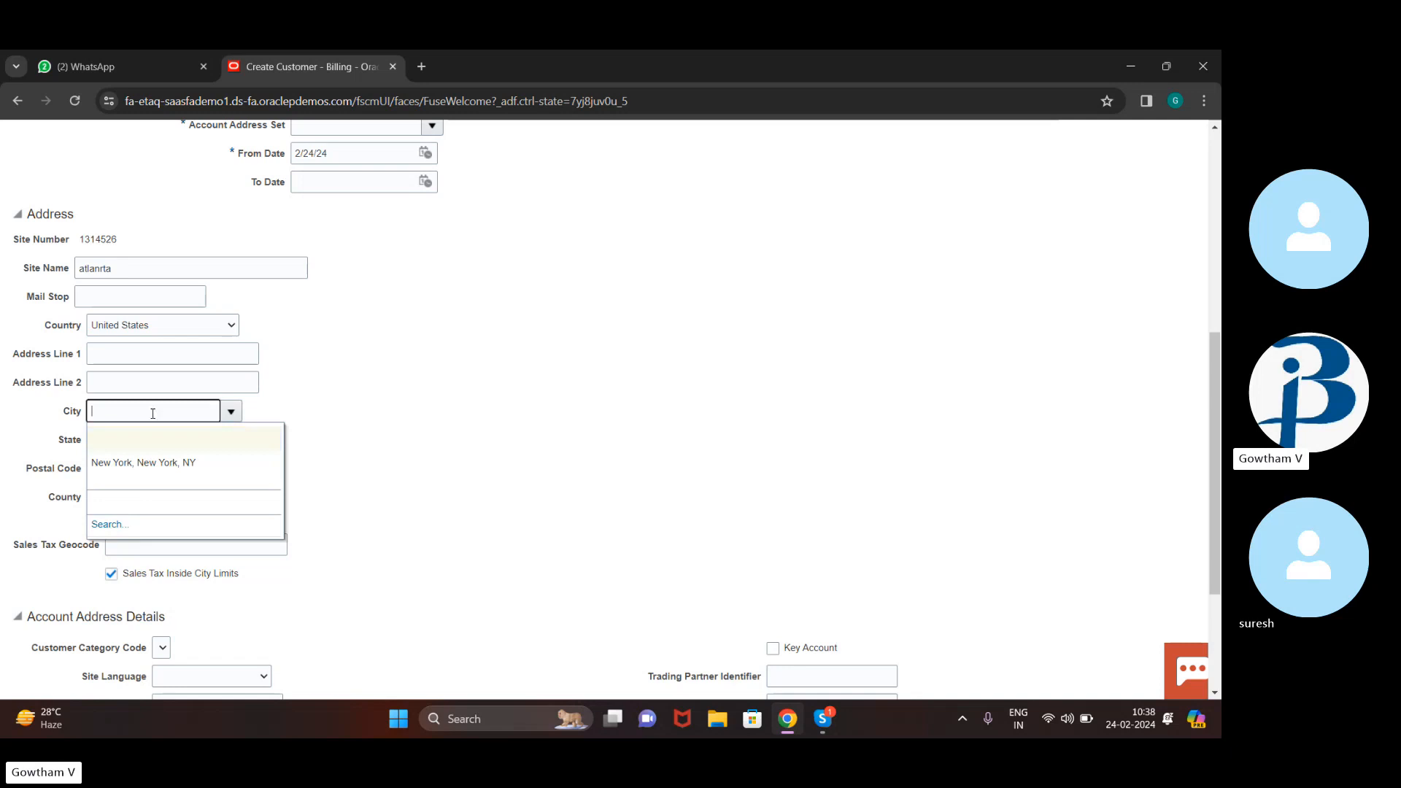
Search for 'atlanta' and choose Atlanta, Gwinnett, GA as the address city
click(108, 525)
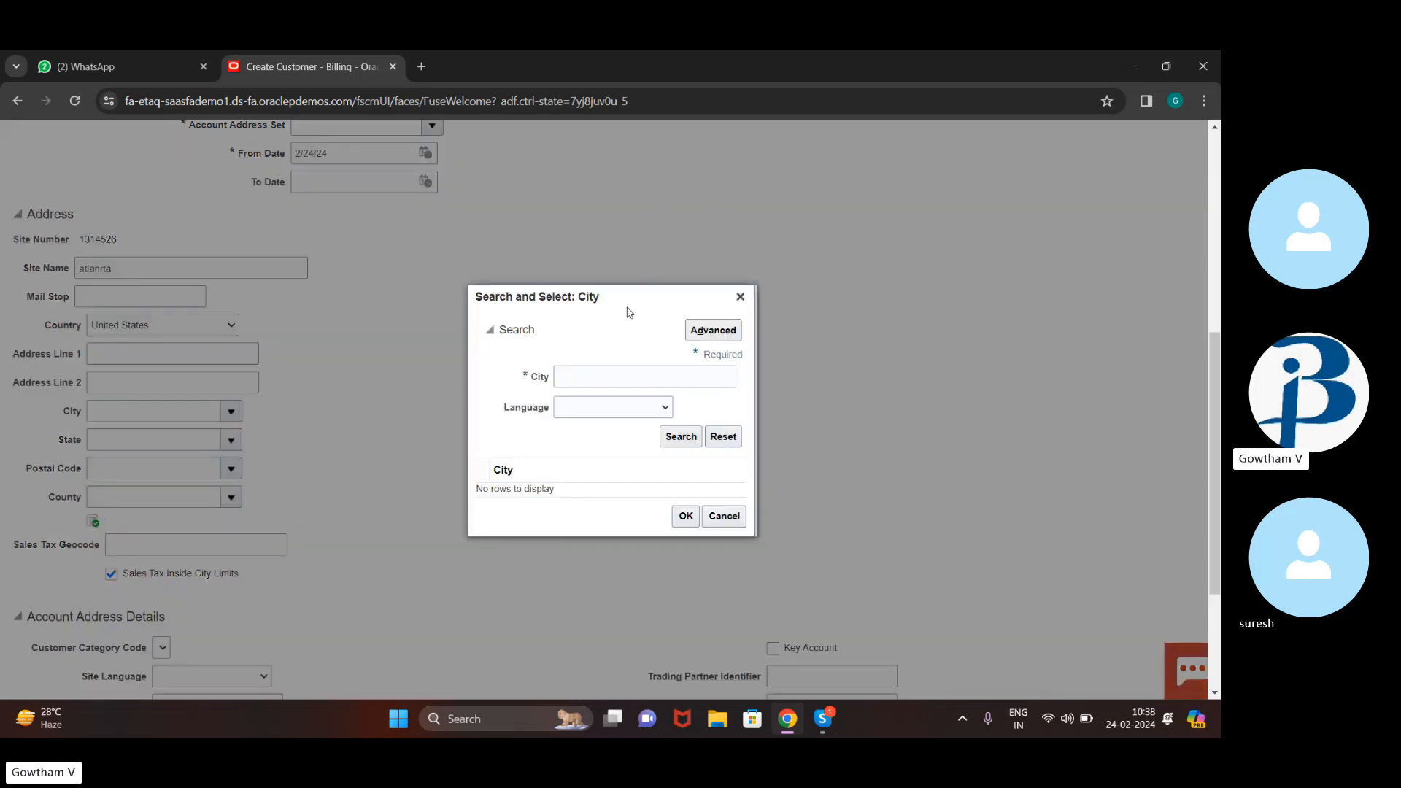
click(605, 379)
text(at)
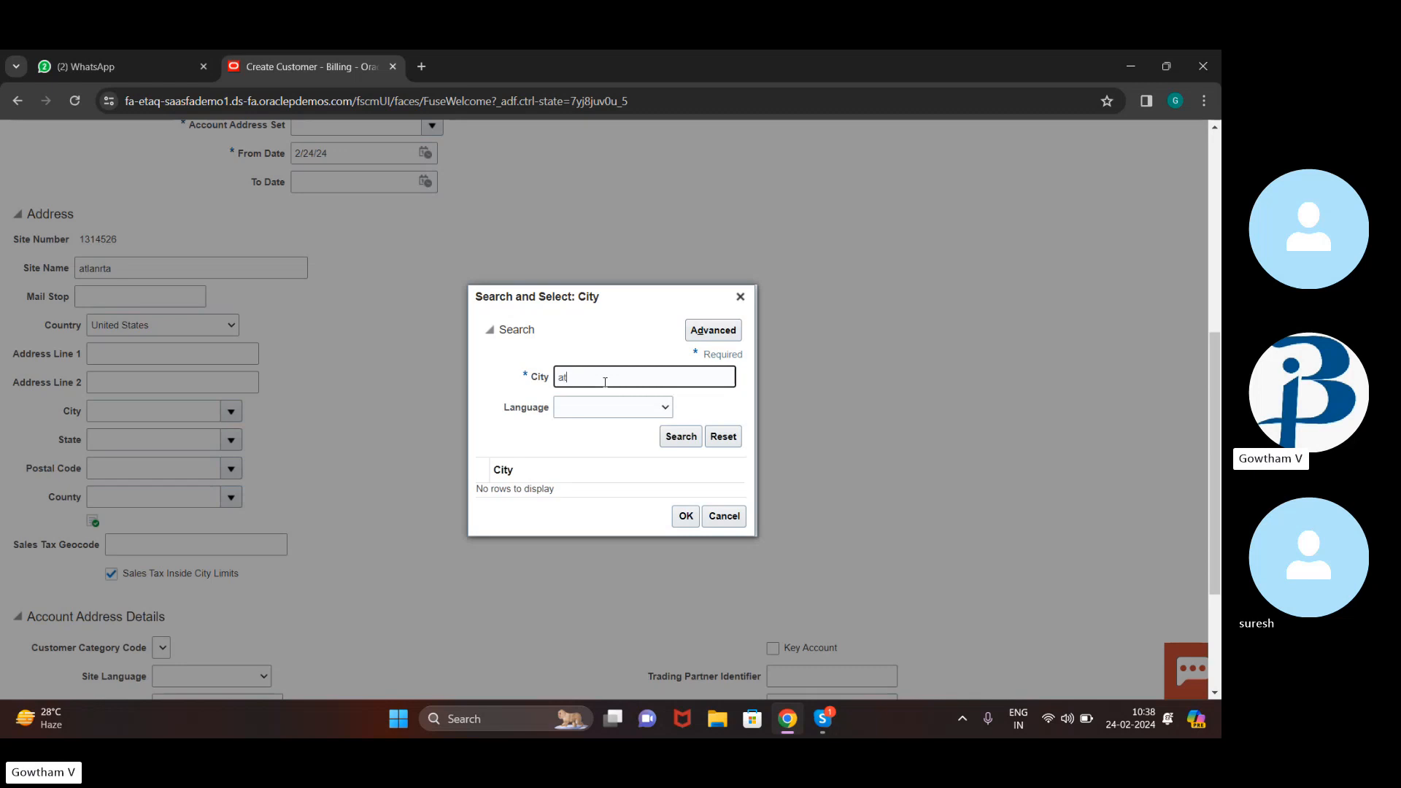
text(lanta)
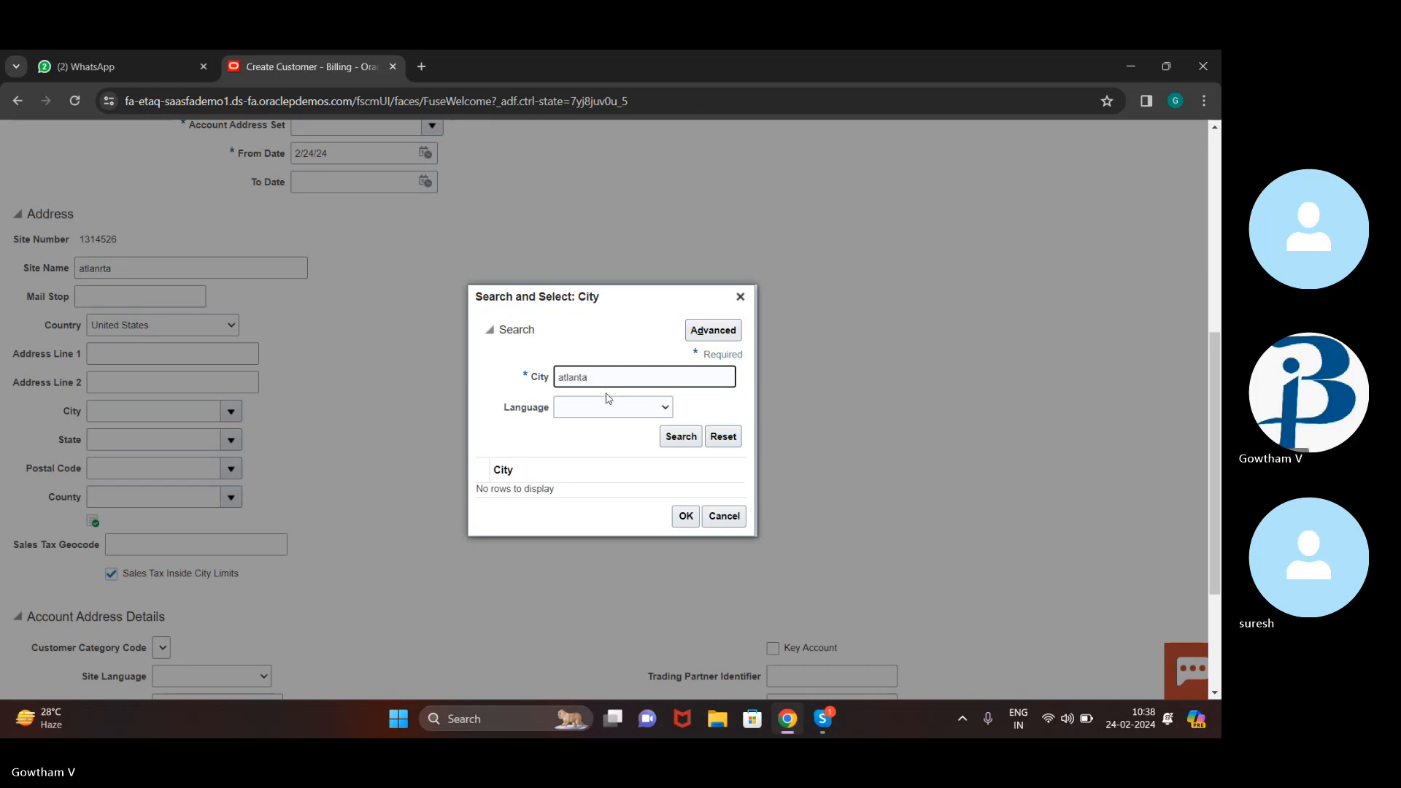
click(689, 445)
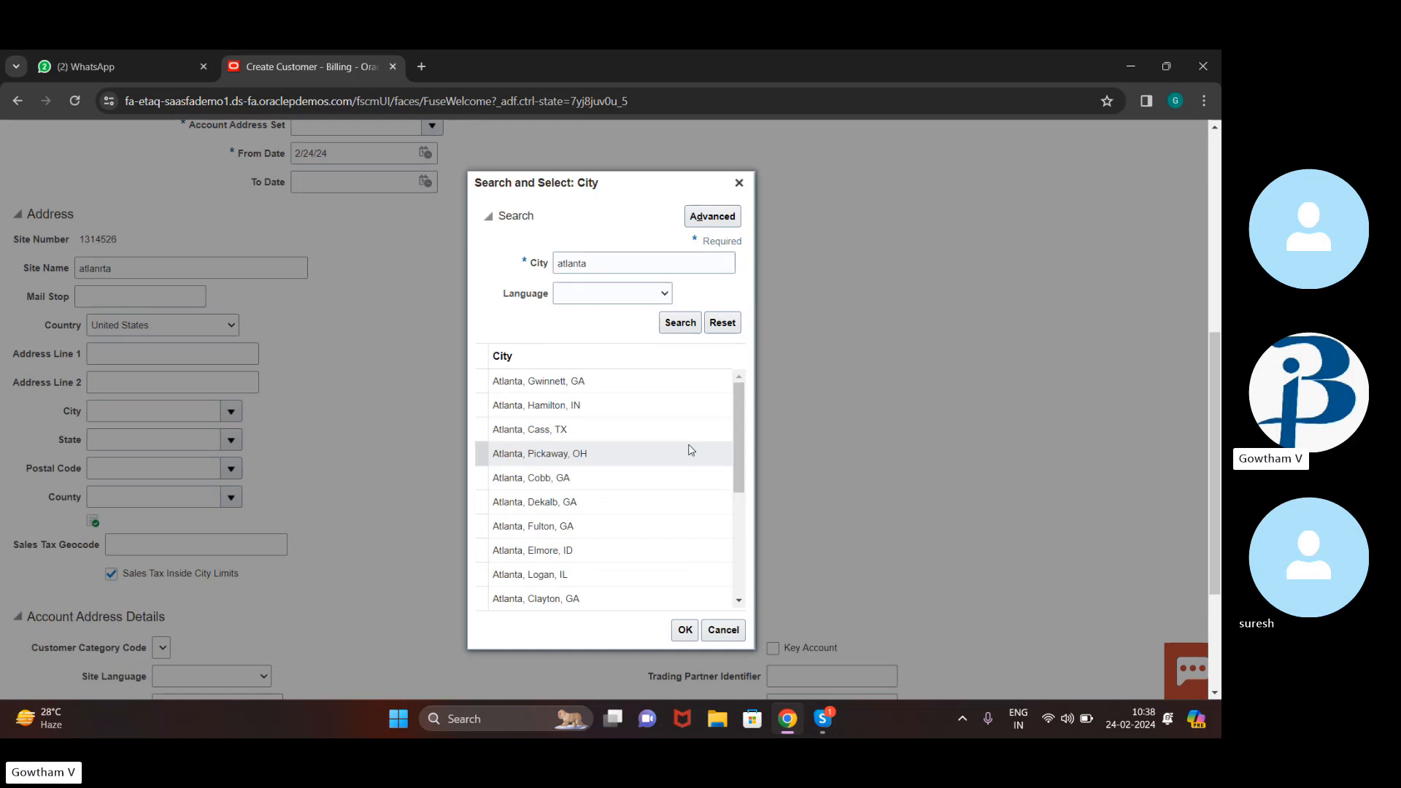
click(595, 388)
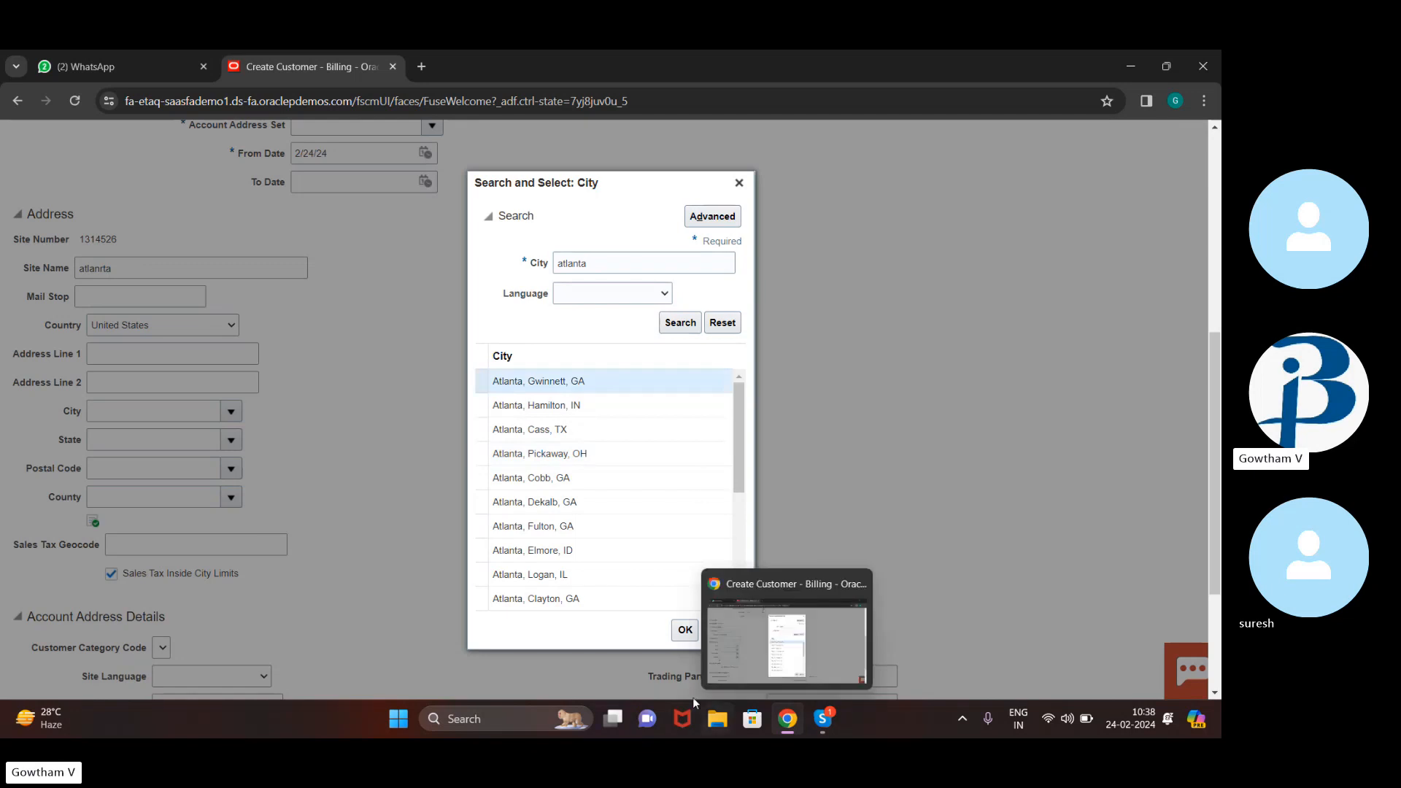
click(691, 638)
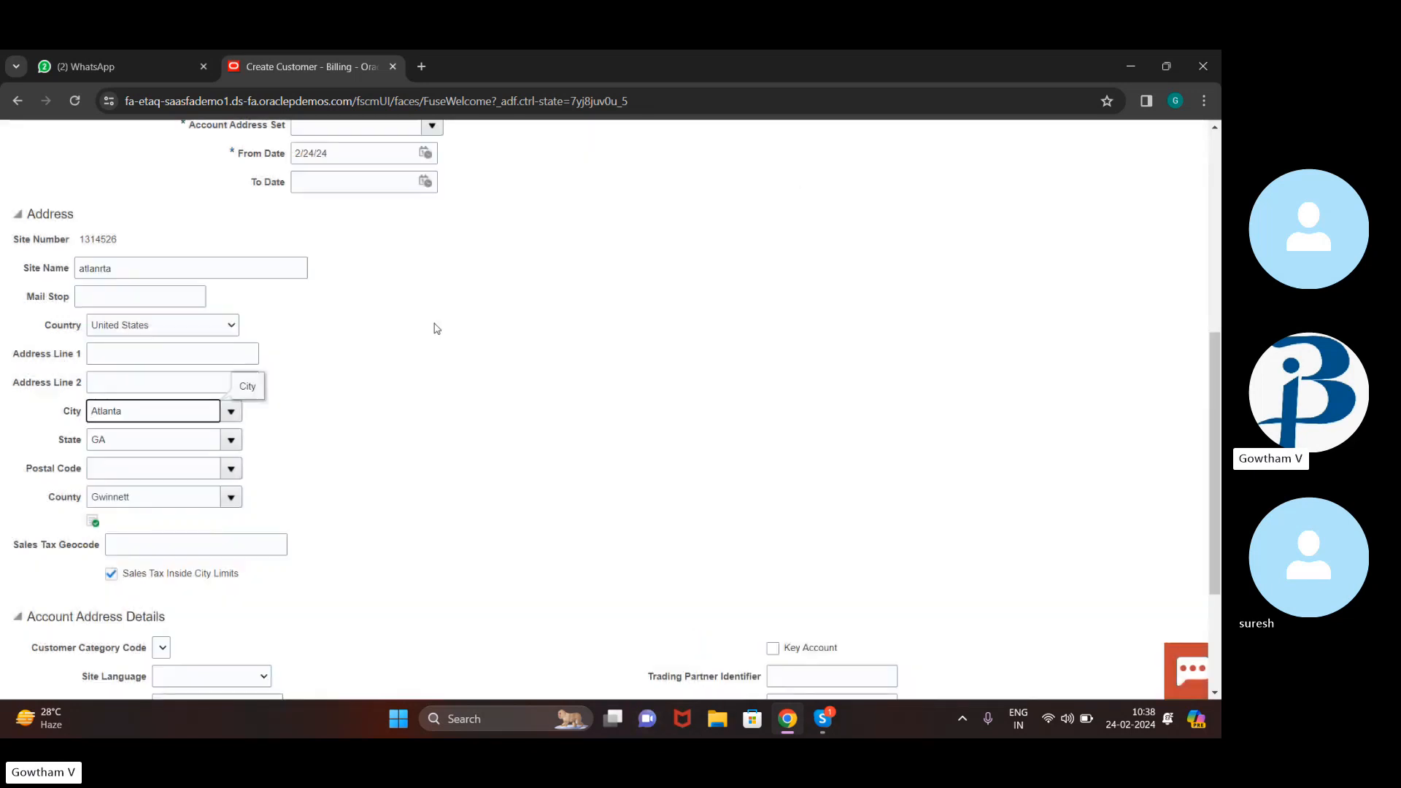
Set the address postal code to 30340 from the available Atlanta codes
click(168, 461)
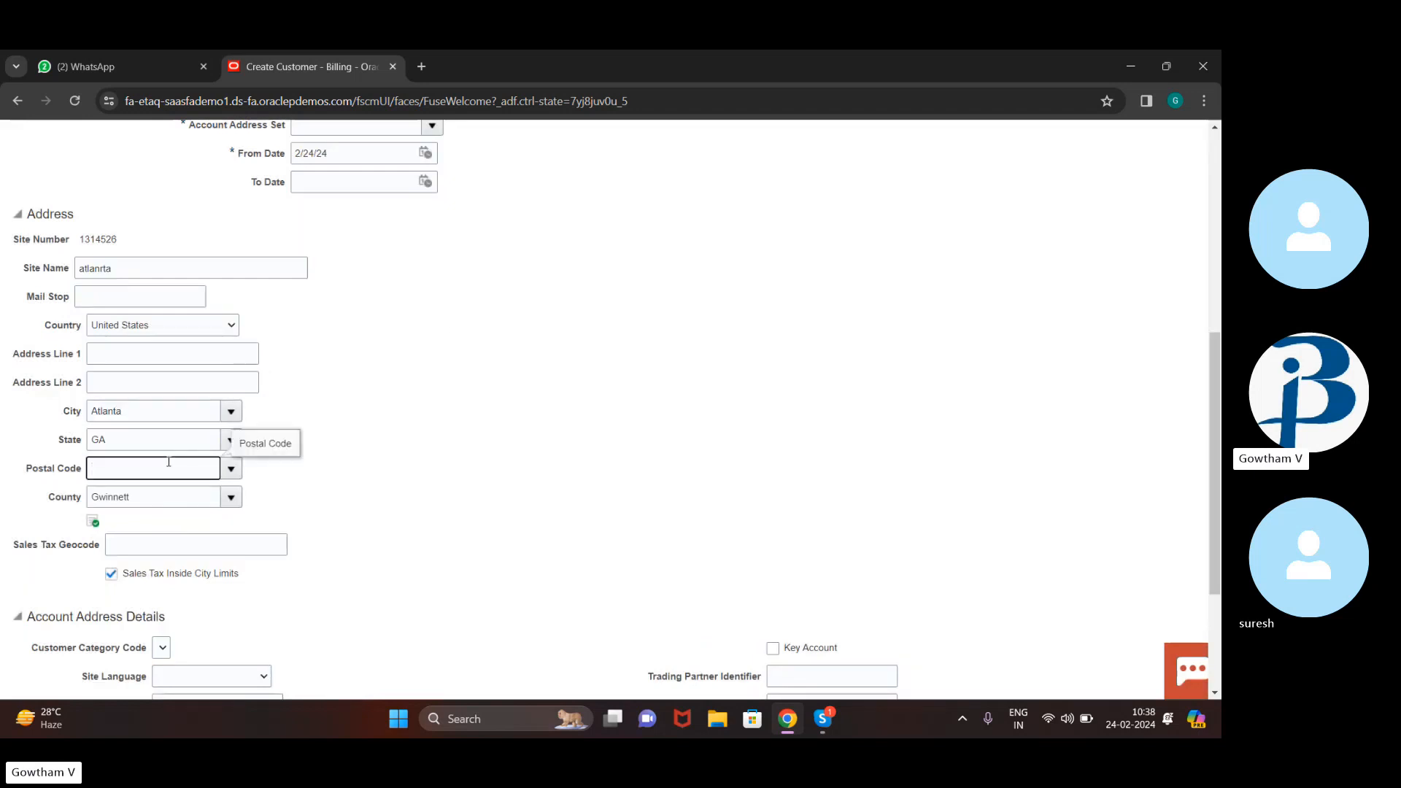
text(0032)
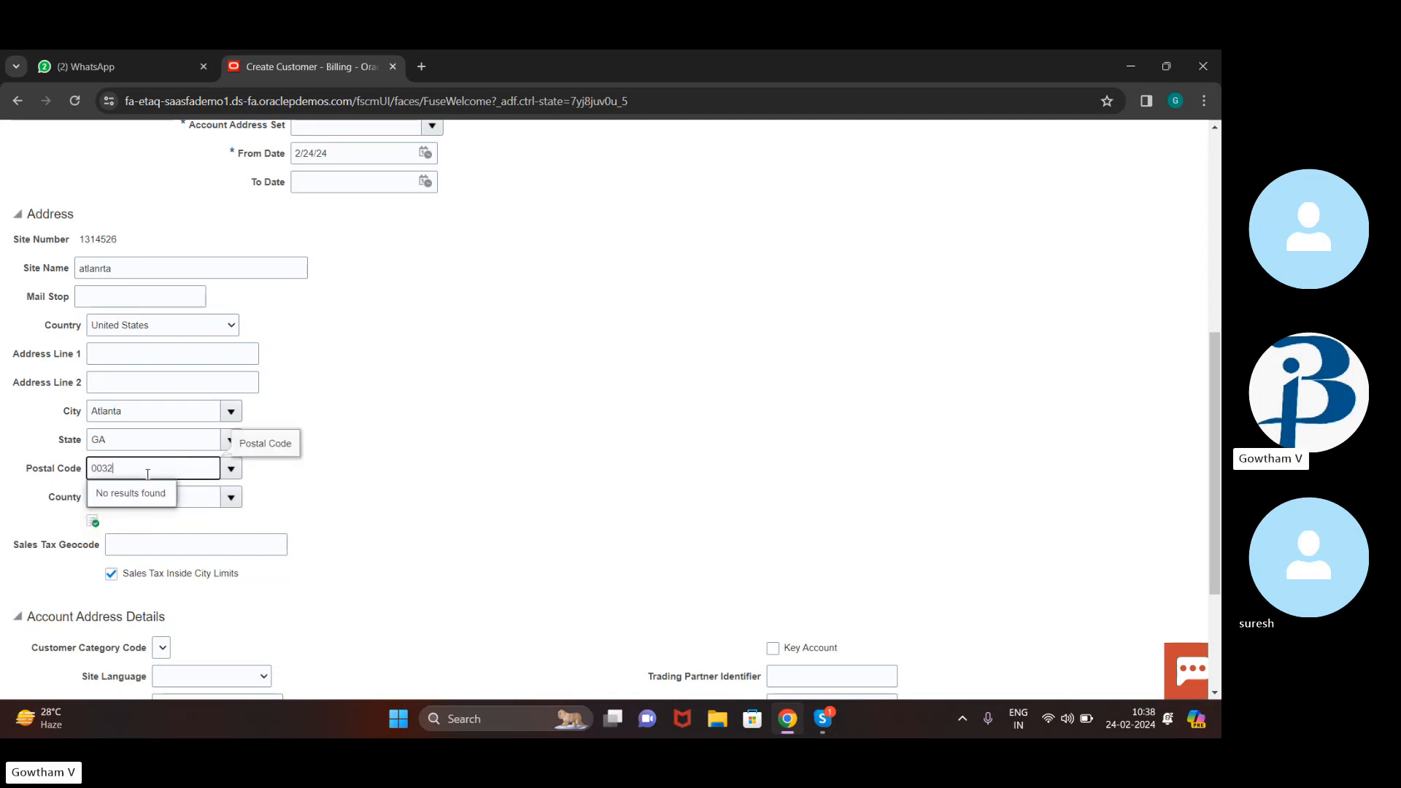
key(BackSpace)
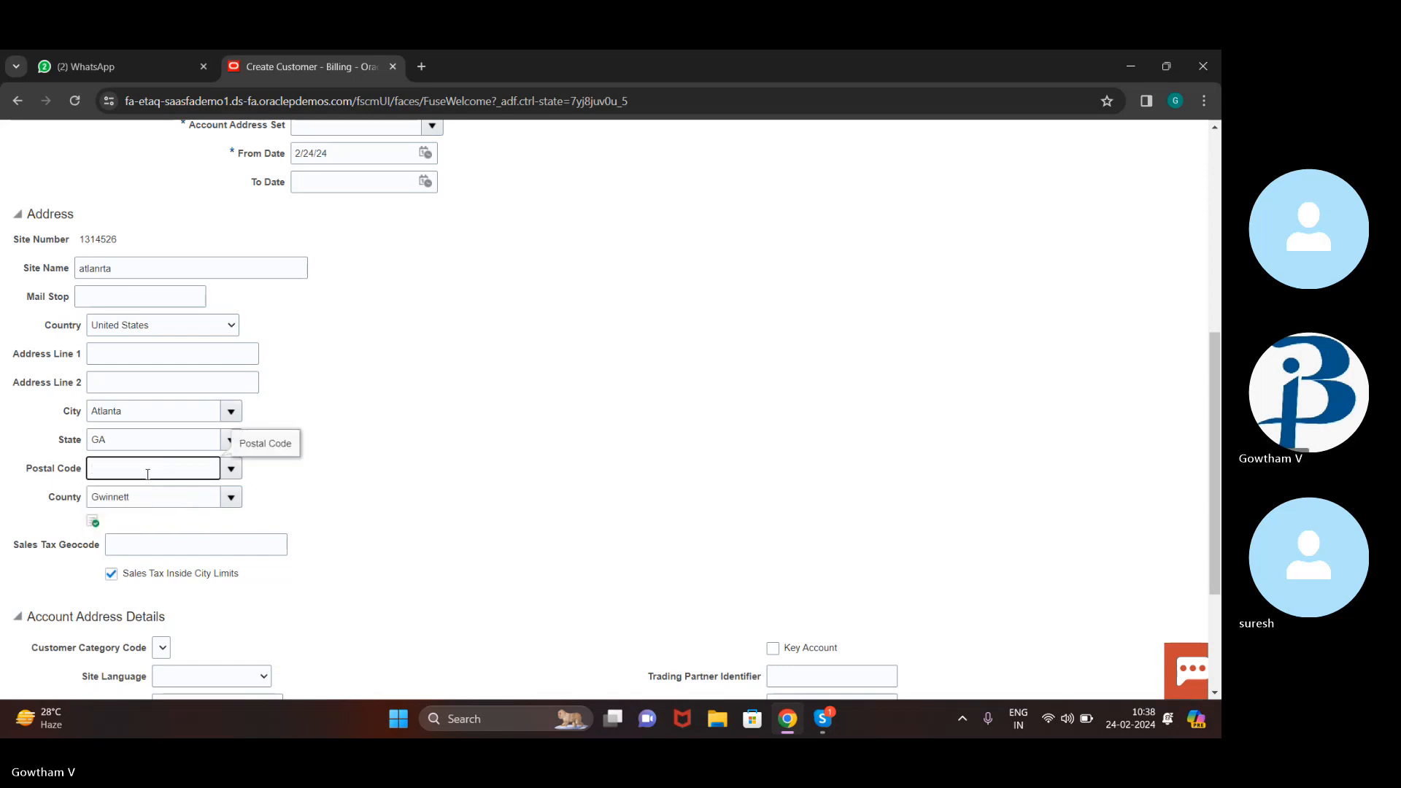
click(231, 469)
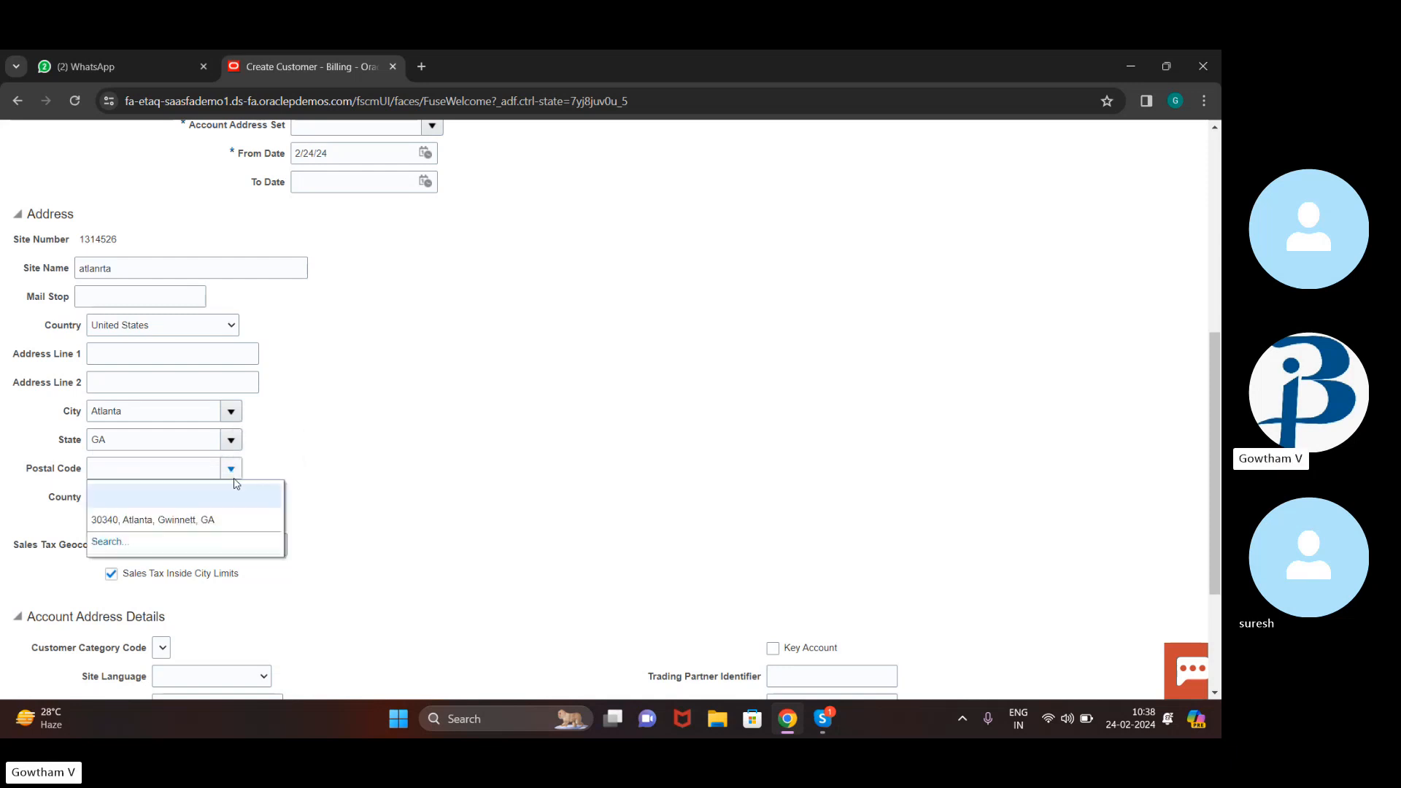
click(174, 521)
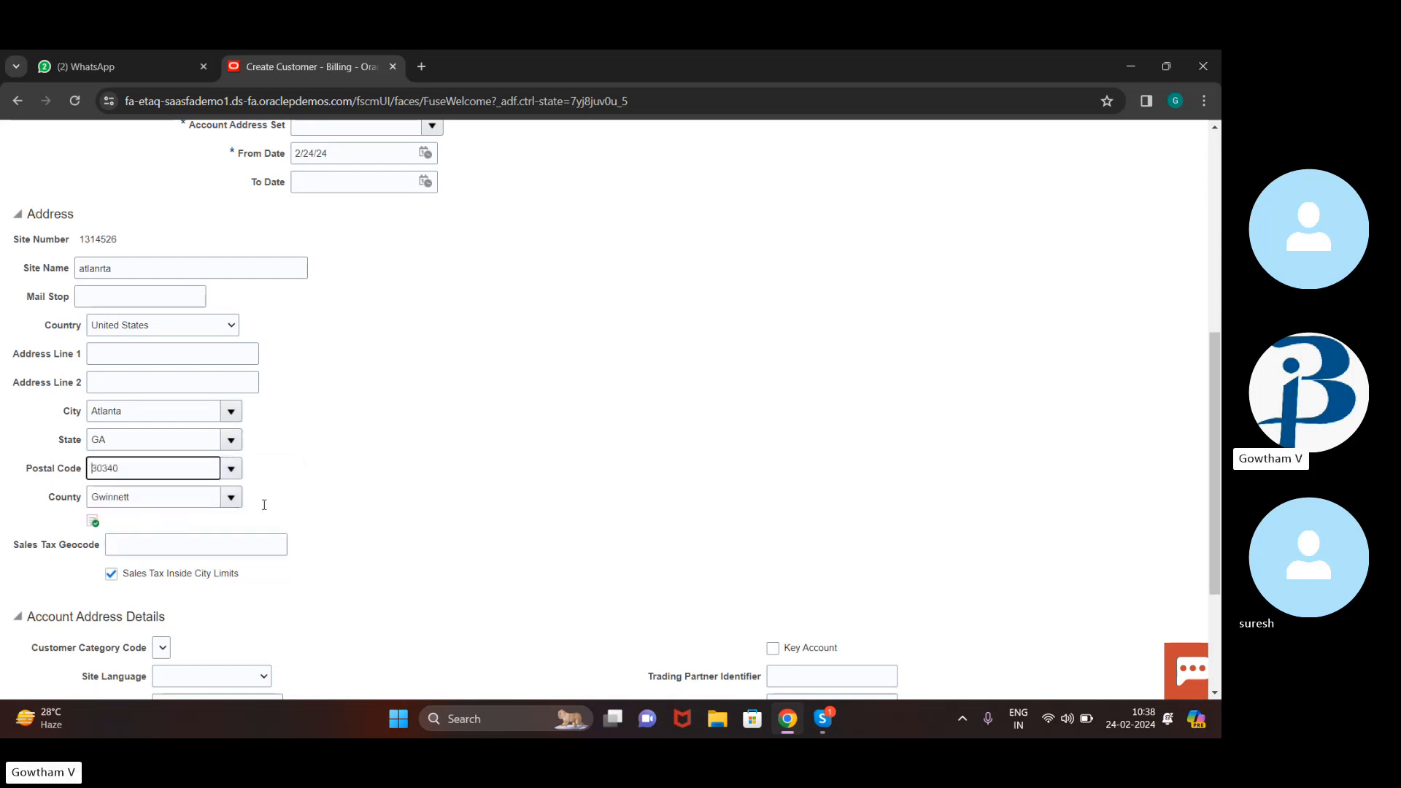
scroll(401, 438, down, 3)
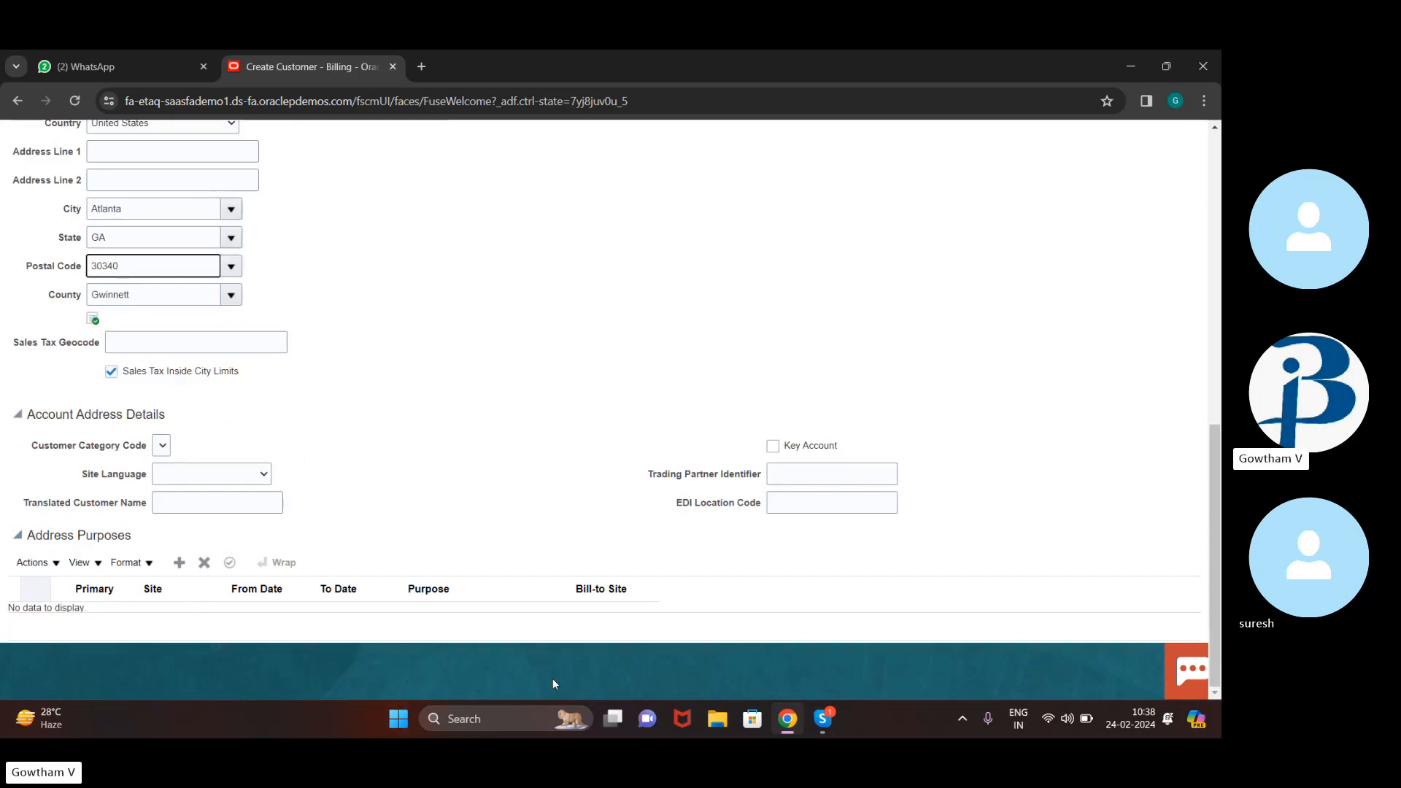
Add Bill to and Ship to site purposes, linking Ship to to the Atlanta bill-to site
click(176, 568)
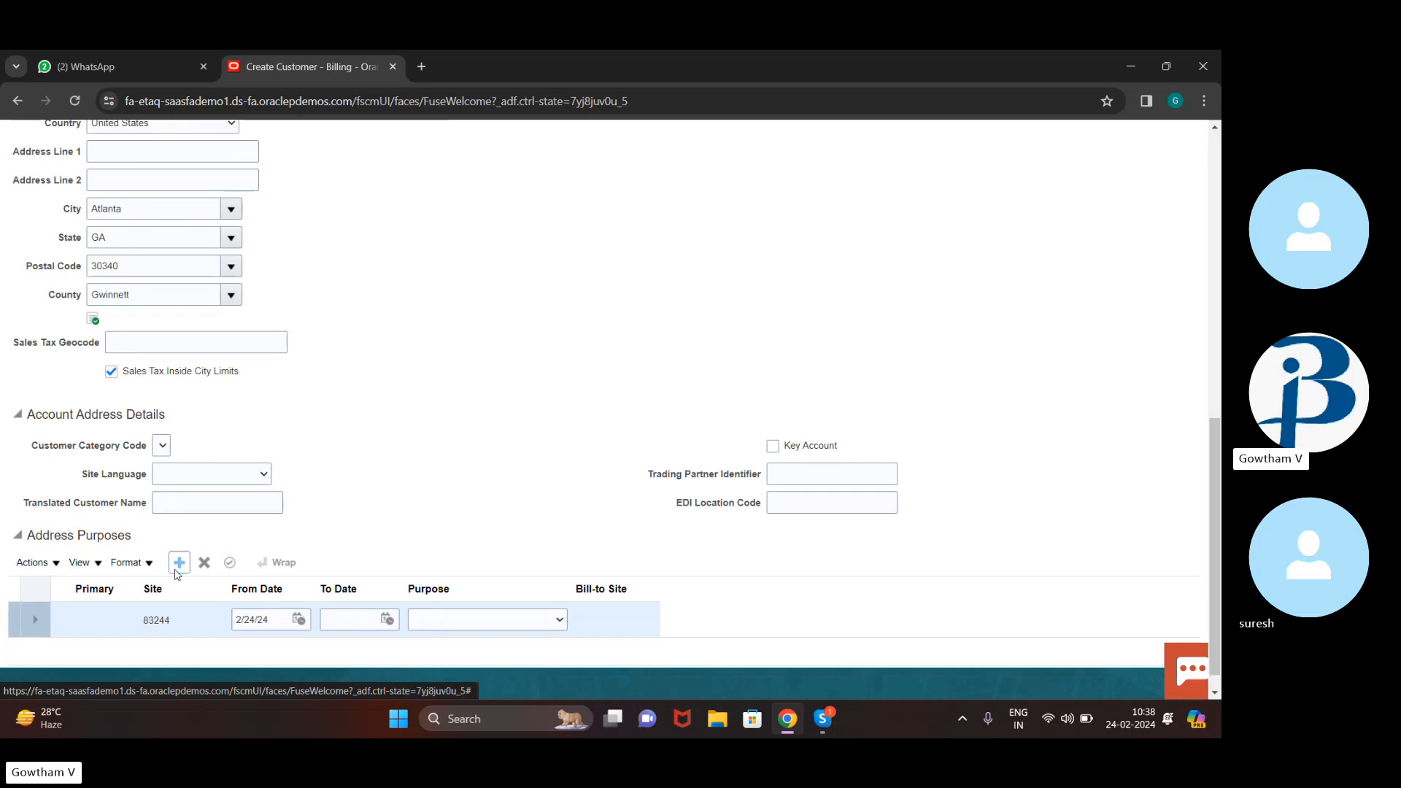
click(537, 625)
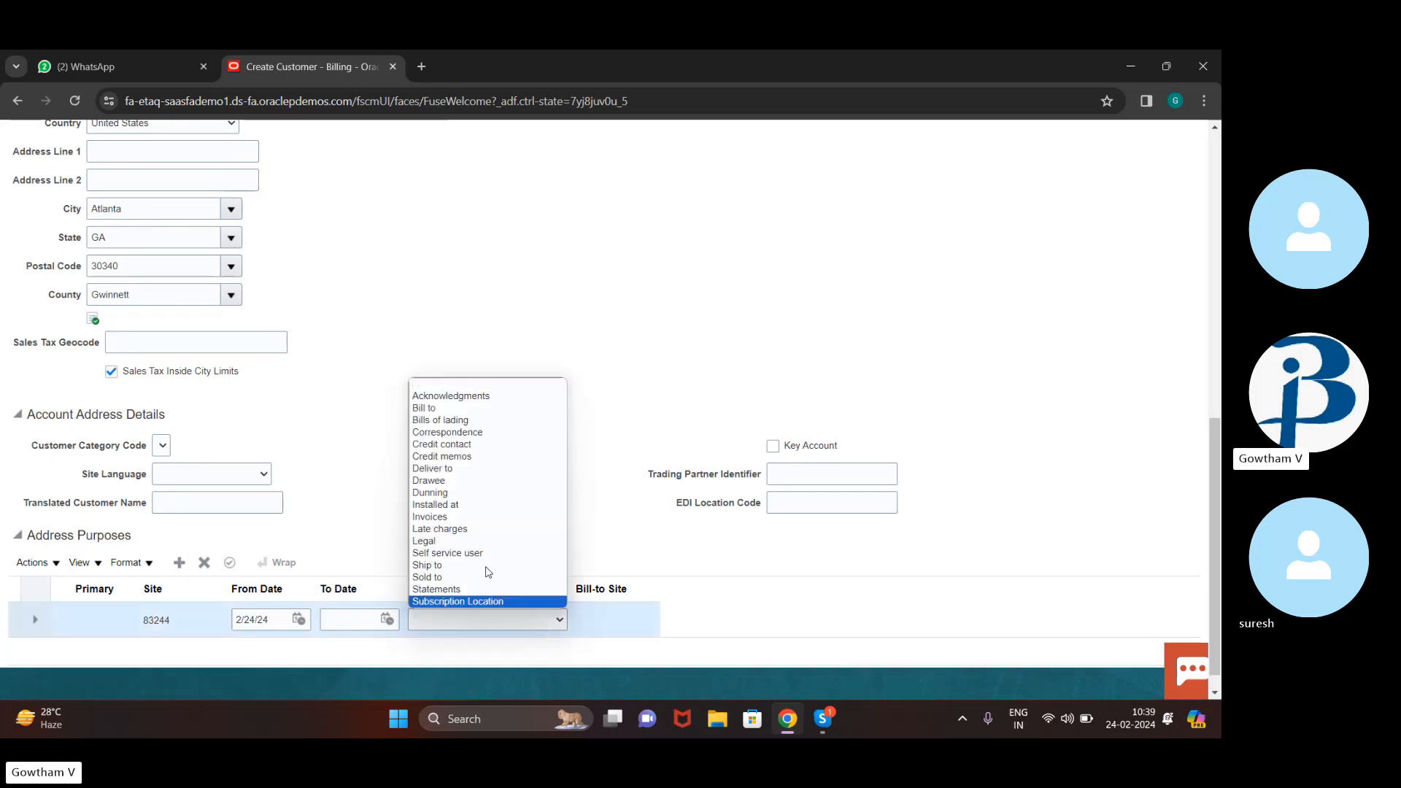
click(438, 408)
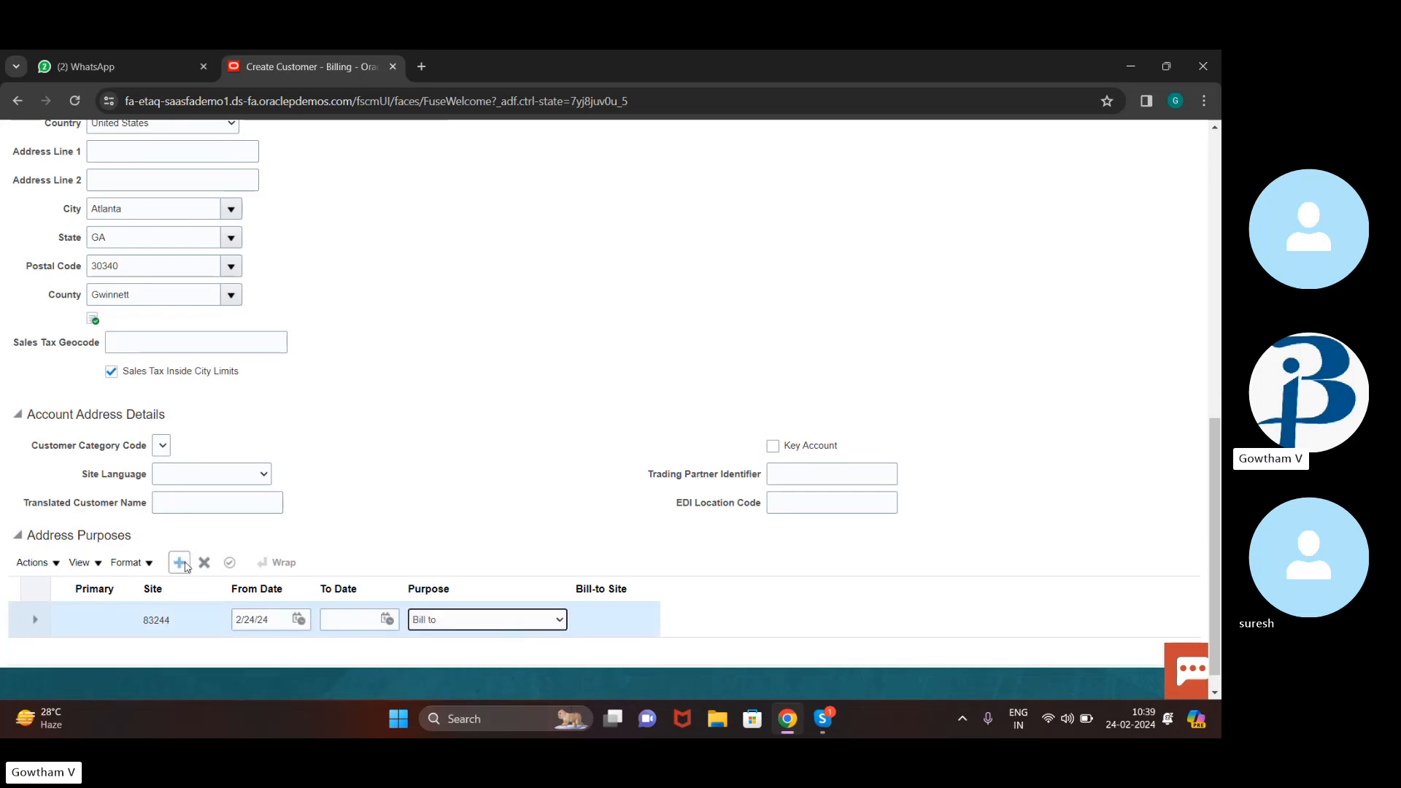
click(178, 563)
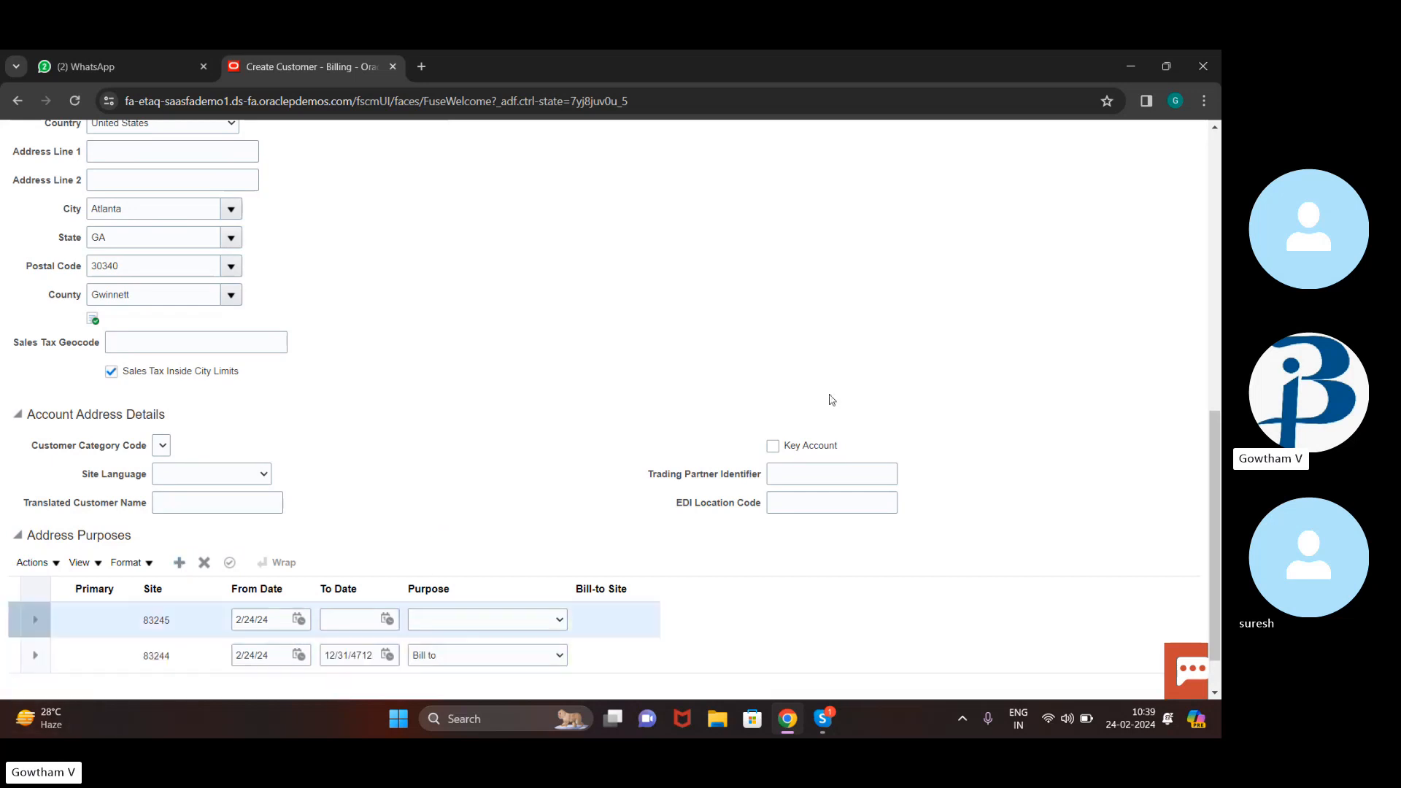
click(561, 619)
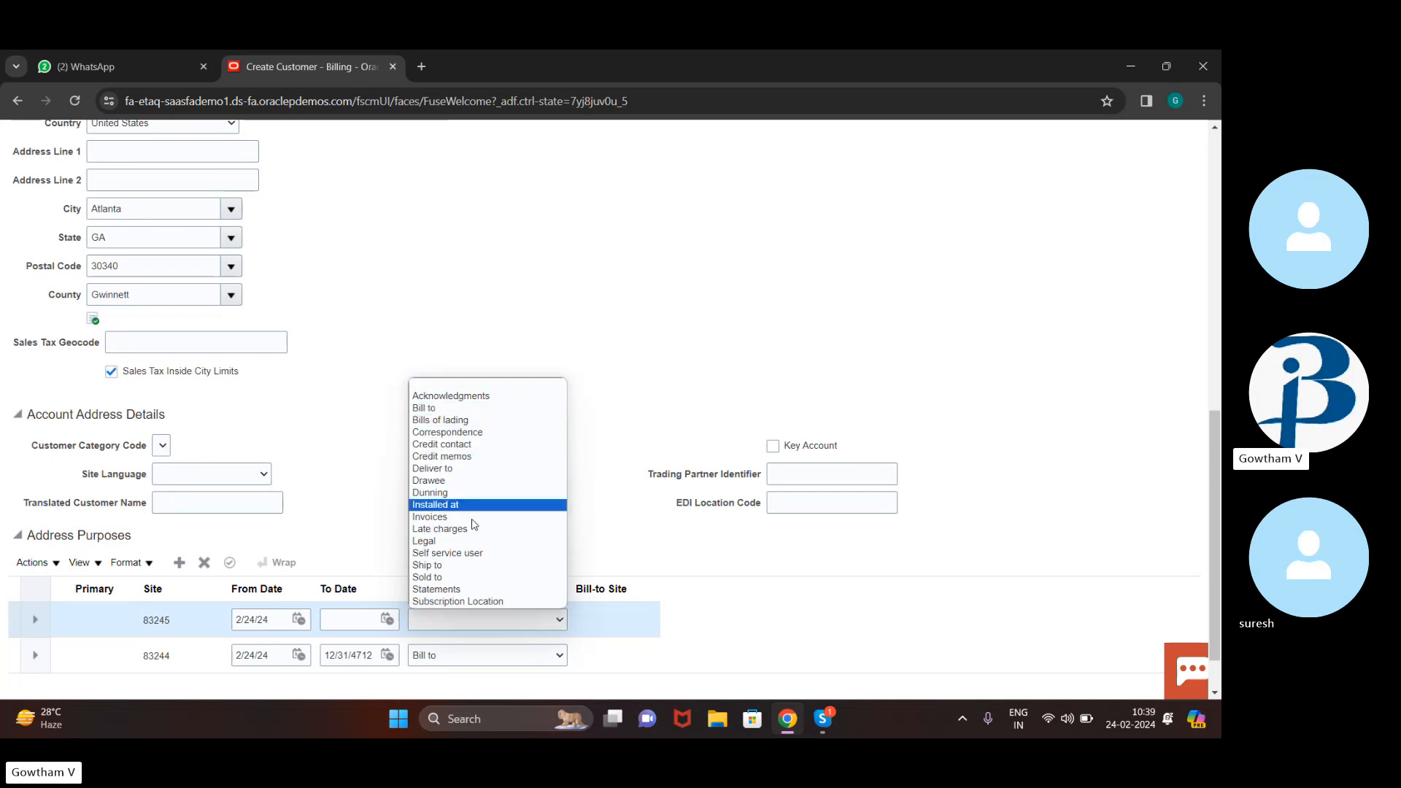
click(486, 566)
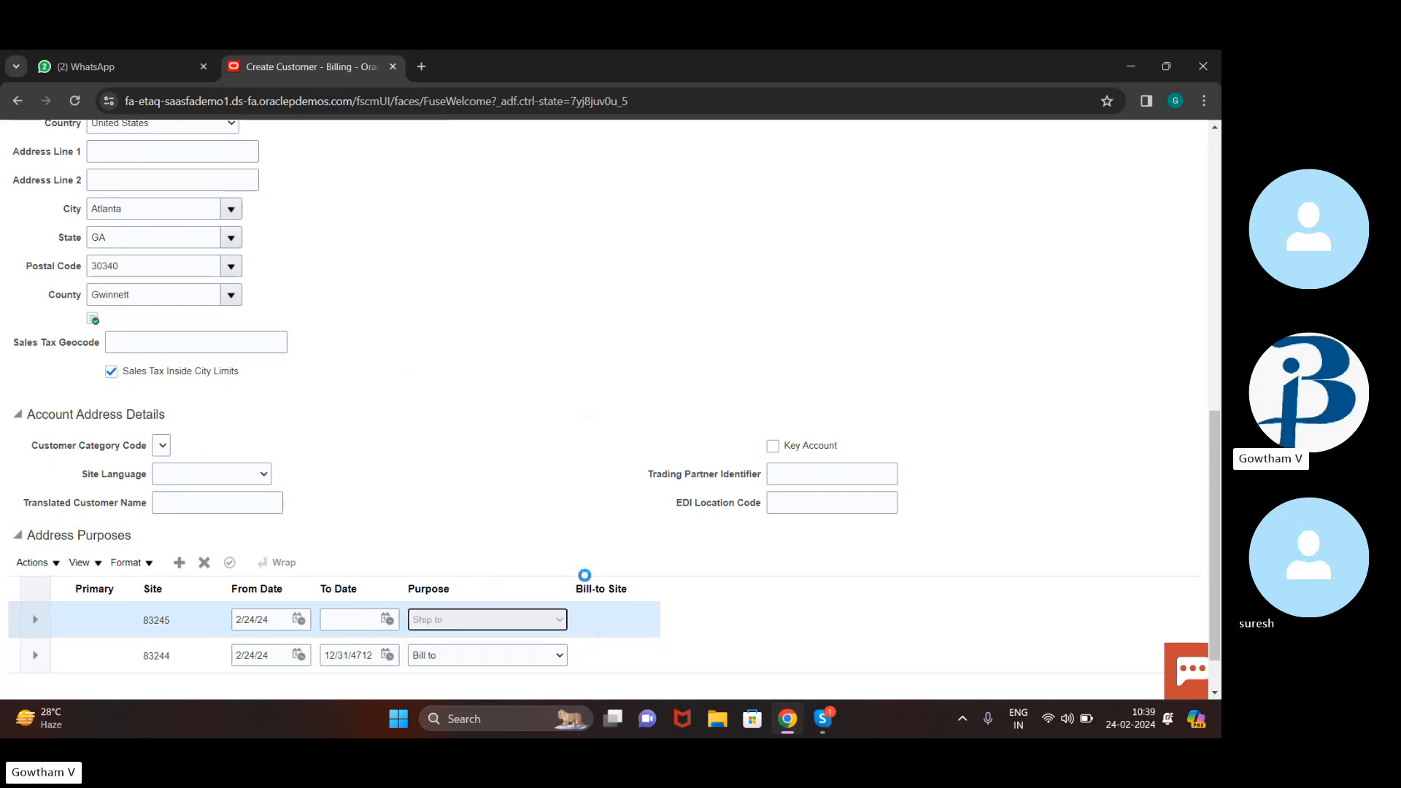
click(633, 619)
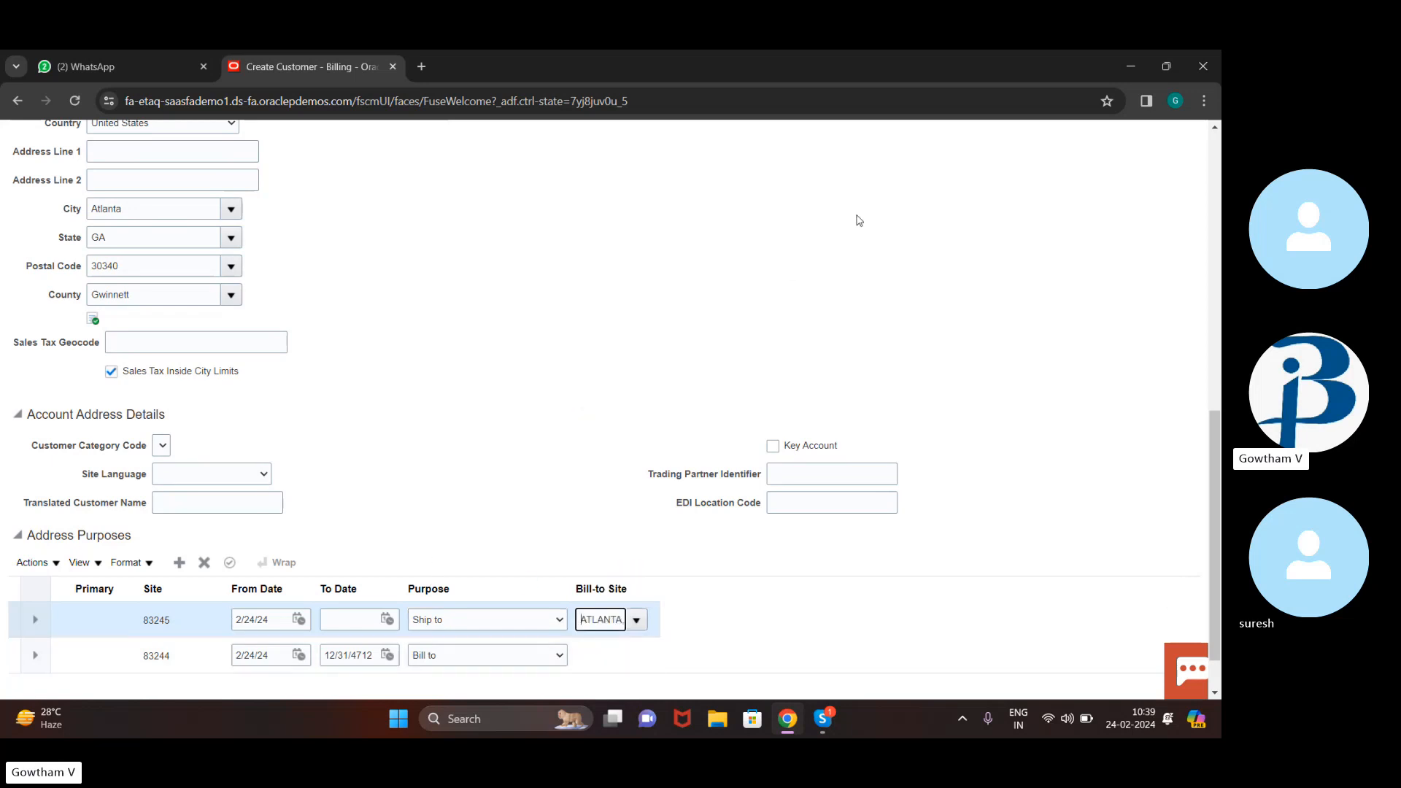
Set the Account Address Set to CUSTSITE and save and close the new customer
scroll(672, 291, up, 8)
scroll(672, 291, up, 1)
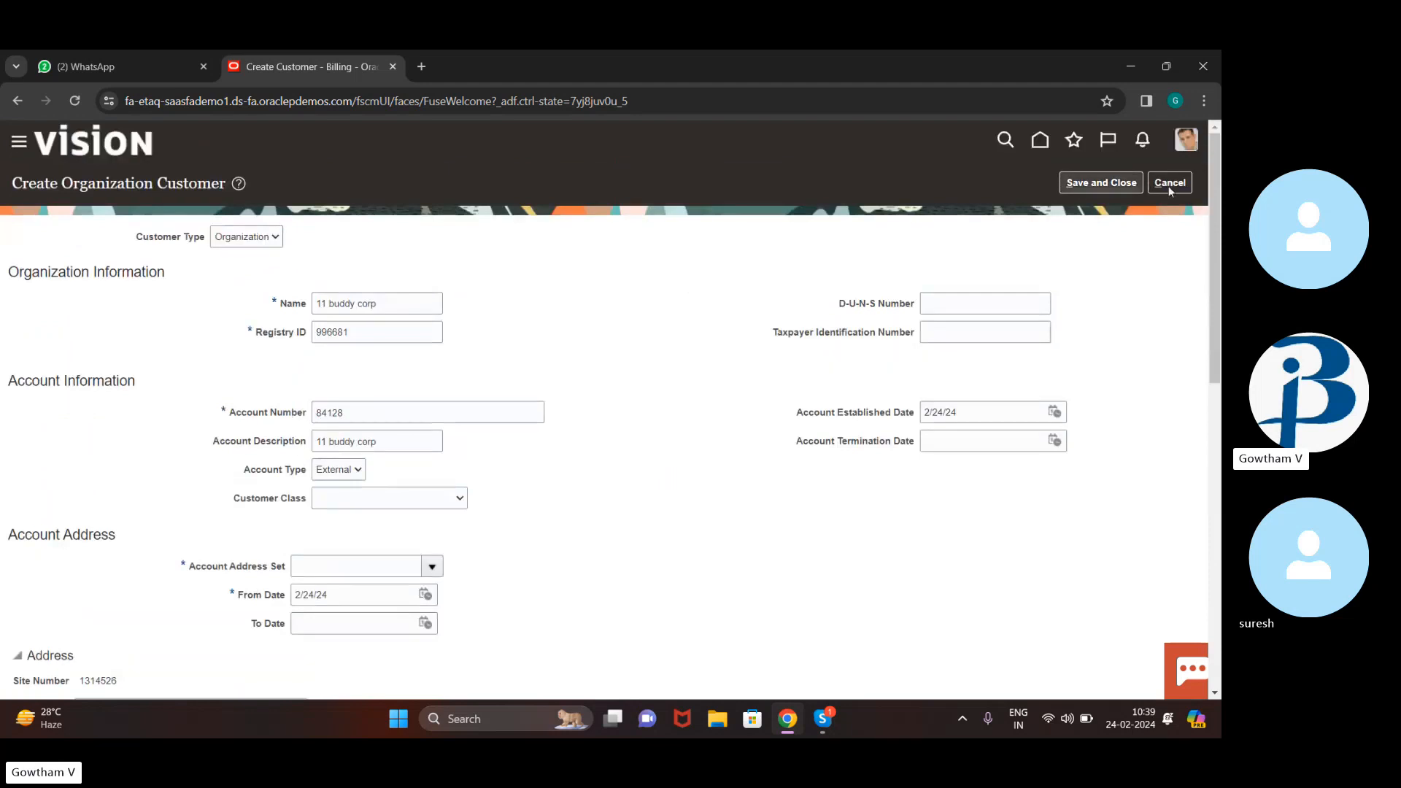
click(1089, 186)
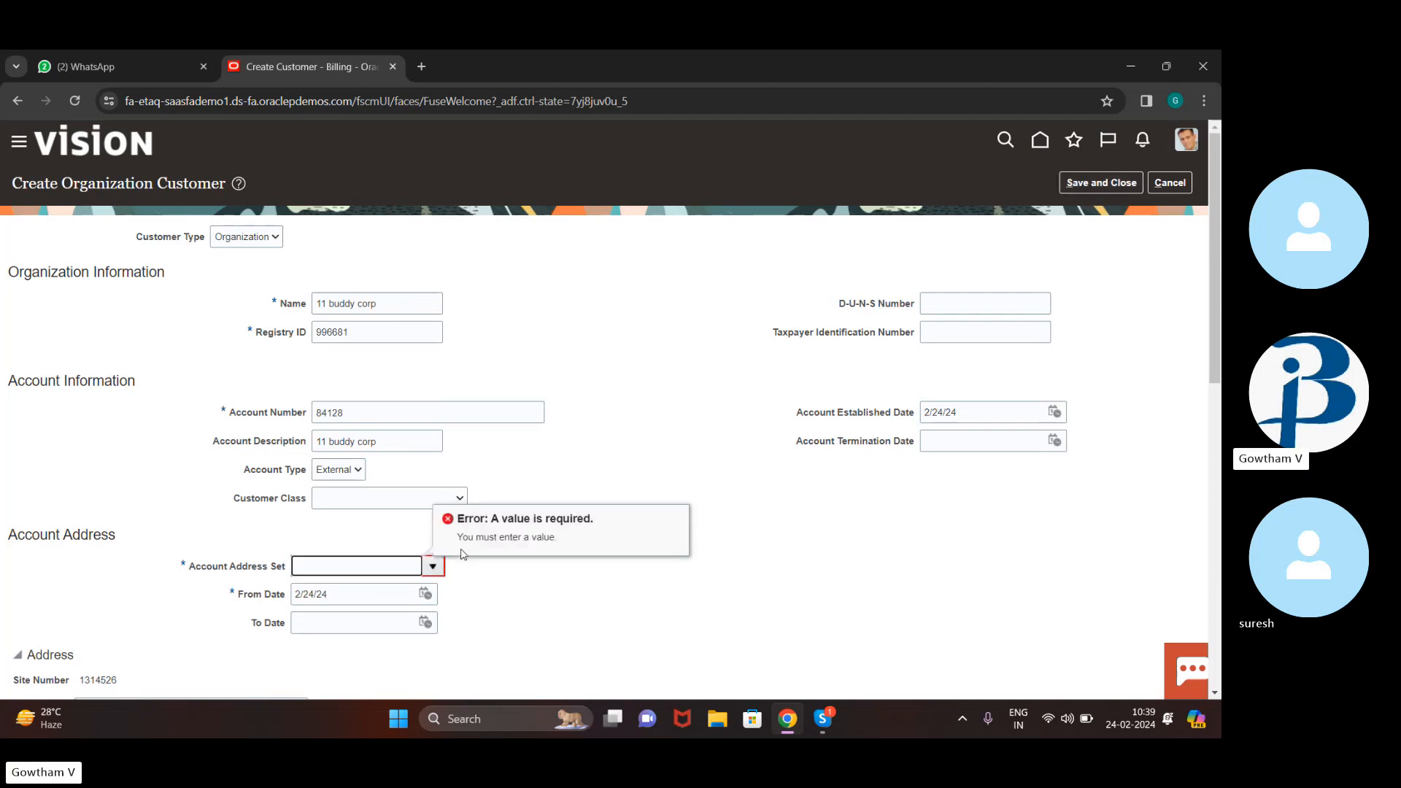
click(435, 566)
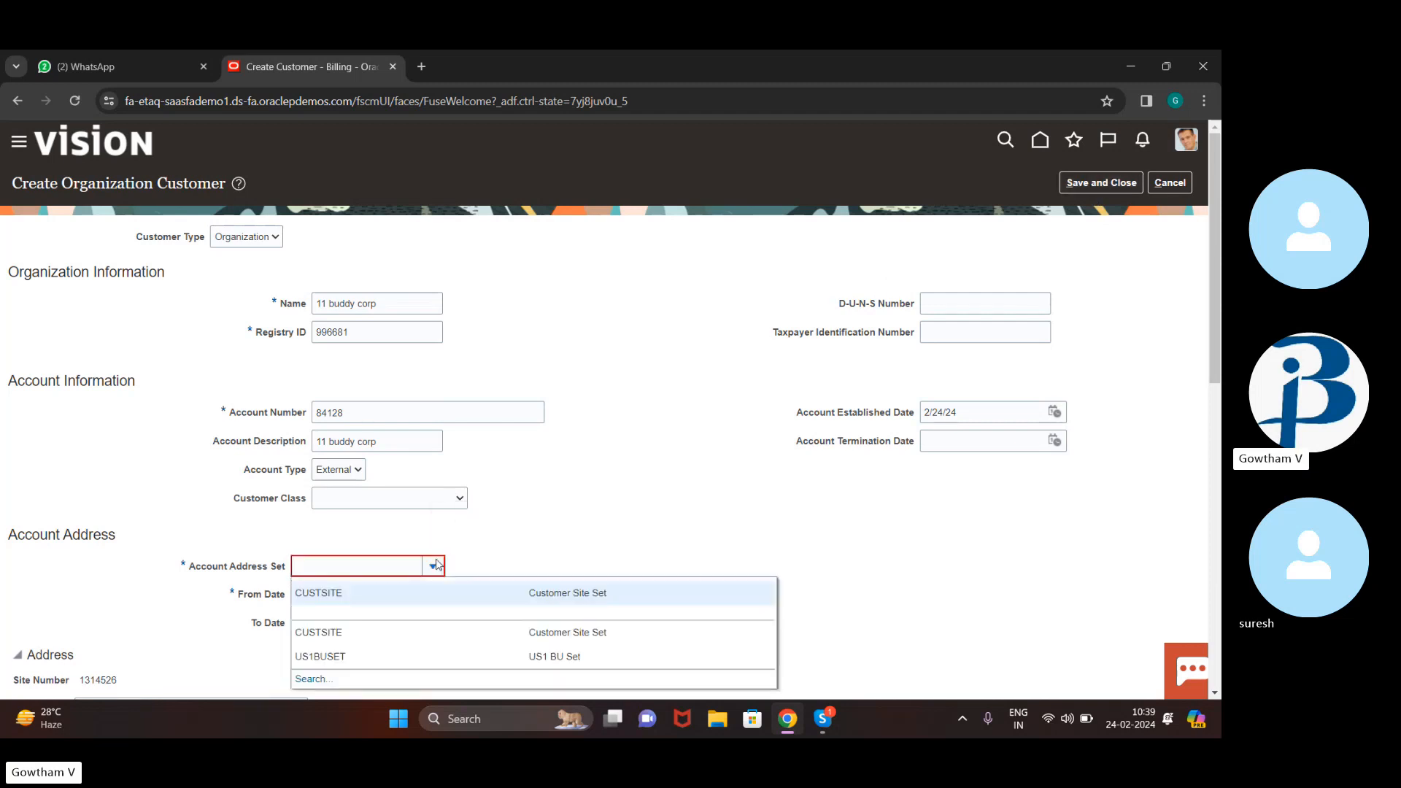
click(467, 587)
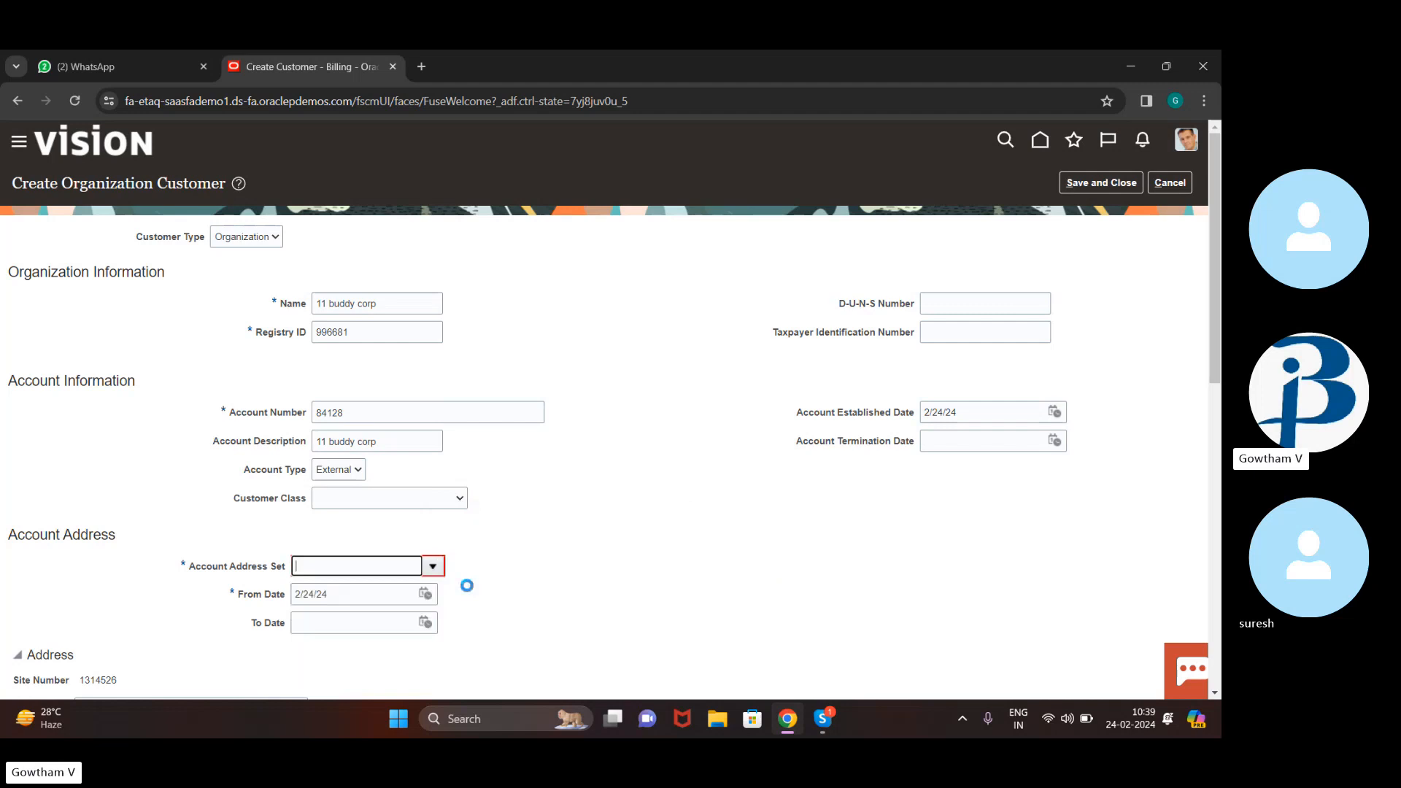
click(1114, 182)
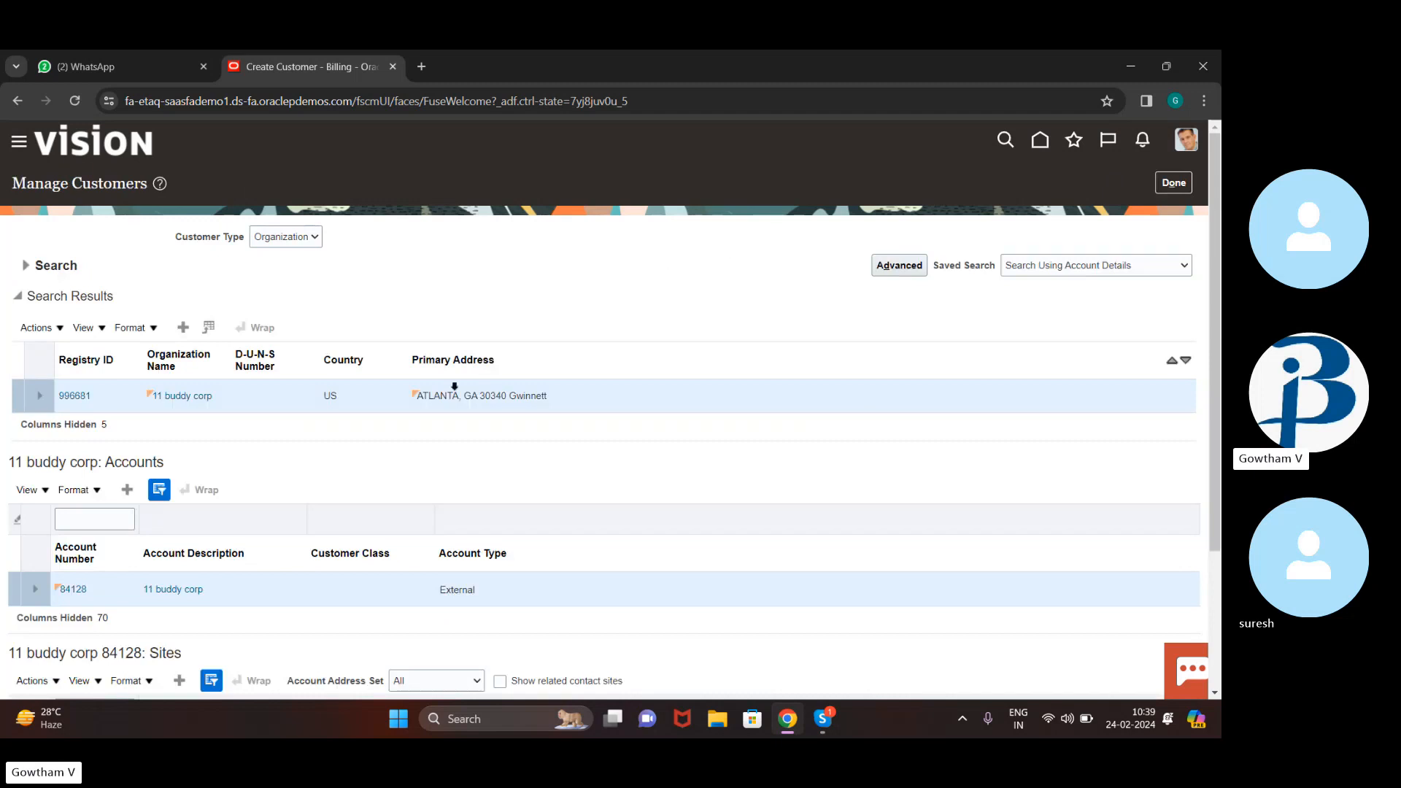
Open site 1314526 for editing and add an entry under its Reference Accounts
scroll(390, 449, down, 3)
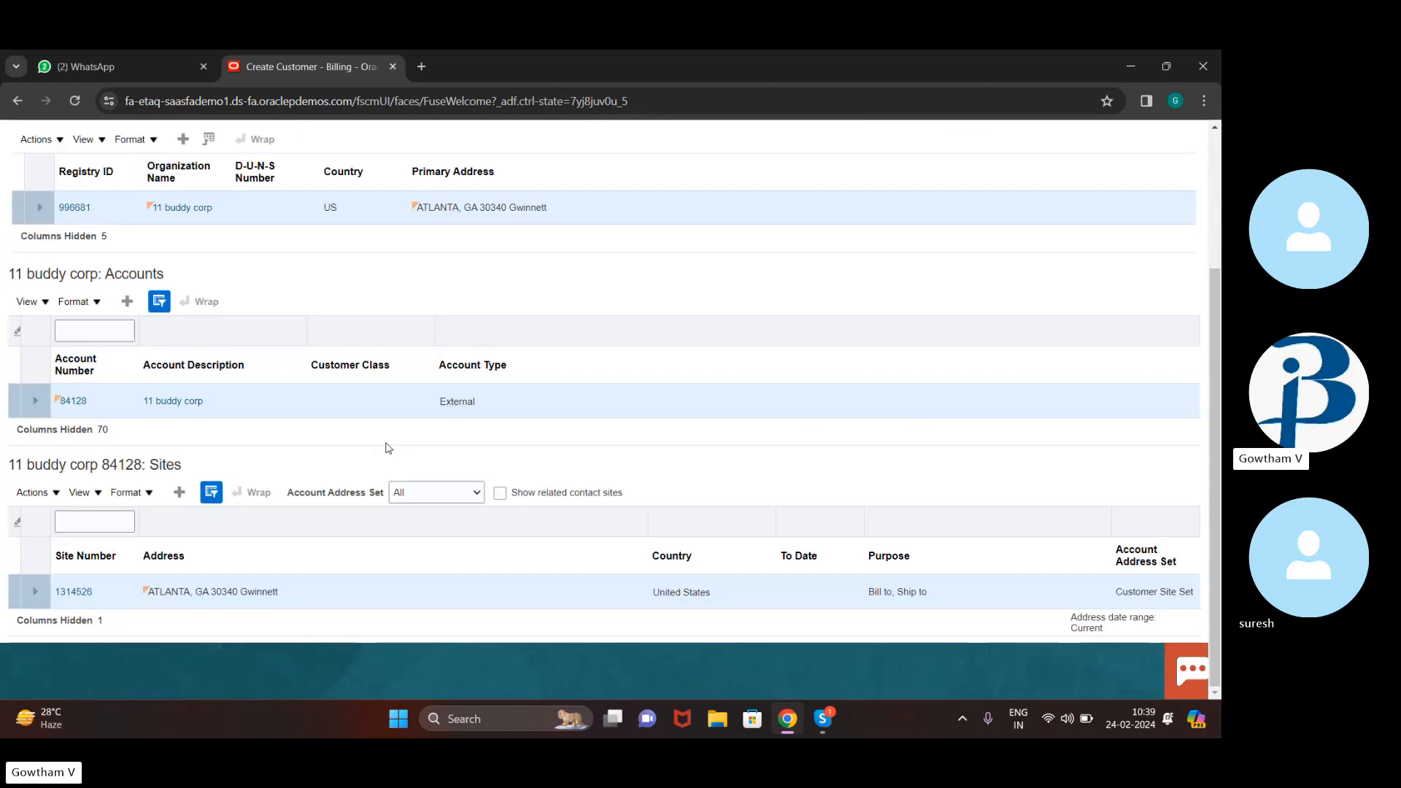
click(82, 593)
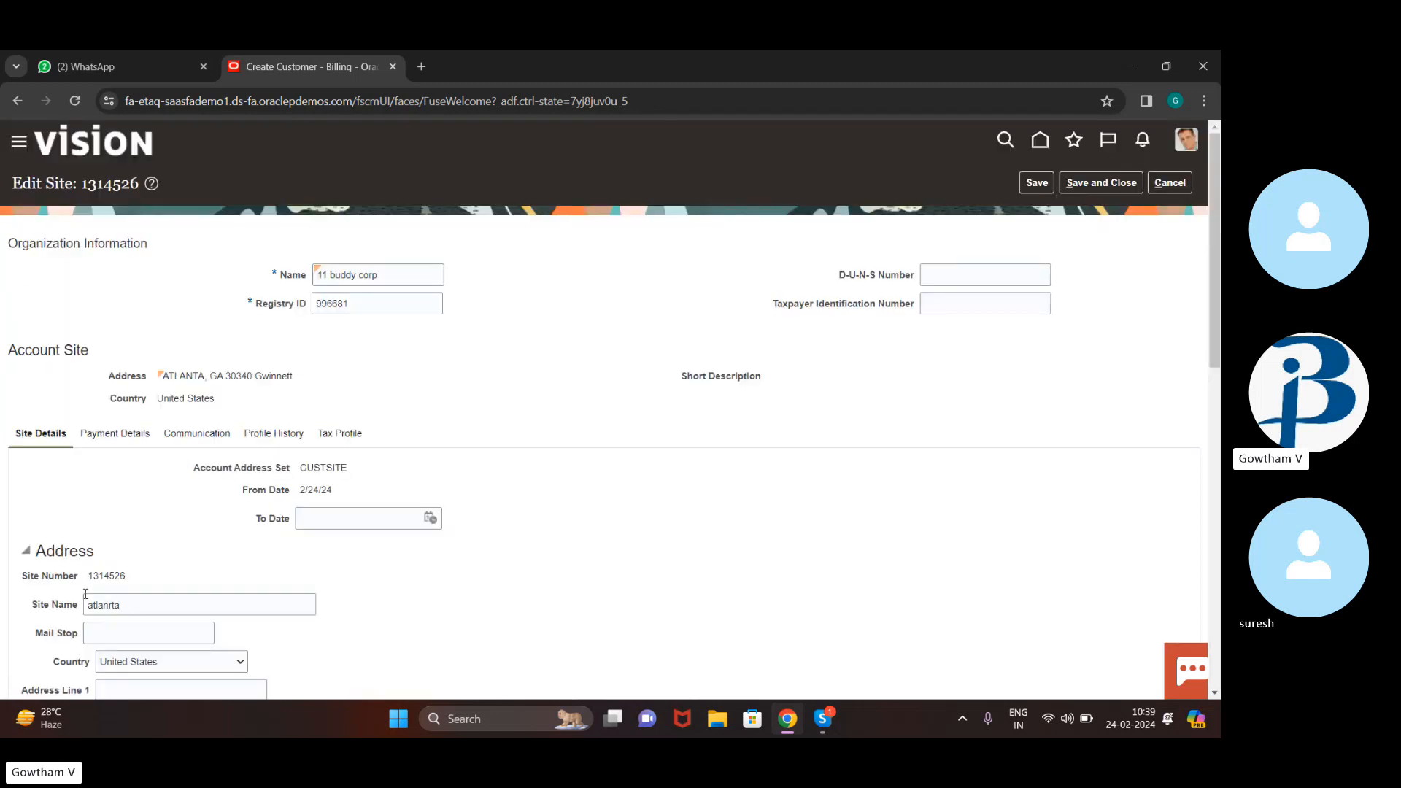
scroll(444, 557, down, 10)
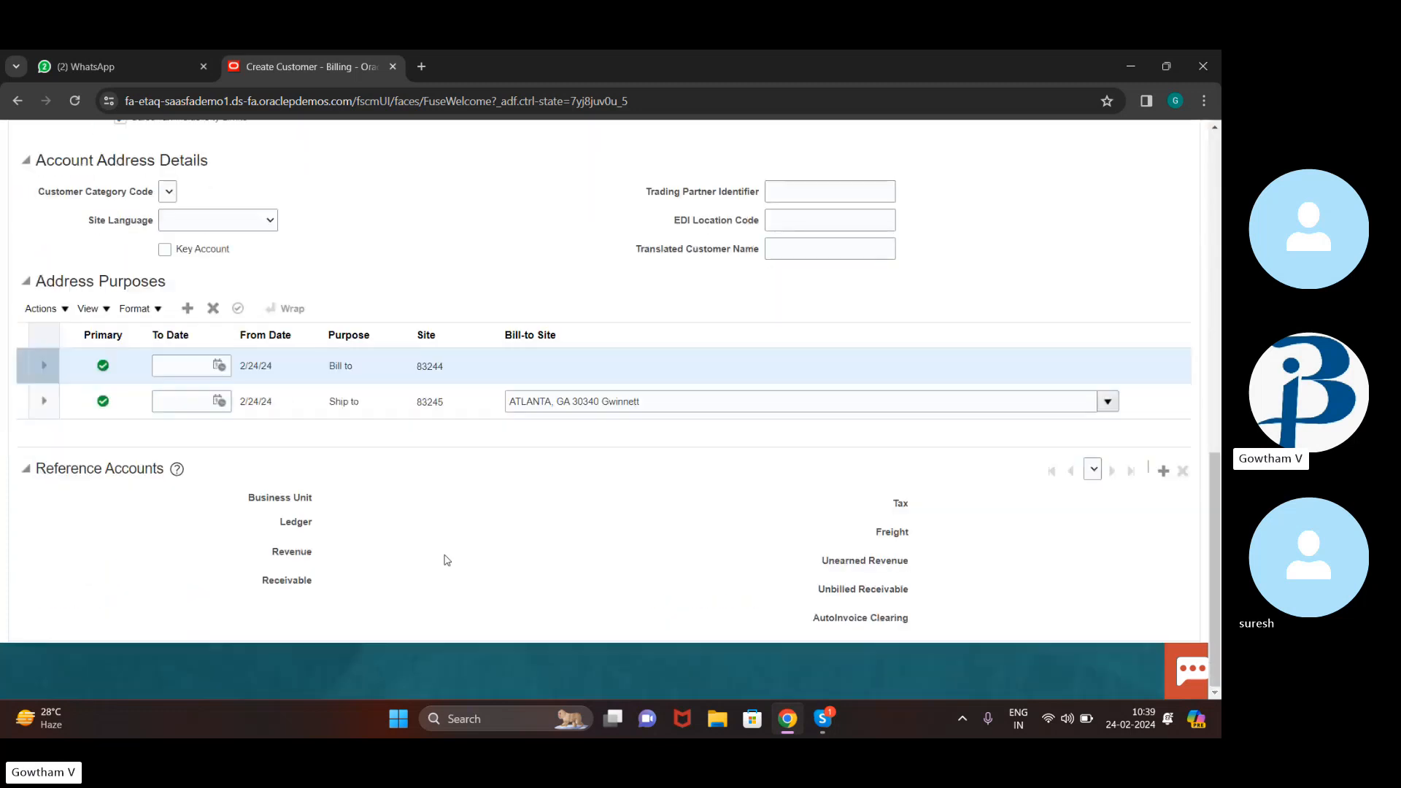
click(1165, 471)
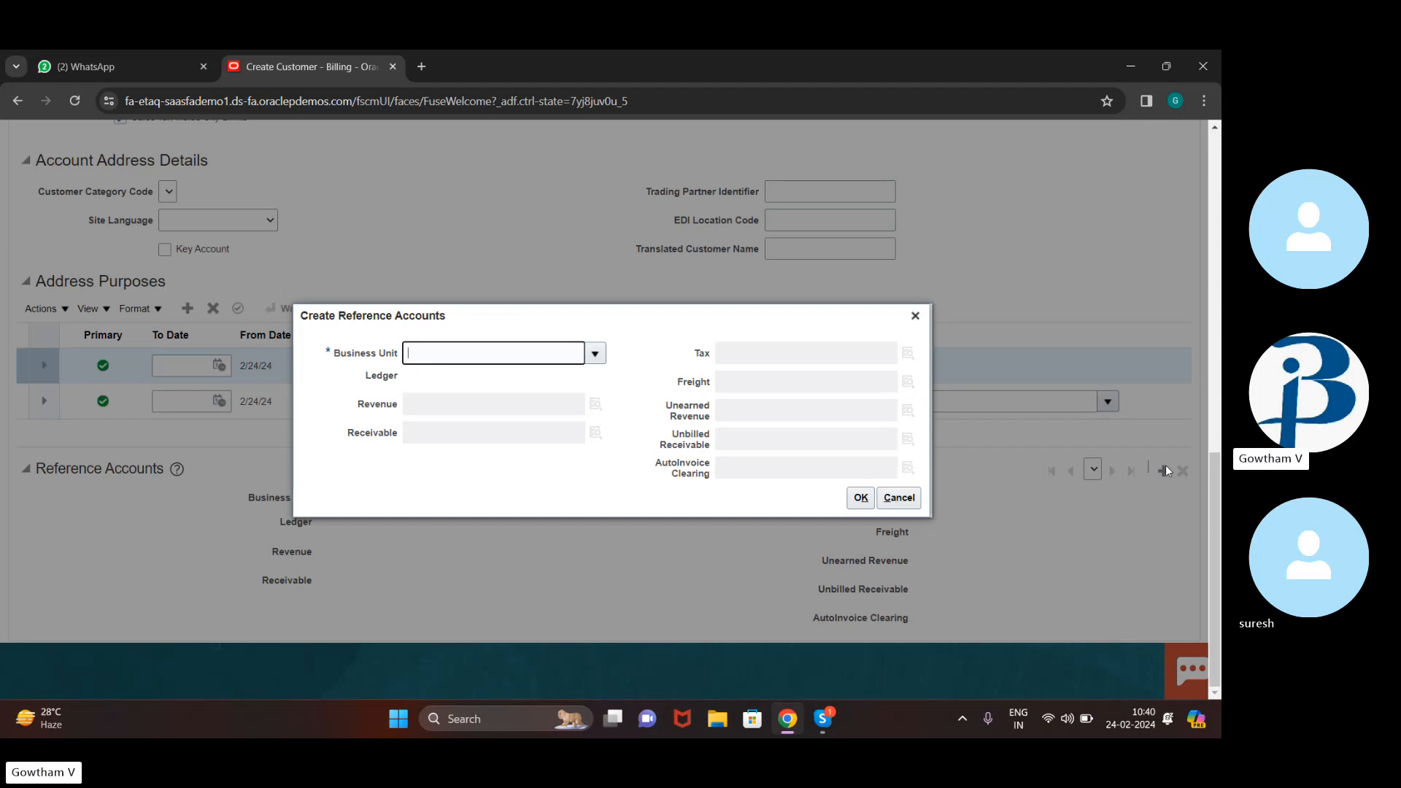
Choose US1 Business Unit and set Revenue to account 41000, cost center 464 (101.10.41000.464.000.000)
click(595, 355)
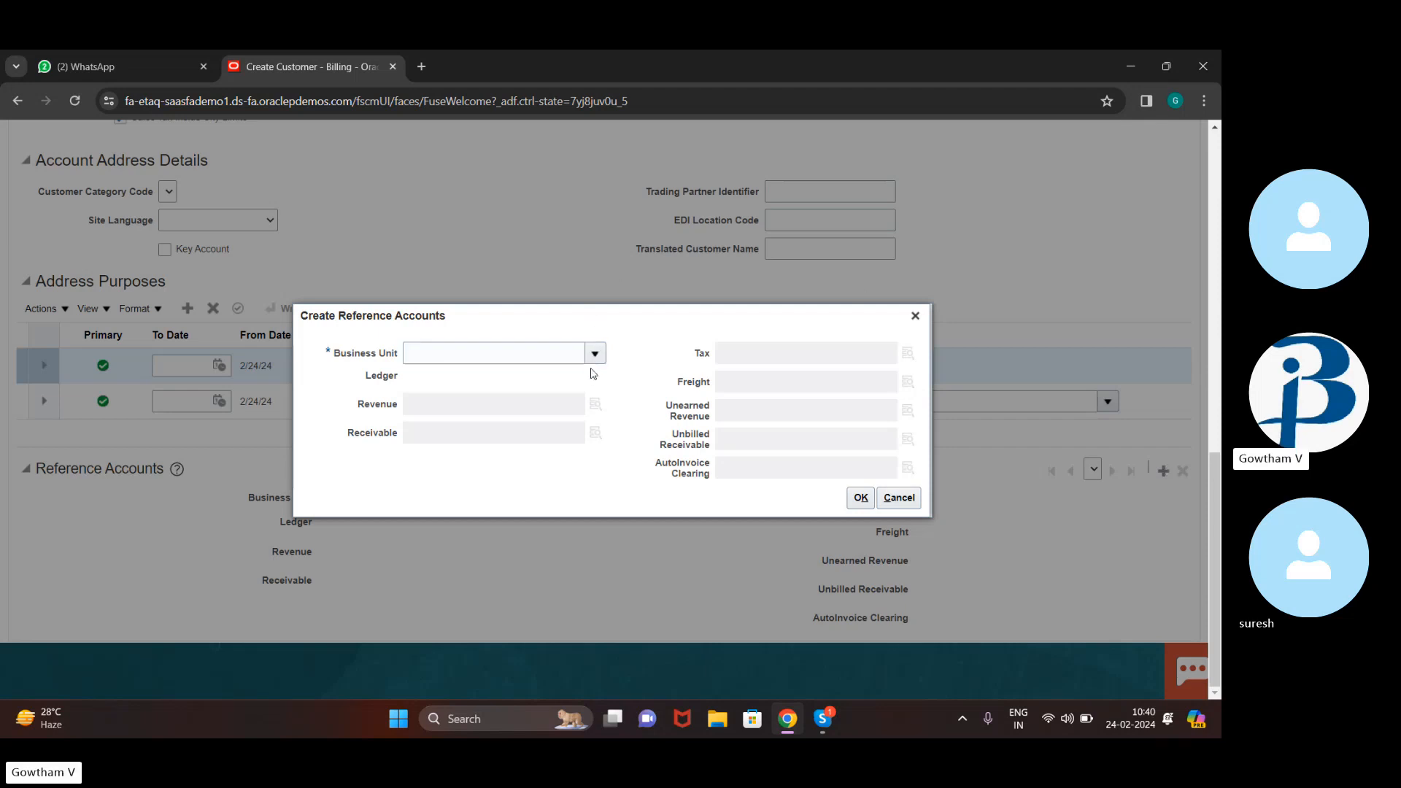
click(597, 356)
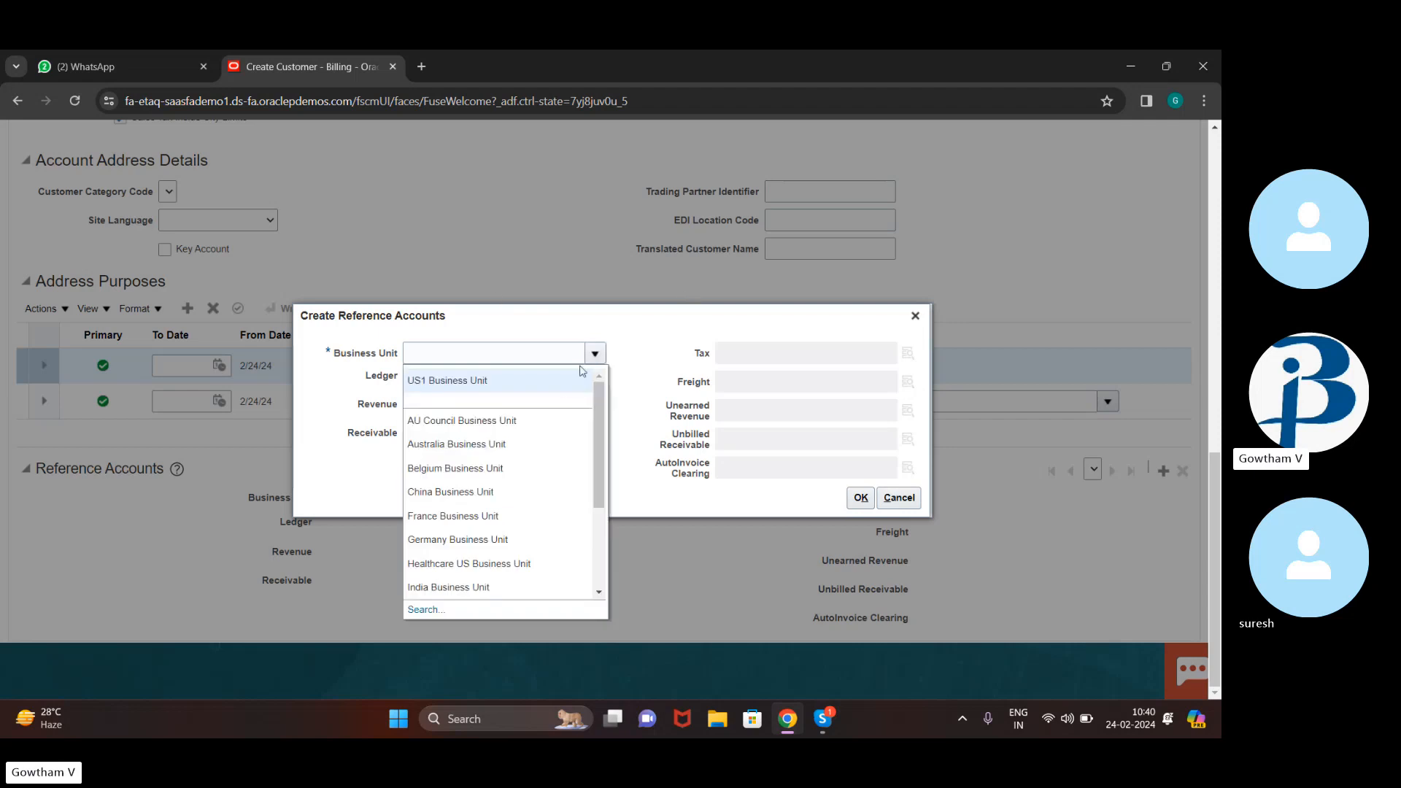
click(568, 391)
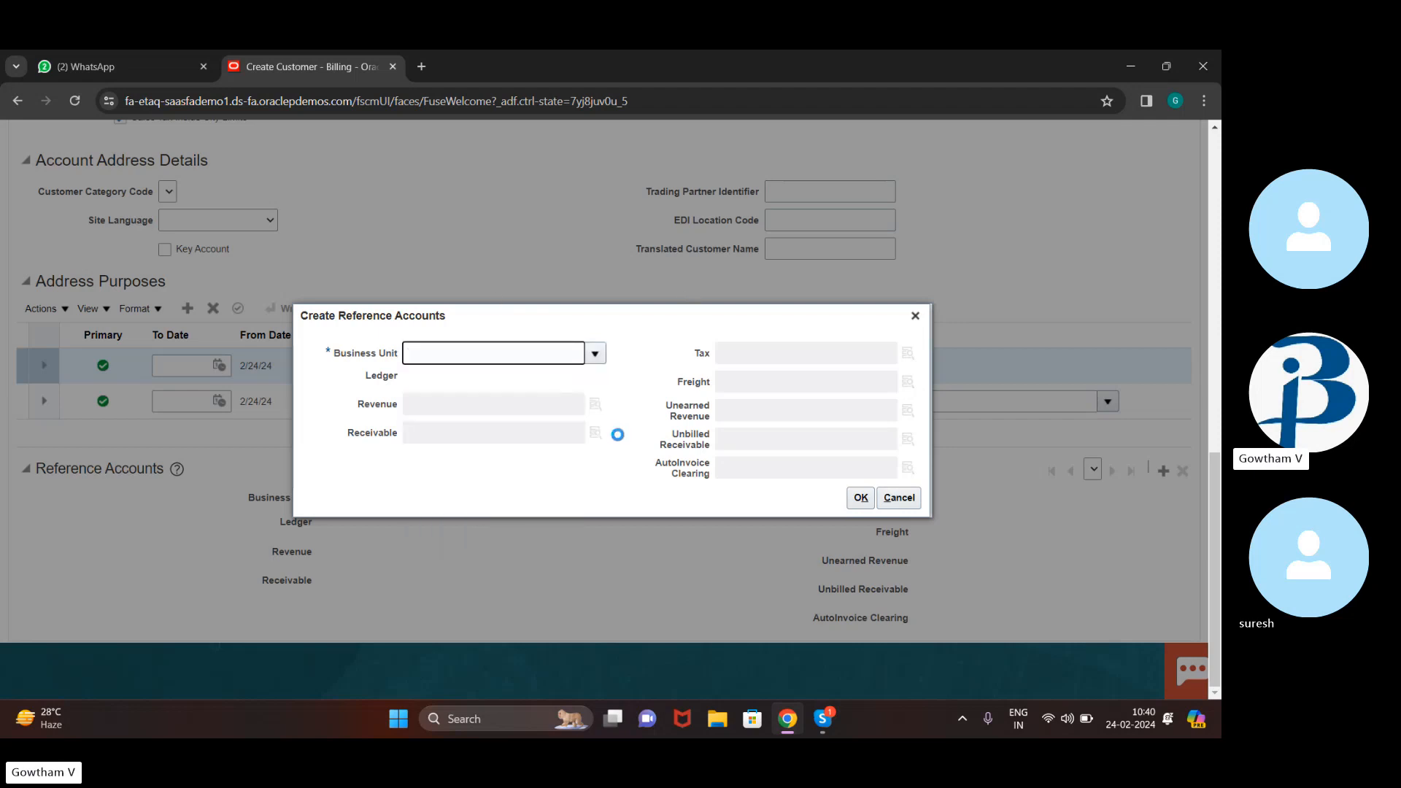
click(596, 407)
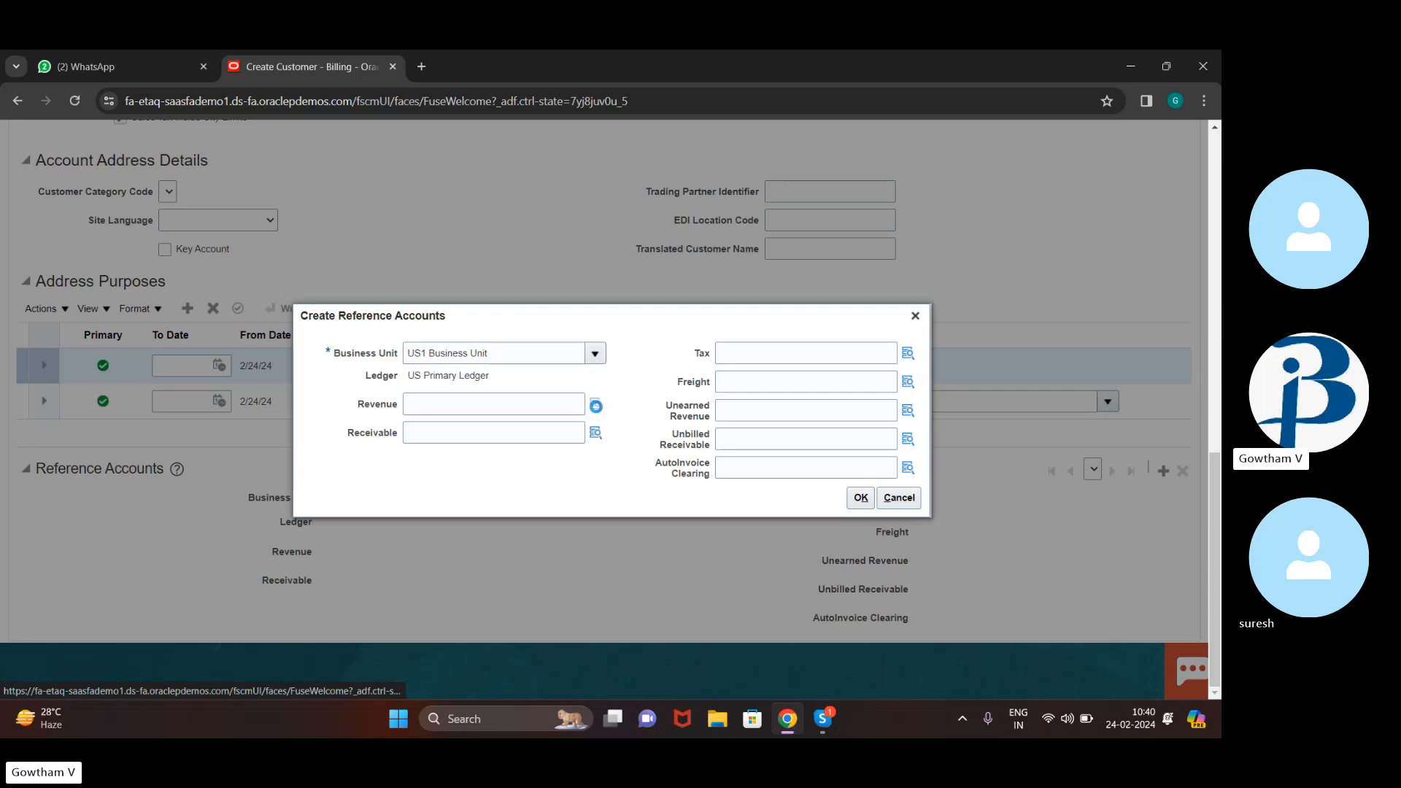
click(645, 423)
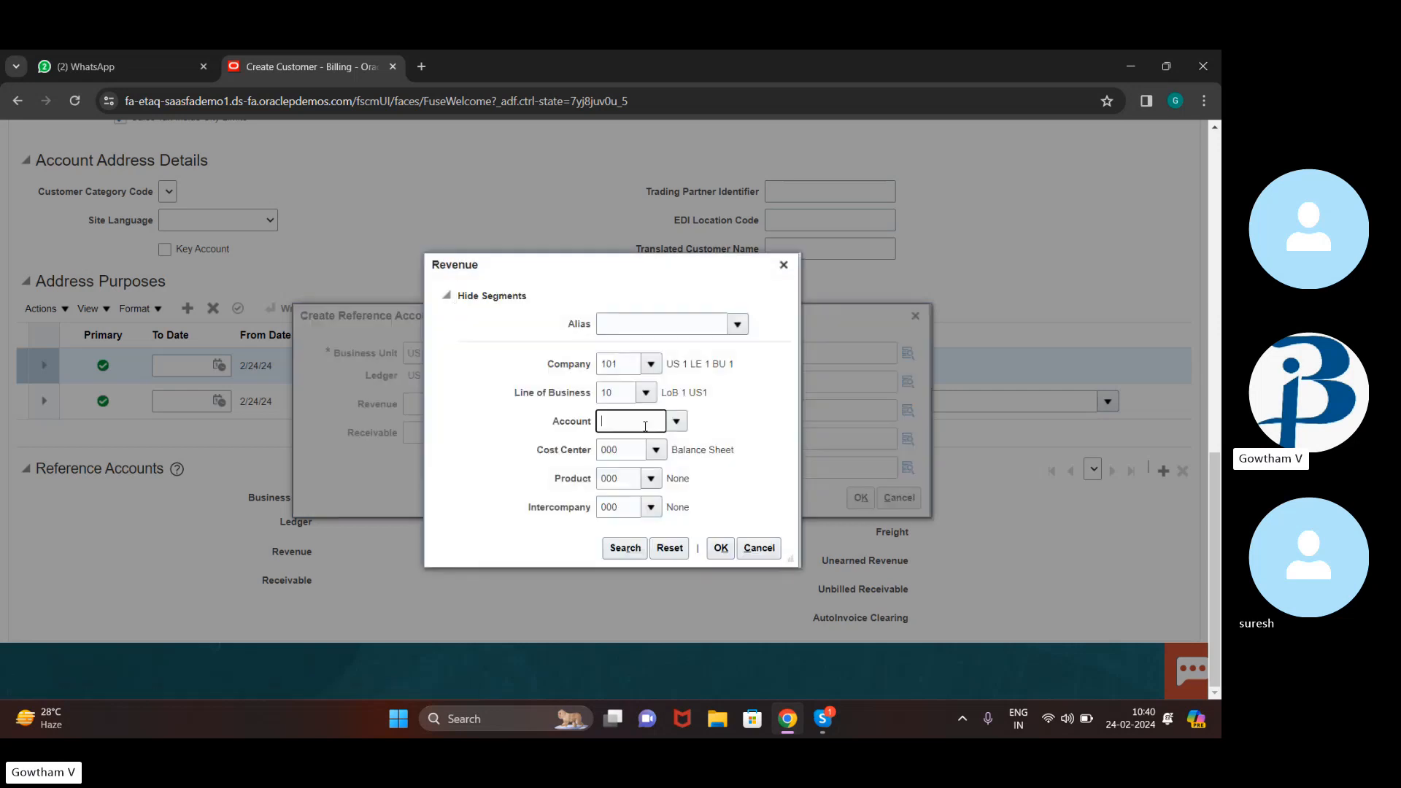
text(410)
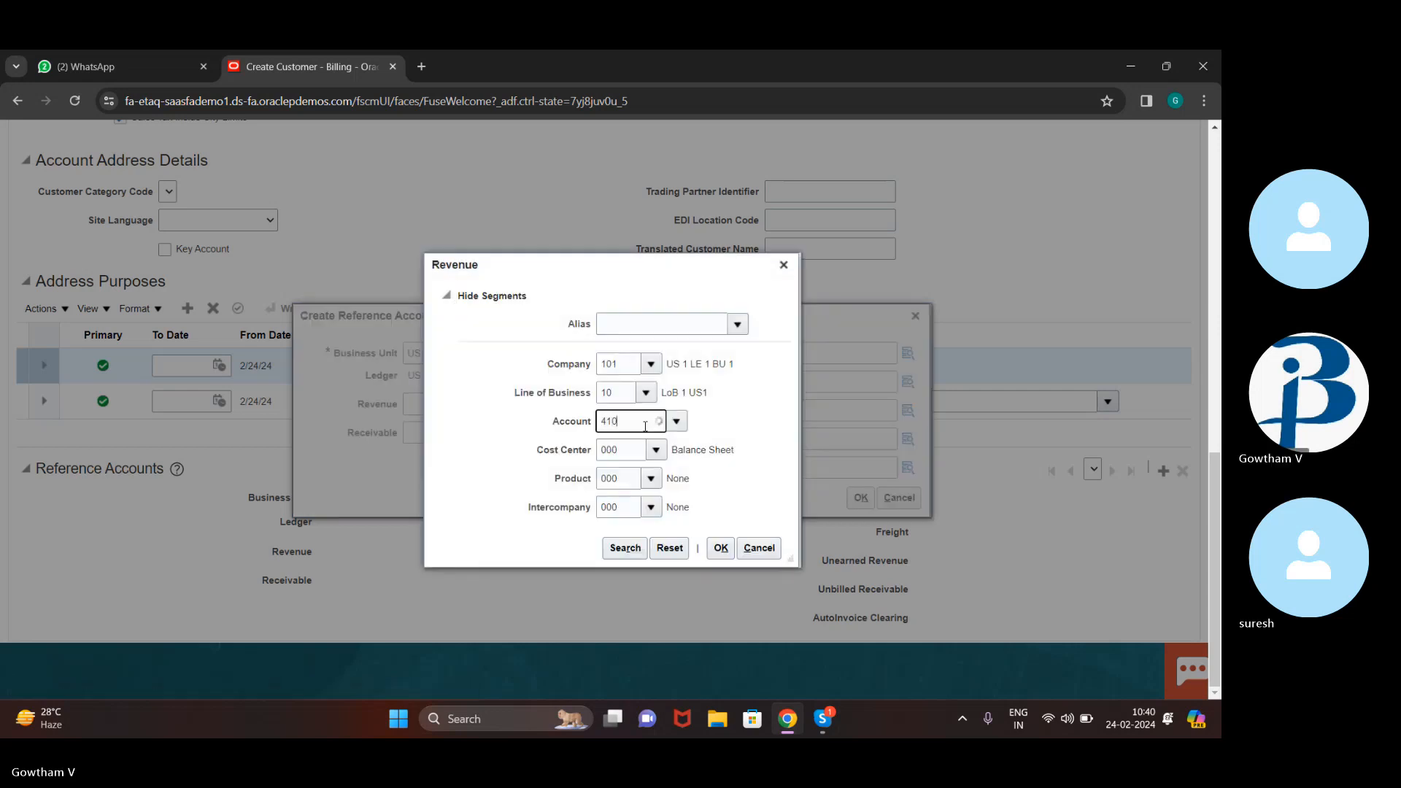
text(00)
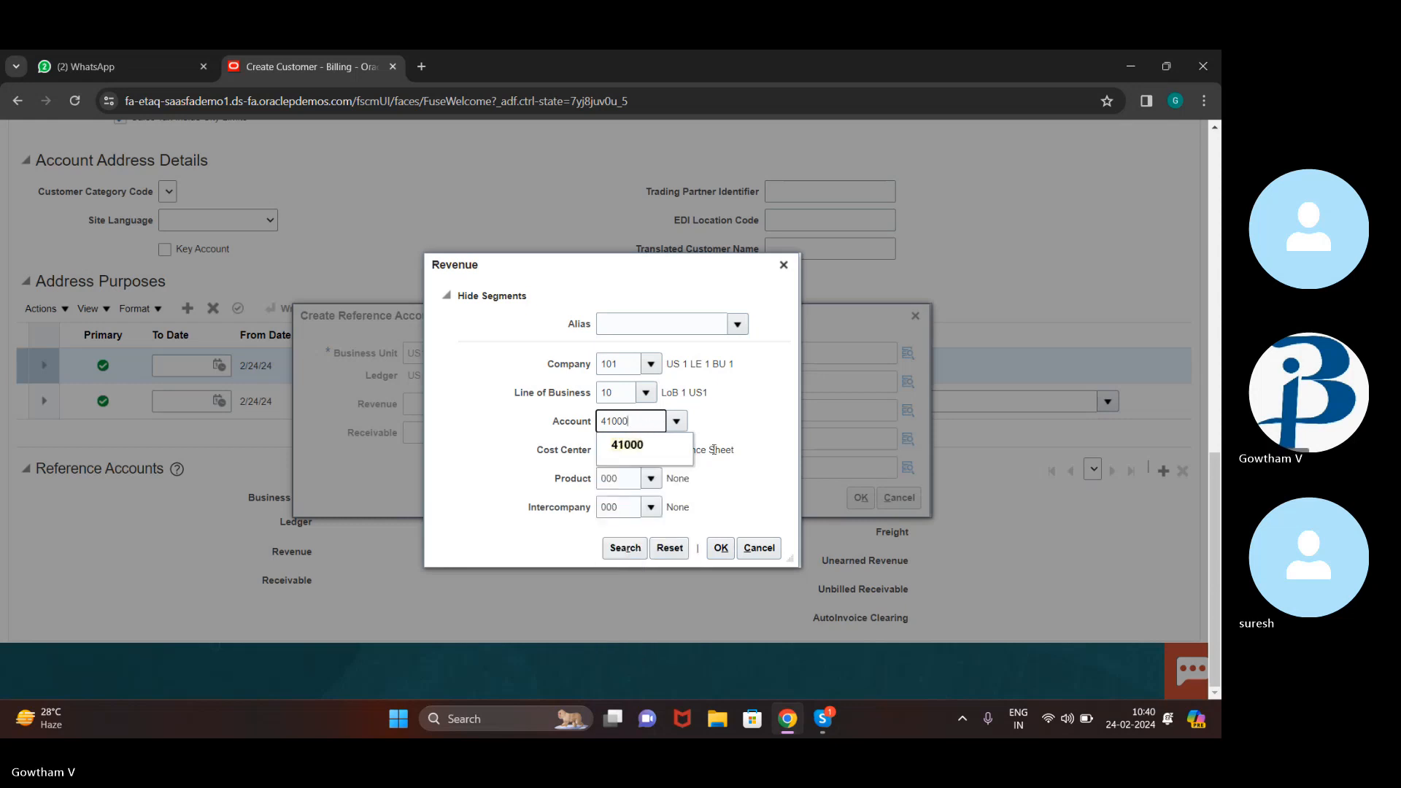
drag(750, 460, 721, 552)
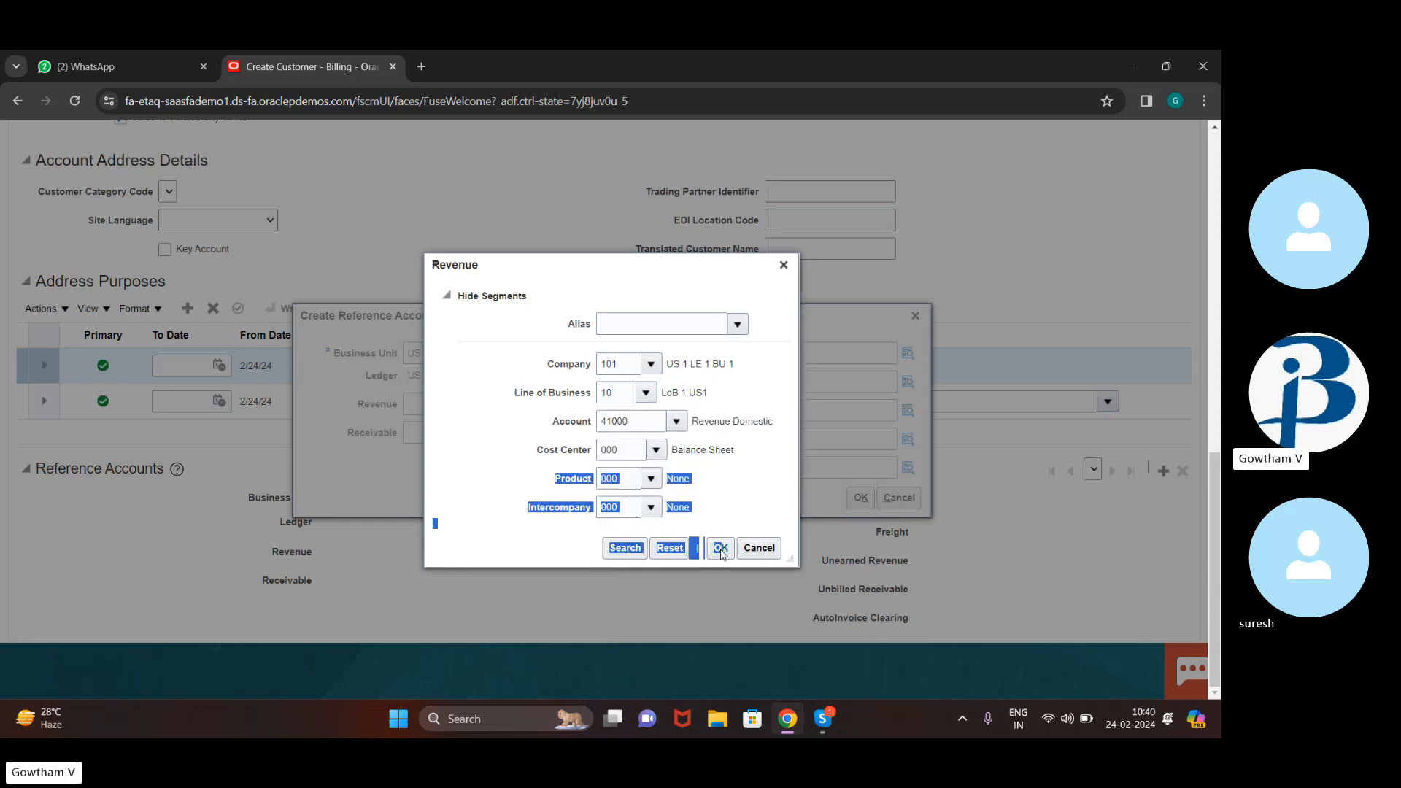
click(634, 457)
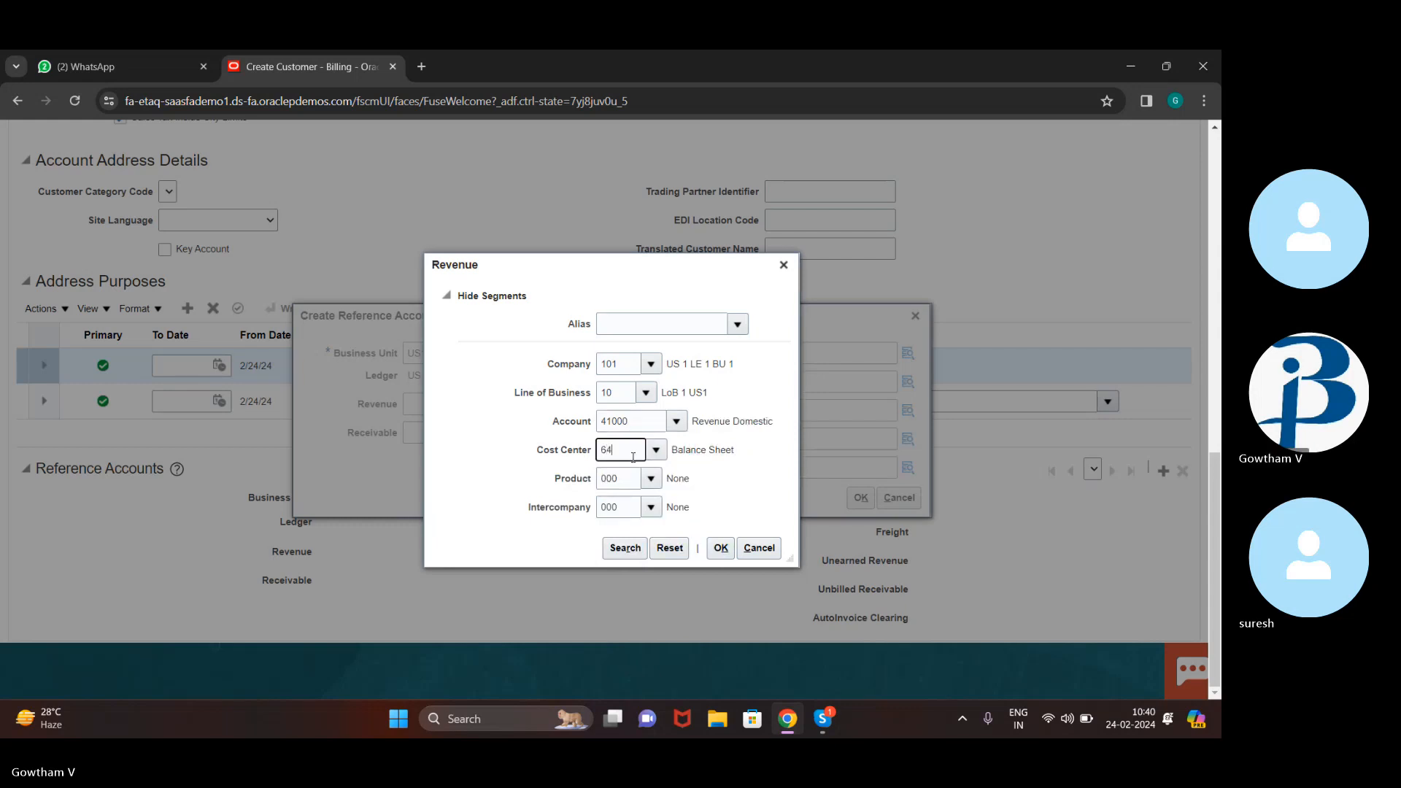
text(64)
key(BackSpace)
key(BackSpace)
text(4)
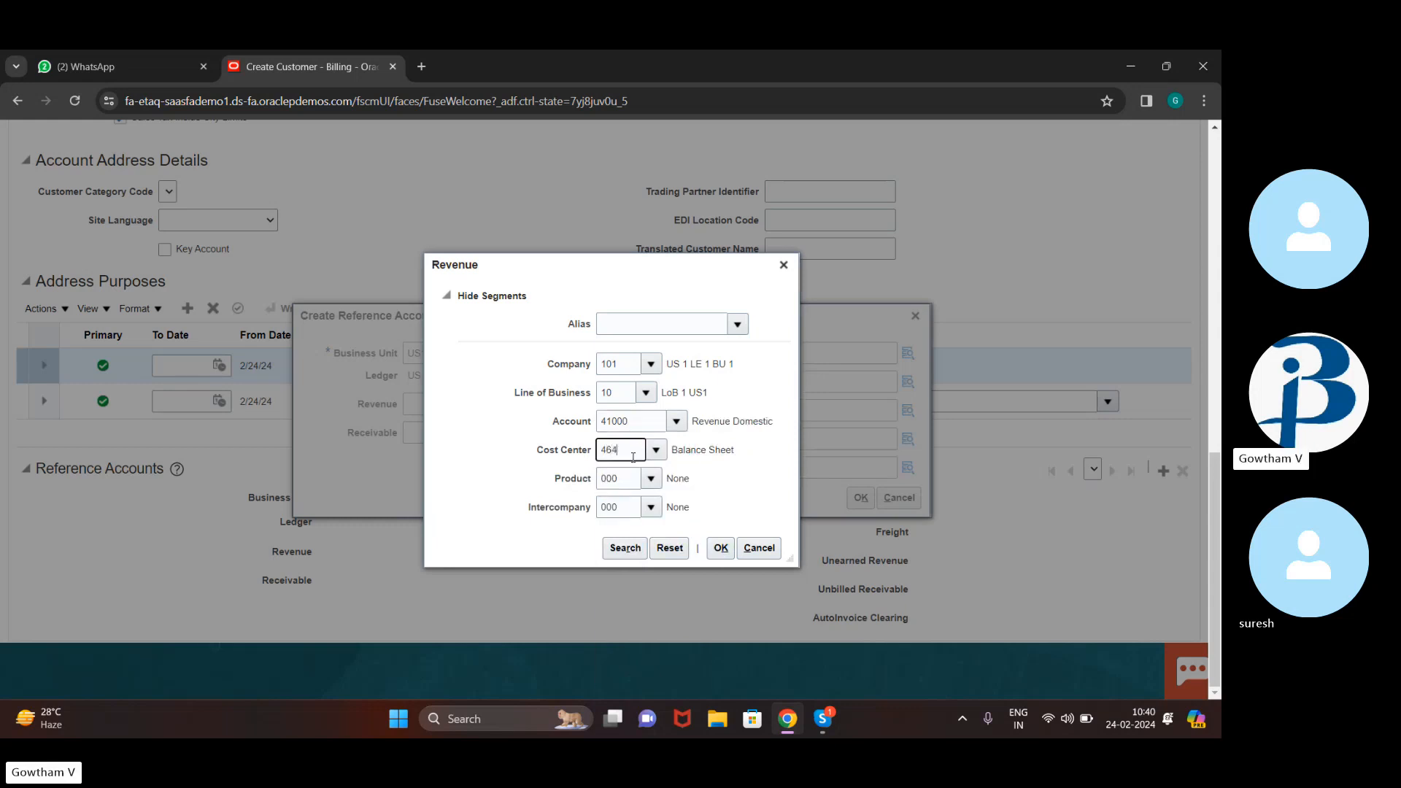
text(64)
click(719, 548)
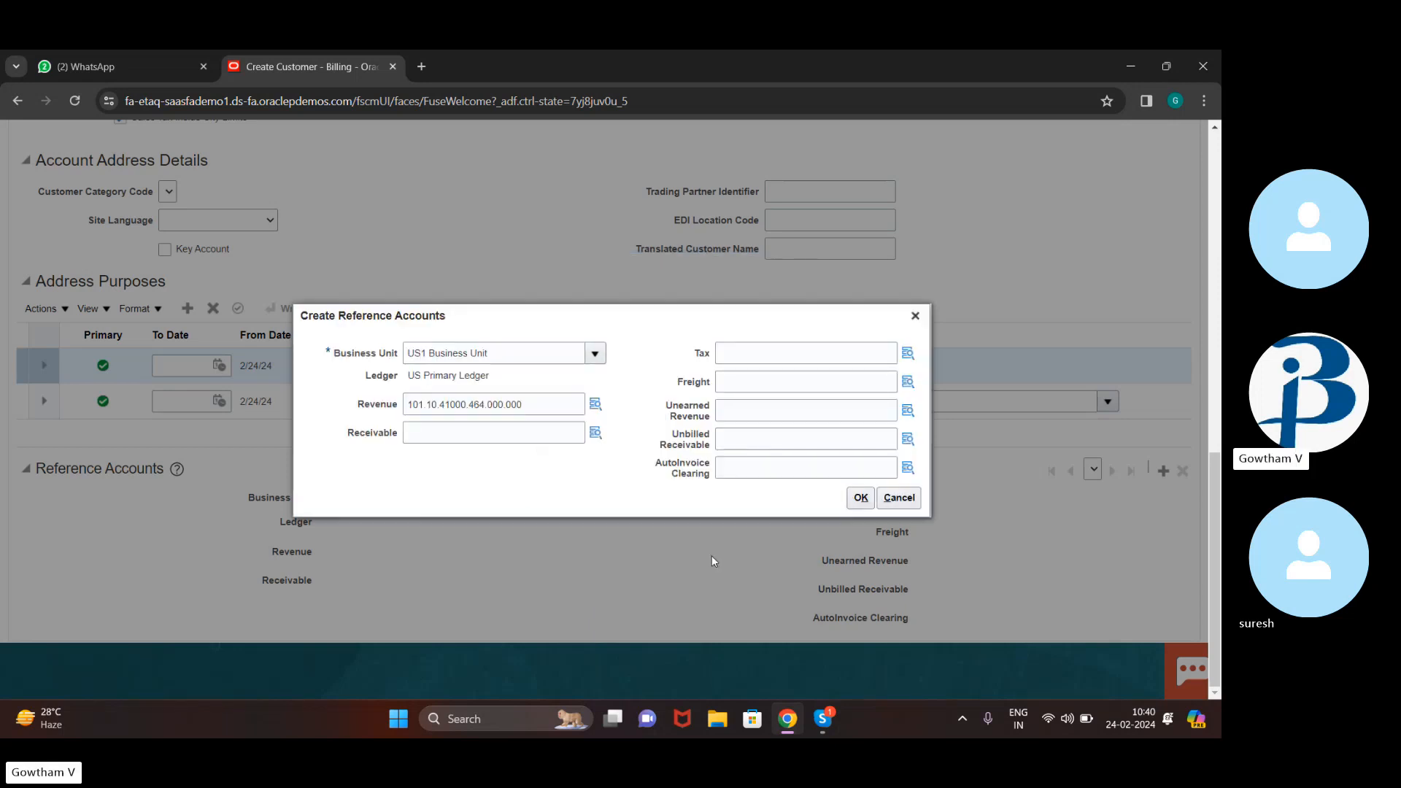
Set Unearned Revenue to 101.10.24500.000.000.000 and apply the reference accounts to the site
click(907, 407)
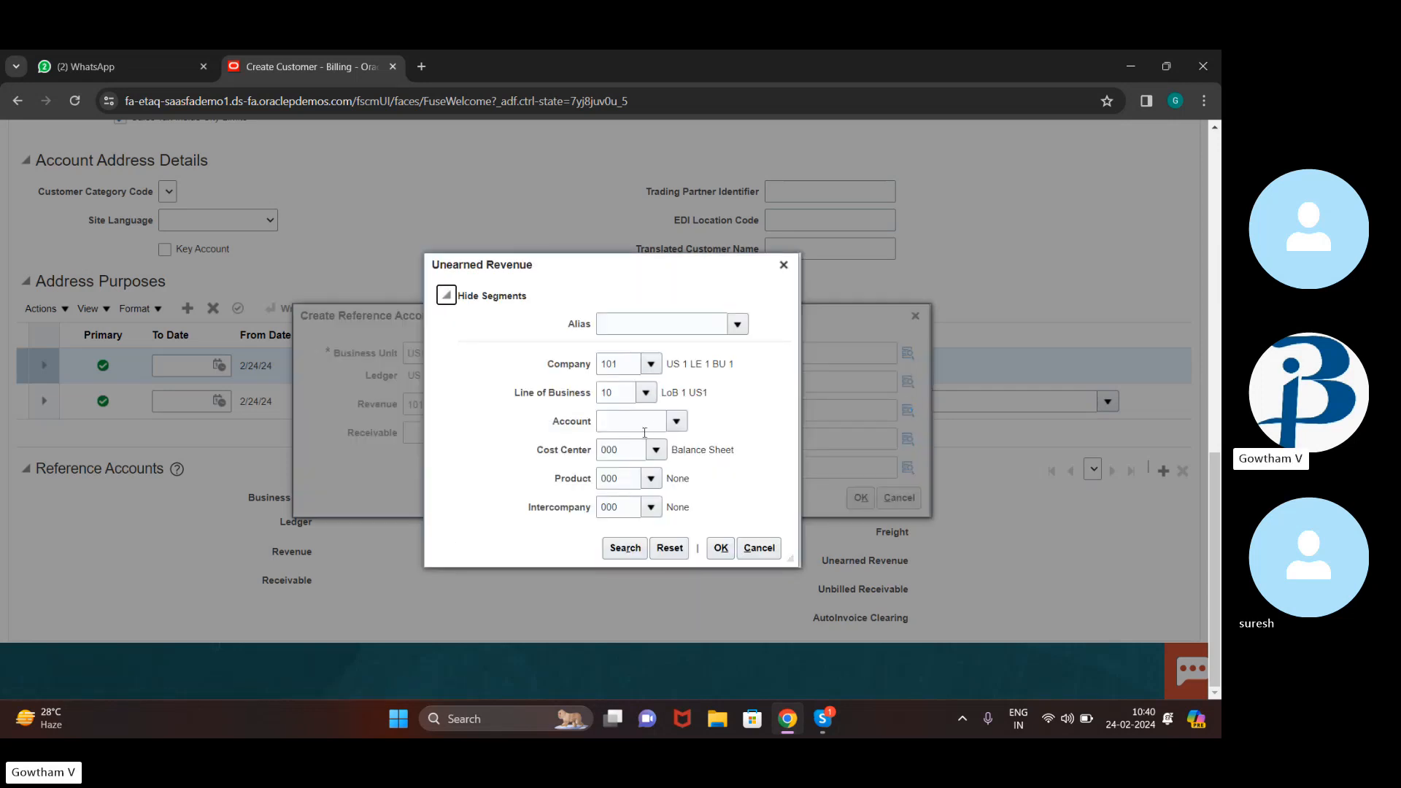
click(653, 426)
text(244)
key(BackSpace)
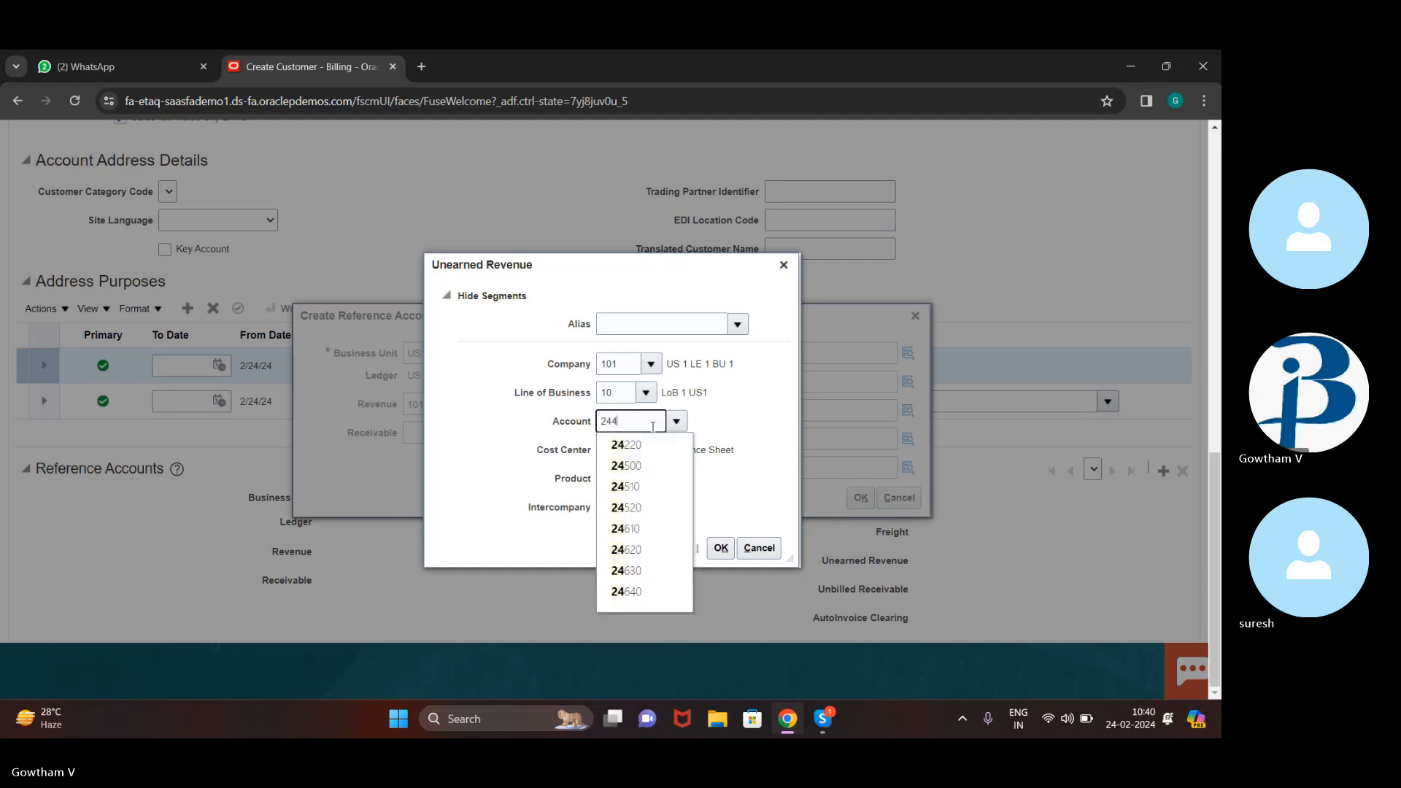
text(500)
key(Tab)
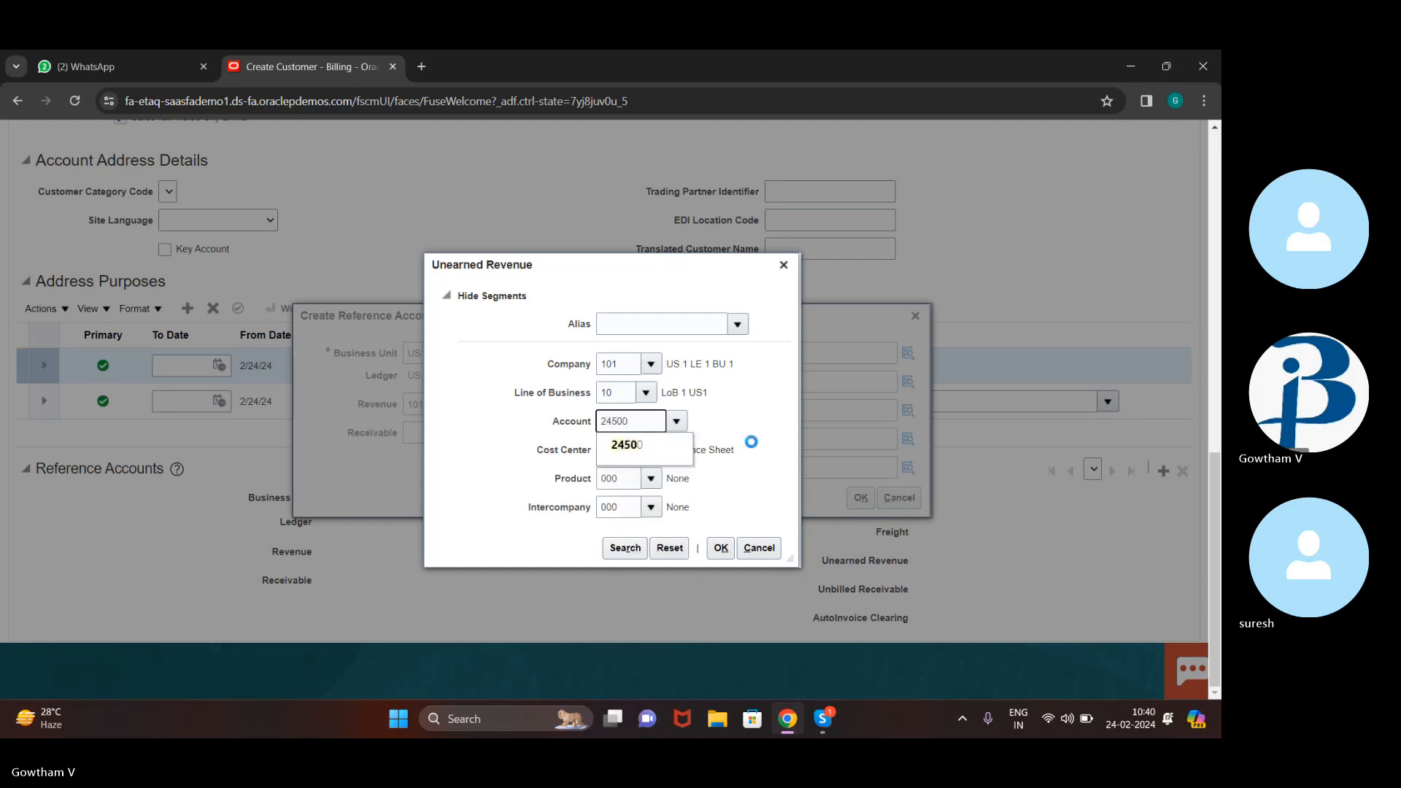
click(725, 549)
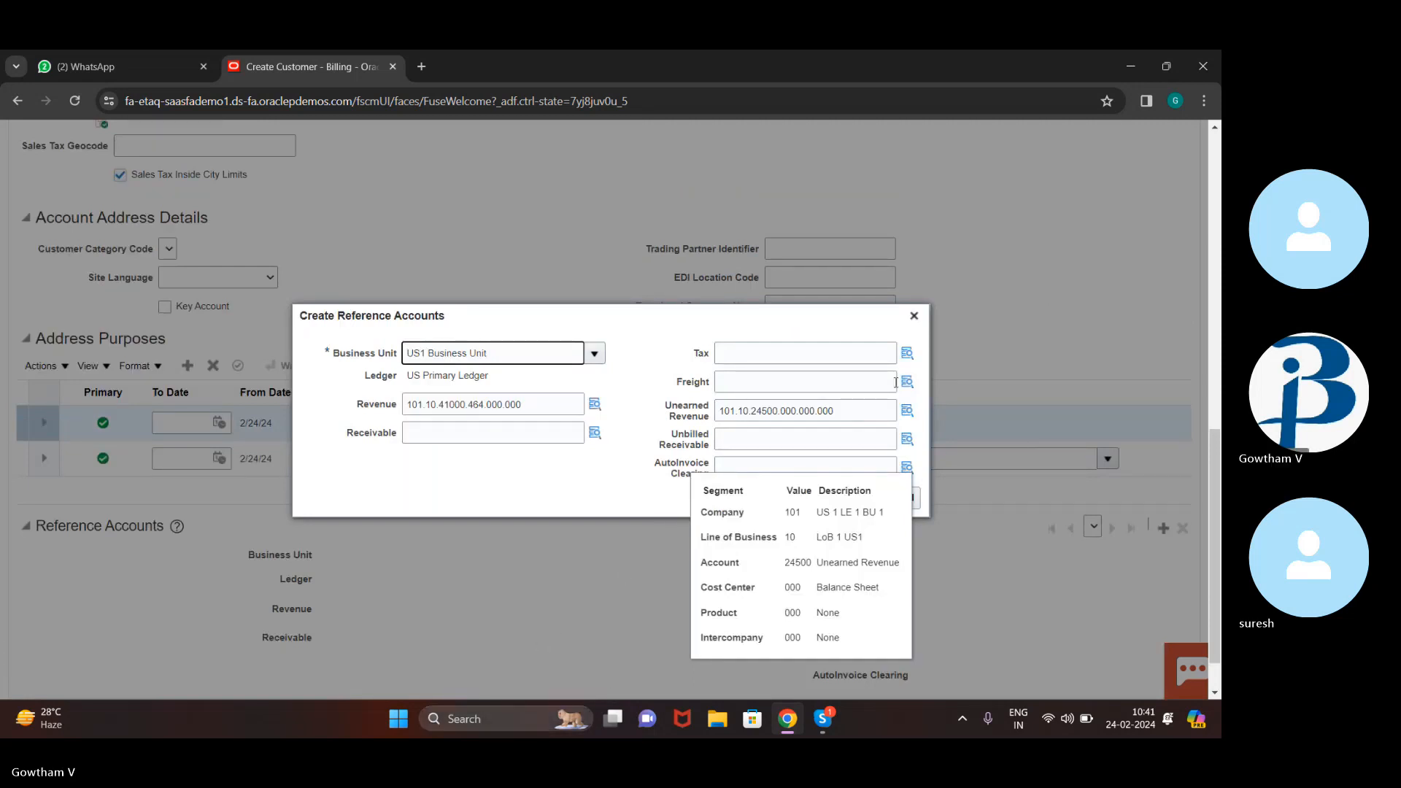
click(858, 411)
click(860, 497)
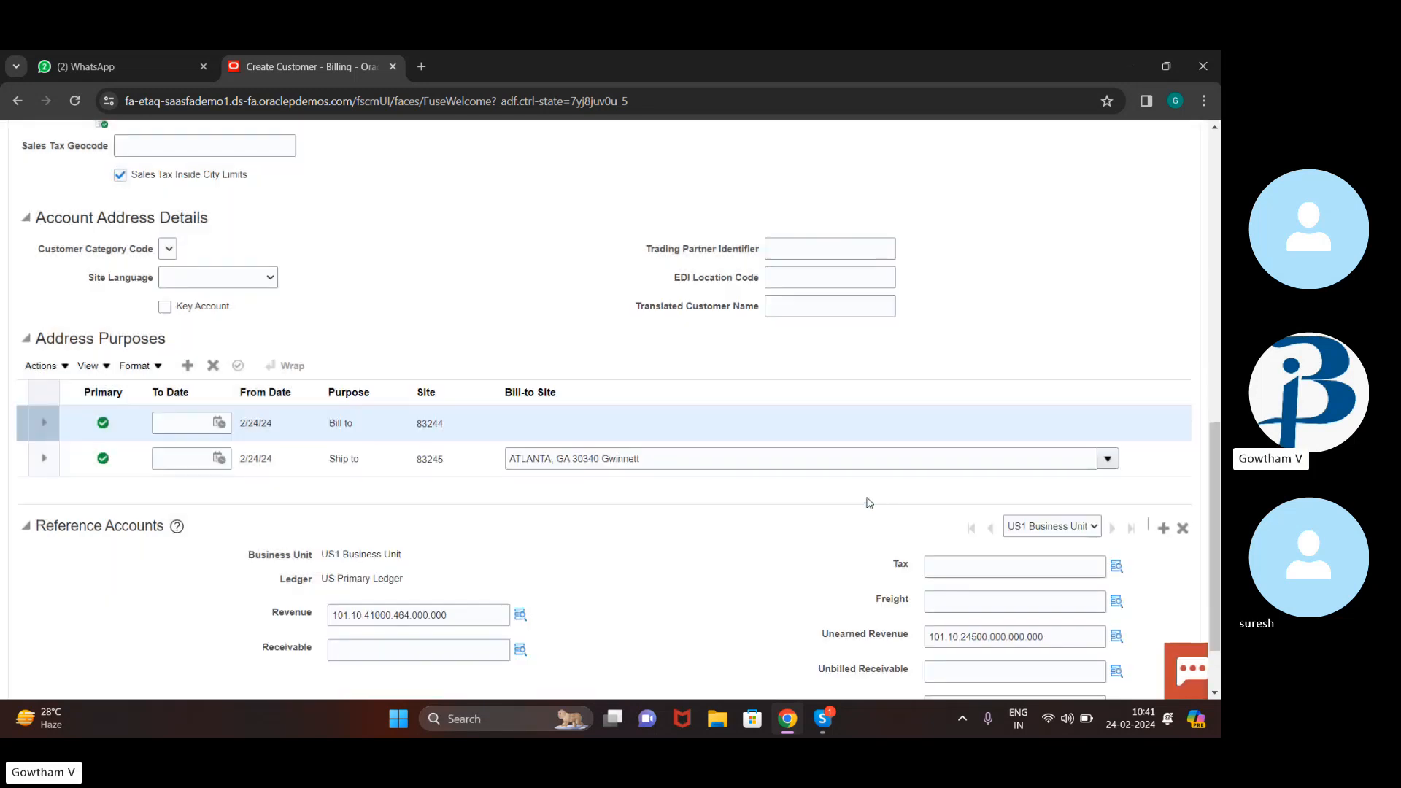
Save and close the Atlanta site with its new reference accounts
scroll(1060, 596, up, 3)
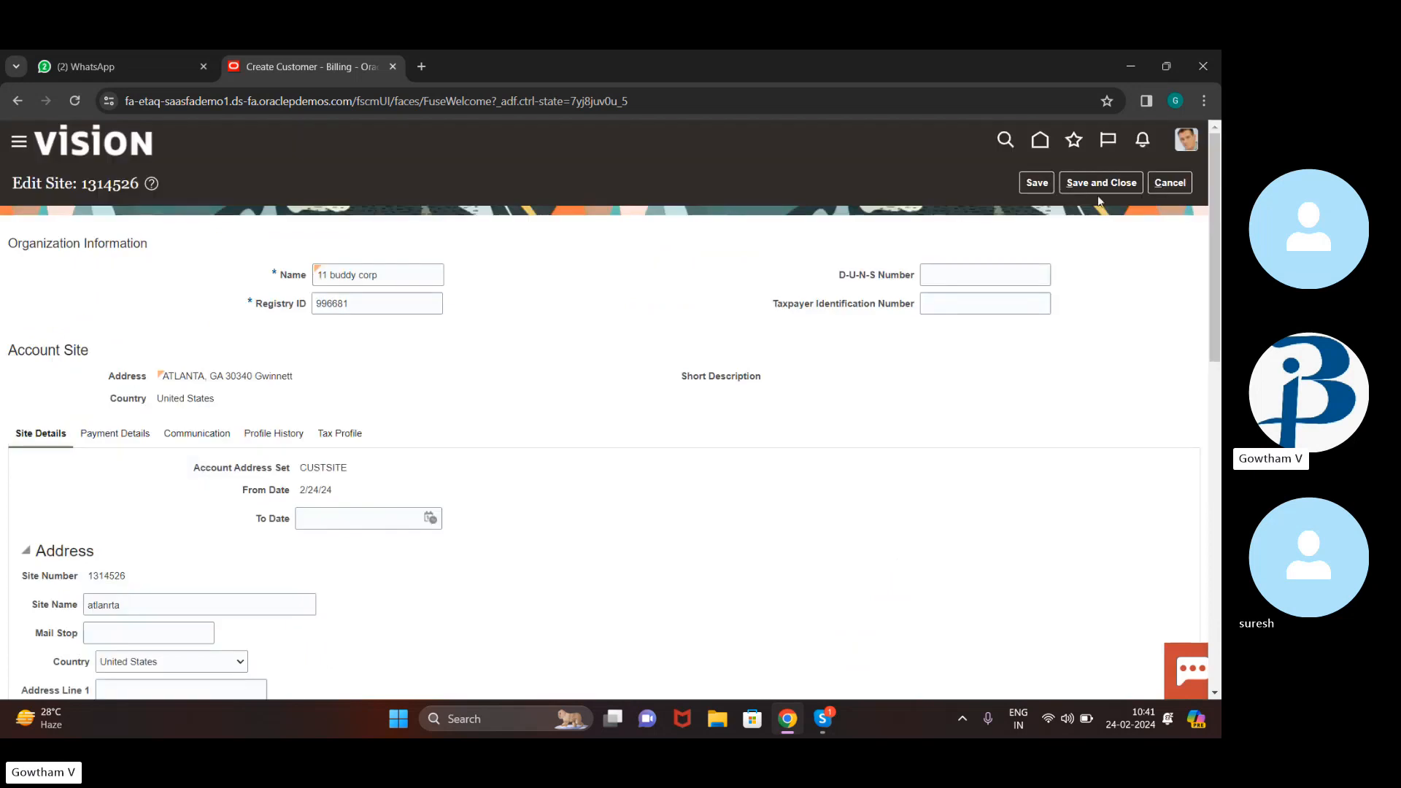
click(1105, 182)
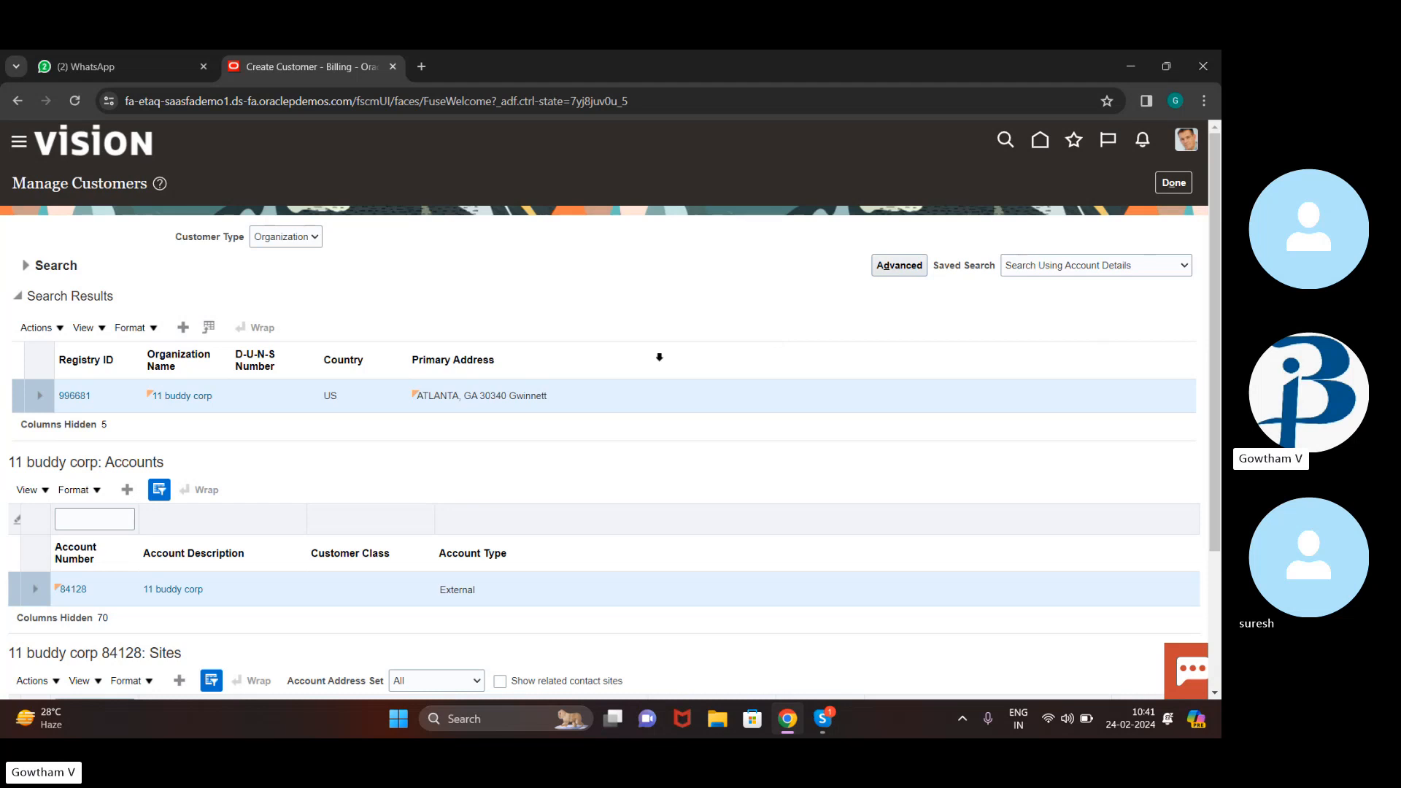
Merge duplicate '11 buddy corporation' into master 11 buddy corp, submit, and confirm the request
click(49, 340)
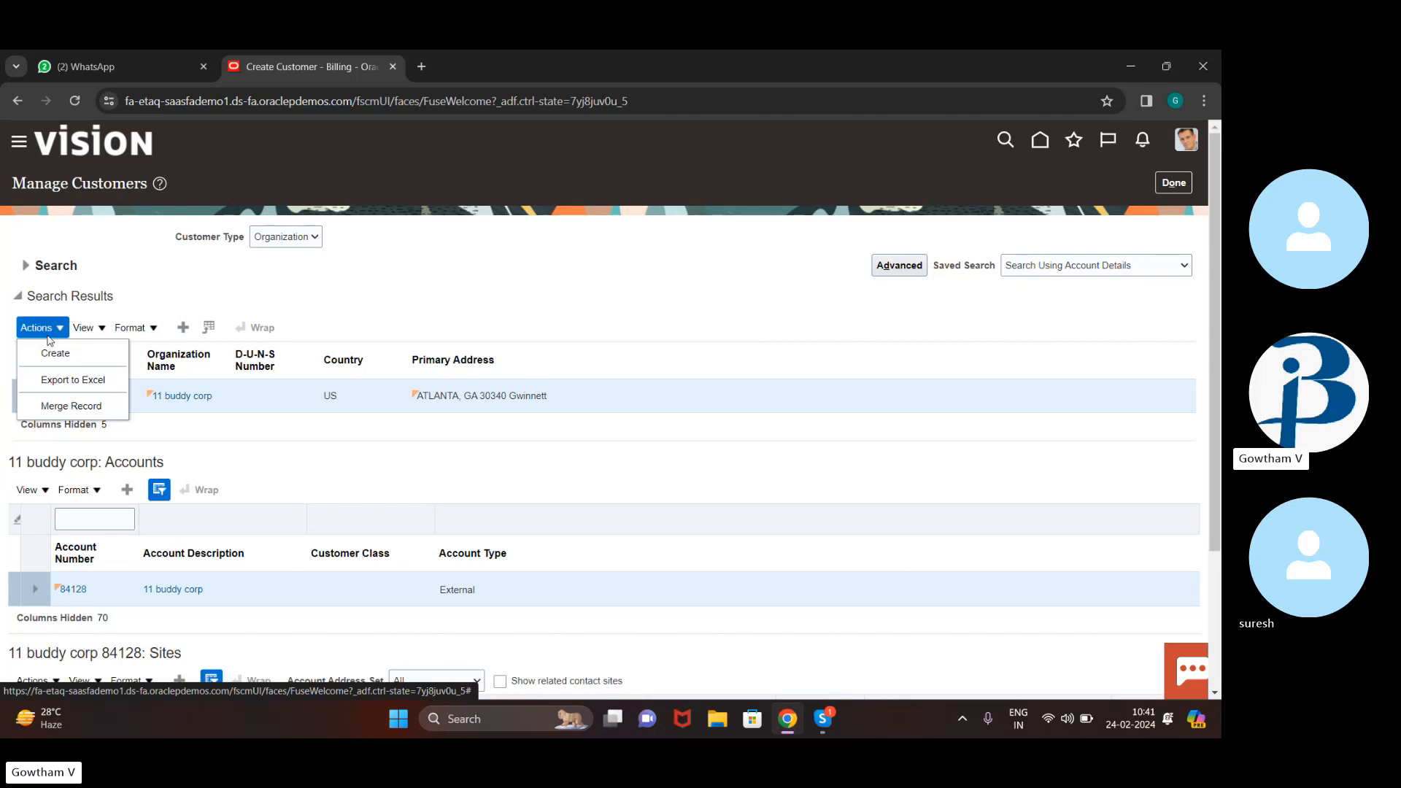
click(54, 406)
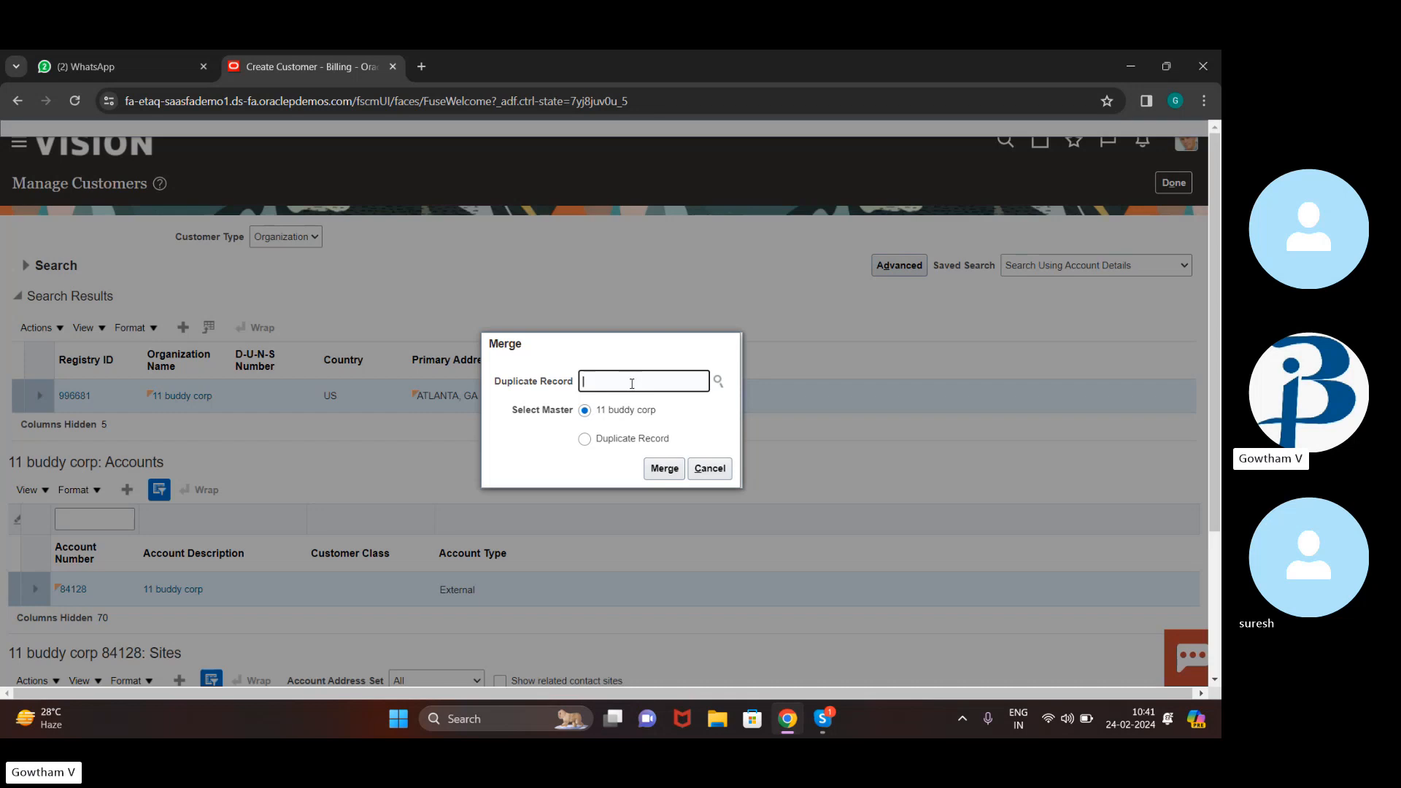
text(11 buddy corp)
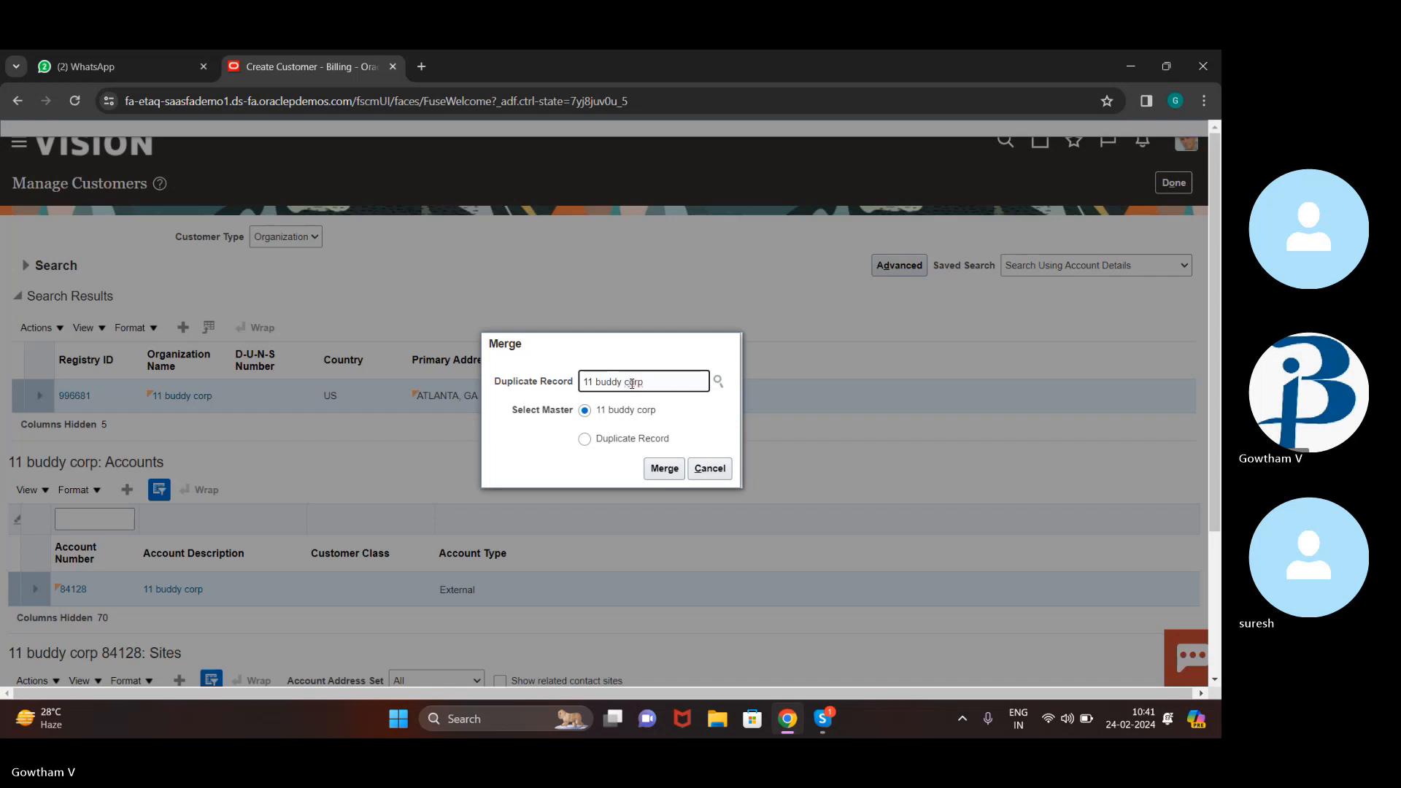
text(oration)
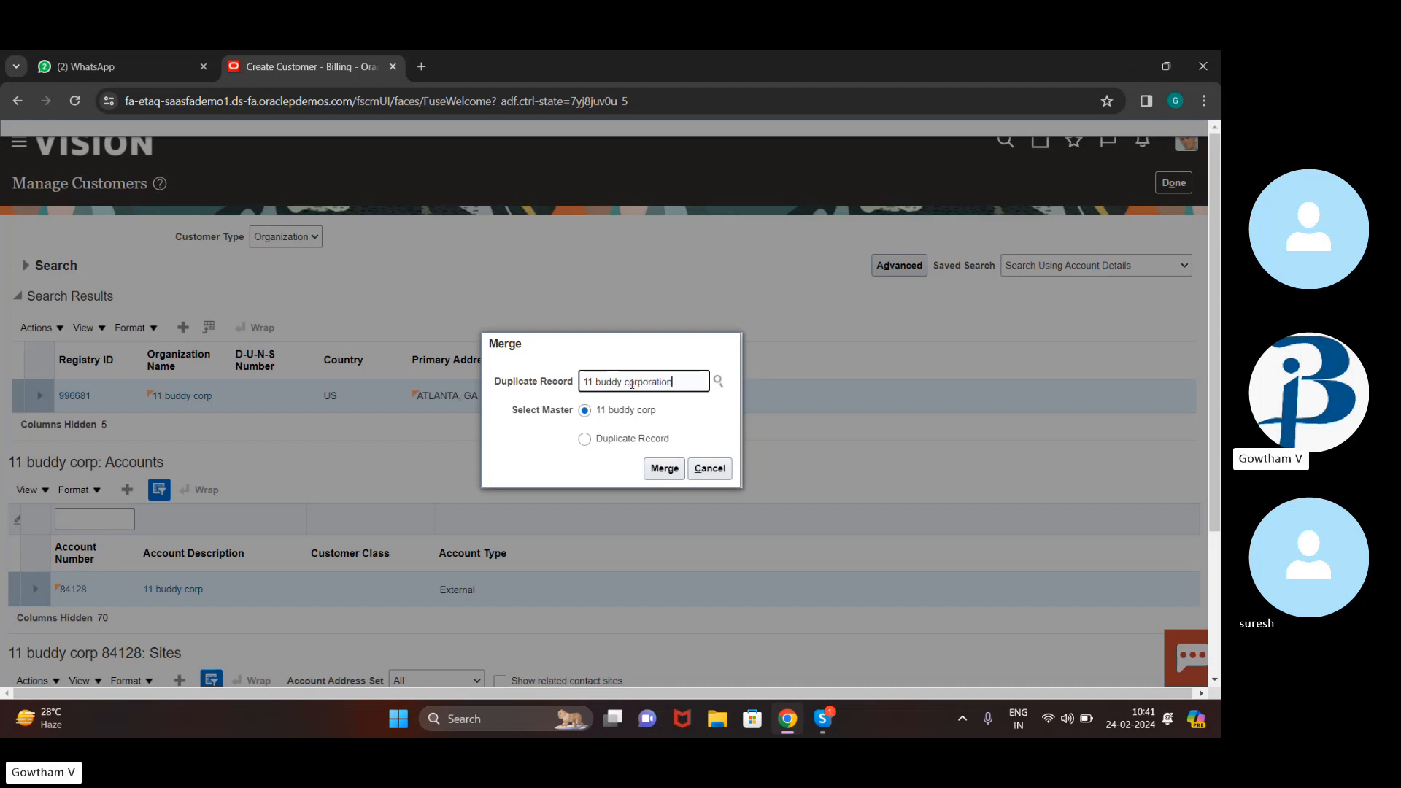
click(661, 471)
click(660, 473)
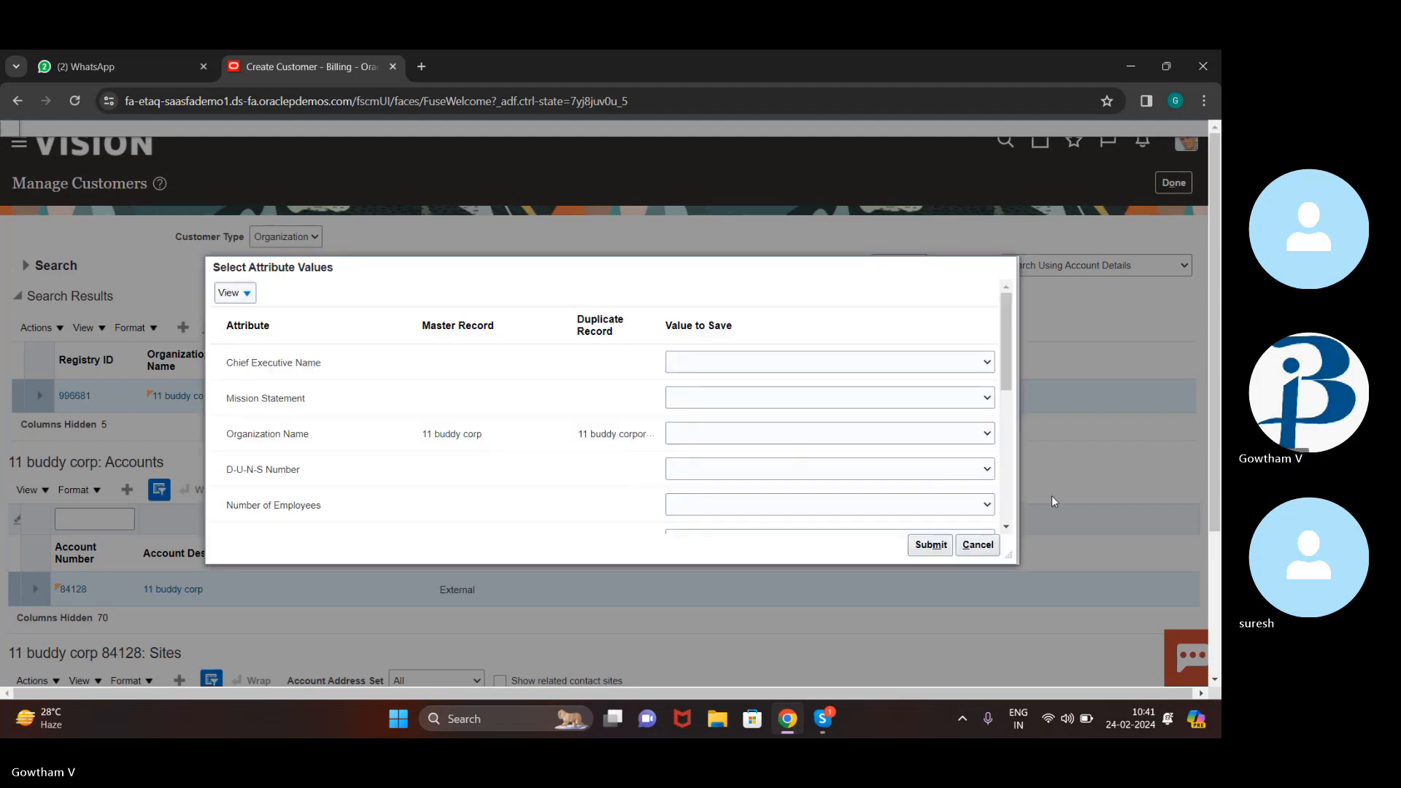
click(937, 545)
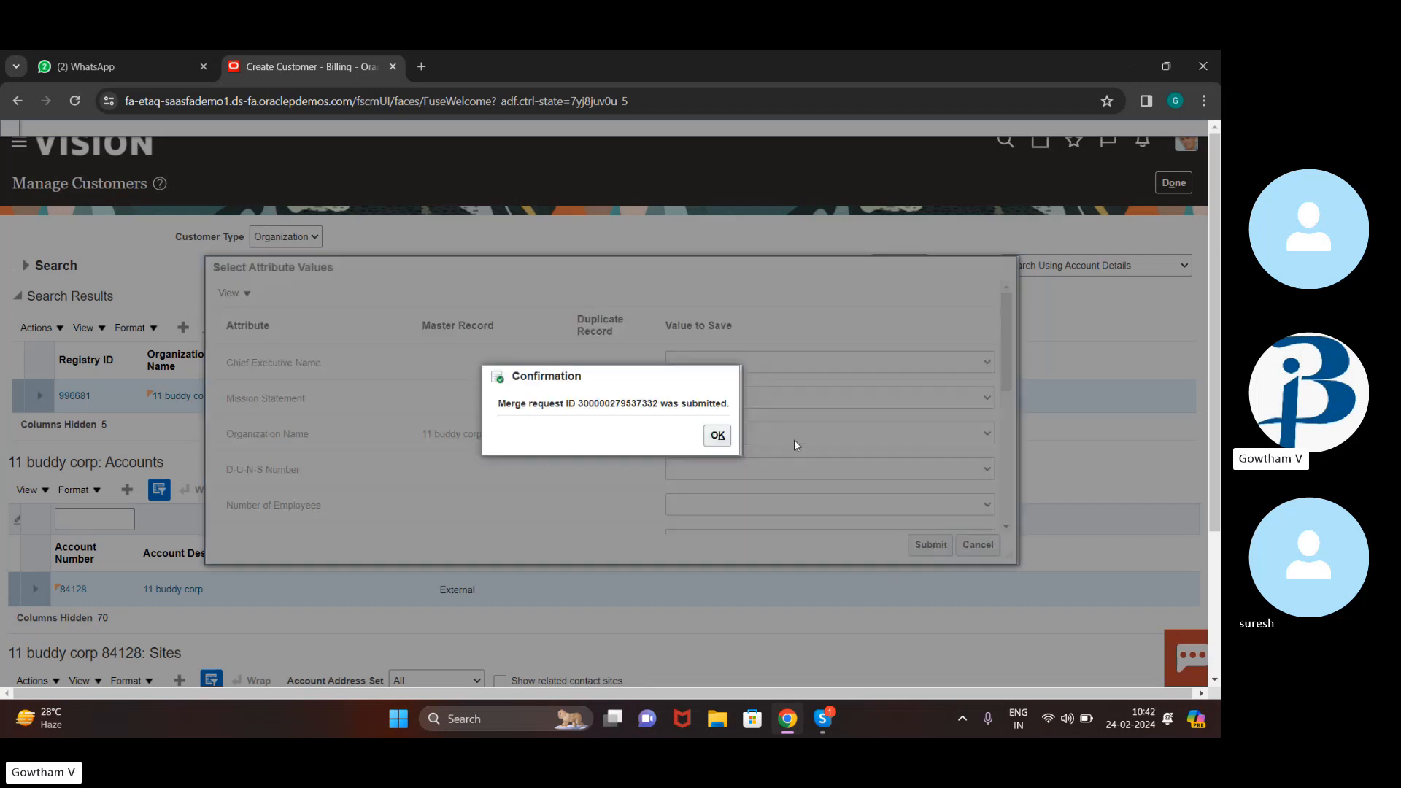
click(718, 435)
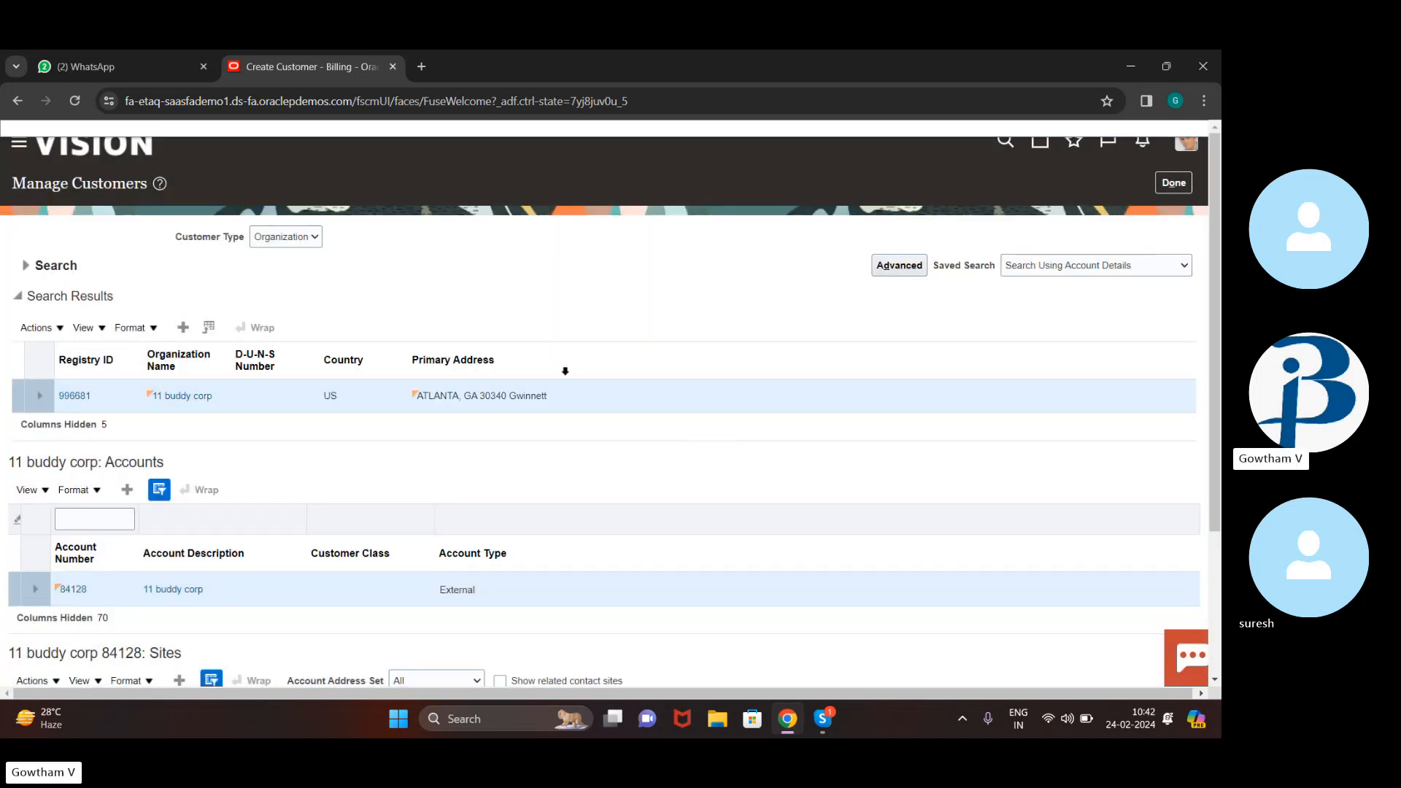
click(1175, 183)
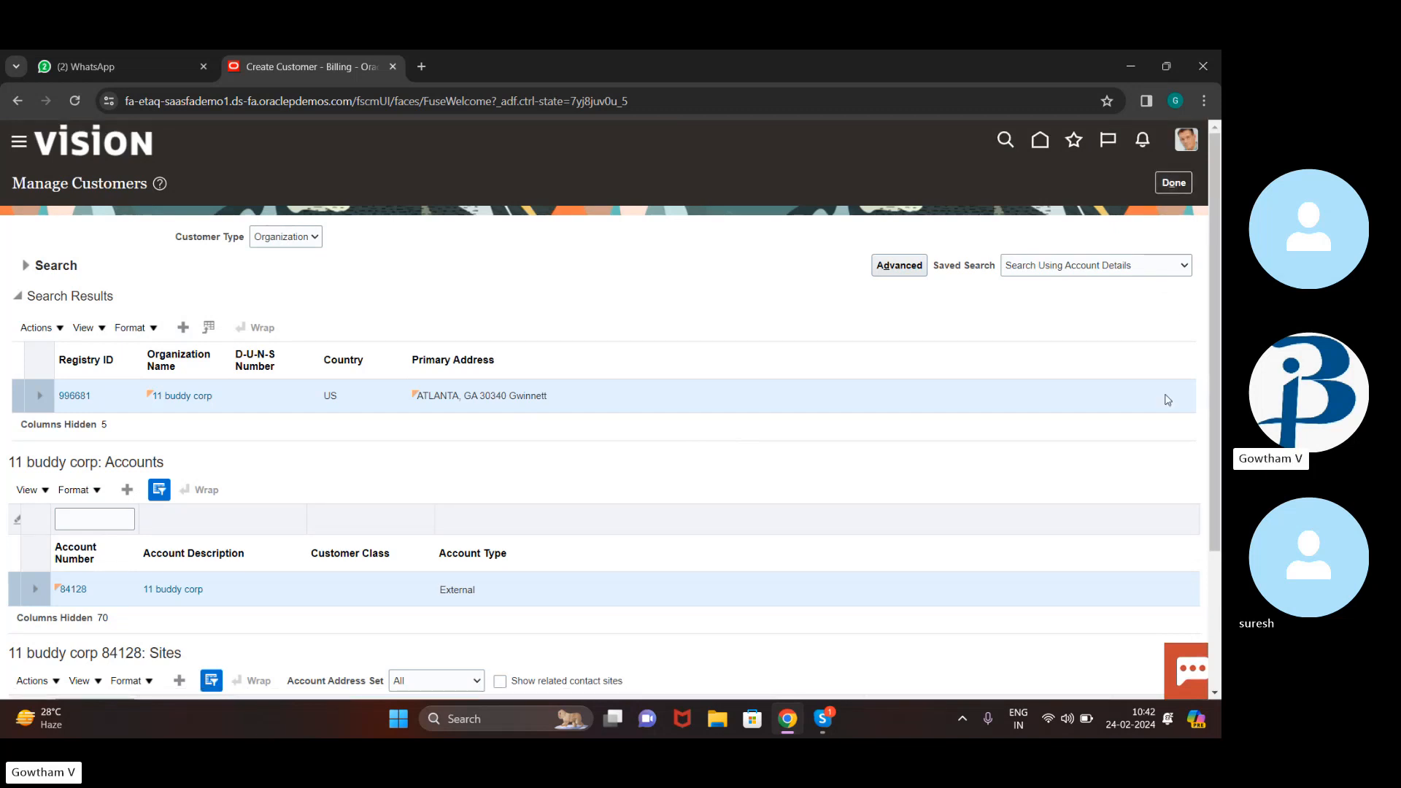
Go from Home through the Billing tasks to Manage Customers
click(1040, 141)
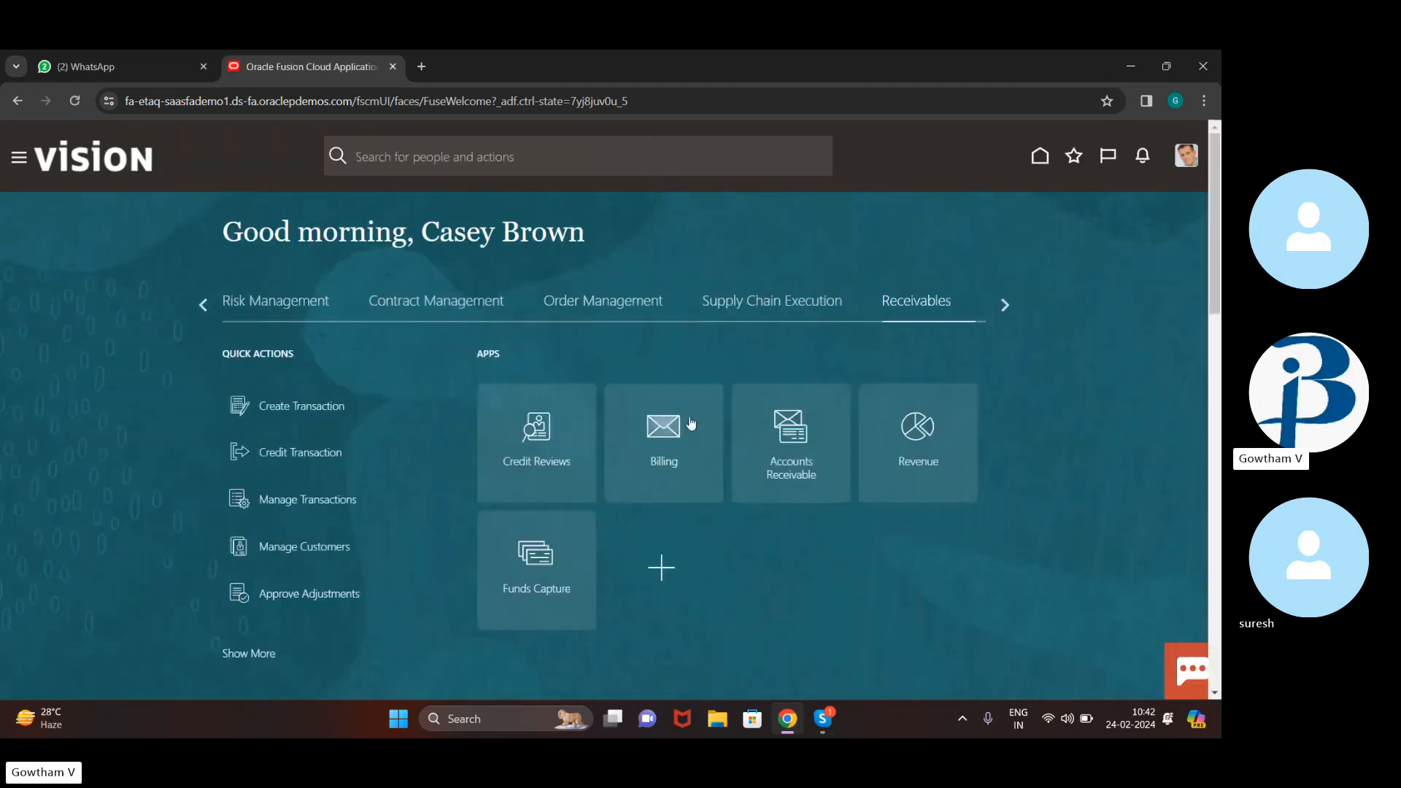
click(665, 430)
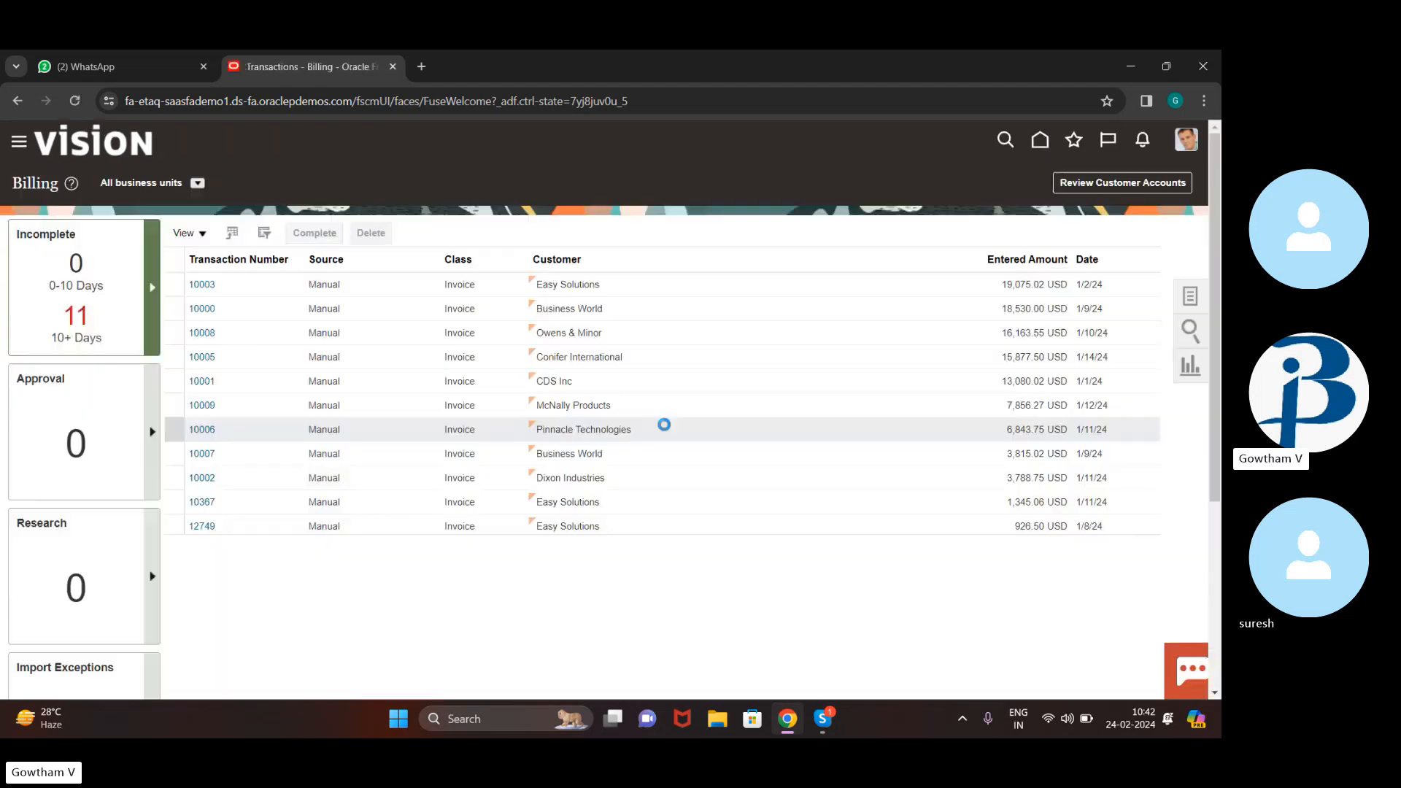
click(1191, 298)
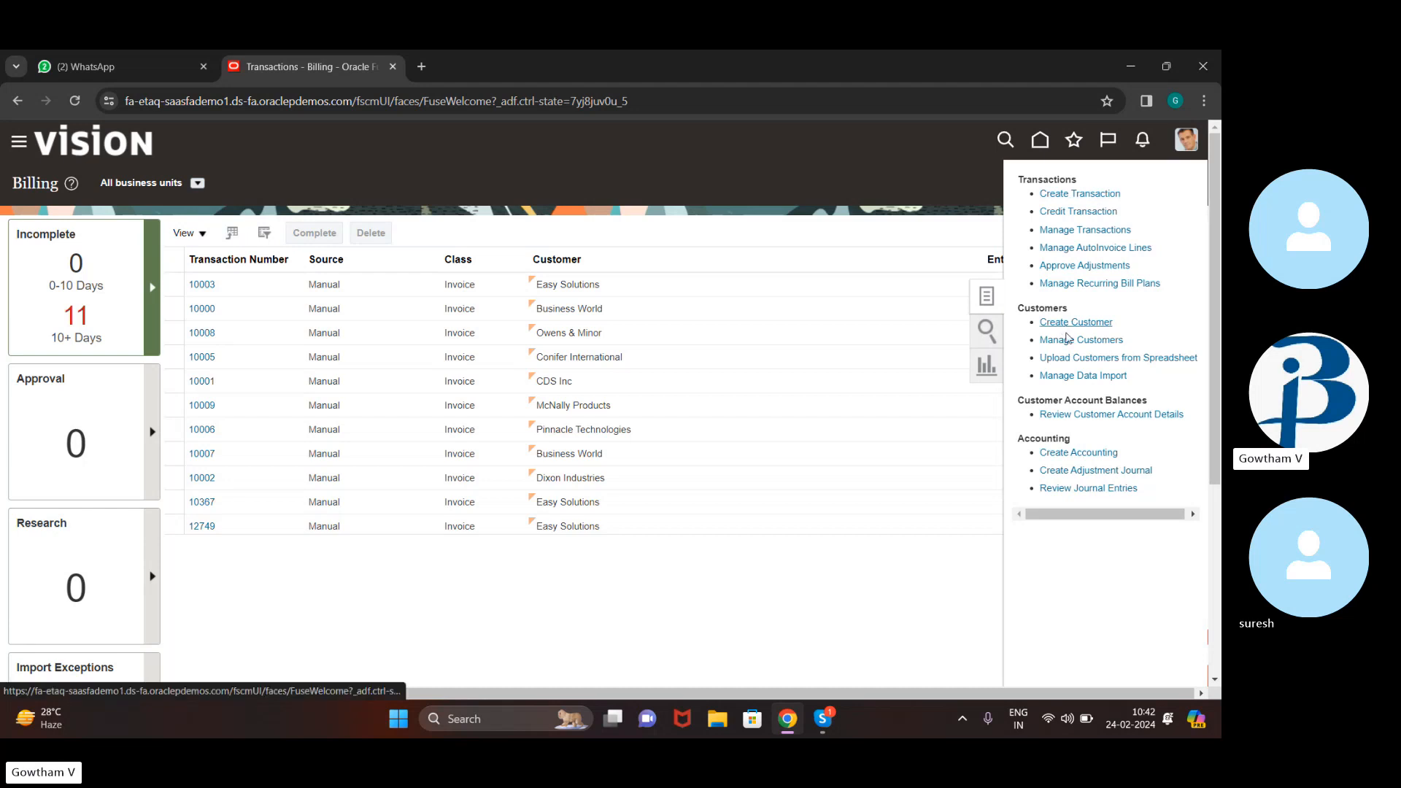
click(1067, 340)
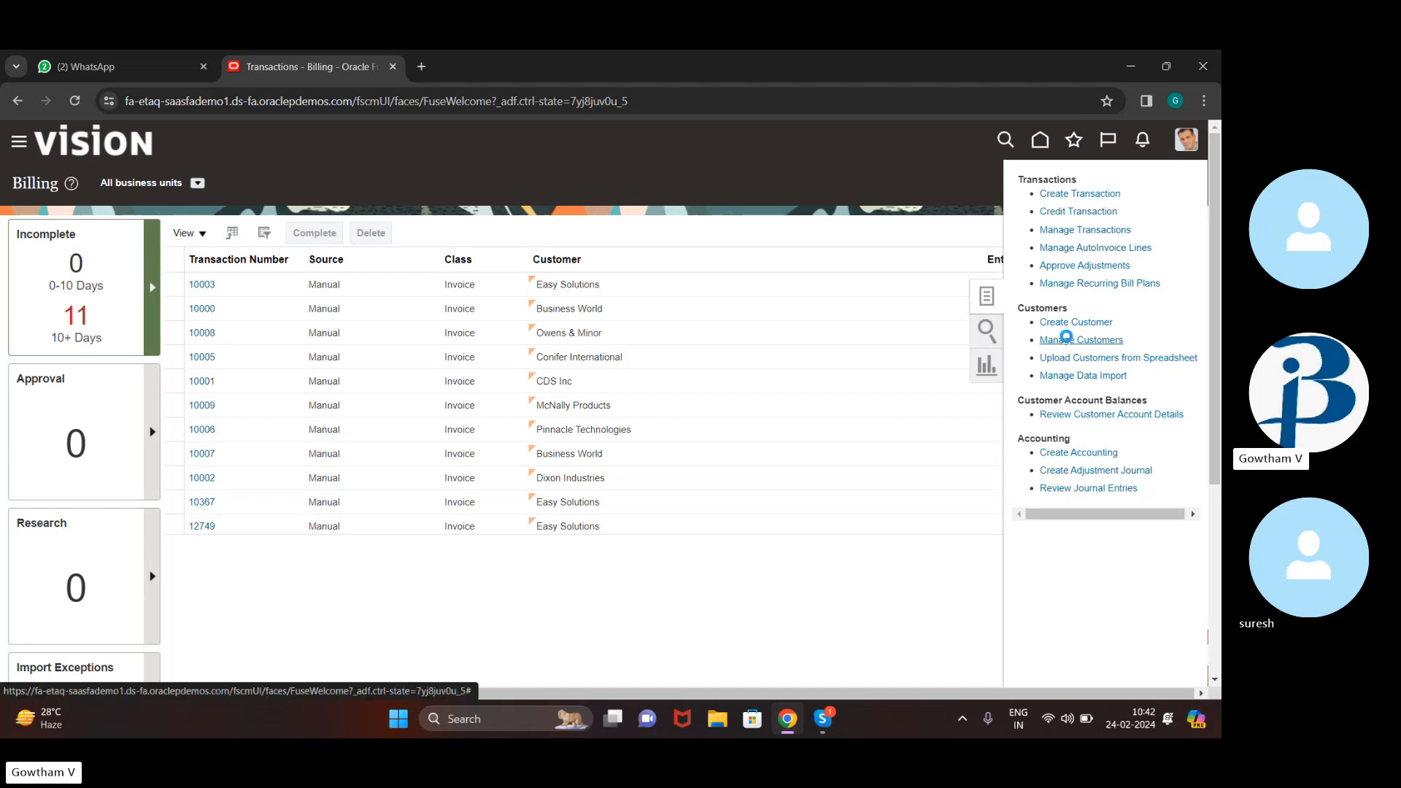
Search customers by Organization Name 77, then mute the microphone in the Skype call
click(441, 344)
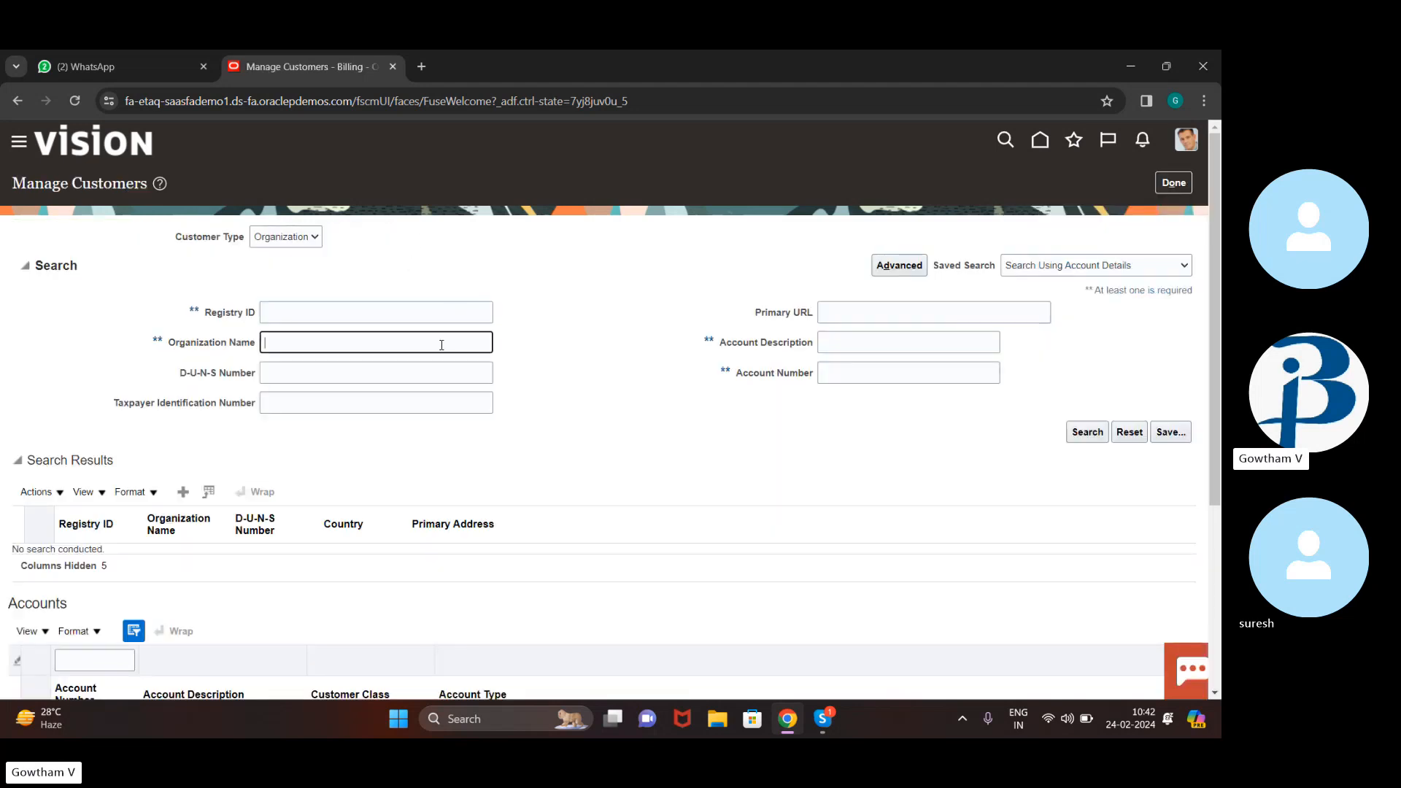
text(77)
click(1089, 440)
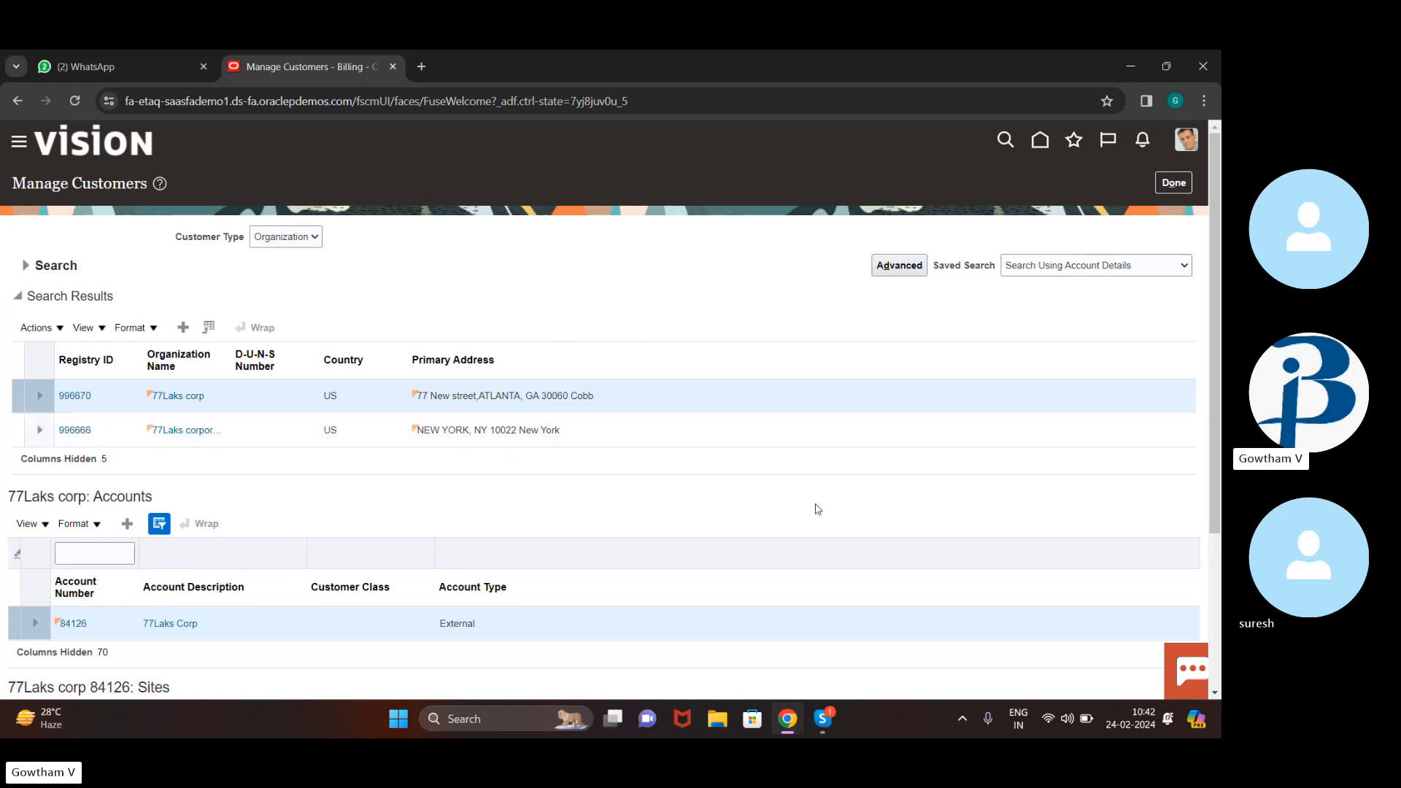
click(824, 724)
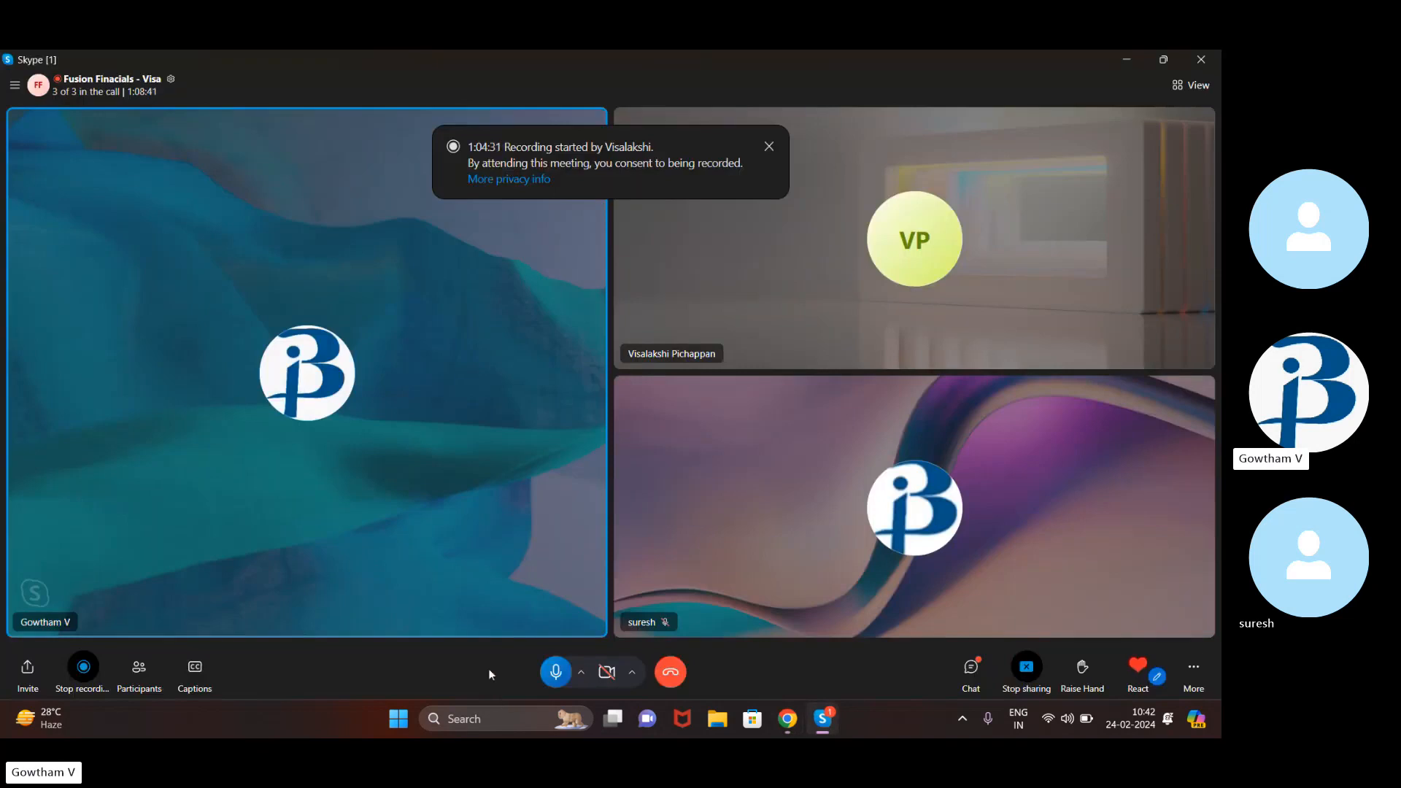
click(557, 671)
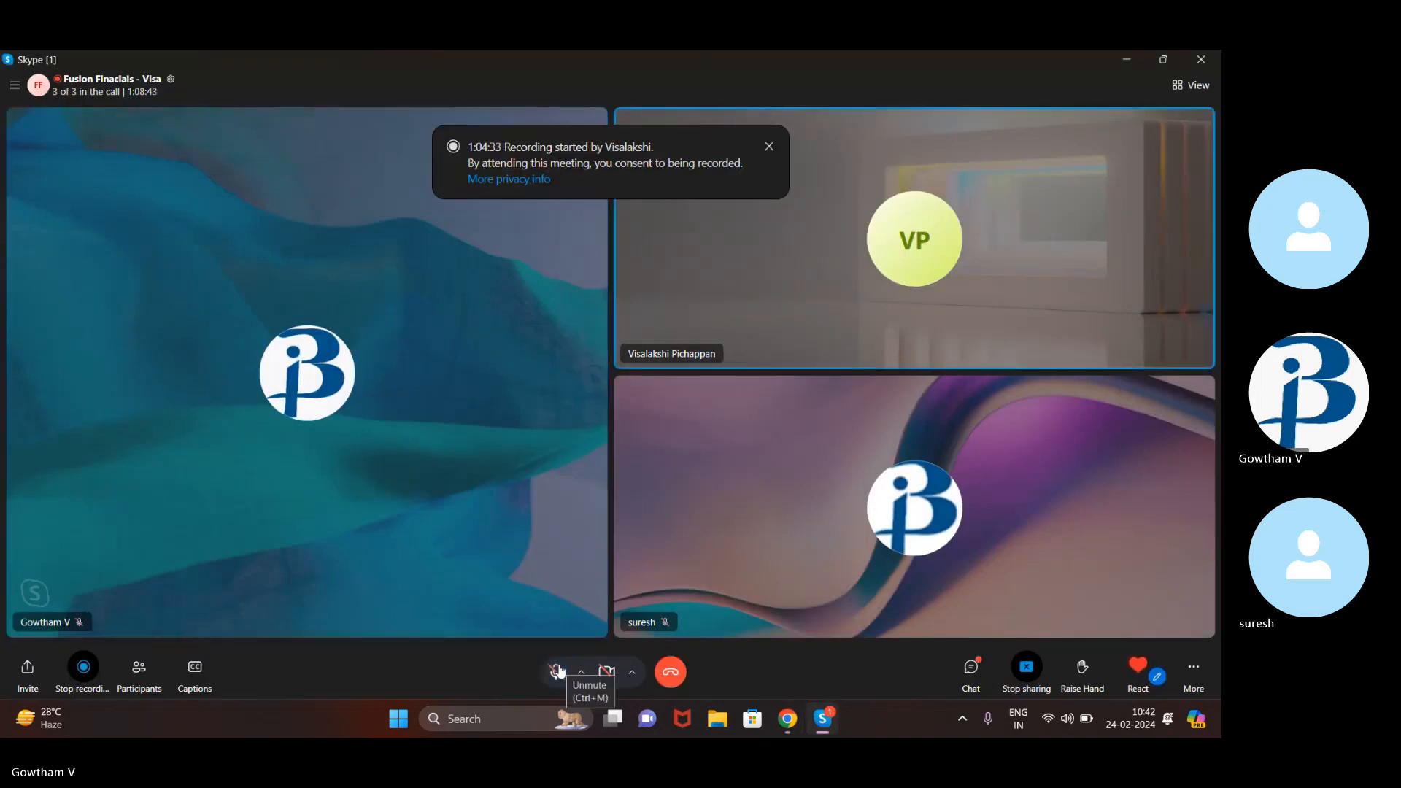
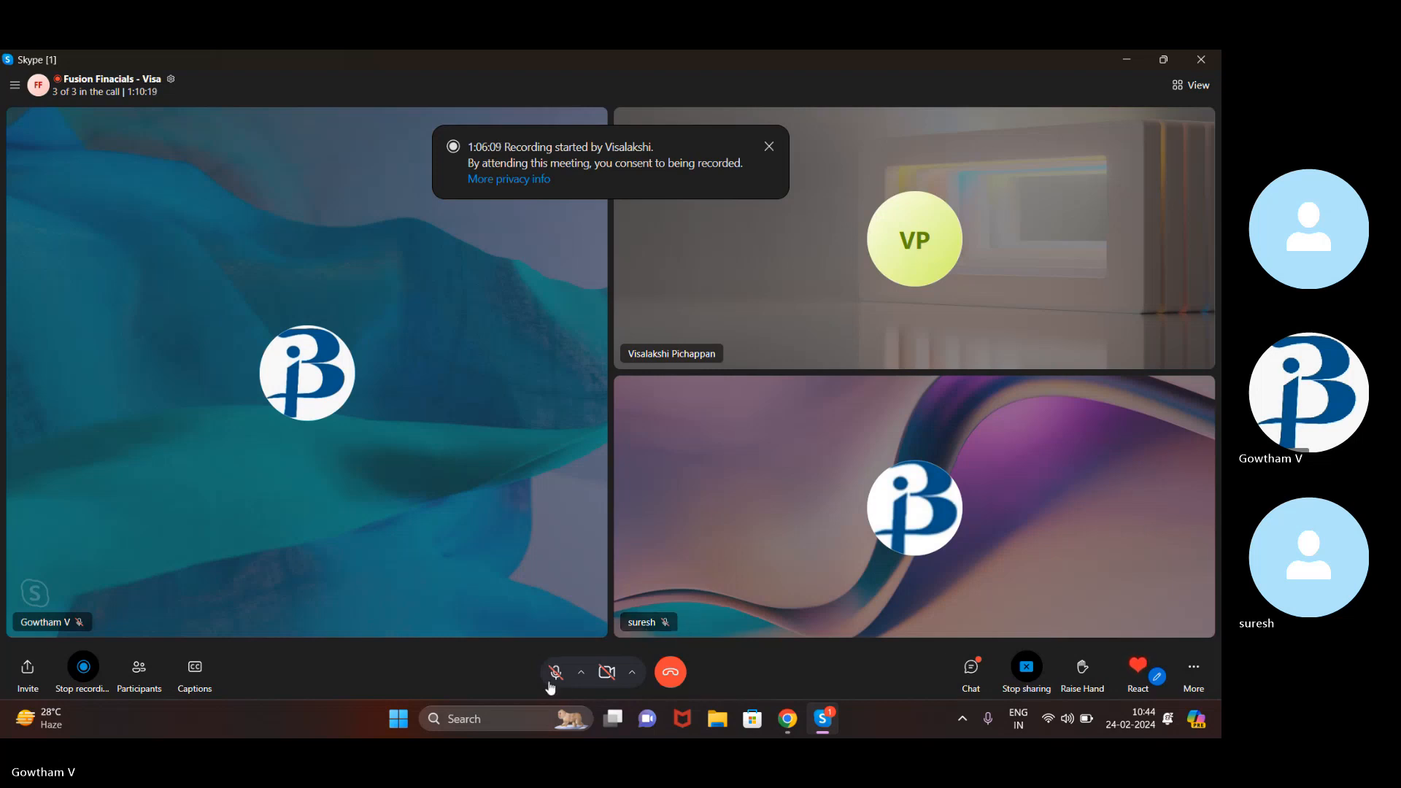
Unmute the Skype microphone and bring the Oracle Manage Customers browser window to the front
click(556, 672)
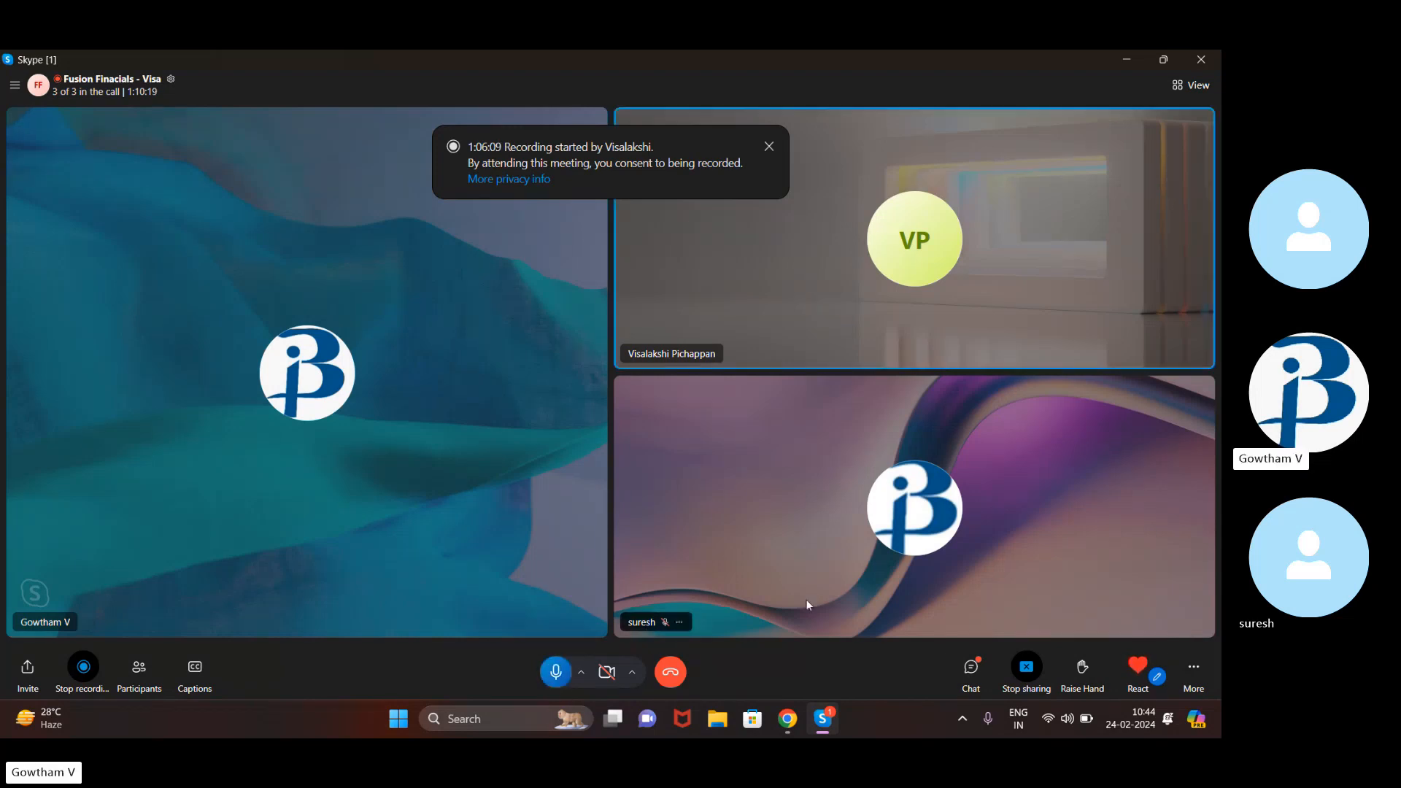
click(784, 723)
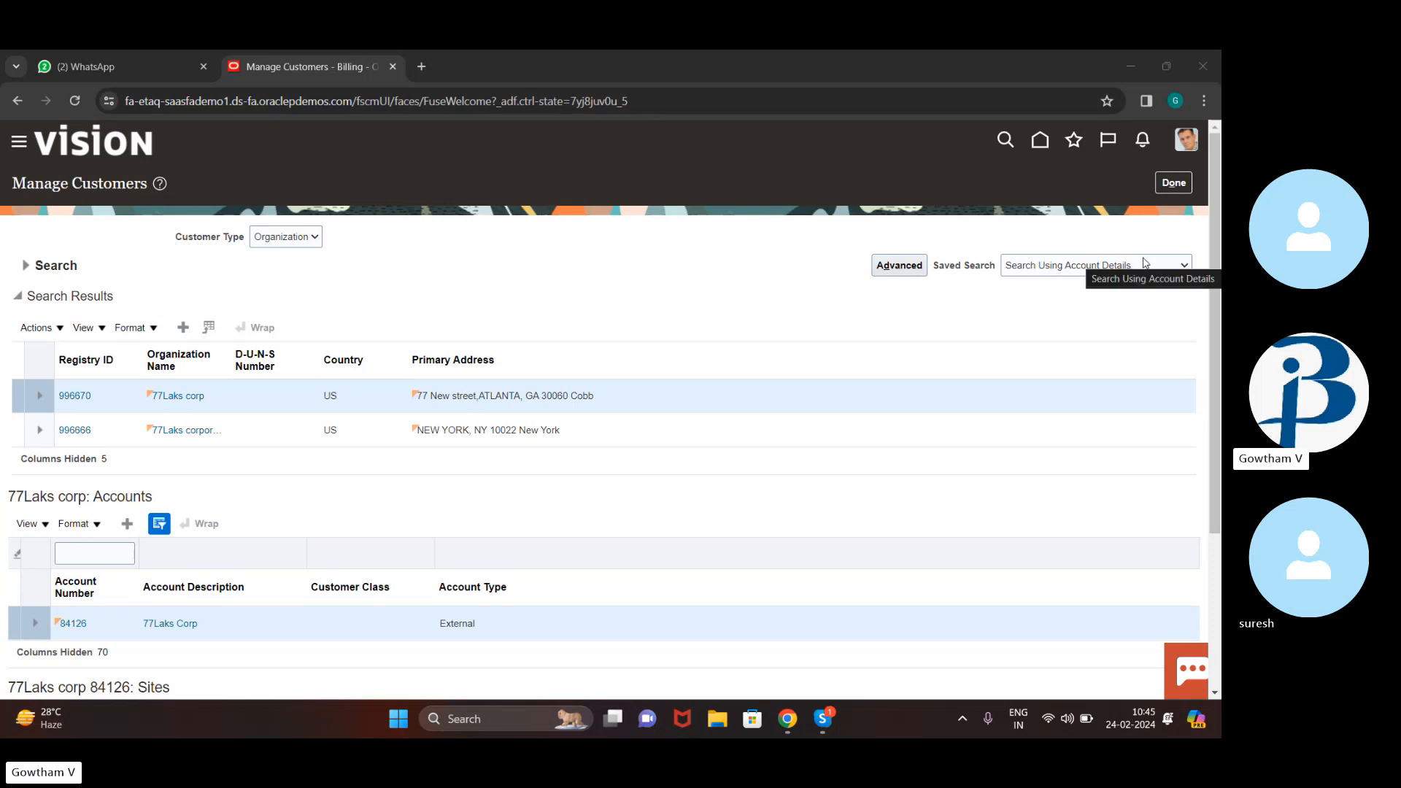
Leave customer search, go Home to the Billing work area, and start a new transaction invoice
click(1170, 181)
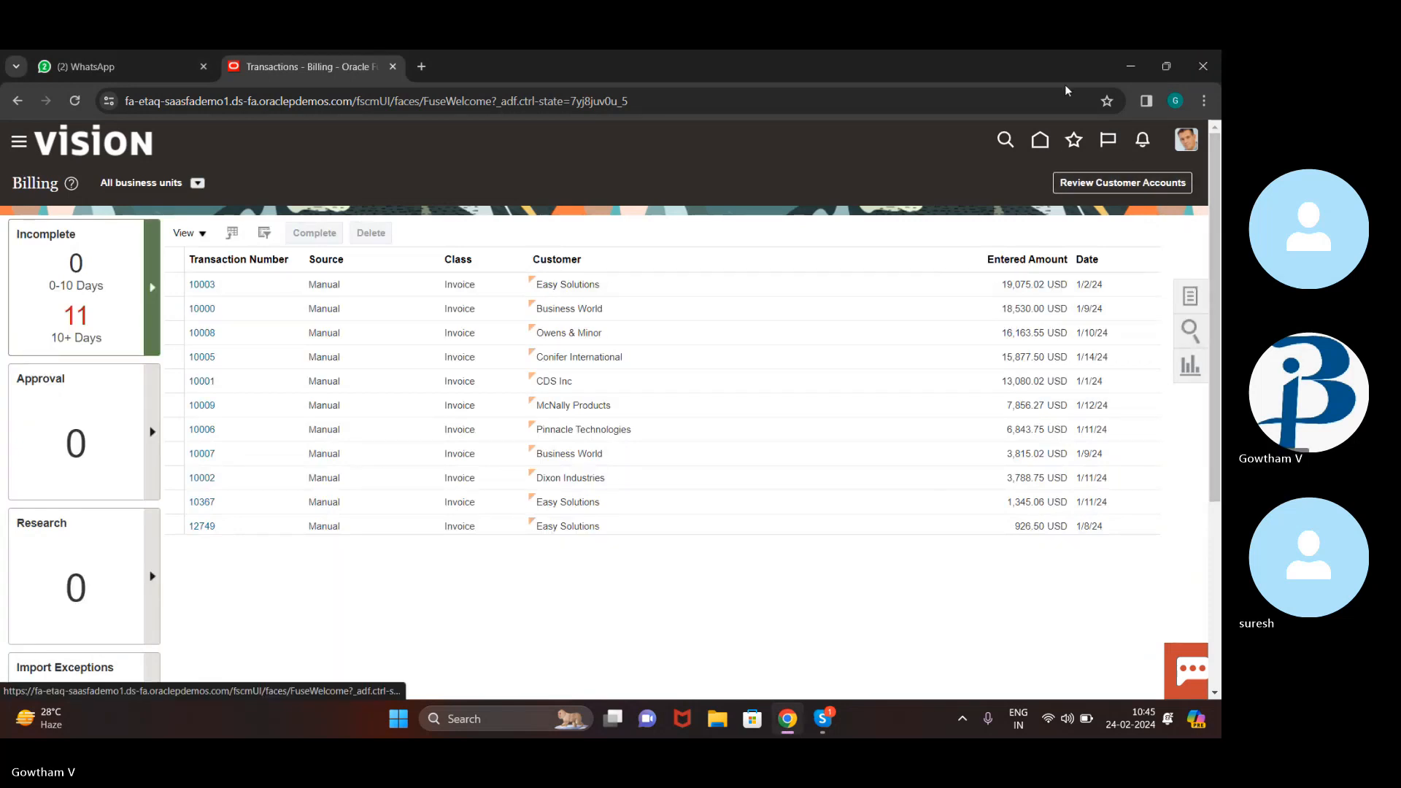
click(1041, 150)
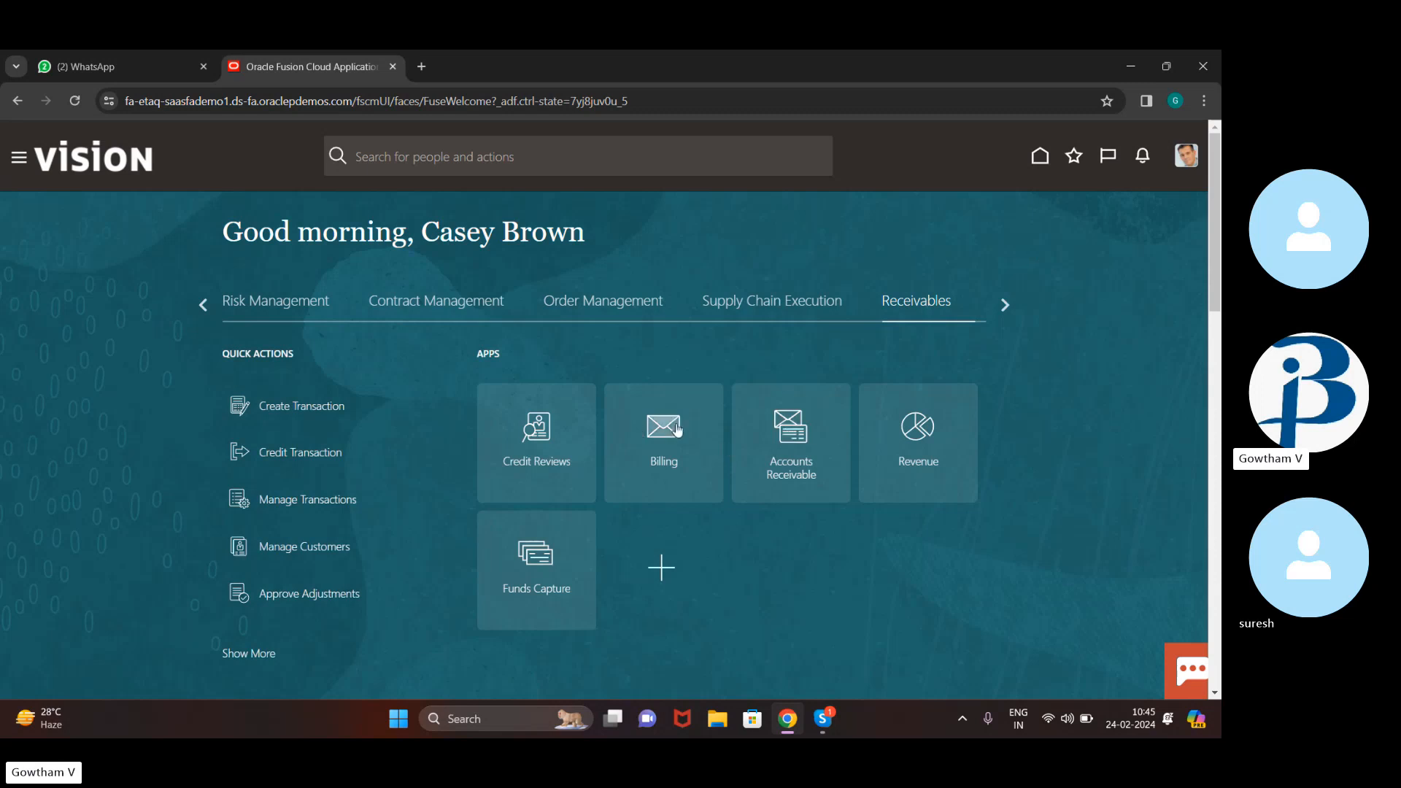
click(678, 430)
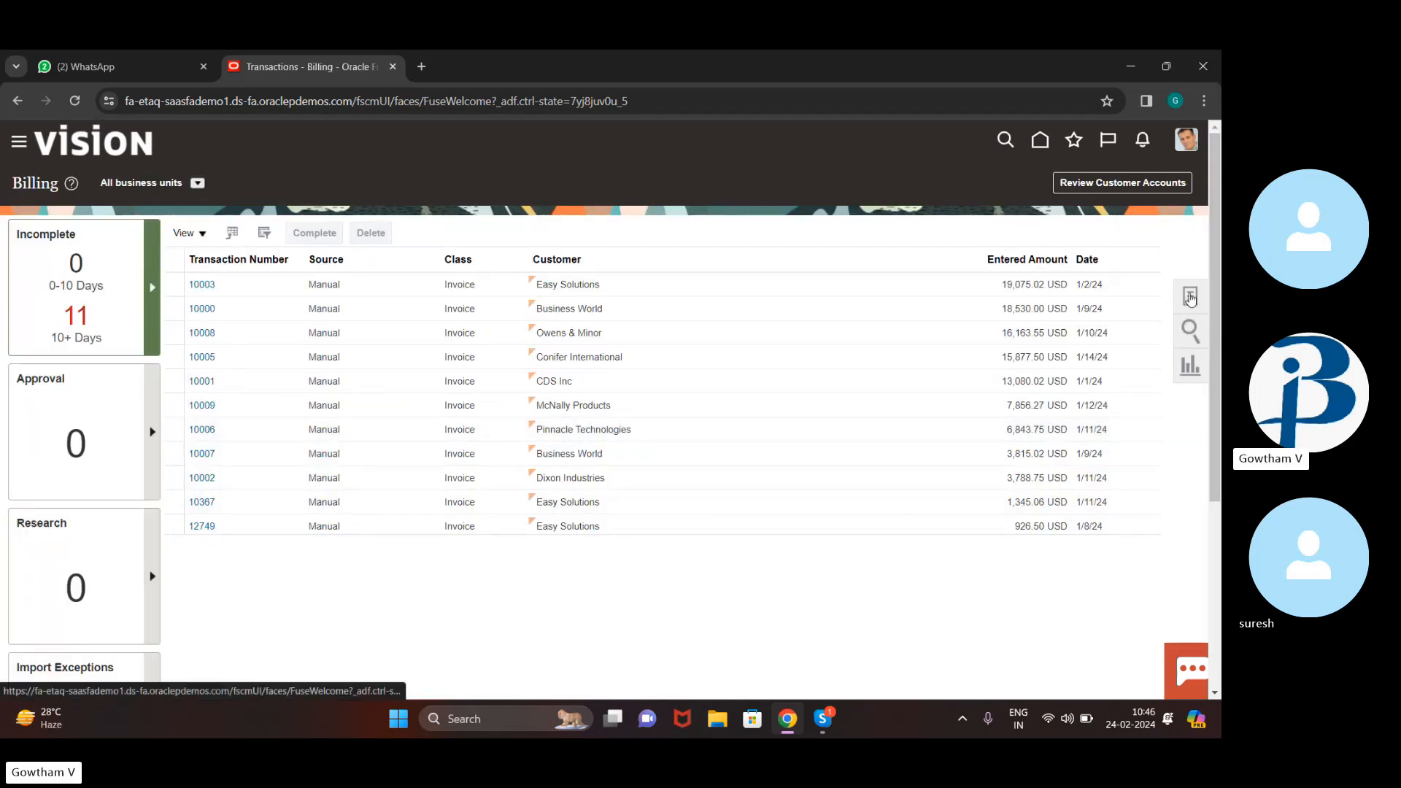
click(1190, 296)
click(1076, 195)
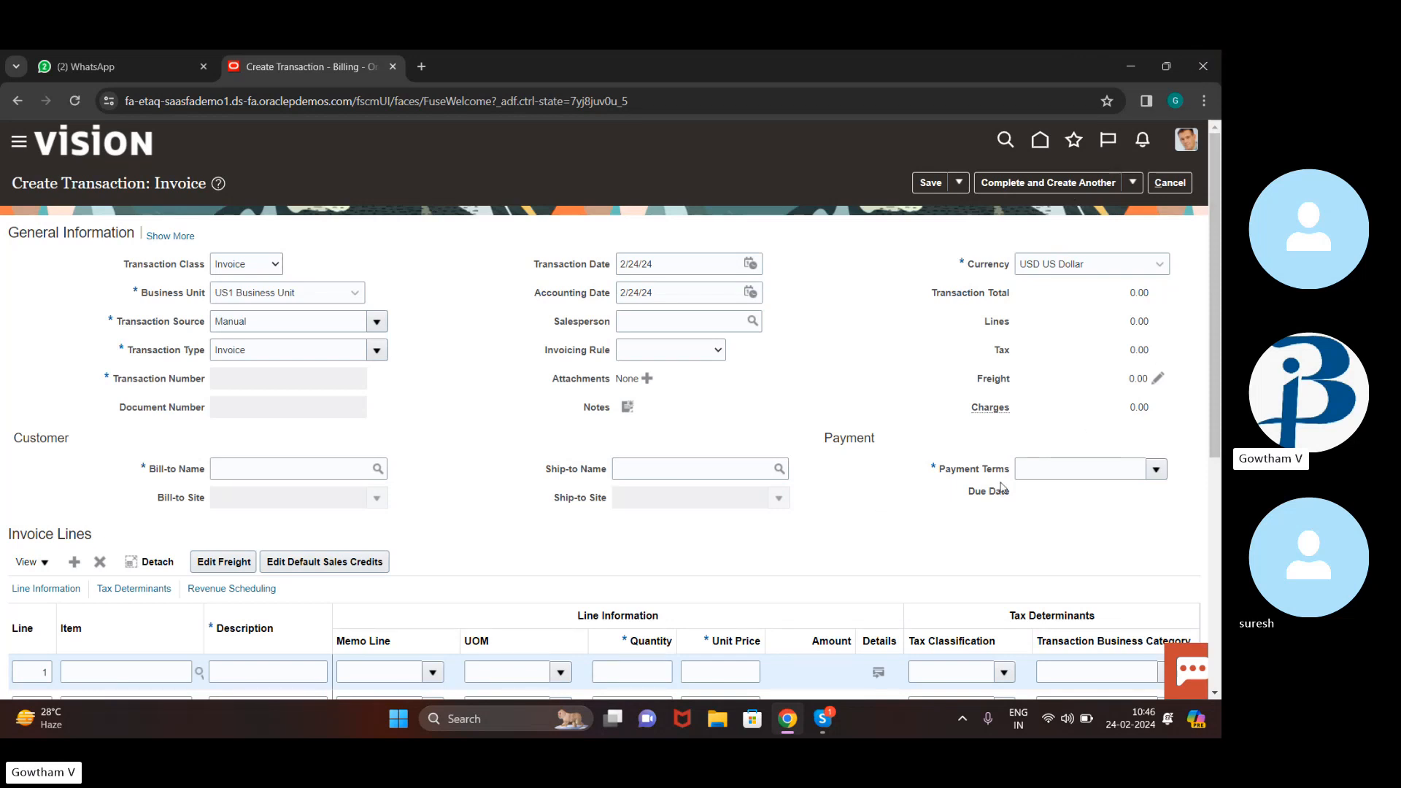
Keep Invoice as transaction type and search for bill-to customer '11 buddy corporation'
click(377, 349)
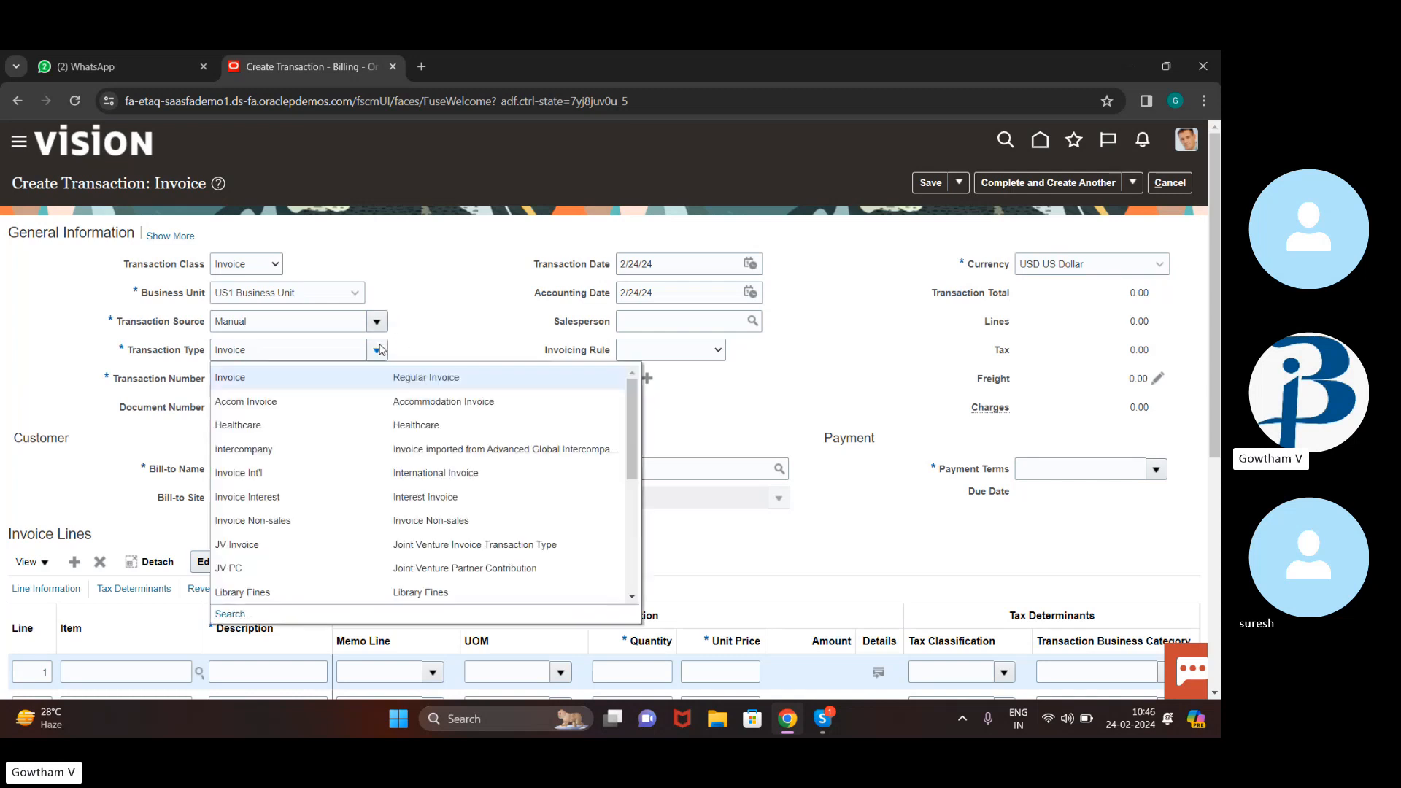
click(482, 285)
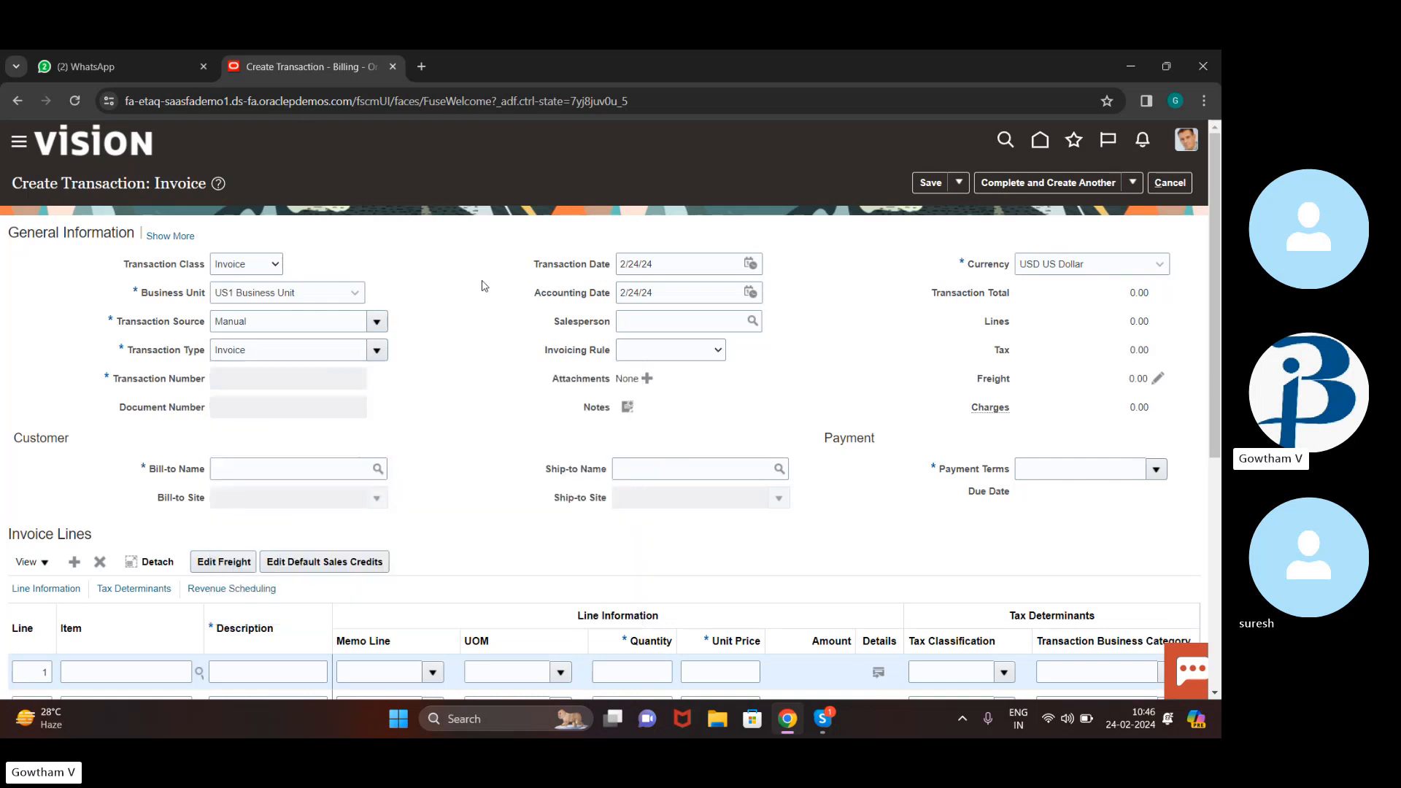
click(284, 471)
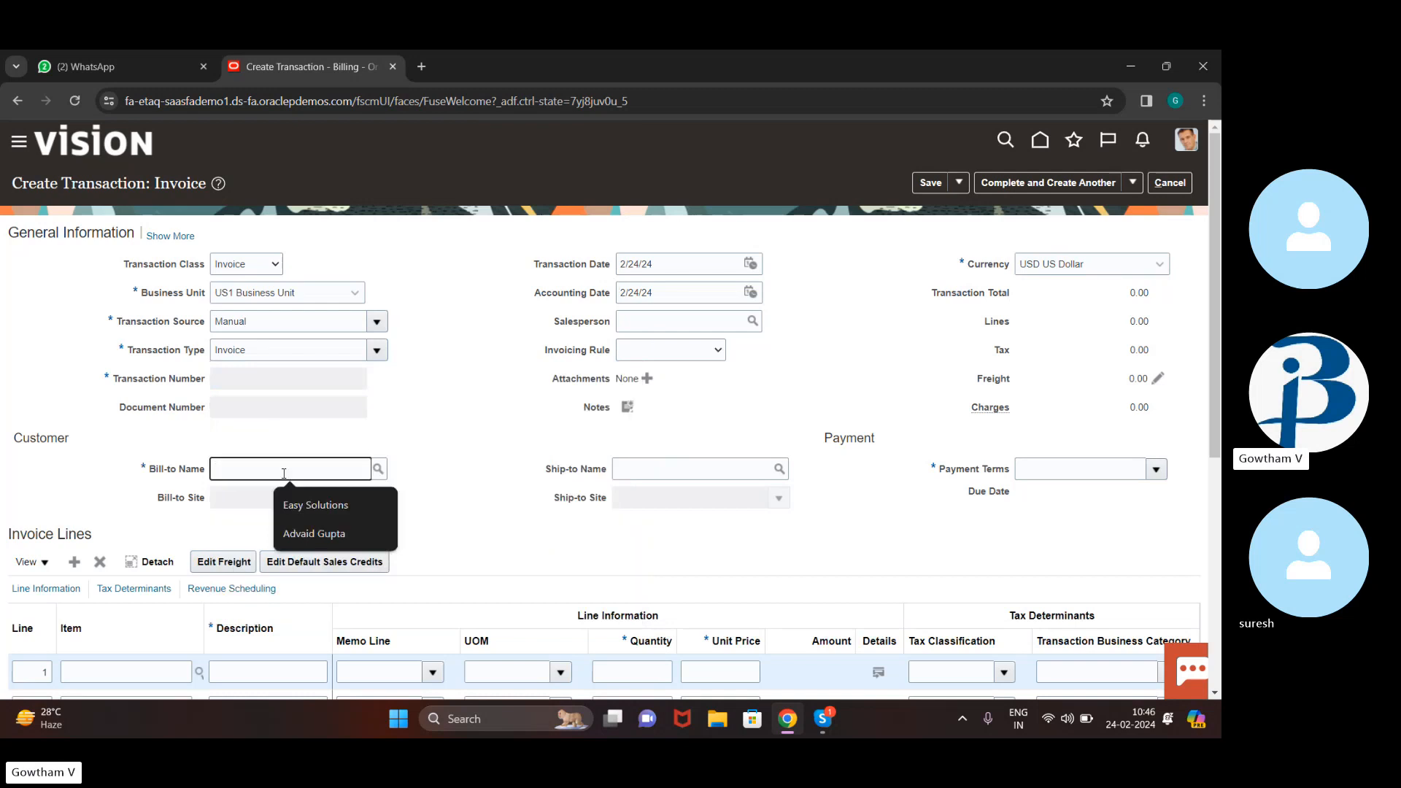
text(11)
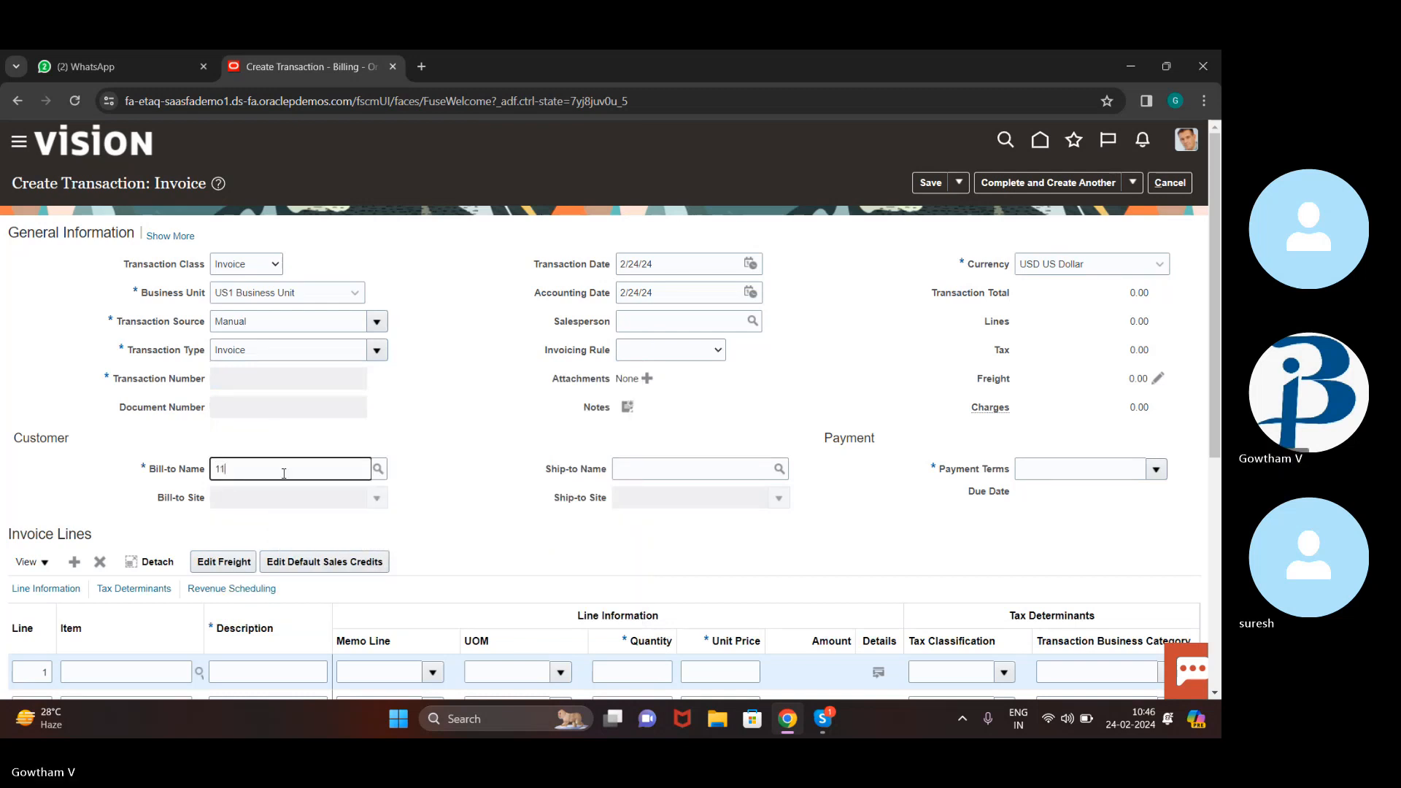
text( buddy)
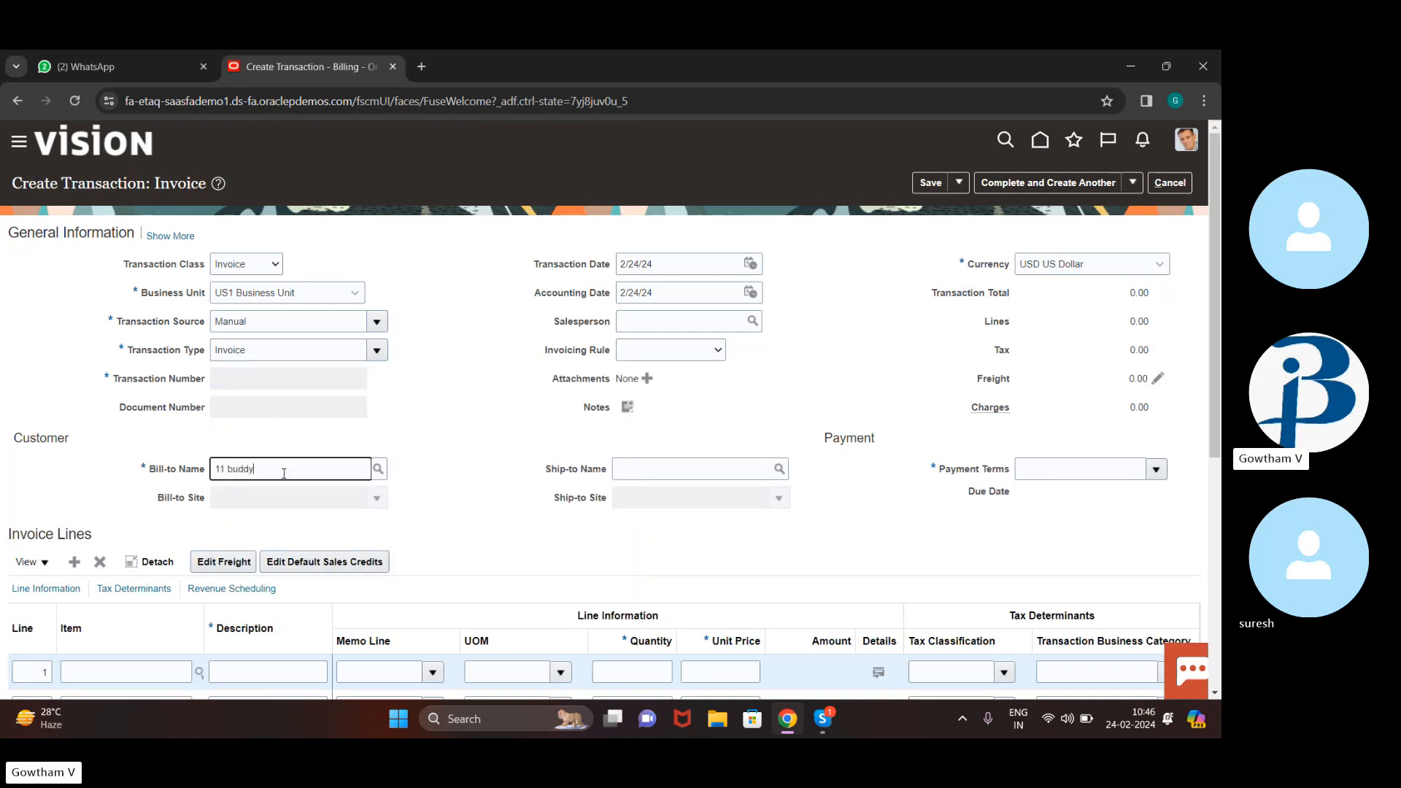
text( corporation)
click(379, 469)
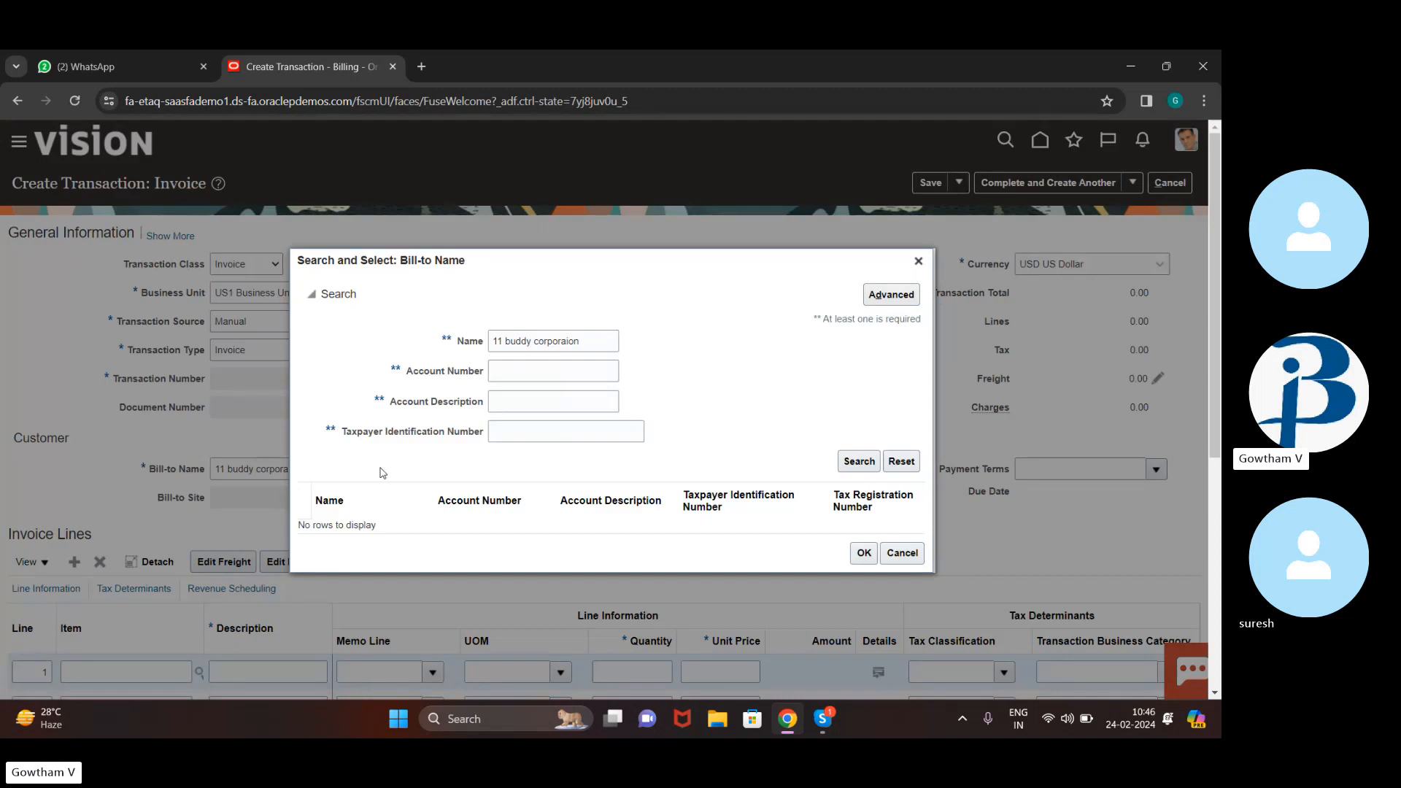
click(875, 464)
Retry the bill-to search with the name changed to 77, then close it and cancel the invoice
click(849, 463)
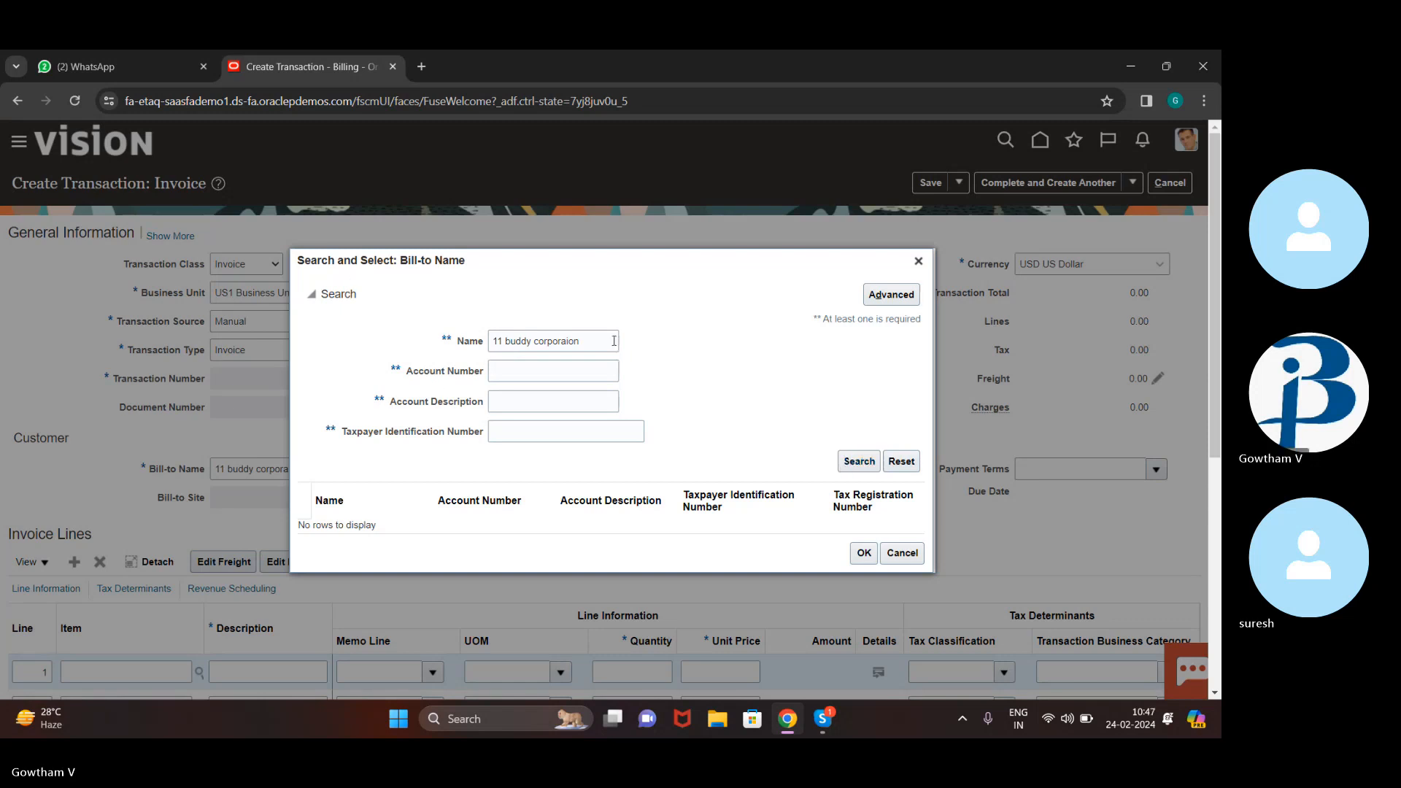
click(588, 343)
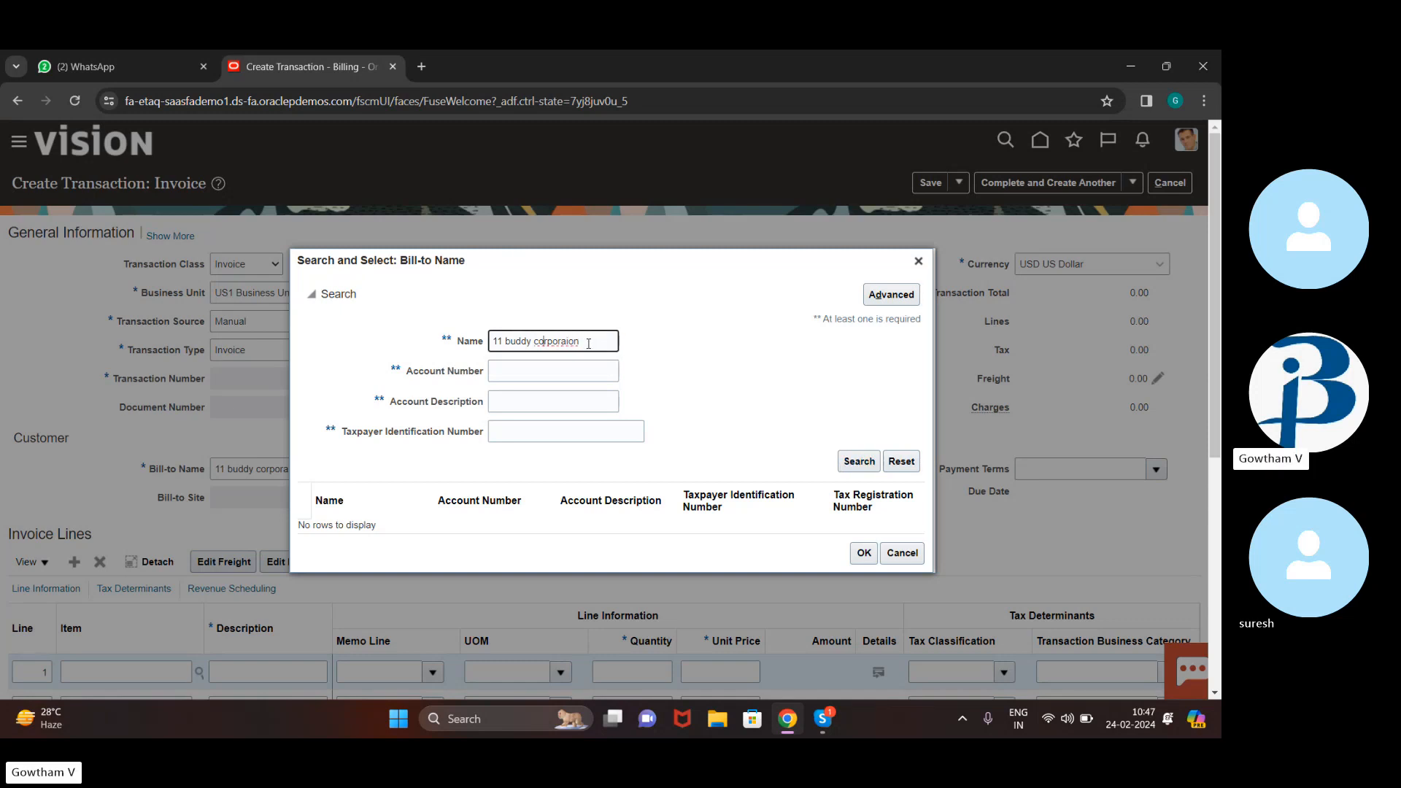
key(Left)
key(Left)
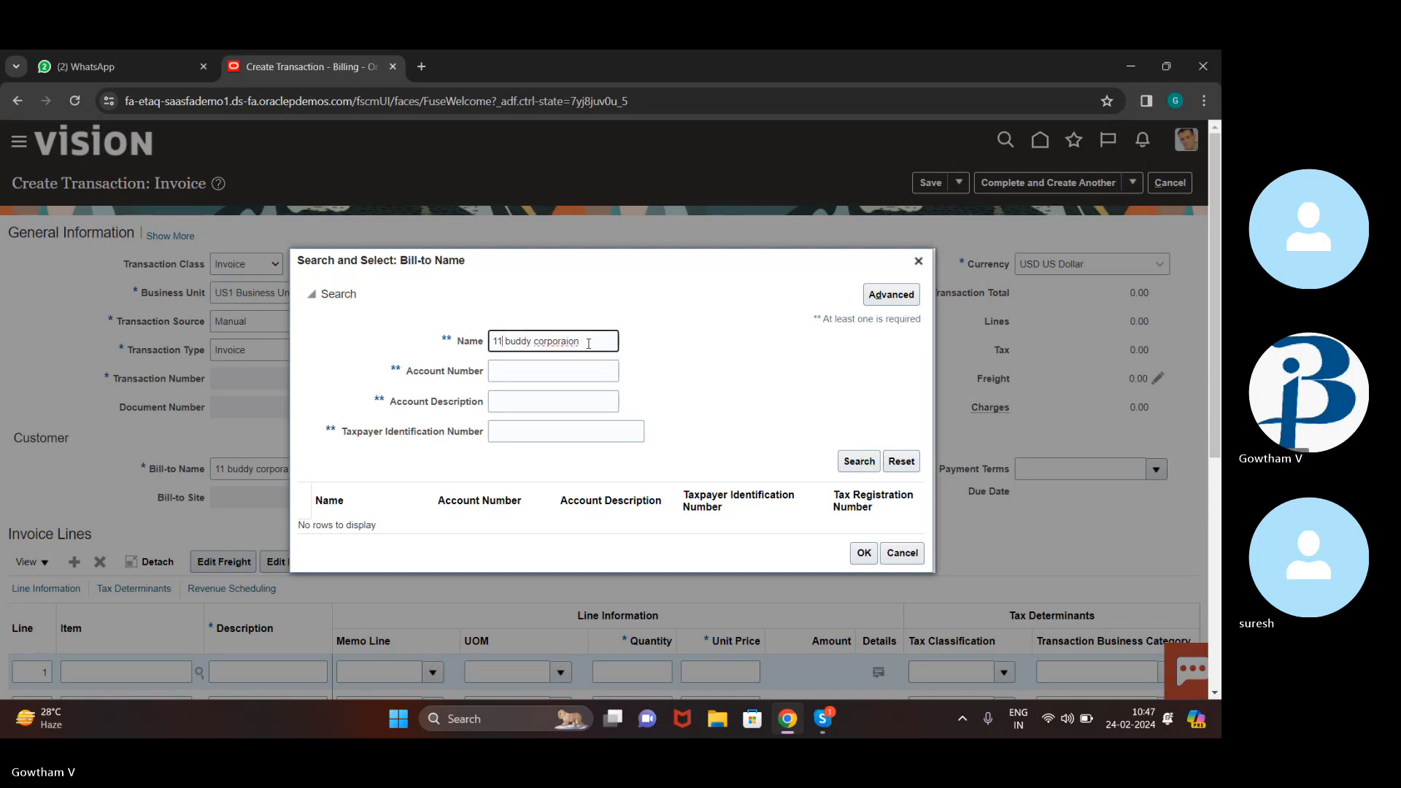
key(BackSpace)
key(BackSpace)
text(77)
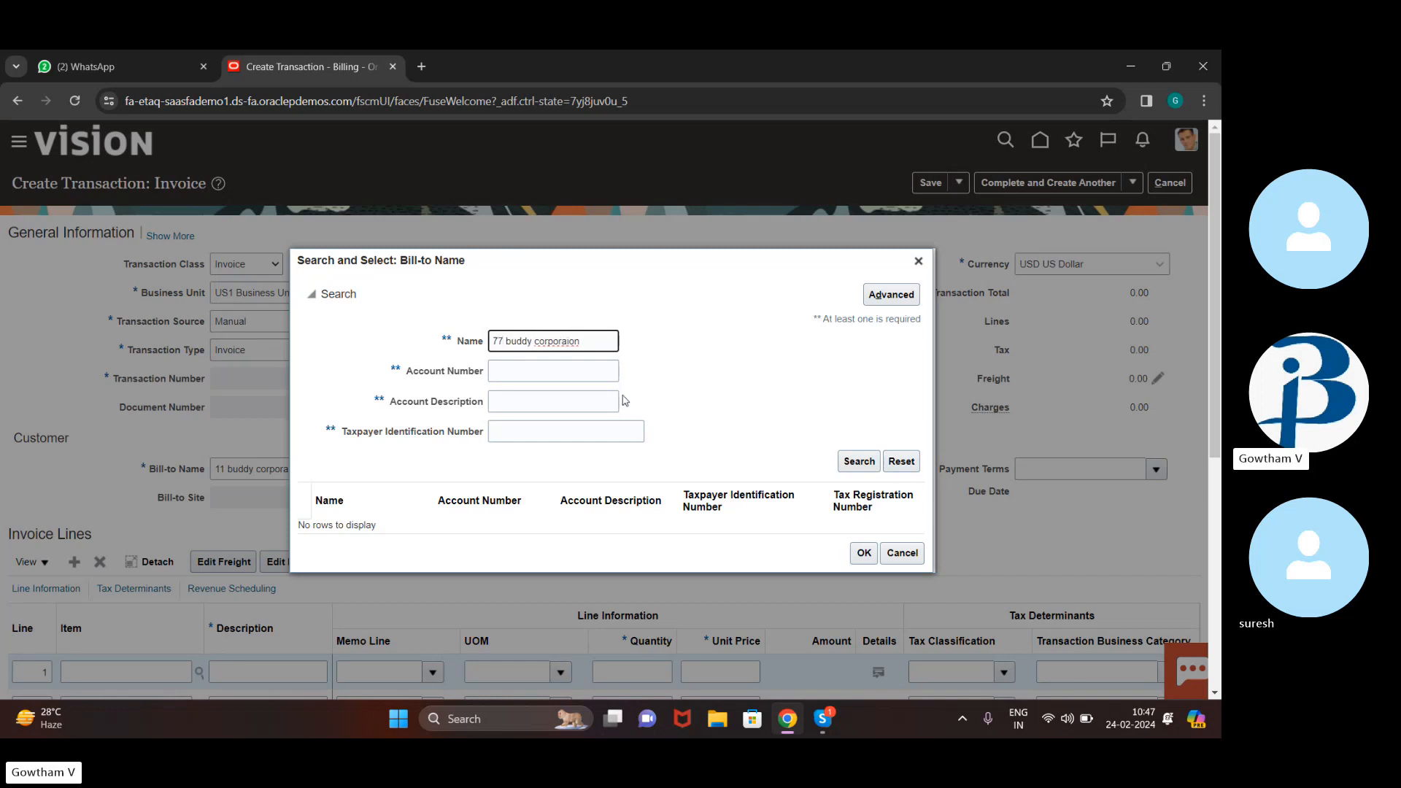
click(858, 464)
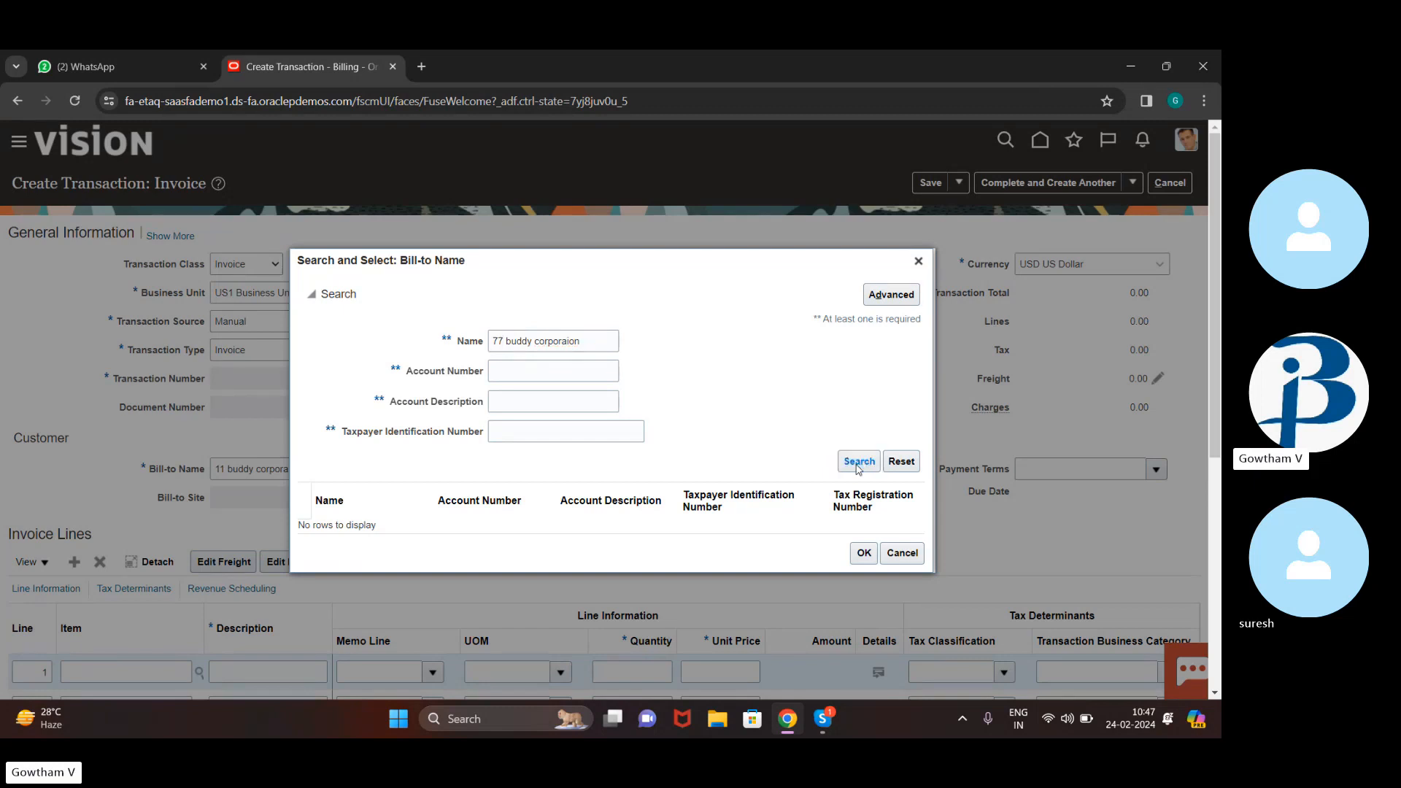
click(919, 261)
click(1170, 183)
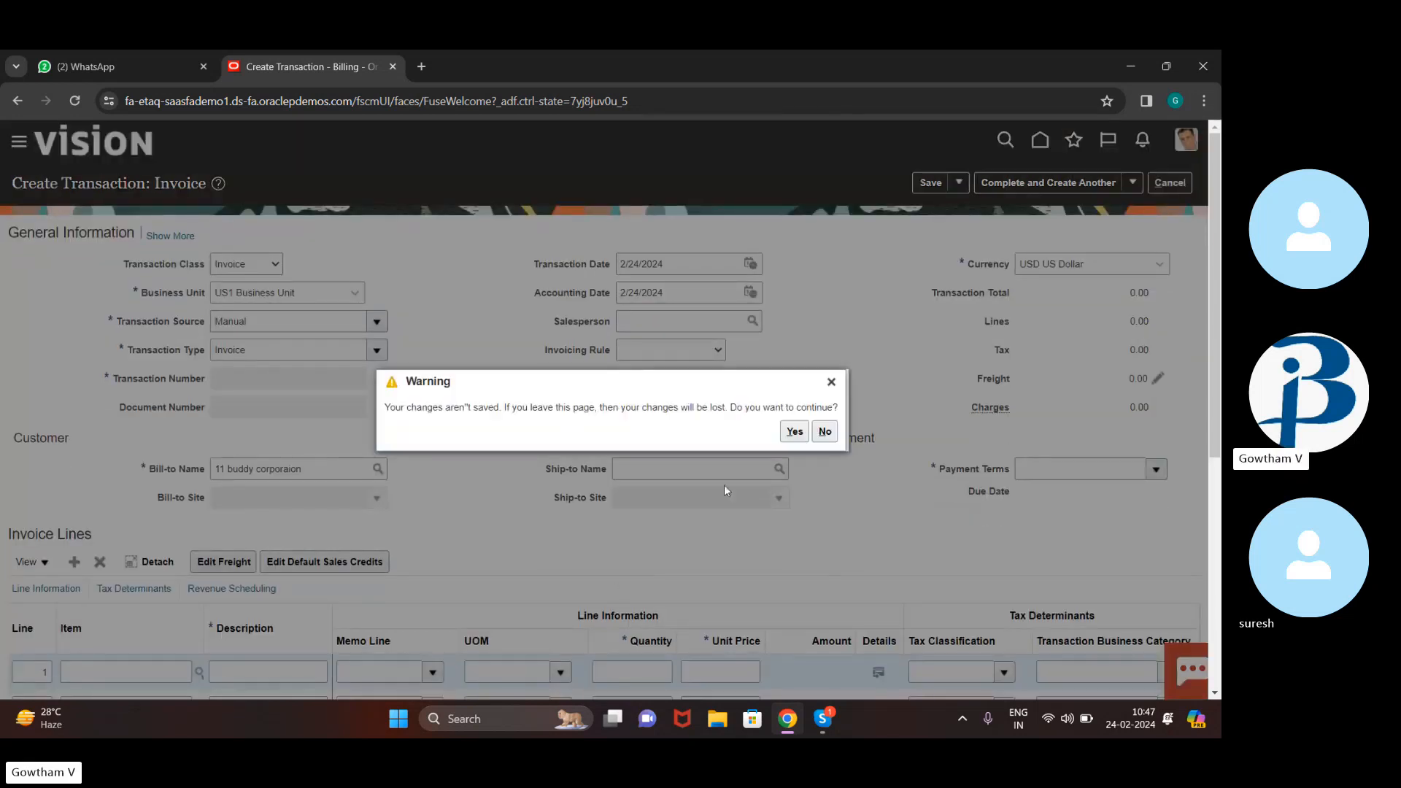
Discard the unsaved invoice, open customer management, and search customers by Registry ID 77
click(797, 433)
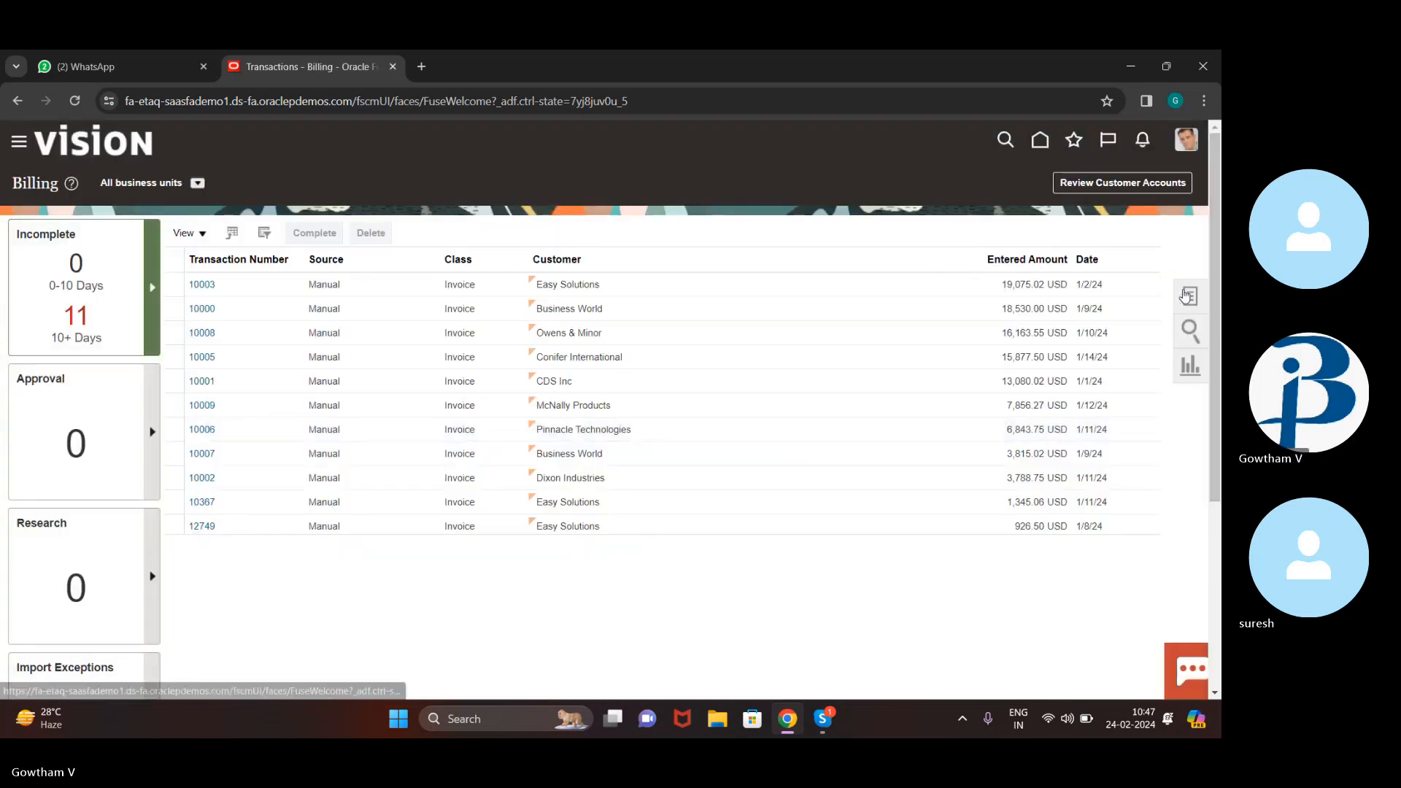
click(1186, 294)
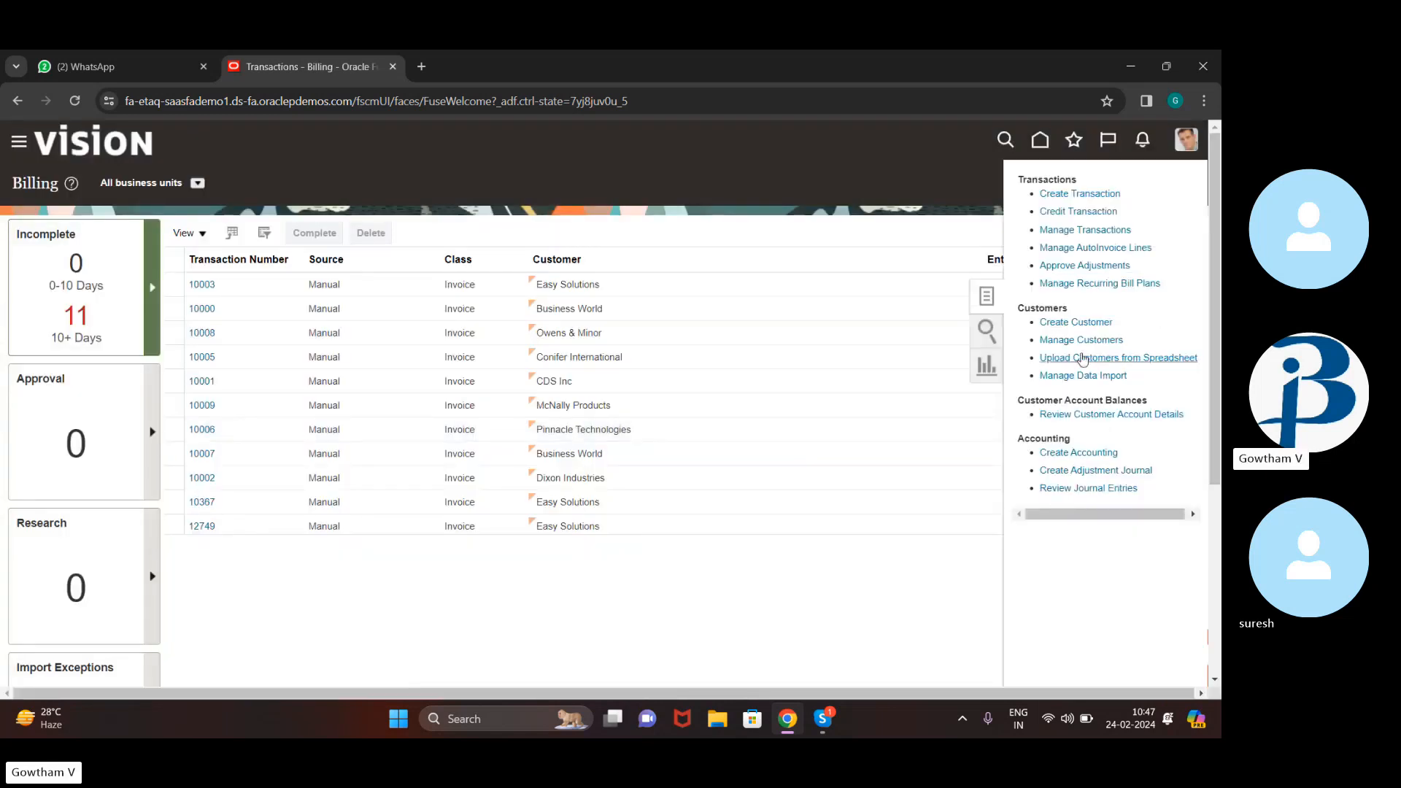
click(1048, 337)
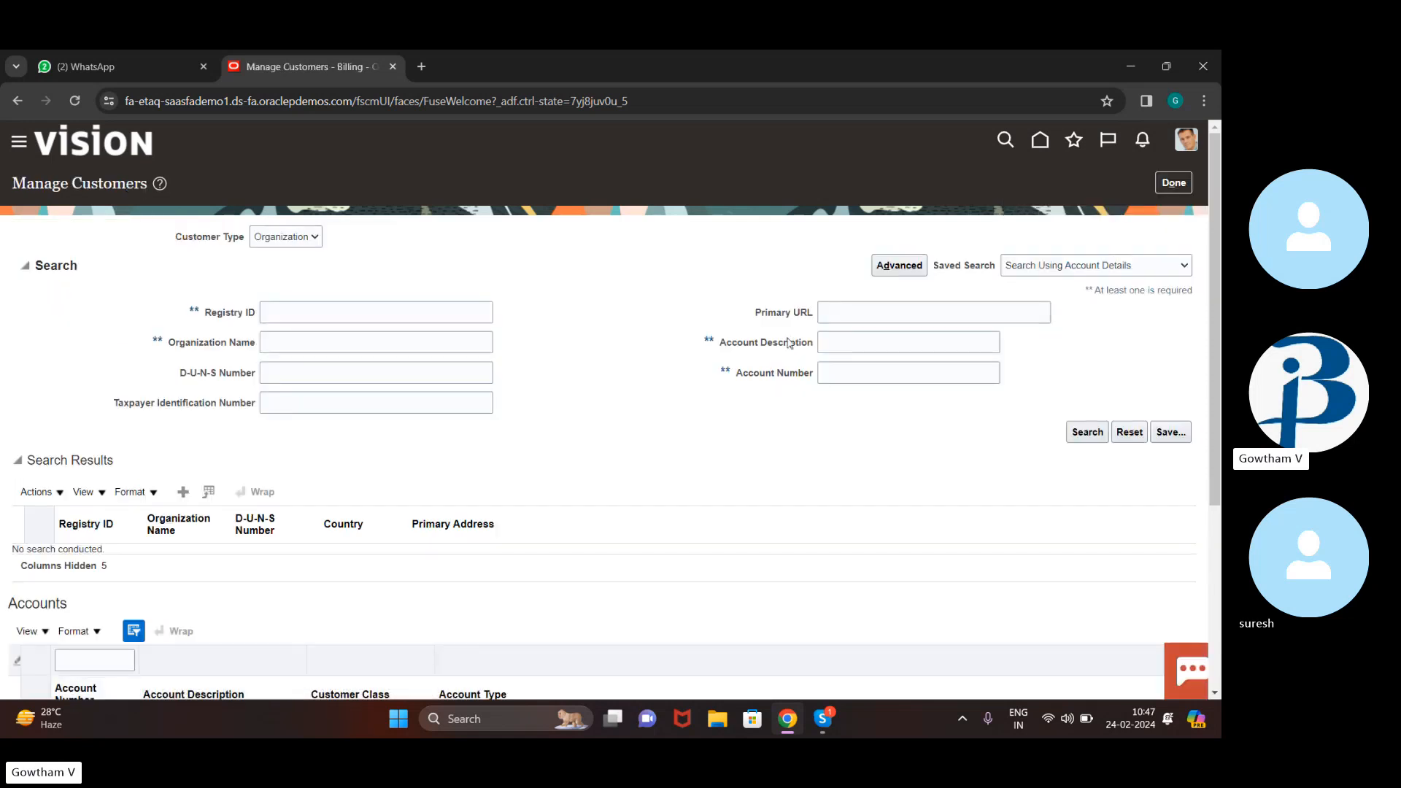
click(324, 307)
text(77)
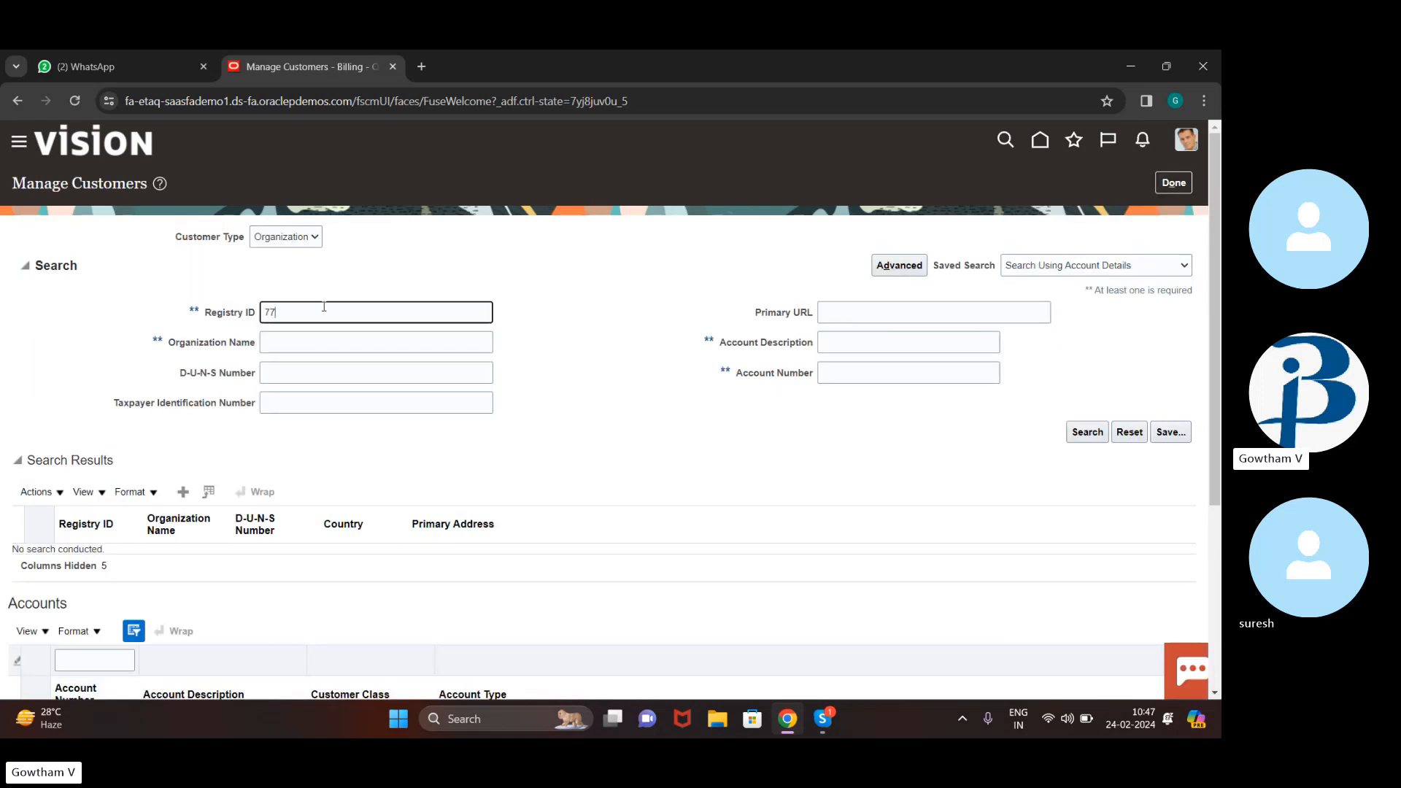
click(1082, 442)
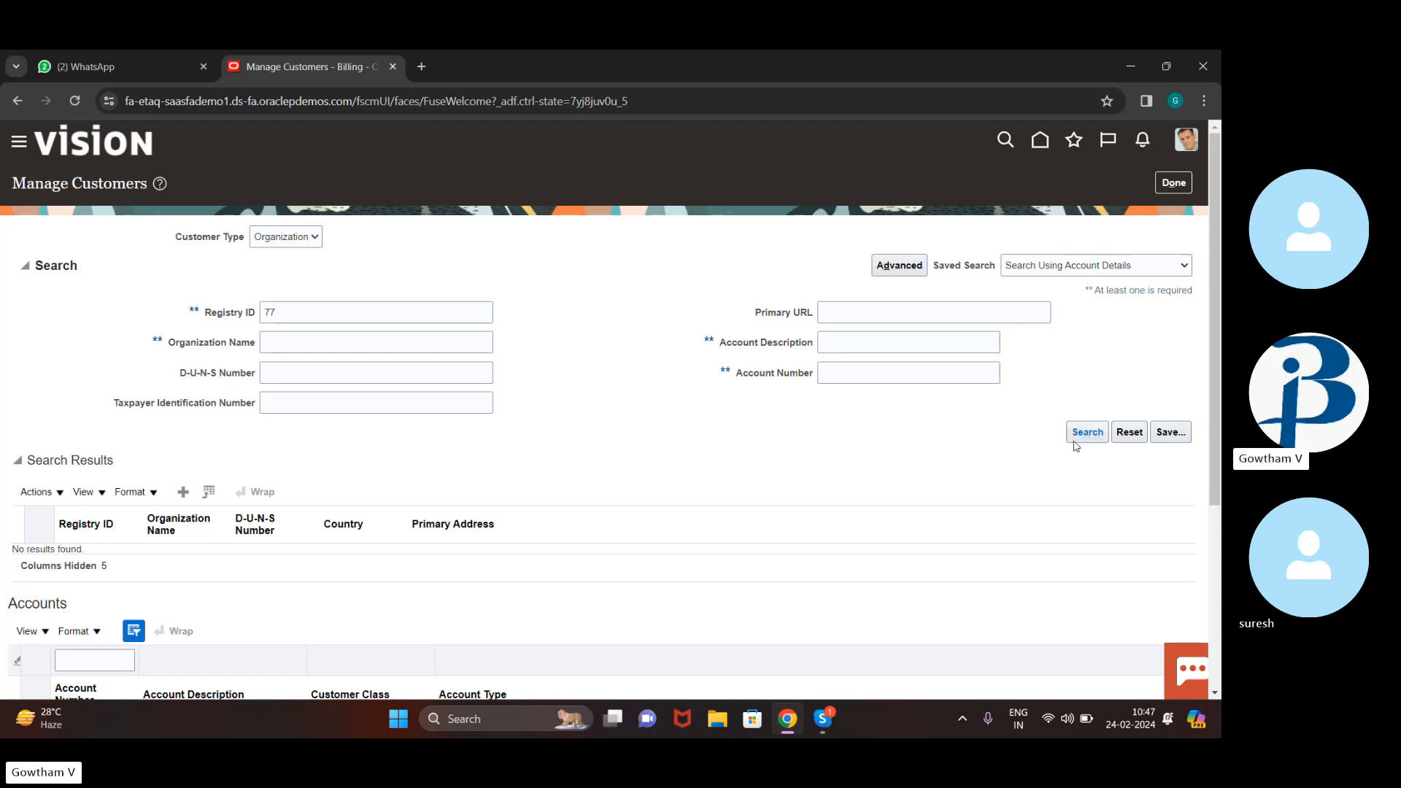
click(1092, 437)
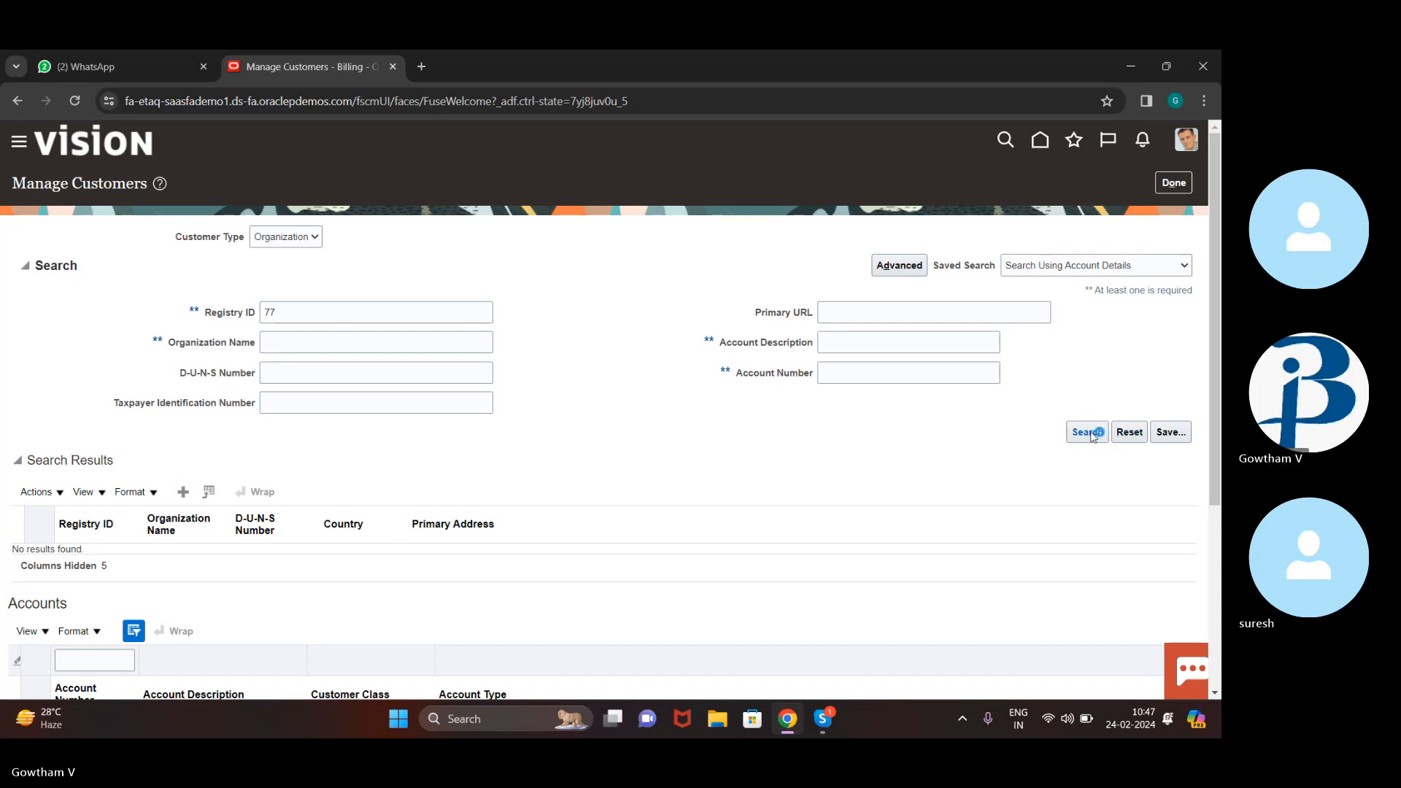
Search by Registry ID 11, review the Bank of America result, and return to Billing
click(333, 312)
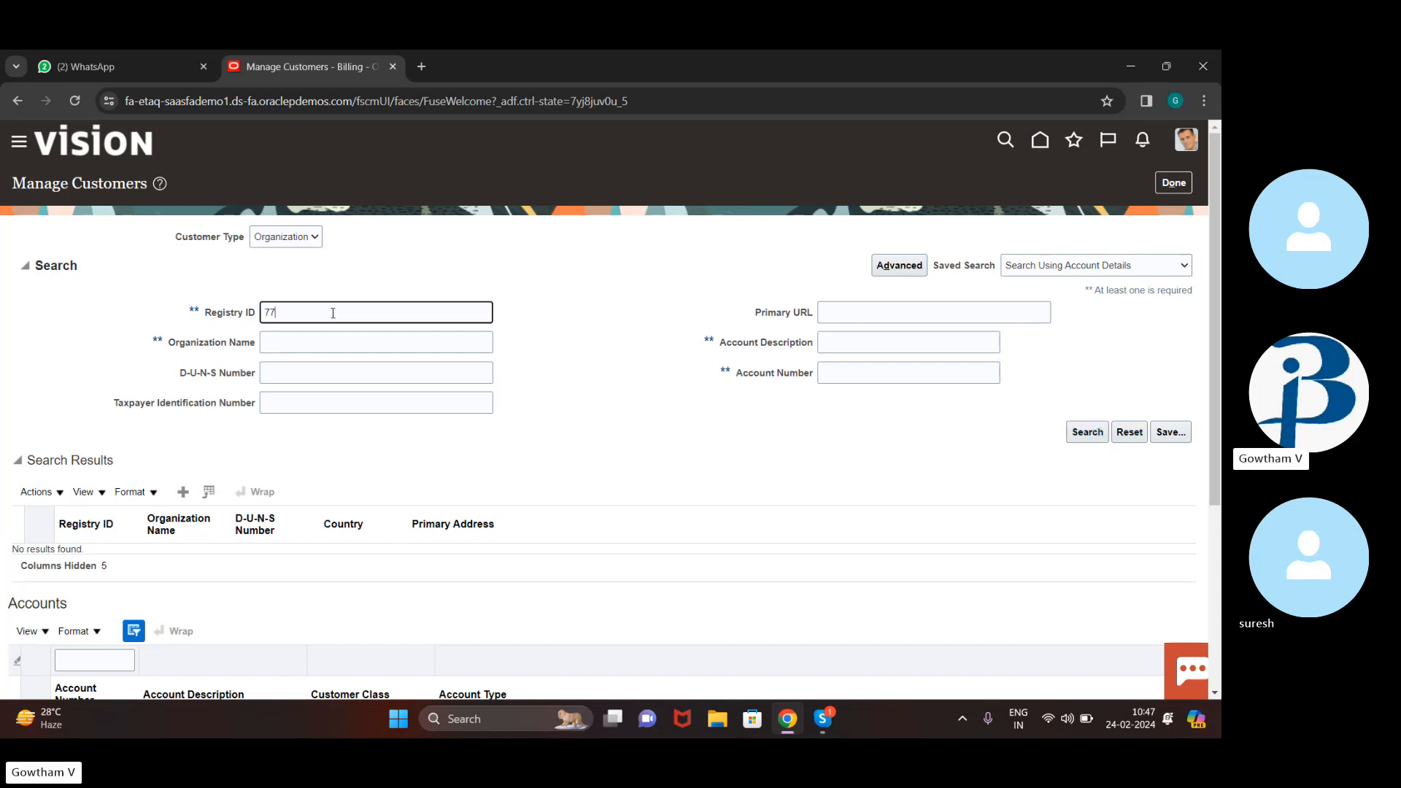
key(BackSpace)
key(BackSpace)
text(11)
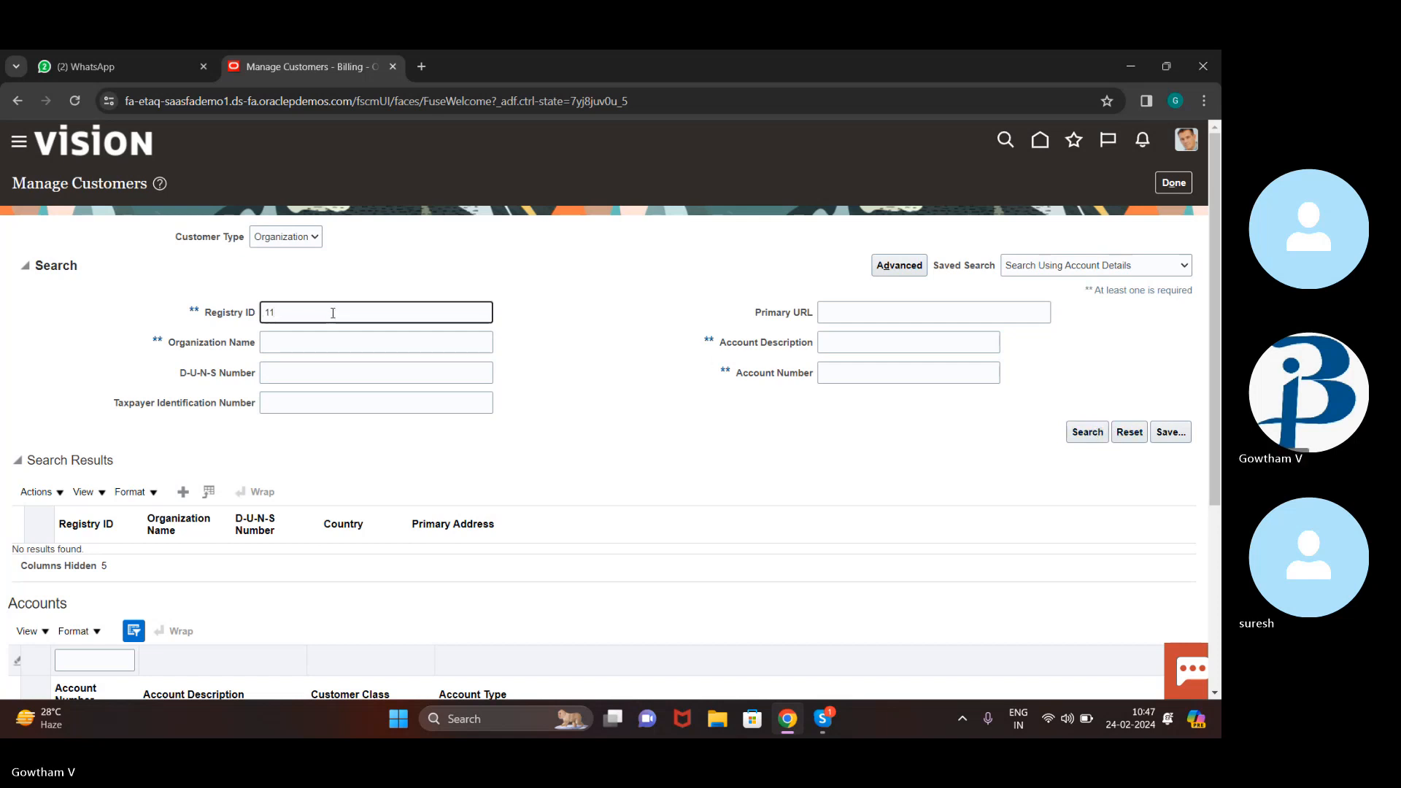
click(1092, 429)
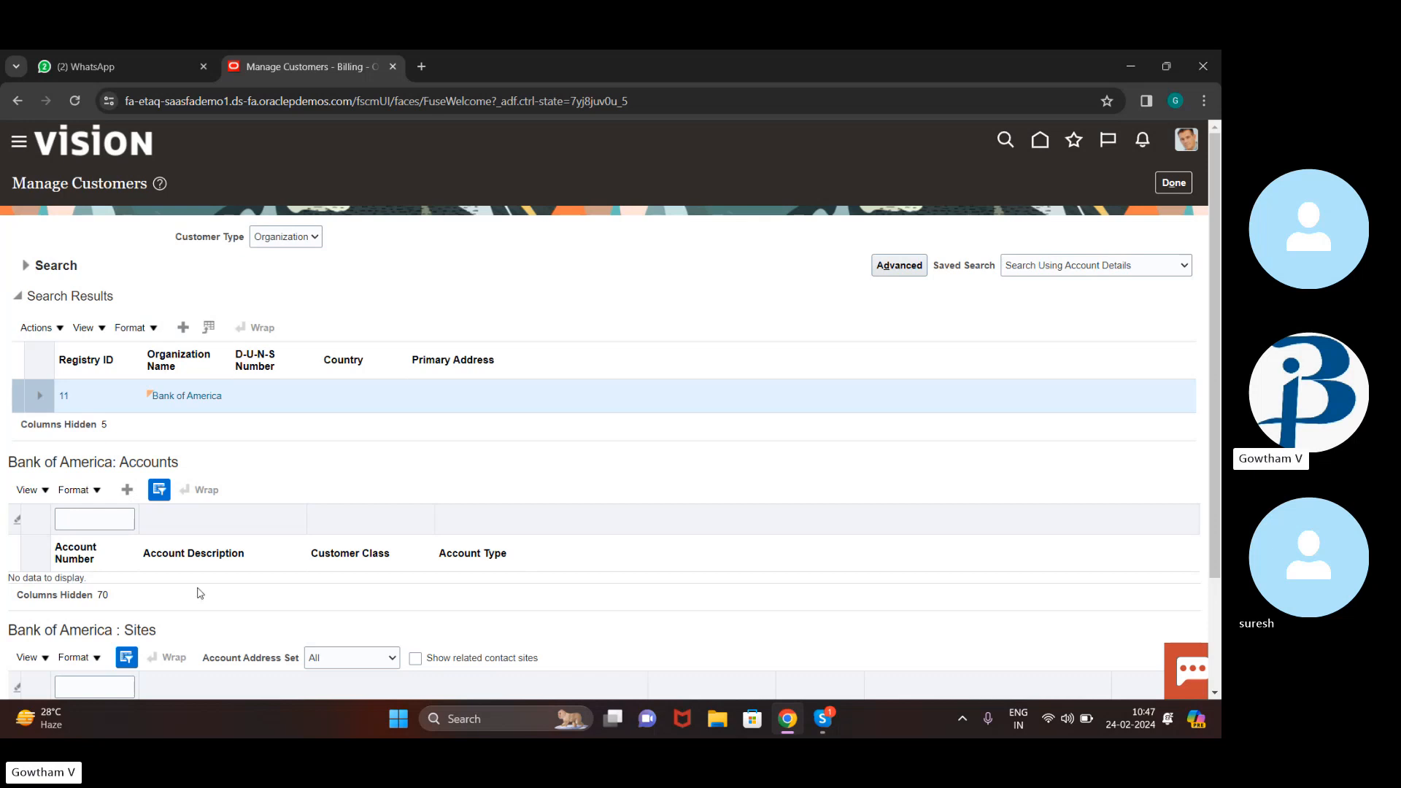
scroll(156, 499, down, 2)
scroll(156, 499, up, 2)
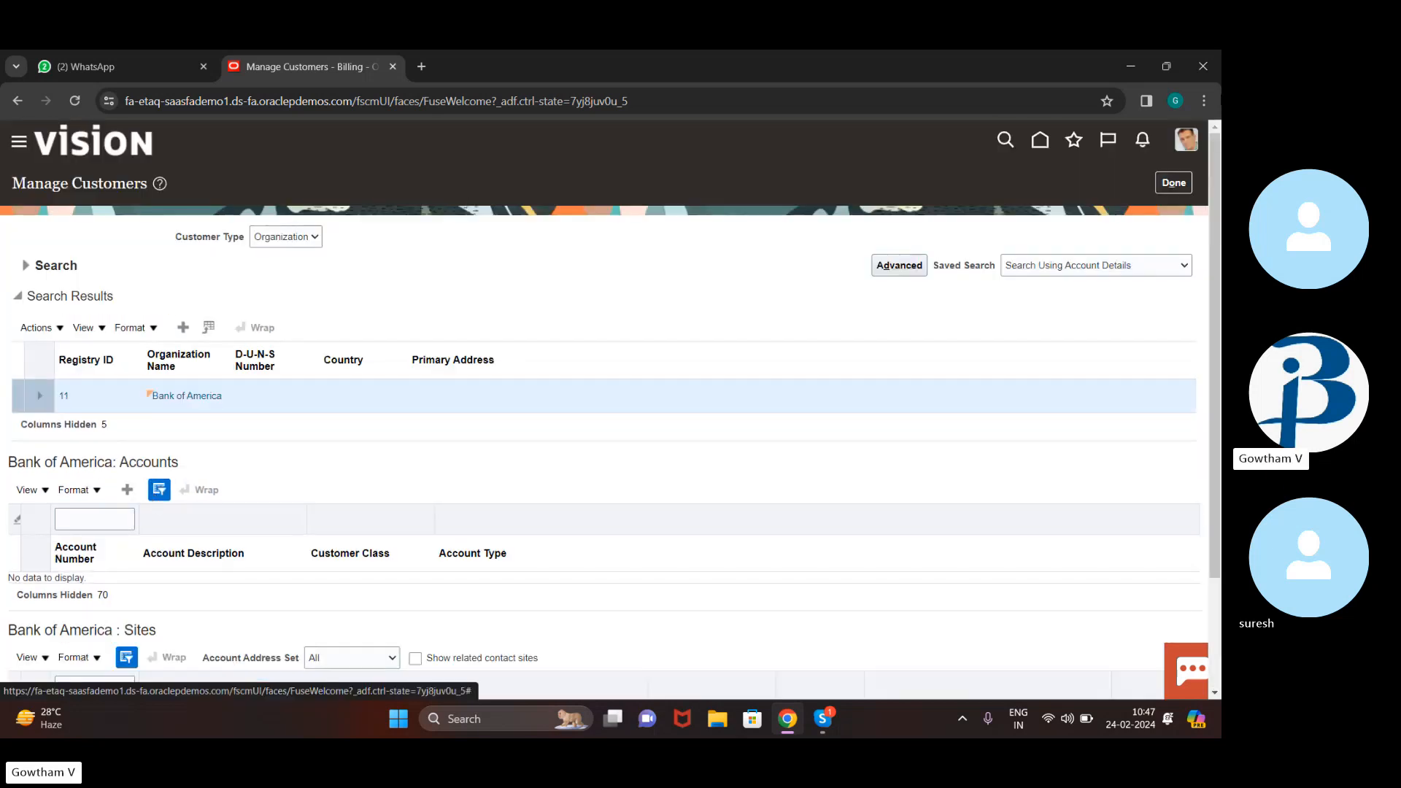
click(1183, 181)
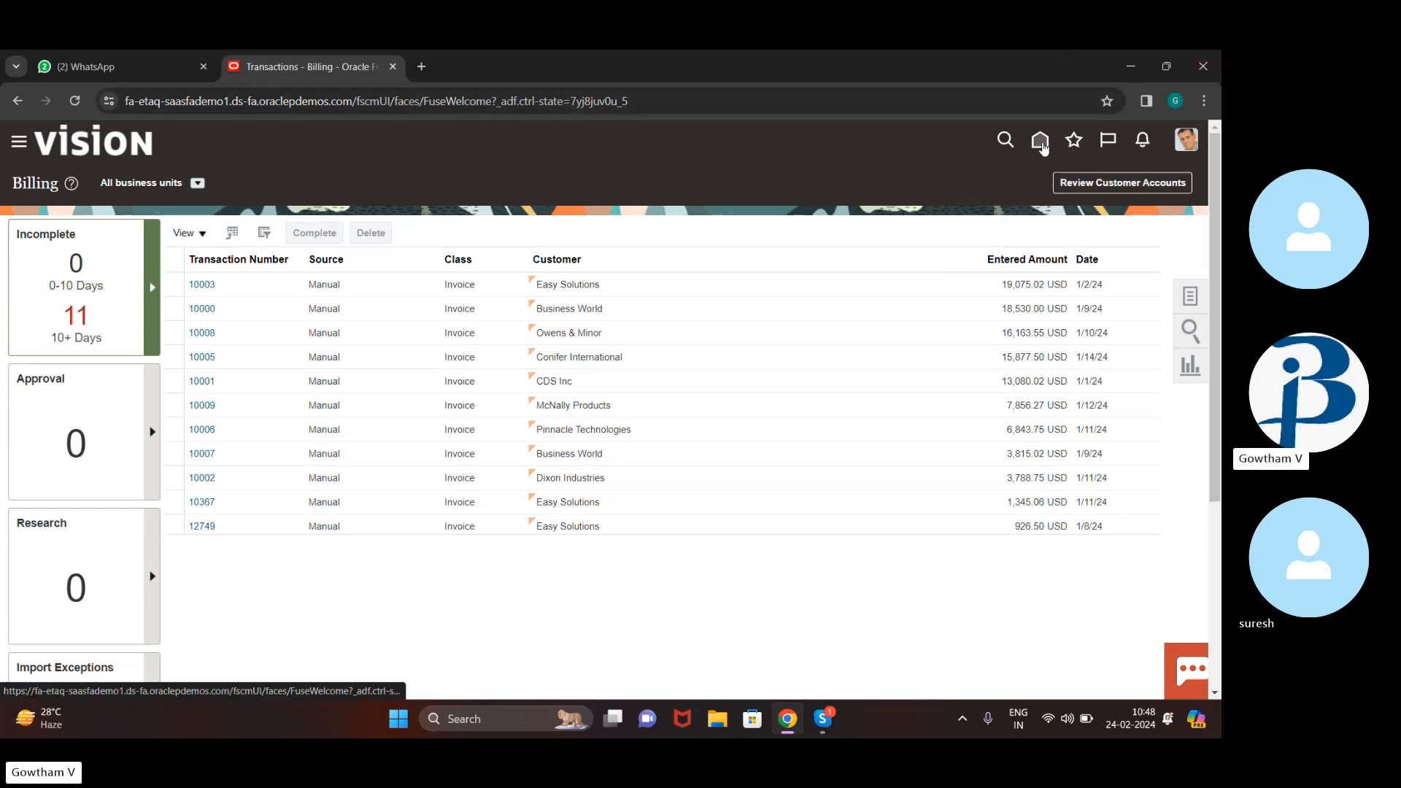
In Accounts Receivable, search receipts for customer account 11
click(1041, 143)
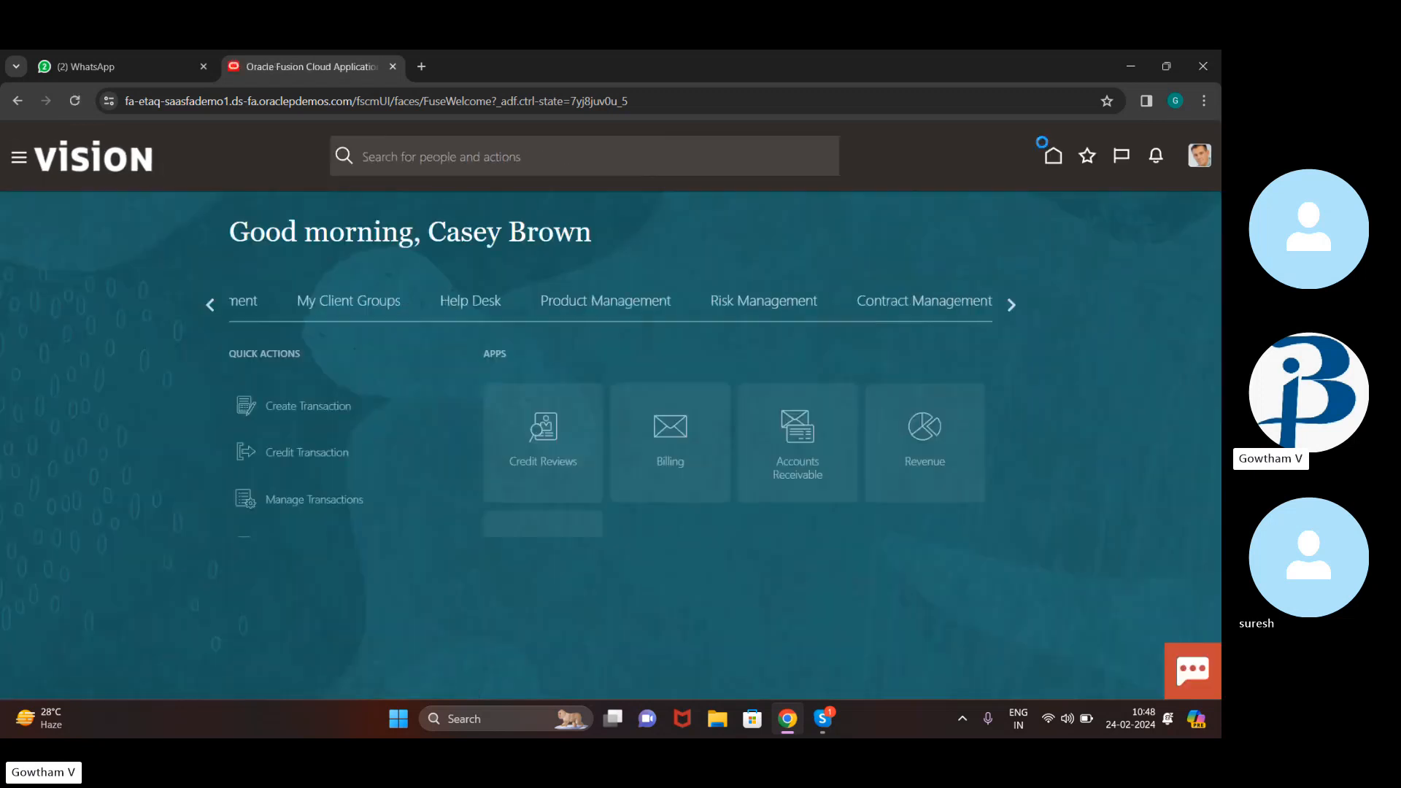
click(788, 443)
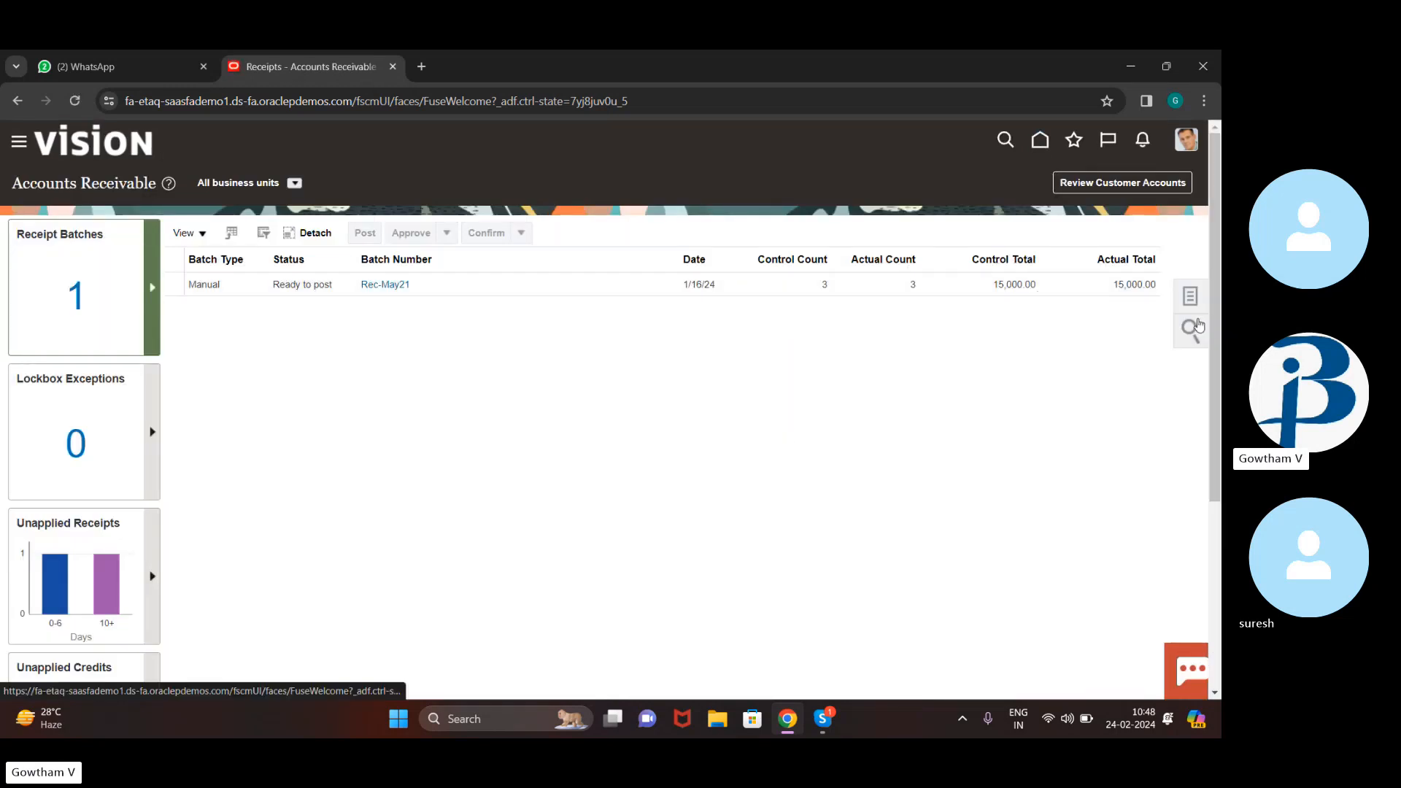
click(1196, 327)
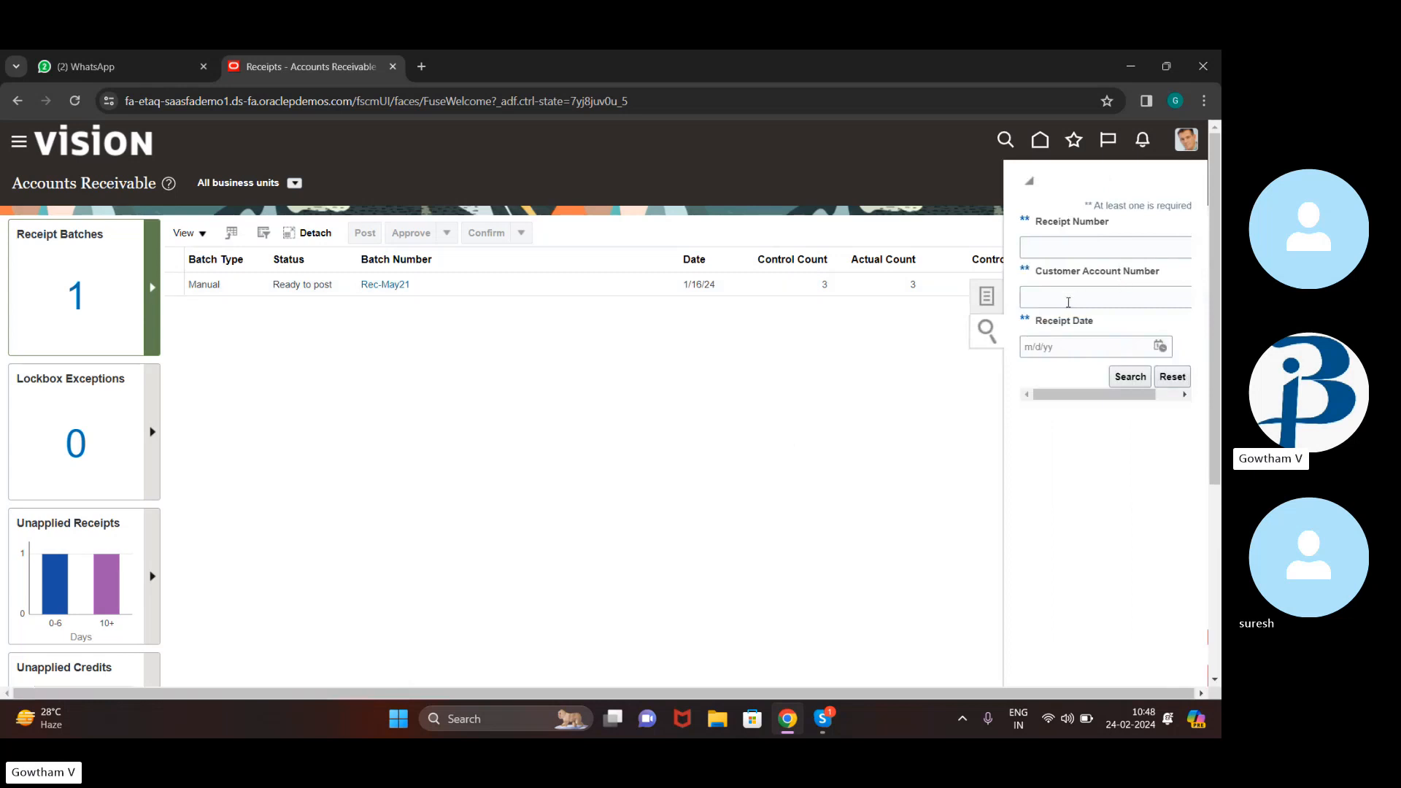
click(1068, 302)
text(11)
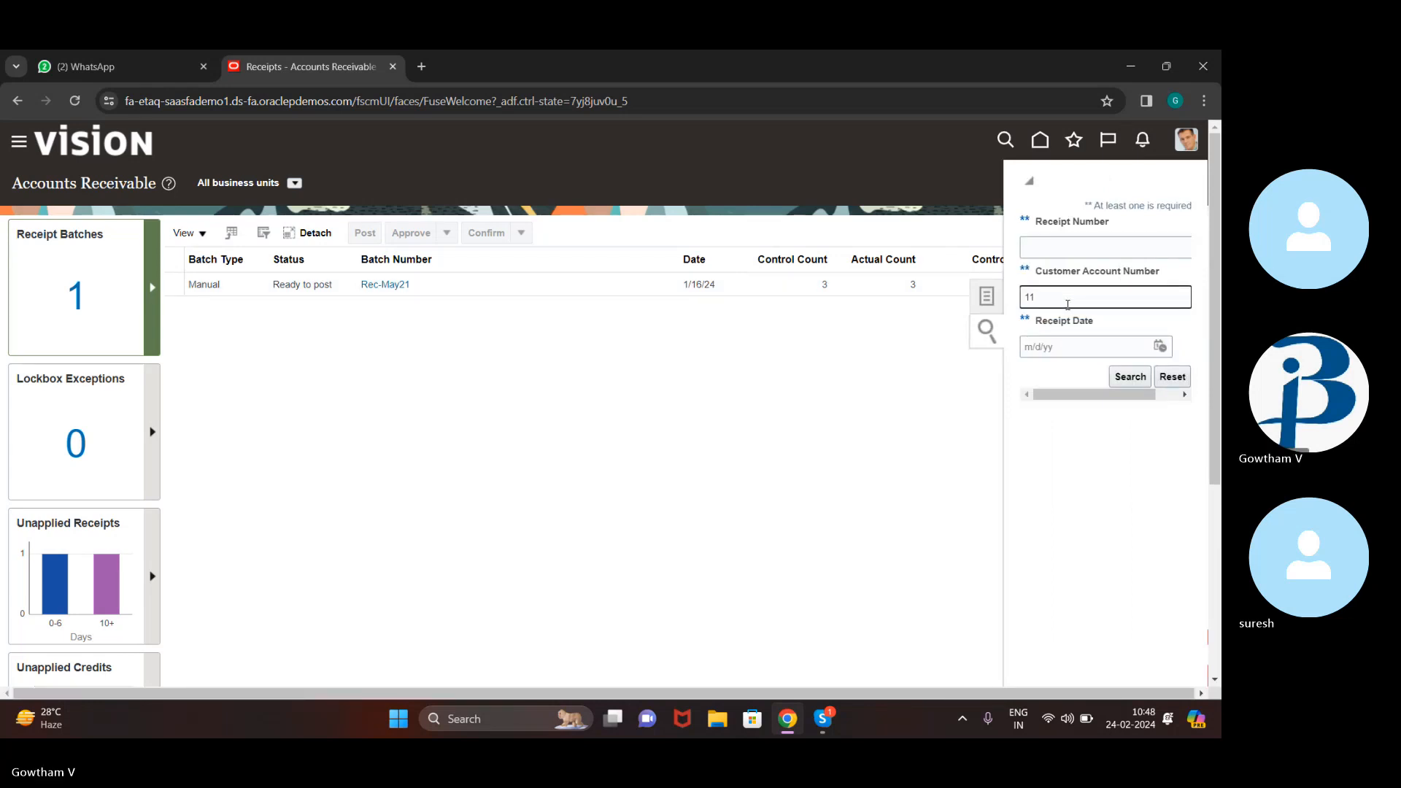
click(1131, 381)
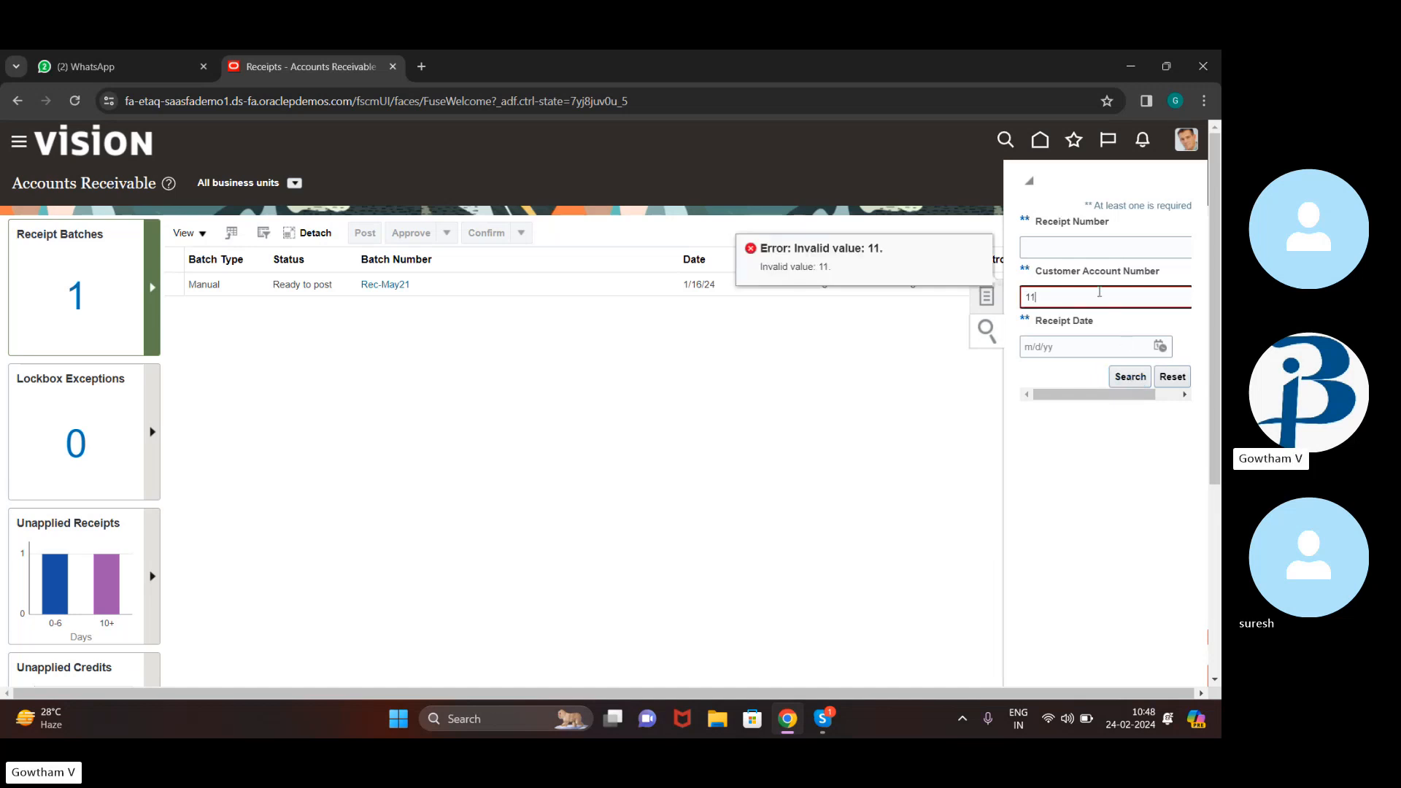
Retry the receipt search with 'buddy corporation' as customer account, then return Home
click(1099, 292)
text(bi)
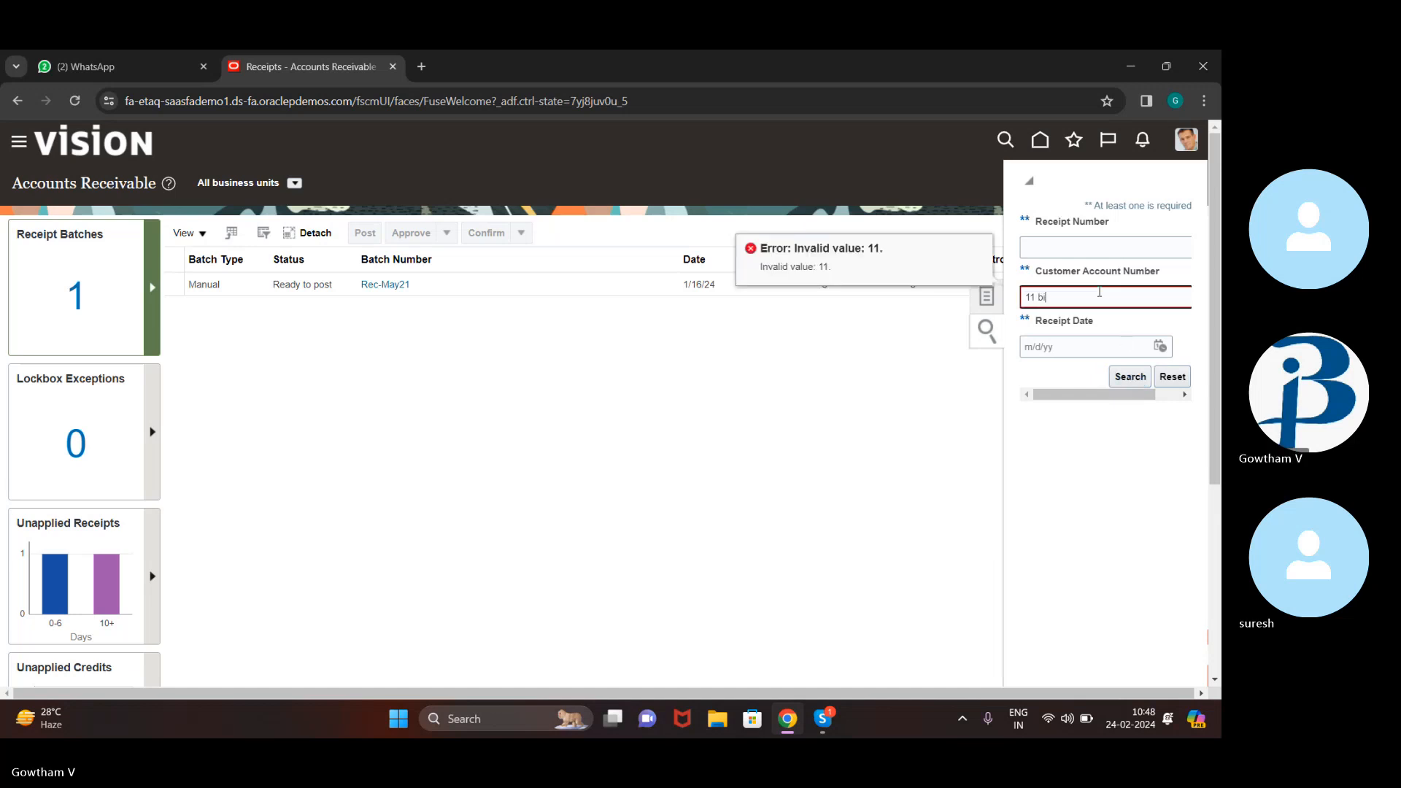
key(BackSpace)
text(uddy corporation)
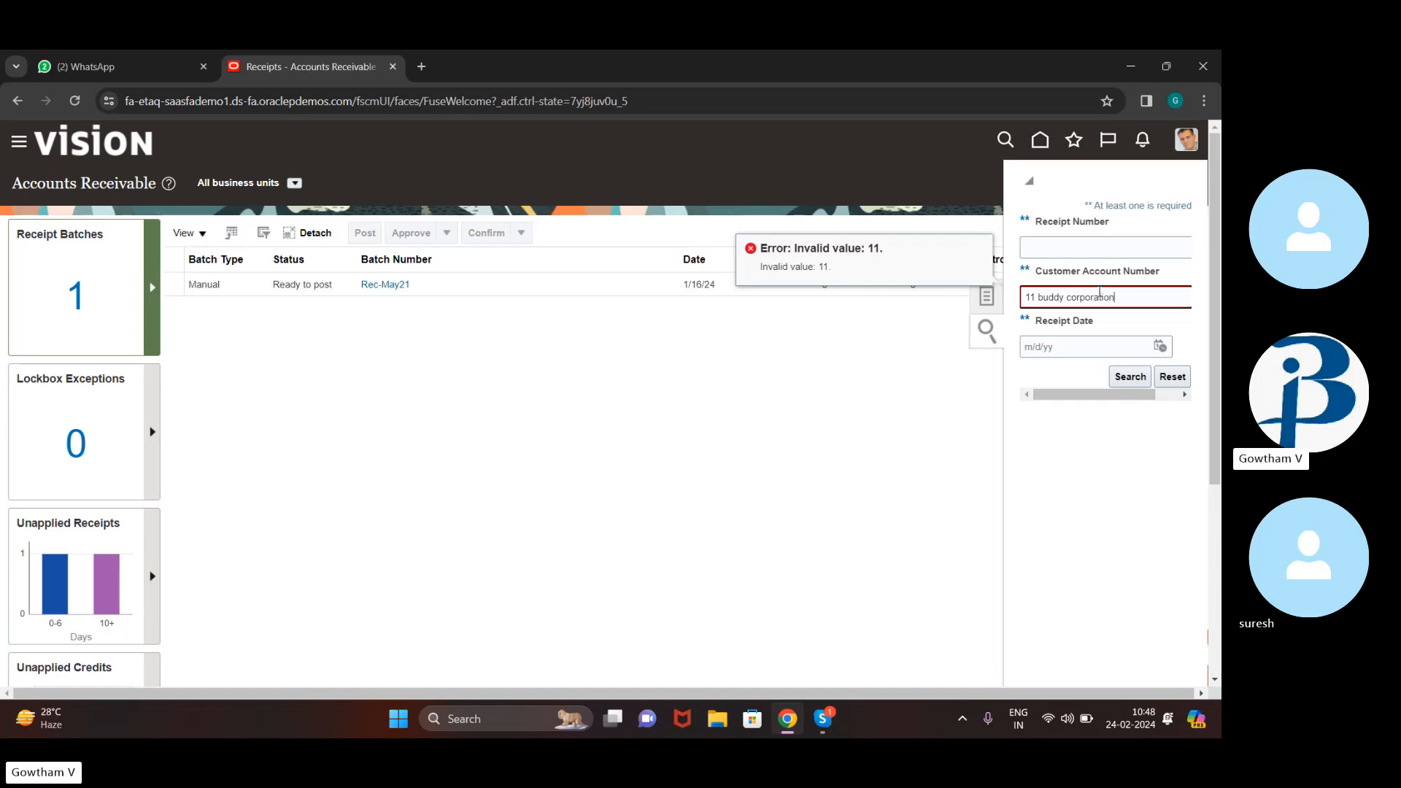
click(1133, 374)
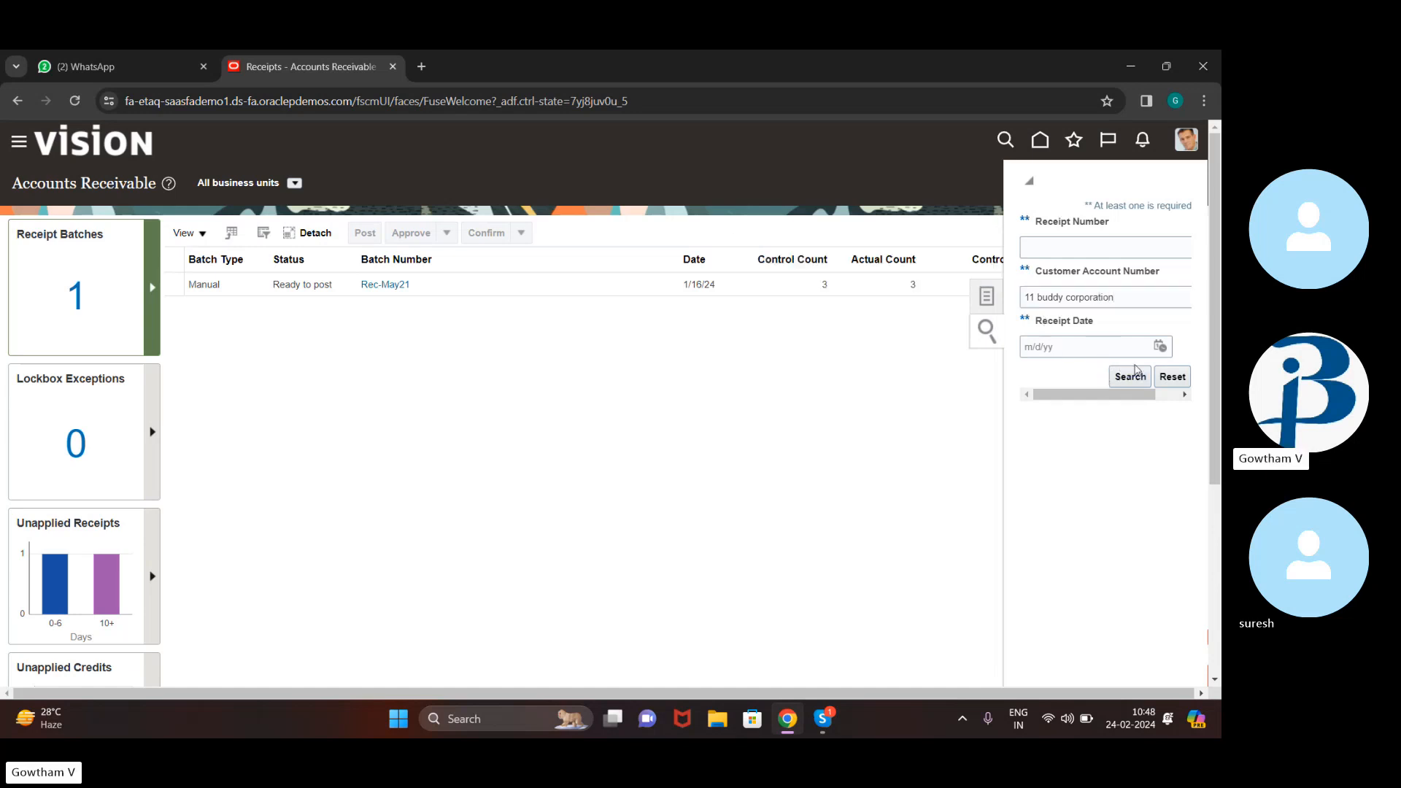
click(1134, 375)
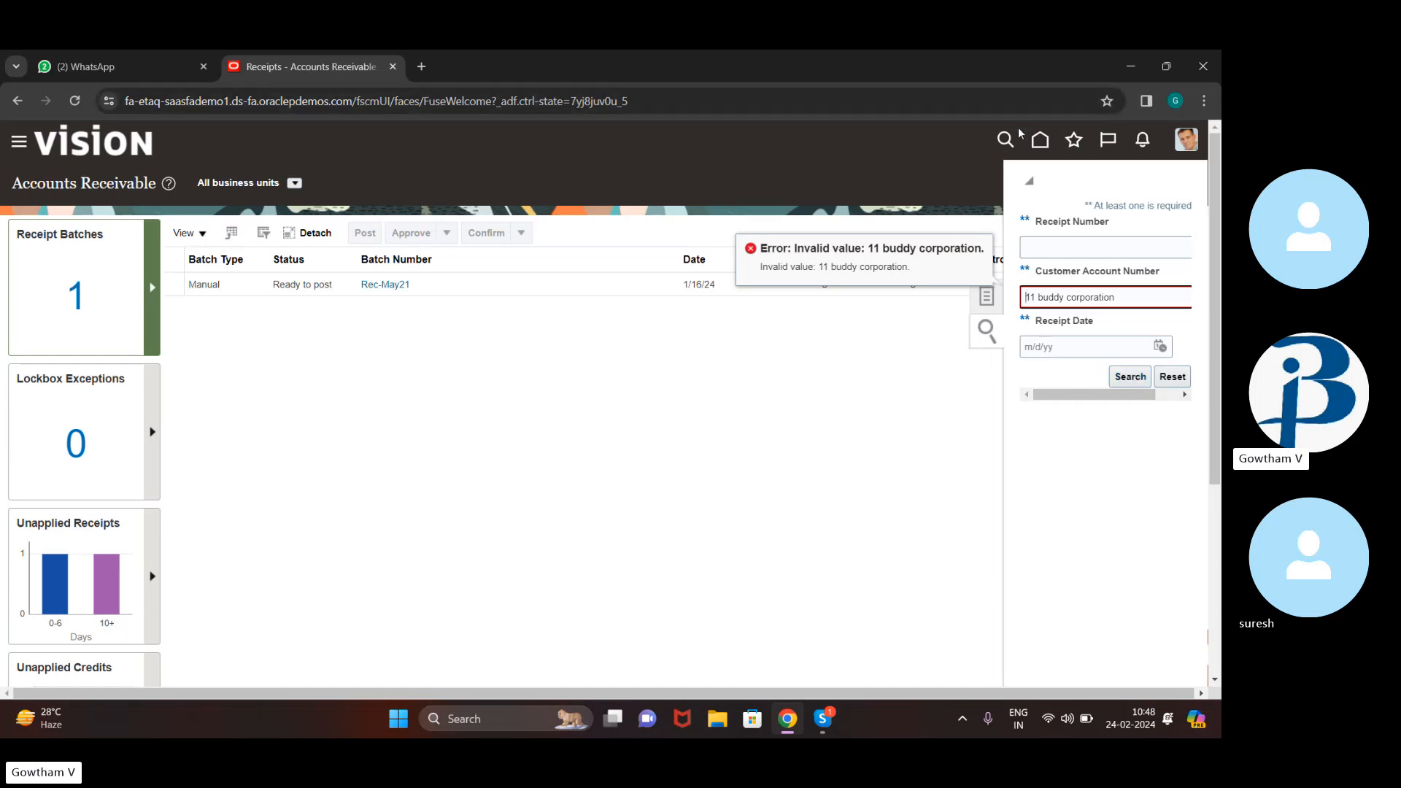
click(1038, 140)
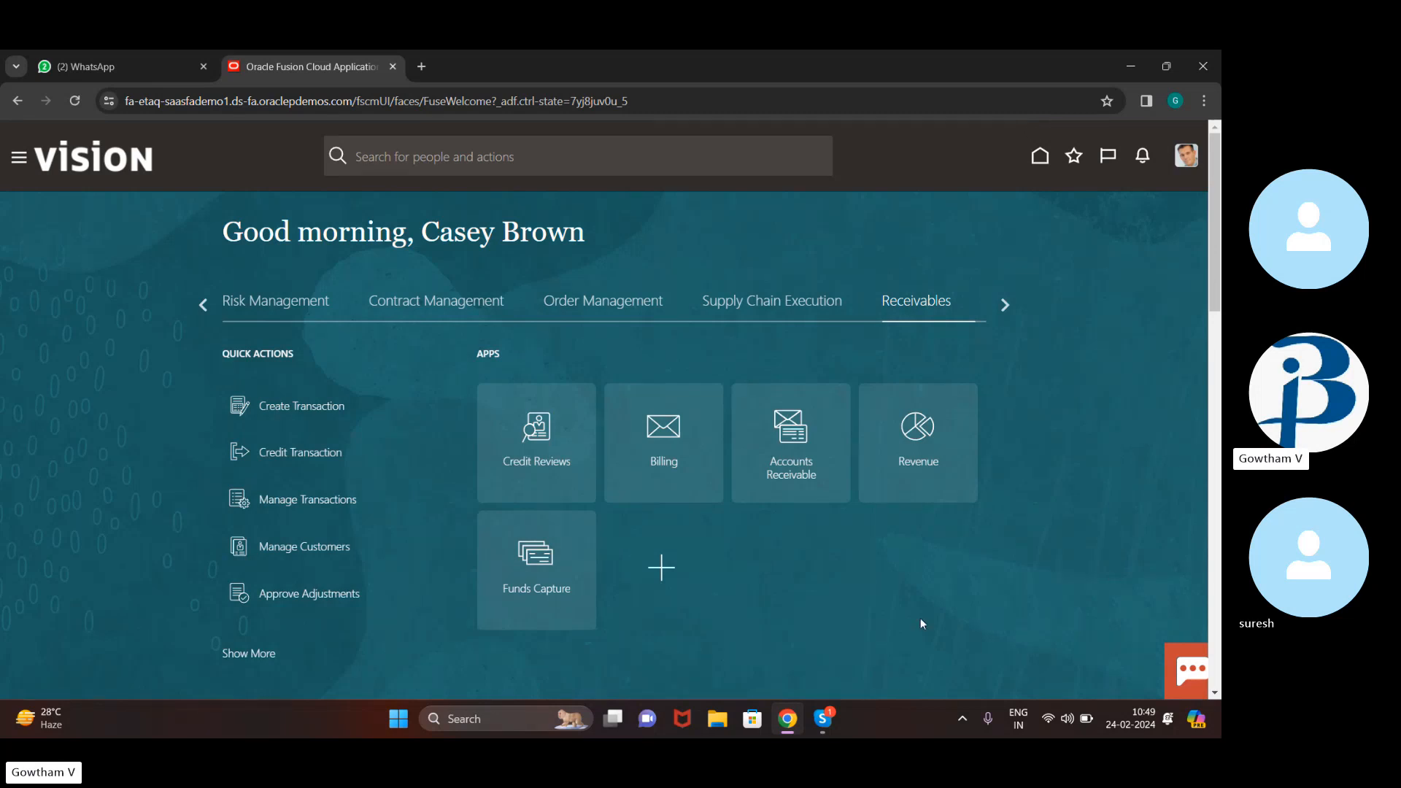
Bring the Skype meeting call window in front of the Oracle home page
click(824, 721)
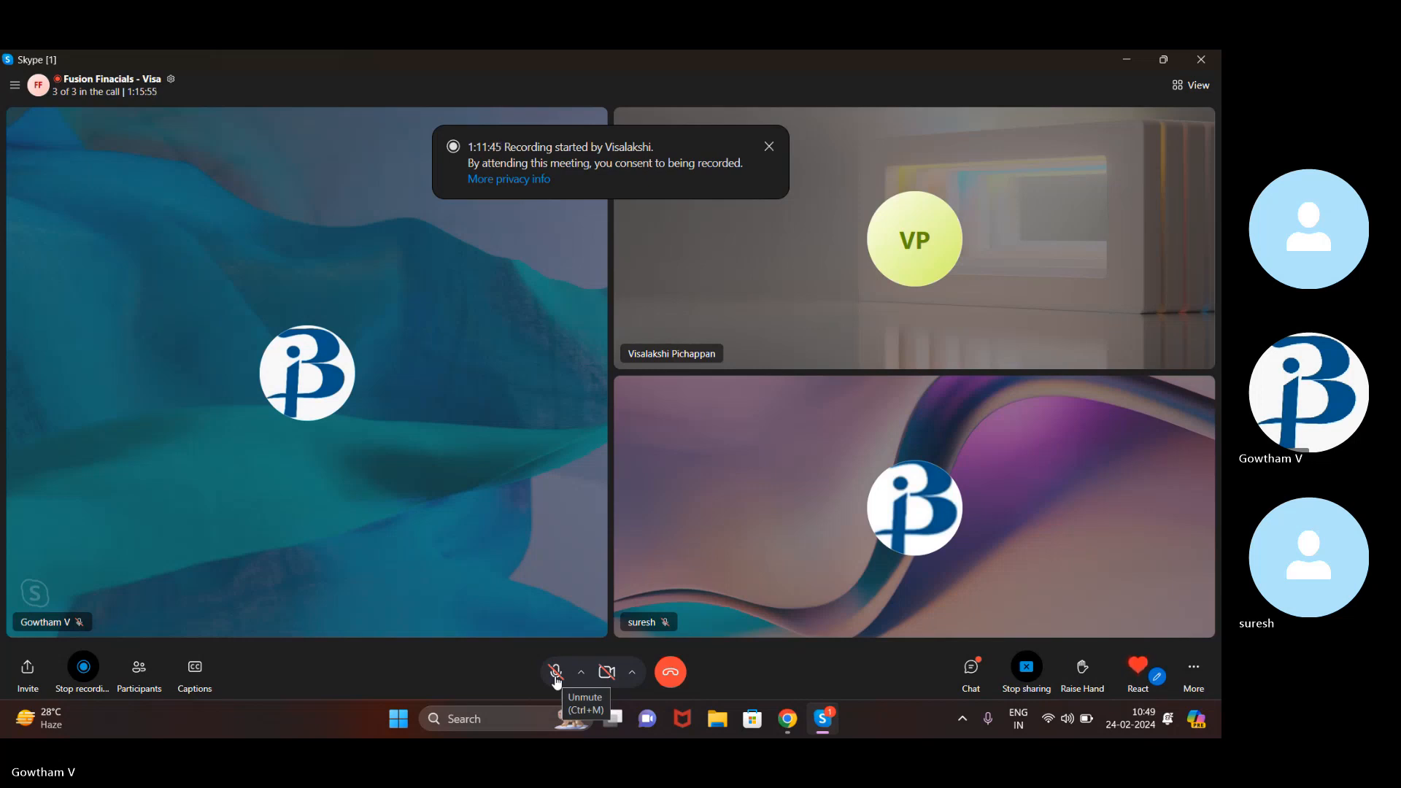
Unmute the Skype microphone and return to the Oracle Fusion home page in the browser
click(556, 675)
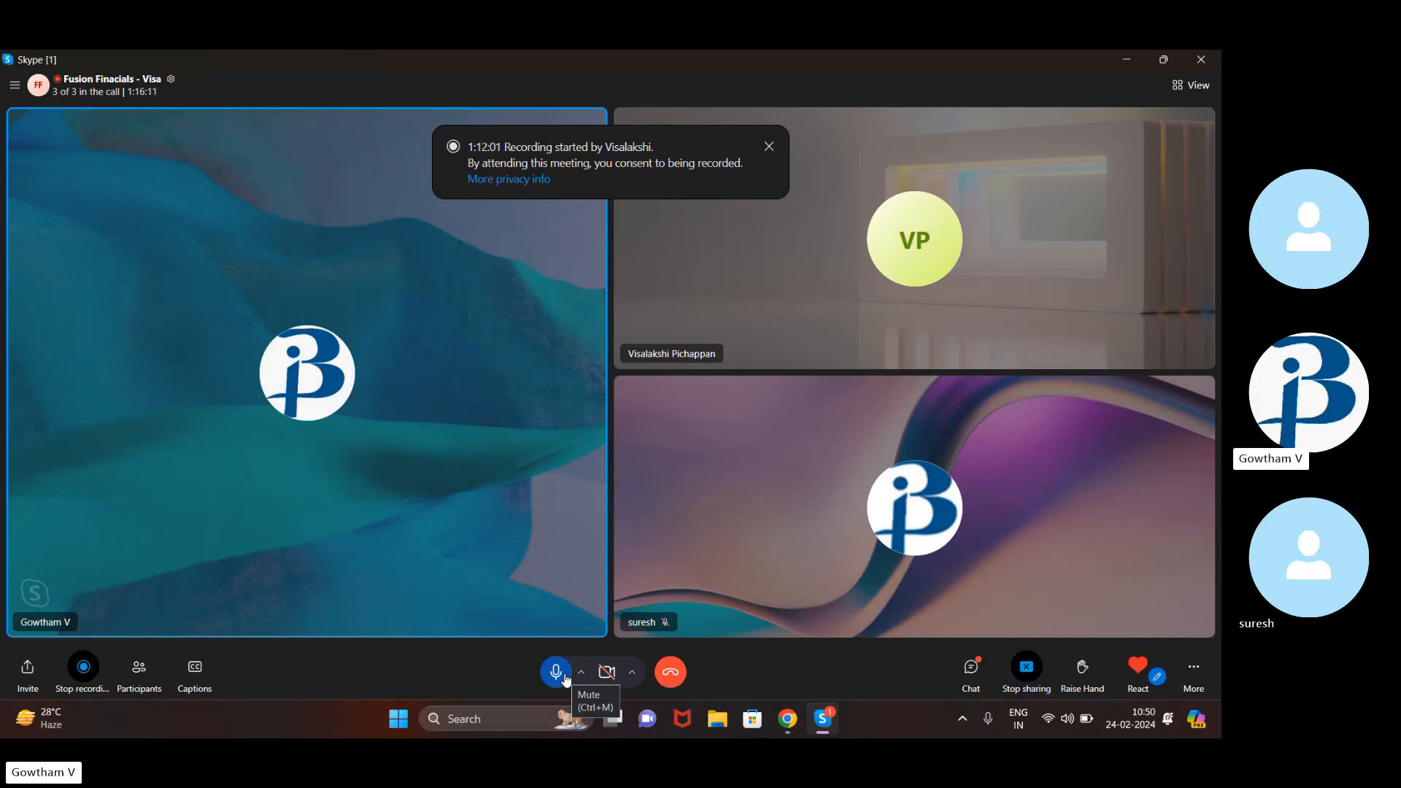
click(559, 680)
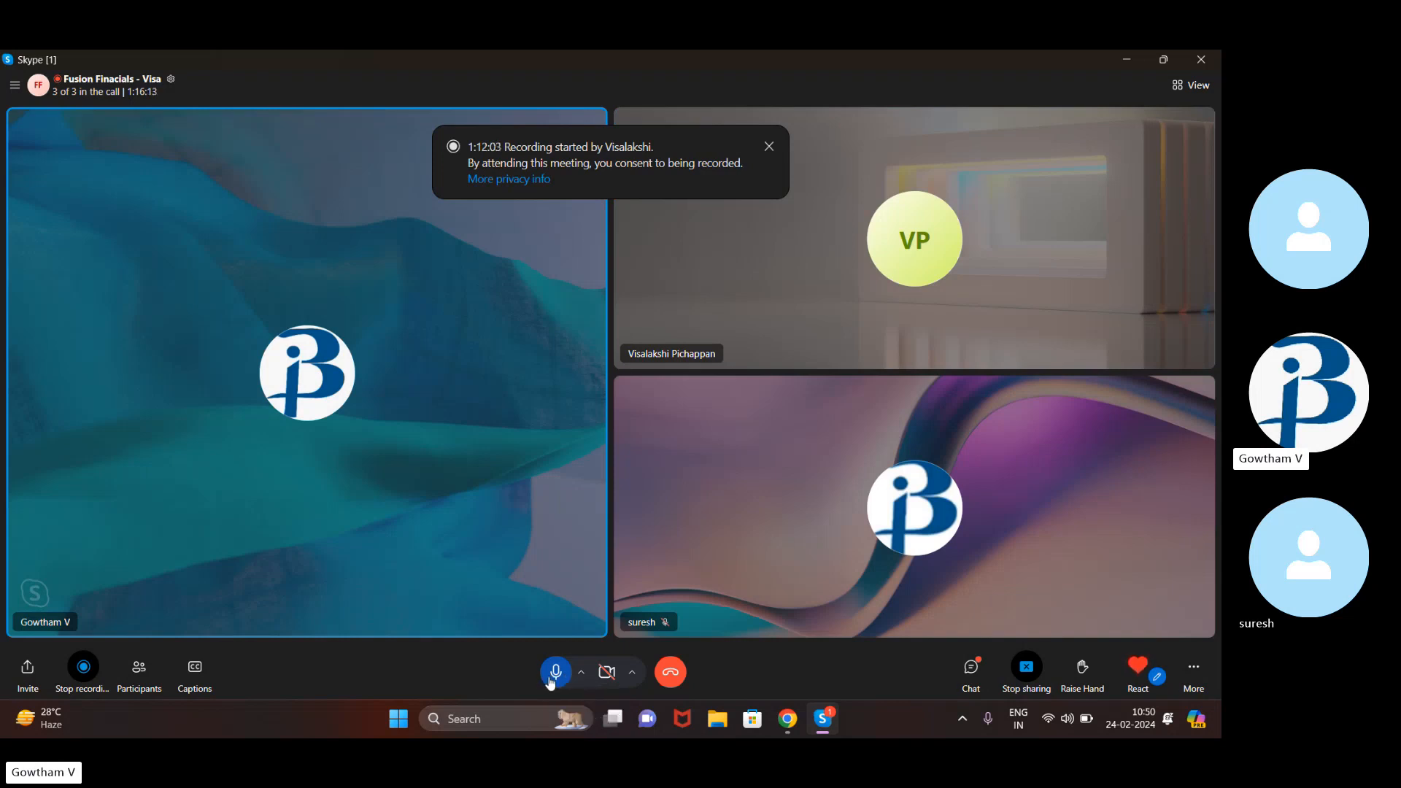
click(552, 675)
click(796, 733)
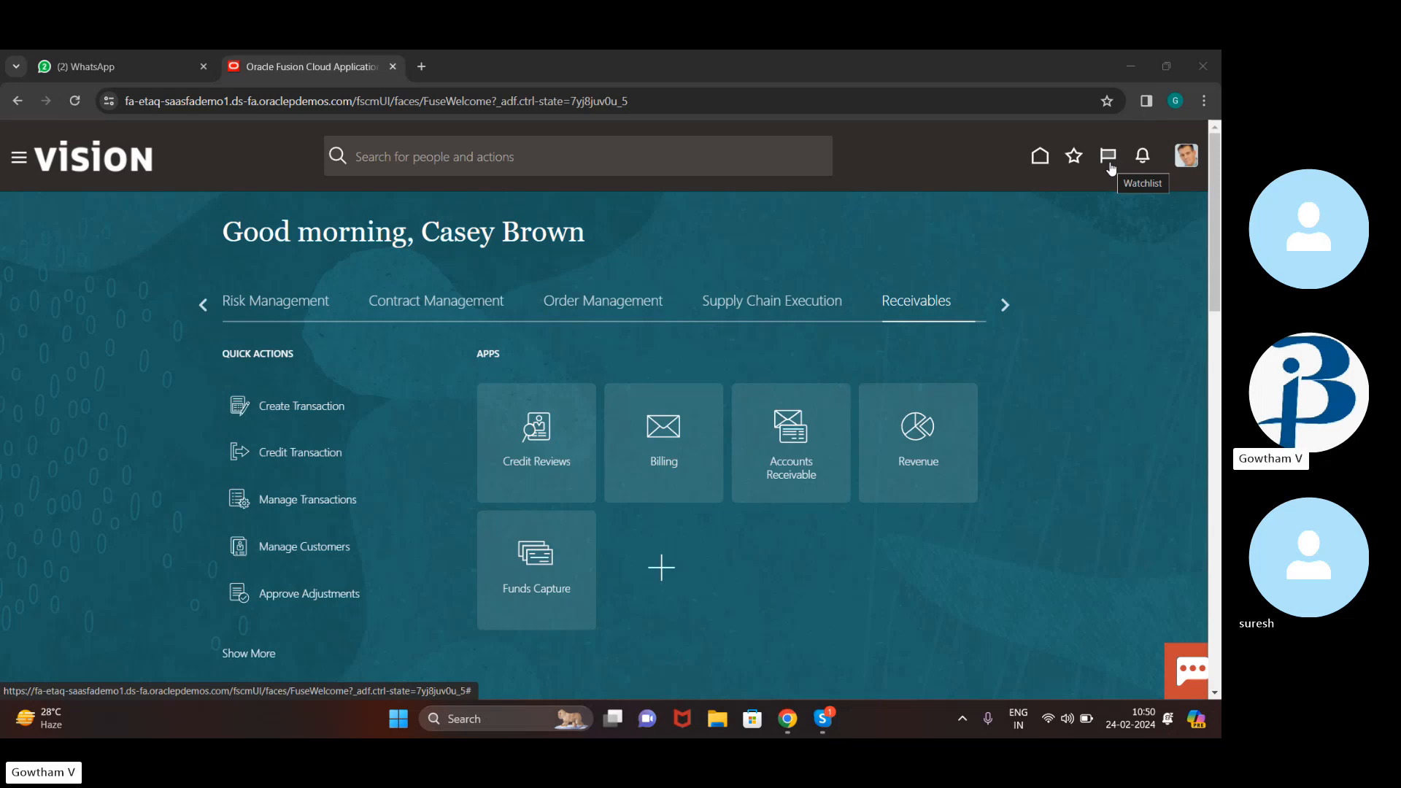
Show the Watchlist with counts like 512 invoices on hold and 25 incomplete journals
click(1118, 162)
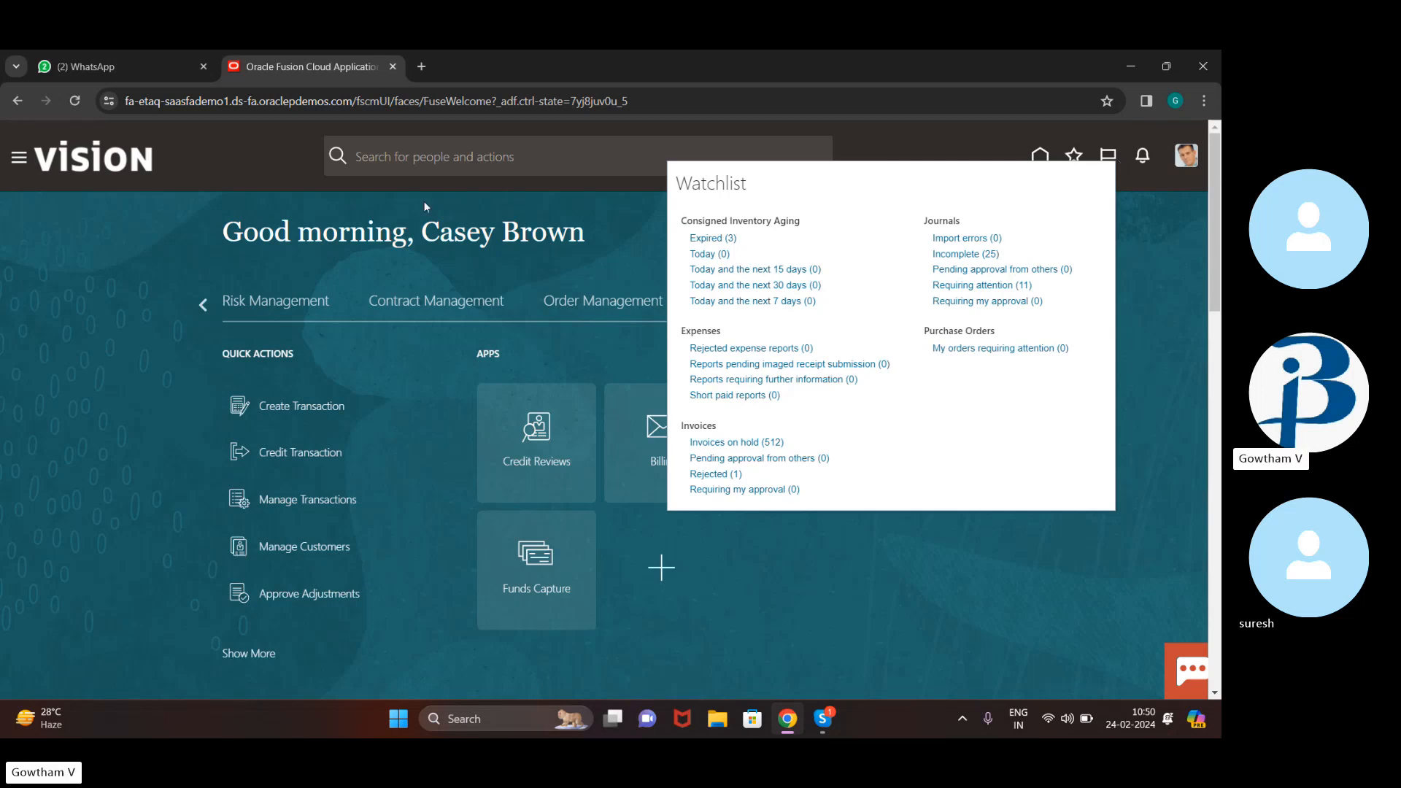
Close the Watchlist and expand My Enterprise in the Navigator menu
click(640, 232)
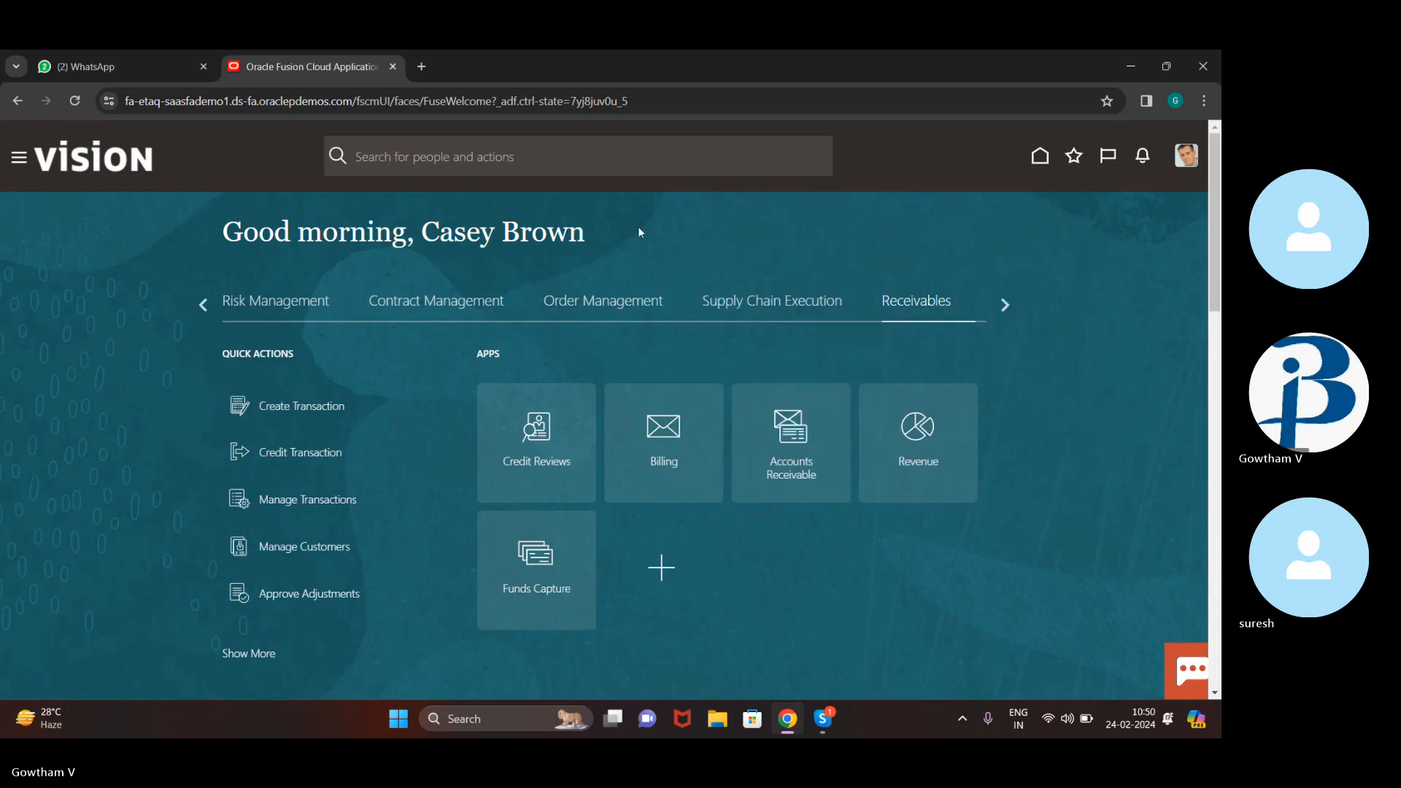
click(18, 162)
scroll(211, 468, down, 5)
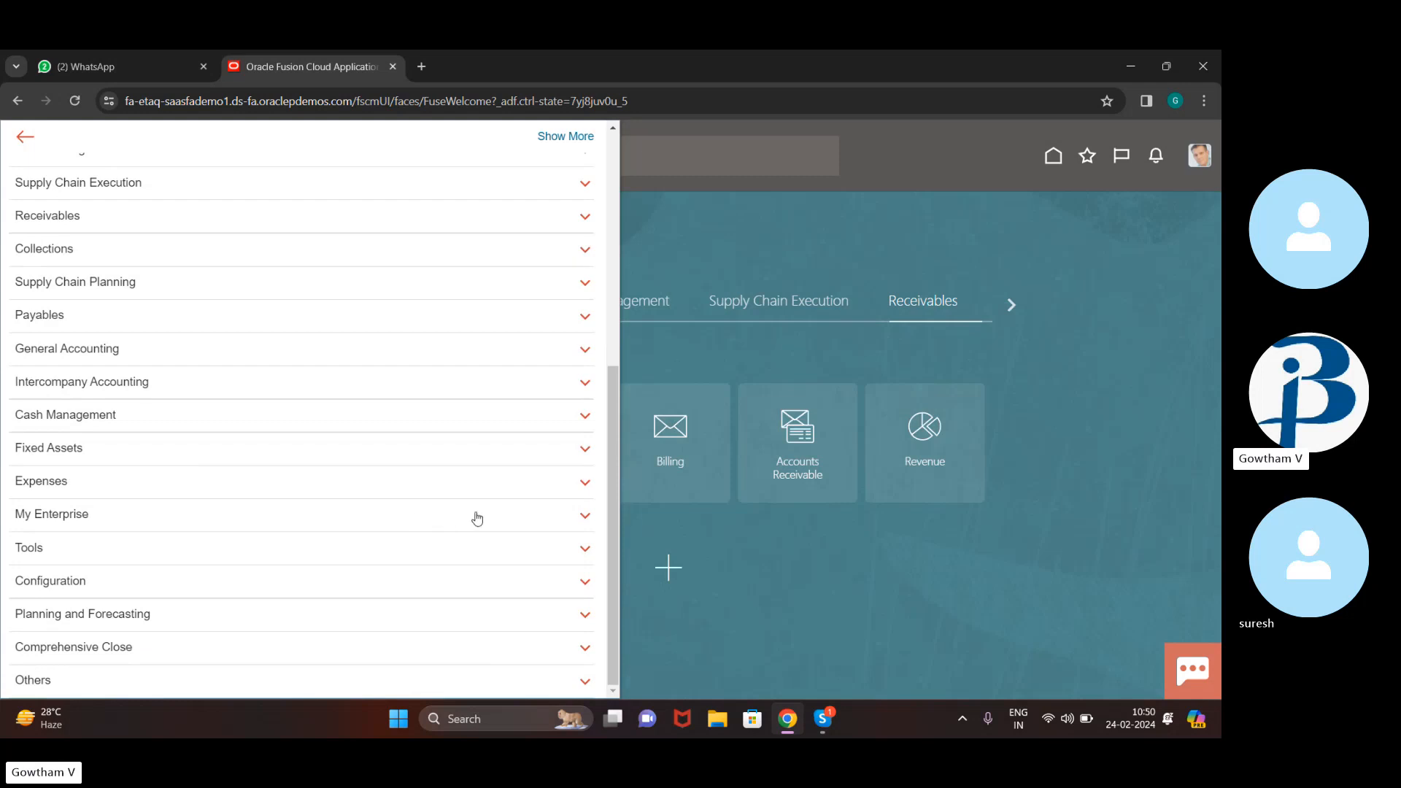
click(572, 521)
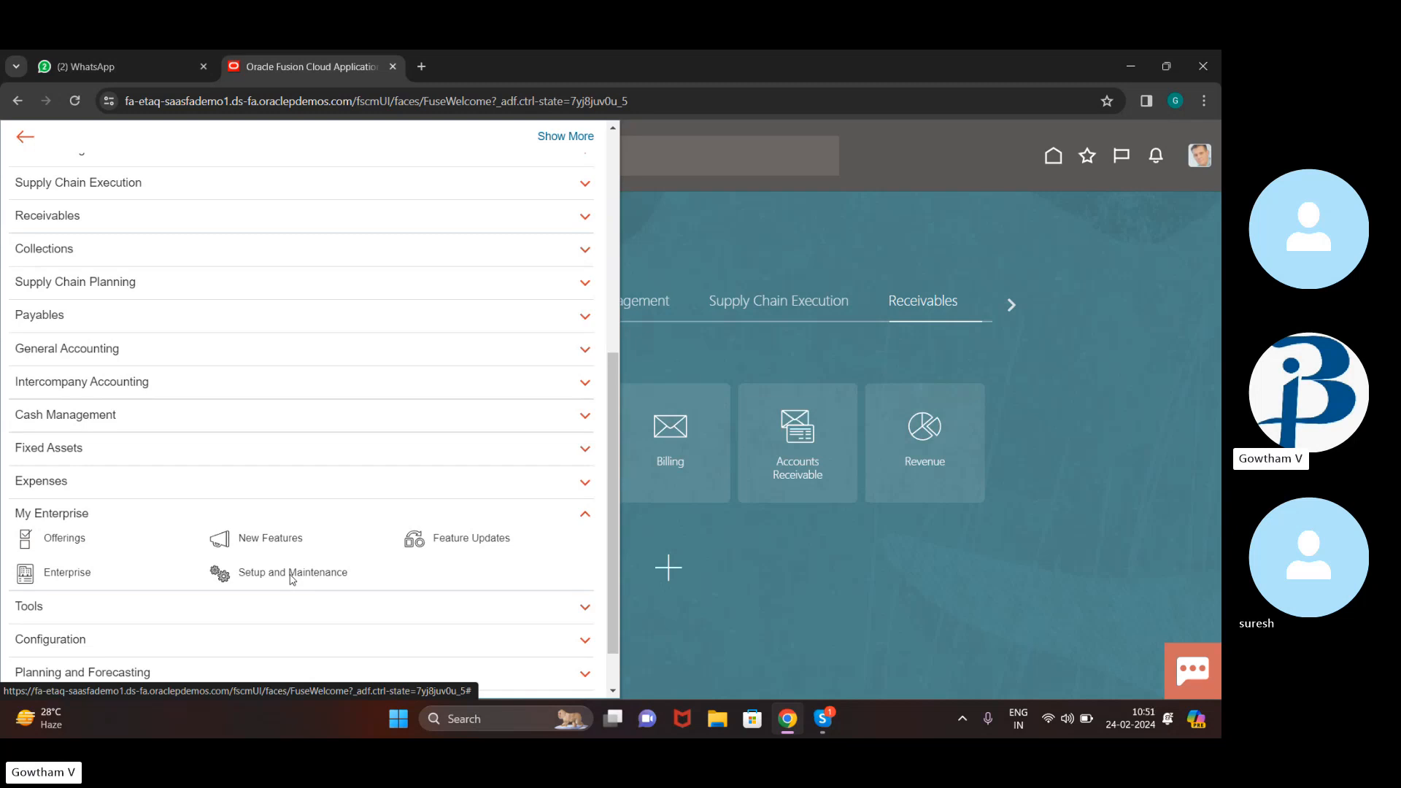
Open Manage Banks from the Cash Management functional area in Setup and Maintenance
click(291, 573)
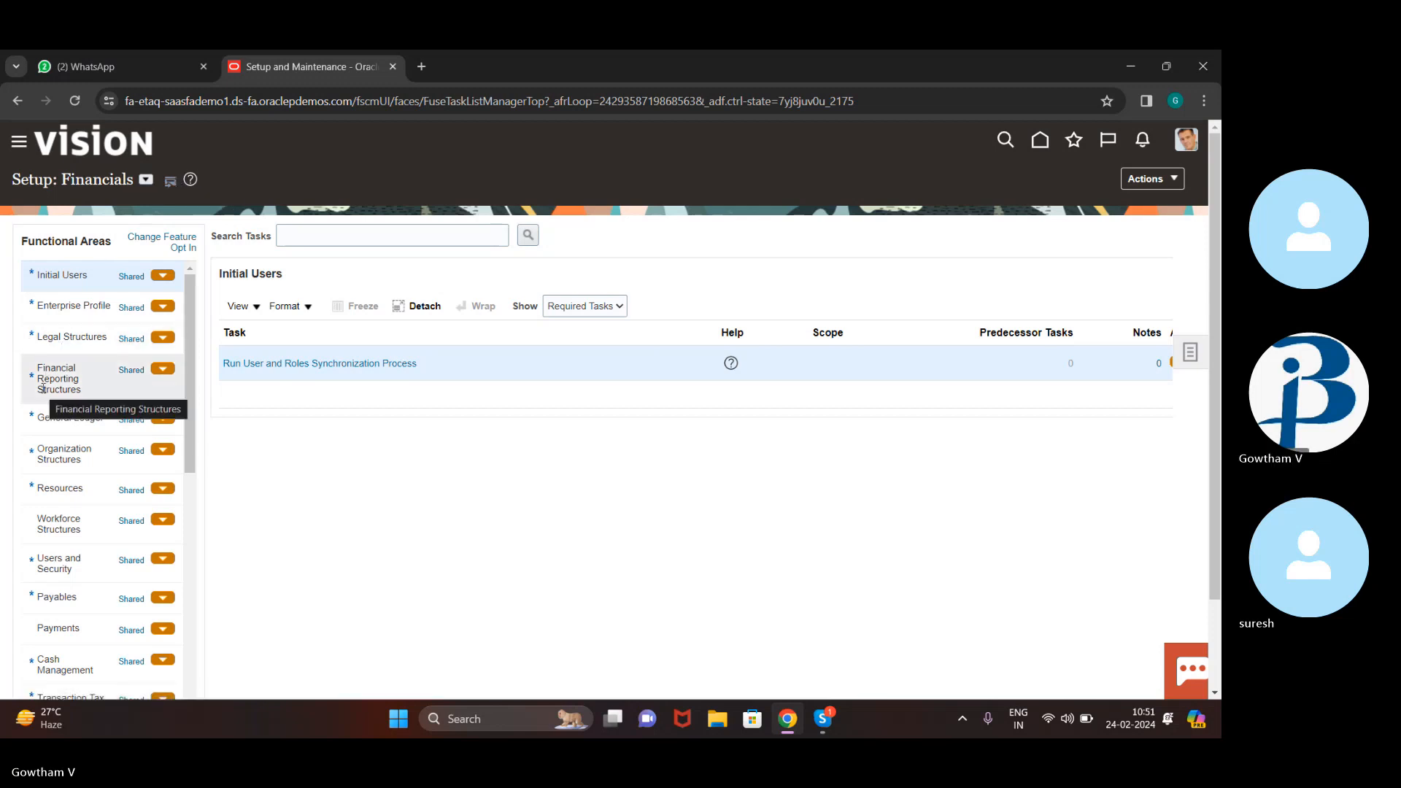
scroll(43, 389, down, 2)
scroll(43, 389, down, 3)
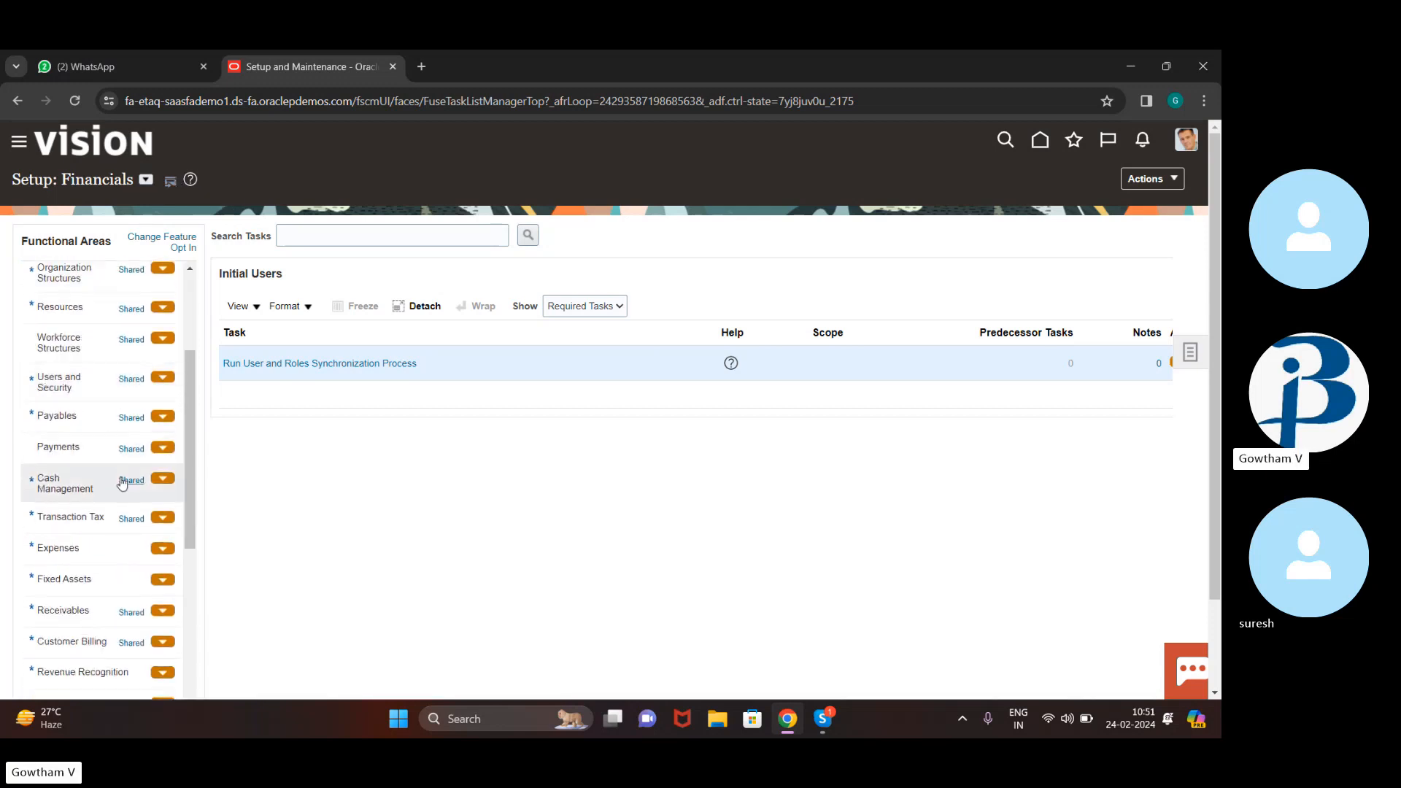
click(151, 474)
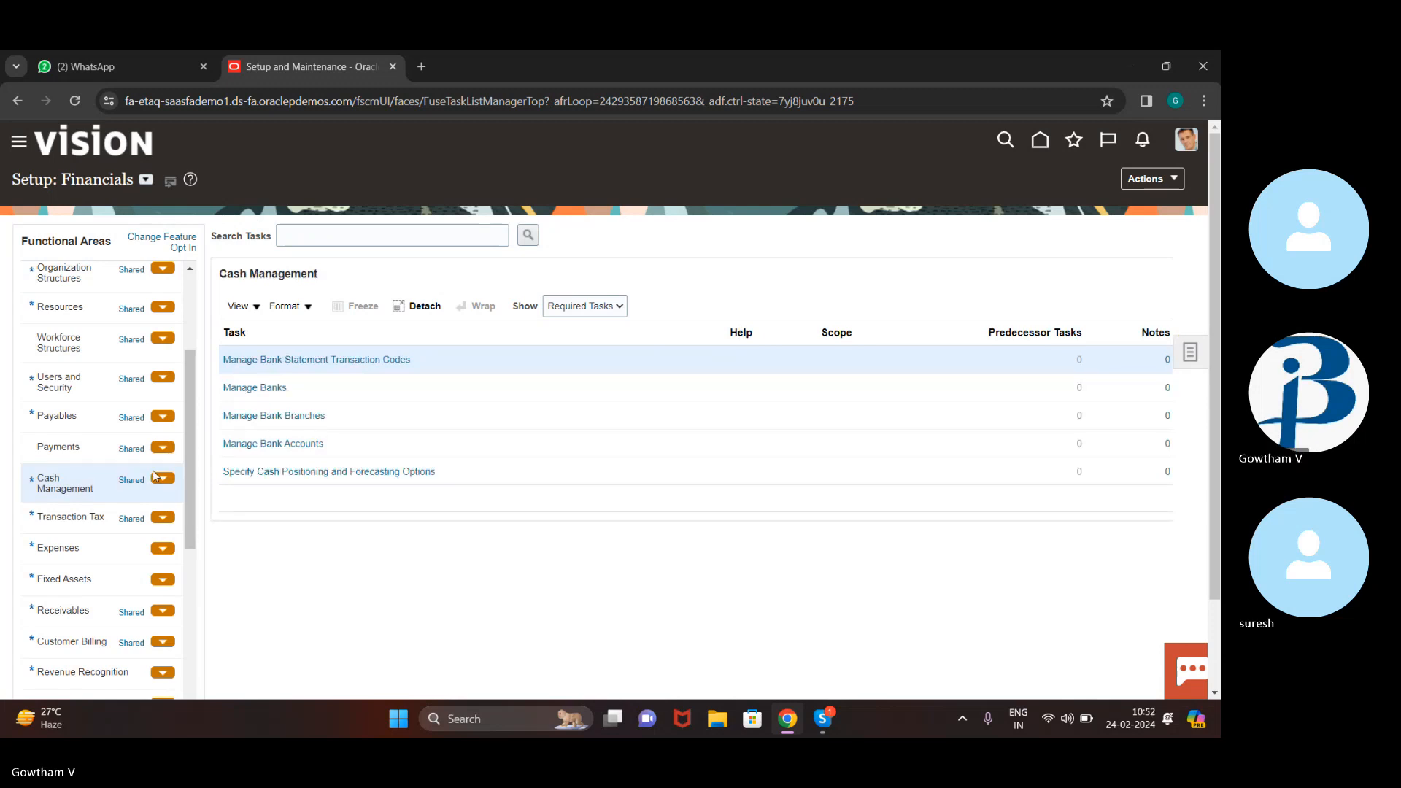
click(241, 385)
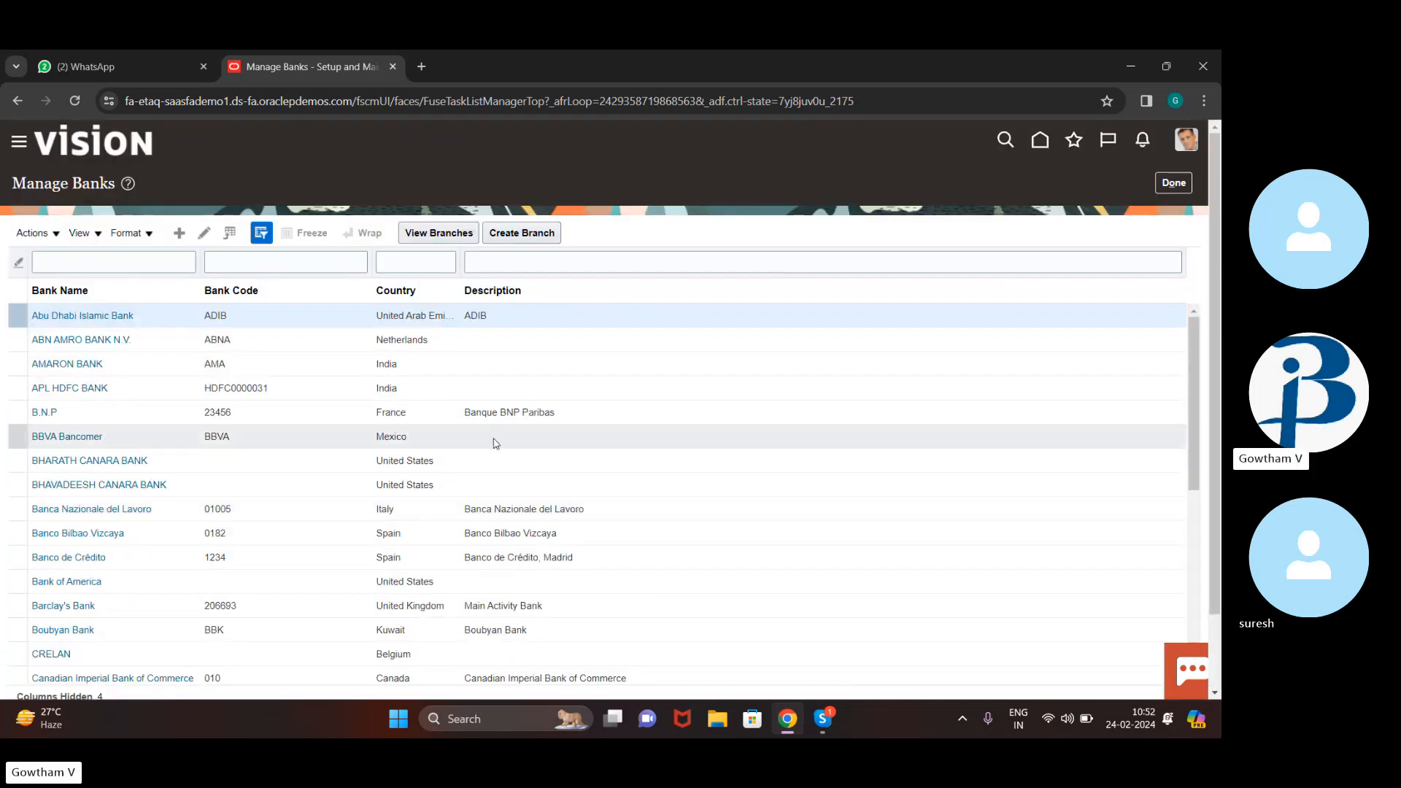
Rename the BHARATH CANARA BANK bank to '11 bank of america' and save it
click(384, 461)
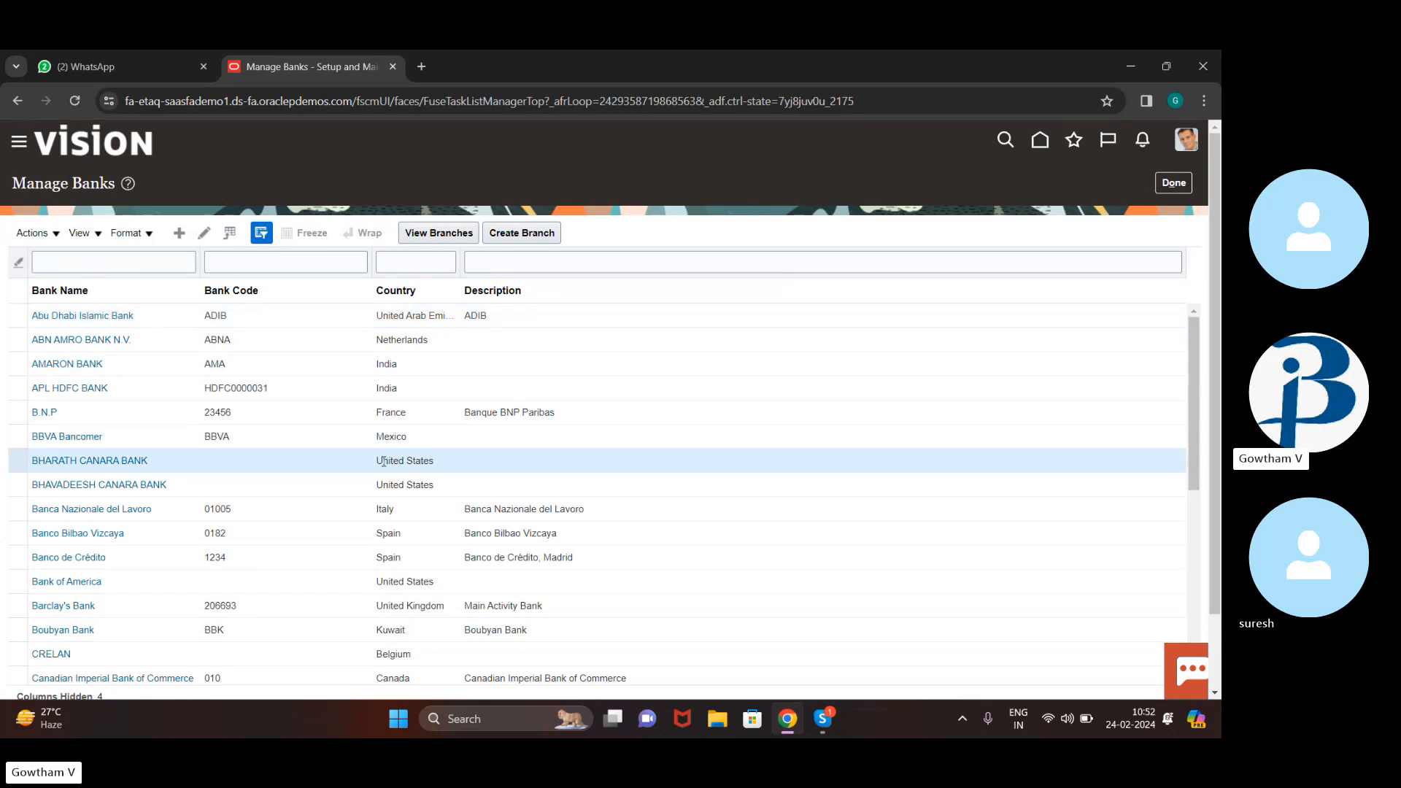
click(106, 461)
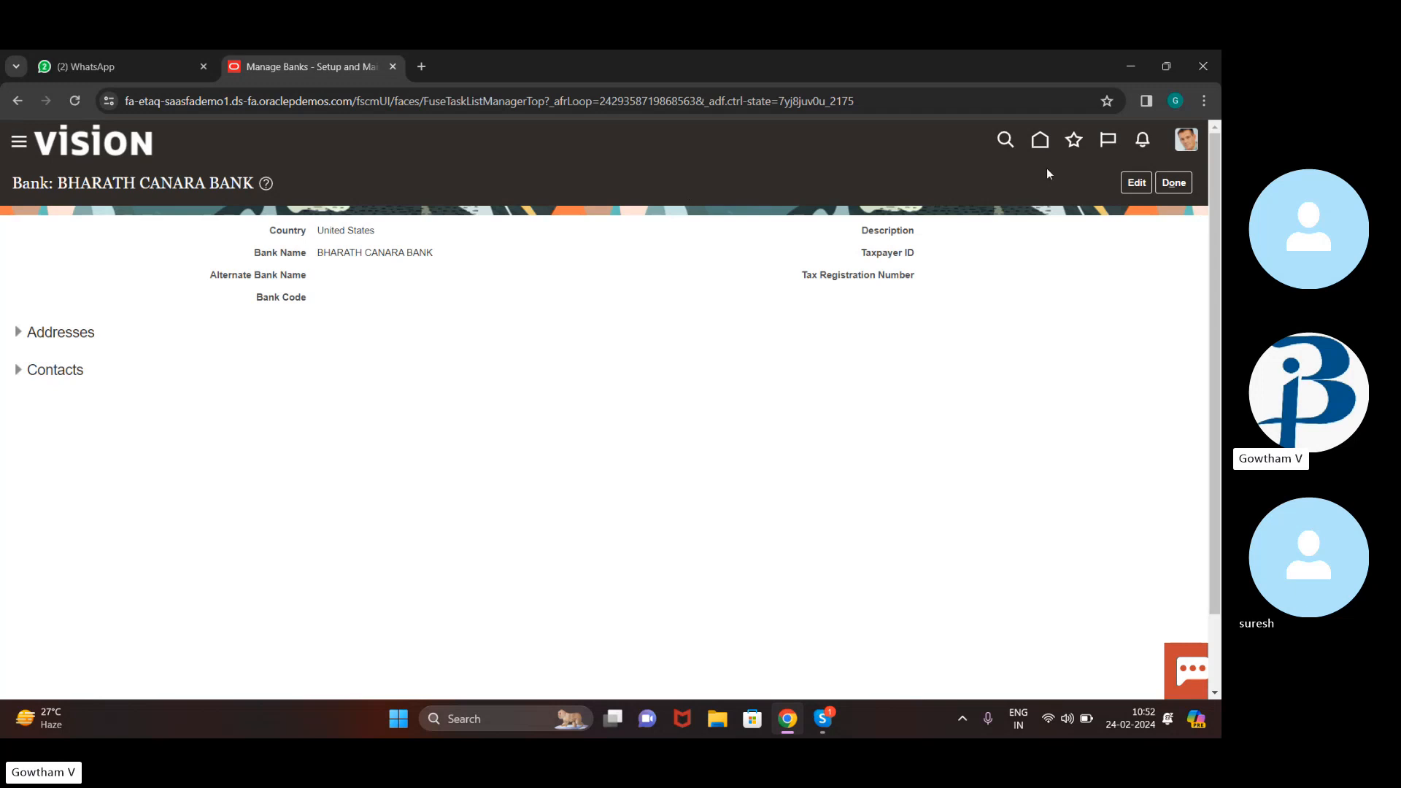
click(1137, 183)
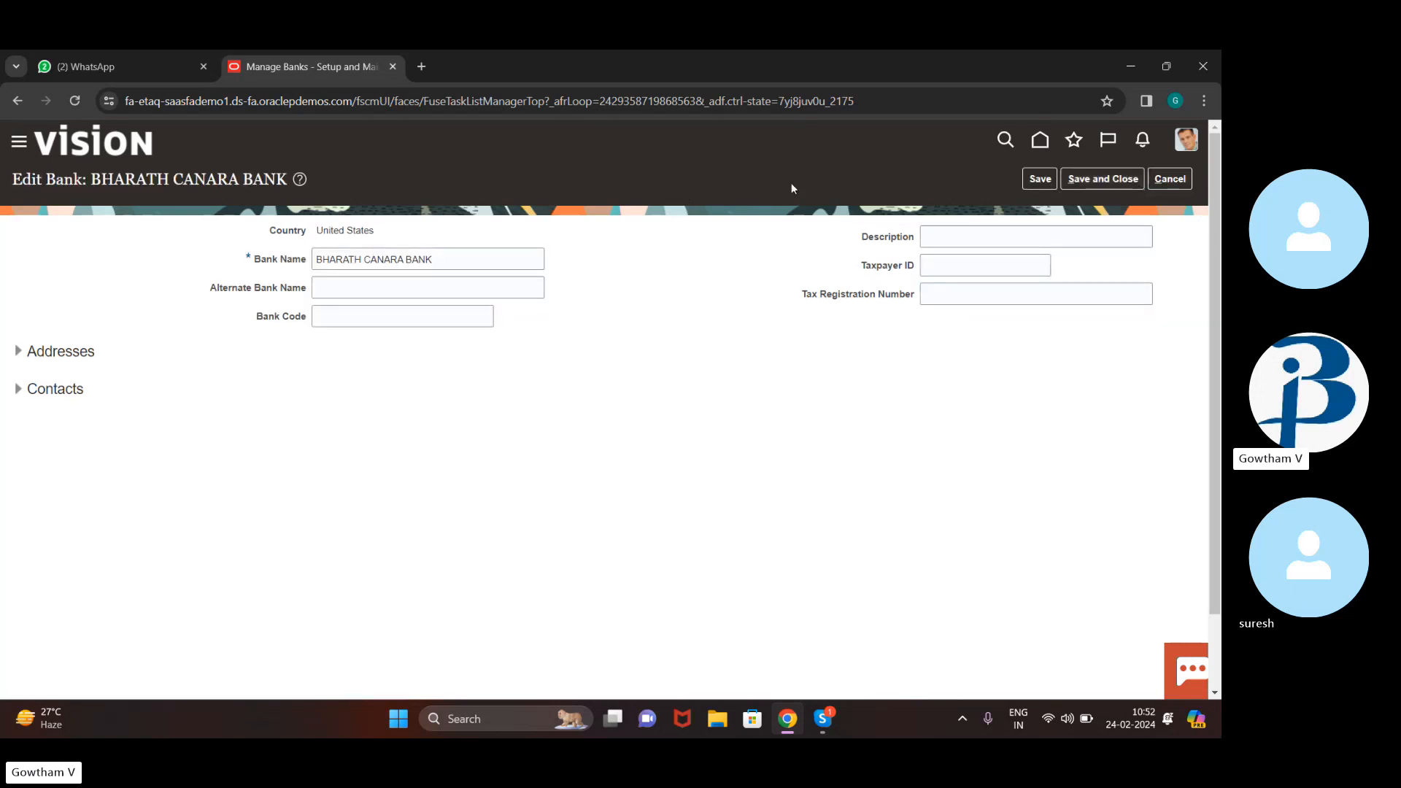
click(471, 262)
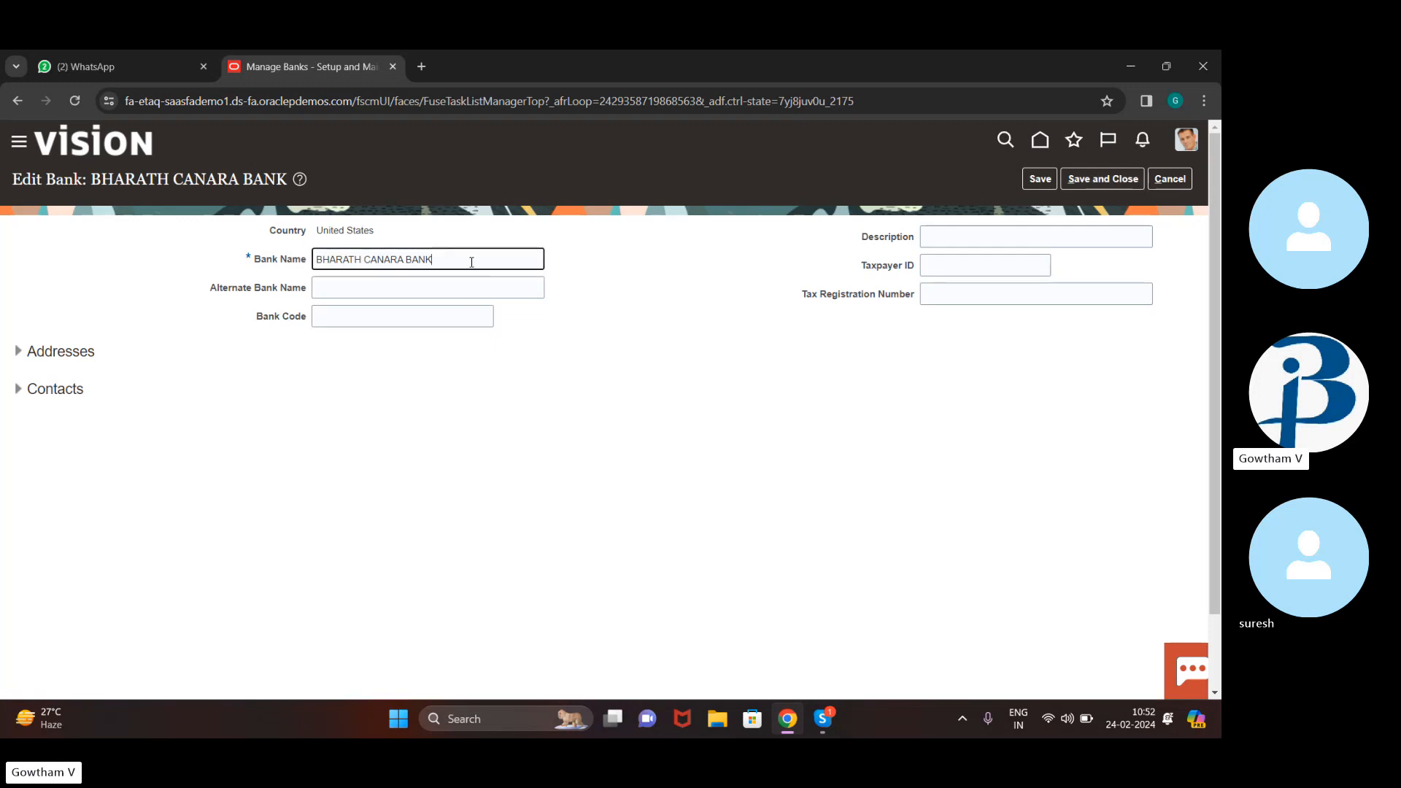
key(BackSpace)
key(BackSpace)
key(BackSpace)
key(BackSpace)
key(BackSpace)
key(BackSpace)
key(BackSpace)
key(BackSpace)
key(BackSpace)
key(BackSpace)
key(BackSpace)
key(BackSpace)
key(BackSpace)
key(BackSpace)
key(BackSpace)
key(BackSpace)
key(BackSpace)
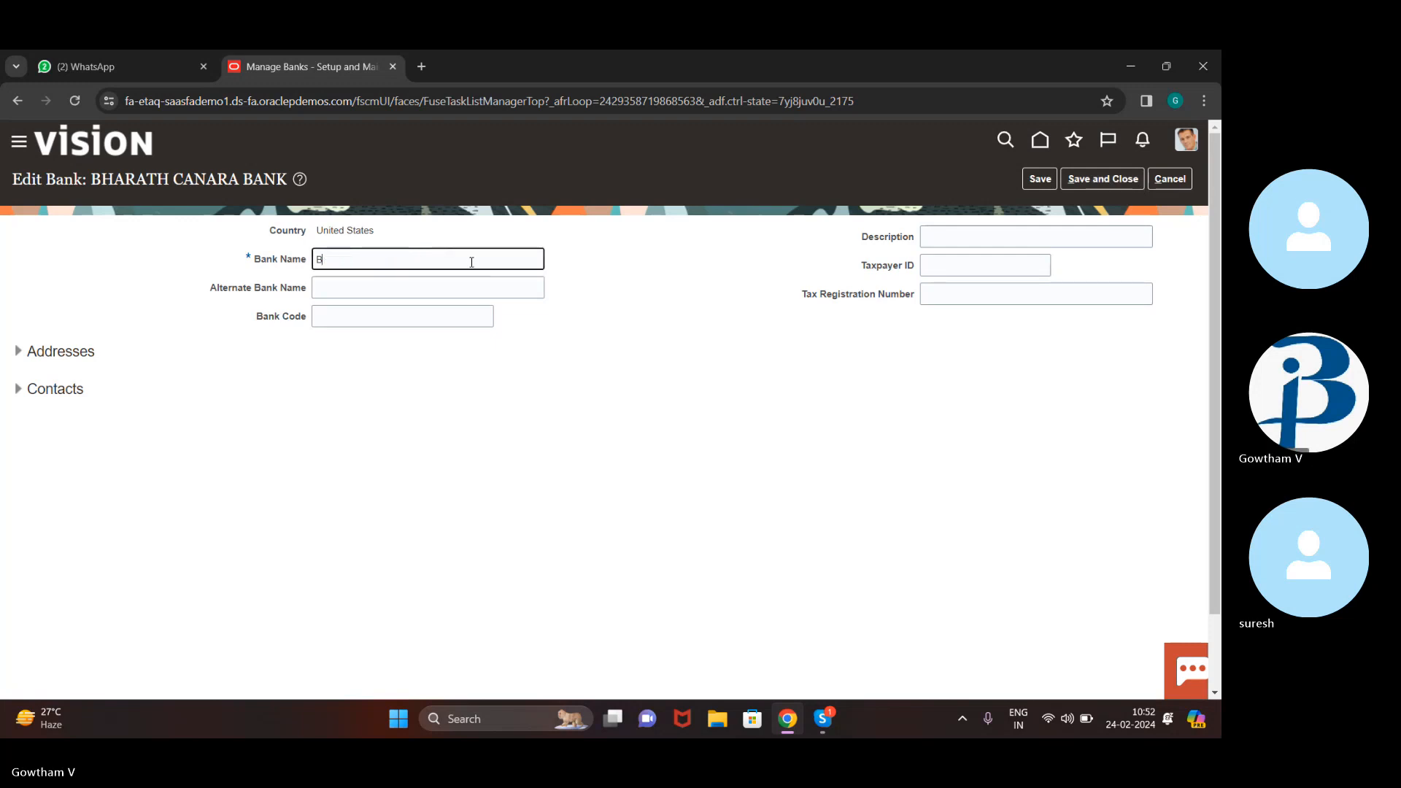
key(BackSpace)
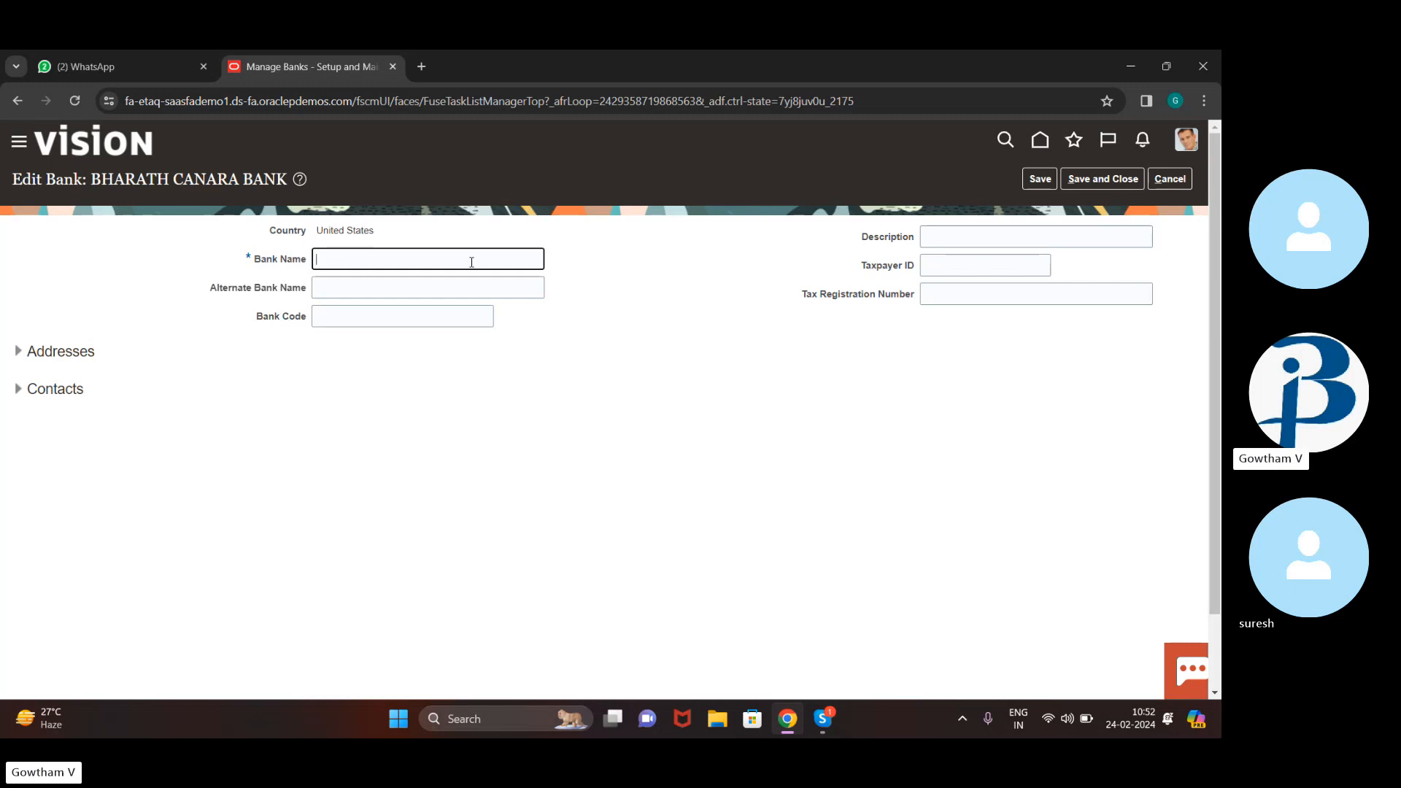
text(11 bank of america)
click(1114, 179)
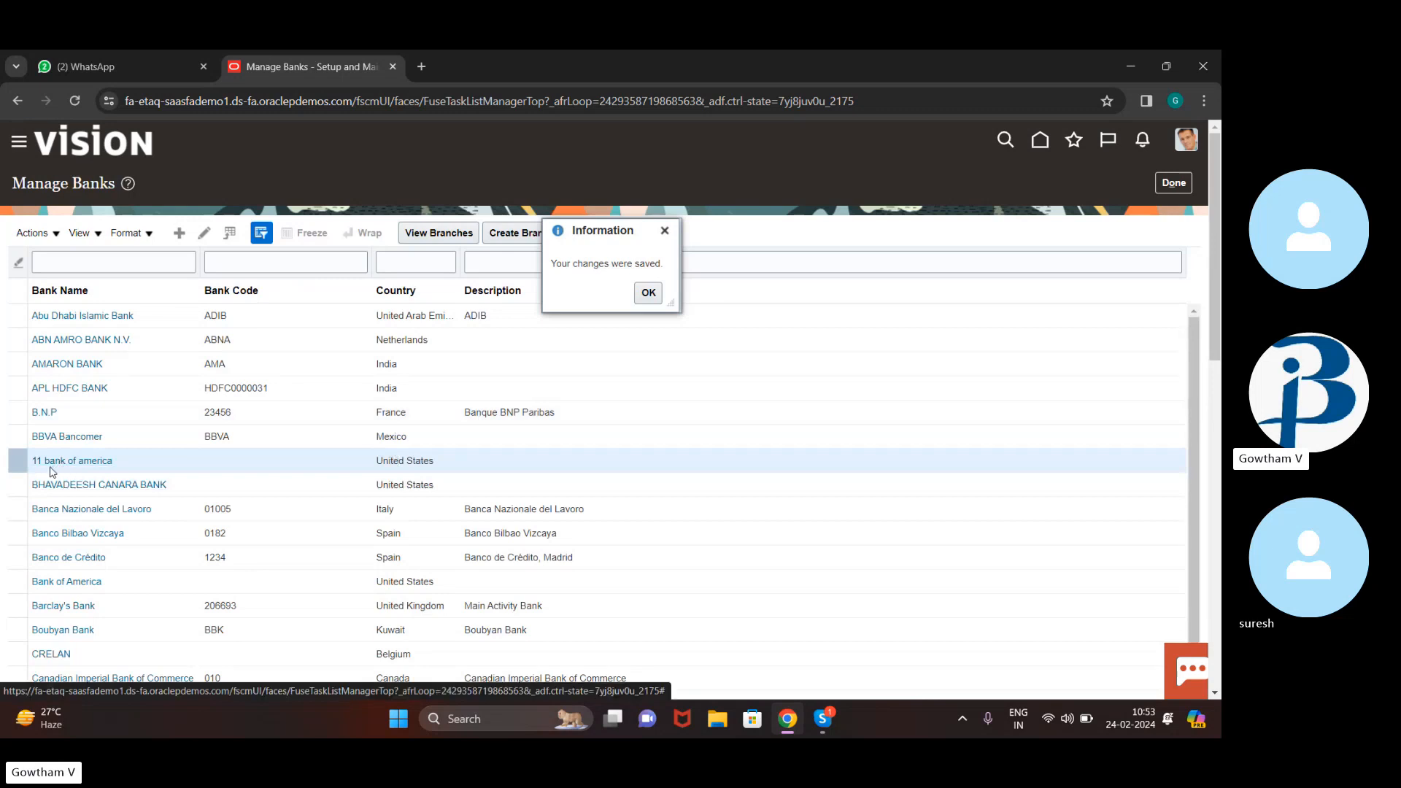
Dismiss the save confirmation and start a new branch from the bank's branches list
click(647, 291)
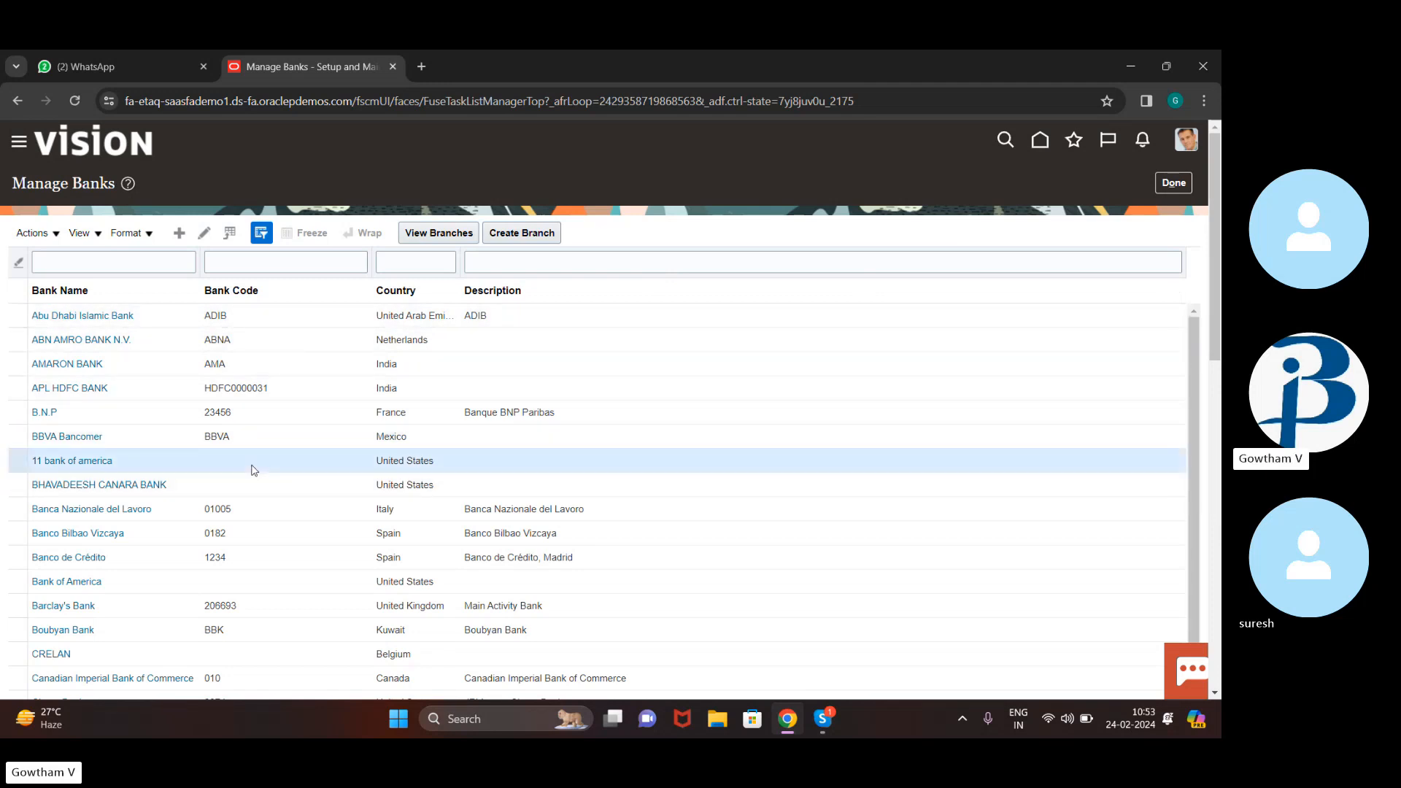
click(434, 230)
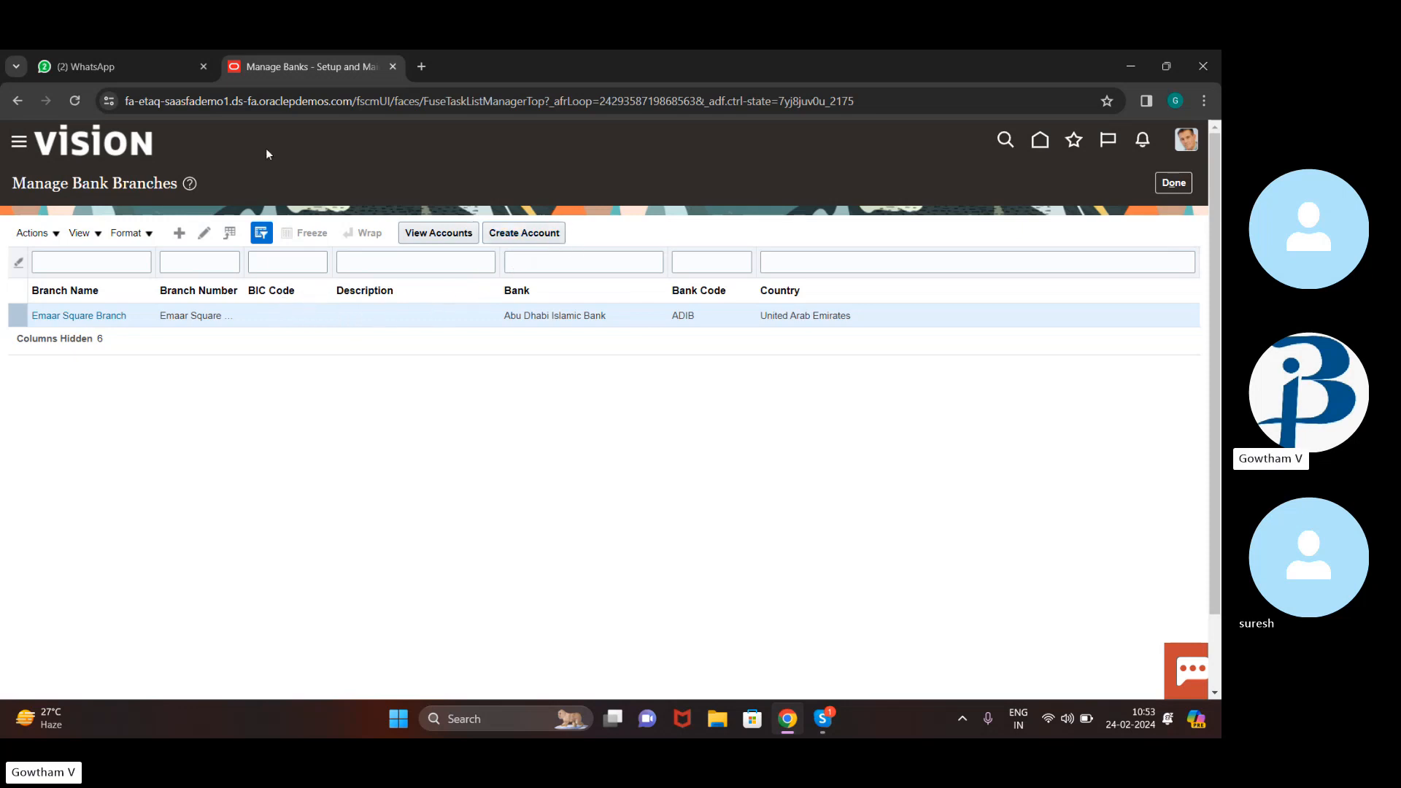
click(180, 231)
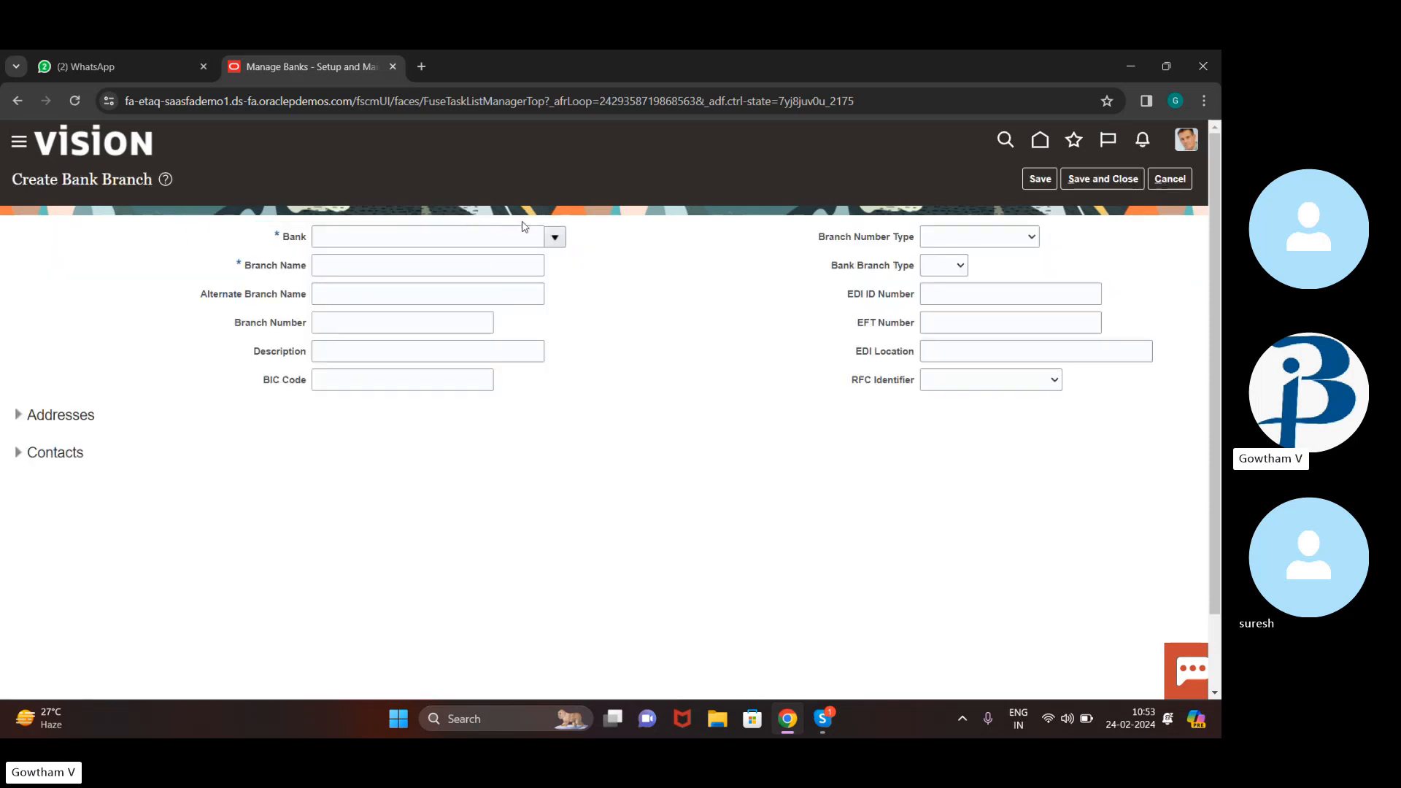
Enter bank '11 bank of america' and branch name '11 main branch', then attempt to save
click(464, 242)
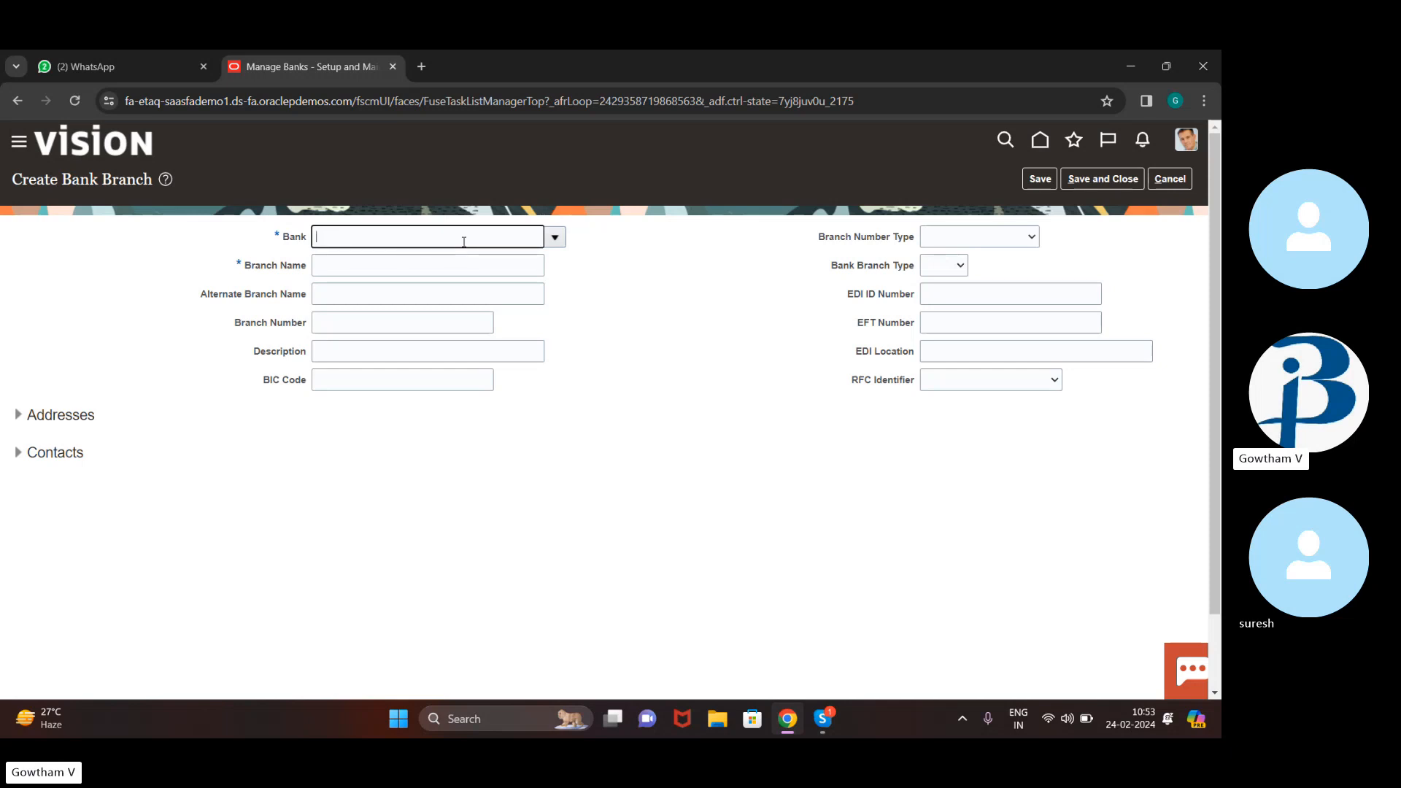
text(11 bano)
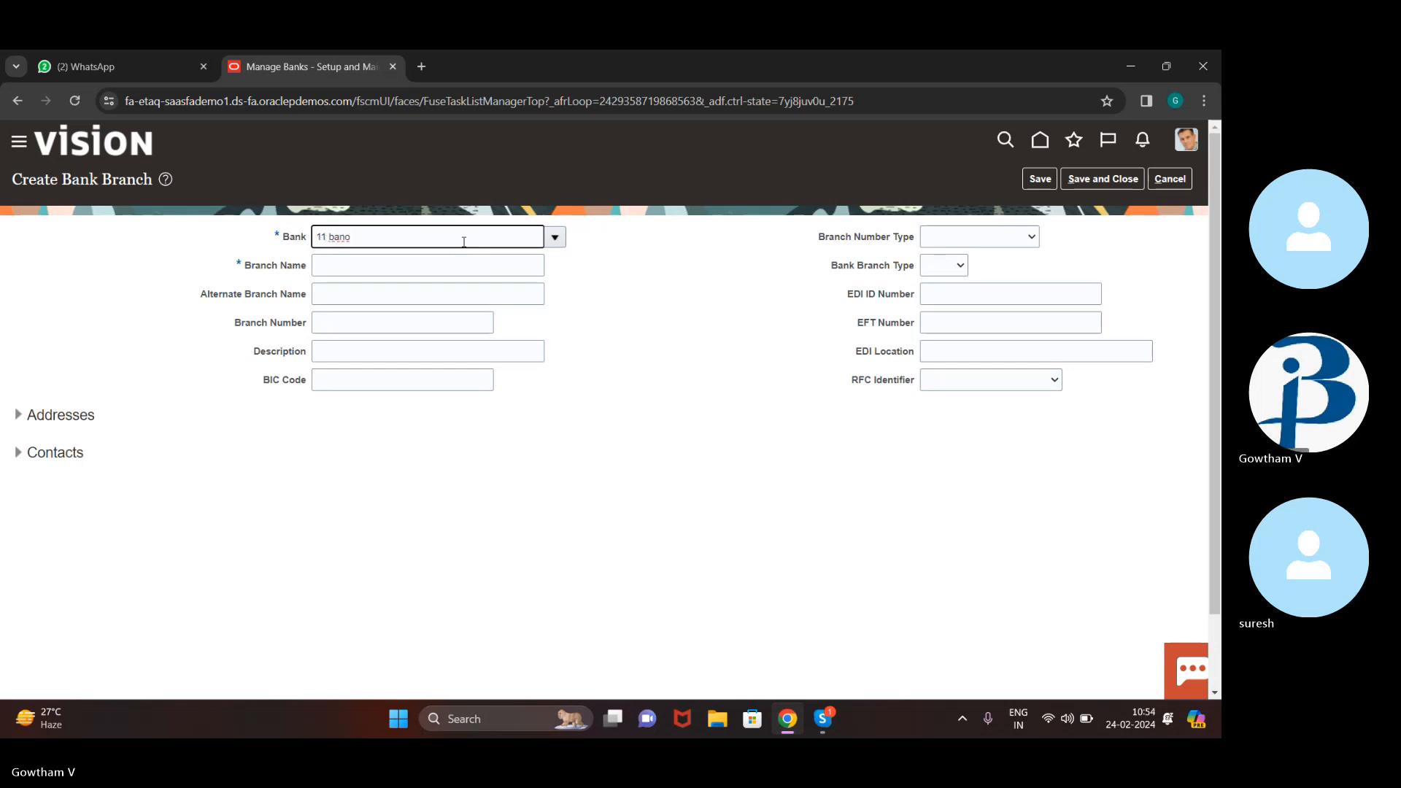
key(BackSpace)
text(k o)
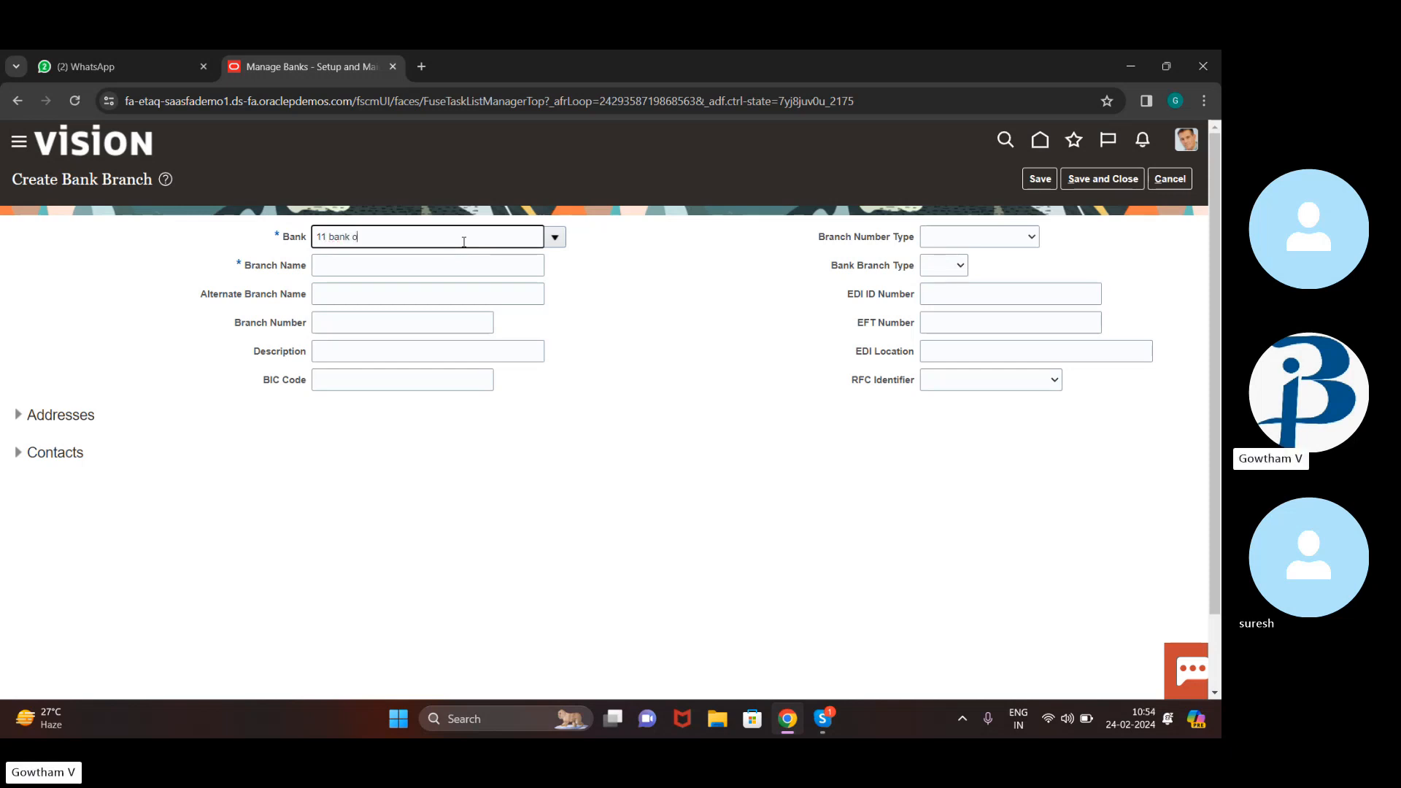
text(f america)
key(BackSpace)
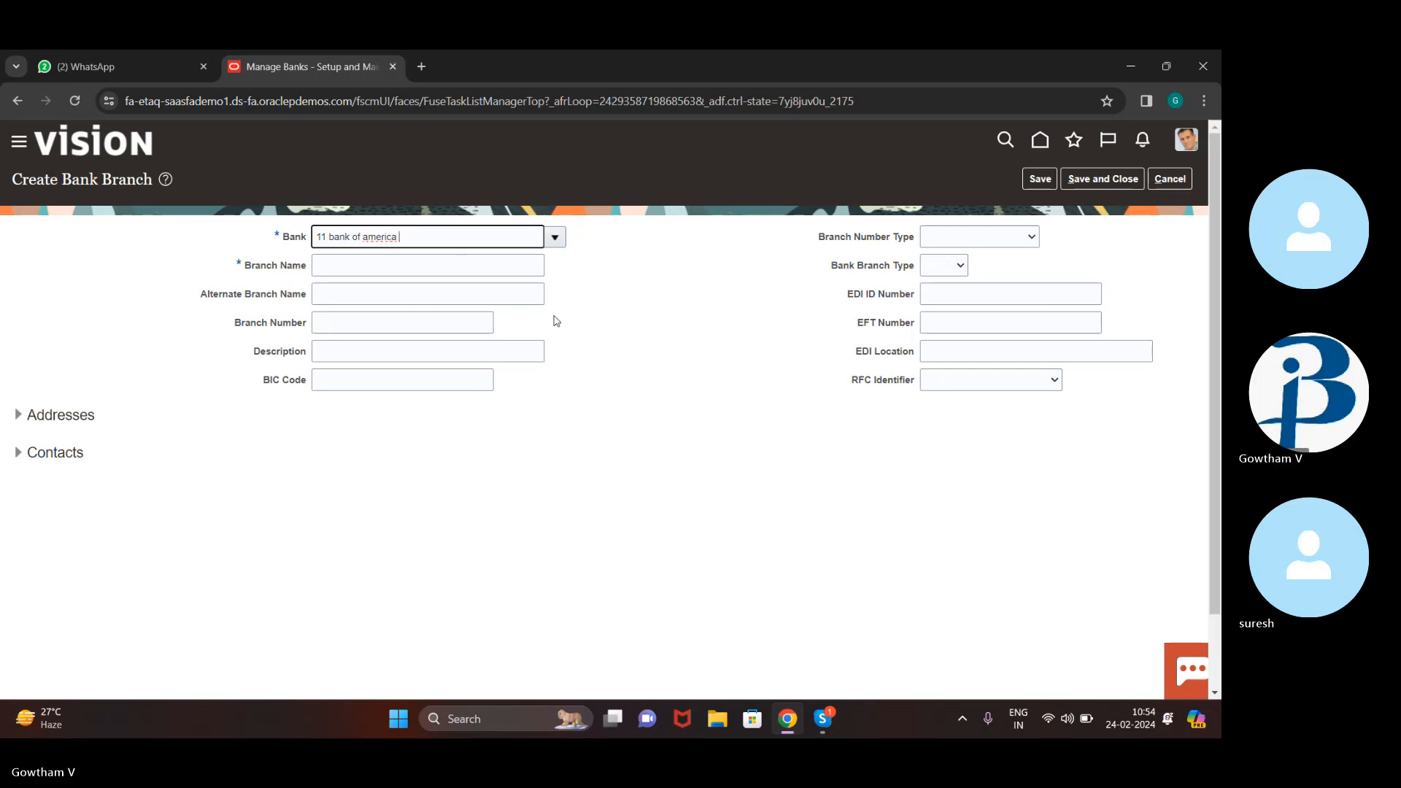
click(485, 261)
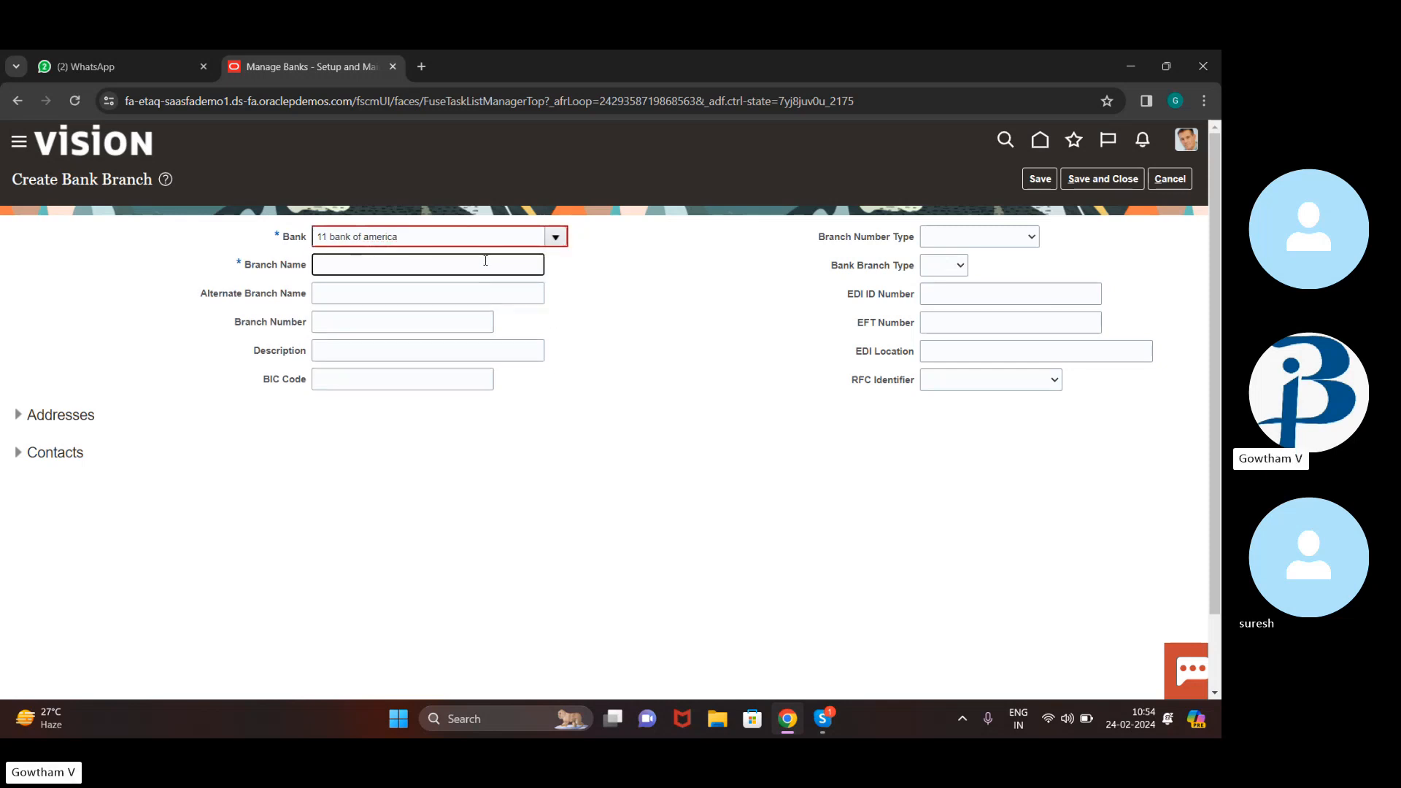
text(11 main branch)
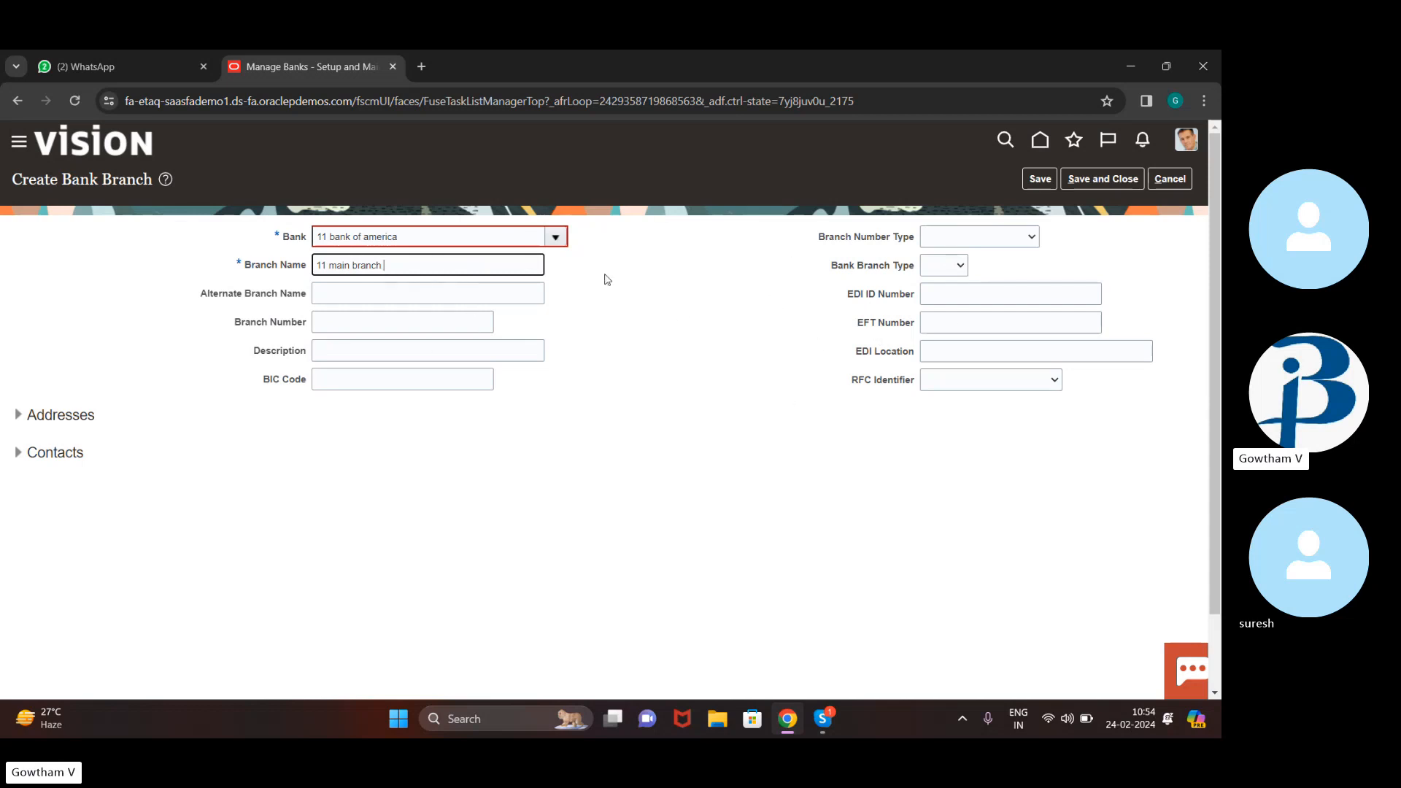
click(18, 420)
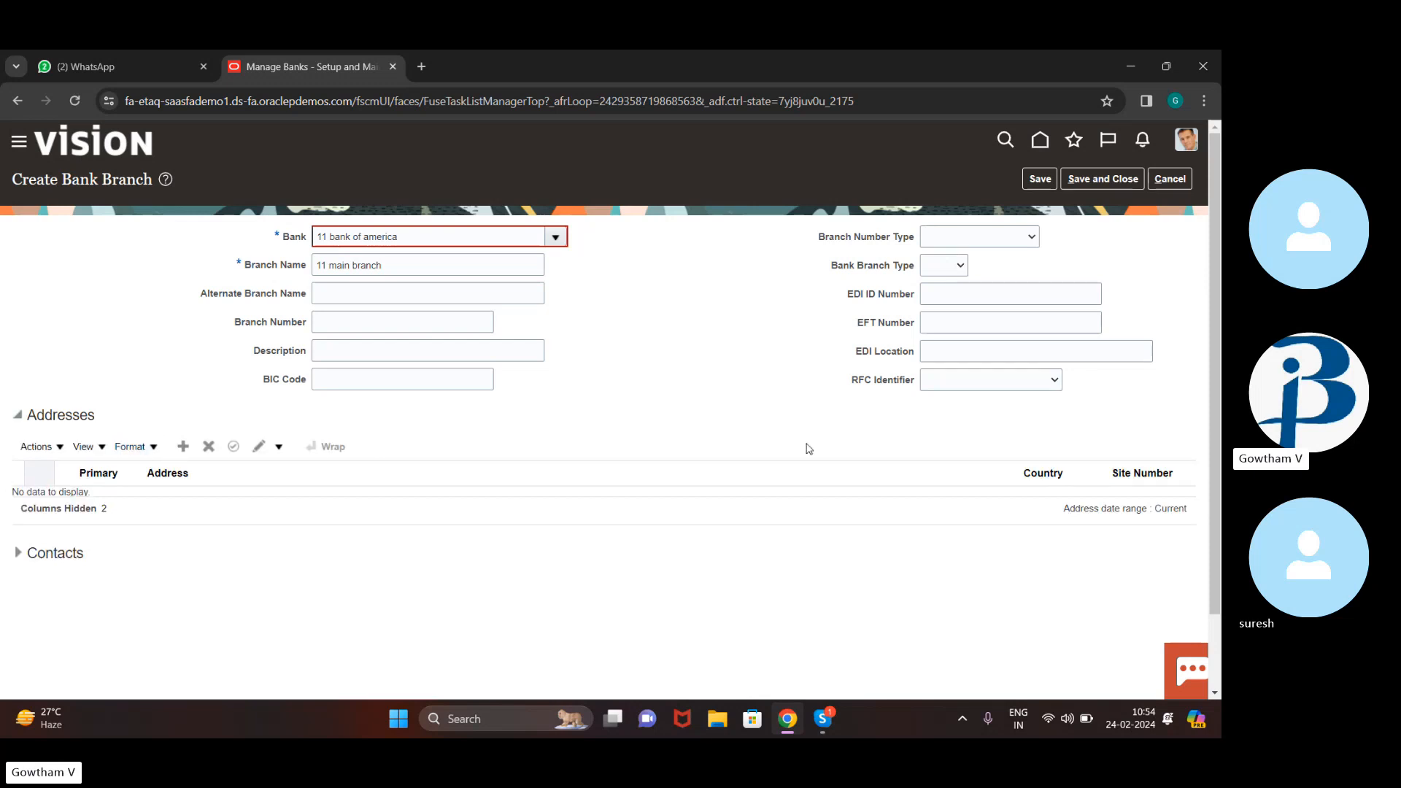
drag(728, 516, 576, 178)
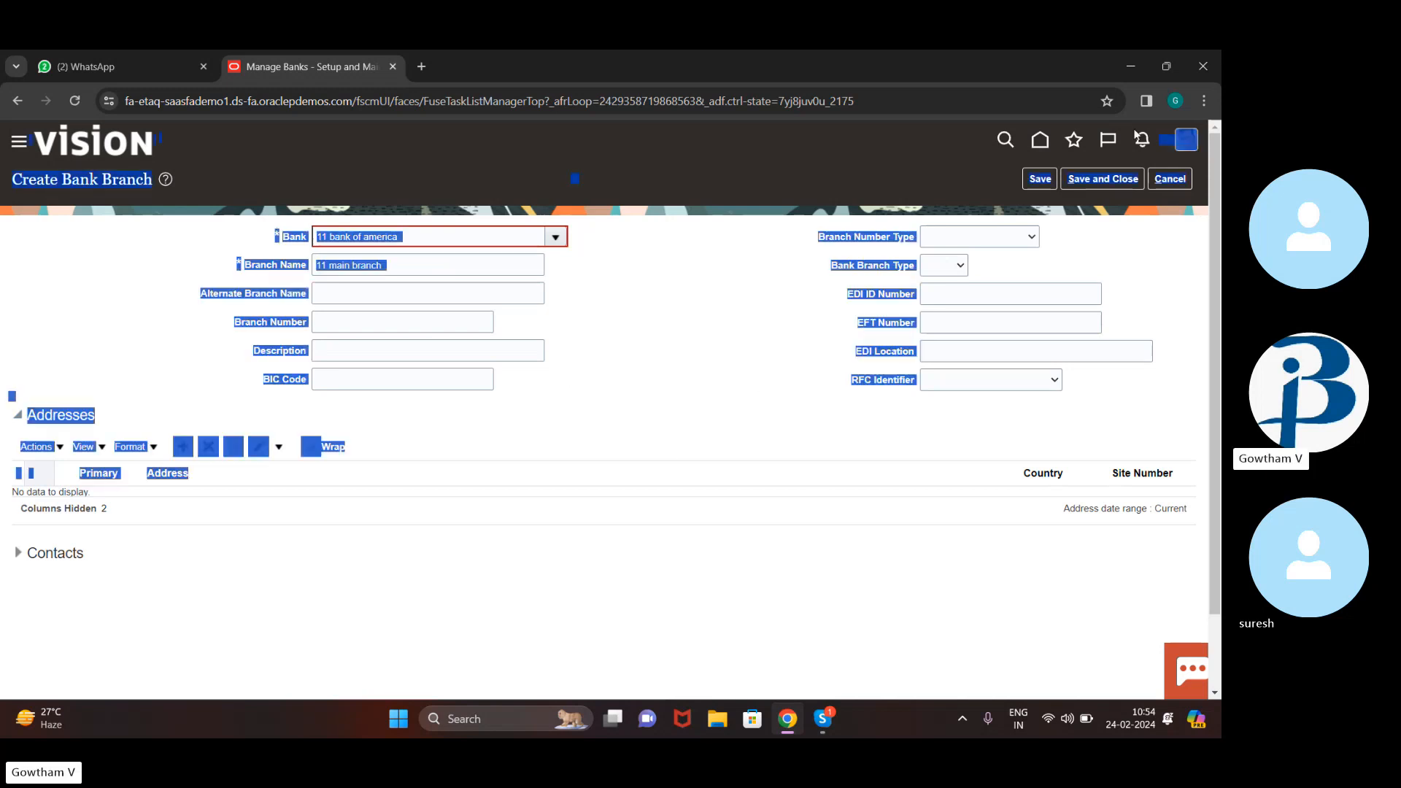
click(1088, 181)
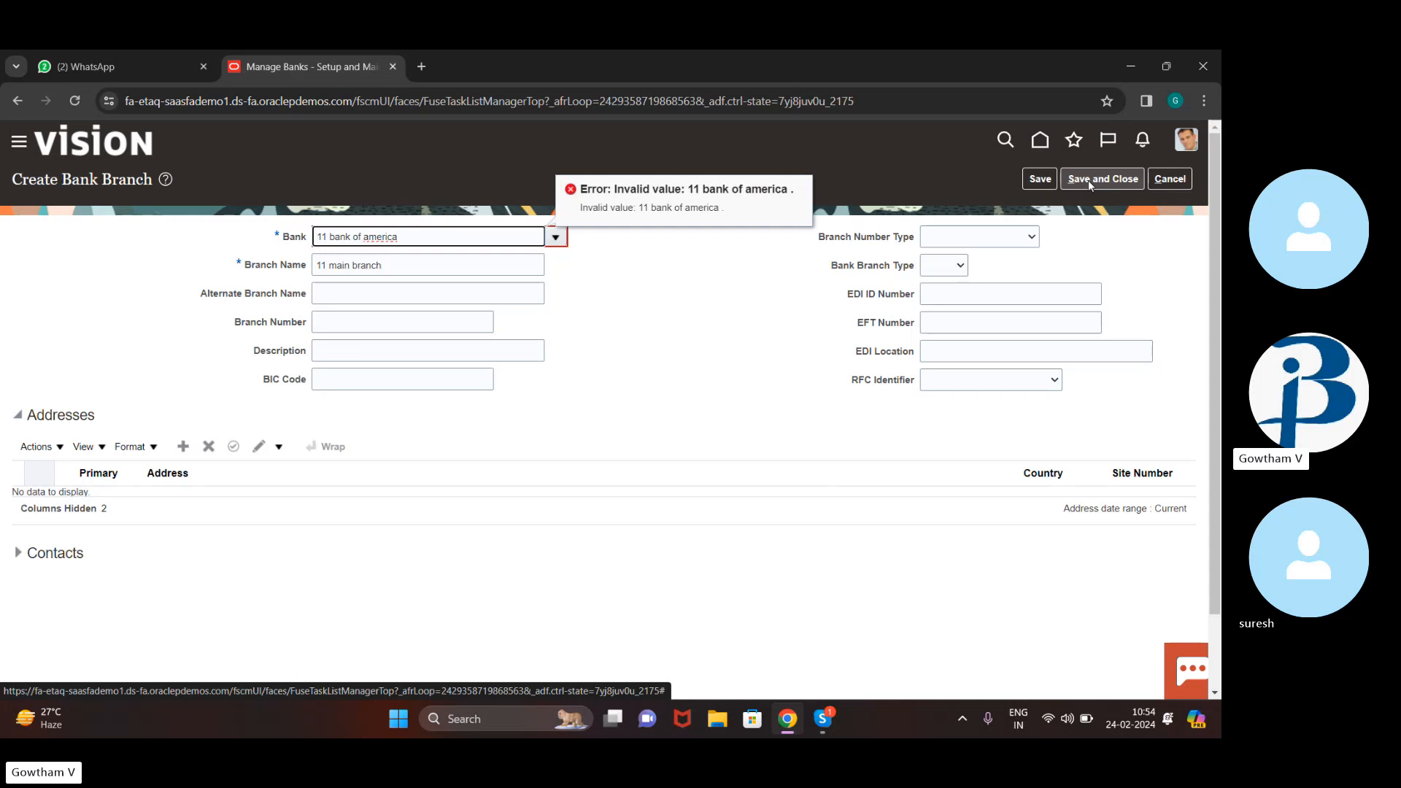
Retype the branch's bank as '11 bank of america' and retry saving
click(586, 315)
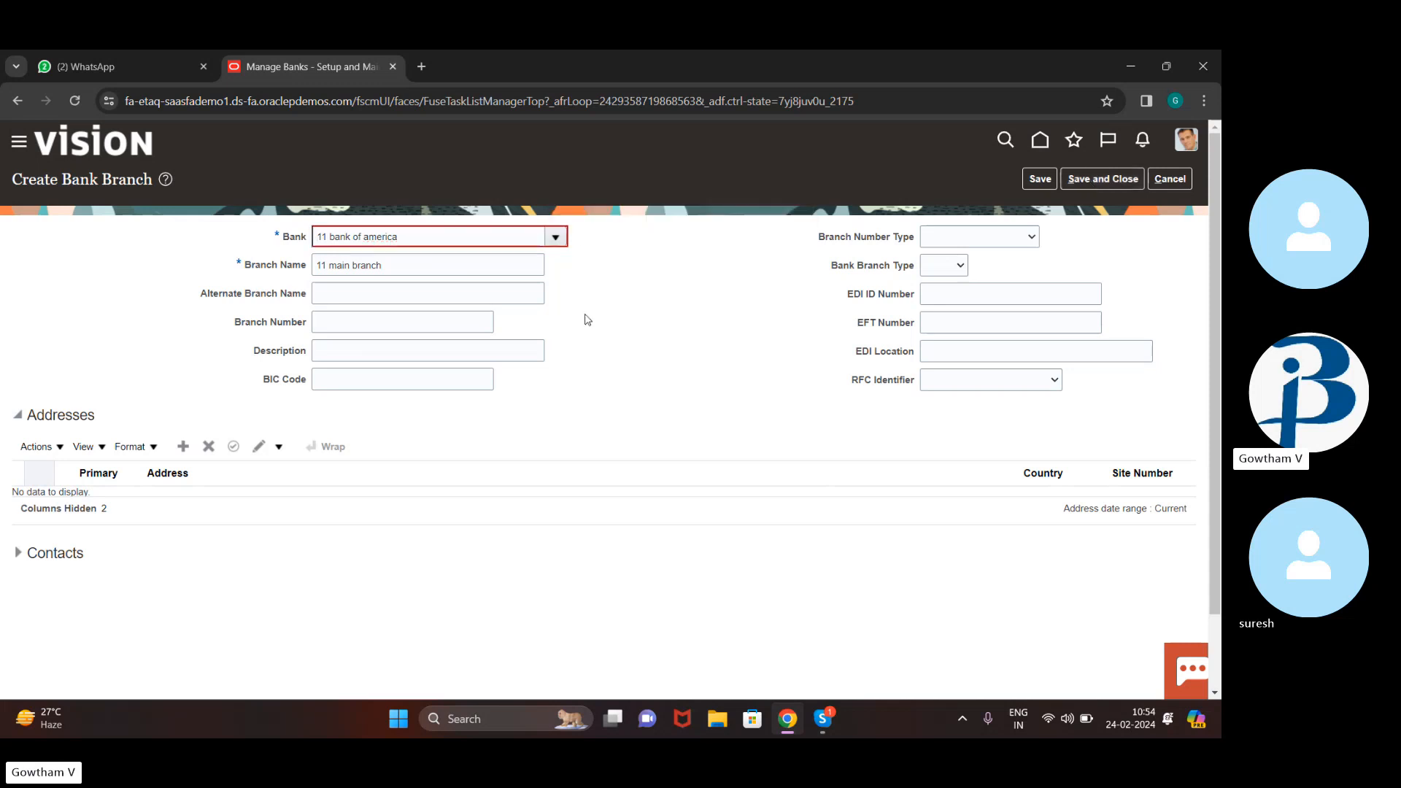
click(445, 237)
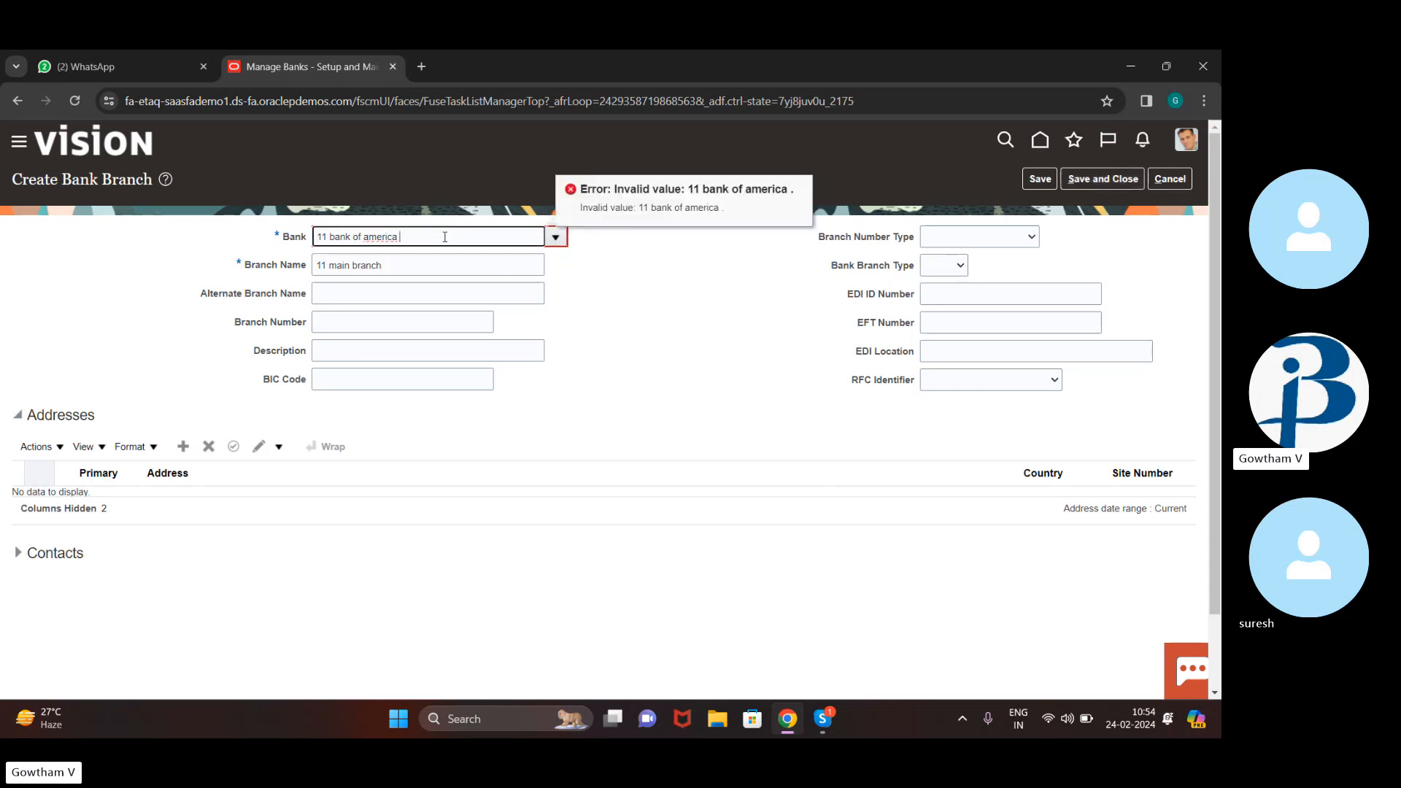
key(BackSpace)
key(BackSpace)
key(BackSpace)
key(BackSpace)
key(BackSpace)
key(BackSpace)
key(BackSpace)
key(BackSpace)
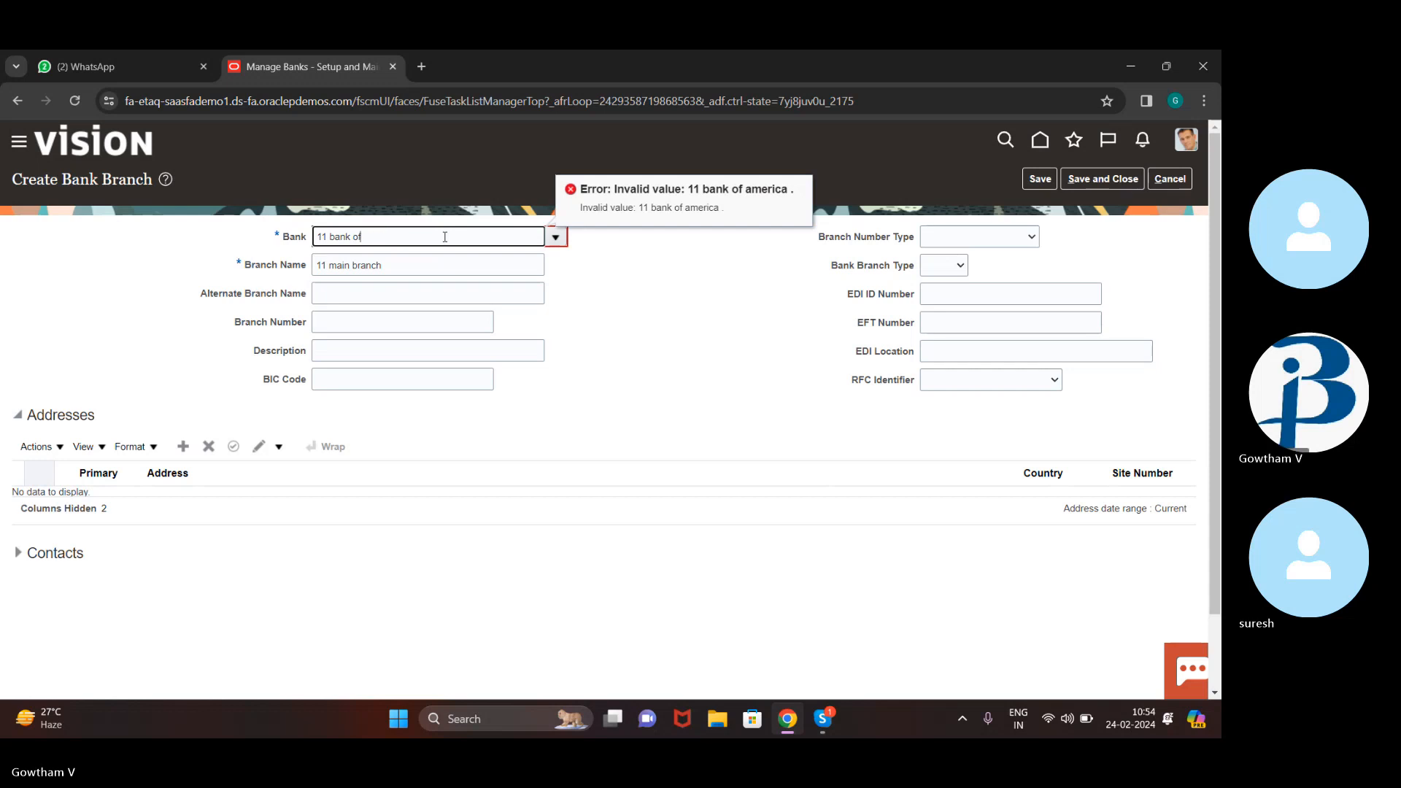
key(BackSpace)
key(BackSpace)
key(BackSpace)
key(BackSpace)
key(BackSpace)
key(BackSpace)
key(BackSpace)
text(bank of)
text( meric)
key(BackSpace)
key(BackSpace)
key(BackSpace)
key(BackSpace)
key(BackSpace)
text(america)
click(1088, 178)
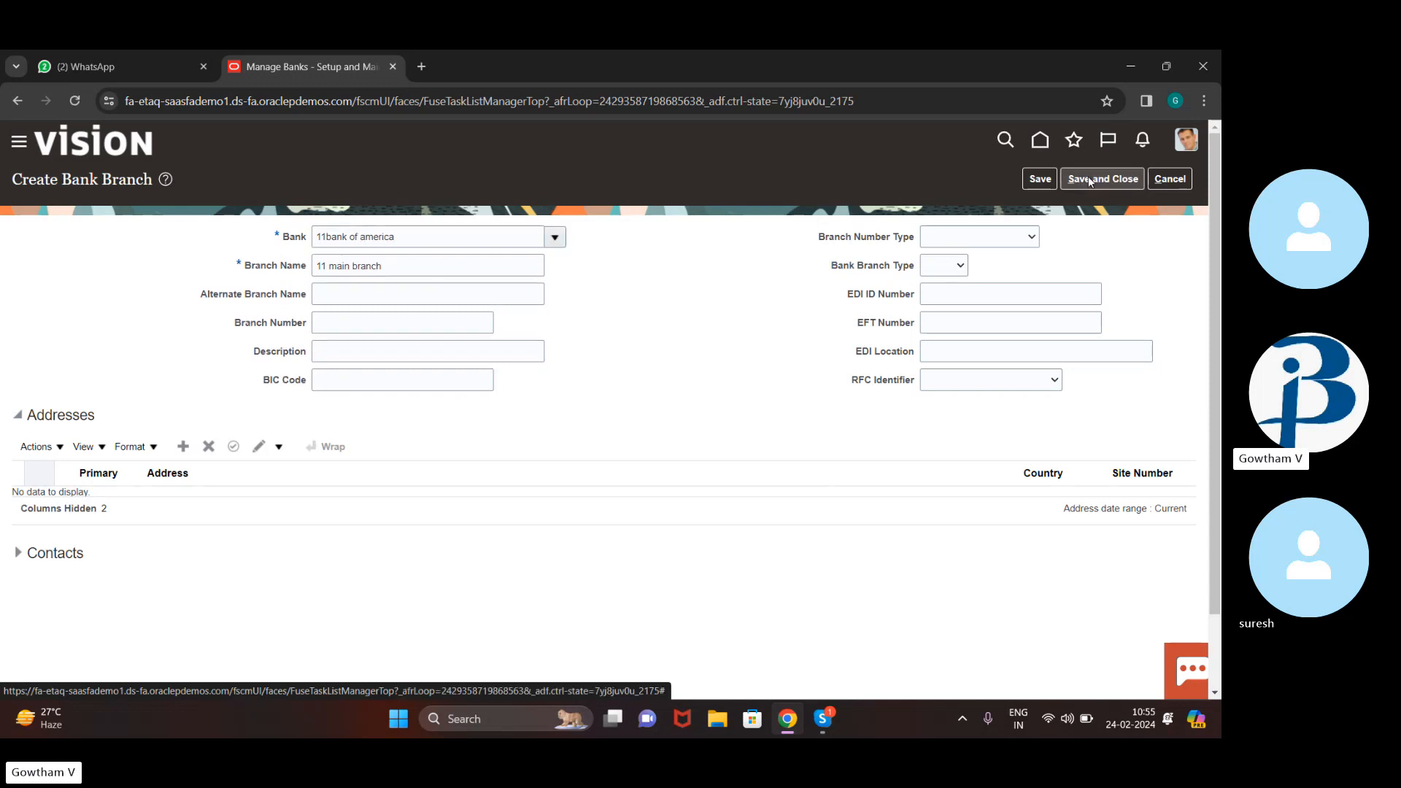
click(1107, 181)
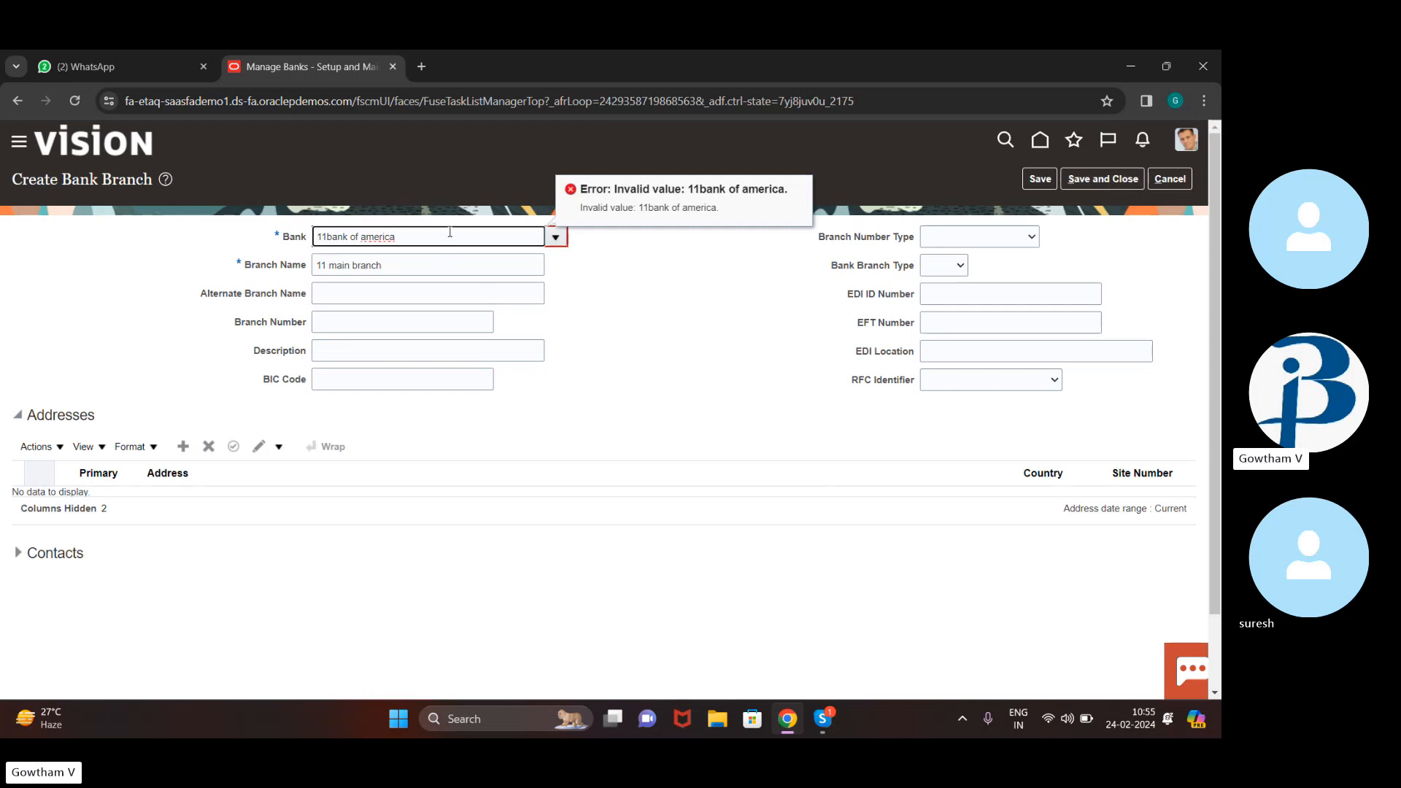
Pick 11 bank of america from the bank list, add routing number 061000052, and save
key(BackSpace)
key(BackSpace)
key(BackSpace)
key(BackSpace)
key(BackSpace)
key(BackSpace)
key(BackSpace)
key(BackSpace)
key(BackSpace)
key(BackSpace)
key(BackSpace)
key(BackSpace)
key(BackSpace)
key(BackSpace)
key(BackSpace)
key(BackSpace)
key(BackSpace)
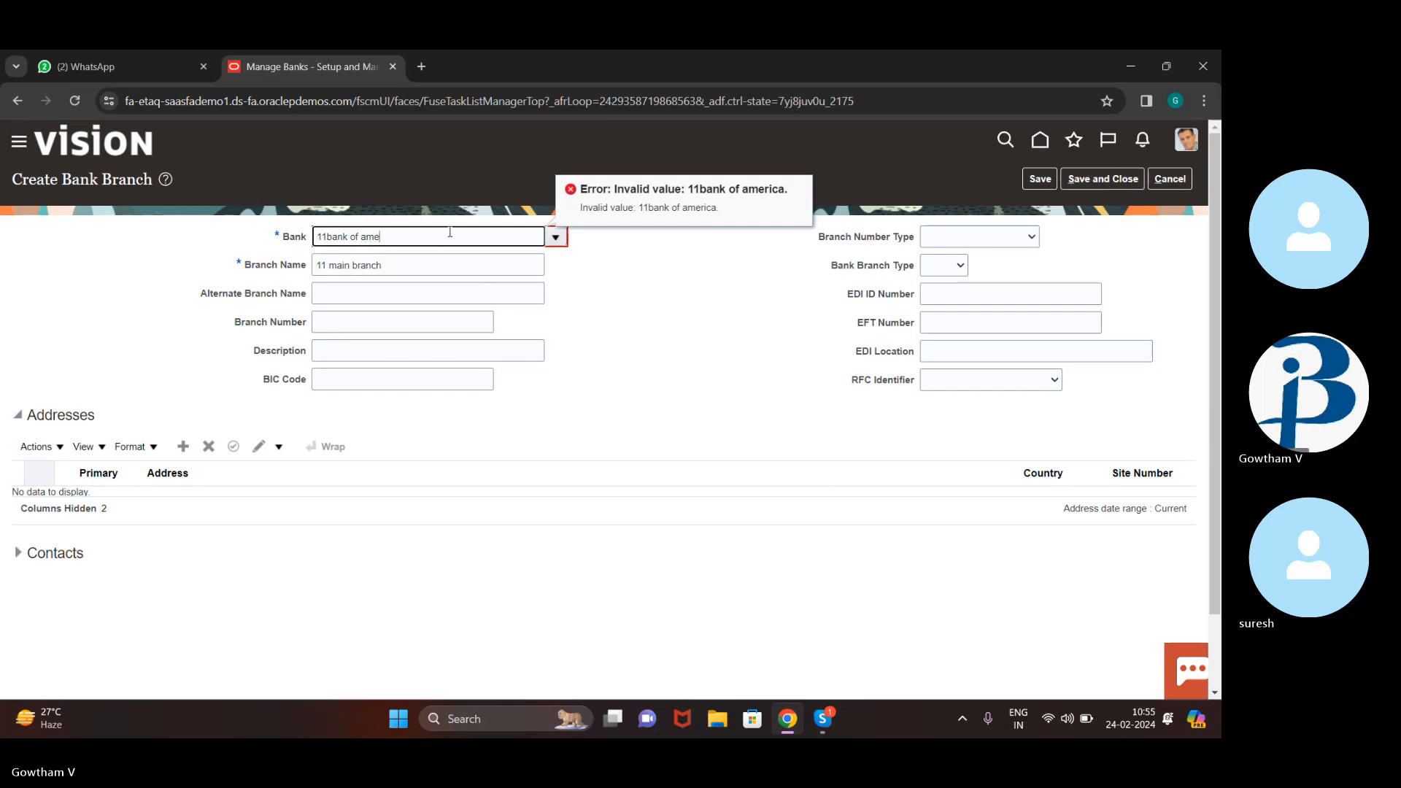
click(556, 238)
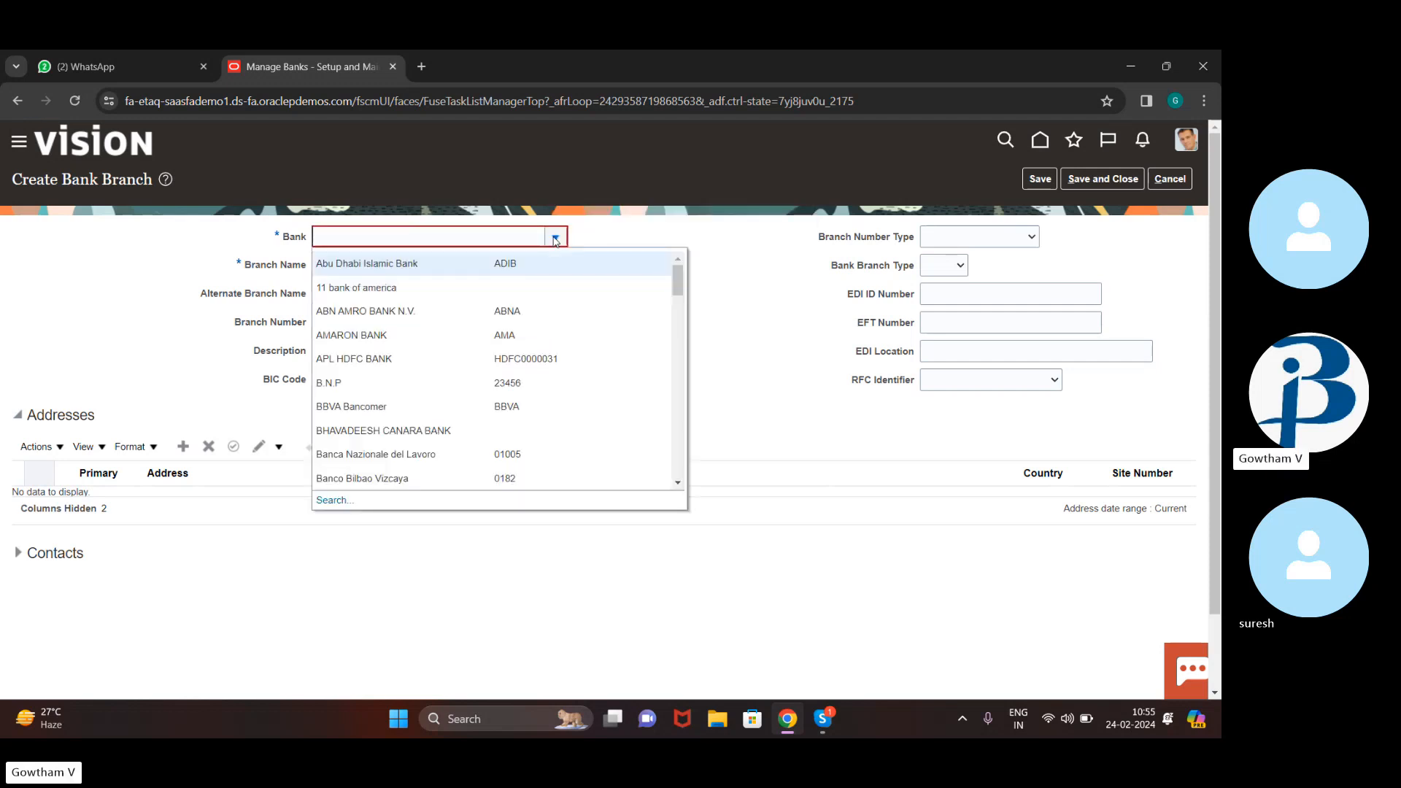
click(485, 287)
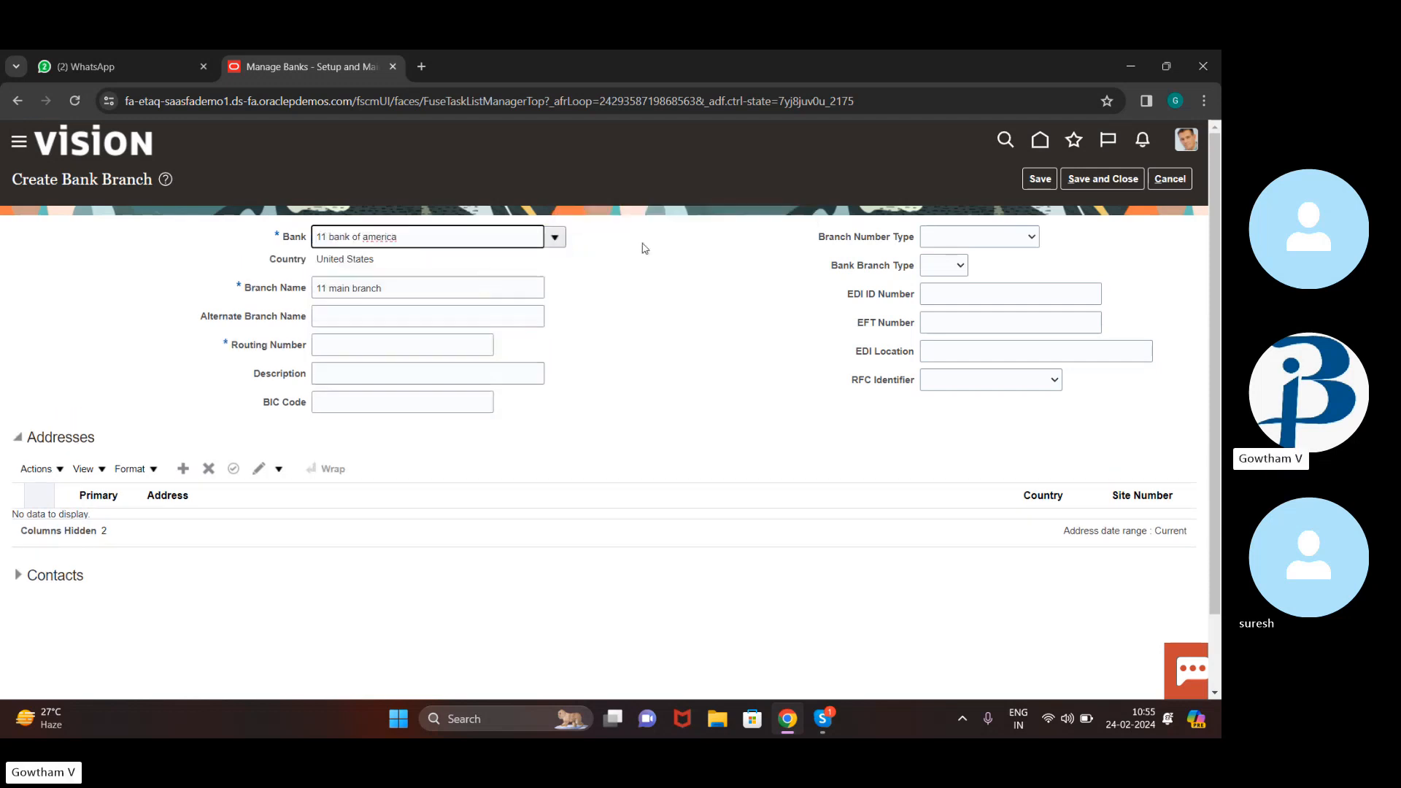
click(1126, 179)
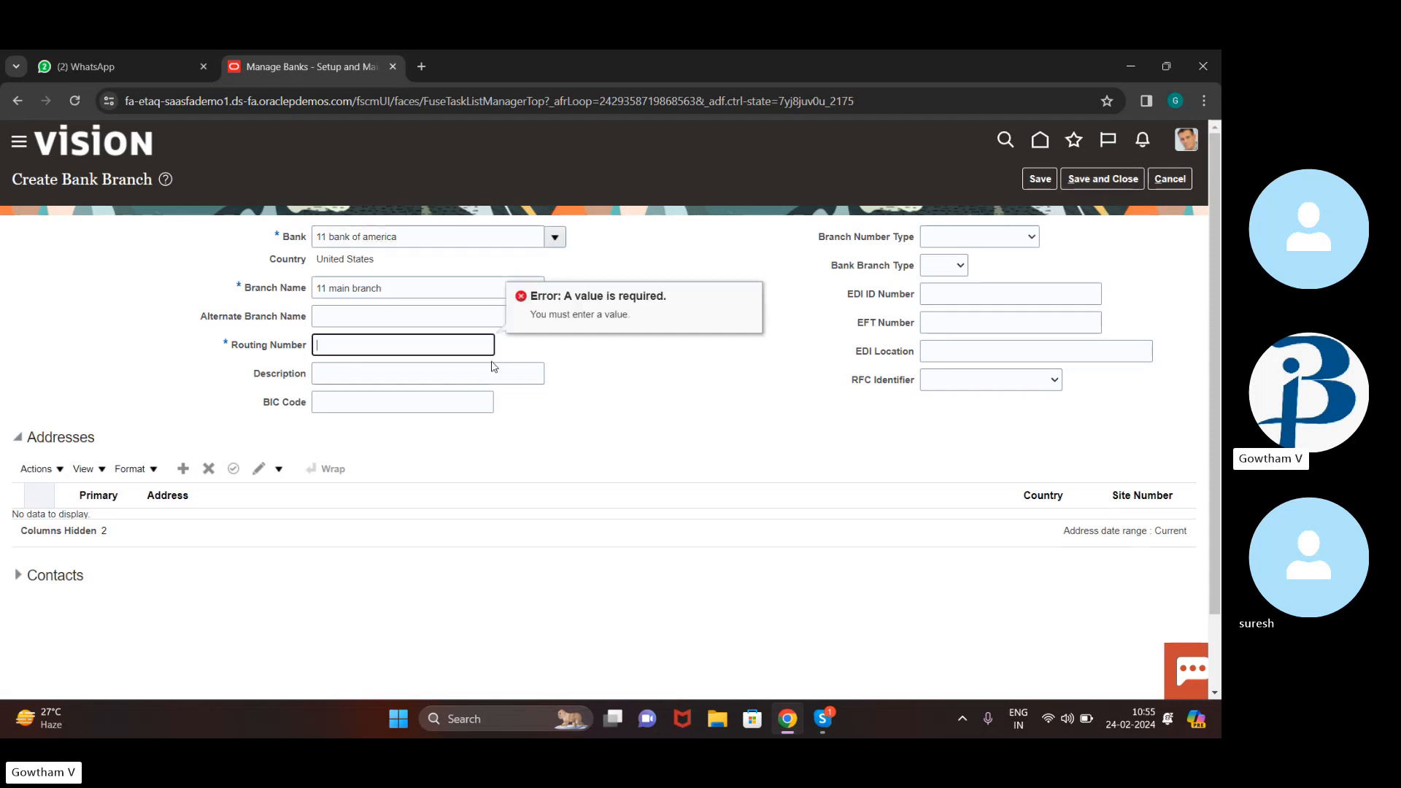
text(0610)
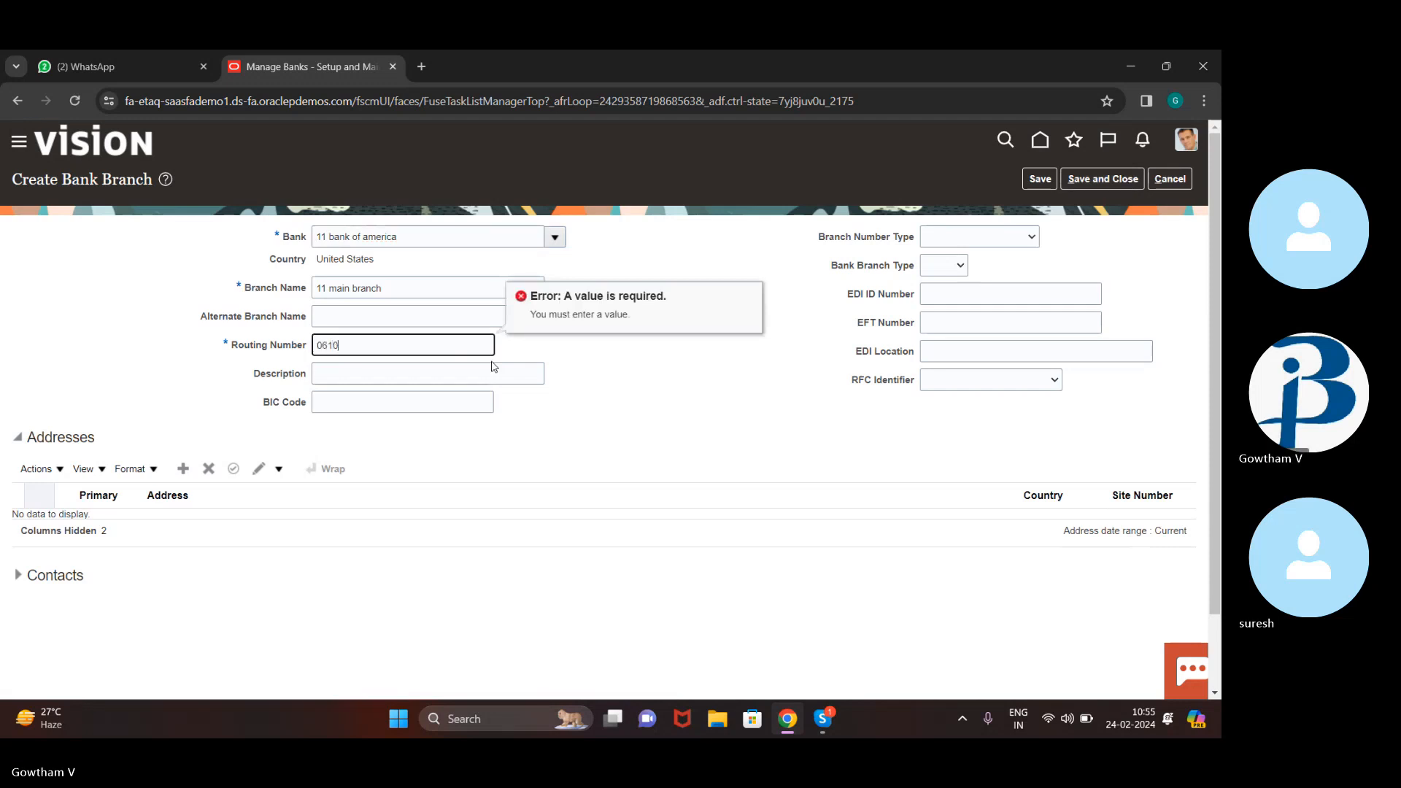
text(00052)
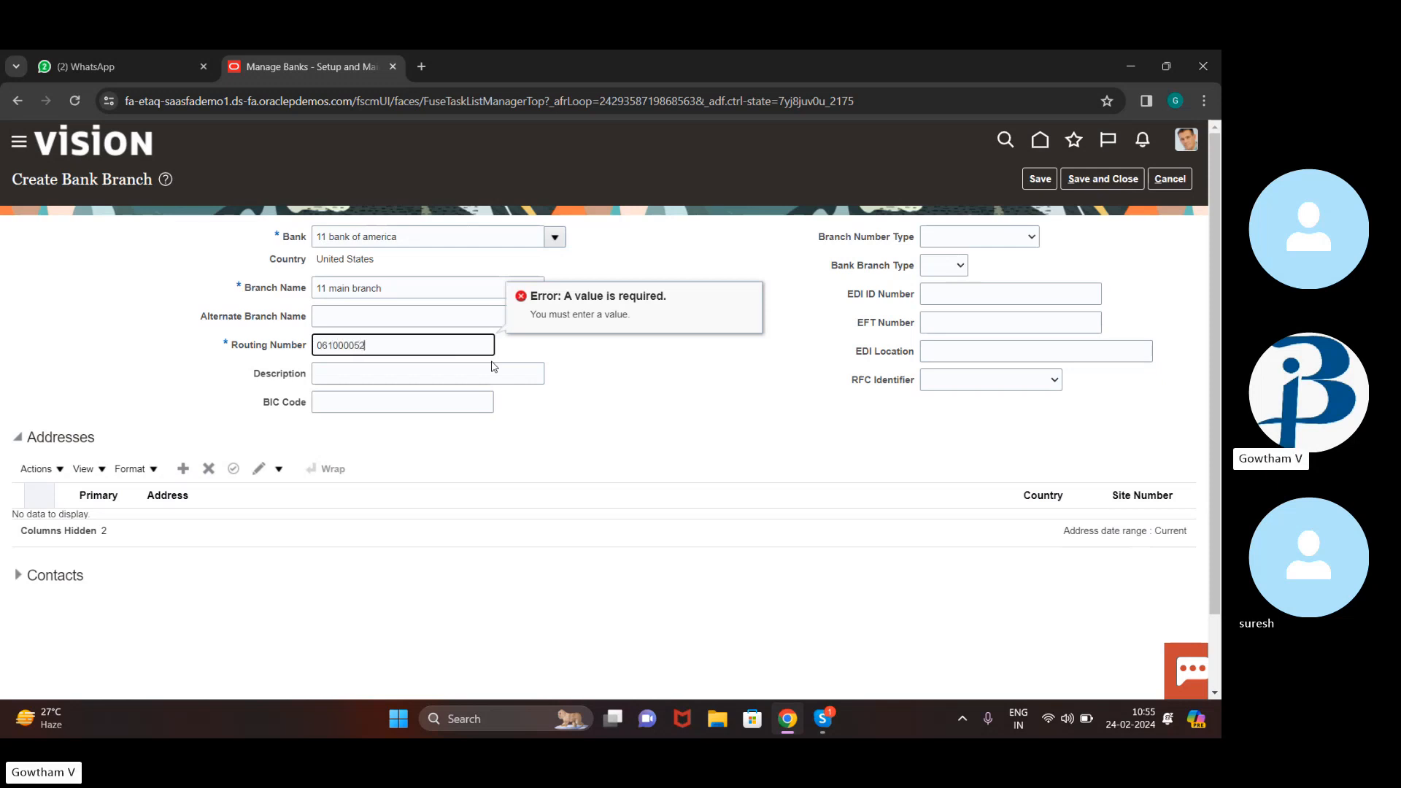
click(1073, 179)
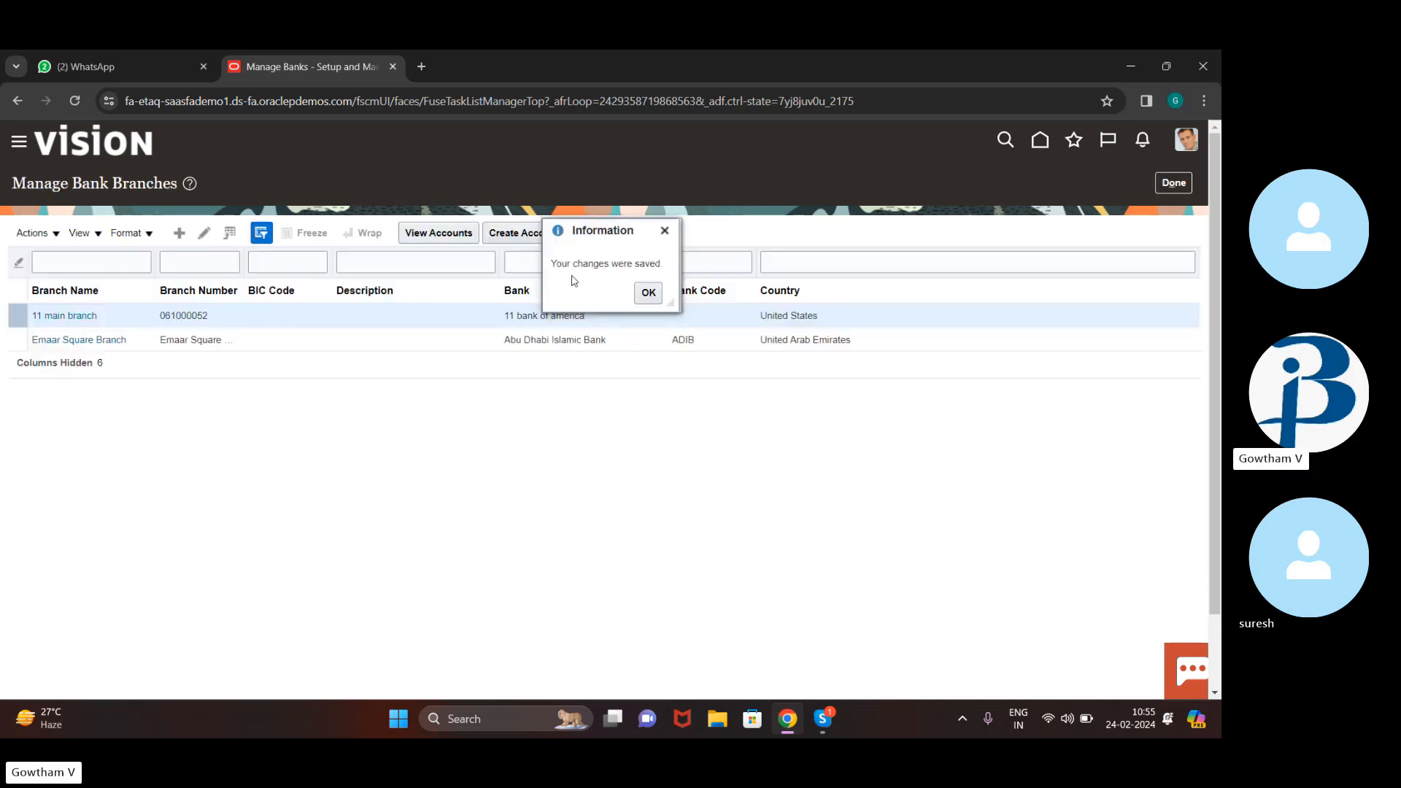
Create a new account on 11 main branch named '11 deposite' with its account number
click(648, 292)
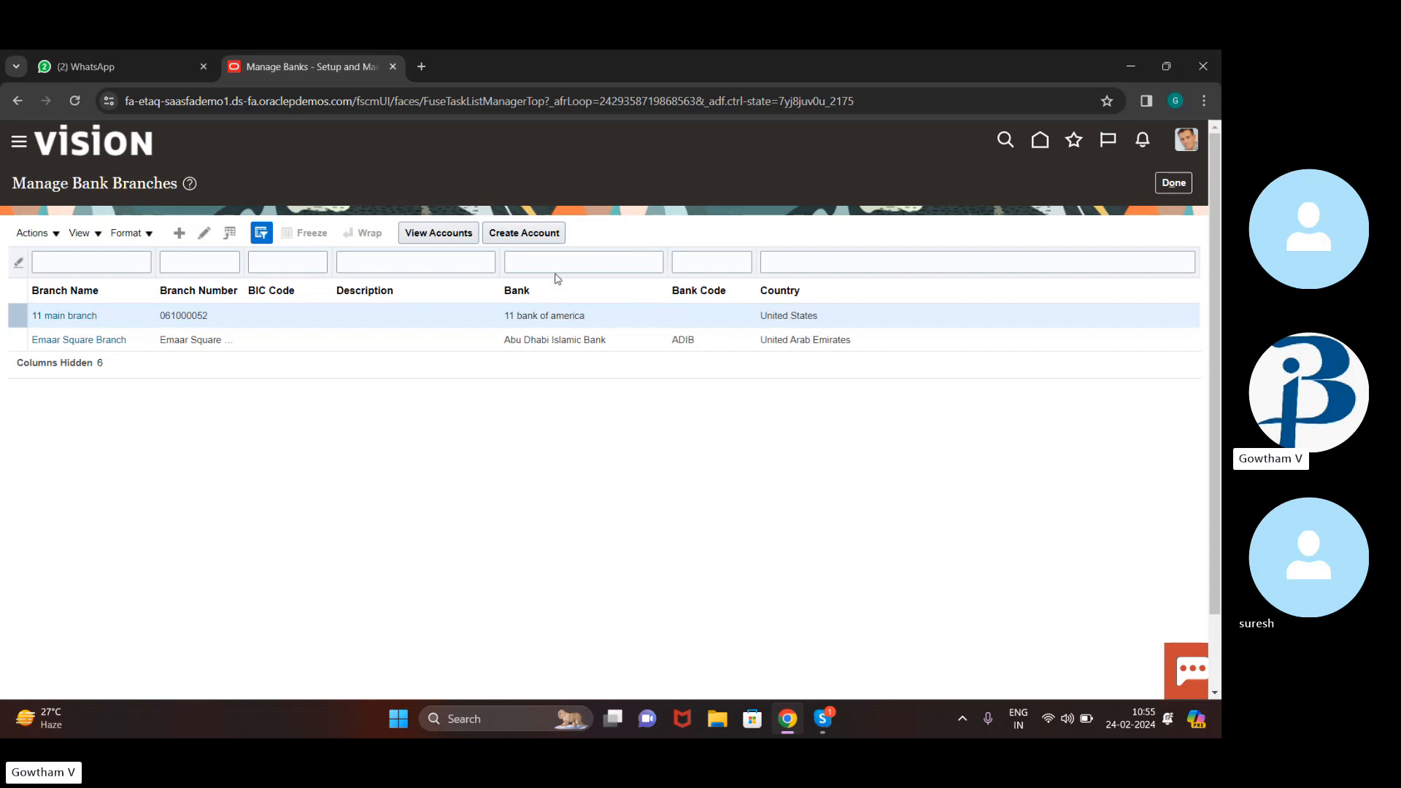
click(536, 232)
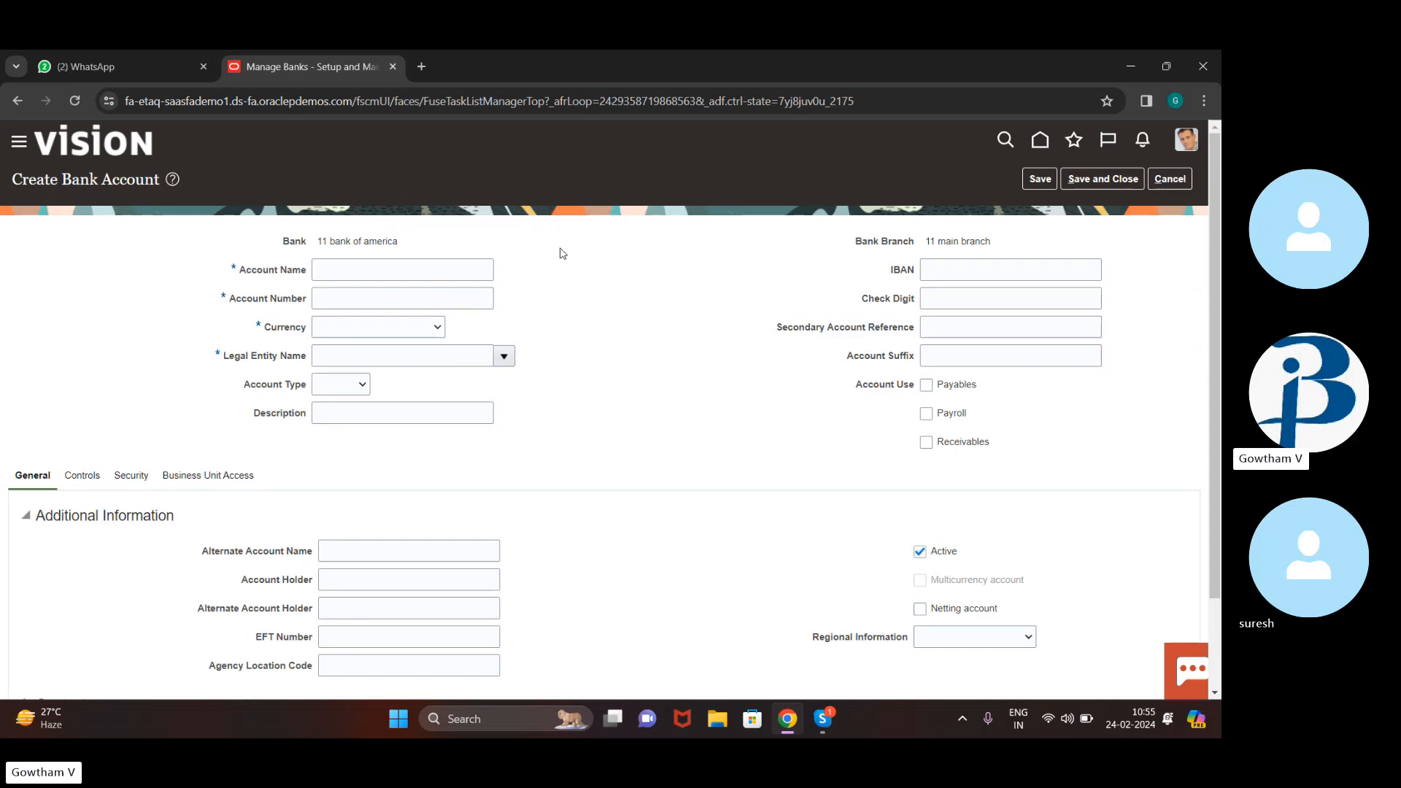
click(369, 265)
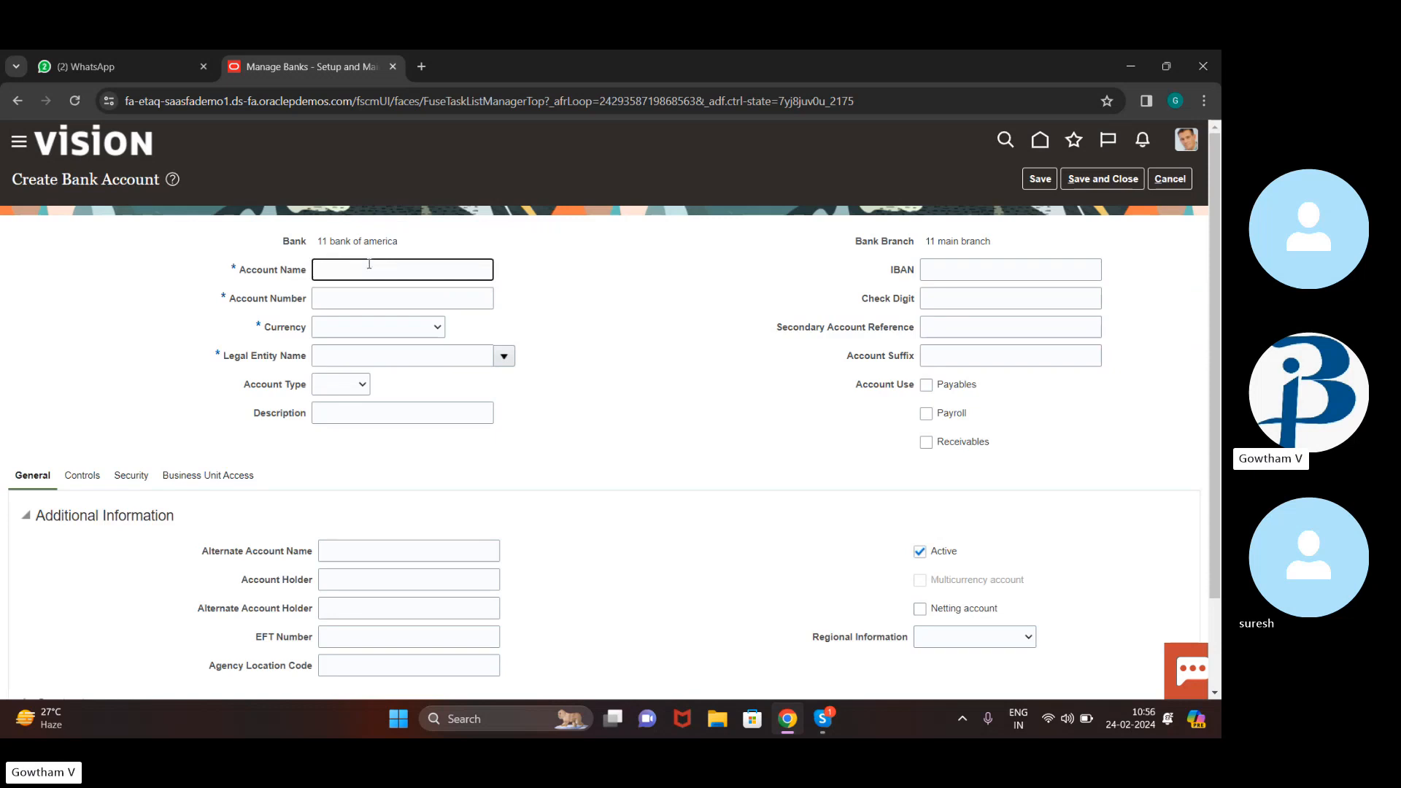
text(11 depositw)
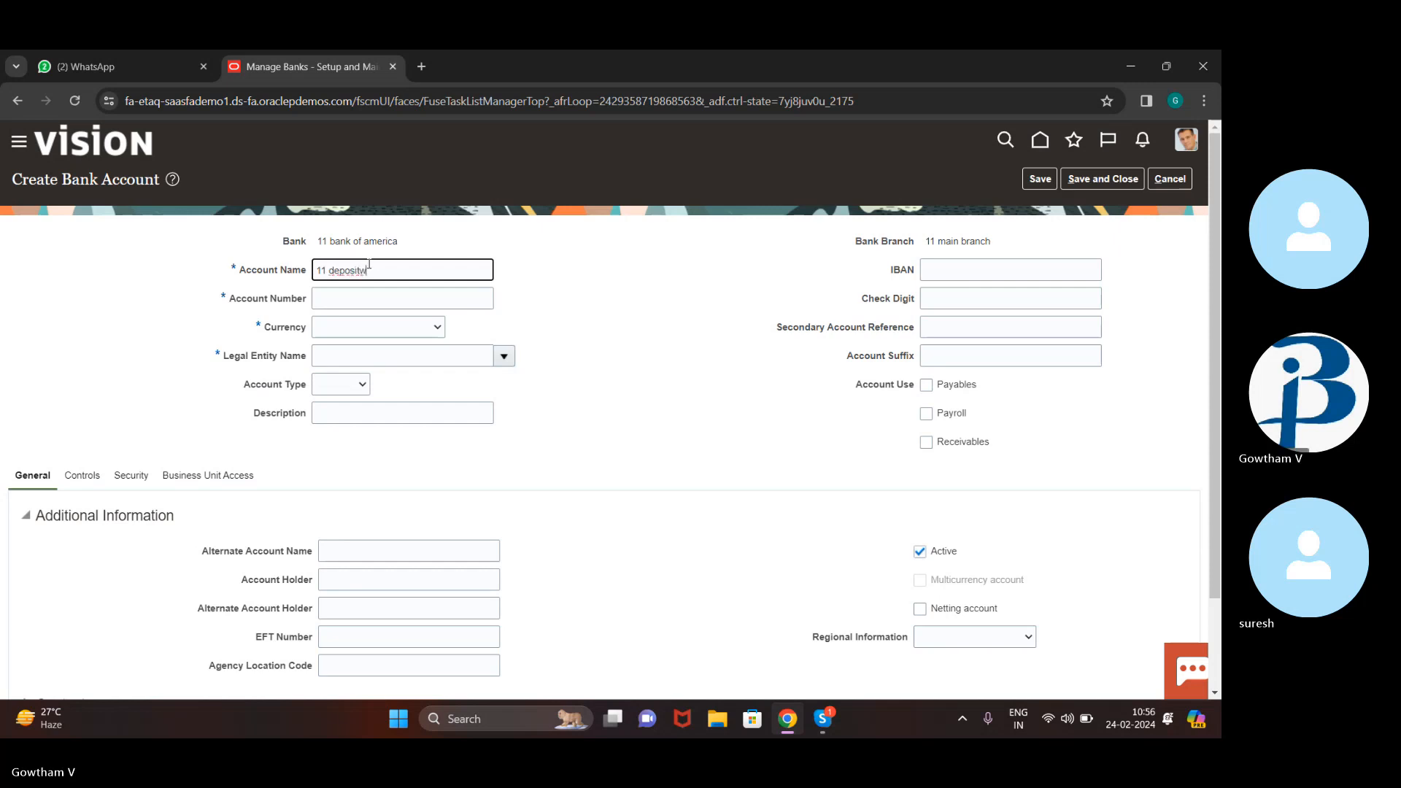
key(BackSpace)
text(e)
click(358, 293)
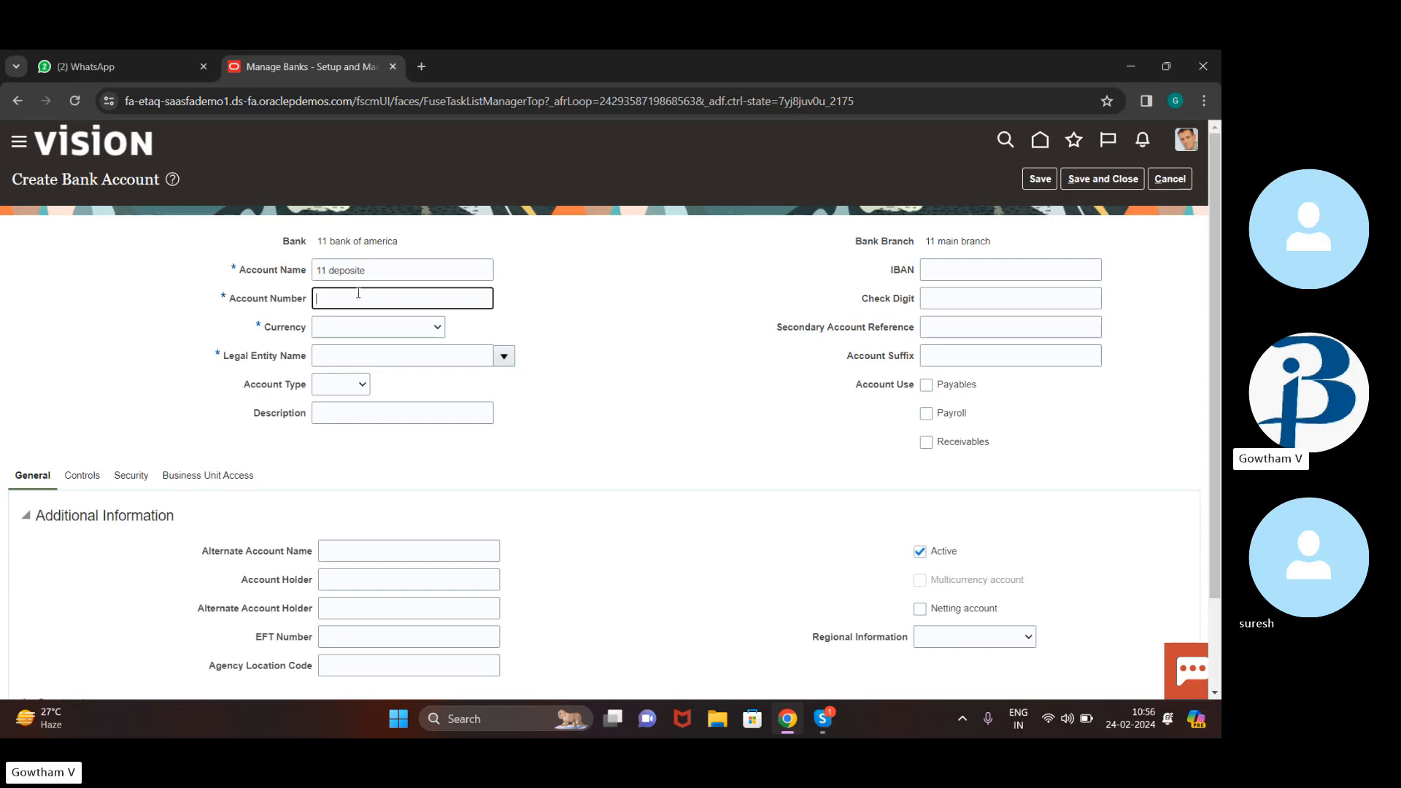
Set the account's currency to USD, legal entity to US1 Legal Entity, and type to Checking
click(424, 330)
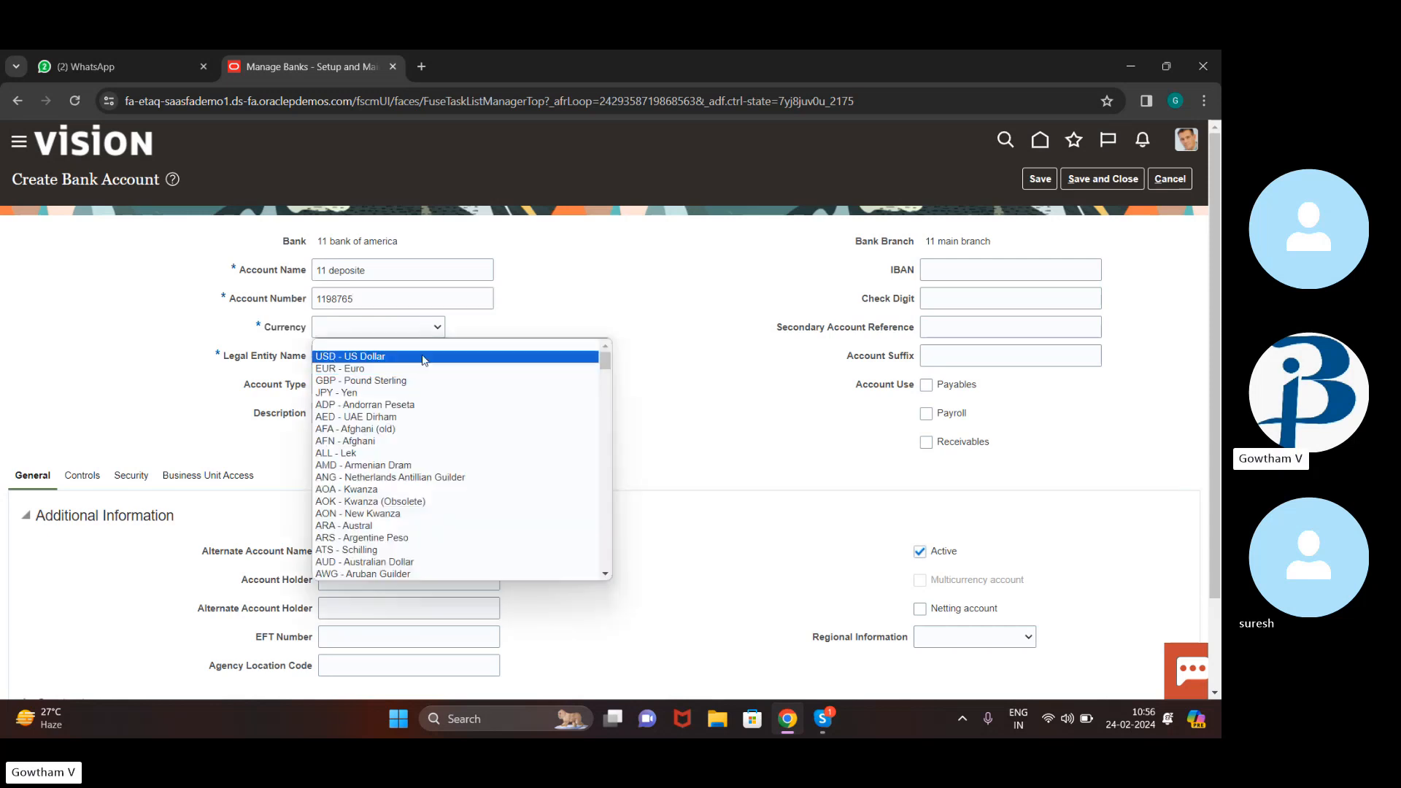
click(423, 356)
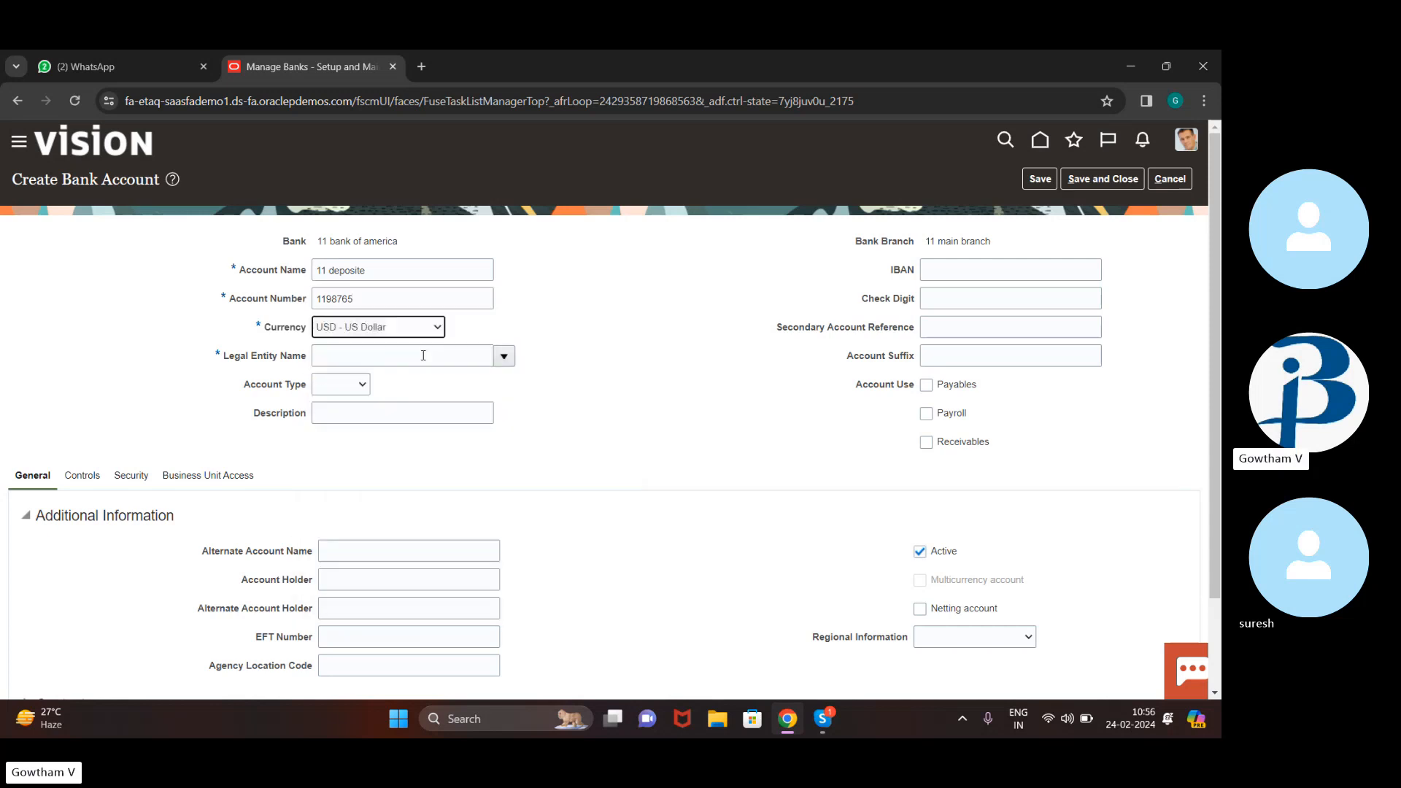
click(510, 361)
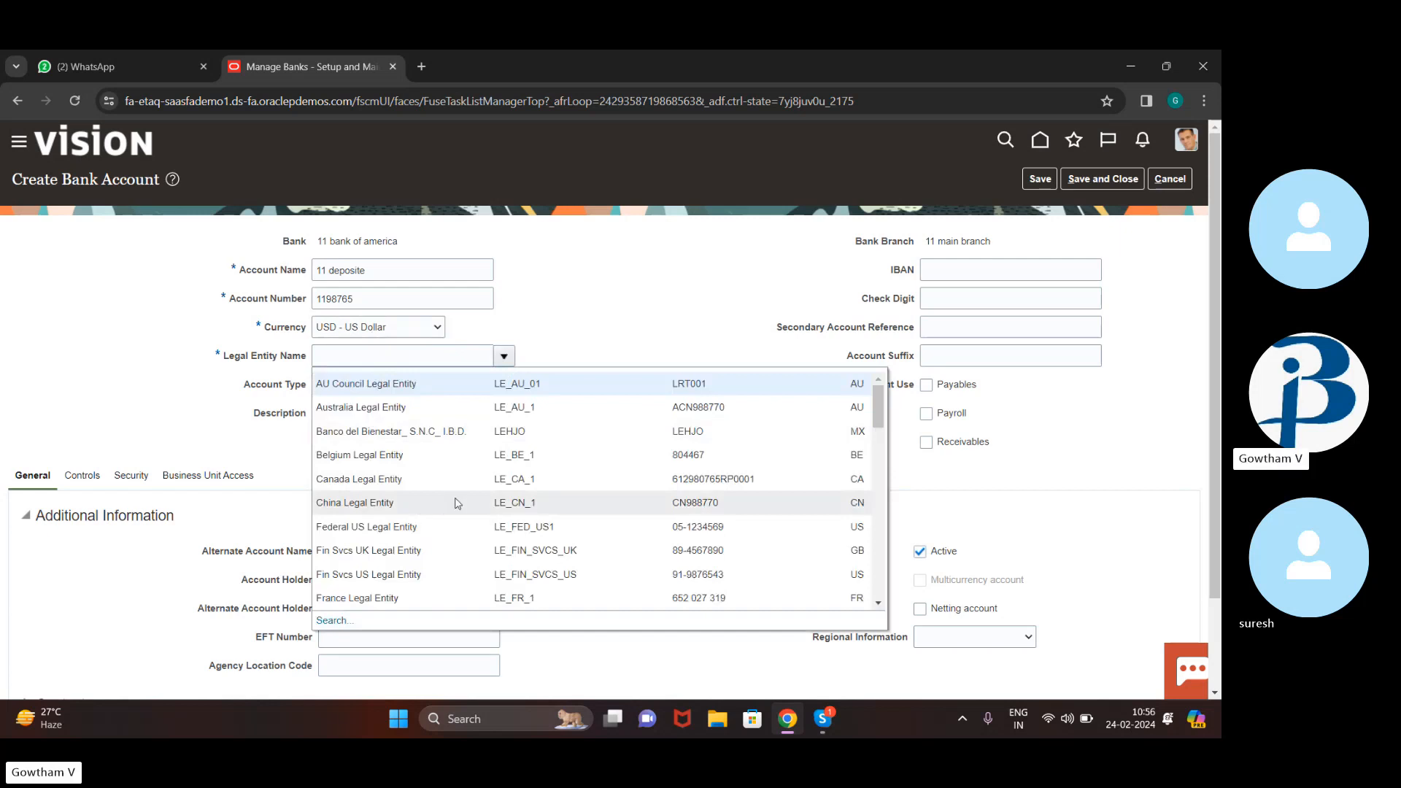
scroll(457, 503, down, 4)
scroll(457, 503, down, 4)
scroll(493, 387, down, 5)
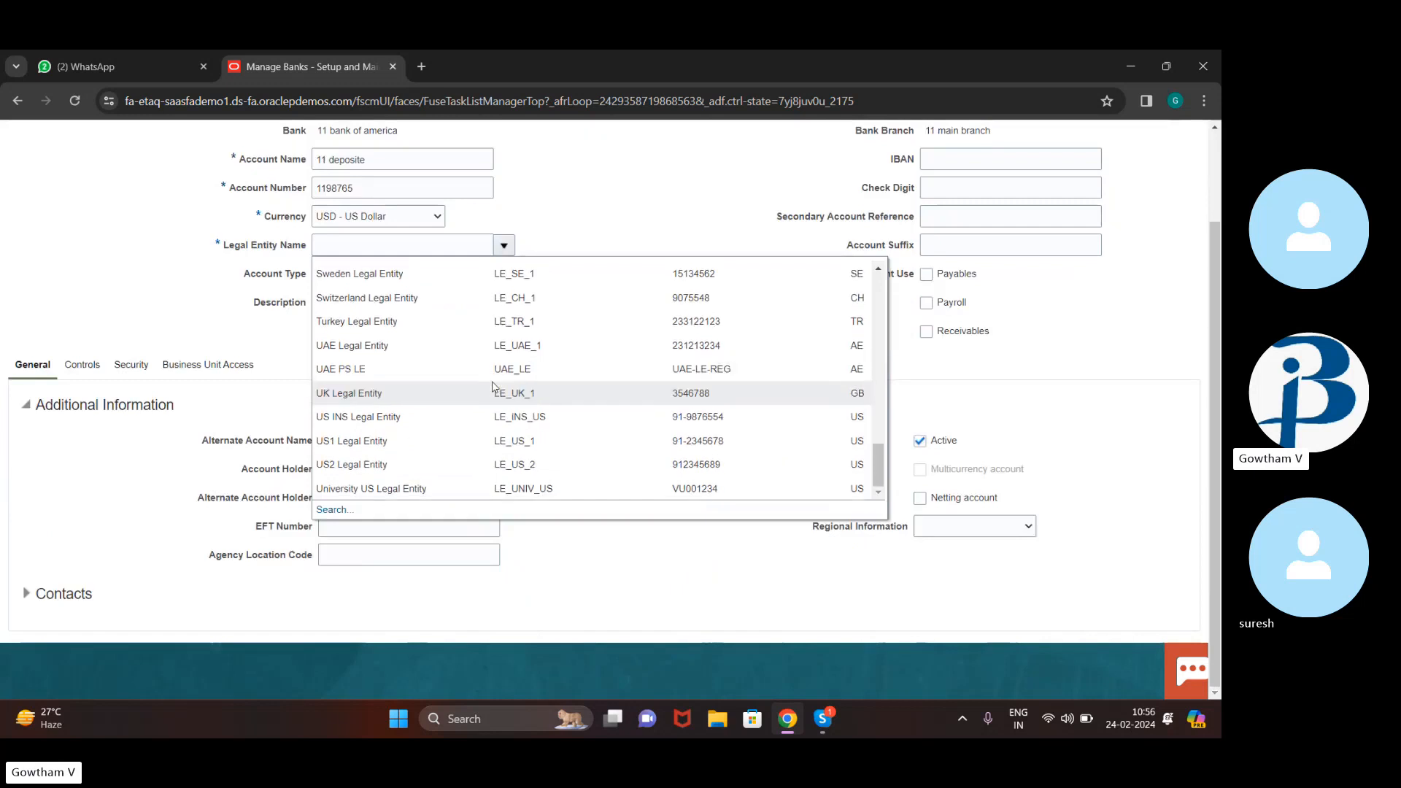
click(494, 445)
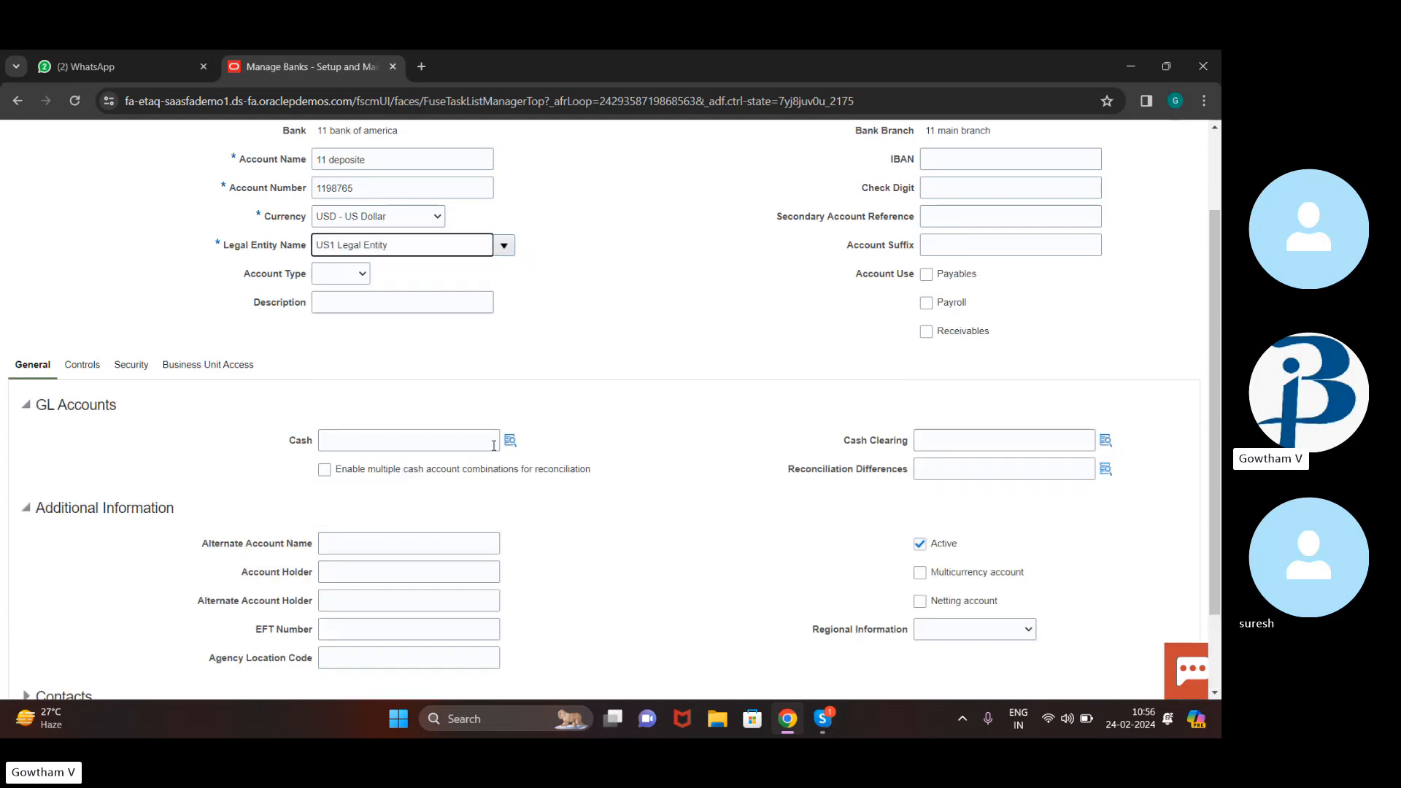
click(361, 282)
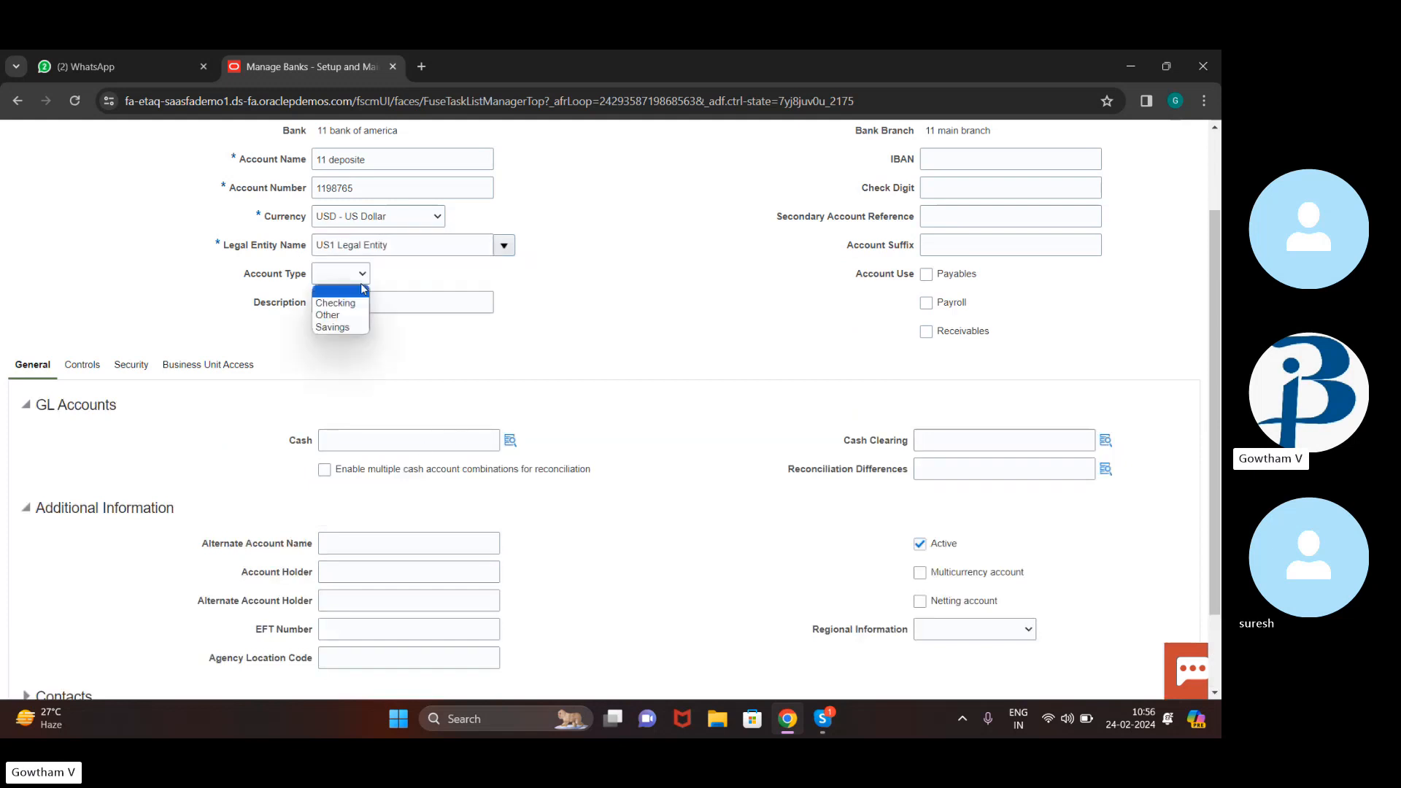
click(351, 302)
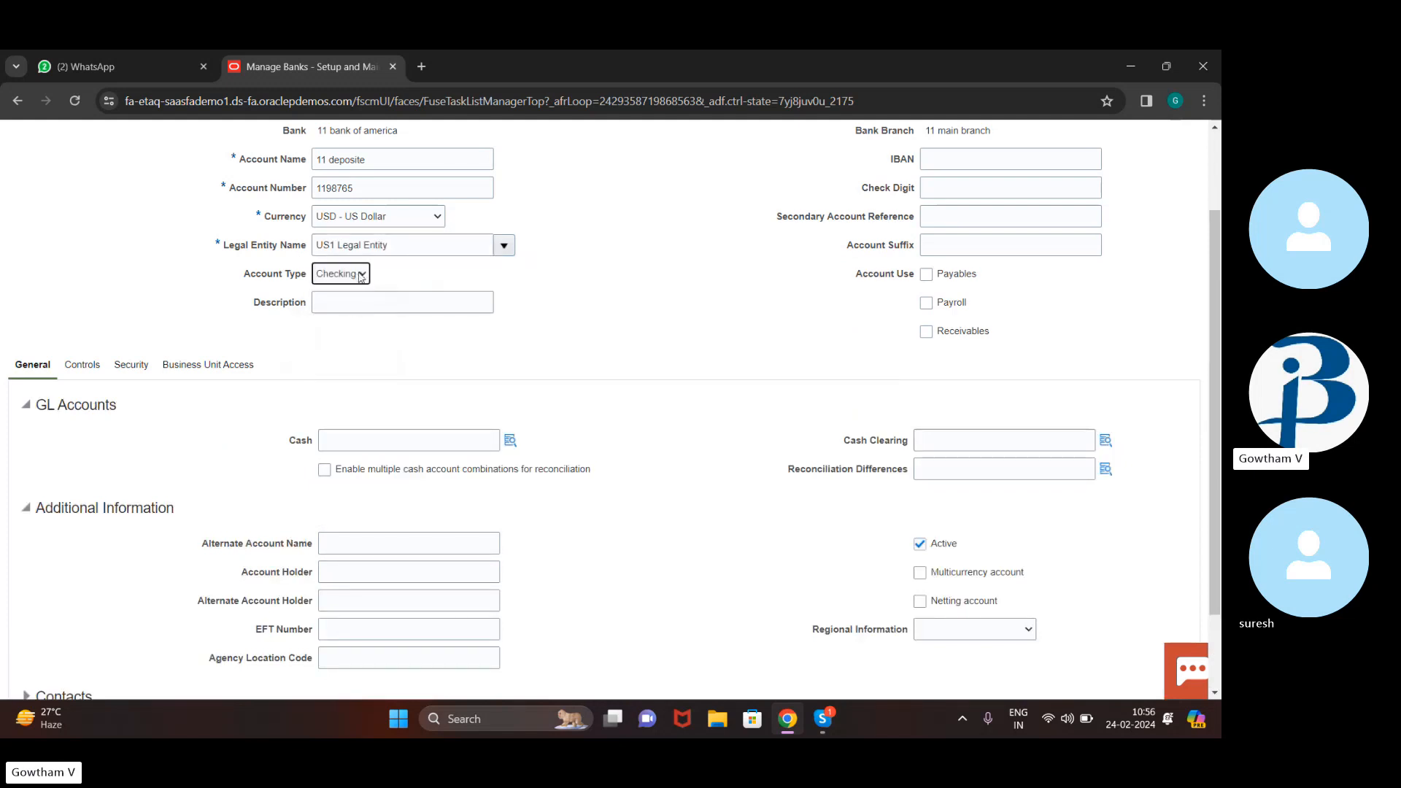
click(360, 275)
click(360, 275)
click(415, 285)
click(404, 295)
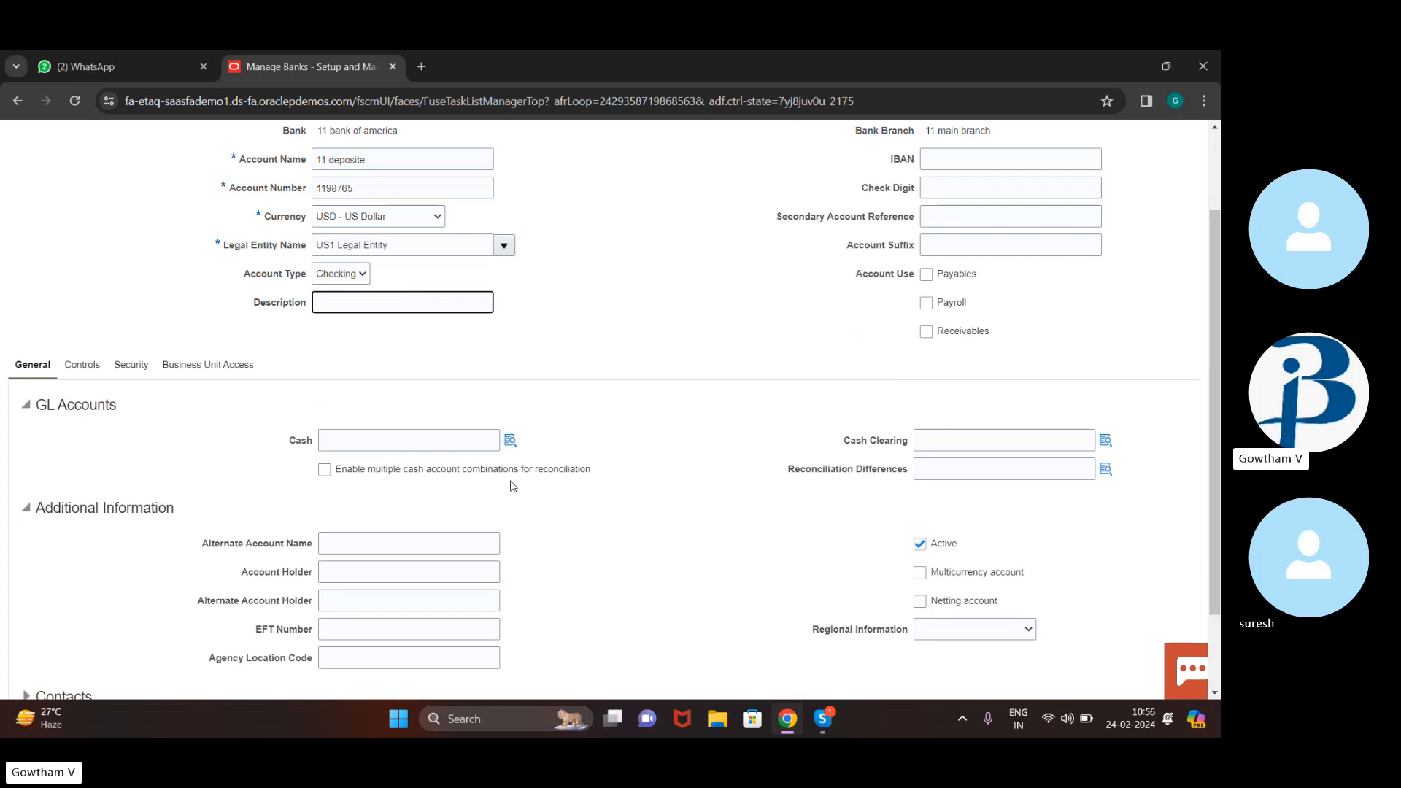
scroll(513, 487, down, 2)
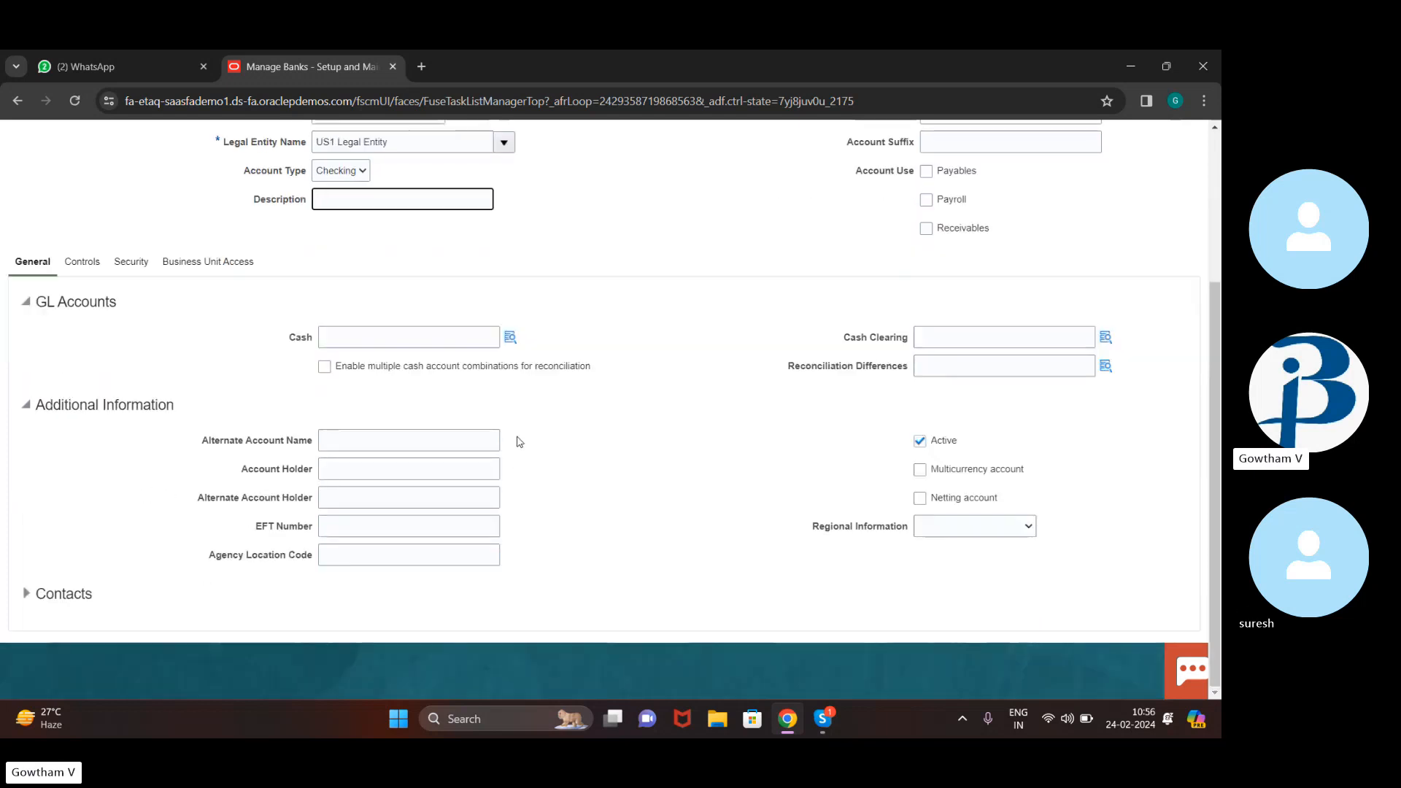
Set the Cash GL account to 101.10.11200.000.000.000 using account segment 11200
click(506, 337)
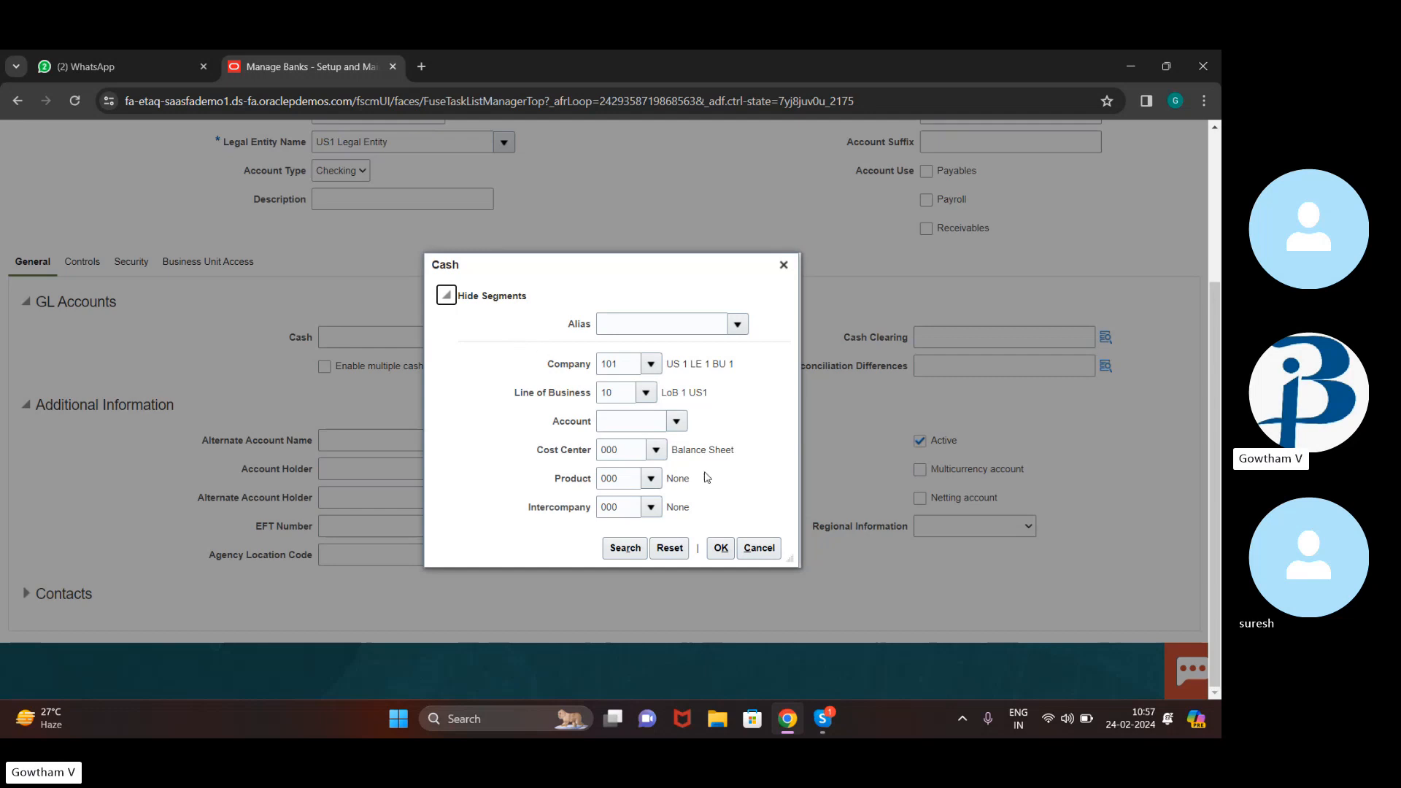
click(627, 423)
text(11200)
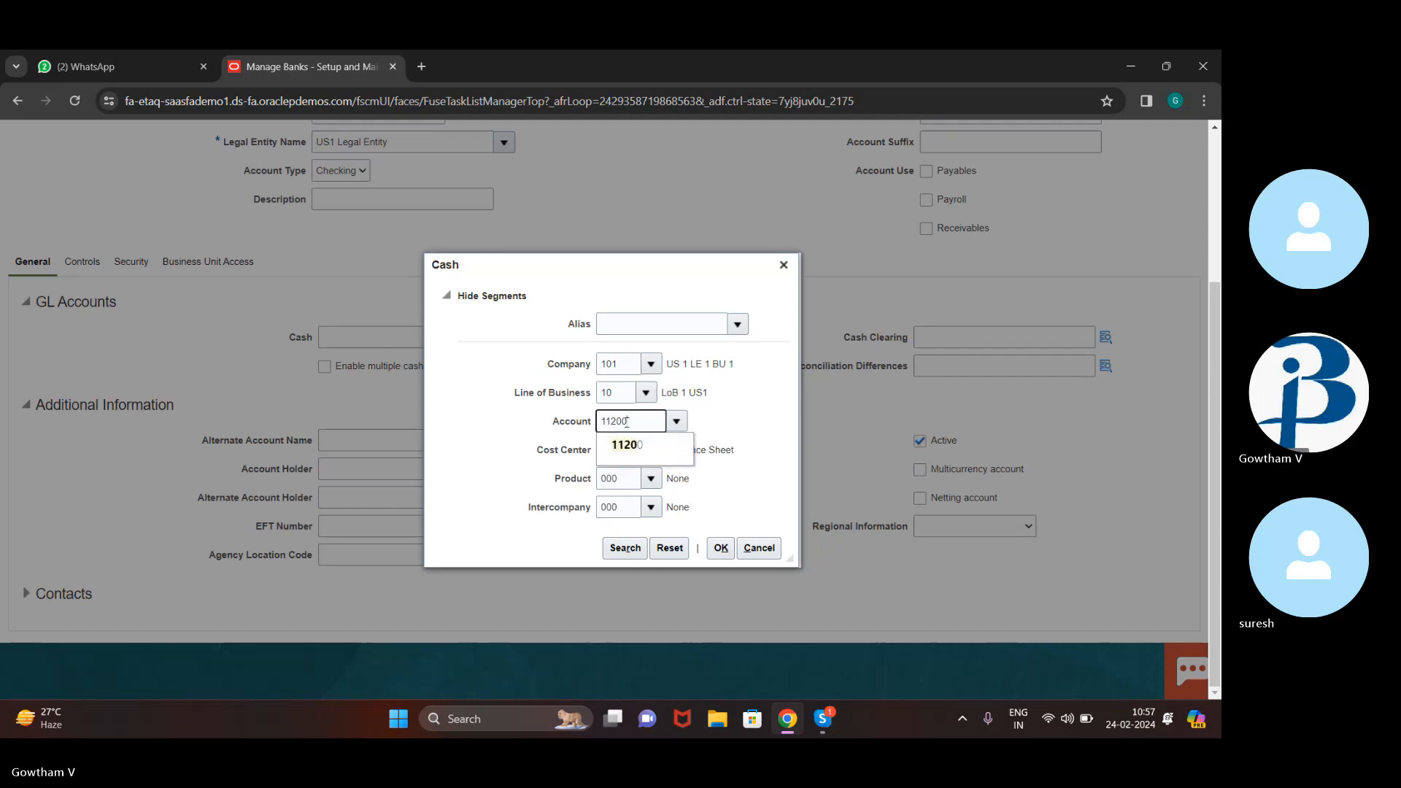
click(626, 444)
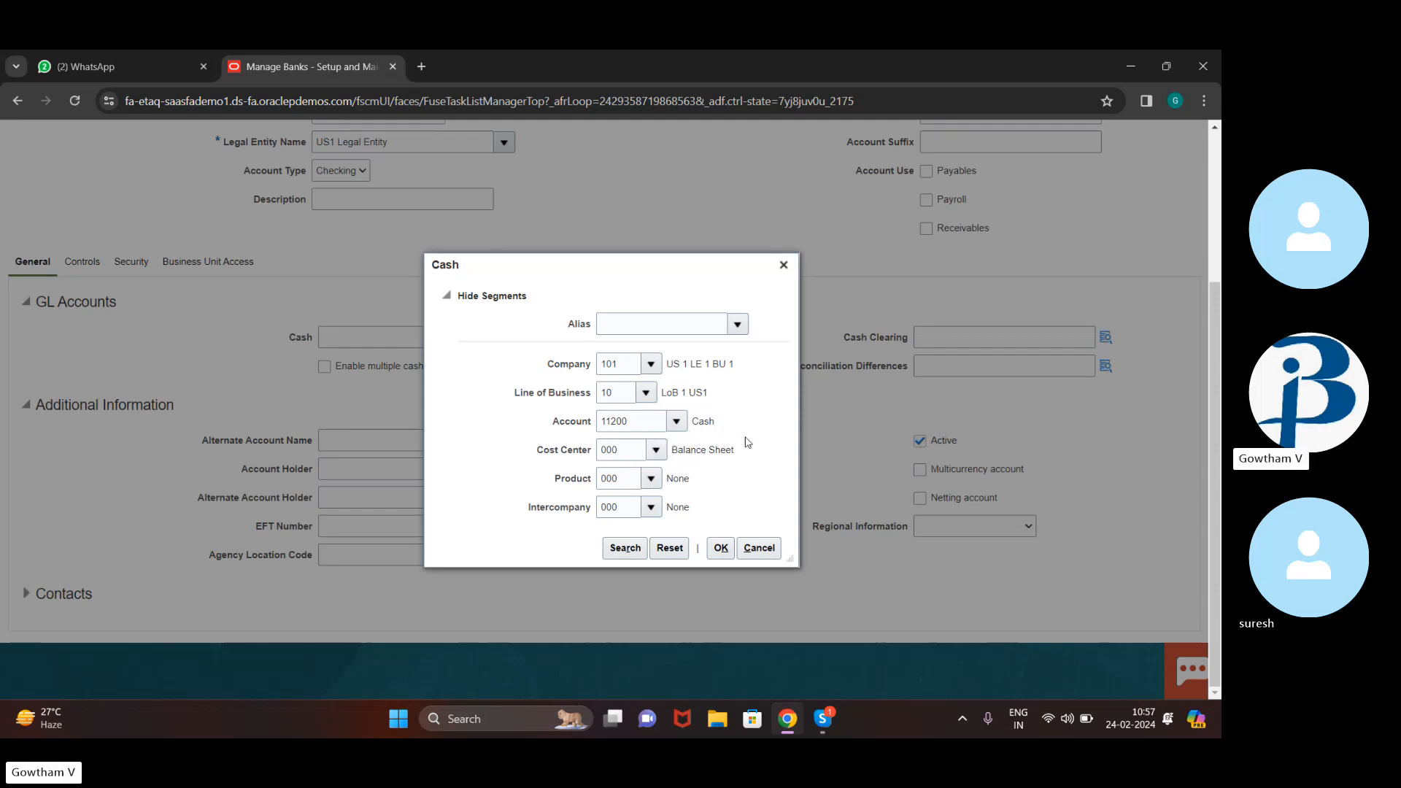
click(624, 450)
click(716, 549)
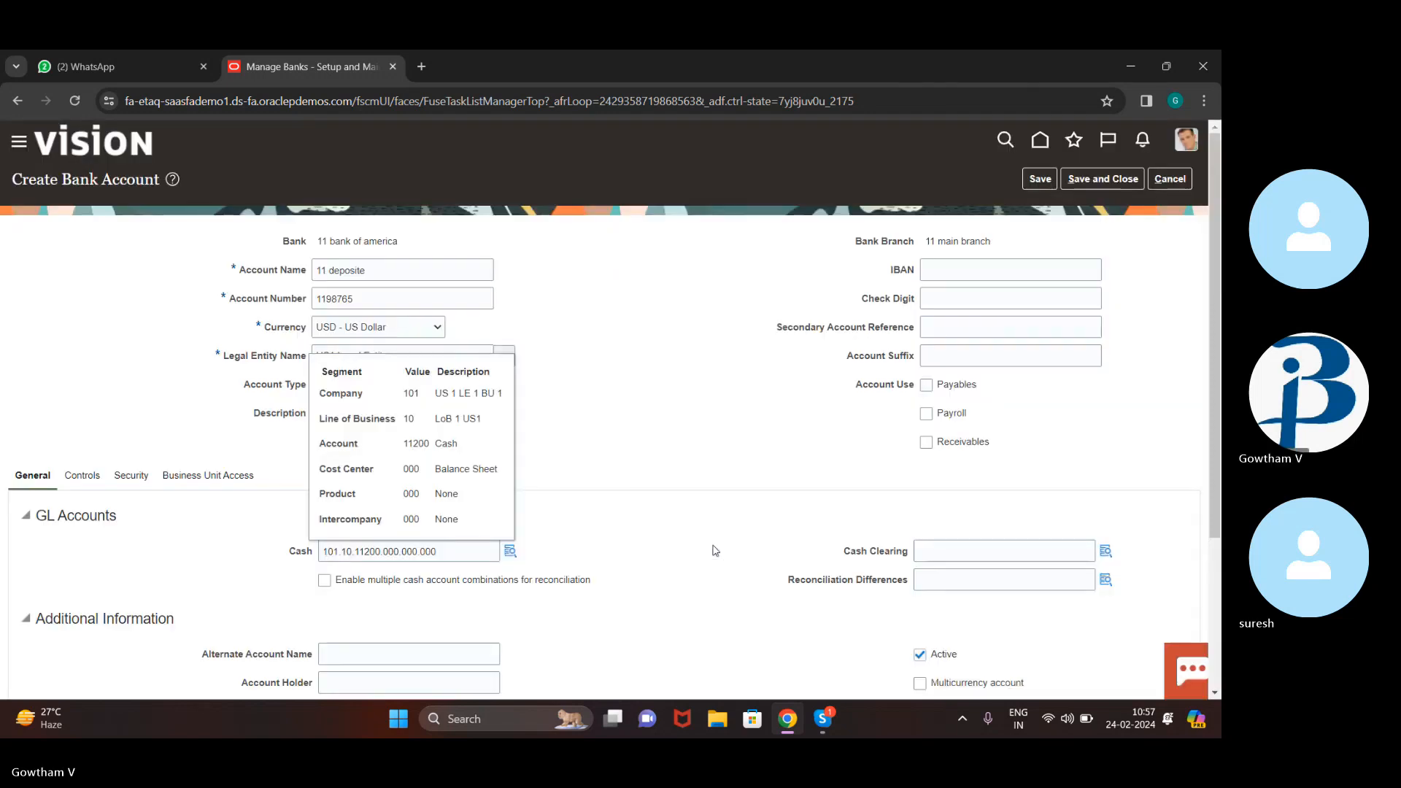
scroll(707, 427, down, 3)
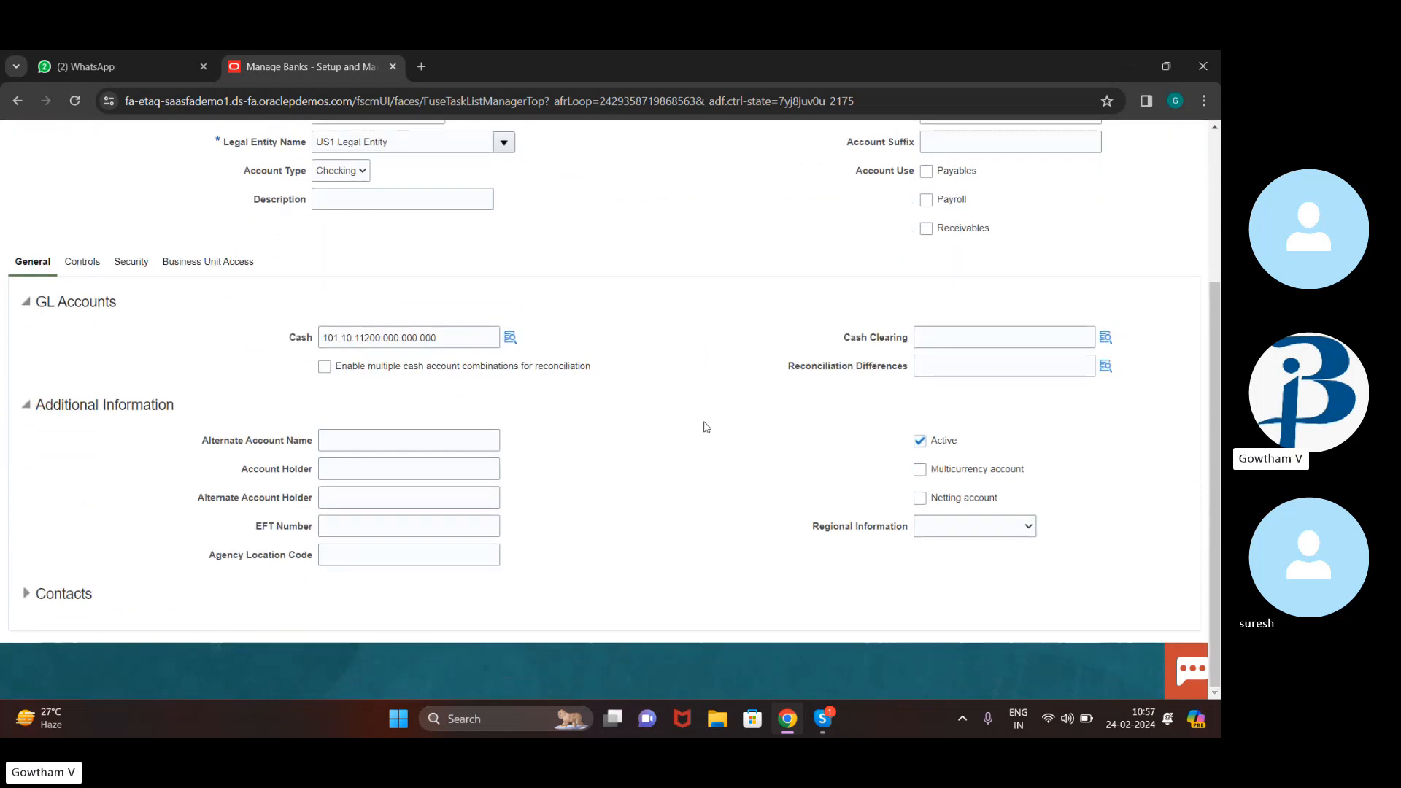
click(996, 331)
Enter Cash Clearing account segment 11510 and try to confirm the combination
click(1104, 341)
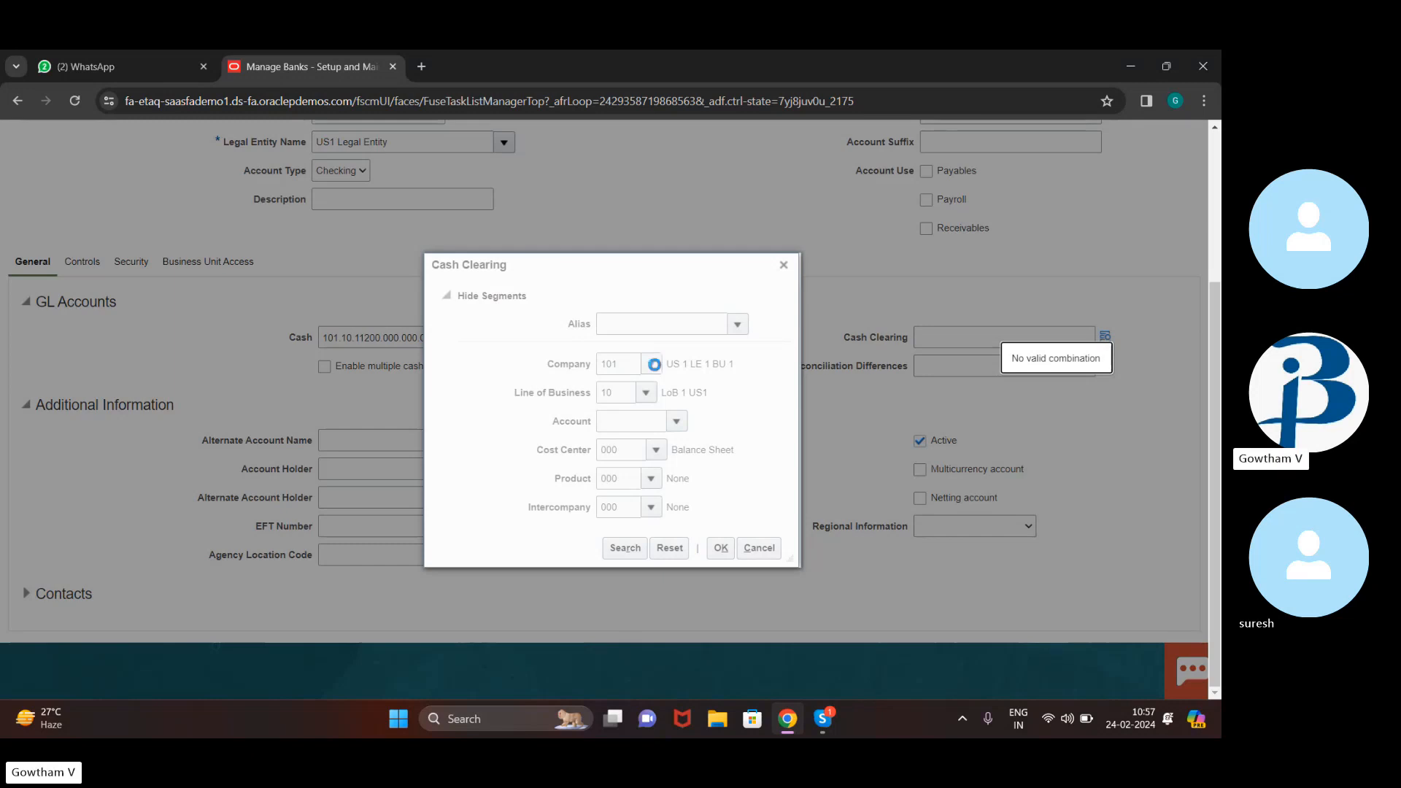
click(640, 424)
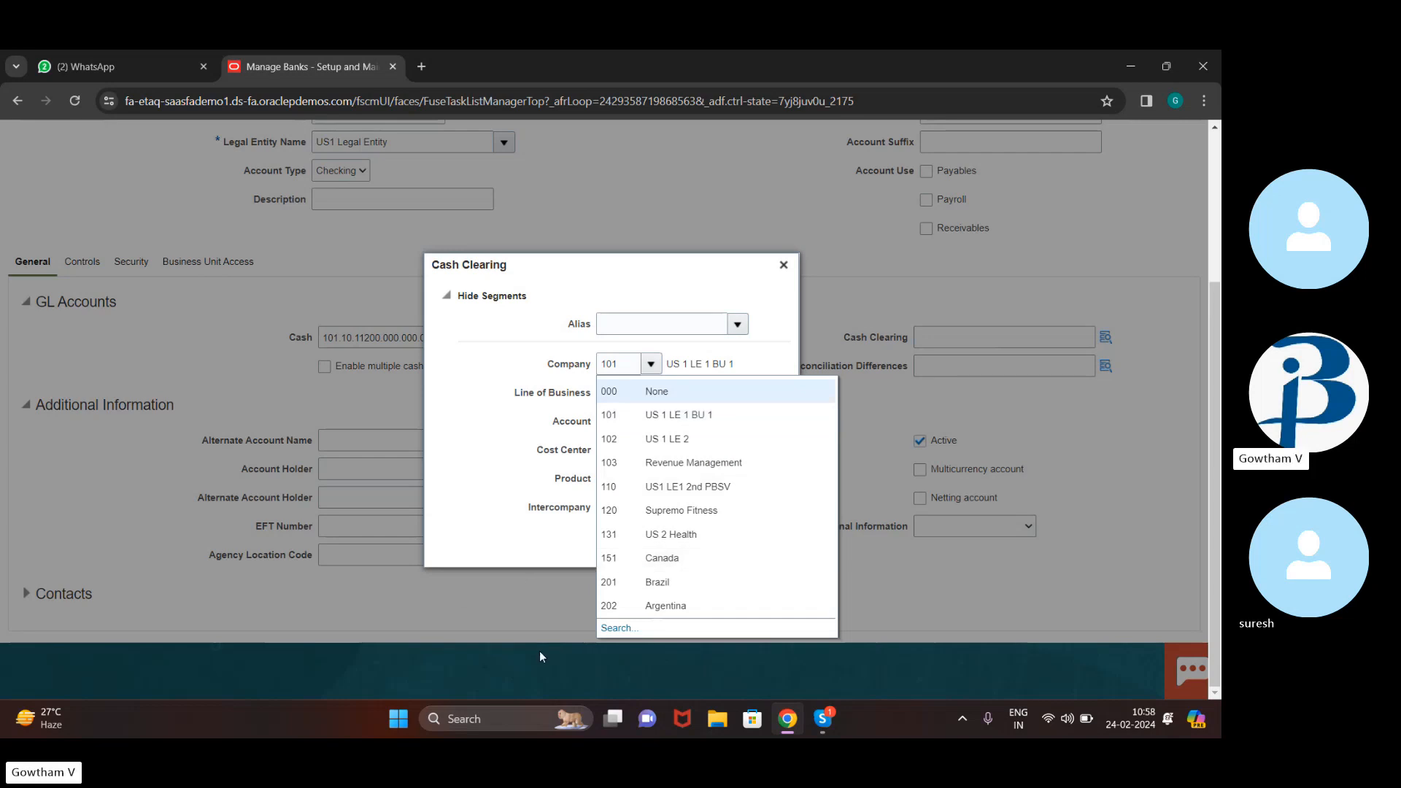
click(749, 389)
click(653, 422)
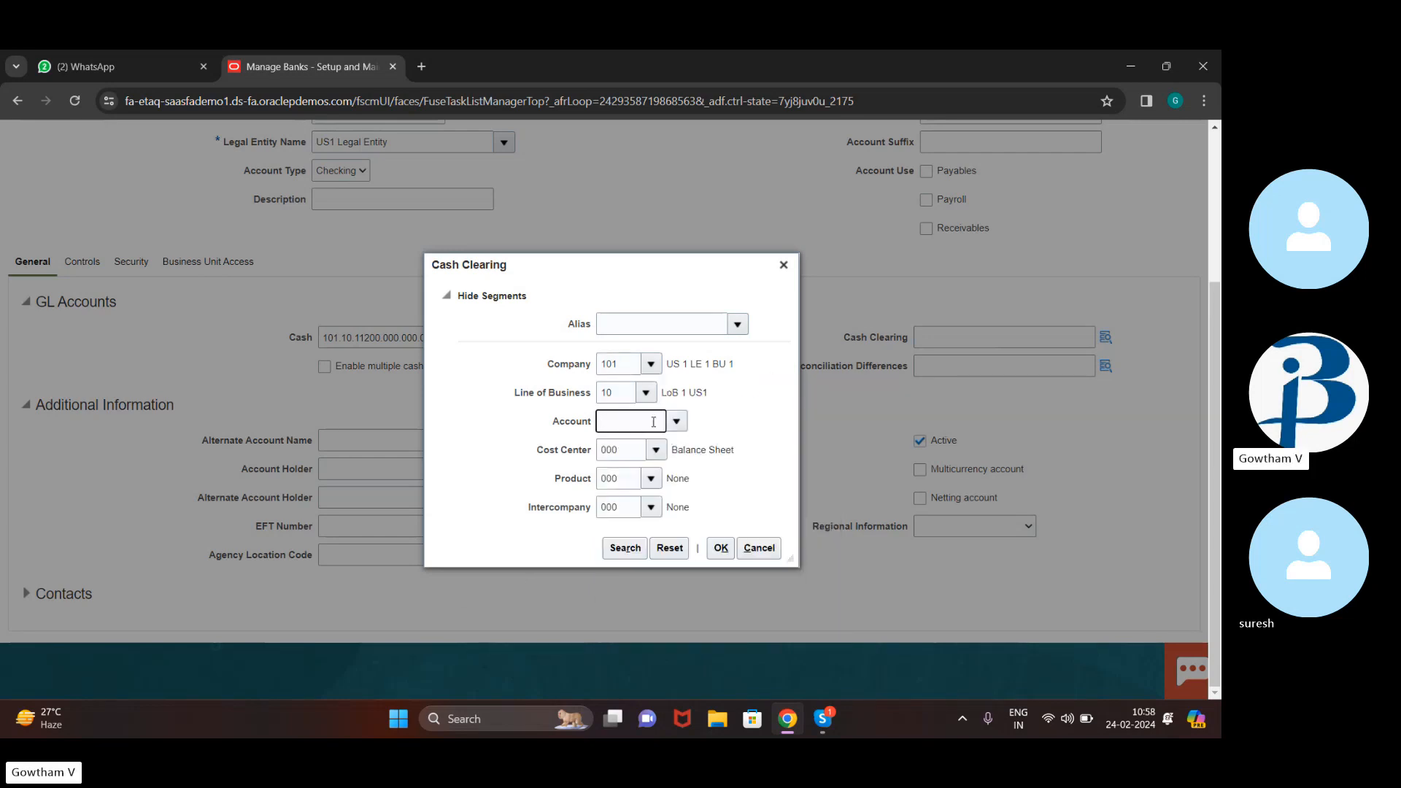
text(11510)
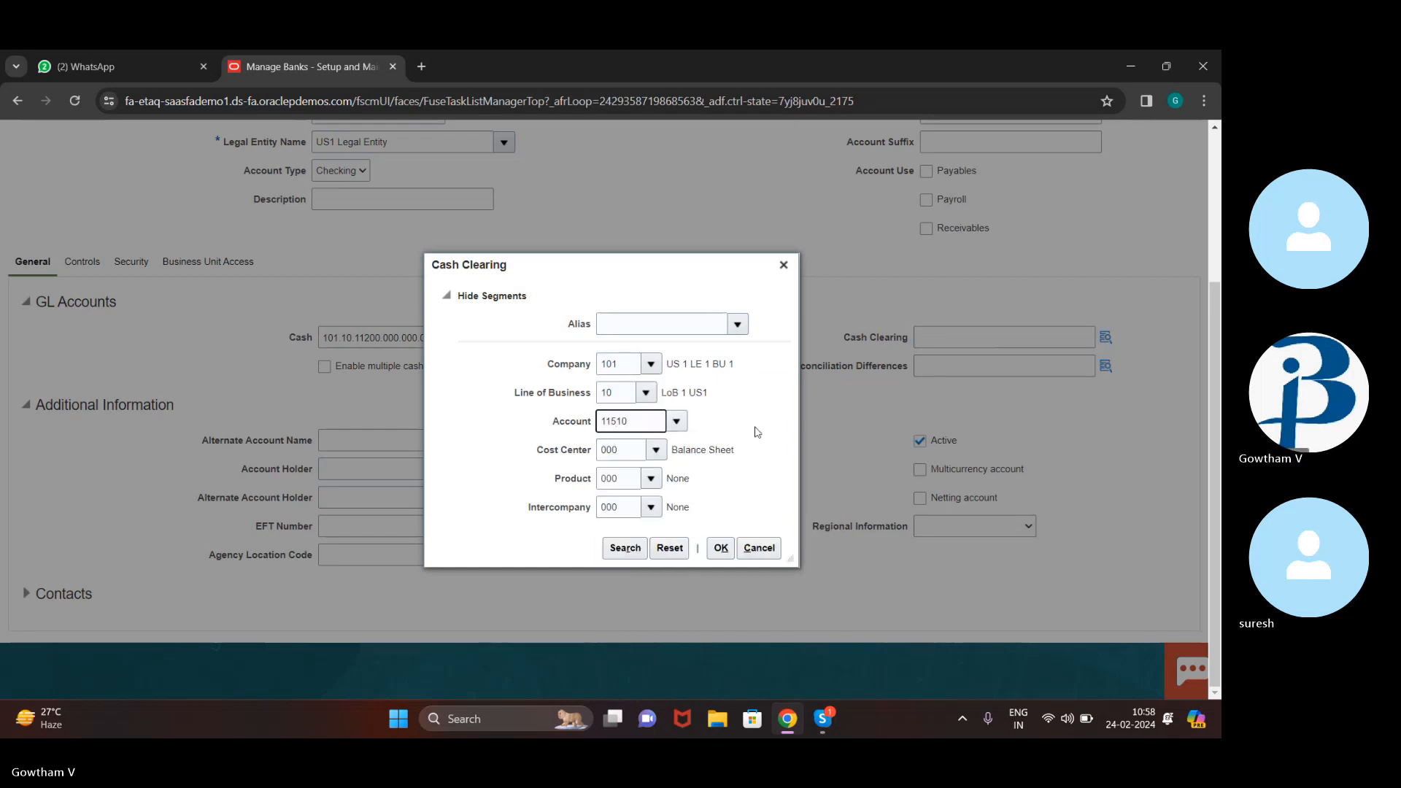
click(732, 555)
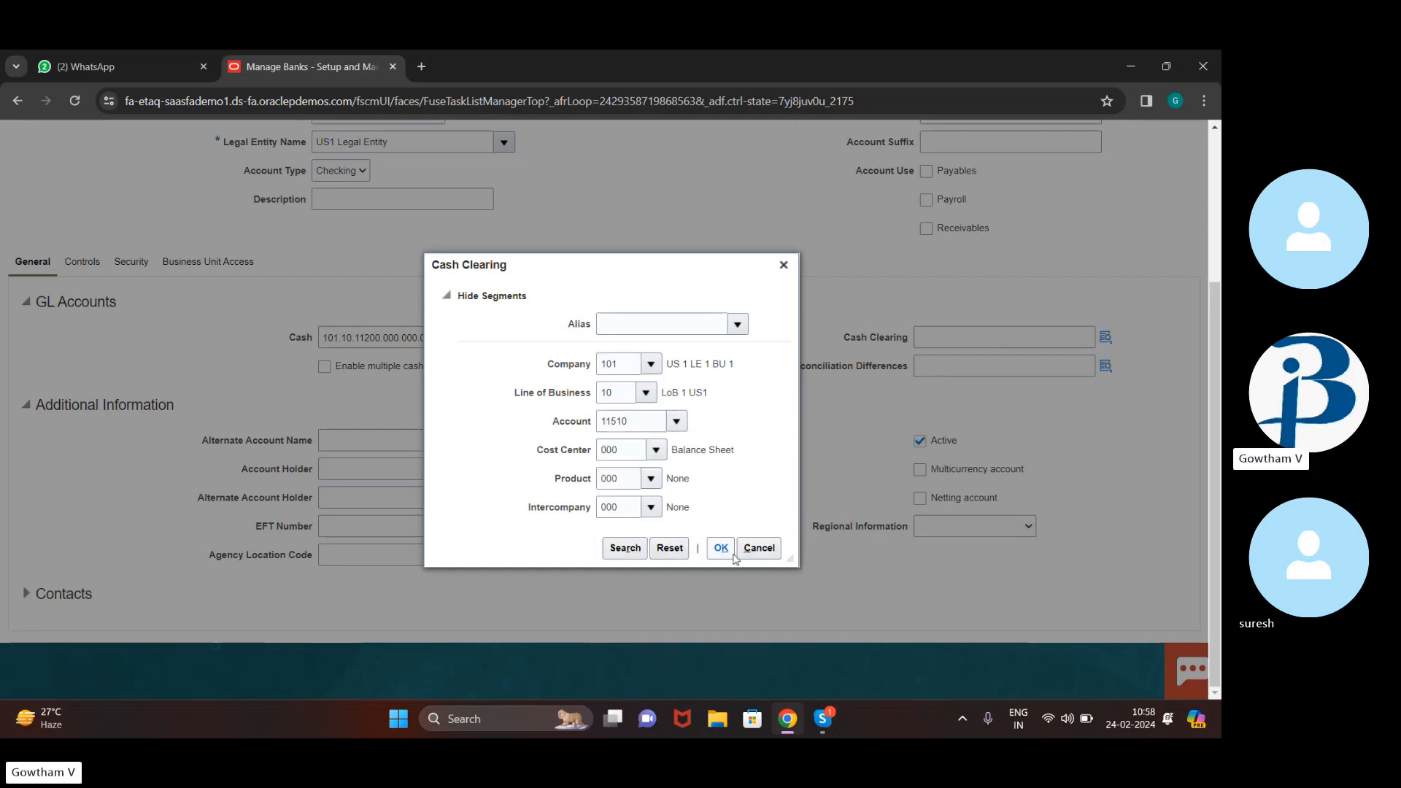
click(721, 549)
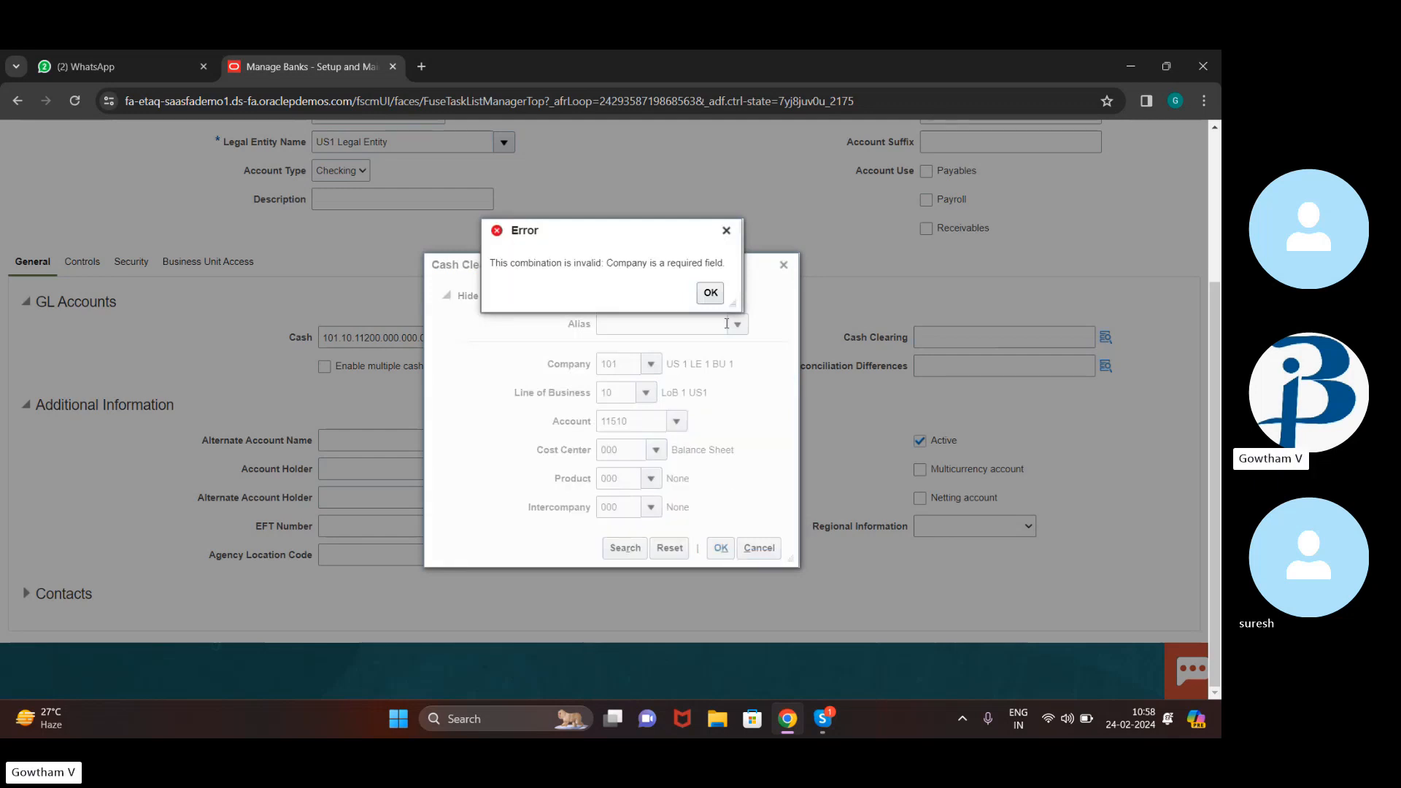
Correct the Cash Clearing account segment to 11501 and accept the combination
click(709, 294)
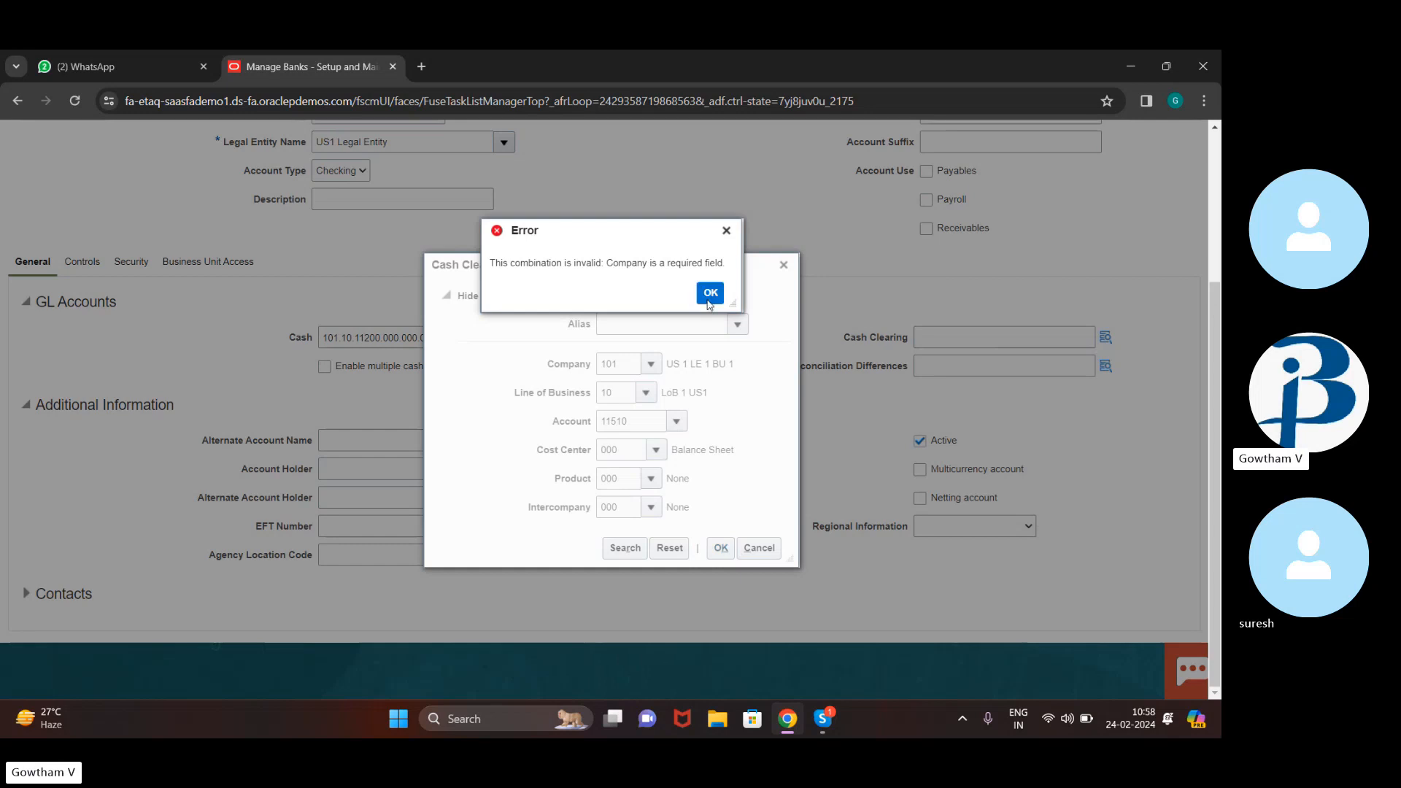
click(640, 420)
key(BackSpace)
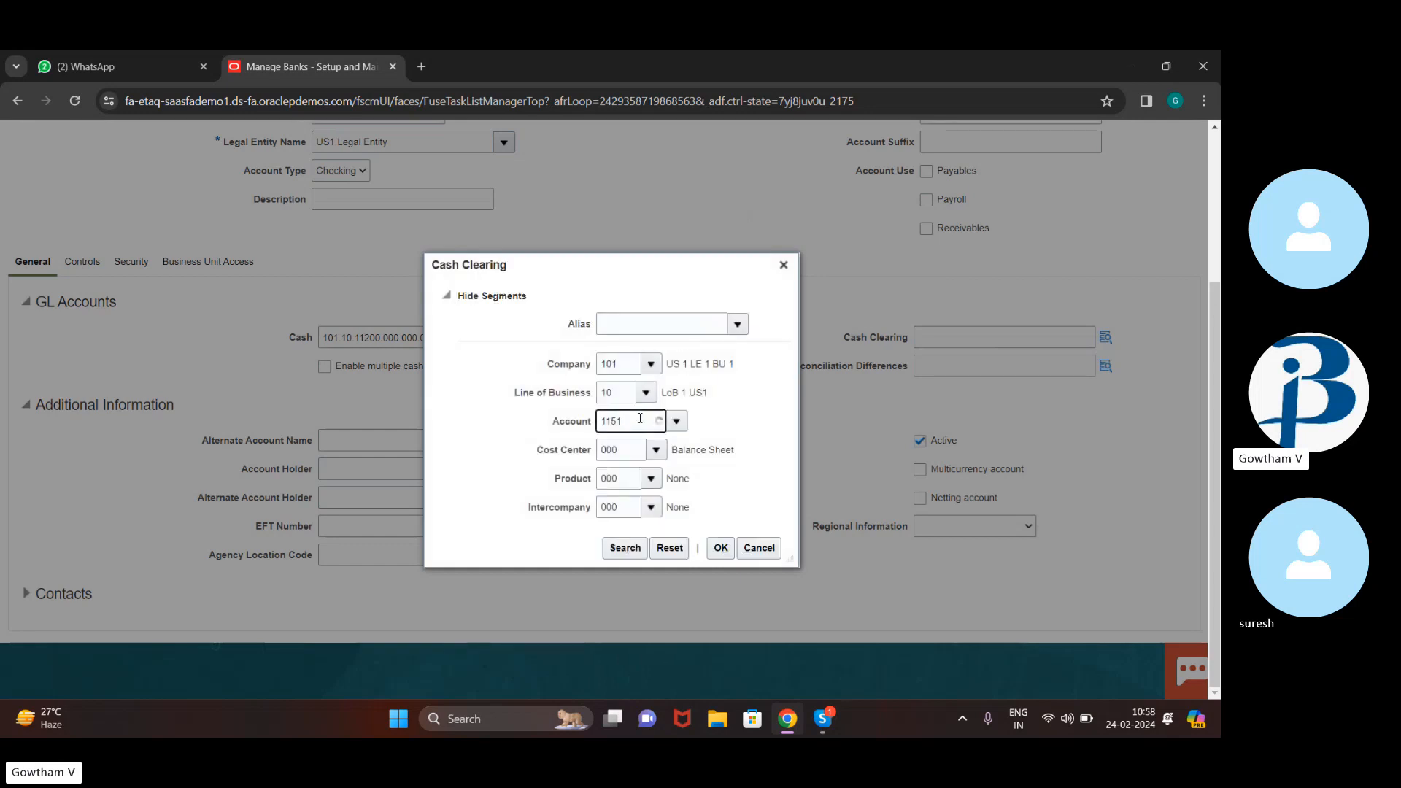
text(01)
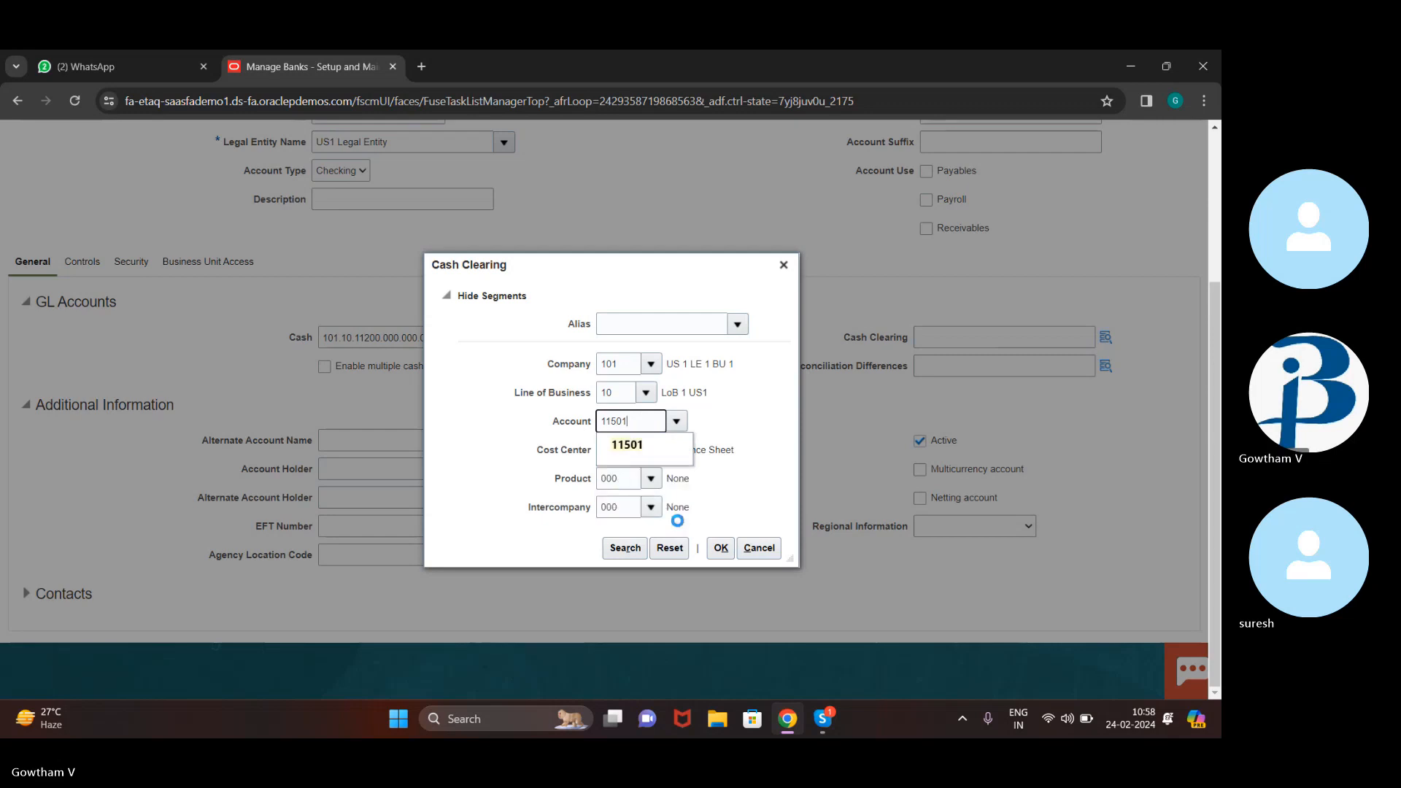
click(720, 548)
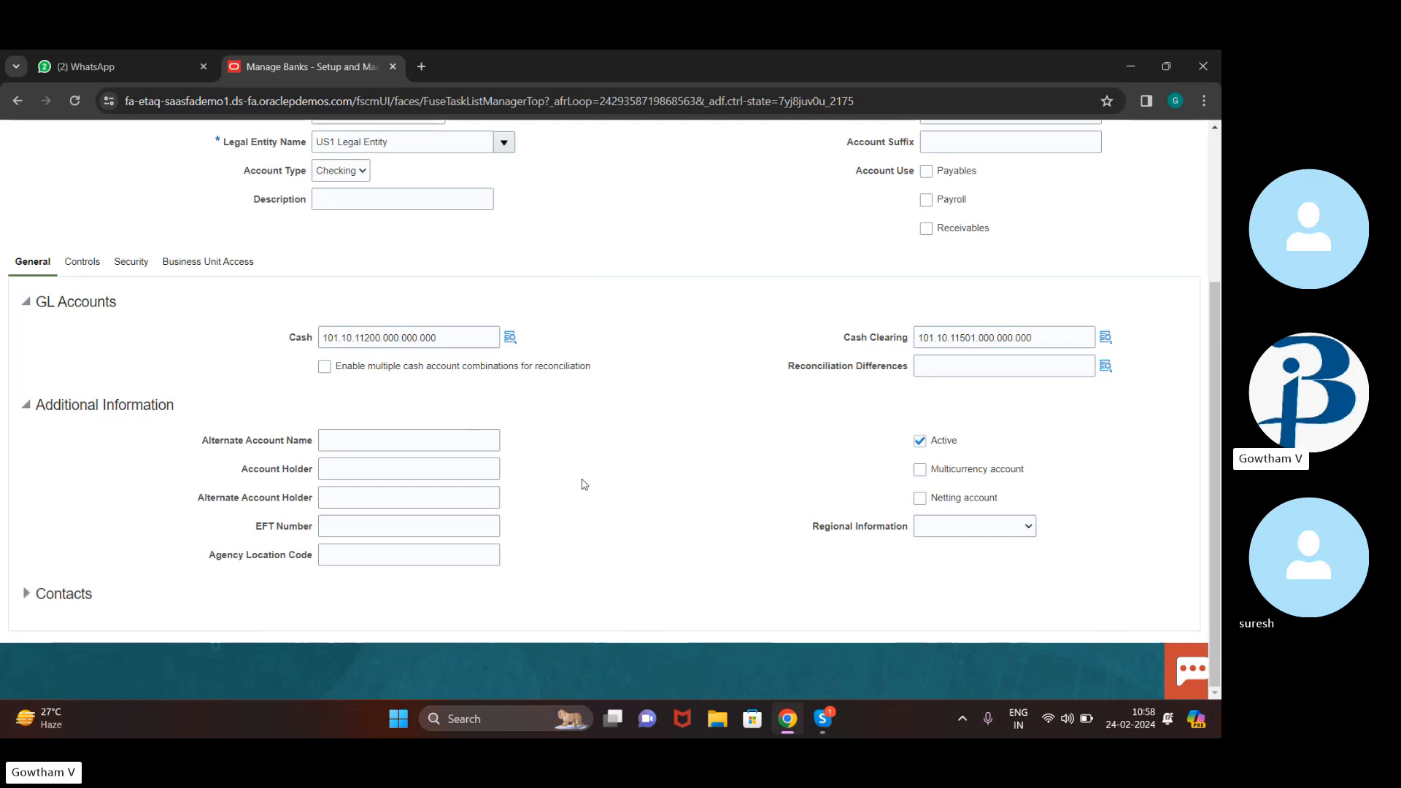
Expand Contacts, preview Business Unit Access, then return to the General details at the top
scroll(582, 480, up, 1)
scroll(582, 480, down, 1)
click(24, 601)
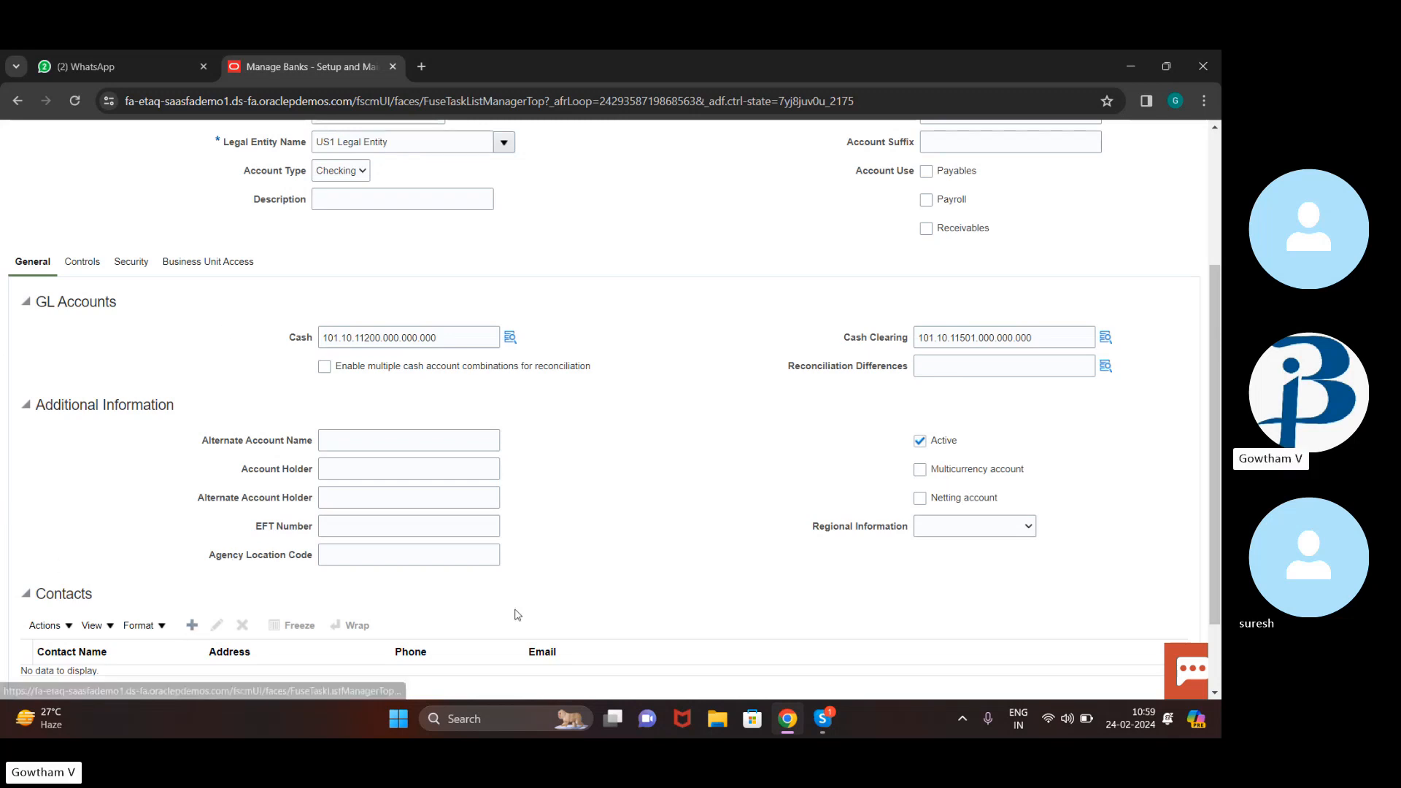
scroll(519, 256, up, 3)
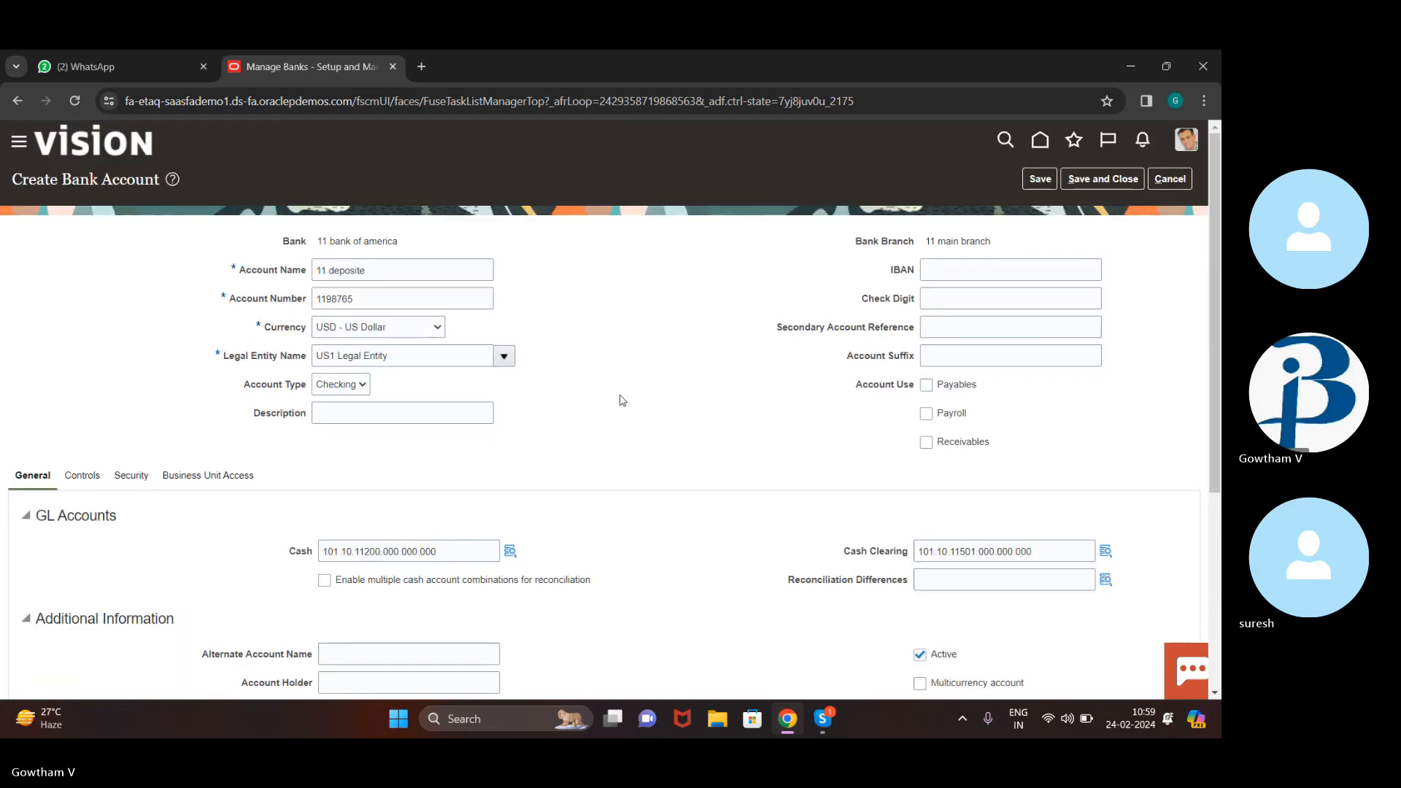
scroll(620, 402, down, 3)
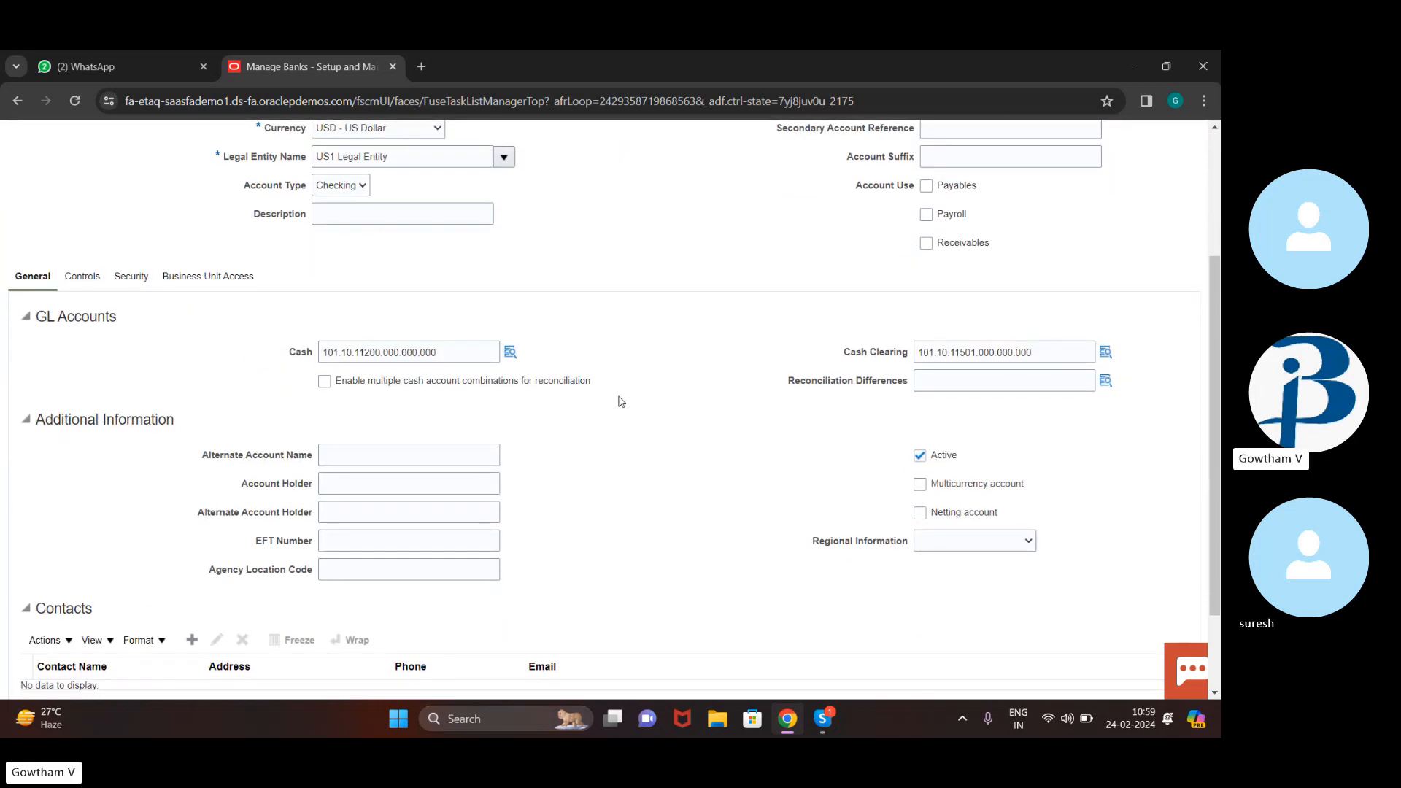
click(210, 278)
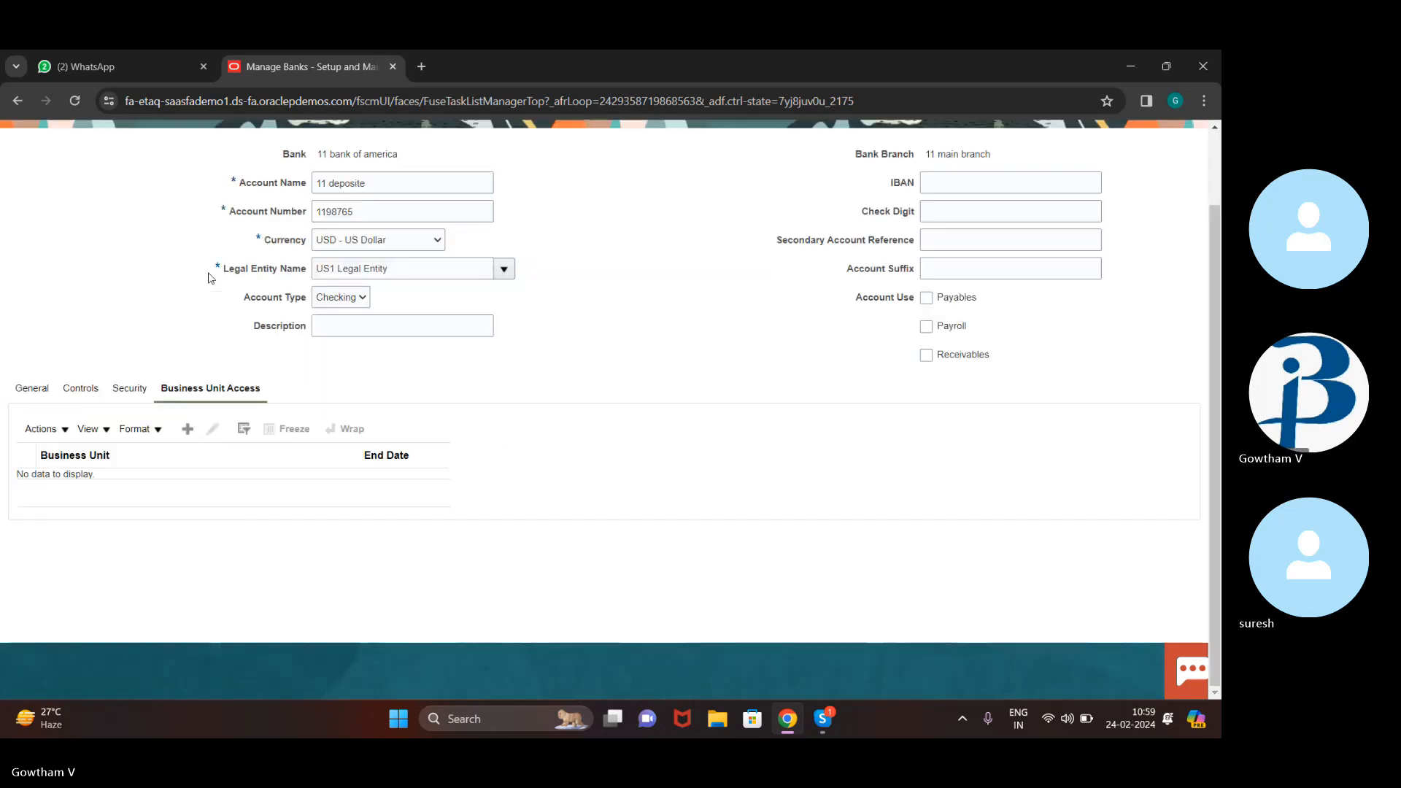
click(16, 390)
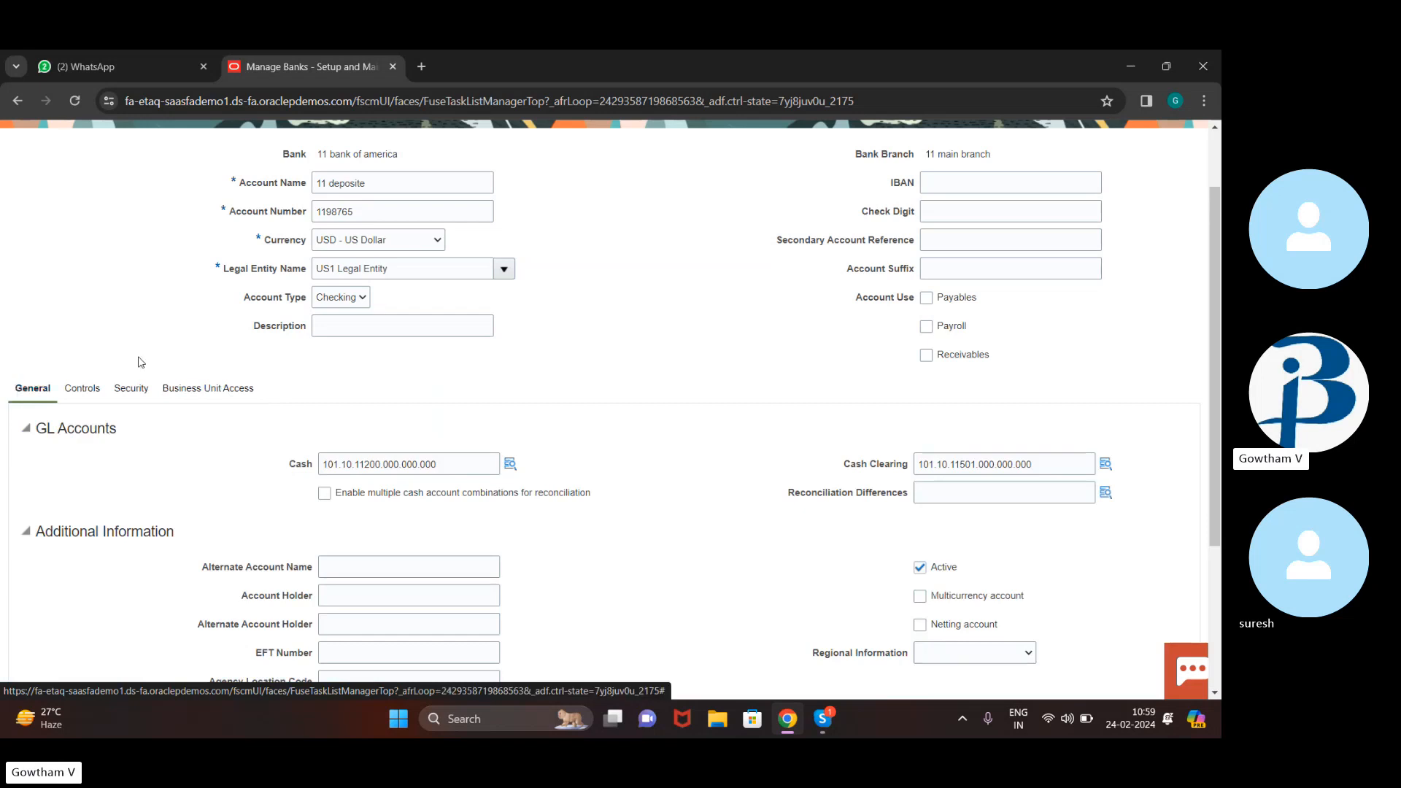
scroll(150, 362, up, 2)
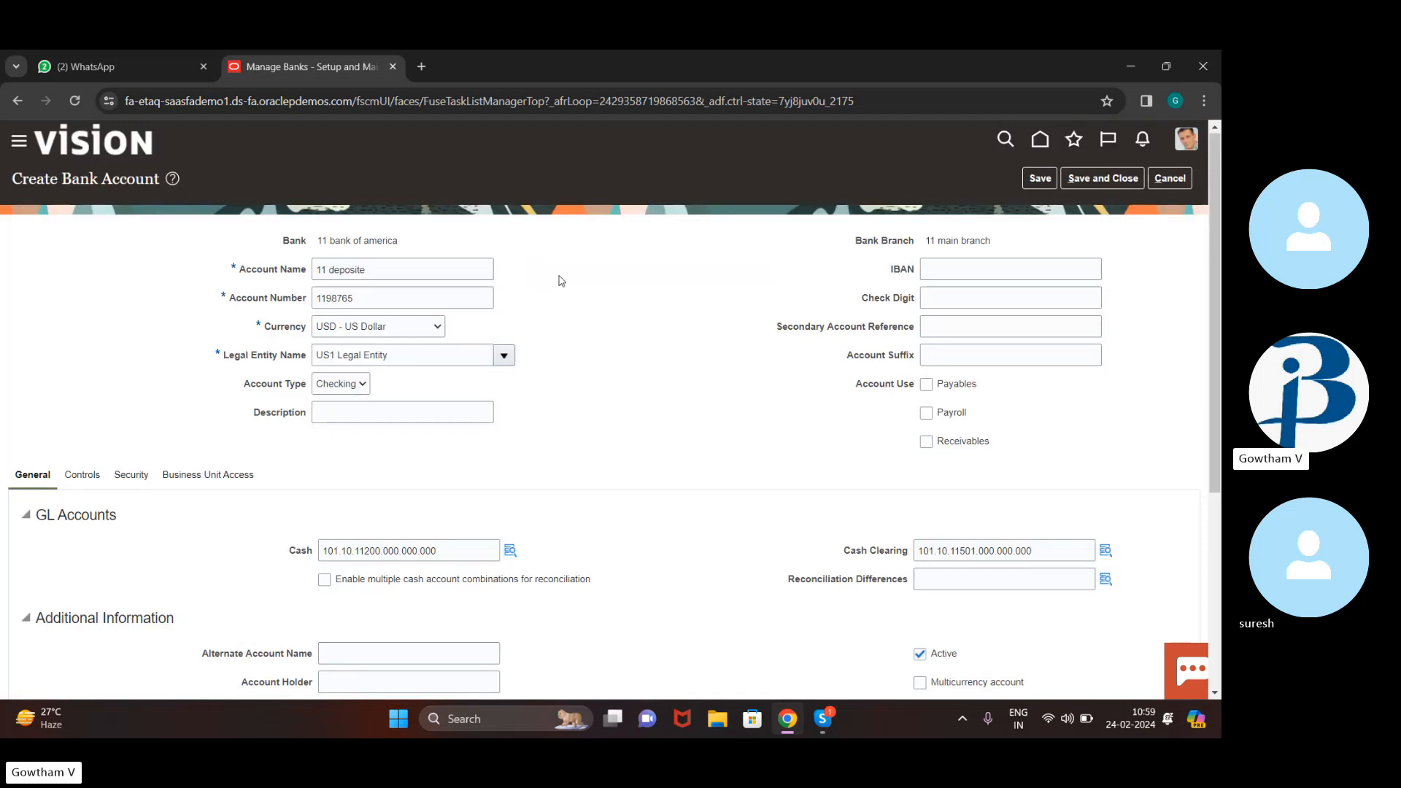
scroll(588, 409, down, 2)
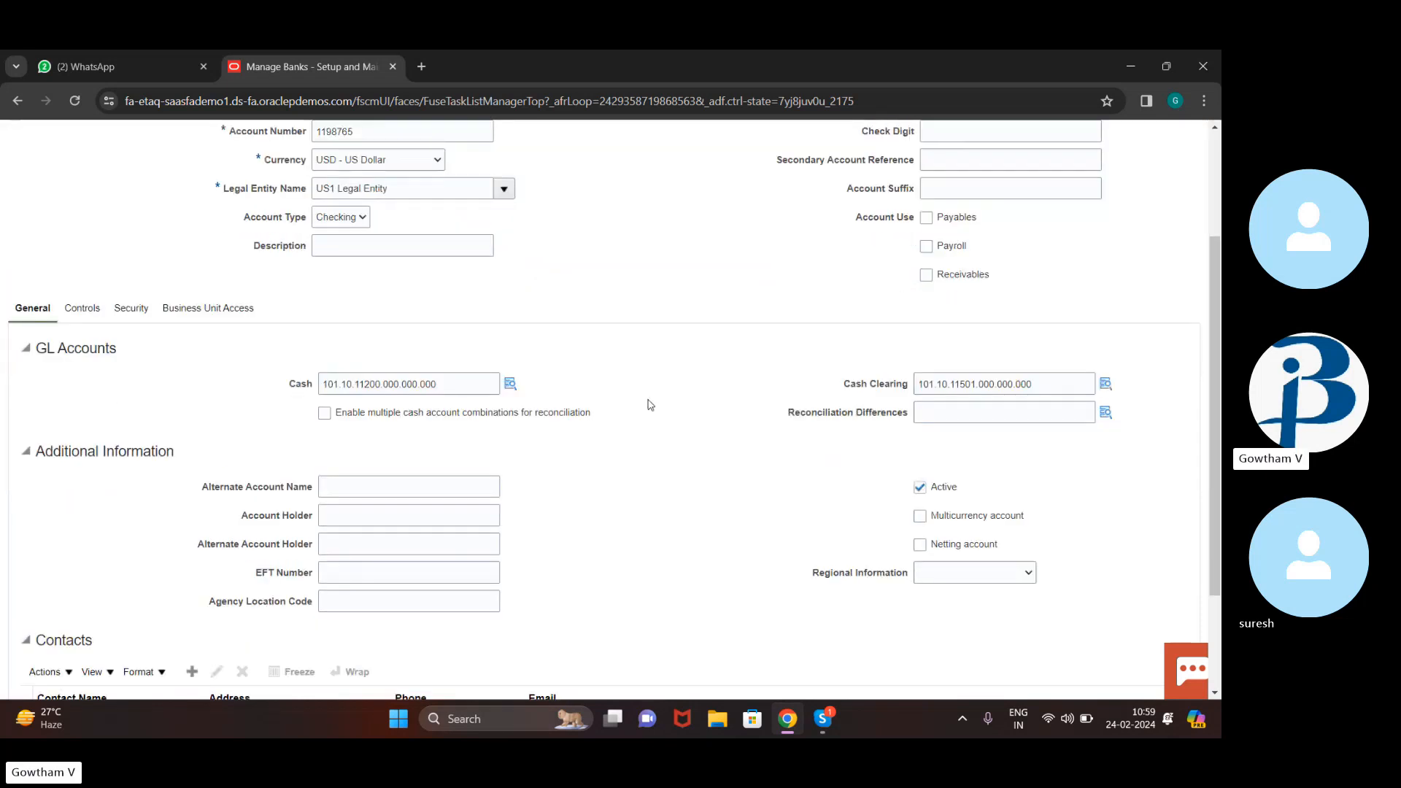
click(449, 384)
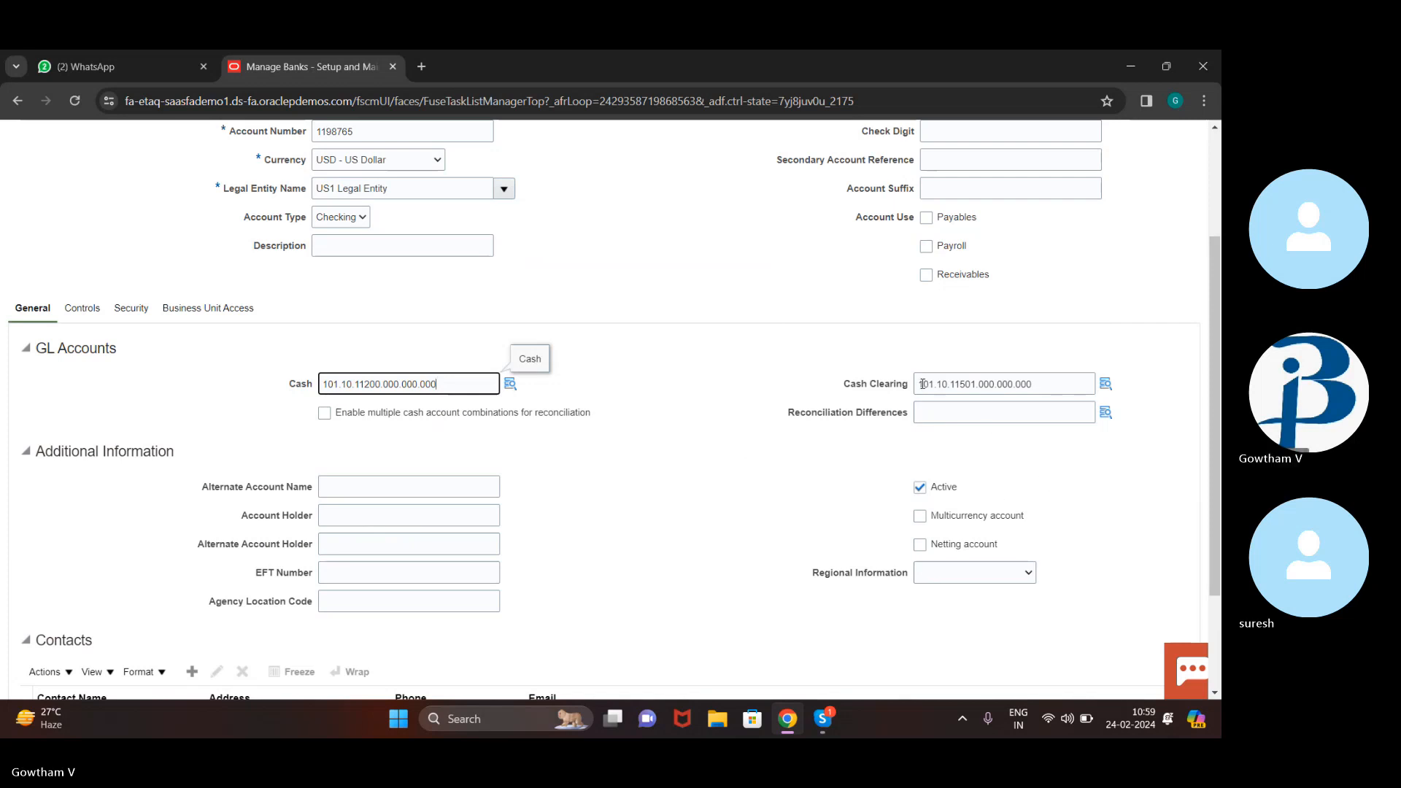
click(973, 384)
click(588, 587)
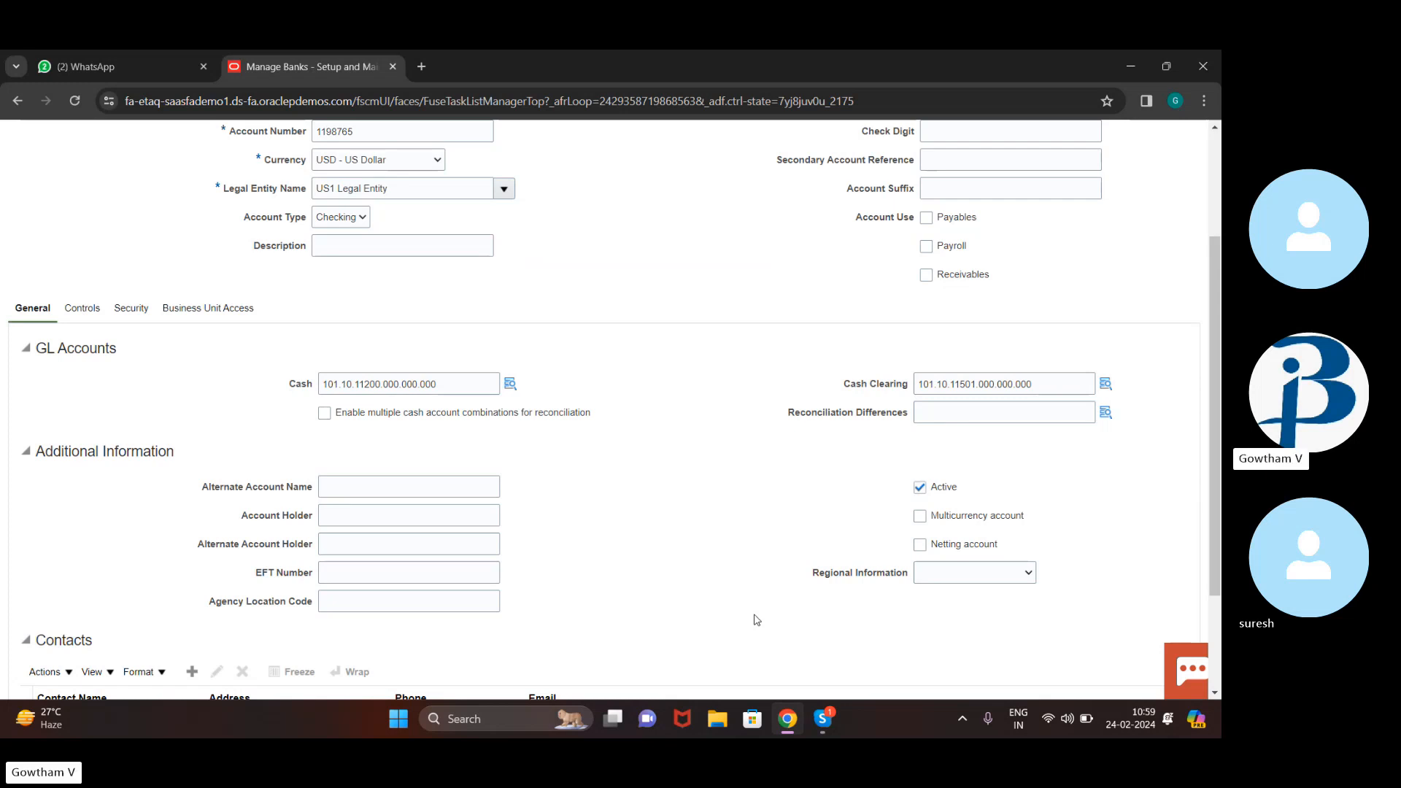
scroll(854, 483, down, 2)
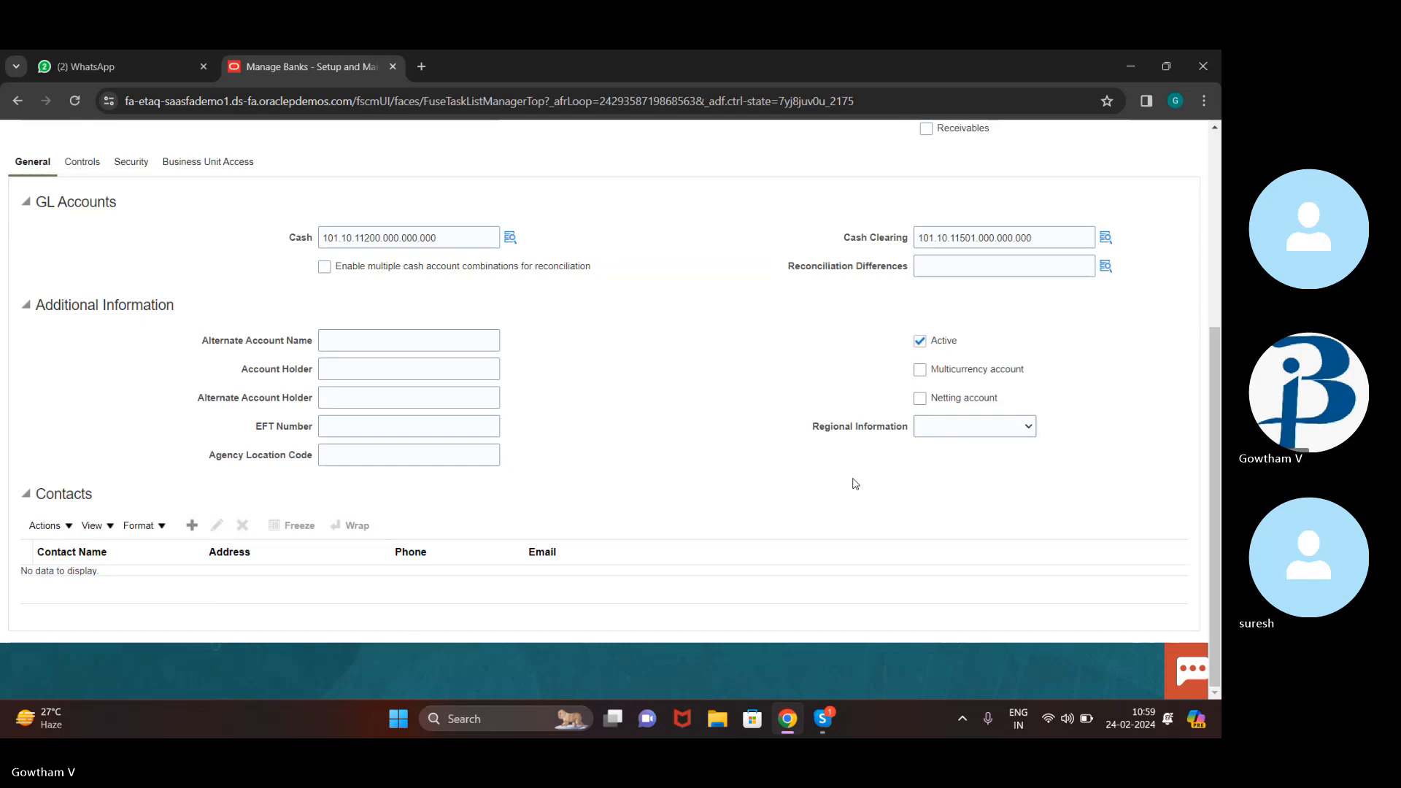
click(1027, 426)
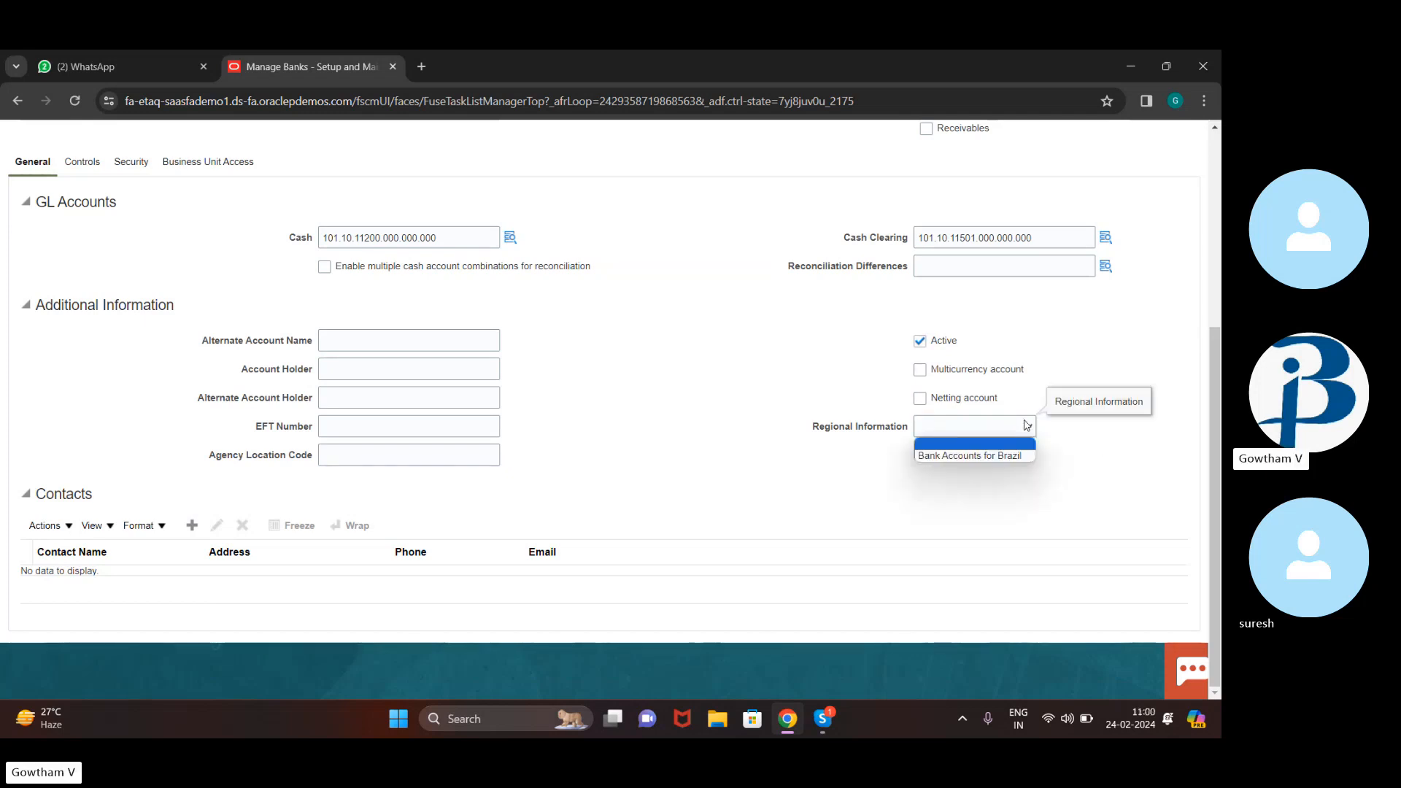
click(949, 545)
scroll(628, 419, up, 1)
scroll(628, 420, up, 1)
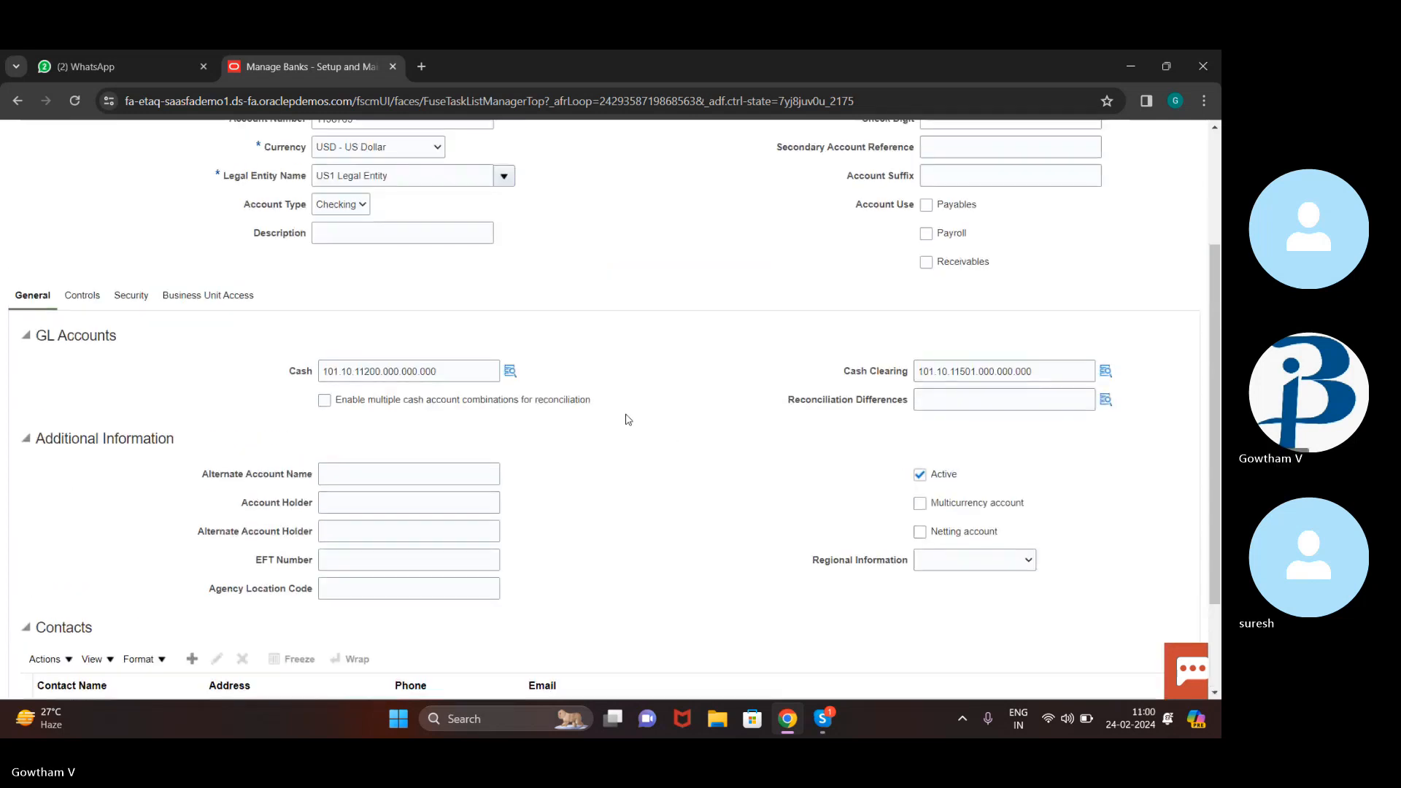
scroll(629, 419, up, 3)
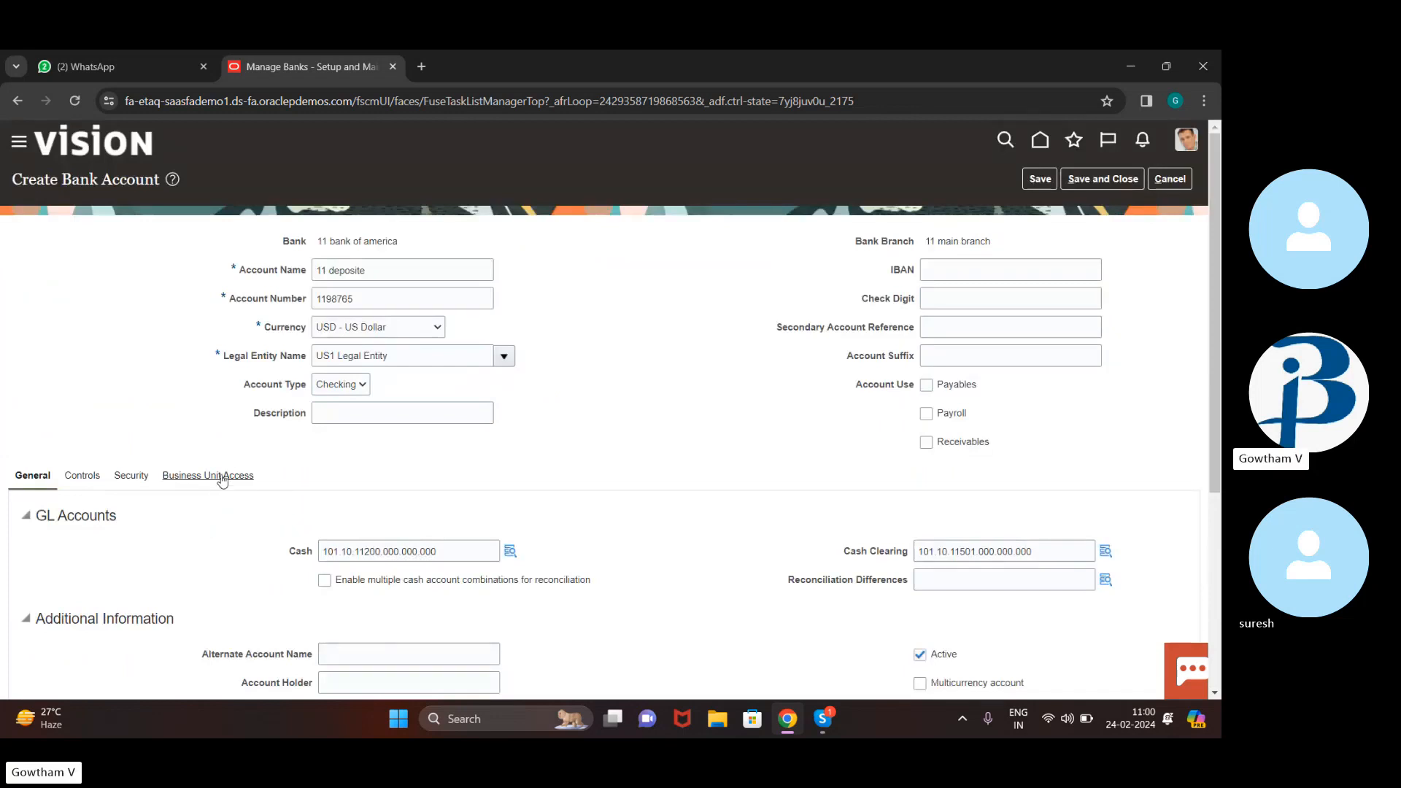
Grant the account access to US1 Business Unit and save the bank account
click(223, 476)
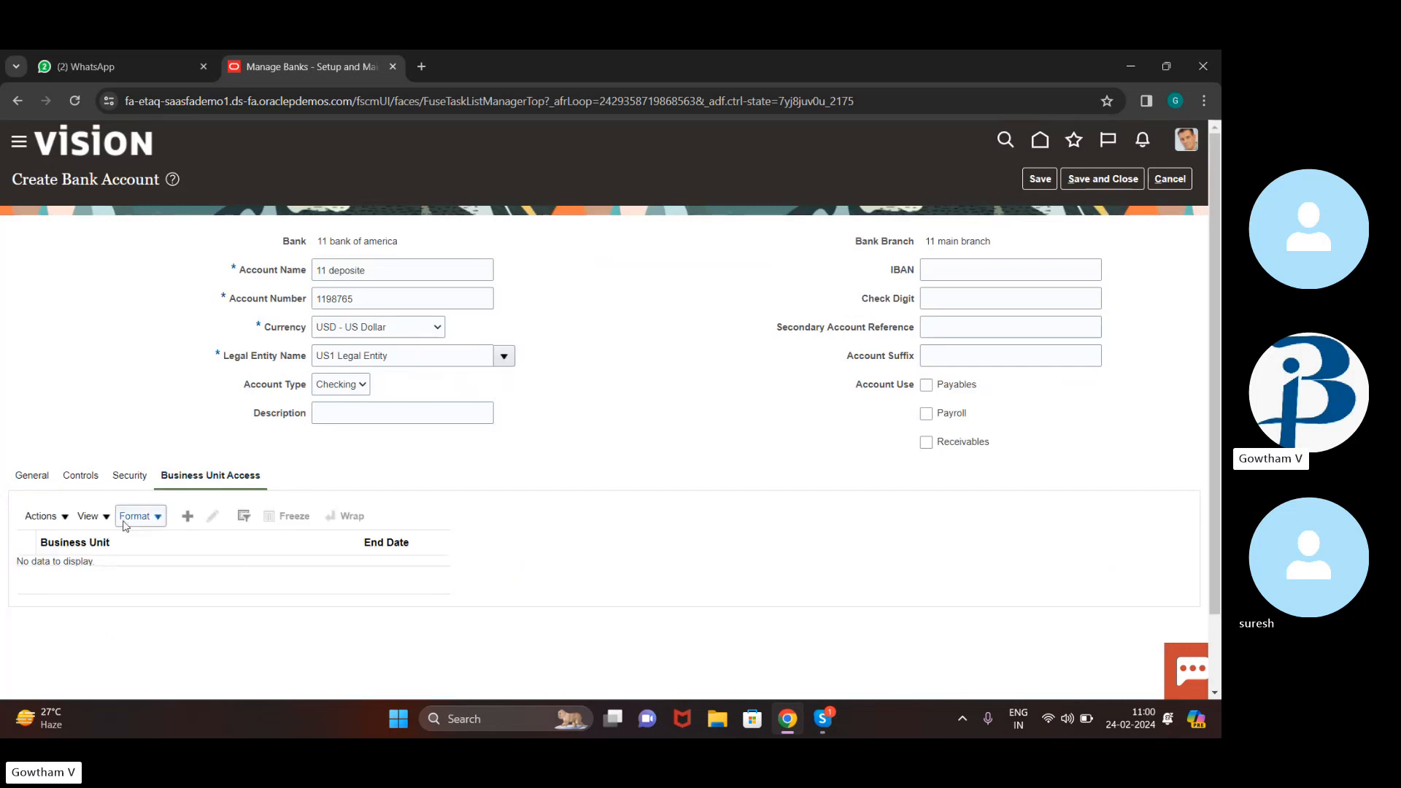
click(191, 519)
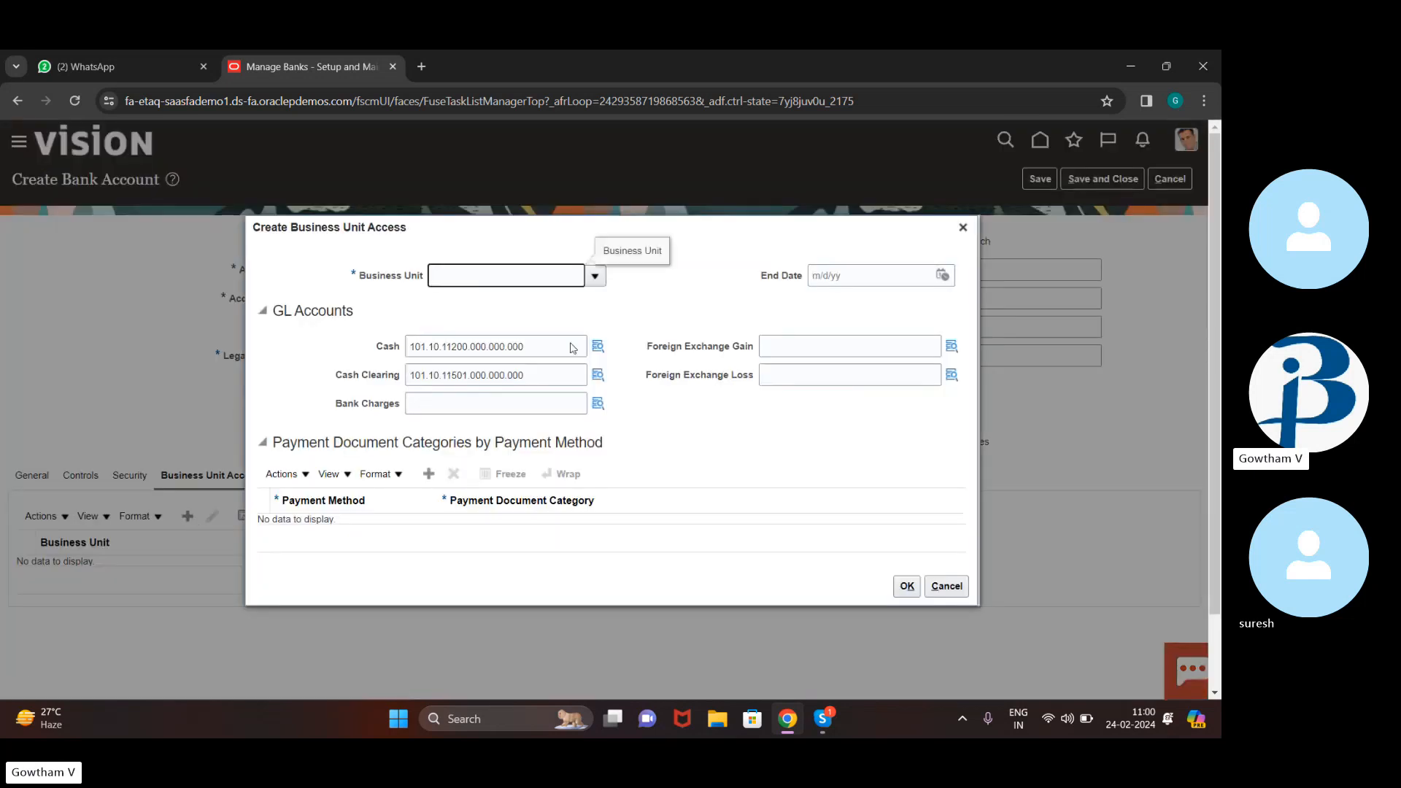
click(595, 277)
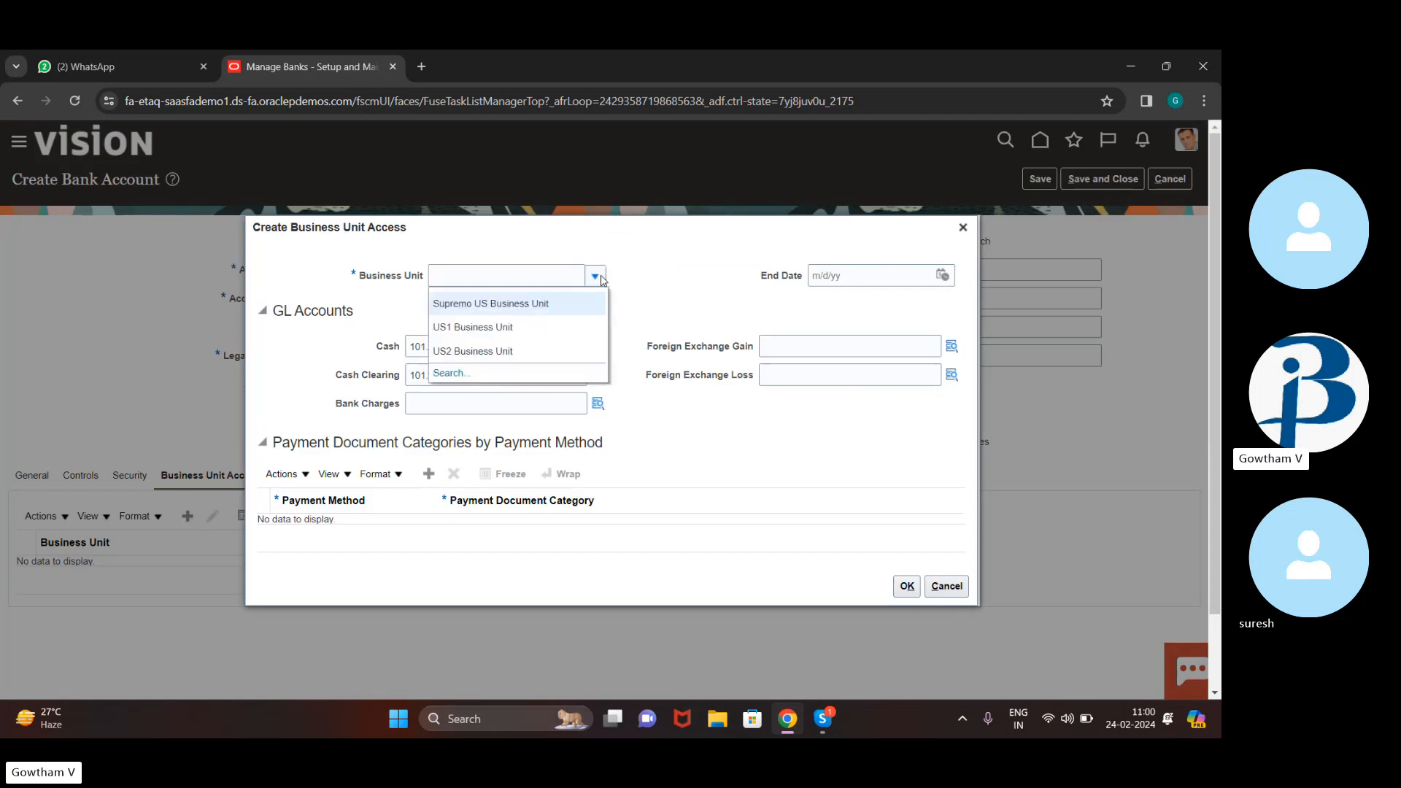
click(545, 327)
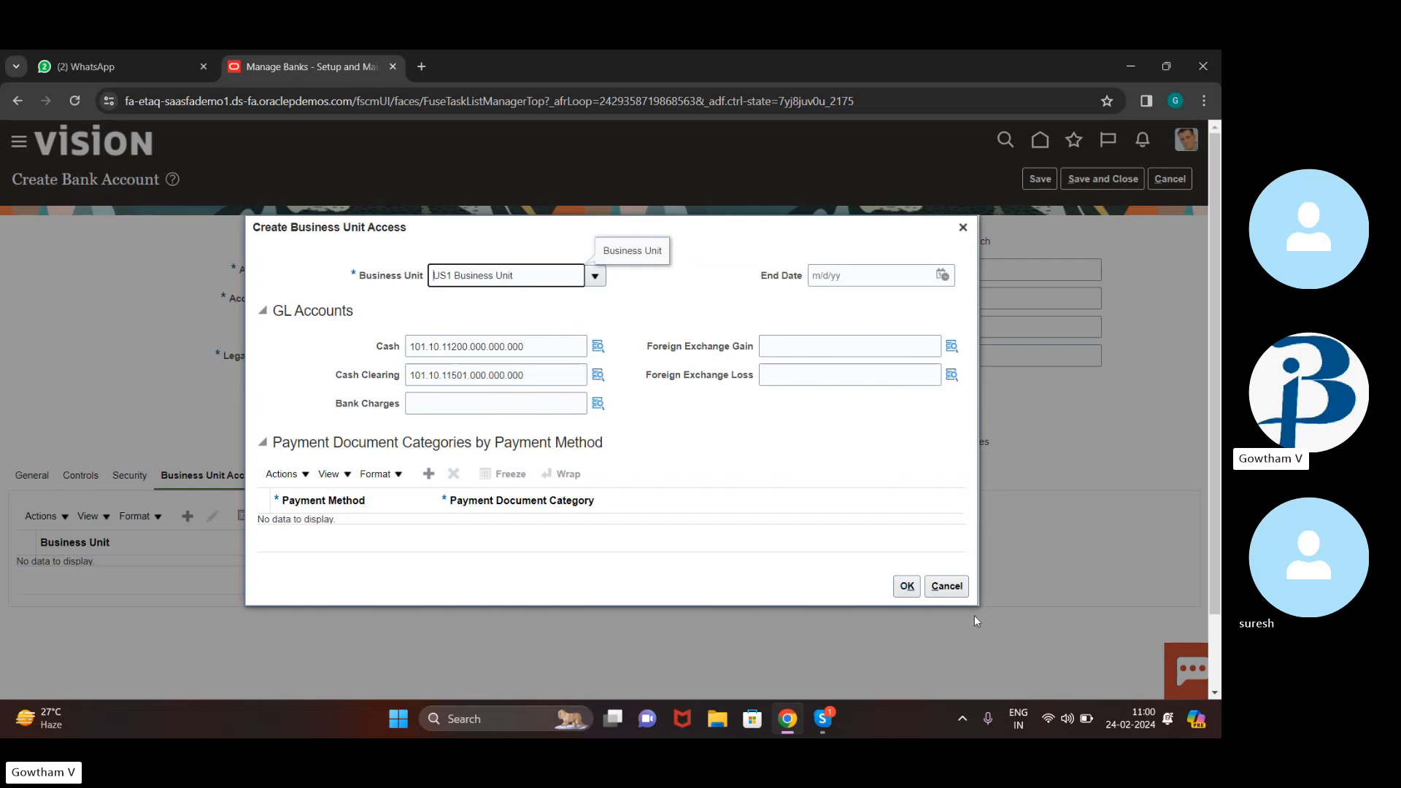
click(904, 589)
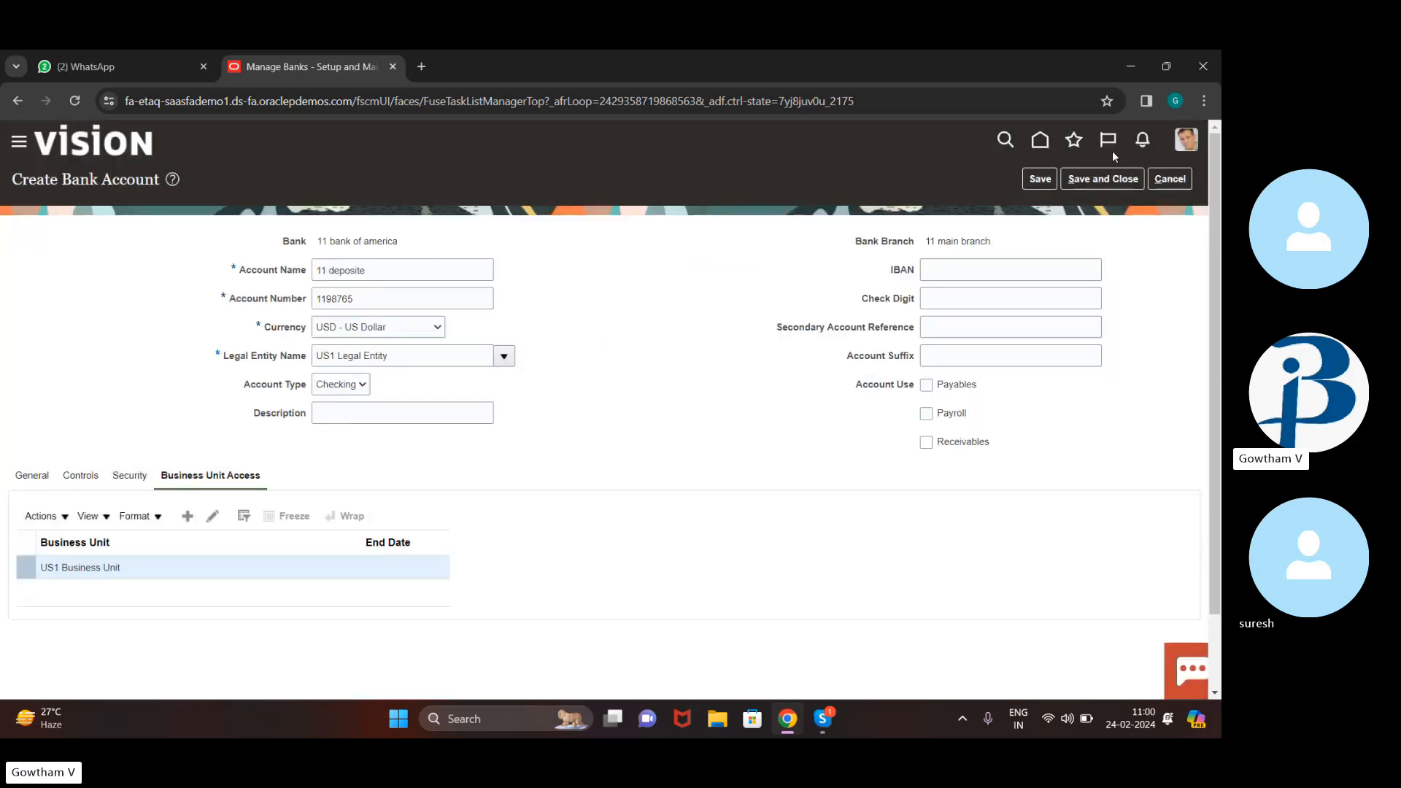
click(1093, 179)
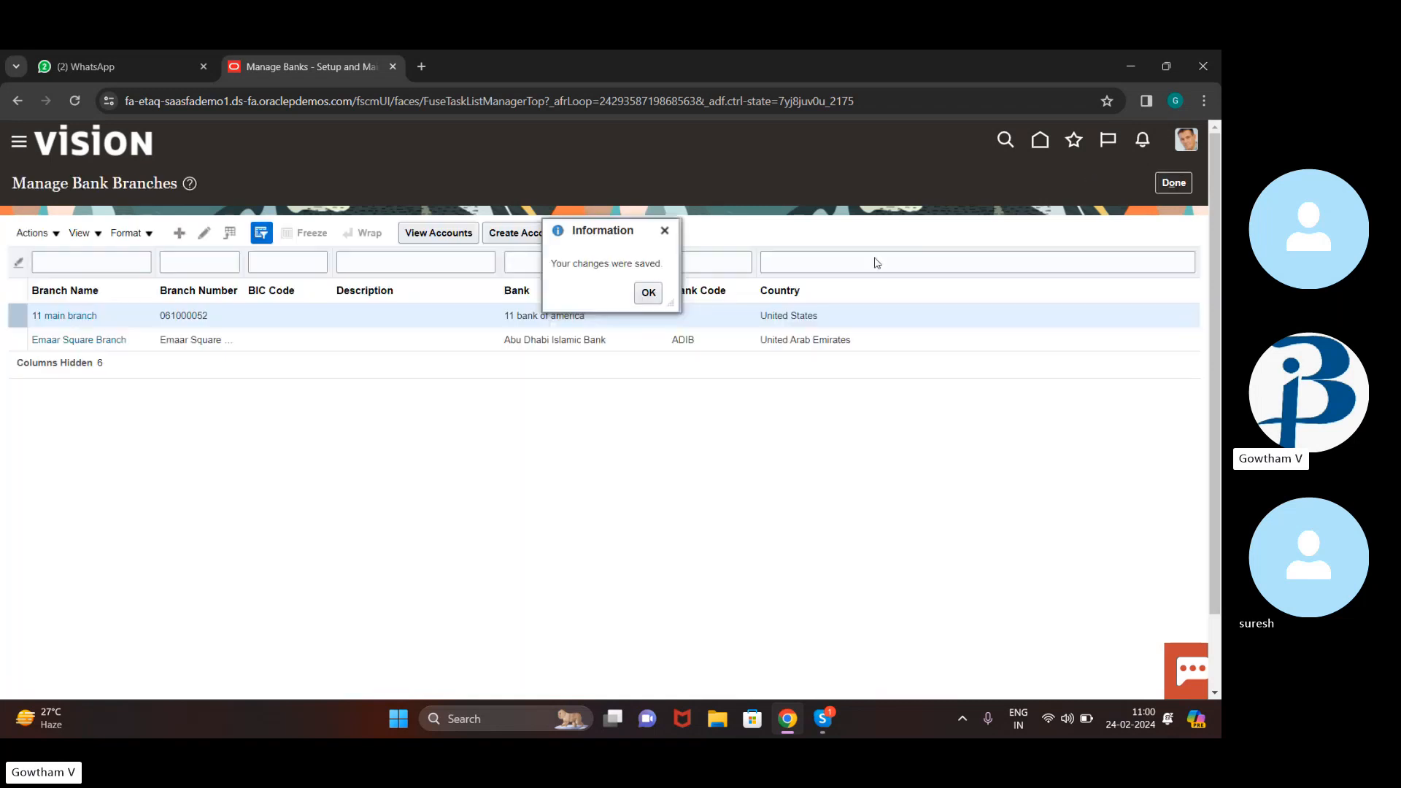
Acknowledge the changes-saved message and bring the Skype call to the front
click(650, 295)
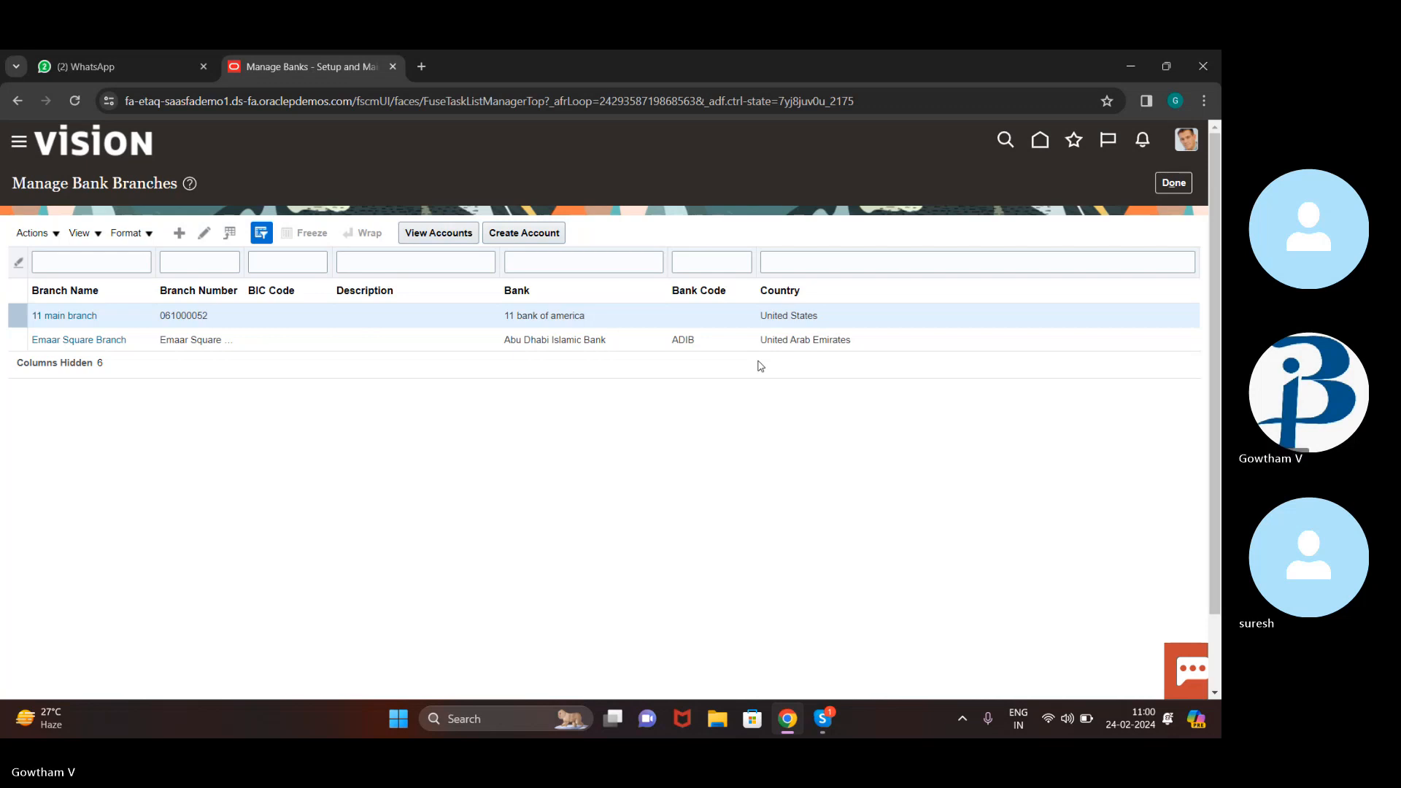
click(823, 720)
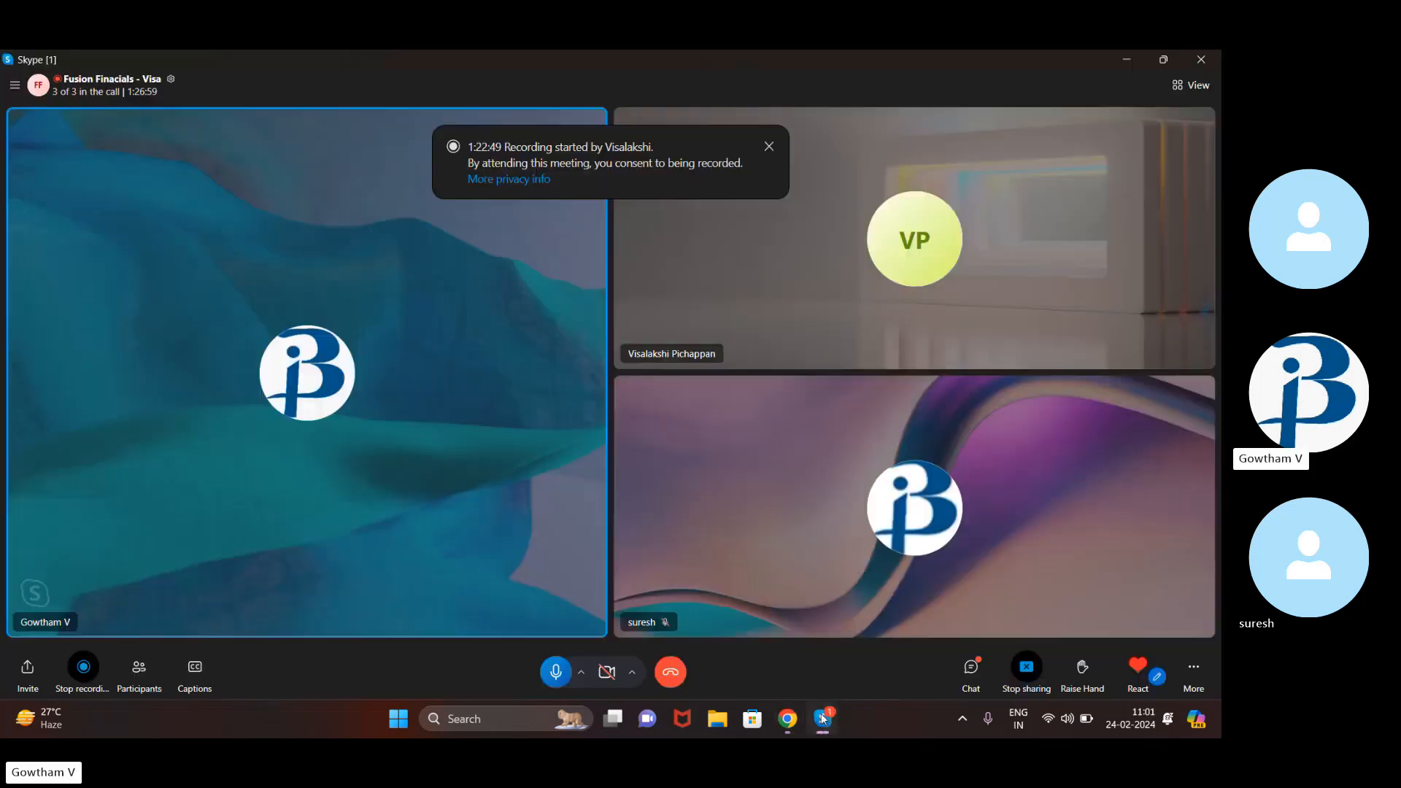